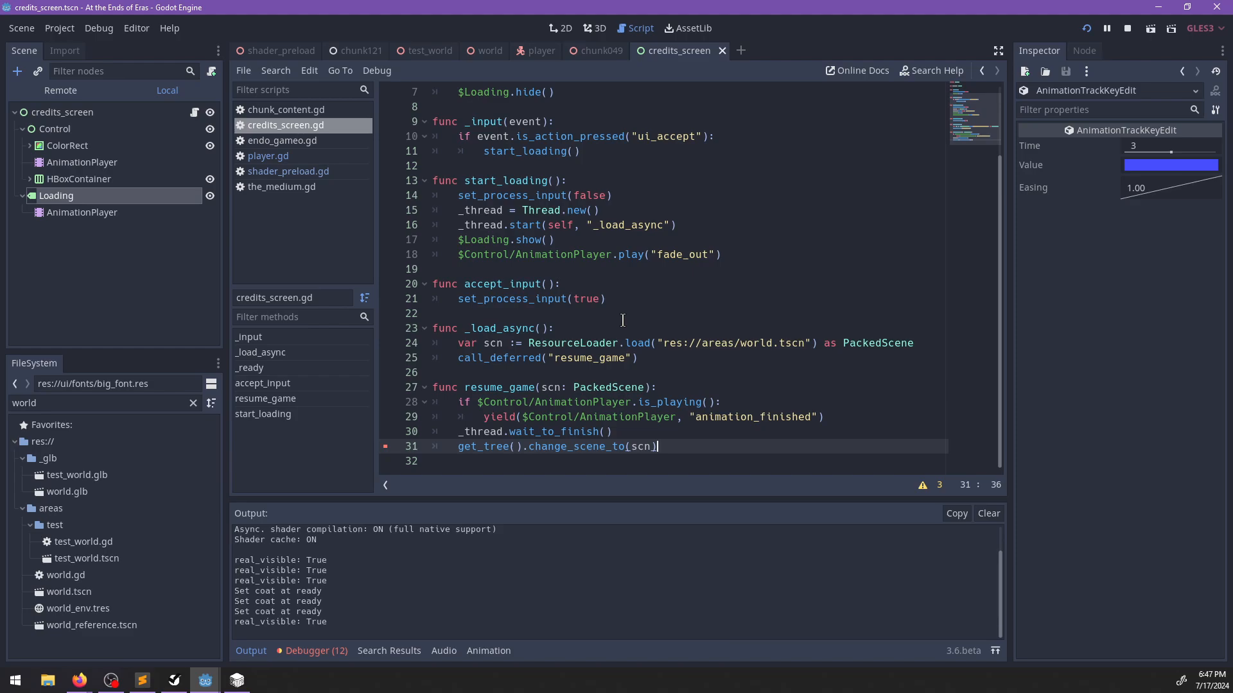
Review the debugger's error list and open the source of the warning about the unused argument 'save' in end_game.
click(666, 357)
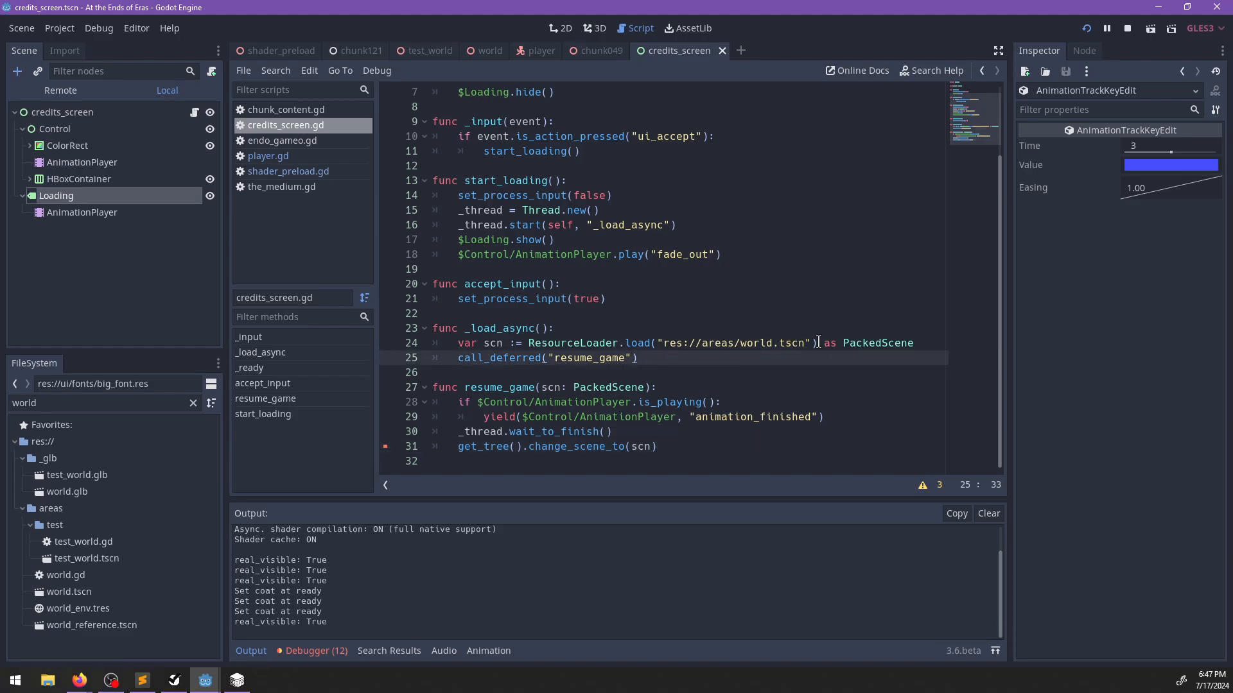
double_click(894, 343)
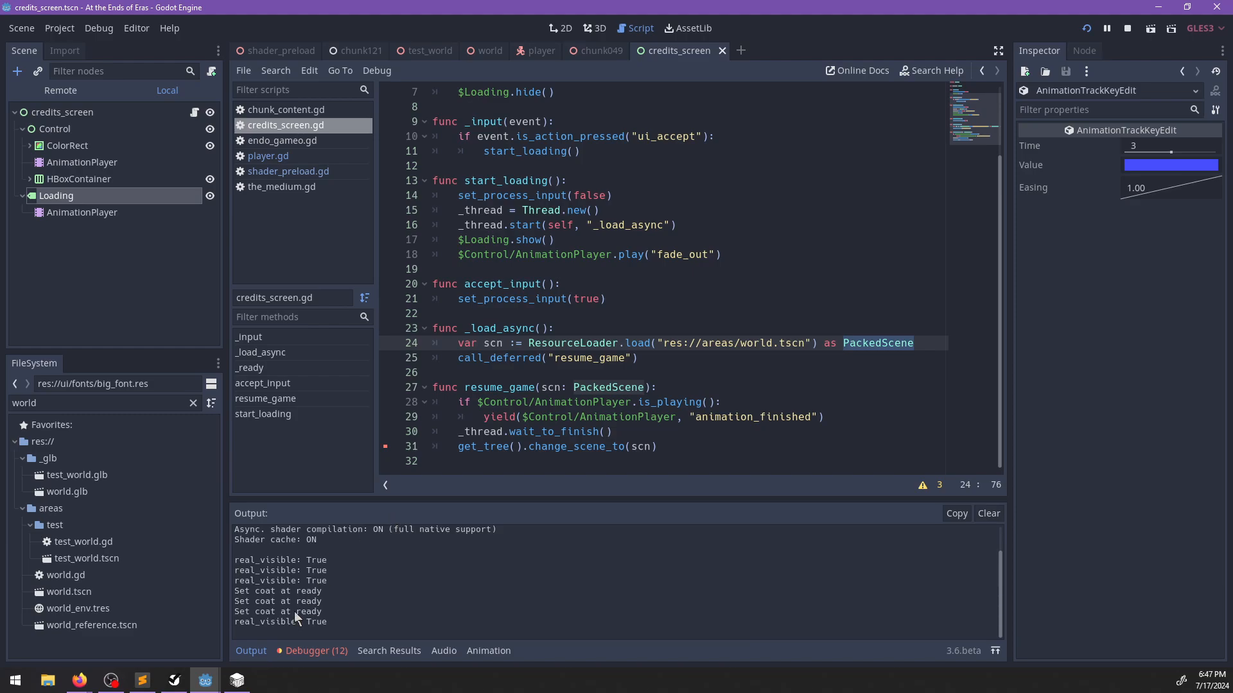
click(300, 653)
click(312, 493)
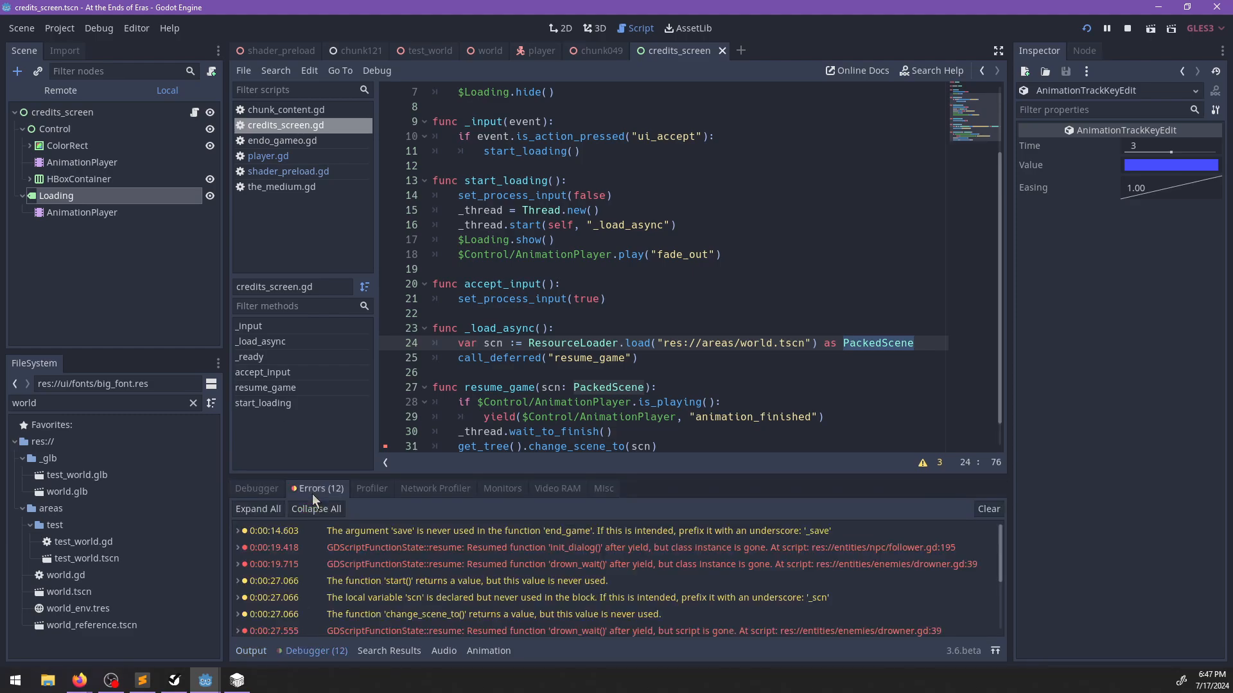
double_click(438, 528)
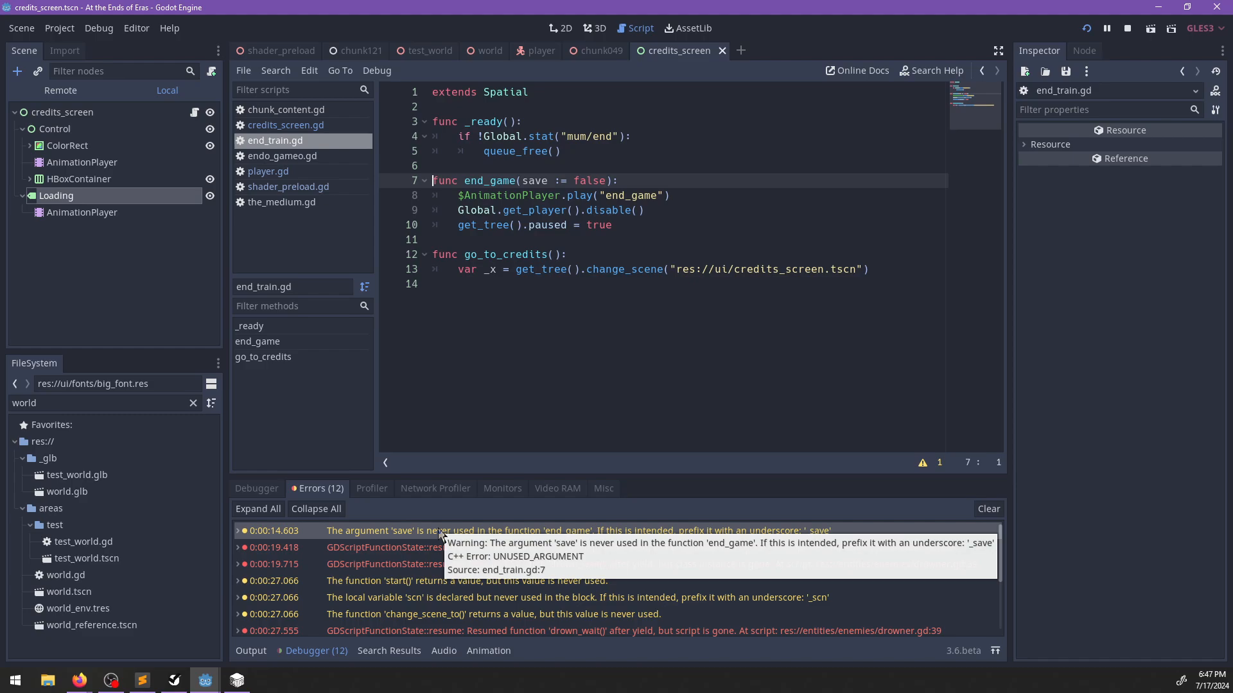
Remove the 'save := false' parameter from the end_game function in end_train.gd.
click(607, 181)
key(BackSpace)
key(BackSpace)
key(BackSpace)
key(BackSpace)
key(BackSpace)
key(BackSpace)
key(BackSpace)
key(BackSpace)
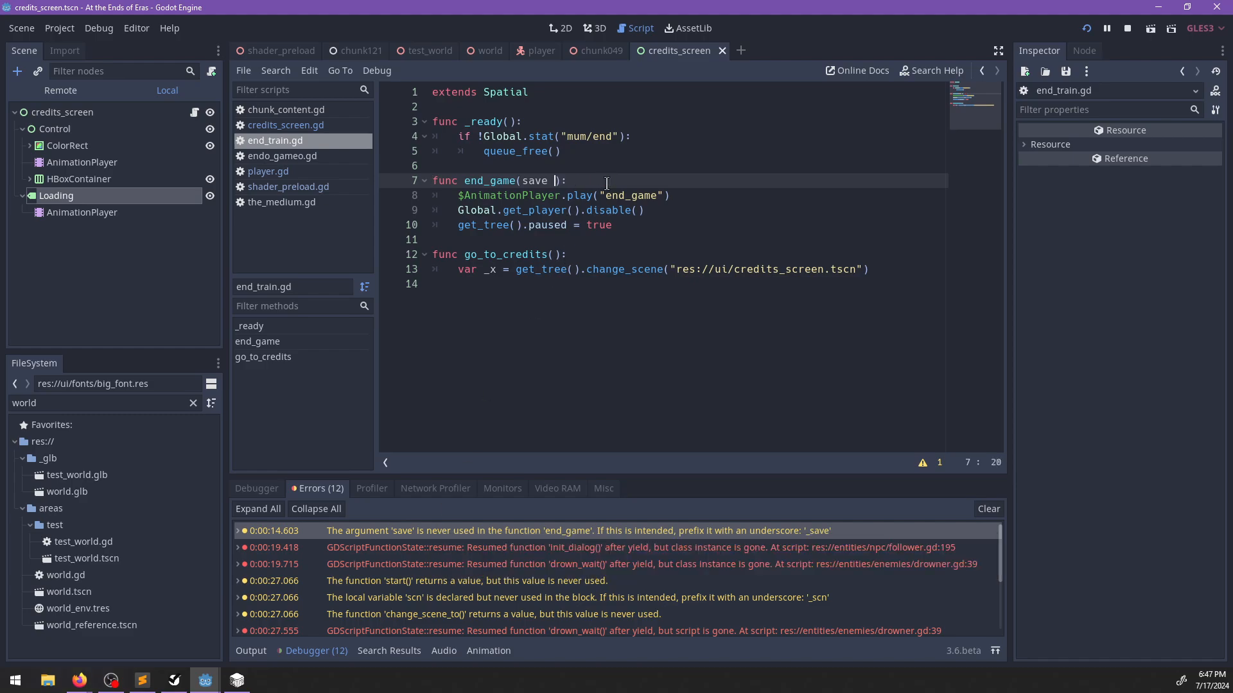
key(BackSpace)
key(BackSpace)
key(BackSpace)
key(BackSpace)
key(BackSpace)
key(Escape)
From the unused start() return value warning, assign _thread.start to a new variable _x in start_loading and add assert(x) below it.
double_click(373, 579)
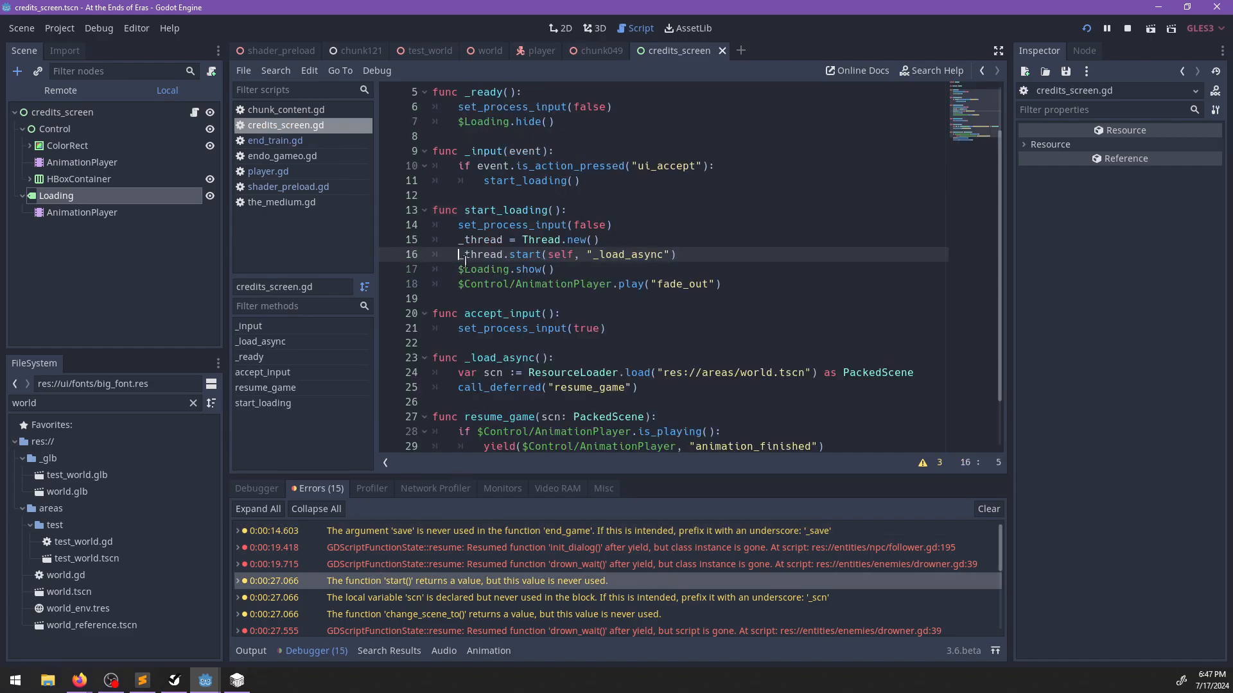
text(var _x =)
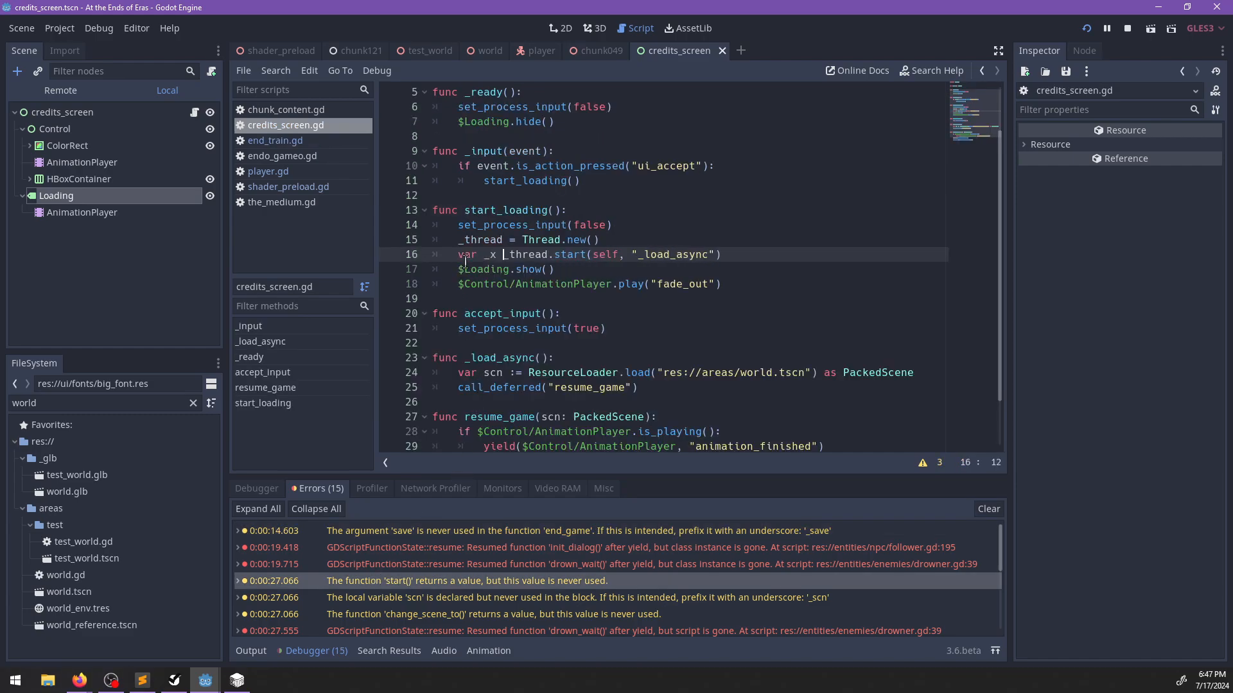
key(End)
key(Return)
text(assert(x)
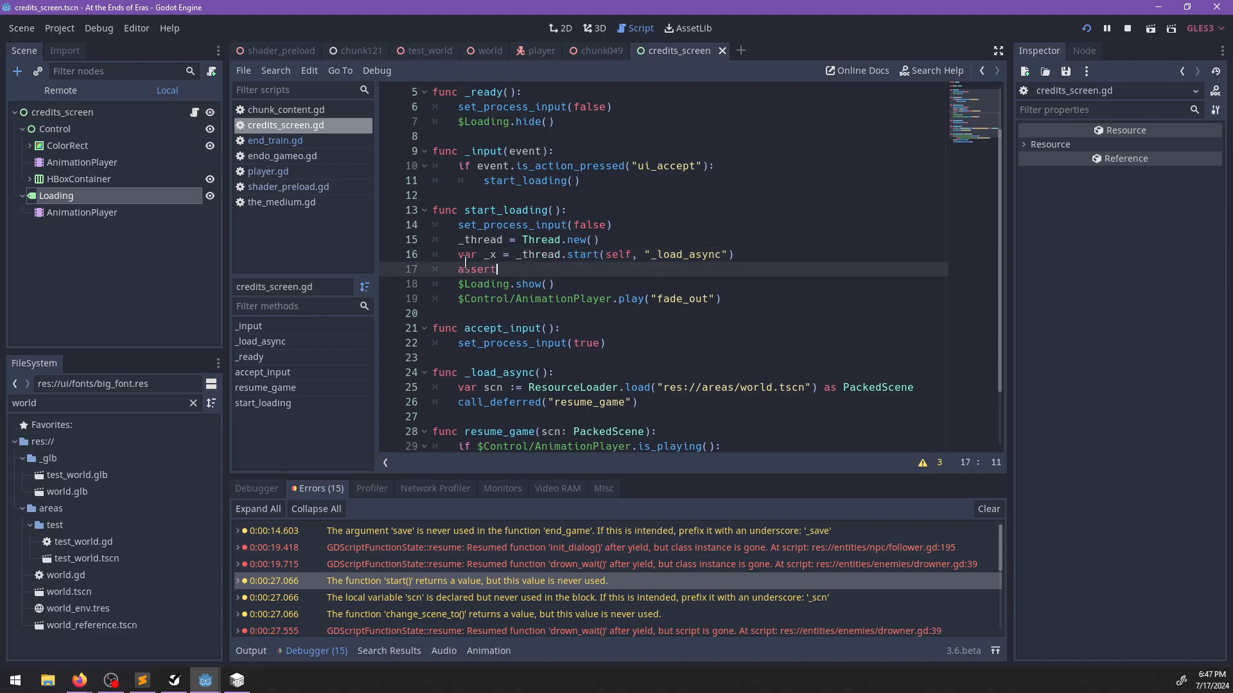
key(BackSpace)
text(_)
key(BackSpace)
text(x)
Rename the thread result variable to res, complete the line below as assert(res == OK), and save.
key(Up)
key(Left)
key(Left)
key(BackSpace)
key(Delete)
text(res)
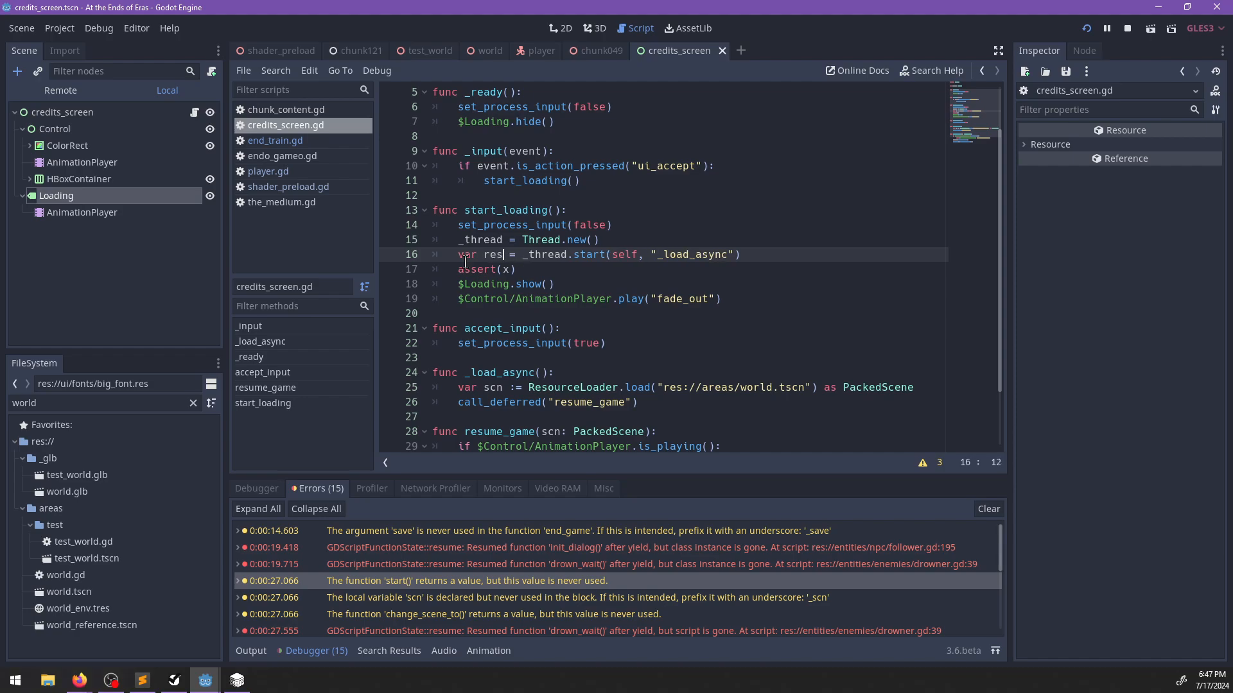
key(Down)
key(Delete)
text(res =)
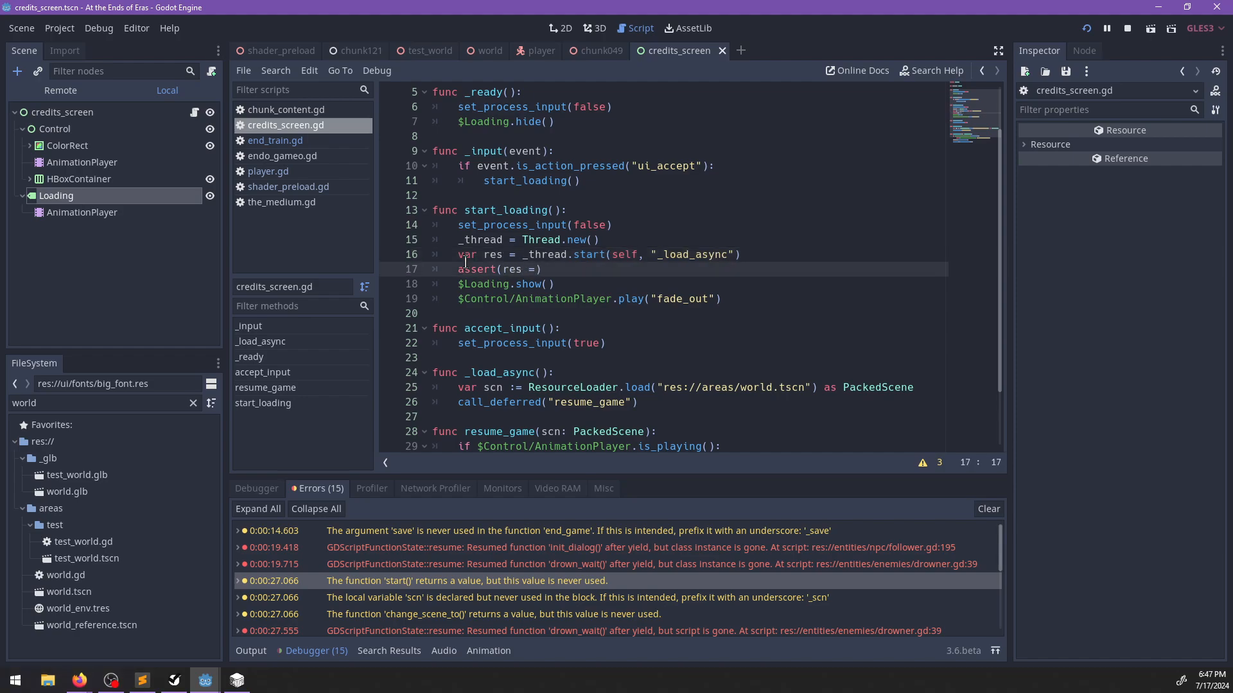
text(= OK)
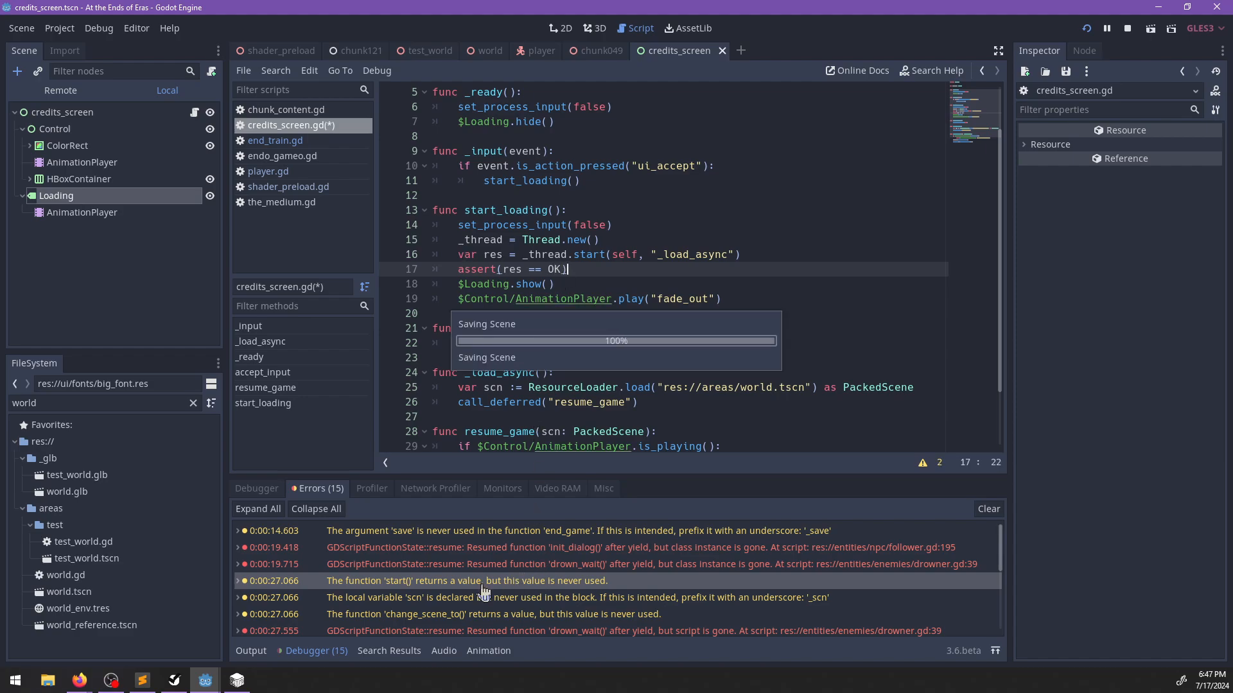
From the unused variable 'scn' warning, add scn as an argument to call_deferred("resume_game") in _load_async and save.
click(453, 598)
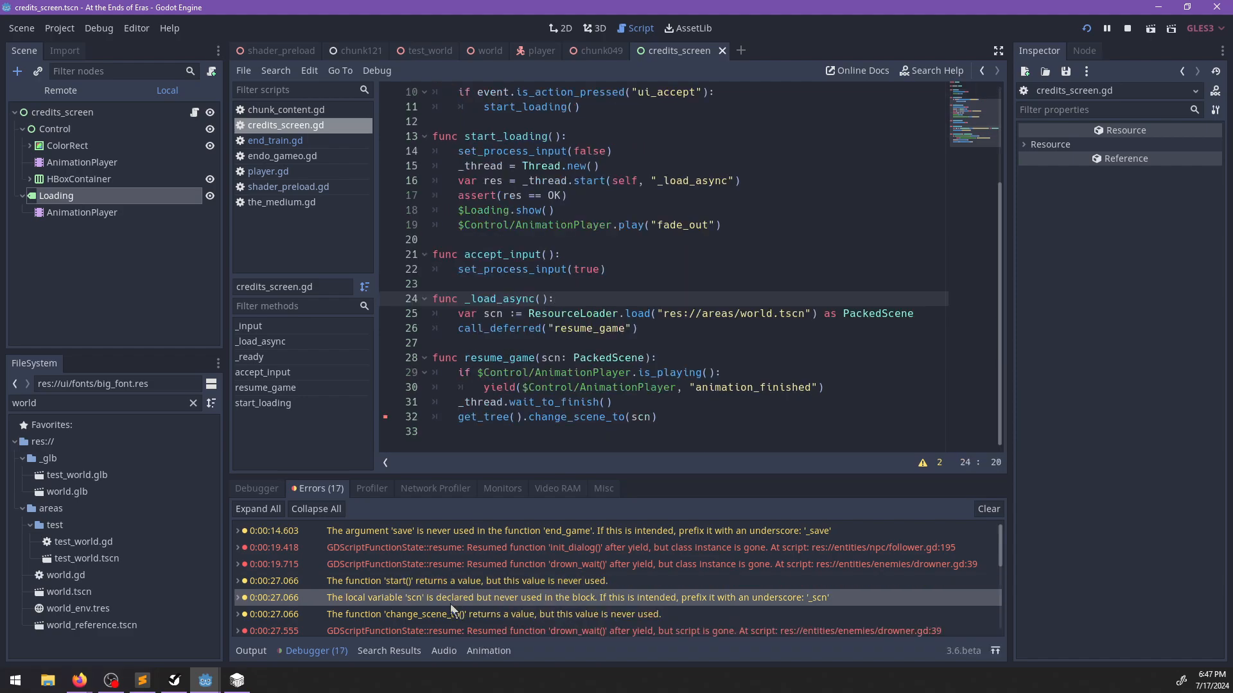
click(636, 328)
text(, )
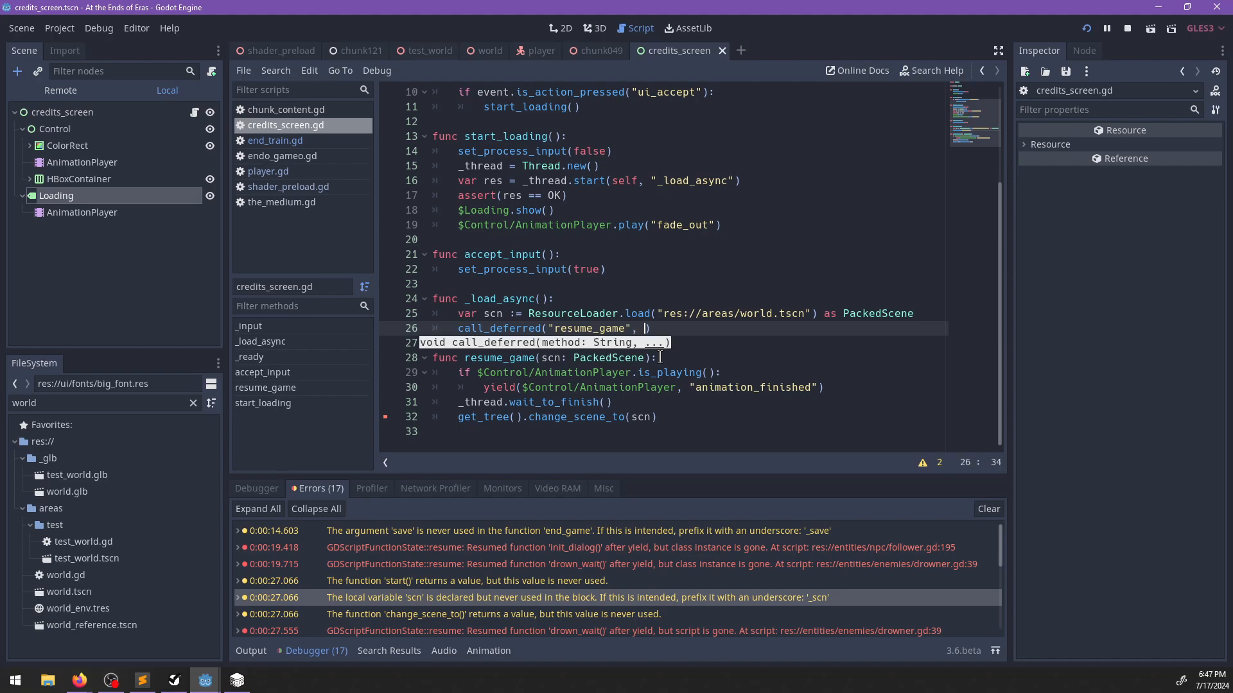
text(scn)
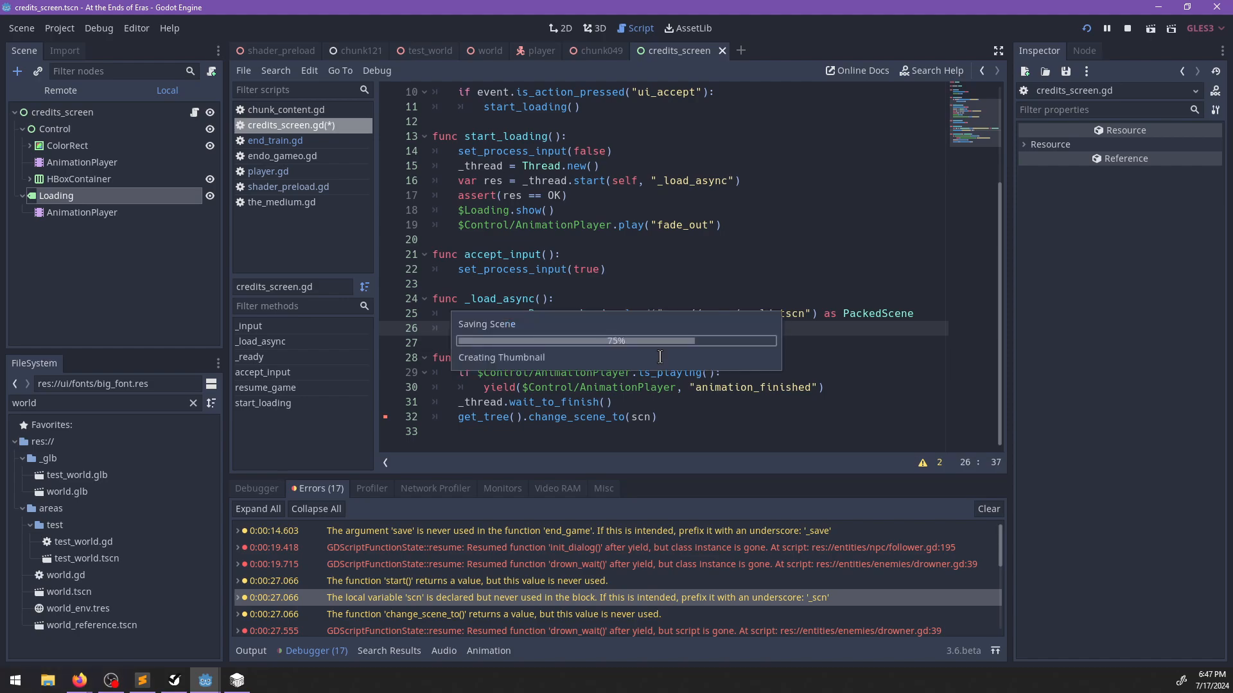
Restart the game and play through the train departure dialog to reach the credits screen.
key(F8)
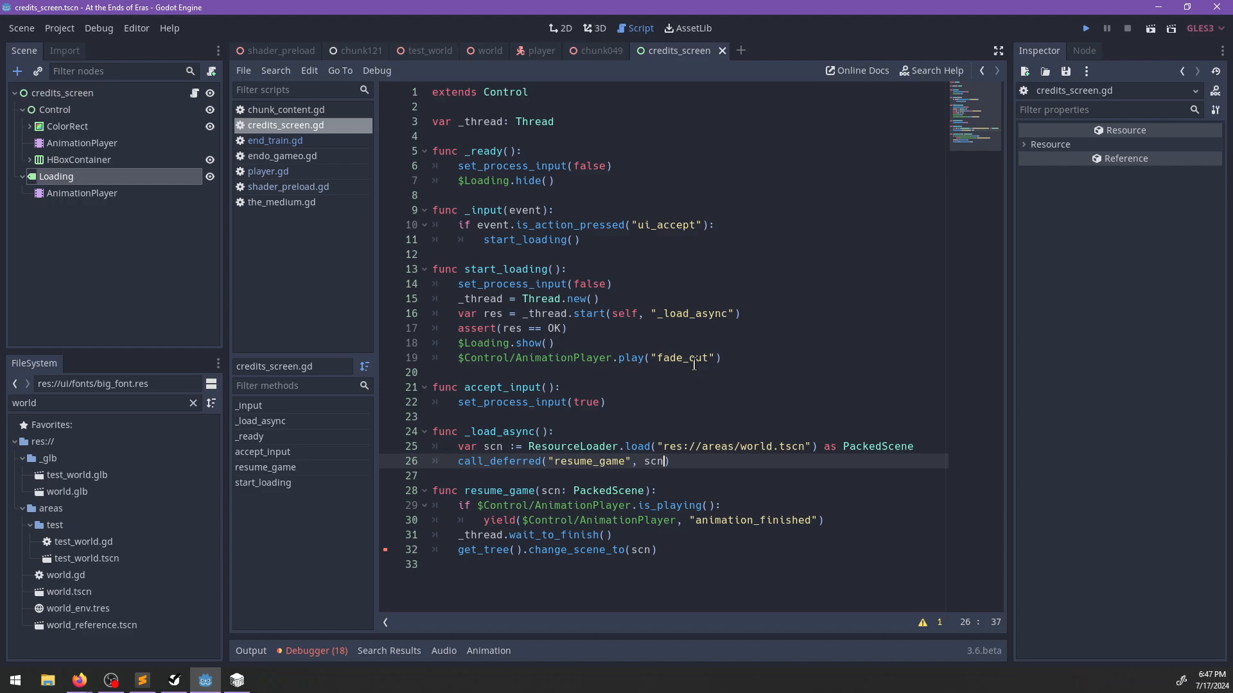
key(ctrl+s)
key(F5)
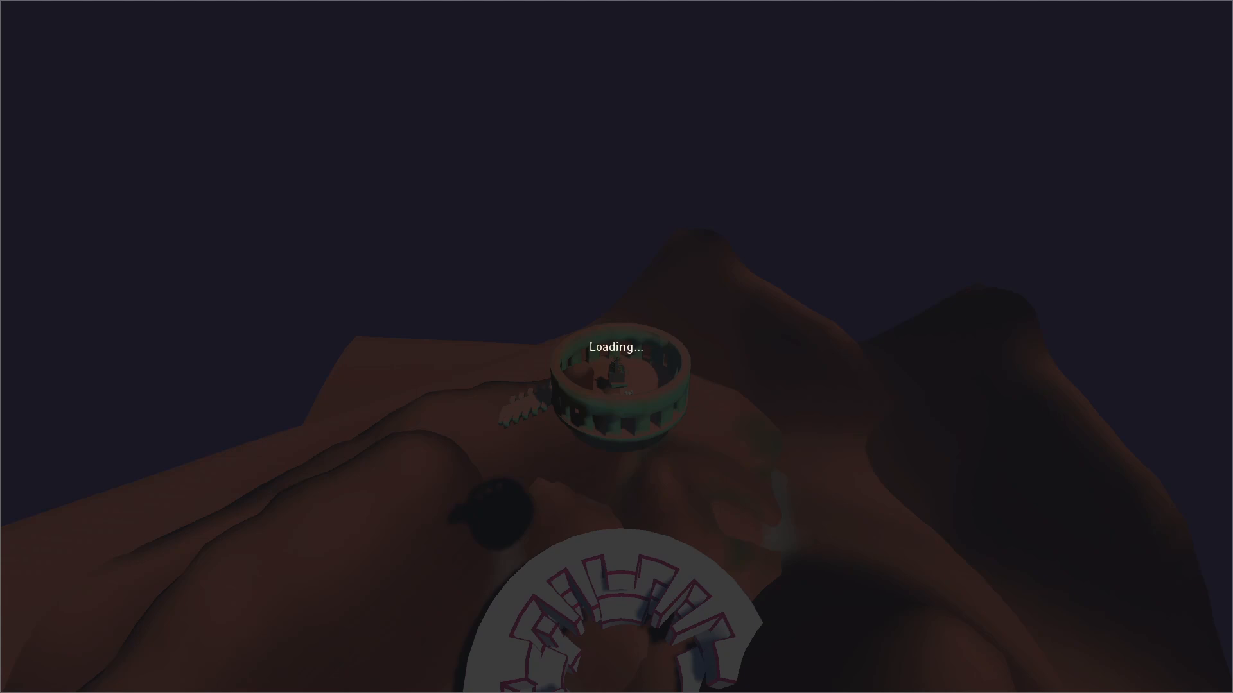
key(s)
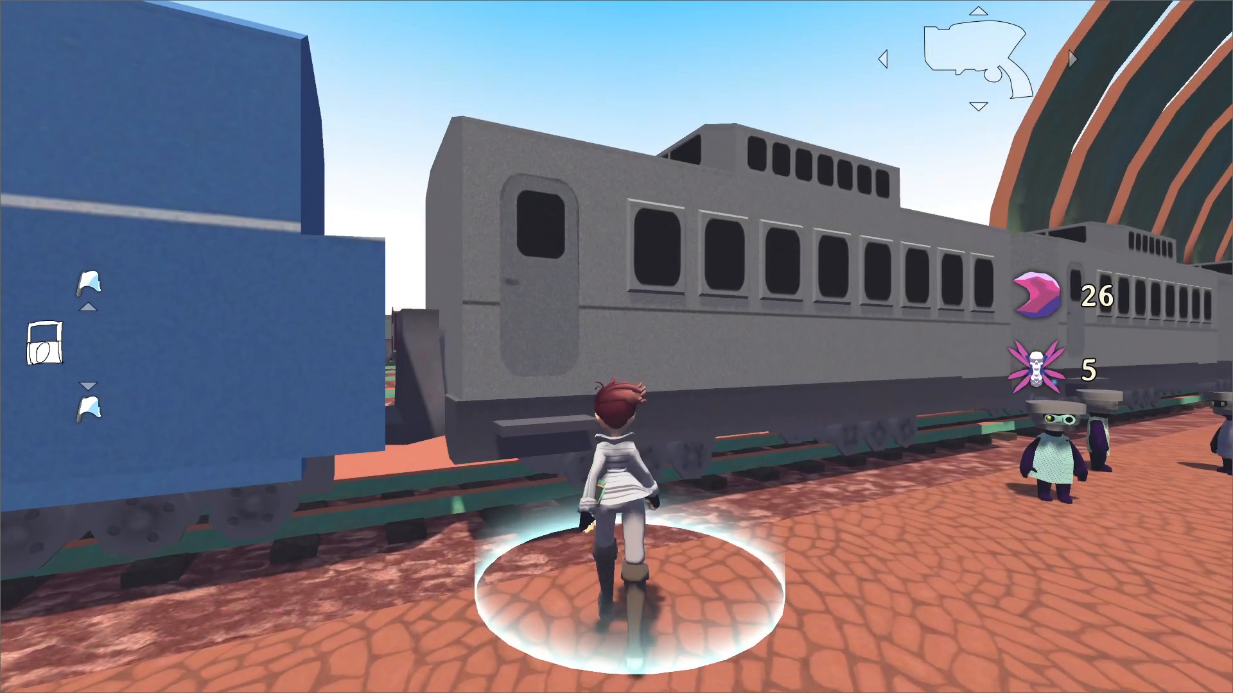
key(Return)
key(Return)
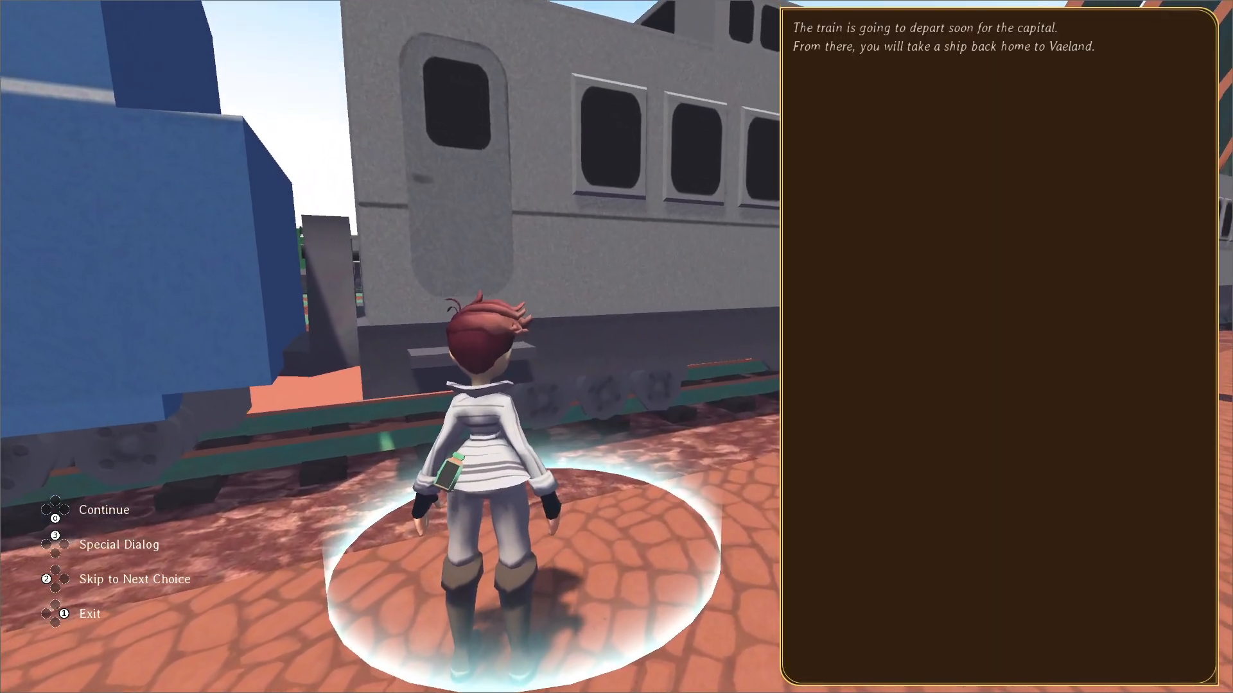
key(Return)
key(Return)
key(Return)
key(Return)
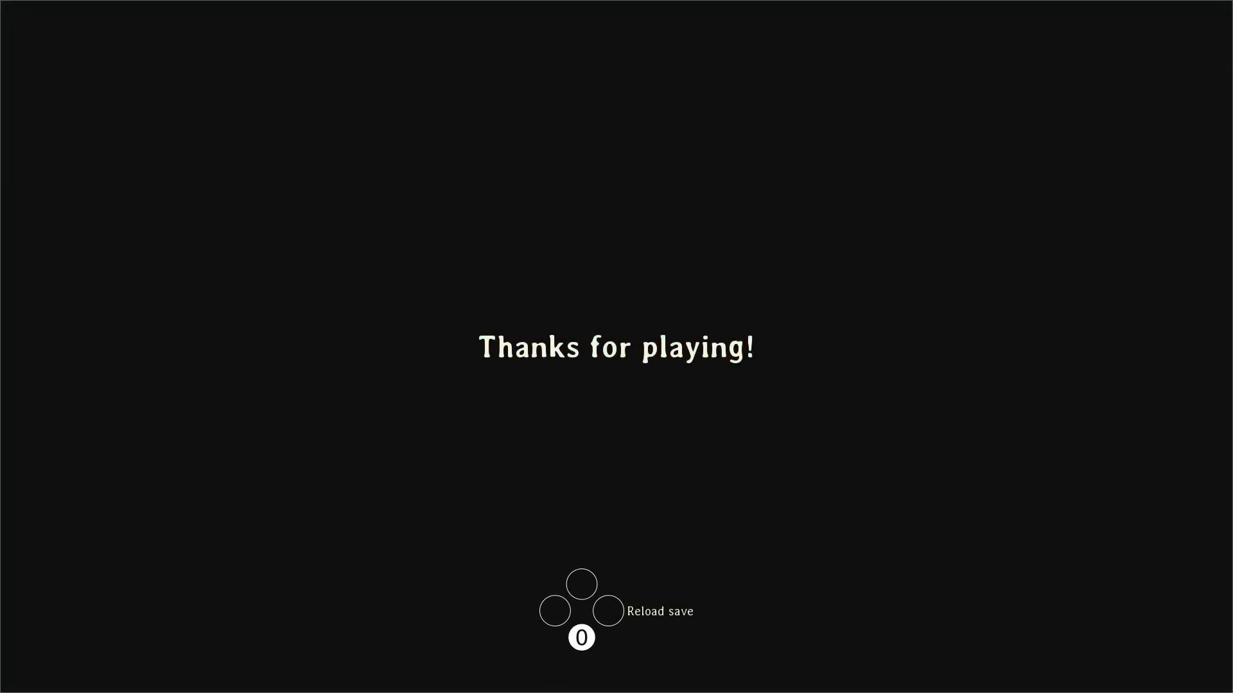
Reload the save from the credits screen, continue past the breakpoint, and test walking through the station before closing the game.
key(0)
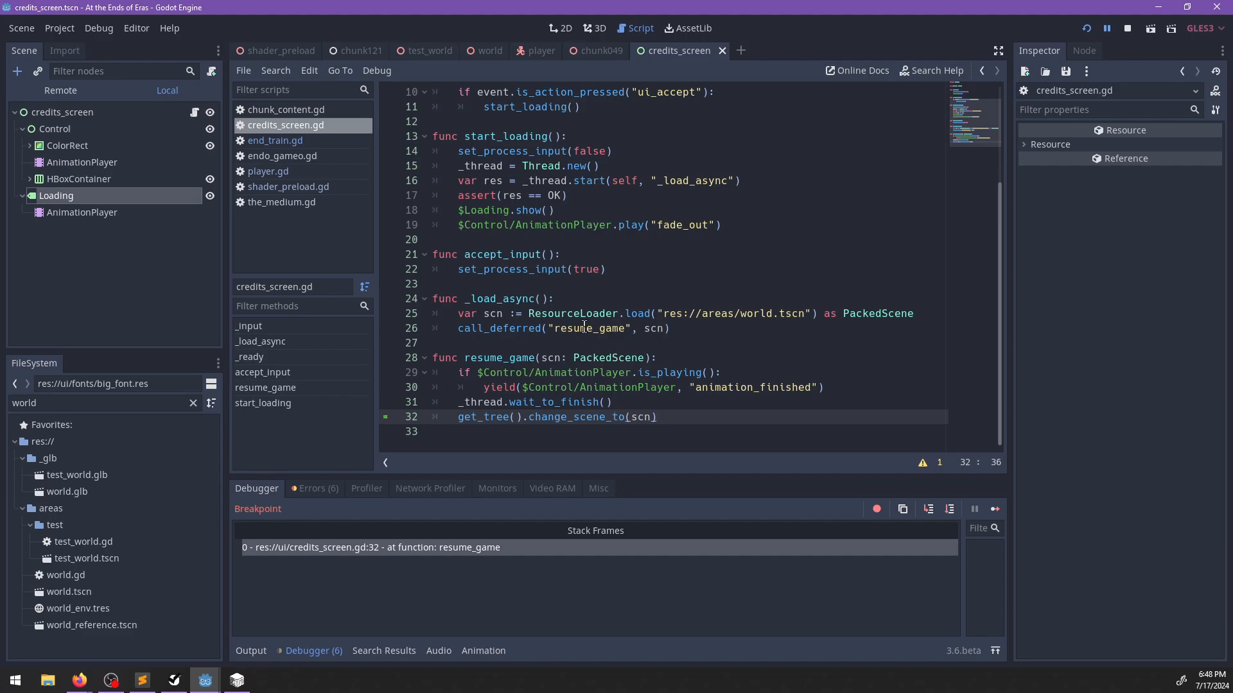
key(F12)
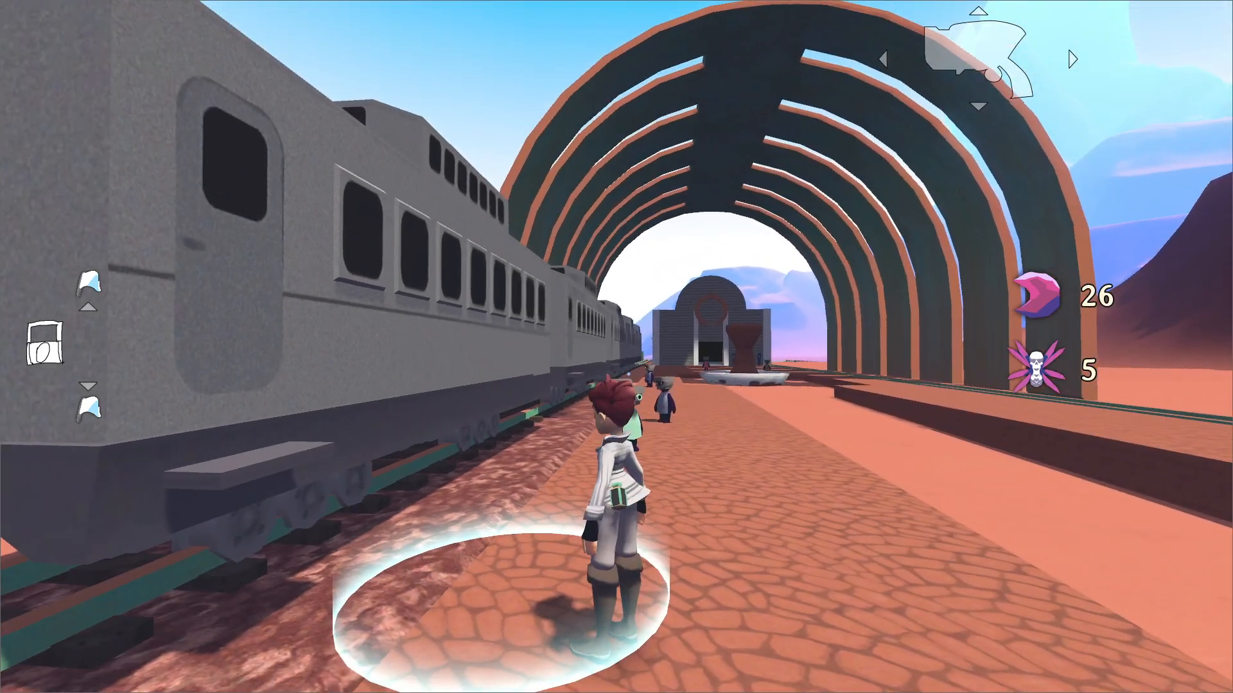
key(w)
key(space)
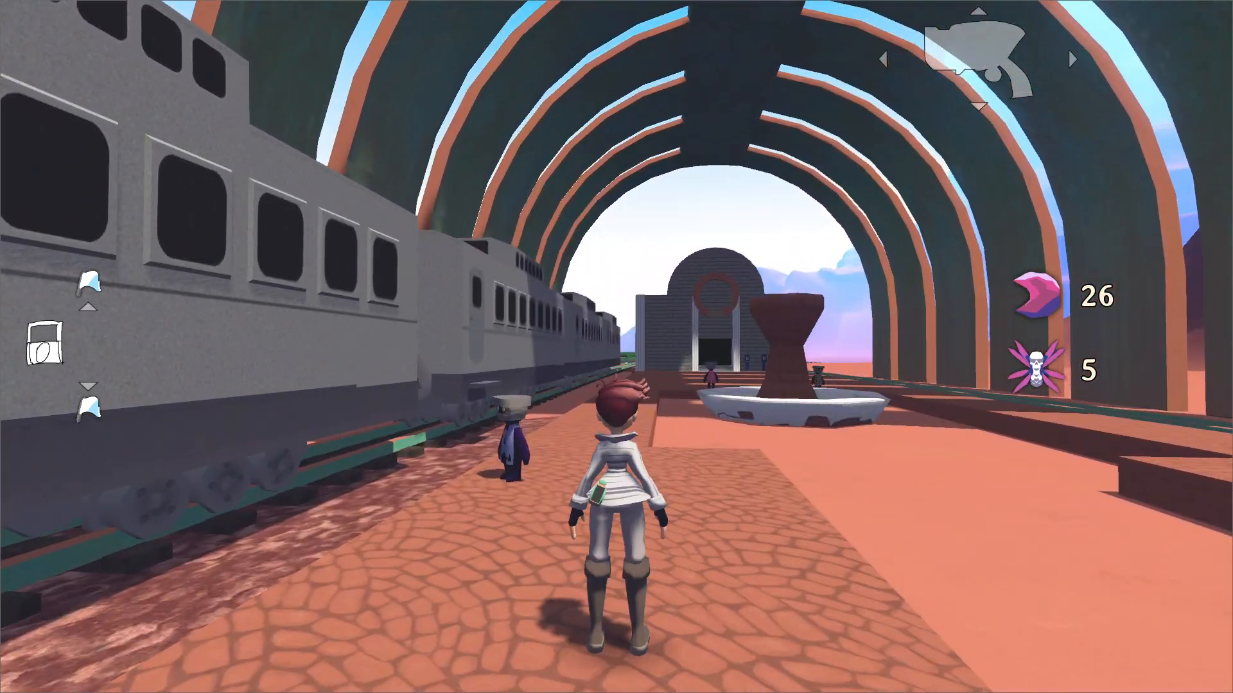
key(alt+F4)
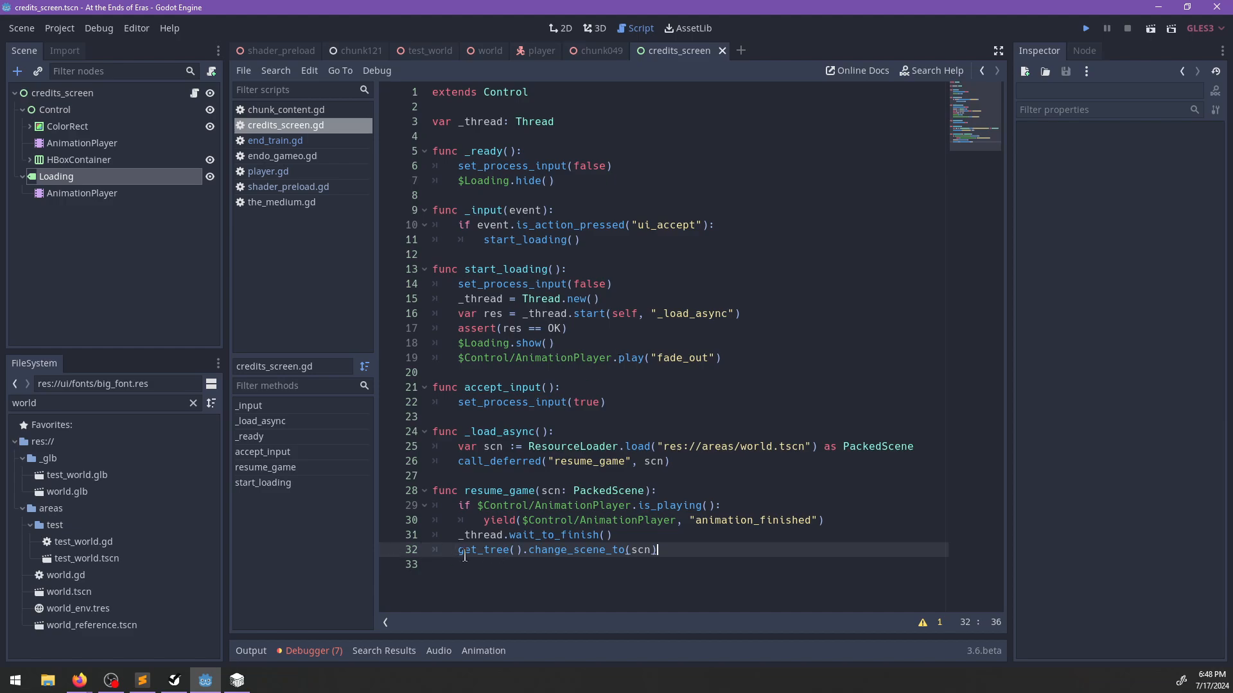
Retest the ending by accepting the train departure and reloading the save from the credits screen.
key(ctrl+s)
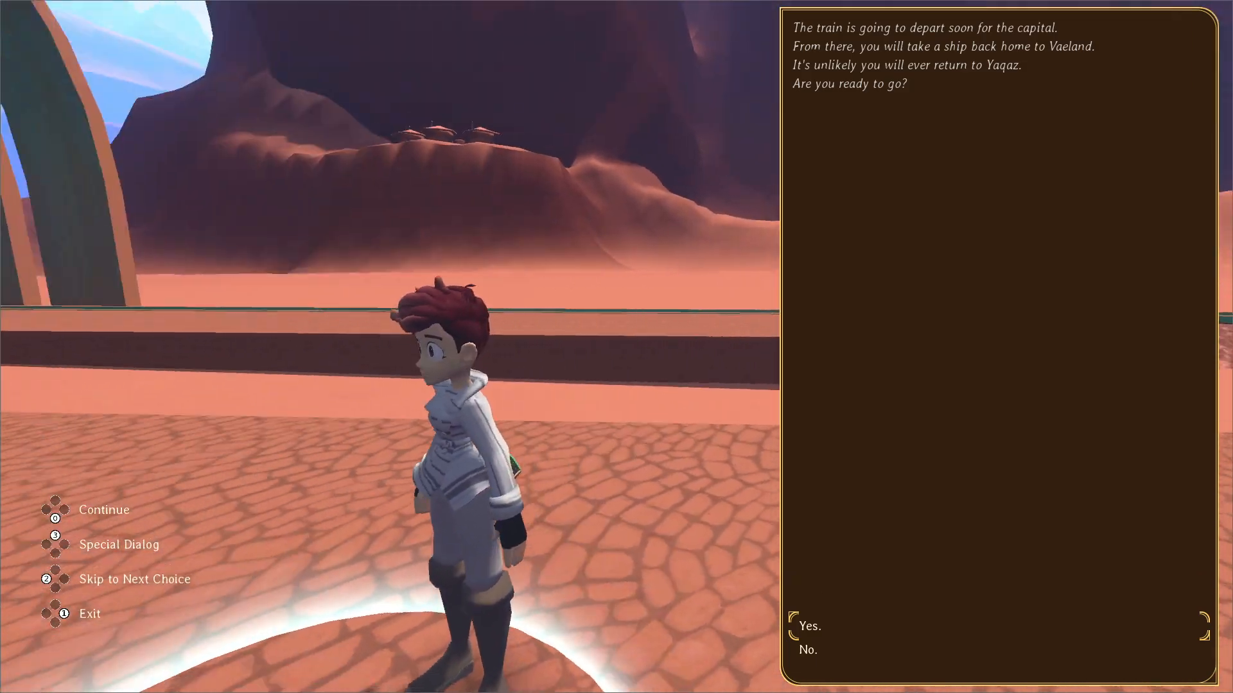
key(Escape)
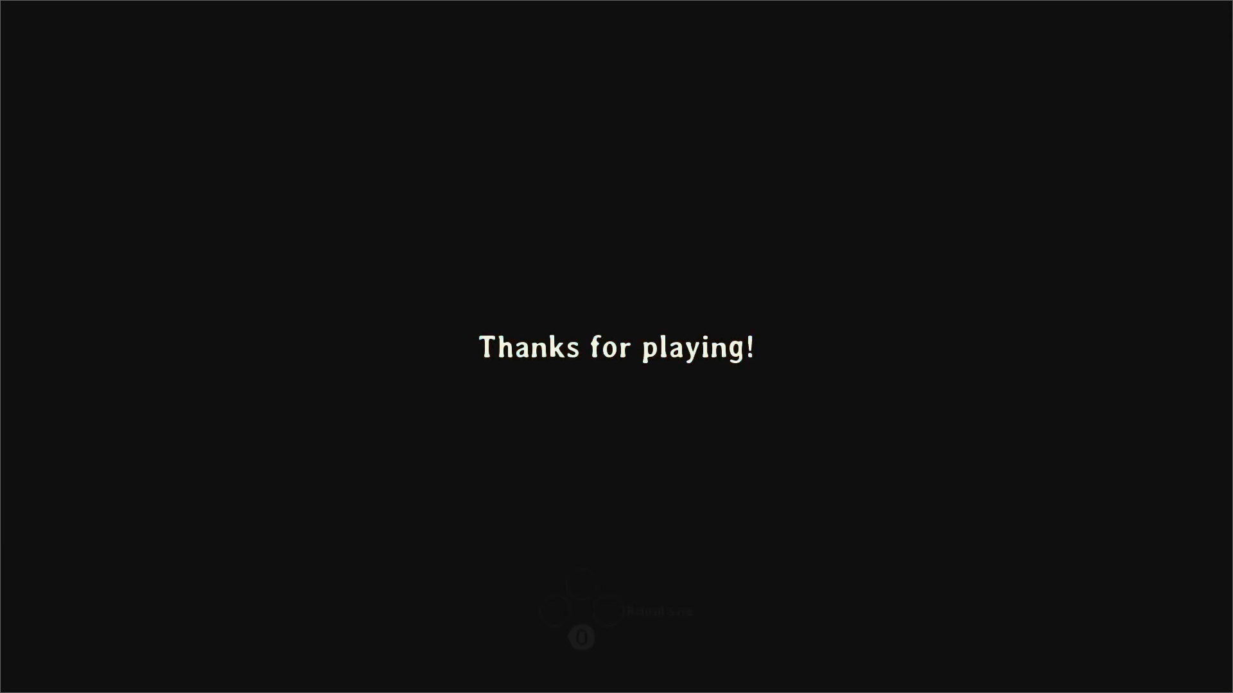
key(0)
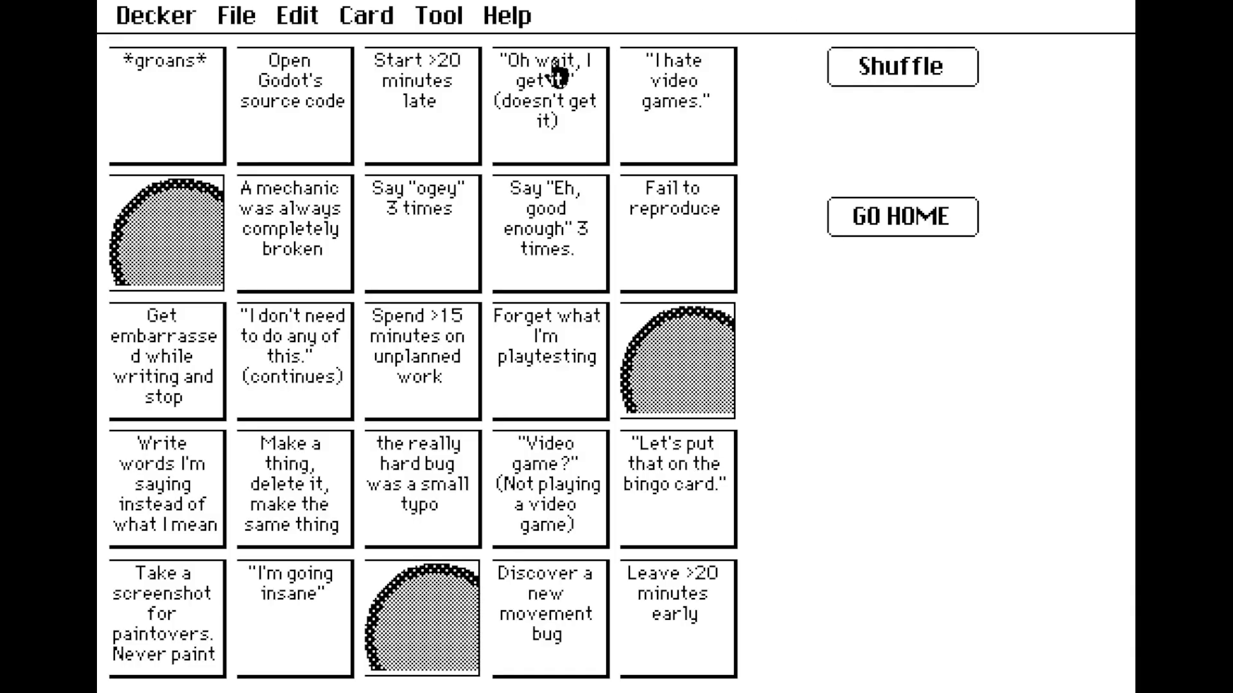
In the Decker bingo deck, go to the next card and open the properties of the bingo_list grid for editing.
click(378, 19)
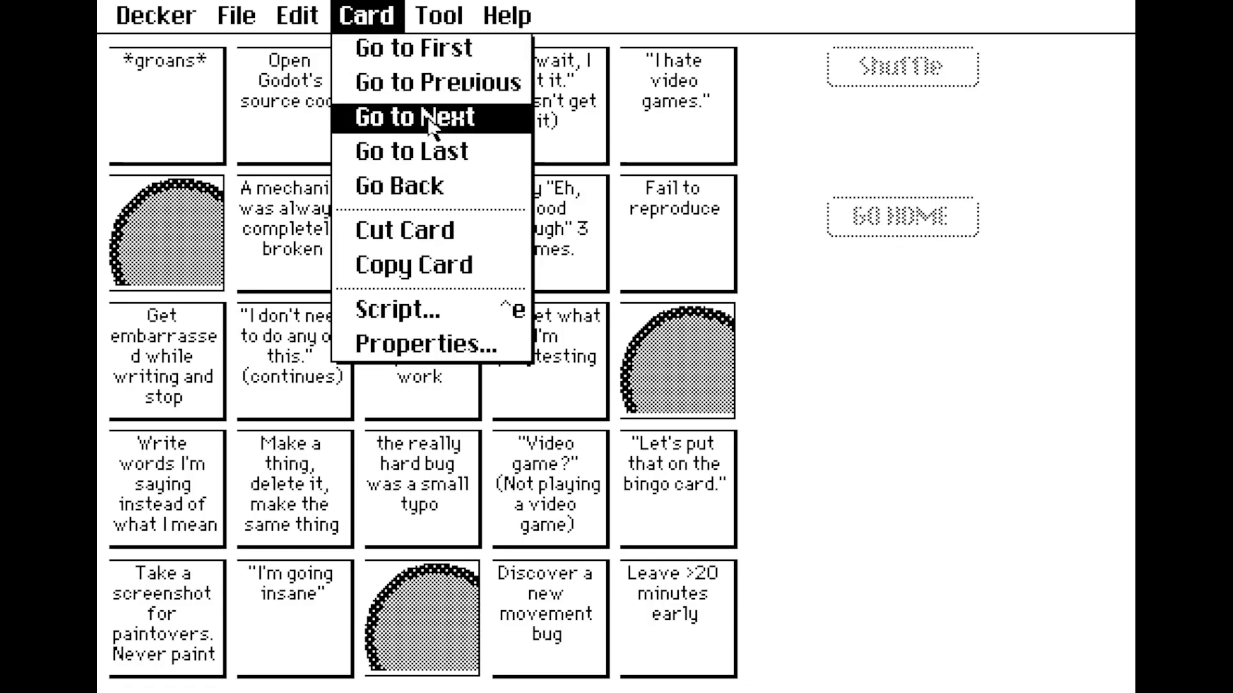
click(398, 116)
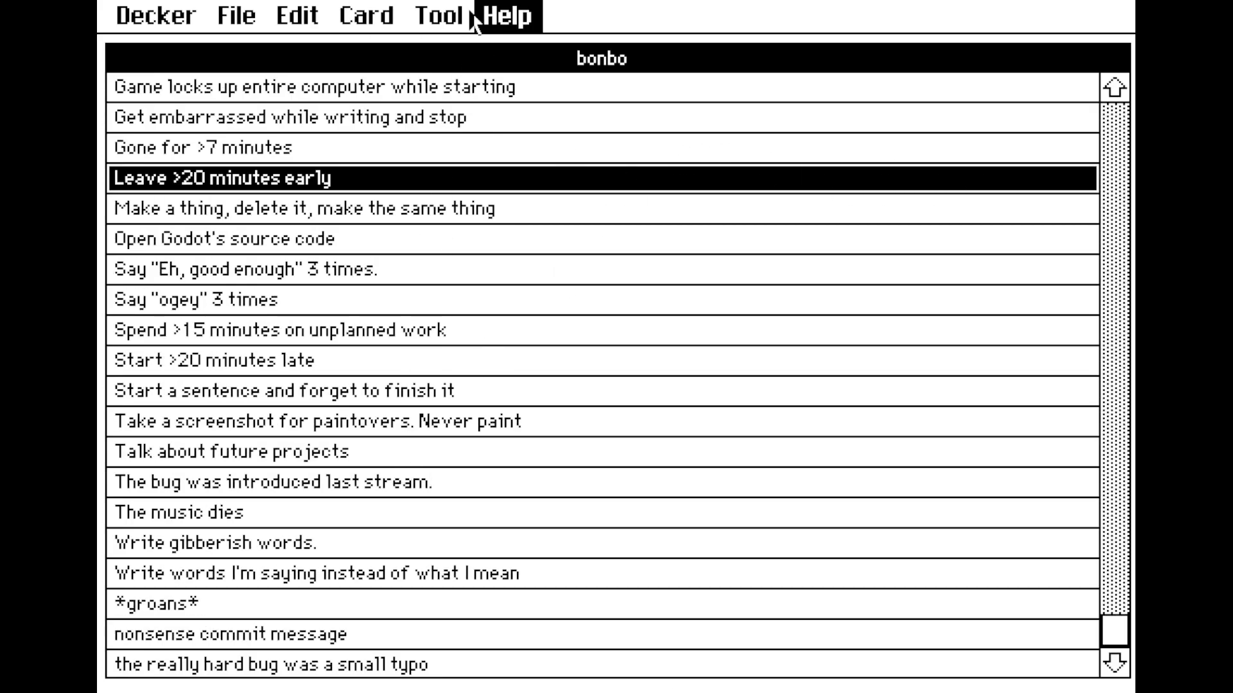
click(507, 15)
click(443, 82)
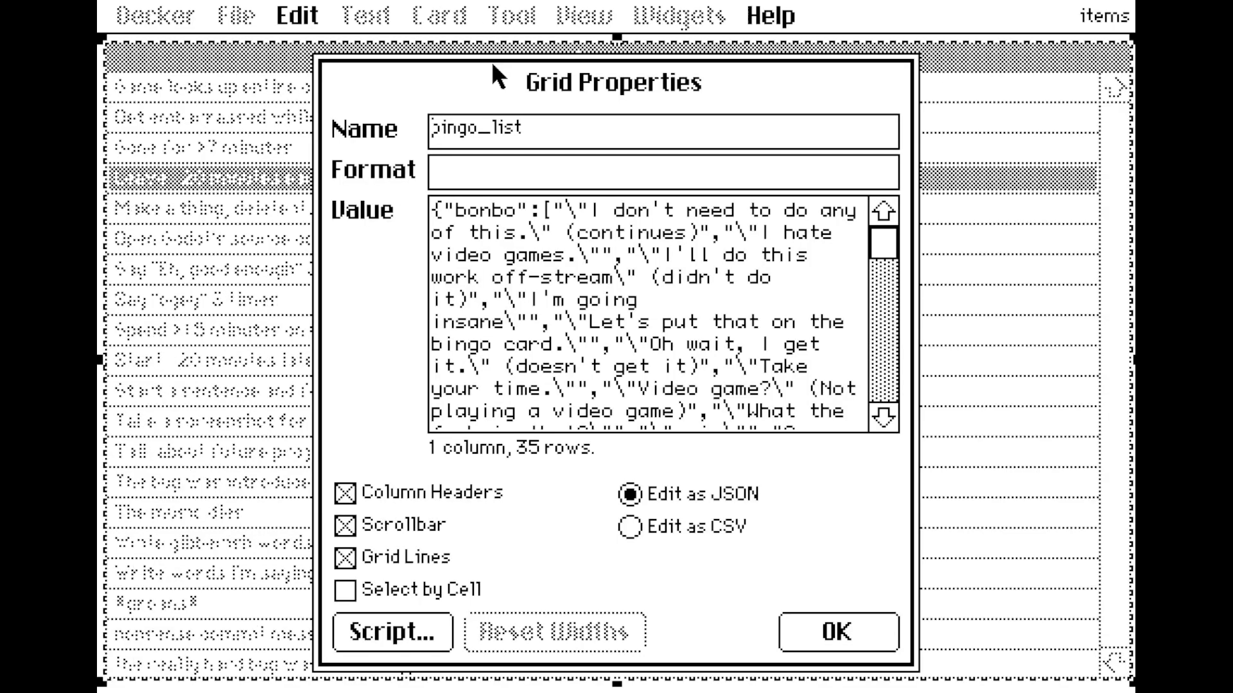
double_click(491, 60)
Append the entry "OBS dies" to the end of the bingo_list grid's JSON value and apply the change.
scroll(673, 386, down, 3)
scroll(673, 386, down, 3)
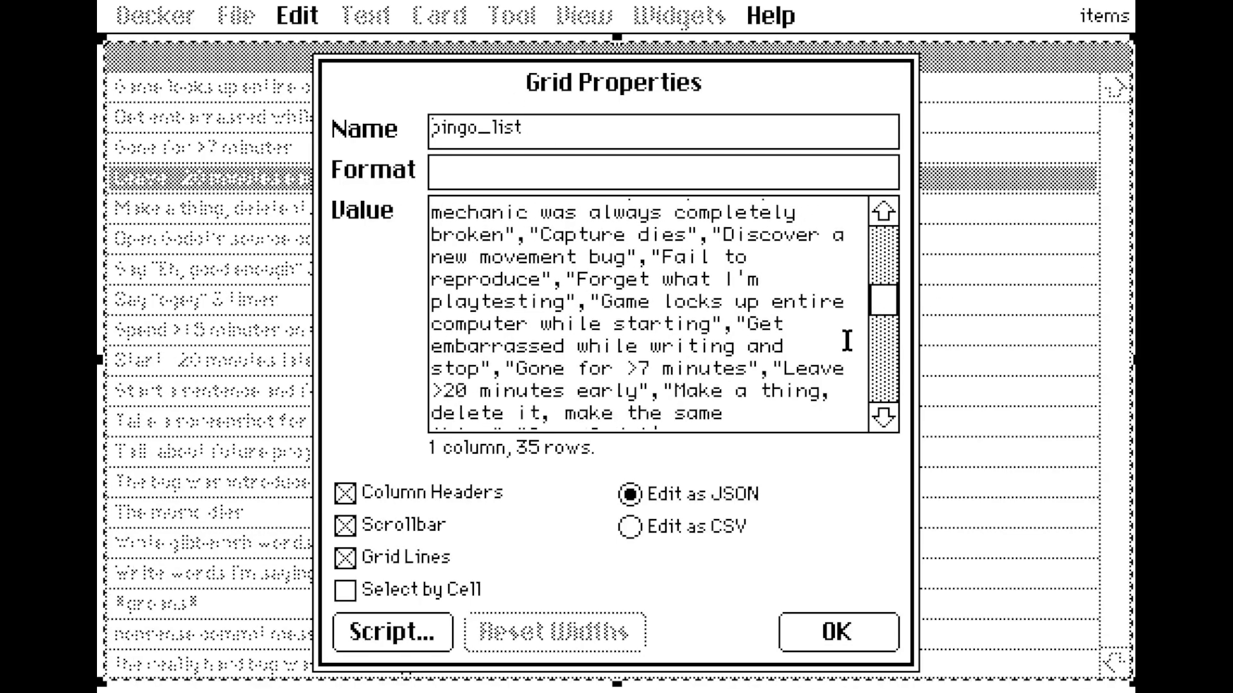
drag(882, 298, 884, 449)
click(580, 418)
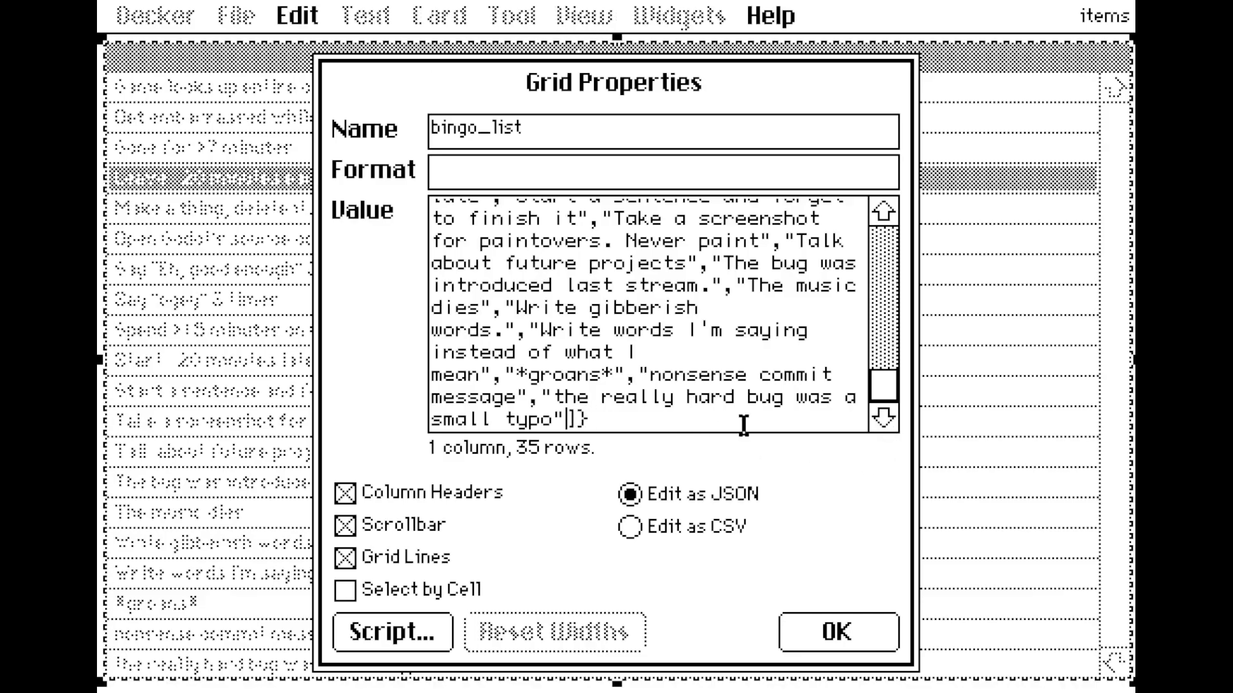
text(, "")
key(Left)
text(OBS died)
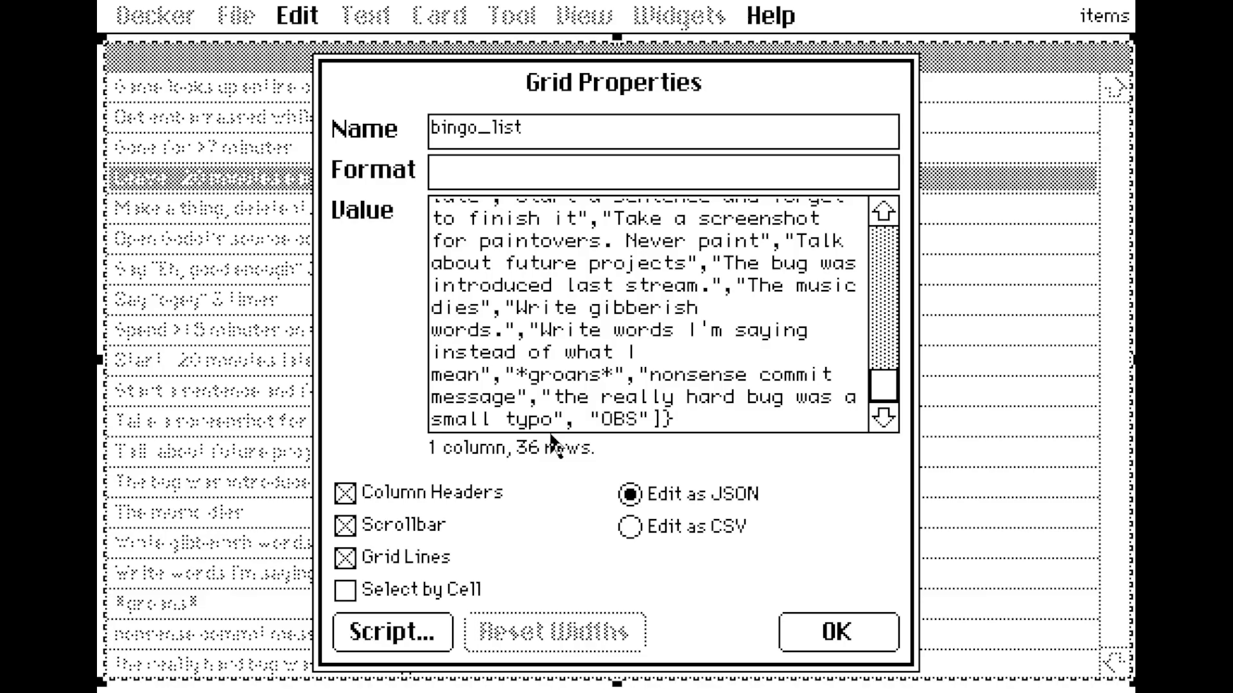
key(BackSpace)
text(s)
click(826, 642)
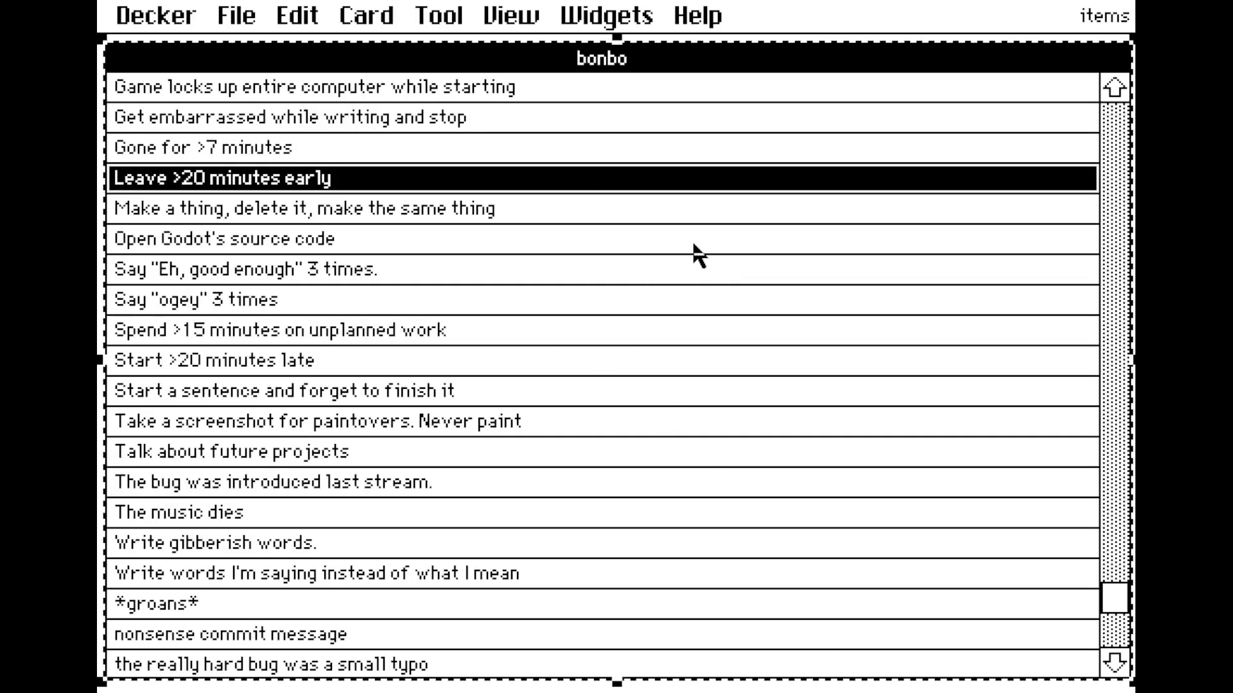
click(604, 24)
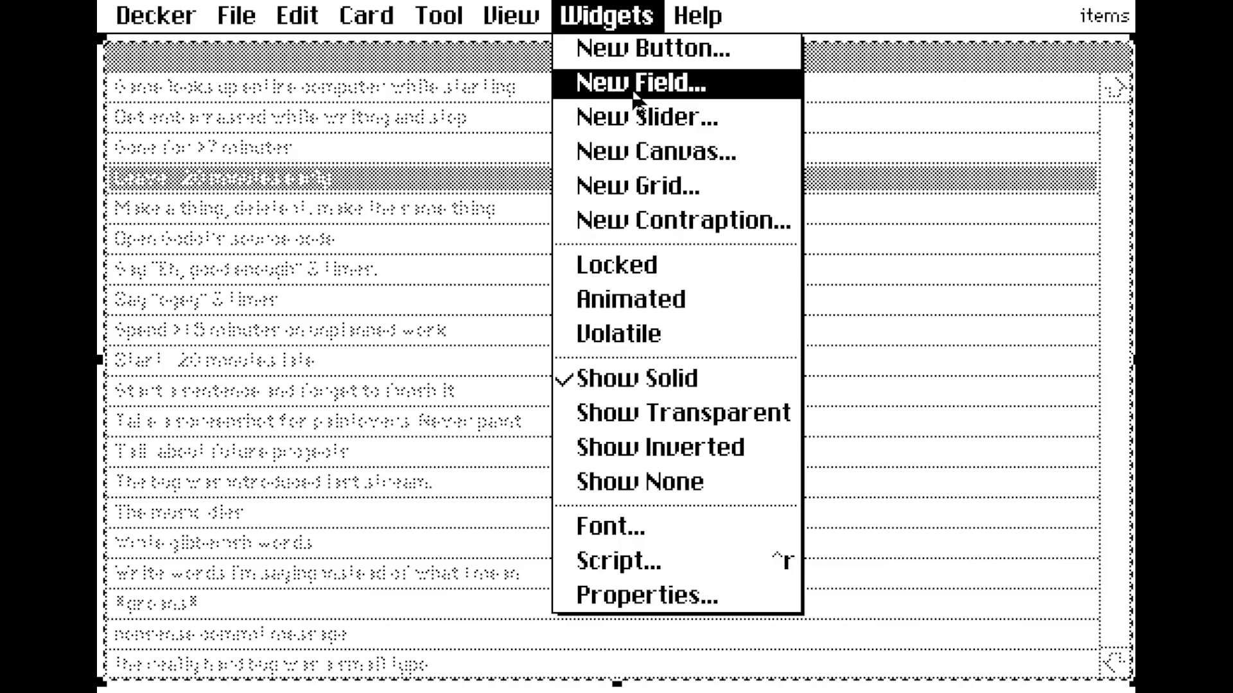
click(516, 16)
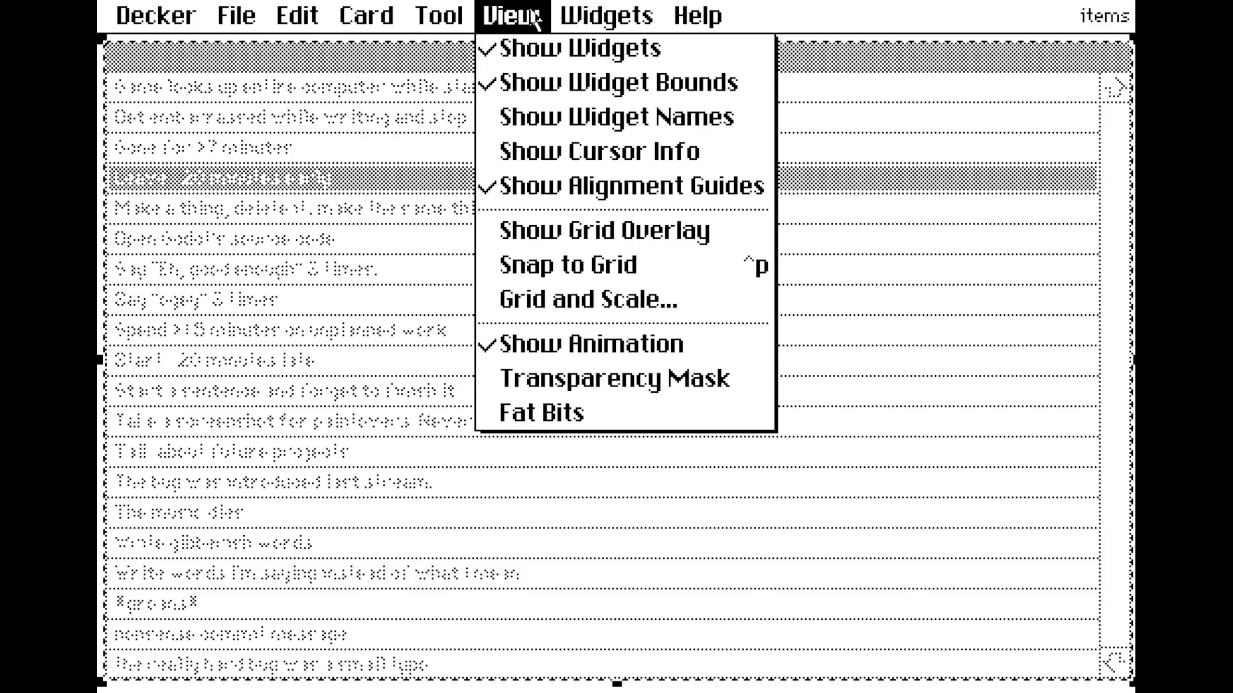
Return to the bingo board in interact mode and mark the "Let's put that on the bingo card." square.
mouse_move(607, 20)
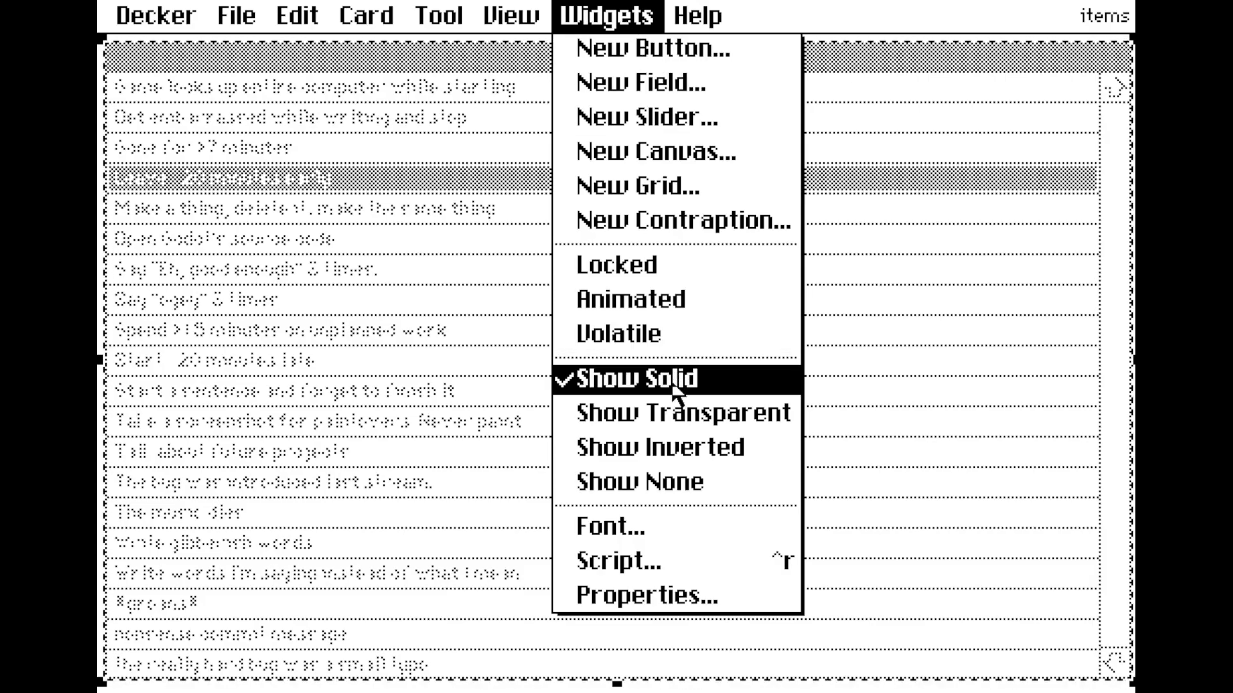
mouse_move(526, 4)
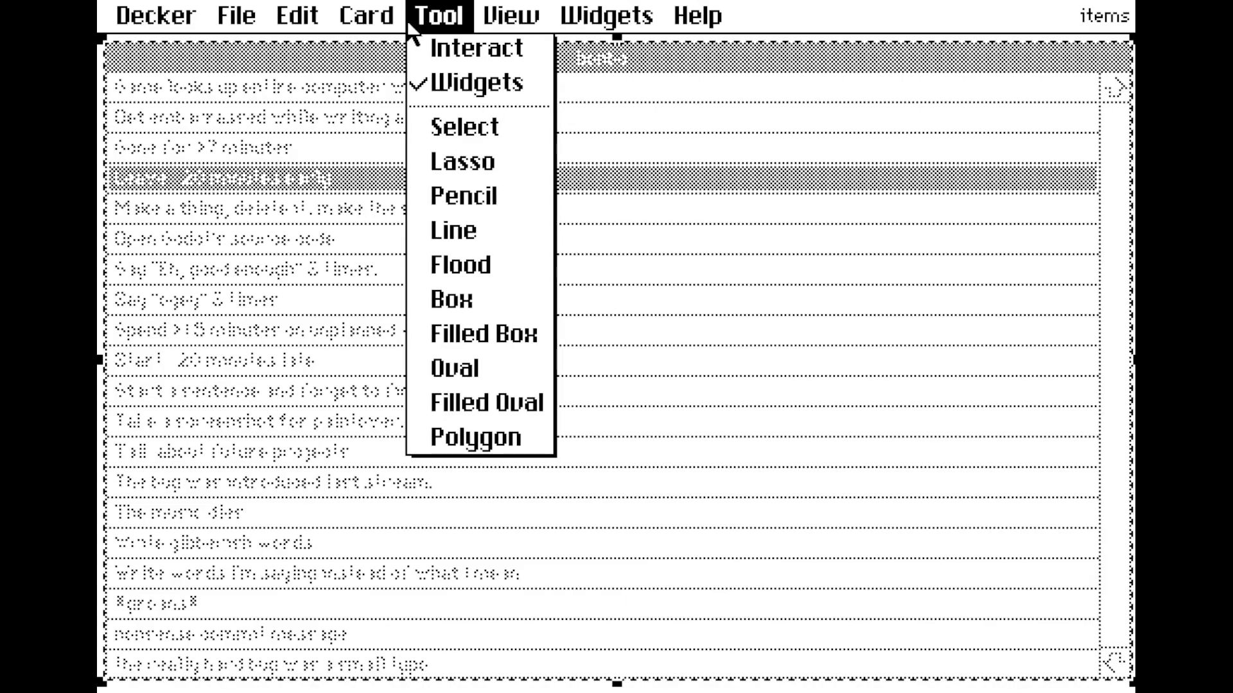
click(526, 48)
click(366, 15)
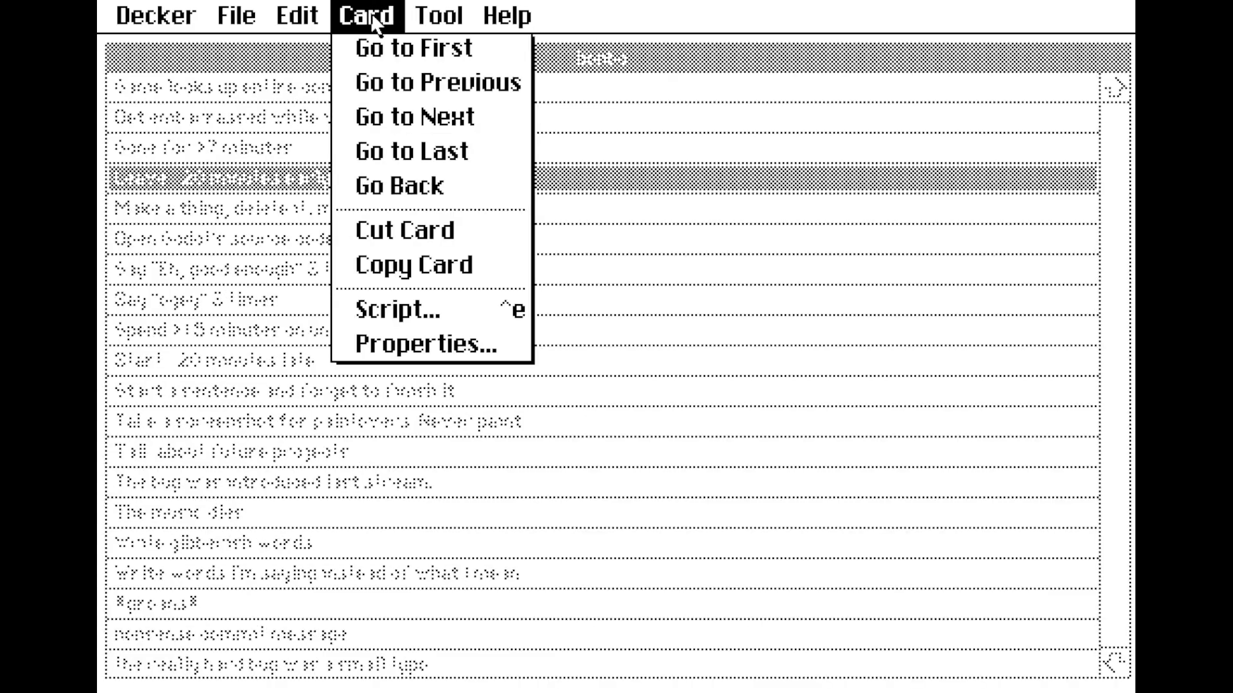
click(390, 82)
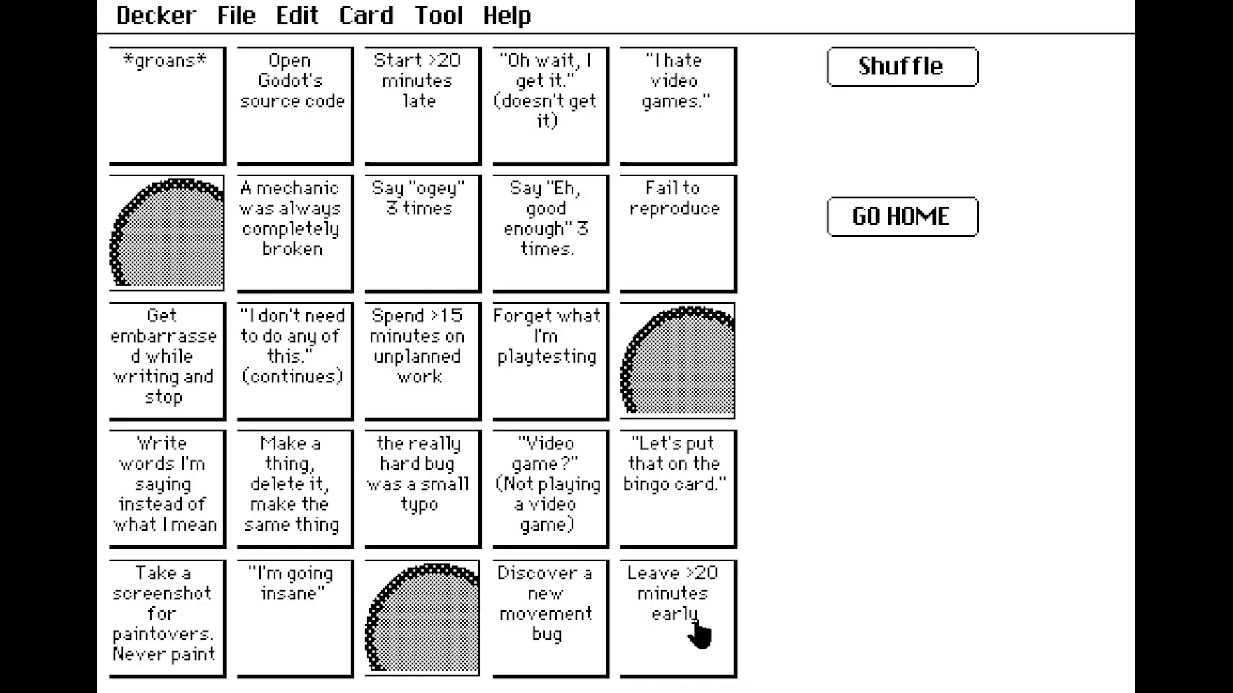
click(649, 502)
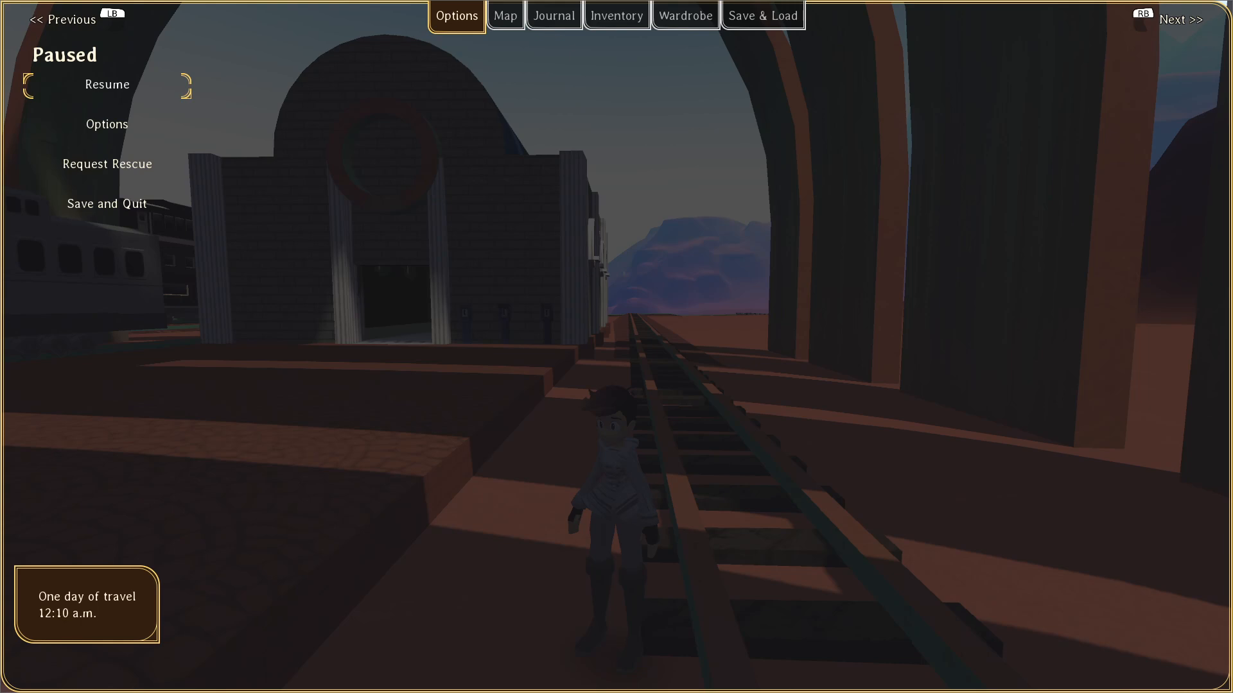
Resume the paused game and run past the station building and parked train toward the stacked train-car houses.
click(111, 86)
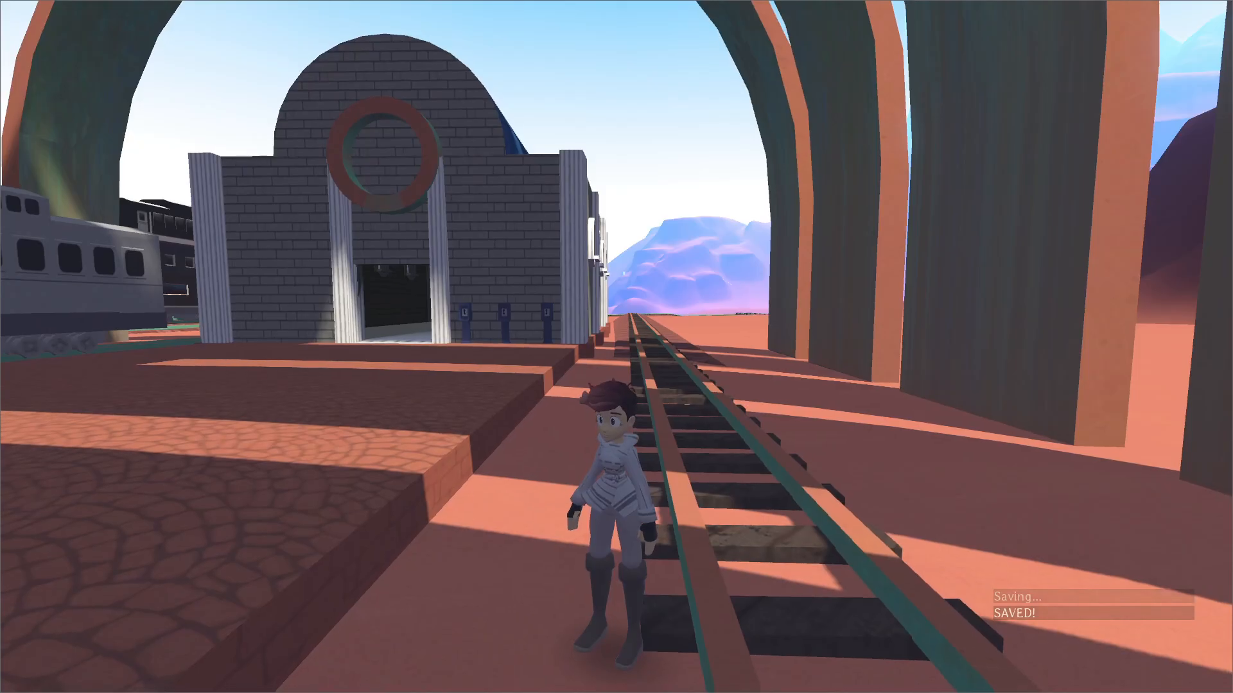
key(w)
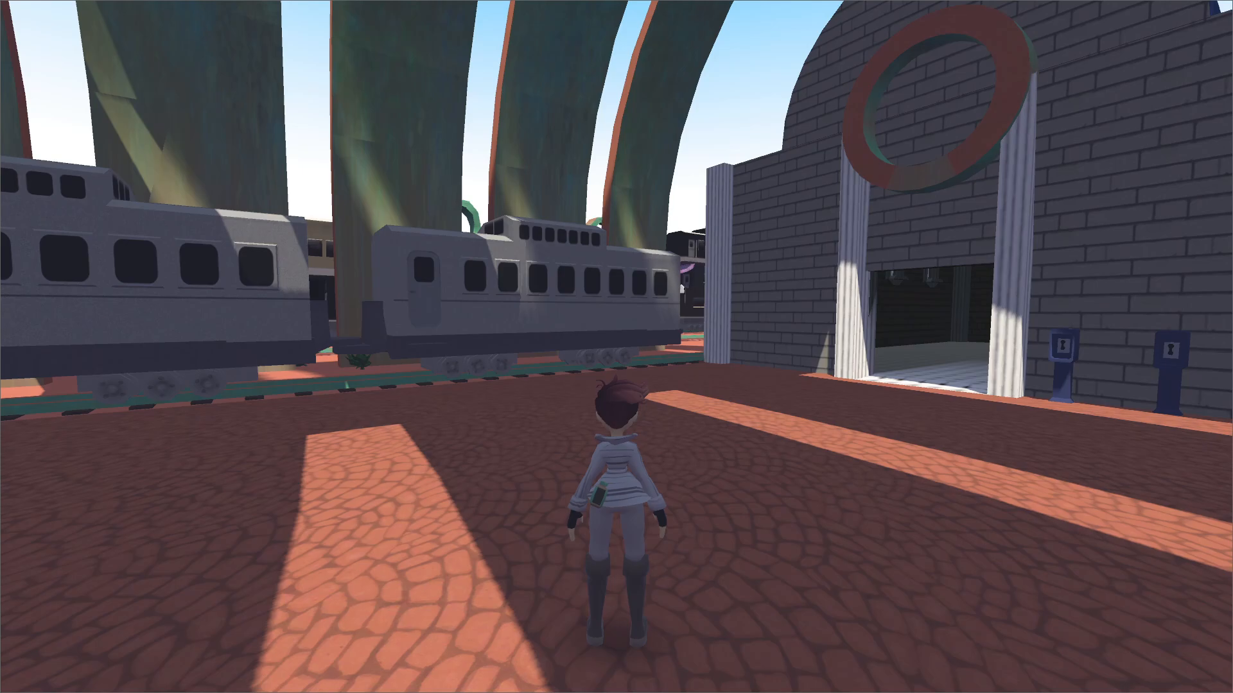
key(s)
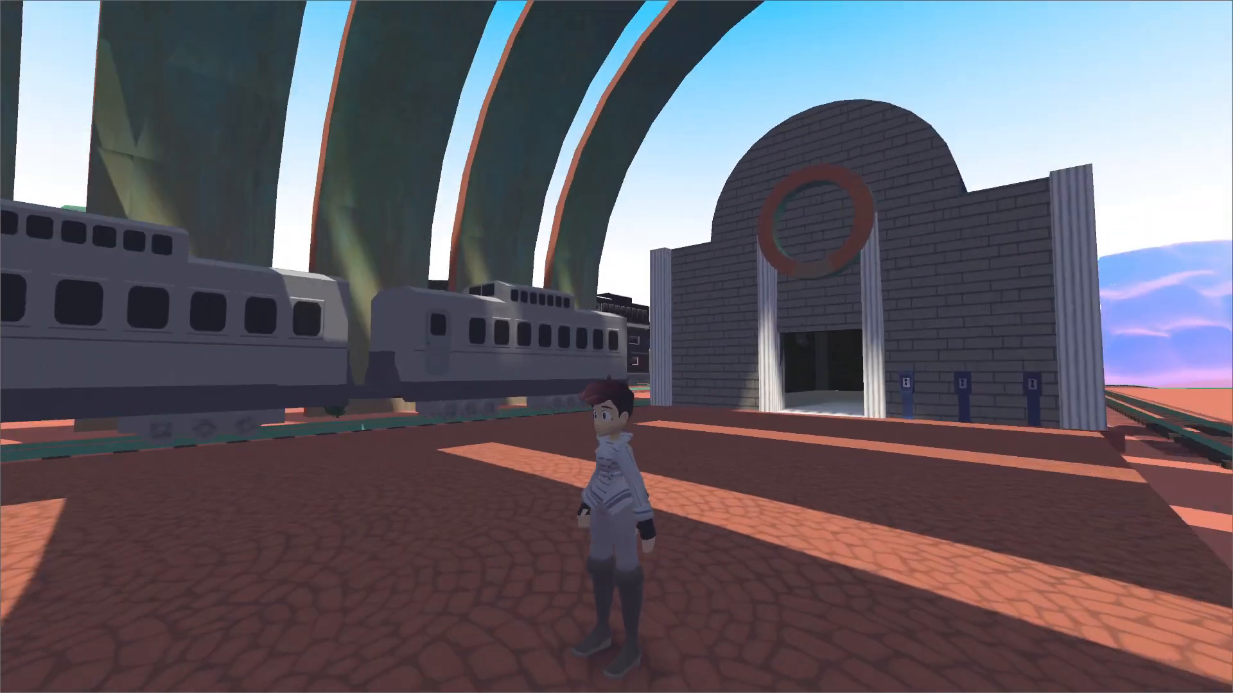
key(w)
key(w)
key(space)
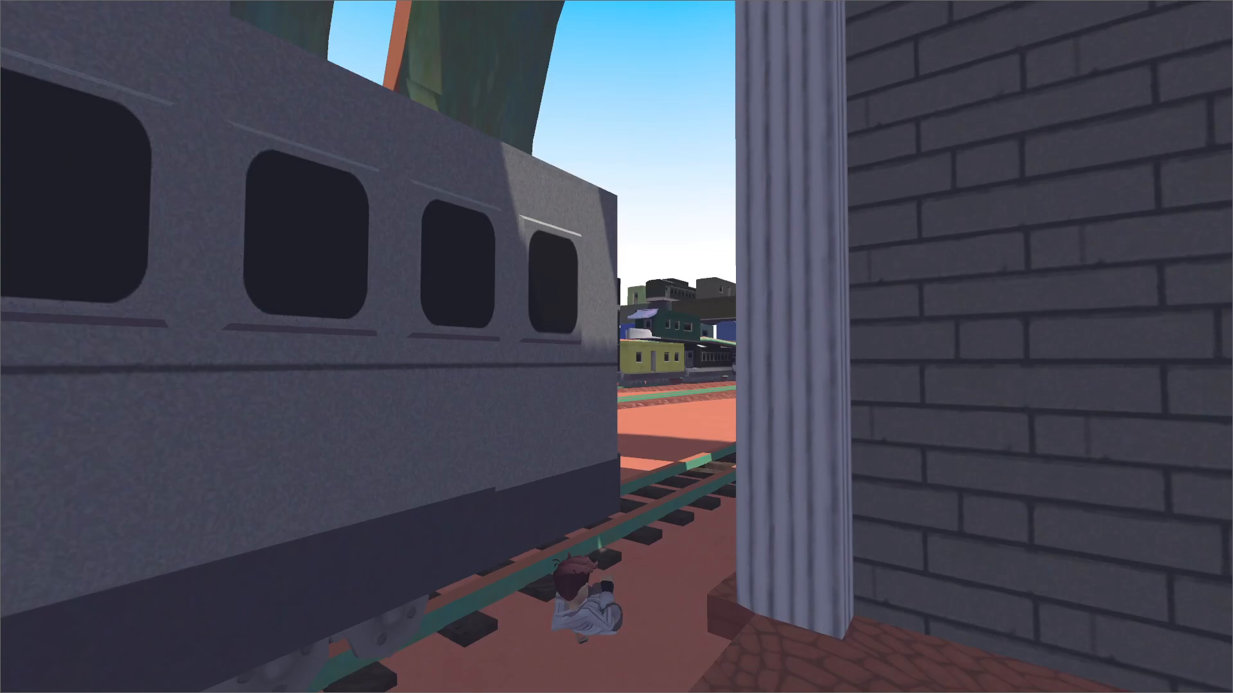
key(w)
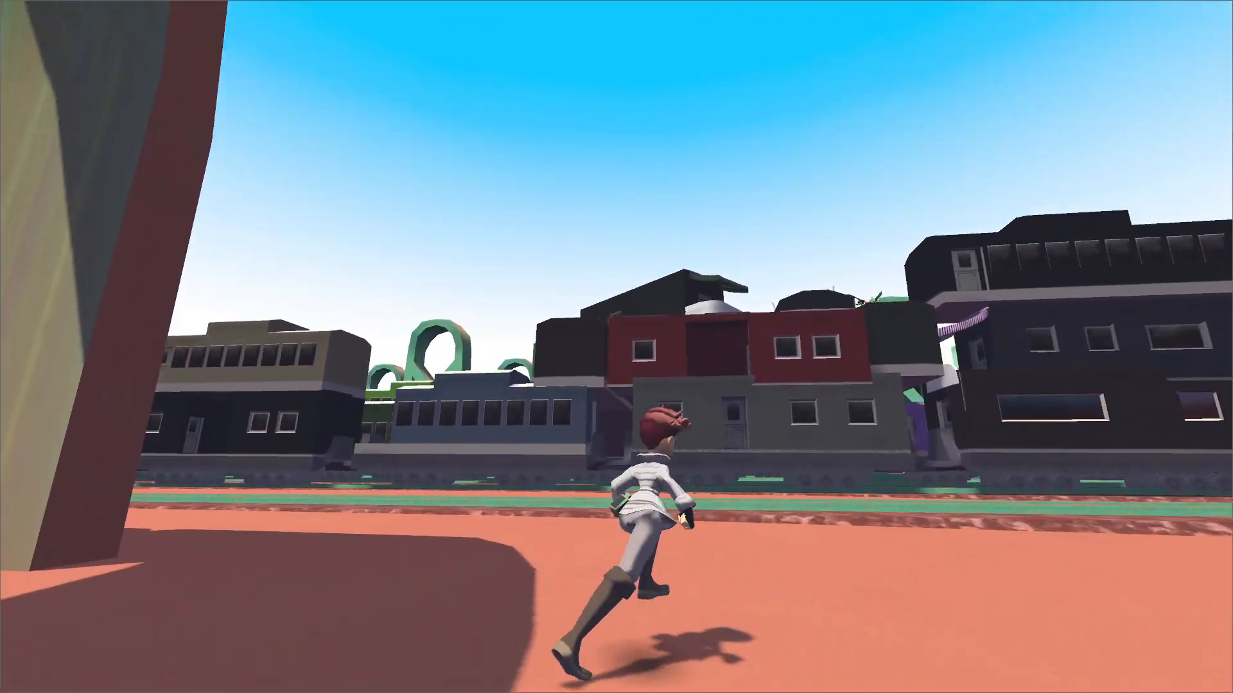
key(w)
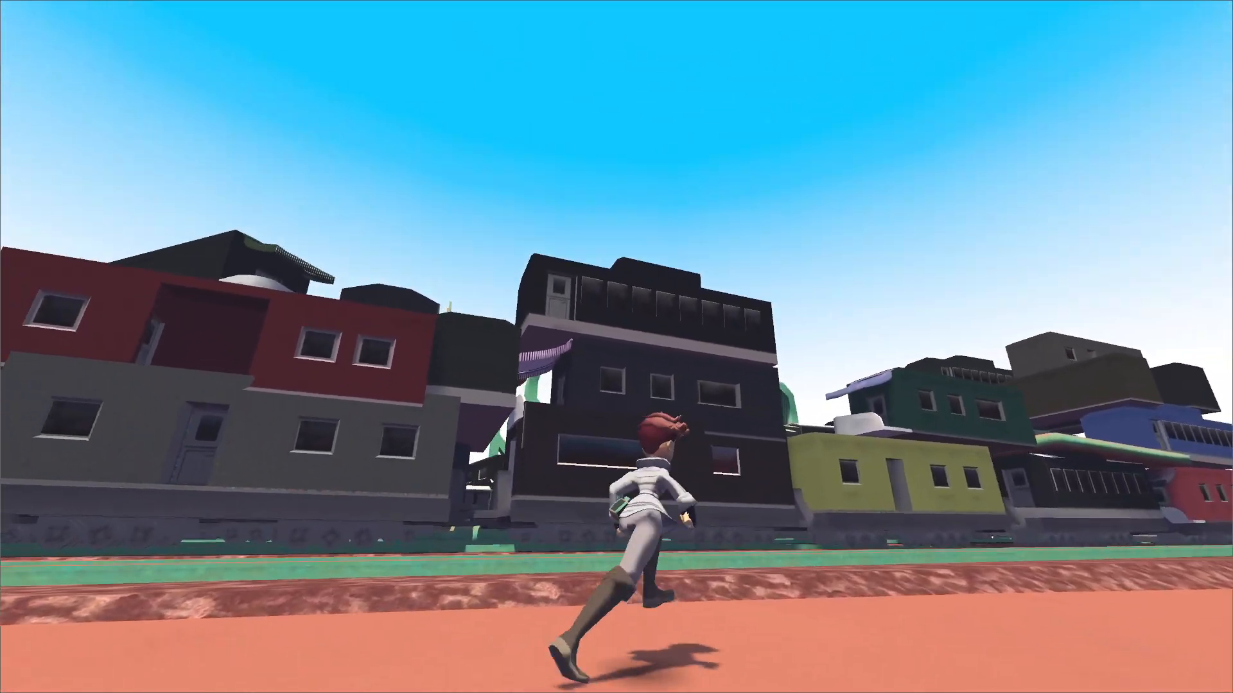
Test climbing onto the train-car houses and crossing their roofs and awning.
key(w)
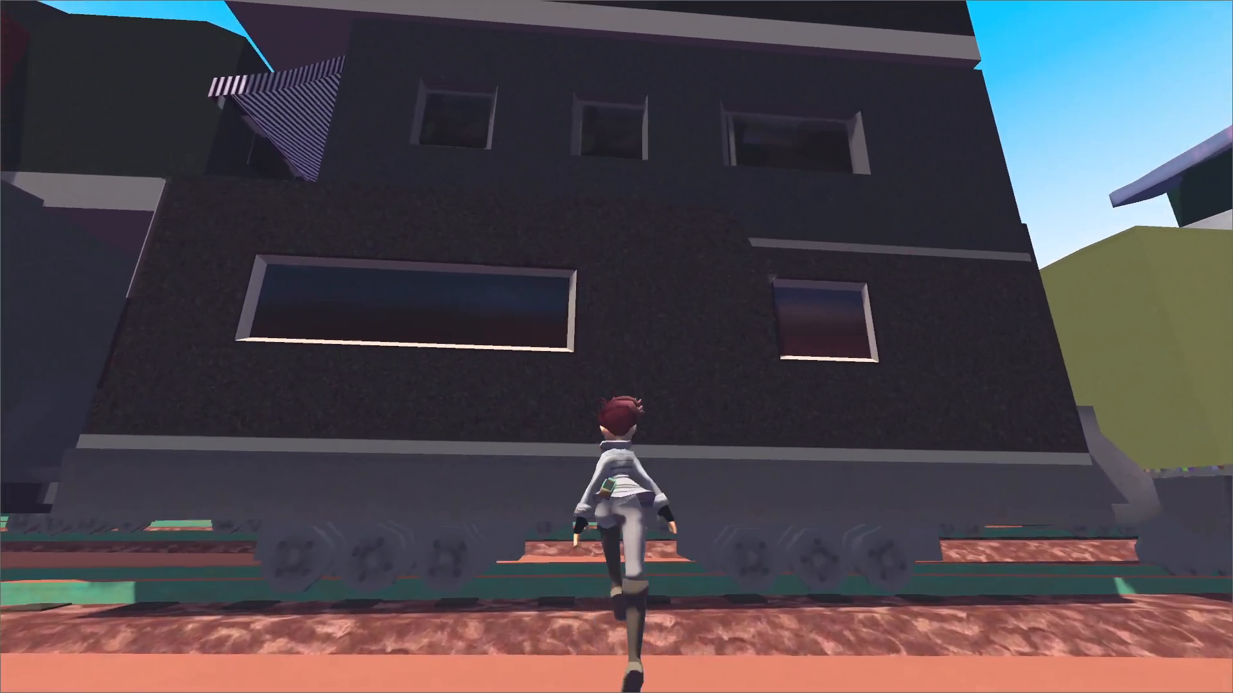
key(w)
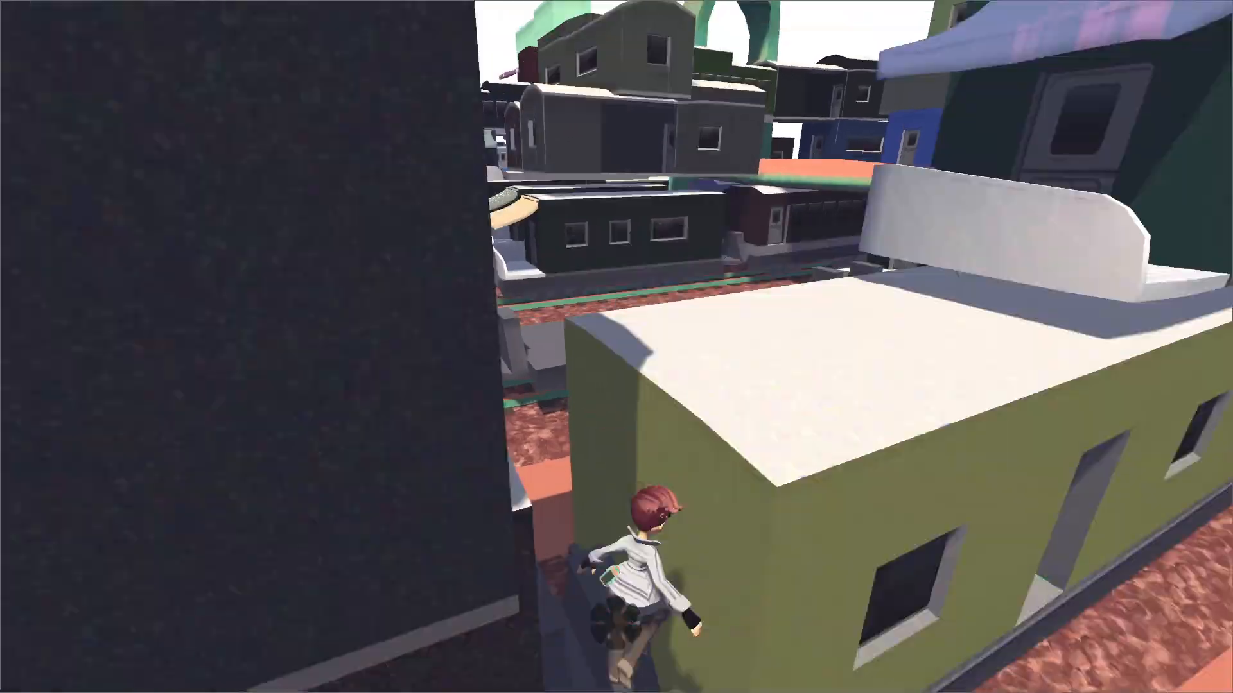
key(w)
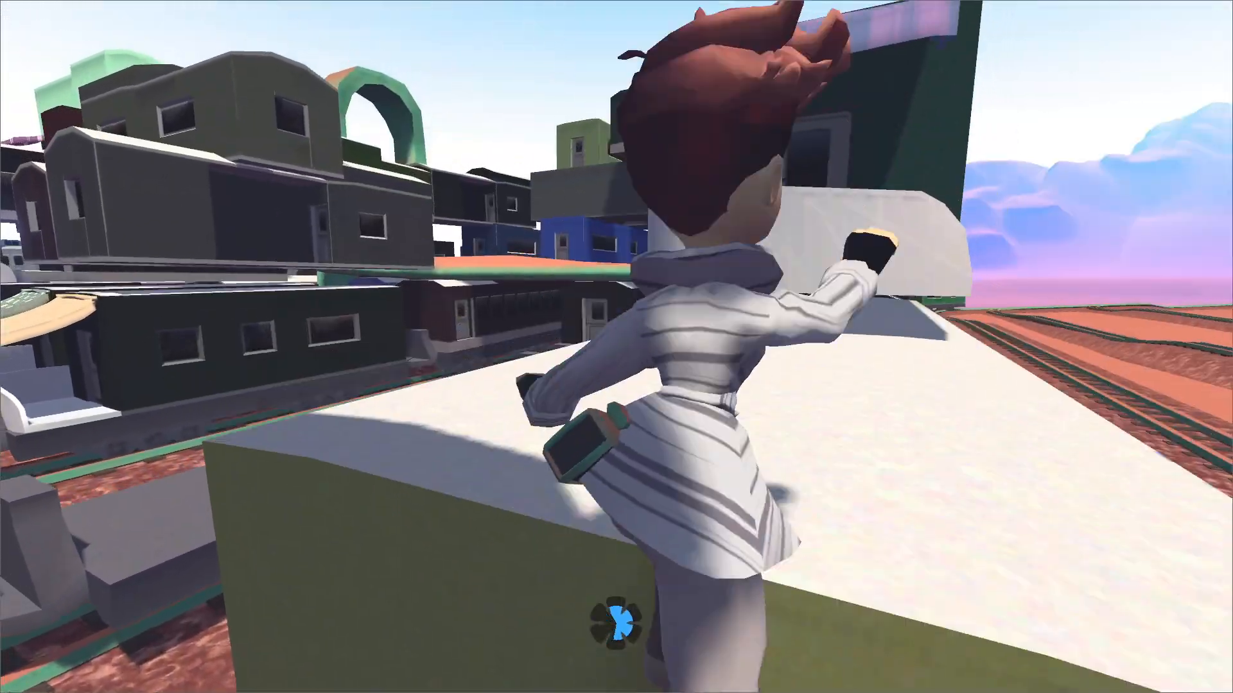
key(w)
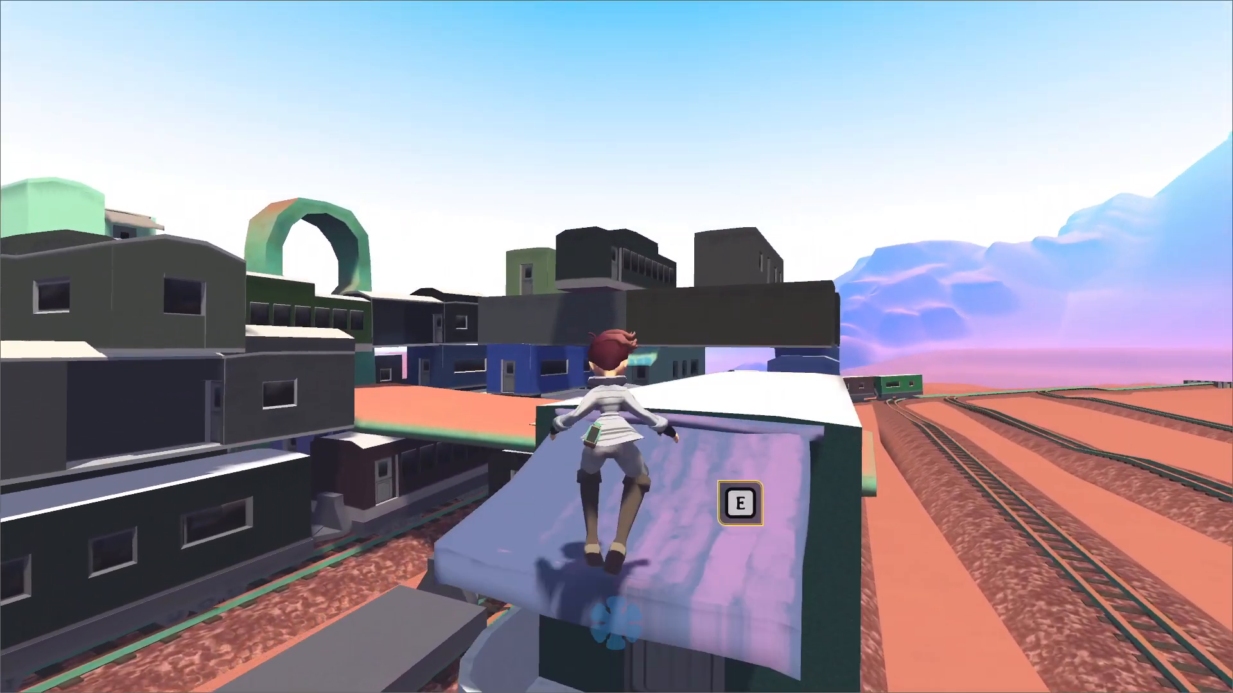
key(w)
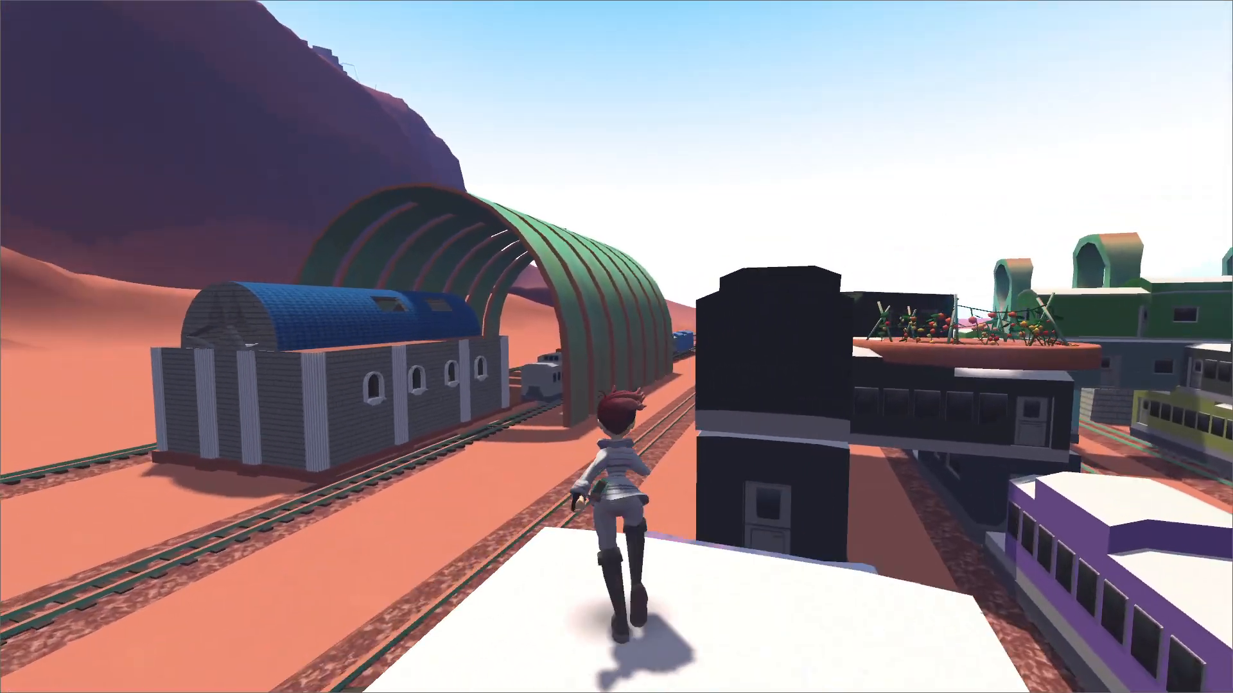
Travel from the rooftops back to the station and follow the platform past the fountain to the waiting characters.
key(w)
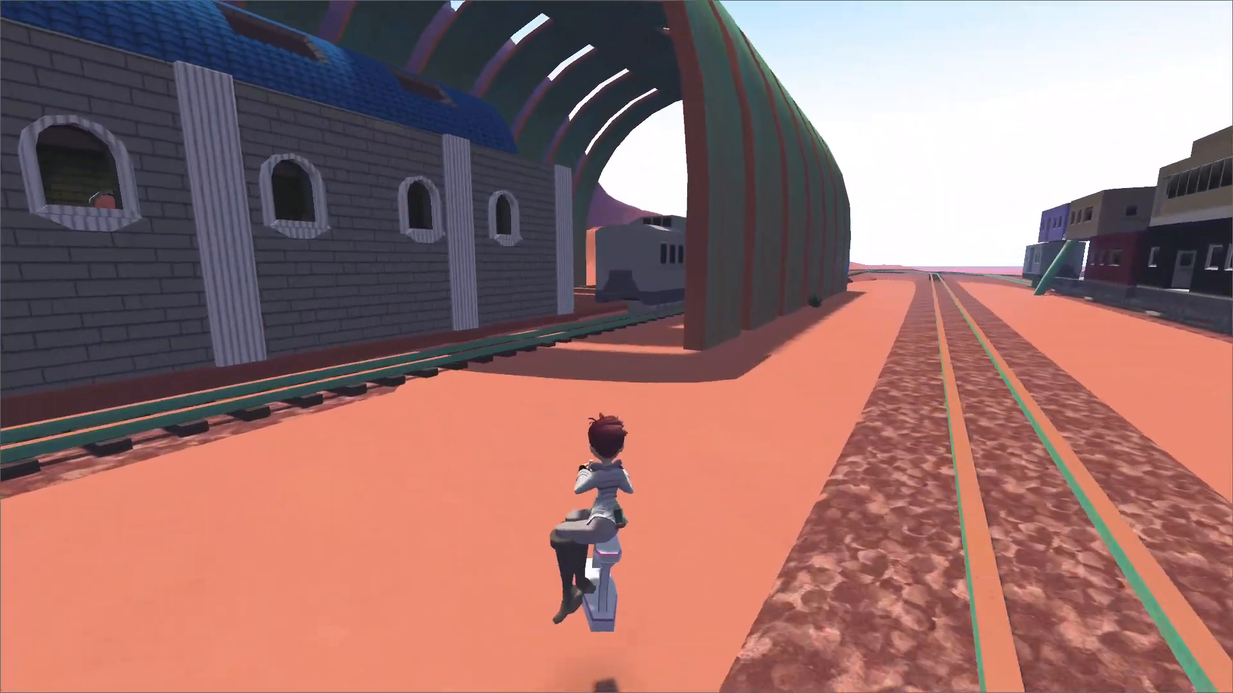
key(w)
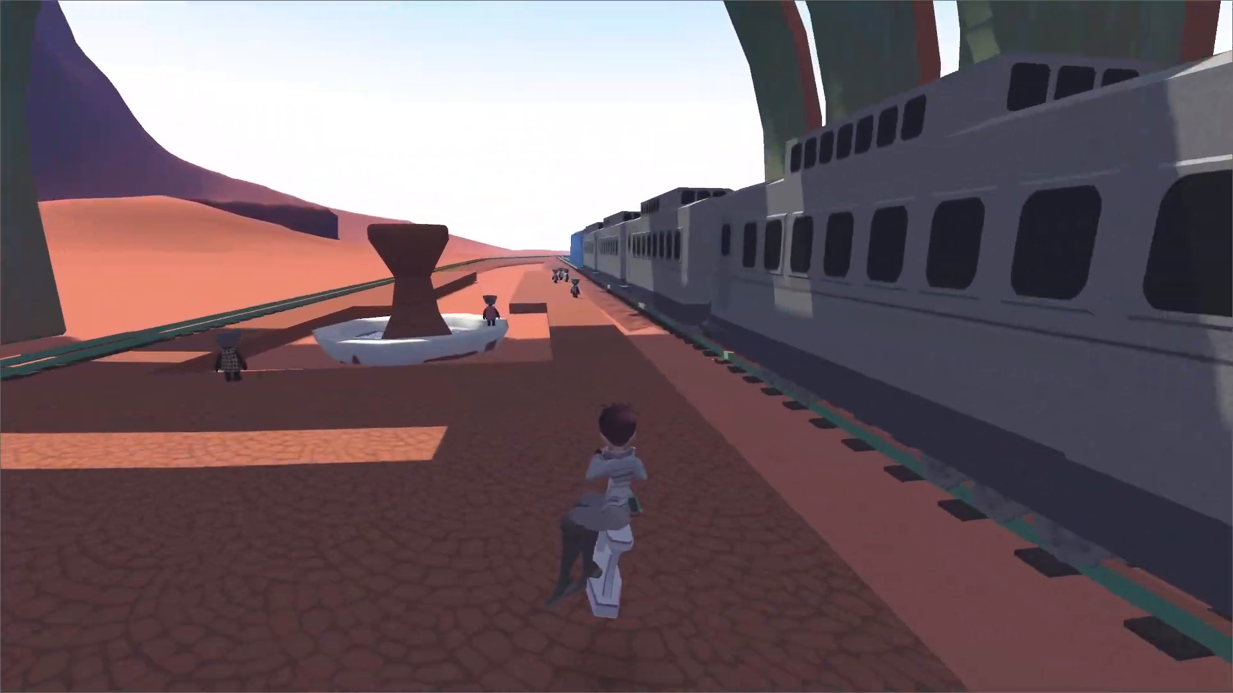
key(w)
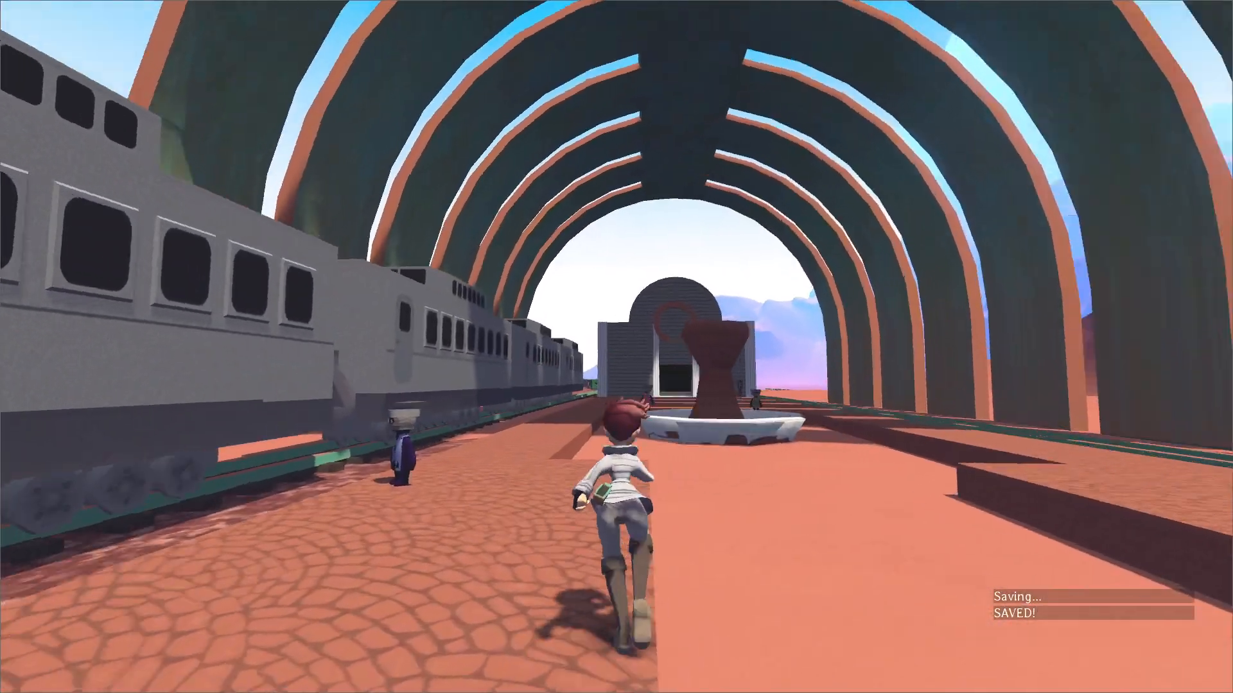
key(w)
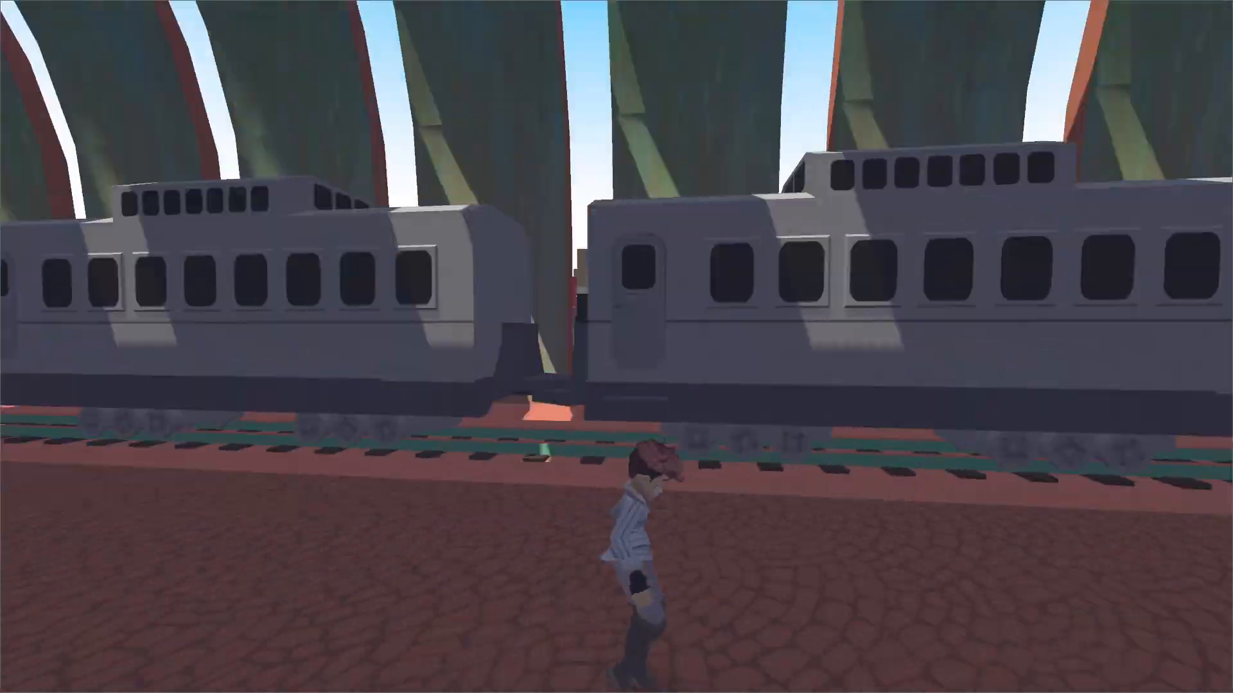
key(w)
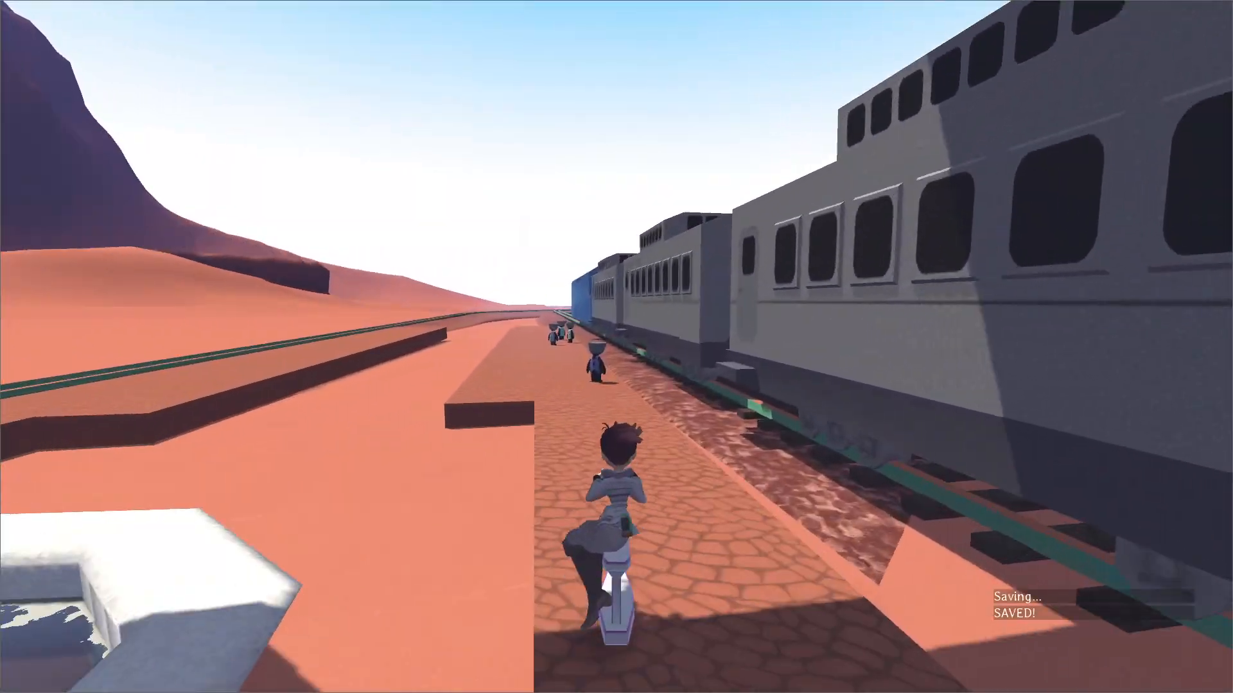
key(w)
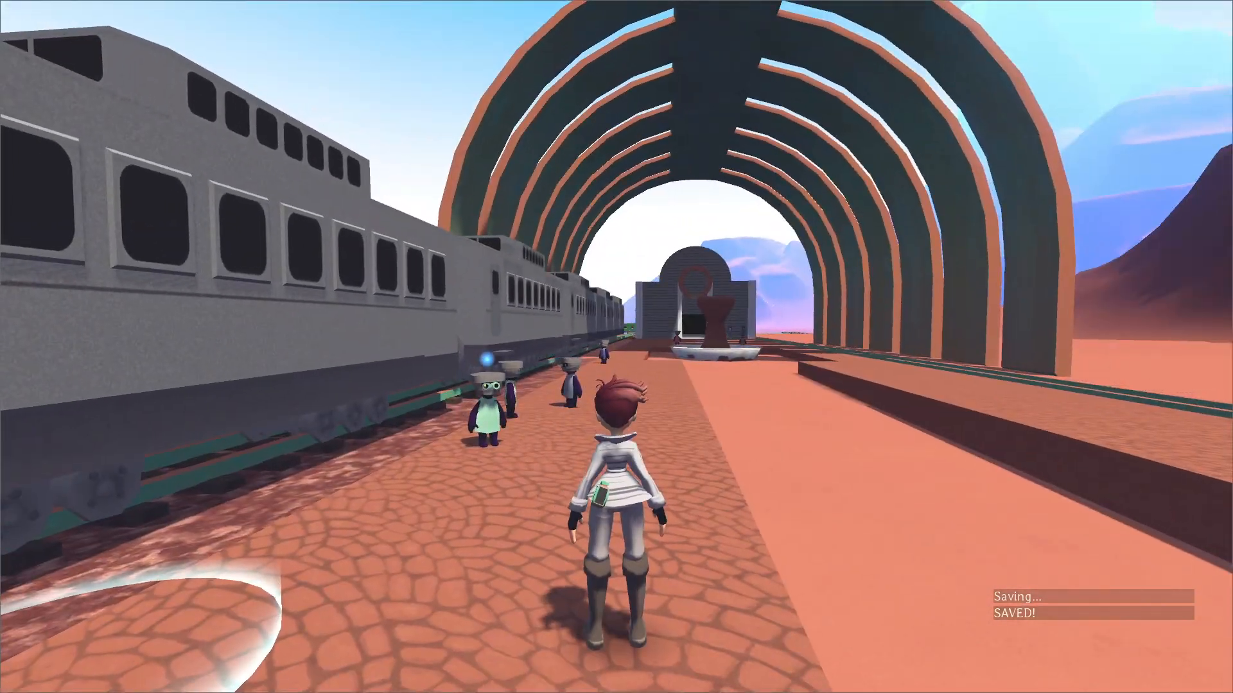
Head back along the platform toward the station building, then pause, save and quit the game.
key(w)
key(w)
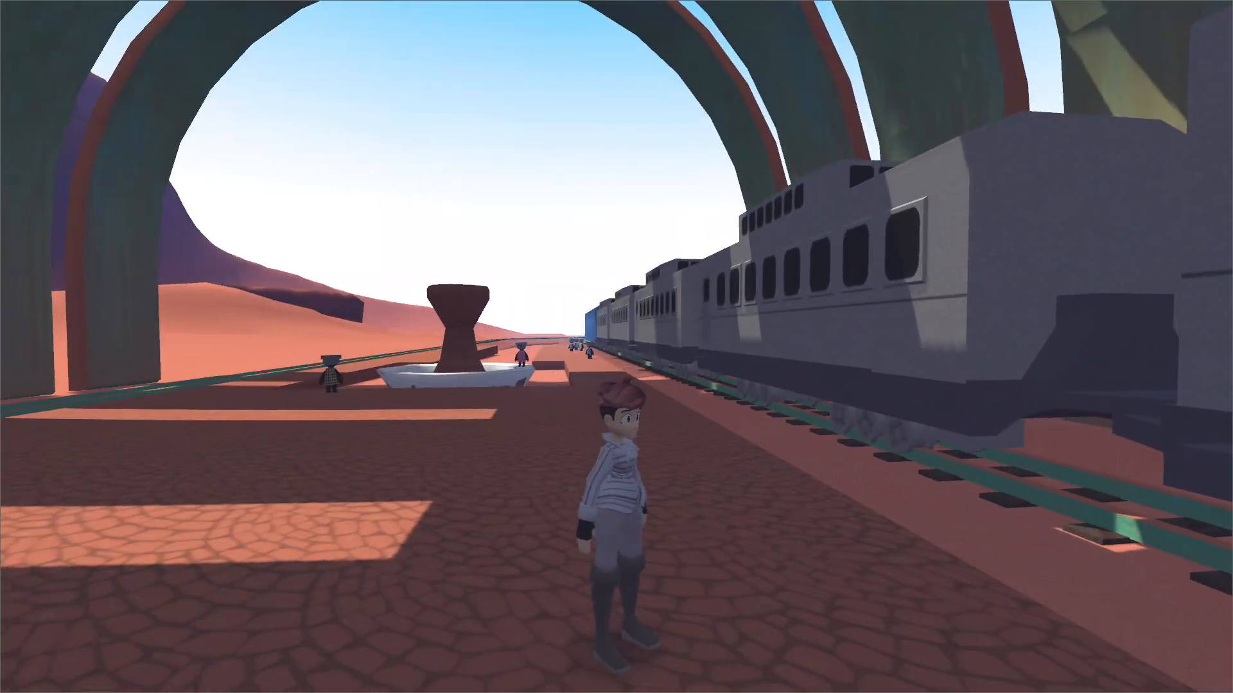
key(w)
key(Escape)
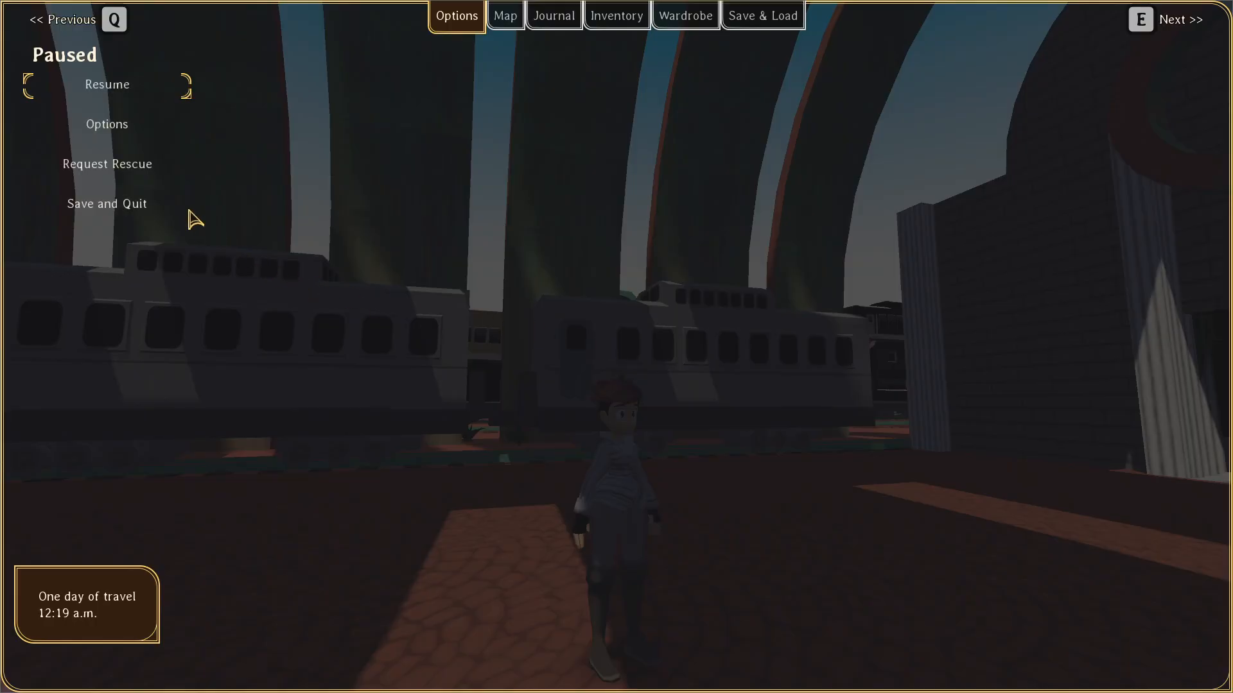
click(98, 206)
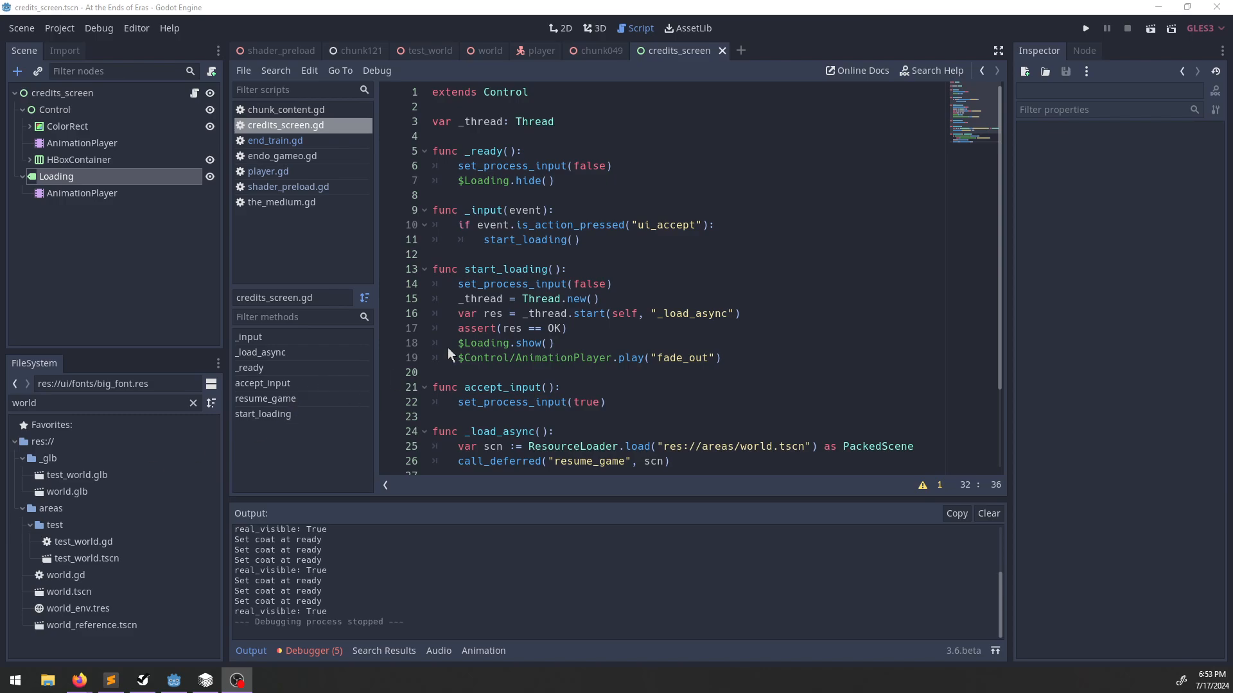
Review the credits_screen.gd loading code, then open the world scene in the 3D view.
scroll(621, 293, down, 3)
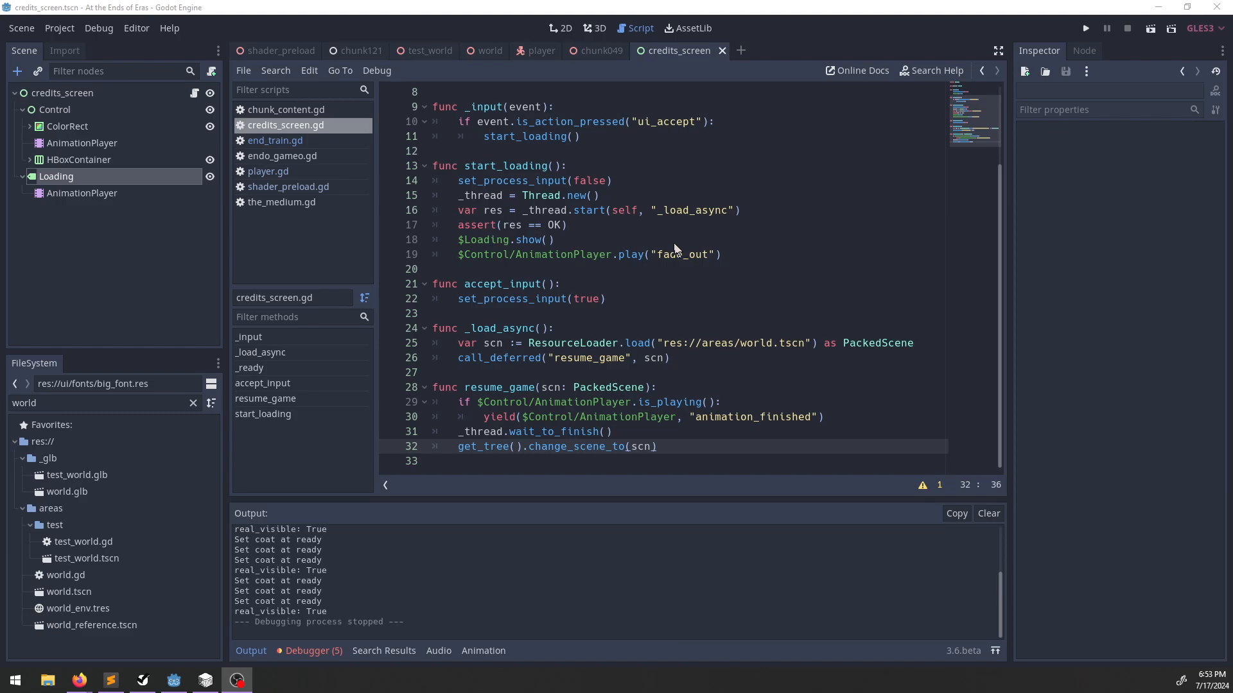
click(486, 50)
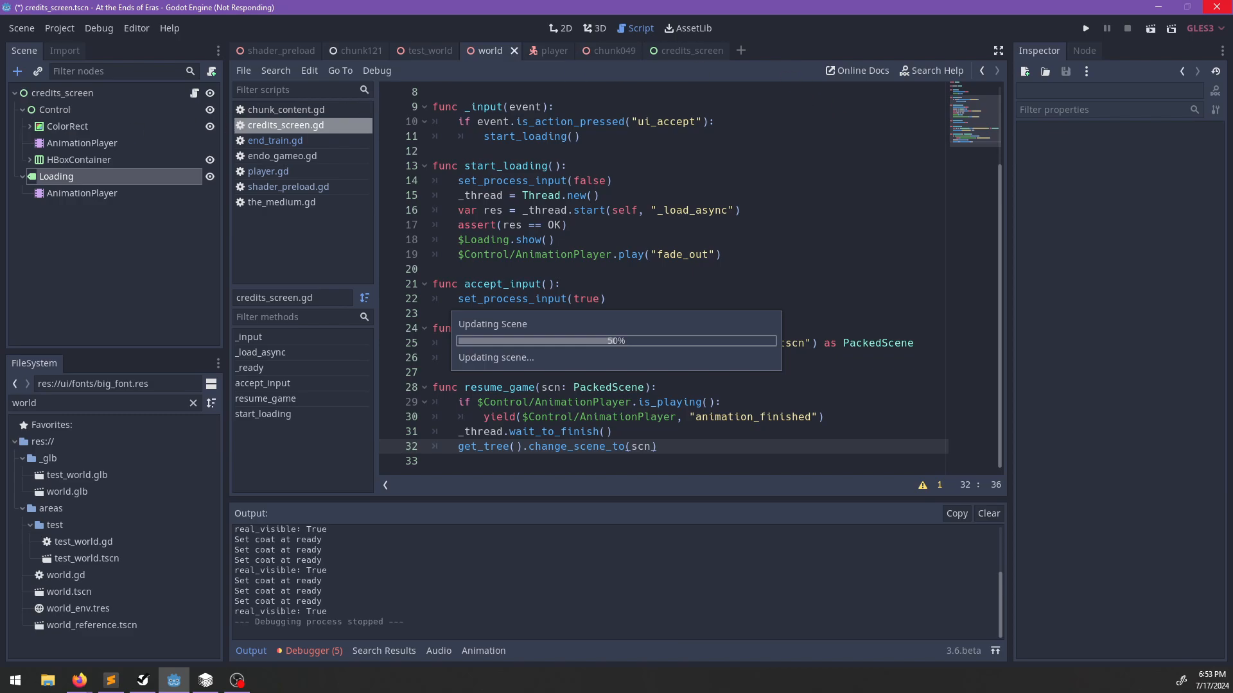
key(alt+Tab)
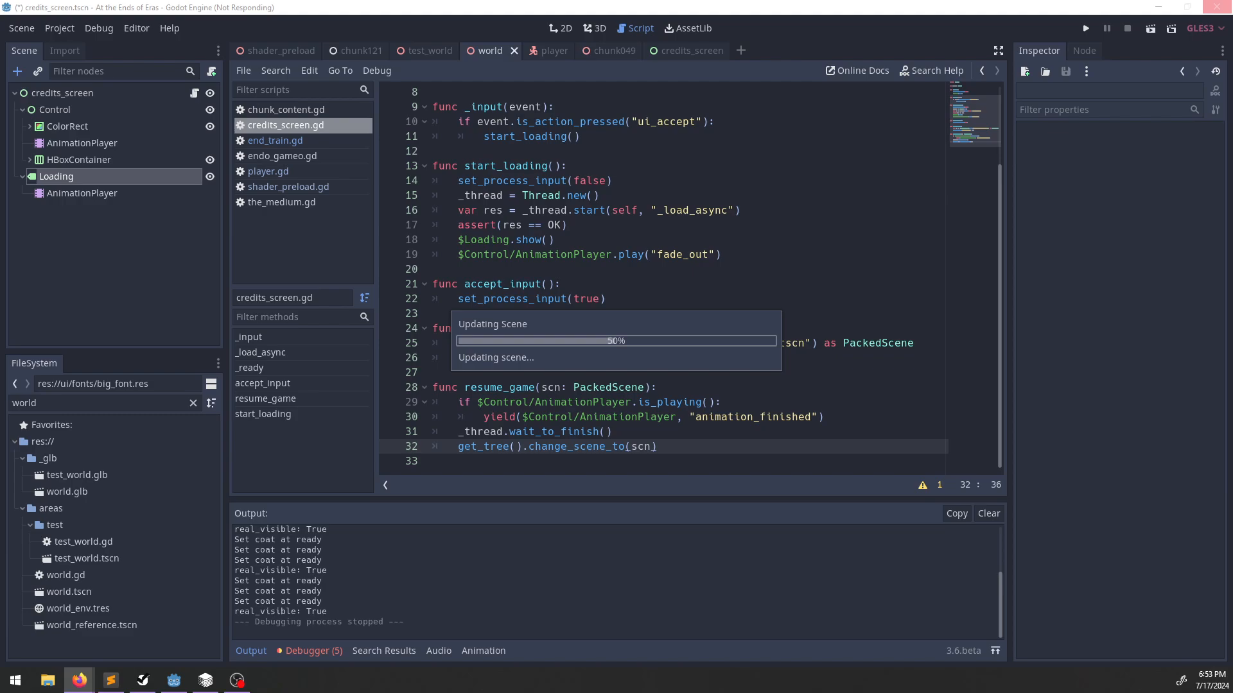
click(746, 236)
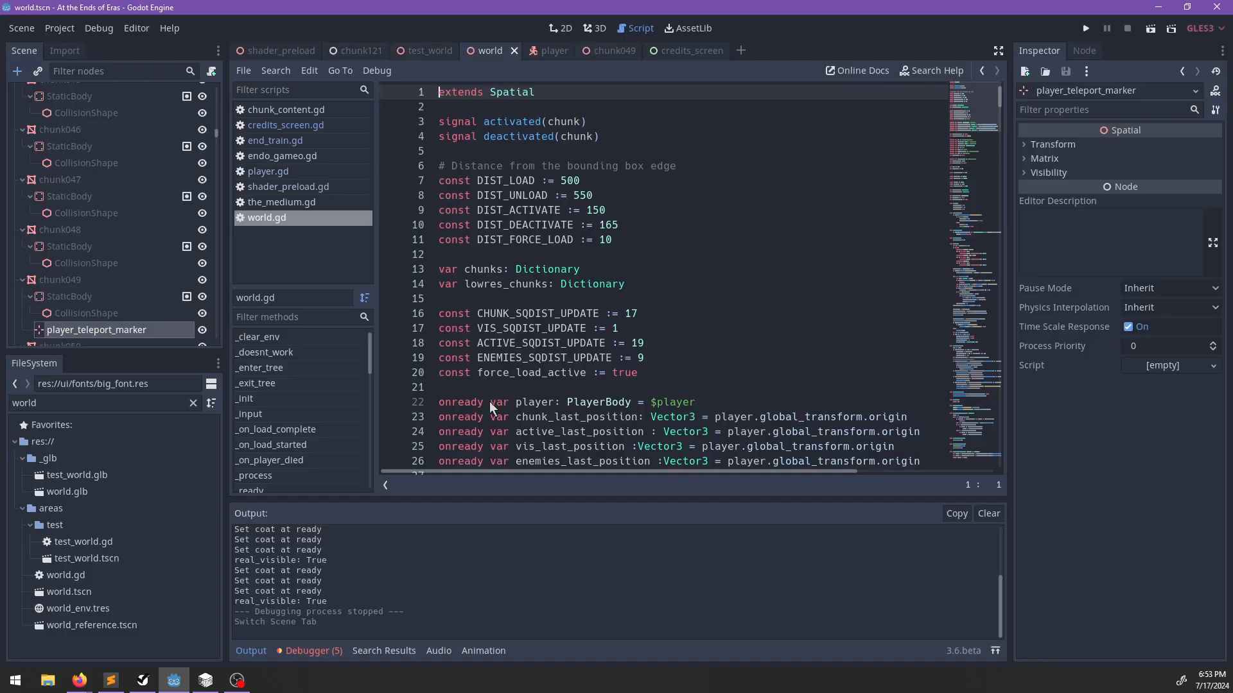
click(595, 28)
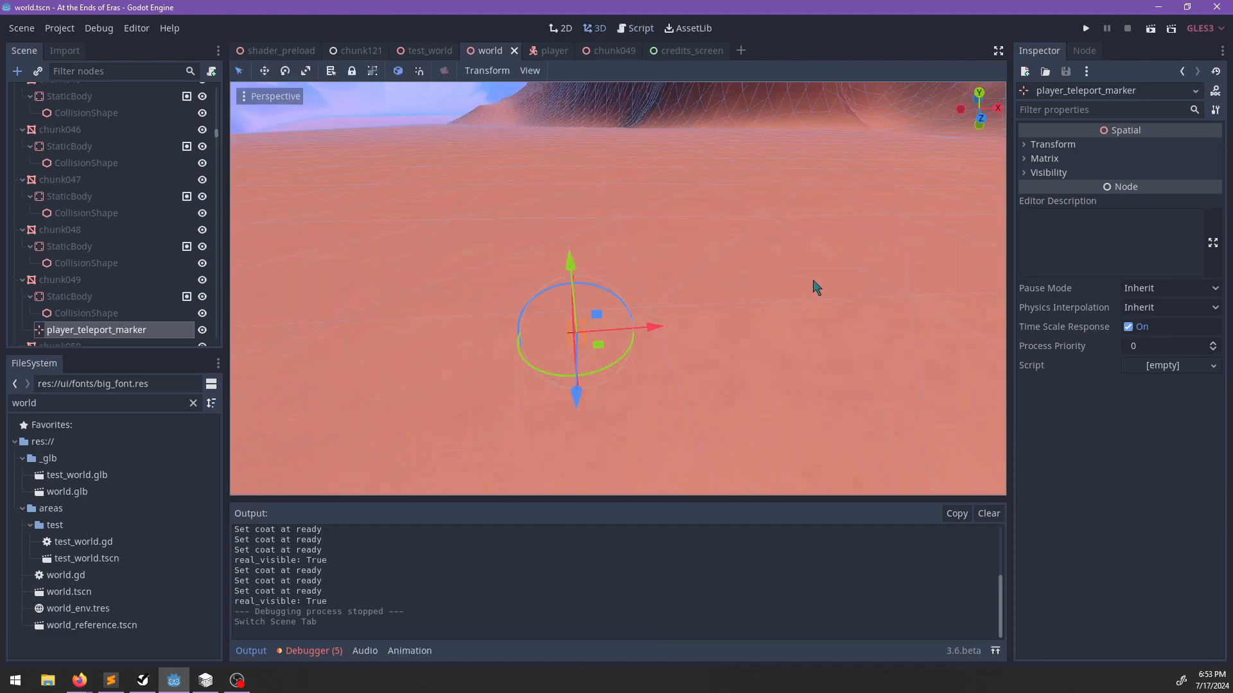
Examine the plateau terrain around player_teleport_marker in the world scene, selecting chunk_terrain_pcity and a nearby collision shape.
key(f)
scroll(814, 292, down, 8)
scroll(790, 309, down, 8)
mouse_move(789, 308)
middle_down()
mouse_move(893, 280)
mouse_move(701, 363)
middle_up()
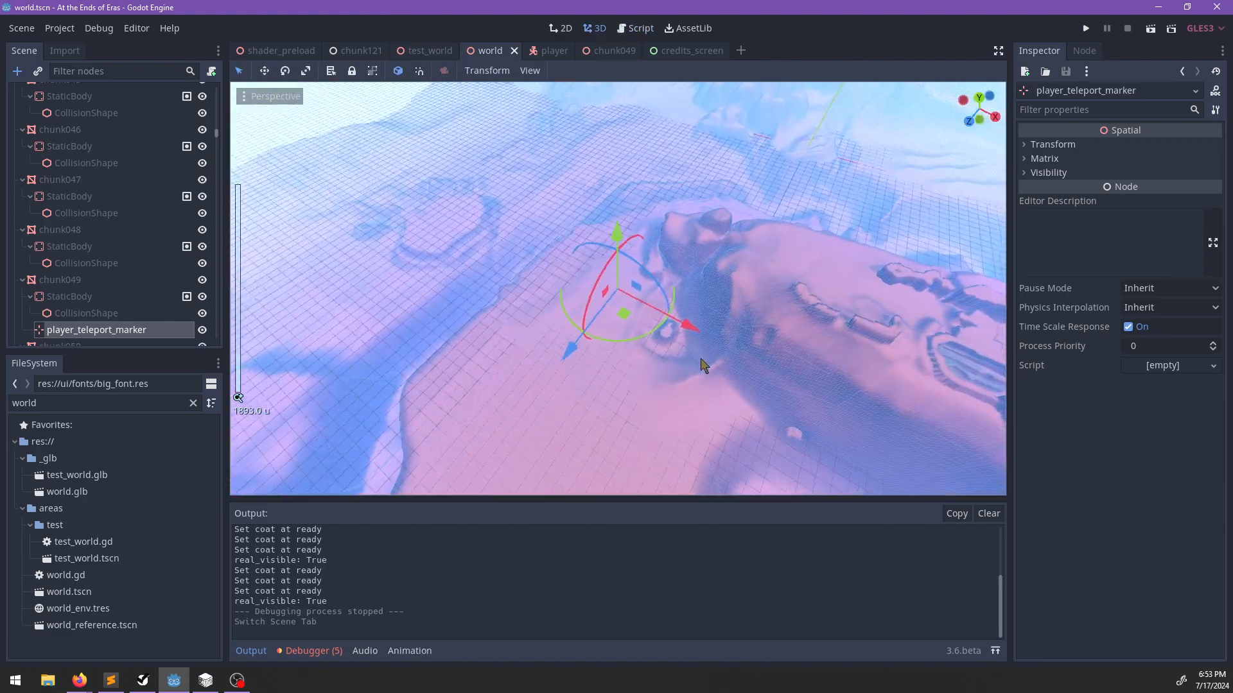
shift+middle_drag(793, 276, 631, 311)
middle_drag(633, 255, 553, 316)
shift+middle_drag(633, 288, 628, 280)
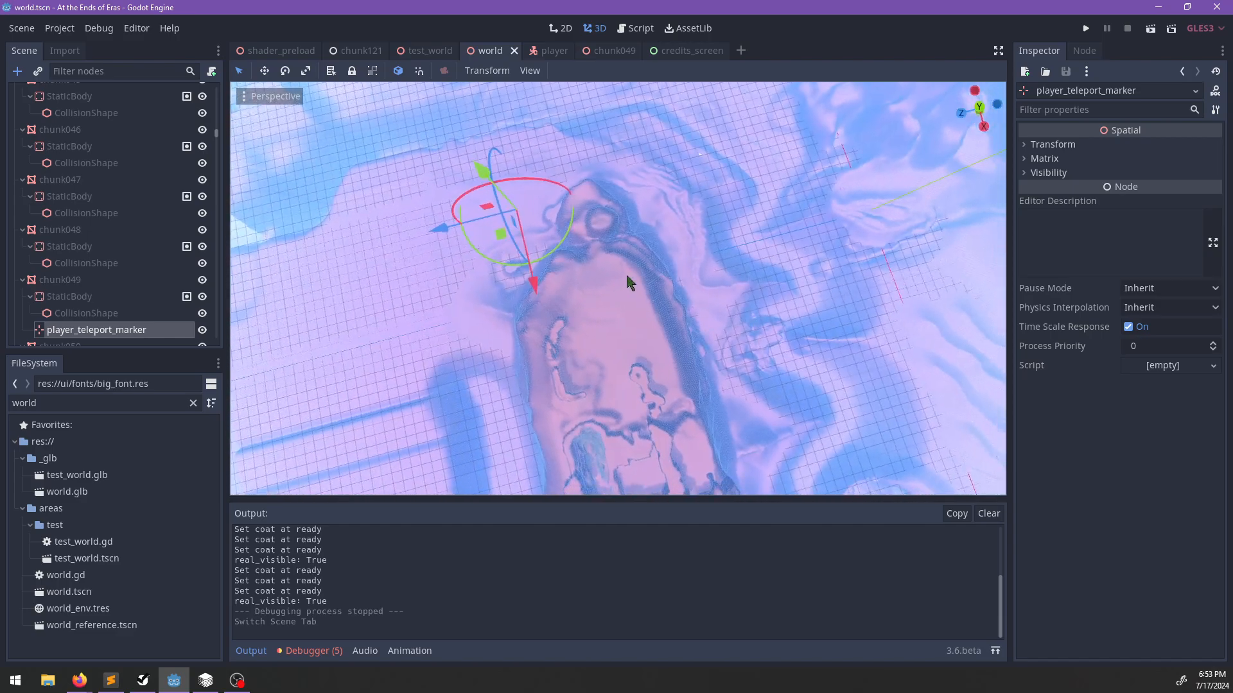
click(627, 281)
shift+middle_drag(675, 313, 534, 171)
scroll(681, 294, up, 8)
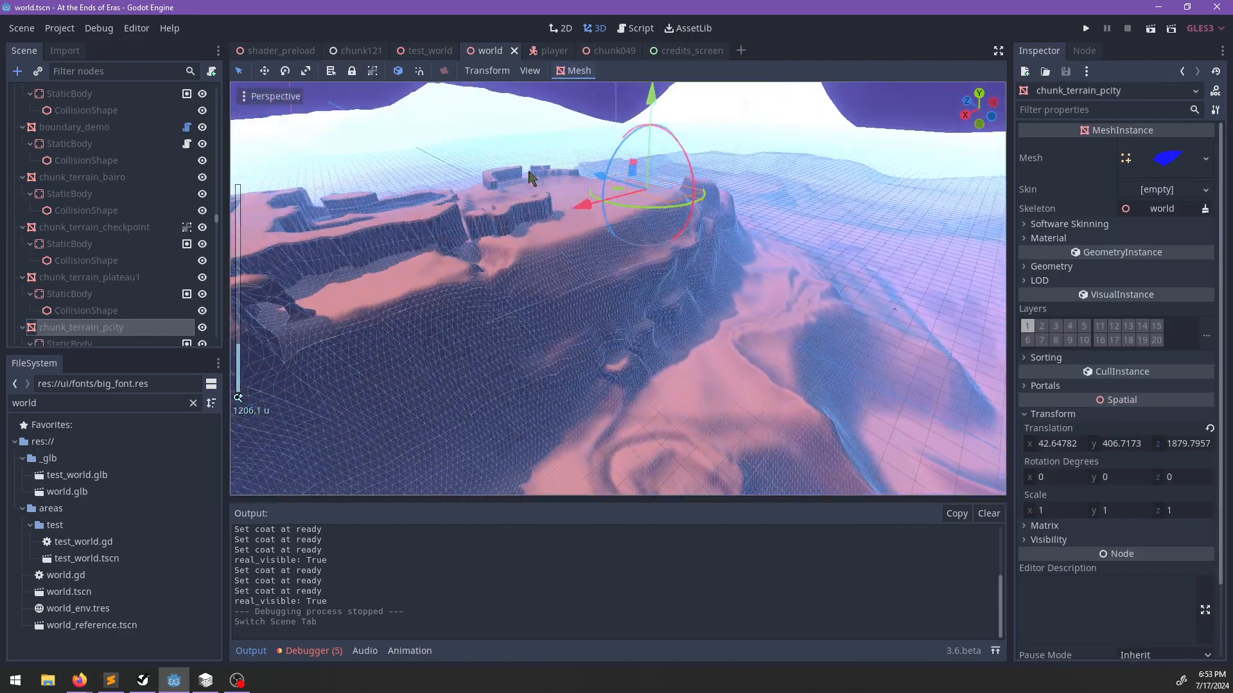
shift+middle_drag(720, 257, 579, 339)
click(525, 257)
shift+middle_drag(553, 276, 683, 279)
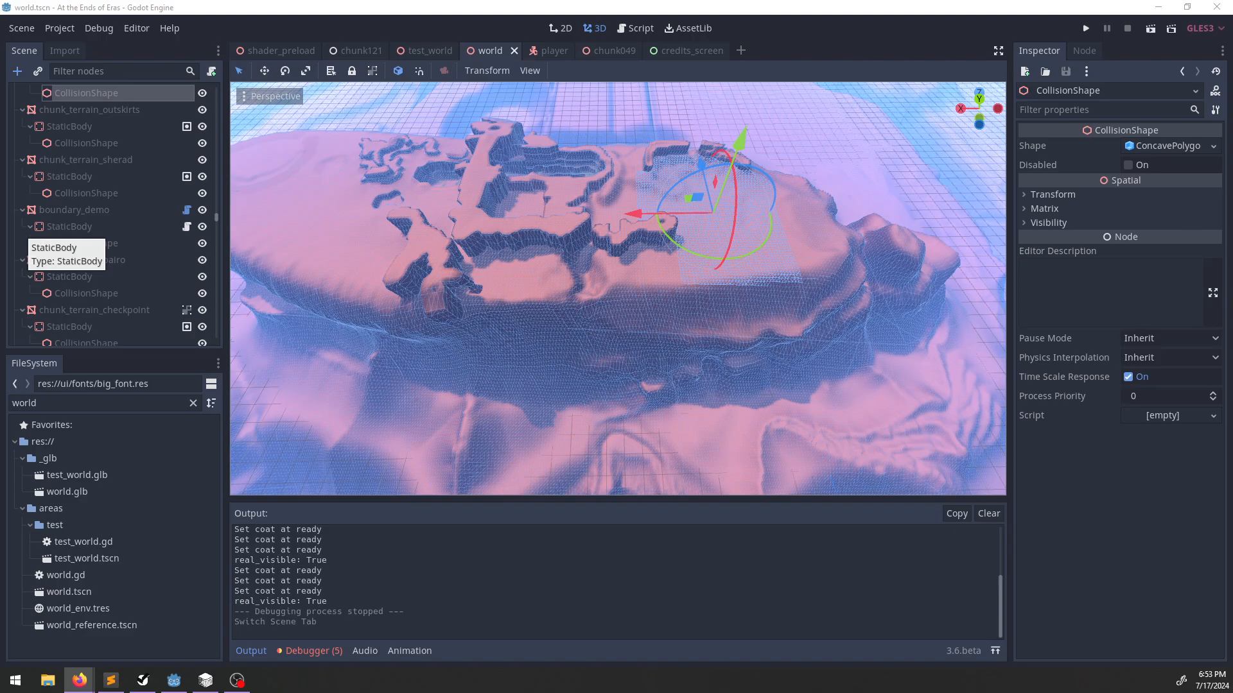
key(alt+Tab)
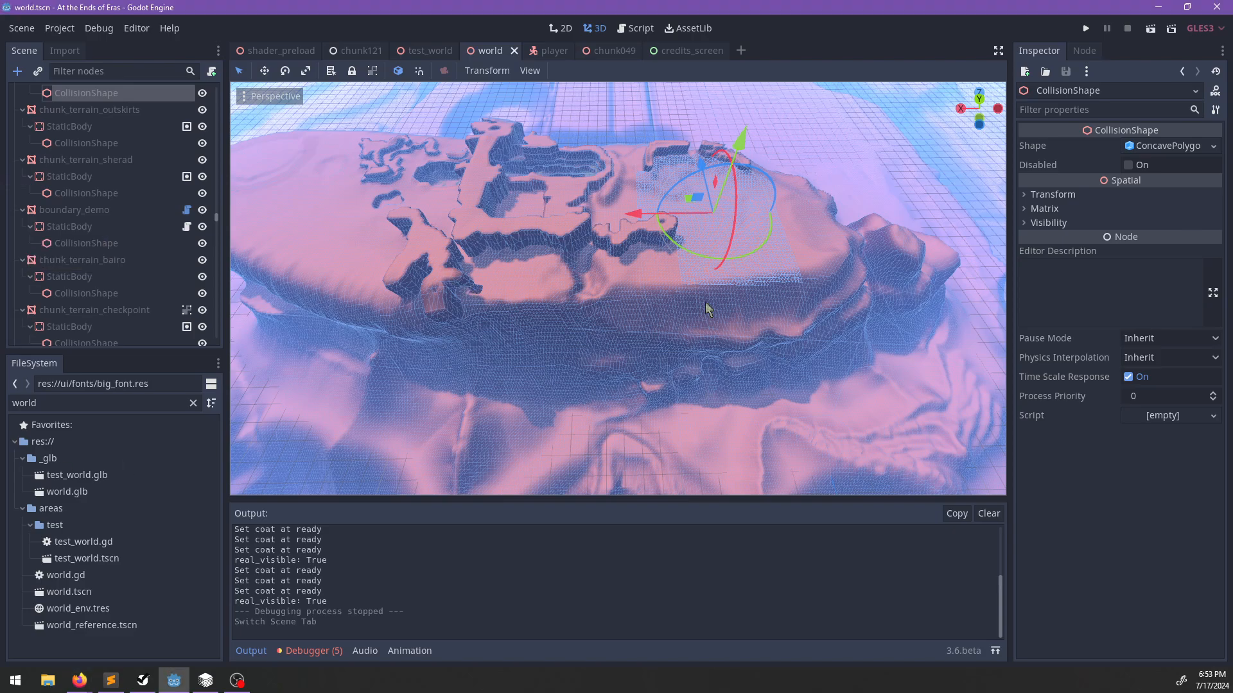
Deselect the collision shape in the world scene and examine the plateau terrain from its far end.
middle_drag(706, 303, 604, 360)
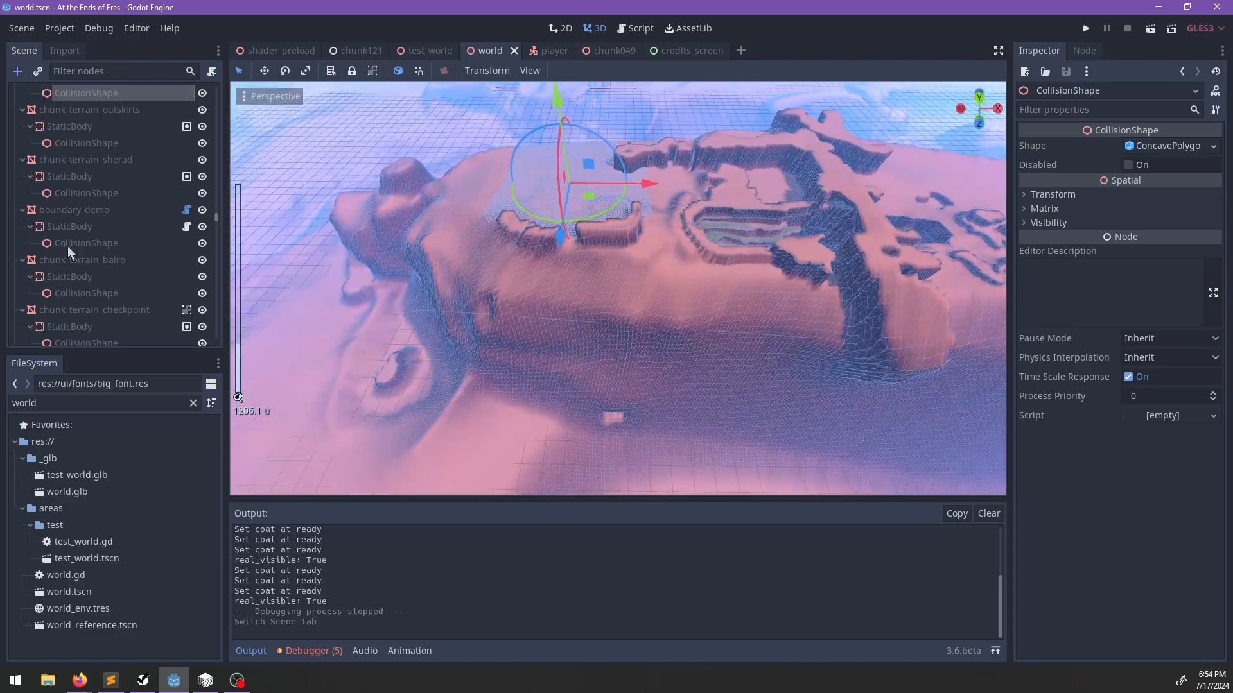
scroll(87, 180, up, 5)
ctrl+click(80, 191)
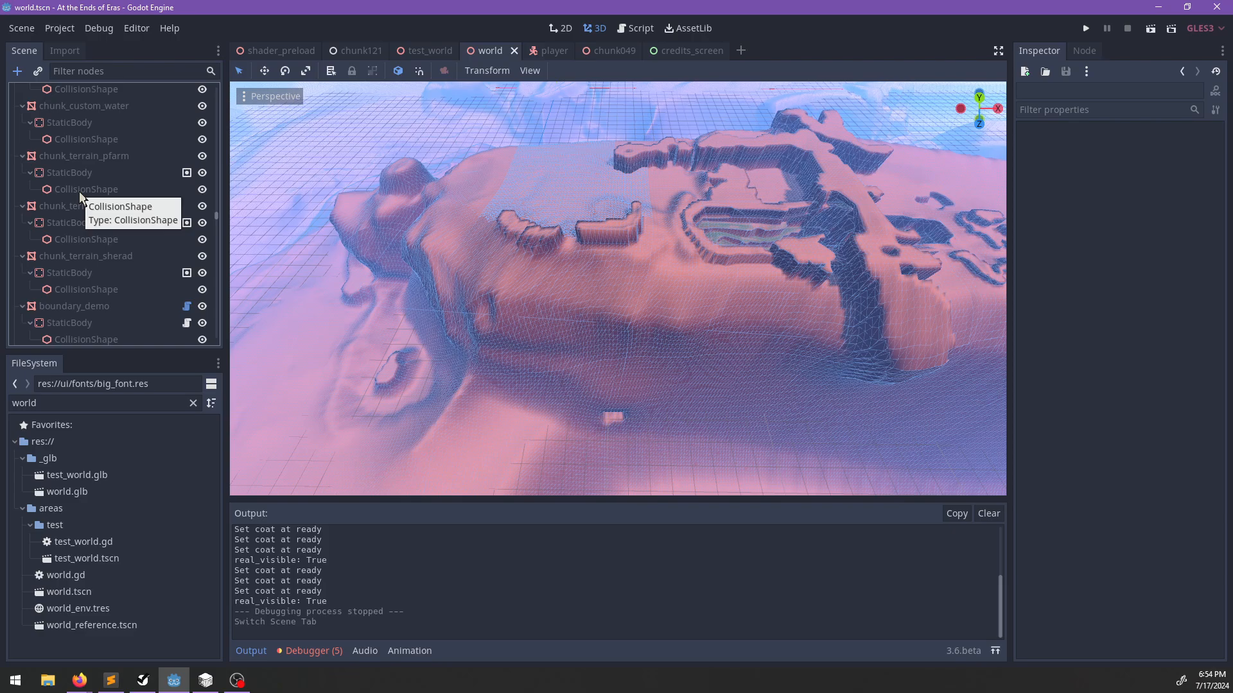
middle_drag(723, 357, 718, 324)
scroll(642, 317, up, 5)
middle_drag(550, 311, 744, 278)
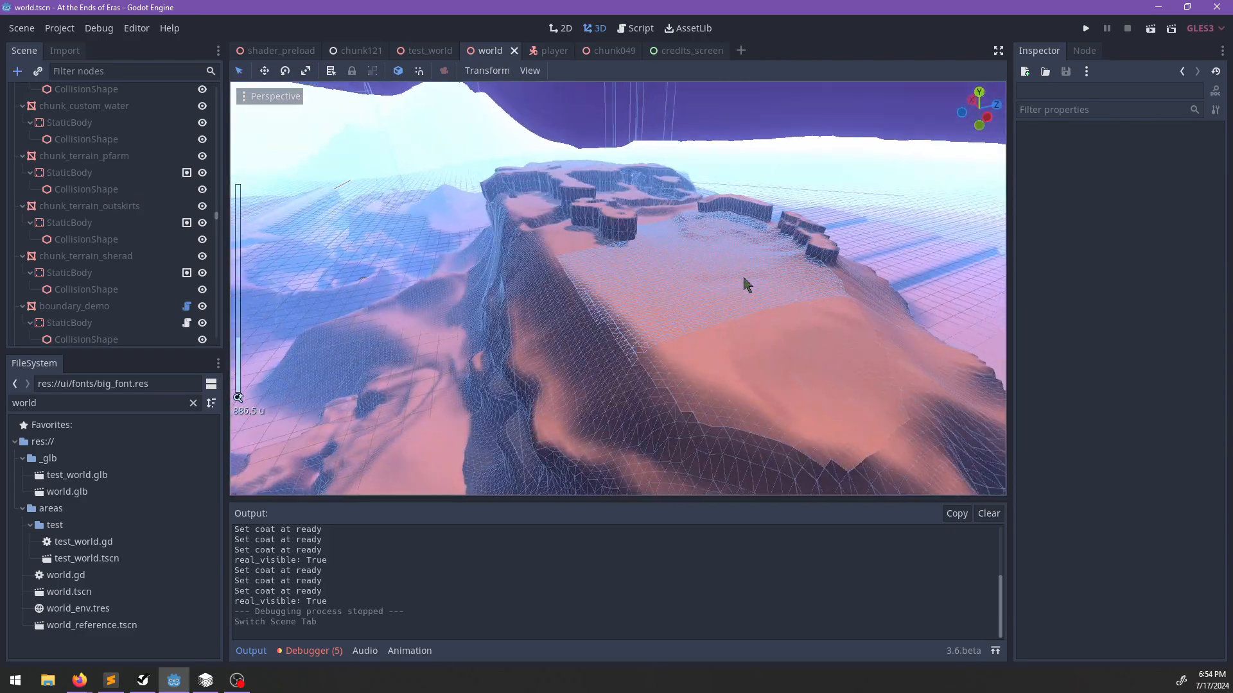
double_click(126, 403)
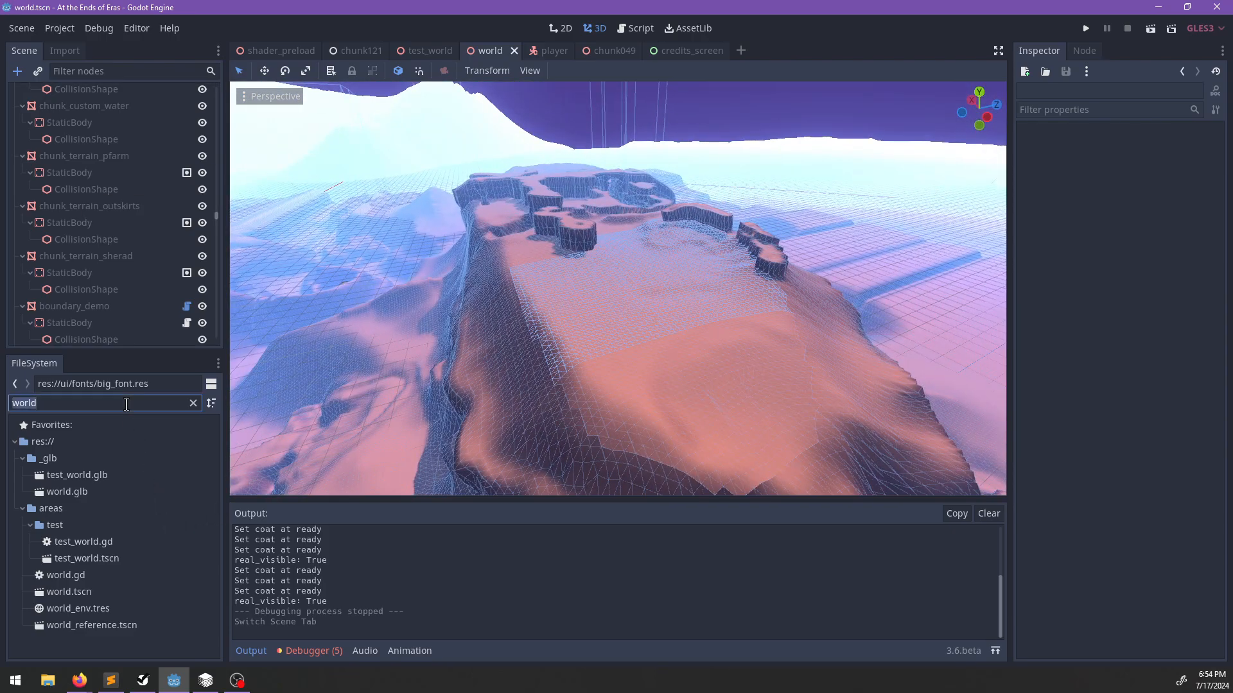
double_click(86, 559)
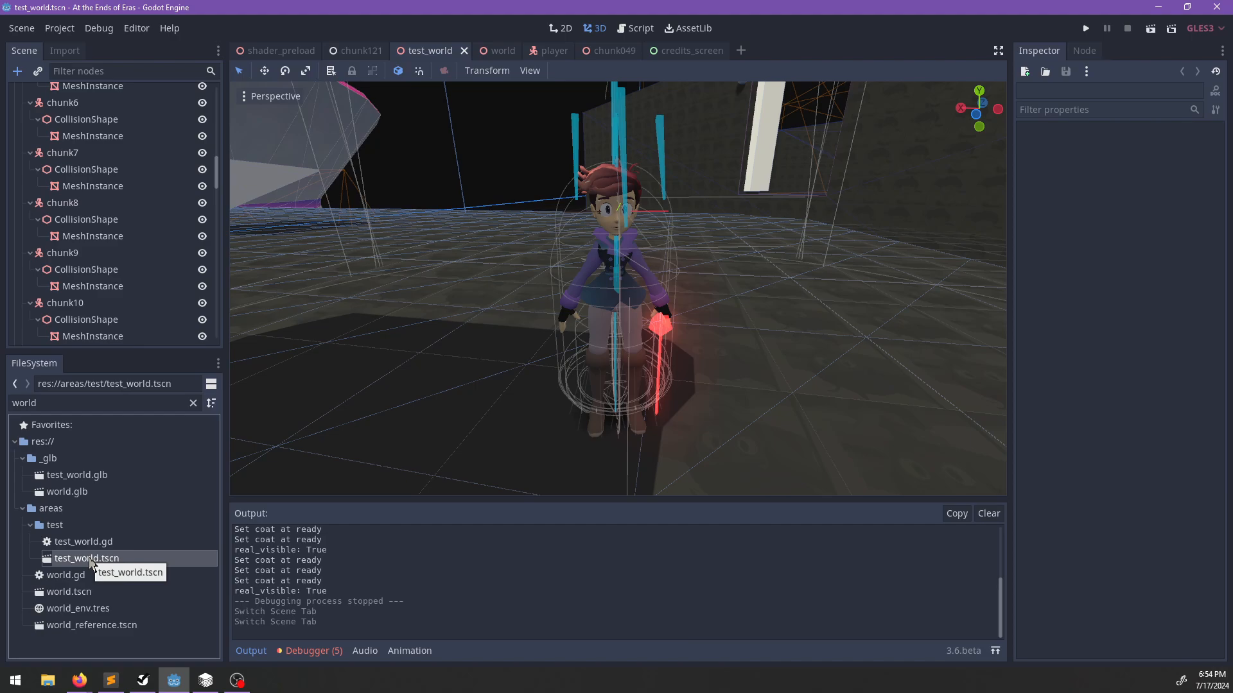
click(498, 51)
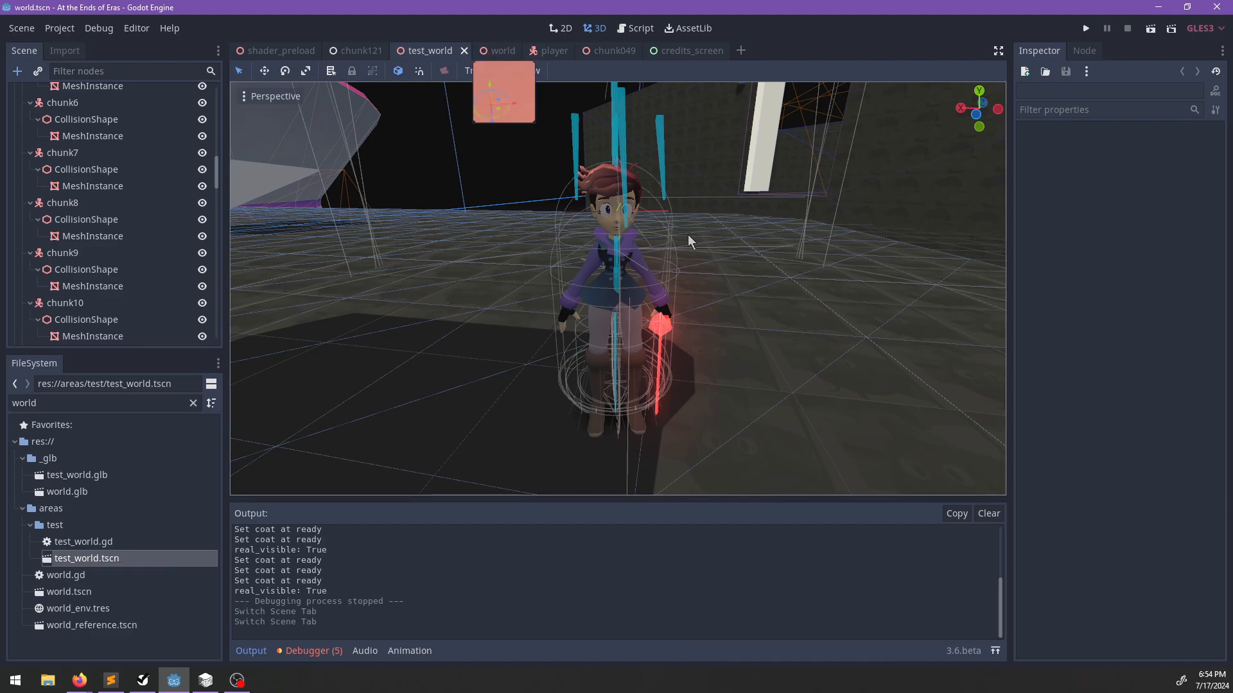
Examine the plateau and its surroundings in the world scene, selecting the chunk_terrain_pfarm mesh on the plateau top.
scroll(780, 284, down, 4)
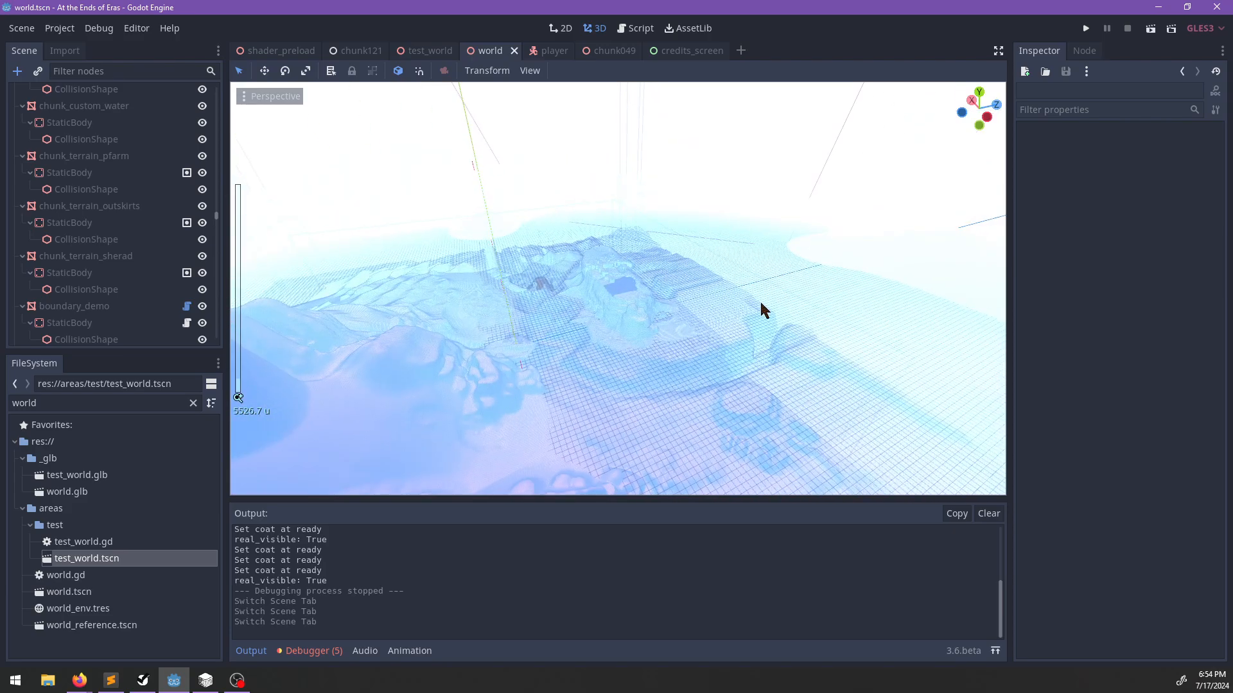
middle_drag(734, 297, 758, 202)
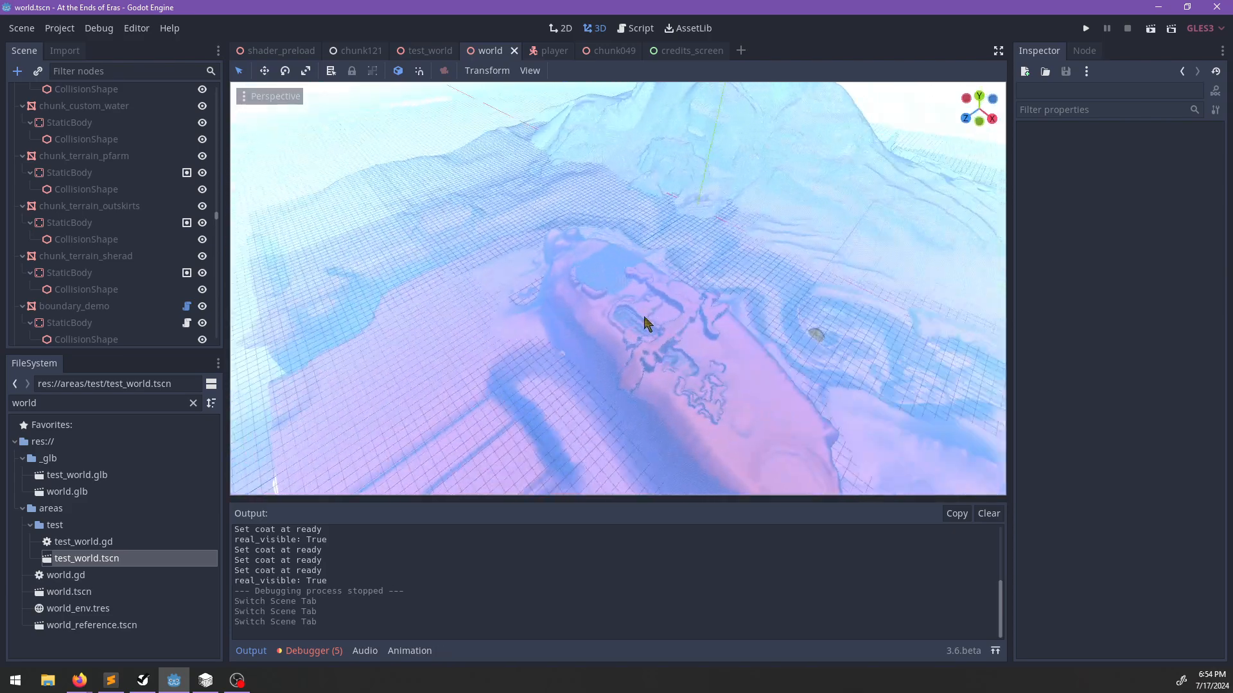
shift+middle_drag(774, 289, 622, 316)
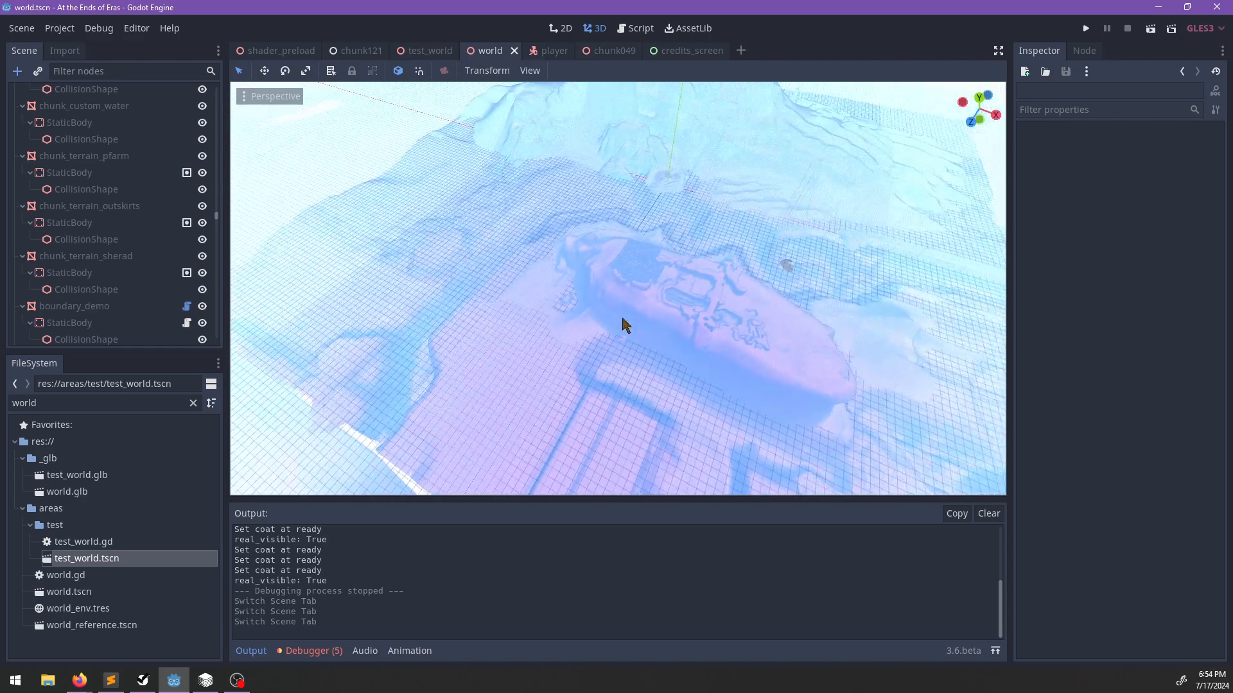
scroll(619, 316, up, 10)
middle_drag(498, 353, 699, 319)
shift+middle_drag(391, 427, 556, 210)
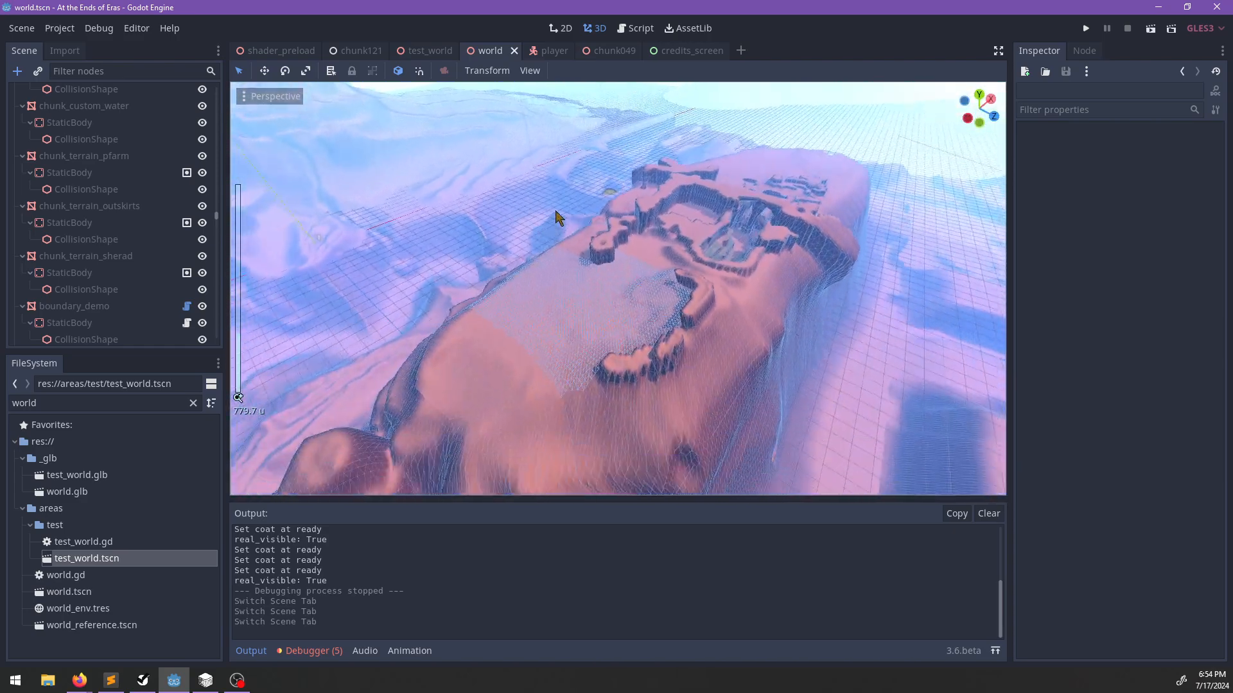
scroll(633, 275, up, 6)
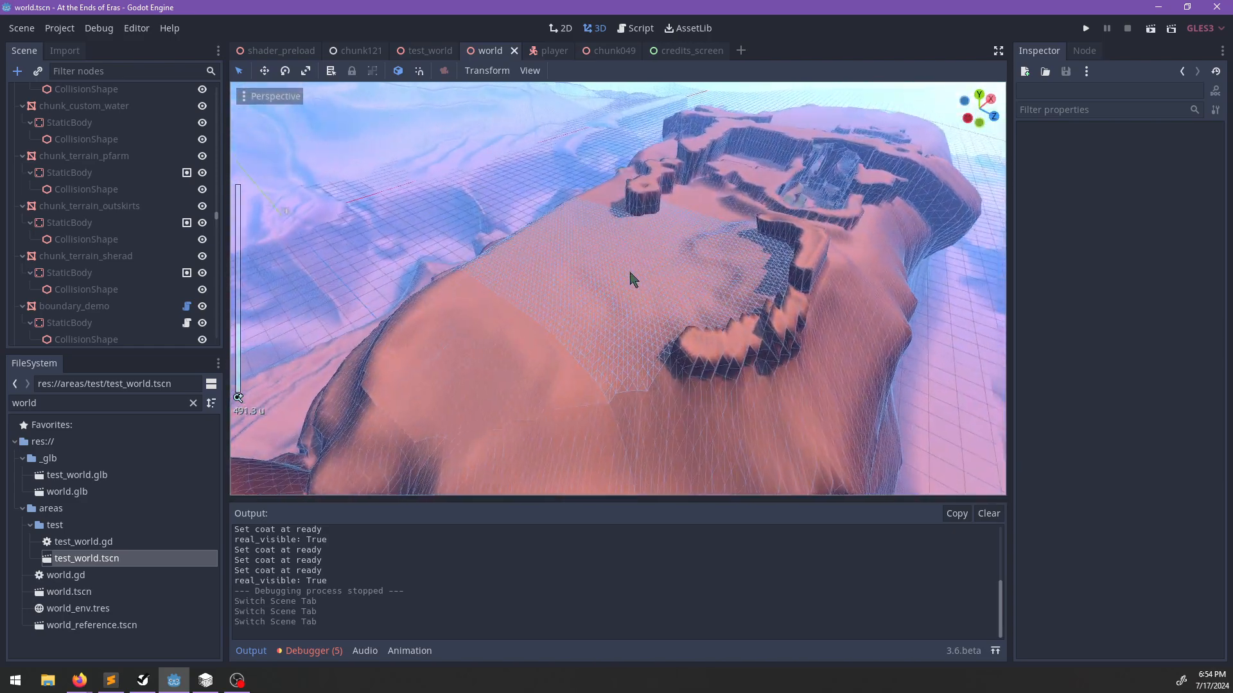
click(585, 378)
click(546, 267)
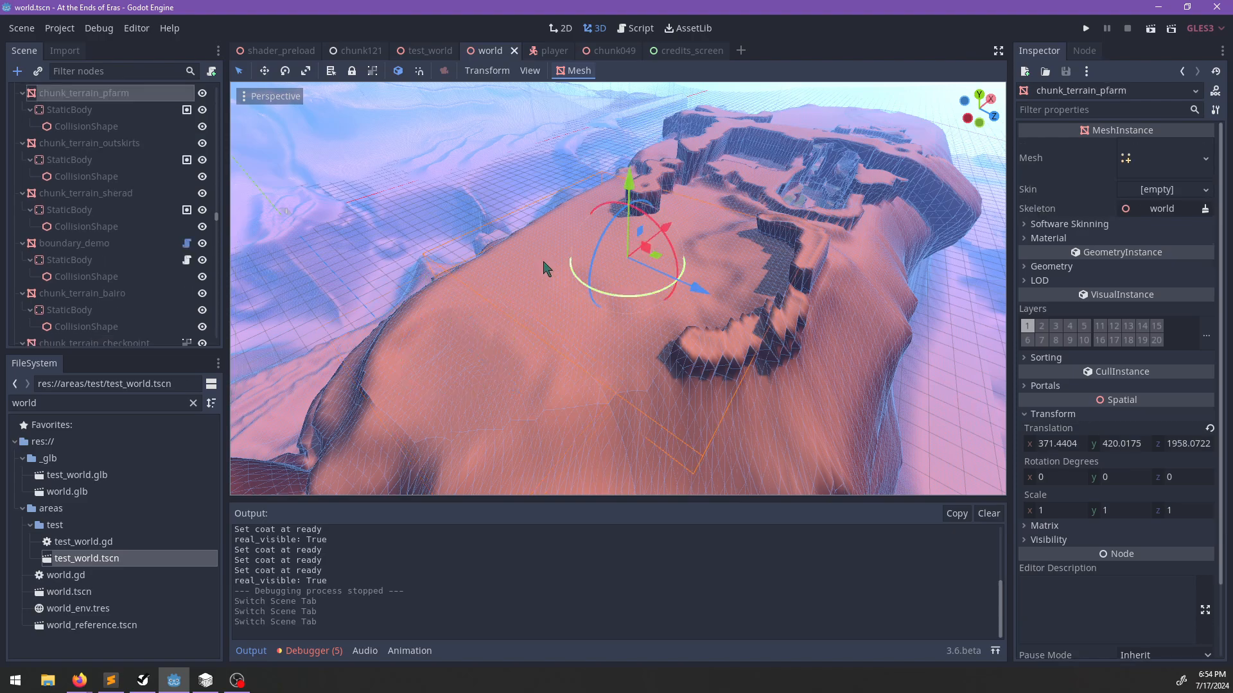
Select the chunk_terrain_pcity mesh, search the project files for pcity and open chunk_terrain_pcity.tscn.
double_click(88, 410)
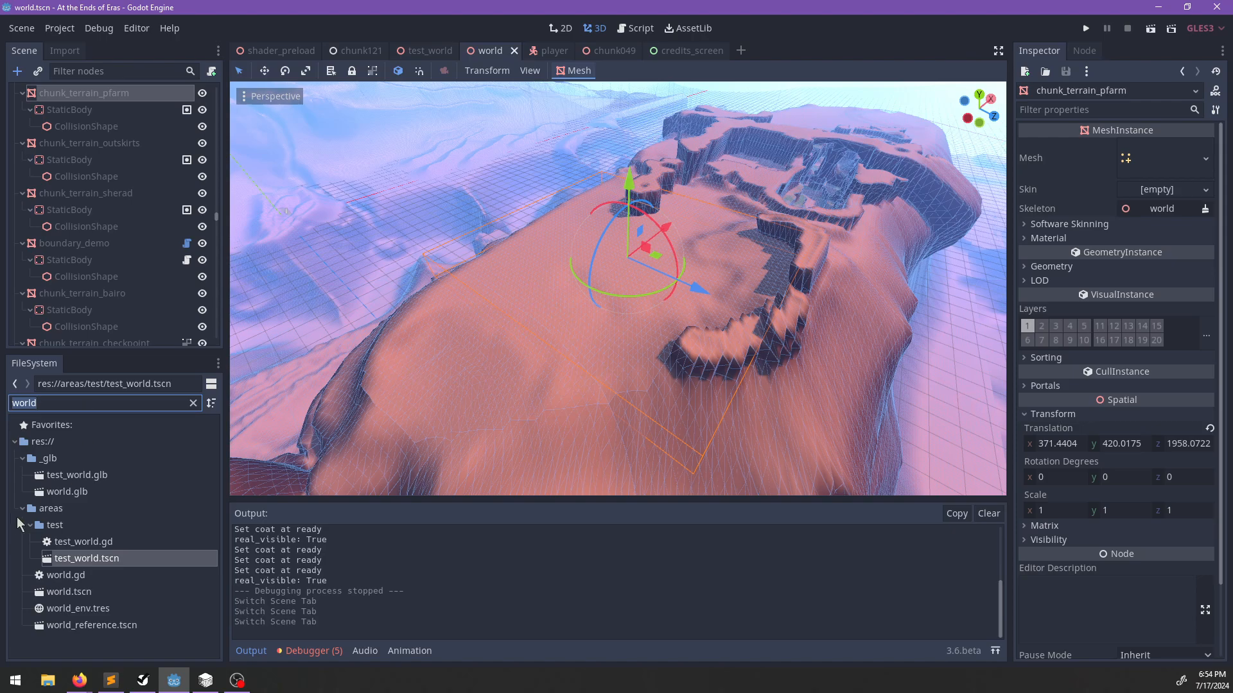
click(460, 420)
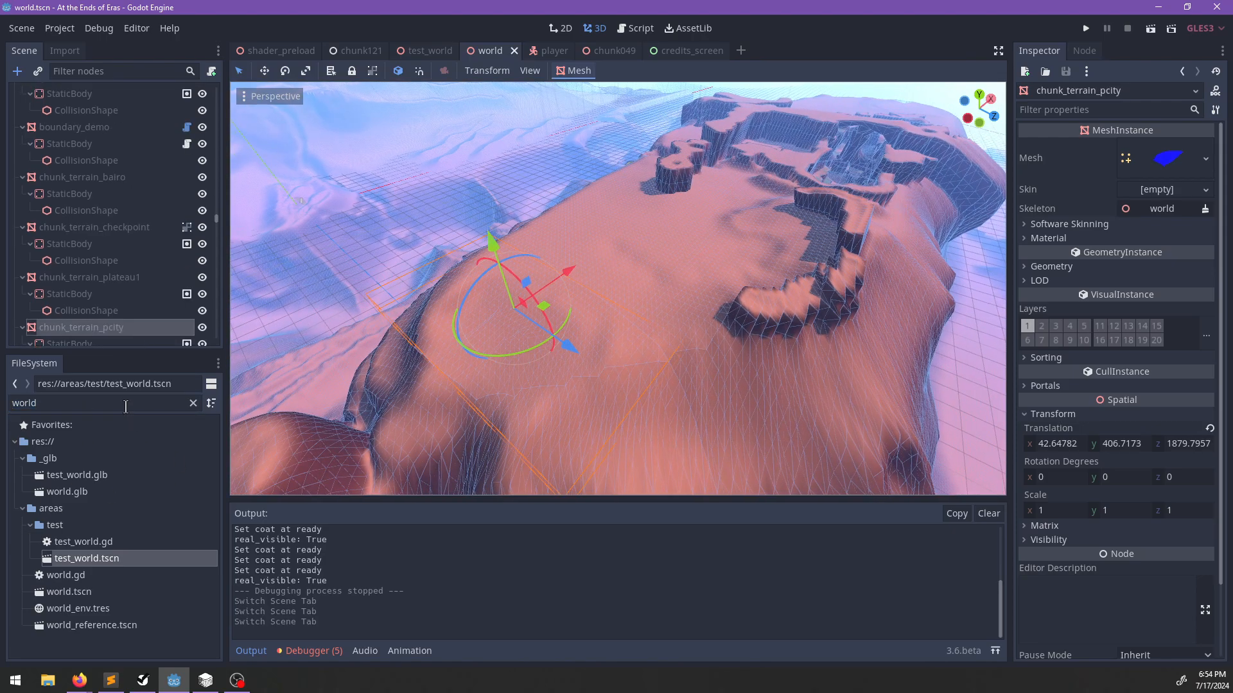
double_click(126, 407)
text(pcity)
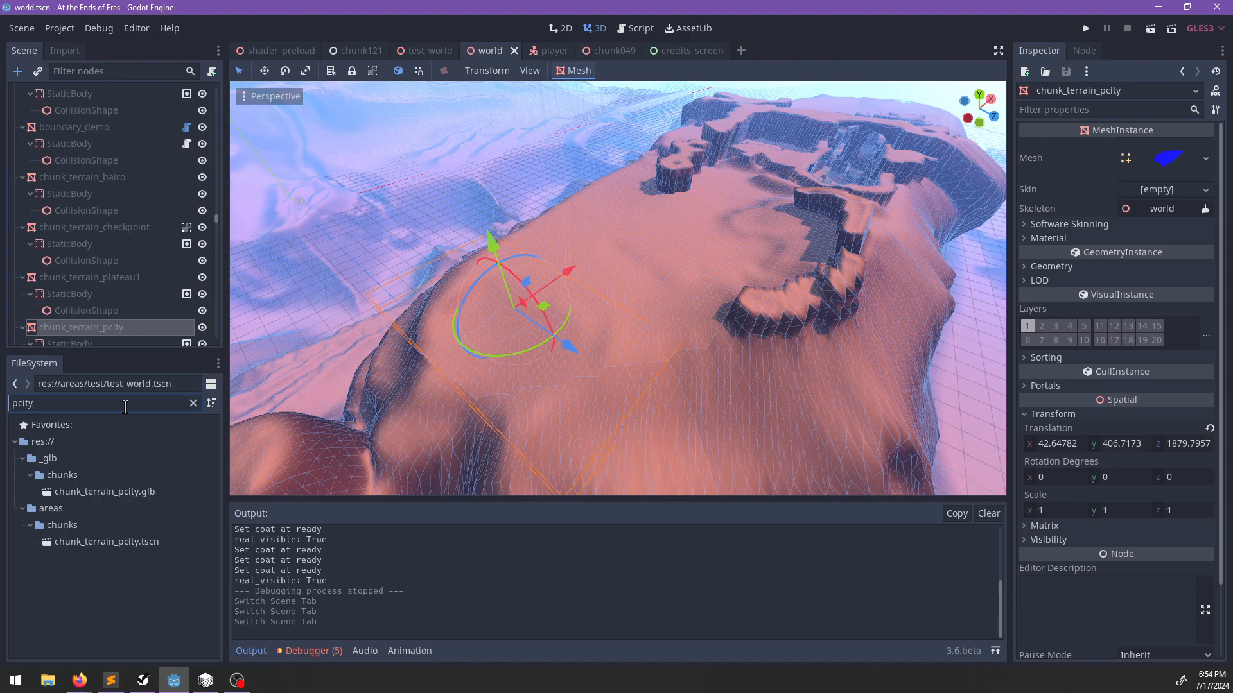
click(119, 544)
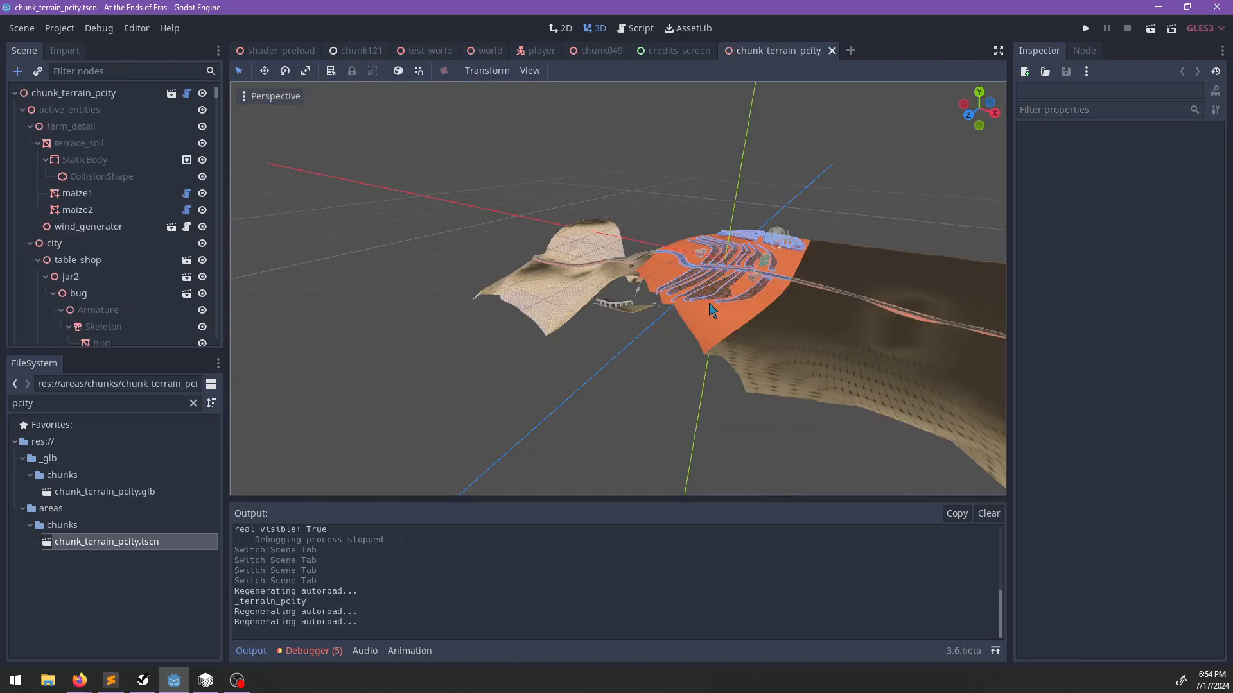
Examine the chunk_terrain_pcity scene's overall layout, following the winding road up to the walled city and terraces.
middle_drag(712, 310, 618, 185)
scroll(663, 114, down, 3)
shift+middle_drag(571, 321, 497, 234)
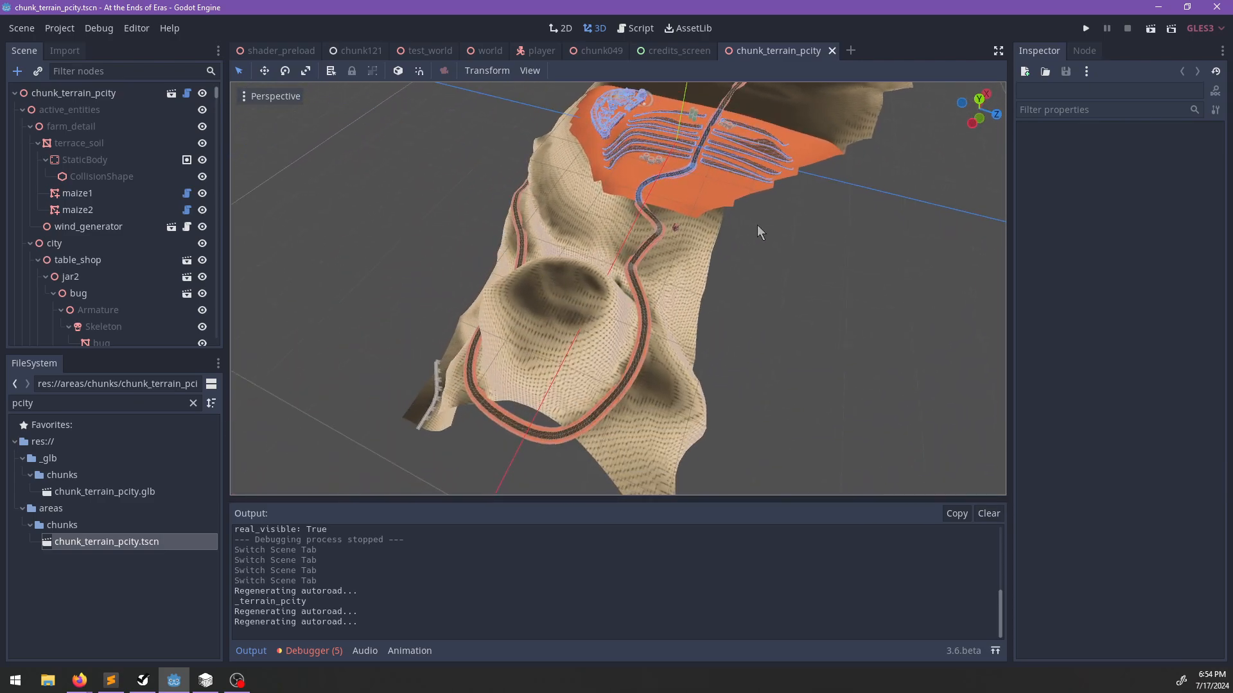
shift+middle_drag(756, 225, 664, 352)
scroll(664, 352, up, 8)
shift+middle_drag(528, 341, 616, 343)
middle_drag(617, 343, 679, 337)
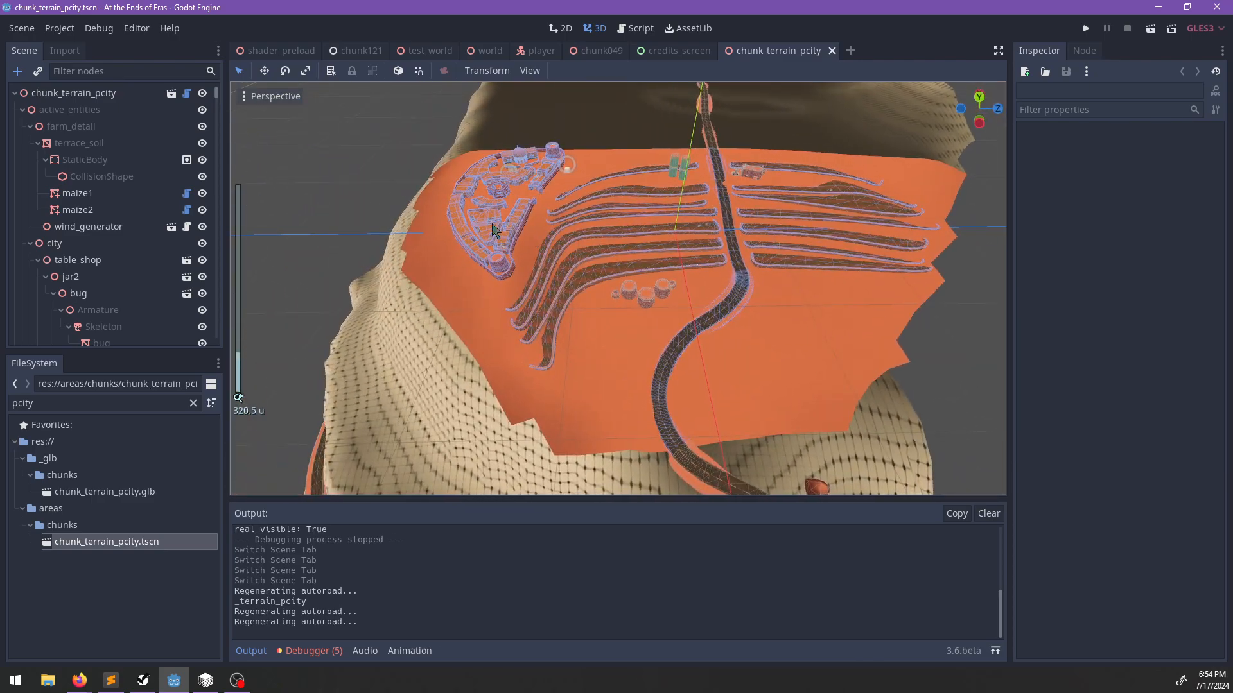
Examine the terraced farm rows on both sides of the road in the chunk_terrain_pcity scene, close up and from afar.
middle_drag(444, 295, 691, 361)
scroll(756, 305, down, 2)
scroll(671, 340, up, 4)
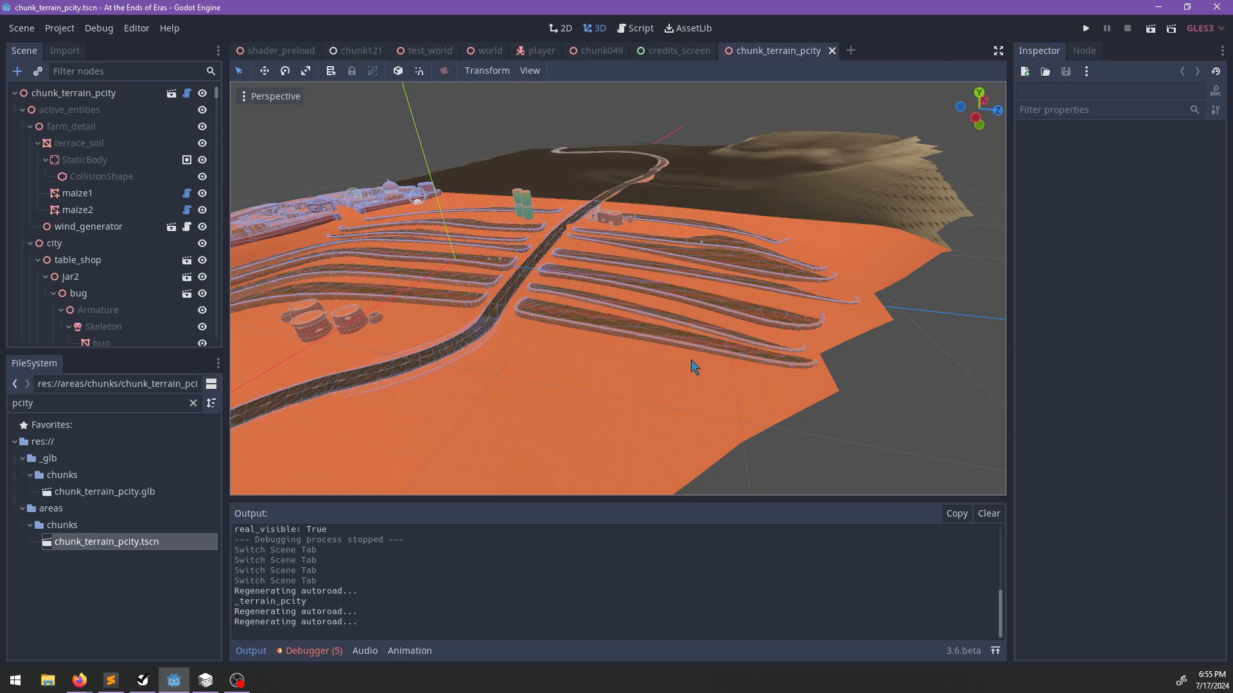
shift+middle_drag(545, 340, 722, 364)
scroll(678, 341, down, 6)
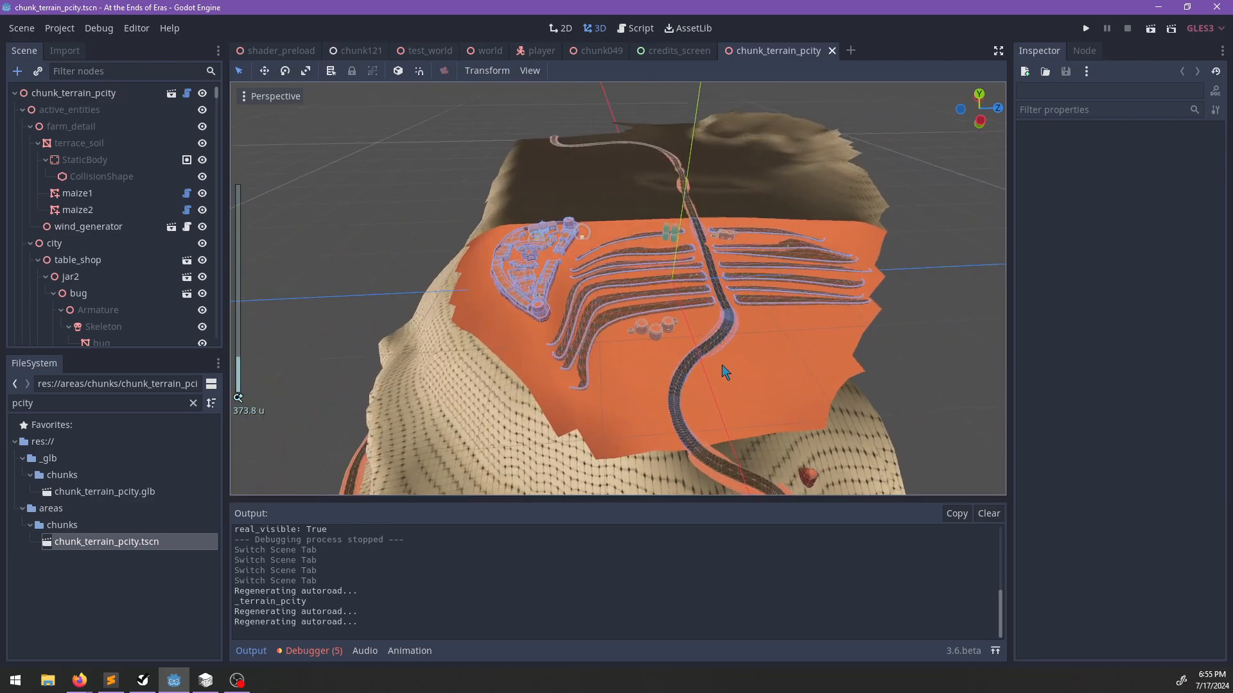
scroll(725, 372, up, 6)
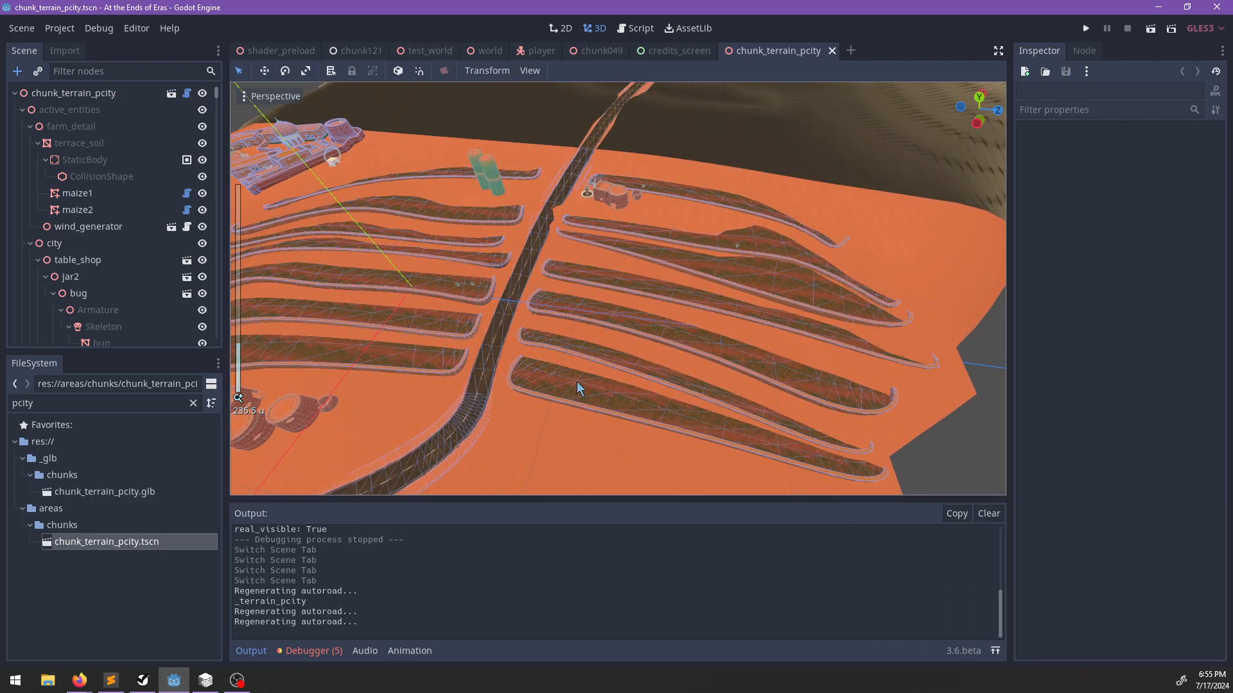
scroll(577, 381, down, 2)
middle_drag(703, 387, 605, 330)
scroll(552, 318, up, 2)
scroll(694, 340, up, 2)
scroll(608, 336, down, 4)
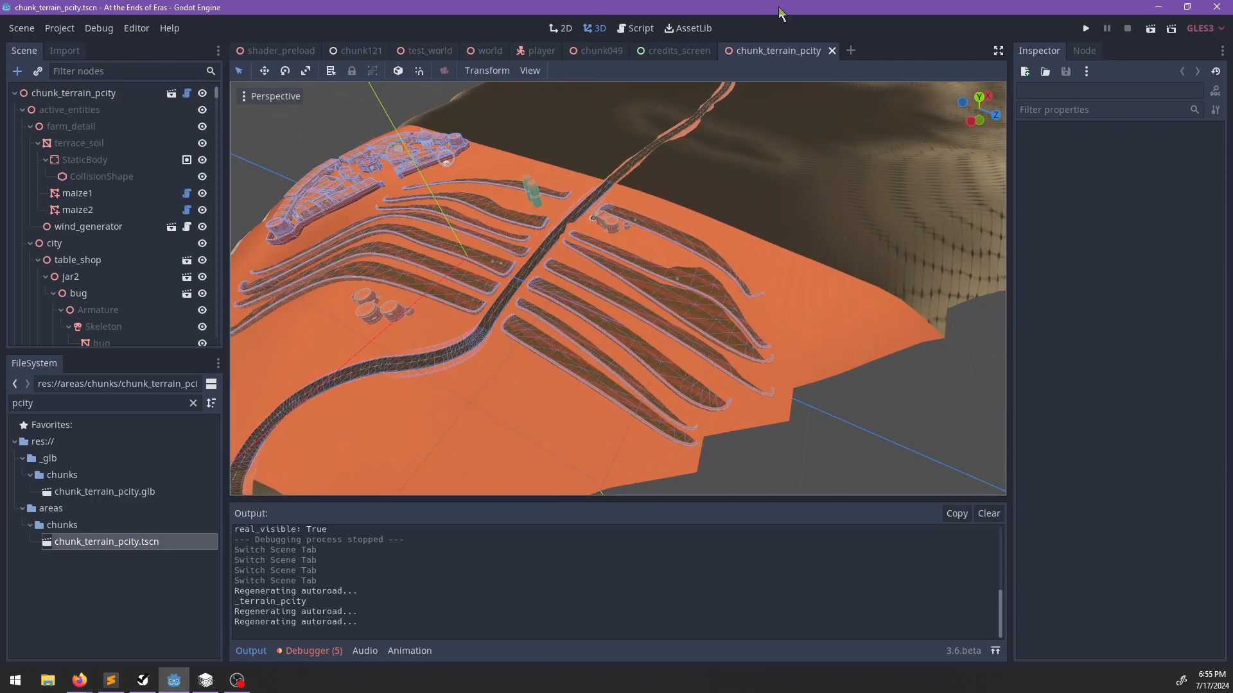
Close the chunk_terrain_pcity and credits_screen scenes.
click(831, 50)
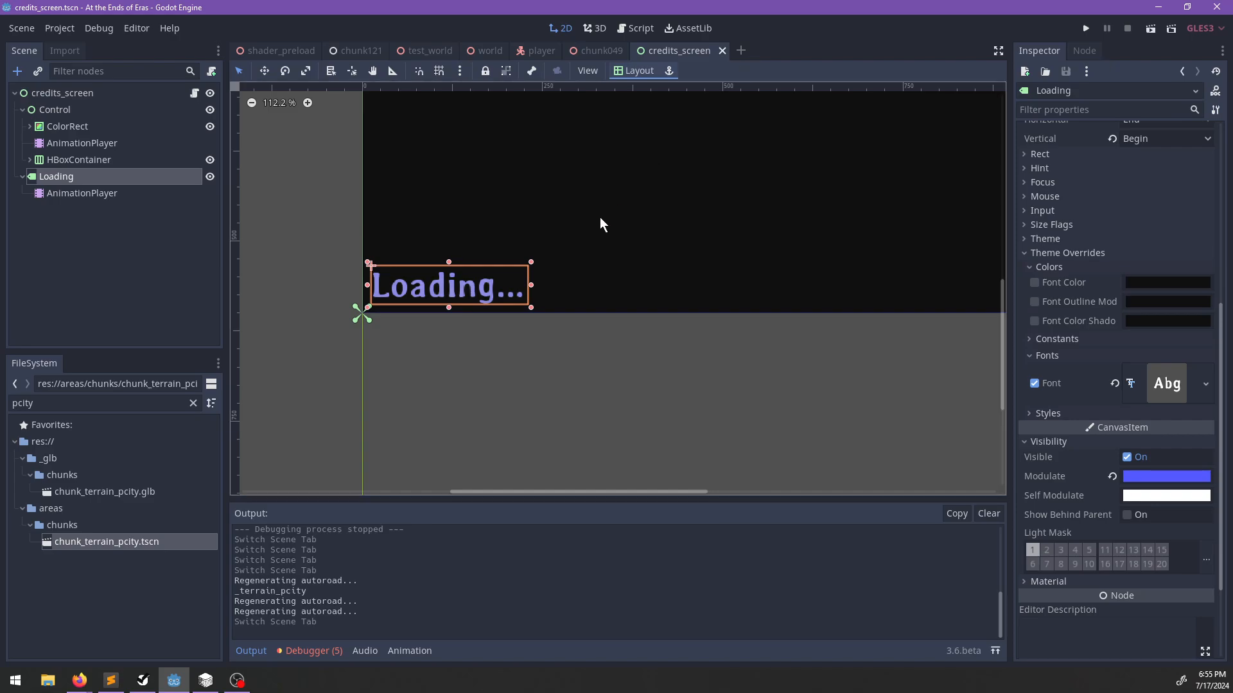
middle_drag(675, 151, 644, 251)
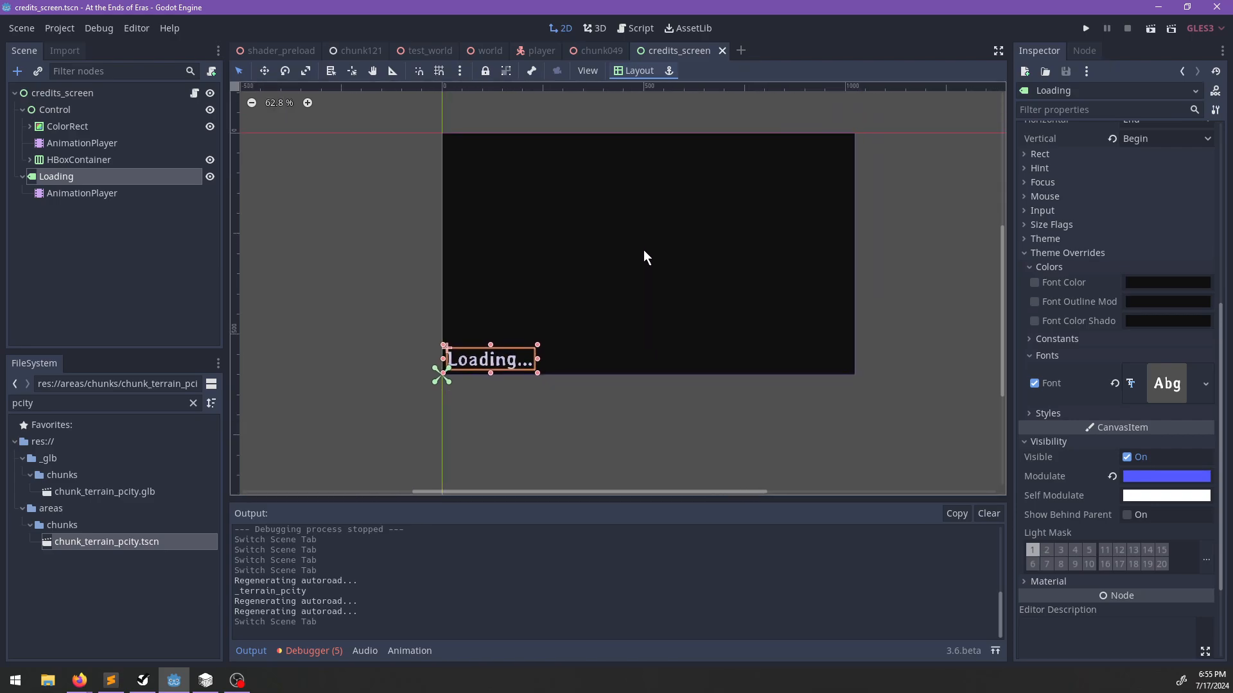
click(722, 51)
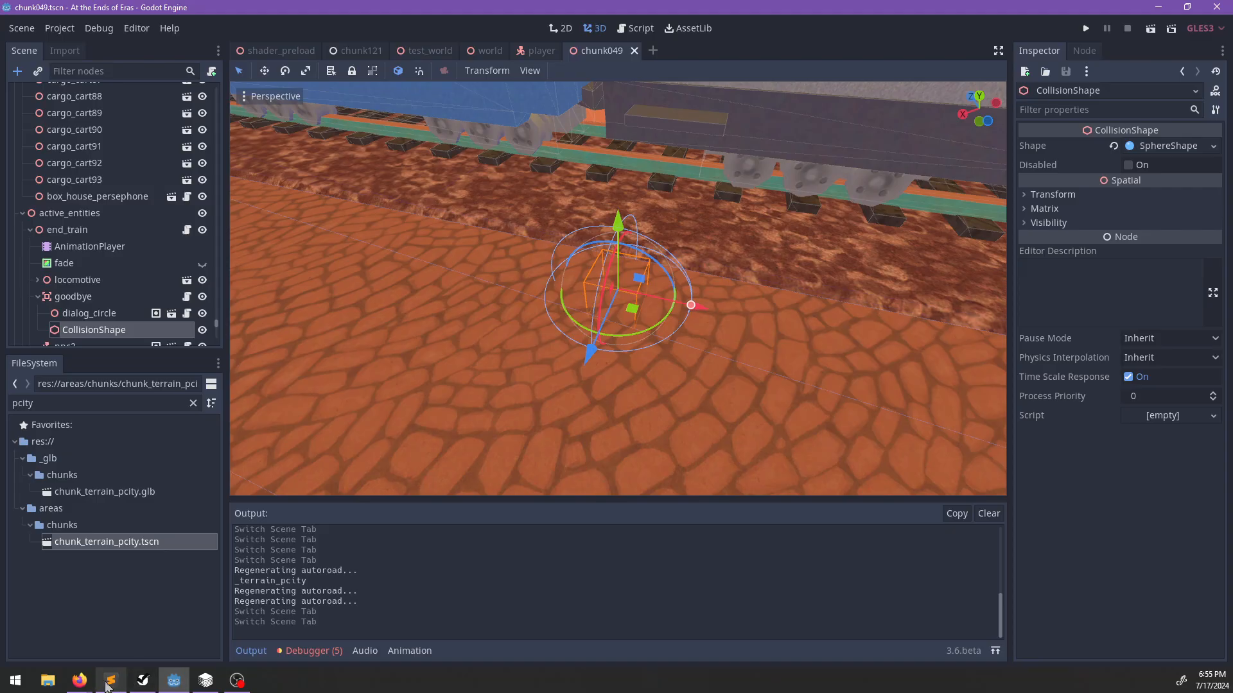
In NP-ToDo, mark "Credits roll", "Player is placed somewhere thematic and relevant uh" and "Life resumes" as completed, and save the list.
click(110, 681)
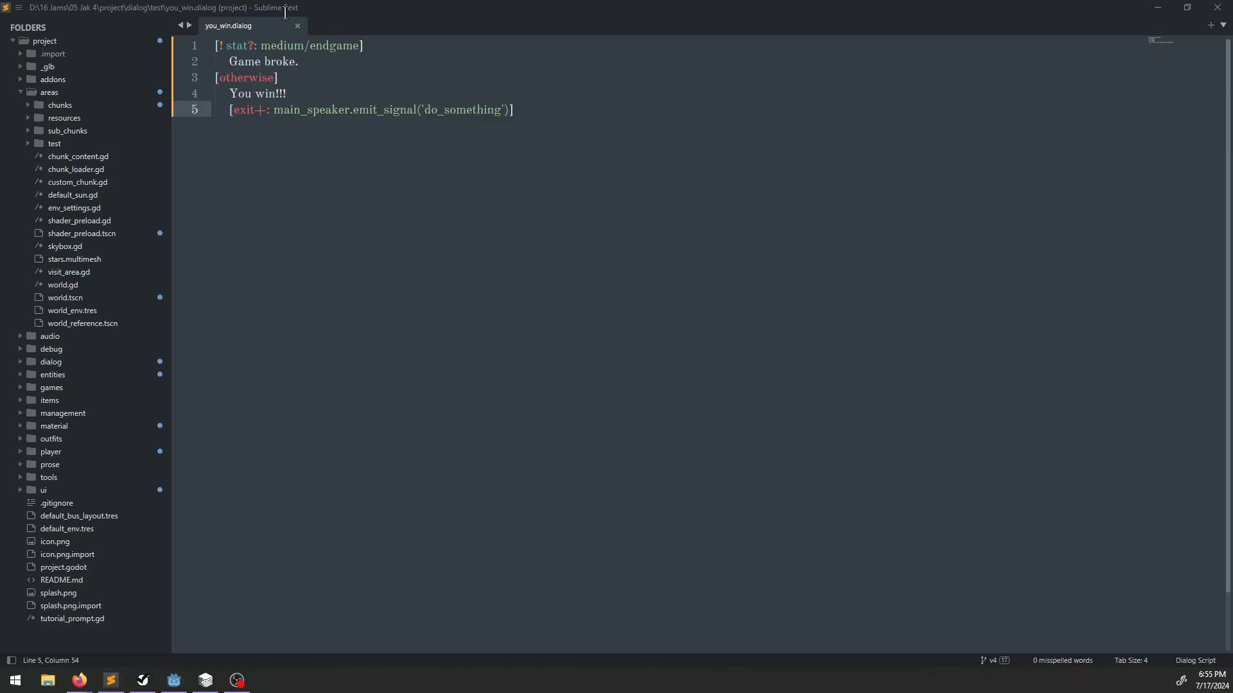
click(142, 680)
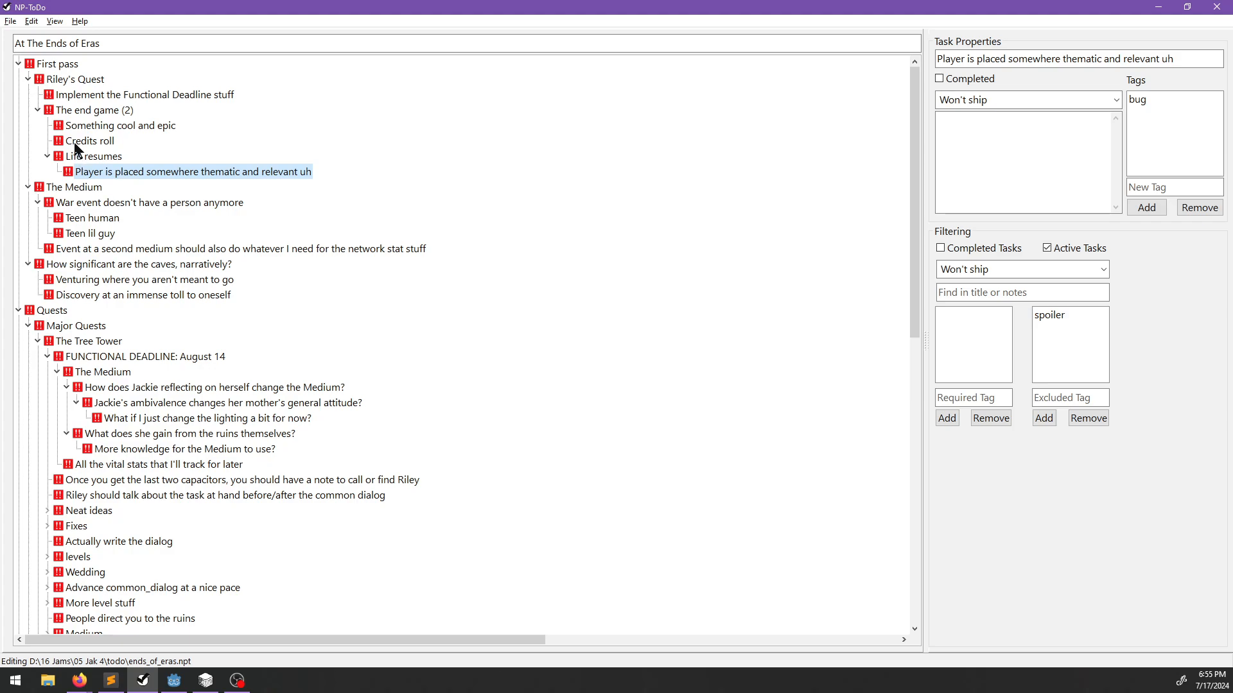
right_click(97, 145)
click(121, 149)
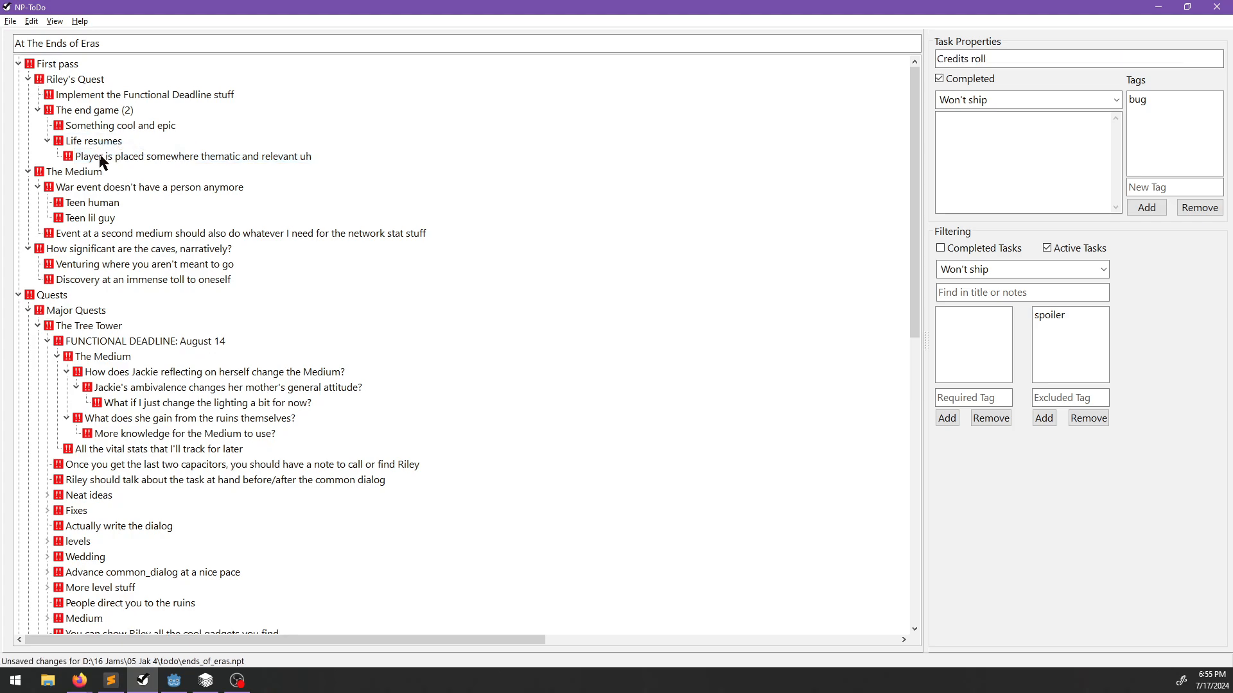
right_click(99, 153)
click(118, 164)
right_click(102, 145)
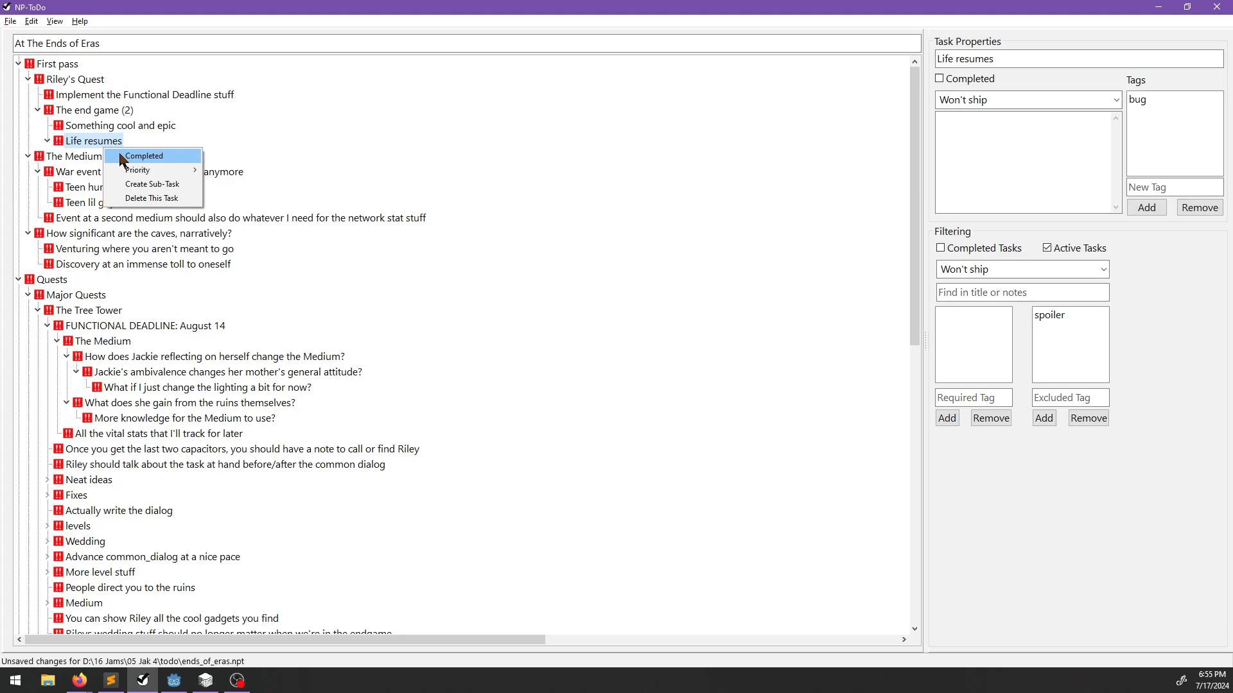
click(122, 153)
key(ctrl+s)
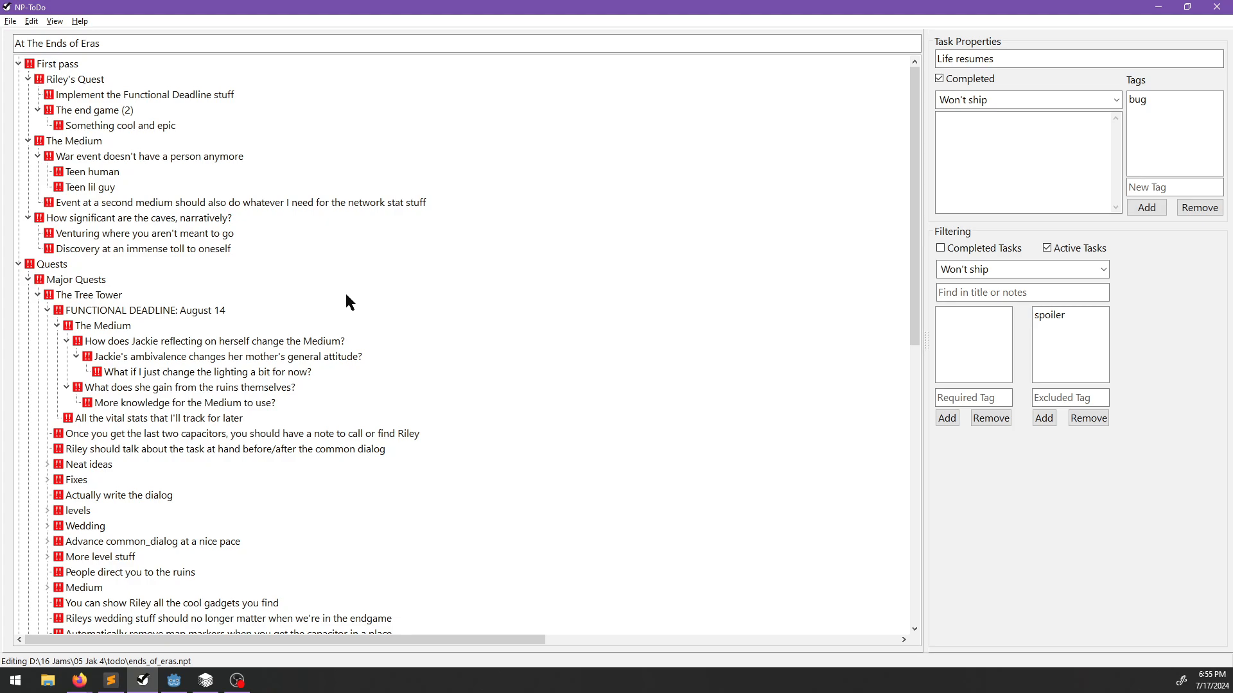
Switch back to the world scene in Godot and select the terrain collision shape on the plateau top.
key(alt+Tab)
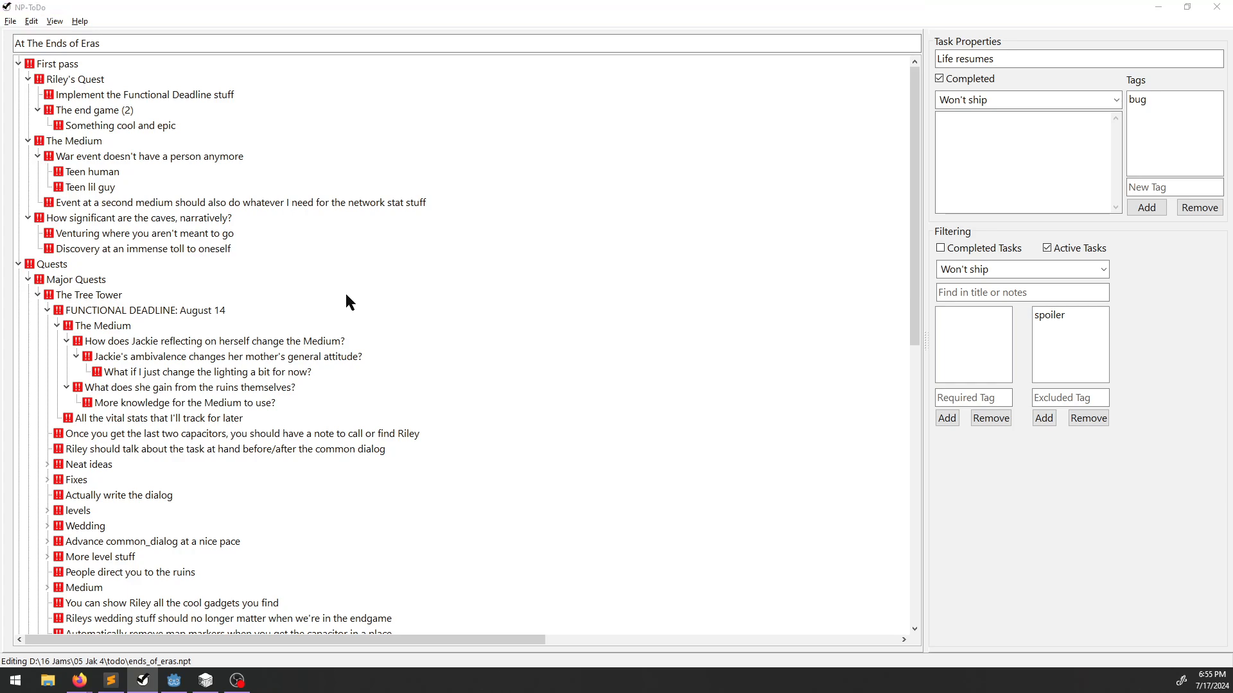
scroll(345, 295, down, 15)
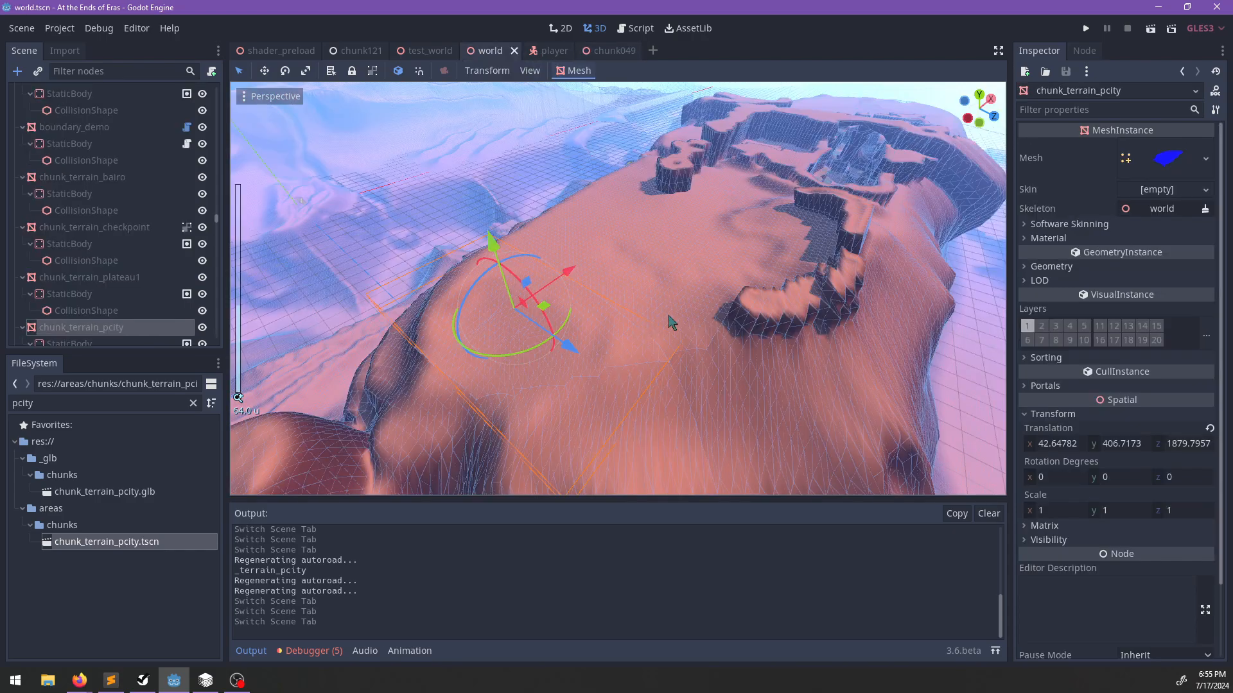
scroll(694, 326, up, 5)
click(741, 337)
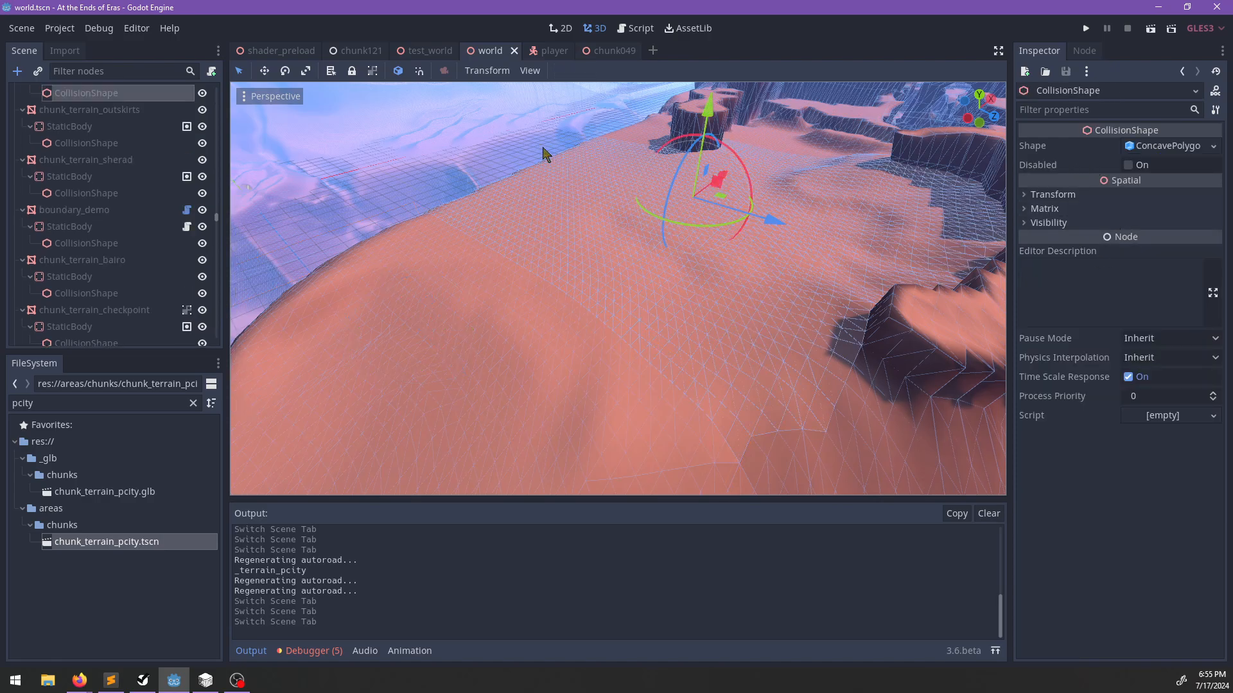
Select the chunk_terrain_pfarm mesh and inspect the material assigned to its slot 0.
scroll(75, 162, up, 3)
click(76, 170)
click(68, 158)
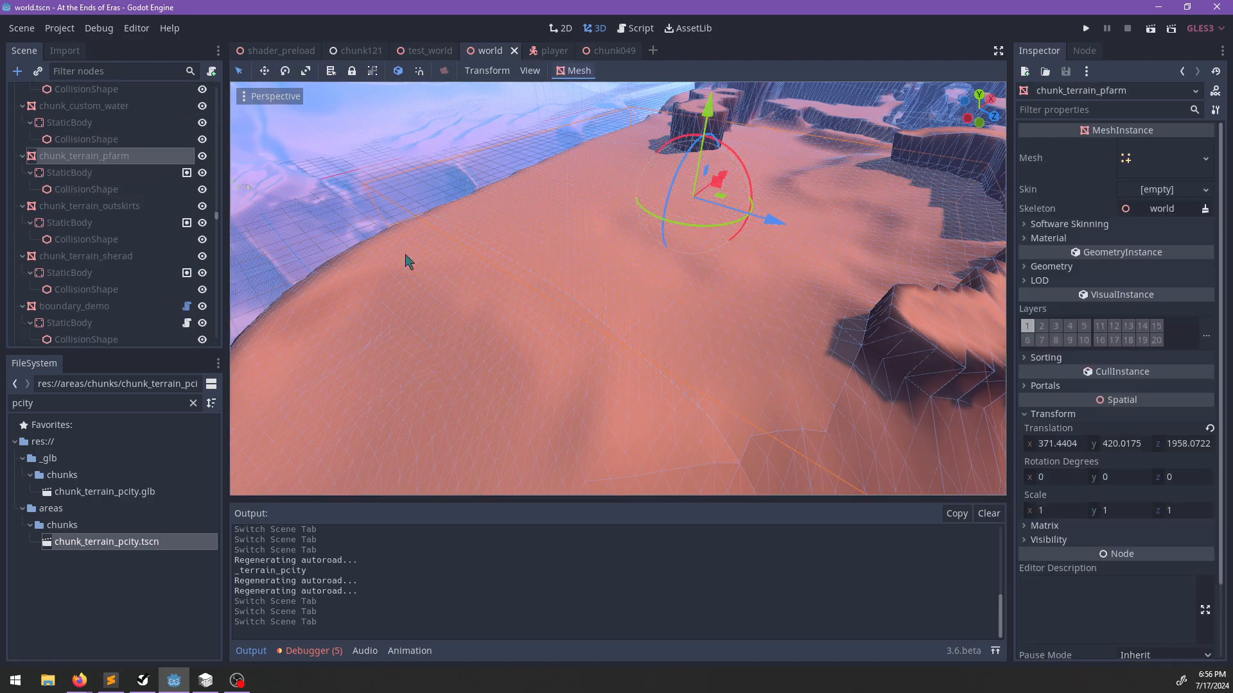
click(1048, 238)
click(1163, 266)
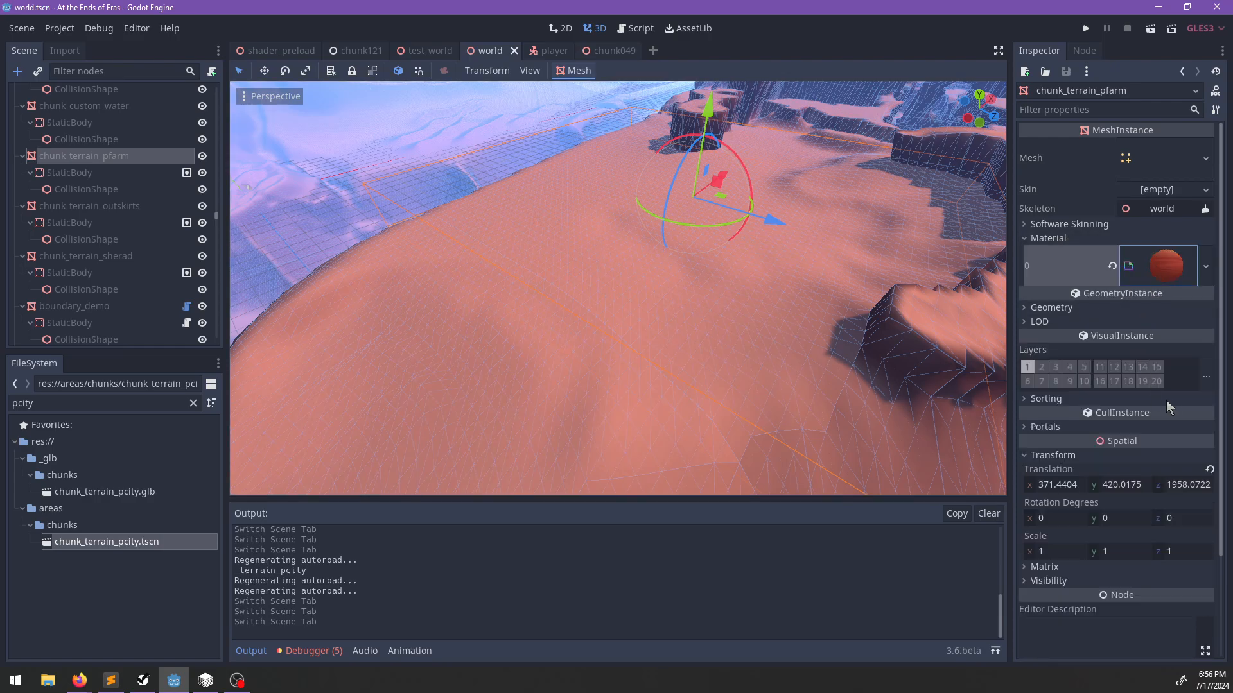
Examine the Wall, Ground Green, Ground Black and Ceiling textures in the shader parameters of chunk_terrain_pfarm's material.
click(1081, 448)
scroll(1081, 450, down, 5)
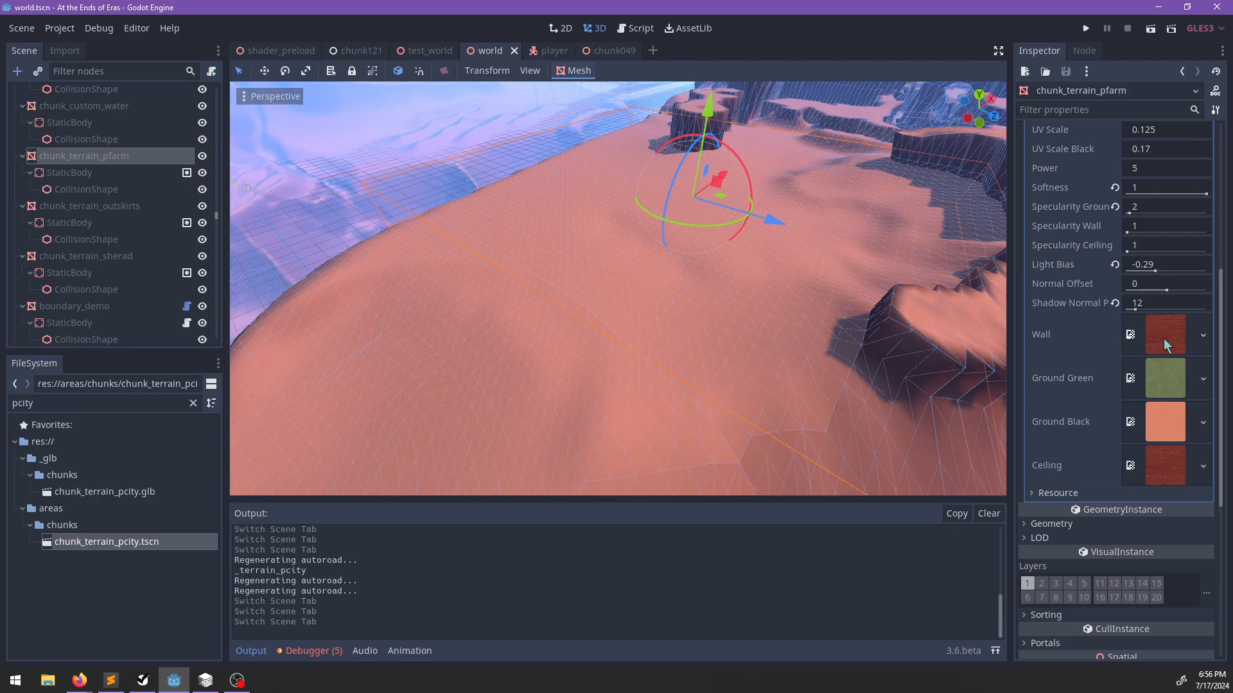
click(1163, 338)
click(1152, 441)
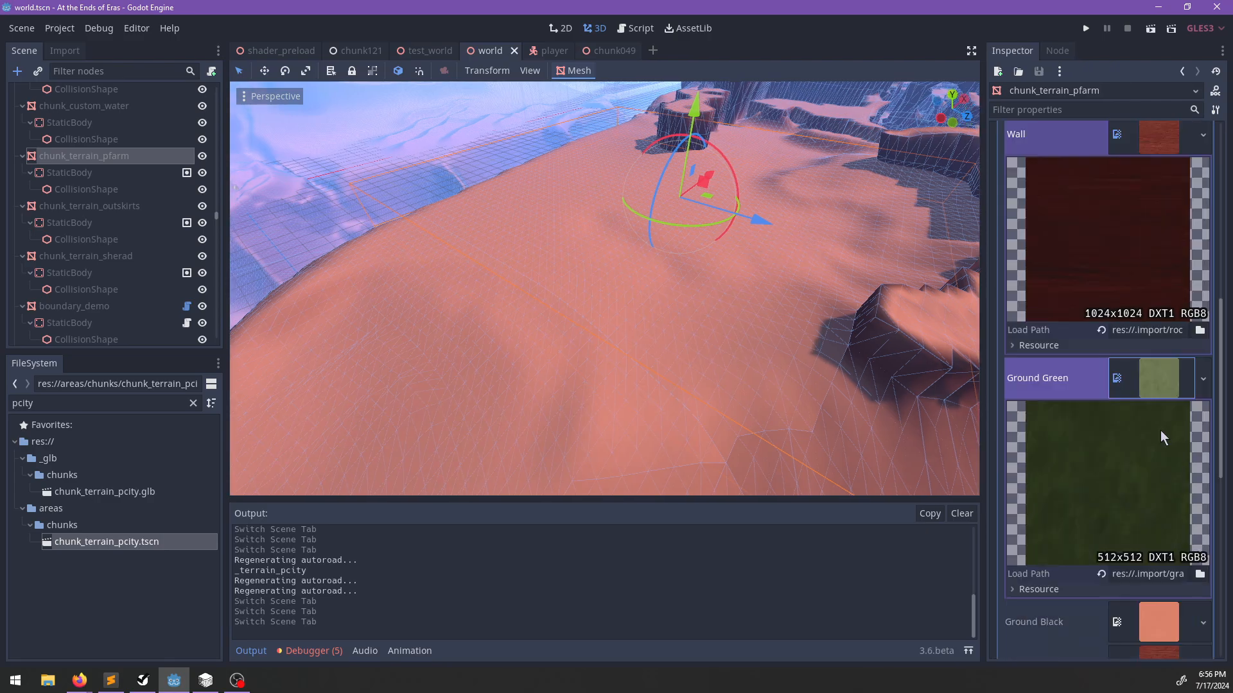
scroll(1161, 430, down, 4)
click(1150, 354)
scroll(1165, 414, down, 3)
click(1162, 411)
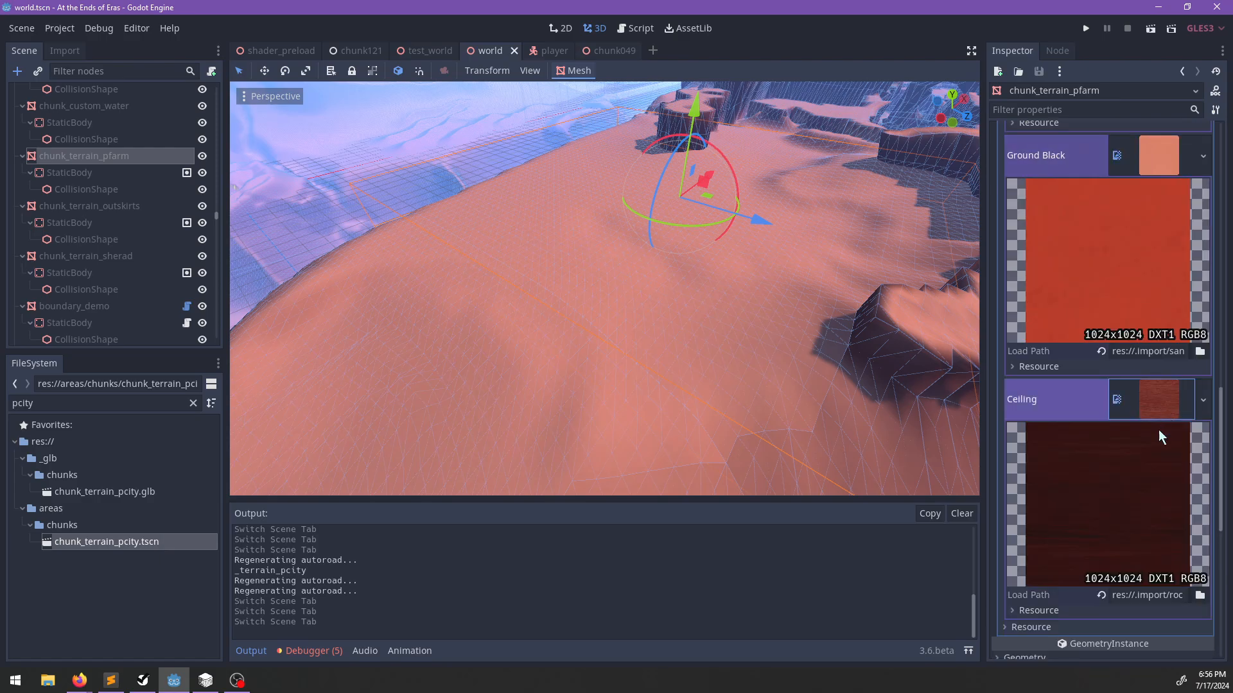
scroll(1164, 434, up, 4)
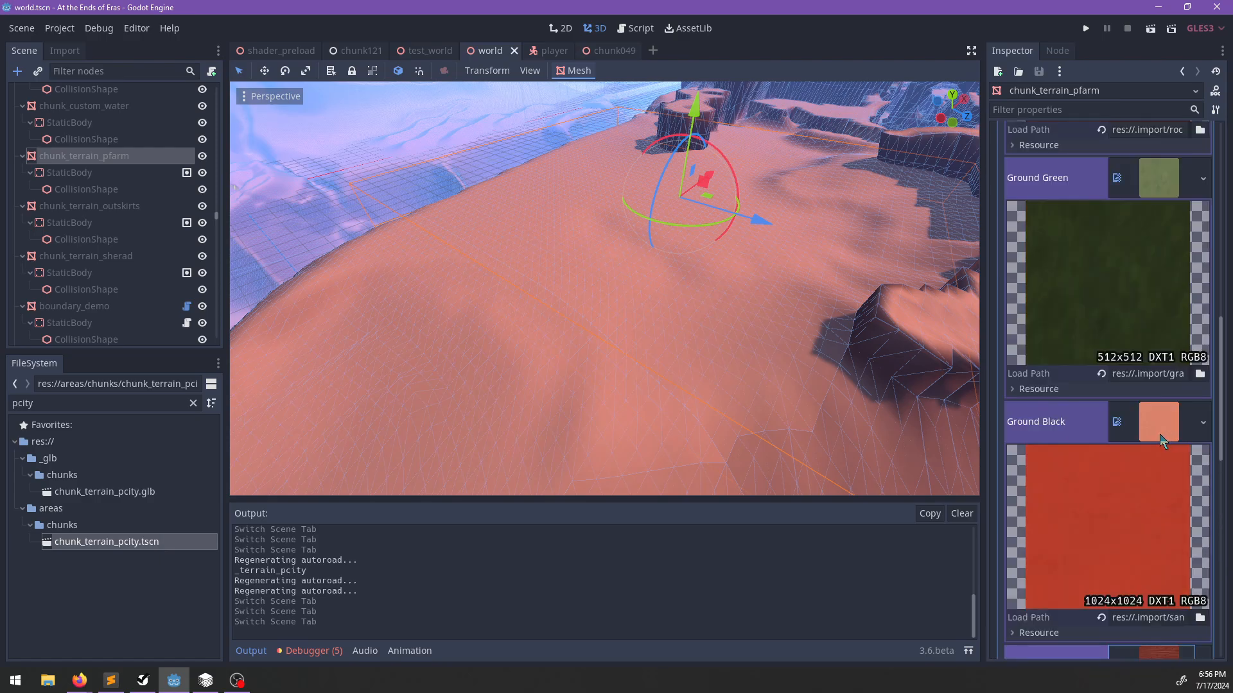
scroll(1159, 434, up, 7)
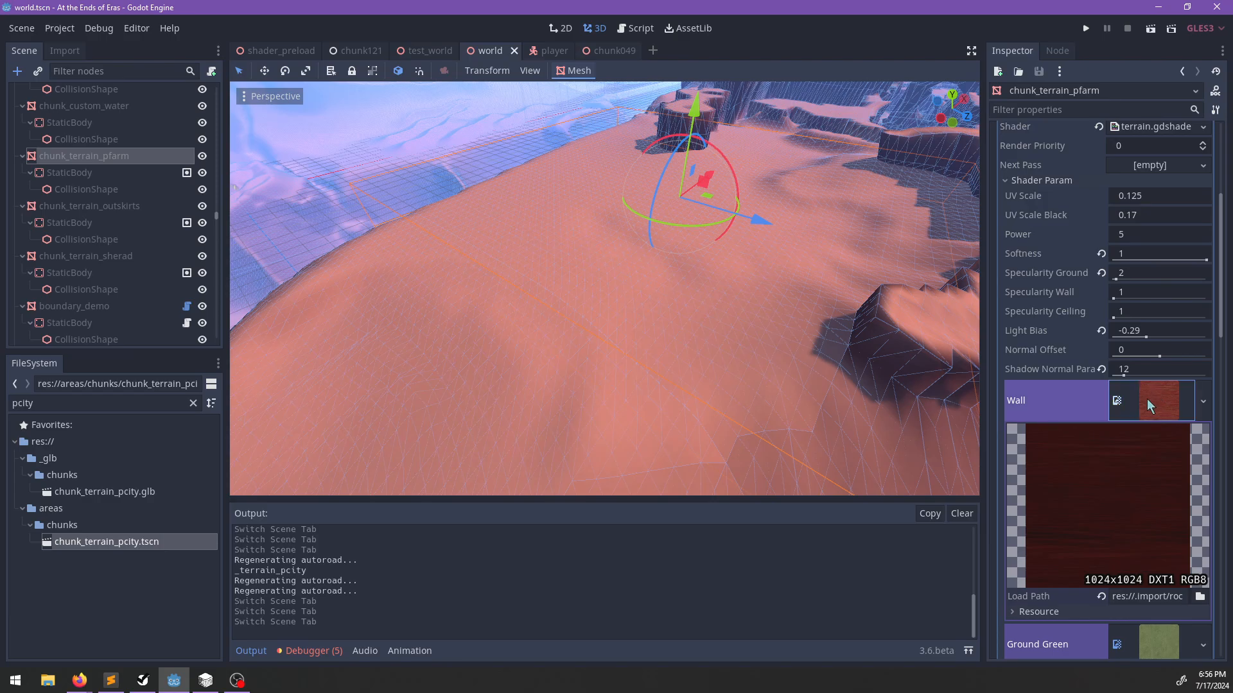
Collapse the previews of the four terrain textures in the chunk_terrain_pfarm material.
click(1147, 398)
scroll(1148, 402, down, 2)
click(1153, 316)
click(1154, 359)
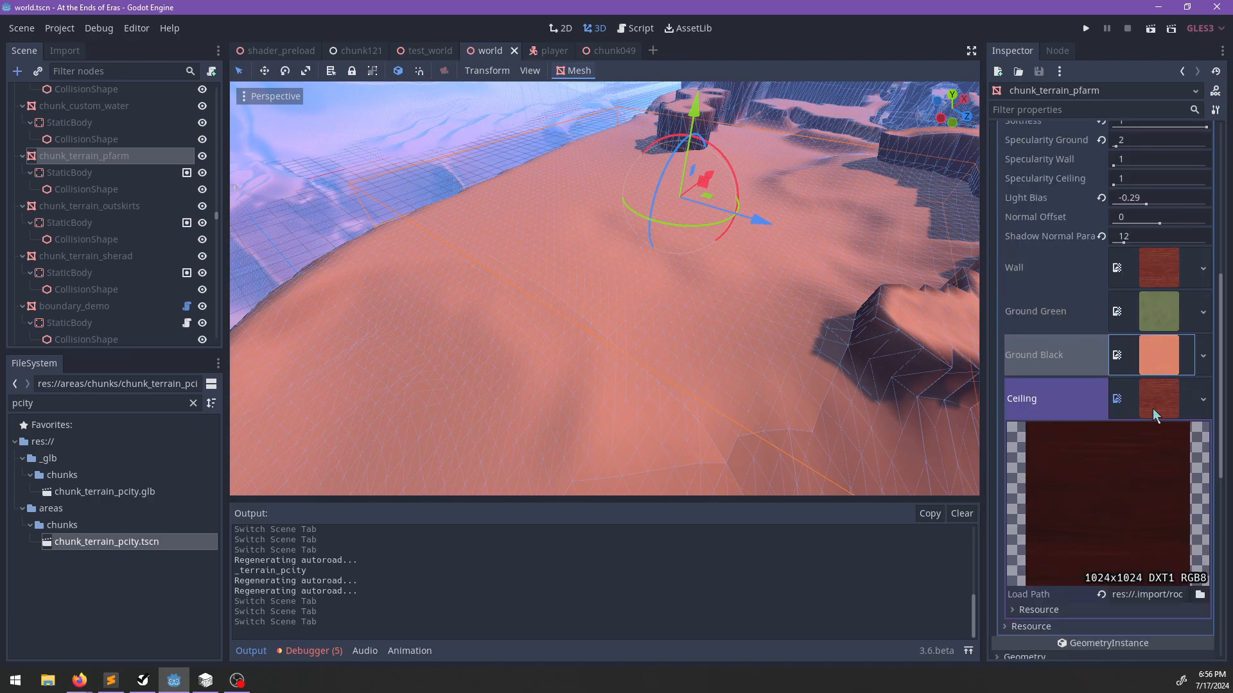
click(1153, 408)
scroll(661, 327, down, 10)
Select the chunk045 mesh and inspect its slot 0 material and the terrain shader that material uses.
mouse_move(661, 328)
middle_down()
mouse_move(565, 244)
mouse_move(649, 267)
mouse_move(685, 324)
middle_up()
click(415, 148)
scroll(615, 272, up, 1)
scroll(94, 196, up, 3)
click(84, 137)
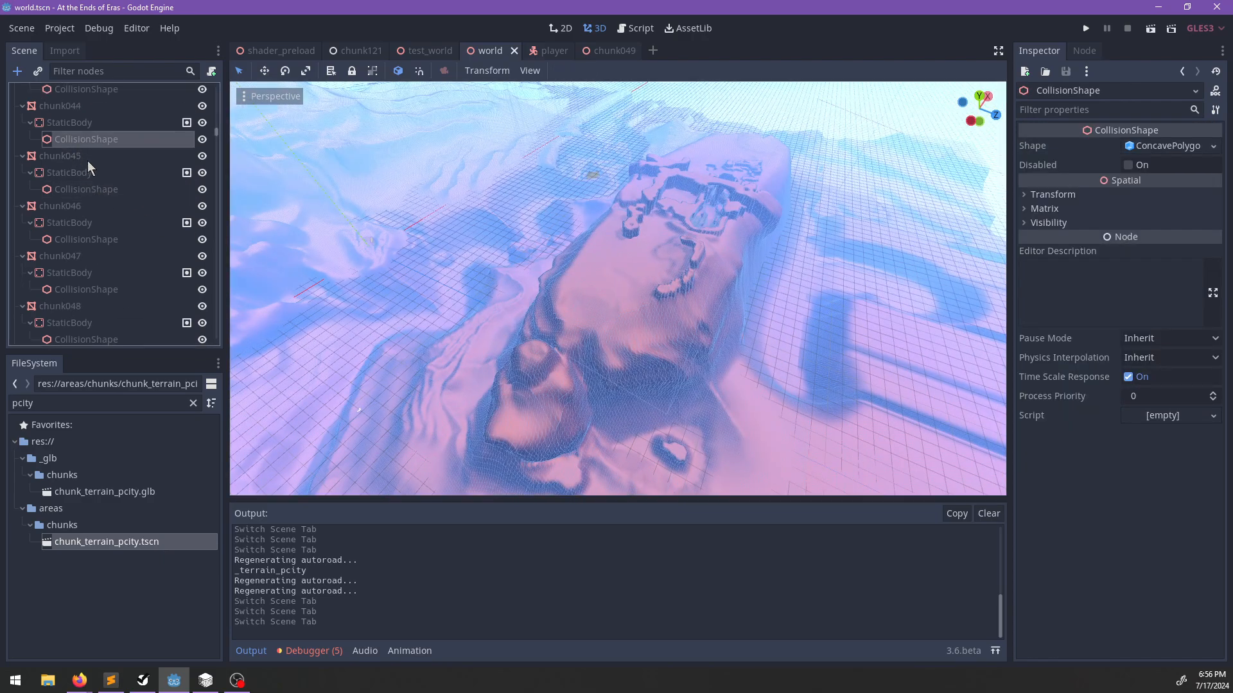
click(86, 160)
click(1156, 238)
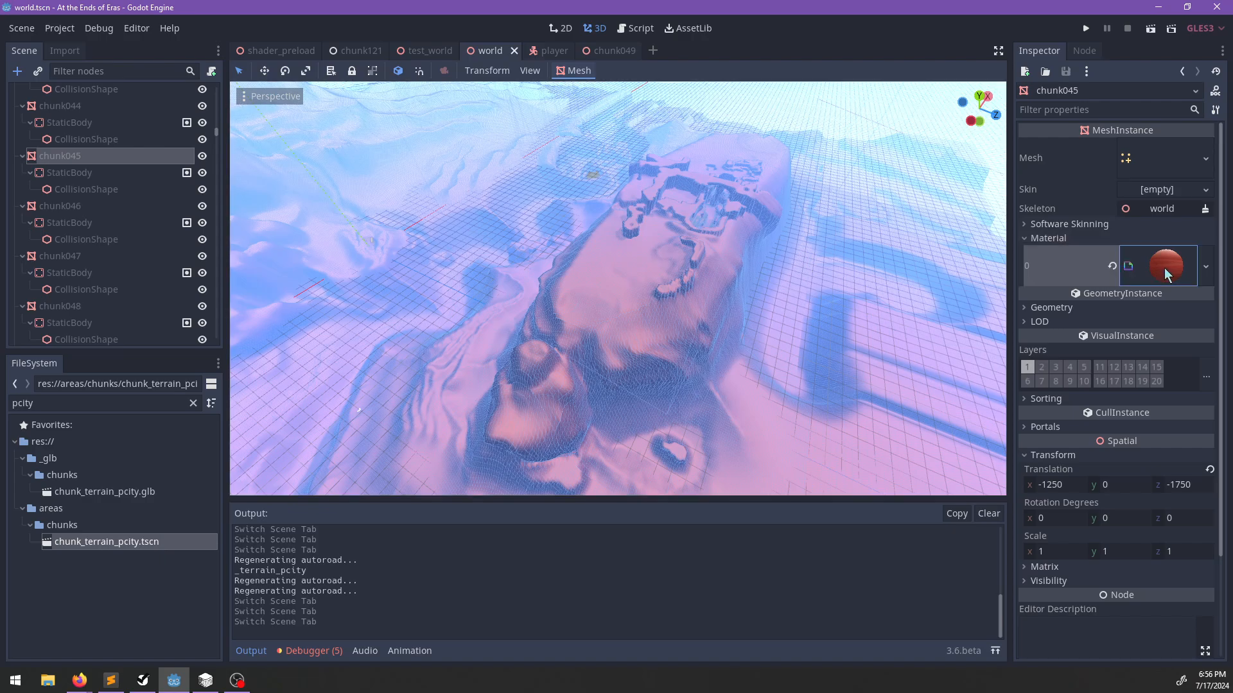
click(1165, 268)
click(1143, 400)
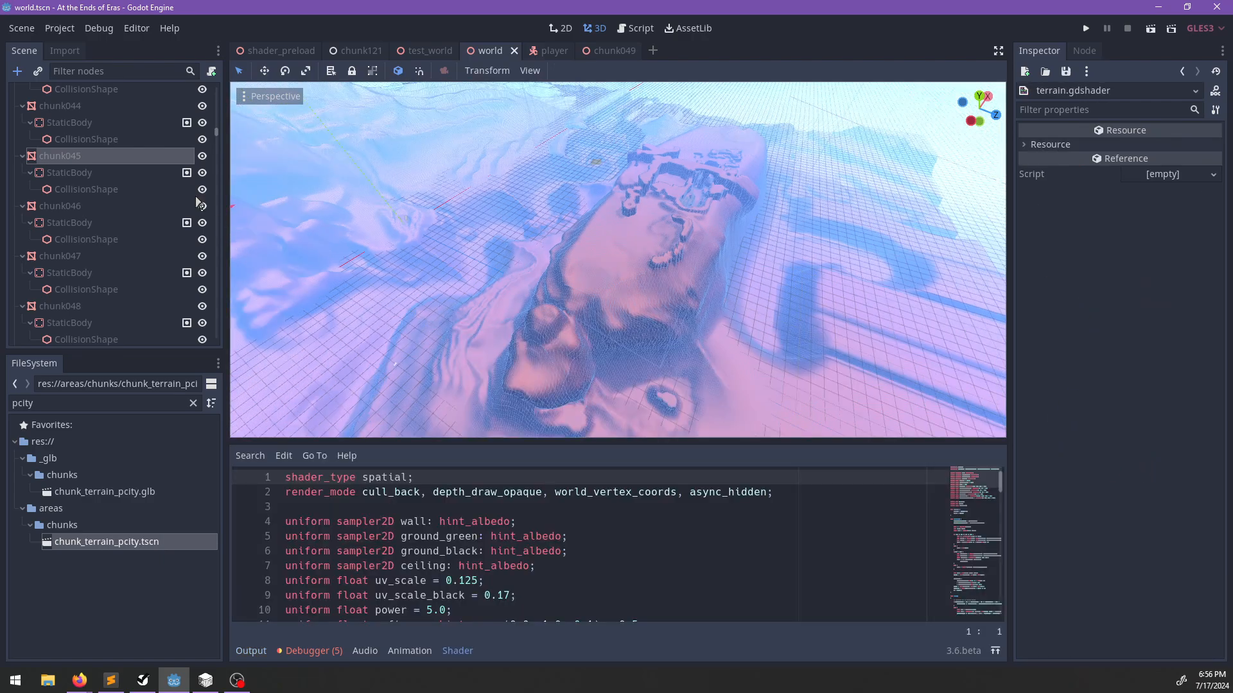
click(118, 160)
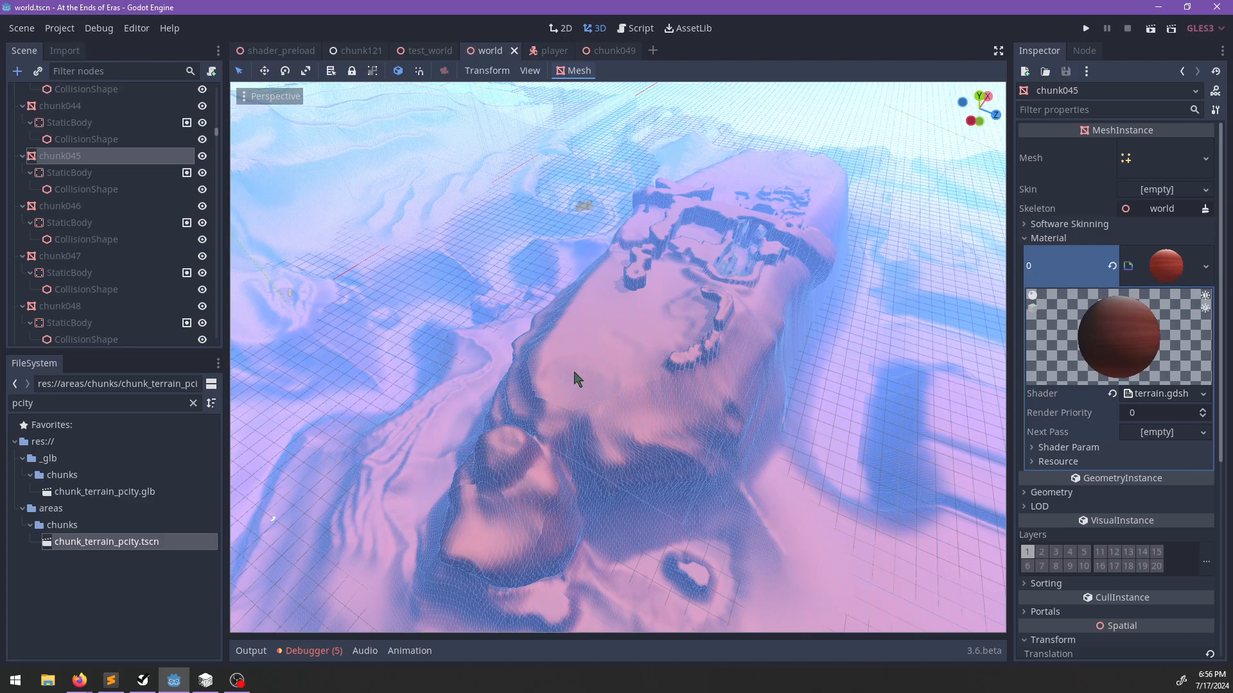
Examine the plateau's surface, cliff walls and surrounding terrain from close up, from the side and from above.
shift+middle_drag(574, 372, 519, 349)
scroll(764, 377, down, 7)
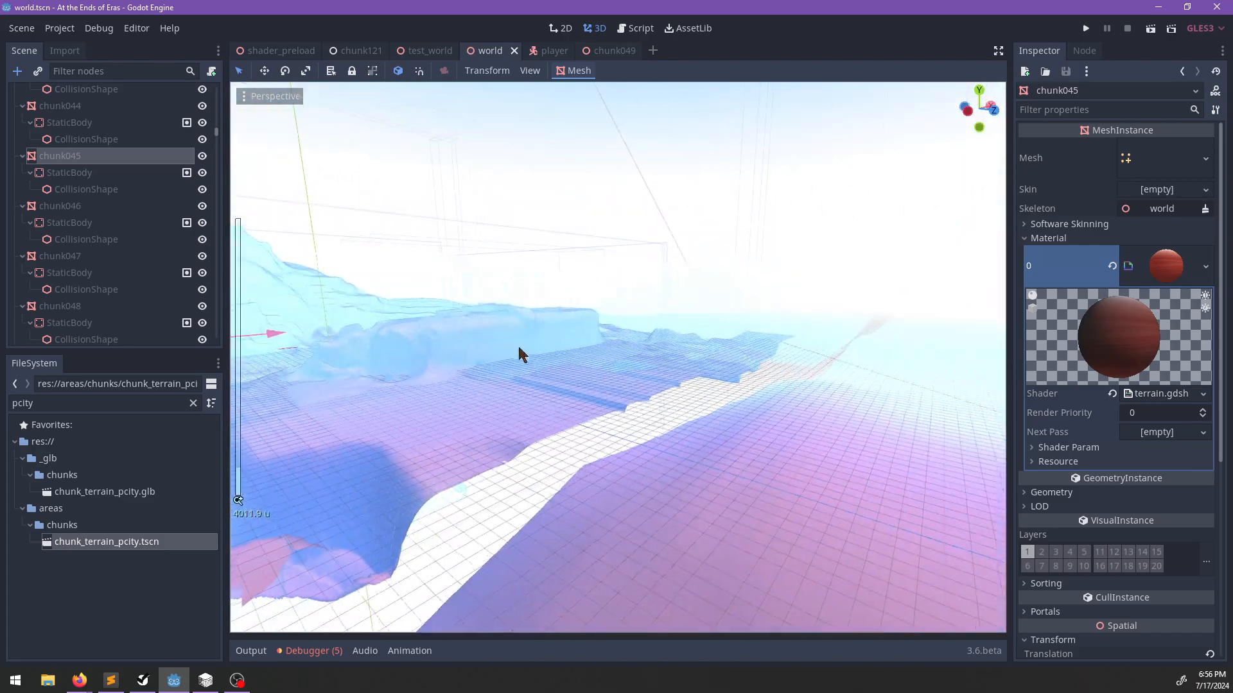
scroll(518, 349, up, 6)
middle_drag(583, 392, 657, 397)
scroll(705, 399, up, 6)
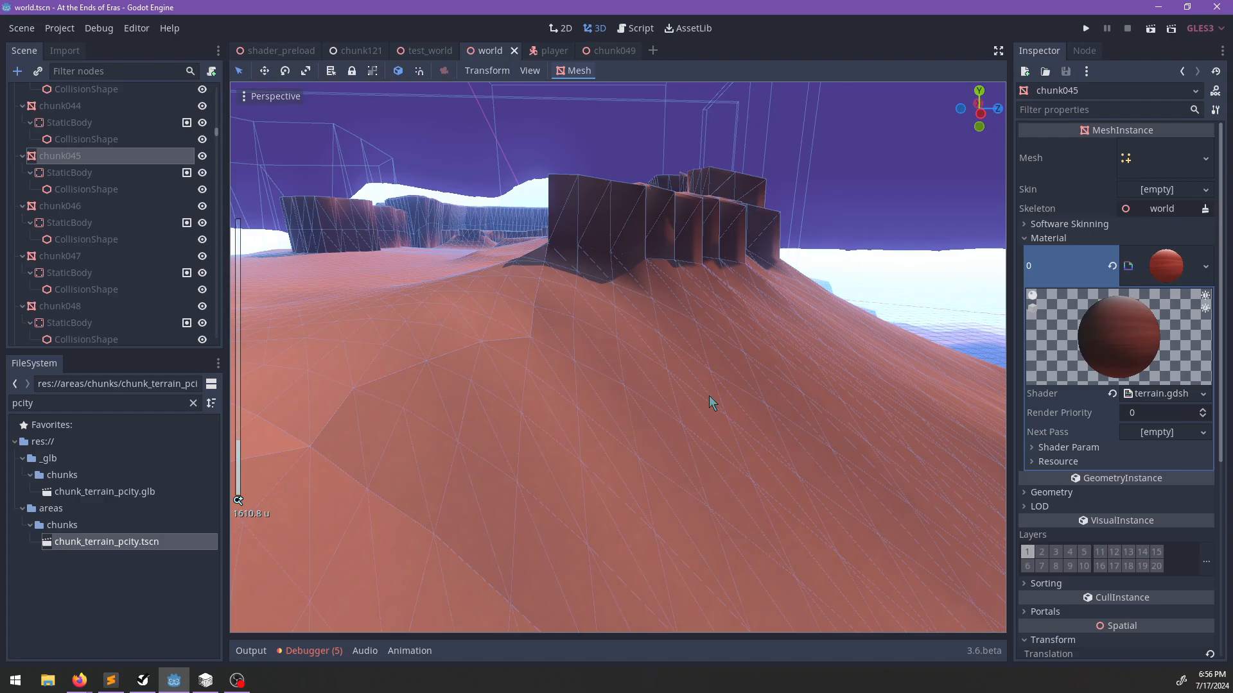
scroll(708, 396, down, 7)
shift+middle_drag(585, 388, 766, 457)
scroll(634, 416, up, 4)
scroll(674, 460, down, 2)
middle_drag(662, 461, 669, 395)
scroll(692, 421, up, 2)
scroll(681, 429, down, 6)
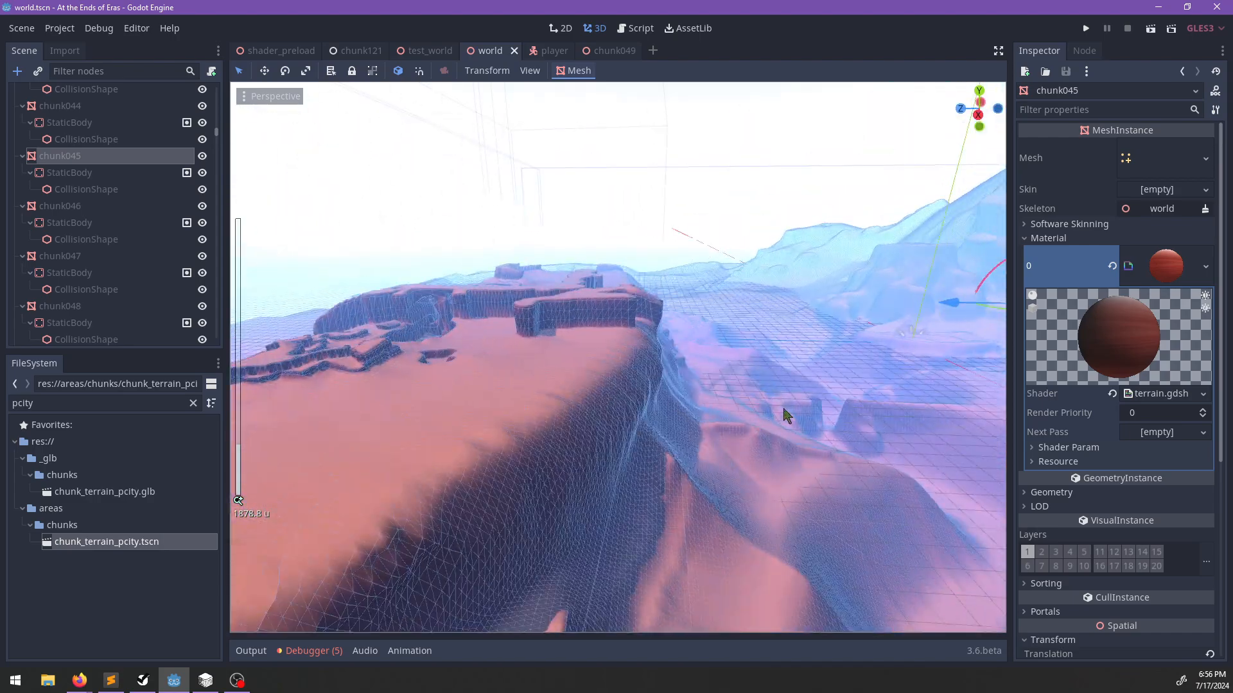
middle_drag(784, 412, 739, 420)
scroll(674, 387, down, 3)
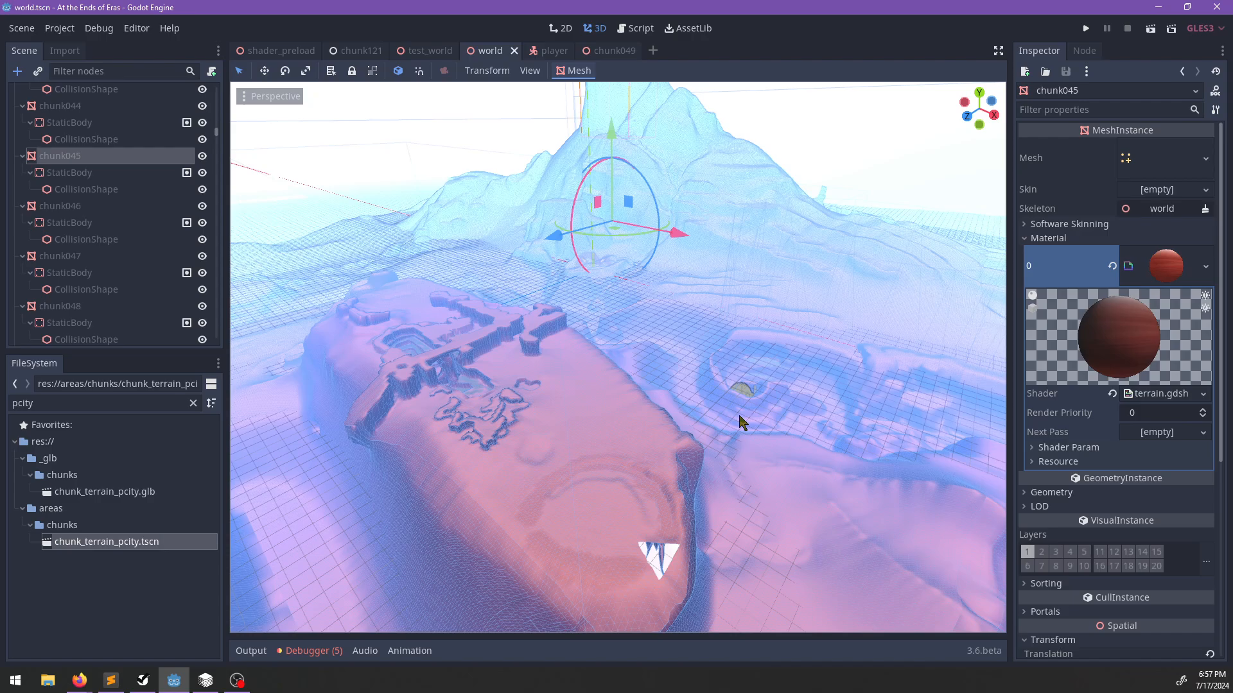
Switch to NP-ToDo and review the tasks "Something cool and epic" and "The end game (2)".
click(204, 682)
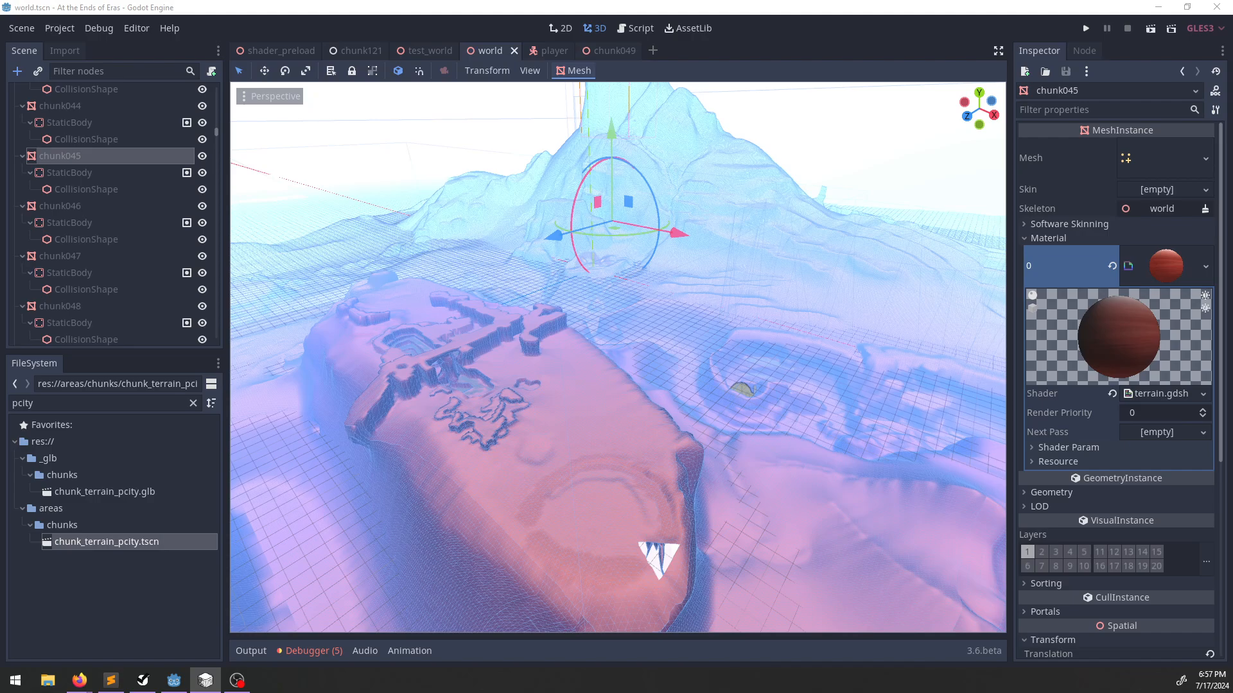
key(alt+Tab)
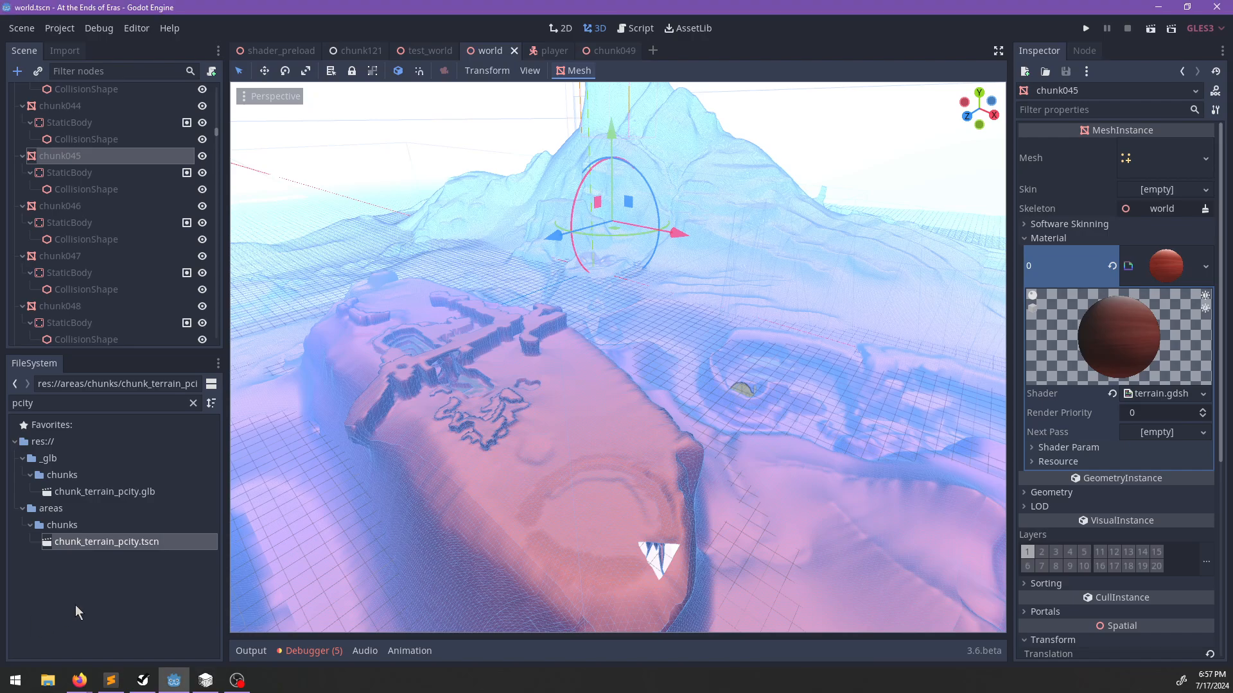
click(143, 681)
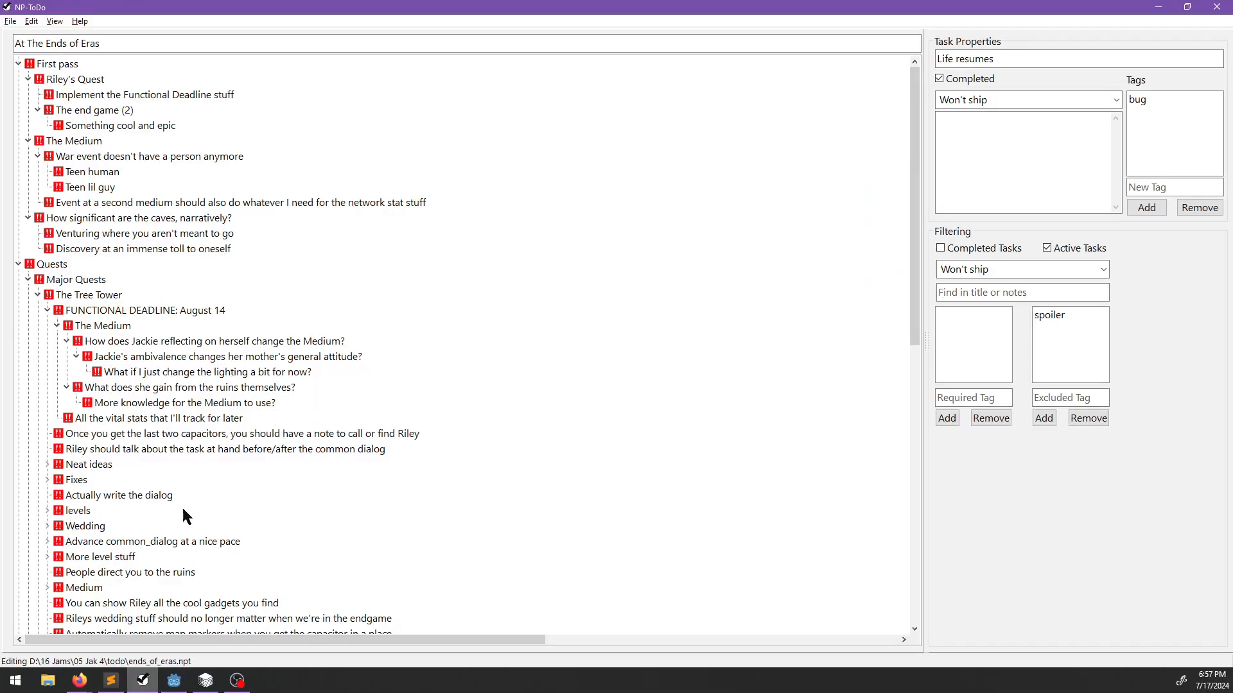
click(126, 126)
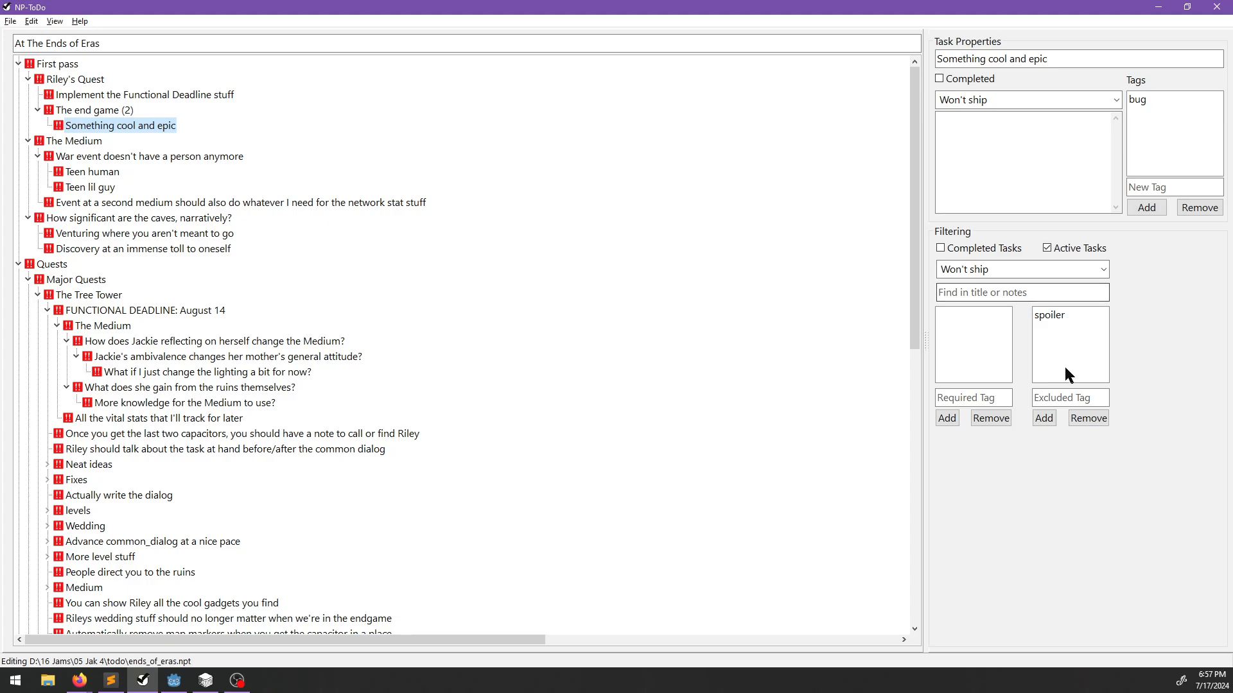
click(1160, 188)
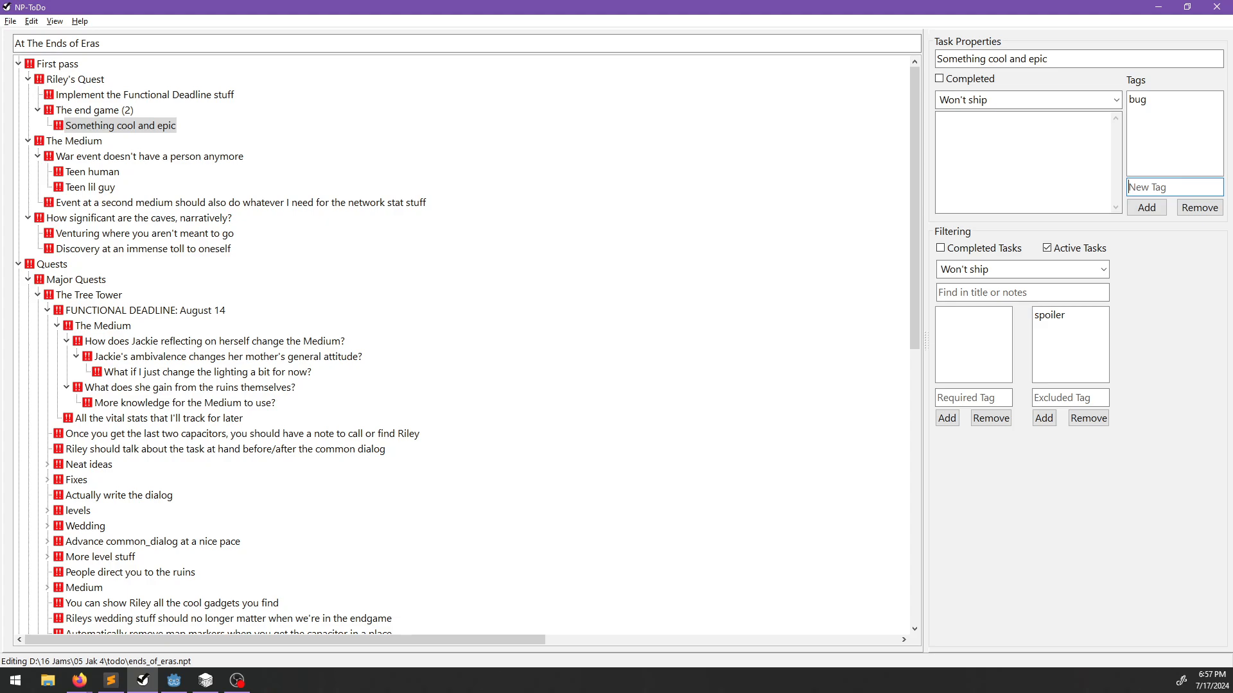
click(119, 112)
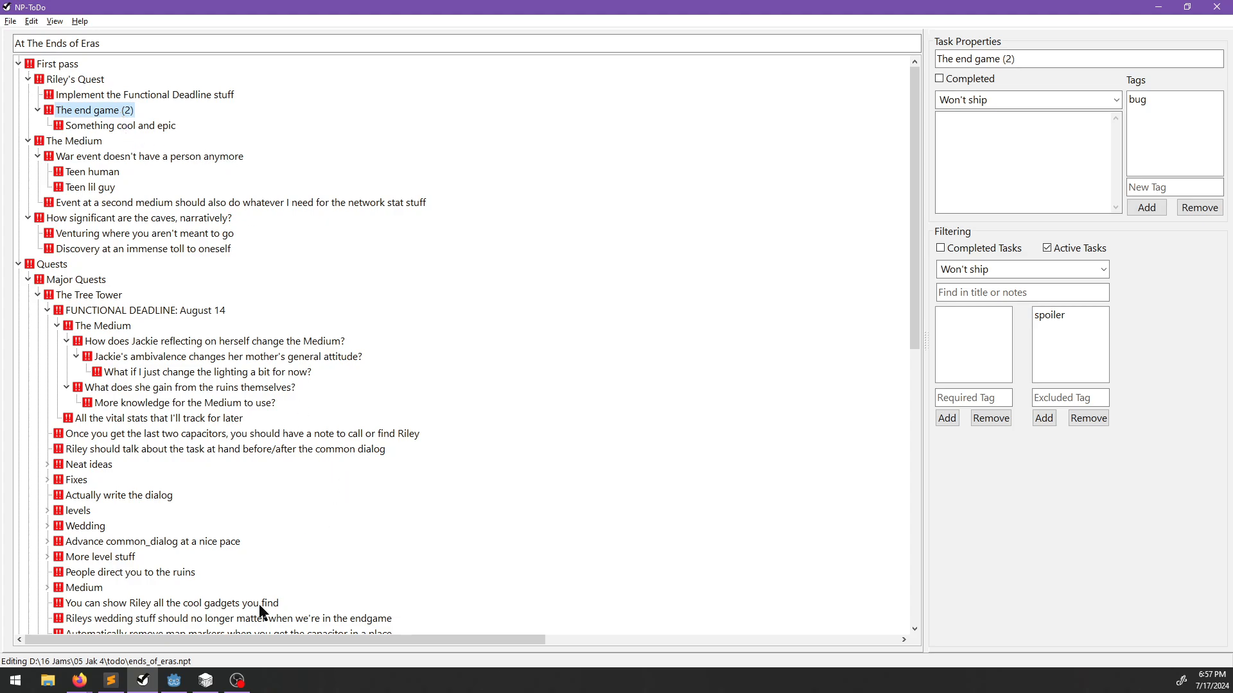
In Godot's world scene, try raising the chunk110 terrain mesh beside the plateau by about 241 units, and undo the move.
click(173, 681)
middle_drag(620, 411, 418, 381)
click(533, 399)
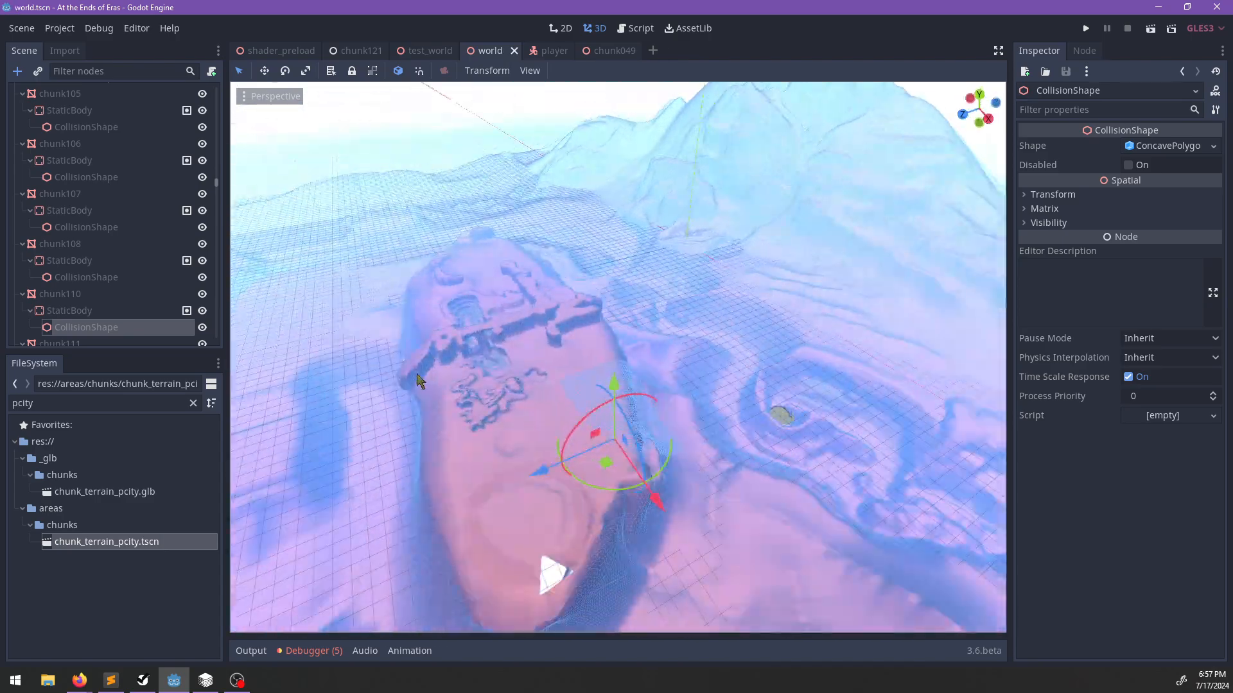
click(74, 295)
drag(614, 387, 615, 342)
middle_drag(614, 342, 848, 426)
scroll(745, 451, down, 3)
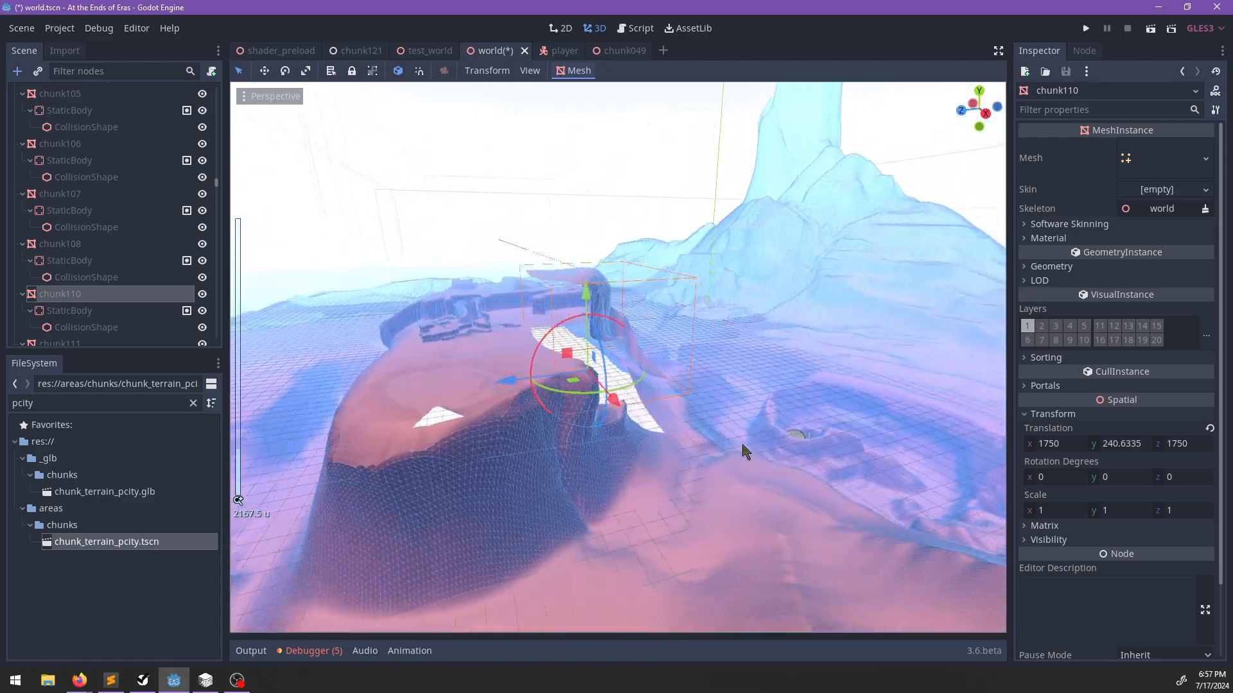
middle_drag(745, 452, 737, 451)
middle_drag(691, 404, 596, 429)
key(ctrl+z)
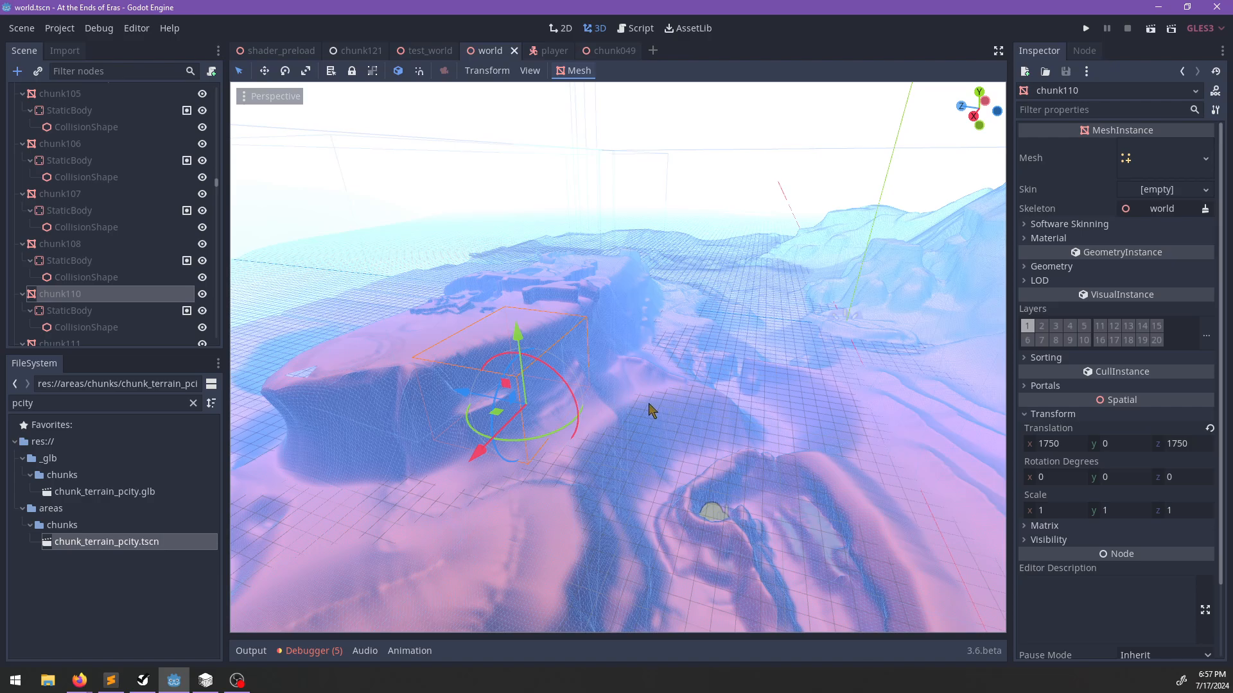
scroll(649, 411, down, 3)
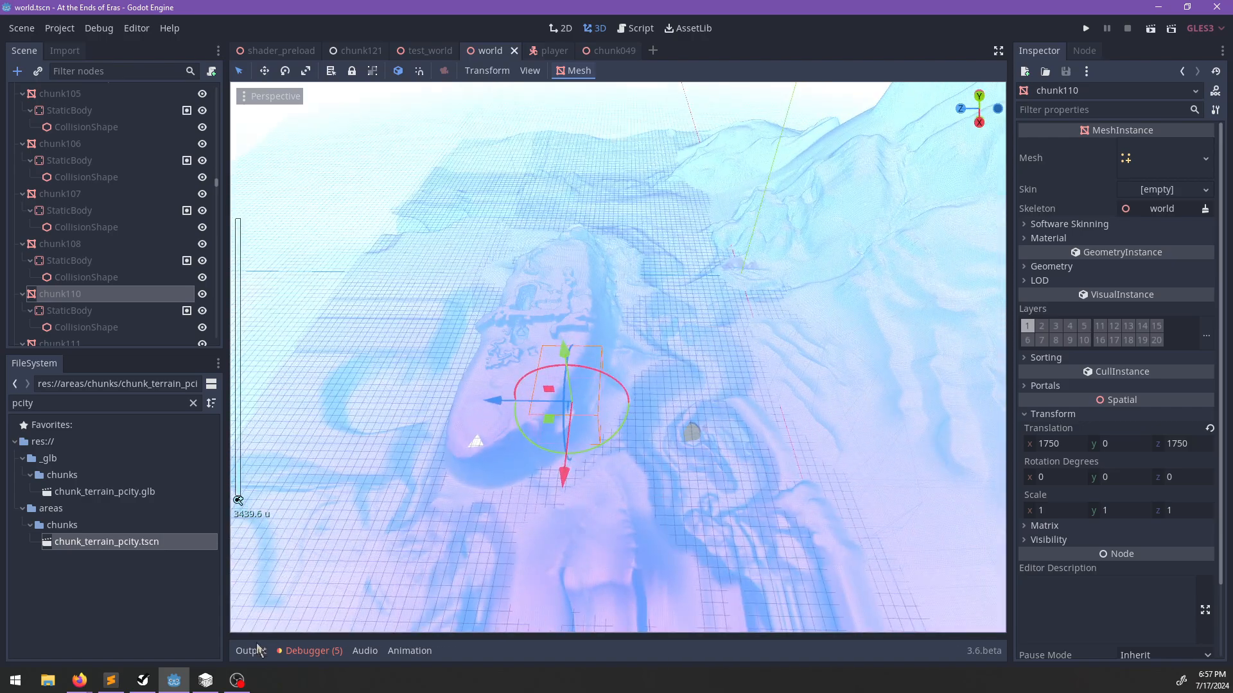
Switch back to NP-ToDo and review the task "War event doesn't have a person anymore" with its subtasks "Teen human" and "Teen lil guy".
click(110, 679)
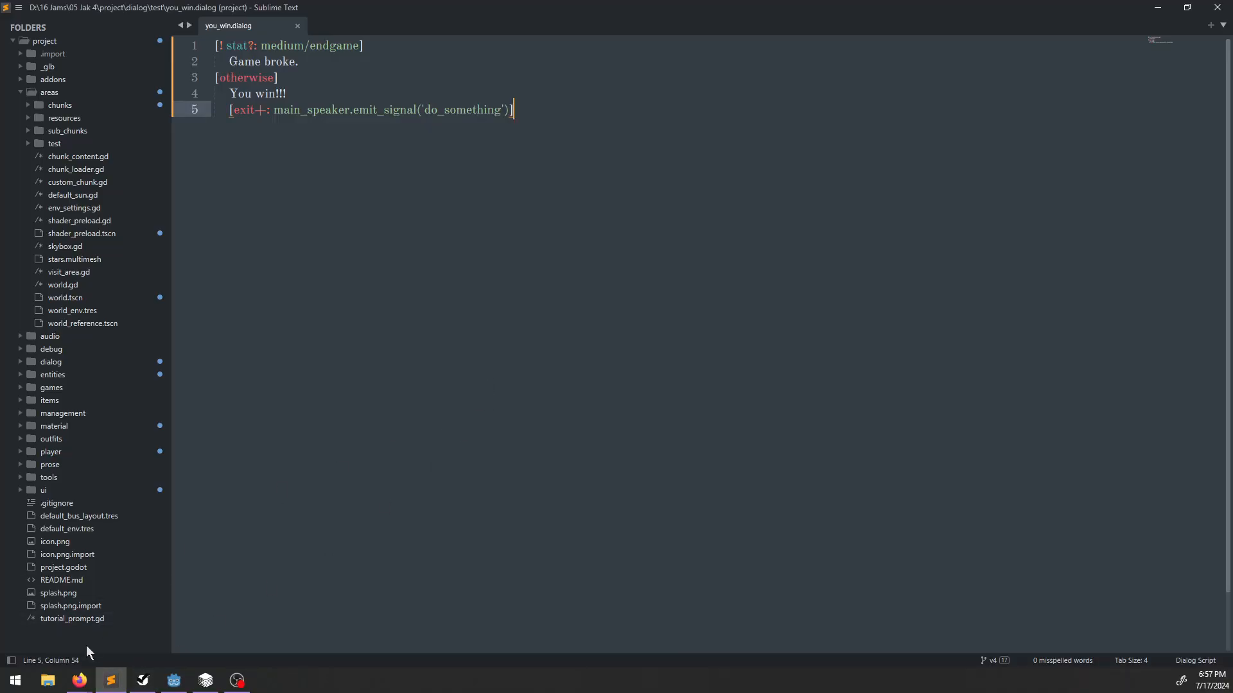
click(142, 679)
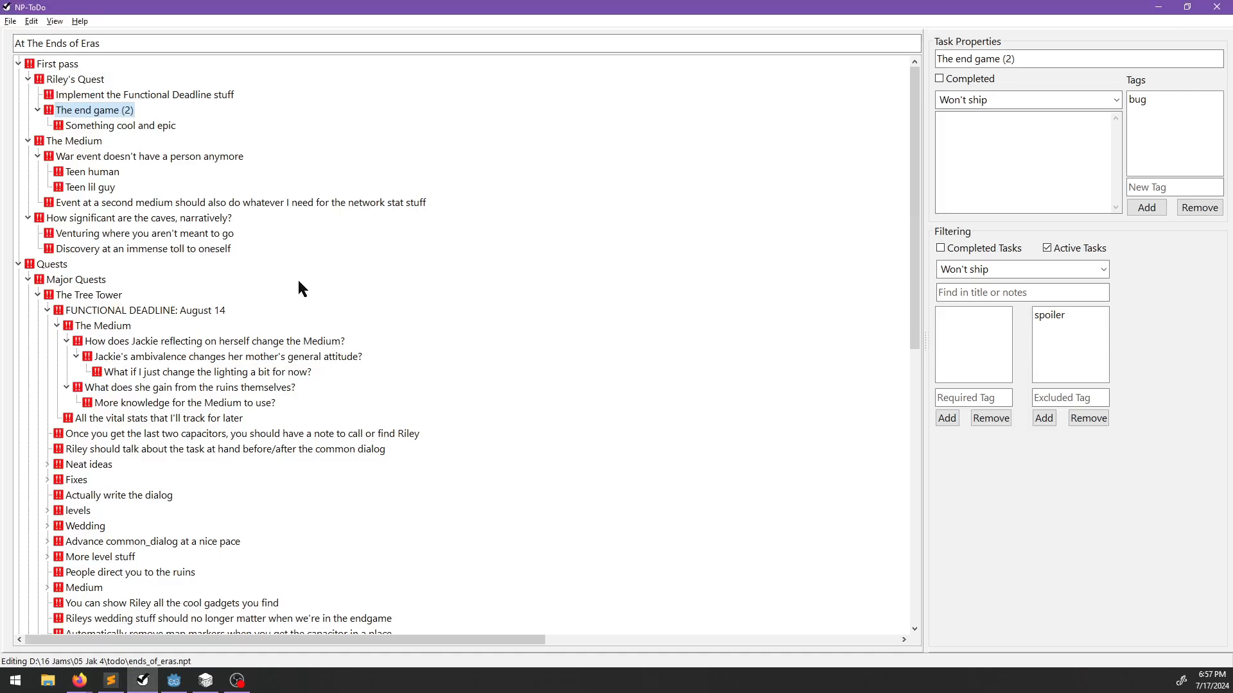
click(68, 157)
click(76, 174)
click(78, 188)
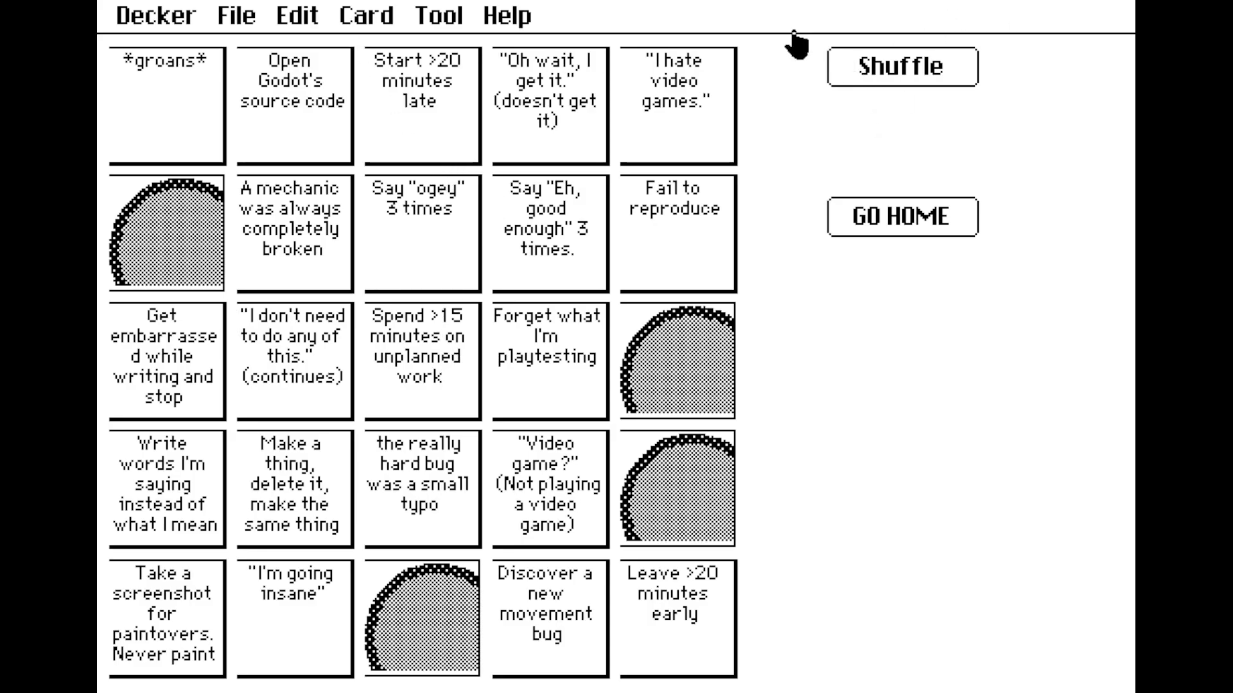
In Decker, go to the card after the bingo board and open the properties of its bingo_list grid for editing.
click(384, 19)
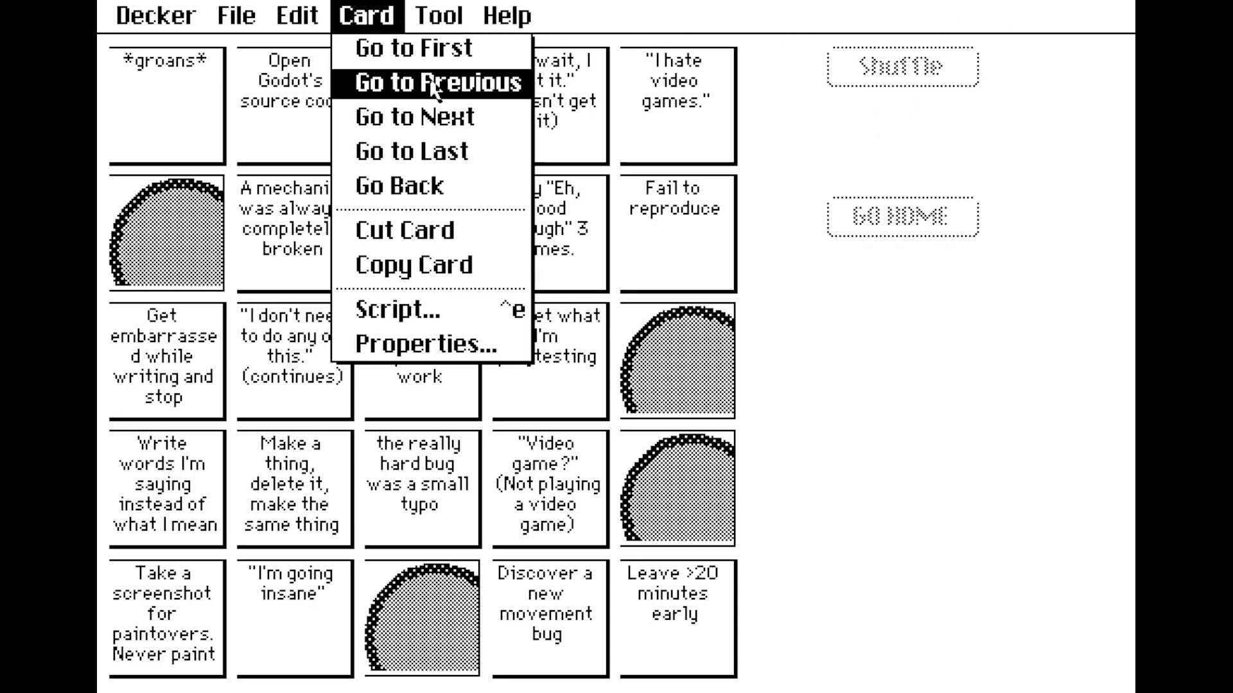
click(437, 116)
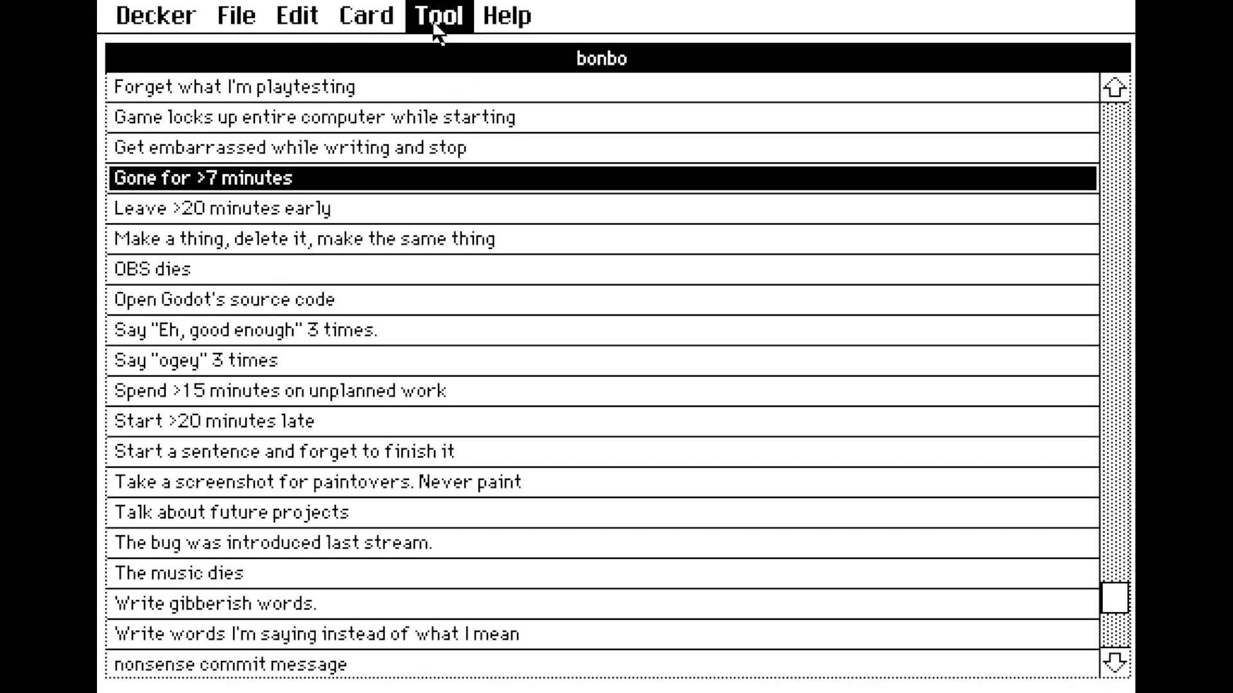
click(438, 15)
click(443, 77)
double_click(436, 61)
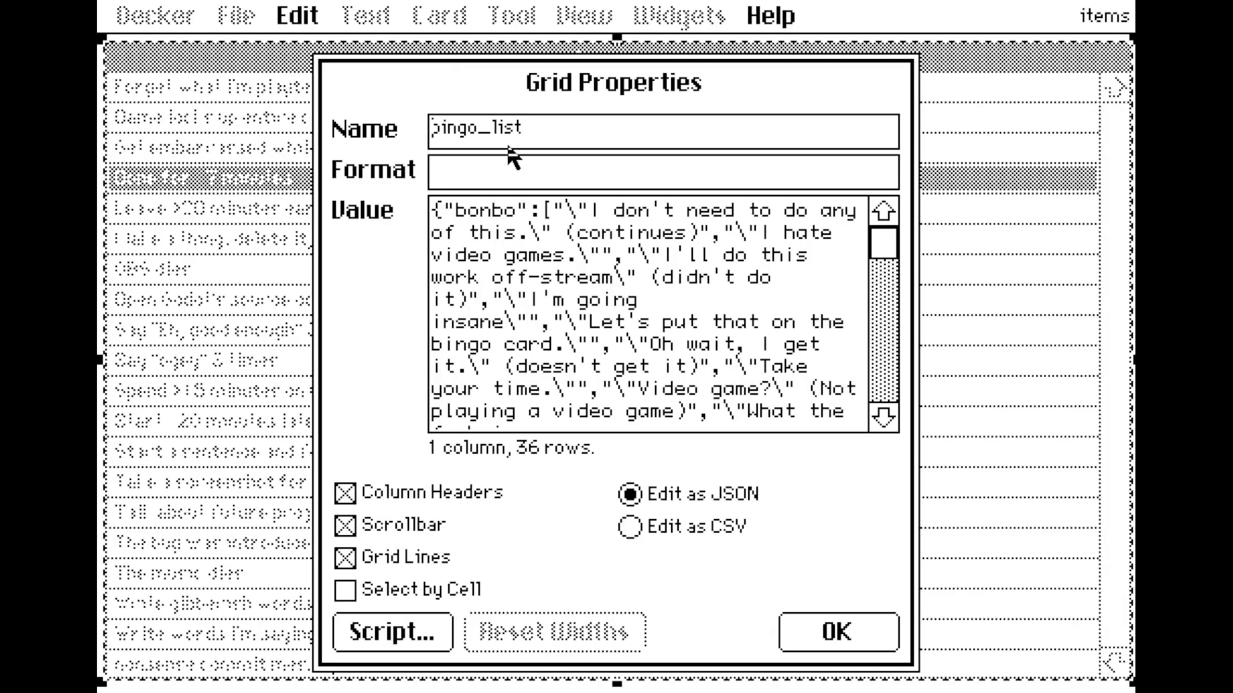
Append the quoted entry "Where's my tablet?" to the end of the bingo_list grid's JSON value and accept the properties.
scroll(706, 418, down, 10)
scroll(761, 390, down, 5)
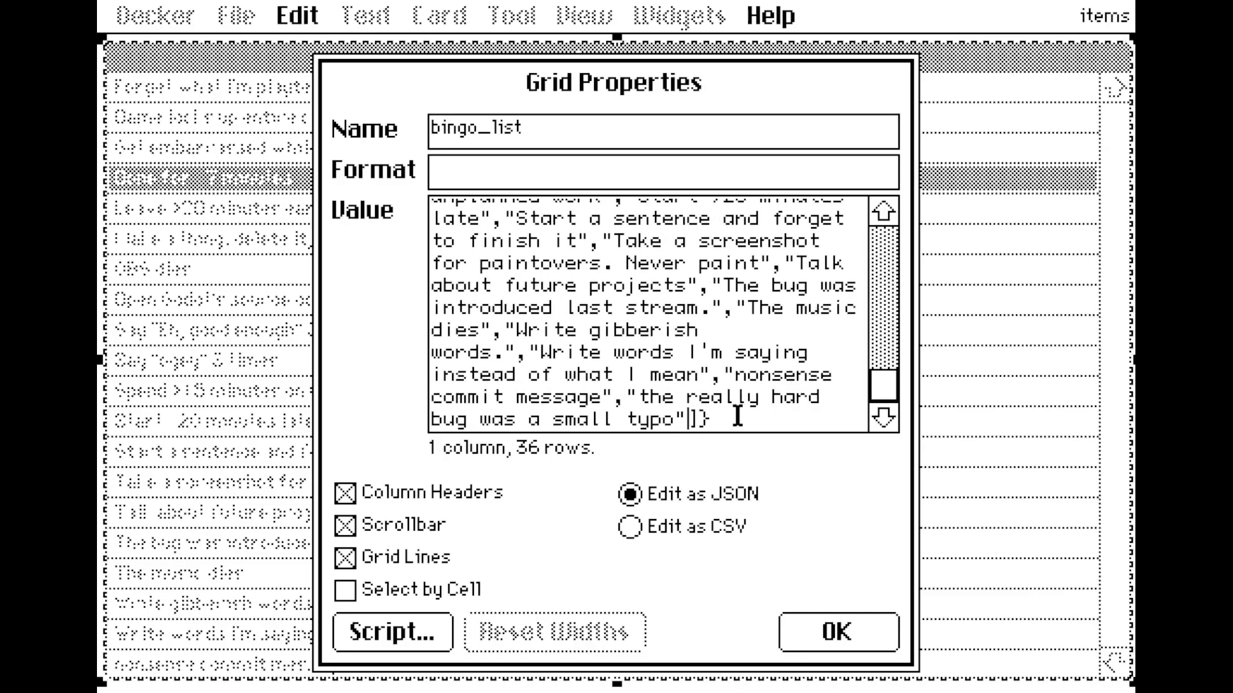
text(, ""\"\"Where's my ta)
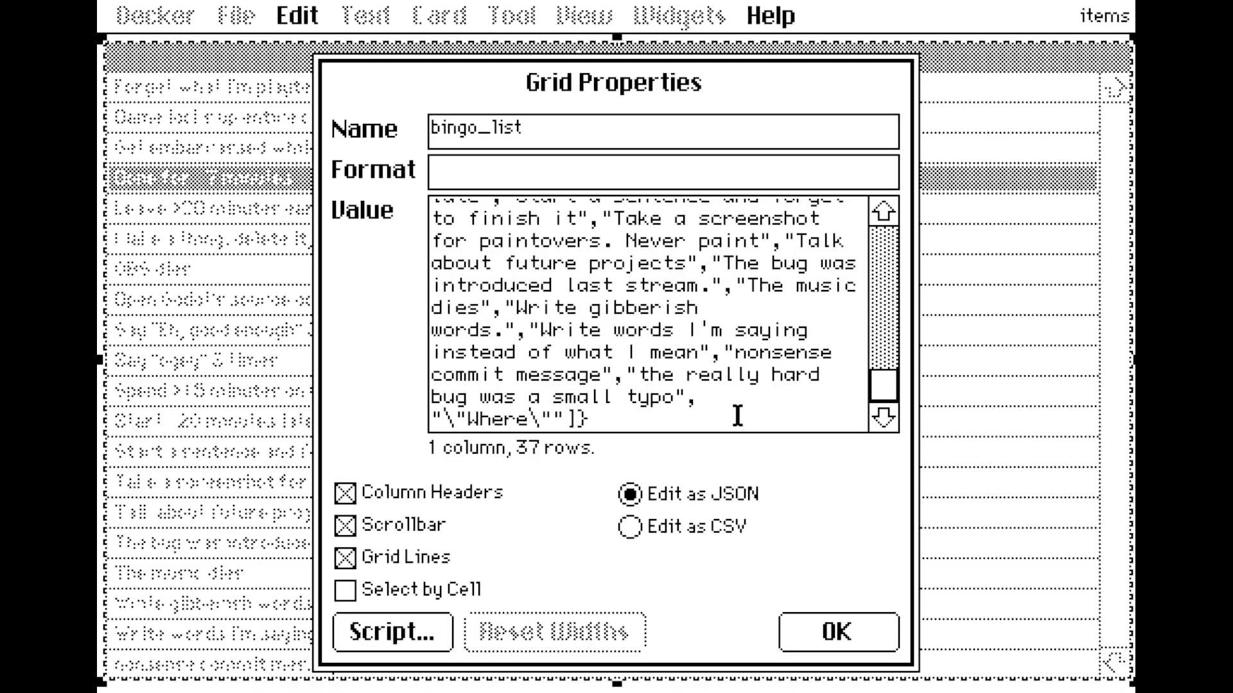
text(blet?)
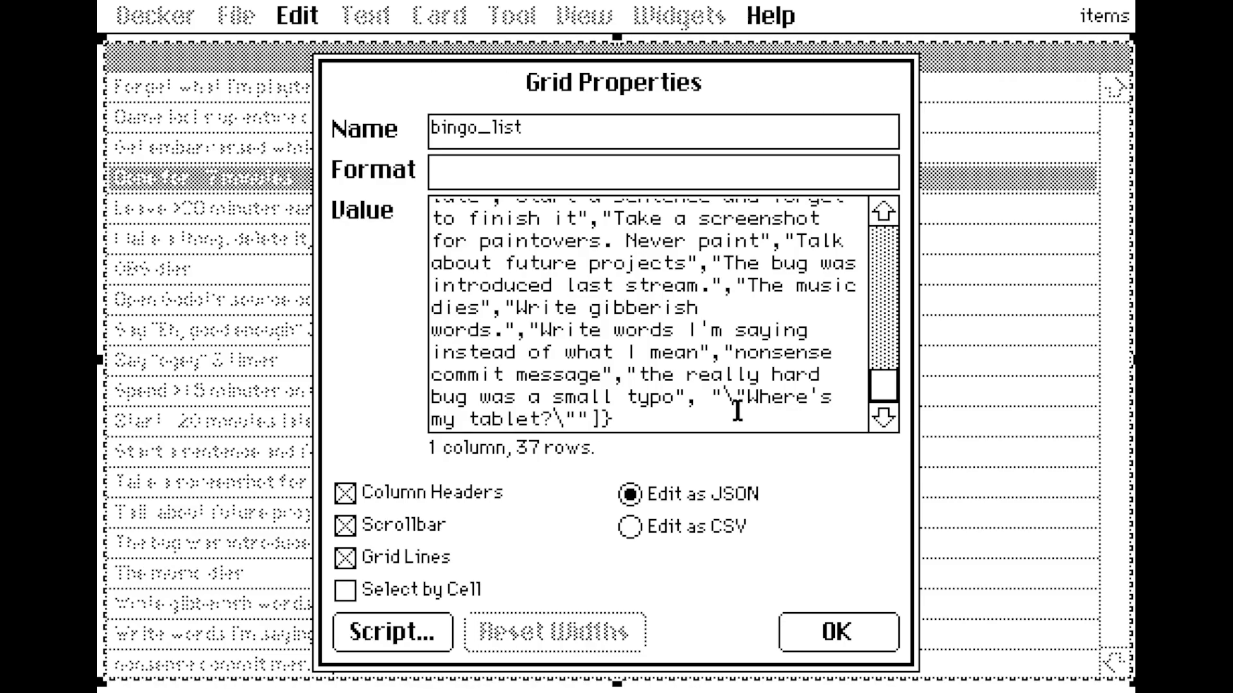
click(838, 632)
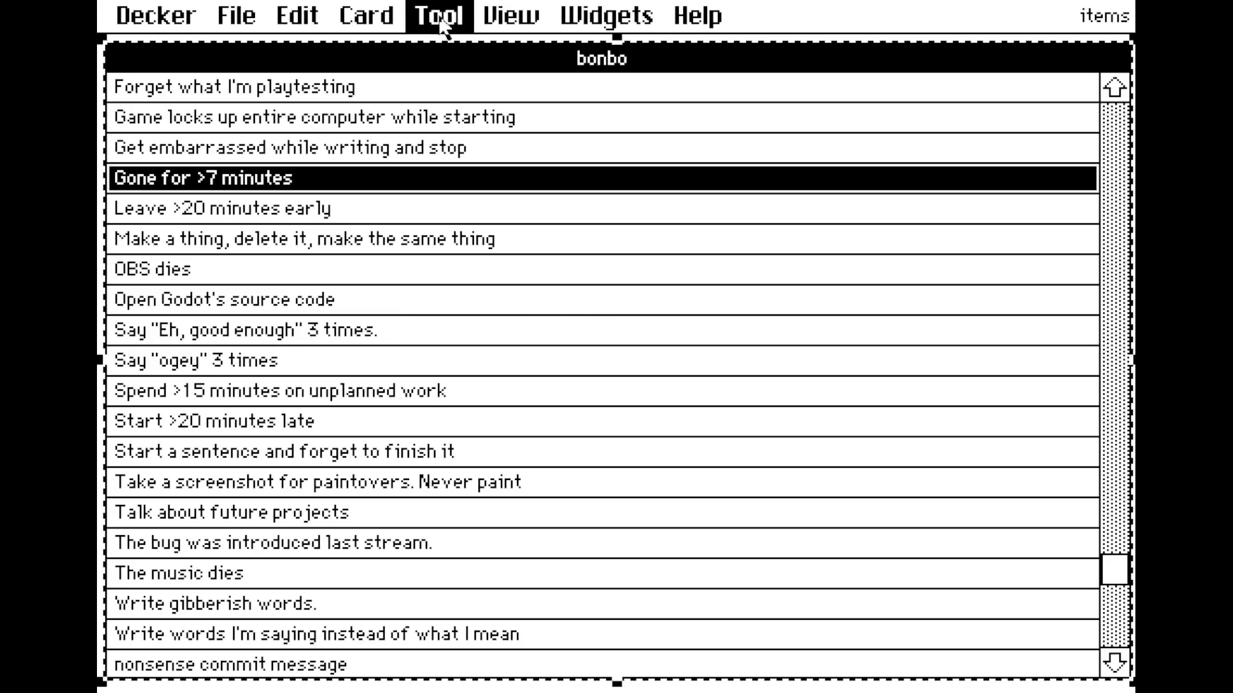
Go back to the bingo board card in interact mode and switch to NP-ToDo.
click(366, 15)
click(433, 83)
click(511, 15)
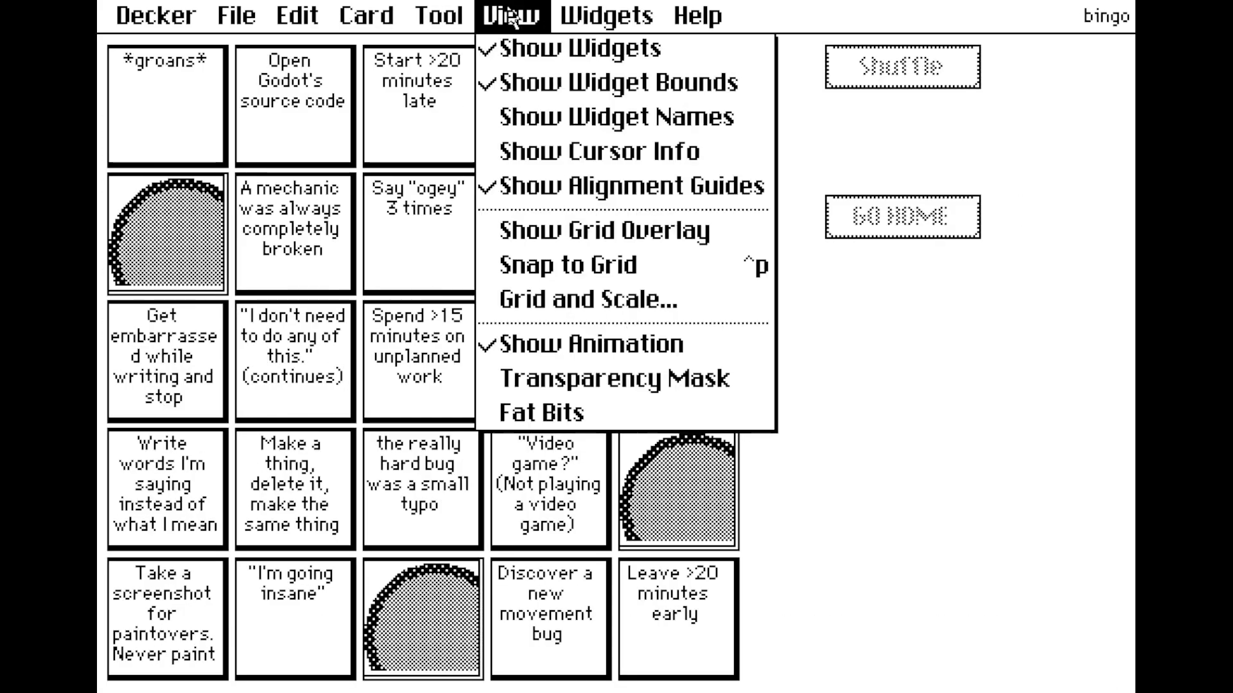
click(475, 47)
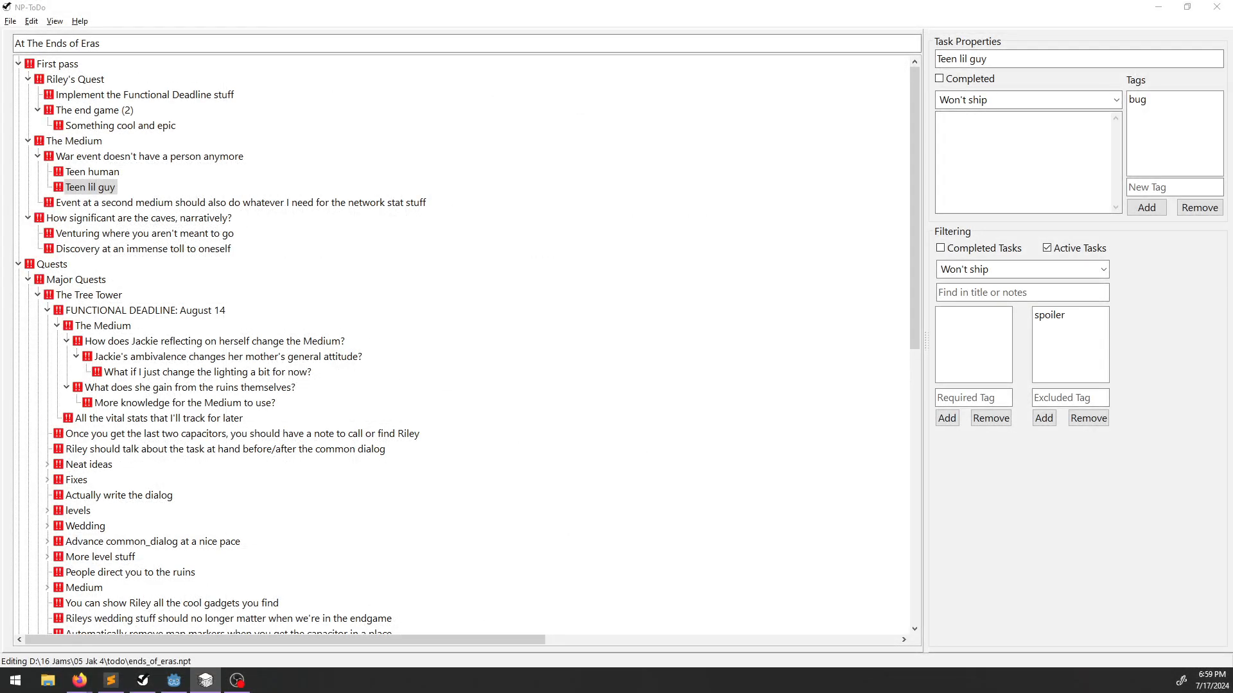
key(alt+Tab)
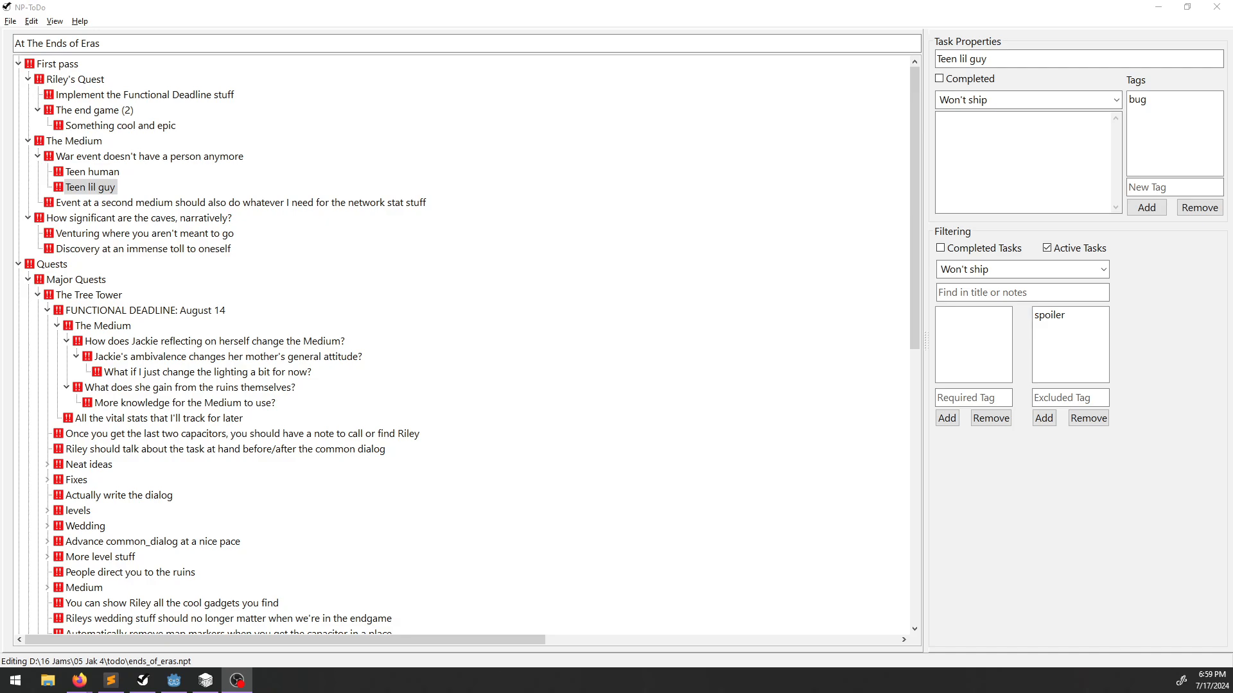
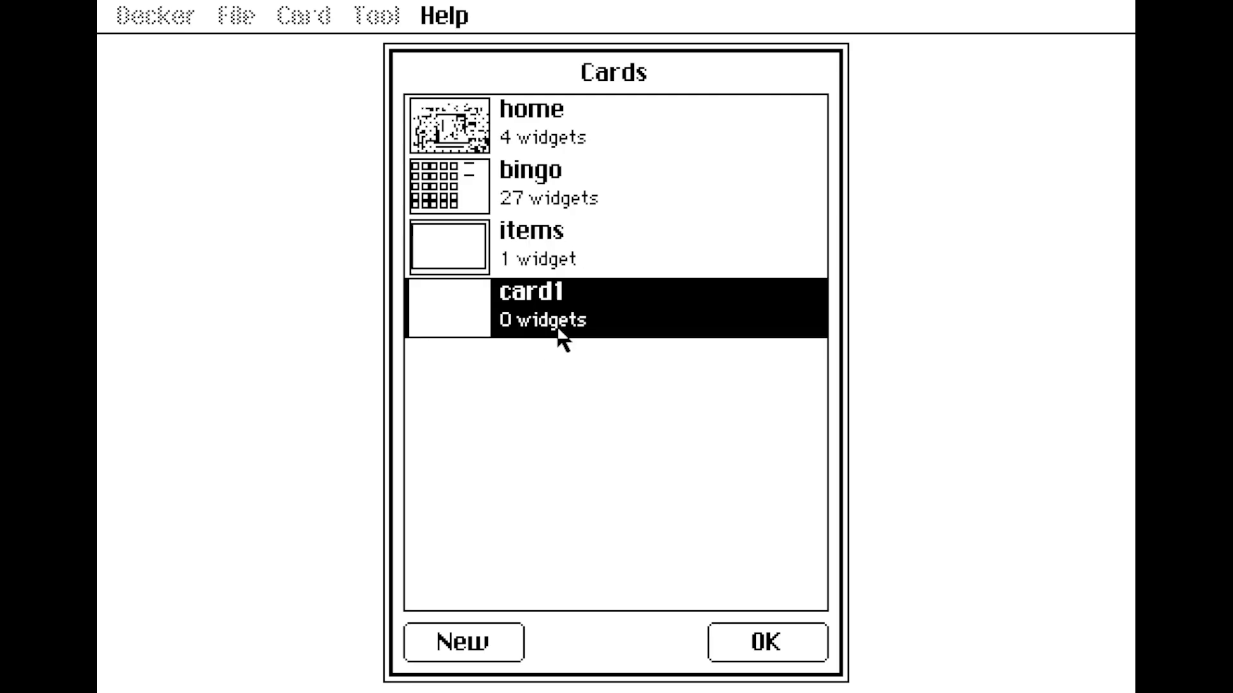
In Decker, open the blank card1 and draw a five-pointed star with overlapping freehand Pencil strokes, undoing the stray first attempts.
click(768, 642)
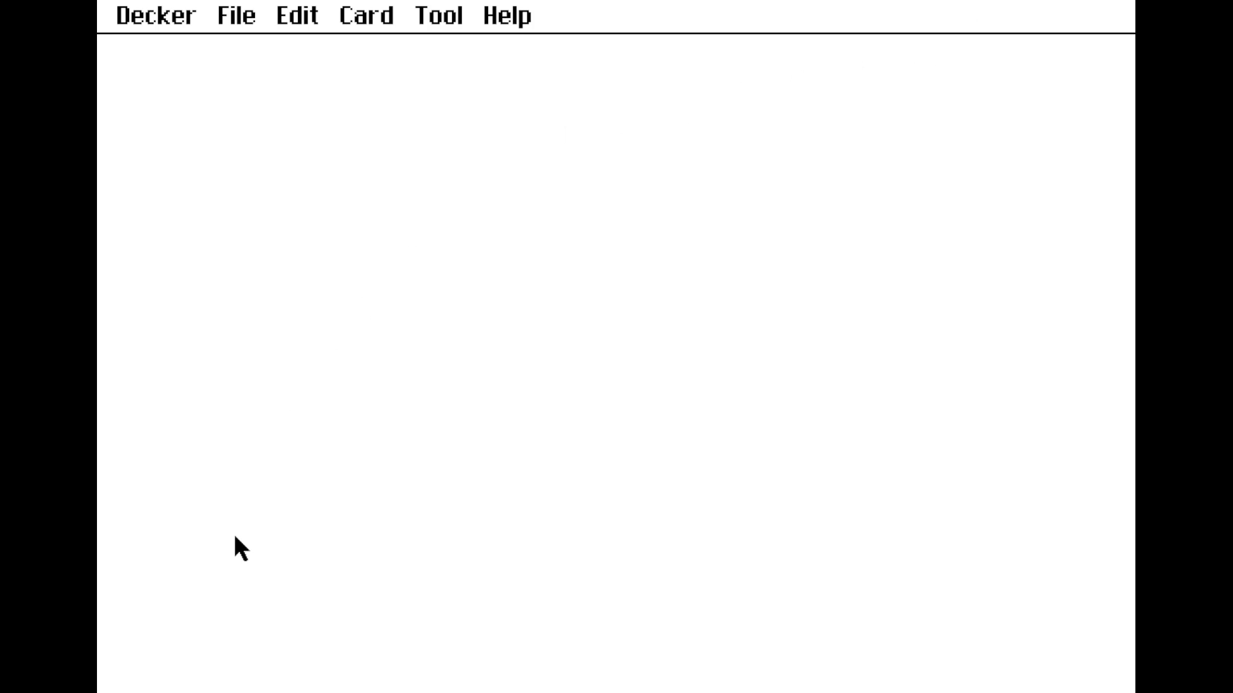
click(439, 16)
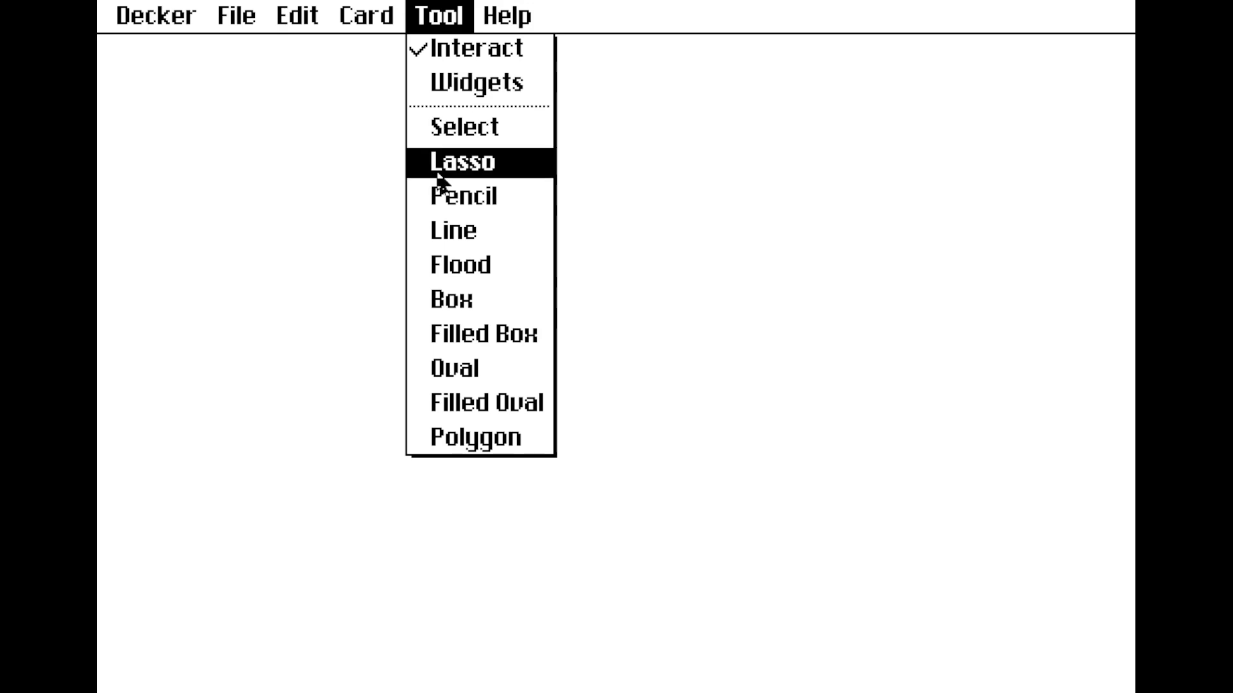
click(473, 196)
drag(535, 170, 482, 284)
key(ctrl+z)
mouse_move(503, 154)
mouse_down()
mouse_move(470, 231)
mouse_move(507, 168)
mouse_move(573, 349)
mouse_up()
key(ctrl+z)
drag(524, 131, 417, 355)
mouse_move(527, 126)
mouse_down()
mouse_move(613, 283)
mouse_move(628, 363)
mouse_up()
mouse_move(420, 351)
mouse_down()
mouse_move(495, 337)
mouse_move(646, 214)
mouse_up()
mouse_move(398, 201)
mouse_down()
mouse_move(498, 192)
mouse_move(645, 214)
mouse_up()
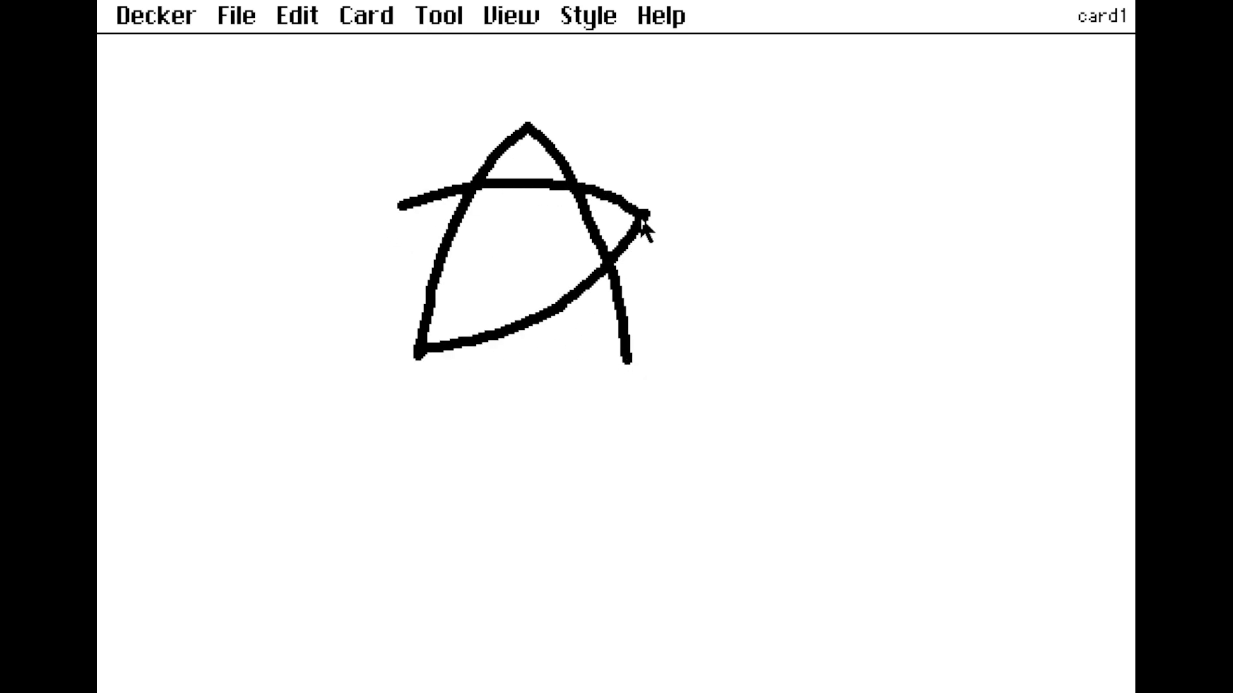
mouse_move(400, 204)
mouse_down()
mouse_move(522, 335)
mouse_move(629, 365)
mouse_up()
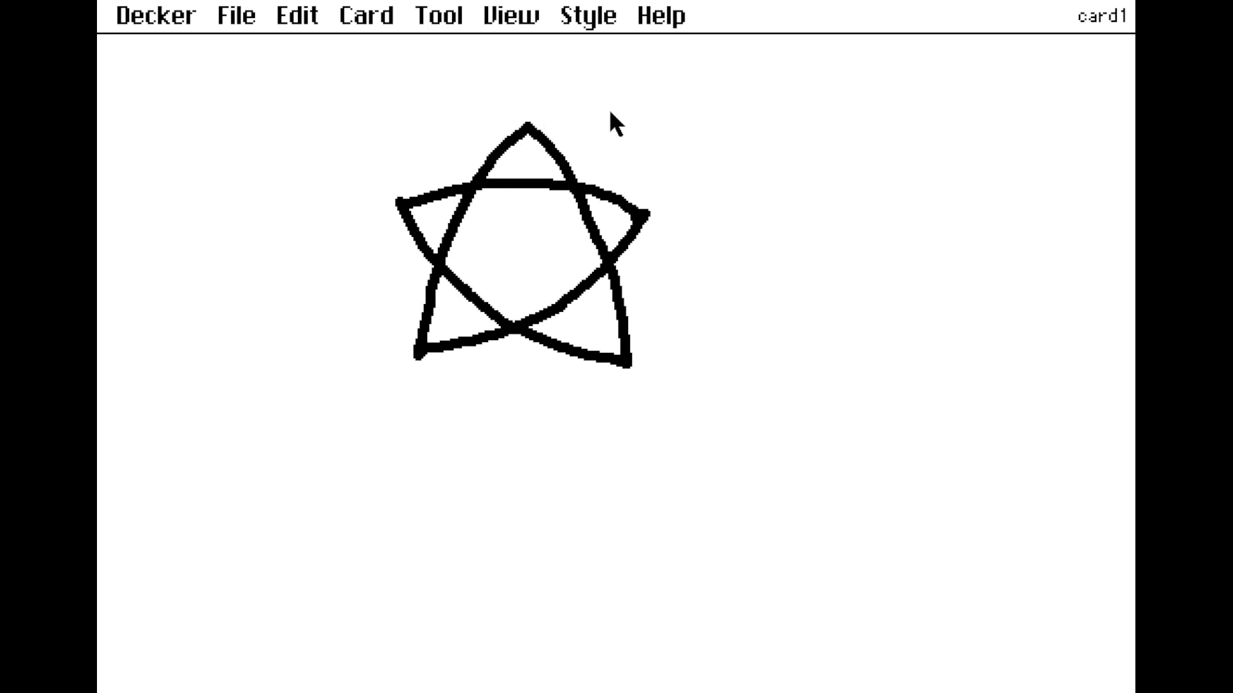
Show the toolbars and erase the star's inner crossing lines with a white Pencil, leaving only the outline.
click(156, 16)
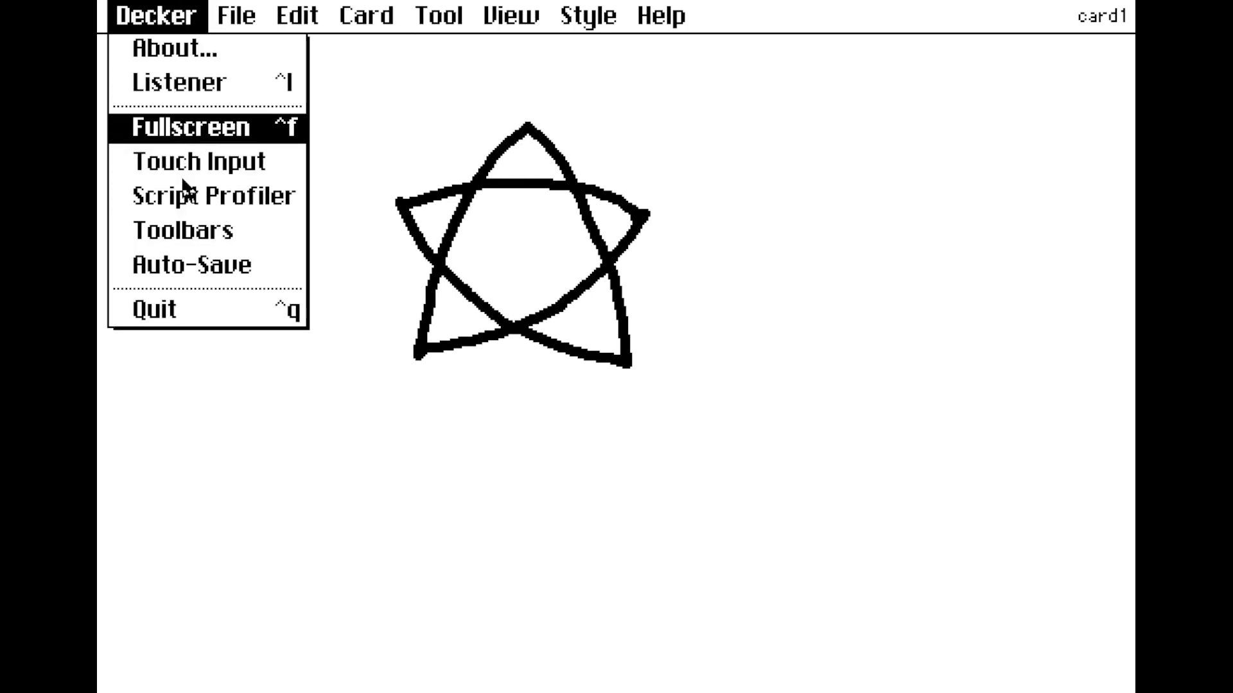
click(183, 230)
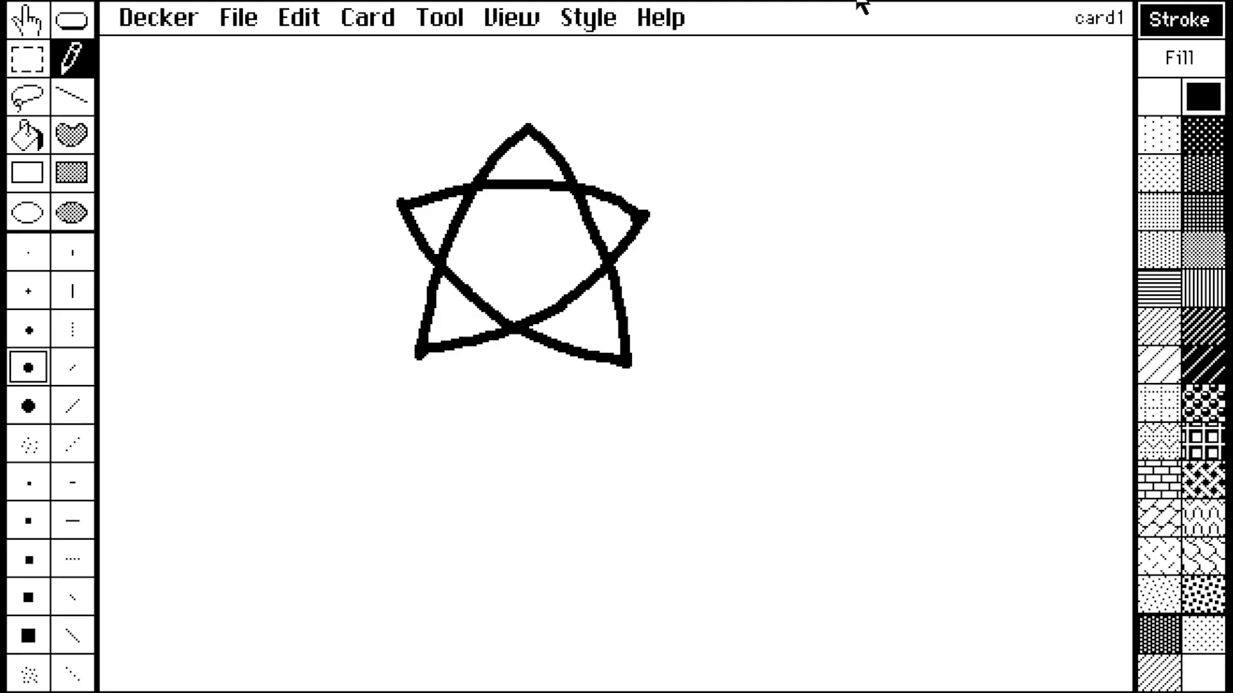
click(1156, 96)
mouse_move(480, 186)
mouse_down()
mouse_move(499, 185)
mouse_move(443, 243)
mouse_move(446, 256)
mouse_move(469, 216)
mouse_move(518, 187)
mouse_move(562, 187)
mouse_move(526, 189)
mouse_move(584, 206)
mouse_move(603, 274)
mouse_move(594, 293)
mouse_move(519, 327)
mouse_move(581, 302)
mouse_up()
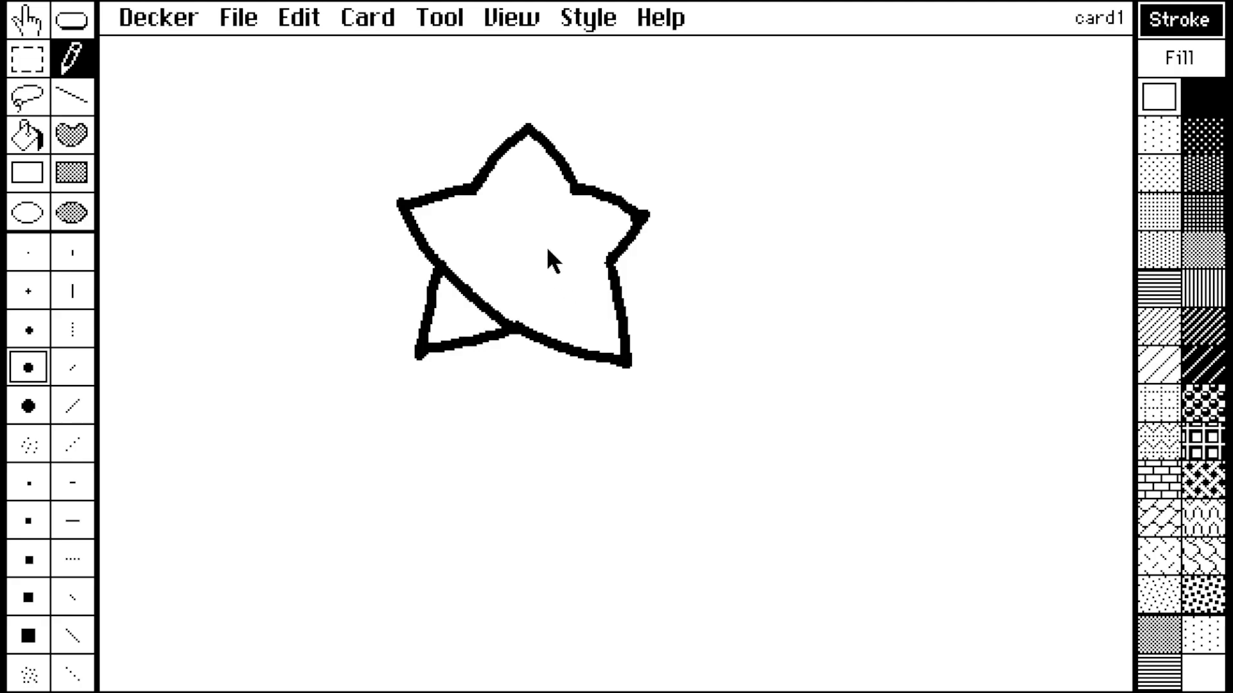
mouse_move(465, 307)
mouse_down()
mouse_move(498, 330)
mouse_move(520, 322)
mouse_up()
drag(470, 276, 480, 303)
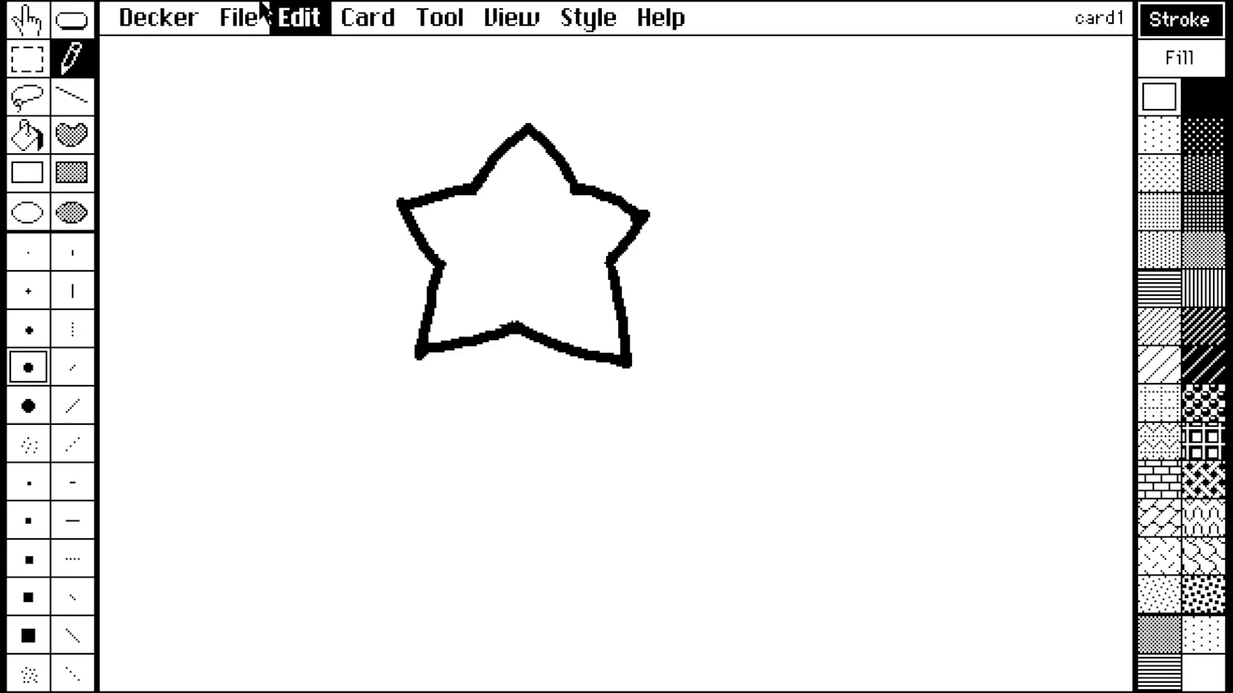
Add a new field widget to card1 and place it beside the star's upper tip, leaving its properties as they are.
click(71, 20)
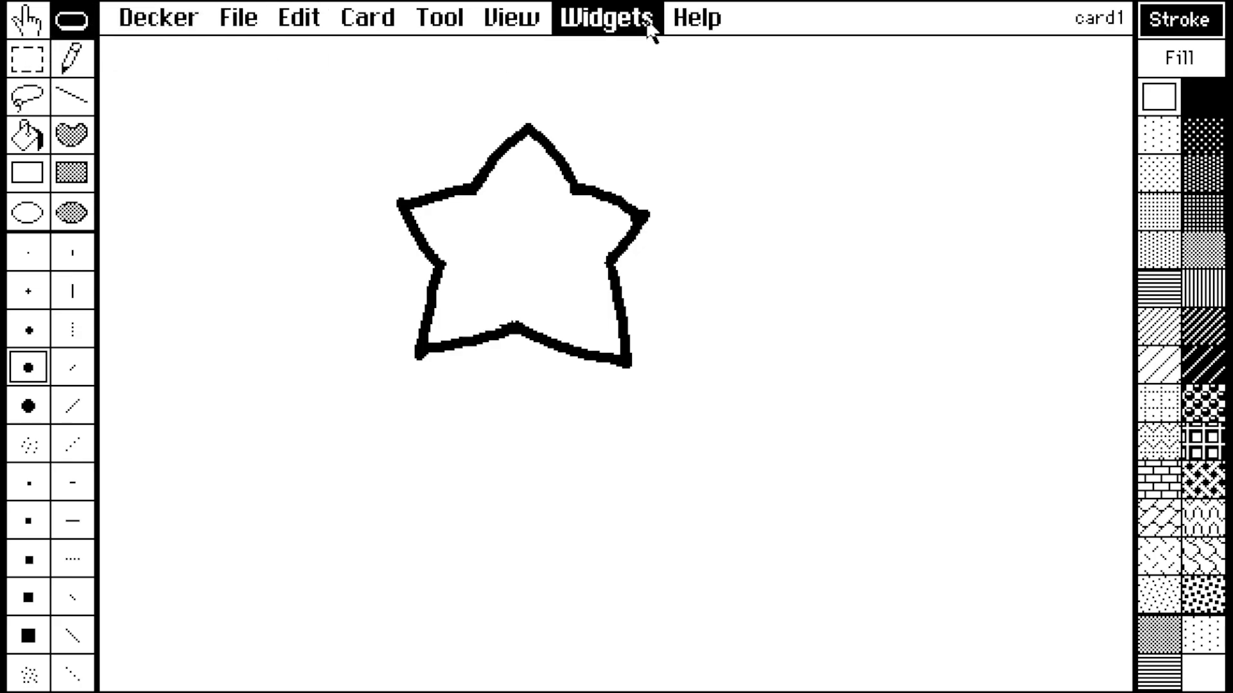
click(606, 19)
click(603, 83)
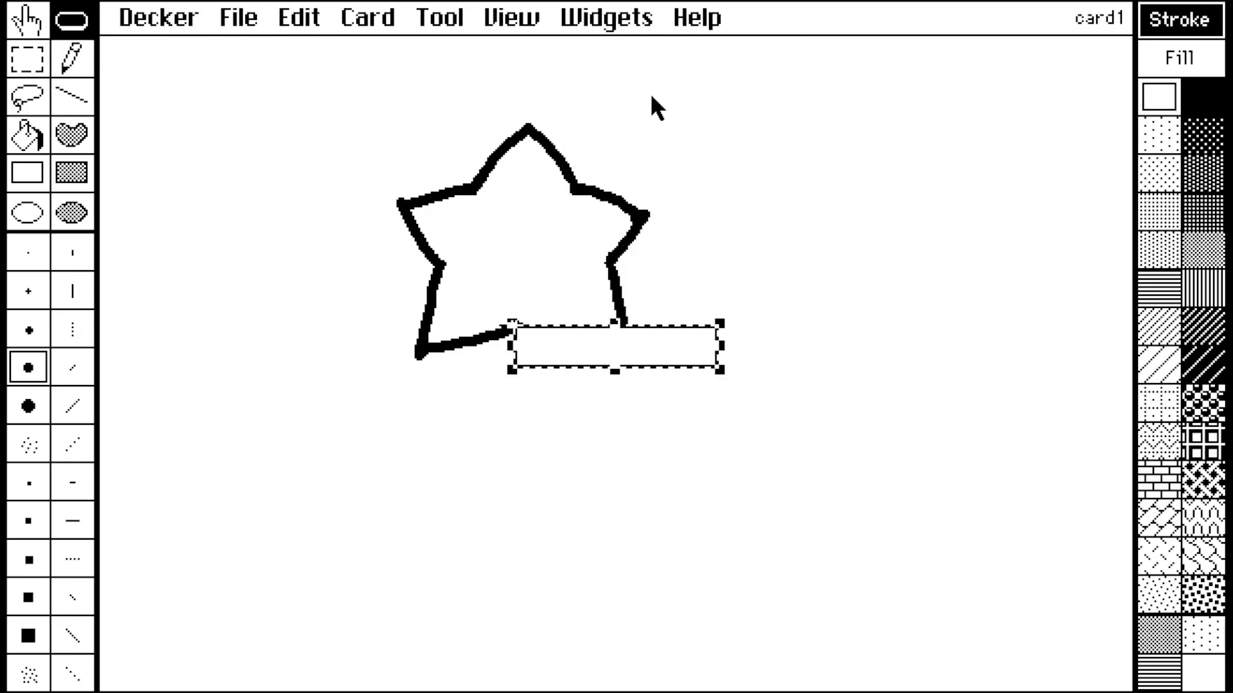
drag(656, 356, 762, 138)
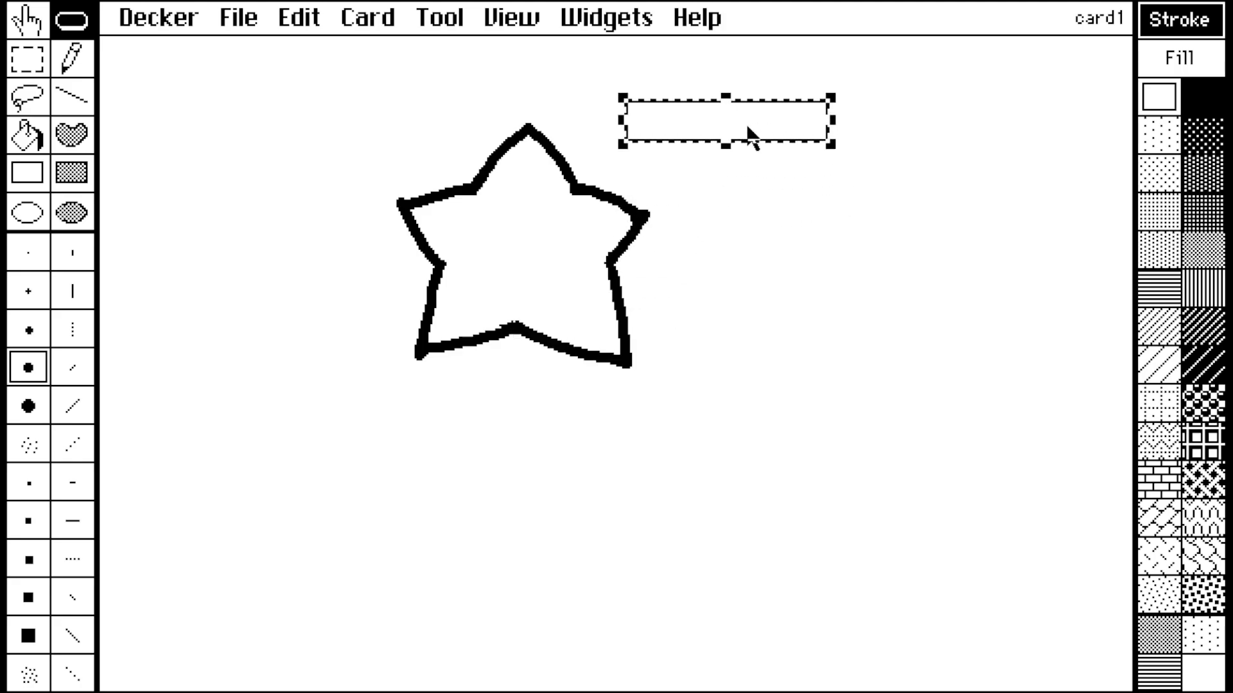
double_click(712, 129)
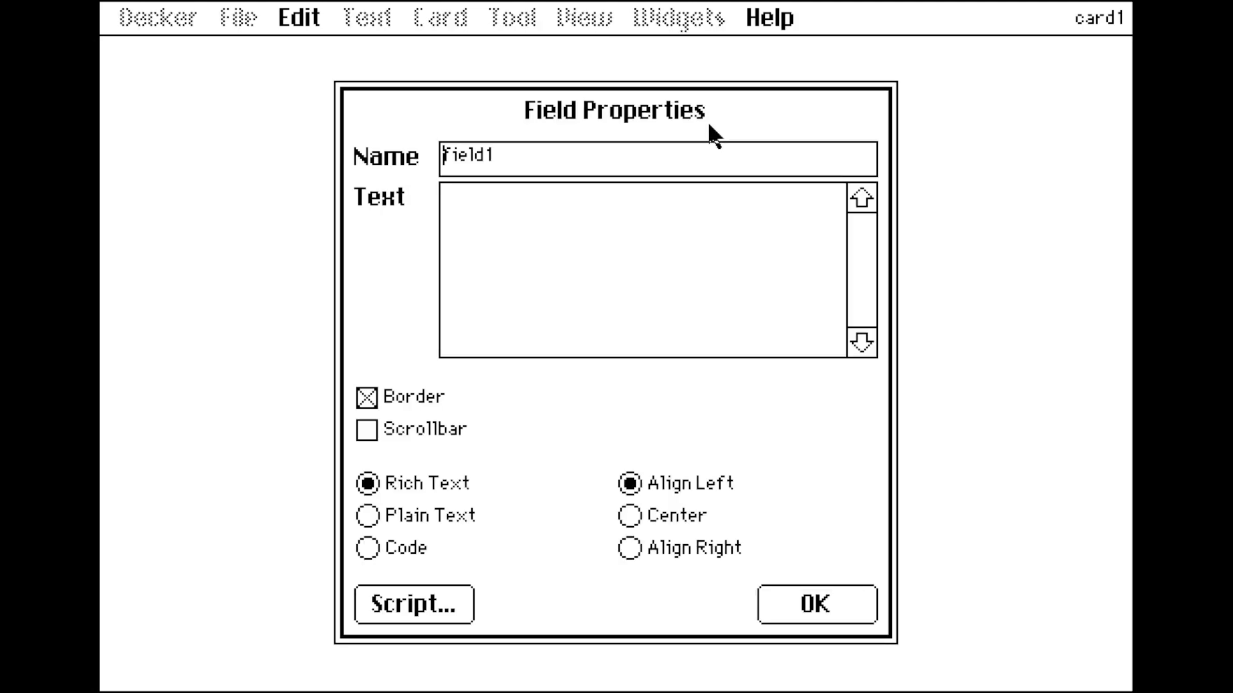
key(Escape)
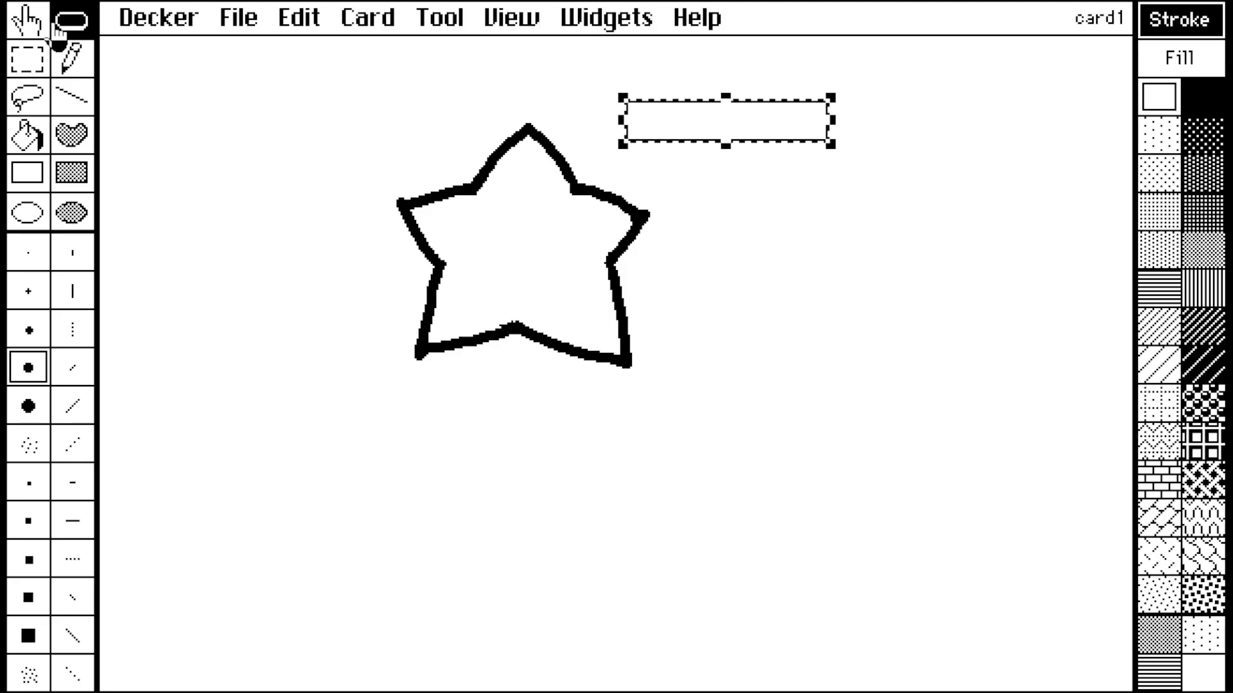
Return to interact mode and enter "Sbeve the Sbar" in the new field.
click(25, 19)
click(773, 134)
text(Sbev)
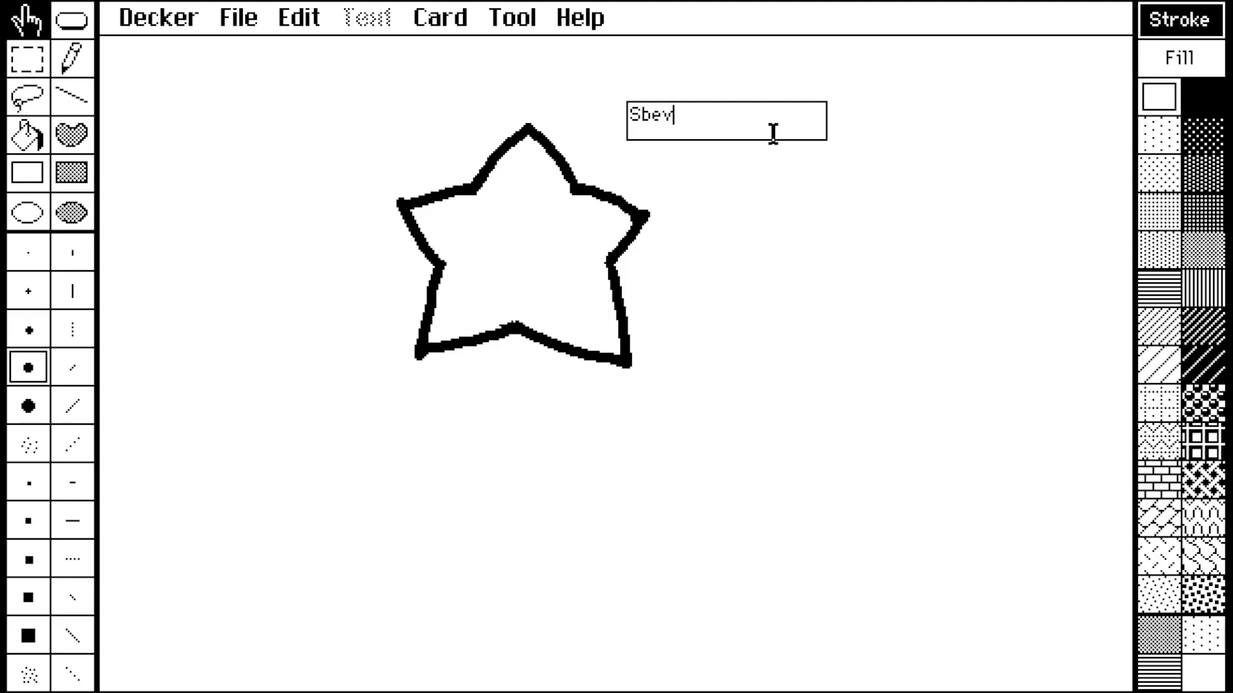
text(e the Sb)
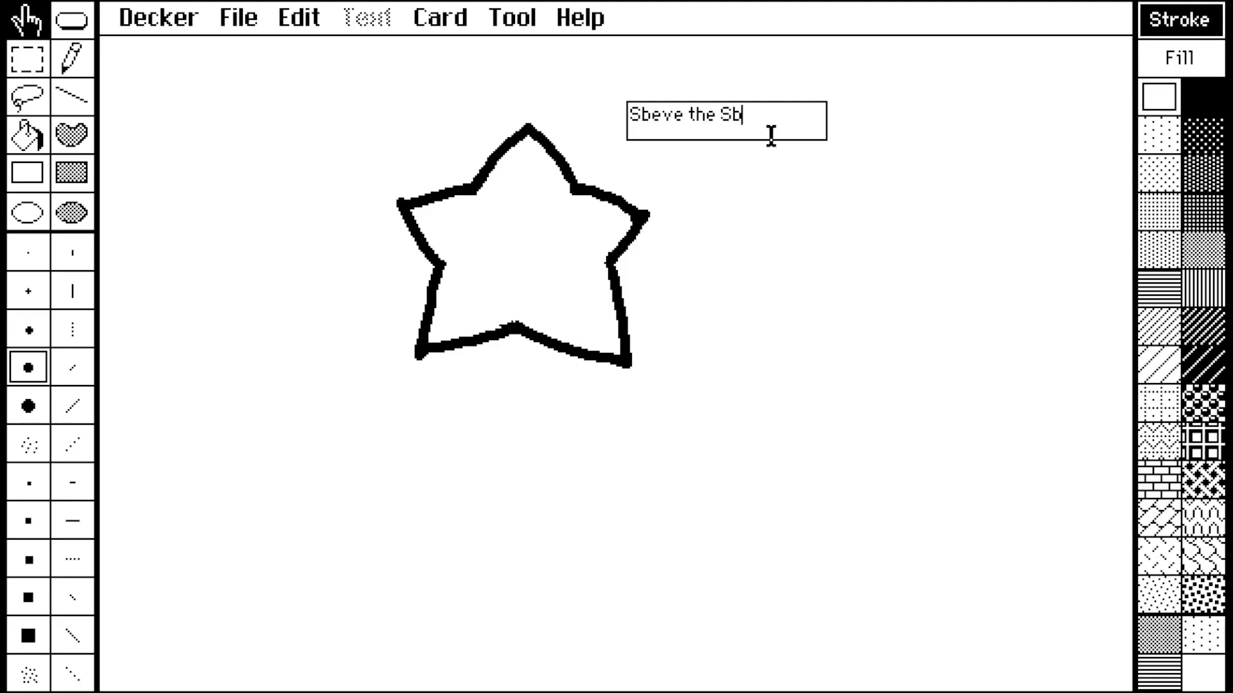
text(ar)
click(759, 241)
click(679, 118)
Turn off the field's border, move the field closer to the star's upper tip, and return to interact mode.
click(512, 17)
click(533, 84)
click(699, 127)
double_click(701, 128)
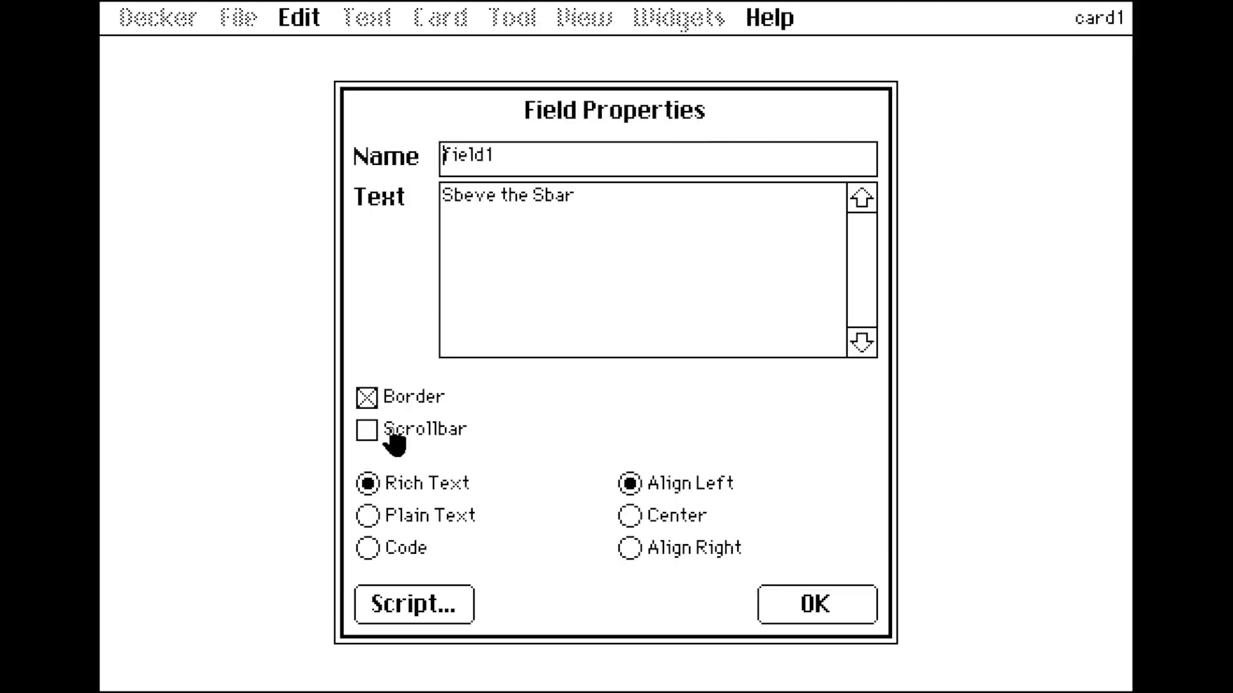
click(370, 400)
click(816, 604)
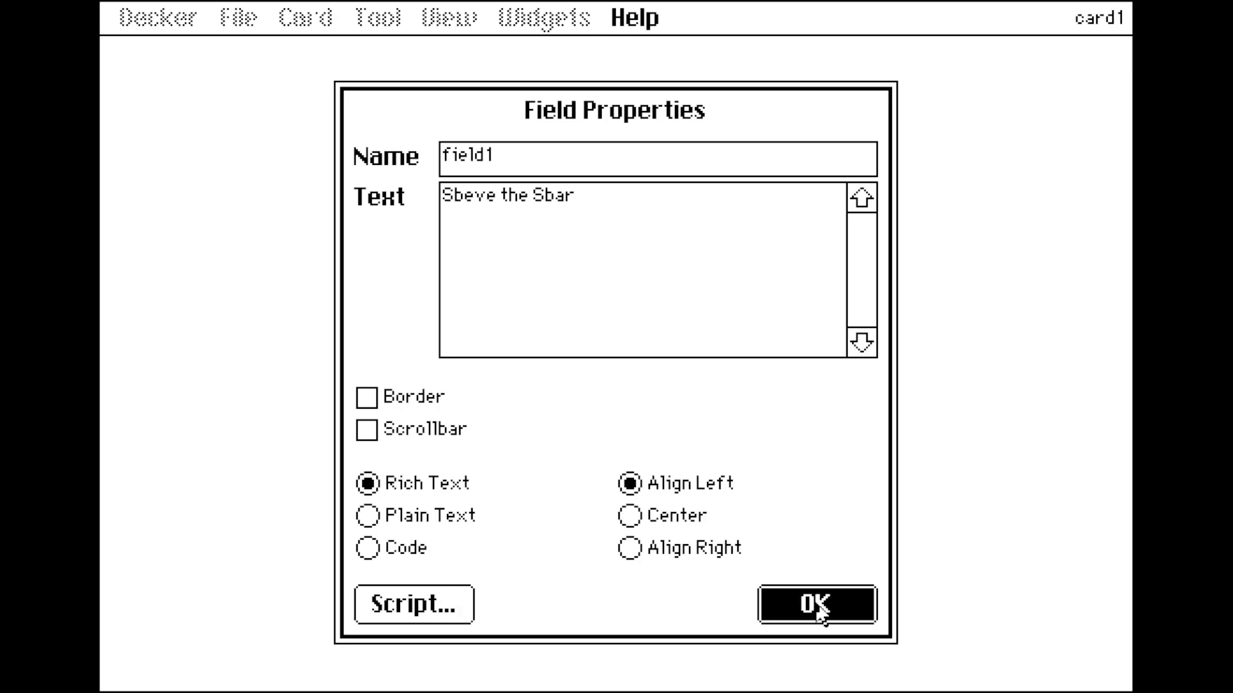
drag(744, 142, 681, 164)
click(692, 216)
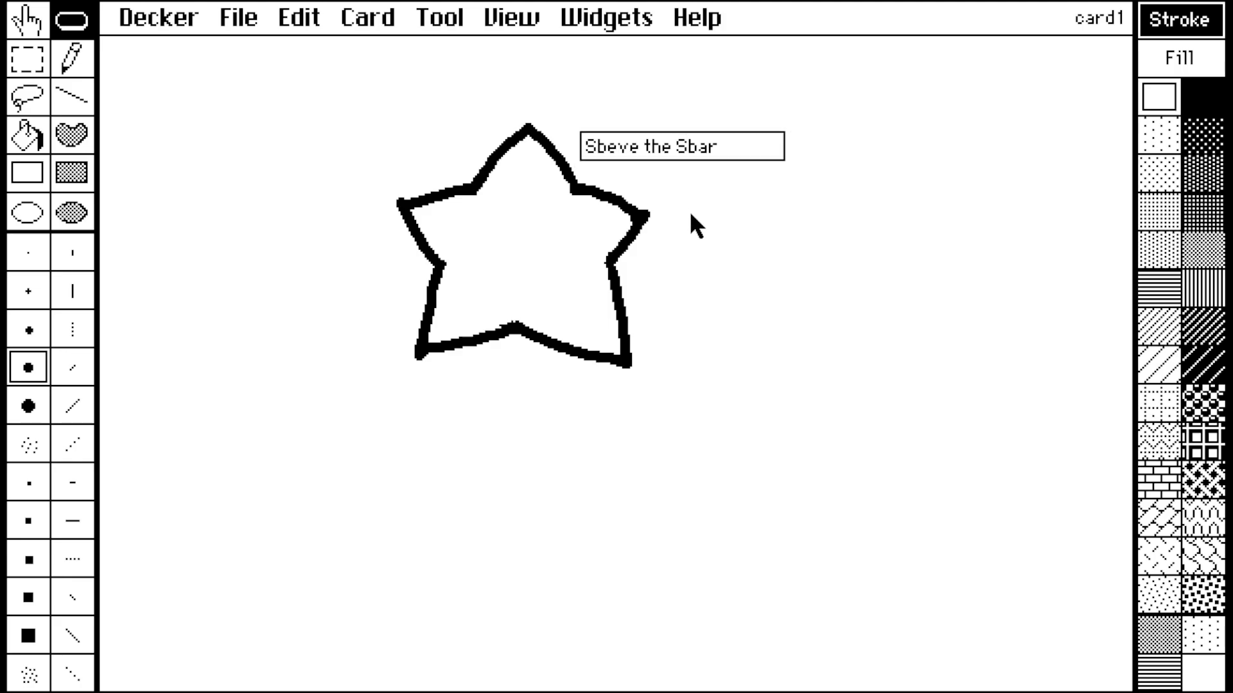
click(26, 23)
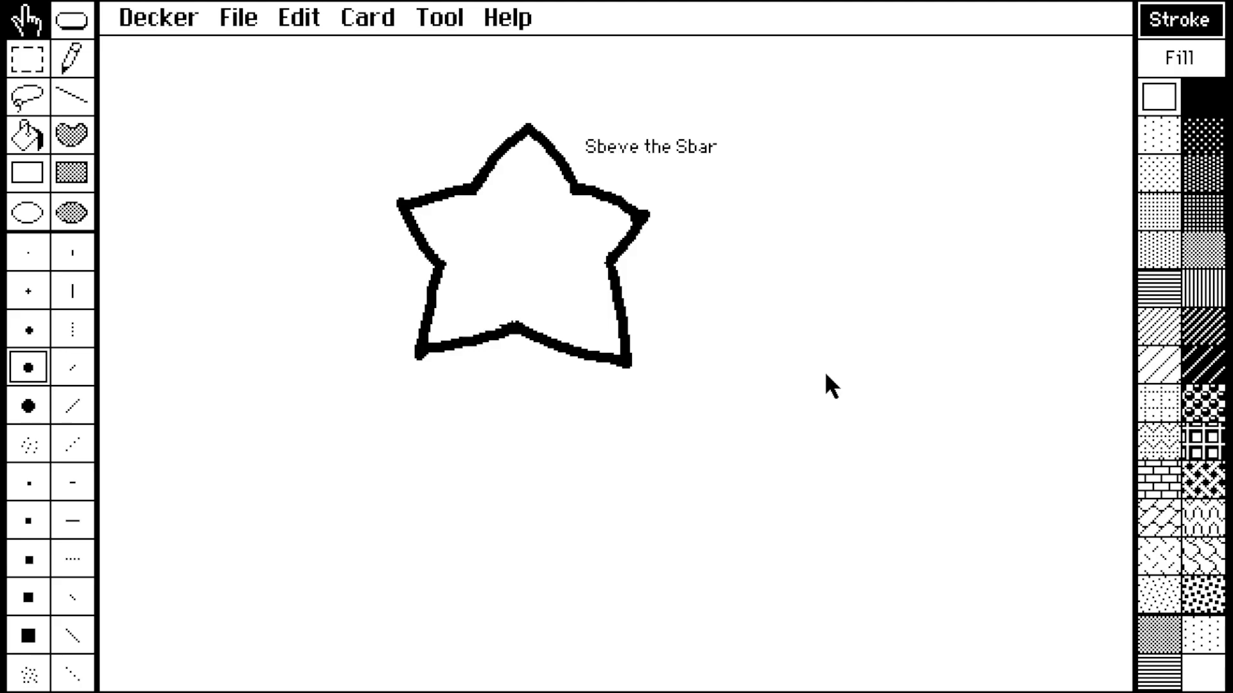
Move from the star card to the bingo board card and bring the Decker window back over NP-ToDo.
key(Right)
key(Right)
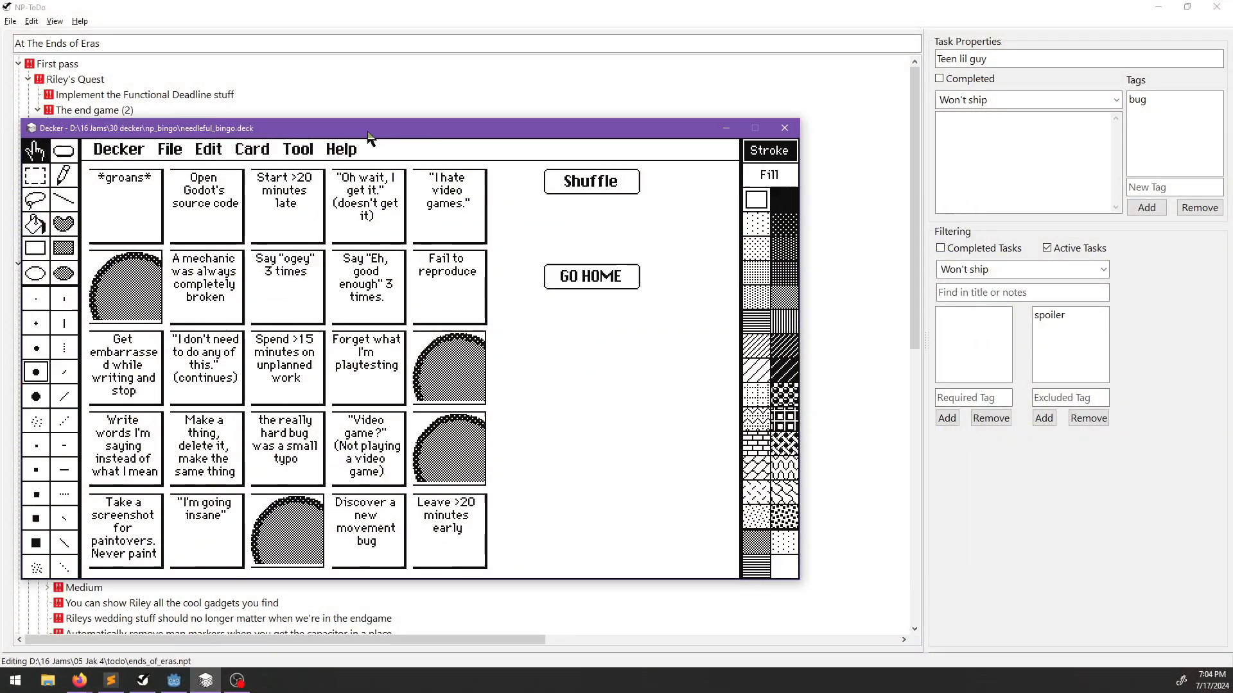
key(alt+F4)
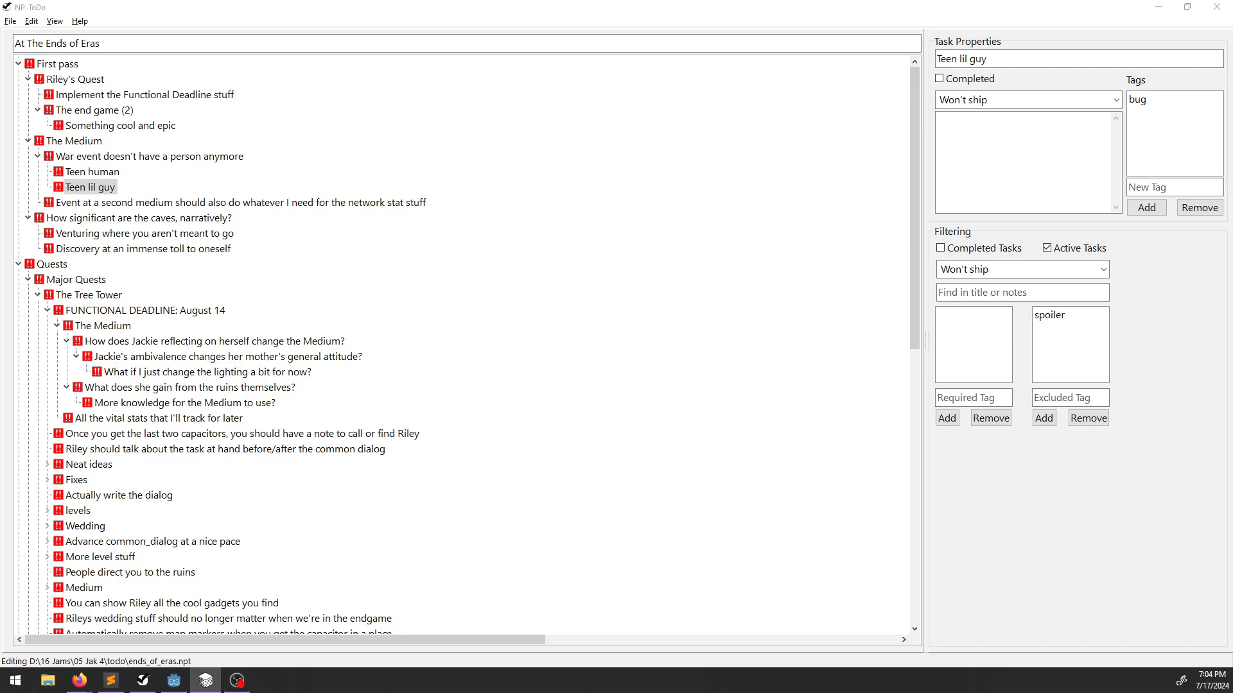
click(205, 680)
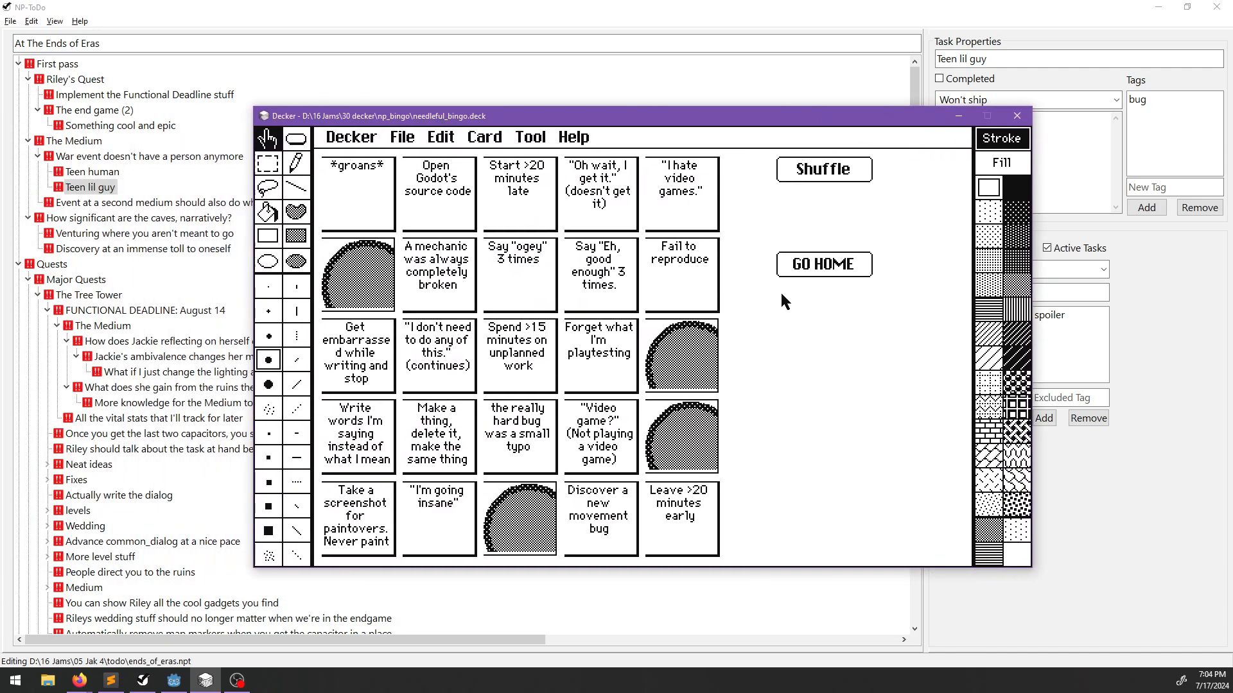
Add a new card after card1, name it "concept art", and open it.
key(ctrl+m)
click(588, 333)
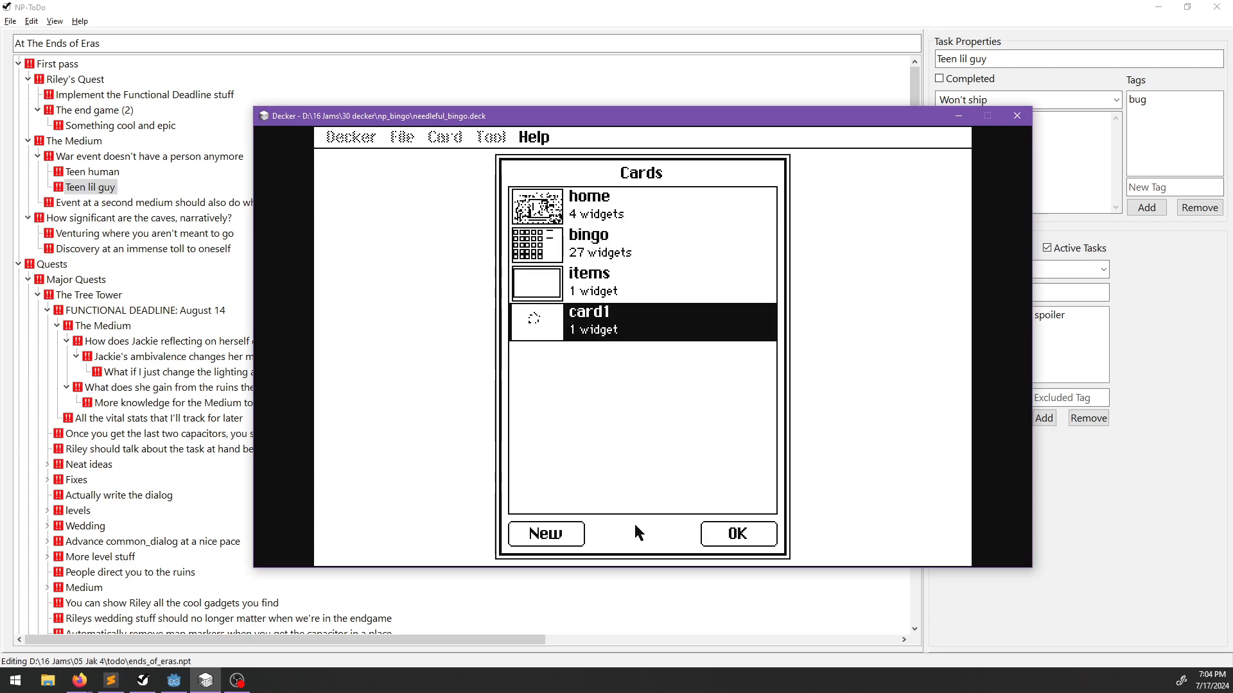
click(561, 538)
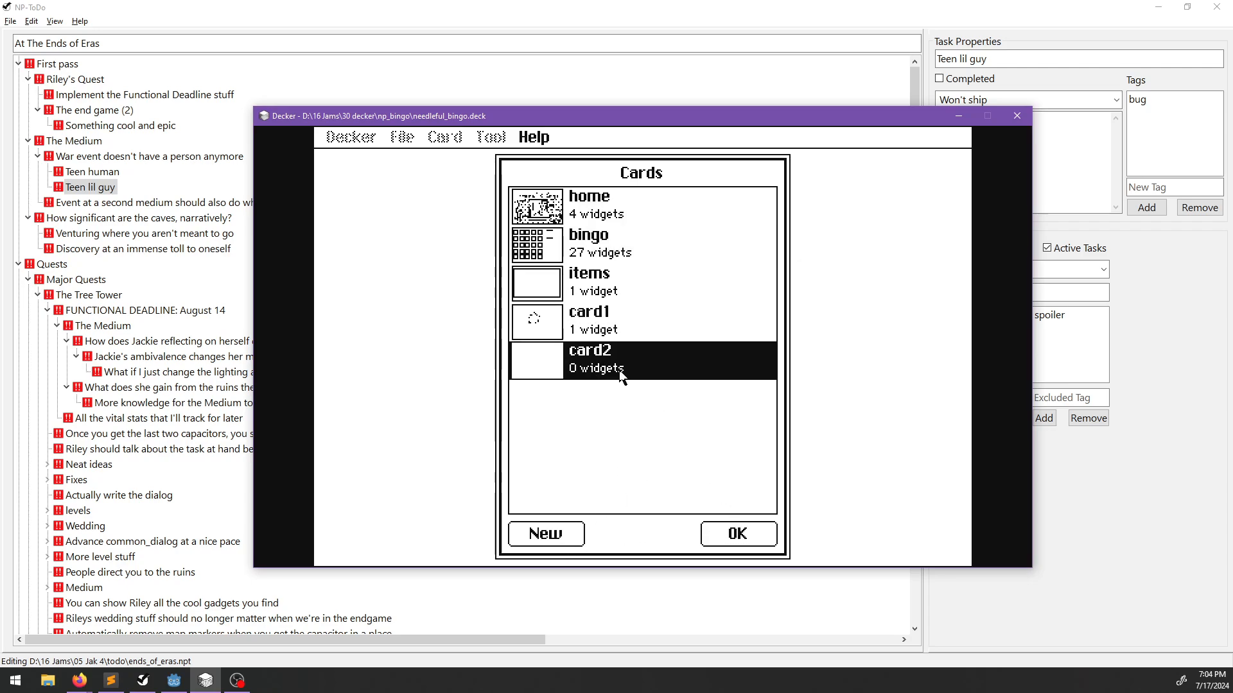
double_click(621, 358)
key(ctrl+a)
text(concept art)
key(Return)
key(BackSpace)
click(745, 411)
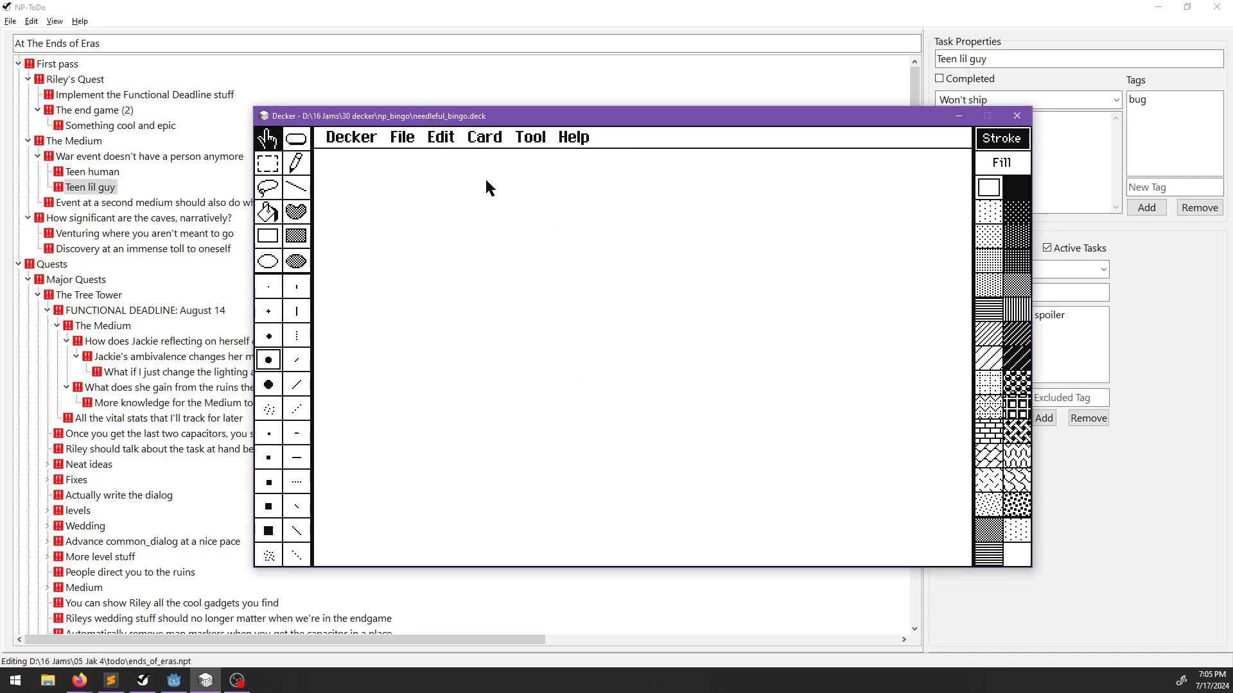
Select the Pencil with the thinnest round brush on the concept art card and try a stroke, undoing it.
click(295, 162)
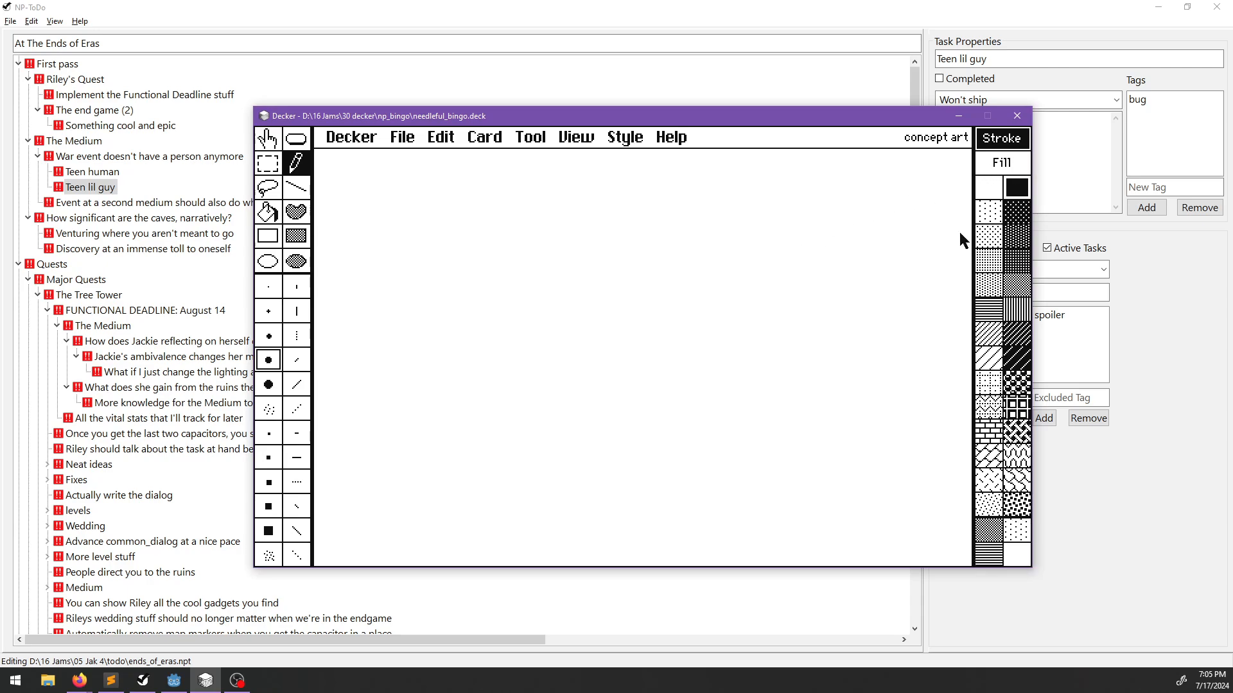
click(269, 312)
key(ctrl+z)
click(268, 287)
drag(393, 296, 378, 420)
key(ctrl+z)
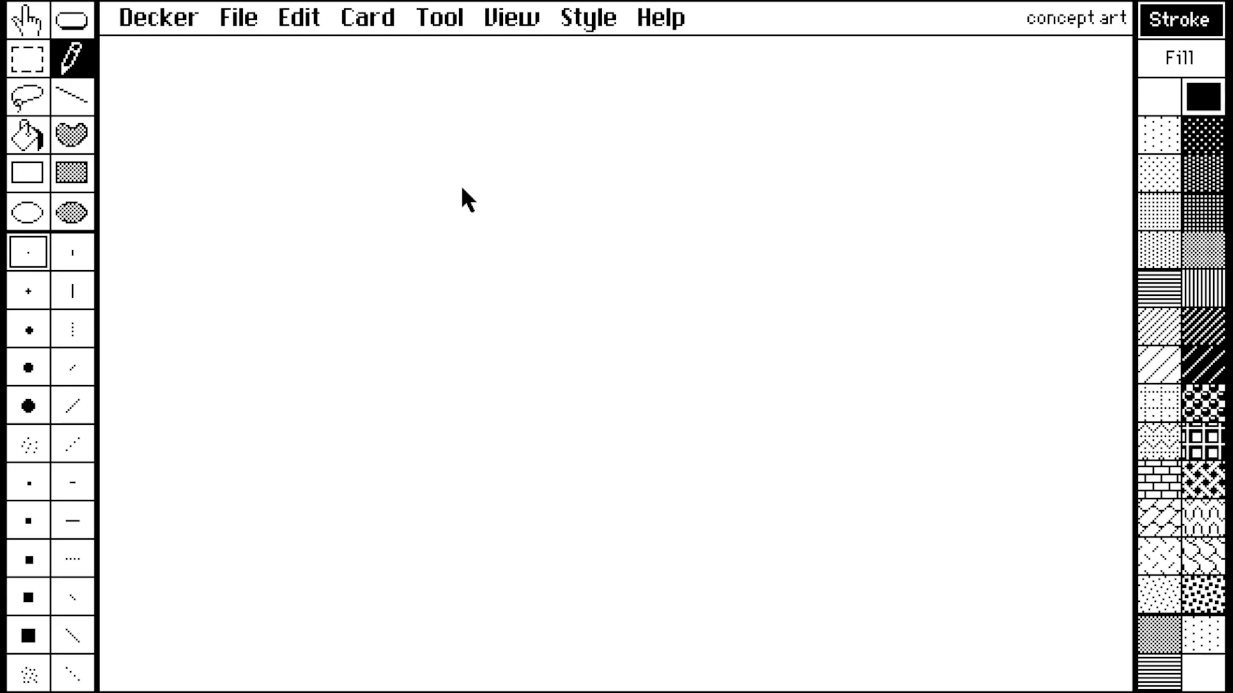
Try thin freehand Pencil strokes in several places on the concept art card and undo them all.
drag(204, 194, 201, 396)
key(ctrl+z)
drag(157, 352, 154, 377)
key(ctrl+z)
key(ctrl+z)
drag(743, 357, 718, 621)
drag(854, 457, 838, 614)
mouse_move(717, 490)
mouse_down()
mouse_move(682, 483)
mouse_move(673, 583)
mouse_up()
key(ctrl+z)
key(ctrl+z)
key(ctrl+z)
key(ctrl+z)
key(ctrl+z)
Try sketching a small oval near the card's upper left corner and undo all of its strokes.
mouse_move(294, 138)
mouse_down()
mouse_move(336, 170)
mouse_move(318, 198)
mouse_move(328, 168)
mouse_up()
key(ctrl+z)
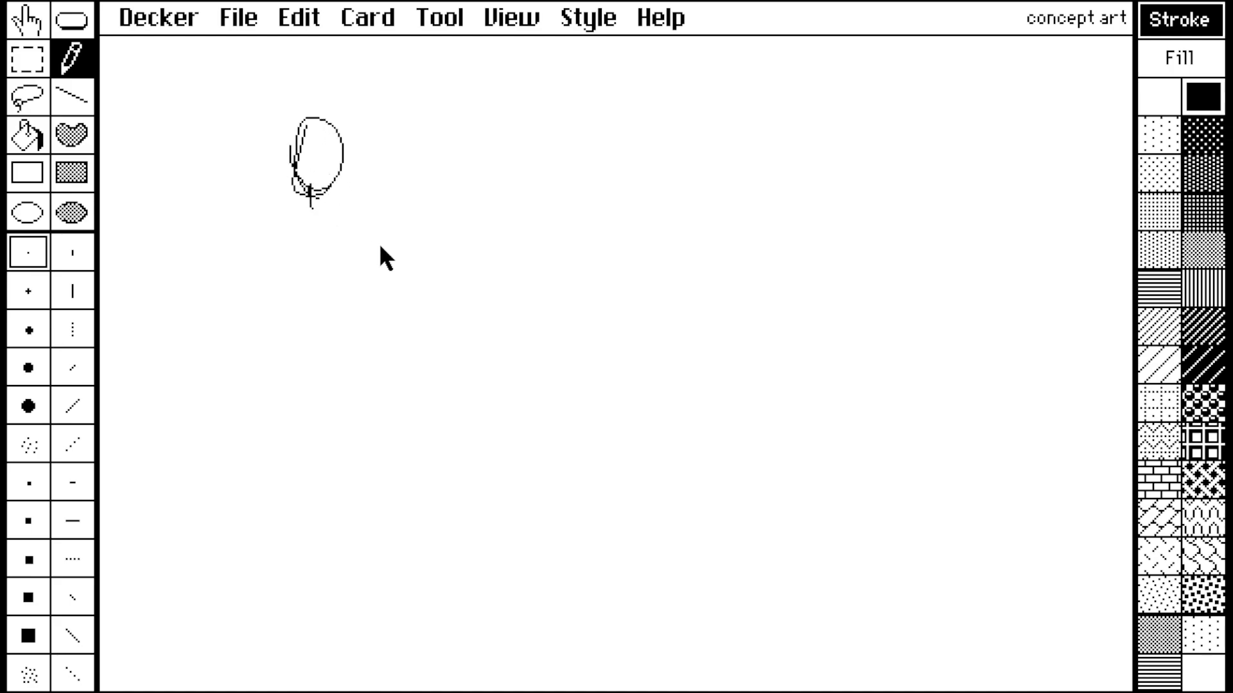
key(ctrl+z)
key(ctrl+z)
key(ctrl+z)
key(ctrl+z)
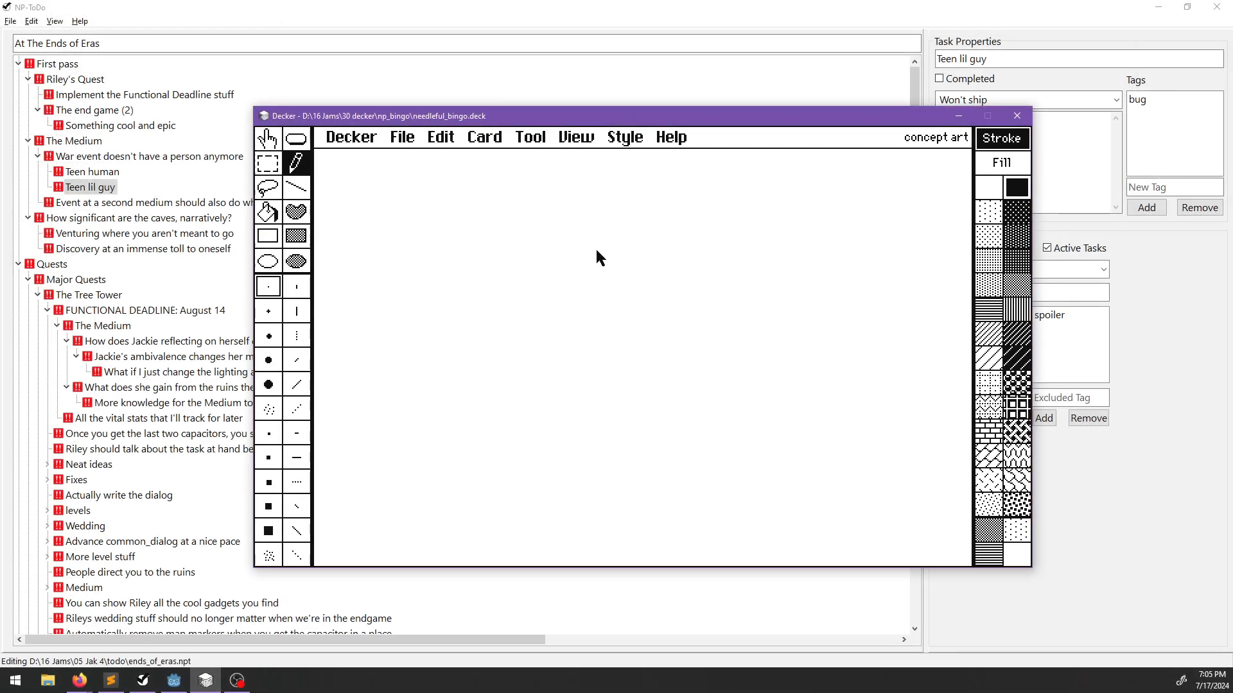
Choose the home card in the deck's card list and open it.
click(592, 184)
click(355, 137)
key(ctrl+k)
click(618, 200)
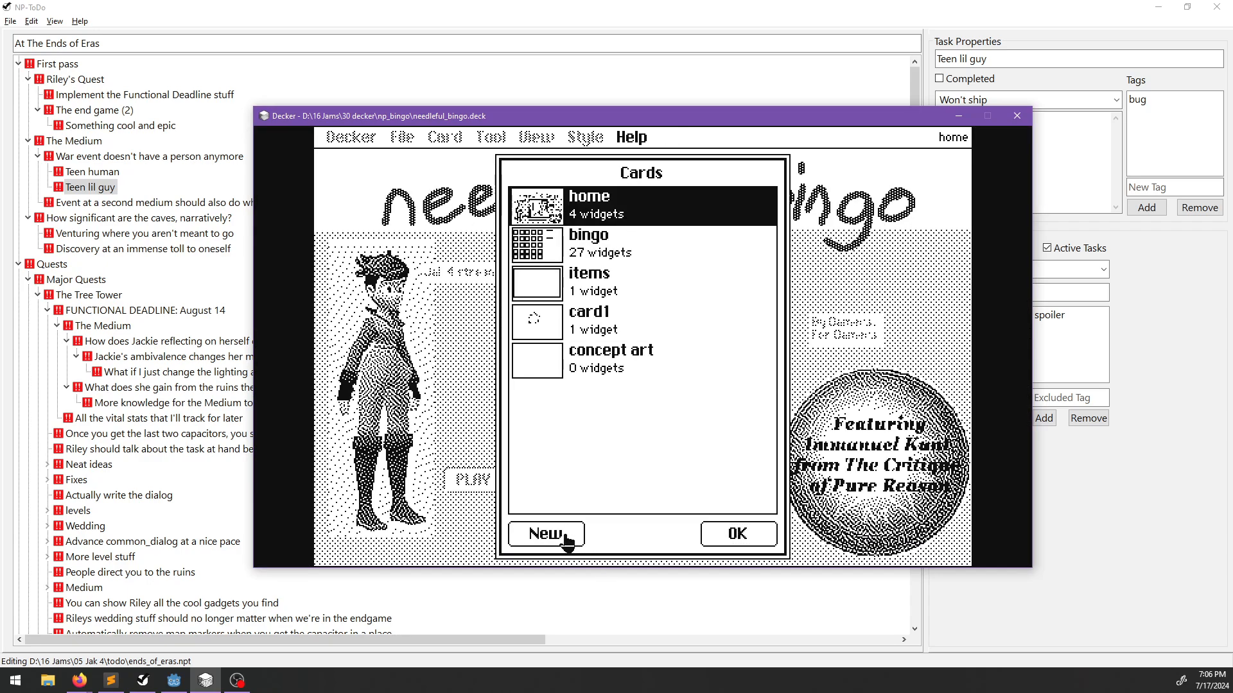
click(754, 537)
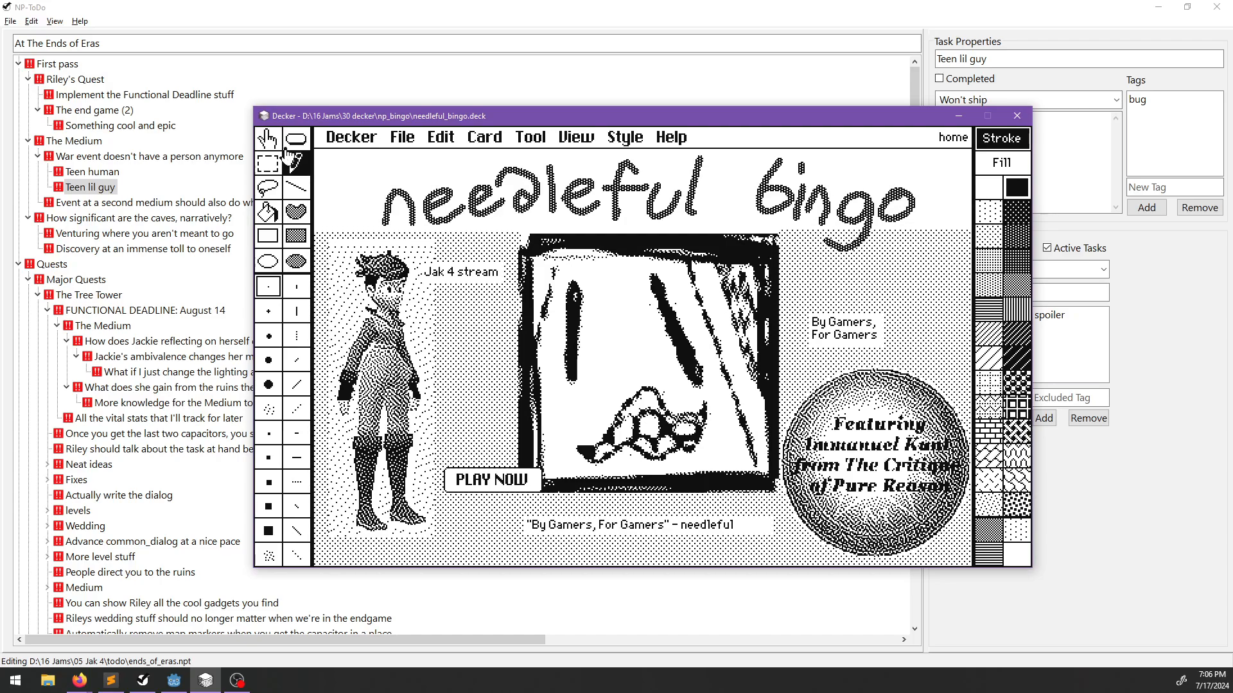
Copy the standing character picture from the home card and paste it along the left side of the concept art card.
click(267, 162)
drag(334, 246, 431, 532)
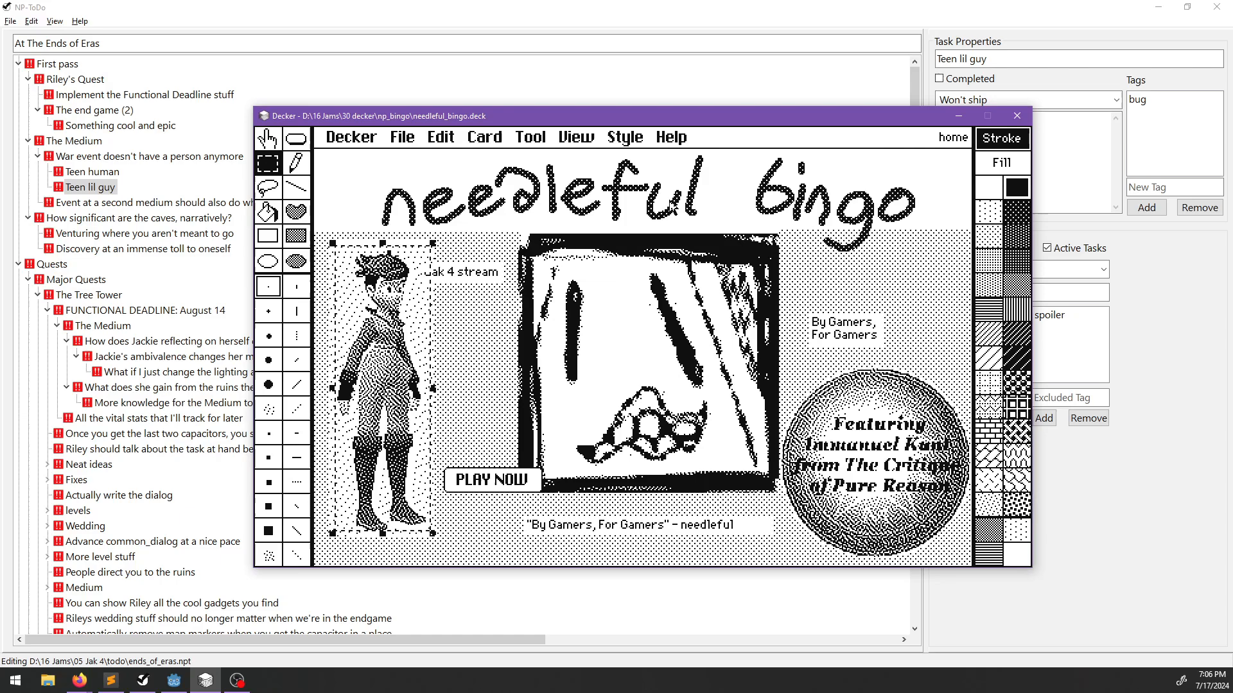
click(953, 137)
click(639, 352)
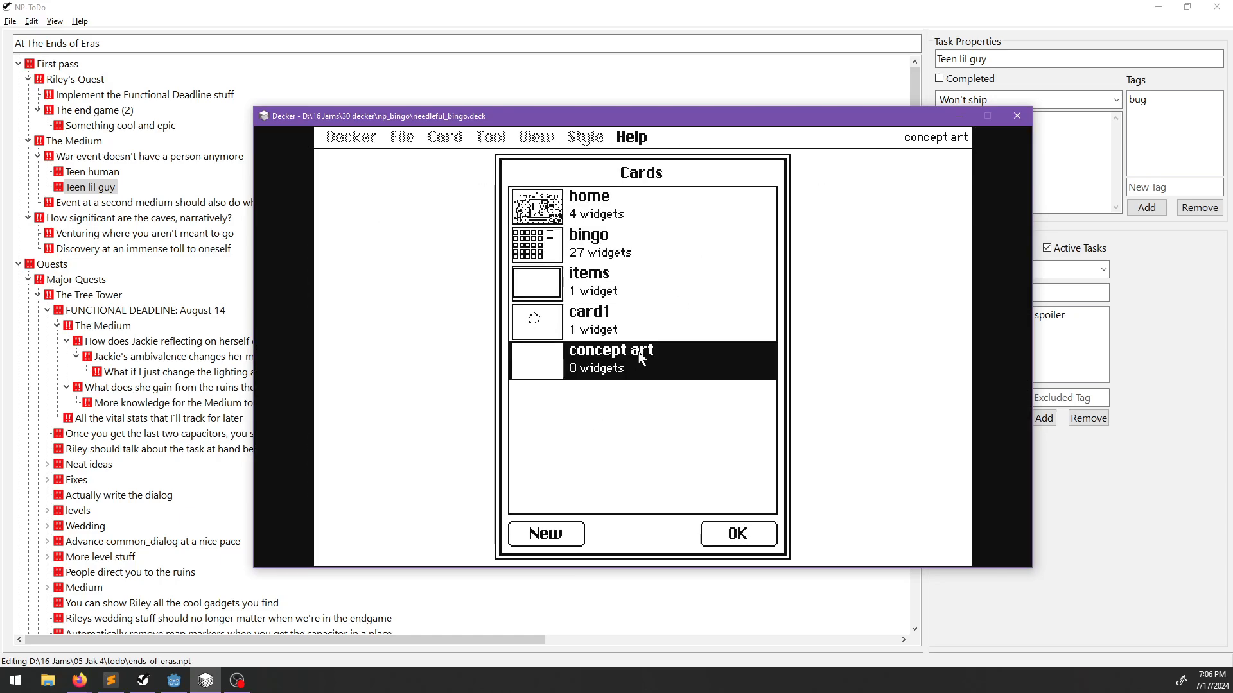
click(732, 533)
key(ctrl+v)
drag(635, 344, 372, 387)
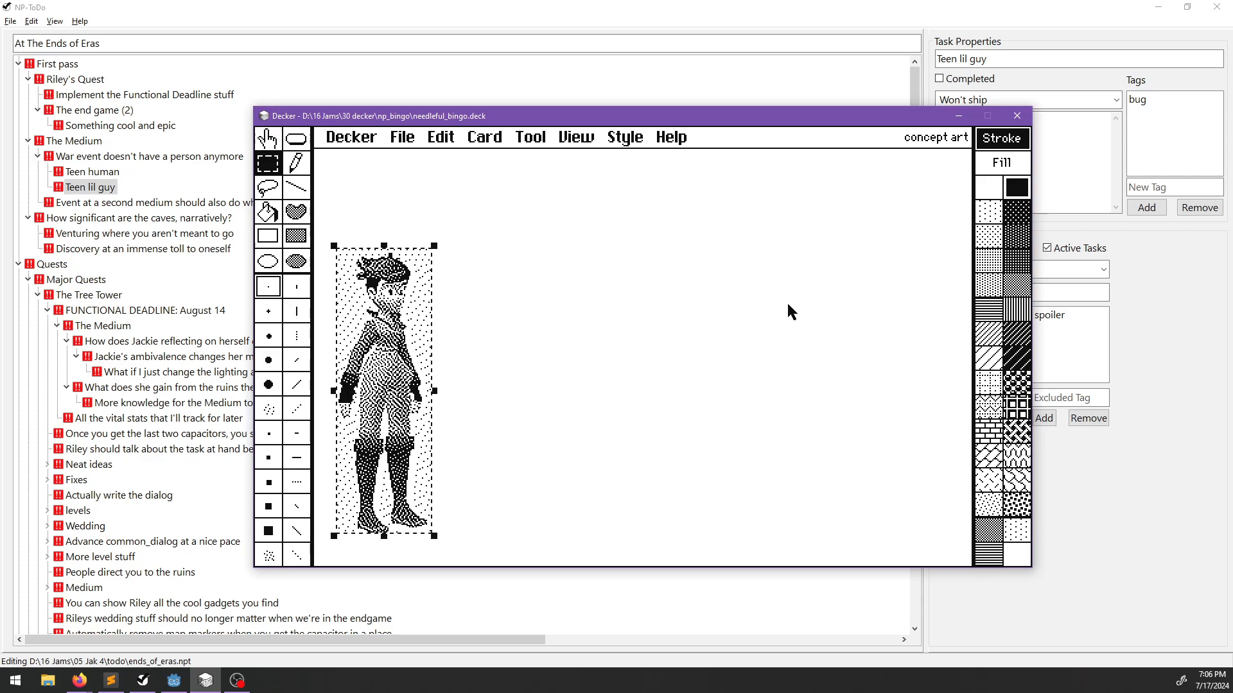
click(478, 307)
Sketch a small figure's head, neck and torso with the Pencil just beside the pasted character, undoing unwanted strokes.
click(298, 164)
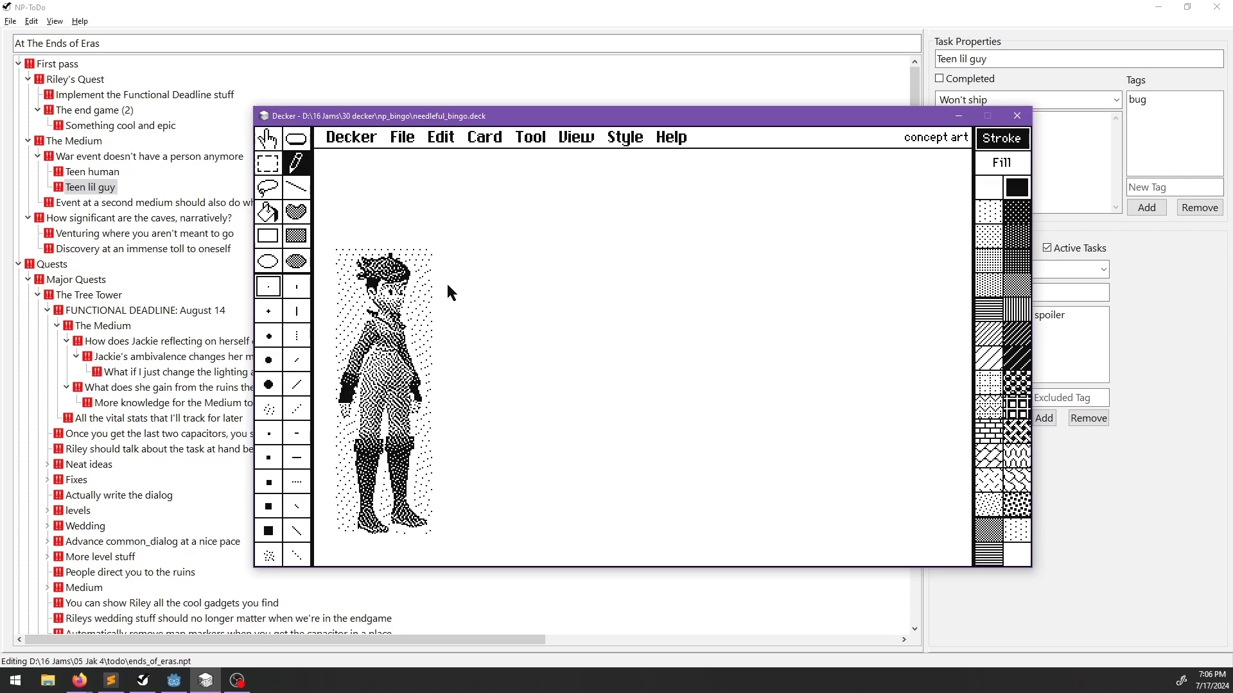
key(ctrl+z)
mouse_move(459, 308)
mouse_down()
mouse_move(490, 308)
mouse_move(459, 337)
mouse_move(486, 311)
mouse_up()
key(ctrl+z)
key(ctrl+z)
key(ctrl+z)
mouse_move(467, 334)
mouse_down()
mouse_move(468, 358)
mouse_move(480, 345)
mouse_up()
key(ctrl+z)
mouse_move(460, 364)
mouse_down()
mouse_move(460, 383)
mouse_move(480, 383)
mouse_move(448, 449)
mouse_up()
key(ctrl+z)
key(ctrl+z)
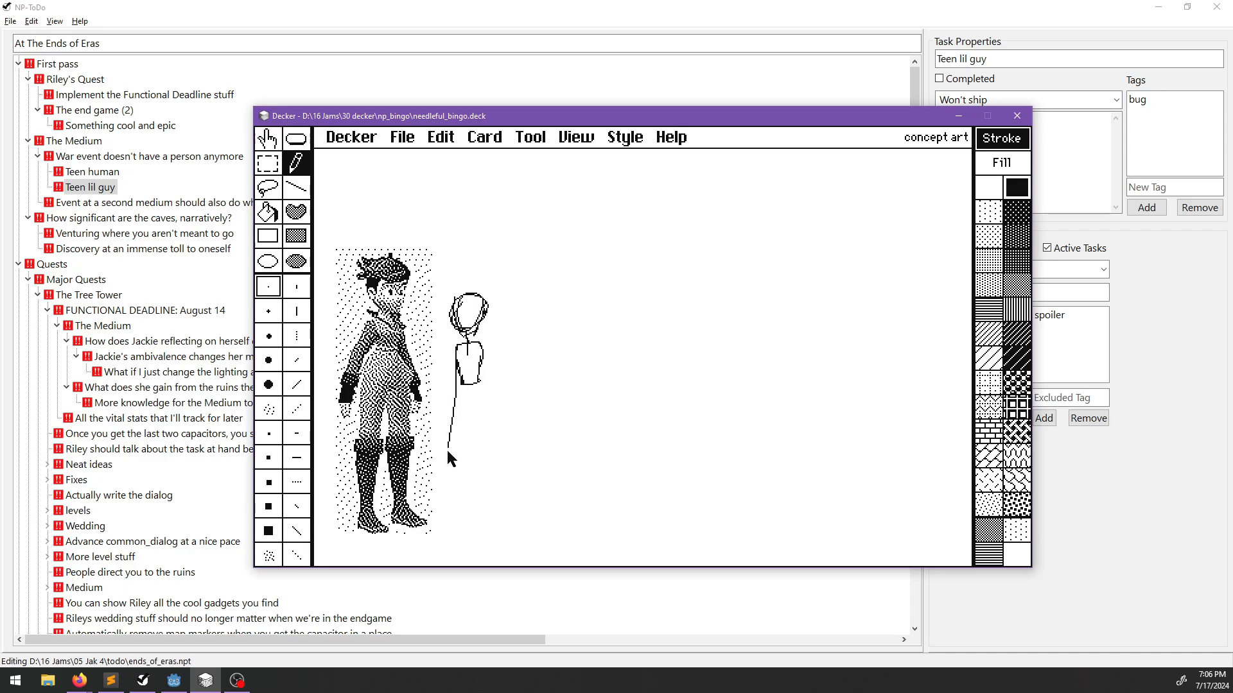
Sketch the figure's long flared garment and both arms with hands, undoing unwanted strokes.
mouse_move(457, 357)
mouse_down()
mouse_move(443, 467)
mouse_move(497, 454)
mouse_up()
drag(483, 347, 498, 454)
drag(456, 341, 430, 411)
drag(456, 343, 434, 403)
key(ctrl+z)
drag(457, 344, 436, 421)
key(ctrl+z)
key(ctrl+z)
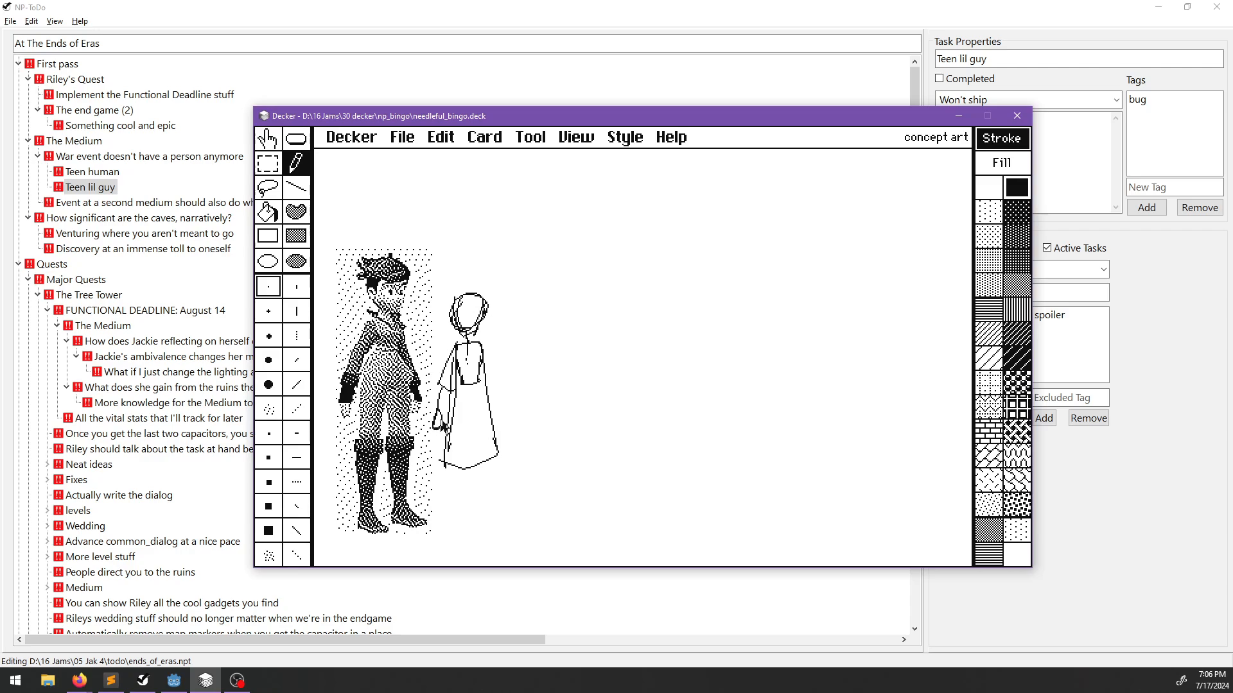
drag(481, 344, 504, 410)
key(ctrl+z)
key(ctrl+z)
Refine the sketched head and handwrite a "teen" name label above it with an arrow pointing down to the figure.
drag(486, 310, 480, 326)
drag(469, 252, 470, 286)
key(ctrl+z)
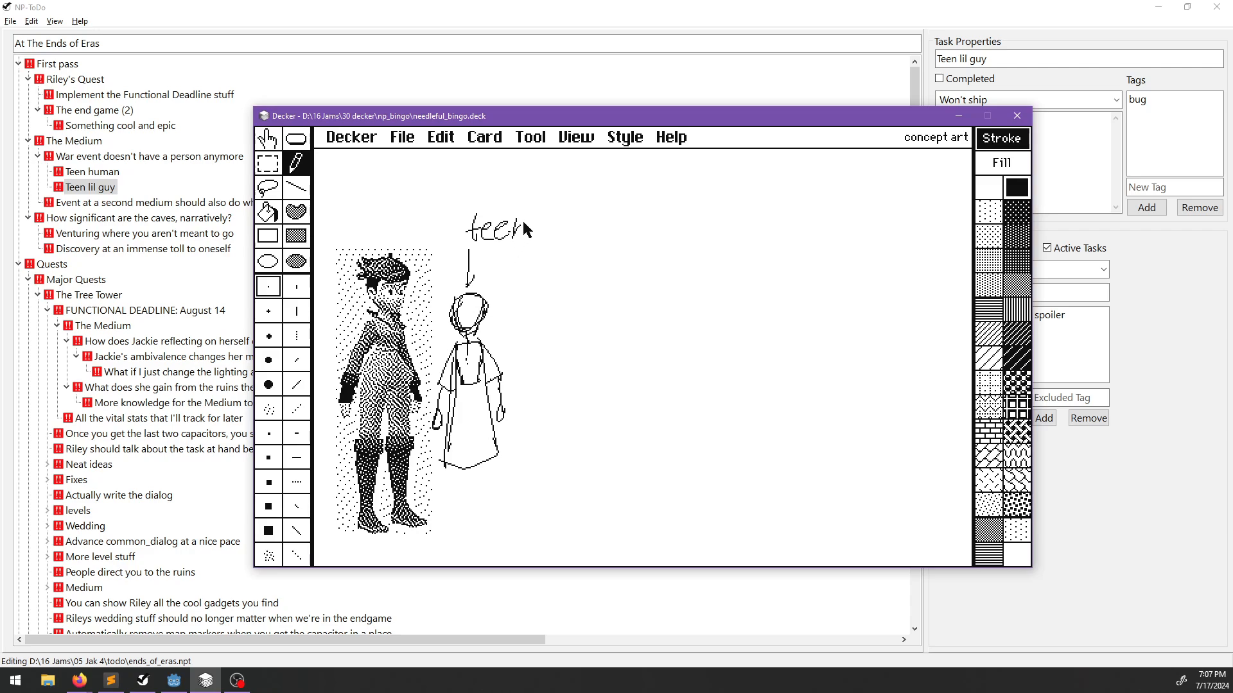
mouse_move(570, 232)
mouse_down()
mouse_move(592, 236)
mouse_move(600, 217)
mouse_up()
Switch to NP-ToDo and add a subtask named "With hijab" under "Teen human".
click(107, 173)
key(ctrl+Return)
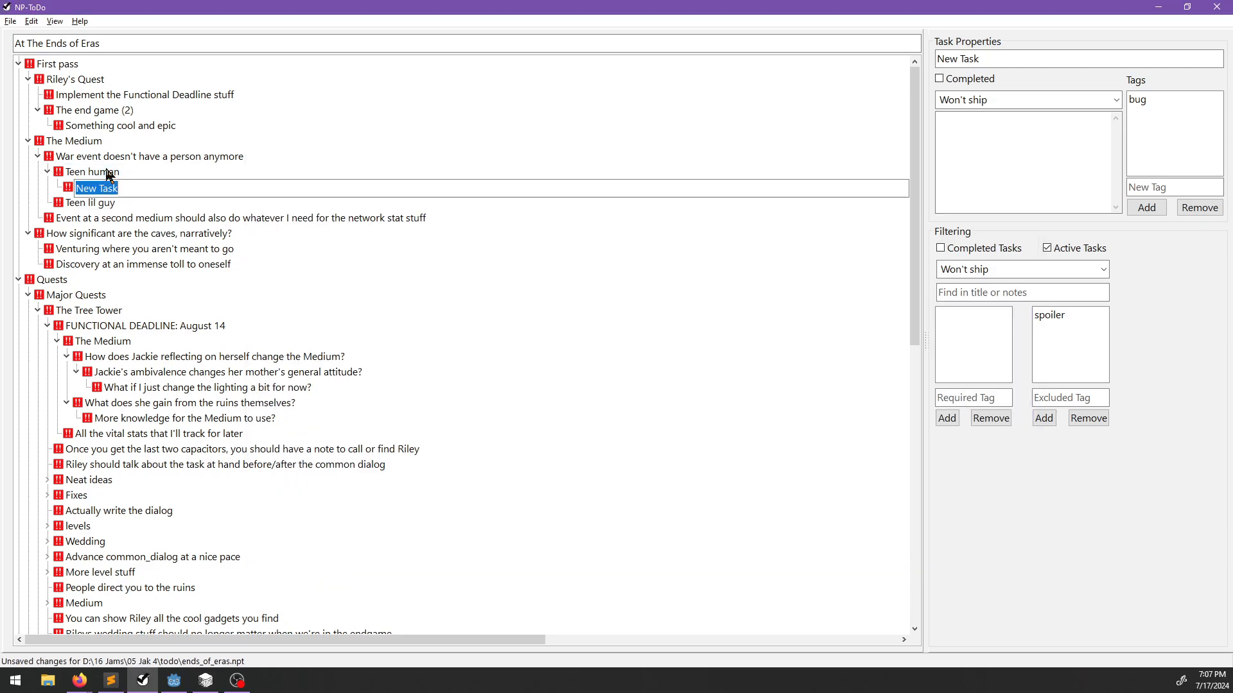
text(With hijab)
key(Return)
Add a second subtask named "Without hijab" under "Teen human" and save the task list.
key(Return)
text(Without hj)
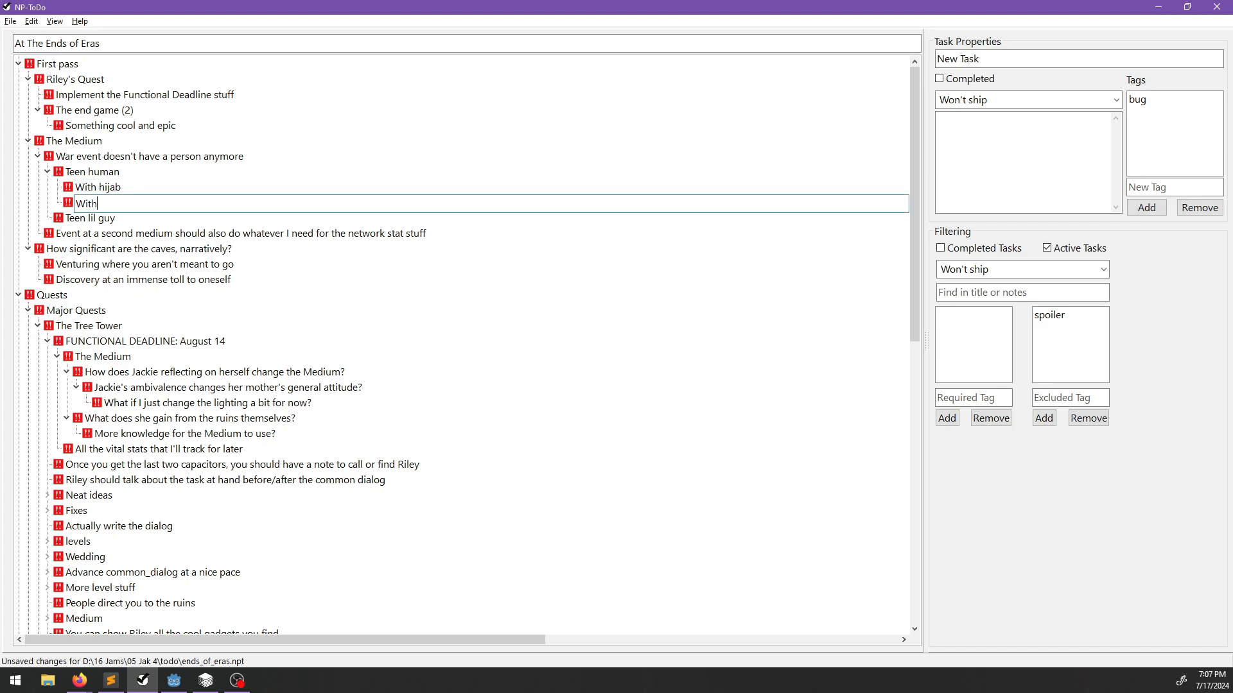
text(ijab)
key(BackSpace)
key(BackSpace)
key(BackSpace)
key(BackSpace)
key(BackSpace)
text(i)
key(Return)
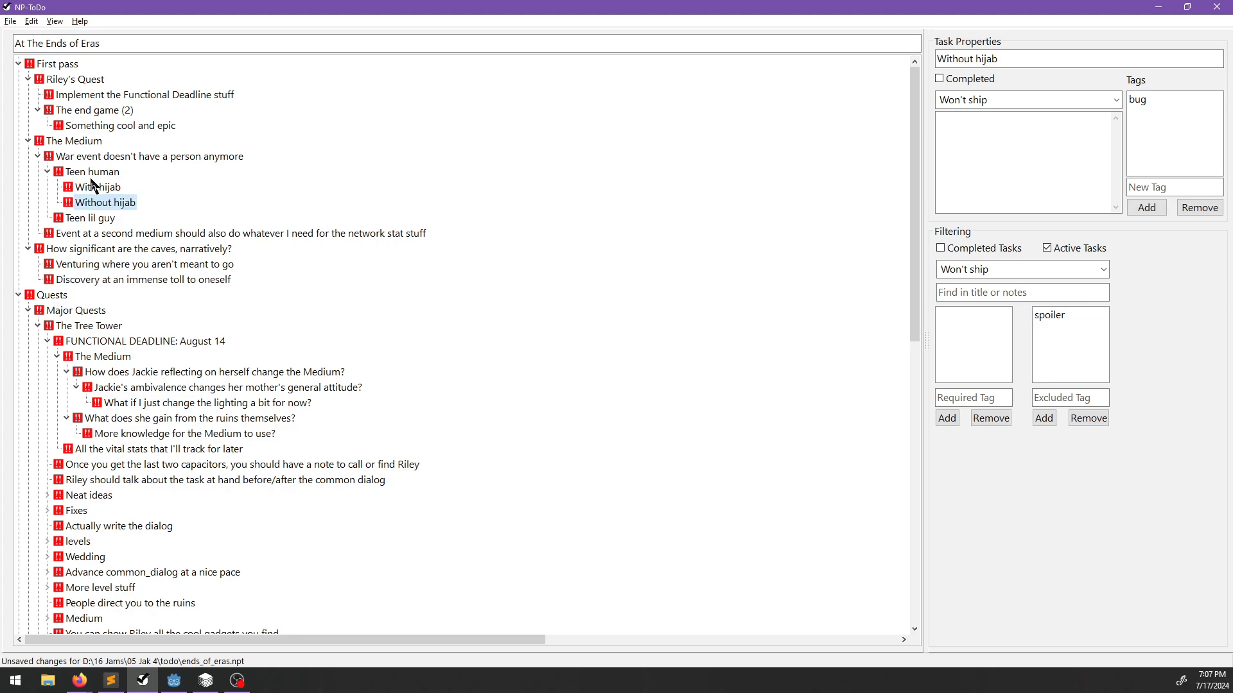
key(ctrl+s)
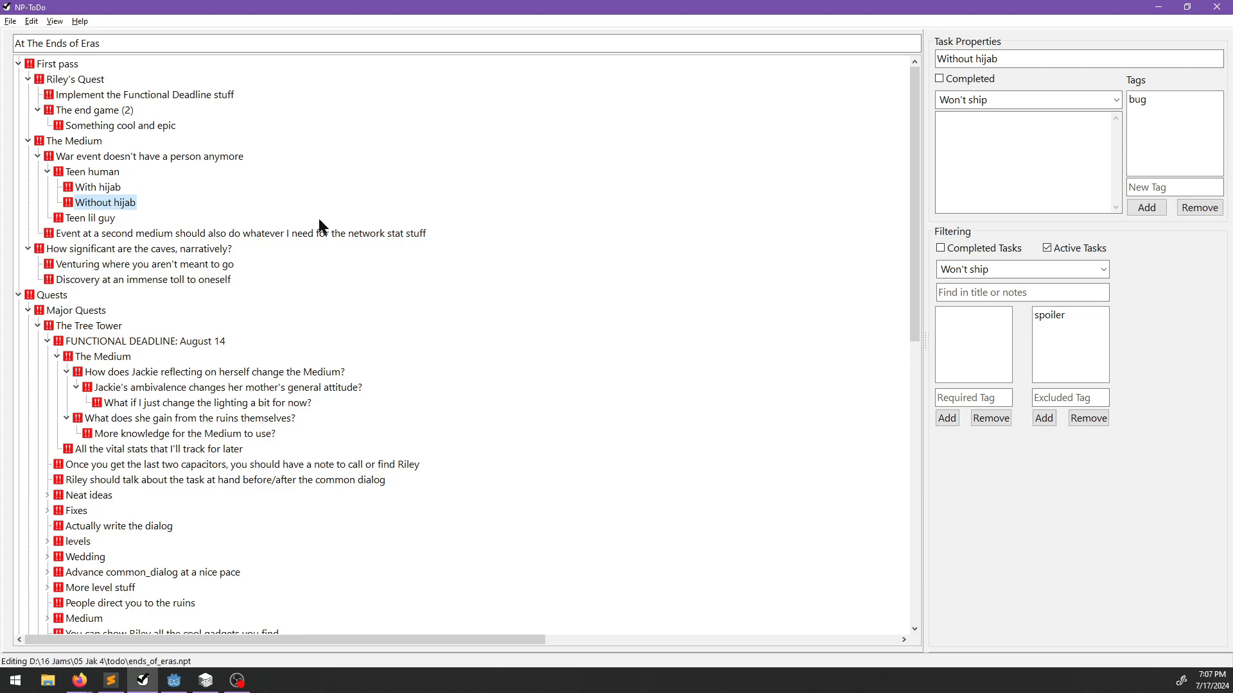
Rename the task "Teen lil guy" as "Lil Guy".
key(alt+Tab)
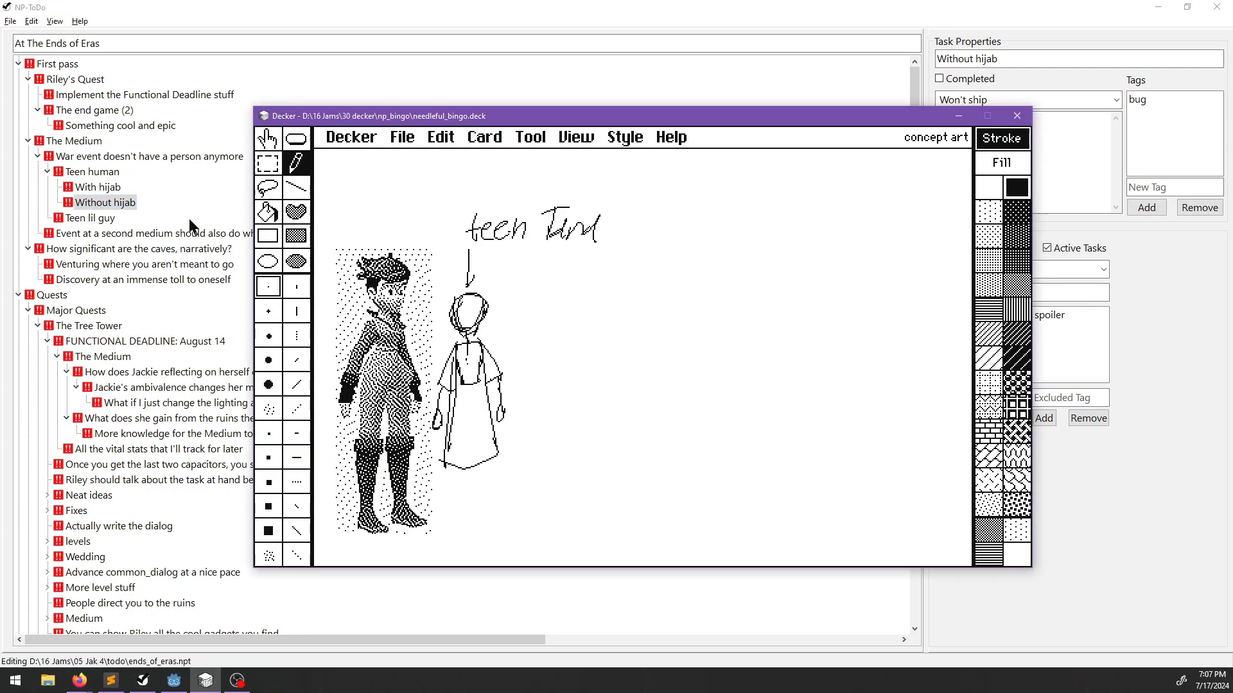
key(alt+Tab)
click(91, 219)
click(91, 219)
text(Lil )
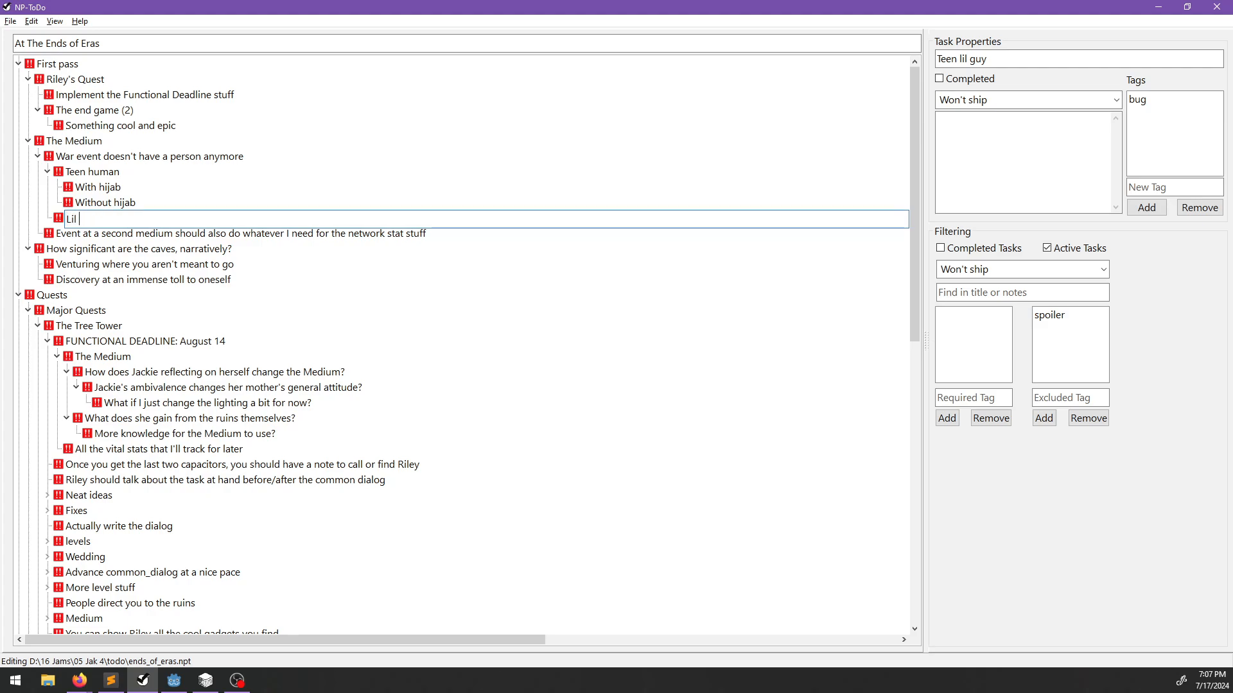
text(Hu Guy)
key(Return)
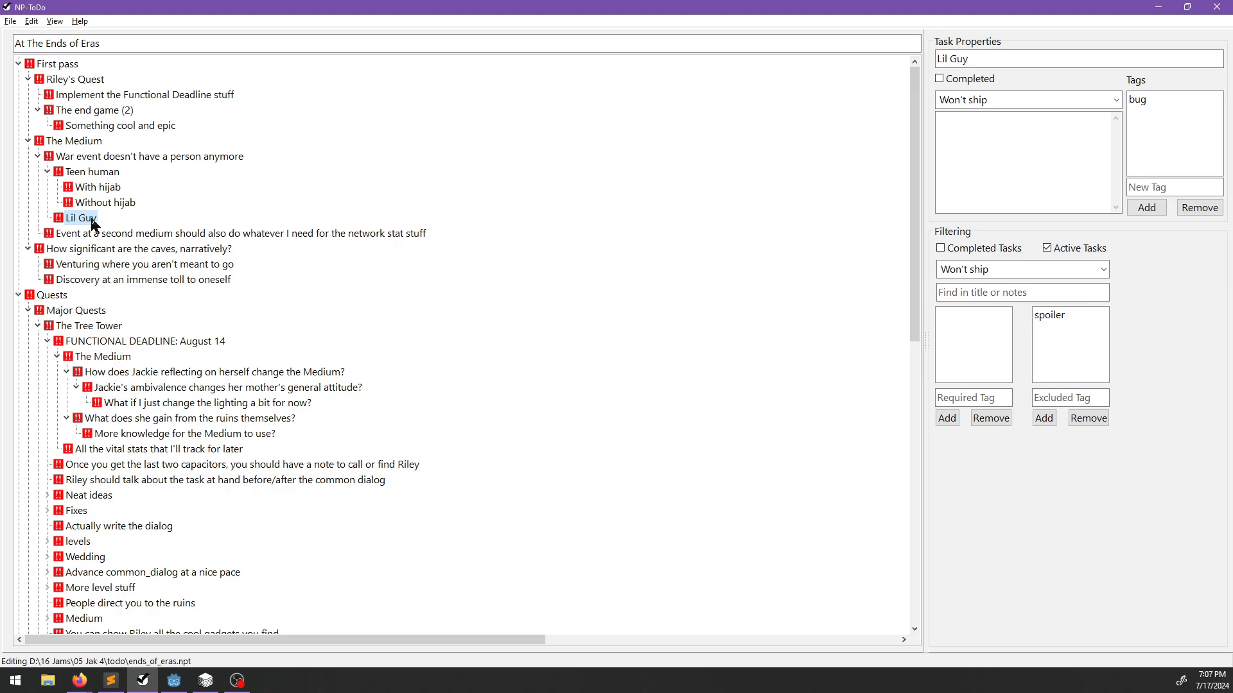
key(Up)
key(Up)
key(Up)
key(Down)
key(Down)
key(Down)
key(Up)
key(Up)
key(Up)
key(Down)
key(Down)
key(Up)
key(Up)
key(Down)
key(Down)
Add a subtask named "A sitting pose" under "War event doesn't have a person anymore" and save the task list.
key(Up)
key(Up)
key(Up)
key(Up)
key(Up)
key(ctrl+n)
text(A sitting pose)
key(Return)
key(ctrl+s)
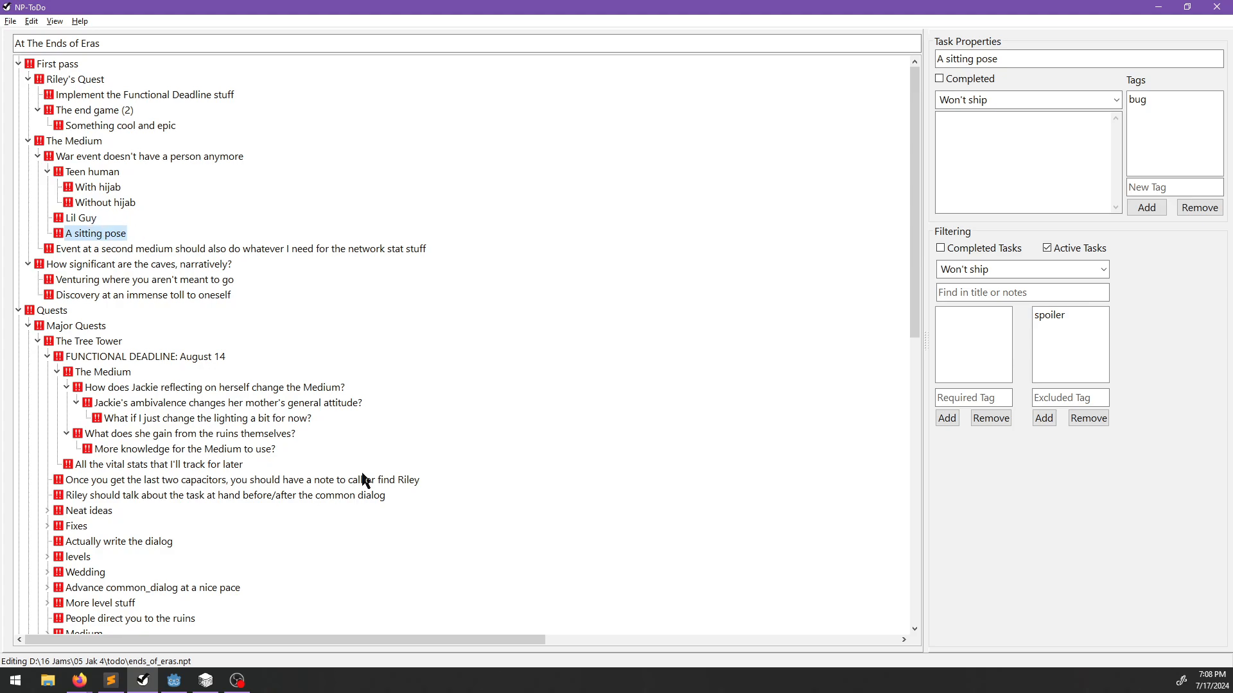
Switch to Decker, open the deck's bingo card and move the window out of the way.
key(alt+Tab)
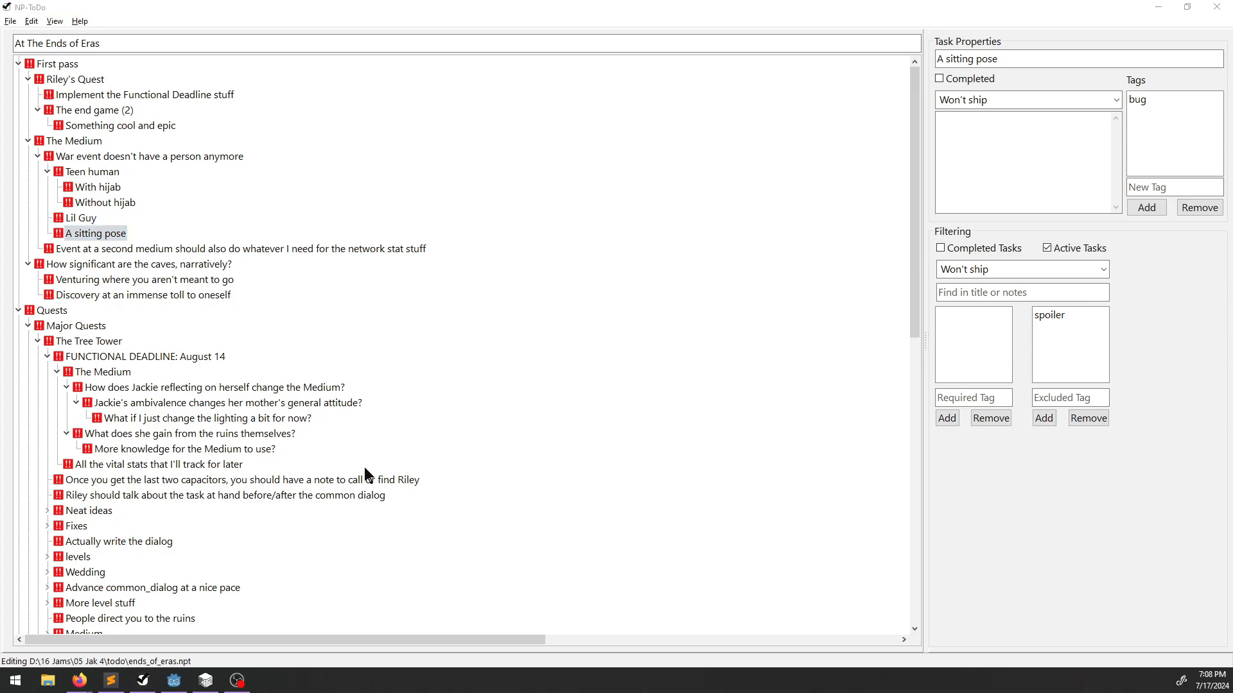
click(205, 681)
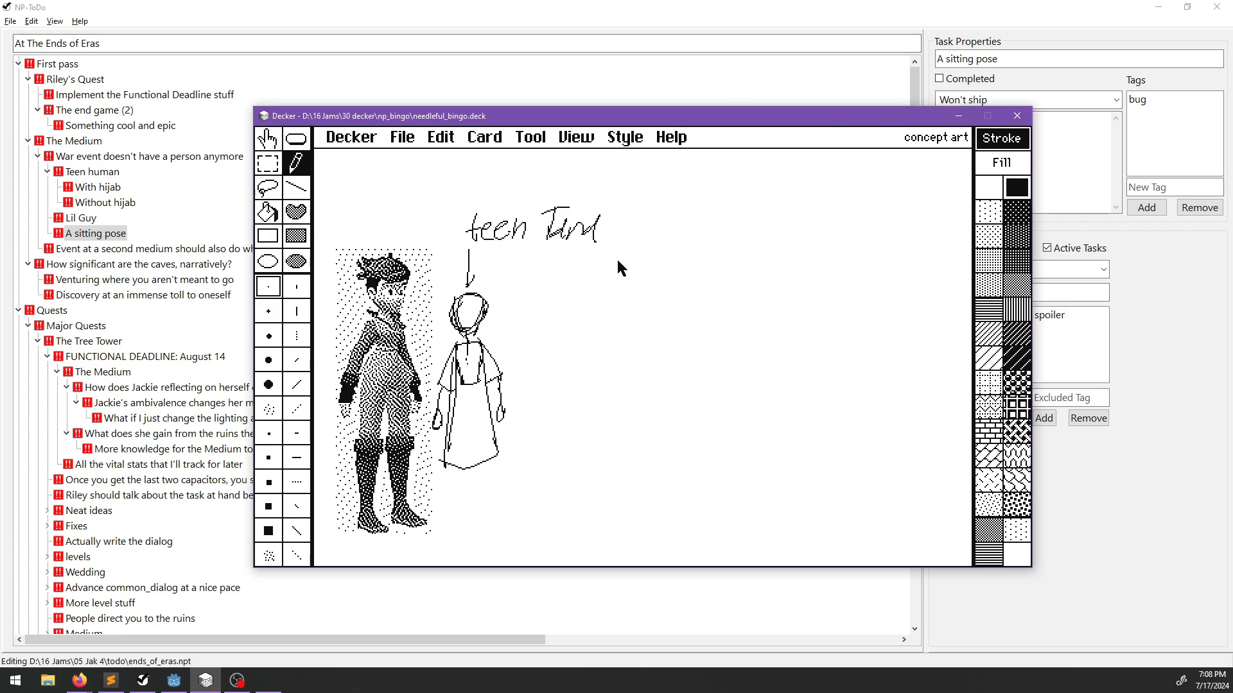
key(ctrl+m)
click(629, 241)
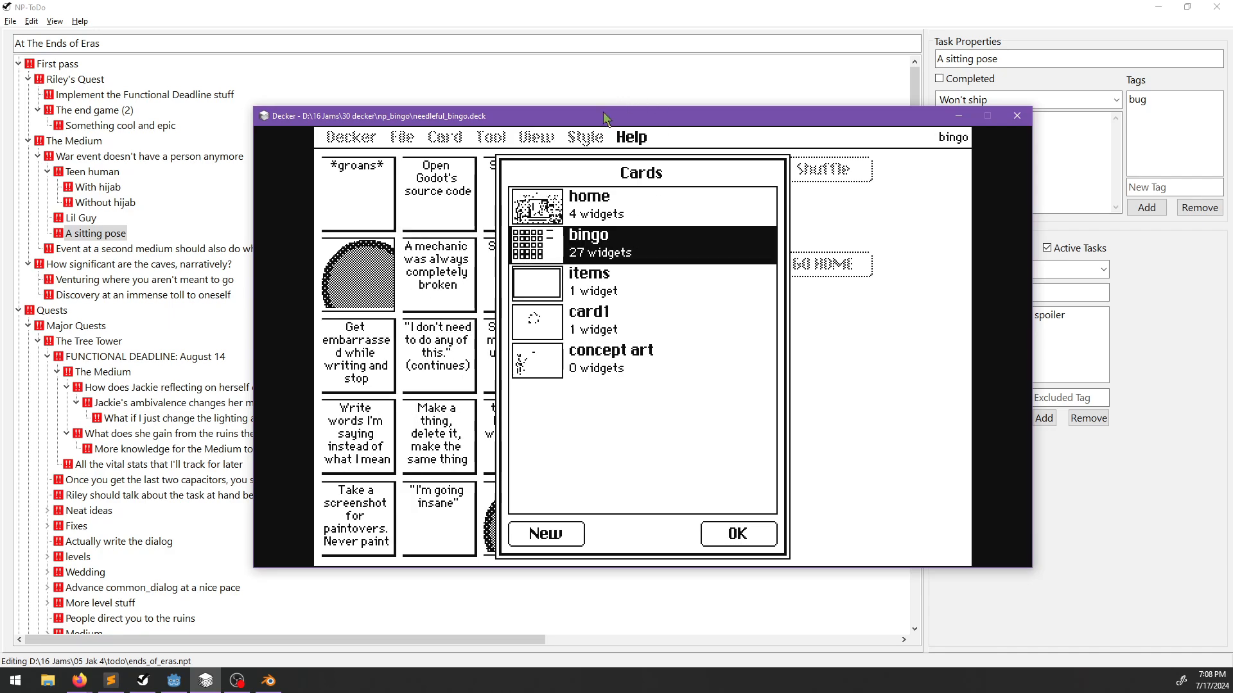
click(744, 536)
drag(698, 119, 0, 272)
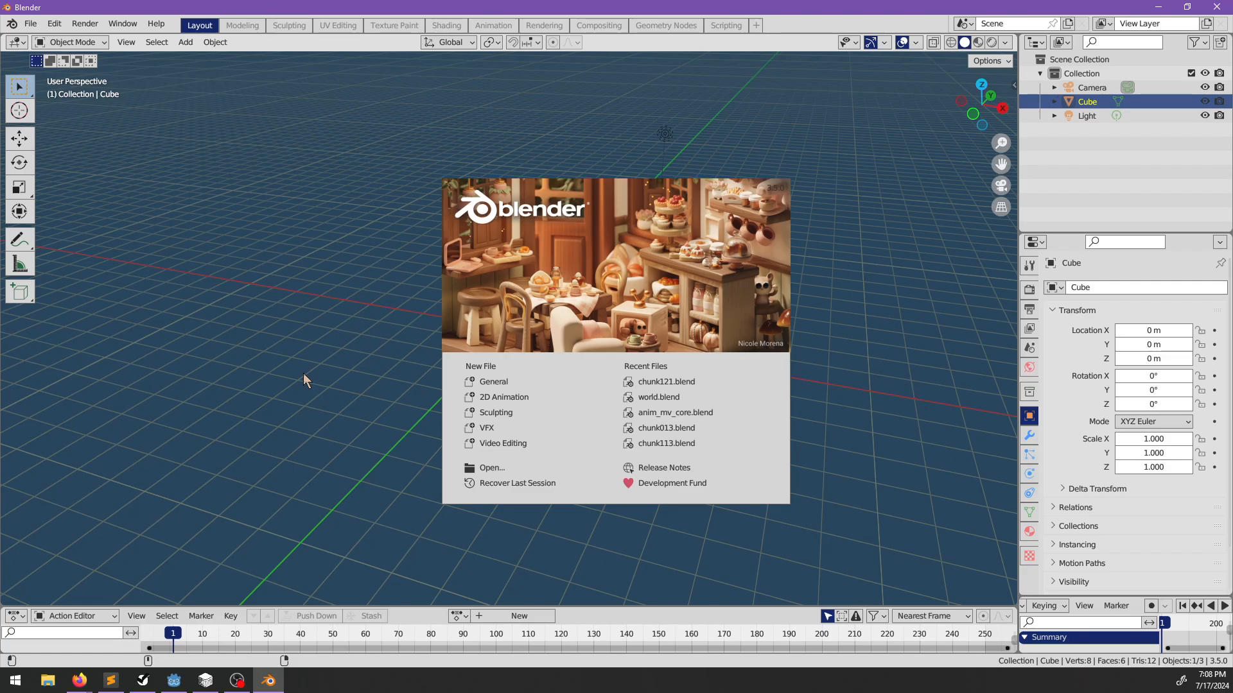
Switch to Blender, dismiss the splash screen and delete all default objects from the scene.
key(alt+Tab)
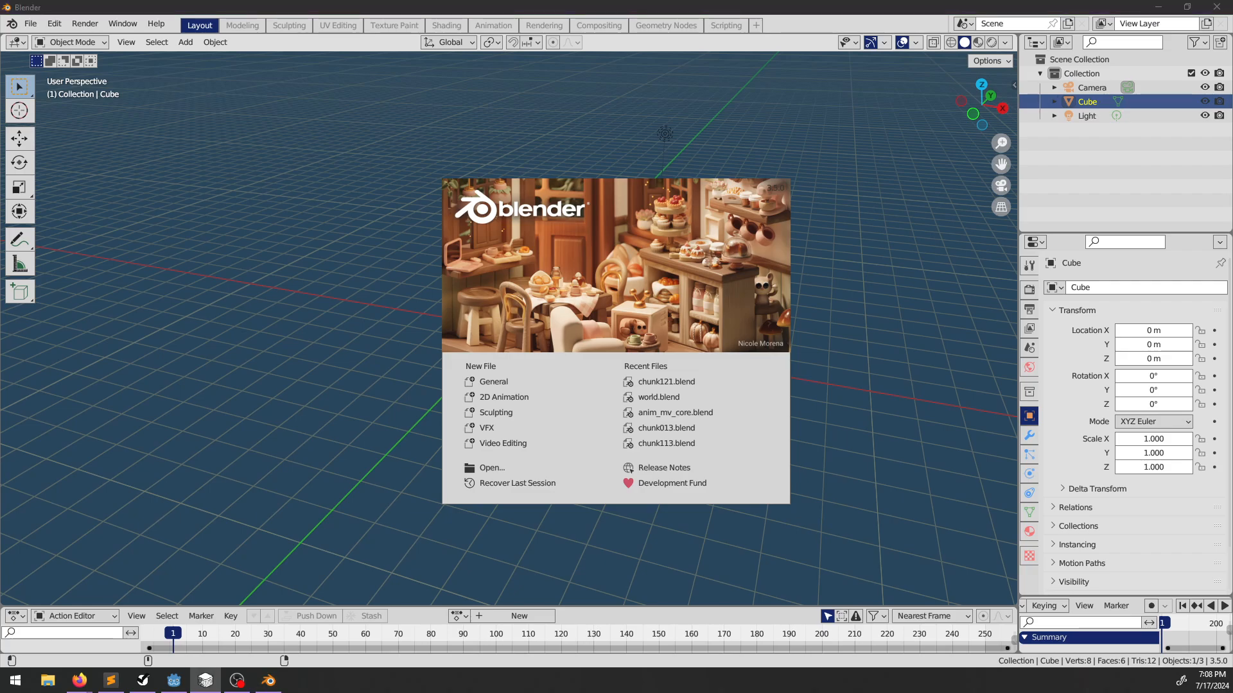
key(alt+Tab)
key(Escape)
middle_drag(633, 382, 599, 353)
key(a)
key(x)
click(610, 377)
Create a new collection named "ref" in the scene.
click(30, 24)
click(29, 25)
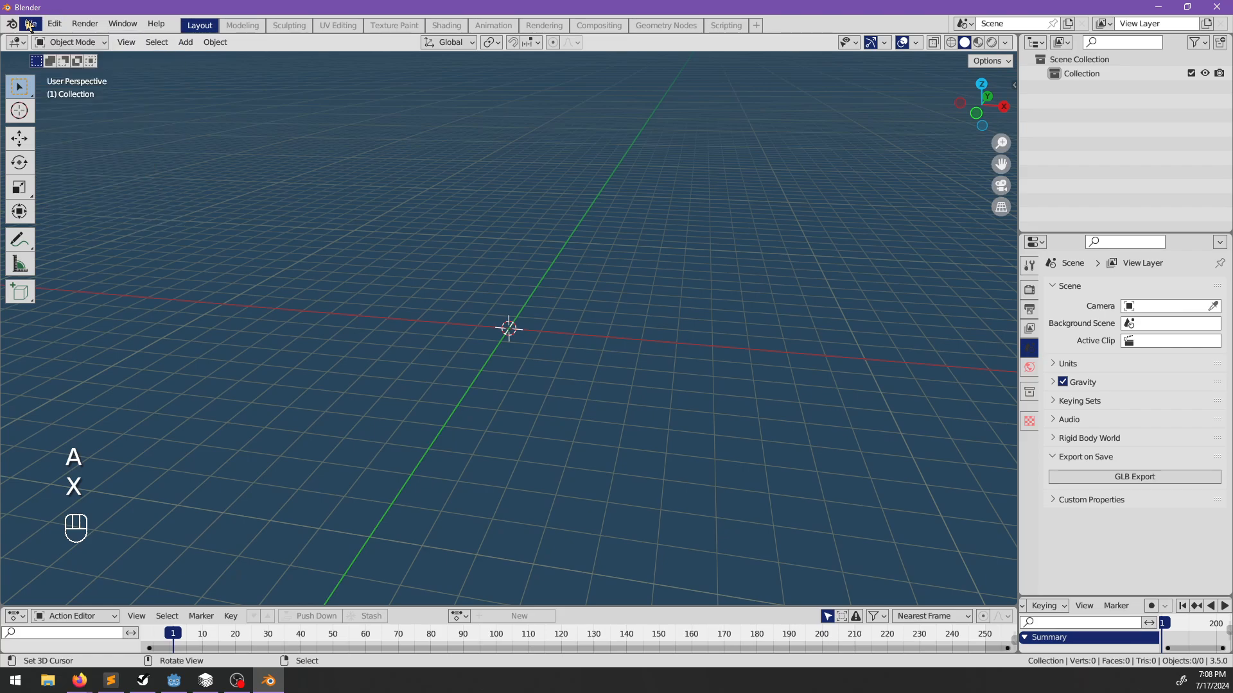
click(29, 25)
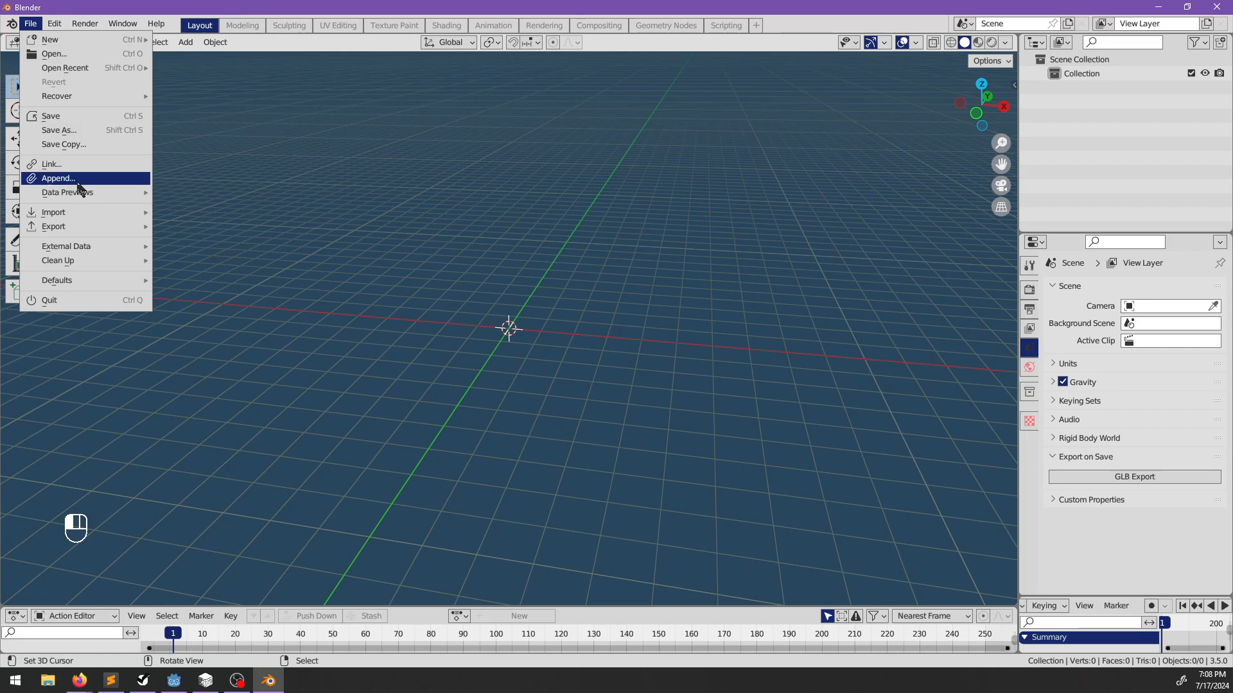
right_click(1085, 68)
click(1085, 65)
double_click(1095, 87)
text(ref)
key(Return)
Start a Link operation and browse into base_mesh.blend in the project's characters\jackie folder.
click(30, 27)
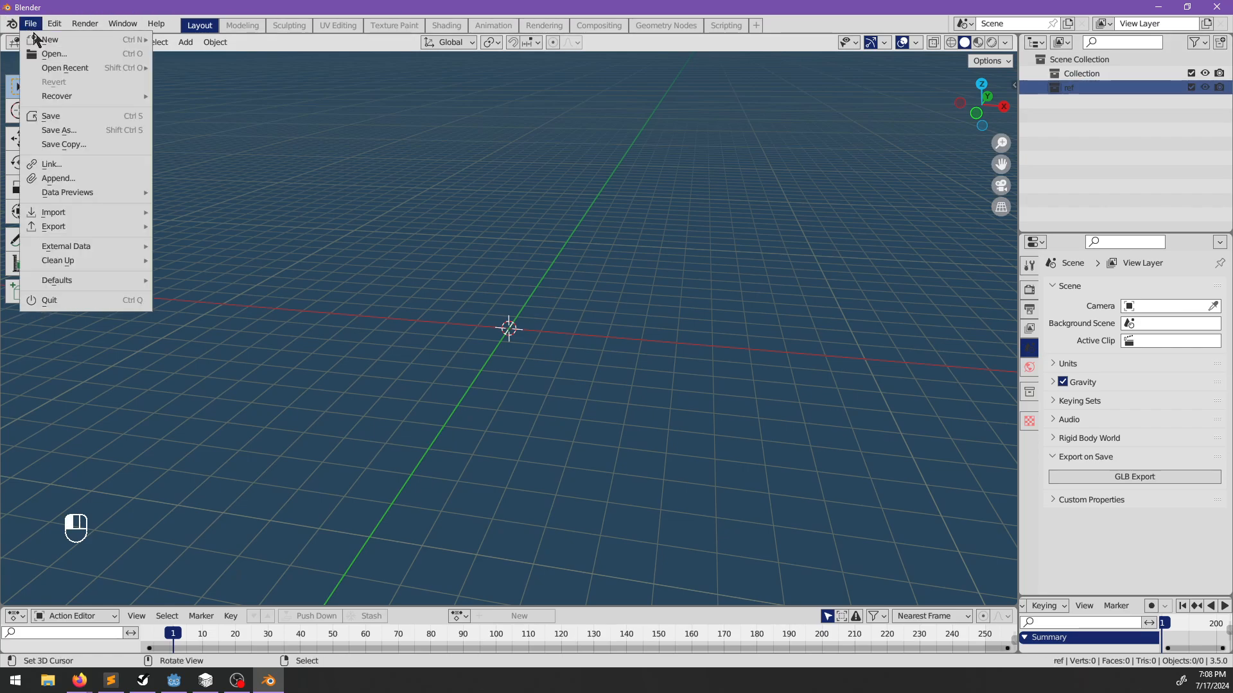
click(78, 169)
scroll(525, 373, down, 2)
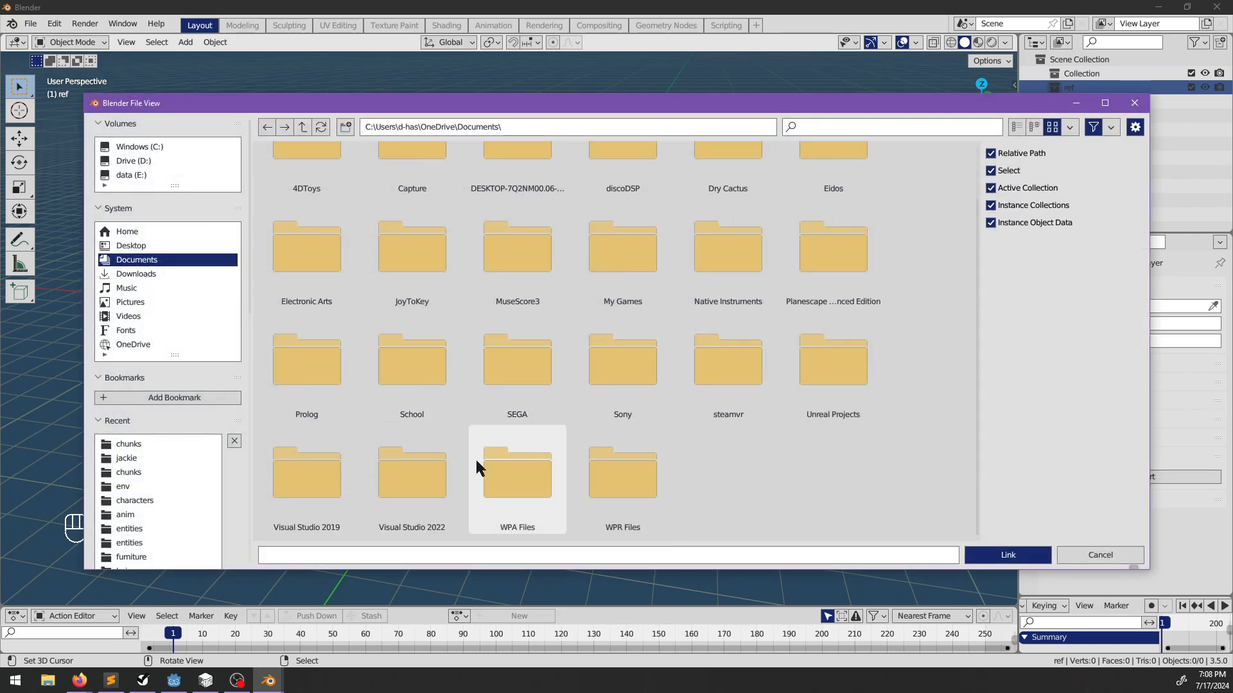
click(125, 459)
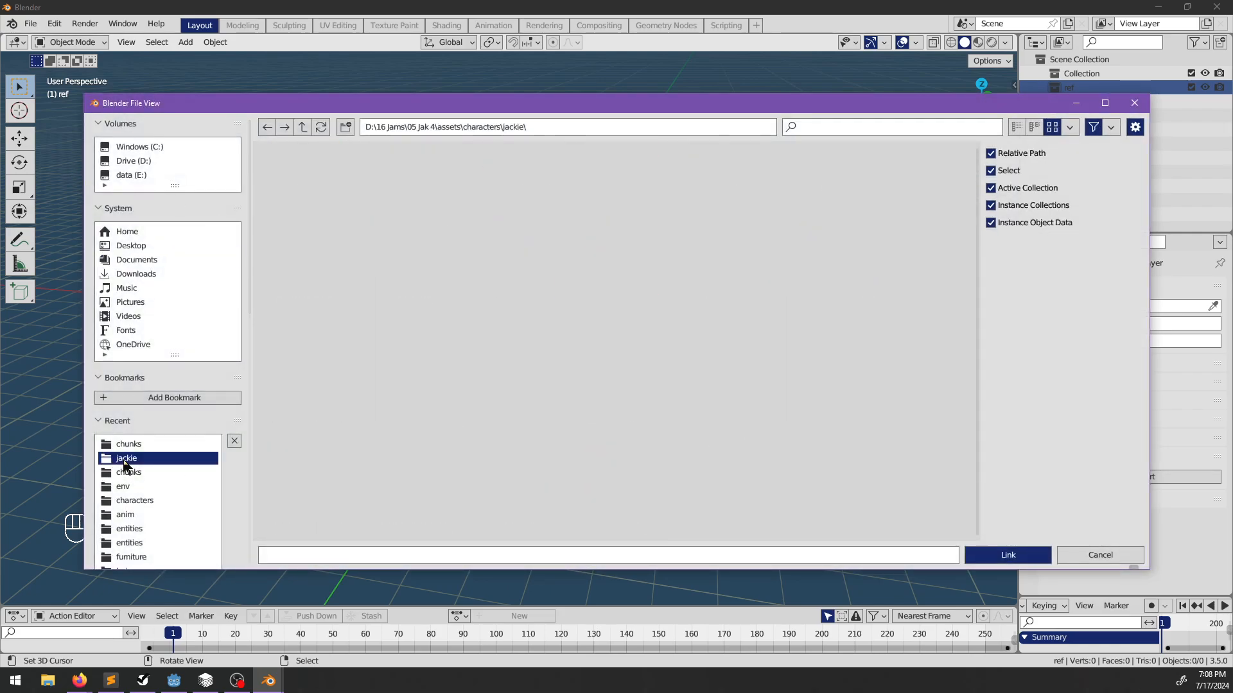
double_click(510, 291)
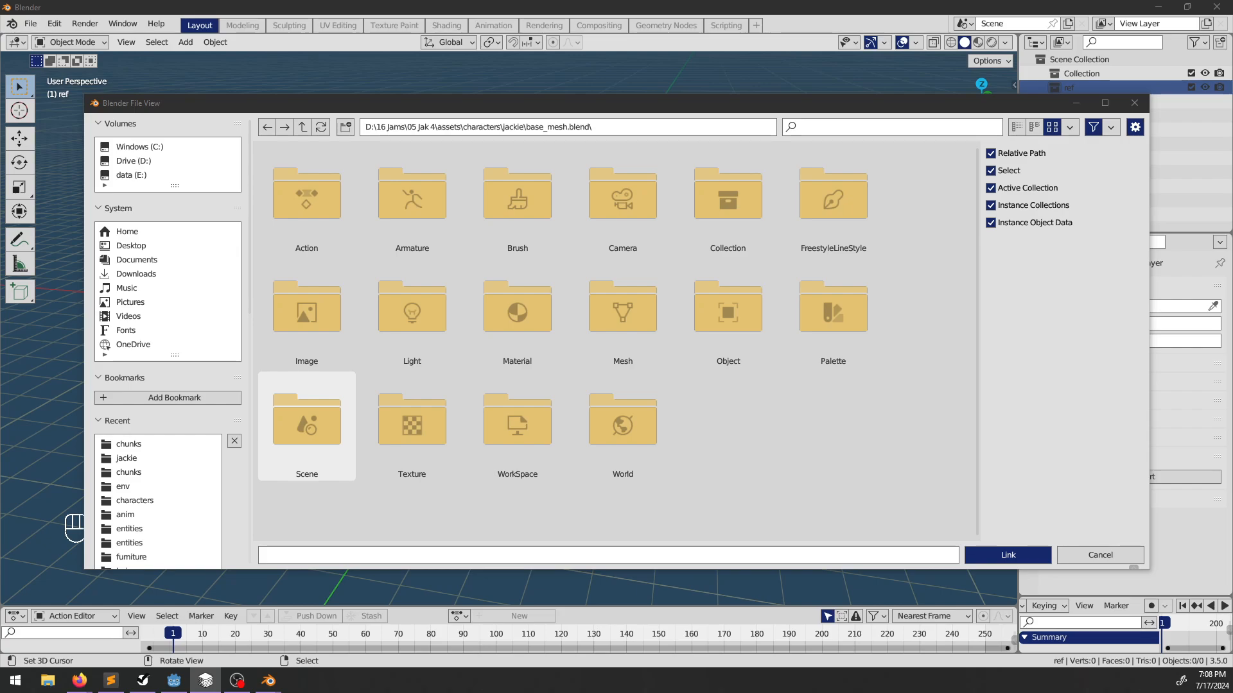
key(alt+Tab)
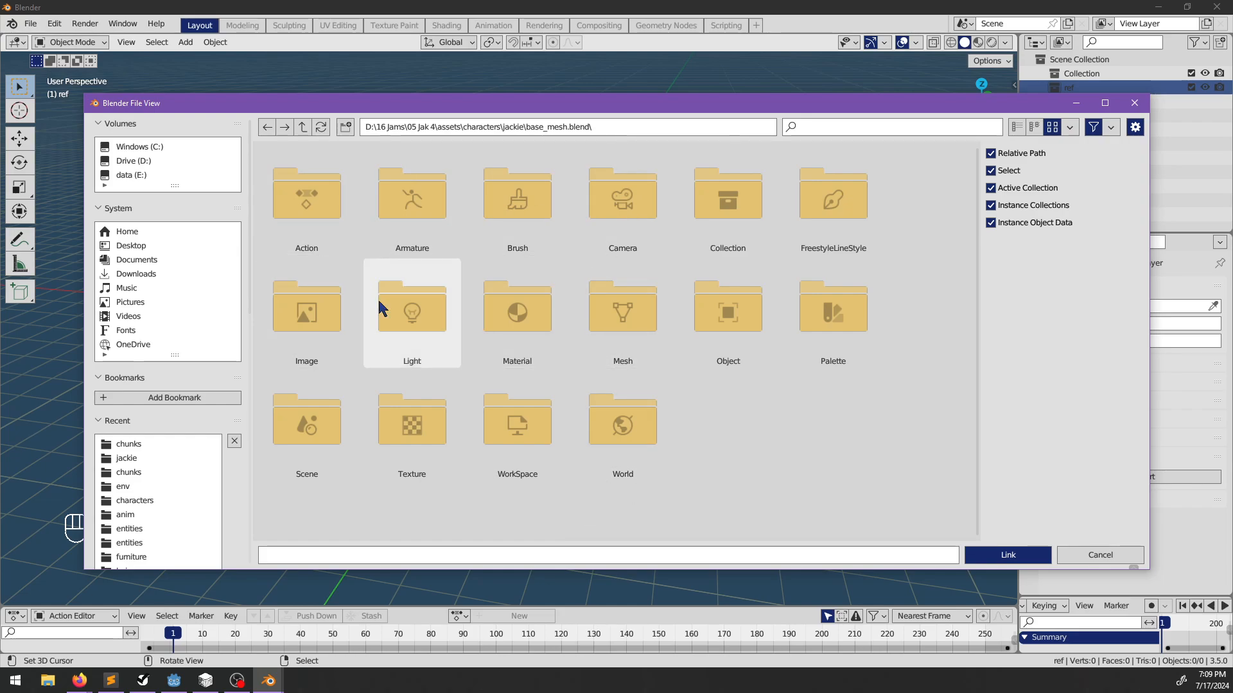
Link the jackie, pants, hair and coat objects from base_mesh.blend into the ref collection.
double_click(745, 320)
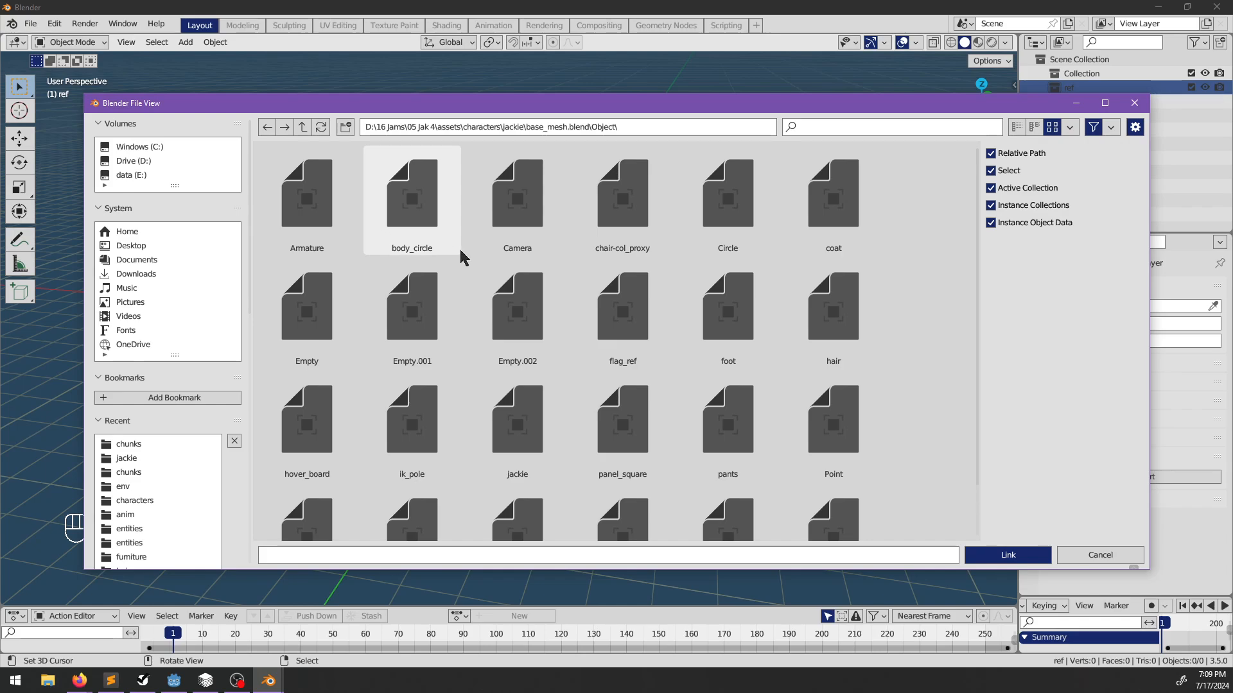
scroll(460, 247, down, 2)
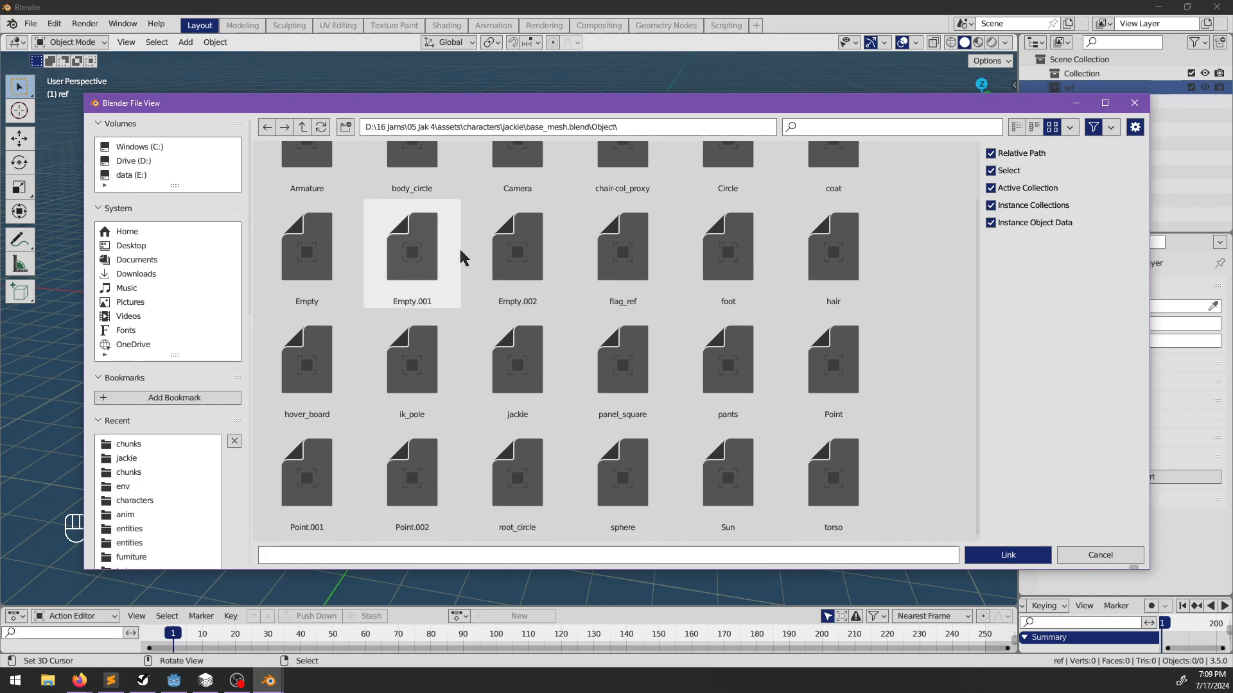
click(527, 384)
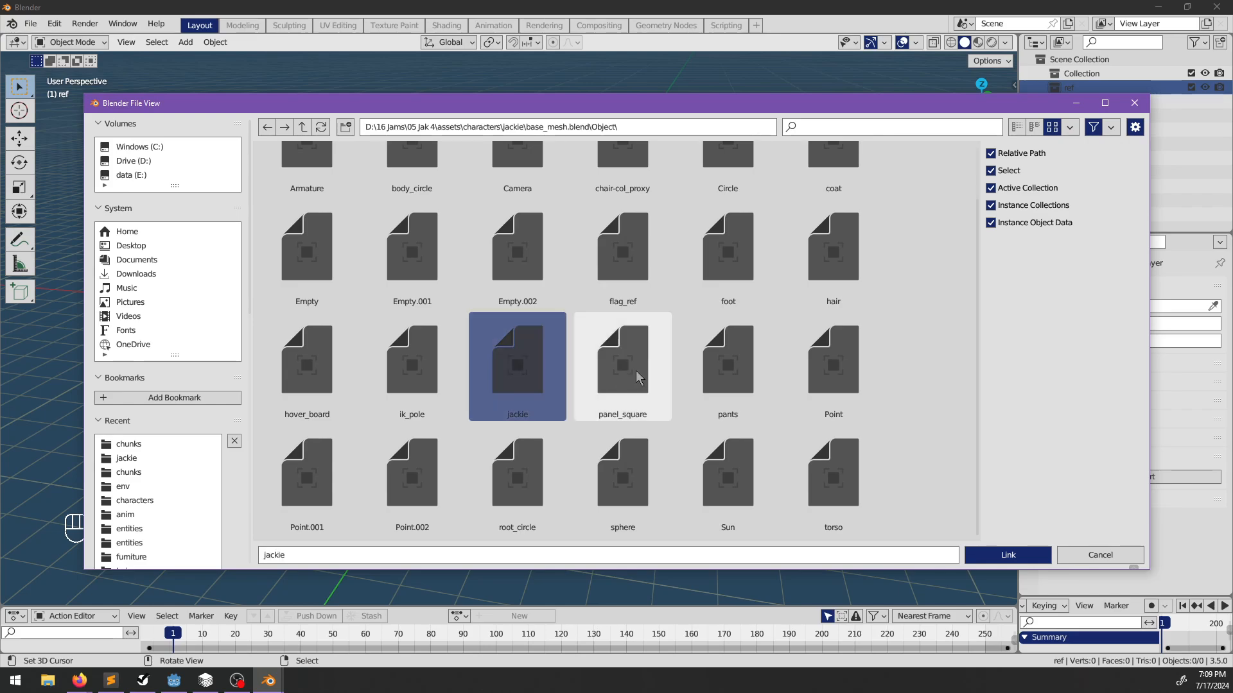
ctrl+click(751, 373)
ctrl+click(845, 253)
ctrl+click(822, 154)
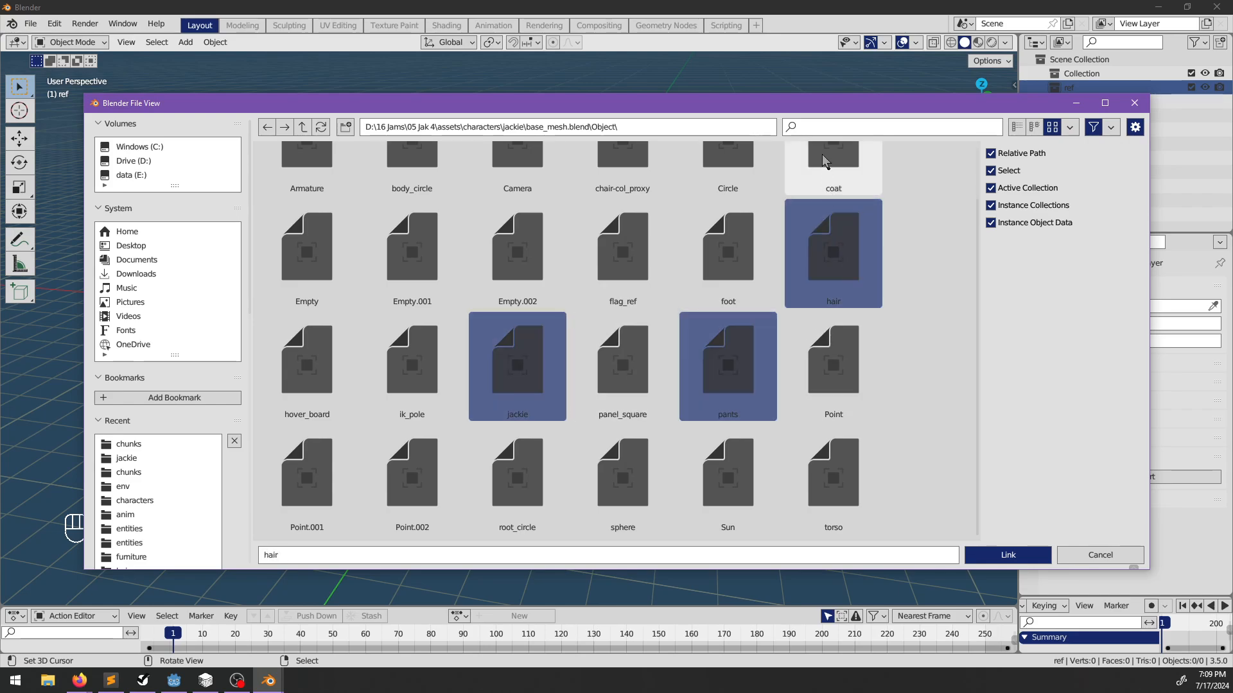
scroll(828, 186, up, 2)
click(1007, 556)
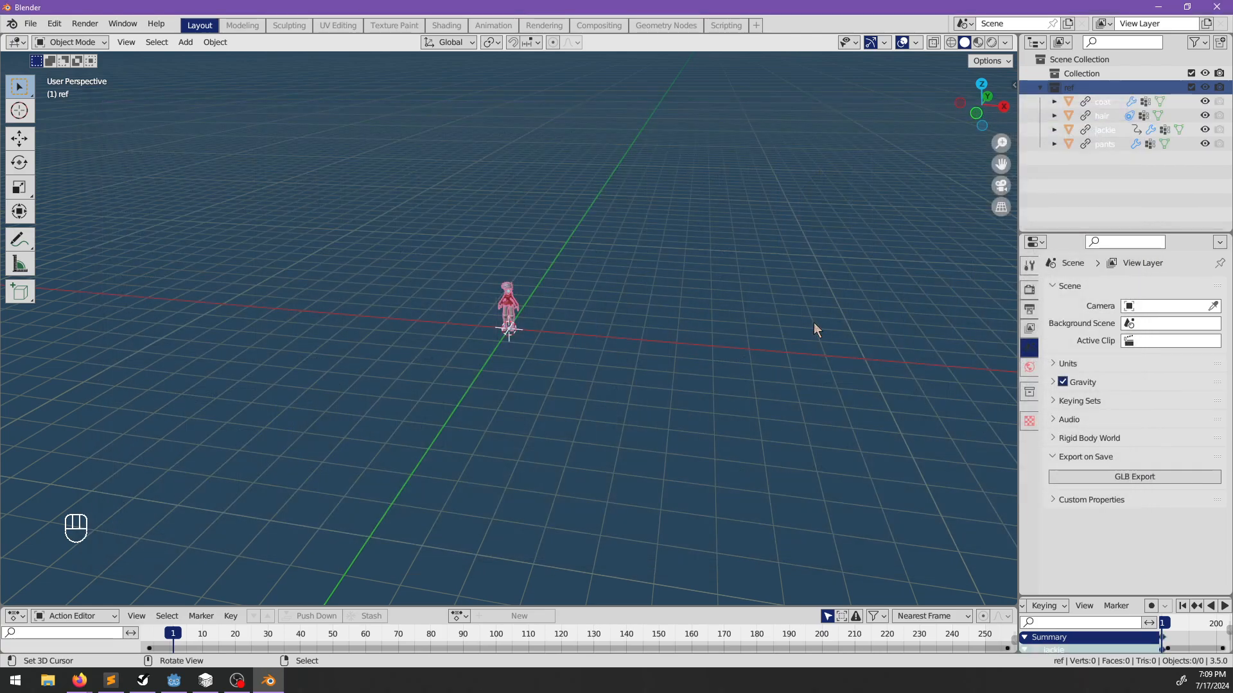
Make Collection the active collection, start an Append operation and browse to the project's characters folder.
scroll(635, 265, up, 9)
middle_drag(596, 292, 501, 333)
scroll(545, 366, up, 3)
click(1082, 74)
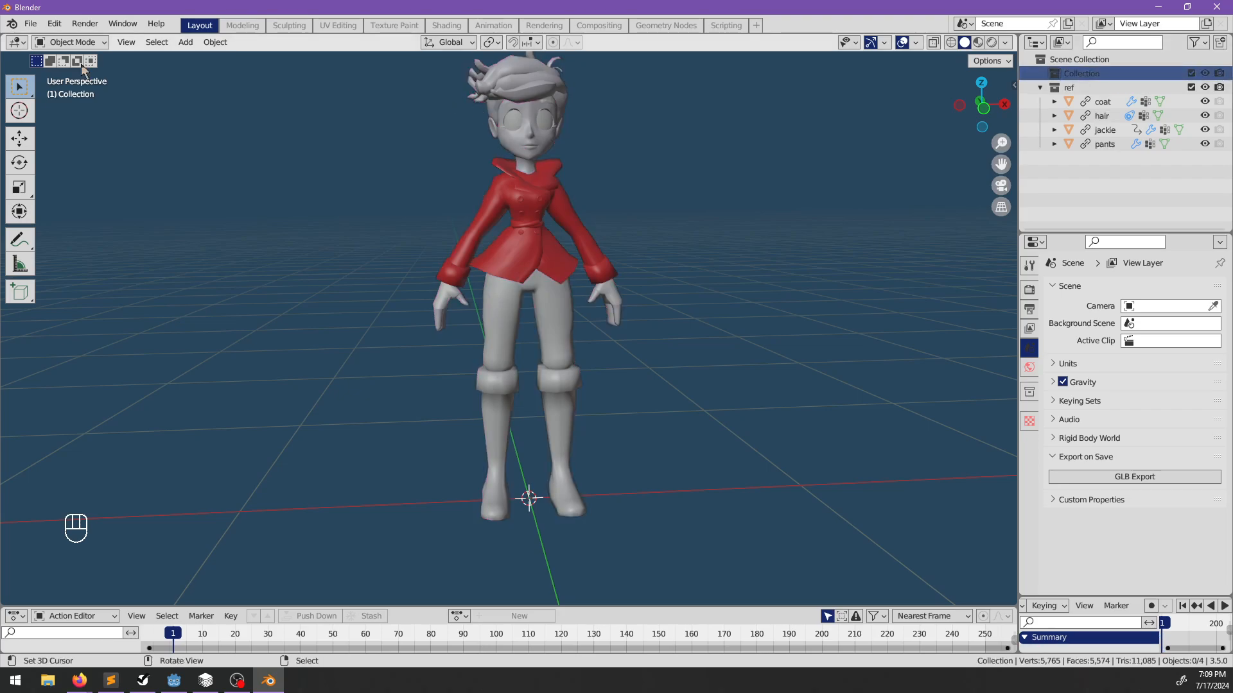
click(30, 23)
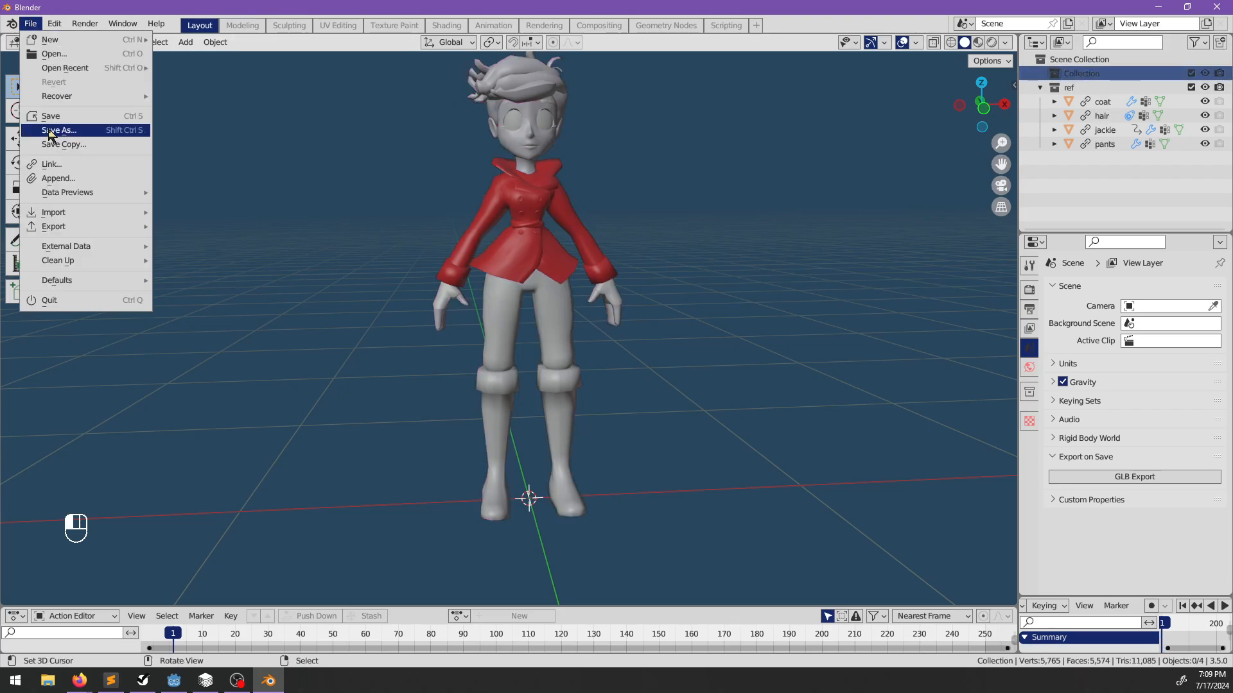
click(67, 179)
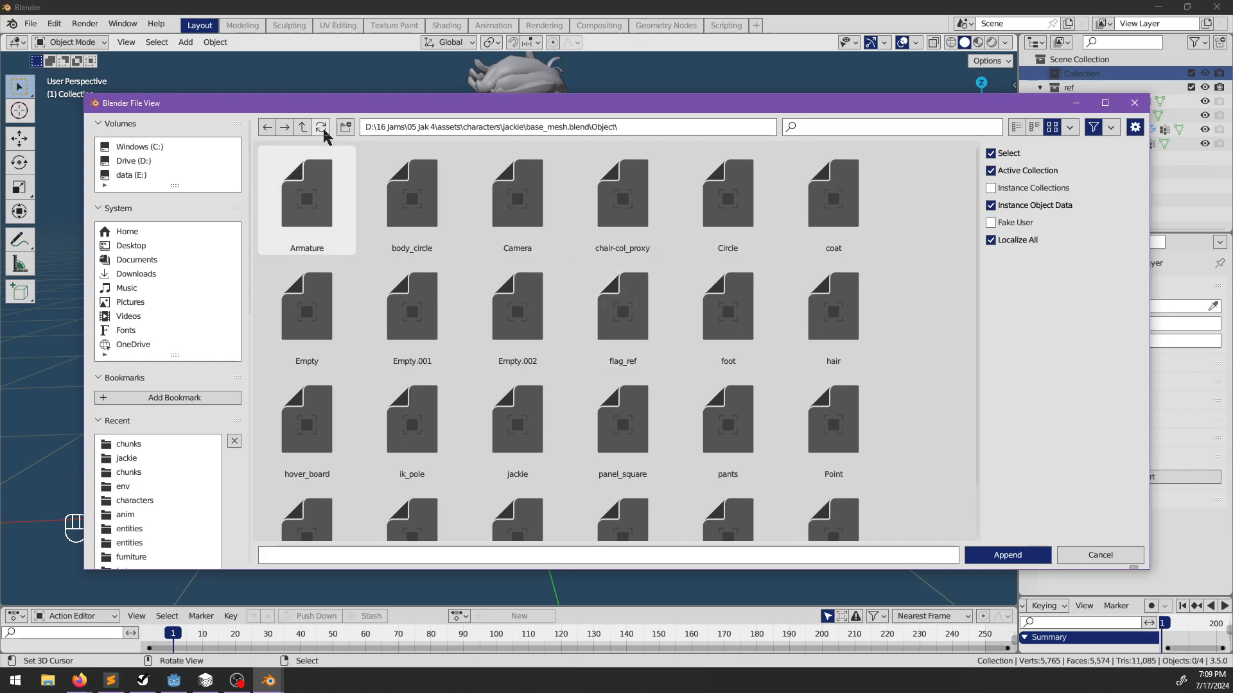
click(303, 127)
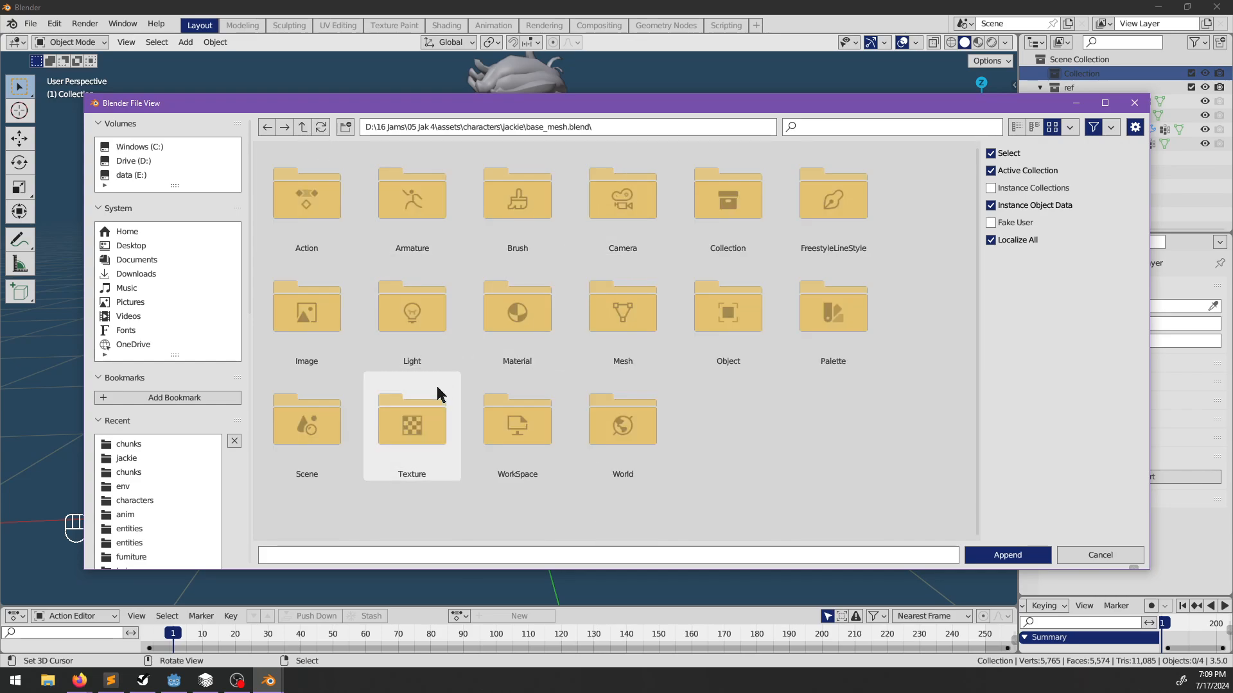
double_click(426, 195)
click(303, 125)
click(303, 126)
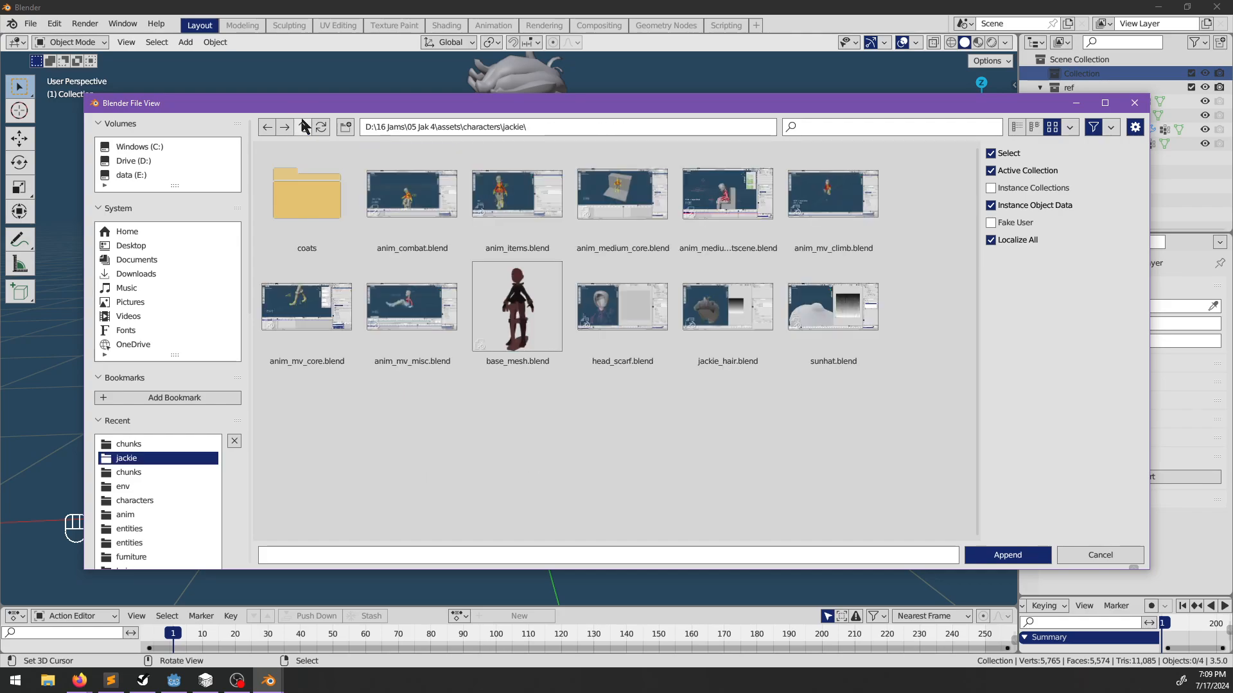
click(303, 126)
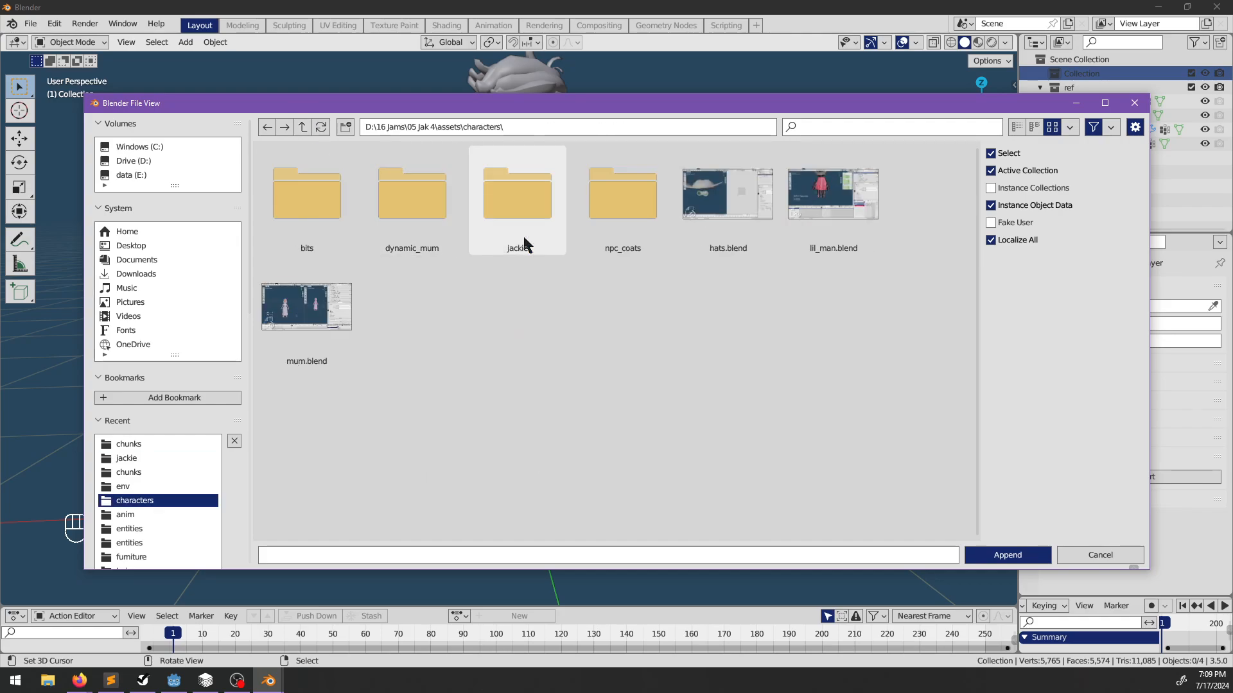
Delete test.blend and test2.blend from the dynamic_mum folder.
double_click(416, 179)
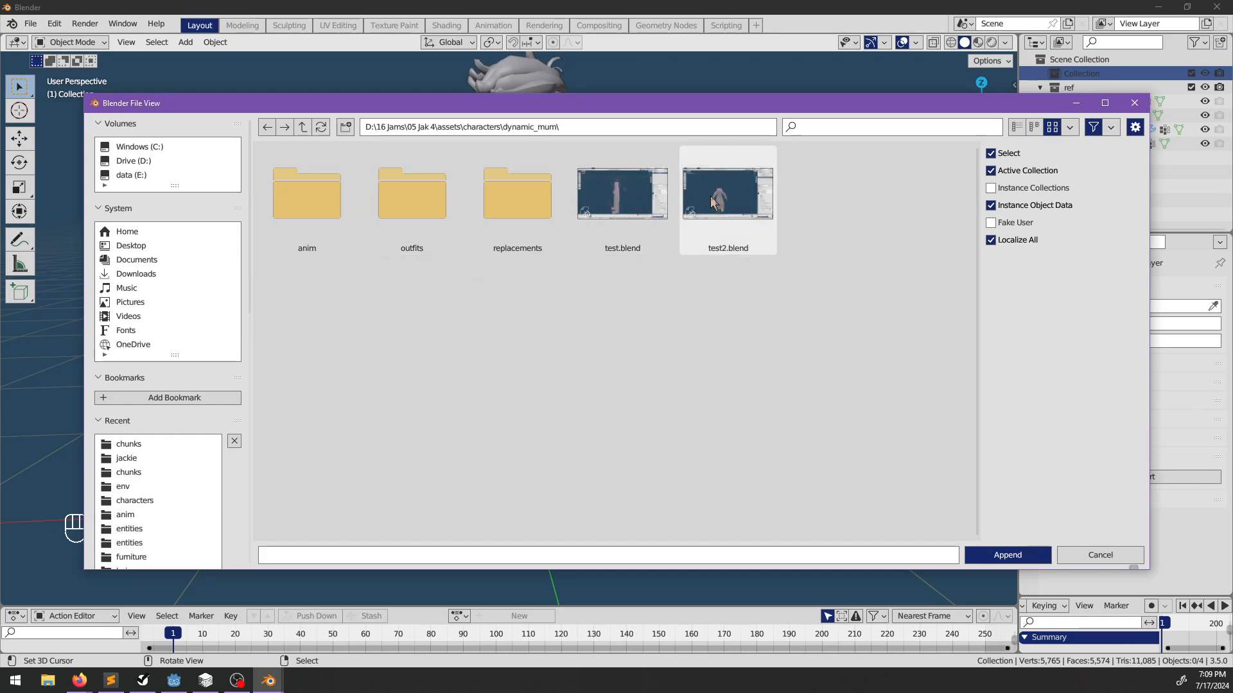
drag(781, 261, 603, 191)
key(Delete)
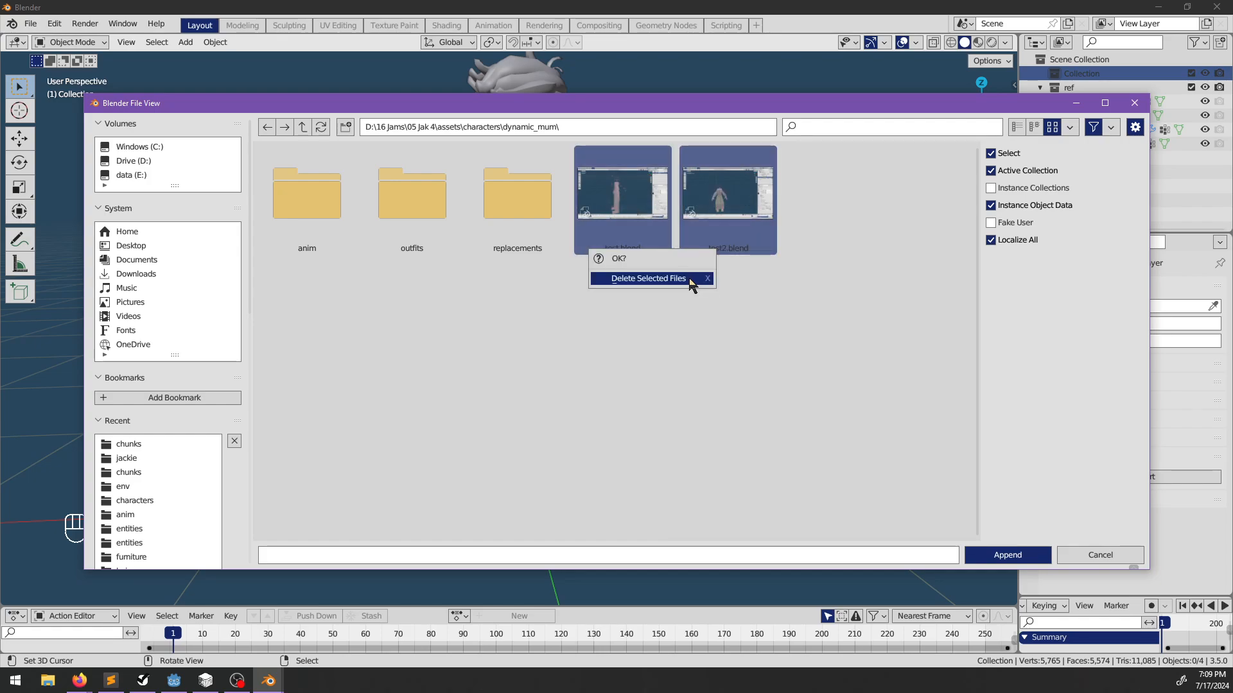
key(Return)
Check the contents of the outfits and anim folders in dynamic_mum and return to the characters folder.
click(387, 192)
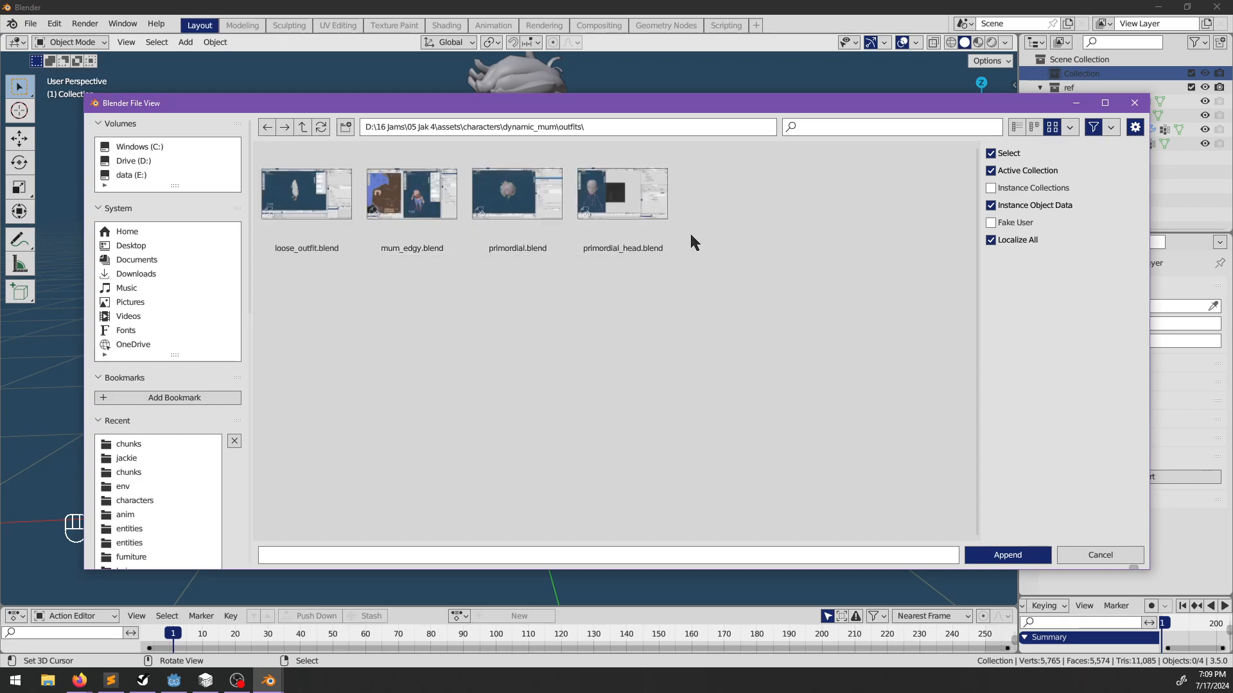
click(303, 126)
click(303, 203)
click(305, 126)
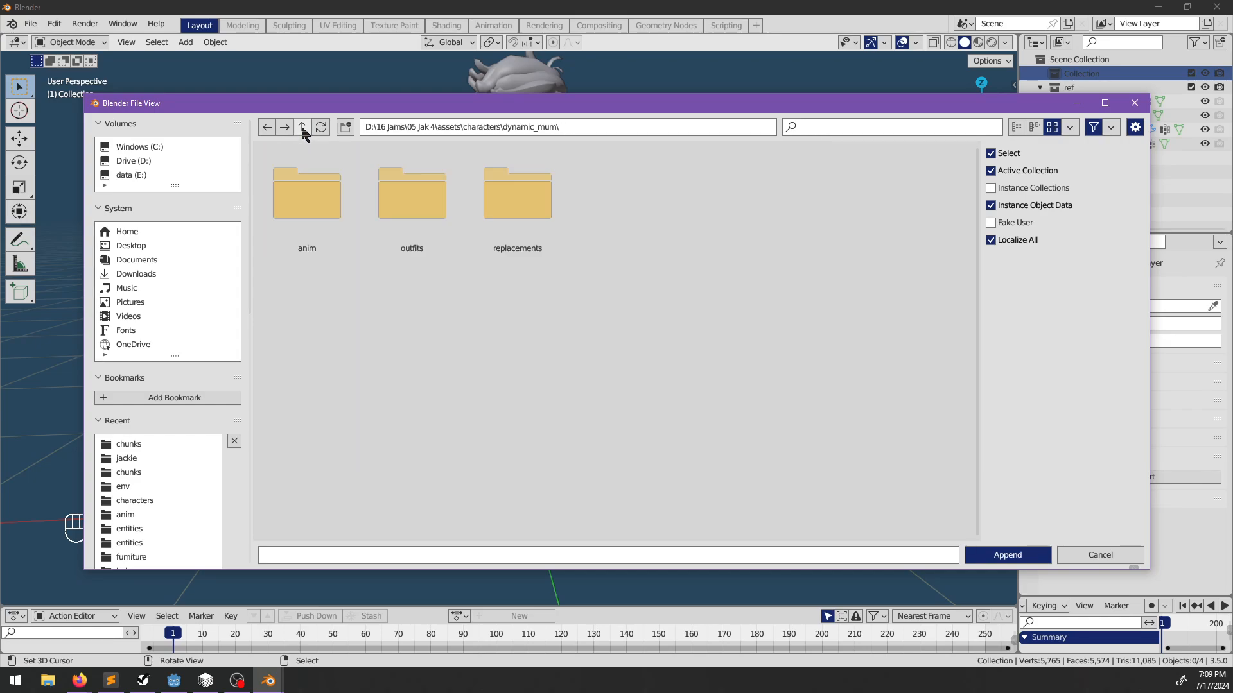
click(303, 126)
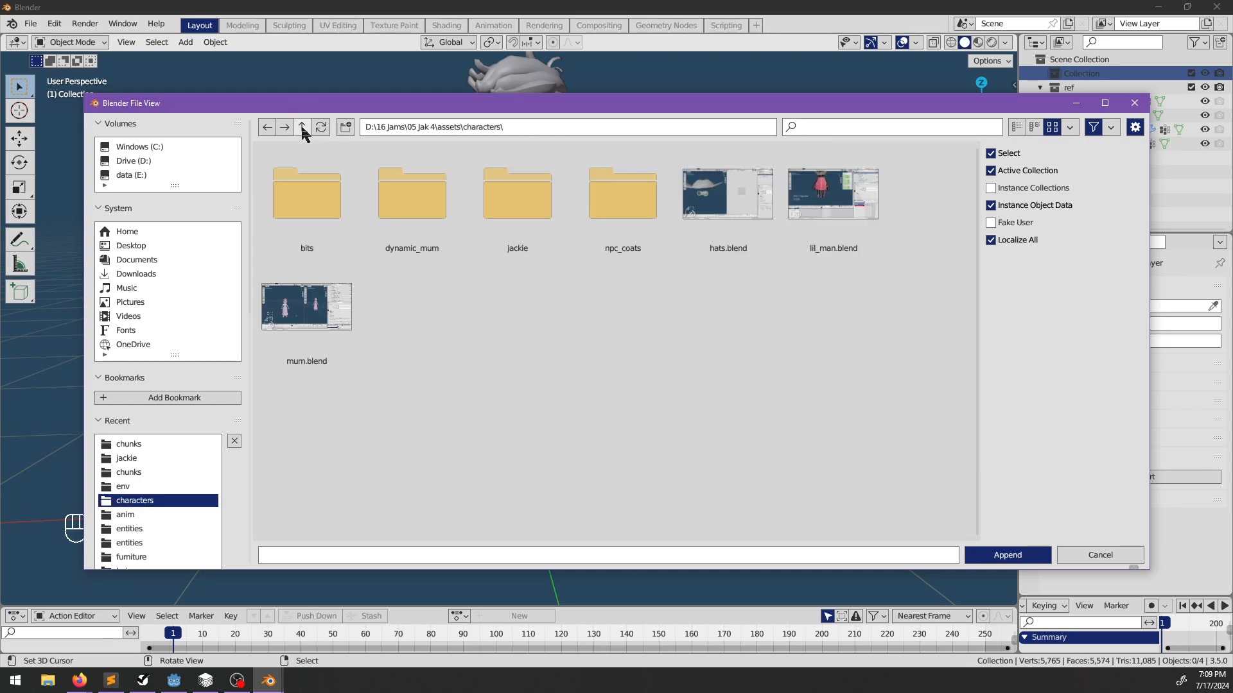
Append all objects from mum.blend into Collection.
double_click(282, 292)
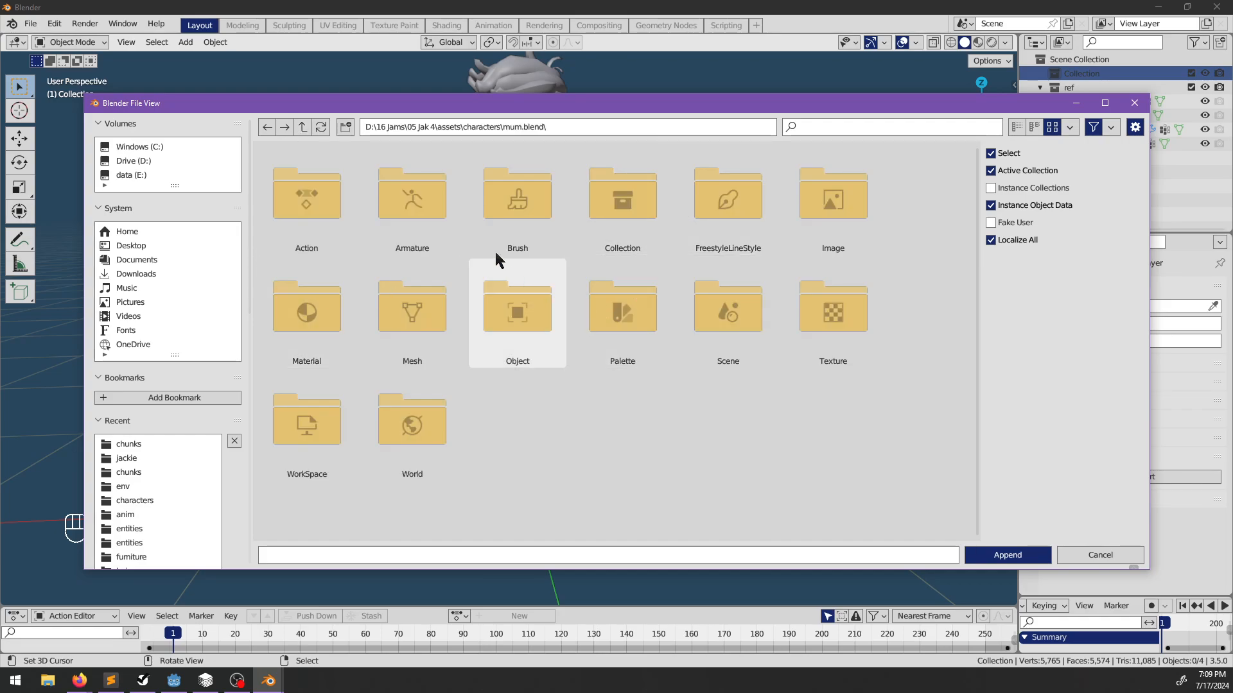
double_click(406, 215)
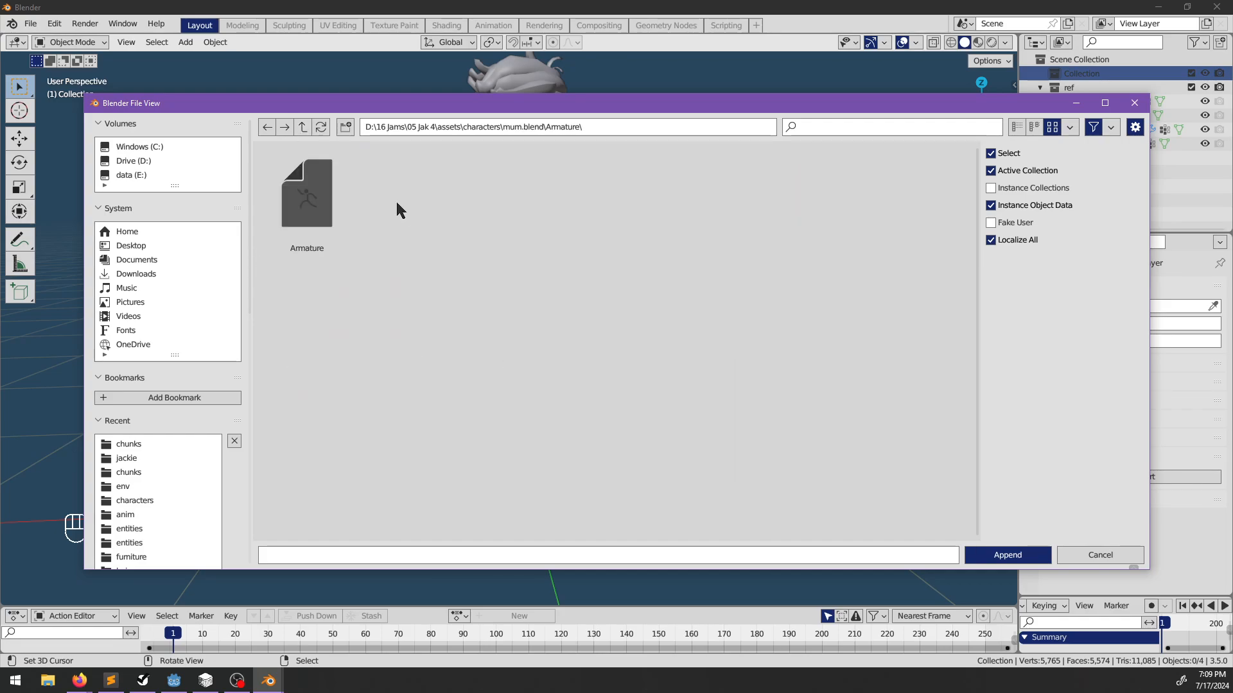
click(302, 126)
double_click(517, 308)
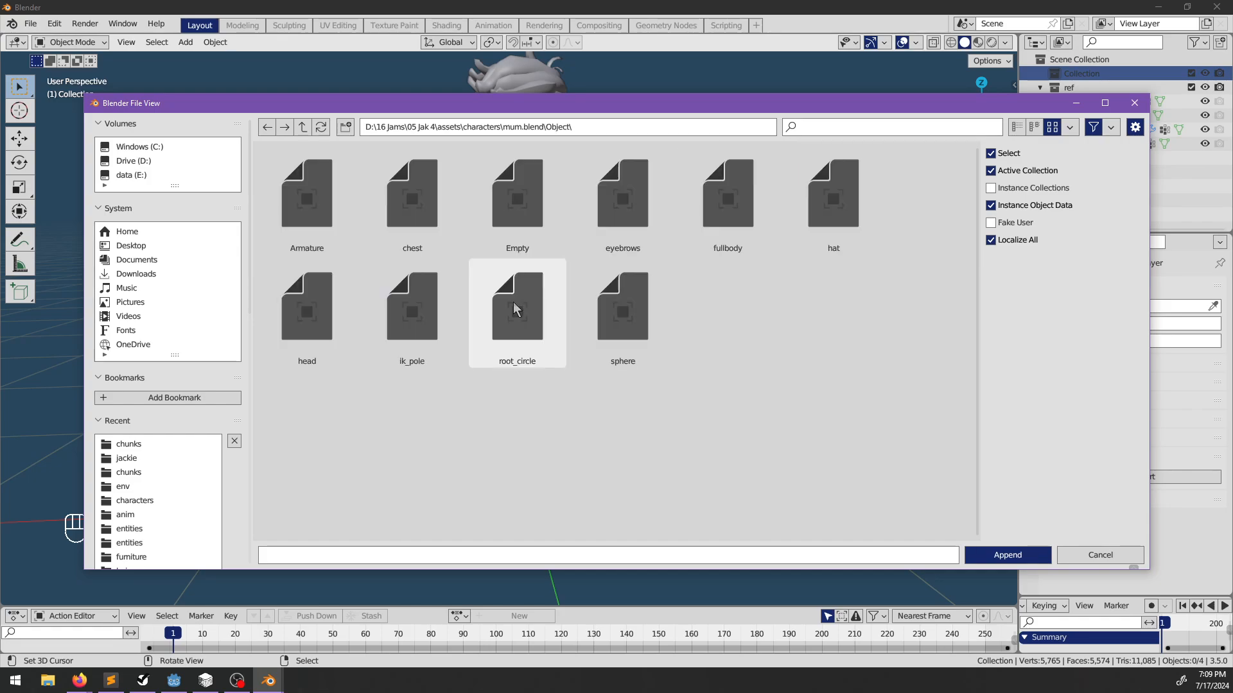
click(330, 220)
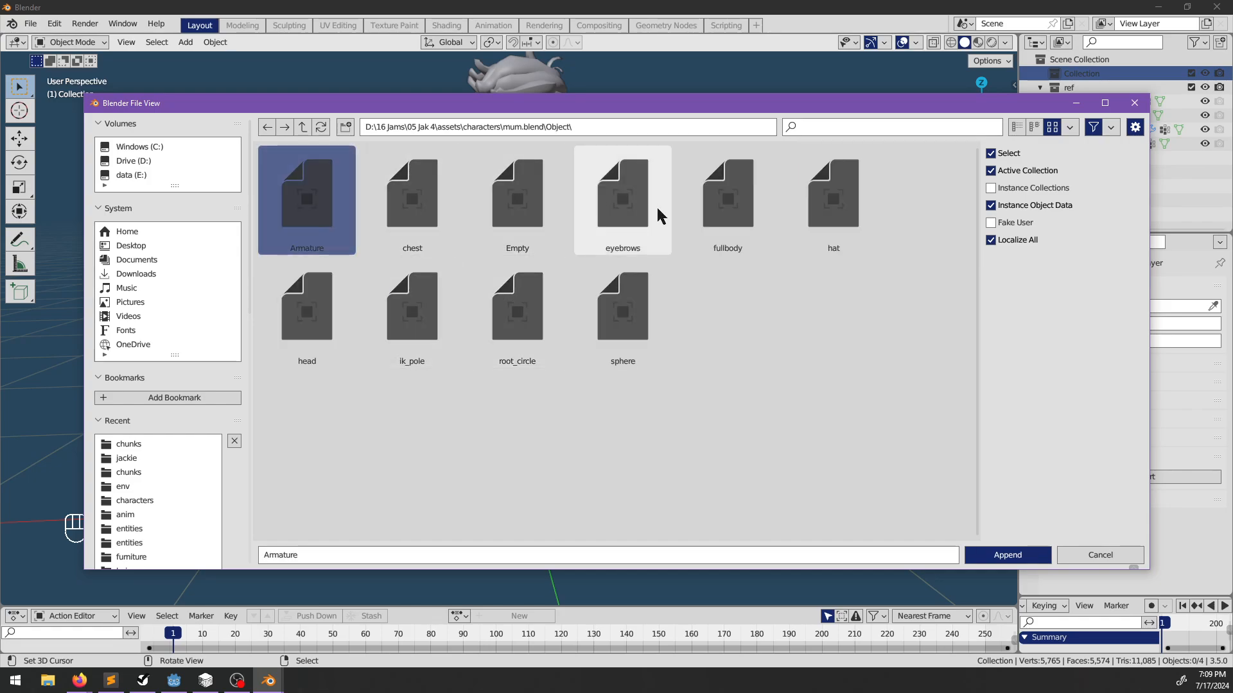
key(a)
click(1021, 557)
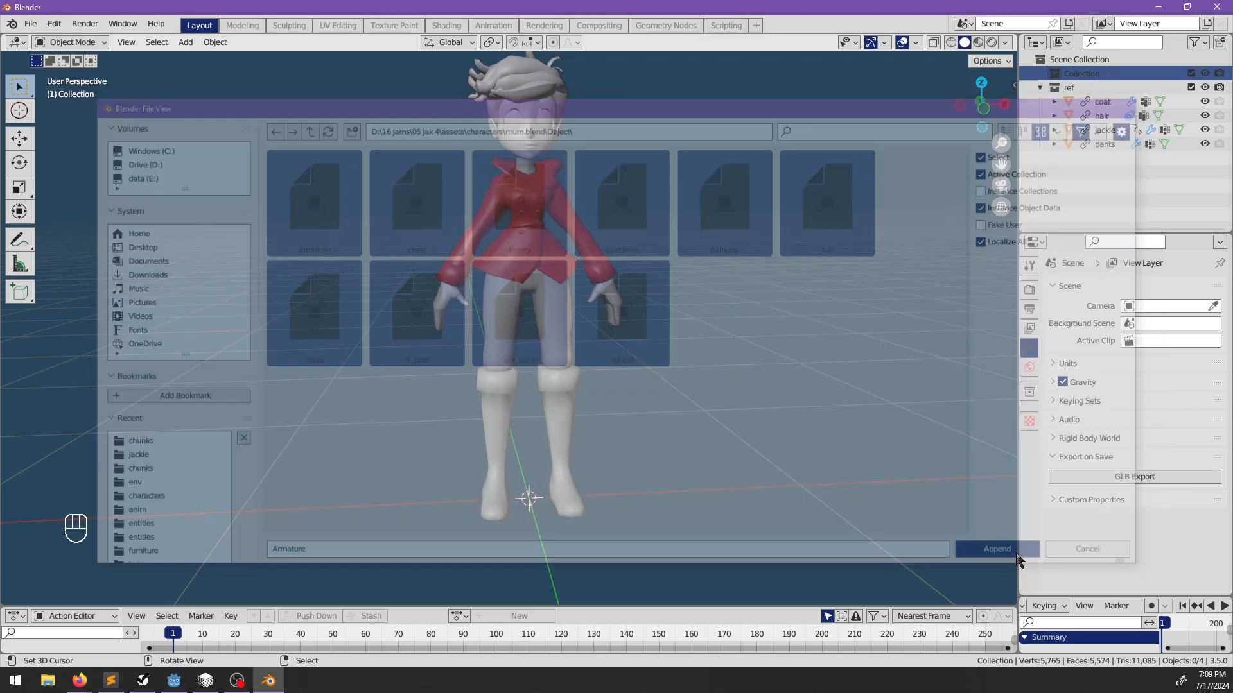
Delete the Empty holding the character reference drawing behind the model.
scroll(816, 304, down, 3)
middle_drag(769, 302, 626, 236)
click(626, 239)
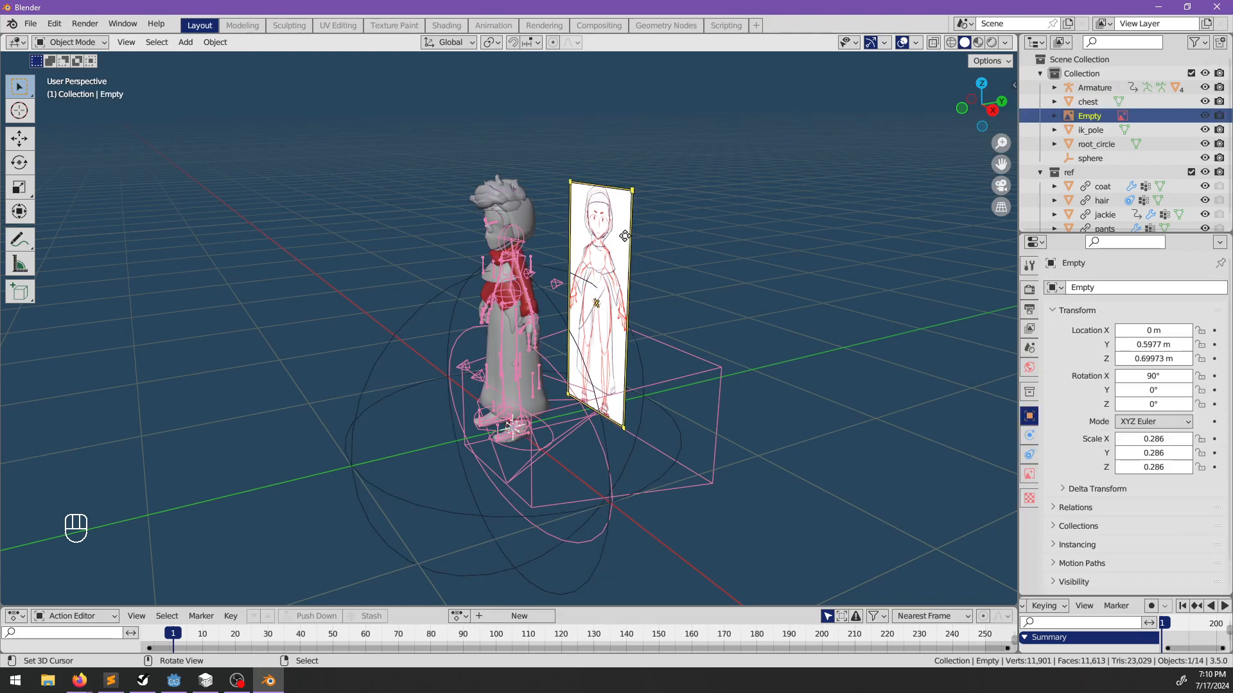
key(Delete)
middle_drag(624, 236, 675, 284)
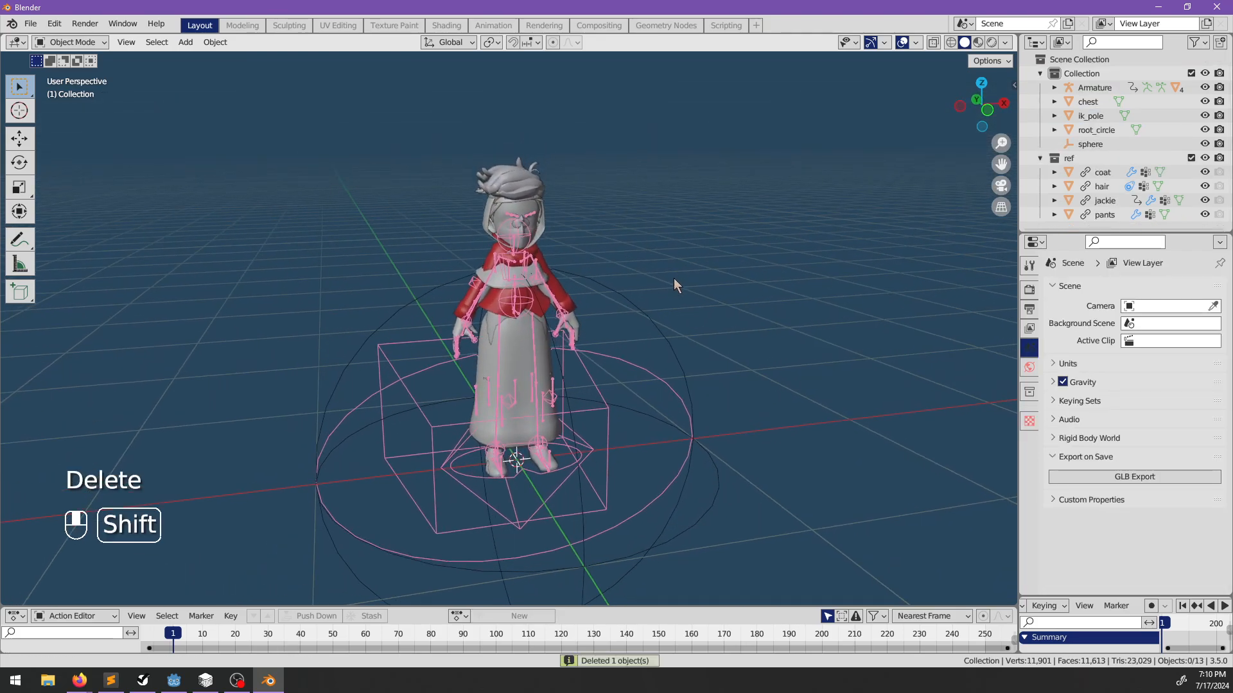
Create a new collection named "bone_shapes" directly under the Scene Collection.
right_click(1051, 78)
click(1021, 61)
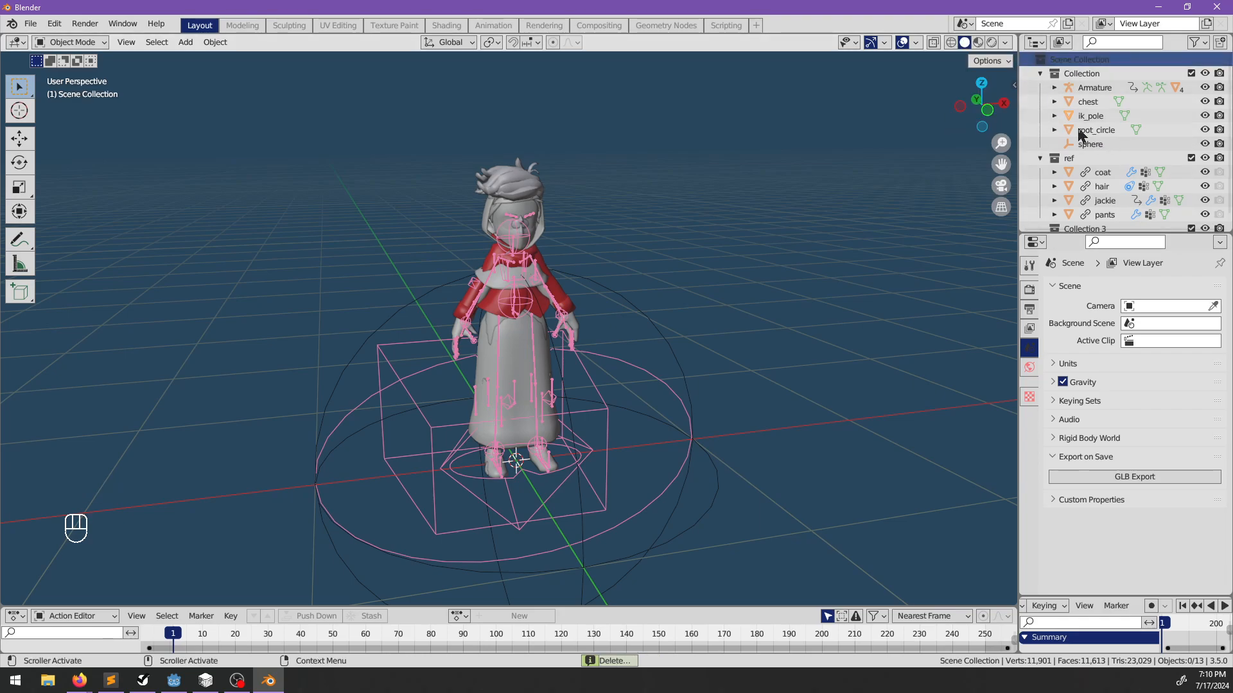
double_click(1075, 229)
text(bone_shapes)
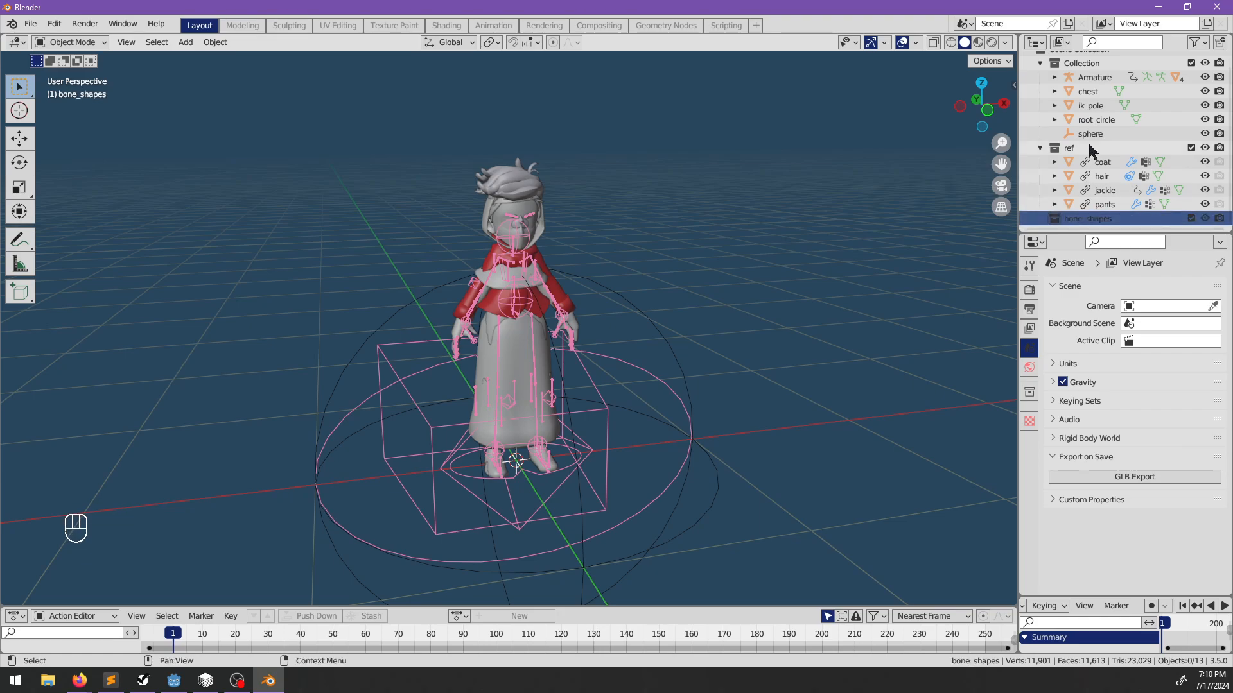
Move root_circle, ik_pole, chest and sphere into the bone_shapes collection and exclude that collection from the view layer.
click(1098, 122)
shift+click(1092, 109)
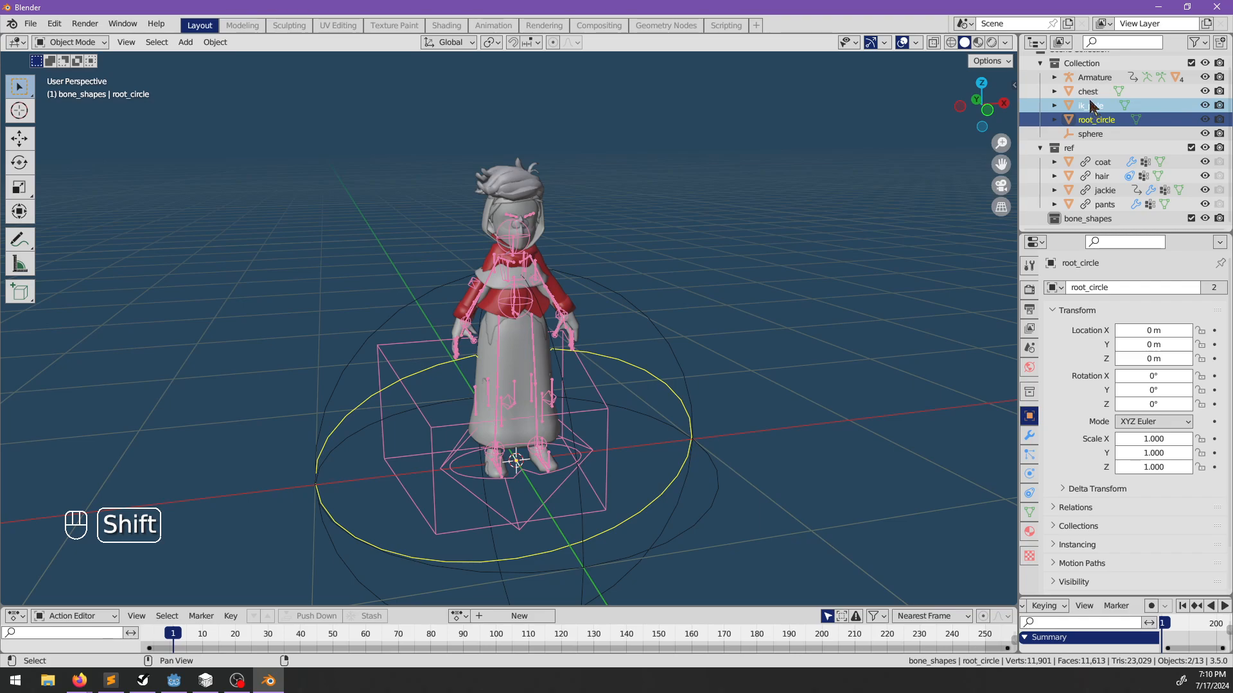
shift+click(1089, 94)
ctrl+click(1090, 93)
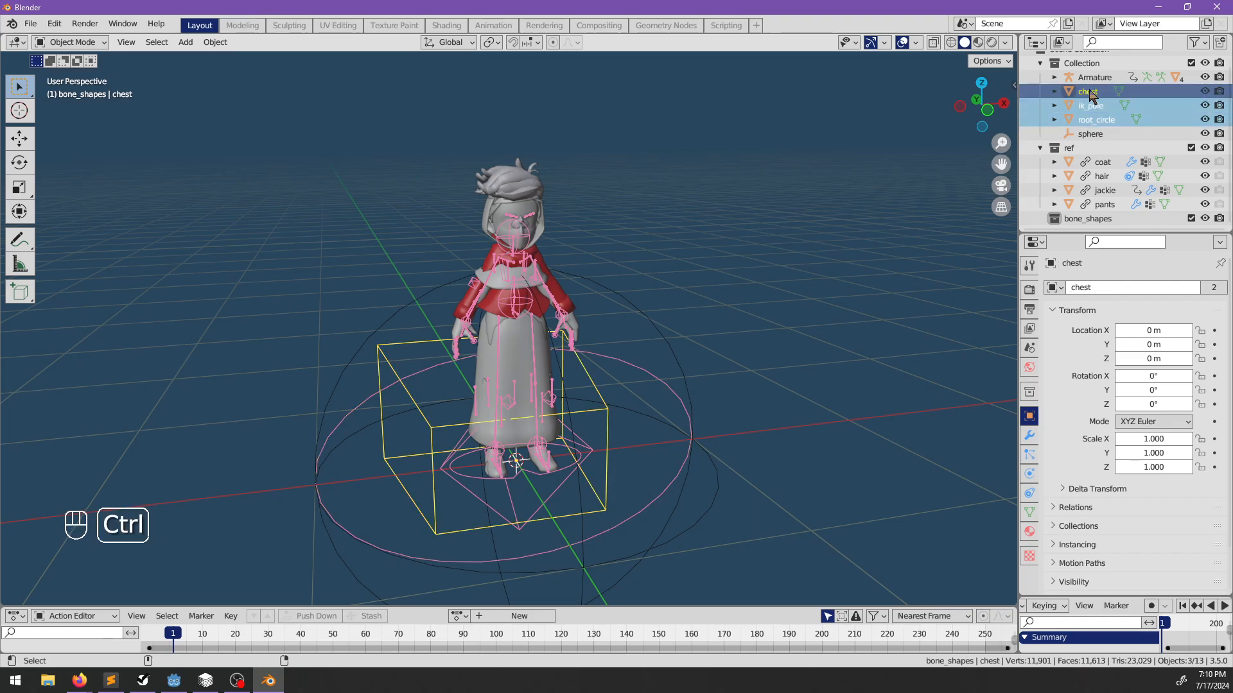
shift+click(1090, 134)
drag(1090, 134, 1076, 221)
click(1191, 161)
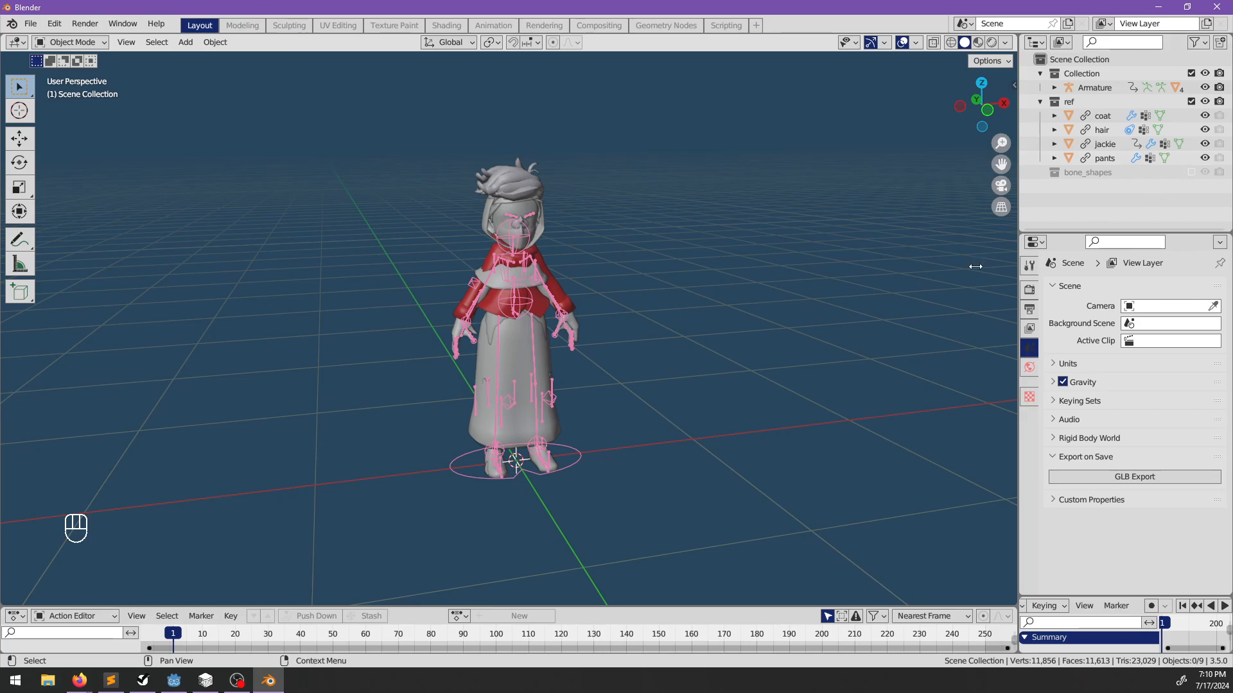
Scale the Armature uniformly down to about 0.897 and apply its scale.
scroll(506, 413, up, 3)
middle_drag(506, 412, 556, 340)
click(556, 340)
middle_drag(668, 449, 702, 346)
scroll(702, 347, down, 3)
key(s)
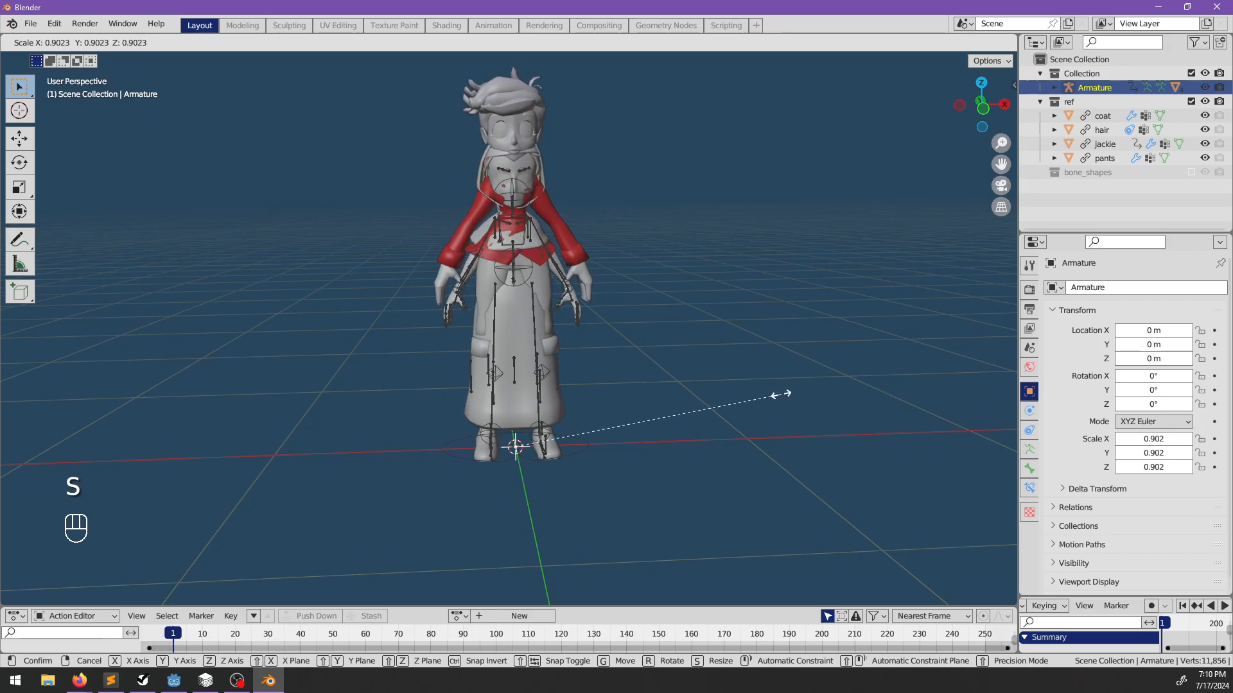
click(780, 393)
middle_drag(723, 407, 711, 384)
key(ctrl+a)
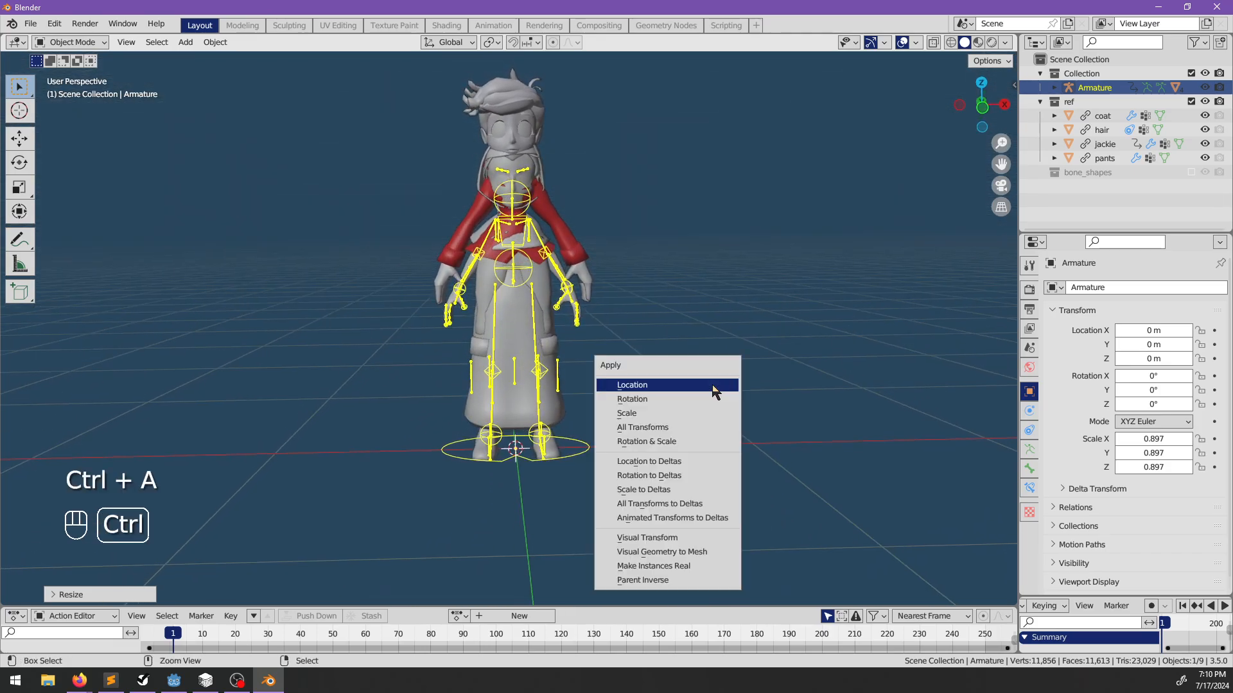
click(684, 414)
Exclude the ref collection from the view layer and apply the scale of all remaining objects.
shift+middle_drag(597, 352, 613, 371)
click(540, 343)
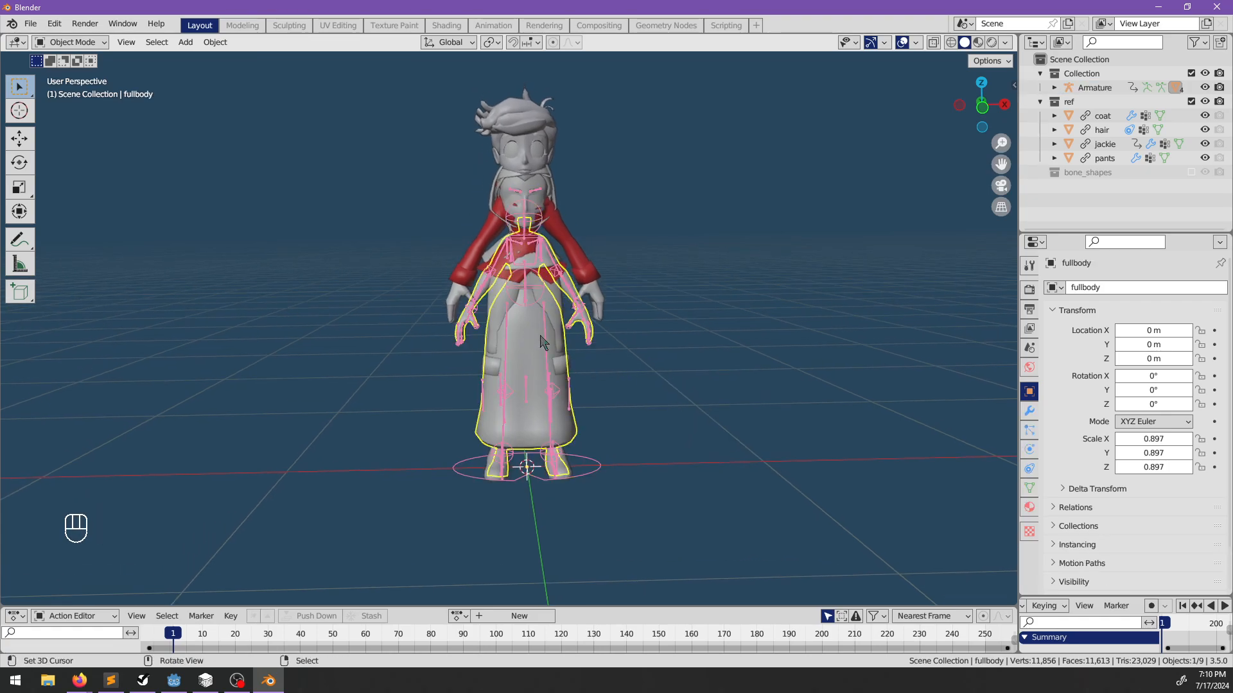
key(a)
click(573, 248)
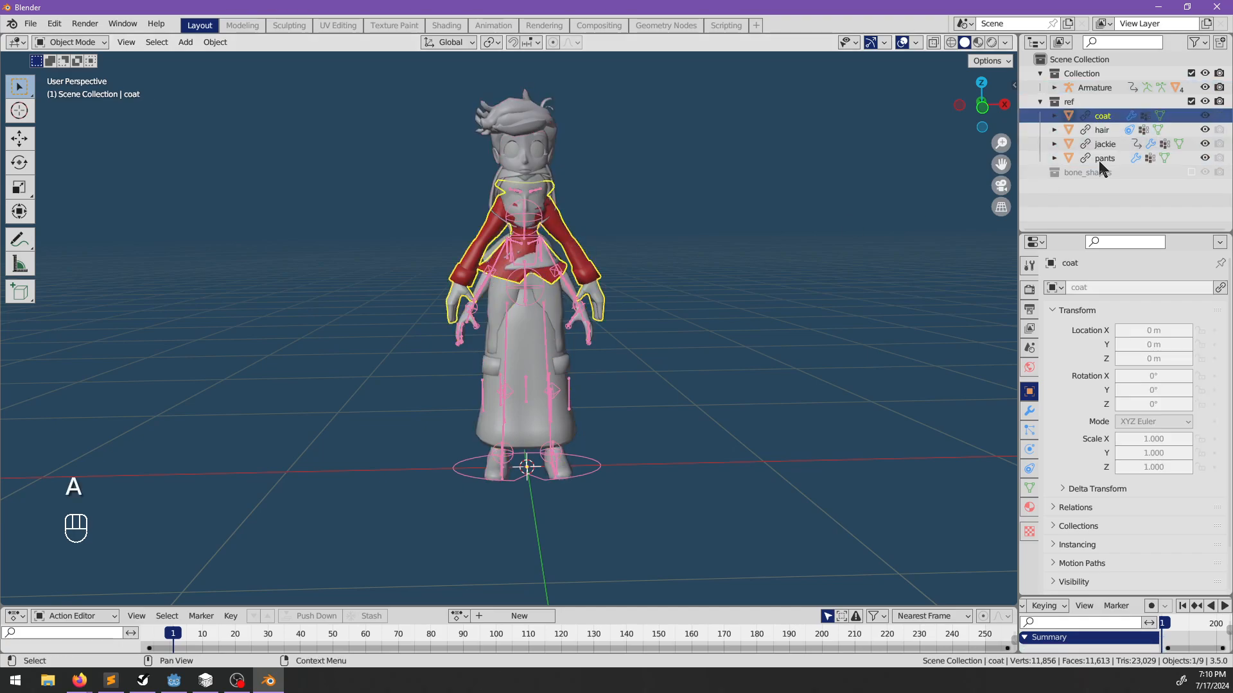
click(1191, 102)
key(a)
key(ctrl+a)
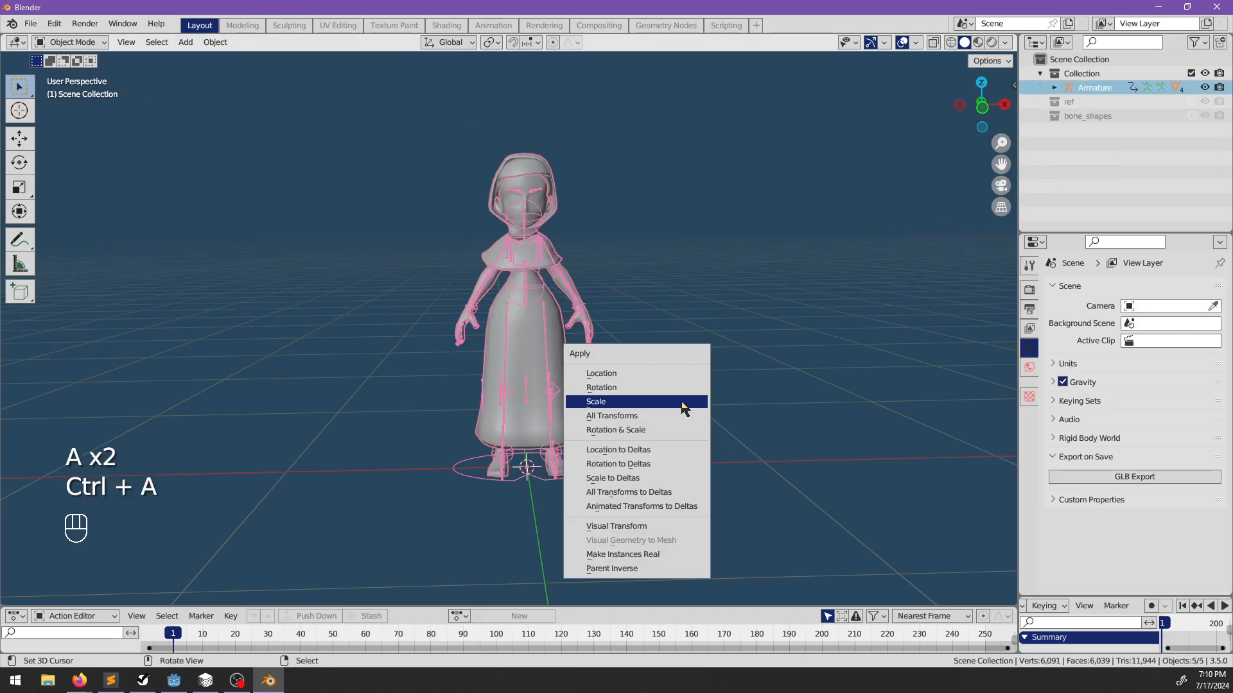
click(685, 398)
Select the Armature and expand its hierarchy to examine its child objects.
click(1062, 90)
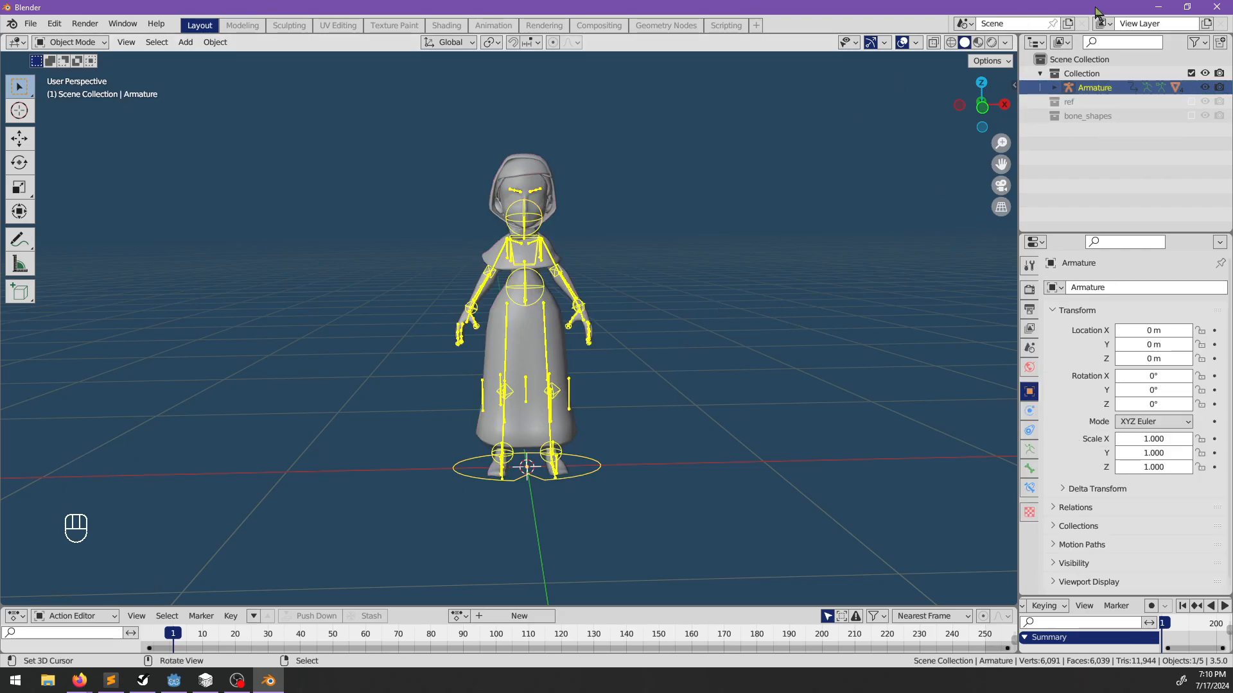
click(1054, 87)
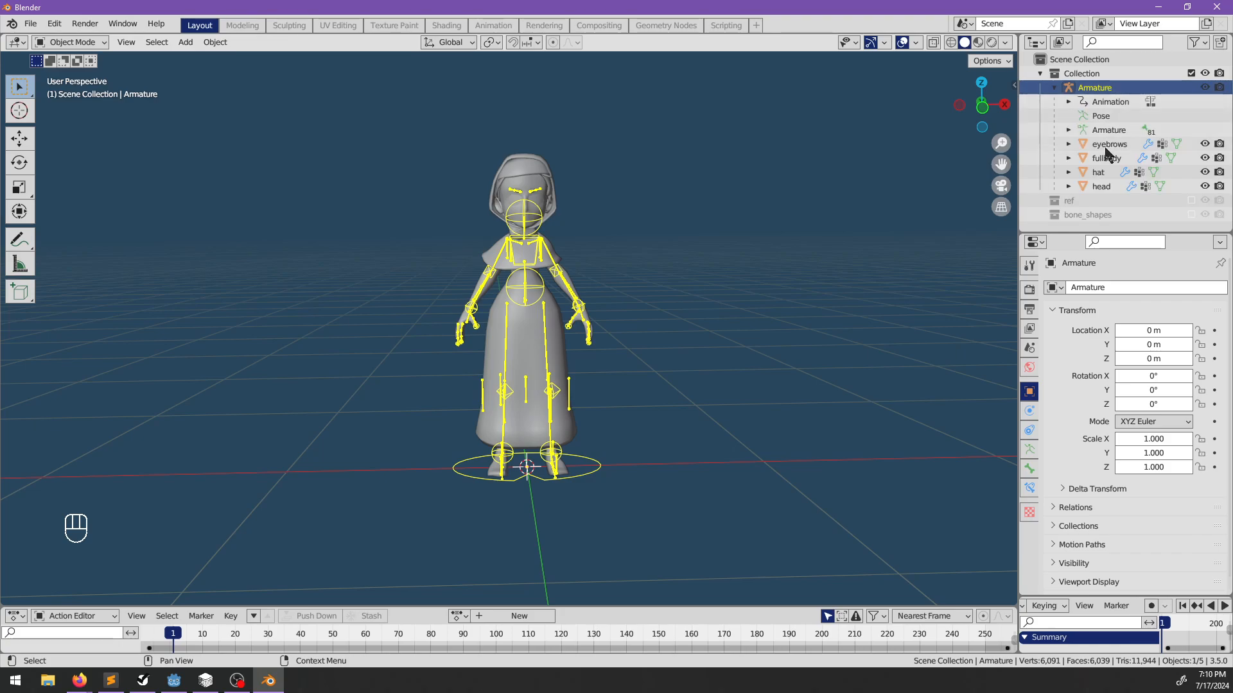
scroll(619, 188, up, 3)
Save the file as young_mum.blend in the assets\characters\dynamic_mum folder.
key(ctrl+shift+s)
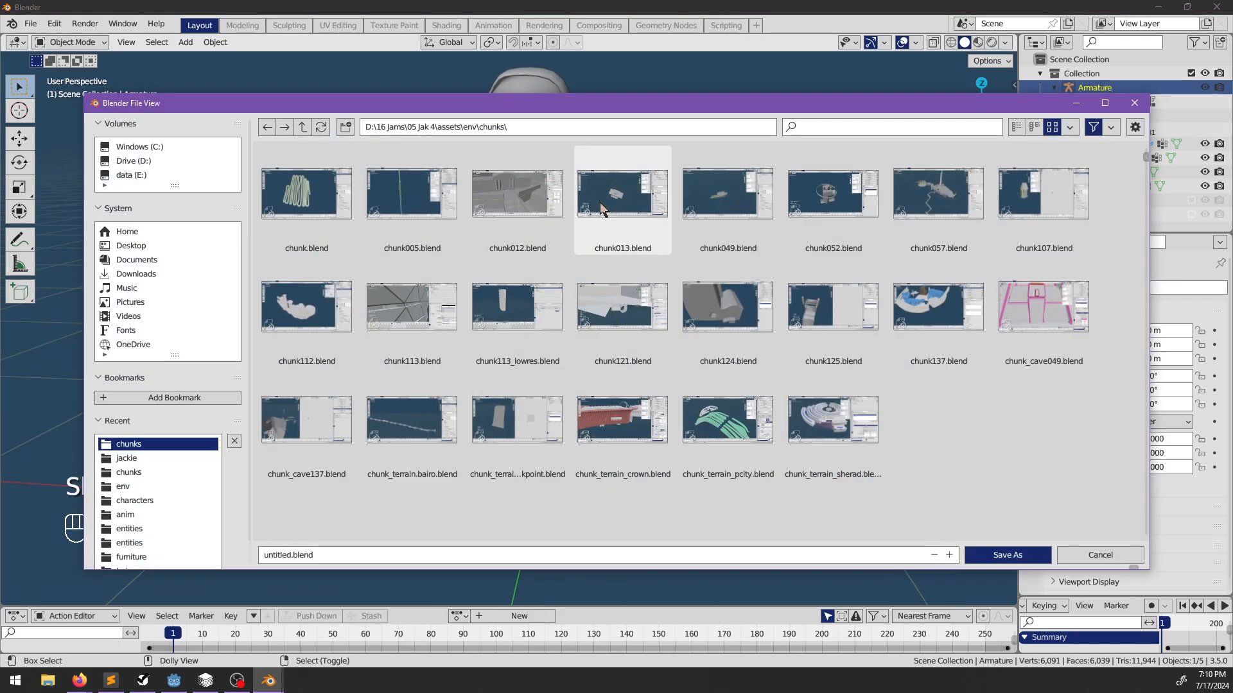
click(302, 126)
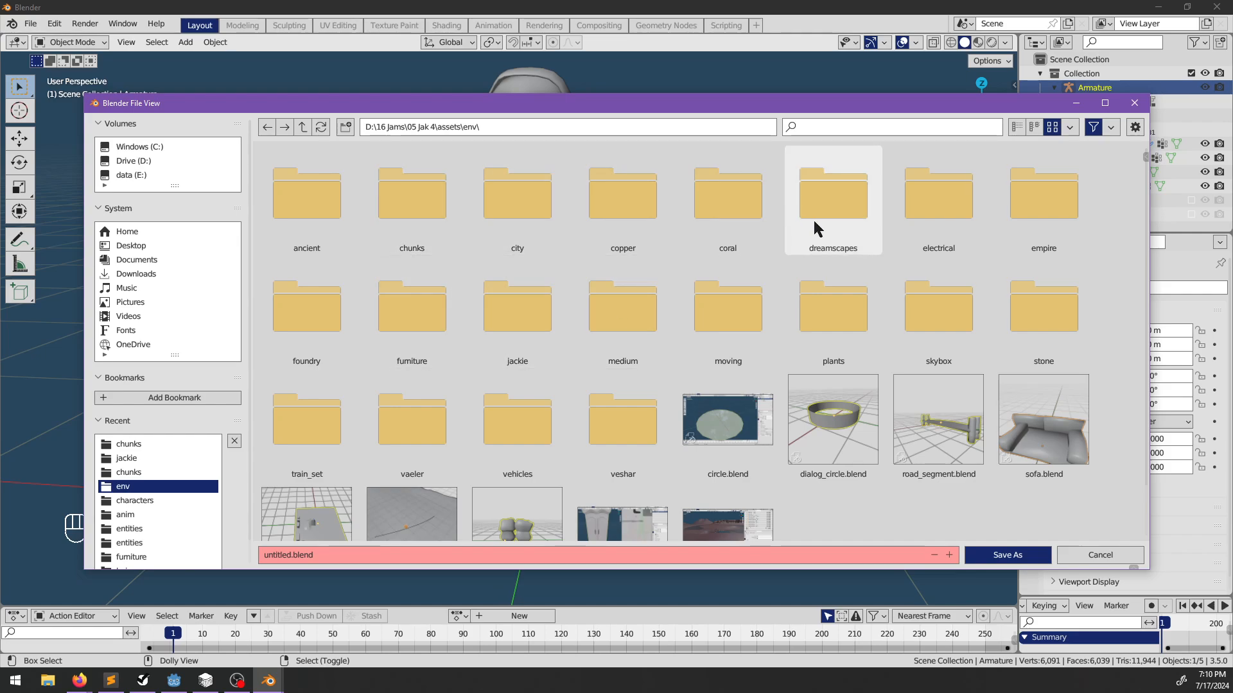
click(304, 126)
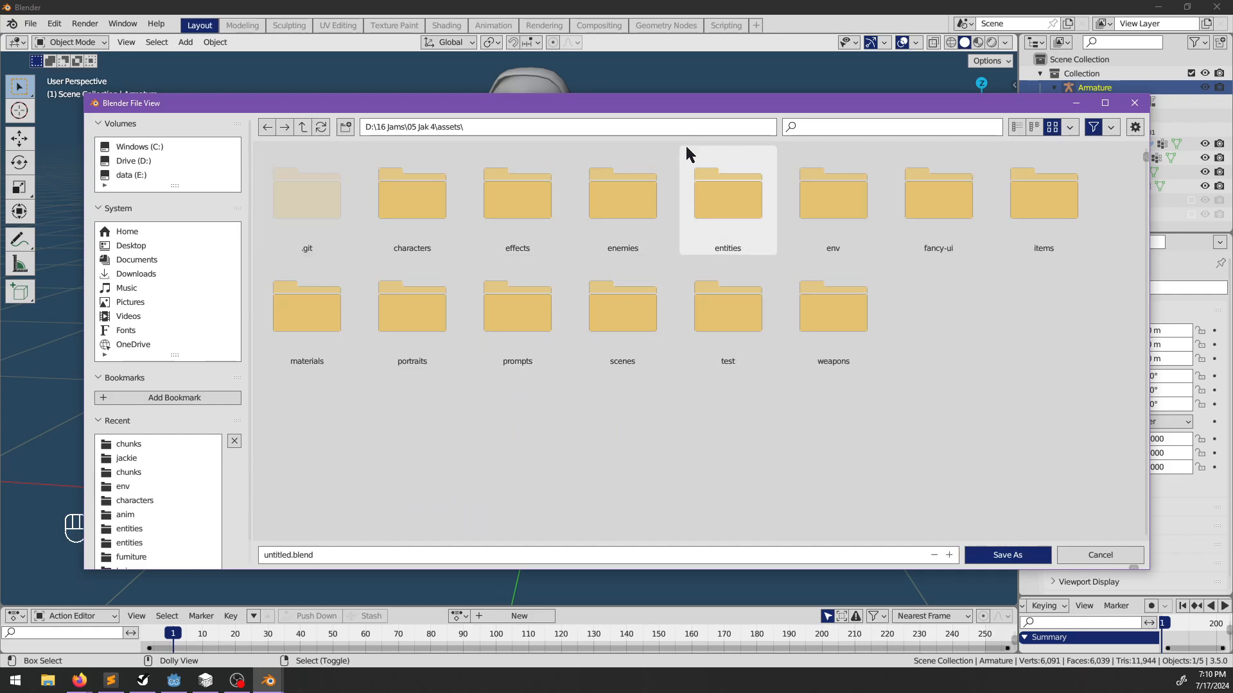
double_click(405, 192)
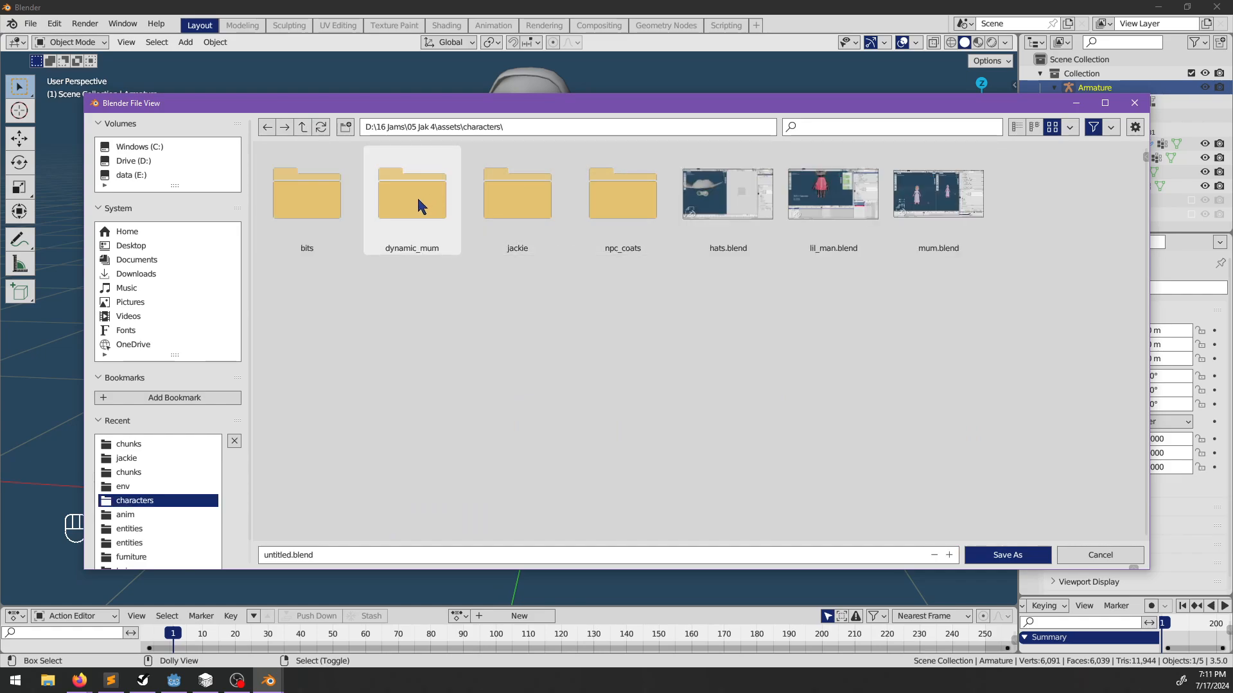
double_click(415, 196)
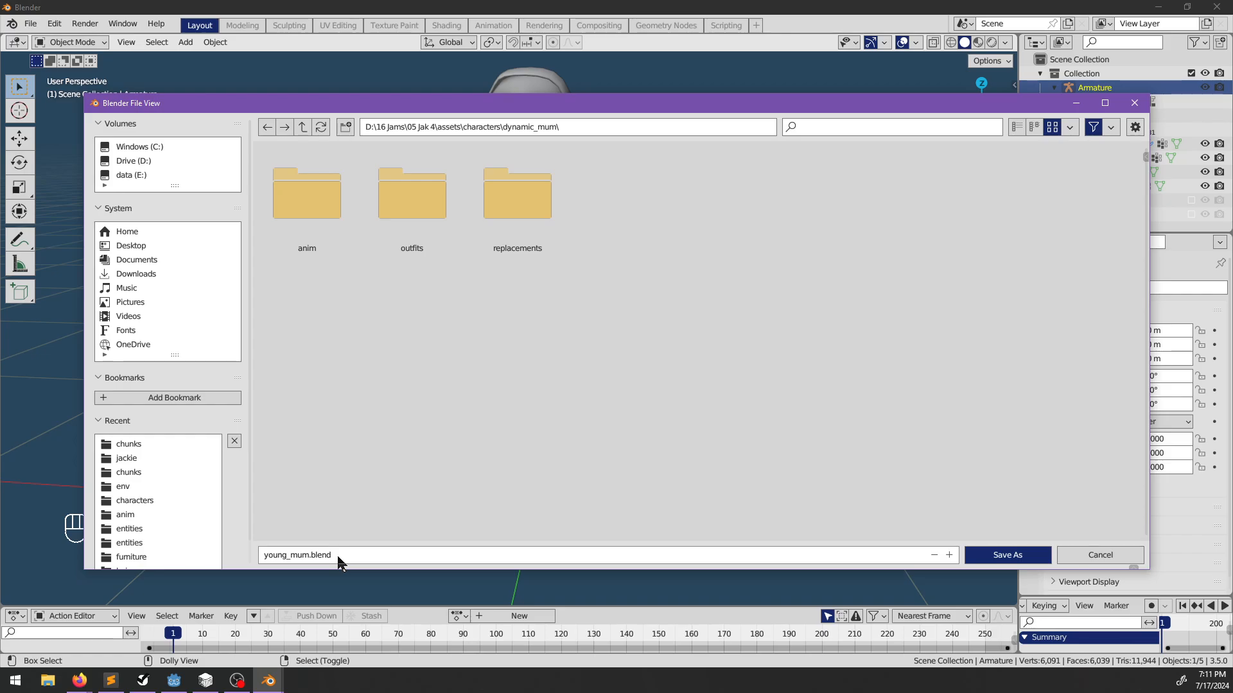
click(1006, 556)
Hide the hat object and enter Edit Mode on the fullbody mesh.
middle_drag(835, 308, 640, 373)
click(640, 372)
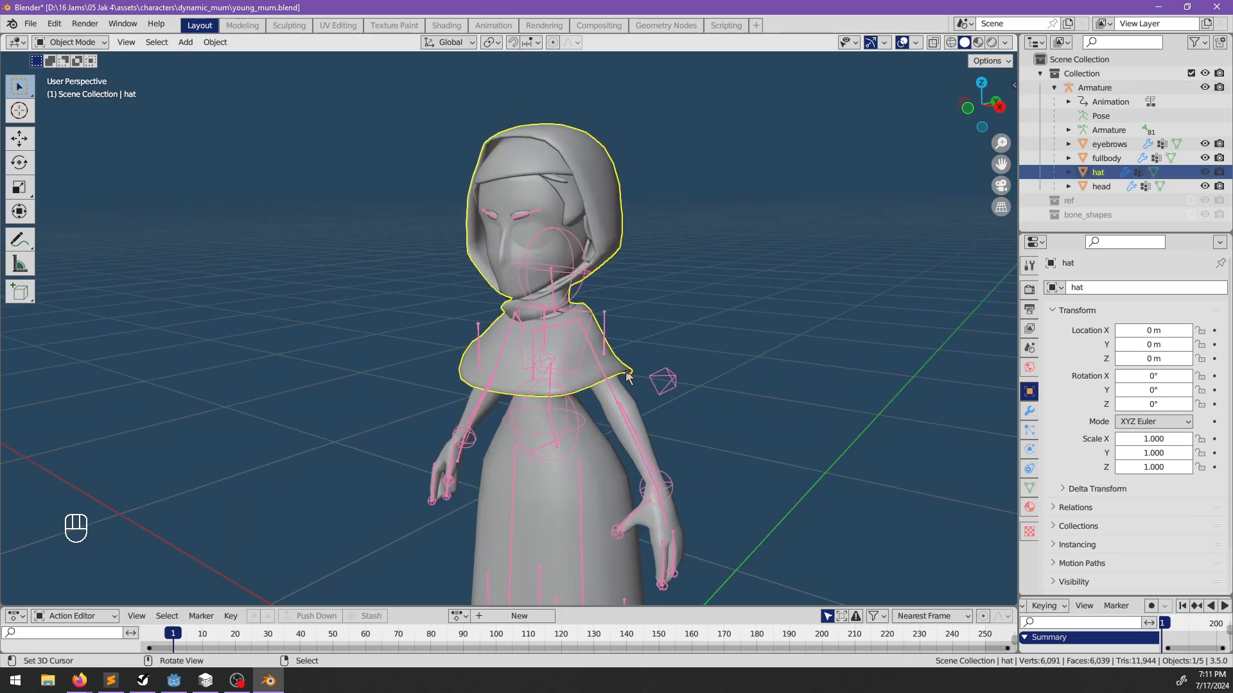
key(h)
click(556, 369)
key(Tab)
key(Tab)
key(Tab)
key(Tab)
click(504, 375)
key(Tab)
Delete the front chest faces and their surrounding edges from the fullbody mesh, leaving an opening above the waist.
middle_drag(538, 383, 554, 337)
scroll(577, 378, up, 3)
ctrl+shift+click(642, 346)
key(x)
click(613, 403)
key(x)
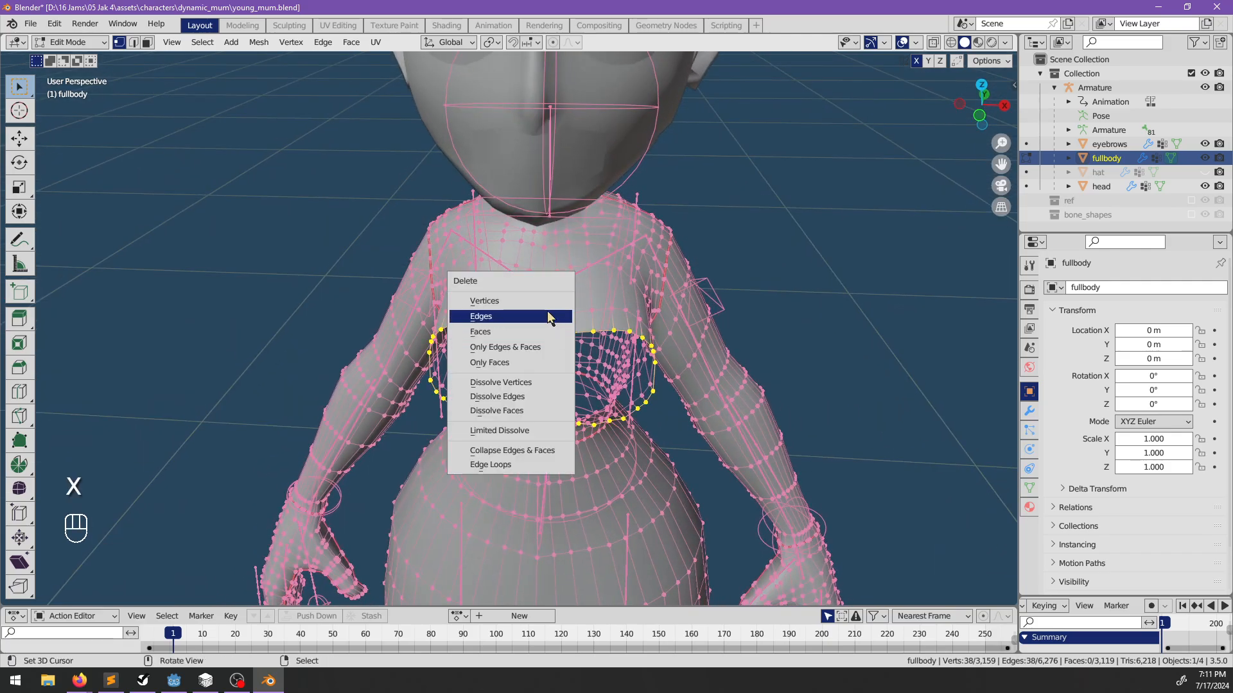
click(549, 318)
middle_drag(549, 317, 407, 332)
key(x)
click(629, 323)
Select the lower front edge path above the waist and the opposite upper edge path of the chest opening.
middle_drag(506, 277, 610, 262)
scroll(613, 283, up, 2)
mouse_move(633, 334)
middle_down()
mouse_move(579, 296)
mouse_move(637, 356)
middle_up()
ctrl+click(542, 366)
middle_drag(541, 366, 525, 365)
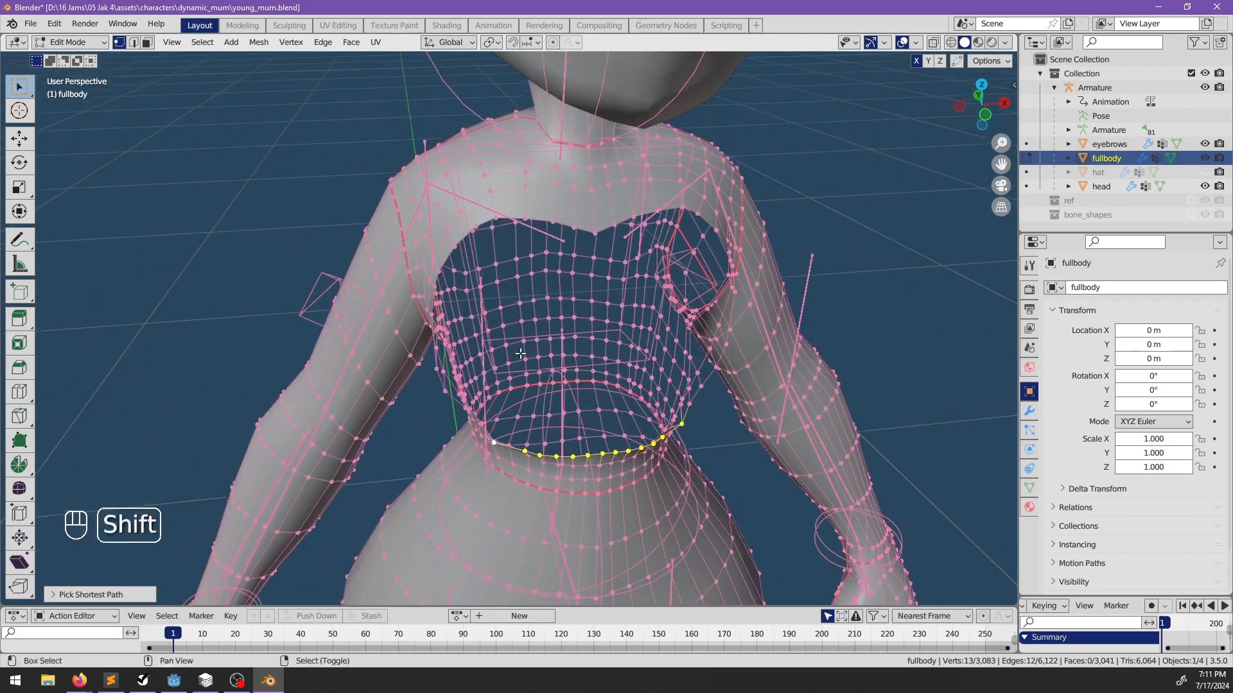
middle_drag(486, 244, 509, 220)
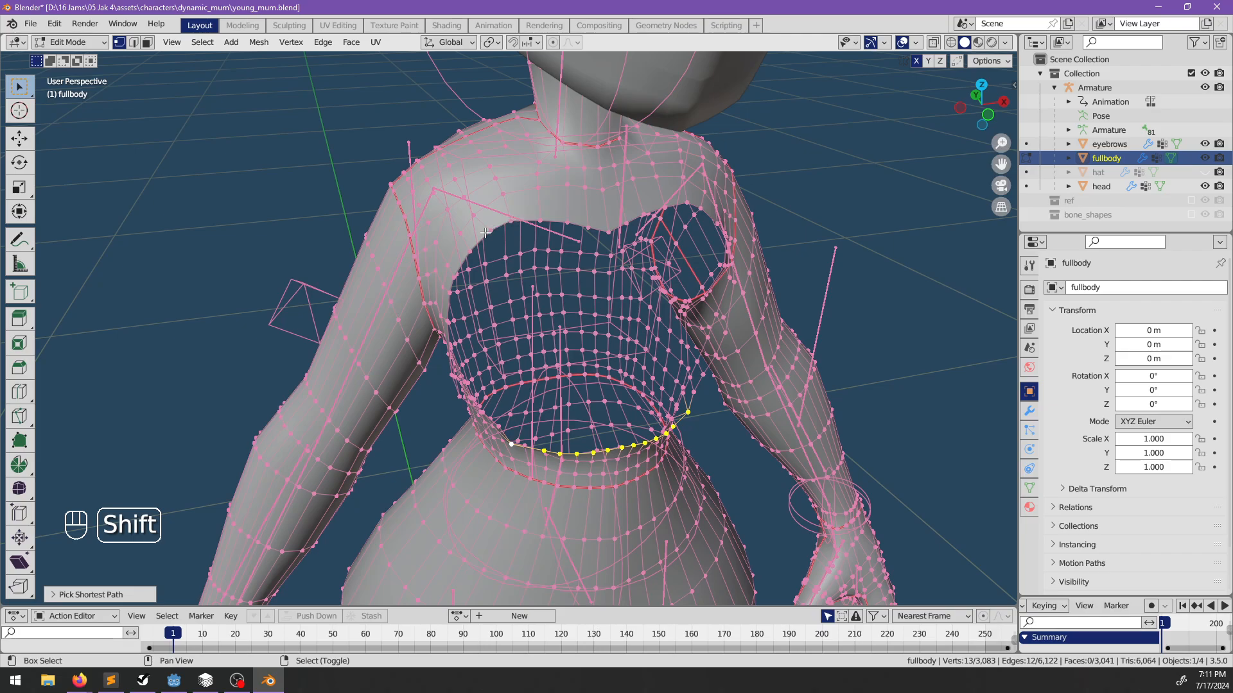
middle_drag(726, 228, 690, 220)
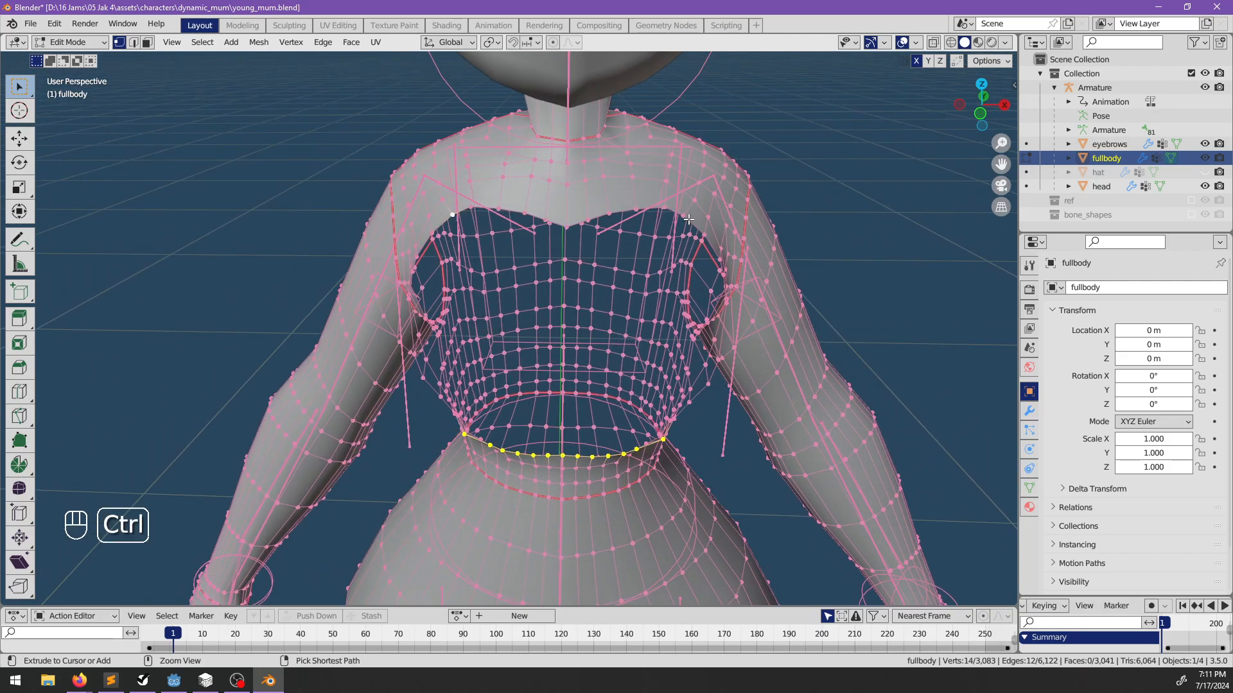
key(ctrl)
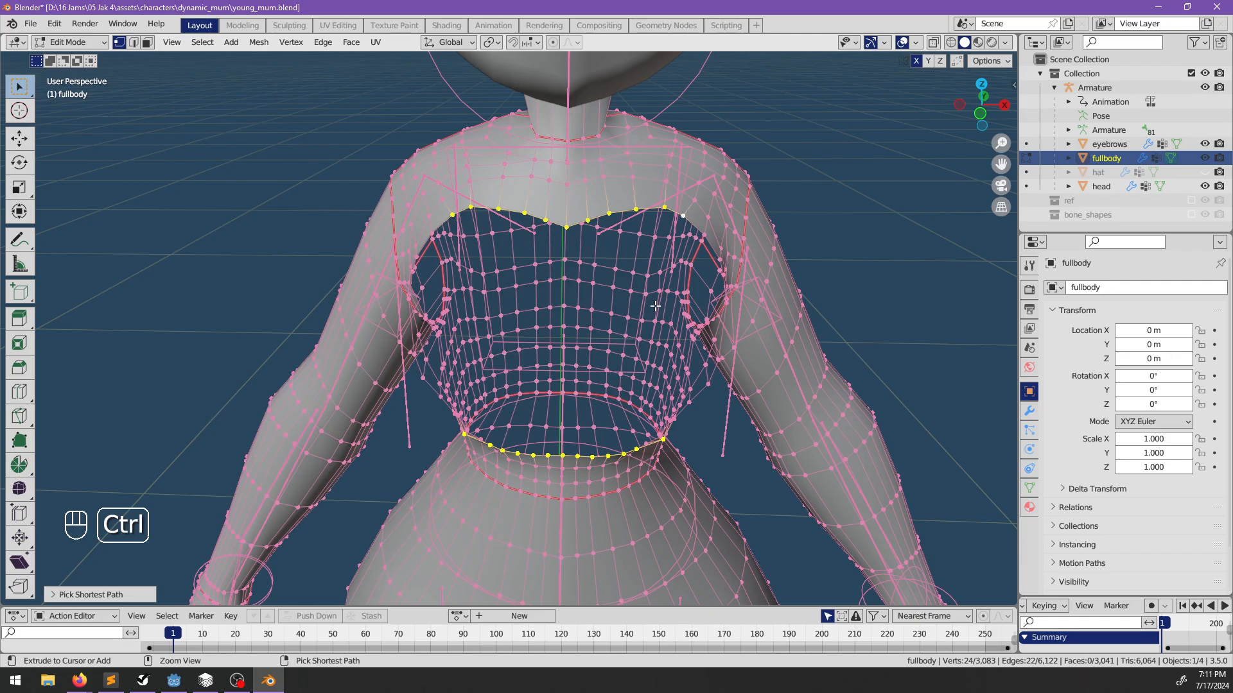
Try a Grid Fill between the two selected edge paths and undo it.
key(ctrl+f)
click(581, 459)
middle_drag(610, 459, 528, 357)
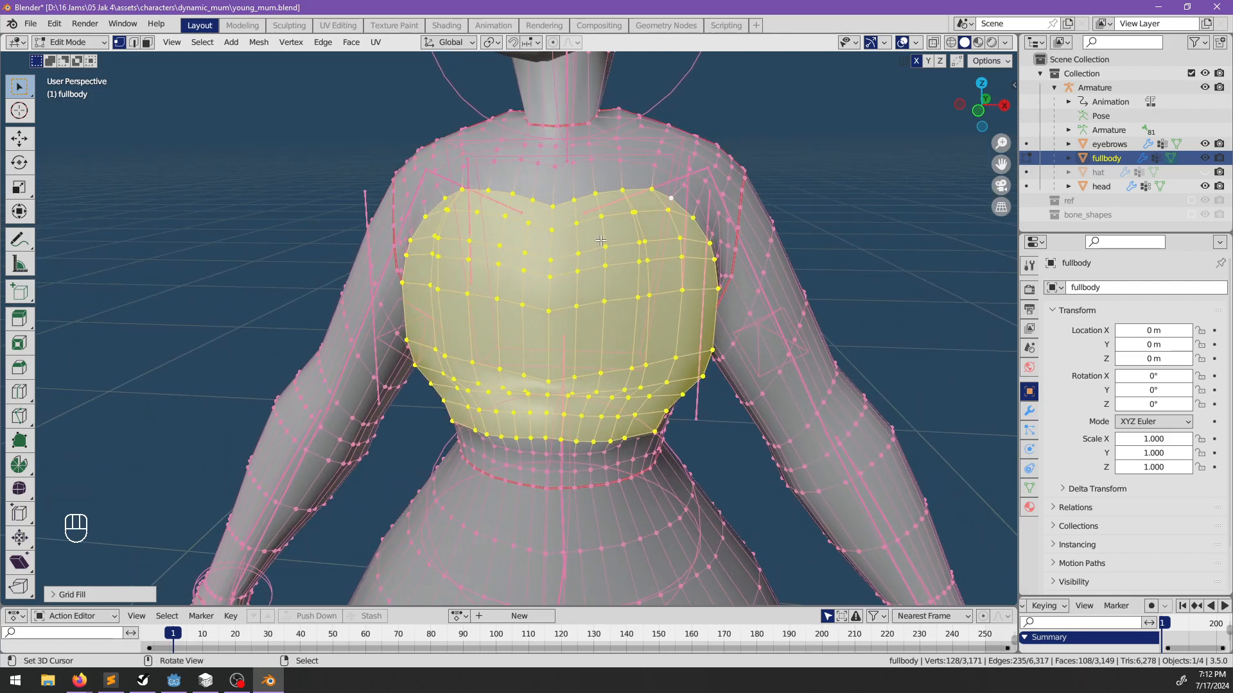
key(ctrl+z)
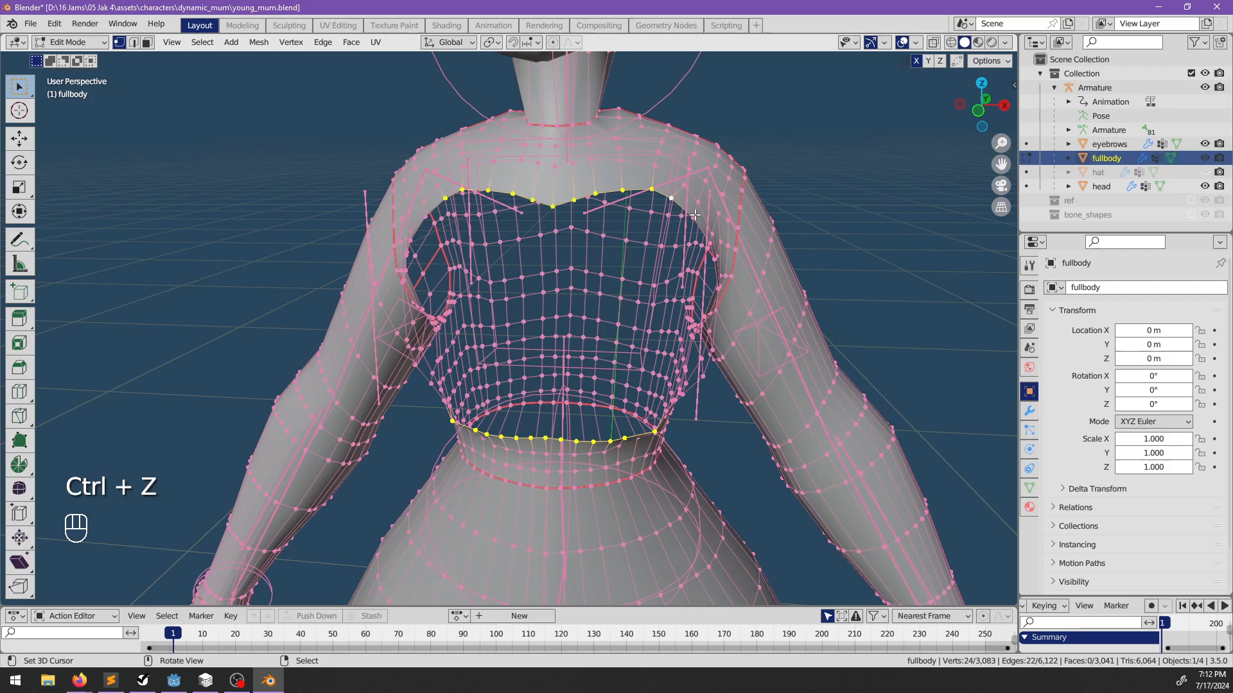
Fill the chest opening with Grid Fill.
key(ctrl+f)
click(520, 263)
middle_drag(535, 293, 726, 337)
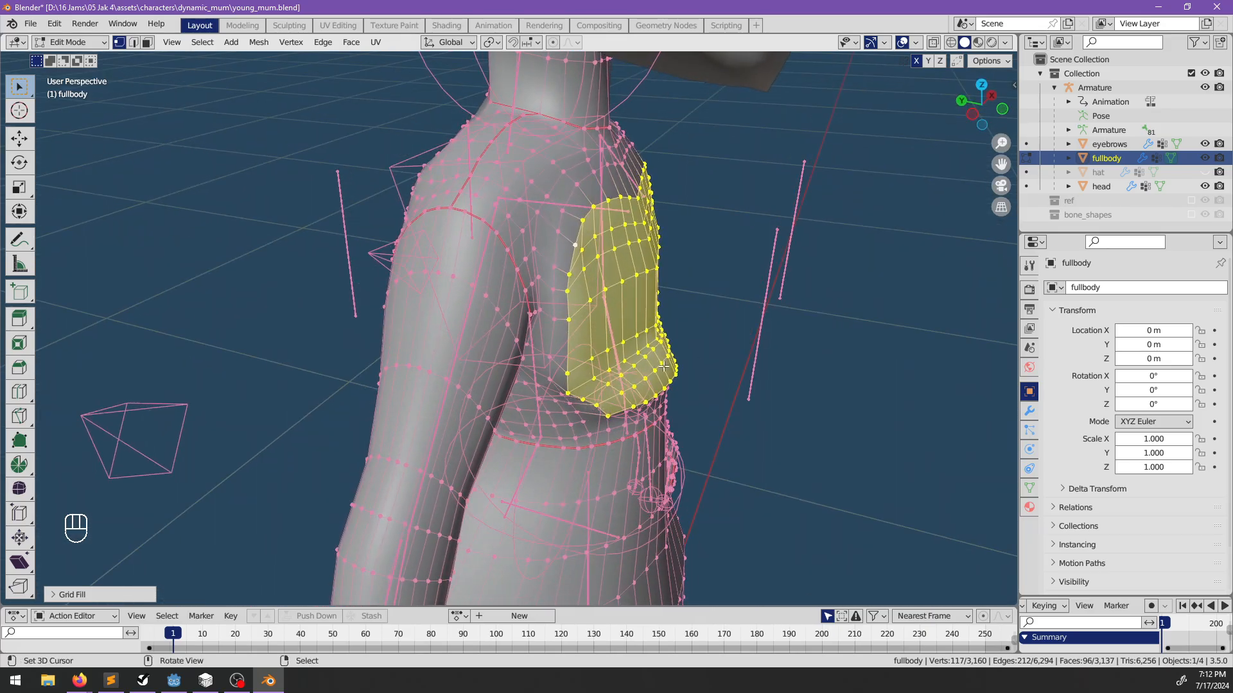
right_click(571, 355)
middle_drag(570, 357, 391, 373)
ctrl+shift+right_click(525, 409)
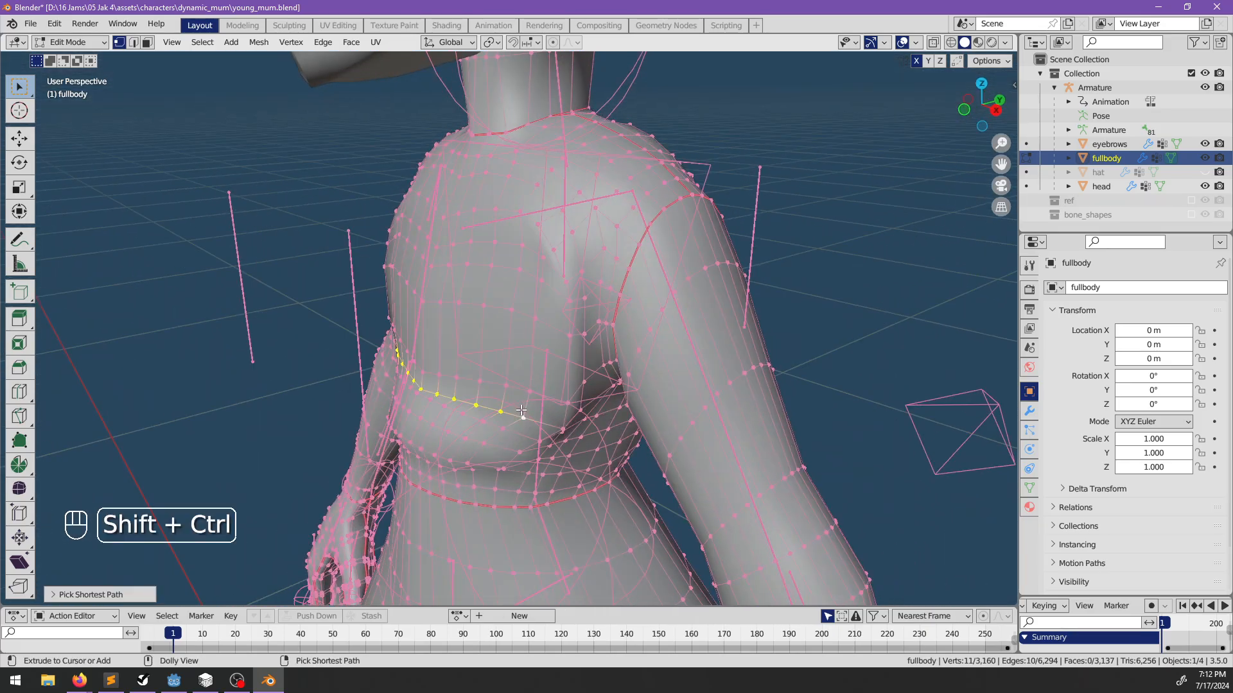
middle_drag(525, 409, 585, 366)
Select the central patch of upper chest faces and fatten it by about 0.0067 m with smooth proportional editing.
right_click(448, 207)
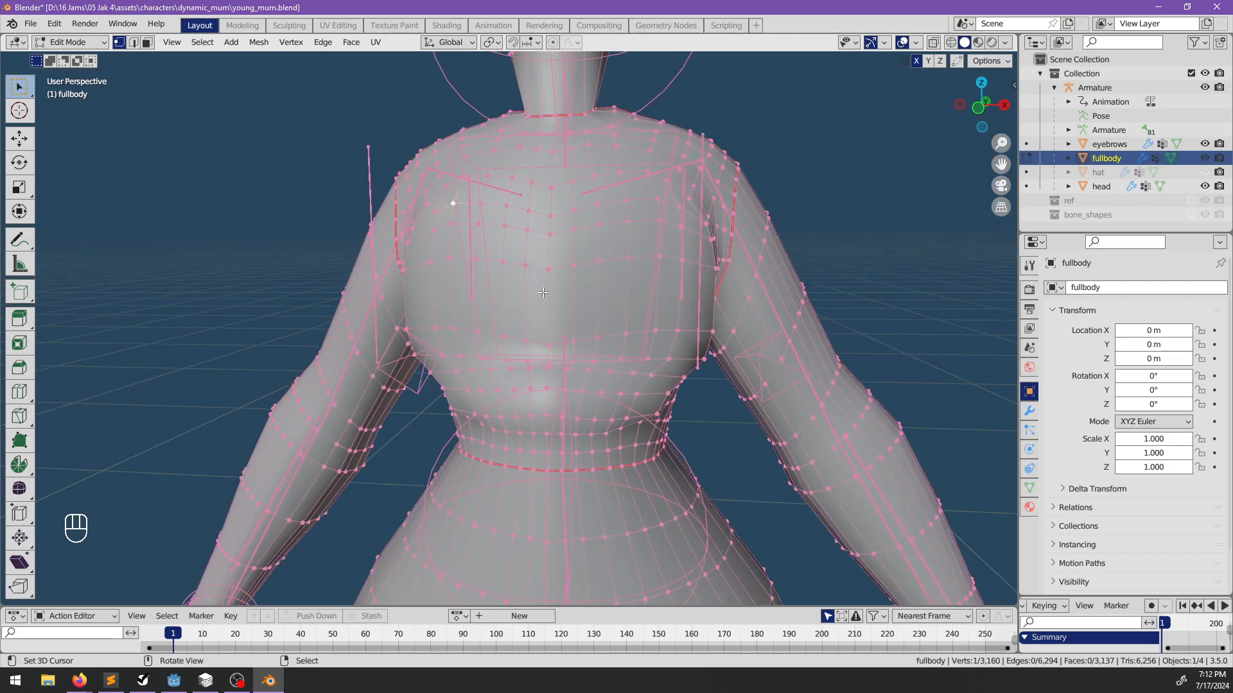
ctrl+shift+right_click(650, 344)
middle_drag(649, 344, 655, 315)
key(alt+s)
key(Escape)
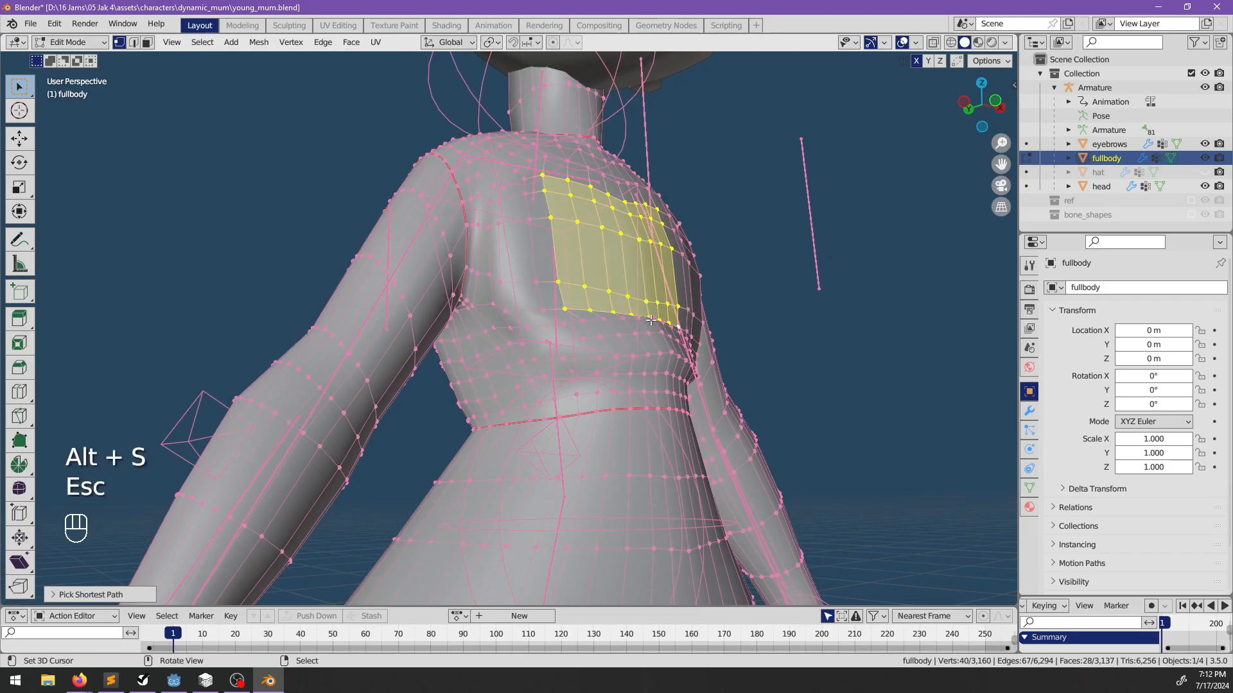
key(o)
key(alt+s)
scroll(722, 357, down, 10)
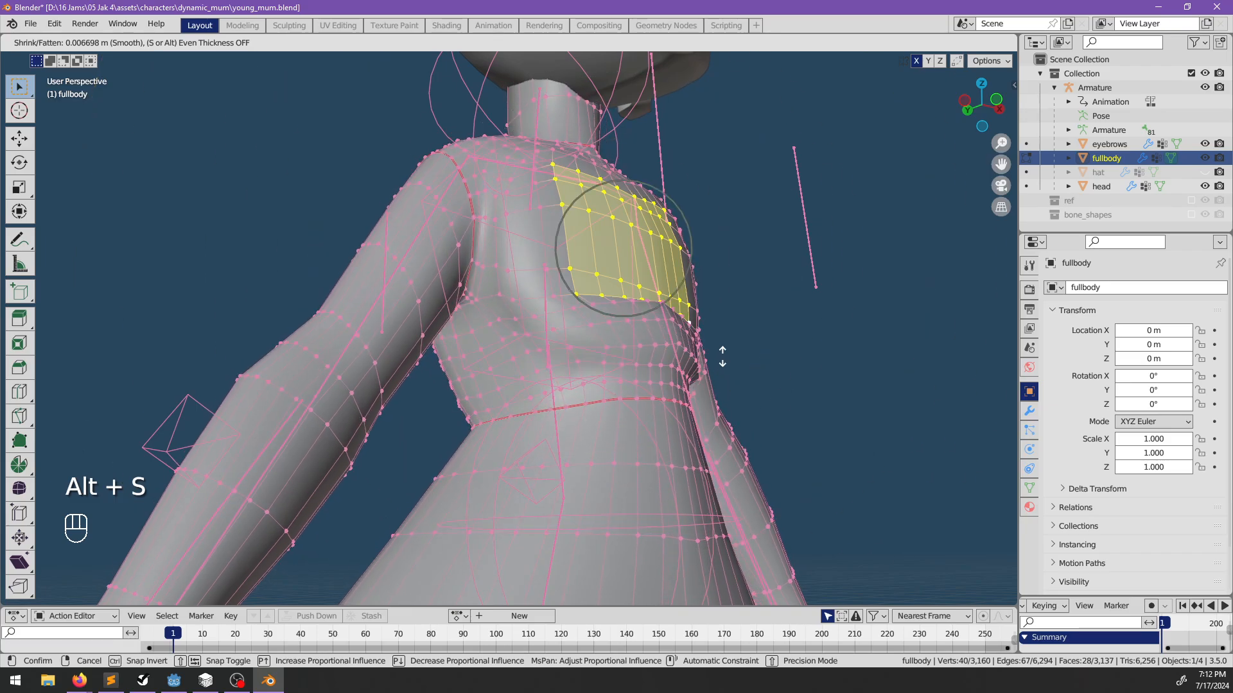
click(722, 357)
middle_drag(722, 357, 654, 355)
Edge-slide an edge path across the lower front of the chest.
click(432, 400)
ctrl+click(629, 427)
key(g)
key(g)
click(555, 363)
Select the vertical edge path along the side of the chest patch and edge-slide it toward the middle.
alt+click(683, 334)
click(634, 304)
middle_drag(635, 303, 585, 259)
ctrl+click(482, 406)
middle_drag(482, 406, 660, 421)
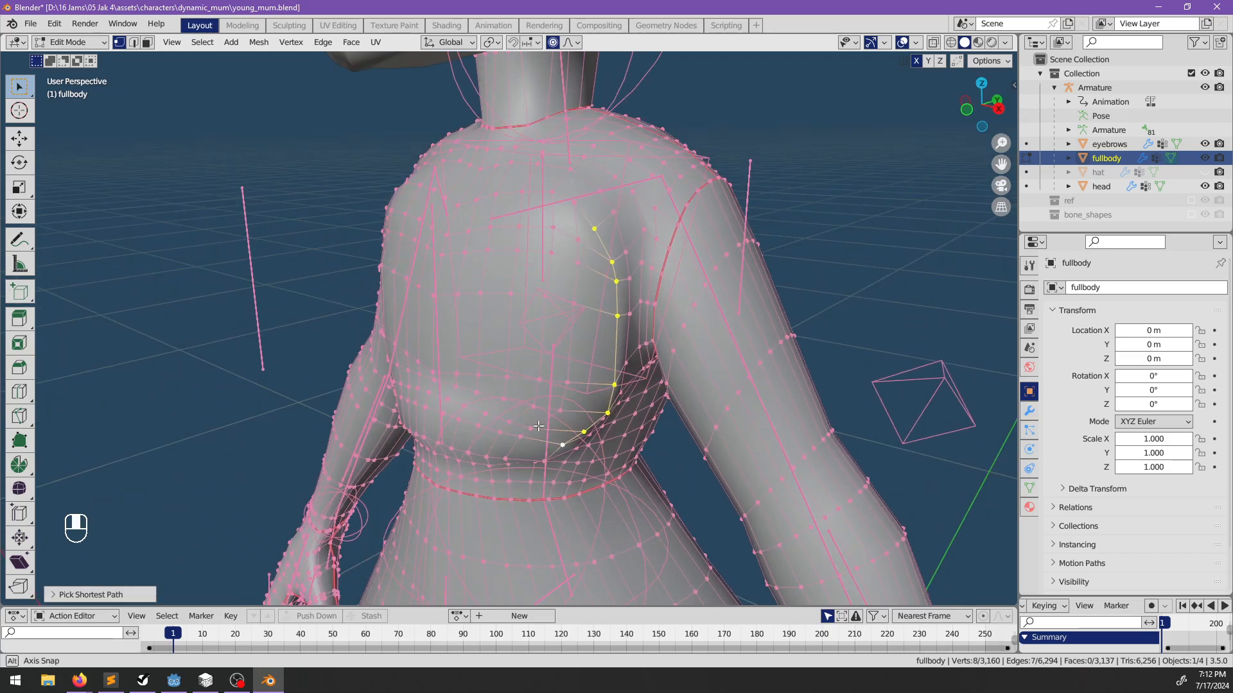
key(g)
key(g)
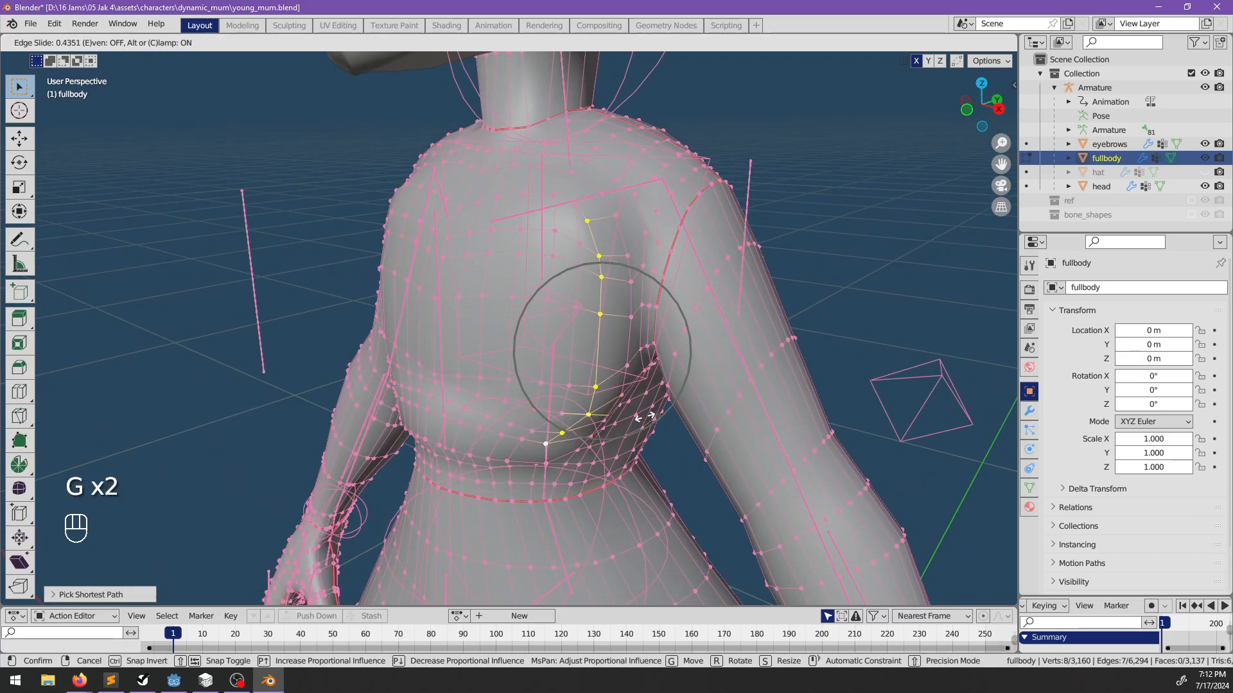
middle_drag(642, 416, 616, 423)
click(619, 422)
Refine the position of the side chest edge path with further edge slides.
key(g)
key(g)
click(618, 422)
key(g)
key(g)
middle_drag(623, 423, 505, 390)
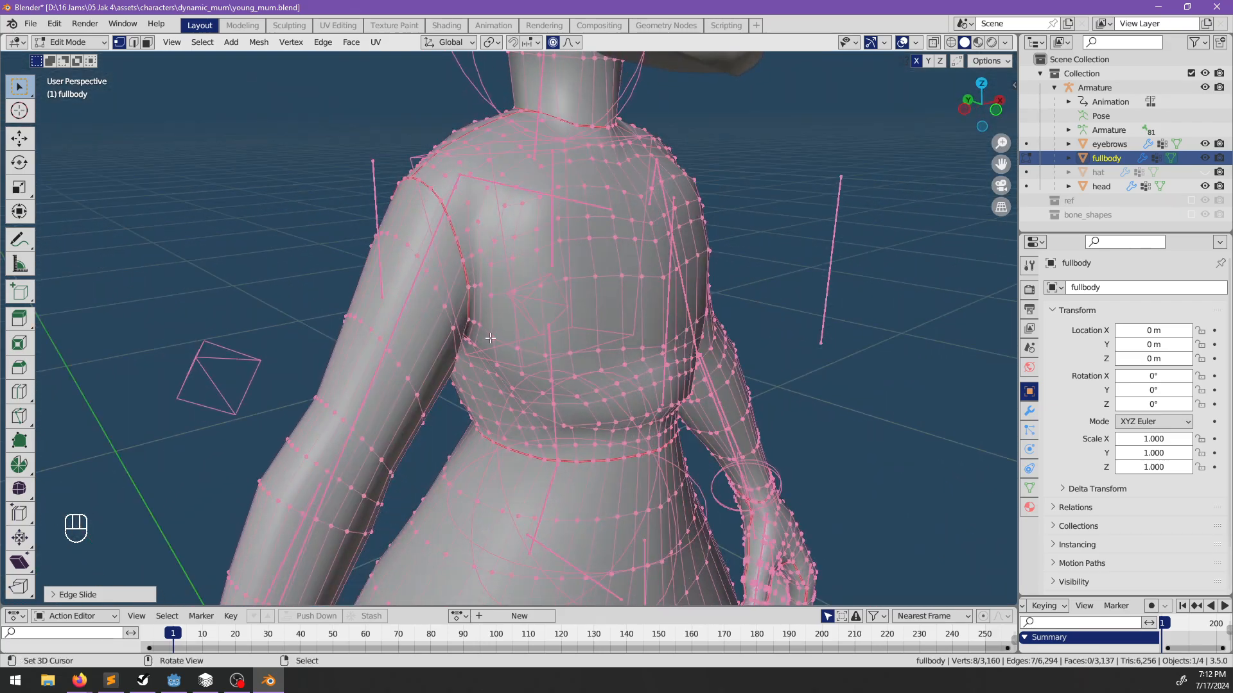
Edge-slide the horizontal edge paths across the lower chest to smooth the filled surface.
middle_drag(501, 338, 726, 373)
ctrl+click(629, 366)
key(g)
key(g)
click(706, 365)
middle_drag(562, 350, 676, 396)
ctrl+click(632, 364)
key(g)
key(g)
click(693, 385)
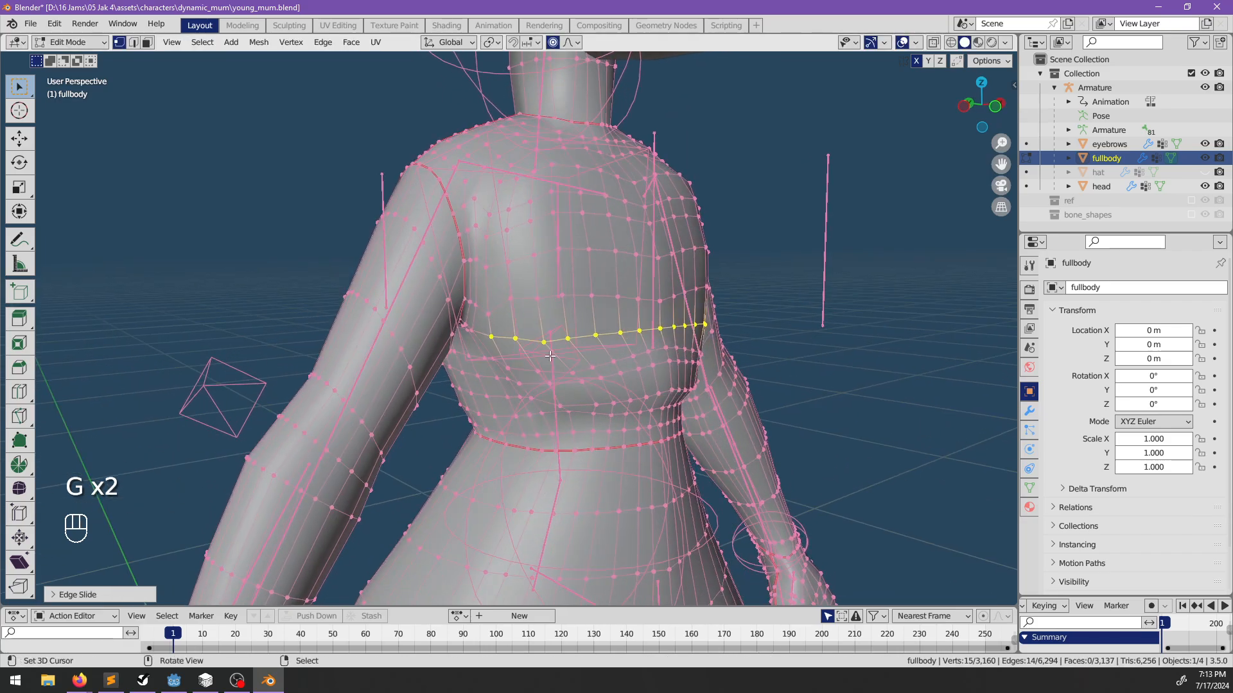
Try another edge slide on the lower chest edge path and undo it.
click(504, 367)
mouse_move(504, 367)
middle_down()
mouse_move(557, 331)
mouse_move(596, 370)
mouse_move(735, 360)
mouse_move(721, 350)
mouse_move(504, 353)
middle_up()
key(ctrl+z)
key(g)
key(g)
click(714, 367)
right_click(588, 357)
middle_drag(555, 321, 617, 338)
key(ctrl+z)
key(ctrl+z)
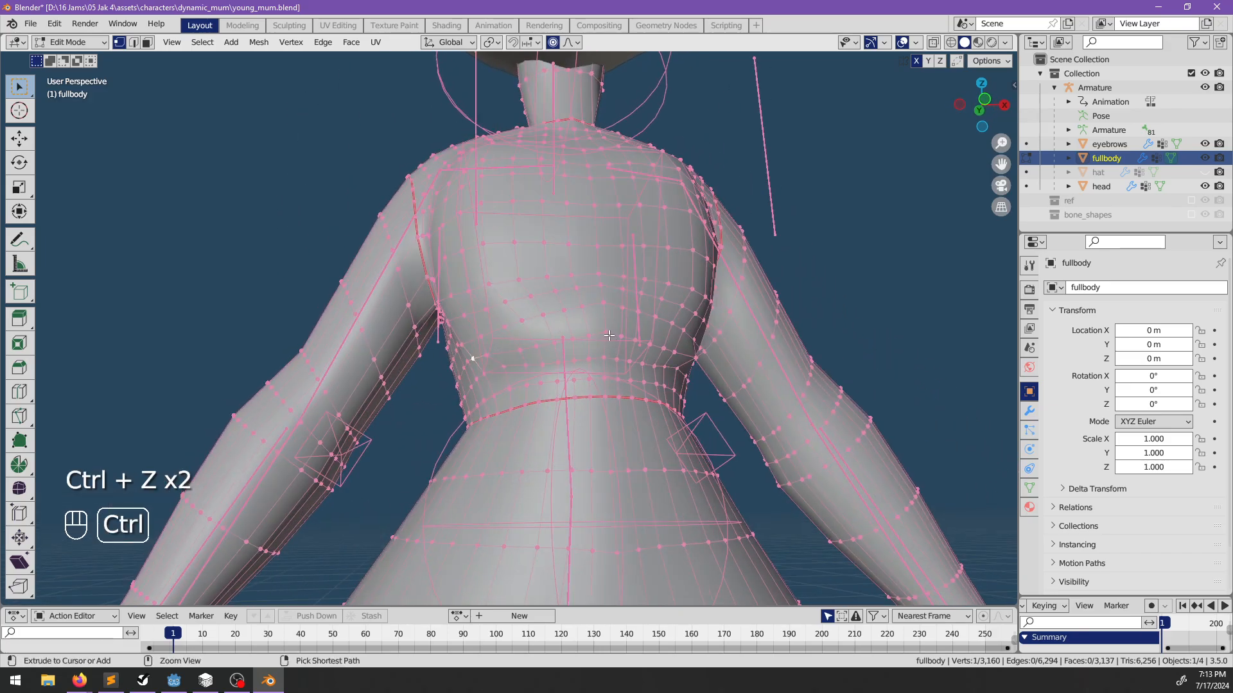
Edge-slide the horizontal edge loops just above the waist seam to adjust their spacing.
middle_drag(699, 358, 667, 352)
key(g)
key(g)
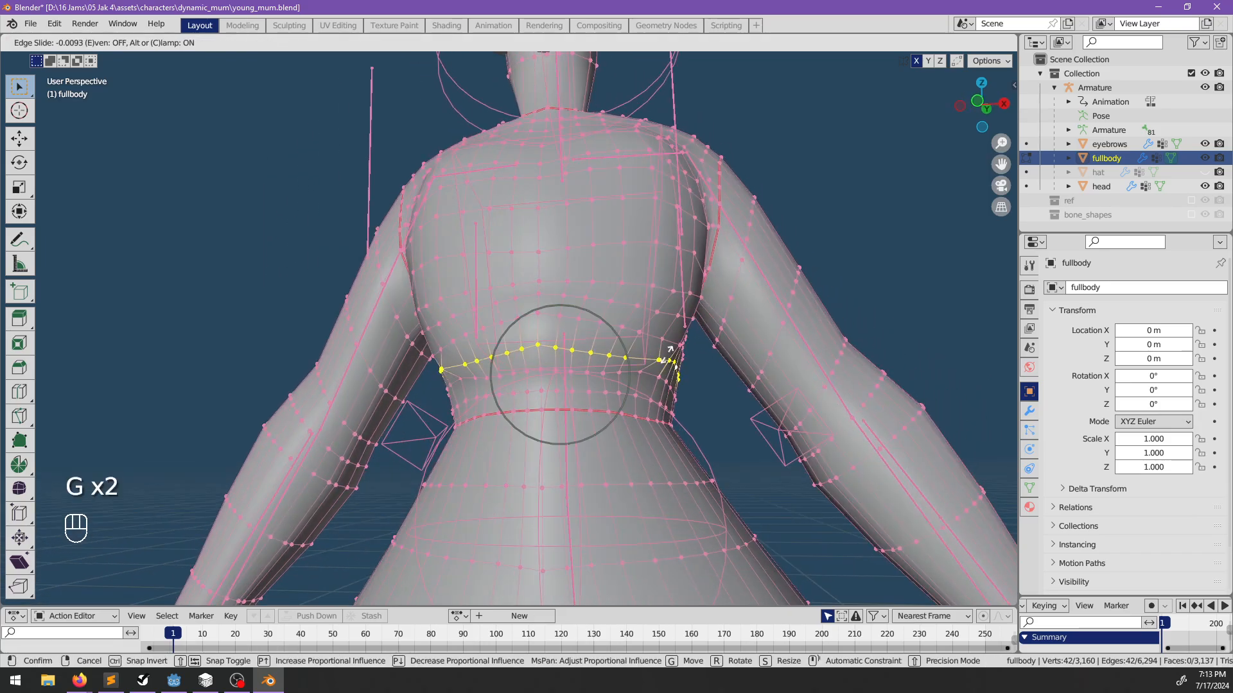
key(g)
key(g)
key(g)
key(g)
key(alt)
key(g)
key(g)
key(g)
key(g)
key(g)
key(g)
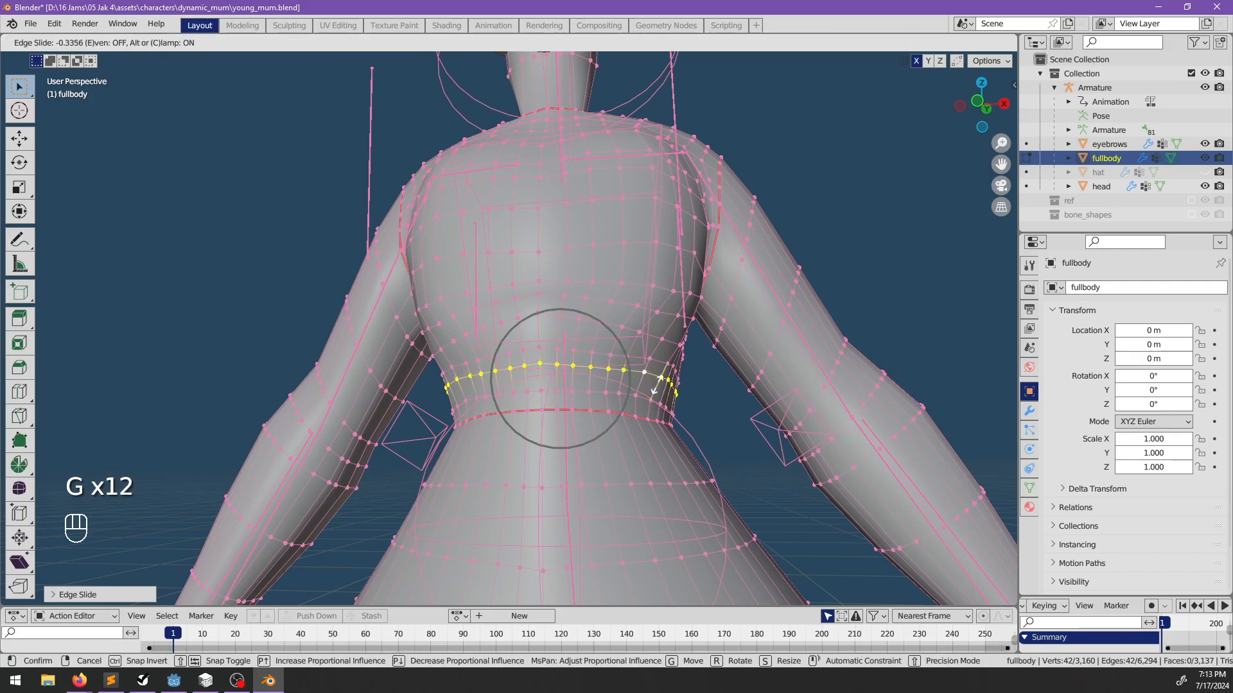
click(656, 373)
mouse_move(656, 373)
middle_down()
mouse_move(646, 365)
mouse_move(646, 380)
middle_up()
Select more edge loops around the midriff and edge-slide them to even out the rows.
key(alt)
alt+click(645, 365)
alt+click(645, 365)
key(g)
key(g)
click(647, 380)
key(g)
key(g)
click(667, 363)
key(g)
key(g)
click(622, 383)
middle_drag(622, 383, 714, 471)
Select midriff vertices and adjust them with Shrink/Fatten and proportional editing.
key(alt+a)
click(614, 359)
key(alt+s)
key(Escape)
key(ctrl+z)
key(alt+s)
click(872, 350)
Move two vertical edge paths near the side of the midriff with proportional editing, the first by about 0.0066 m.
key(g)
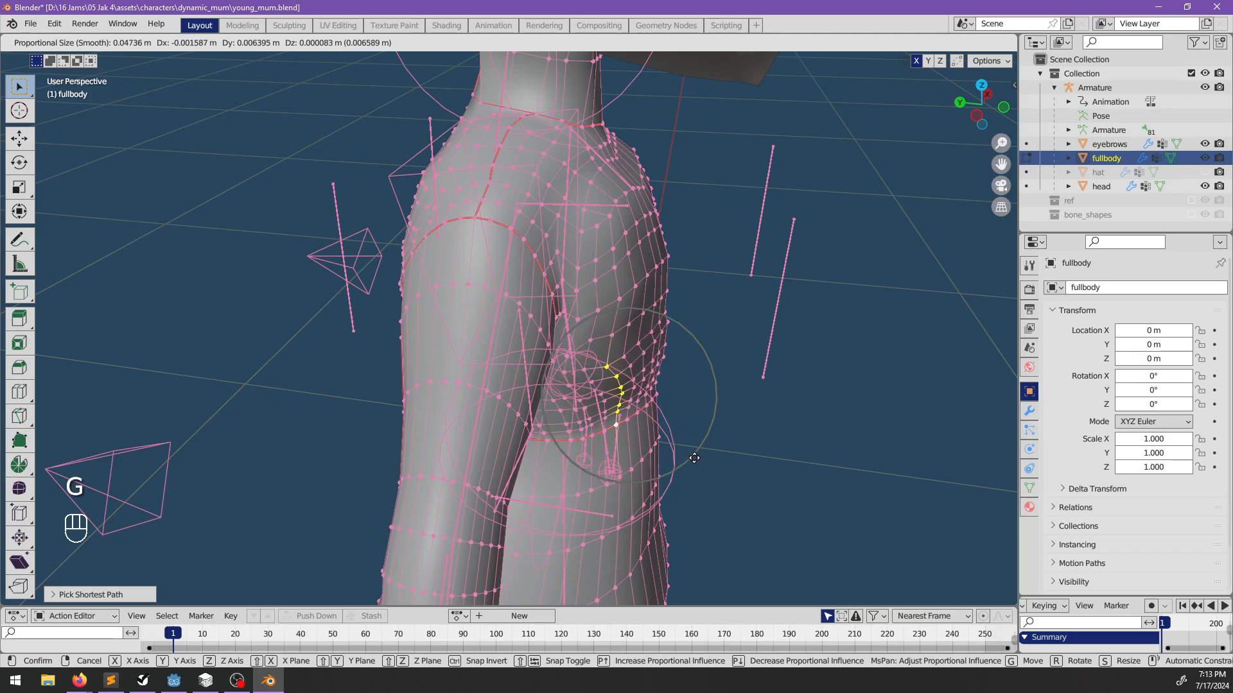
click(694, 457)
ctrl+click(591, 441)
middle_drag(592, 440, 632, 343)
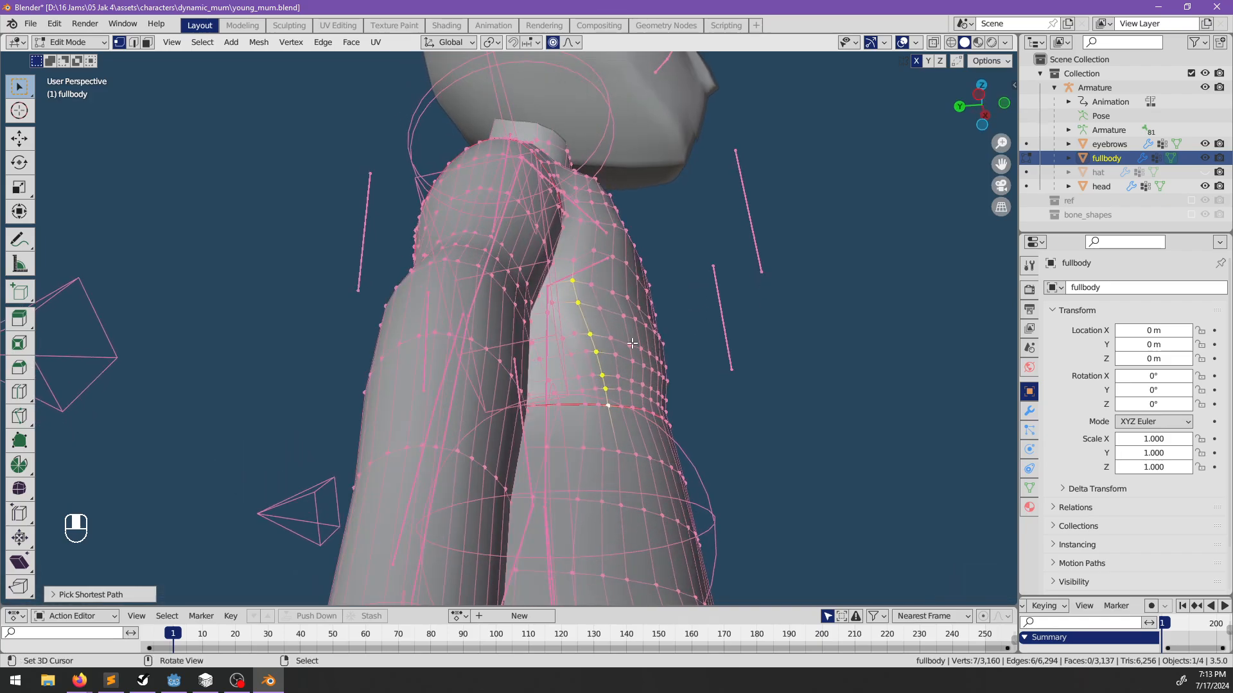
key(g)
click(594, 432)
middle_drag(594, 432, 577, 494)
Select the vertical center path at the front of the midriff and shrink it inward by about 0.002 m.
key(alt+a)
scroll(603, 474, up, 2)
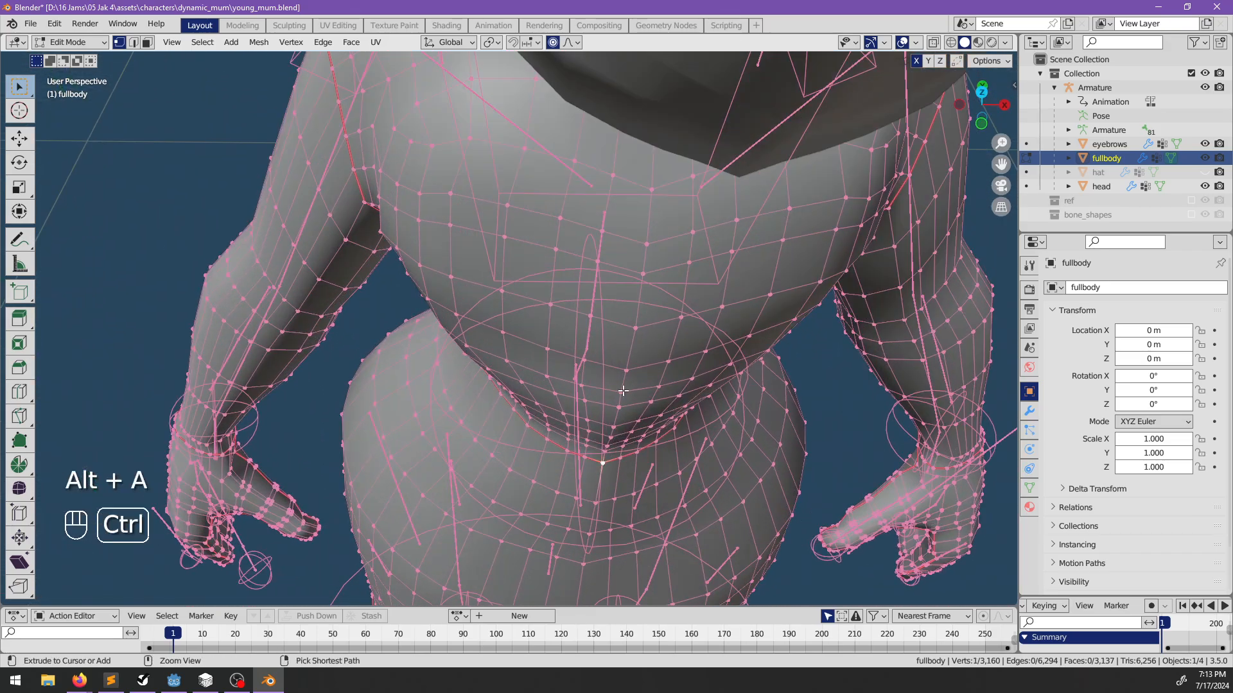
key(alt+s)
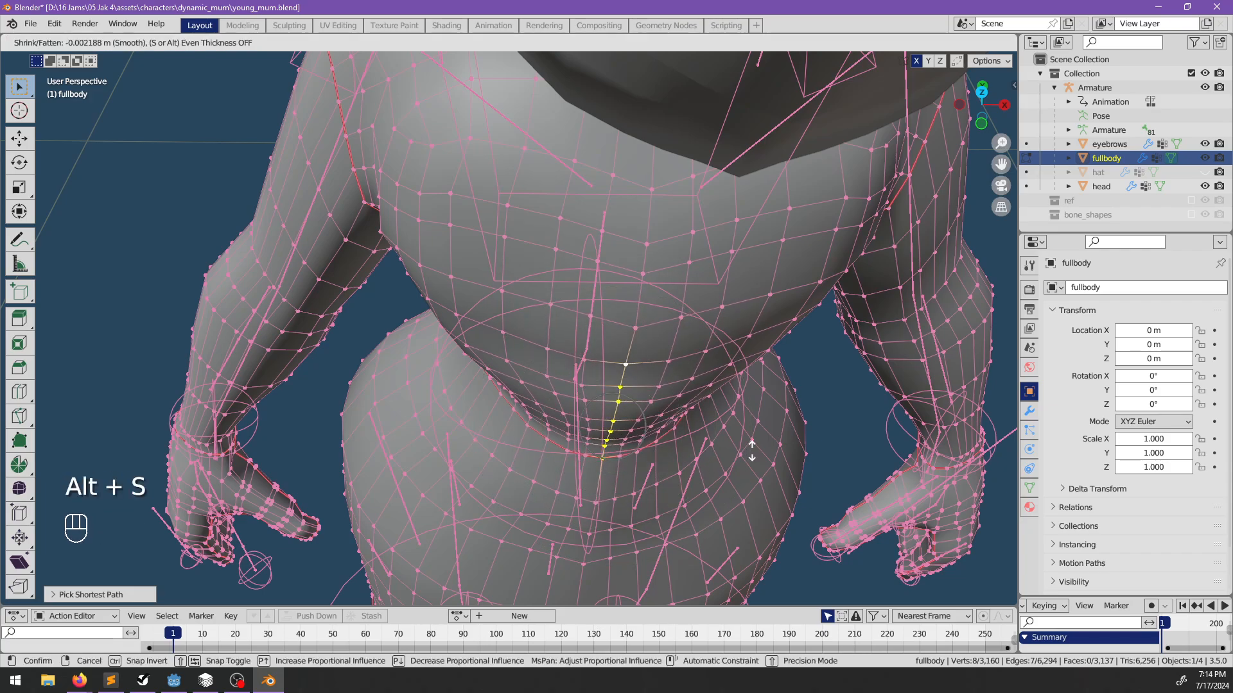
click(753, 451)
middle_drag(753, 451, 648, 366)
Select horizontal edge loops across the front of the torso and edge-slide them to even out the row spacing.
scroll(828, 432, down, 2)
key(alt+a)
alt+click(626, 345)
key(g)
key(g)
key(g)
key(g)
key(g)
key(g)
click(577, 269)
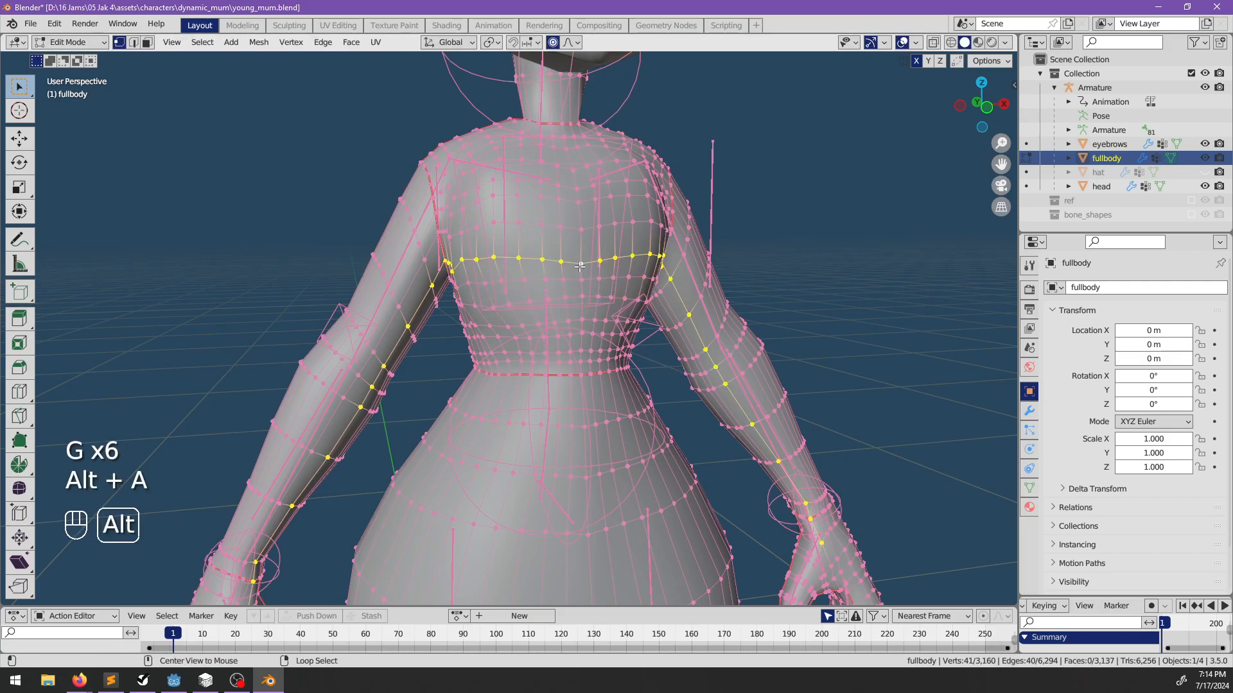
Select only the part of the chest row running between the arms and edge-slide it.
key(g)
key(g)
key(Escape)
click(444, 263)
middle_drag(445, 263, 633, 279)
key(g)
key(g)
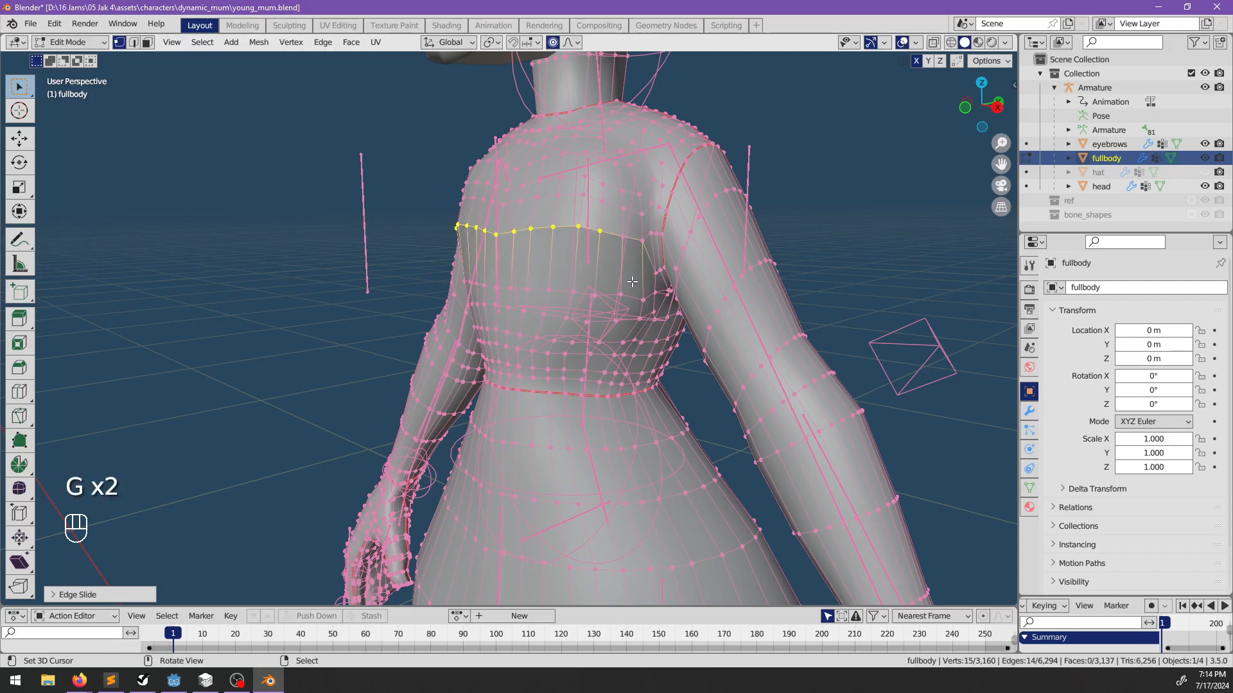
key(g)
key(g)
click(632, 316)
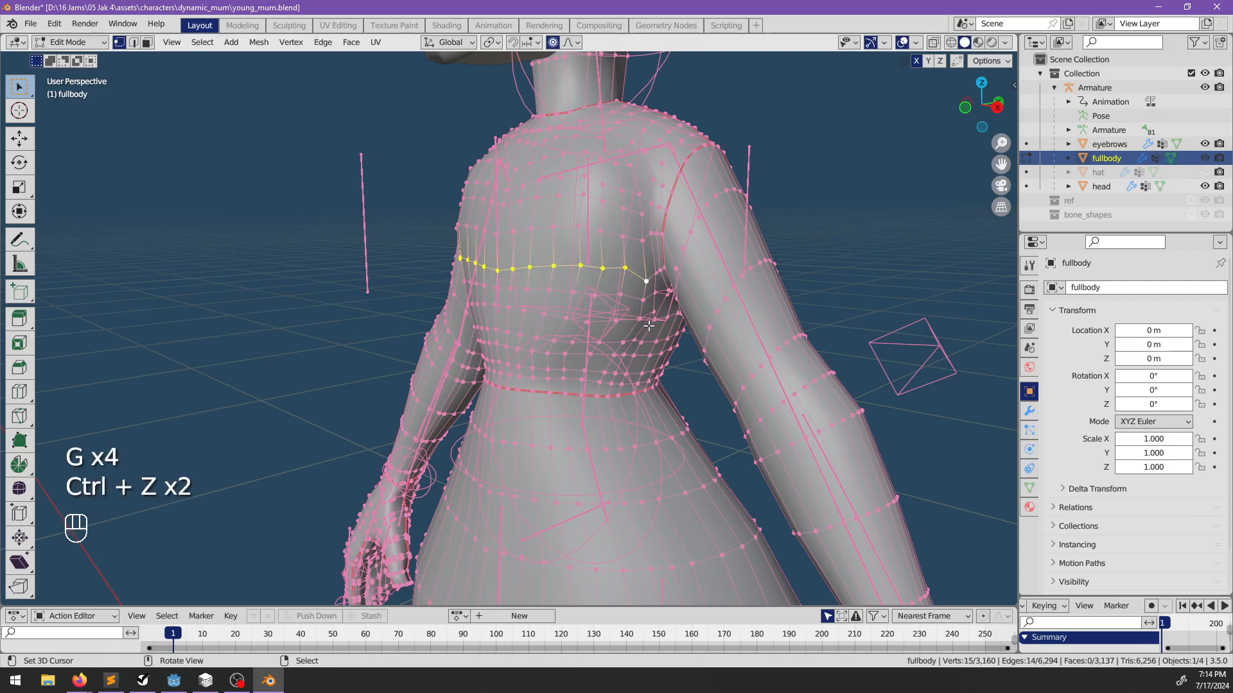
Edge-slide the torso rows below the bust in several passes to space them evenly.
key(g)
key(g)
click(648, 330)
key(g)
key(g)
click(648, 301)
key(g)
key(g)
click(650, 299)
Try edge-sliding a chest row in a close-up of the side of the torso, and undo the changes.
key(alt+a)
middle_drag(597, 311, 604, 217)
scroll(577, 224, up, 4)
shift+middle_drag(537, 234, 529, 325)
scroll(530, 326, up, 2)
middle_drag(530, 326, 579, 310)
key(g)
key(g)
key(g)
key(g)
click(566, 319)
key(alt+a)
scroll(553, 347, down, 3)
key(ctrl+z)
key(ctrl+z)
key(ctrl+z)
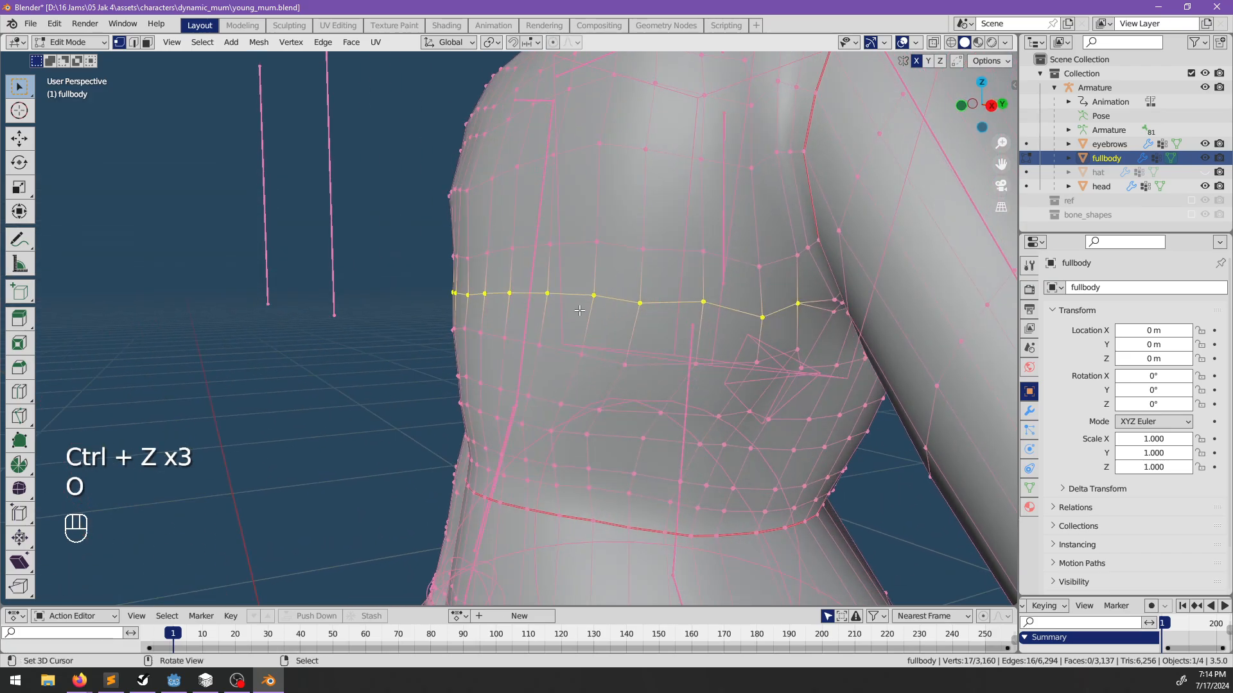
With proportional editing off, edge-slide the row below the bust downward toward the midriff rows.
key(g)
key(g)
key(g)
key(g)
click(591, 317)
key(g)
key(g)
click(590, 337)
key(g)
key(g)
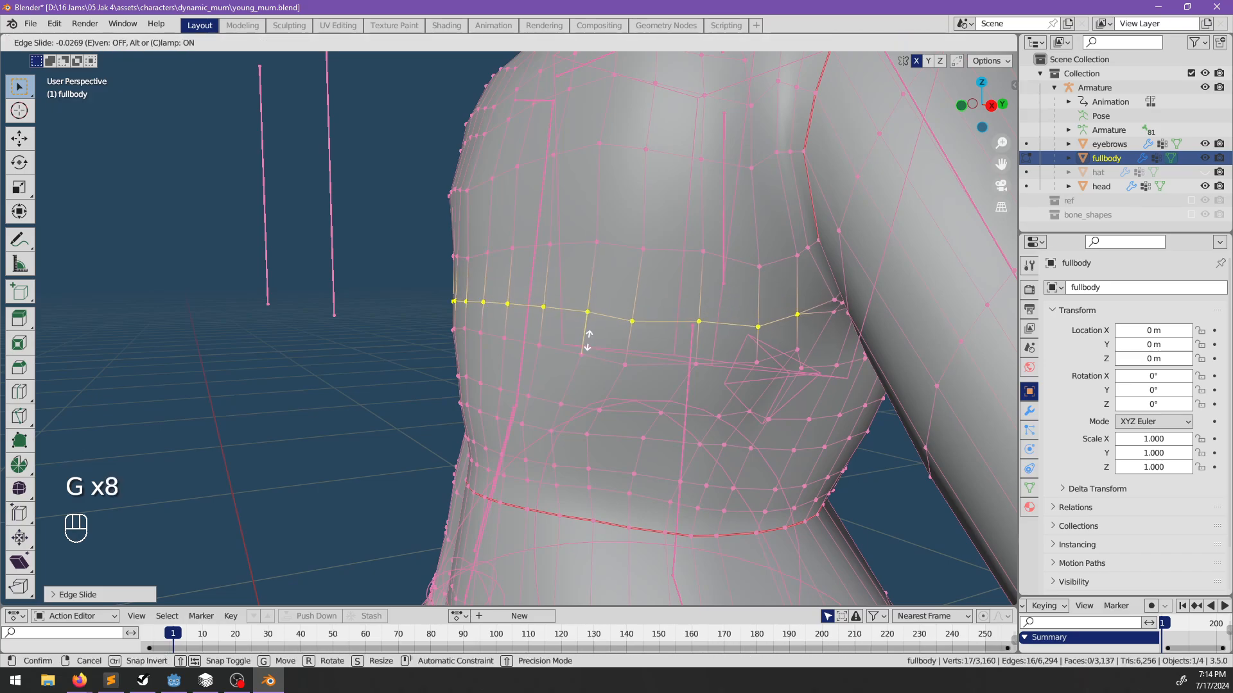
click(588, 340)
Select a block of nine vertices at the side of the midriff and move it about 0.005 m with proportional editing.
middle_drag(661, 338, 587, 381)
scroll(728, 333, down, 4)
key(alt+a)
scroll(563, 333, up, 4)
ctrl+shift+click(595, 349)
key(g)
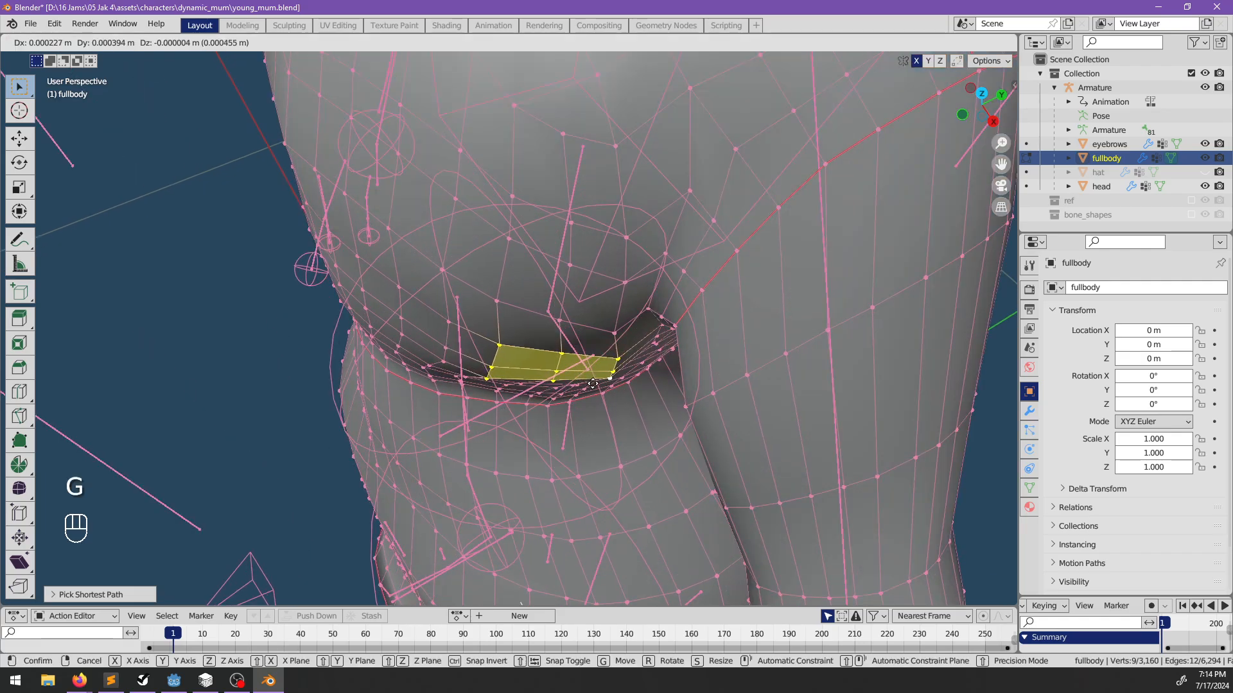
key(Escape)
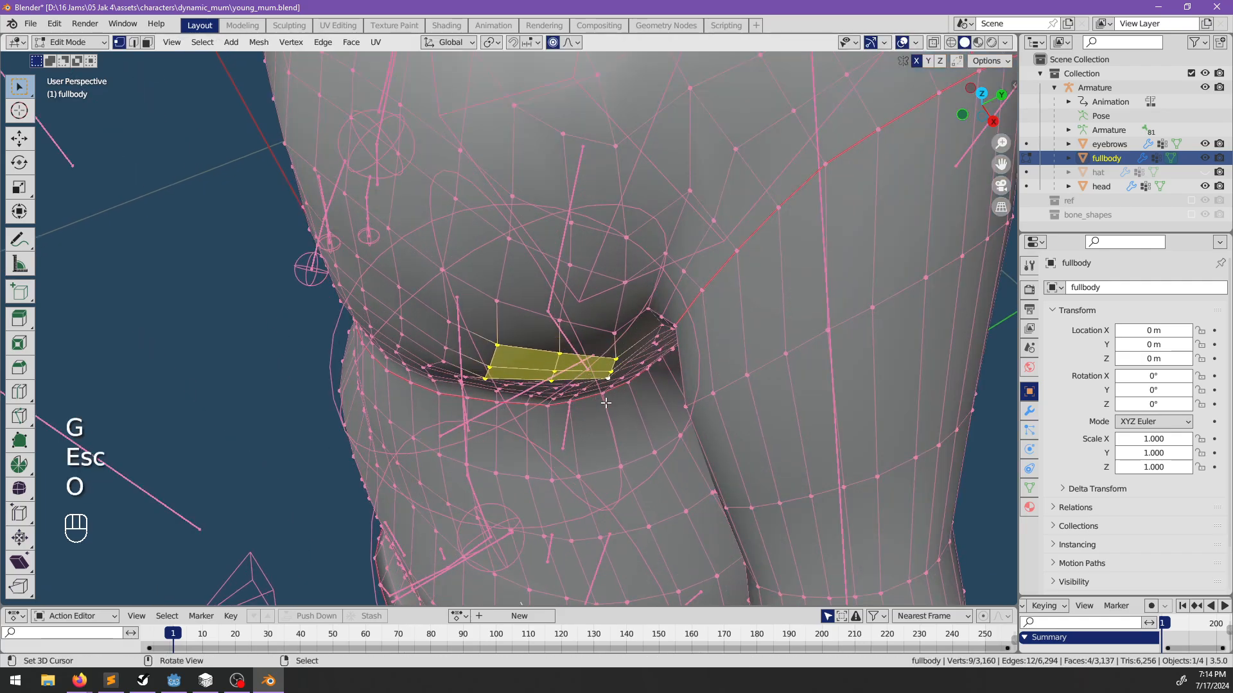
key(g)
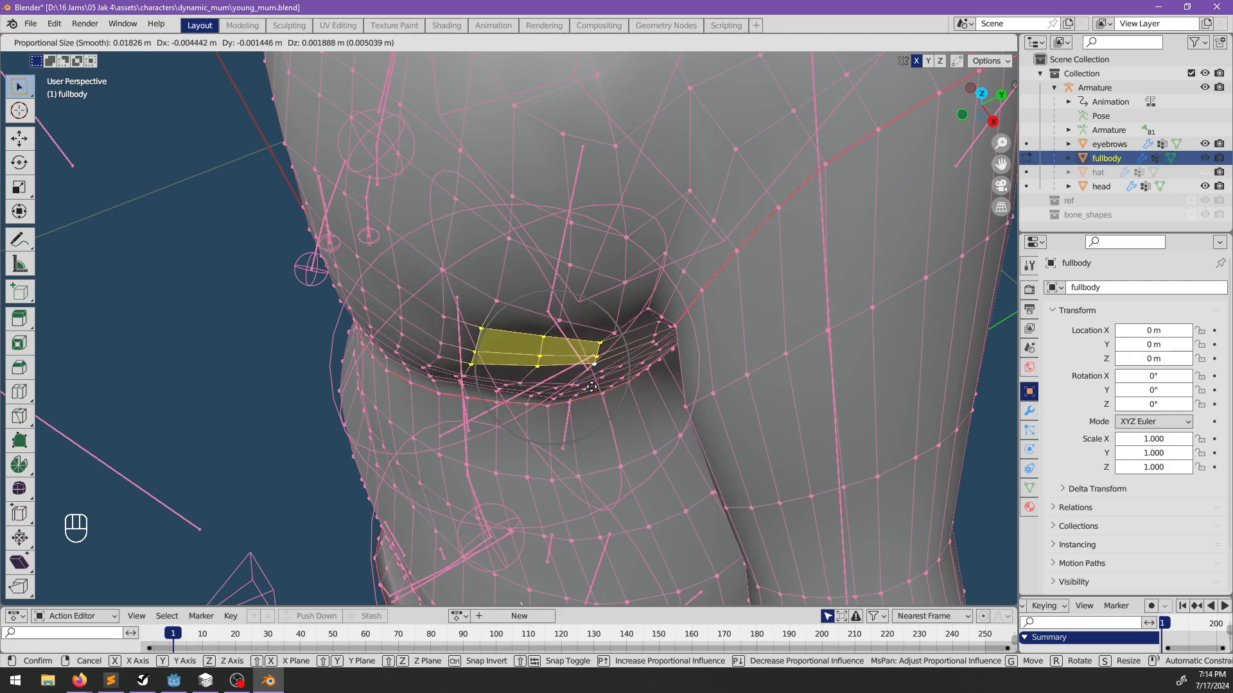
click(593, 387)
Select a vertex beside that block and adjust its position with proportional editing to smooth the side of the midriff.
click(614, 327)
key(g)
click(617, 359)
mouse_move(618, 357)
middle_down()
mouse_move(677, 289)
mouse_move(669, 276)
mouse_move(661, 395)
mouse_move(692, 430)
mouse_move(624, 374)
mouse_move(632, 352)
middle_up()
scroll(660, 395, down, 1)
middle_drag(493, 322, 565, 290)
key(g)
click(596, 301)
key(g)
key(Escape)
key(g)
key(Escape)
Check the torso shape in Object Mode, and reopen the fullbody mesh in Edit Mode.
scroll(710, 305, down, 3)
key(alt+a)
key(Tab)
key(alt+a)
scroll(563, 339, up, 2)
click(564, 341)
key(Tab)
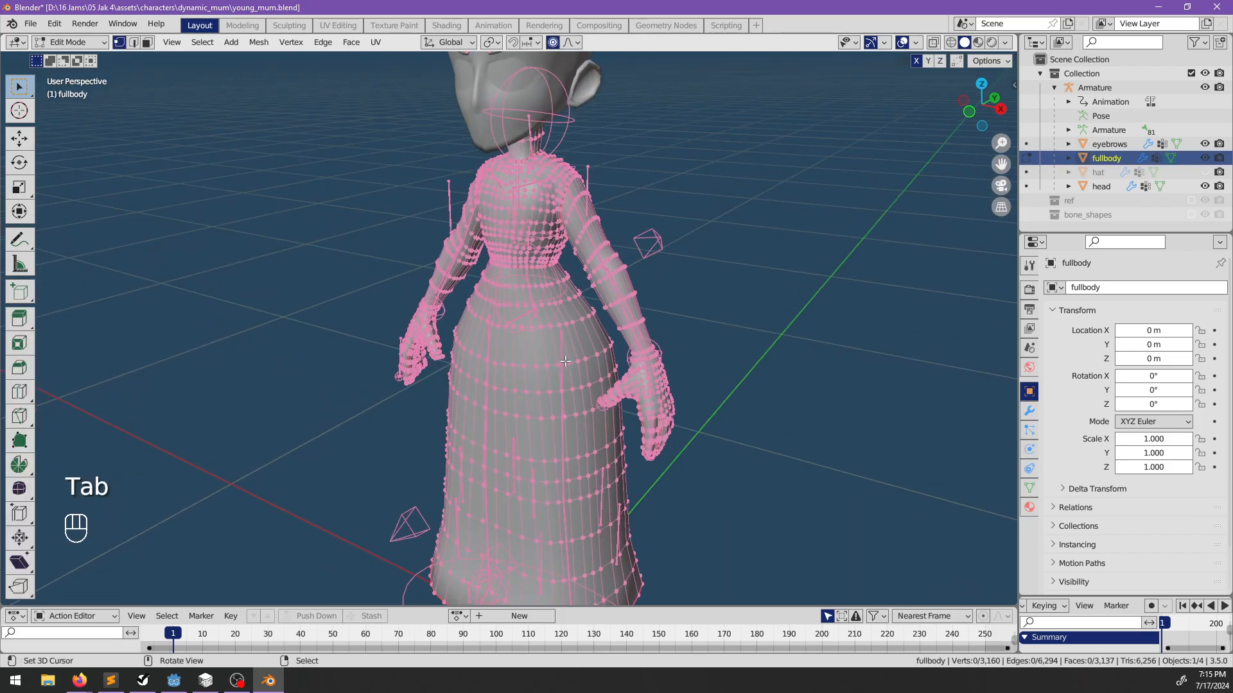
ctrl+shift+right_click(602, 353)
scroll(602, 353, down, 3)
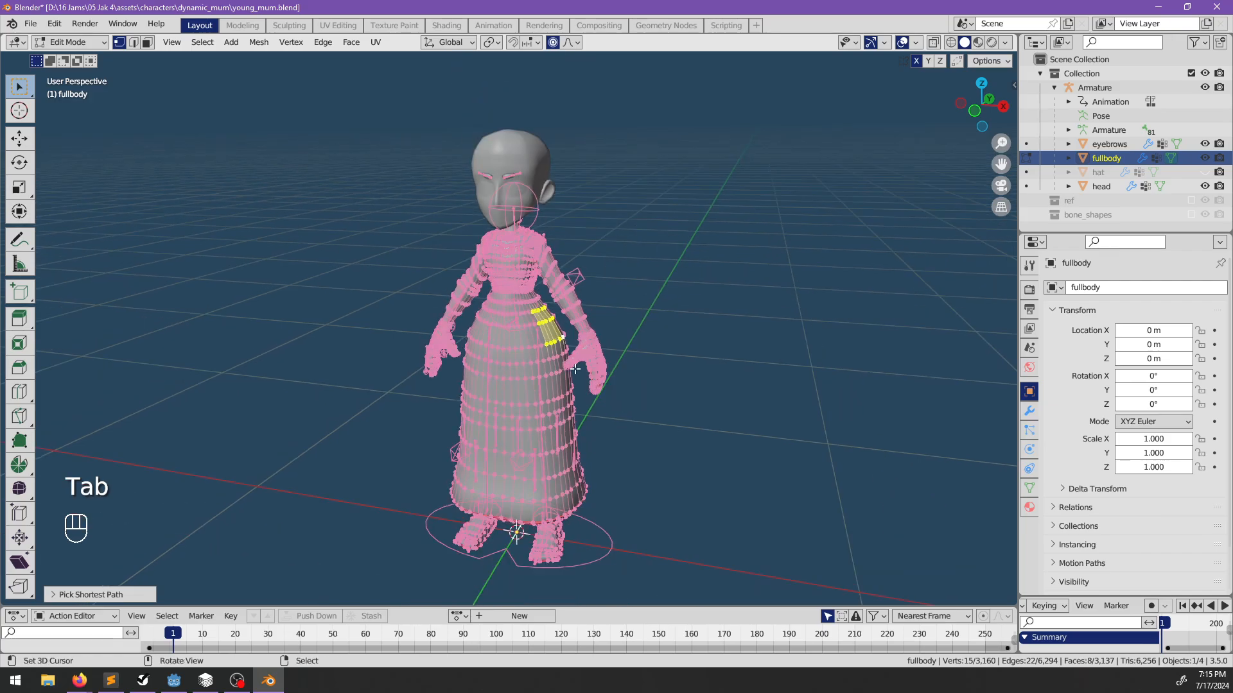
middle_drag(602, 354, 545, 350)
shift+middle_drag(554, 542, 496, 400)
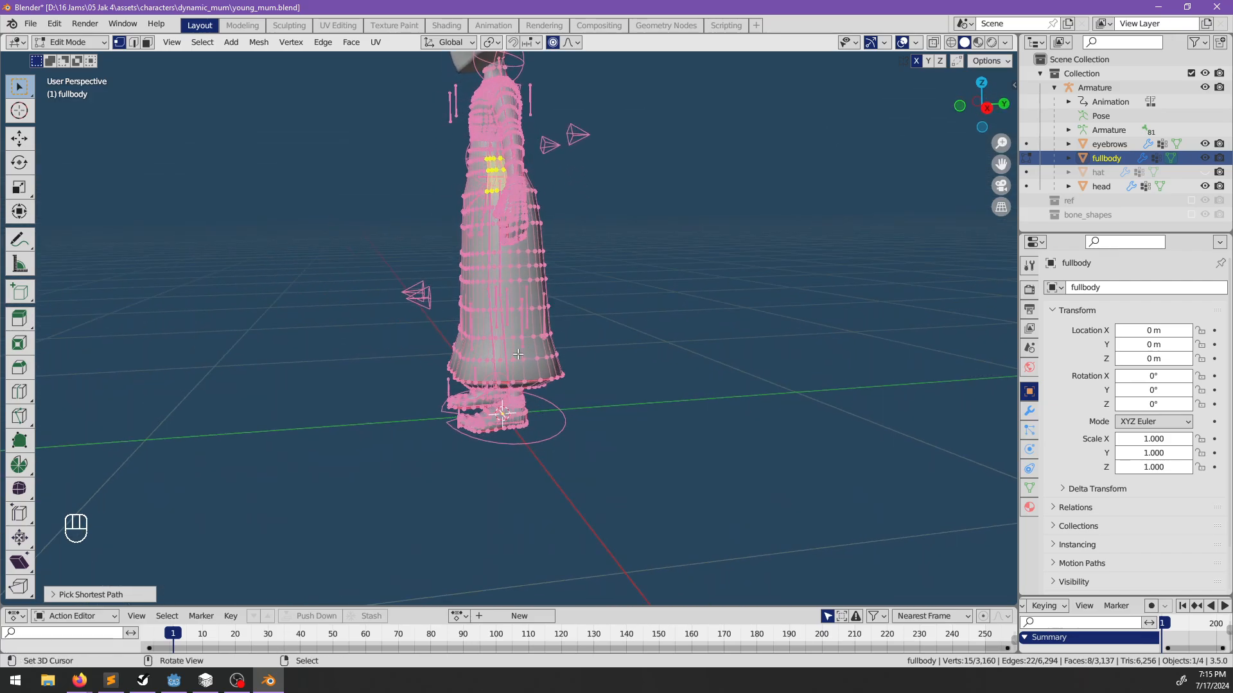
key(l)
middle_drag(521, 347, 616, 349)
Select the whole skirt below the hips from its upper edge loop with Select Loop Inner-Region.
key(alt+a)
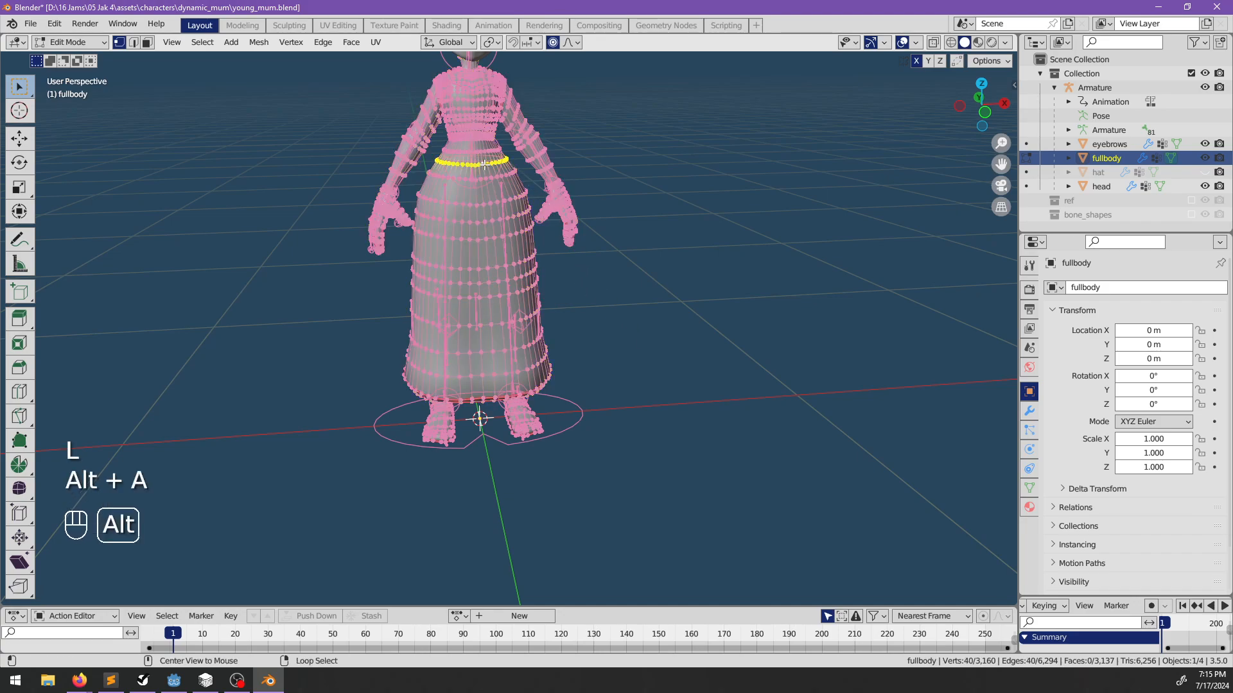
key(space)
text(inner)
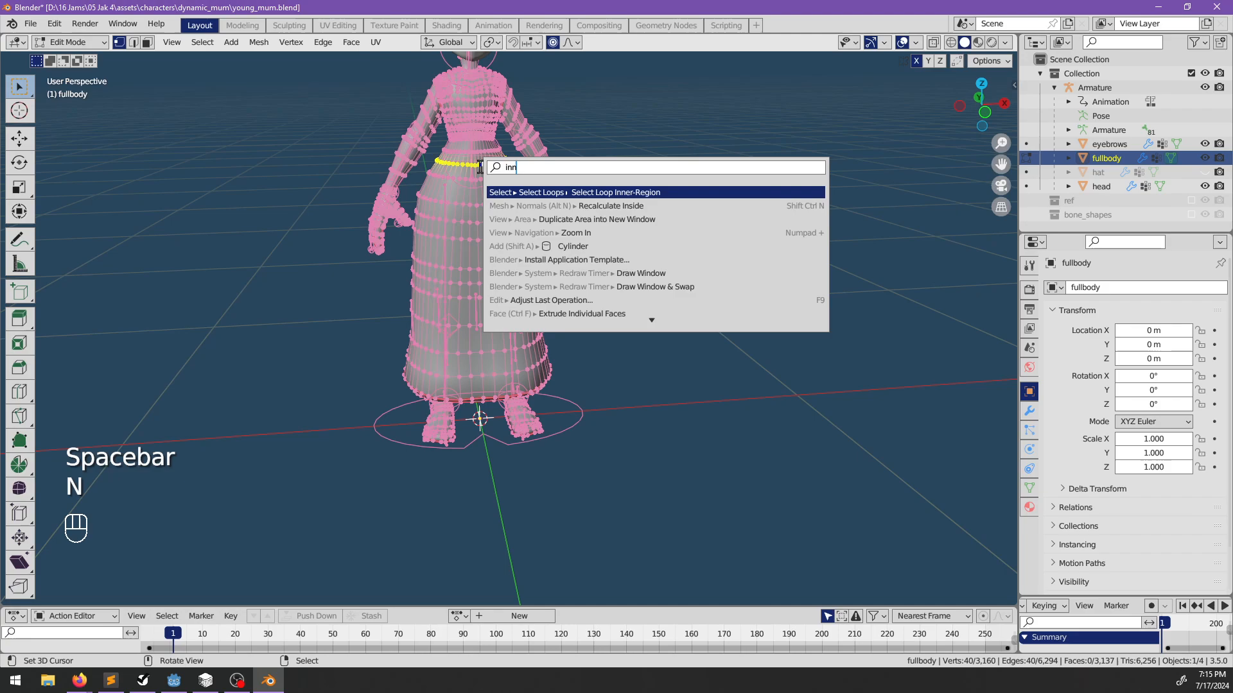
key(Return)
Scale the selected skirt narrower along the X axis and return to Object Mode.
key(s)
key(x)
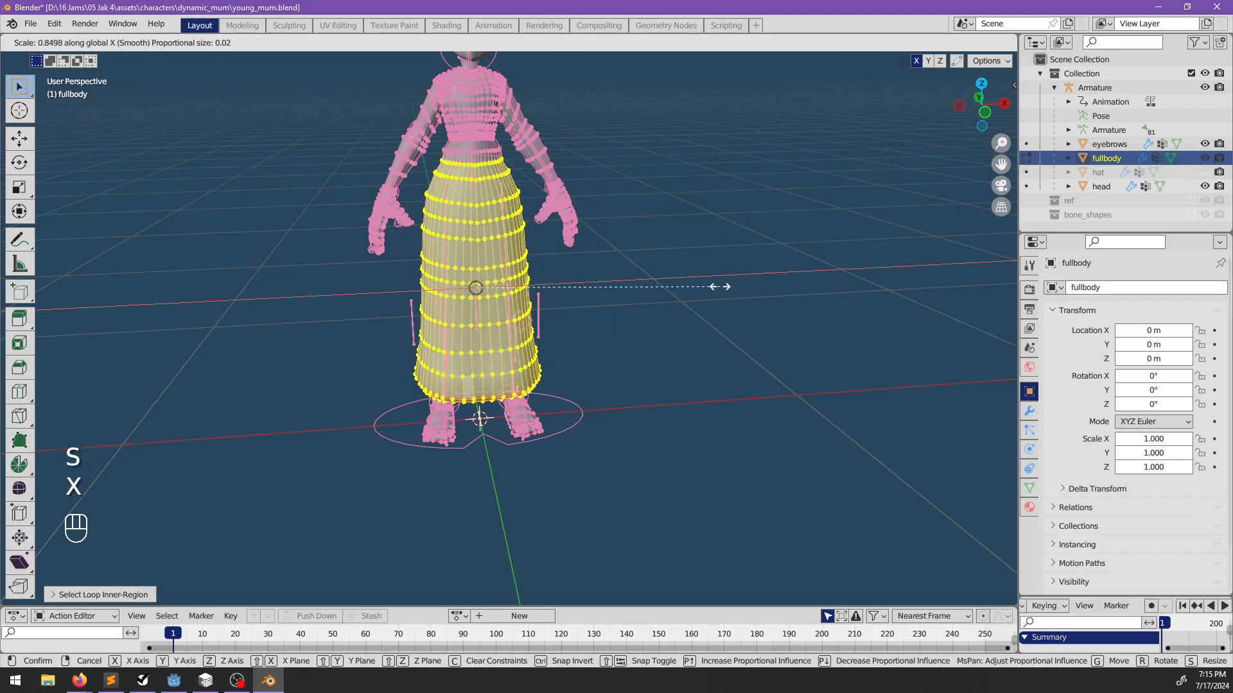
key(Escape)
middle_drag(719, 287, 496, 218)
key(s)
key(x)
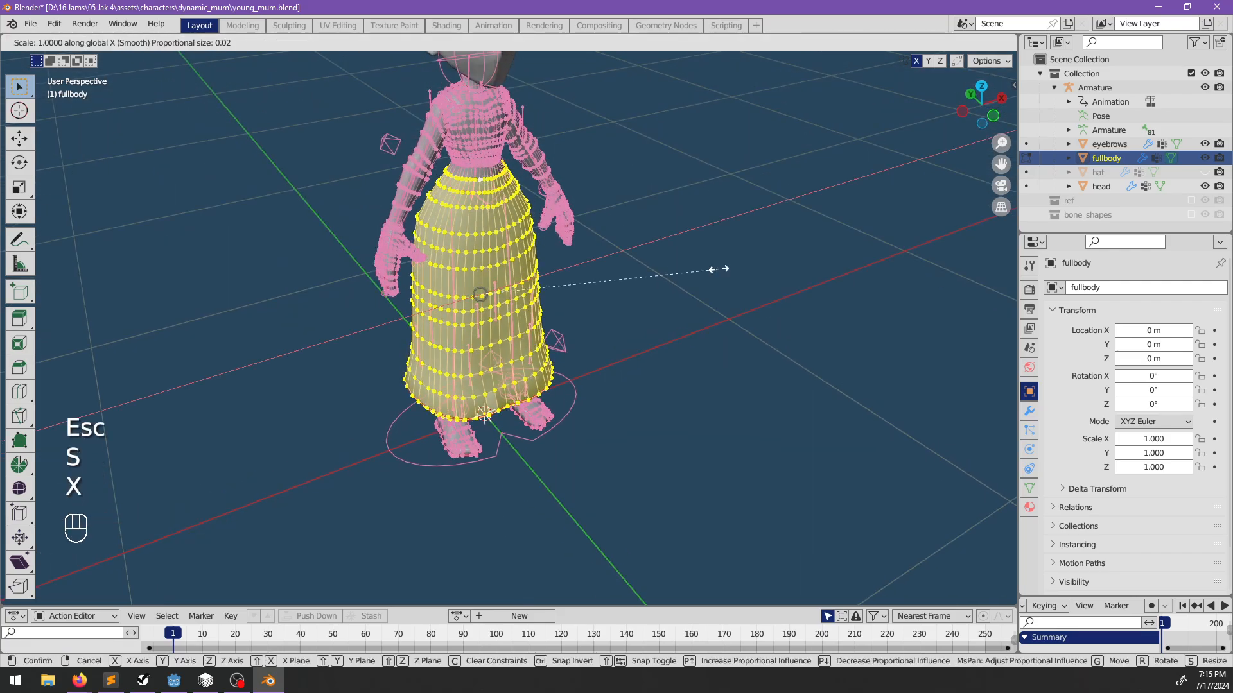
shift+click(681, 270)
middle_drag(681, 269, 556, 351)
key(s)
key(x)
click(704, 262)
key(alt+a)
key(Tab)
scroll(587, 371, down, 3)
key(alt+a)
scroll(582, 435, up, 4)
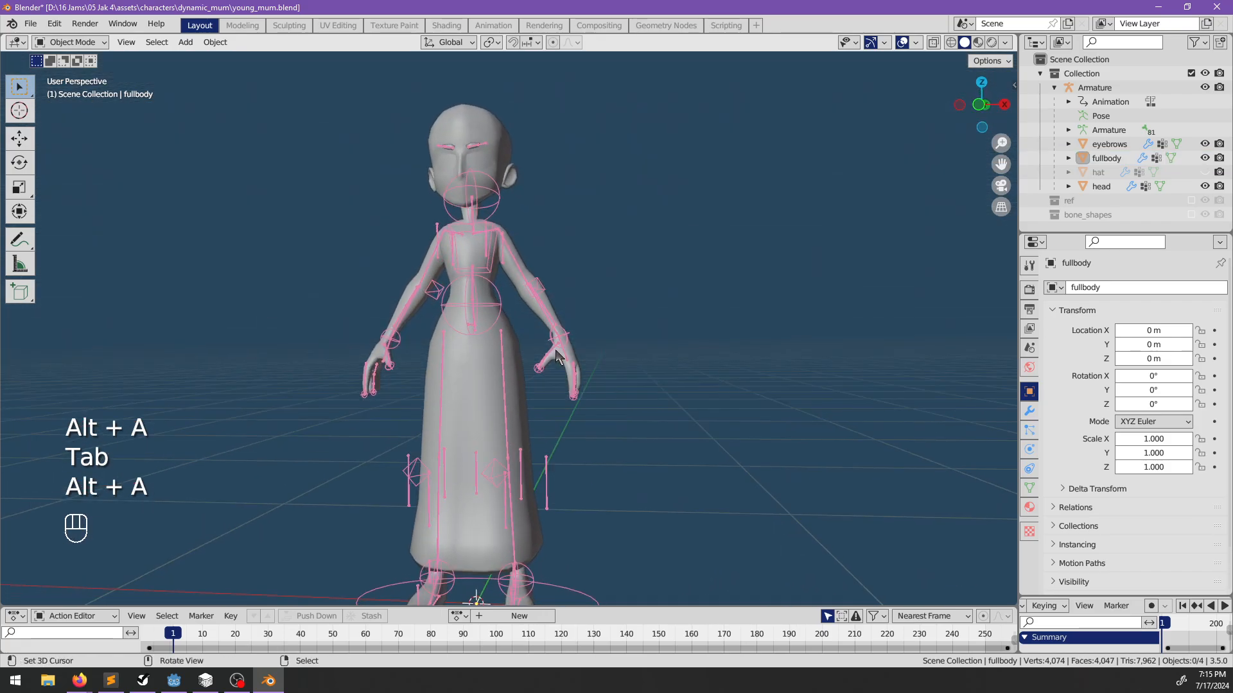
Edit the fullbody mesh in face selection with proportional editing off, and select all linked faces of one arm sleeve.
scroll(556, 351, up, 2)
click(543, 285)
key(Tab)
key(Tab)
click(544, 286)
key(Tab)
middle_drag(544, 286, 557, 304)
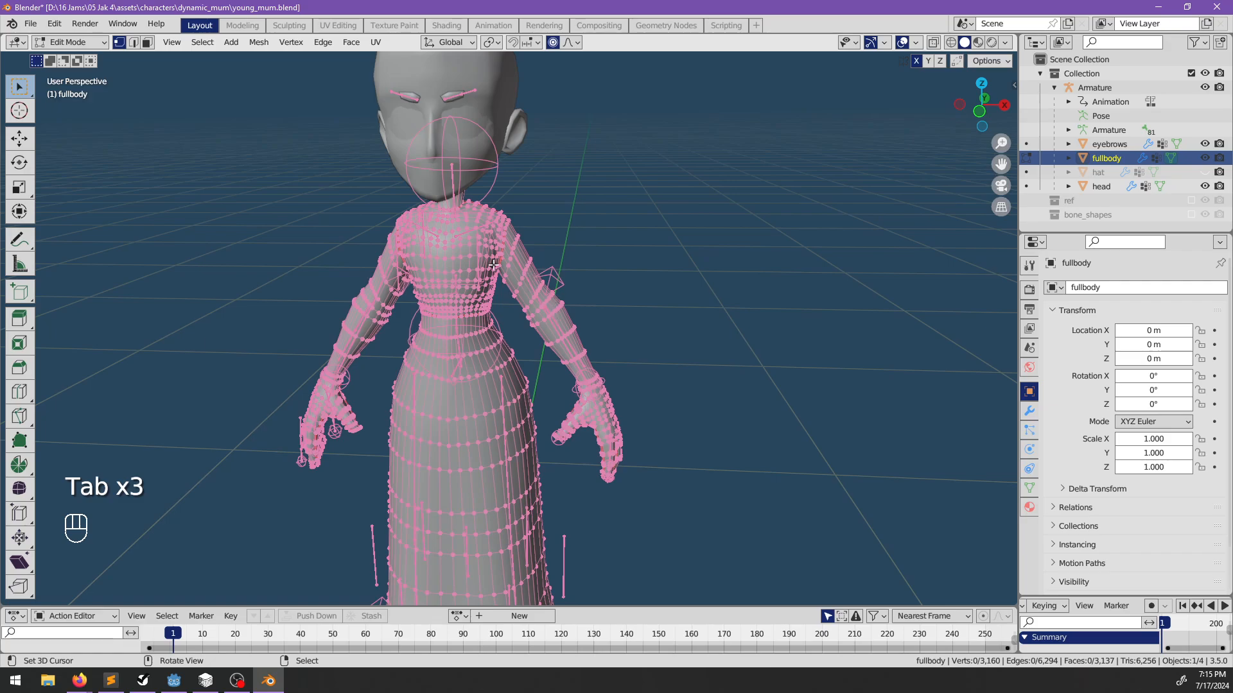
click(146, 45)
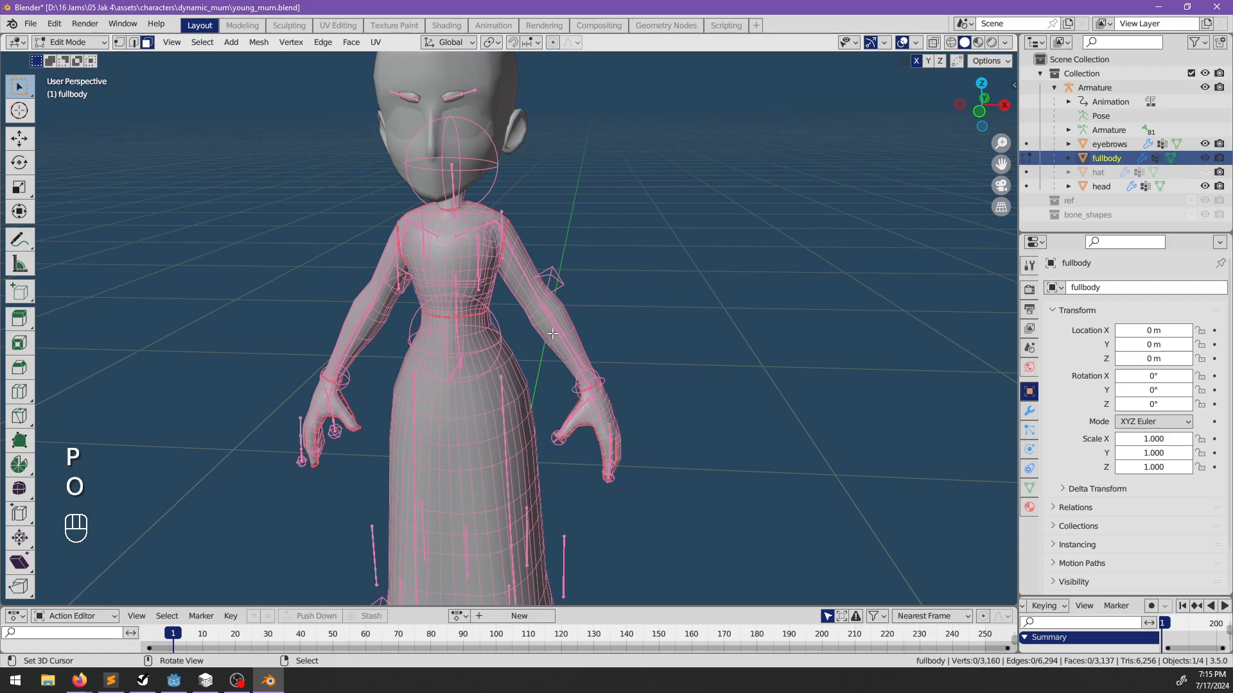
key(l)
middle_drag(552, 333, 784, 334)
key(alt+s)
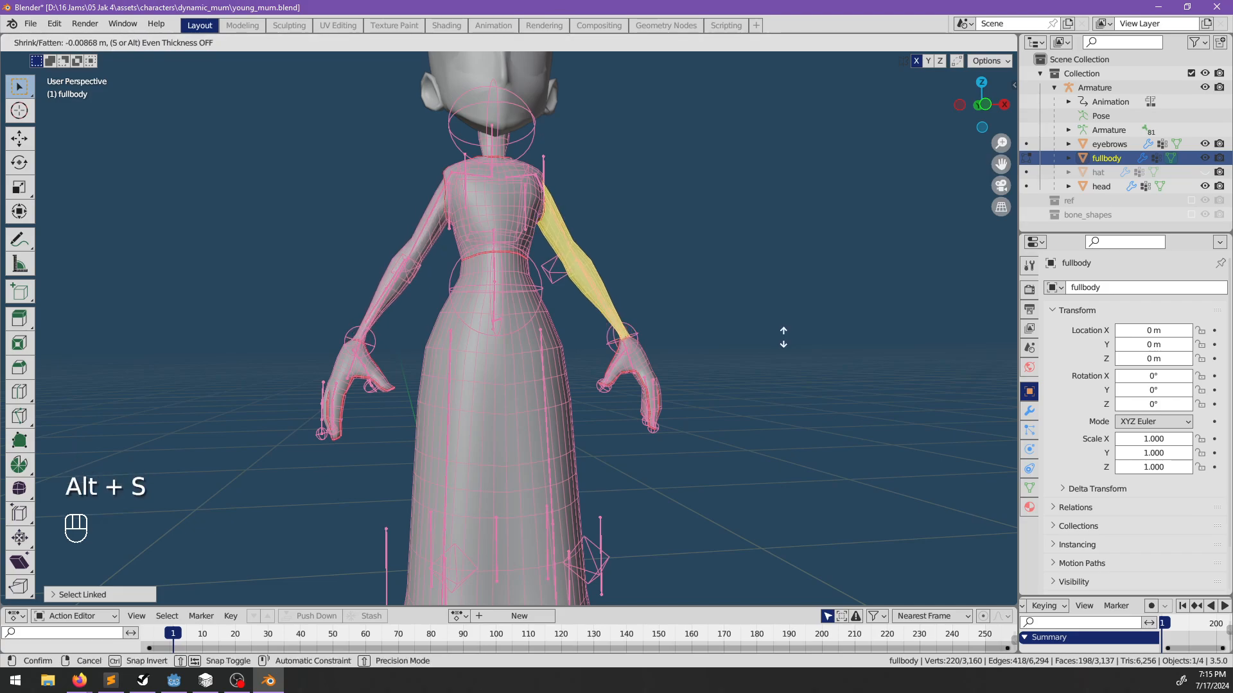
key(Escape)
scroll(715, 392, up, 4)
shift+middle_drag(713, 262, 754, 364)
key(alt+s)
click(774, 396)
key(ctrl+z)
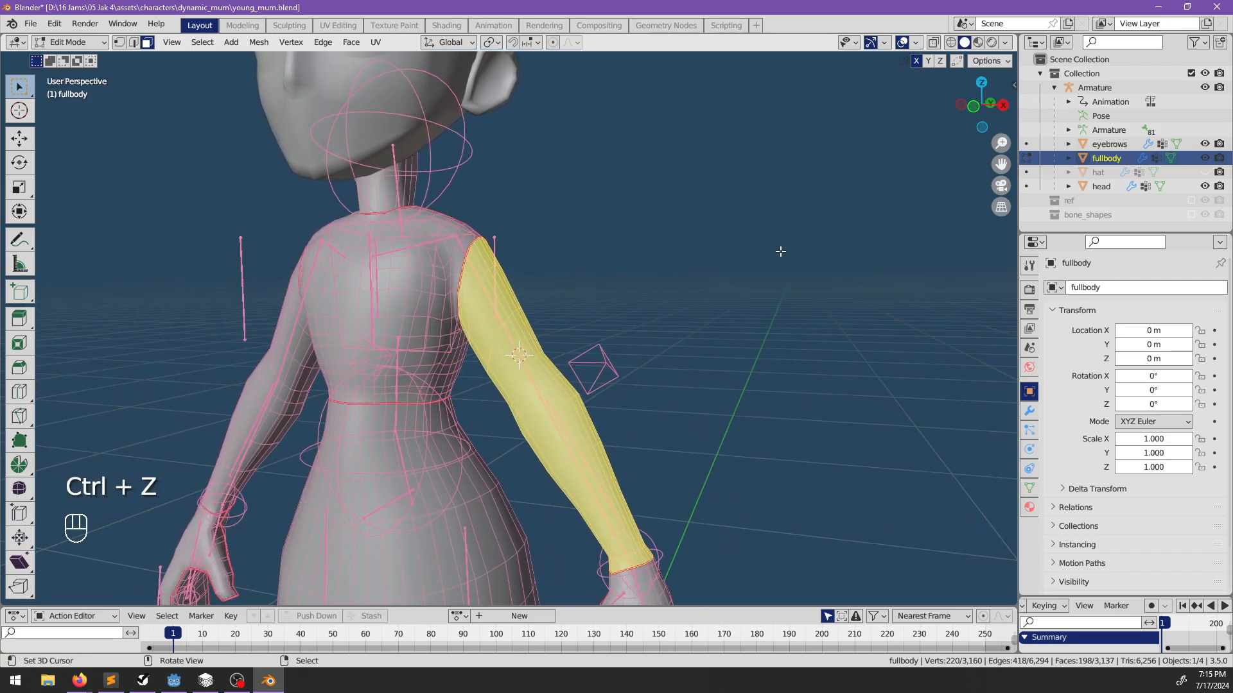
key(alt+s)
key(Escape)
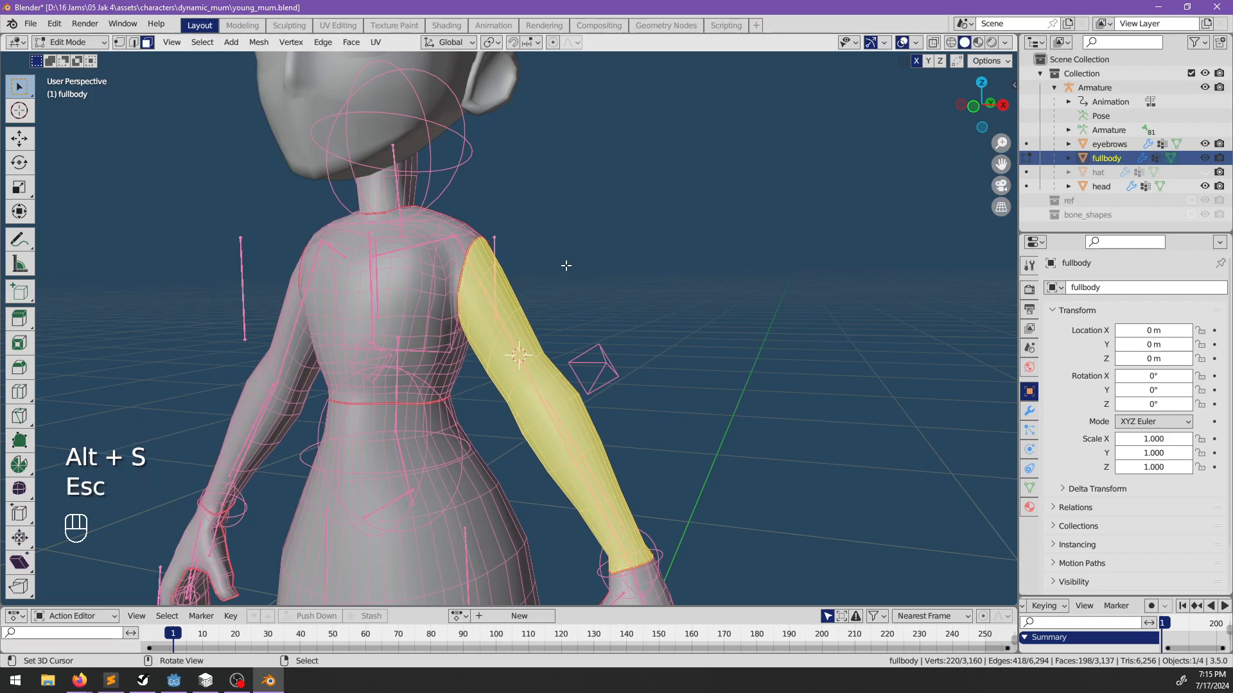
Thin the selected arm sleeve slightly with Shrink/Fatten and nudge it along the Z axis.
key(alt+s)
click(540, 278)
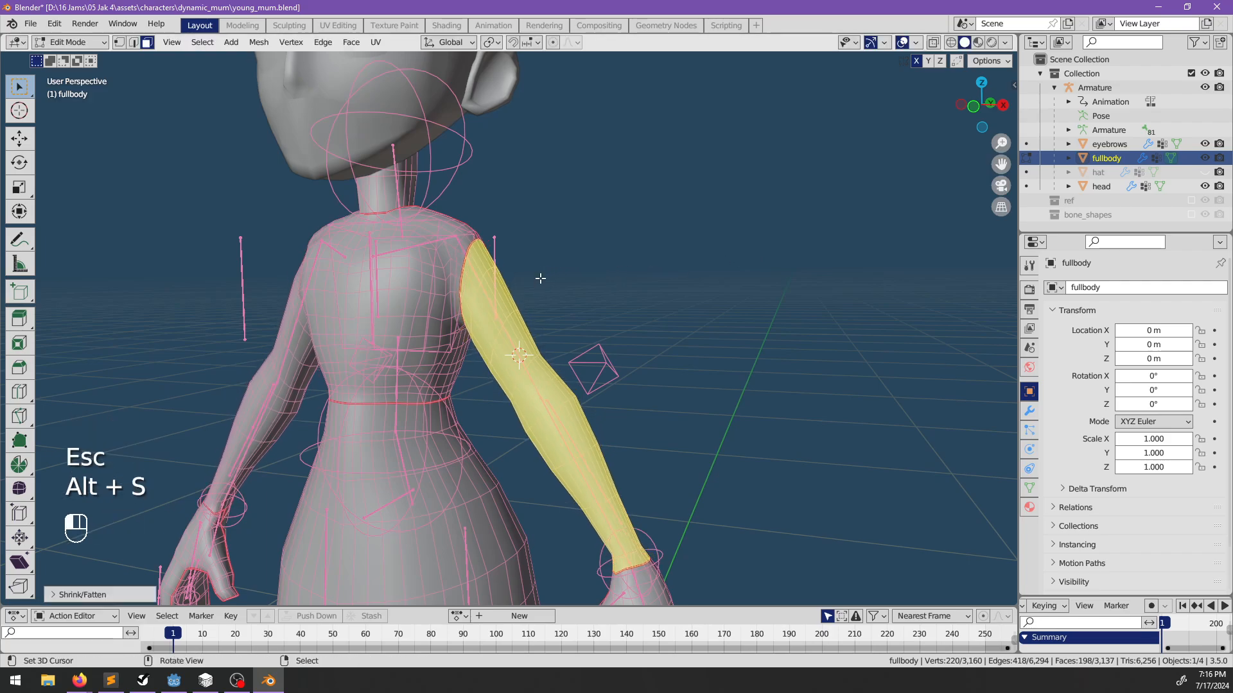
key(g)
key(z)
click(540, 282)
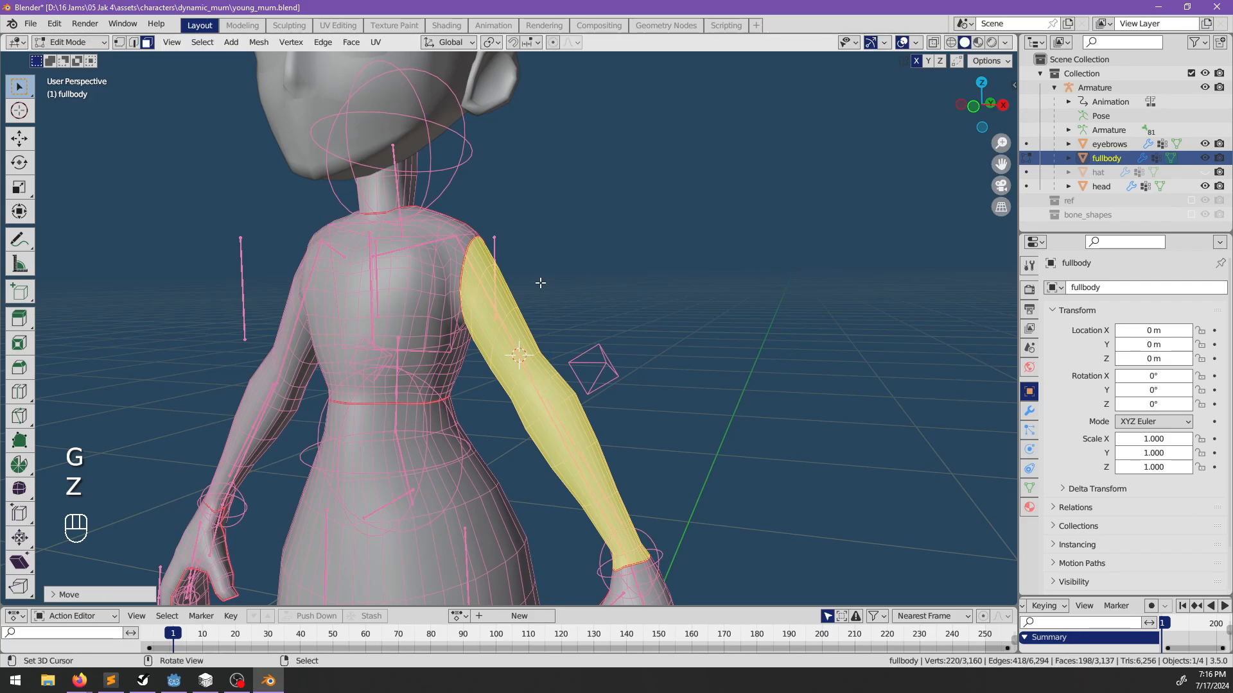
middle_drag(540, 283, 669, 283)
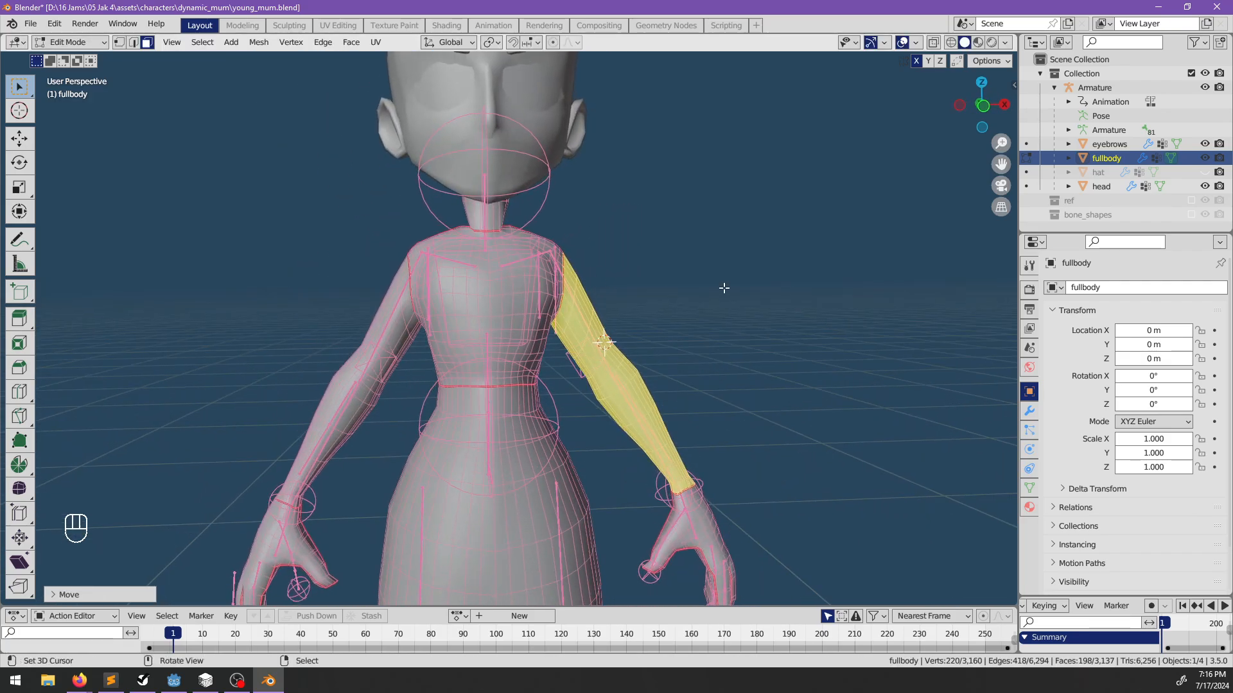
key(alt+s)
key(Escape)
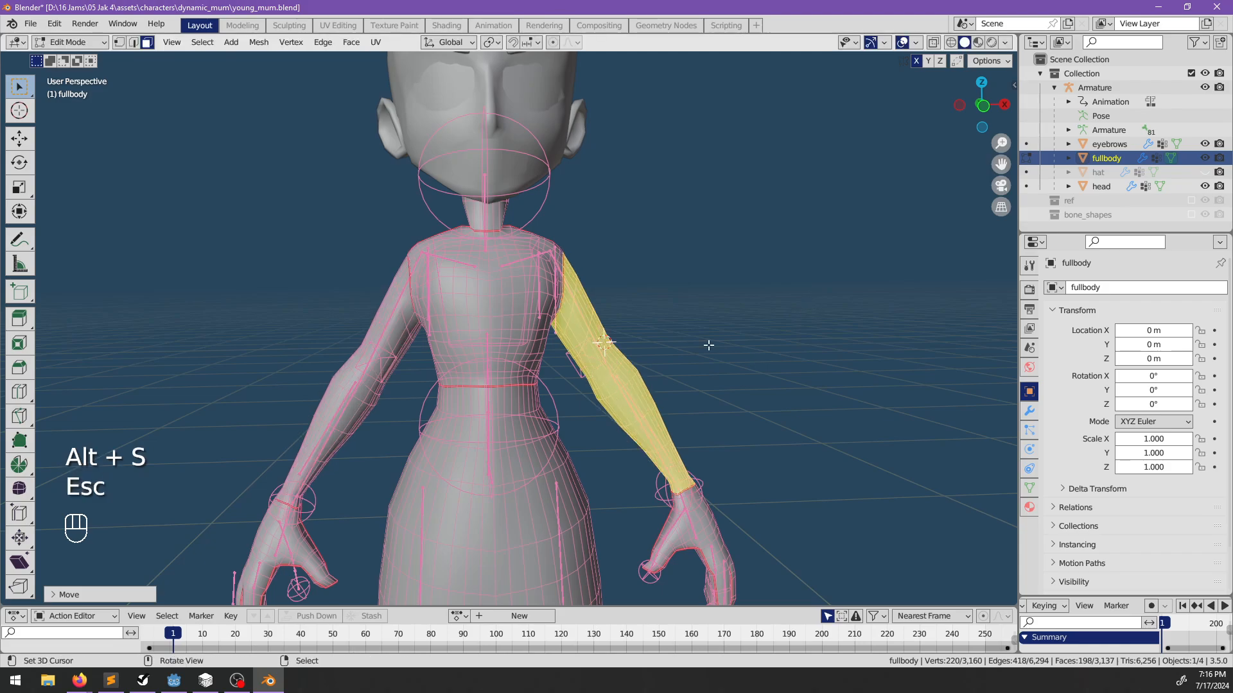
Select two edge loops around the elbow and shrink them by about 0.0035 m with proportional editing.
scroll(655, 319, up, 2)
alt+click(622, 338)
key(o)
click(133, 43)
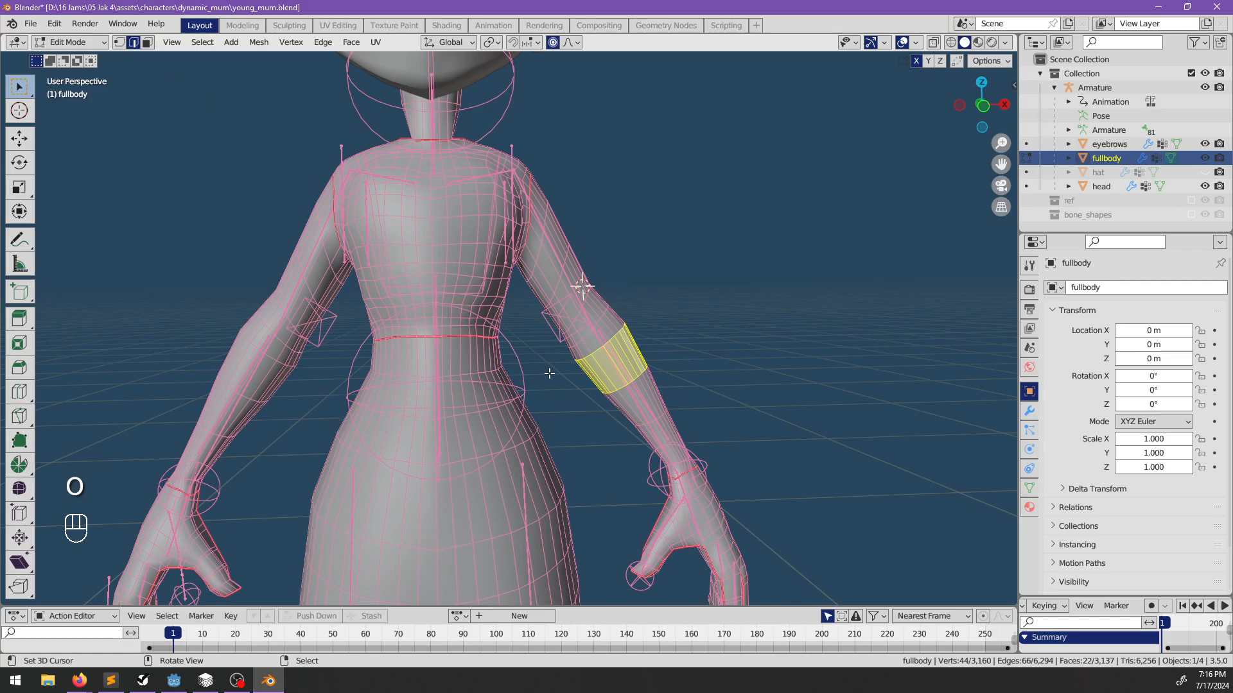
alt+click(621, 347)
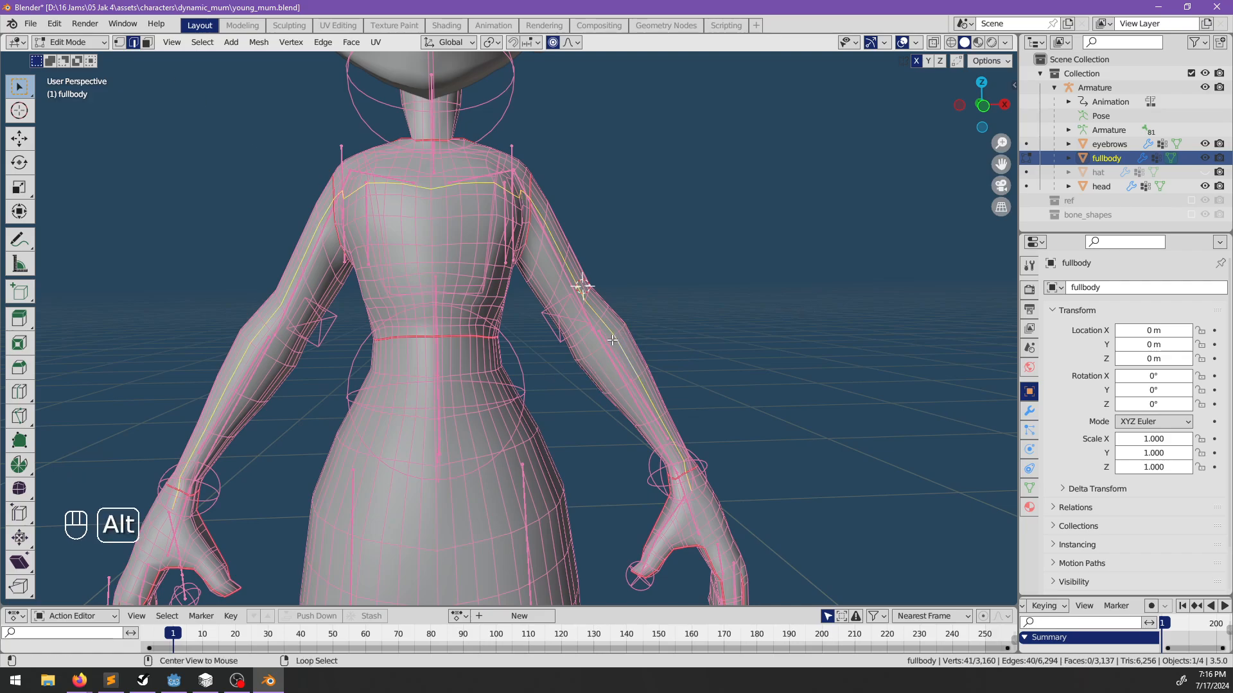
alt+click(613, 340)
key(alt+s)
key(Escape)
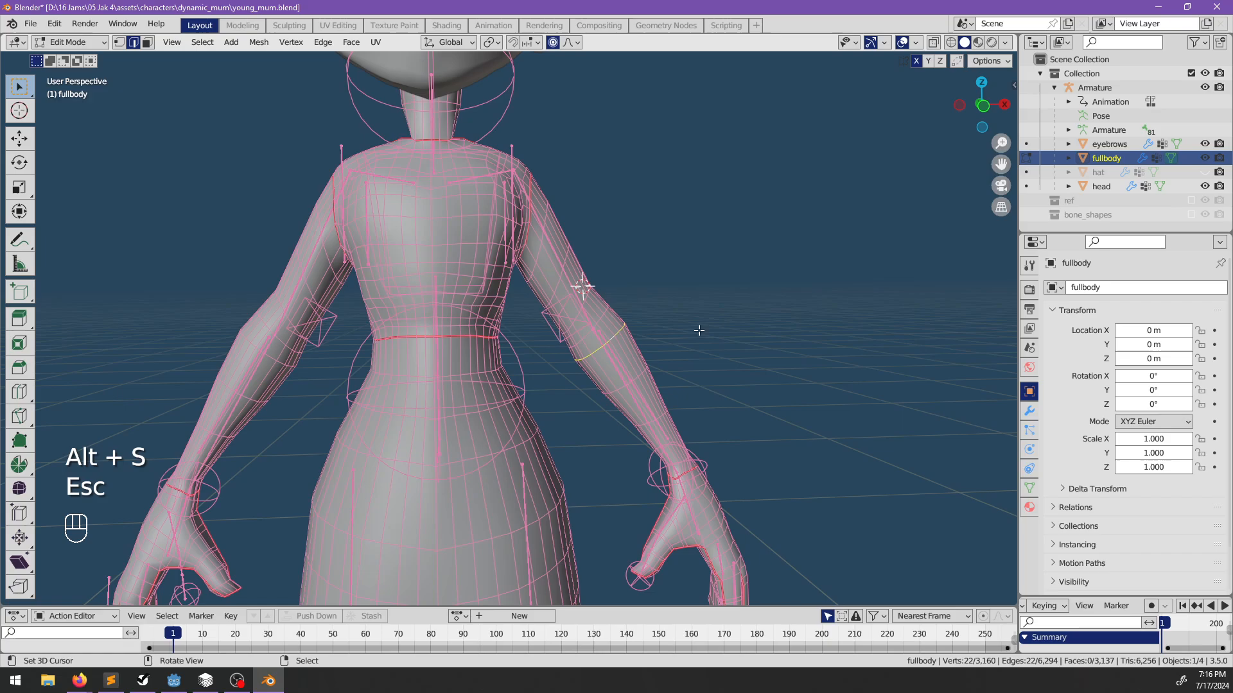
alt+shift+click(597, 322)
key(alt+s)
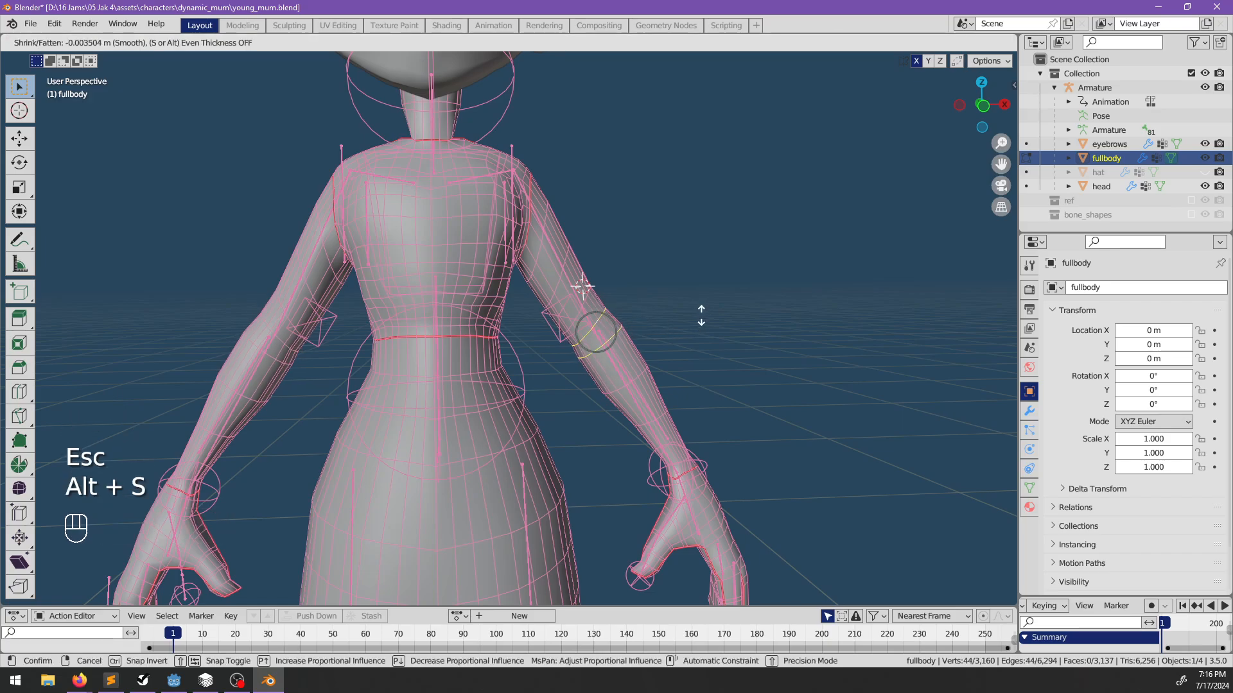
click(702, 316)
middle_drag(696, 317, 665, 333)
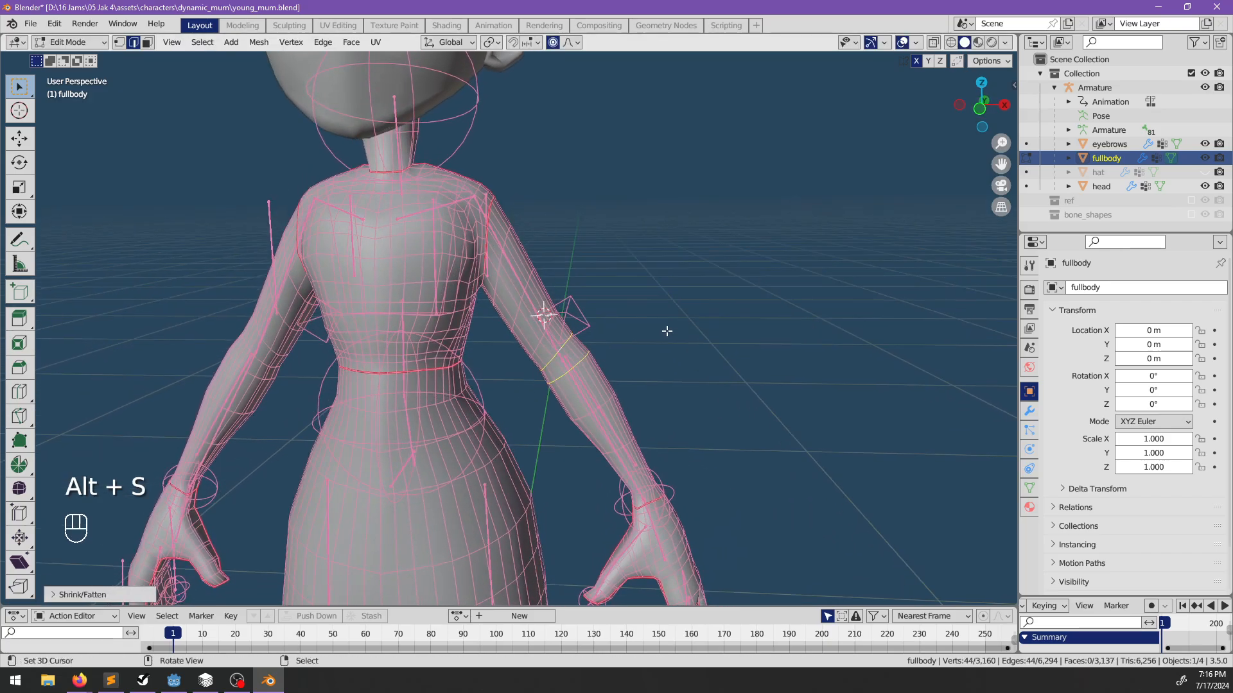
Select three edge loops around the upper arm and adjust their thickness with Shrink/Fatten.
alt+click(522, 292)
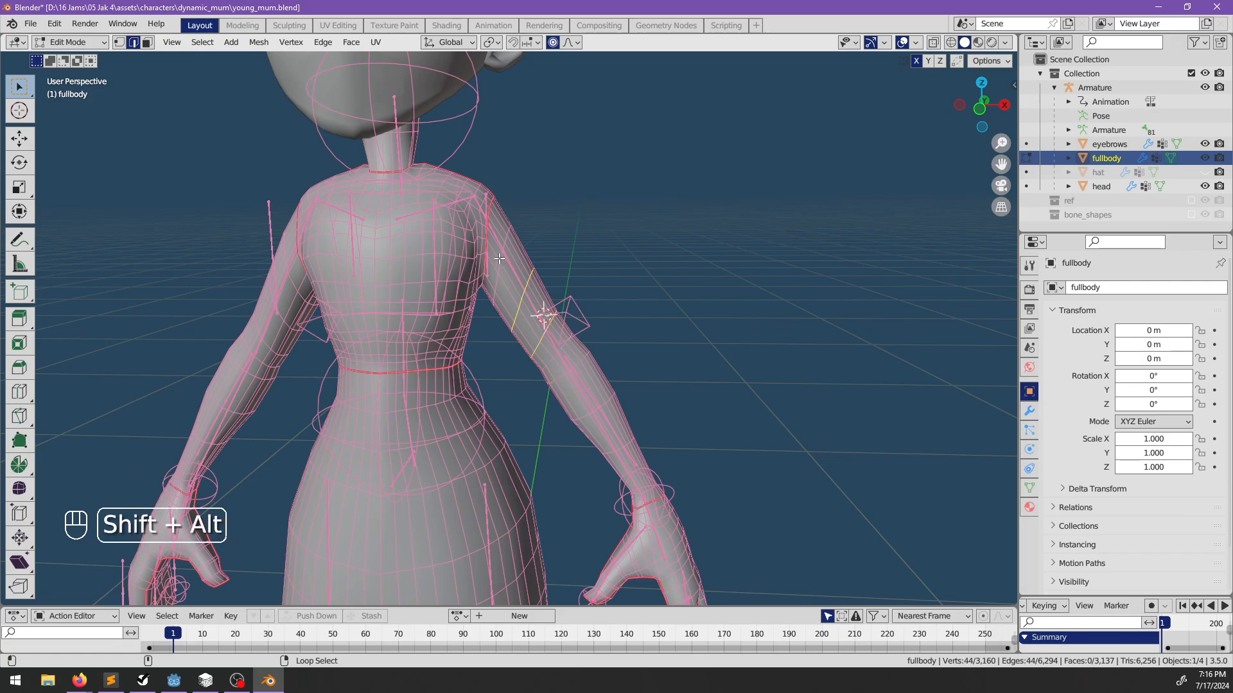
key(alt+s)
click(646, 248)
middle_drag(647, 248, 617, 310)
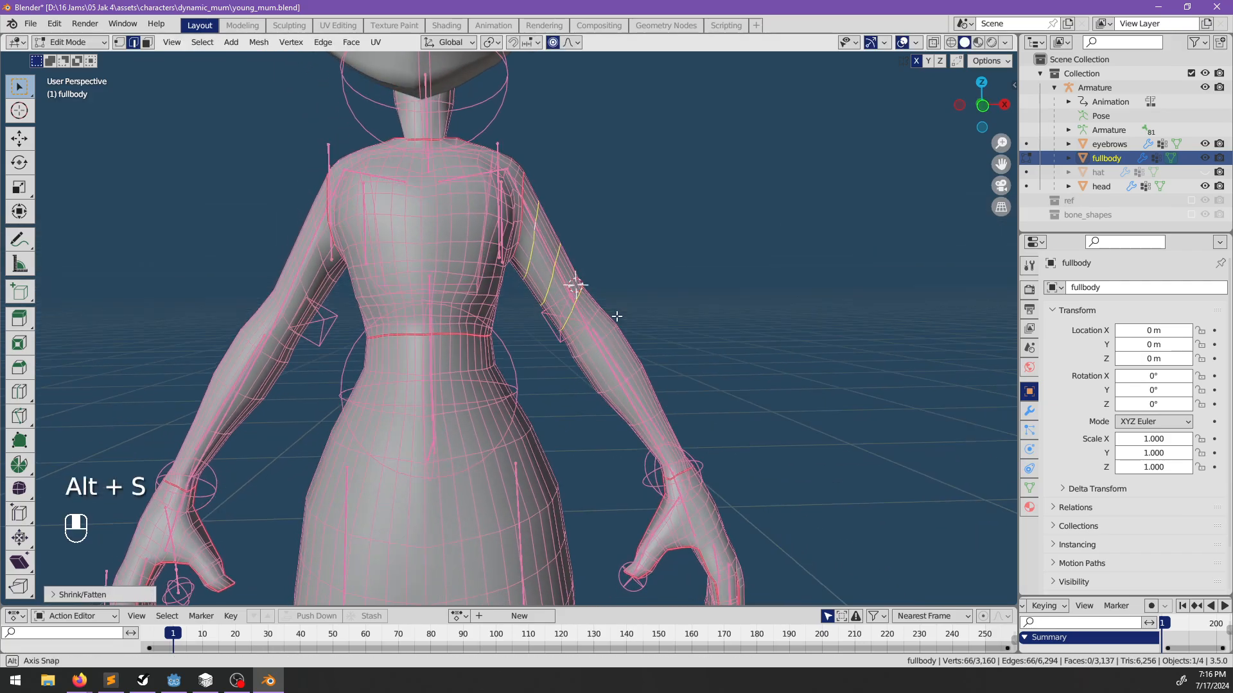
Move the selected upper-arm edge loops along the Z axis with proportional editing, clear the selection and leave Edit Mode.
key(g)
key(z)
click(618, 314)
scroll(626, 325, down, 5)
key(alt+a)
key(Tab)
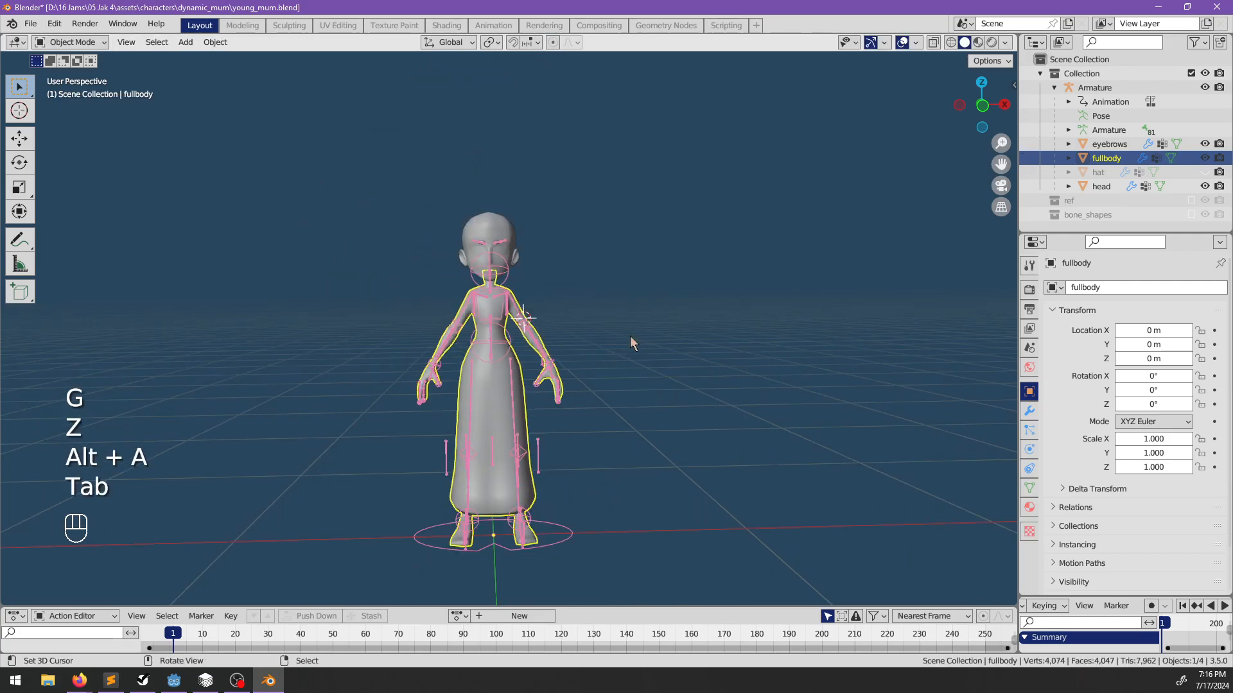
Inspect the fullbody mesh around the neck, shoulder and chest from the side, in and out of Edit Mode.
key(alt+a)
middle_drag(569, 360, 657, 414)
scroll(528, 402, up, 3)
key(Tab)
scroll(567, 255, up, 4)
middle_drag(567, 257, 546, 279)
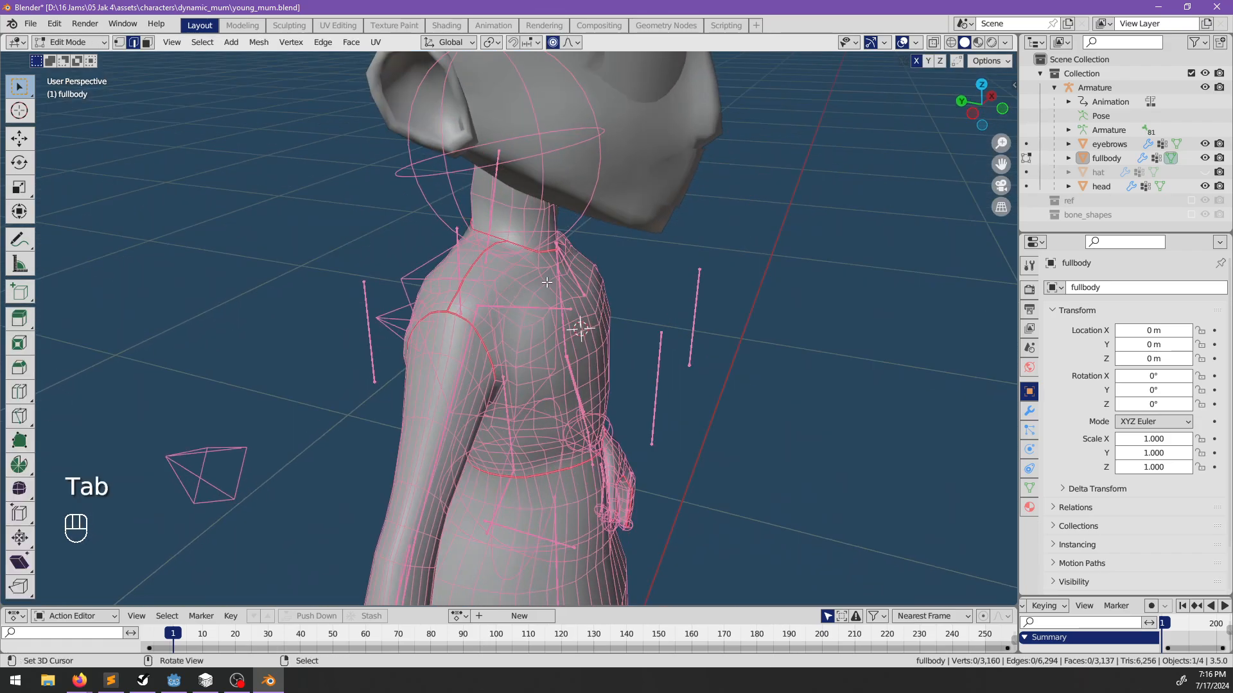
shift+middle_drag(553, 326, 546, 282)
key(Tab)
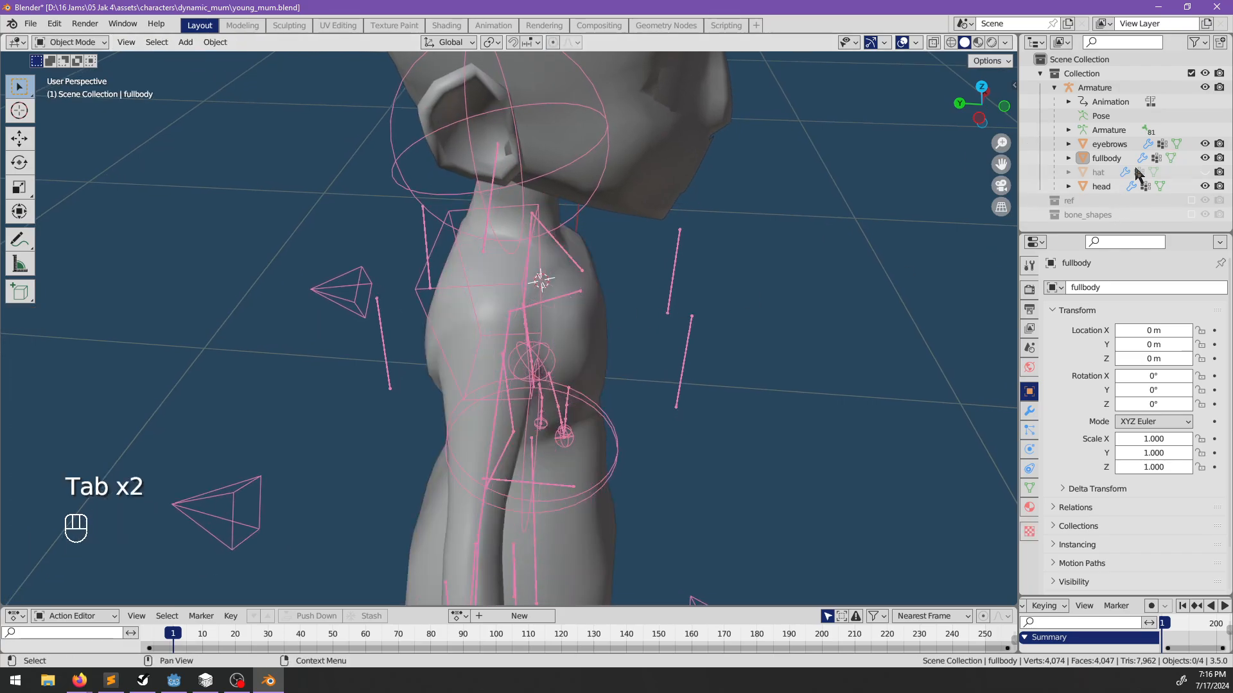
Unhide the hat object and open its mesh in Edit Mode.
click(1205, 172)
scroll(692, 302, down, 3)
middle_drag(620, 316, 648, 309)
click(577, 326)
key(Tab)
Select a patch of faces on the hat's cape over the chest and move it with proportional editing.
click(537, 311)
ctrl+click(495, 316)
key(g)
key(Escape)
ctrl+shift+click(513, 326)
key(g)
click(630, 317)
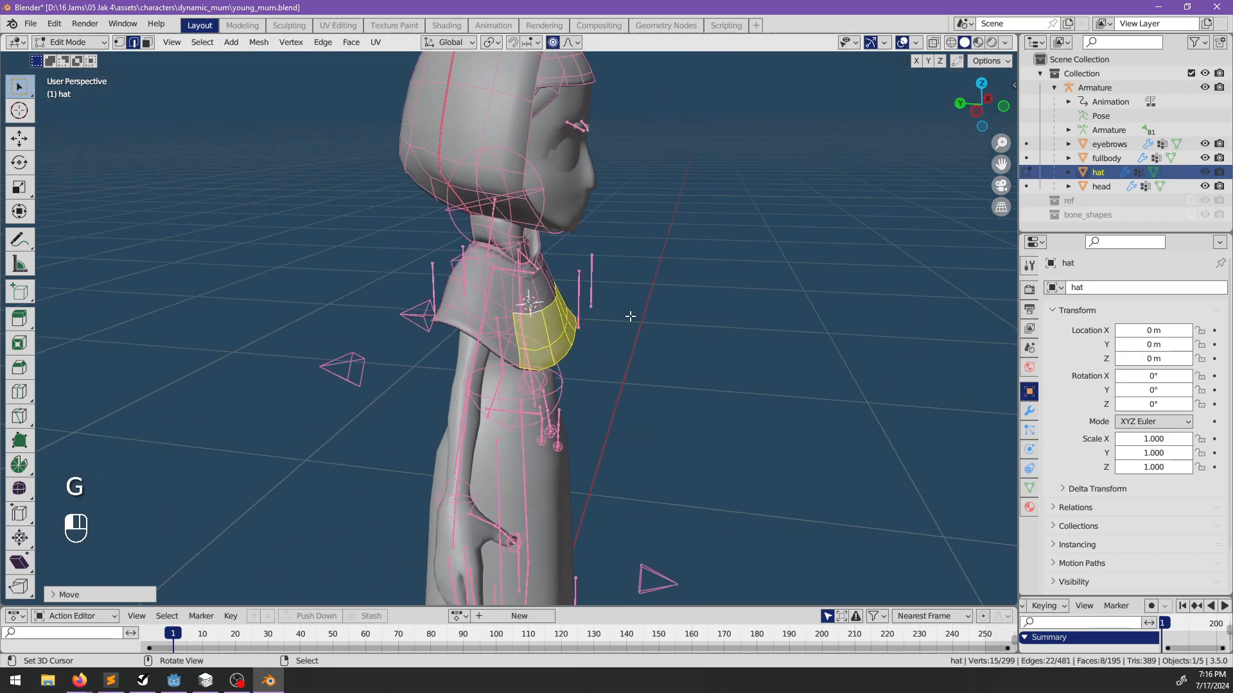
Select the cape's edges near the neck opening, move them to refine the fit, and leave Edit Mode.
right_click(526, 275)
middle_drag(565, 277, 517, 276)
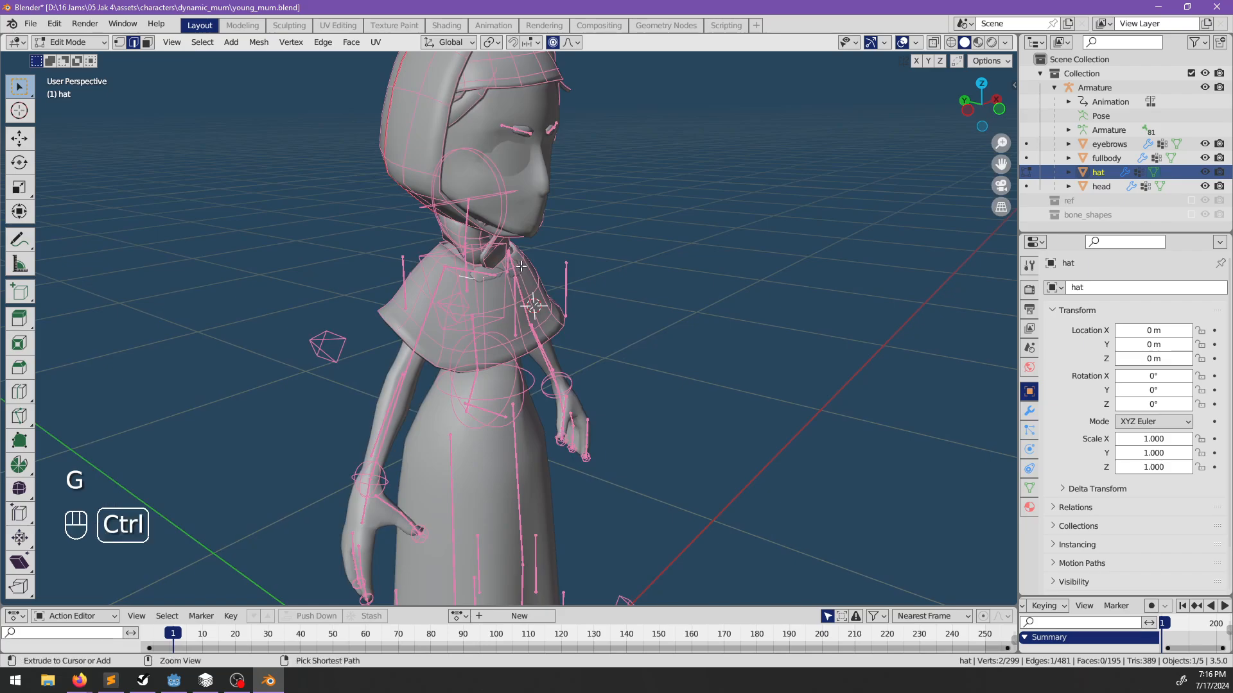
ctrl+right_click(521, 268)
middle_drag(454, 347, 501, 392)
key(g)
click(511, 332)
key(alt+a)
key(Tab)
Reposition several more parts of the hat's cape over the chest with proportional editing, and return to Object Mode.
scroll(583, 375, up, 3)
key(Tab)
ctrl+click(517, 357)
key(g)
key(Escape)
ctrl+click(445, 376)
key(g)
click(539, 380)
ctrl+click(483, 352)
middle_drag(483, 352, 478, 583)
key(g)
click(532, 352)
key(alt+a)
scroll(556, 355, down, 5)
key(Tab)
key(alt+a)
Review the available actions in the Action Editor, first for the hat and then with the Armature selected.
click(458, 616)
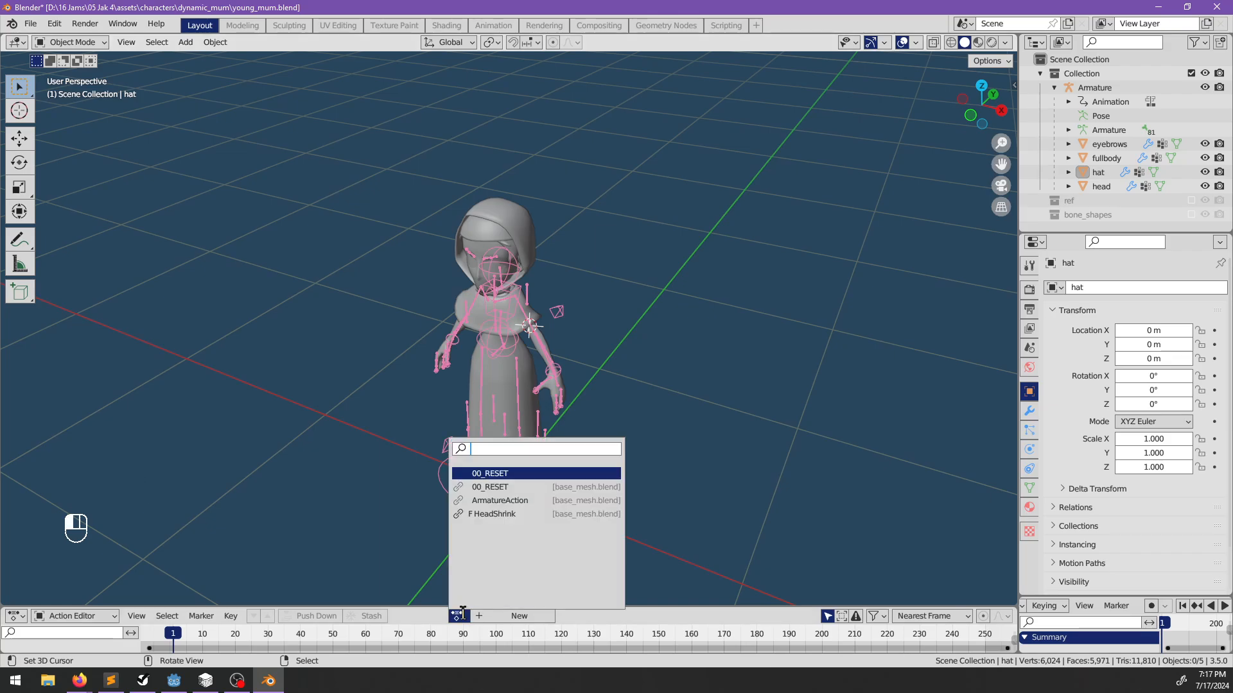
key(Escape)
scroll(476, 540, down, 3)
scroll(476, 537, up, 4)
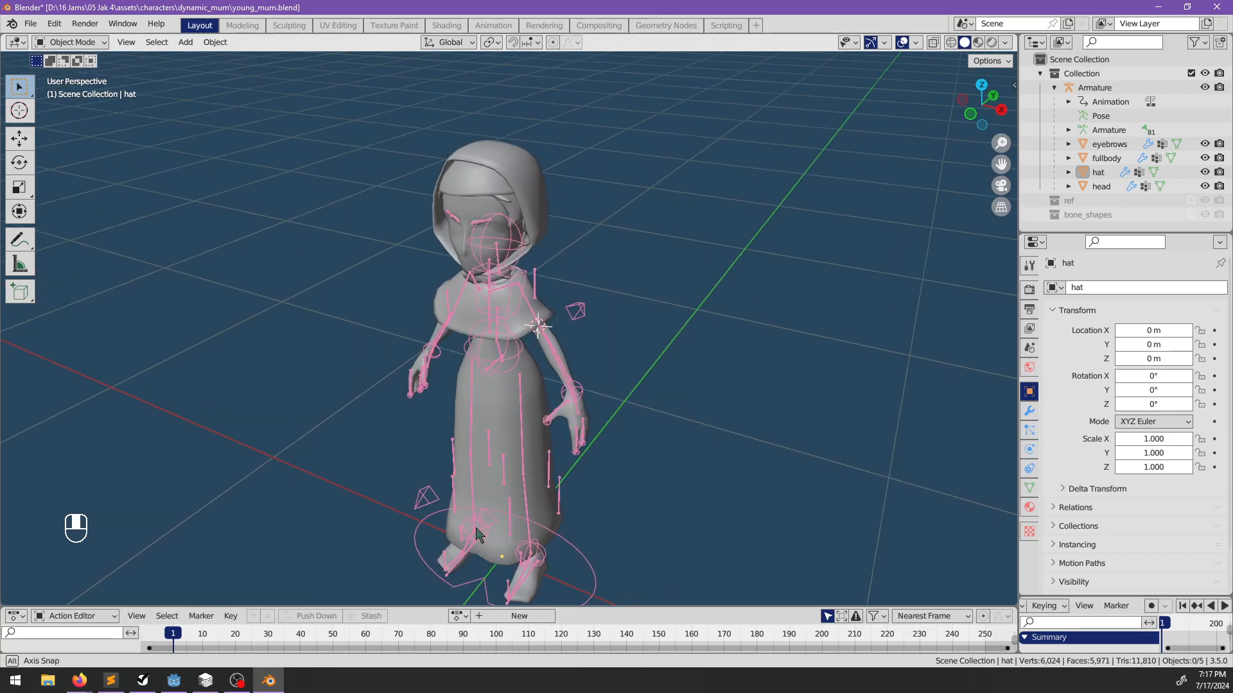
middle_drag(476, 534, 548, 488)
click(458, 616)
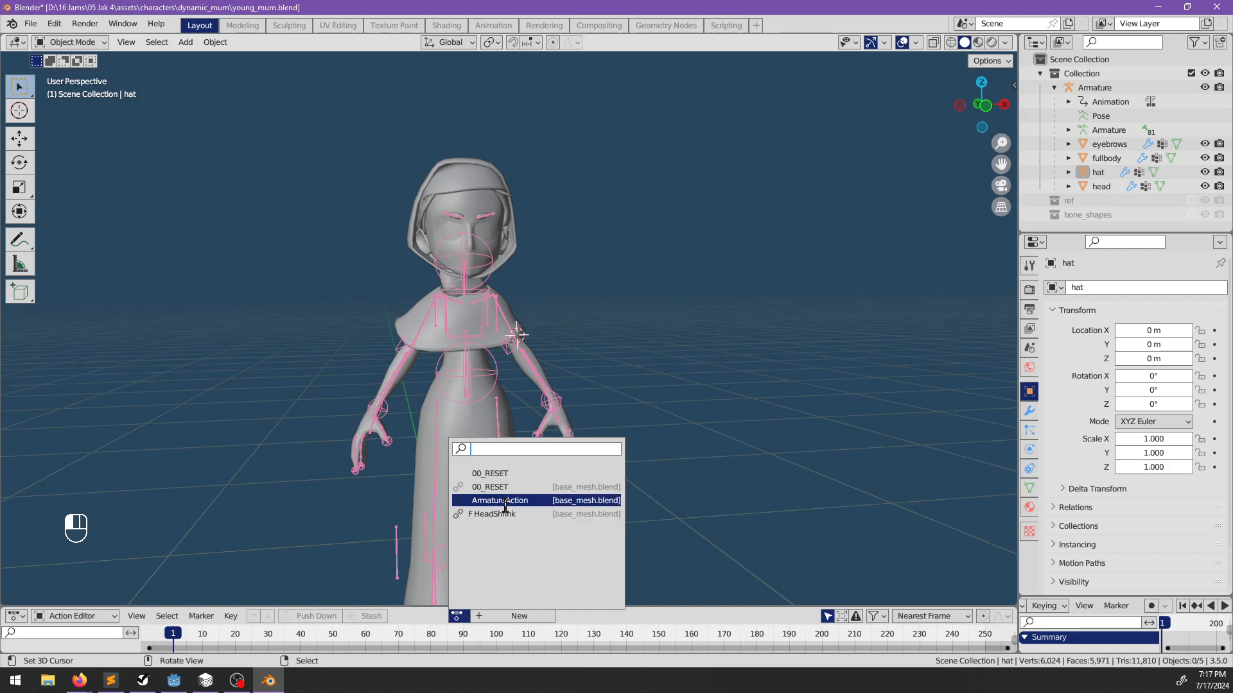
middle_drag(634, 502, 585, 506)
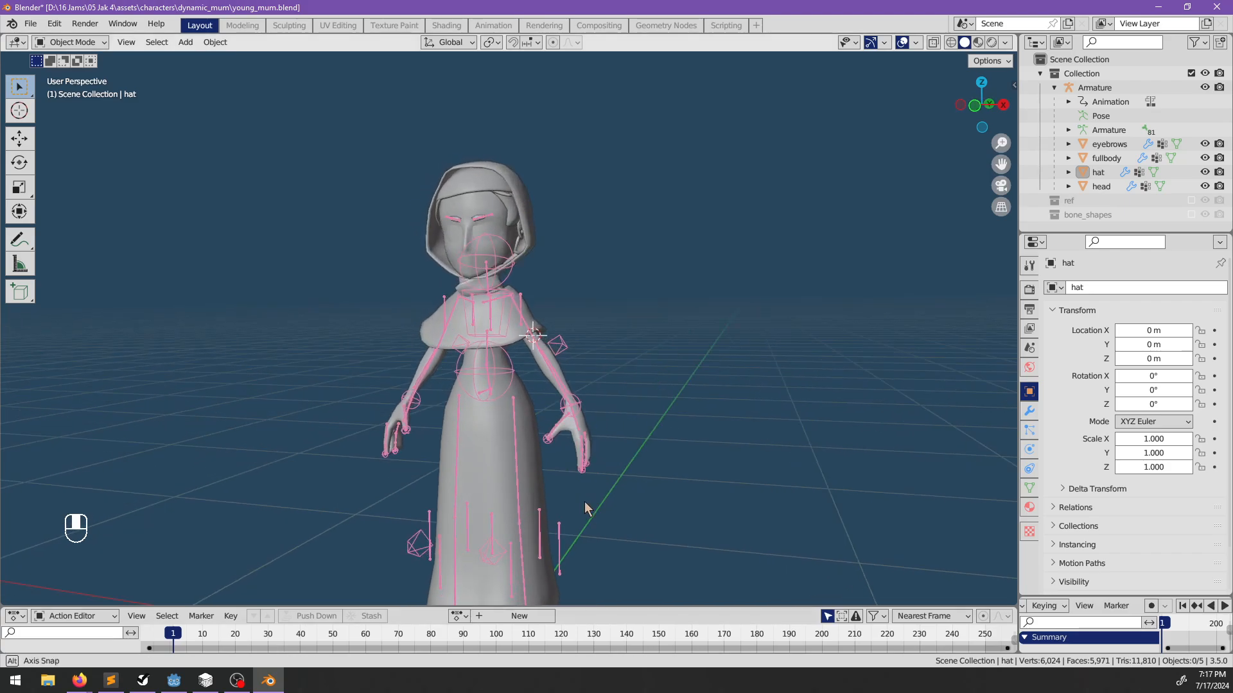
right_click(510, 360)
drag(456, 606, 456, 607)
click(456, 616)
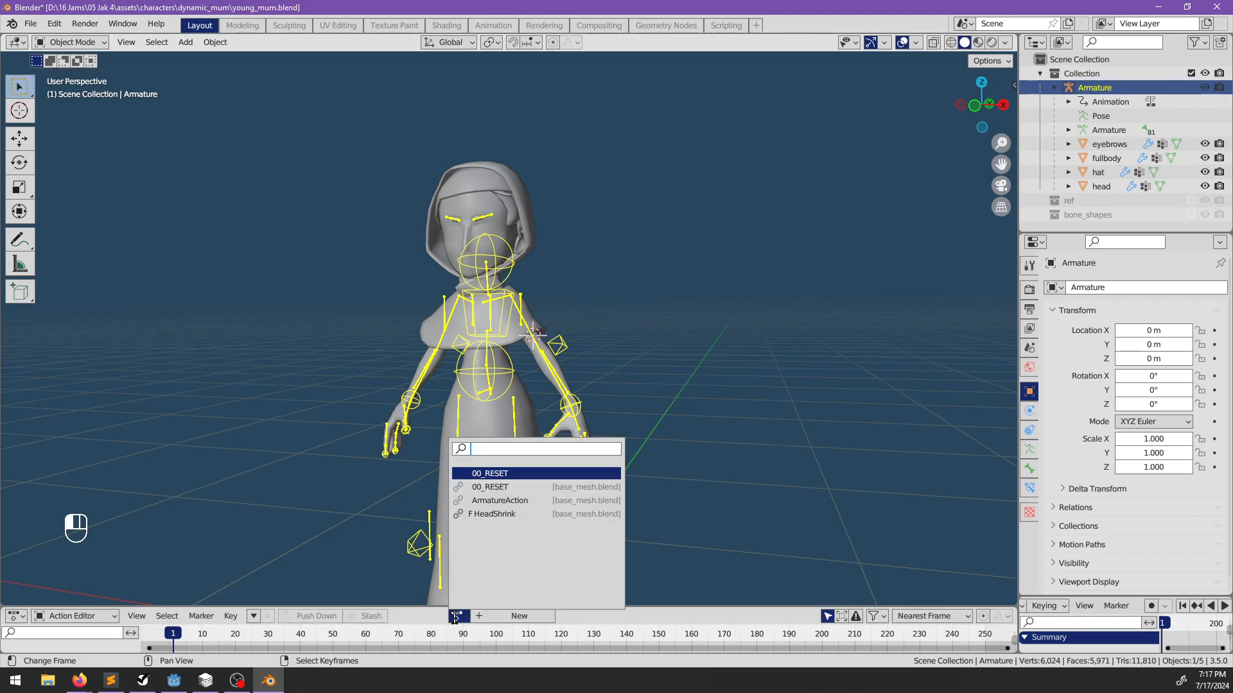
click(457, 617)
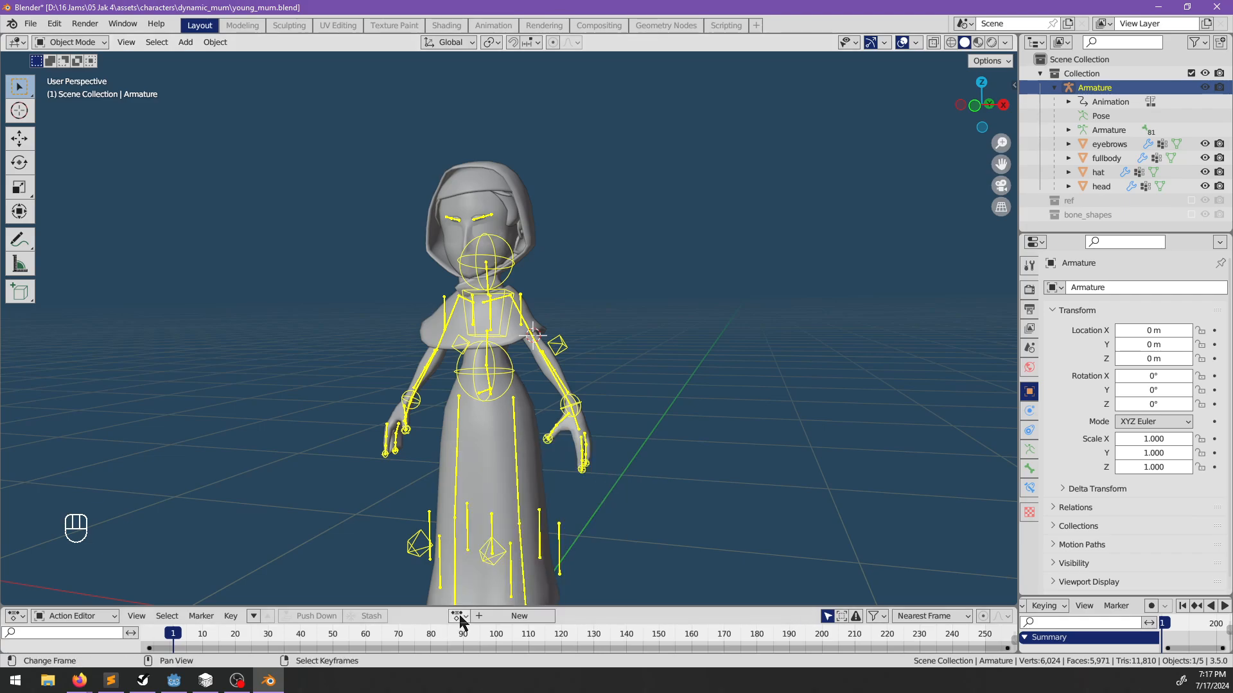
Enable the ref collection and unlink its reference objects from coat through pants.
click(1075, 215)
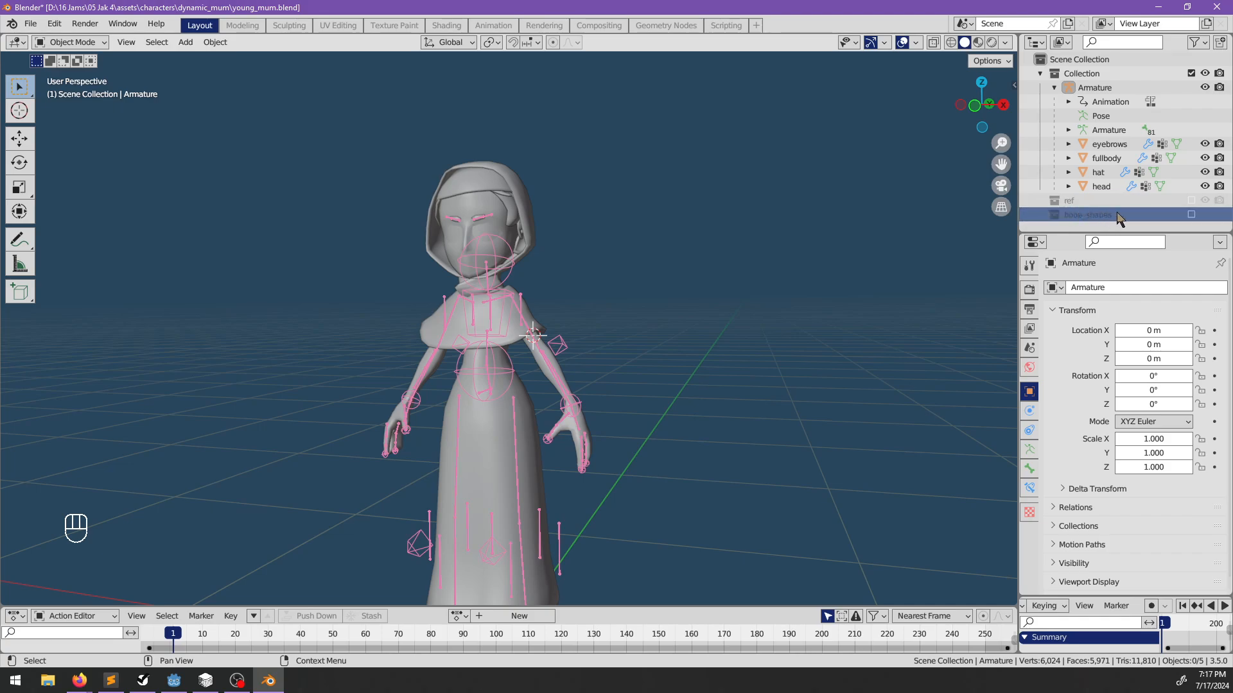
click(1076, 203)
click(1192, 200)
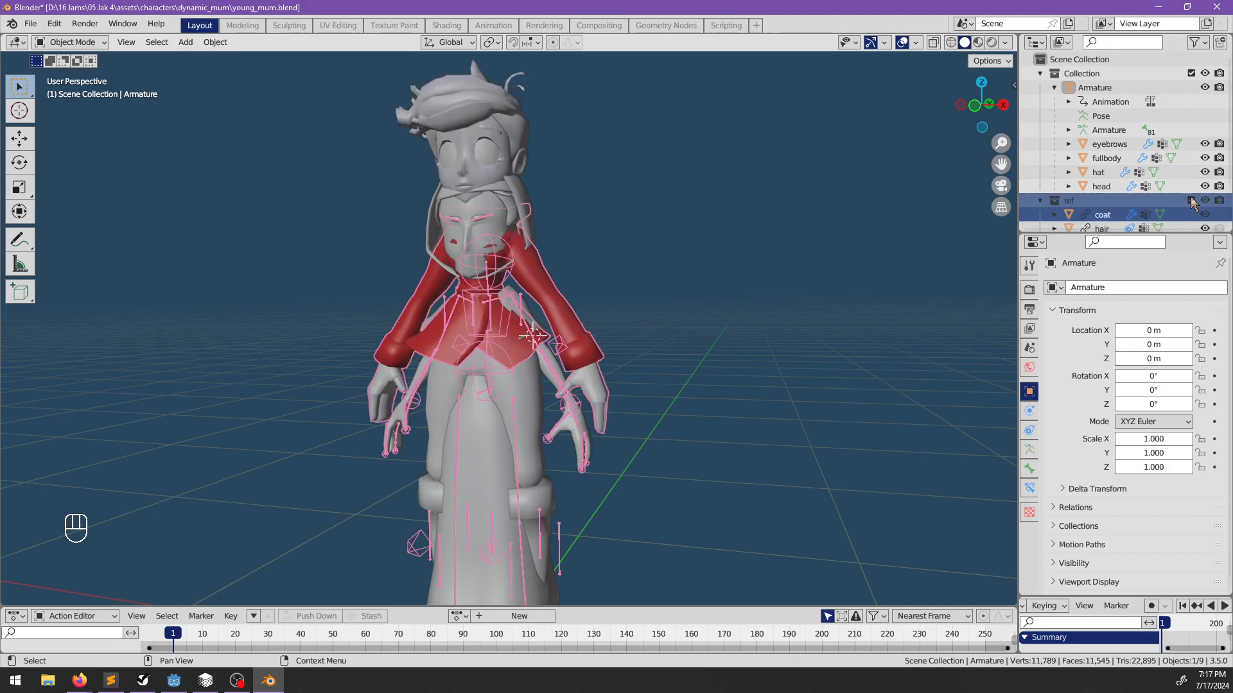
scroll(1182, 193, down, 3)
shift+click(1104, 205)
right_click(1106, 205)
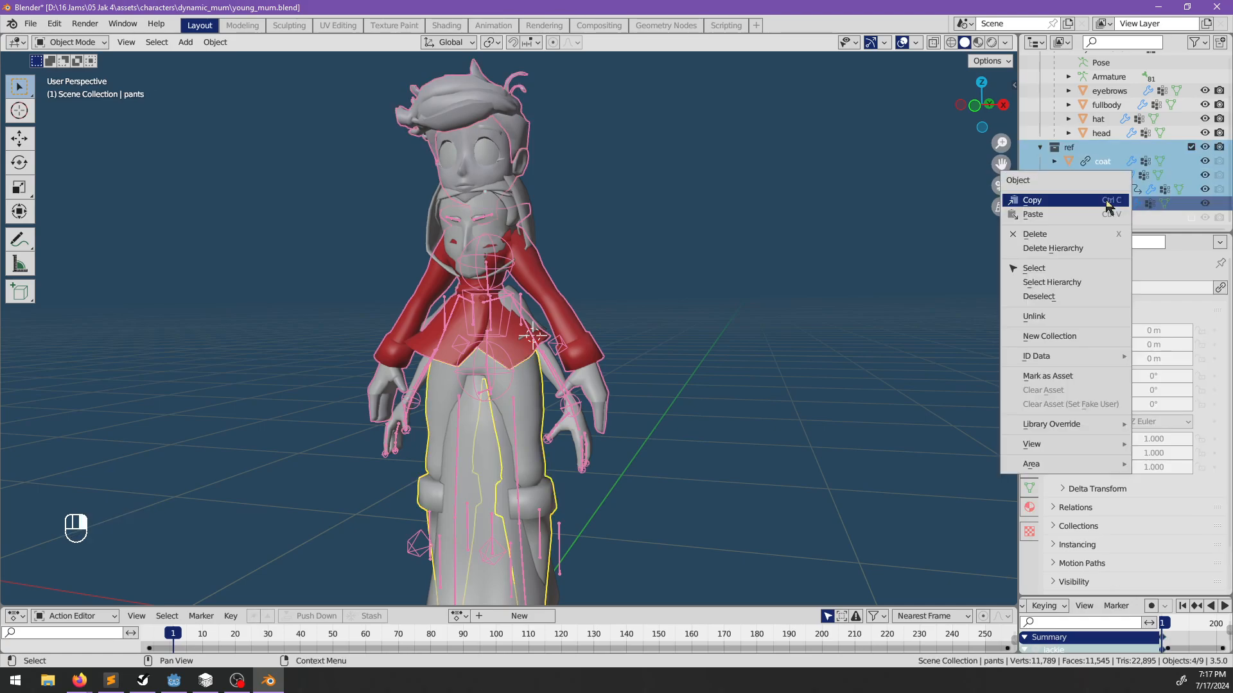
click(1053, 315)
Exclude the emptied ref collection from the view layer again.
middle_drag(678, 331, 731, 355)
click(1091, 214)
click(1151, 201)
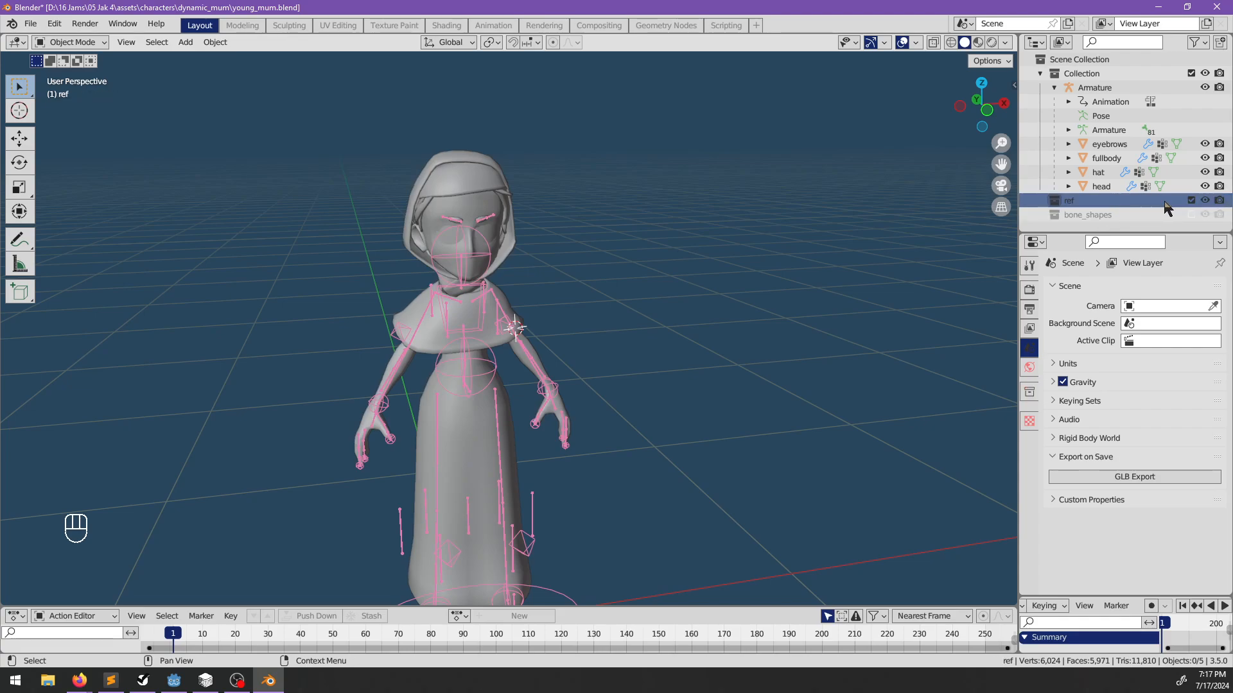
click(1191, 202)
Assign the local 00_RESET action to the Armature and save young_mum.blend.
click(472, 317)
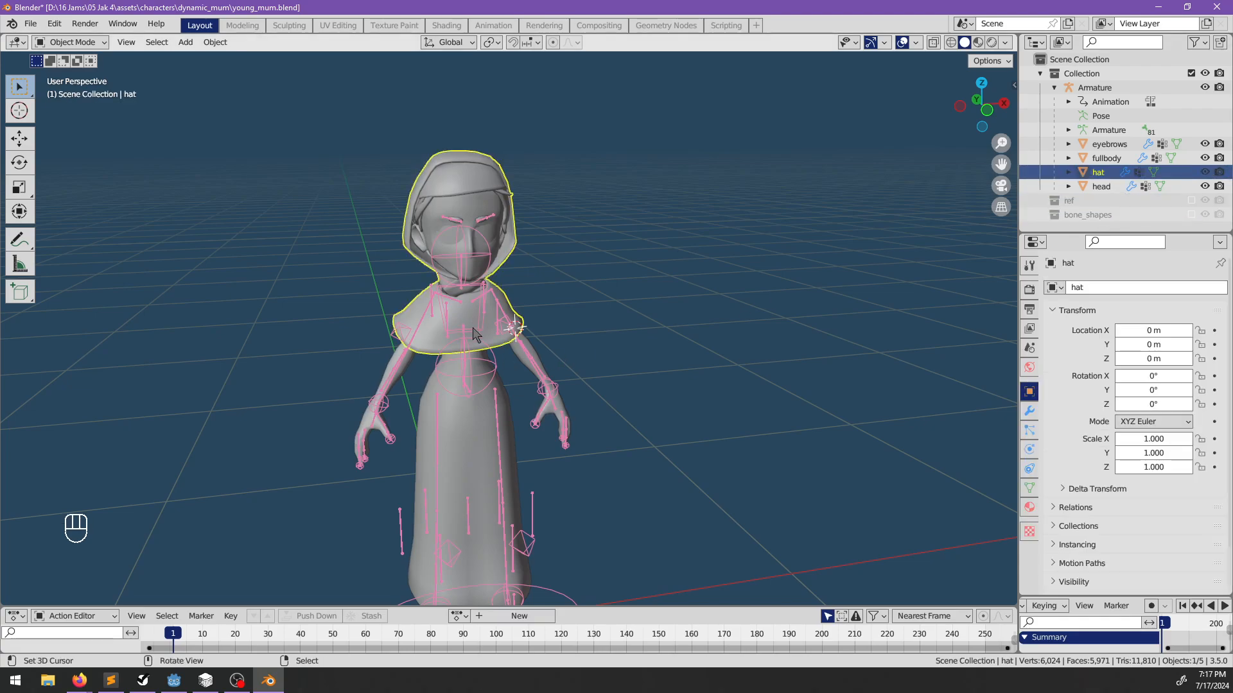
click(484, 330)
click(457, 616)
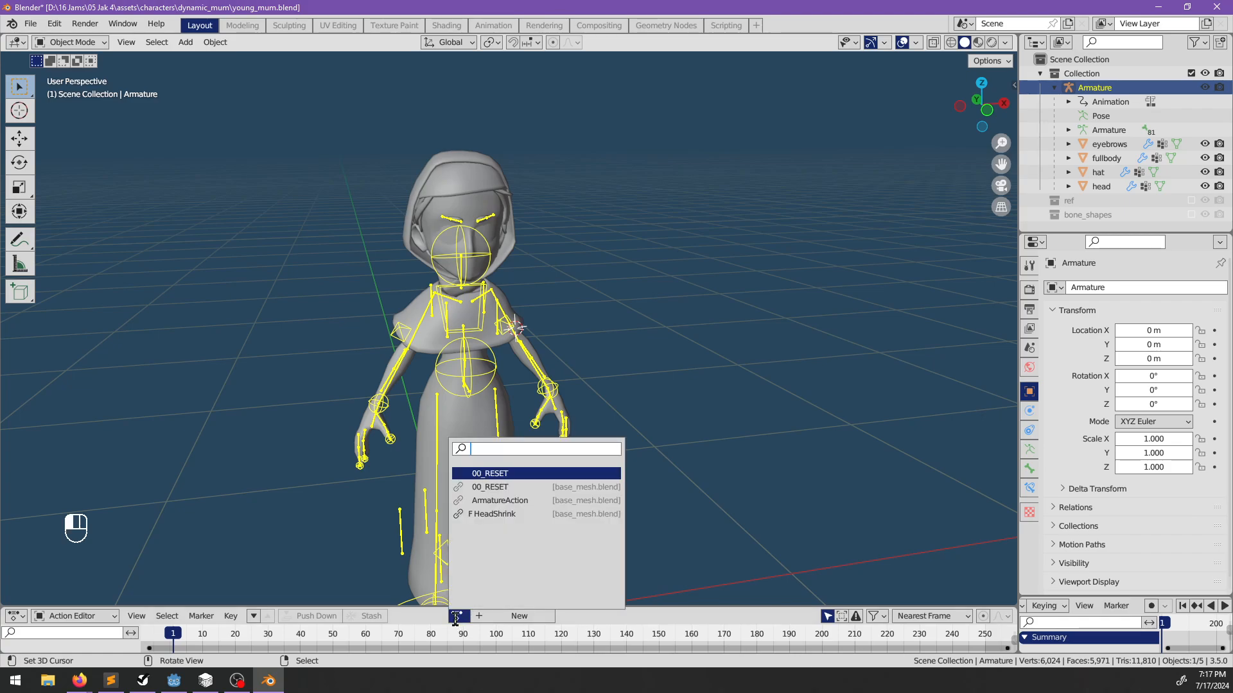
click(494, 474)
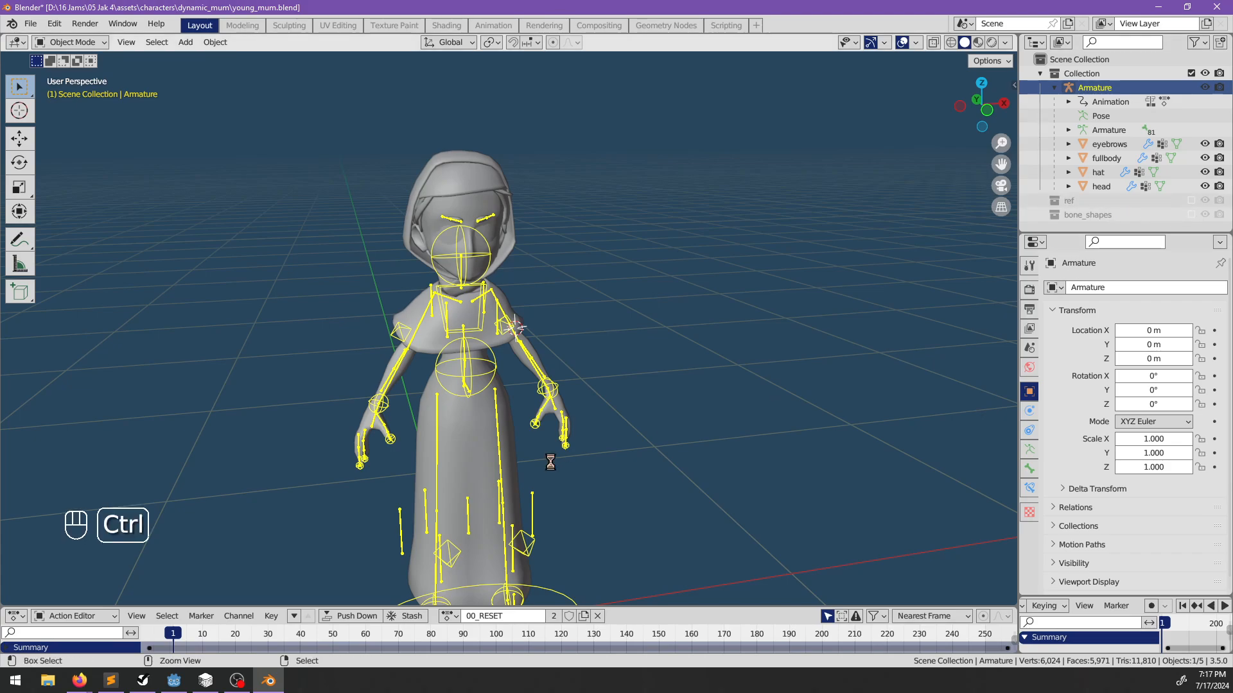
key(ctrl+s)
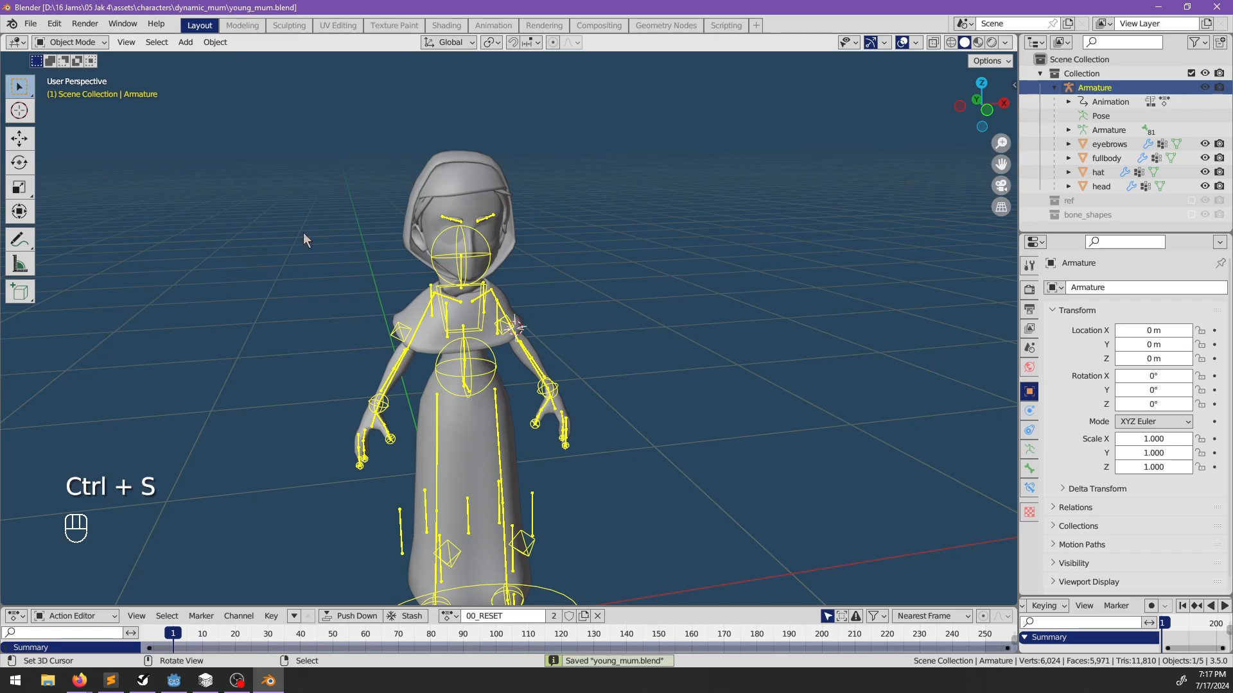
Revert young_mum.blend to its saved version to purge unused data.
click(30, 23)
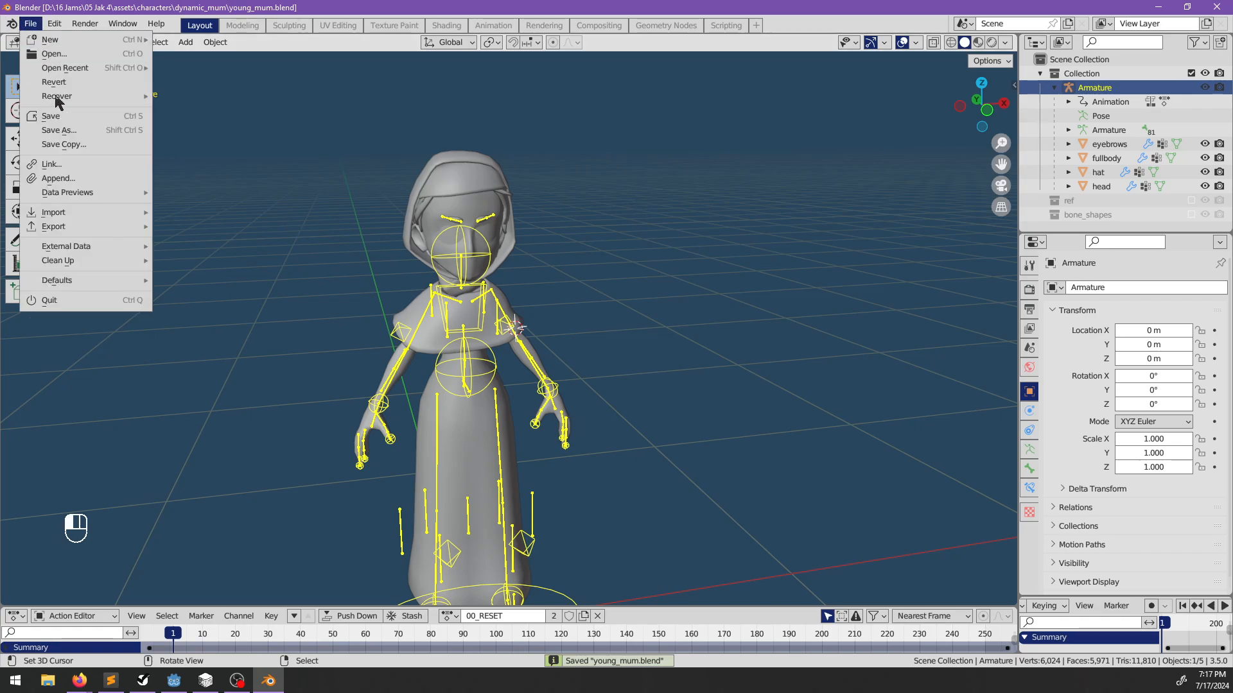
click(82, 83)
click(77, 81)
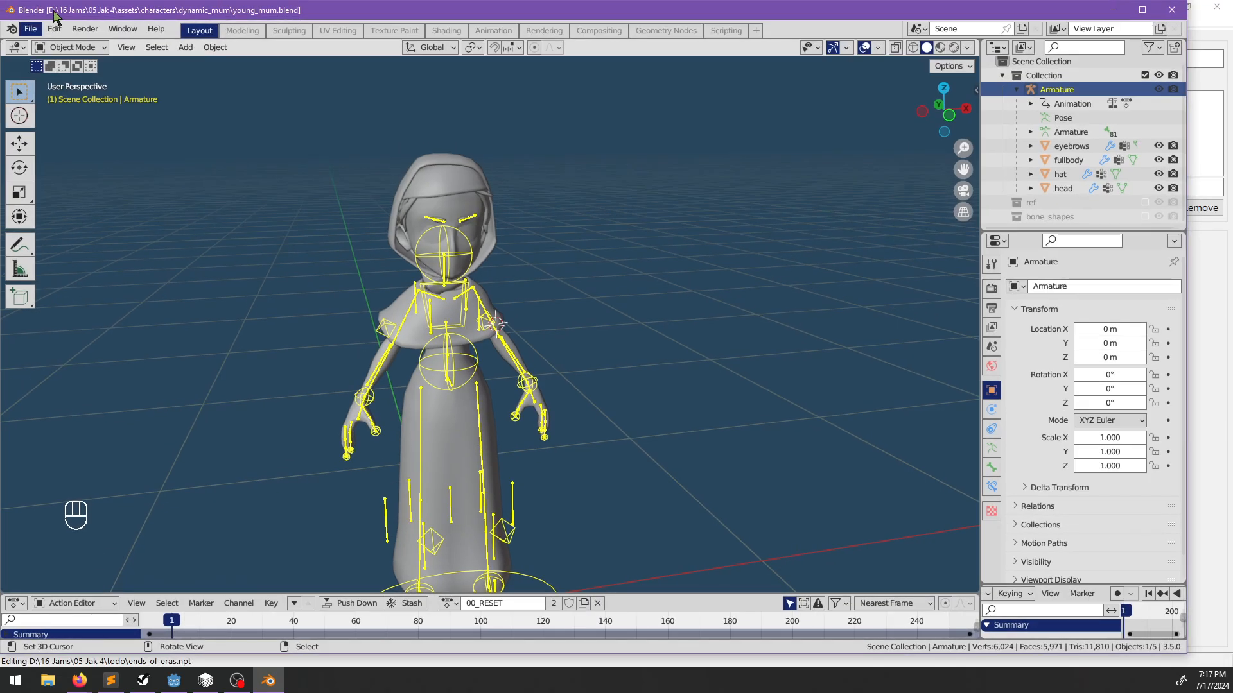
double_click(55, 16)
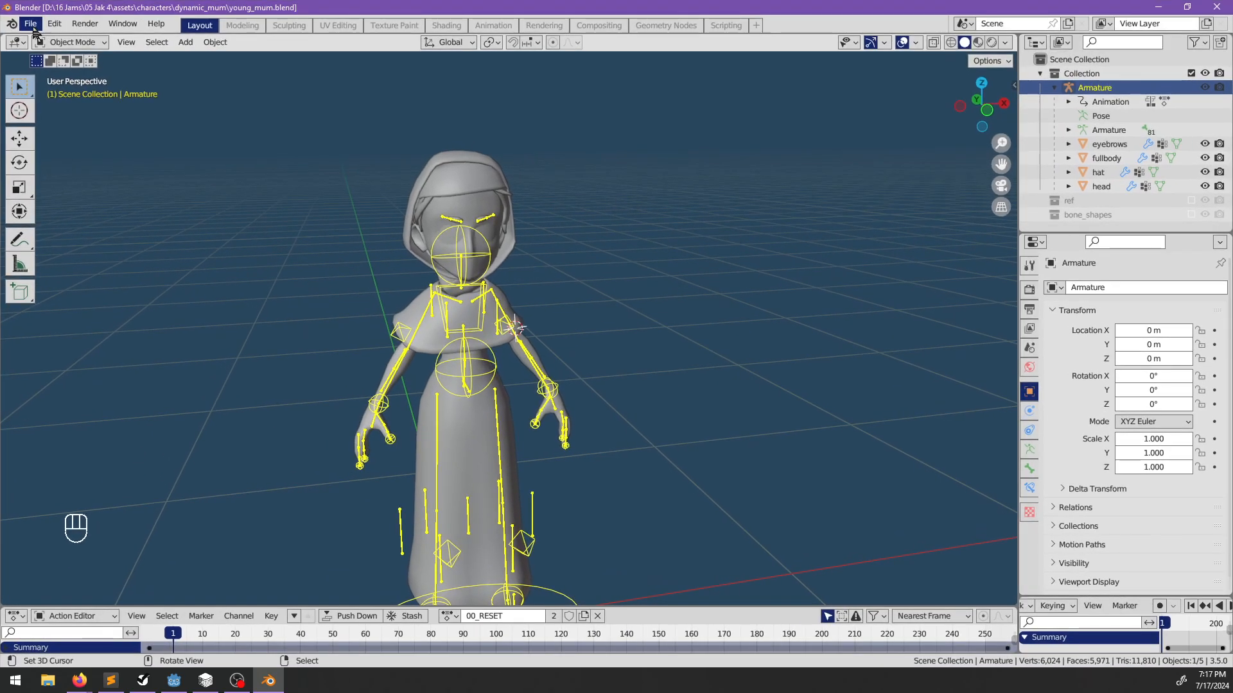
click(30, 24)
click(53, 80)
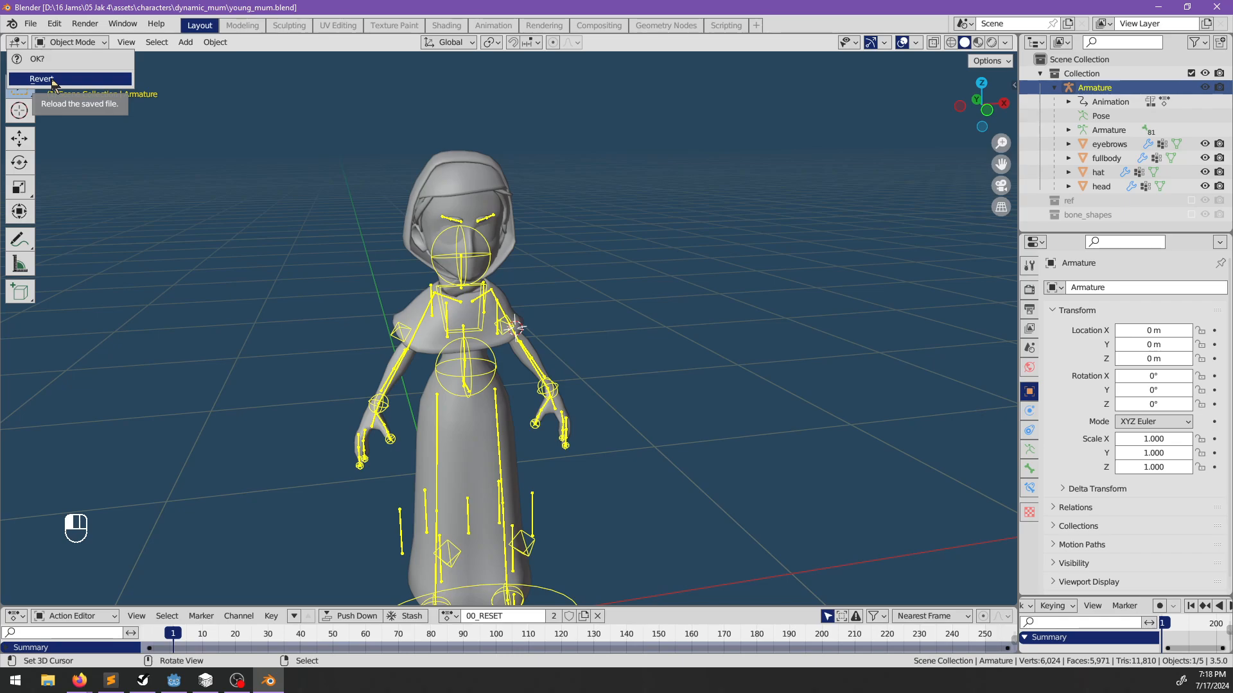
click(52, 80)
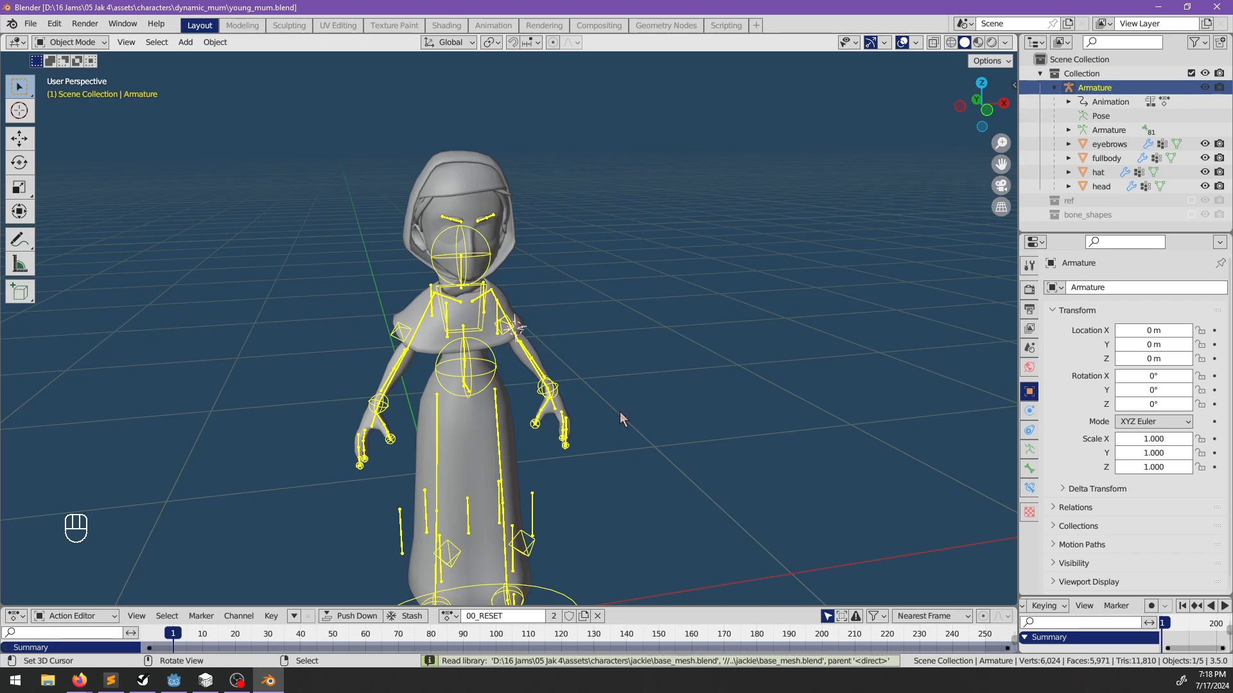
Check the Armature's remaining actions and reload the saved file once more.
click(447, 616)
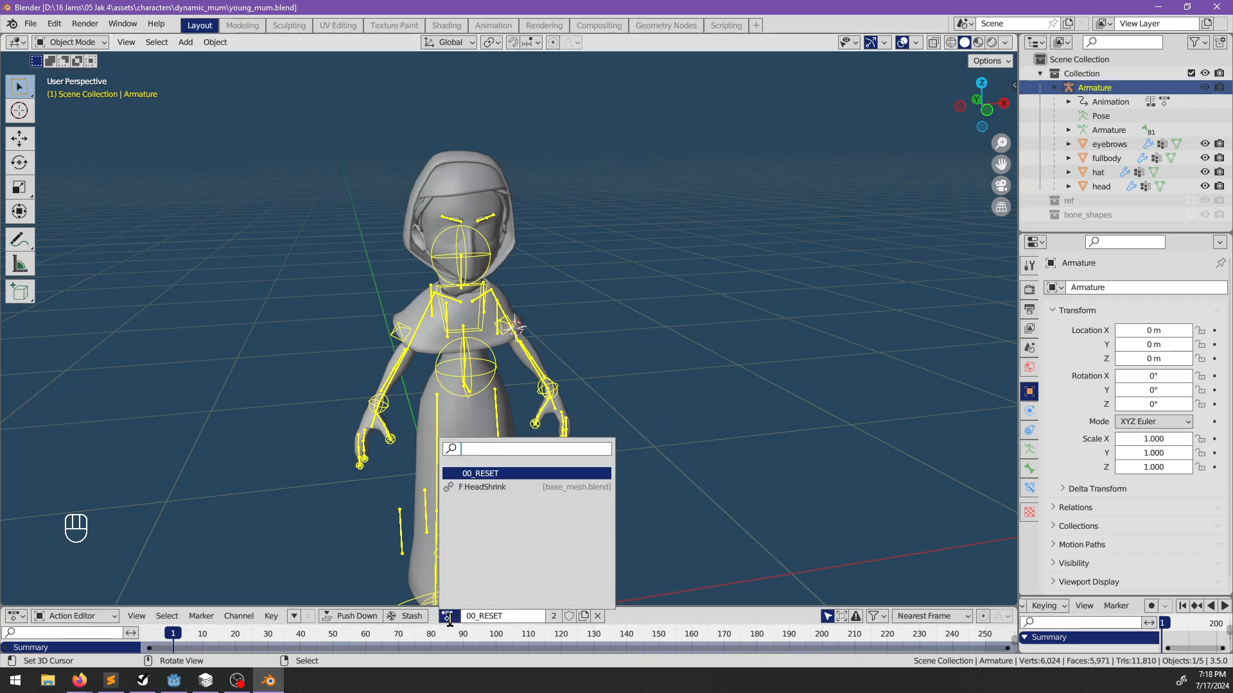
click(449, 618)
click(29, 24)
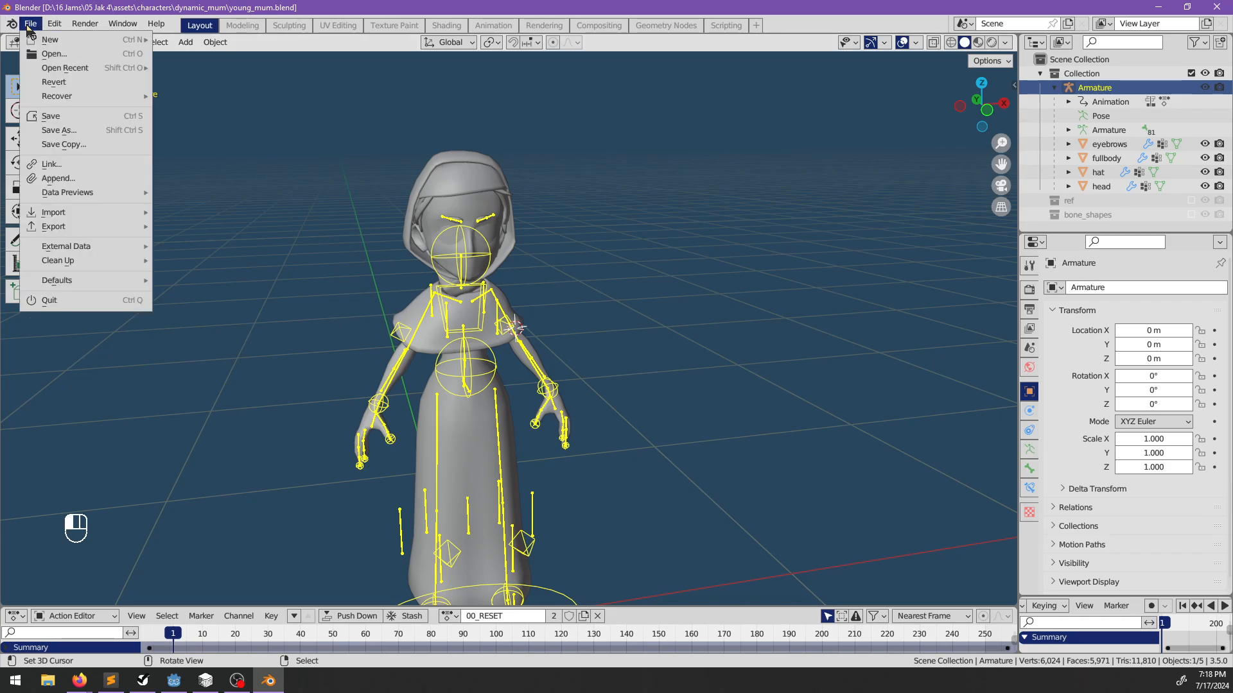
click(65, 82)
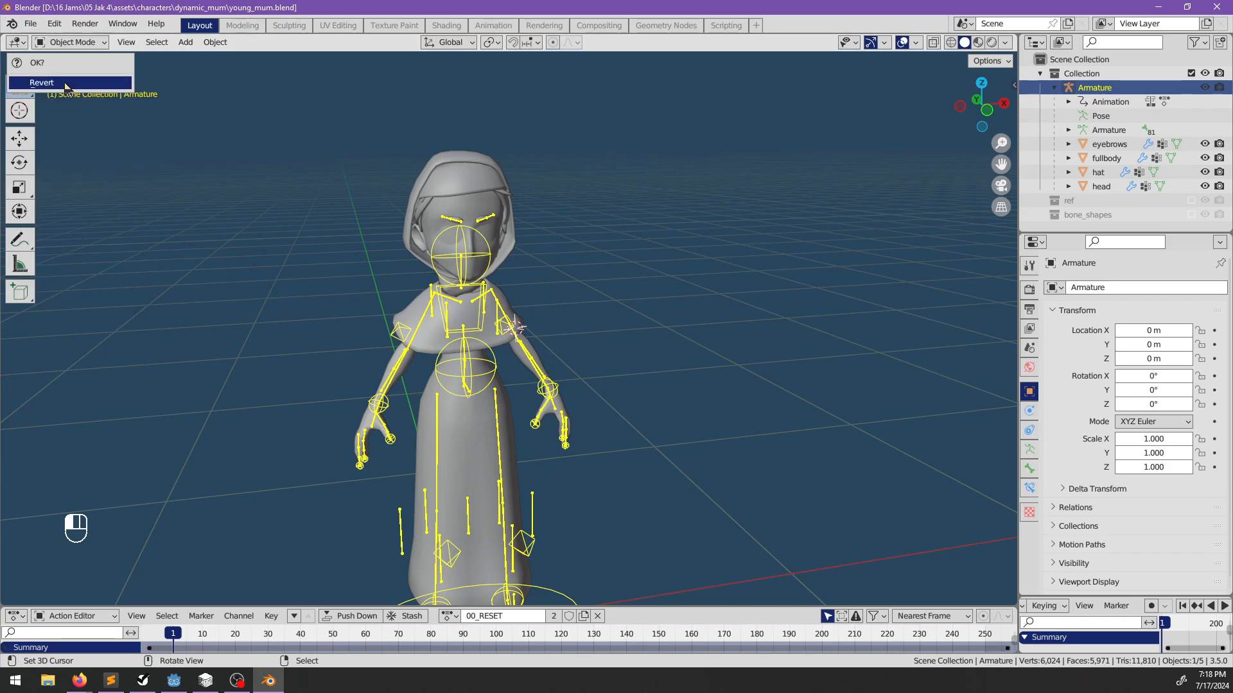
click(64, 82)
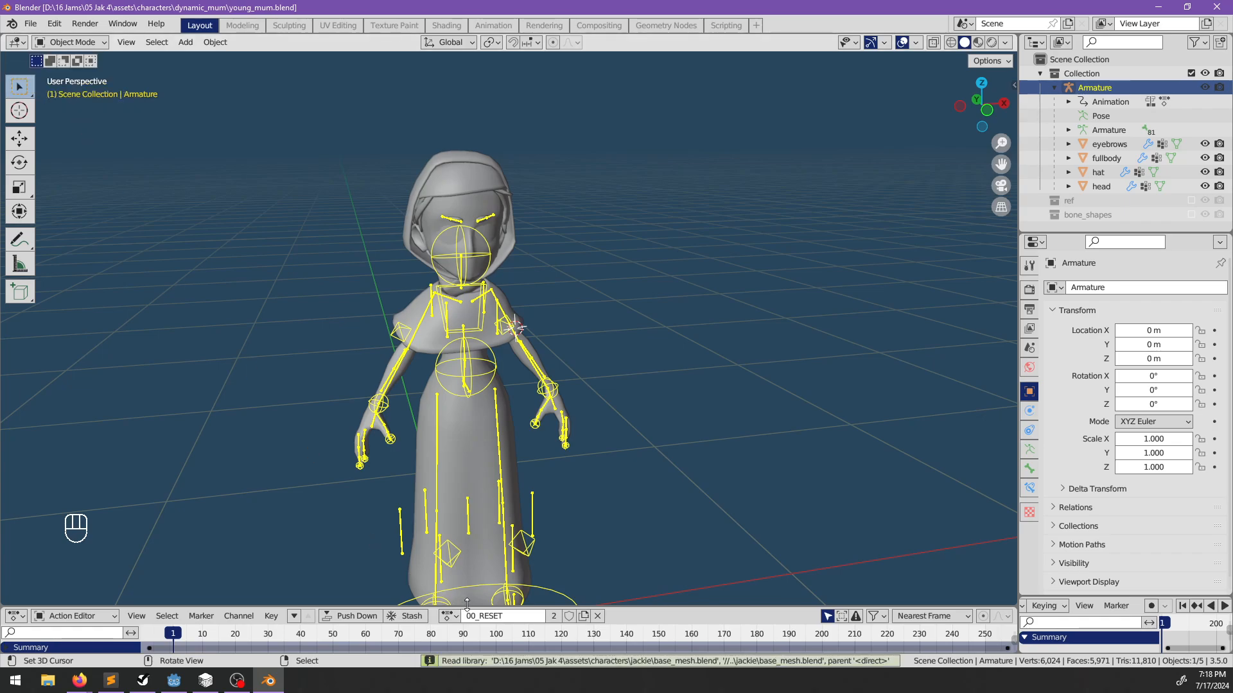
Preview the linked HeadShrink action on the Armature and switch back to 00_RESET.
click(450, 616)
click(483, 488)
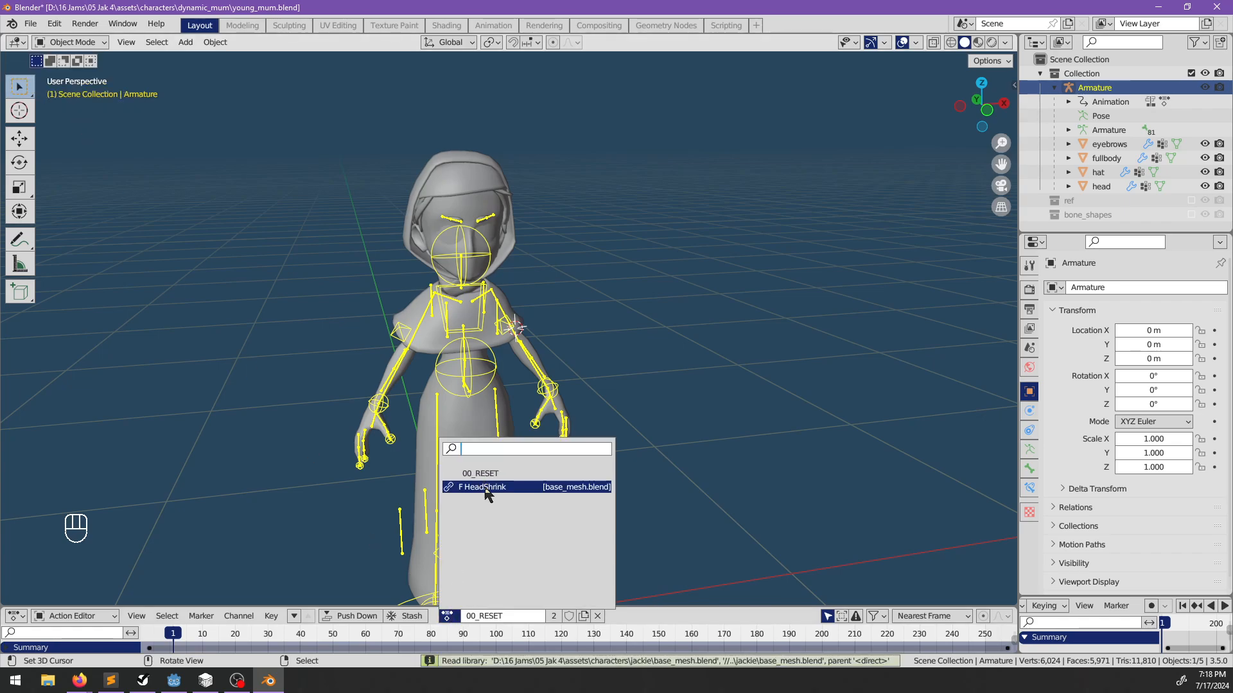
middle_drag(523, 482, 483, 592)
click(447, 617)
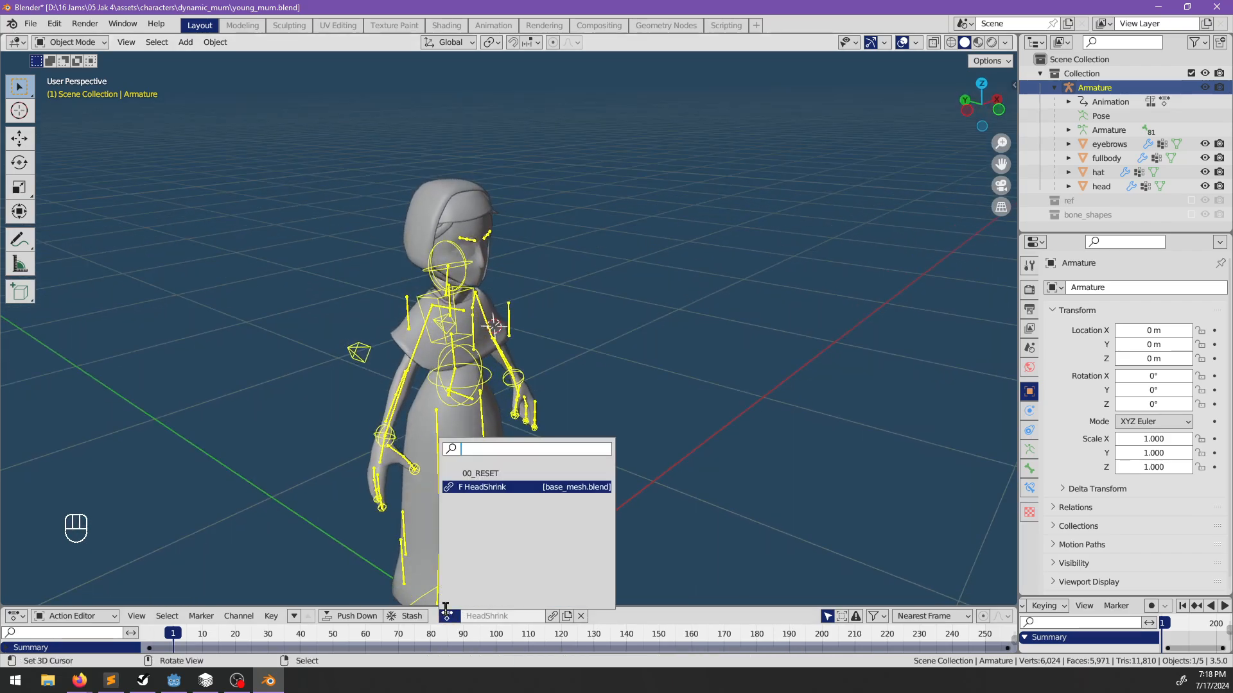
click(482, 473)
middle_drag(522, 484, 588, 461)
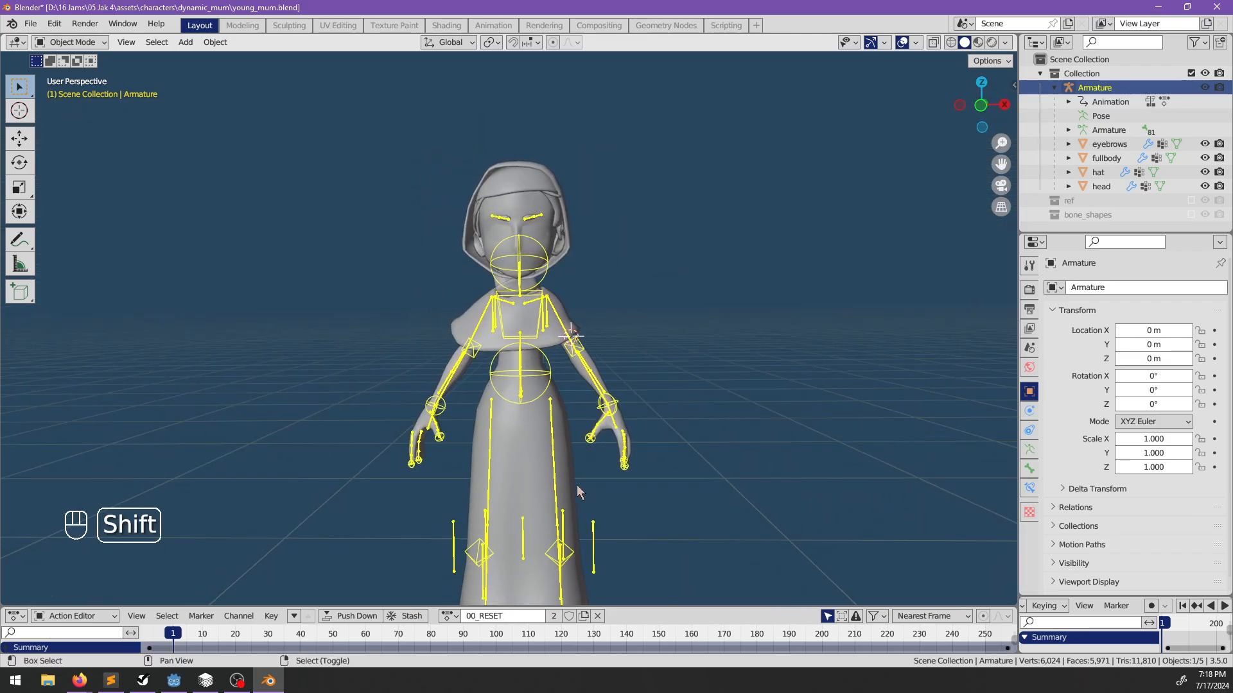
Assign HeadShrink to the Armature again, check its linked data options, and reassign 00_RESET.
click(454, 616)
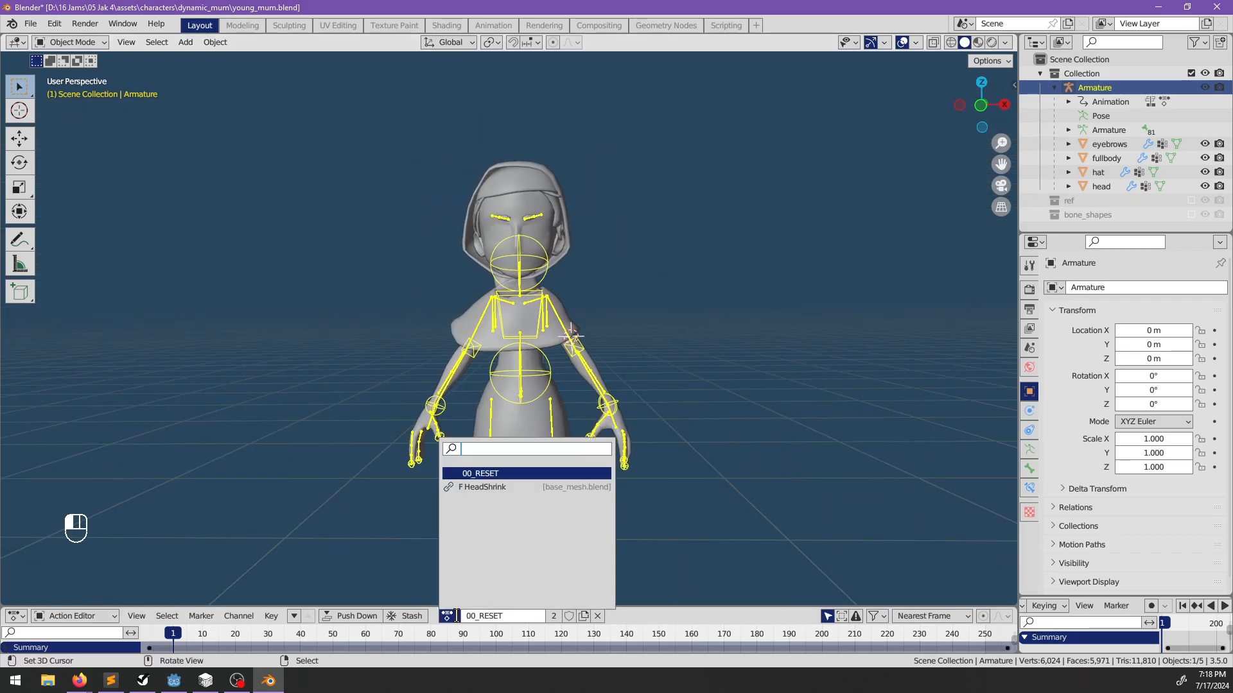
click(465, 488)
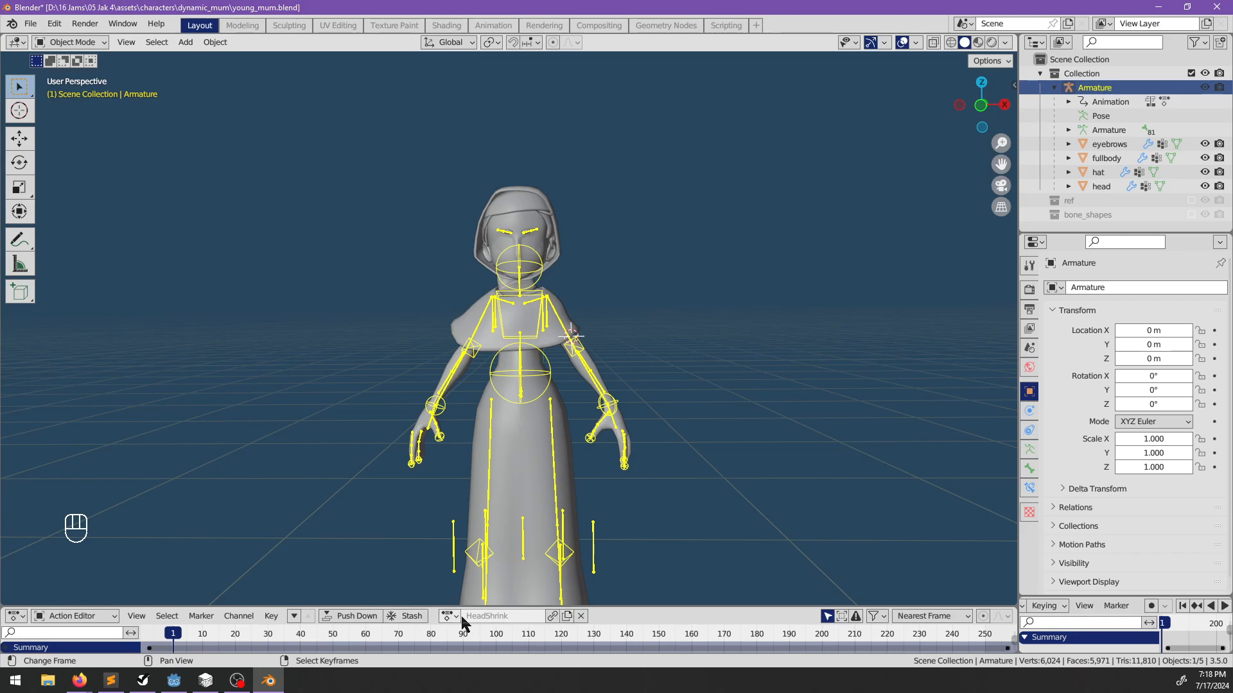
right_click(556, 620)
key(Escape)
click(452, 616)
click(452, 616)
click(478, 474)
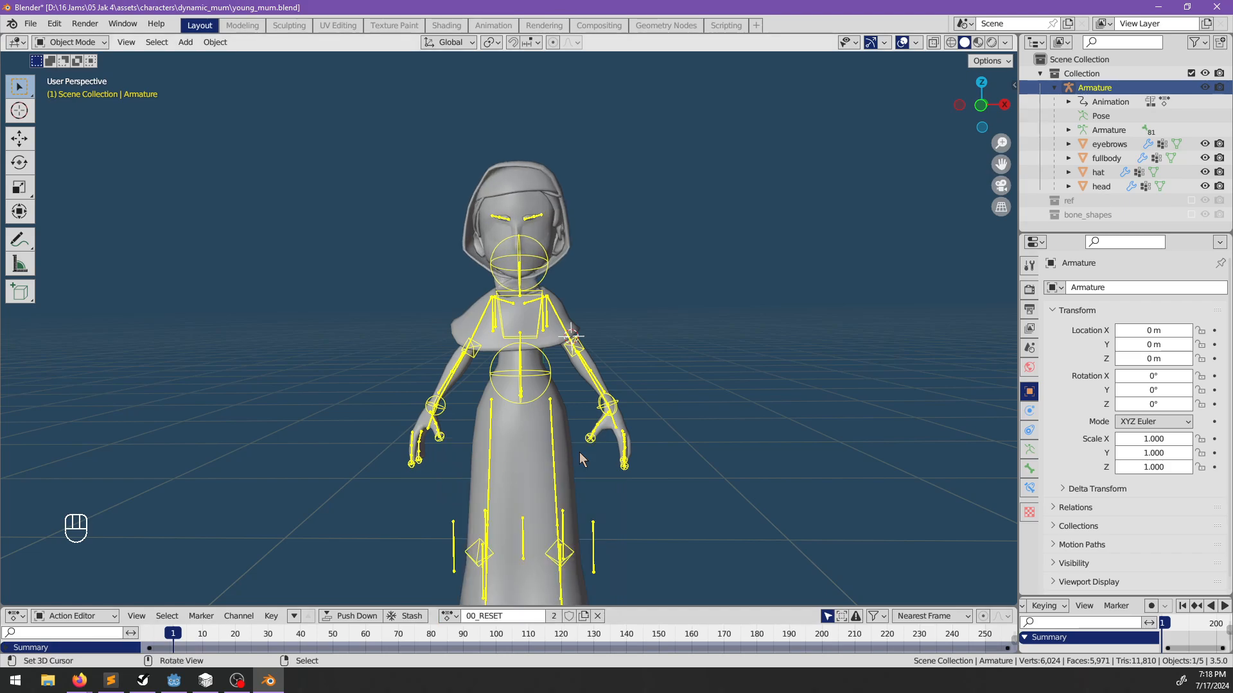
Check the contents of the bone_shapes collection, exclude it again, and delete the ref collection.
click(1085, 202)
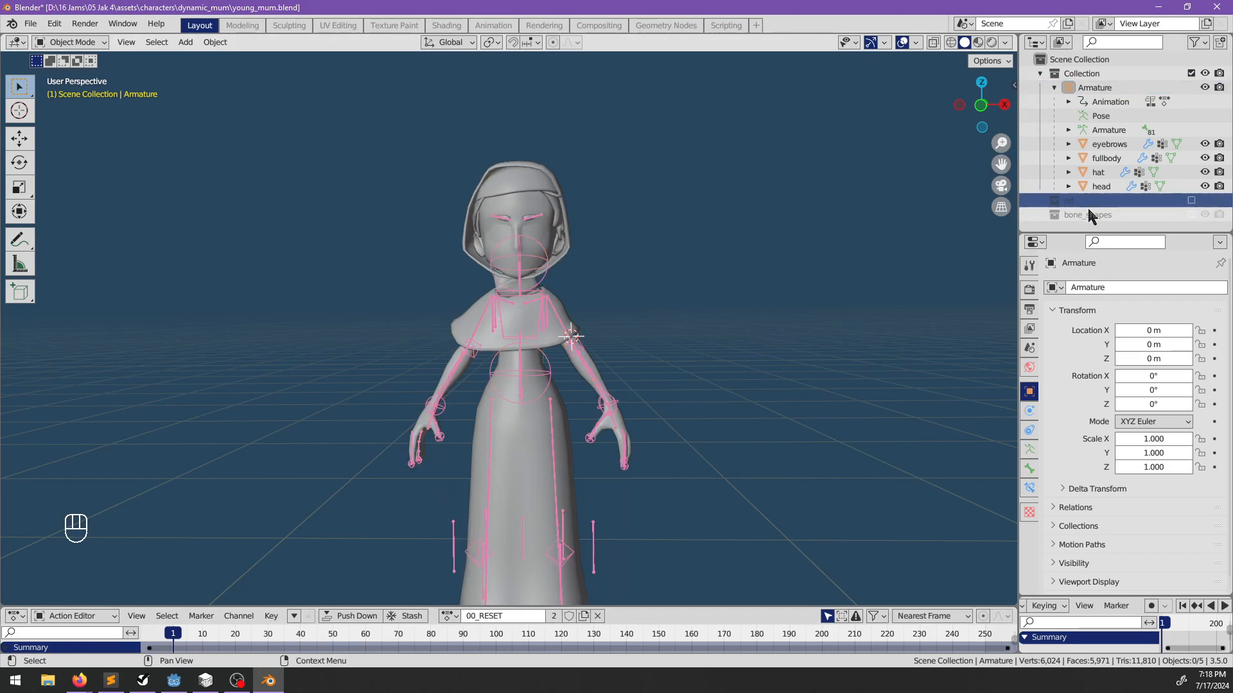
click(1089, 215)
click(1192, 215)
scroll(1111, 199, down, 3)
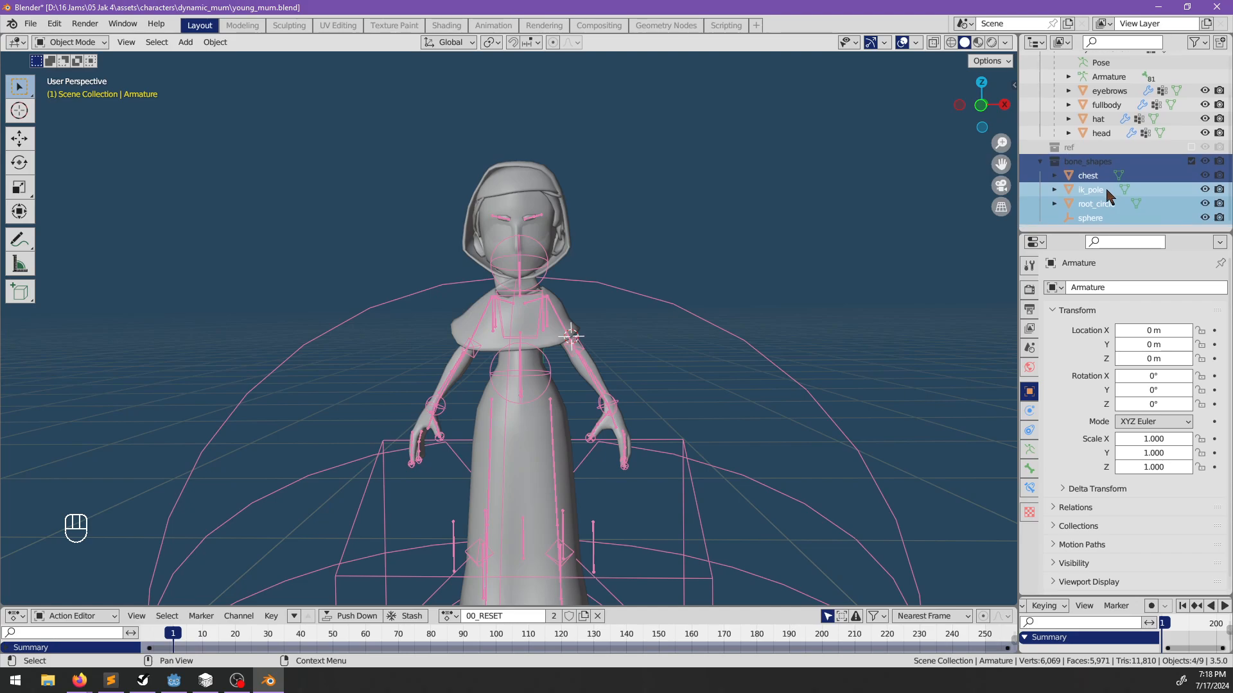
click(1192, 162)
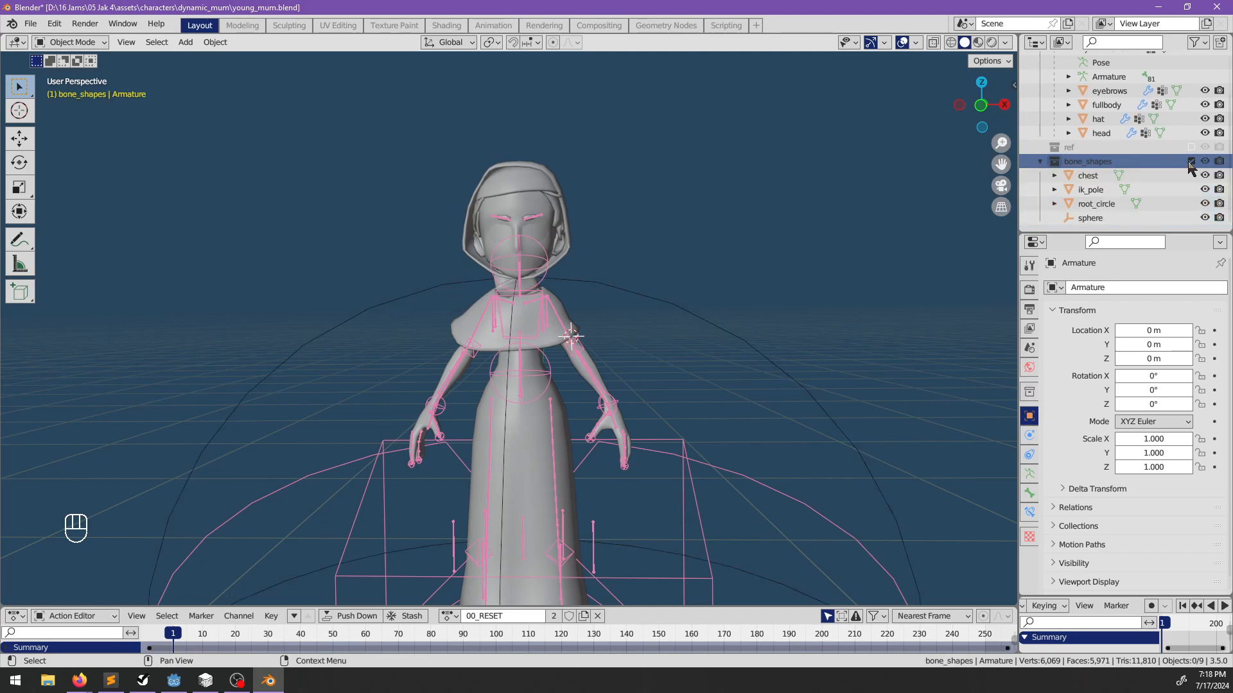
scroll(1128, 168, up, 3)
click(1163, 205)
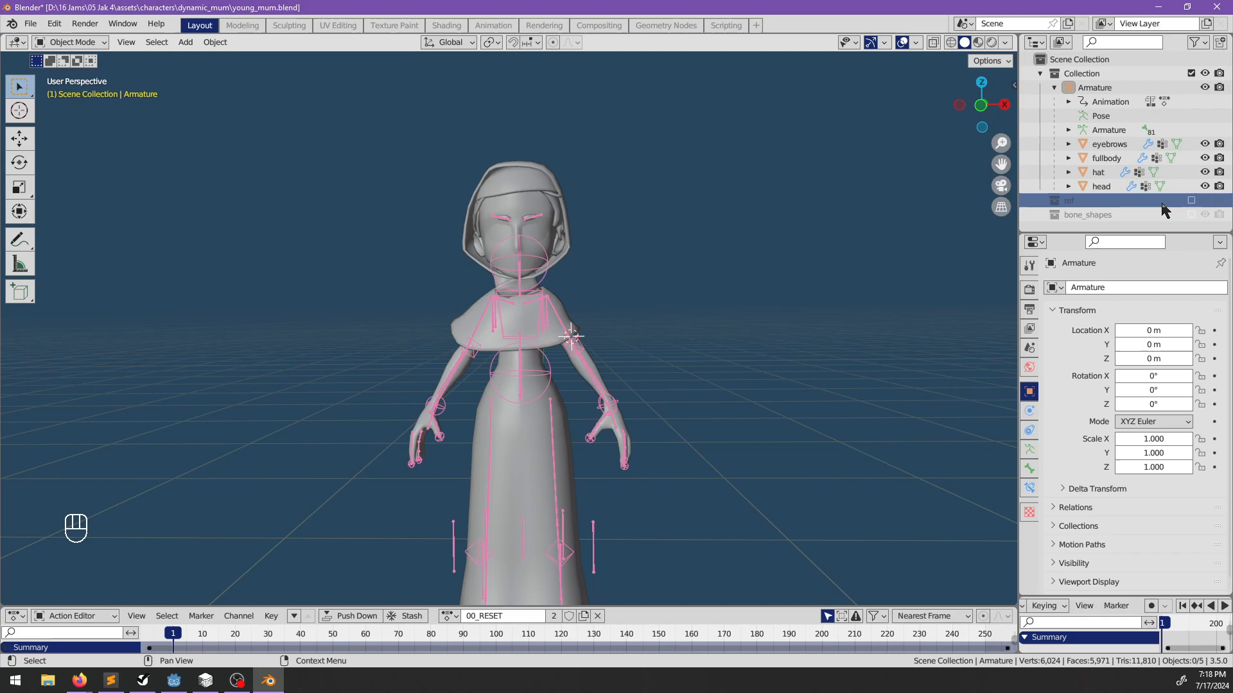
key(Delete)
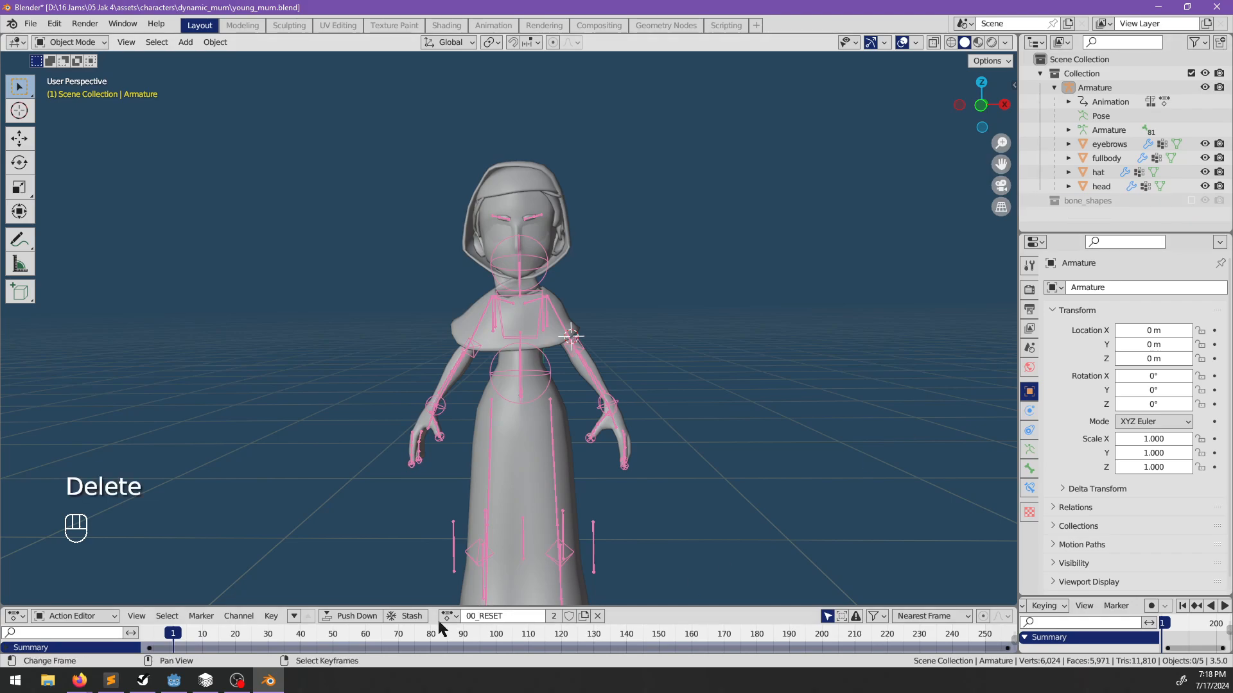
shift+middle_drag(675, 463, 623, 421)
scroll(699, 359, down, 3)
scroll(540, 414, up, 3)
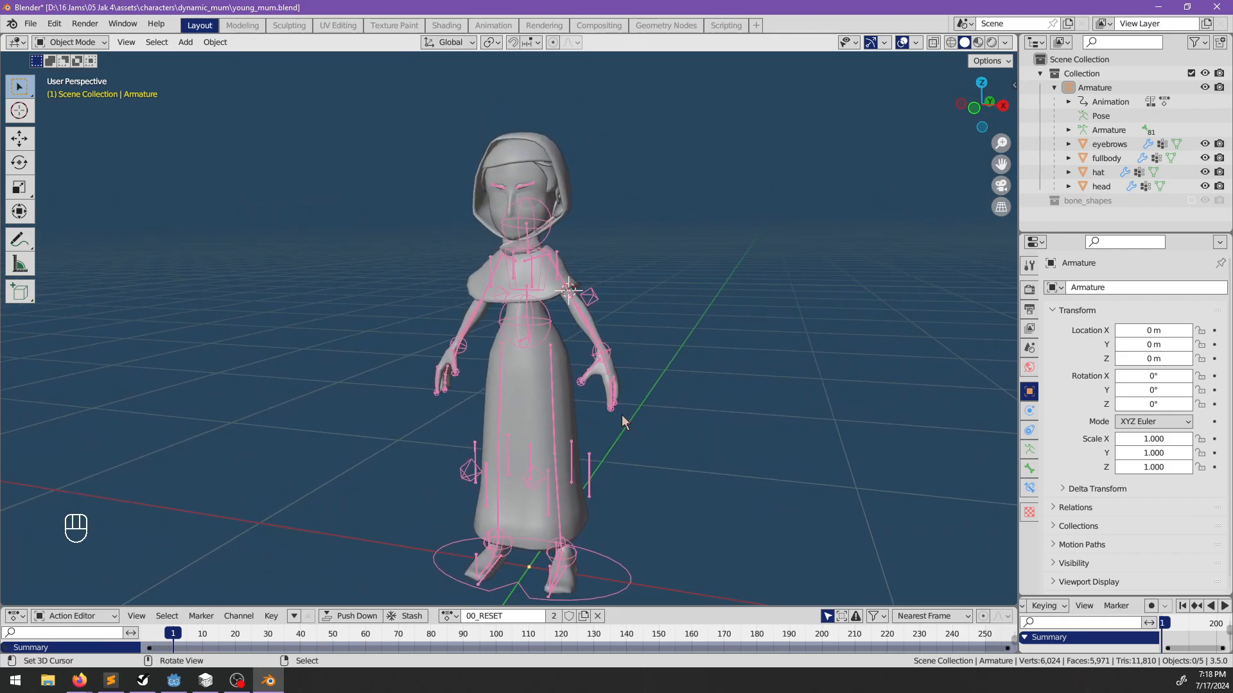
click(31, 24)
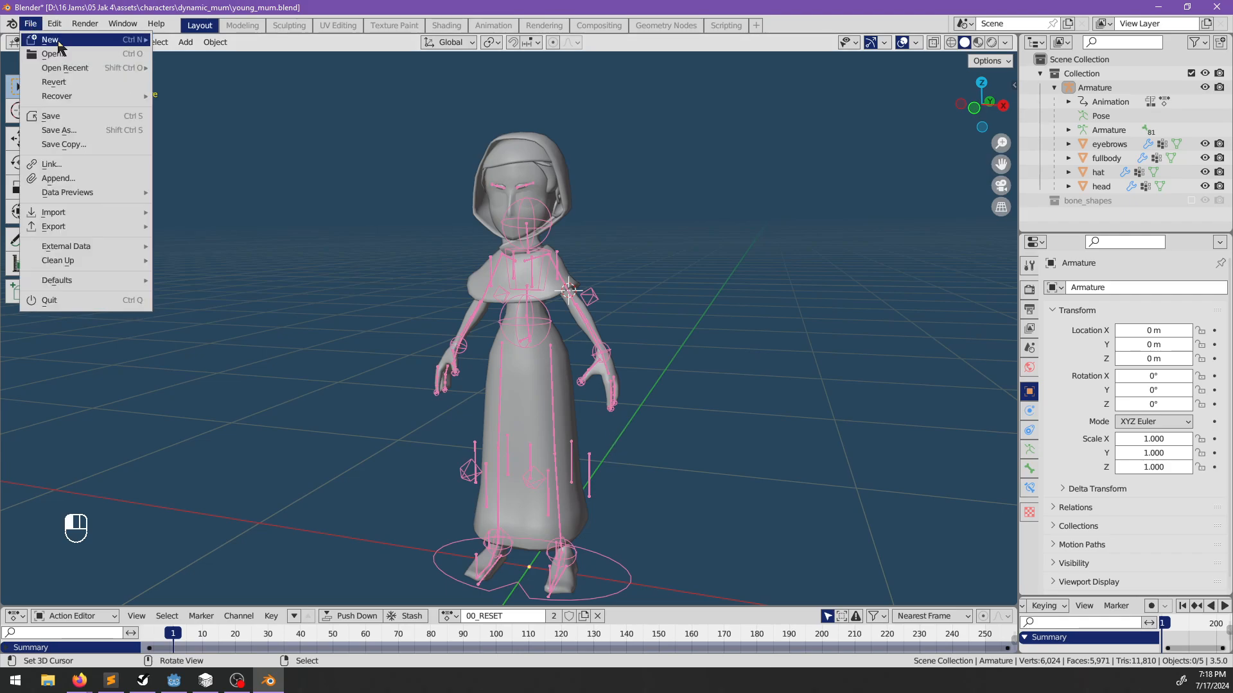
mouse_move(59, 45)
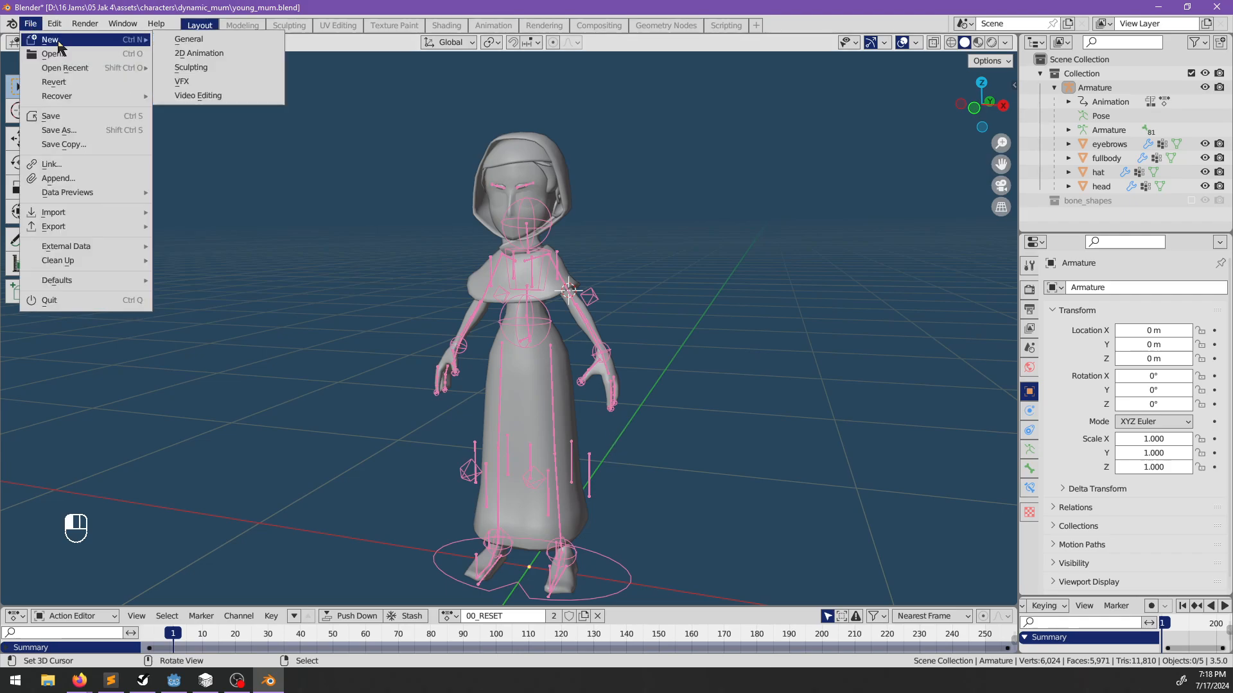
click(190, 40)
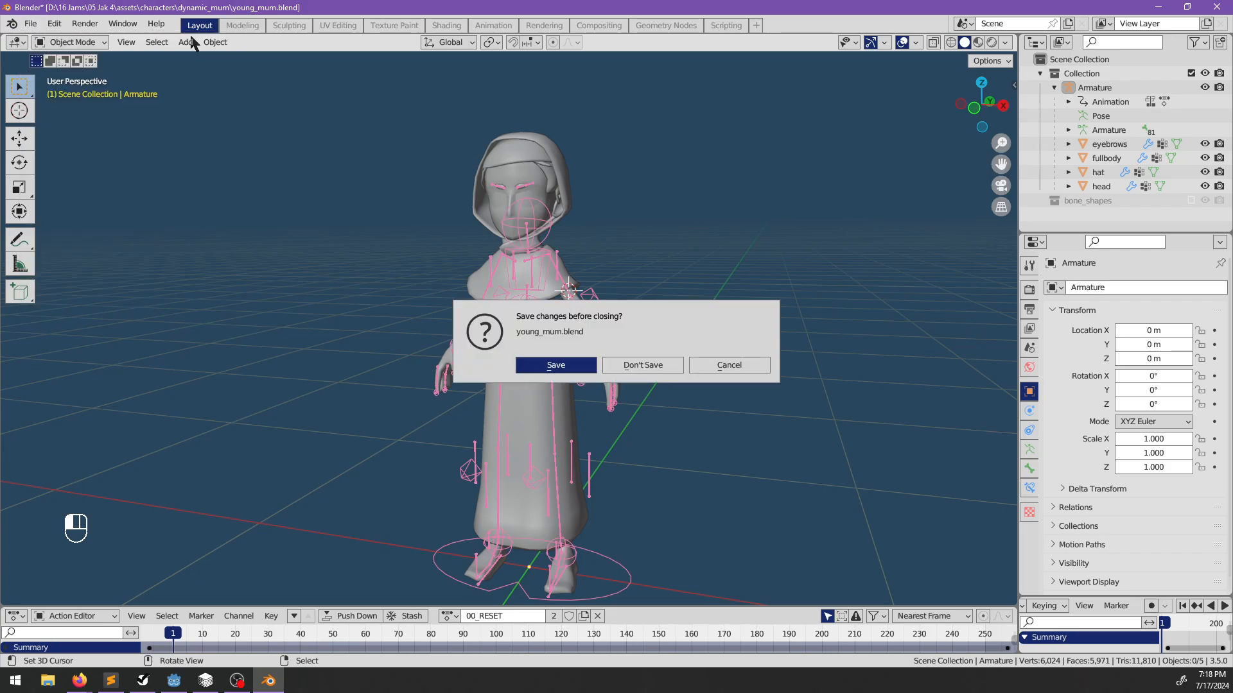
click(732, 366)
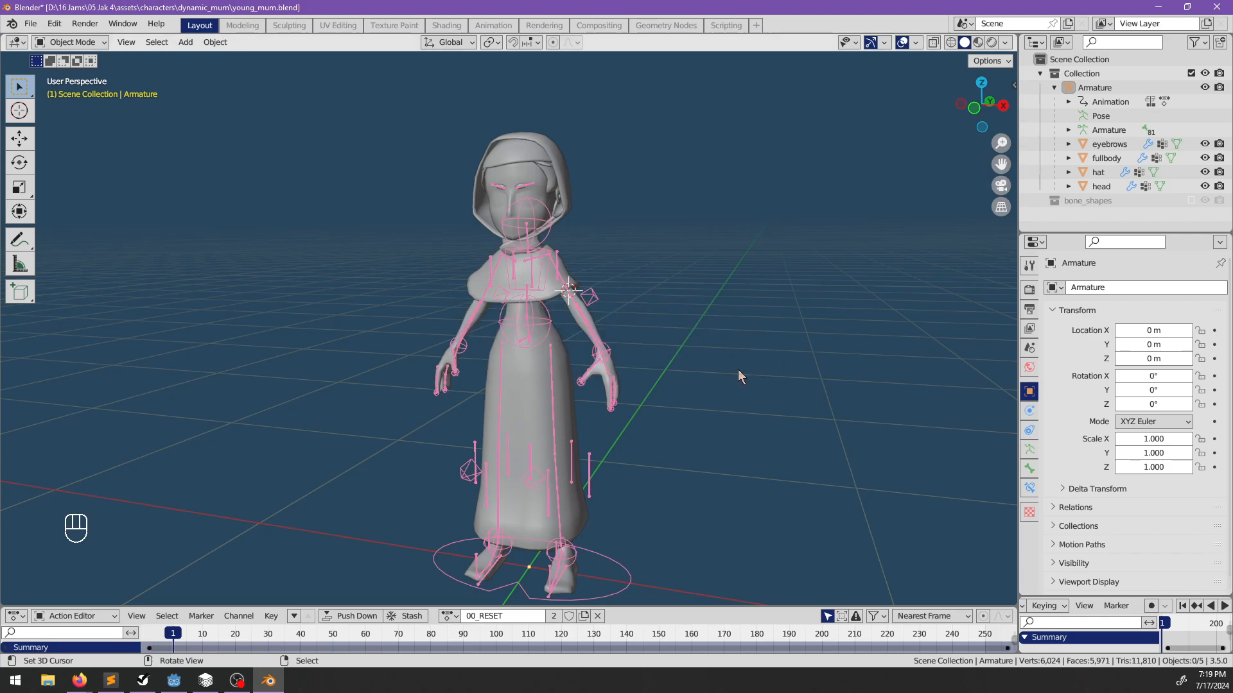
click(30, 25)
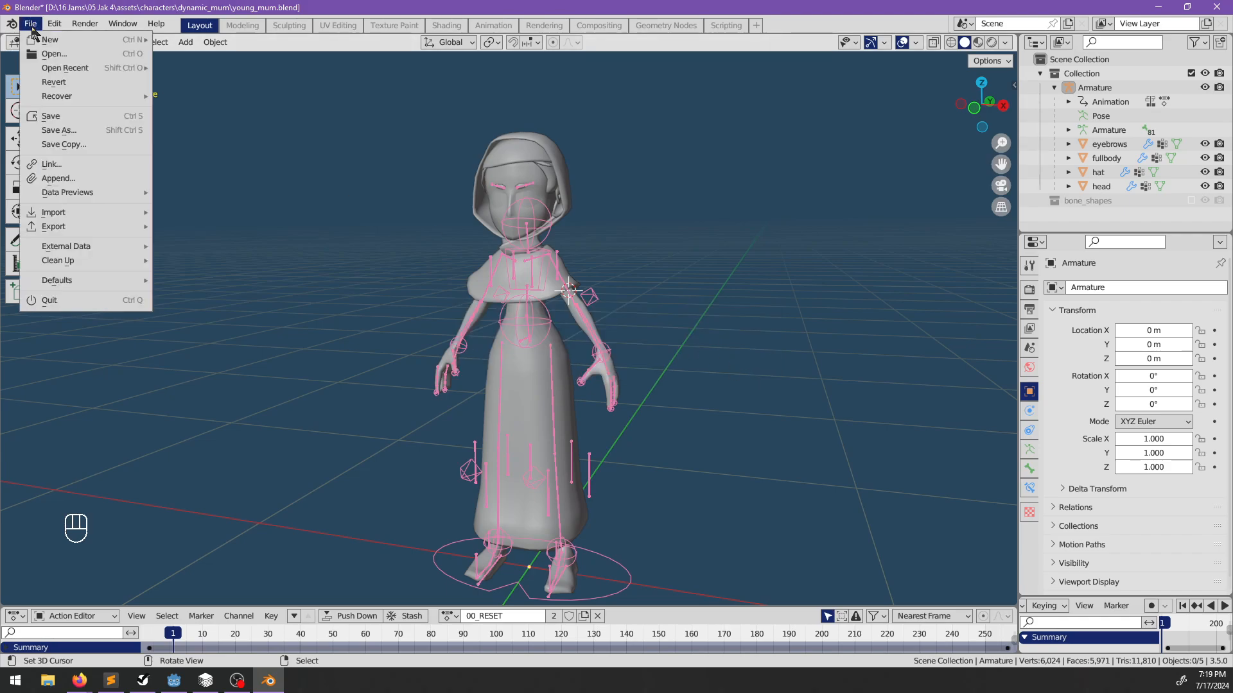
click(54, 82)
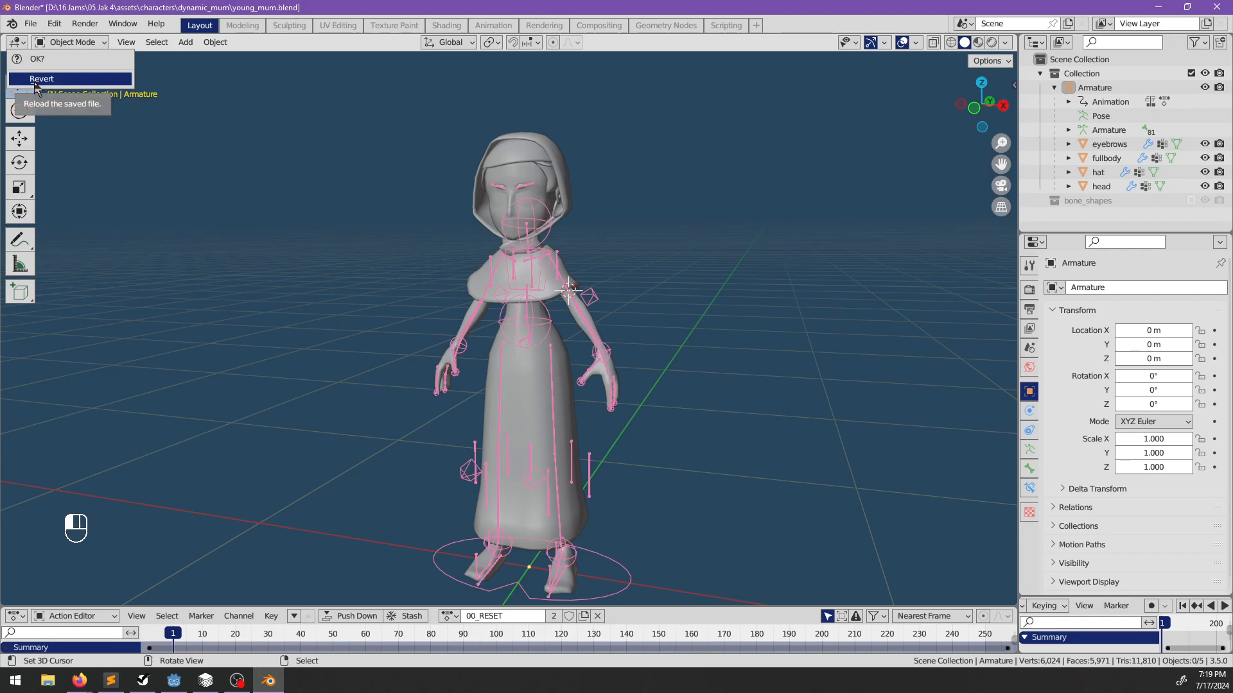
click(39, 78)
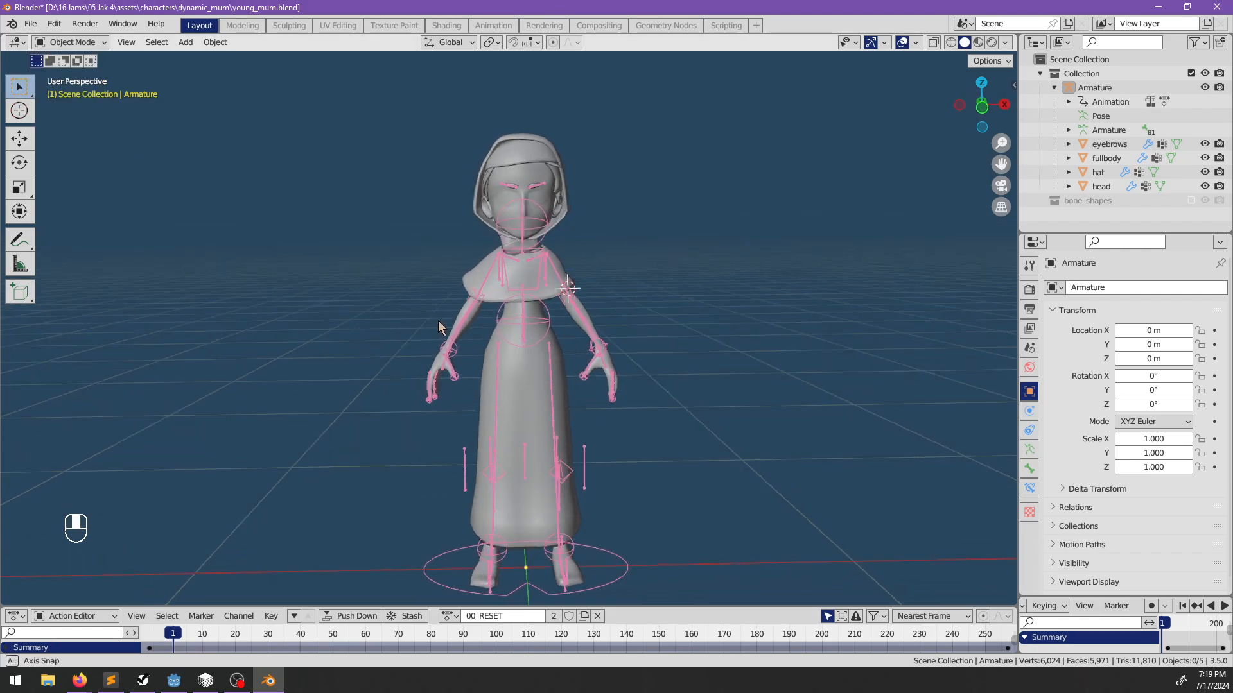
Save the file, duplicate the Armature's 00_RESET action and name the copy M_Young_Sit-loop.
key(ctrl+s)
middle_drag(744, 290, 634, 323)
scroll(571, 338, up, 1)
shift+middle_drag(557, 364, 613, 301)
right_click(545, 191)
shift+middle_drag(546, 191, 571, 216)
right_click(558, 213)
right_click(570, 216)
right_click(566, 200)
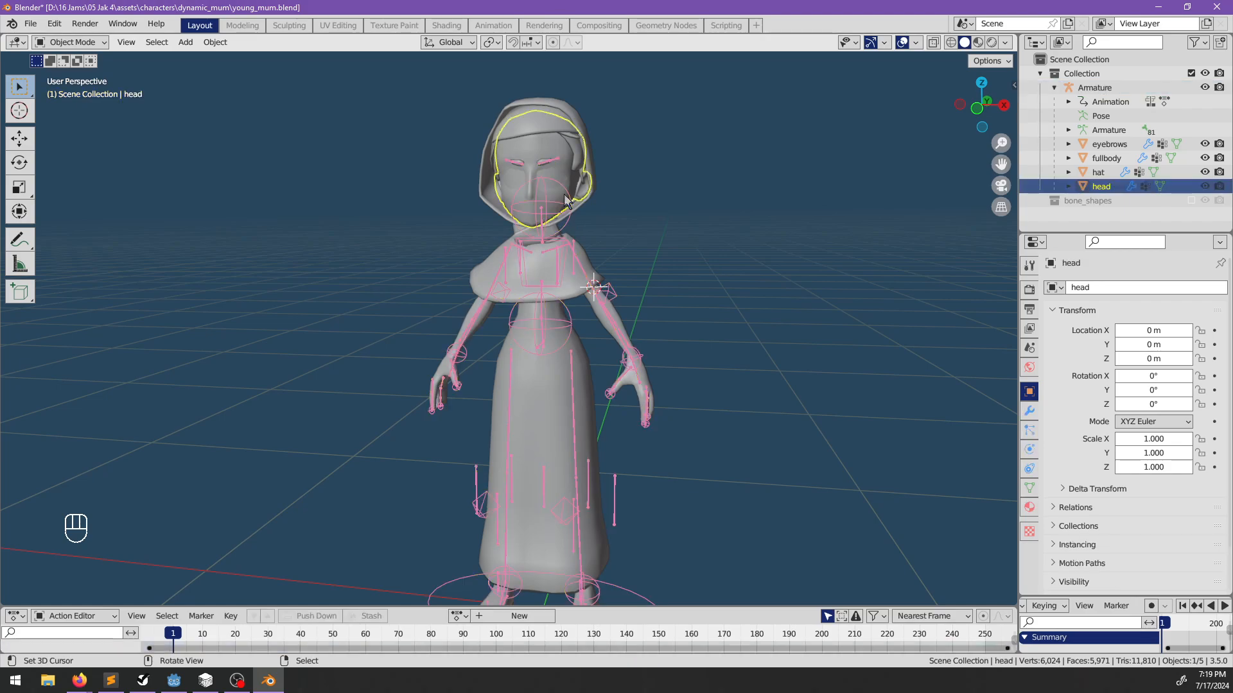
right_click(556, 205)
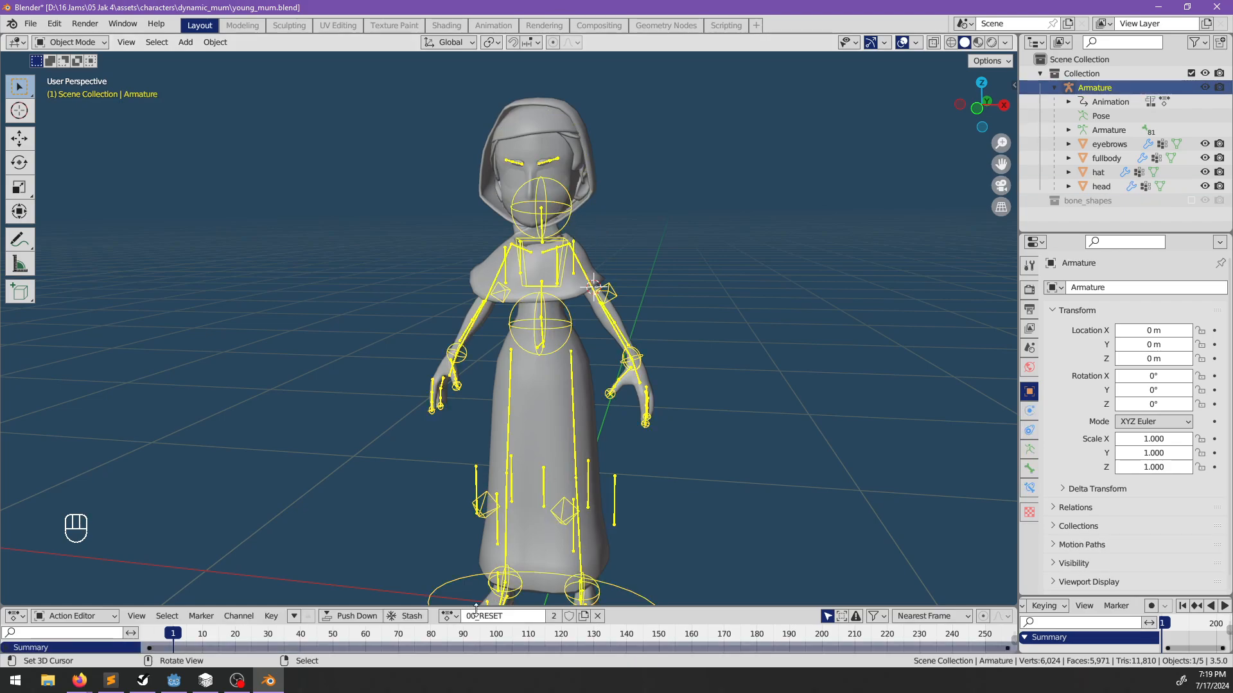
click(584, 616)
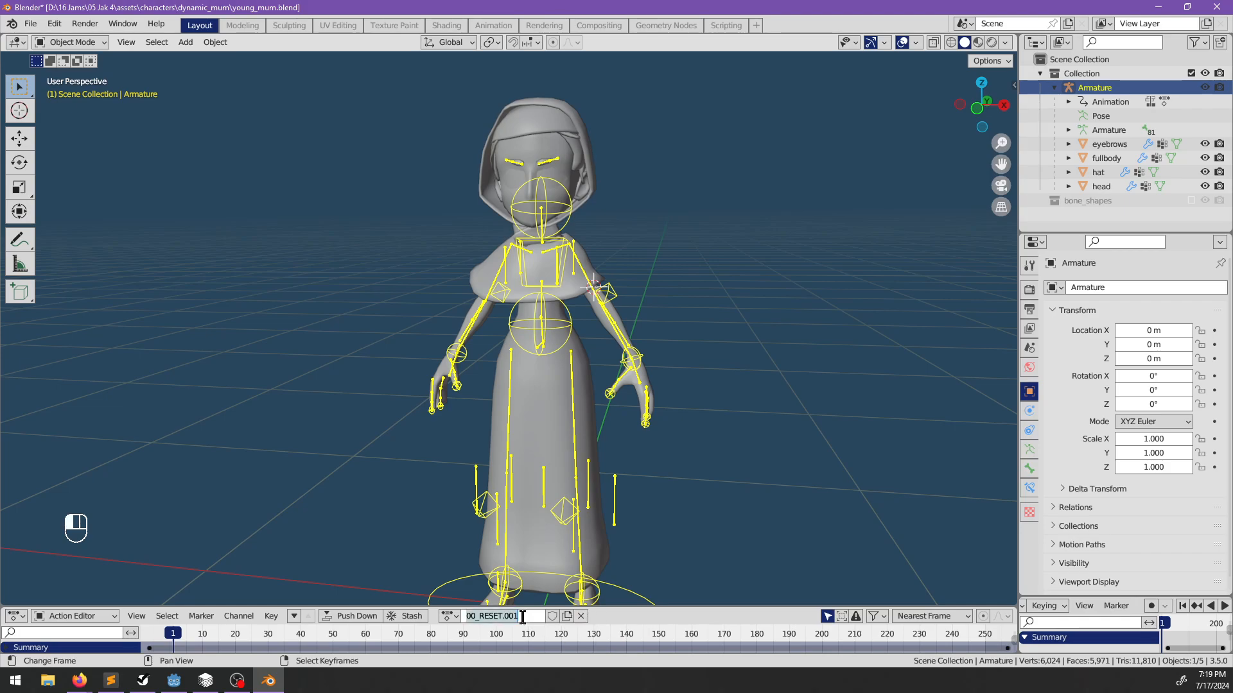
text(S)
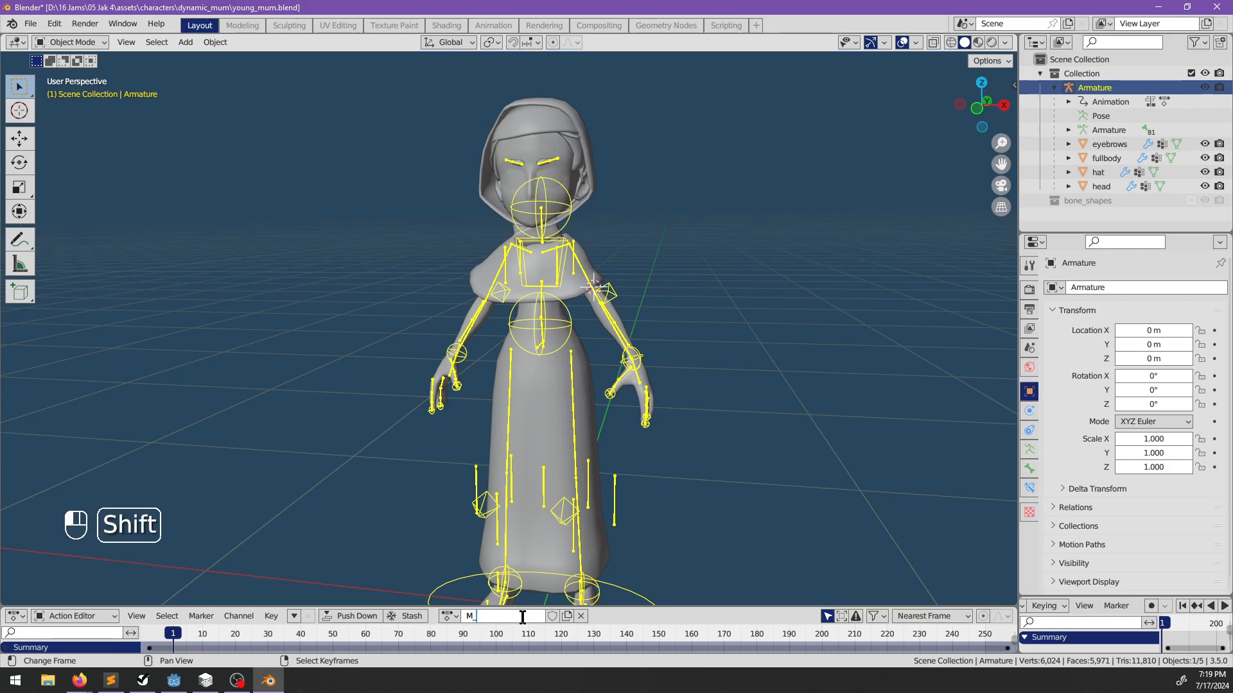
text(_Young_Sit-loop)
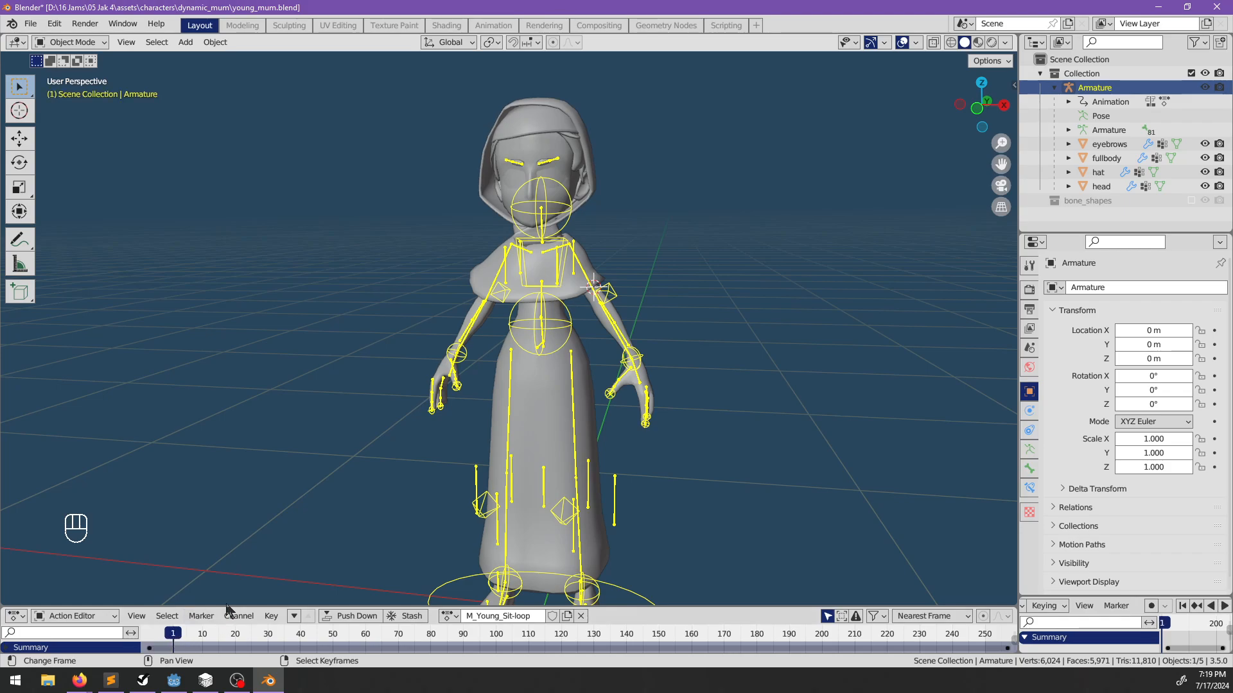
Enlarge the Action Editor, then enable auto keying with the Armature in Pose Mode and the Body bone selected.
drag(225, 606, 225, 453)
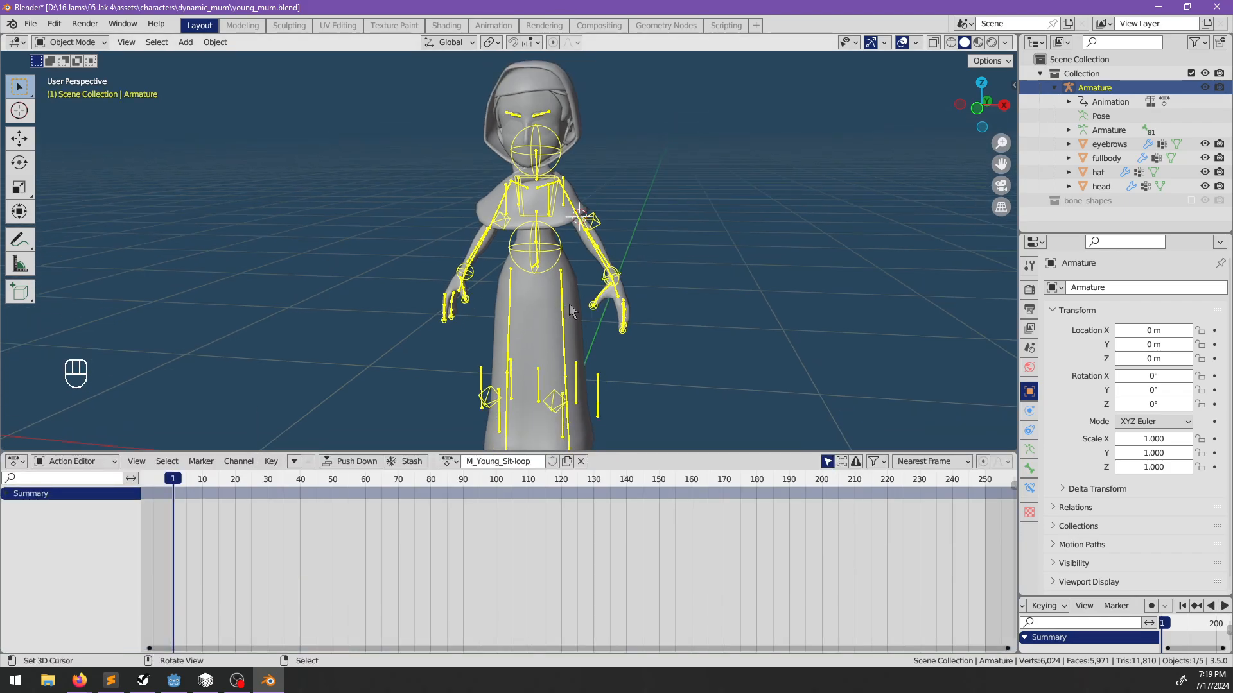
key(ctrl+Tab)
key(a)
middle_drag(624, 273, 517, 279)
click(518, 257)
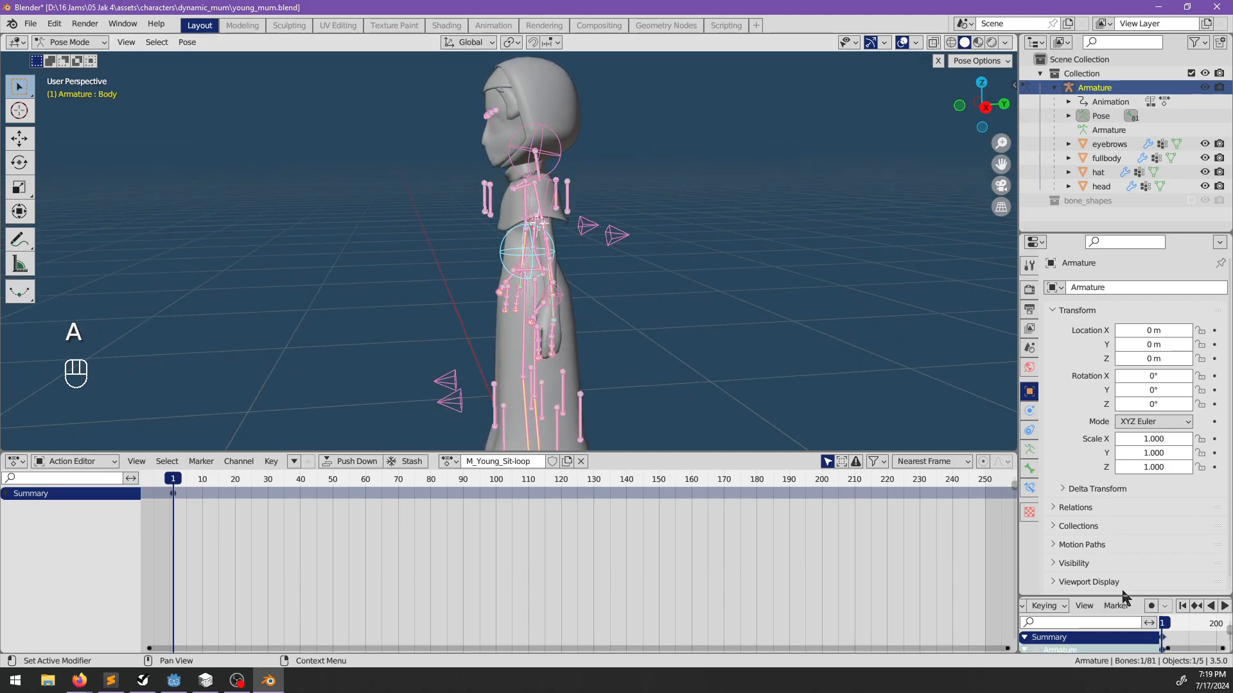
middle_drag(521, 240, 567, 245)
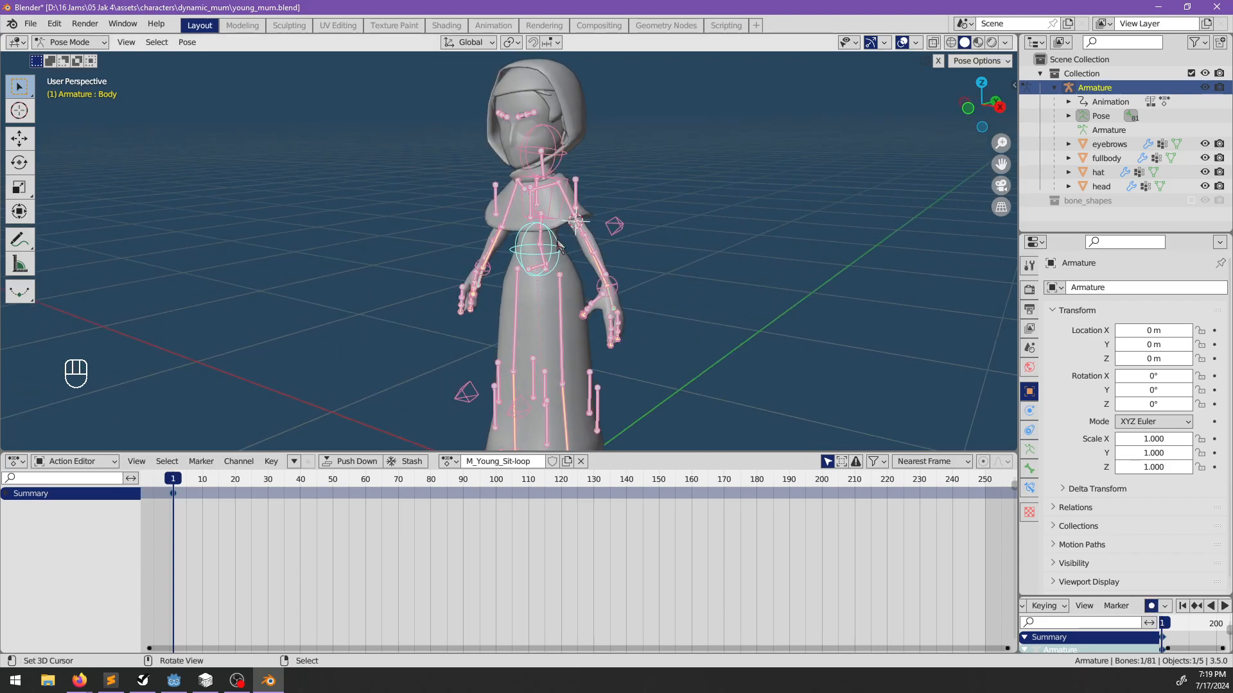
Try lowering the Body bone and shifting it backward into a sitting position, and undo both moves.
key(g)
key(z)
click(544, 383)
middle_drag(545, 384, 458, 247)
key(g)
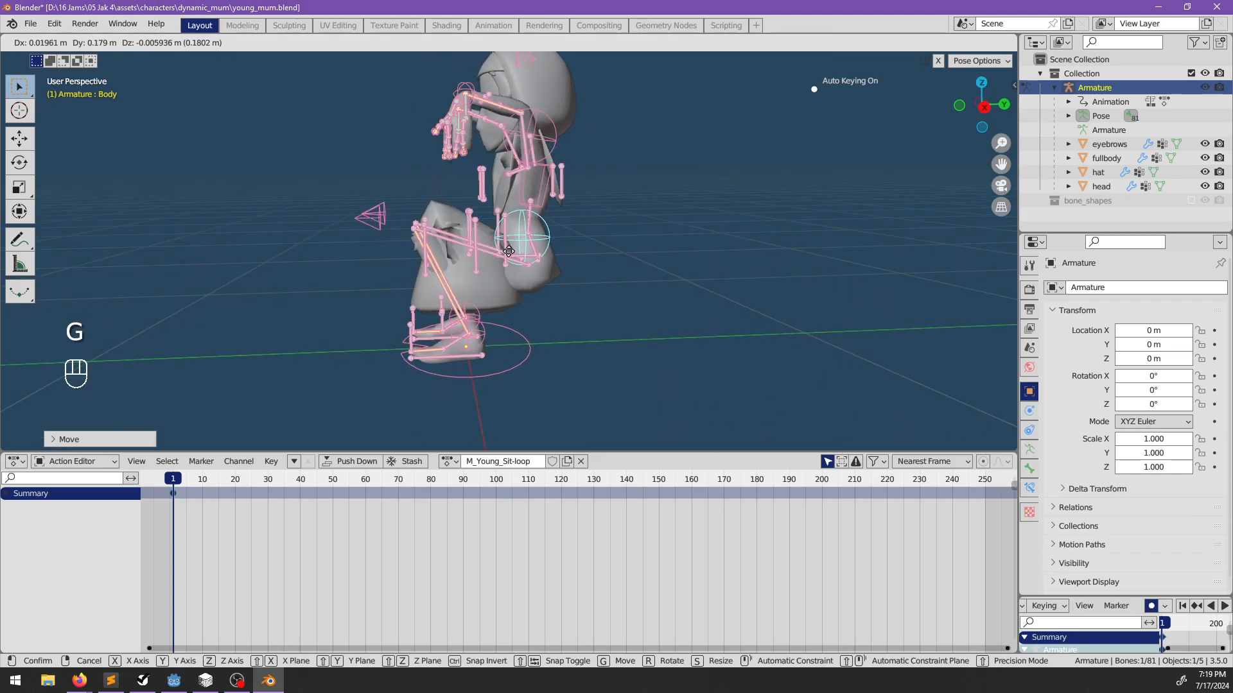
click(531, 316)
middle_drag(532, 317, 533, 213)
key(ctrl+z)
key(ctrl+z)
Lower the Body bone along the global Z axis so the legs fold under the body.
shift+scroll(610, 227, up, 3)
key(g)
key(z)
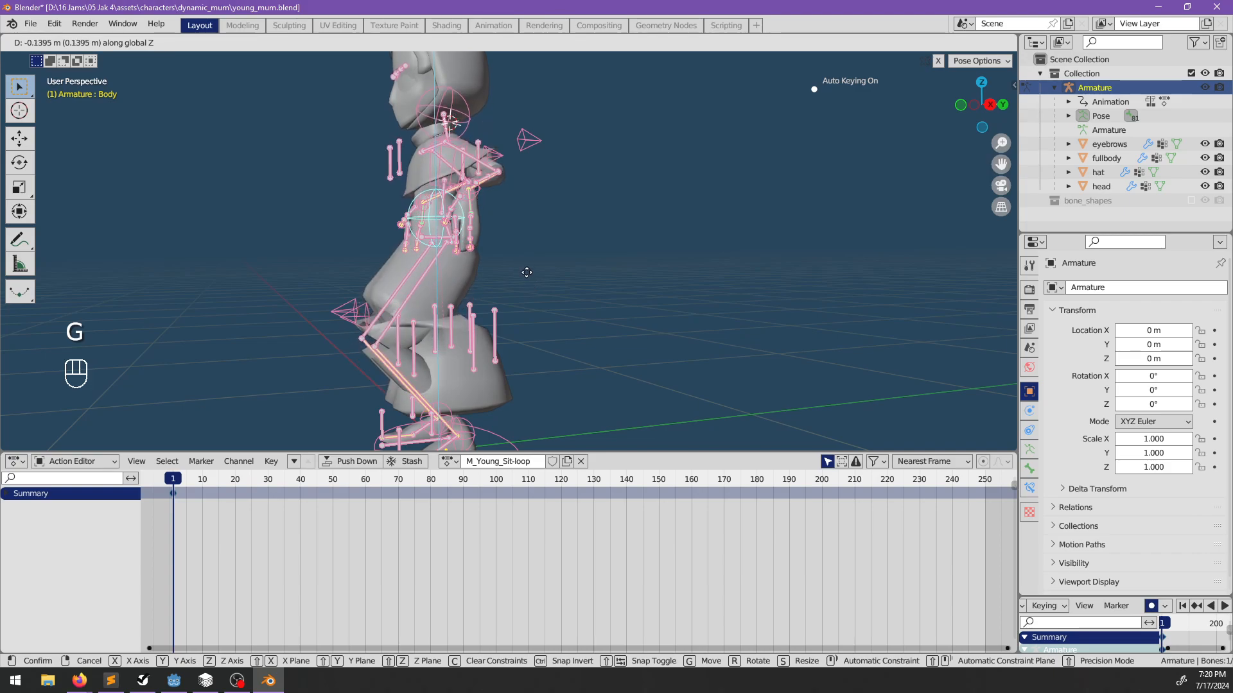
click(440, 304)
middle_drag(440, 304, 498, 352)
click(530, 359)
shift+click(527, 352)
Move both C_Foot controls backward along the global Y axis behind the body.
right_click(432, 382)
shift+right_click(459, 364)
key(g)
key(y)
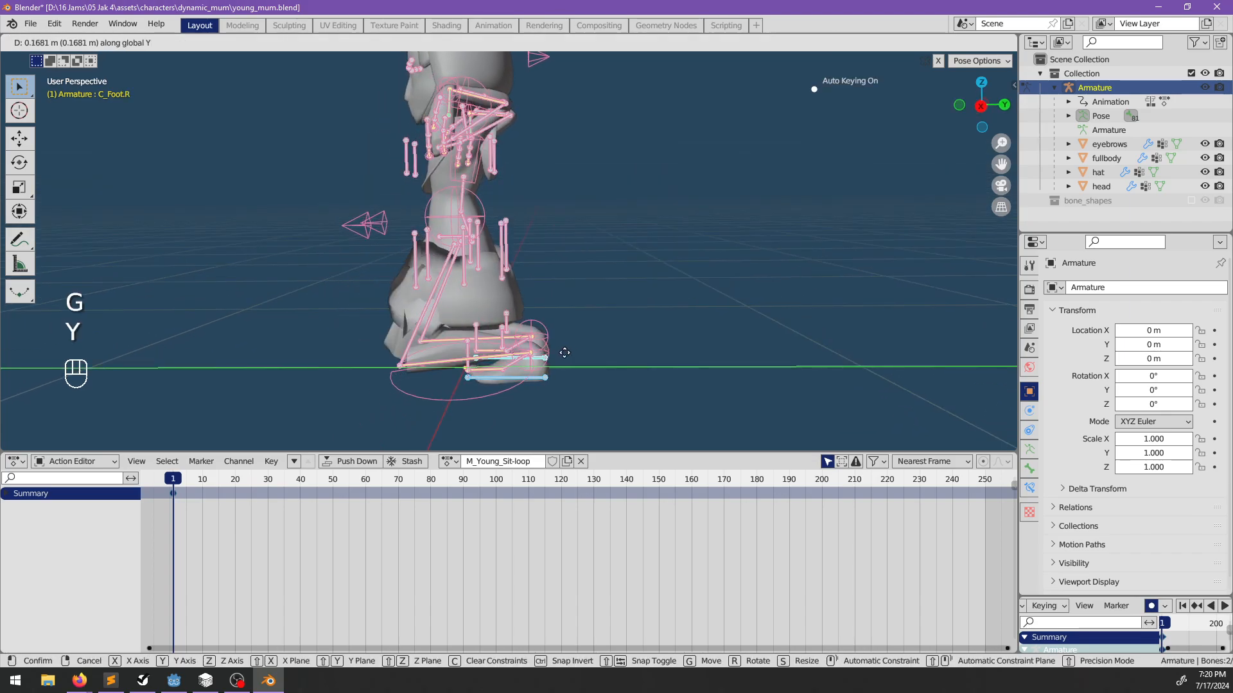
click(583, 350)
Raise both C_FootTarget controls about 0.04 m along Z and adjust the kneeling pose within the YZ plane.
right_click(568, 354)
shift+right_click(568, 341)
key(g)
key(z)
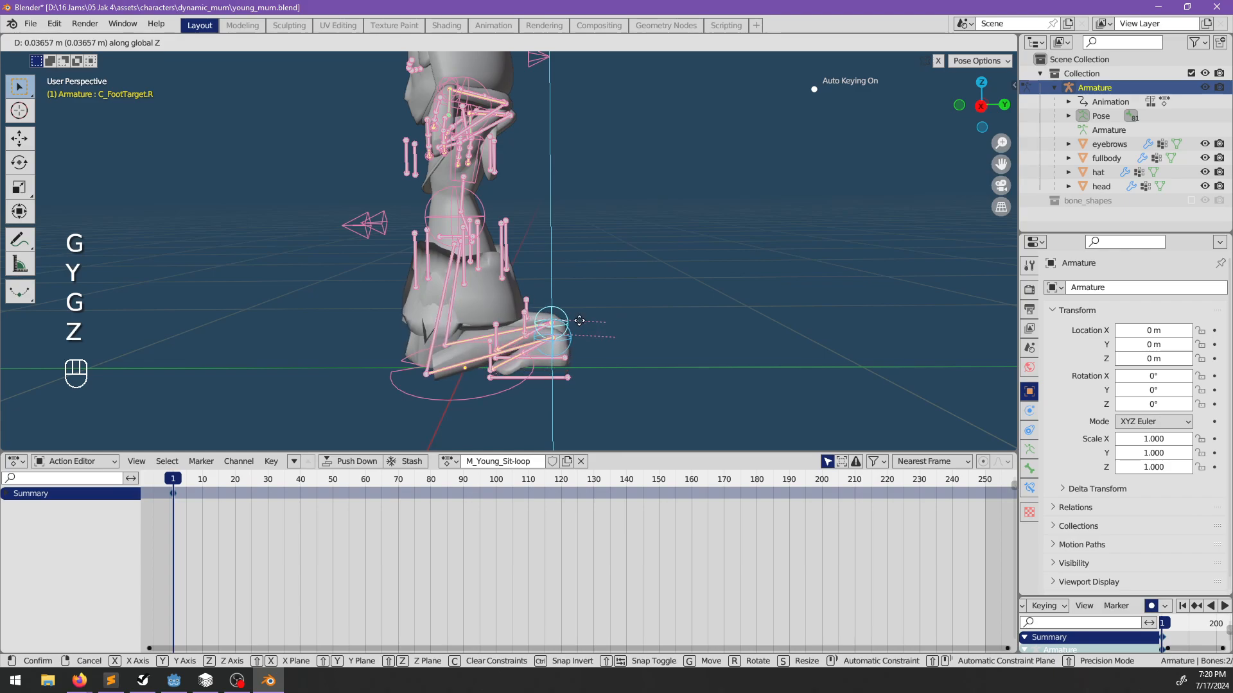
click(581, 320)
middle_drag(581, 319, 614, 217)
key(g)
key(shift+x)
click(595, 315)
Select the six back skirt bones, including DressBack.R, and move and rotate them backward over the feet.
click(598, 226)
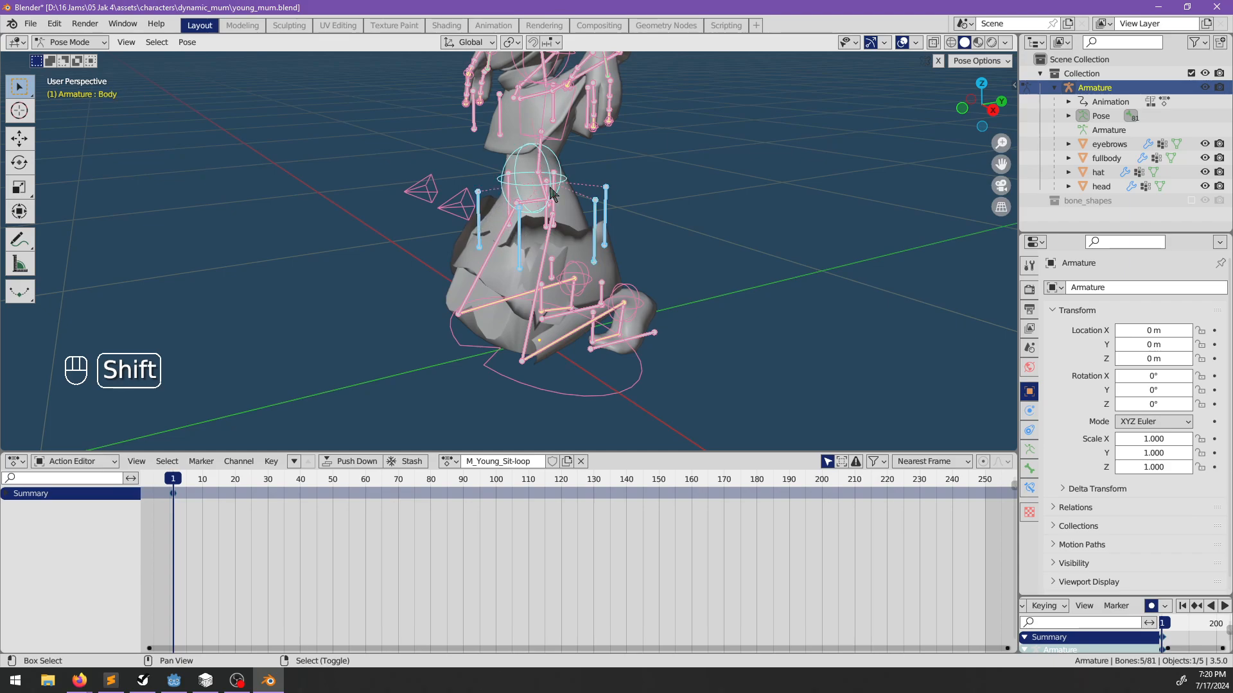
key(ctrl+z)
key(ctrl+z)
middle_drag(546, 192, 519, 233)
shift+click(500, 199)
middle_drag(650, 216, 568, 242)
shift+click(559, 217)
key(g)
click(560, 272)
key(r)
click(564, 219)
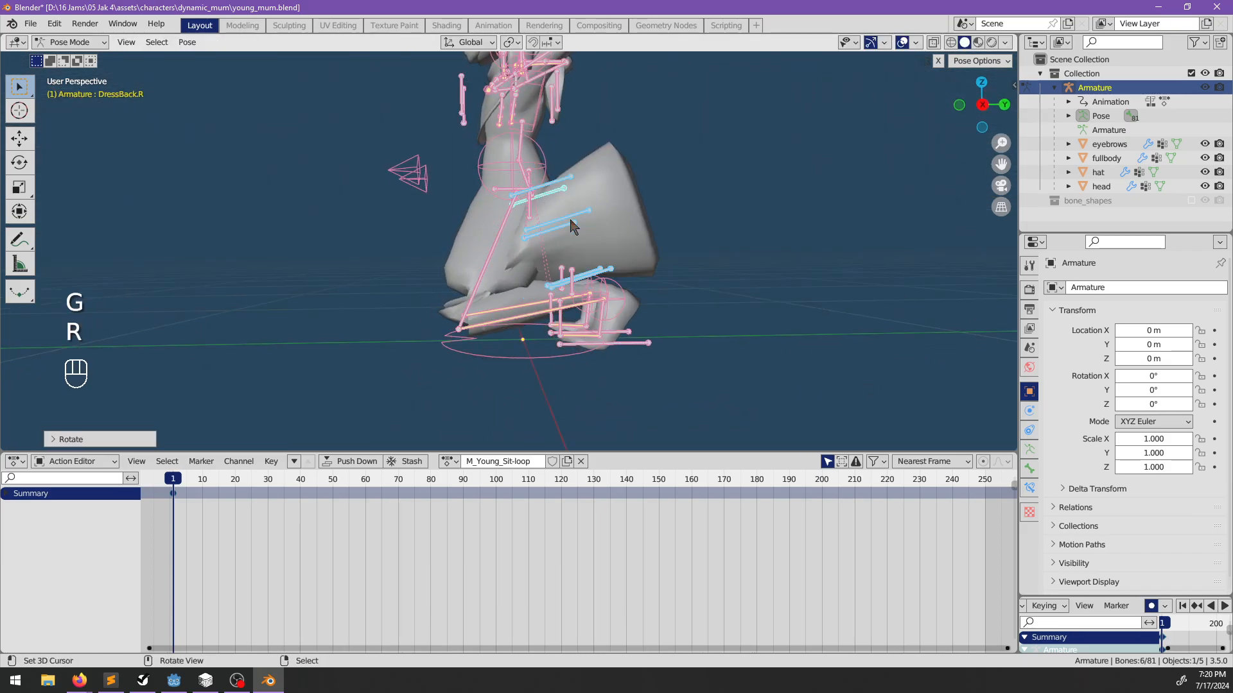
Move and rotate the back skirt bones further so the dress covers the folded legs.
key(g)
click(621, 286)
key(r)
click(632, 307)
middle_drag(523, 336, 617, 337)
key(g)
click(652, 341)
Scale the back skirt bones along Z and X and reposition them around the feet.
key(s)
key(z)
click(620, 326)
key(s)
key(x)
click(655, 331)
middle_drag(655, 331, 550, 249)
key(g)
click(522, 317)
key(g)
key(Escape)
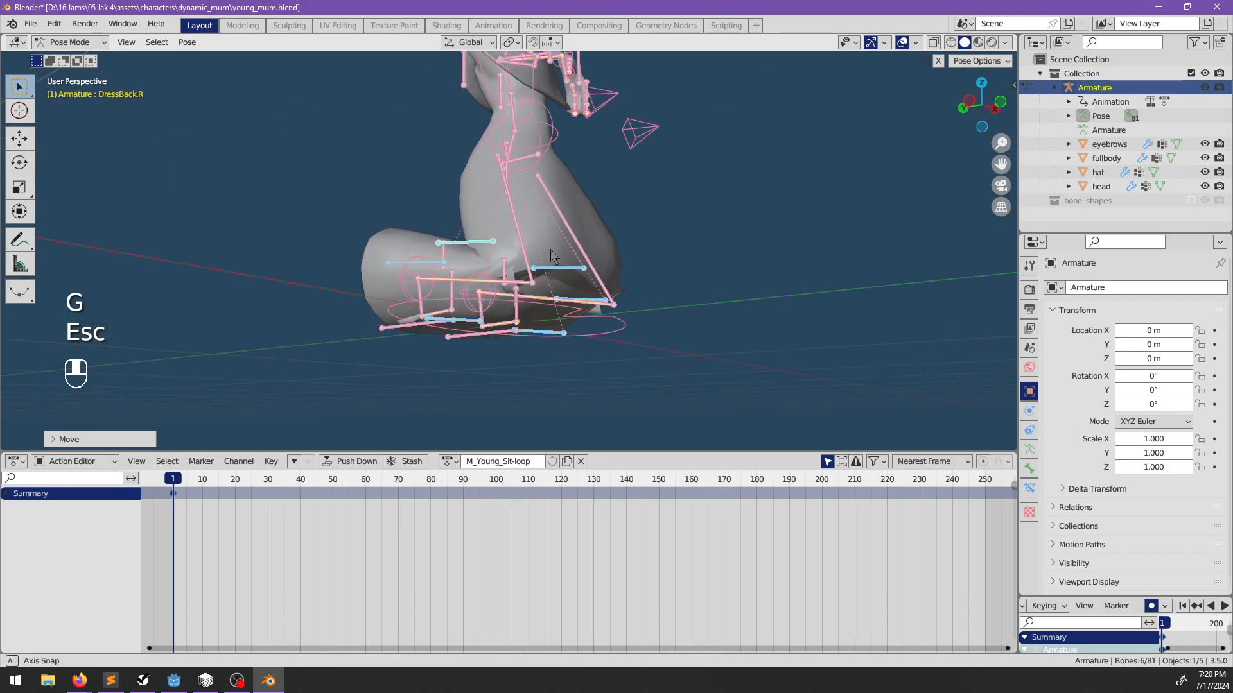
Return to Object Mode, select the fullbody mesh and examine the sitting pose from several angles.
key(Tab)
middle_drag(610, 308, 436, 343)
key(Tab)
key(ctrl+Tab)
key(alt+a)
scroll(594, 311, up, 4)
click(559, 350)
scroll(561, 318, up, 1)
scroll(623, 280, up, 3)
middle_drag(580, 281, 605, 395)
scroll(605, 393, down, 2)
middle_drag(591, 308, 632, 257)
shift+middle_drag(632, 248, 628, 312)
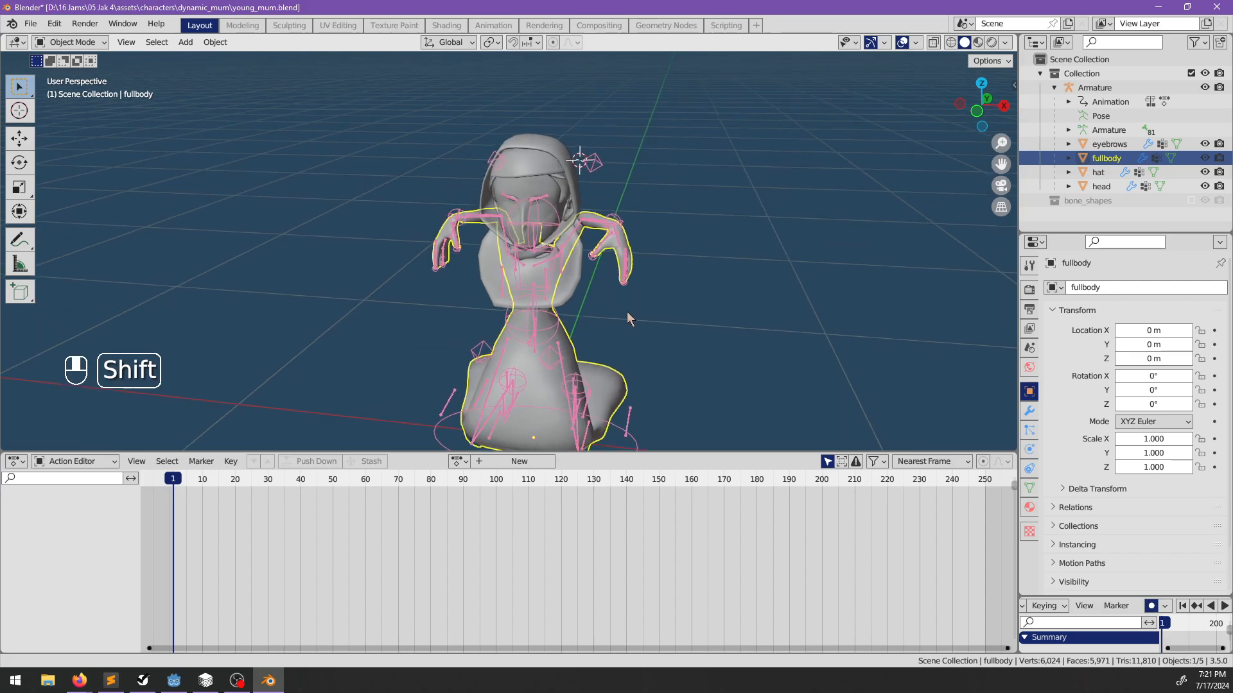
Undo the sitting-pose edits made to the Armature.
key(ctrl+z)
key(ctrl+z)
key(ctrl+z)
key(ctrl+z)
key(ctrl+z)
key(ctrl+z)
key(ctrl+z)
key(ctrl+z)
key(ctrl+z)
key(ctrl+z)
key(ctrl+z)
key(ctrl+z)
key(ctrl+z)
key(ctrl+z)
key(ctrl+z)
key(ctrl+z)
key(ctrl+z)
key(ctrl+z)
key(ctrl+z)
key(ctrl+z)
key(ctrl+z)
key(ctrl+z)
key(ctrl+z)
key(ctrl+z)
key(ctrl+z)
key(ctrl+z)
key(ctrl+z)
key(ctrl+z)
Clear the rotation and location of all the Armature's bones and save the file.
key(a)
key(alt+r)
key(alt+g)
key(alt+a)
middle_drag(630, 379, 573, 341)
key(ctrl+s)
Start the scene's GLB export and browse to the project's _glb\characters\mum folder as the destination.
key(Tab)
click(1029, 450)
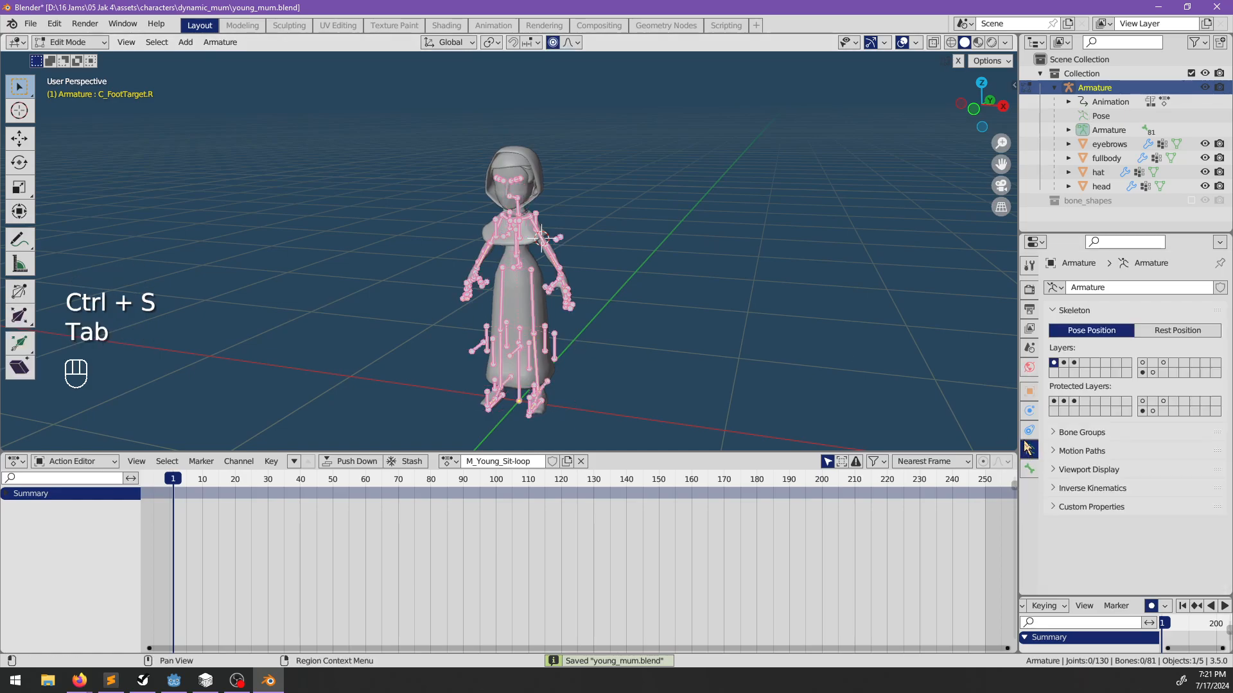
click(1030, 348)
click(1104, 477)
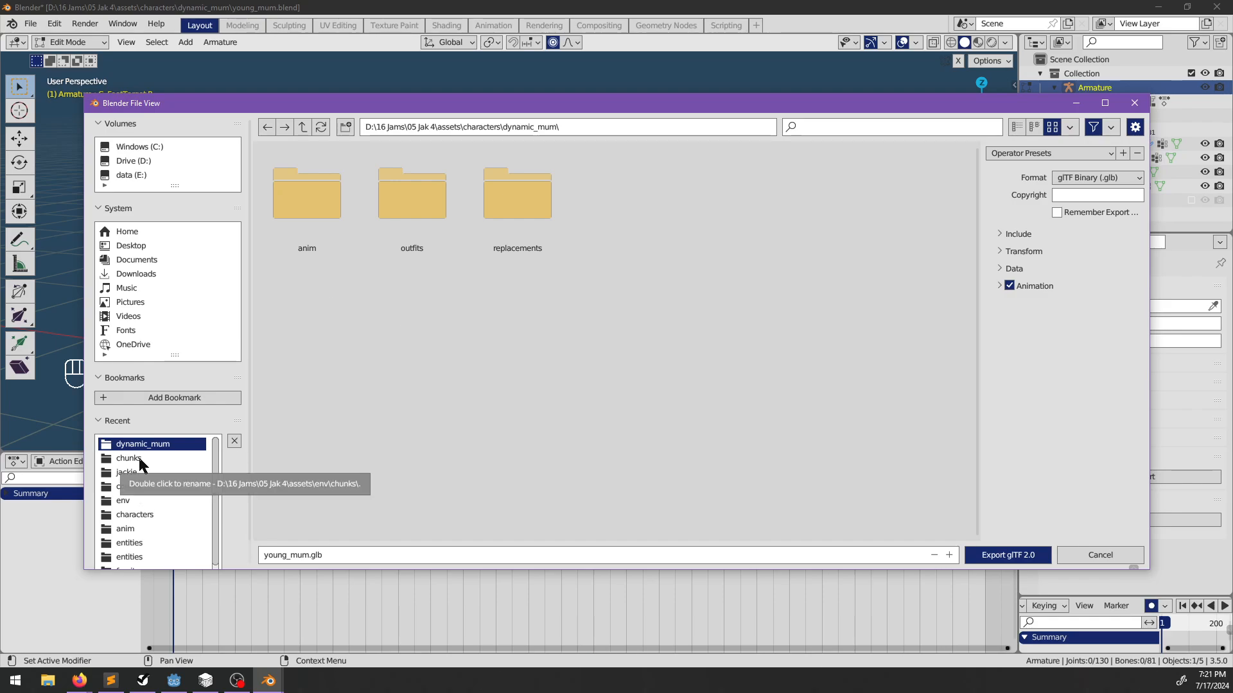
click(131, 471)
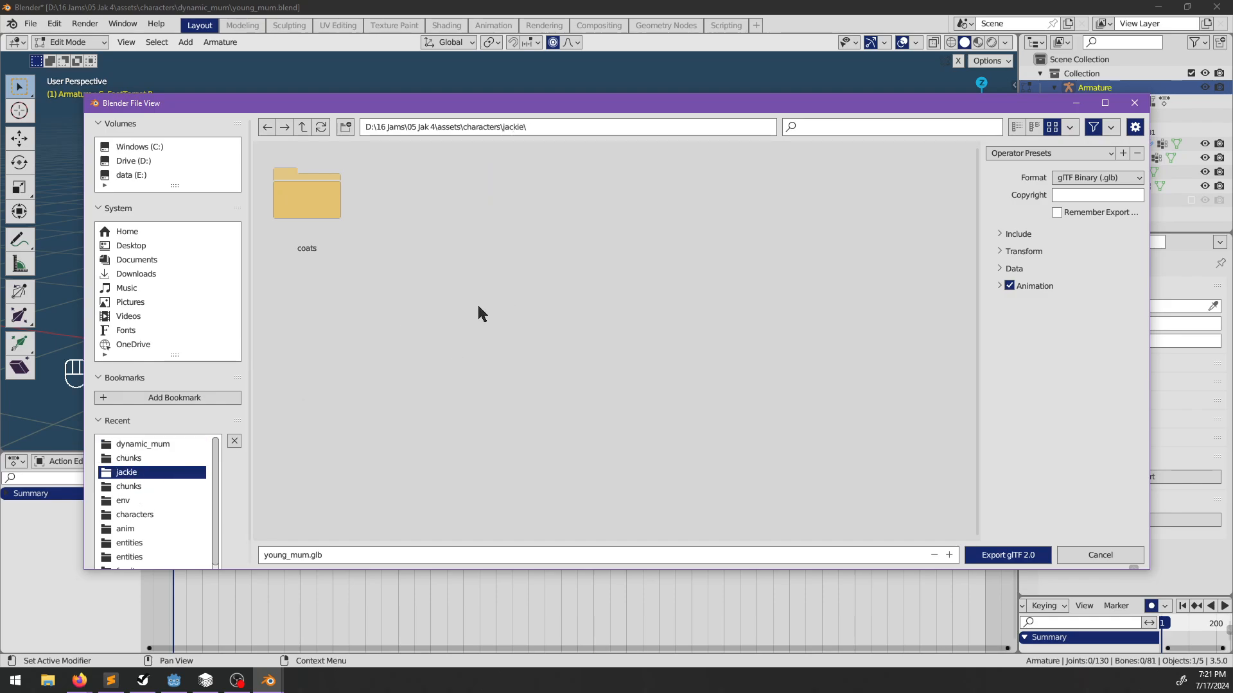
click(303, 127)
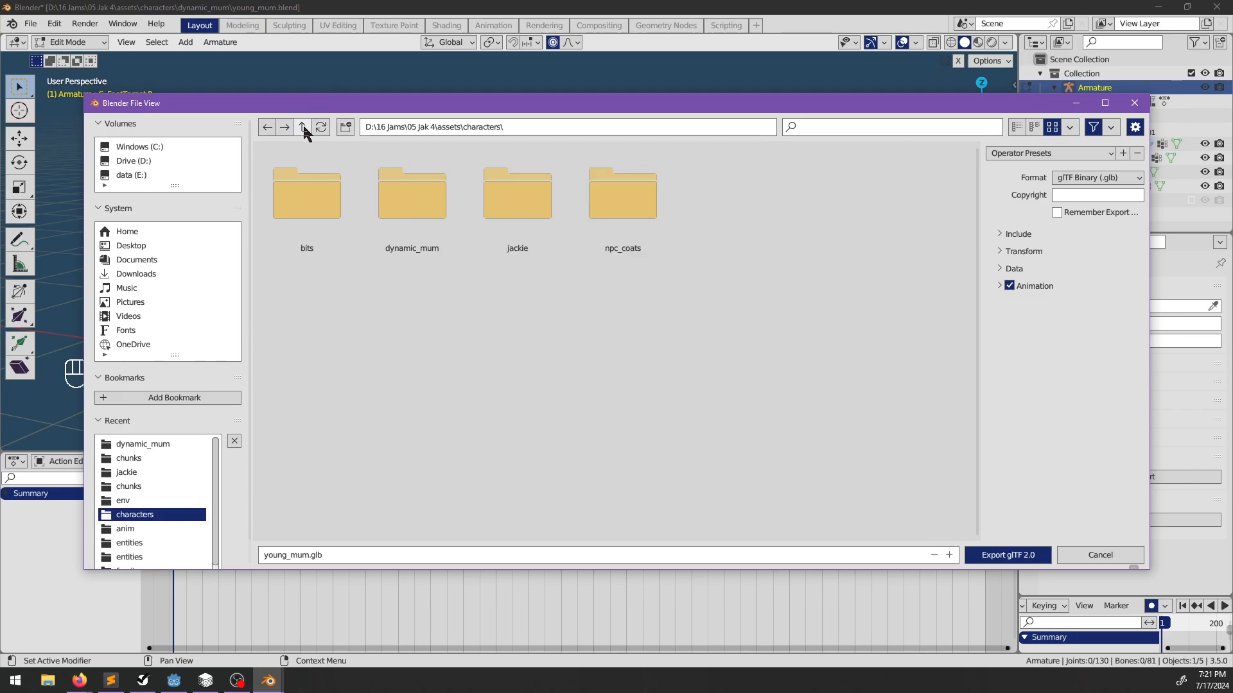
click(302, 127)
click(302, 127)
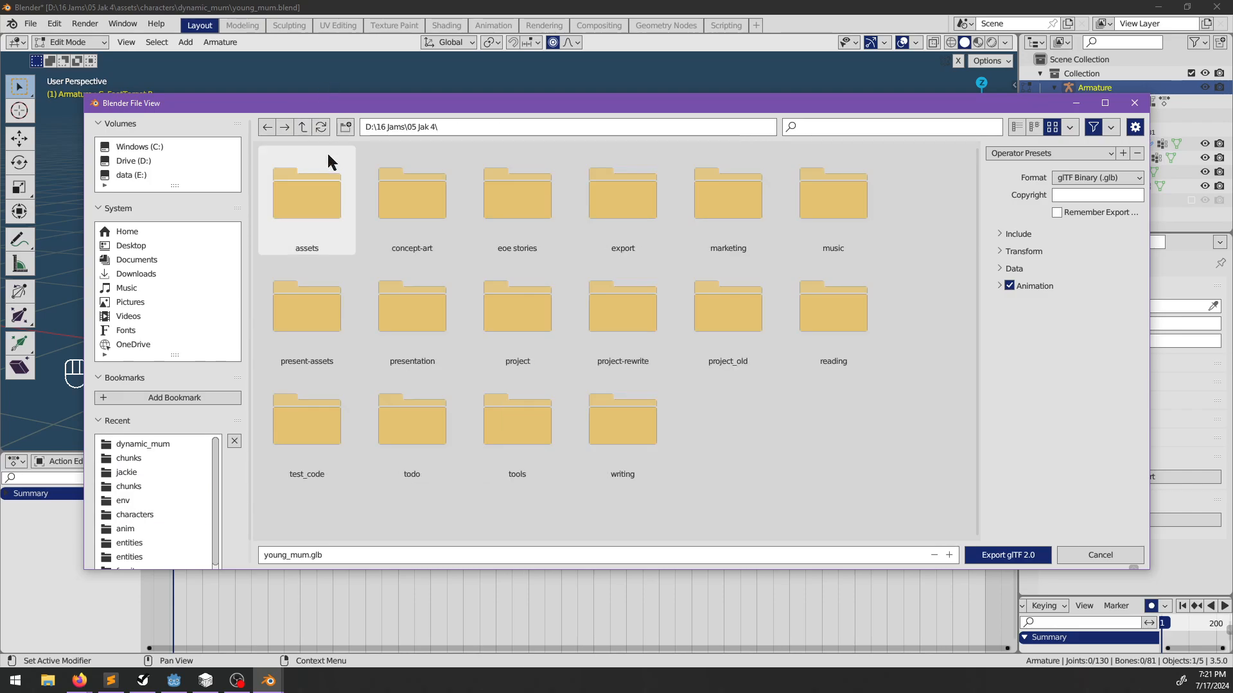
double_click(500, 309)
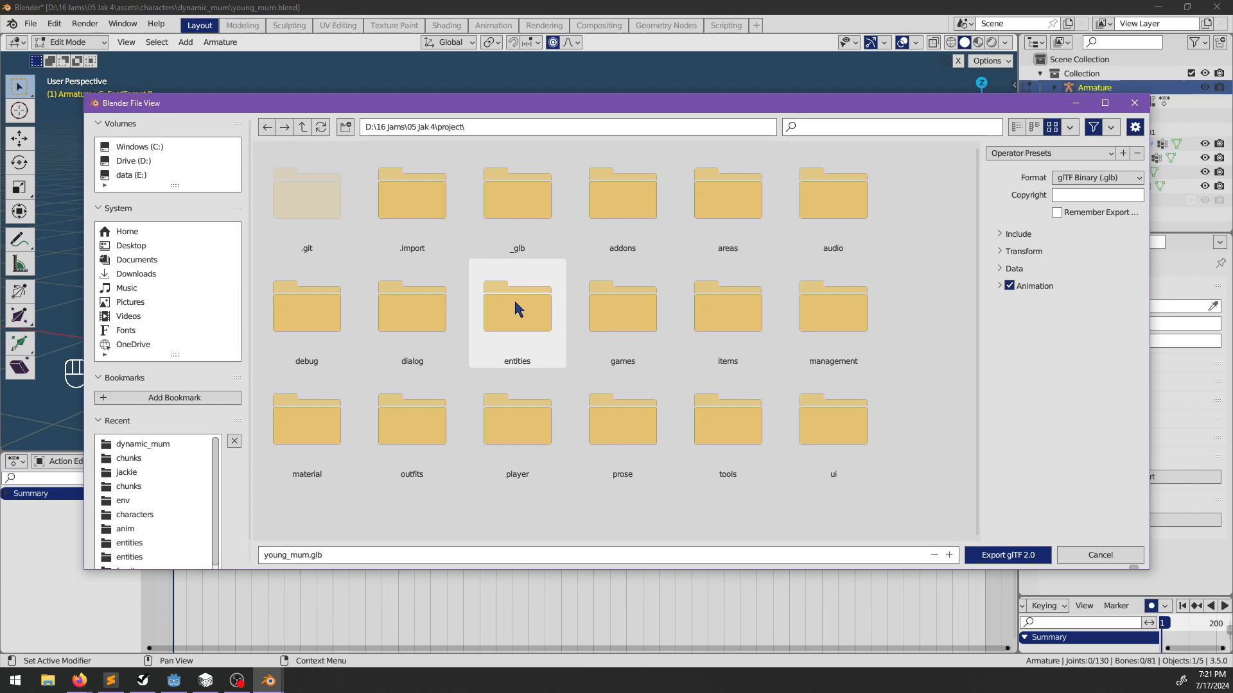
double_click(520, 168)
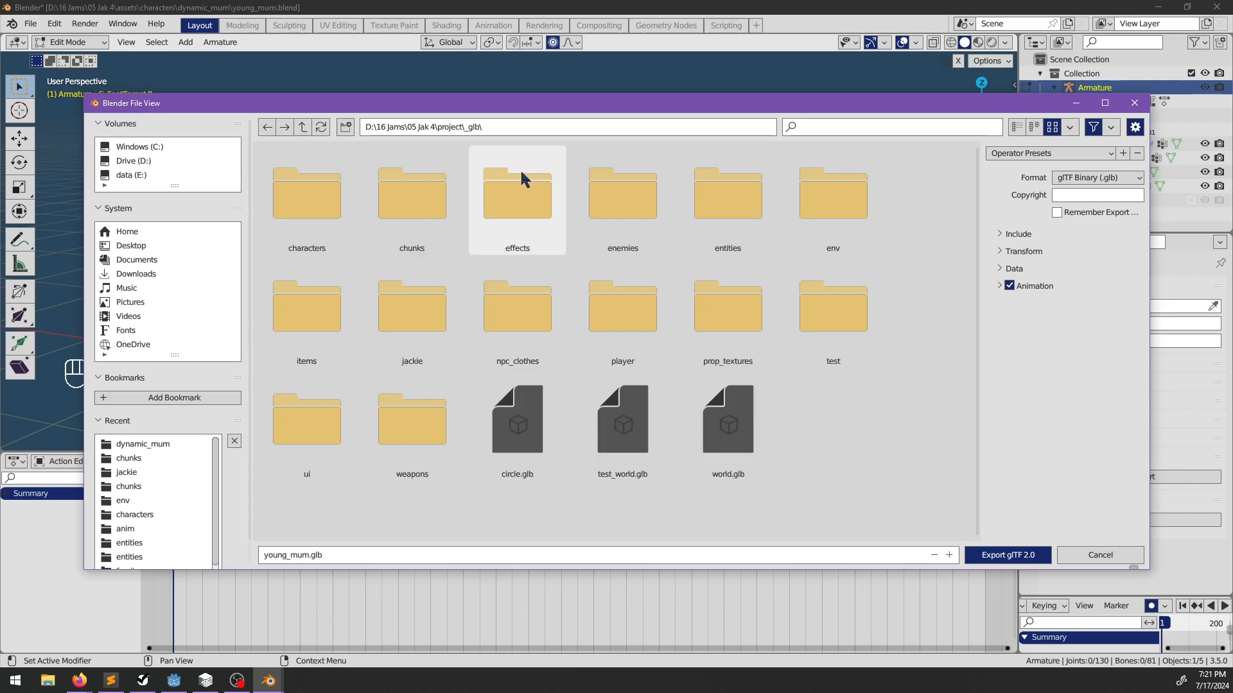
double_click(325, 219)
double_click(399, 194)
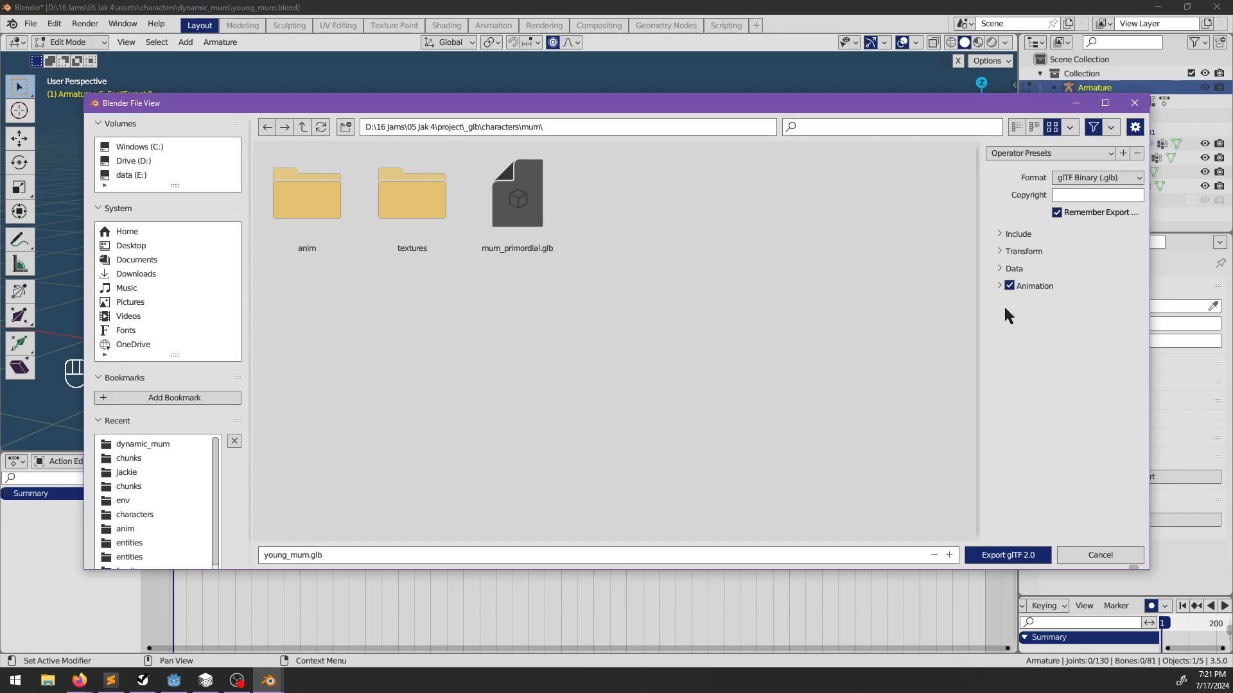
Export young_mum.glb with materials set to Placeholder, limited to the active collection and its nested collections.
click(1013, 268)
click(1020, 303)
click(1097, 322)
click(1084, 357)
click(1025, 252)
click(1025, 251)
click(1018, 234)
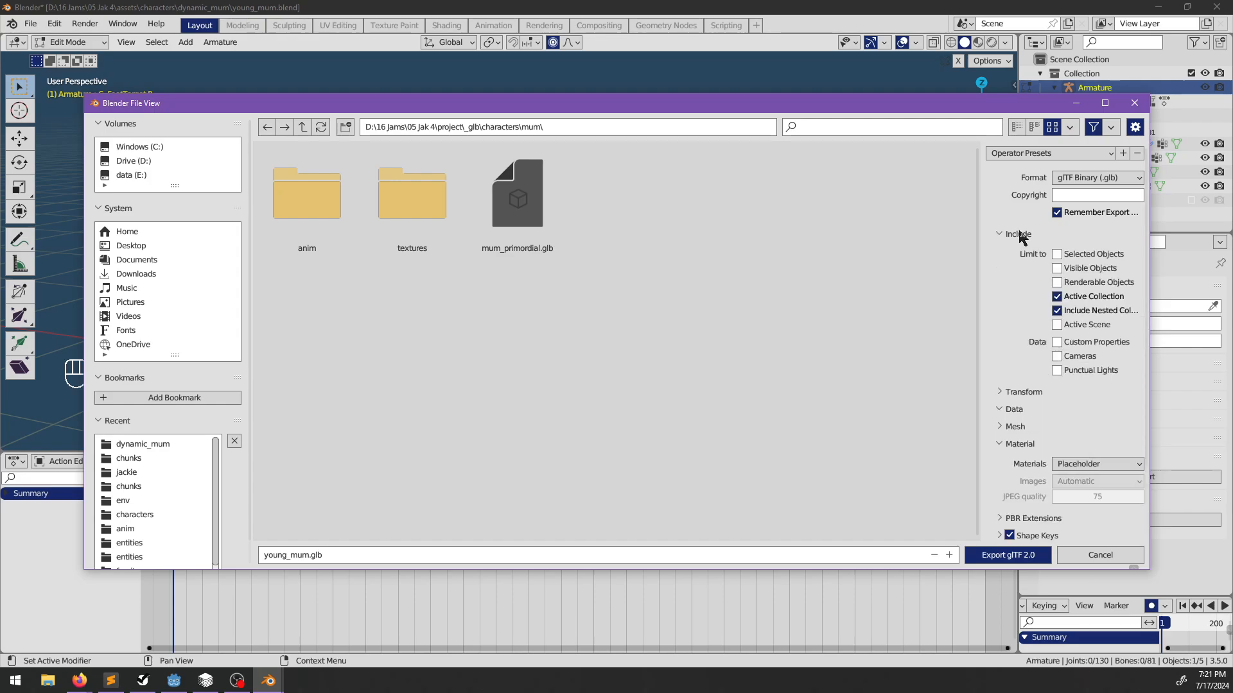
click(1008, 555)
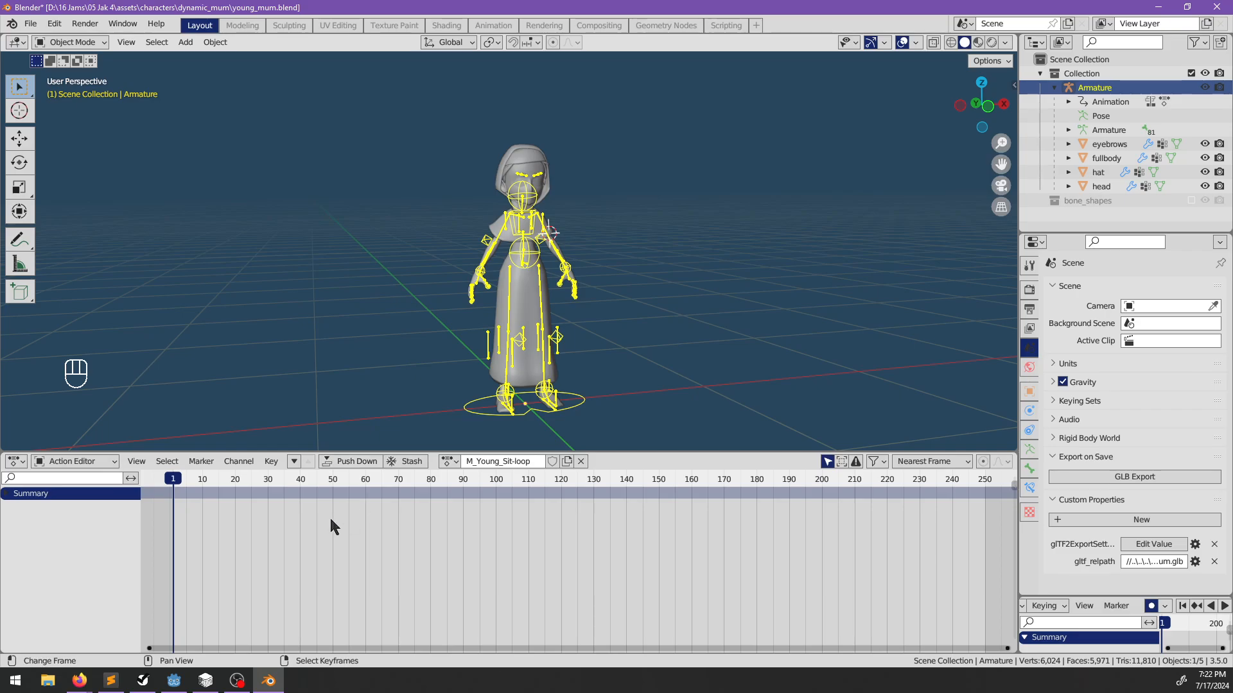
middle_drag(661, 254, 552, 303)
shift+middle_drag(552, 303, 701, 317)
scroll(580, 331, up, 2)
shift+middle_drag(701, 317, 536, 309)
scroll(619, 318, down, 1)
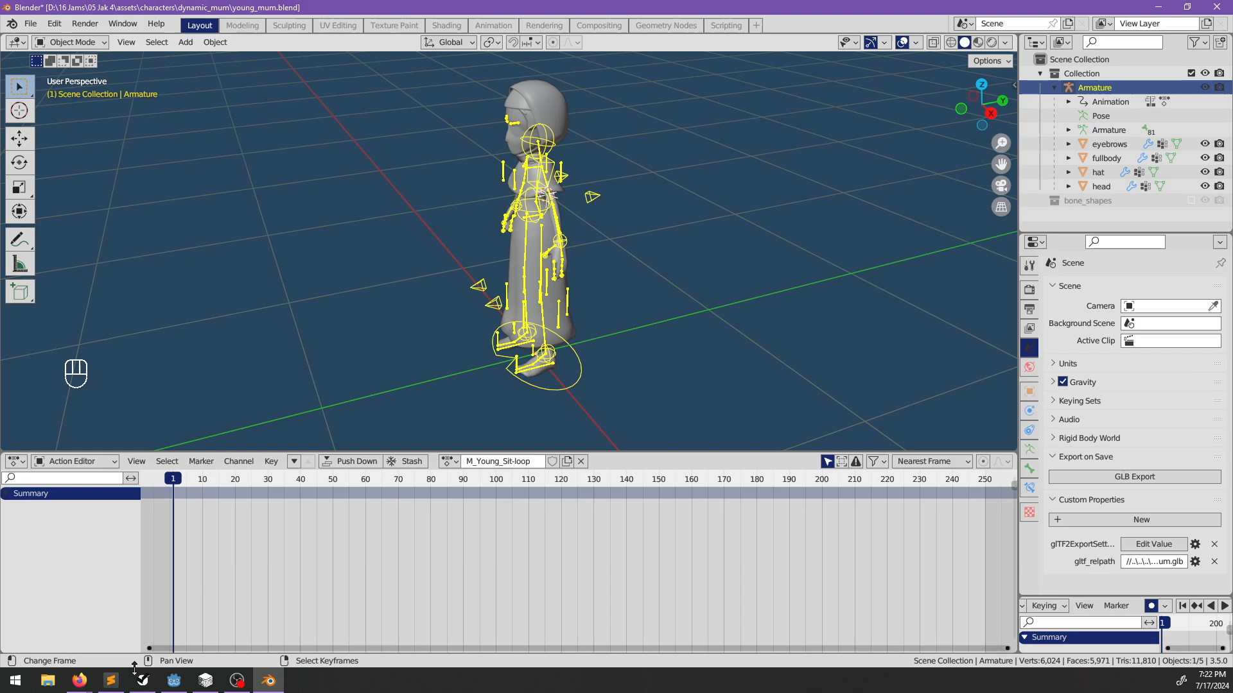
Switch to NP-ToDo, move the "A sitting pose" task under "The war event" in An Old Feeling's Medium branch, and save.
click(213, 687)
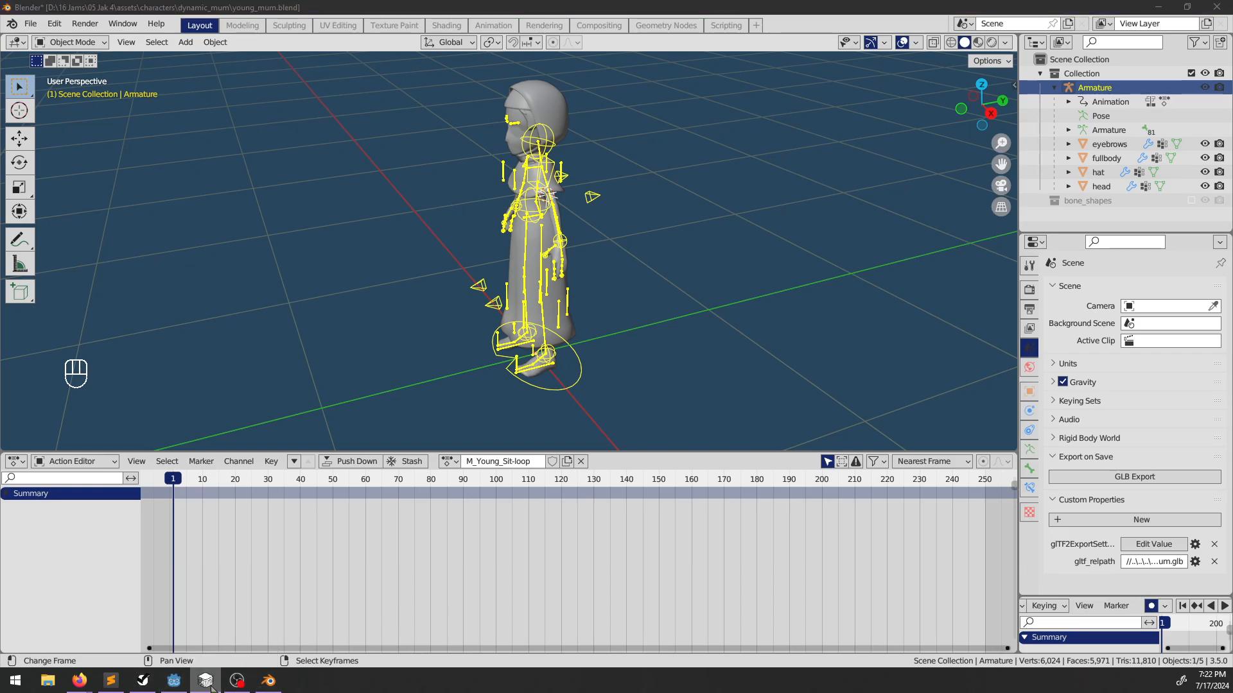
click(142, 684)
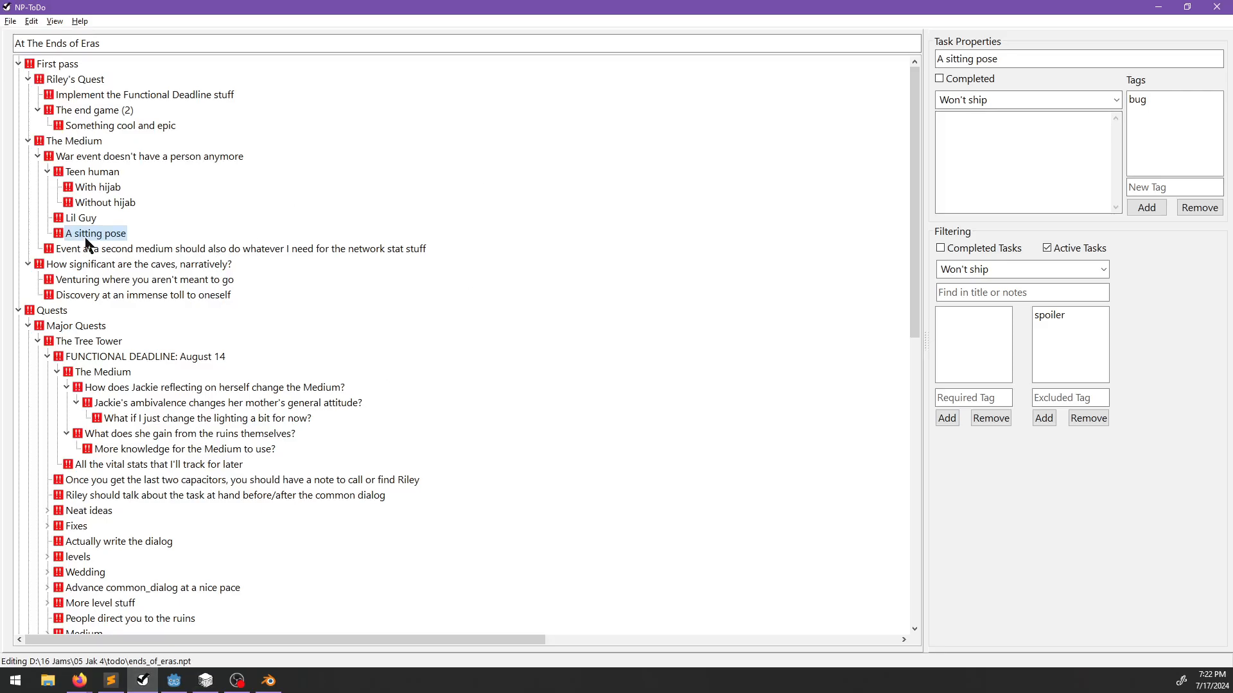
drag(67, 236, 83, 330)
scroll(255, 332, down, 5)
scroll(143, 417, down, 4)
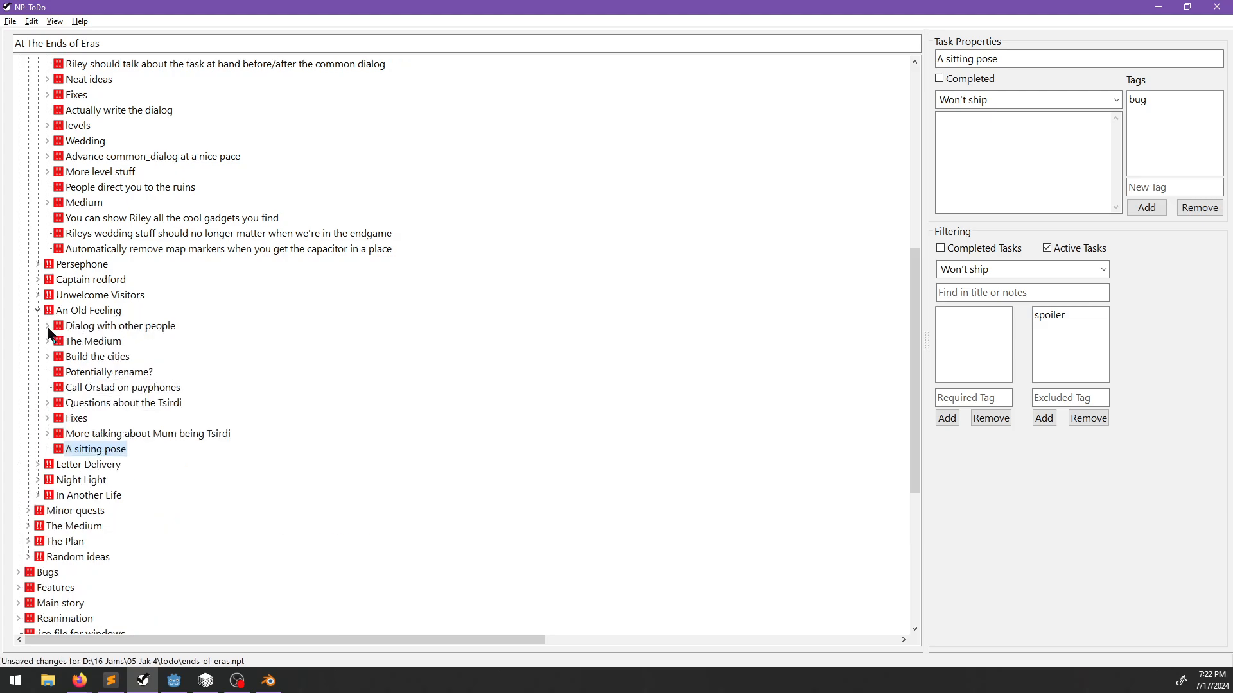
drag(77, 406, 94, 347)
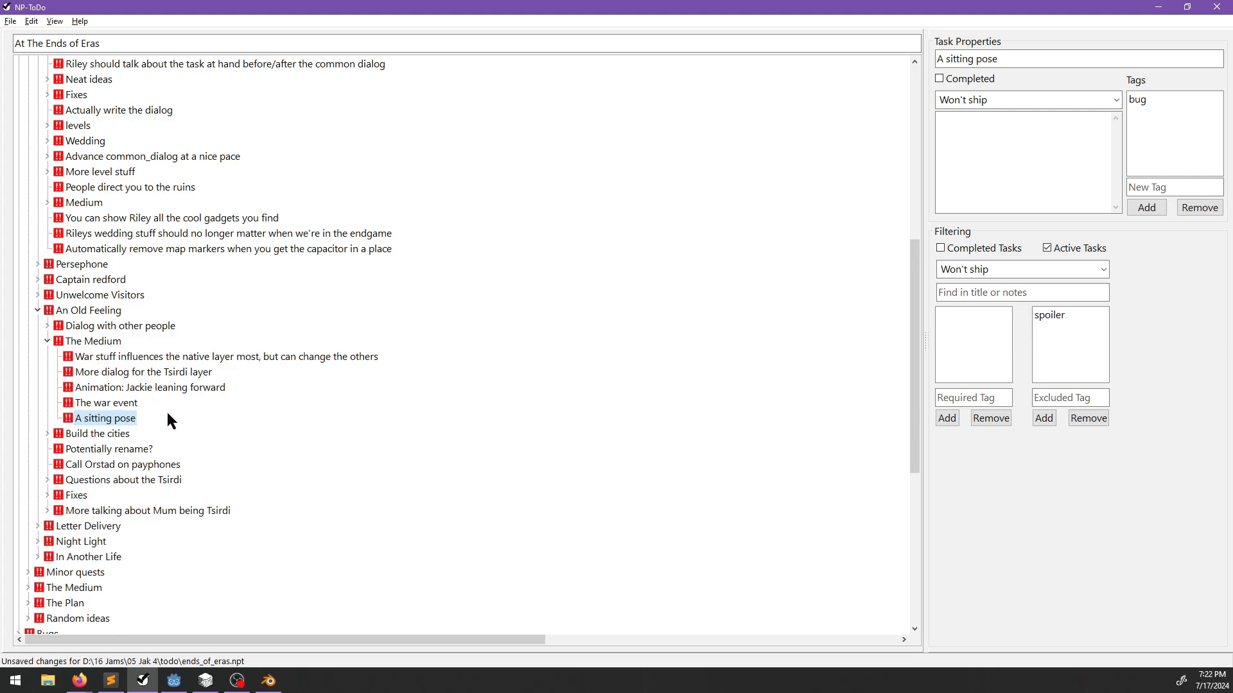
scroll(255, 422, up, 9)
scroll(259, 432, down, 9)
key(ctrl+s)
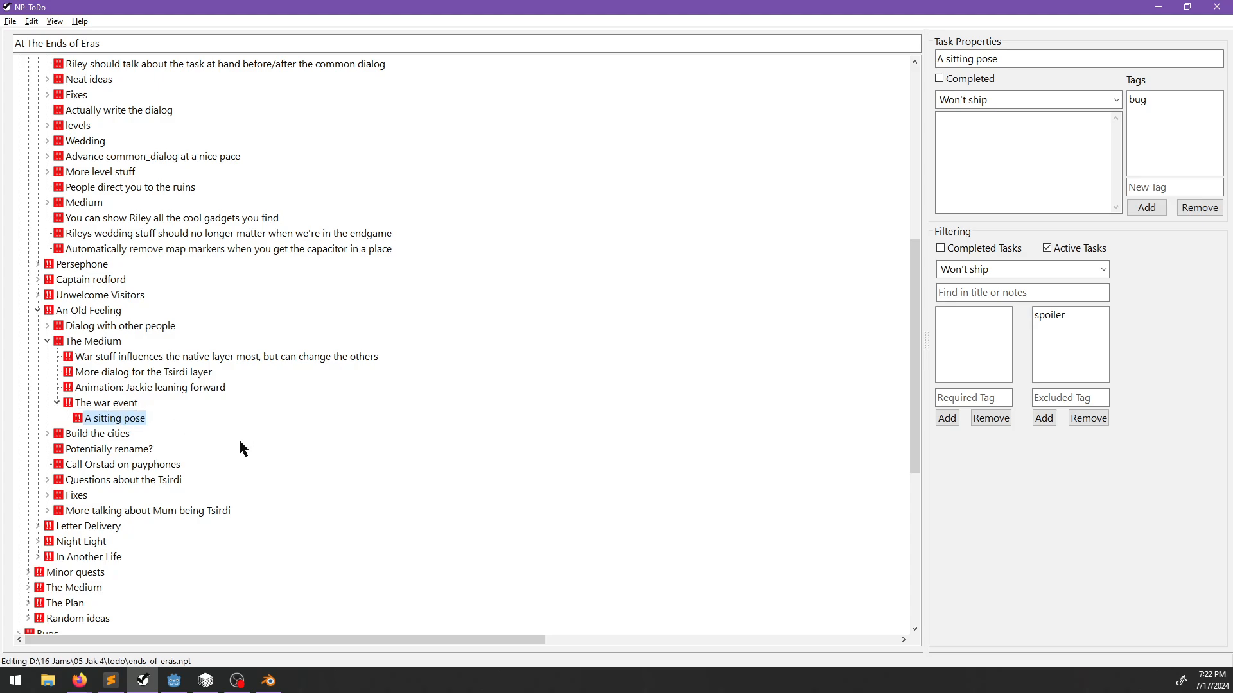
scroll(239, 443, up, 9)
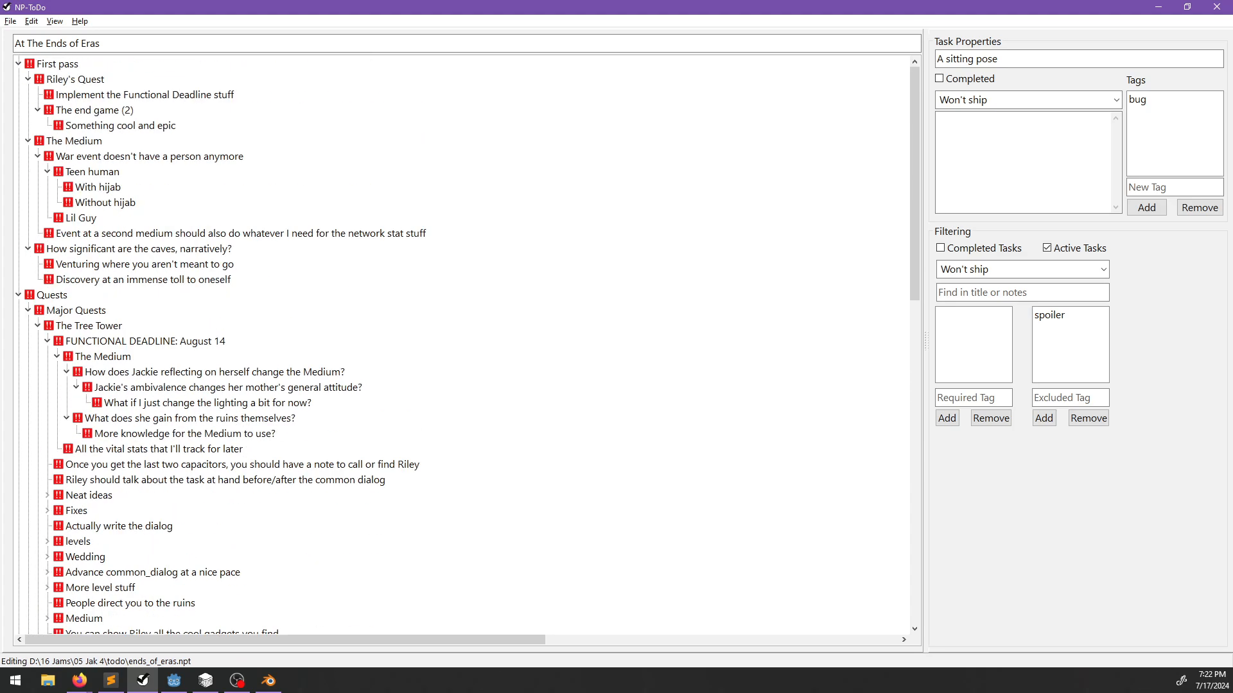
click(220, 338)
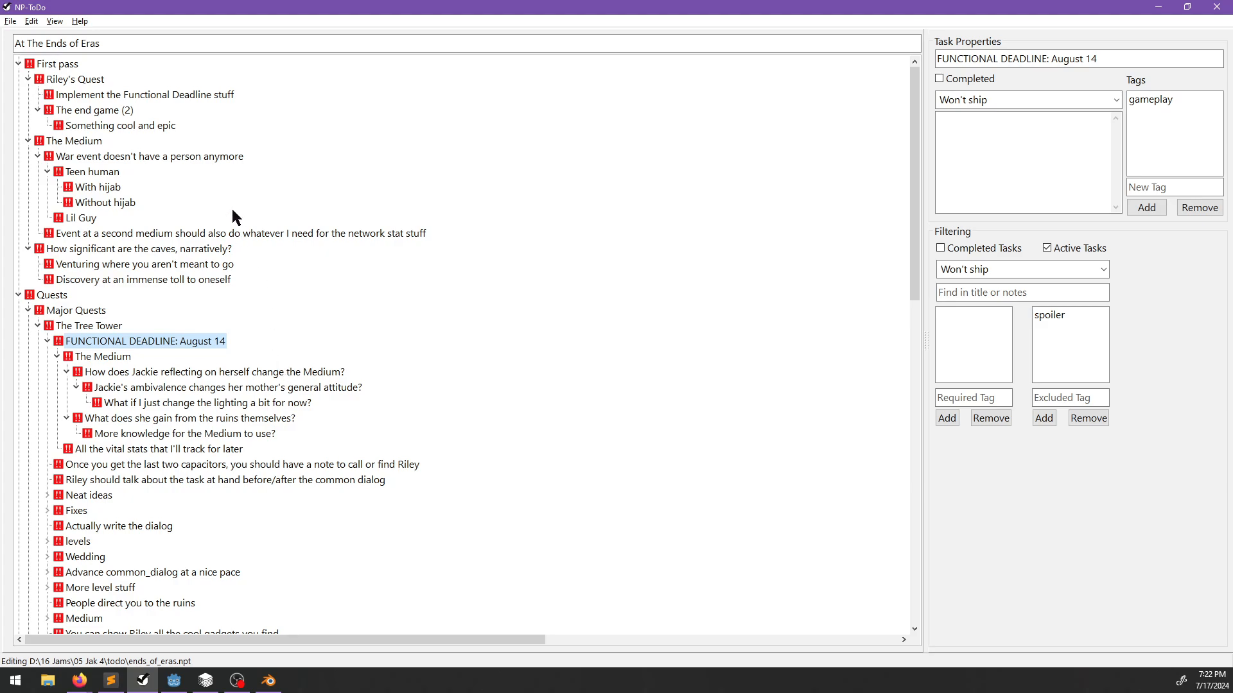
click(98, 187)
click(268, 680)
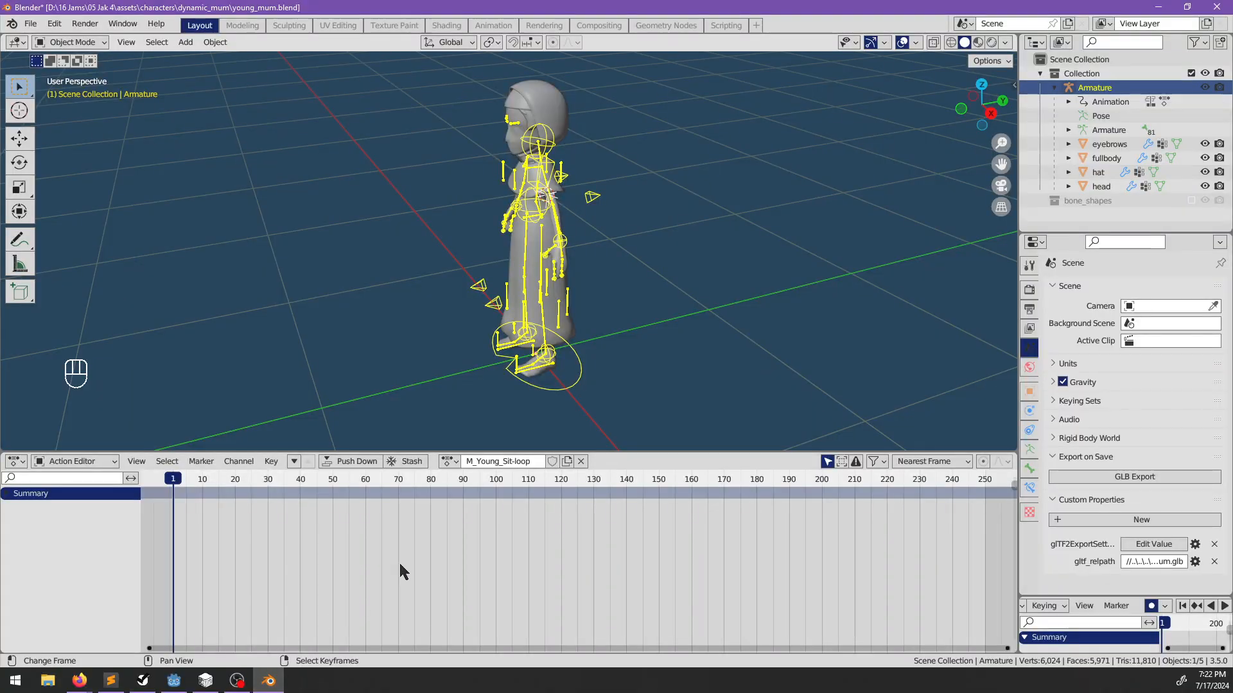
middle_drag(829, 160, 371, 277)
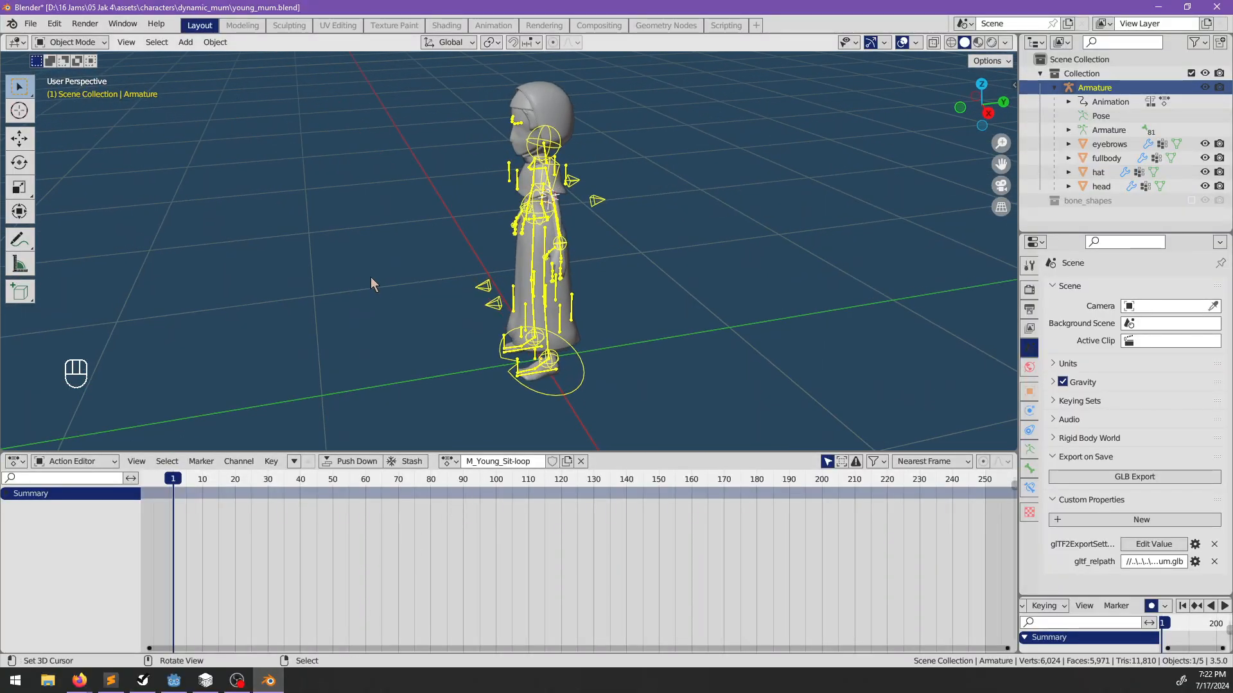
Return to NP-ToDo, delete the "Without hijab" and "With hijab" tasks under "Teen human", and save the list.
key(alt+Tab)
click(91, 202)
click(94, 187)
click(95, 203)
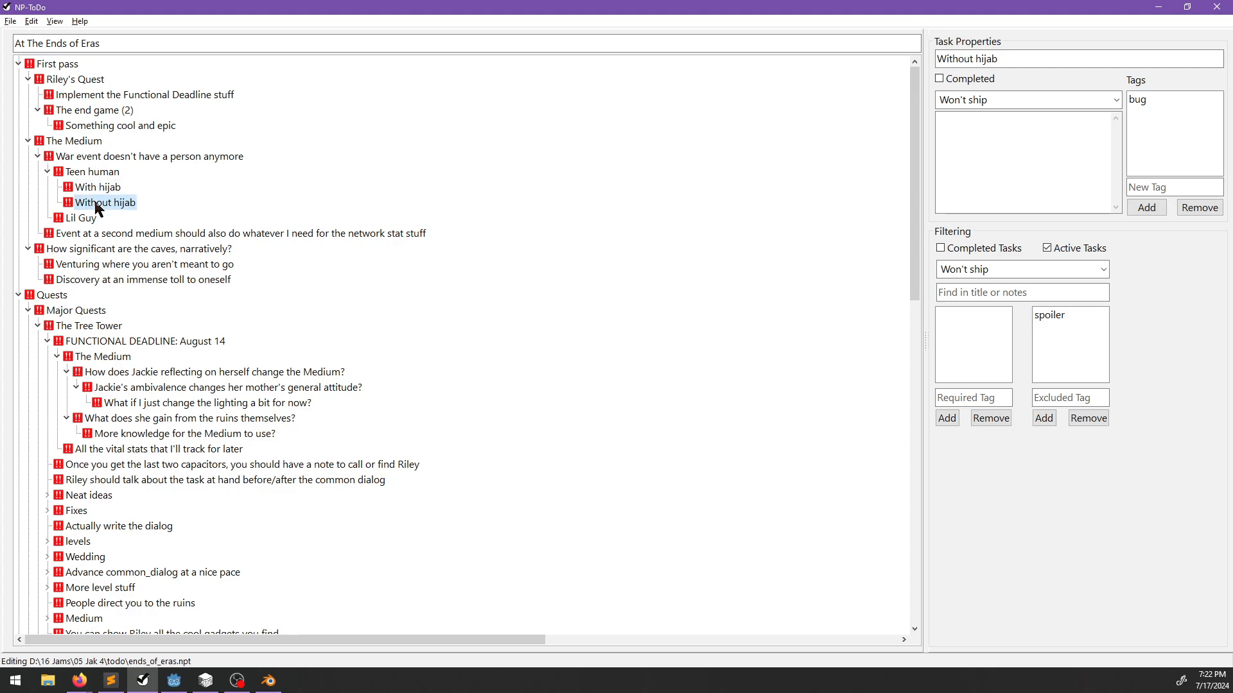
key(Delete)
click(87, 188)
key(Delete)
key(ctrl+s)
click(88, 188)
Minimize NP-ToDo, save young_mum.blend in Blender and close Blender.
click(1159, 7)
middle_drag(739, 218, 716, 259)
shift+middle_drag(632, 264, 688, 295)
scroll(684, 295, up, 2)
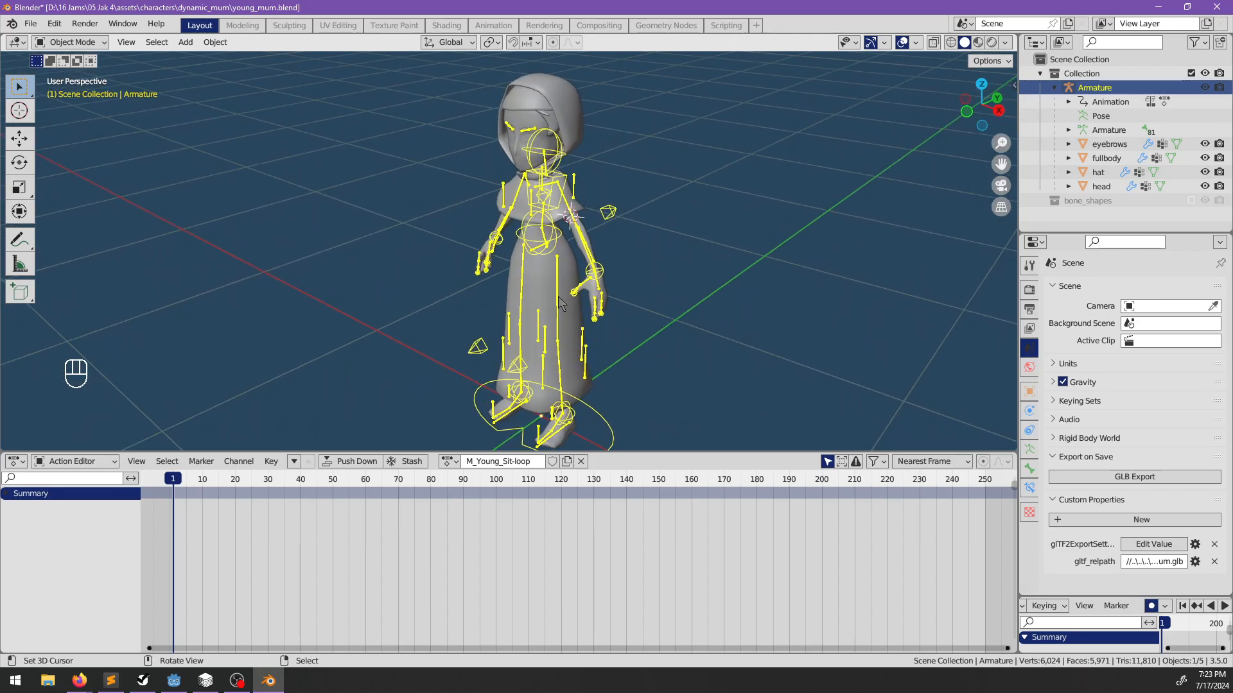
key(ctrl+s)
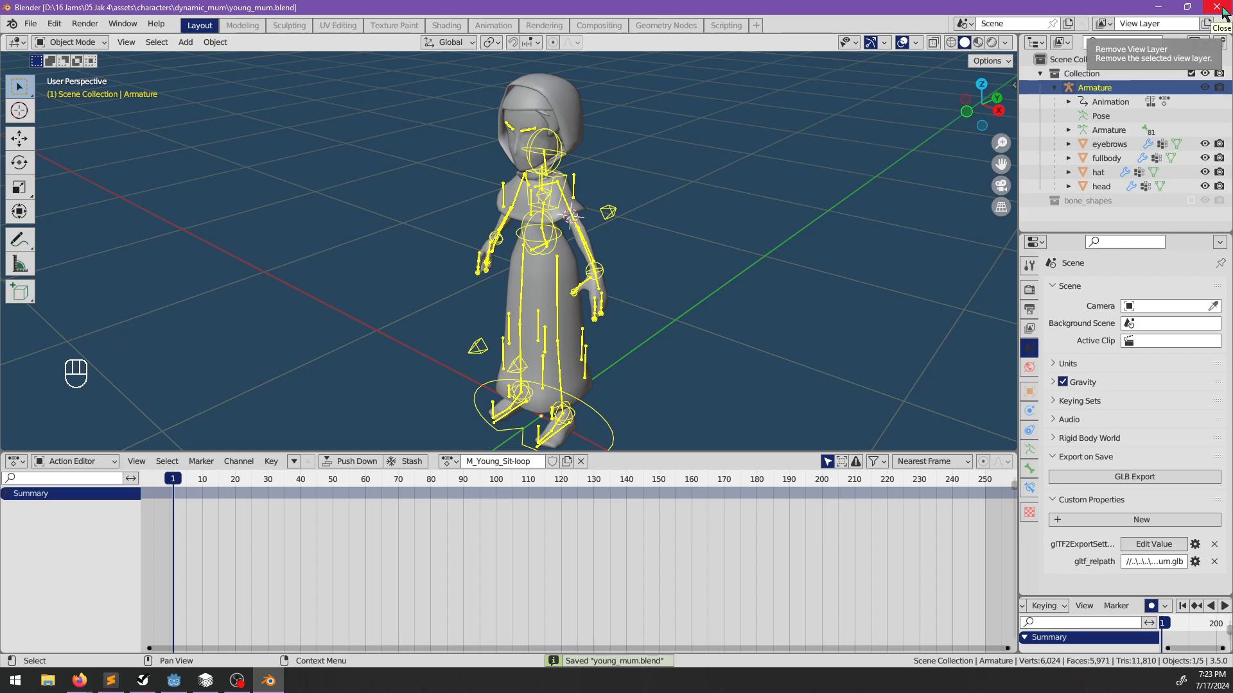
key(Tab)
key(Tab)
key(ctrl+s)
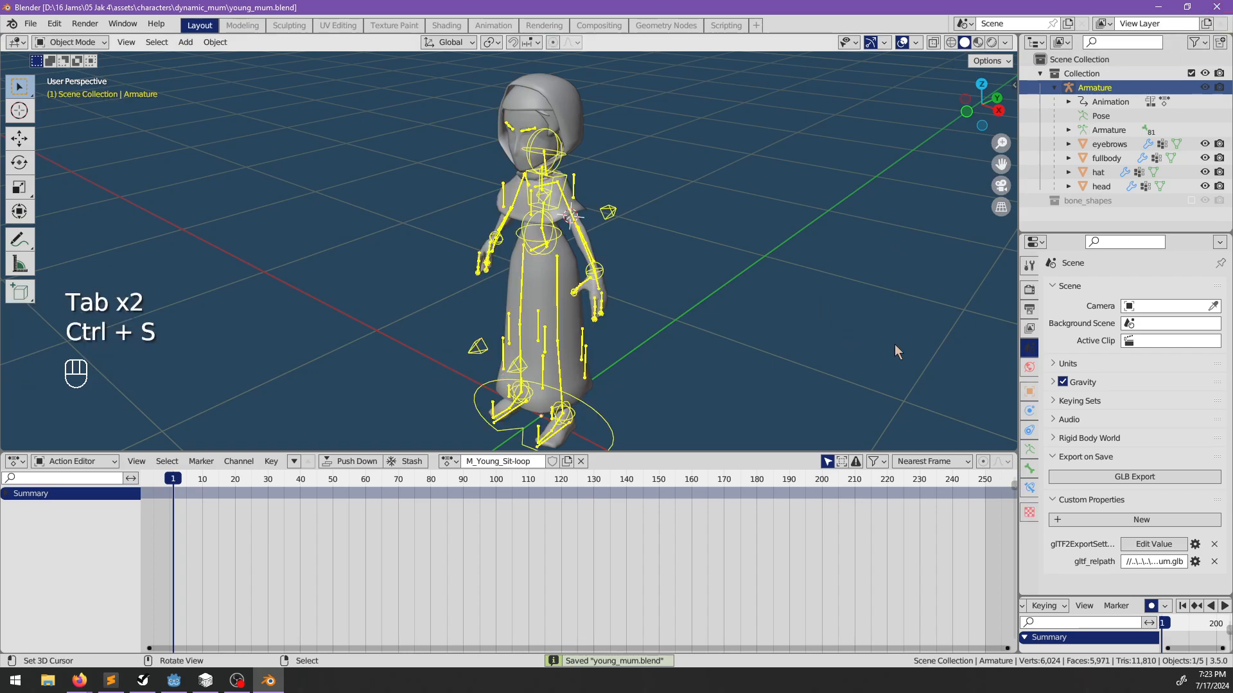
click(1217, 6)
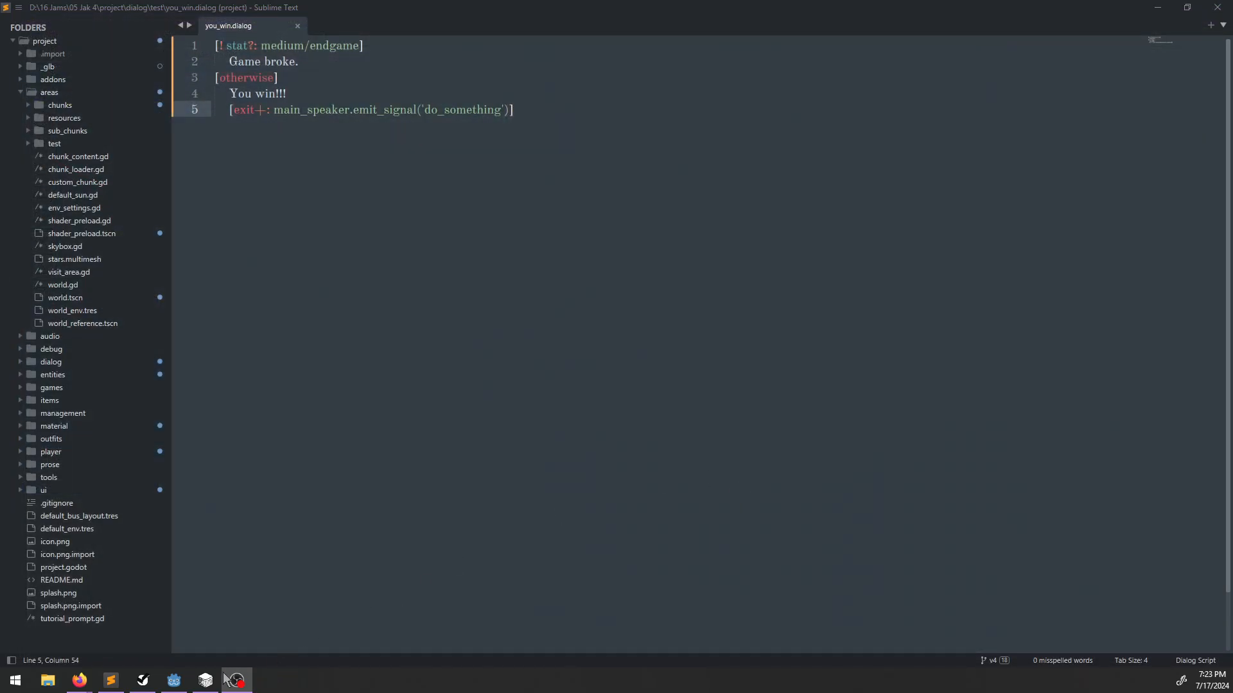
Switch to Godot, filter the project files by "mum" and open young_mum.glb as a new inherited scene.
click(174, 680)
click(79, 403)
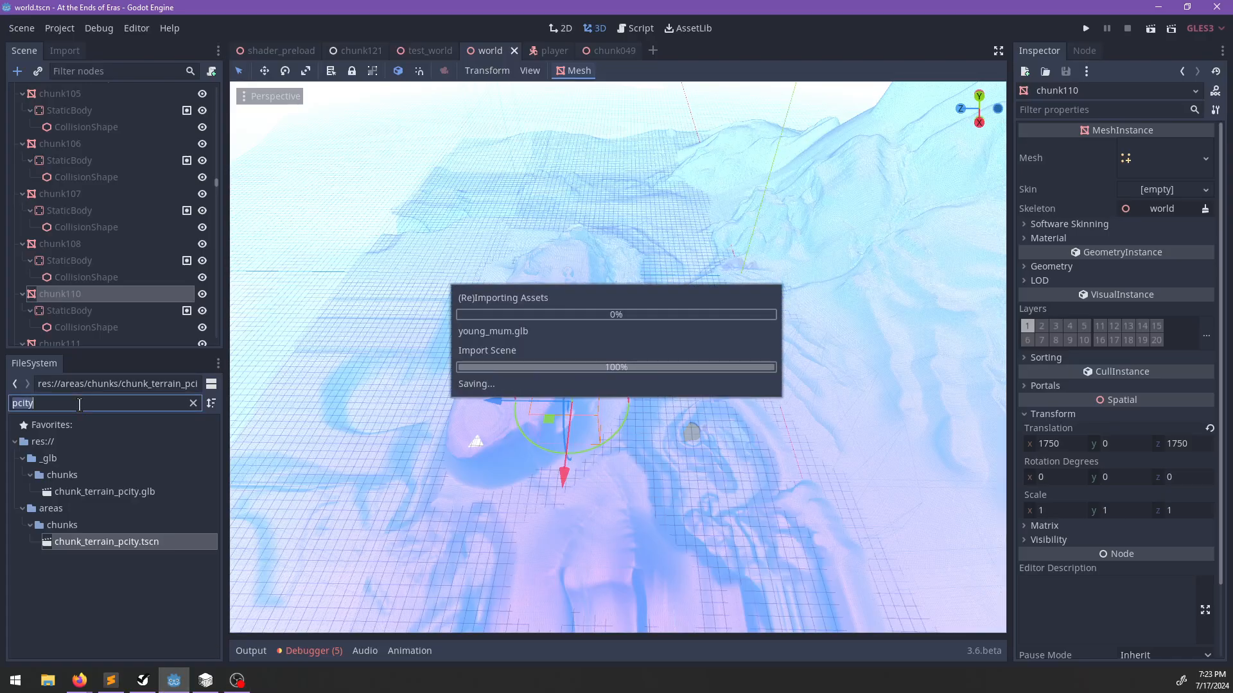
text(mum_)
key(BackSpace)
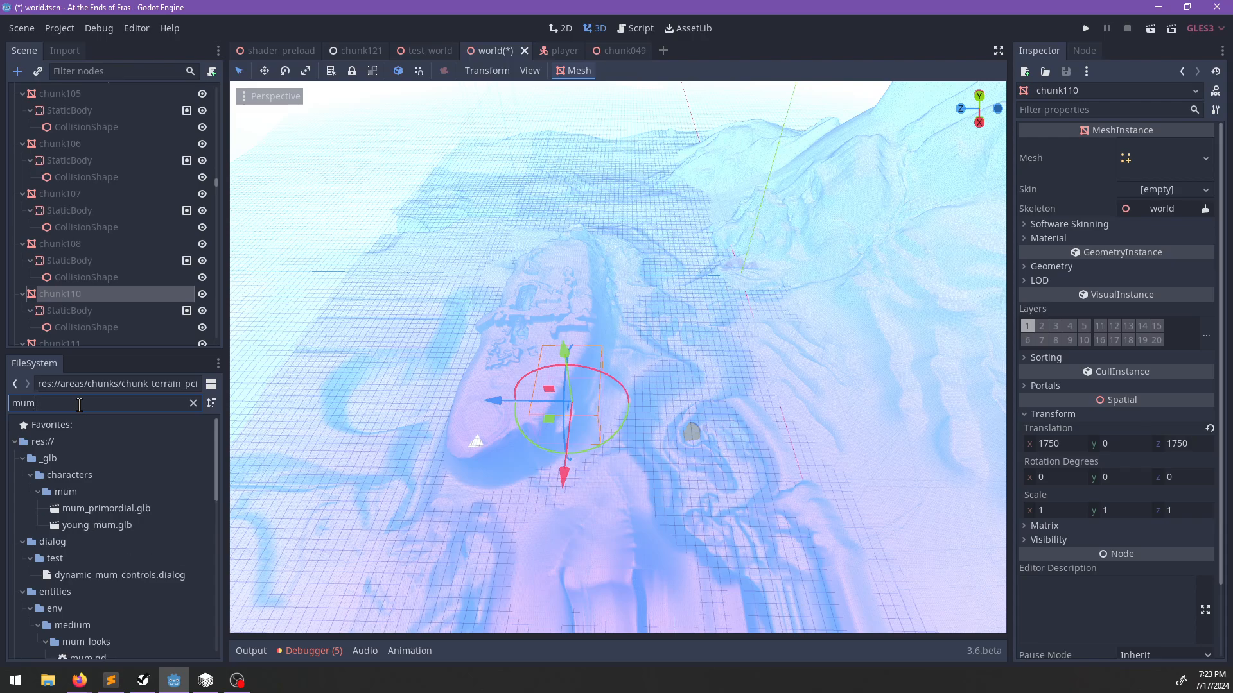
double_click(124, 523)
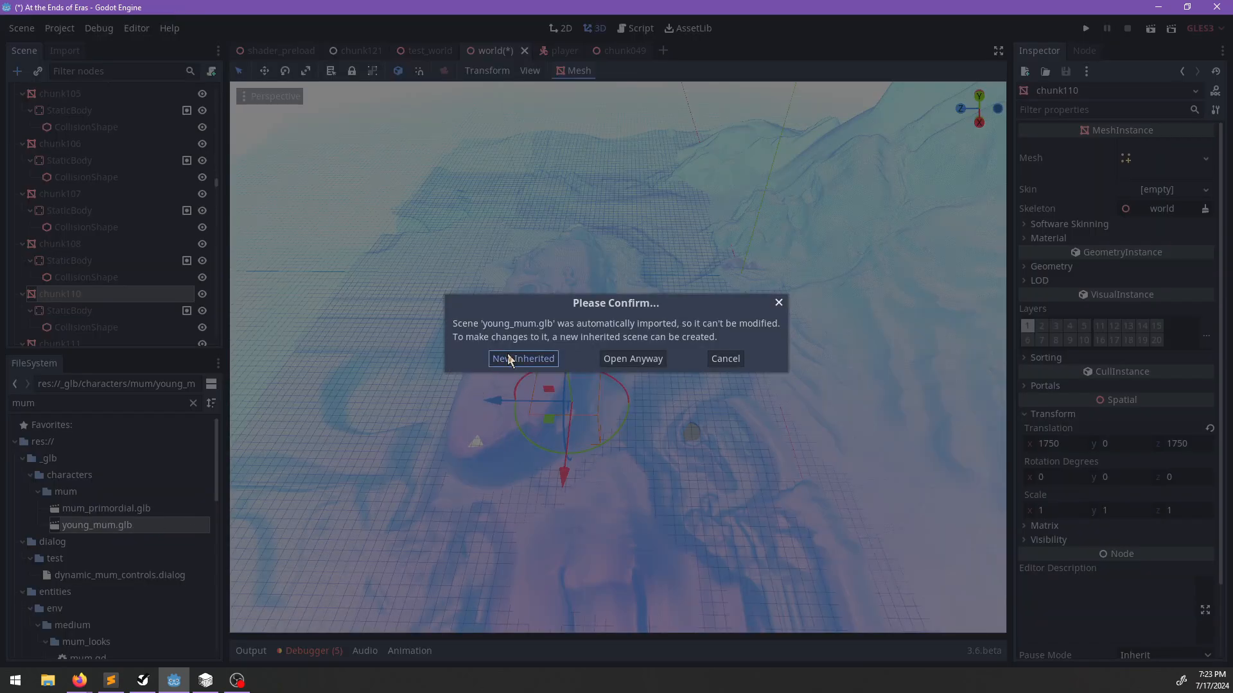
click(510, 357)
Focus the 3D view on the eyebrows mesh and examine the imported young_mum character from several angles.
click(76, 143)
key(f)
scroll(646, 324, up, 2)
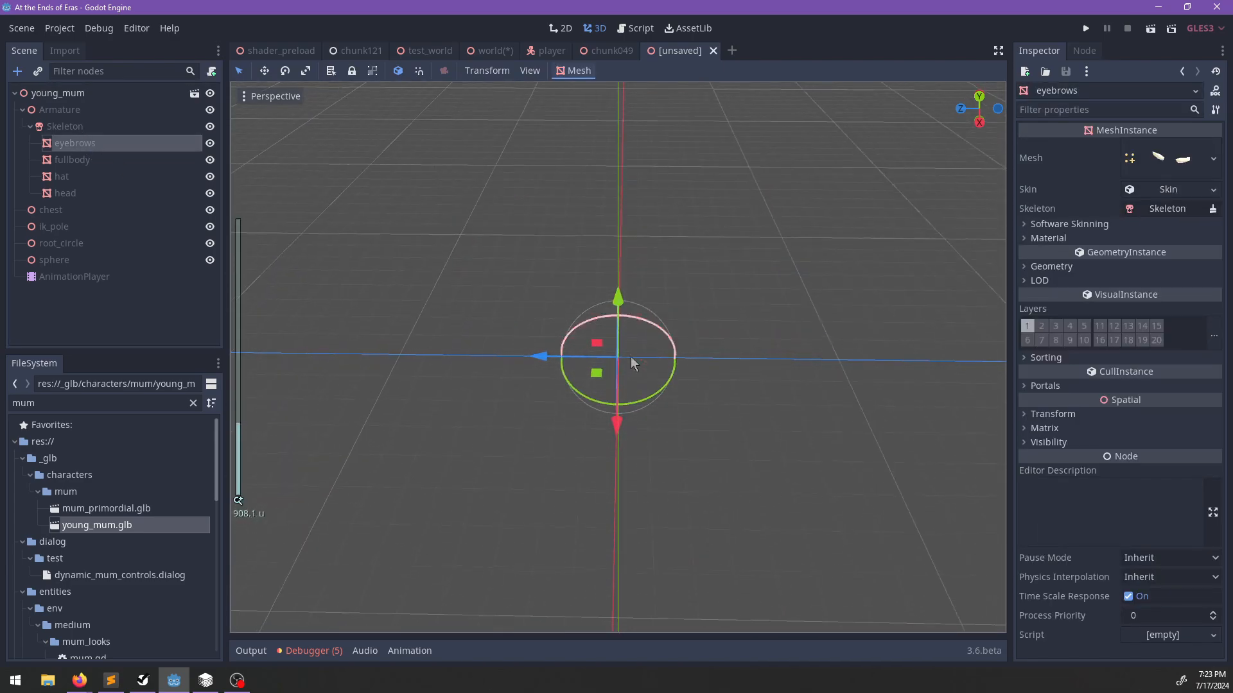
middle_drag(729, 403, 644, 109)
scroll(616, 447, up, 1)
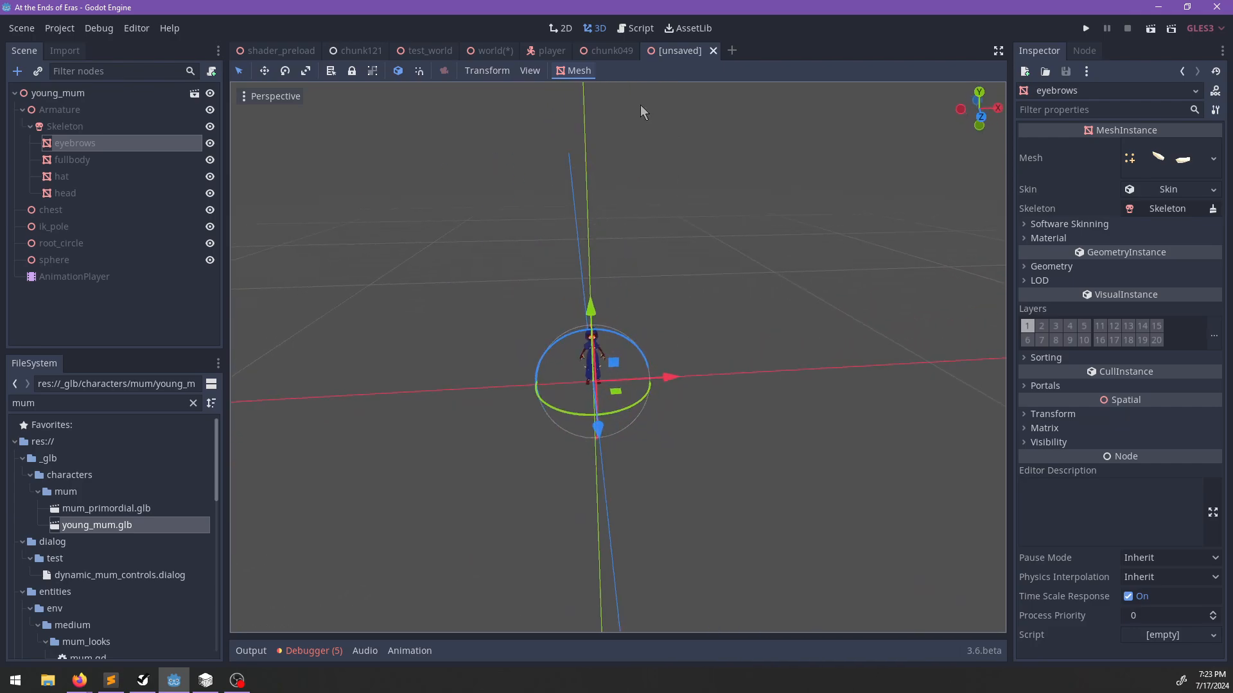
click(574, 72)
click(573, 76)
middle_drag(707, 309, 633, 372)
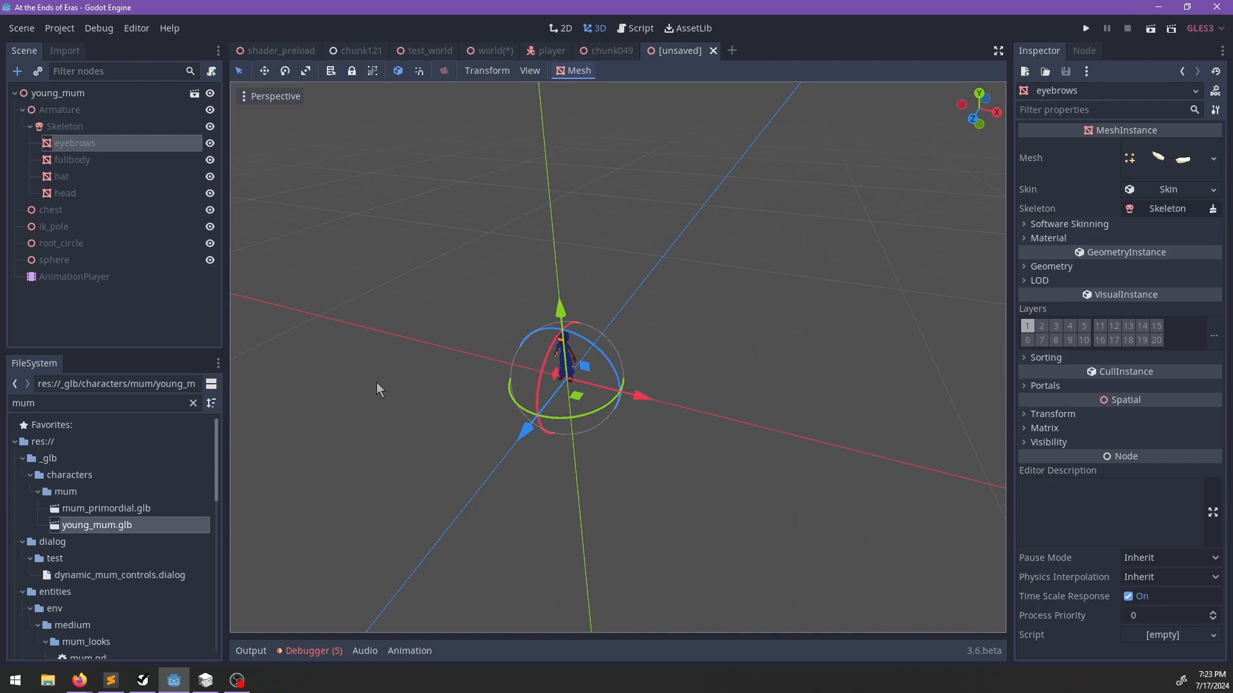
Examine the list of bones on the Skeleton node of young_mum.
click(67, 127)
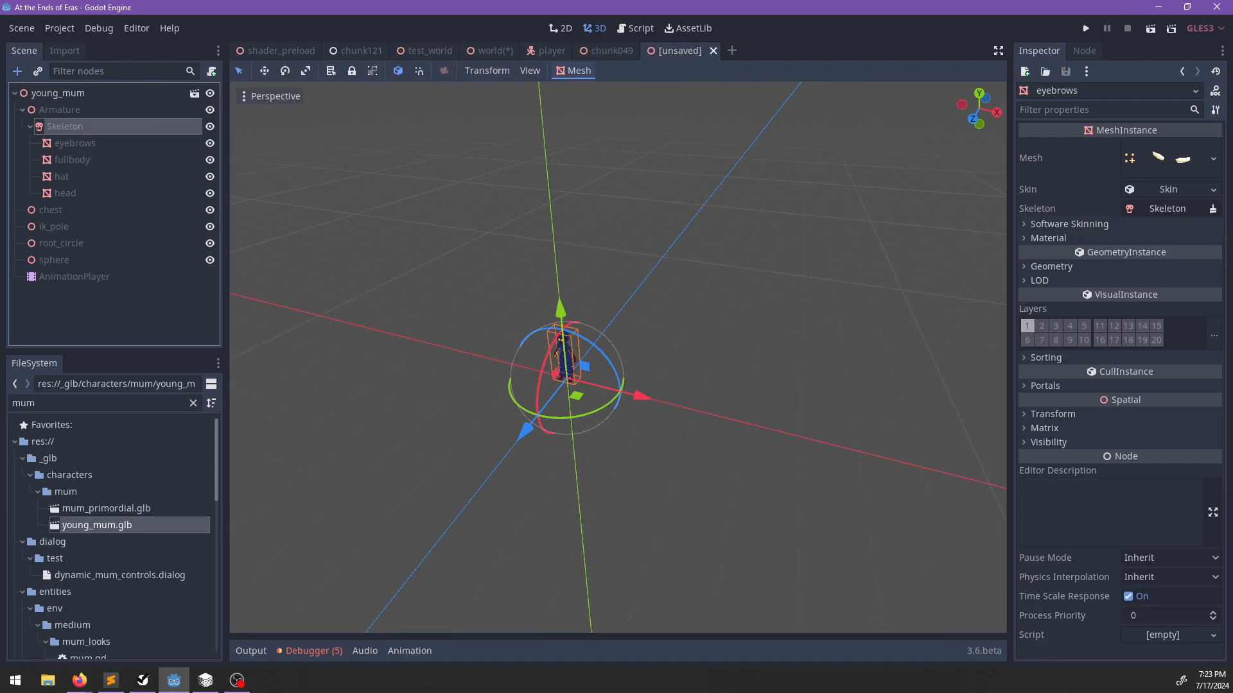
click(1046, 145)
scroll(1103, 390, down, 3)
scroll(1097, 393, down, 5)
scroll(1037, 385, up, 10)
scroll(1054, 237, down, 10)
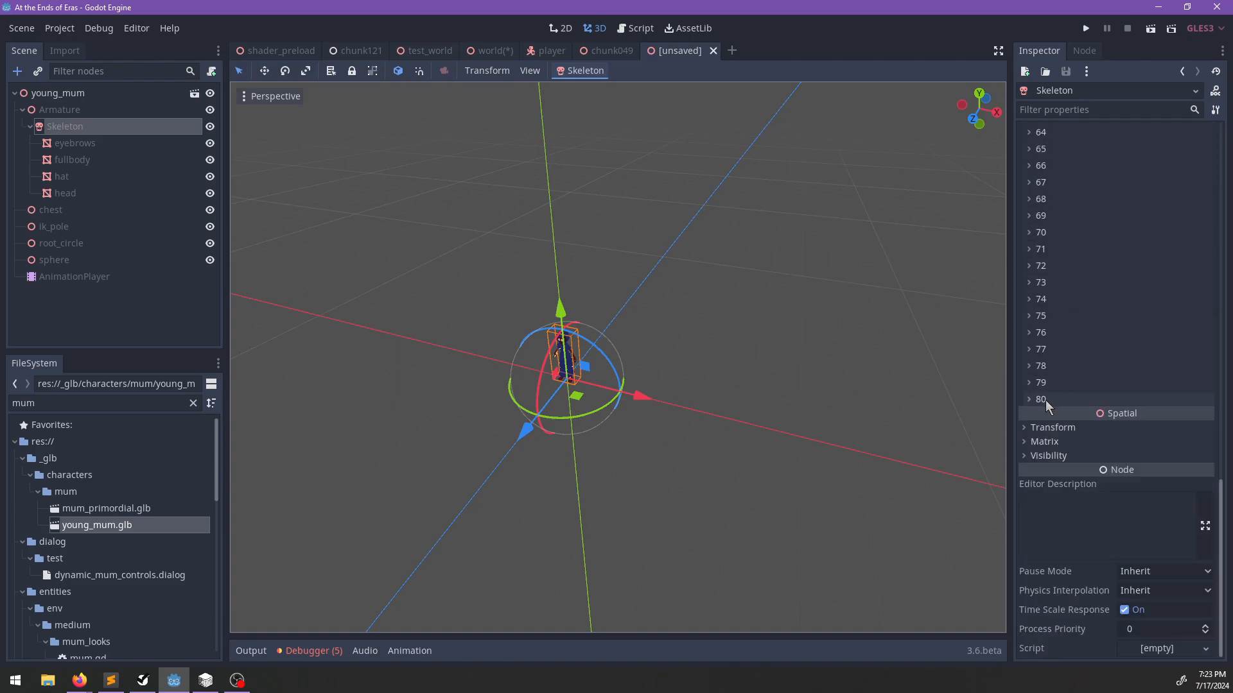
scroll(1047, 379, up, 10)
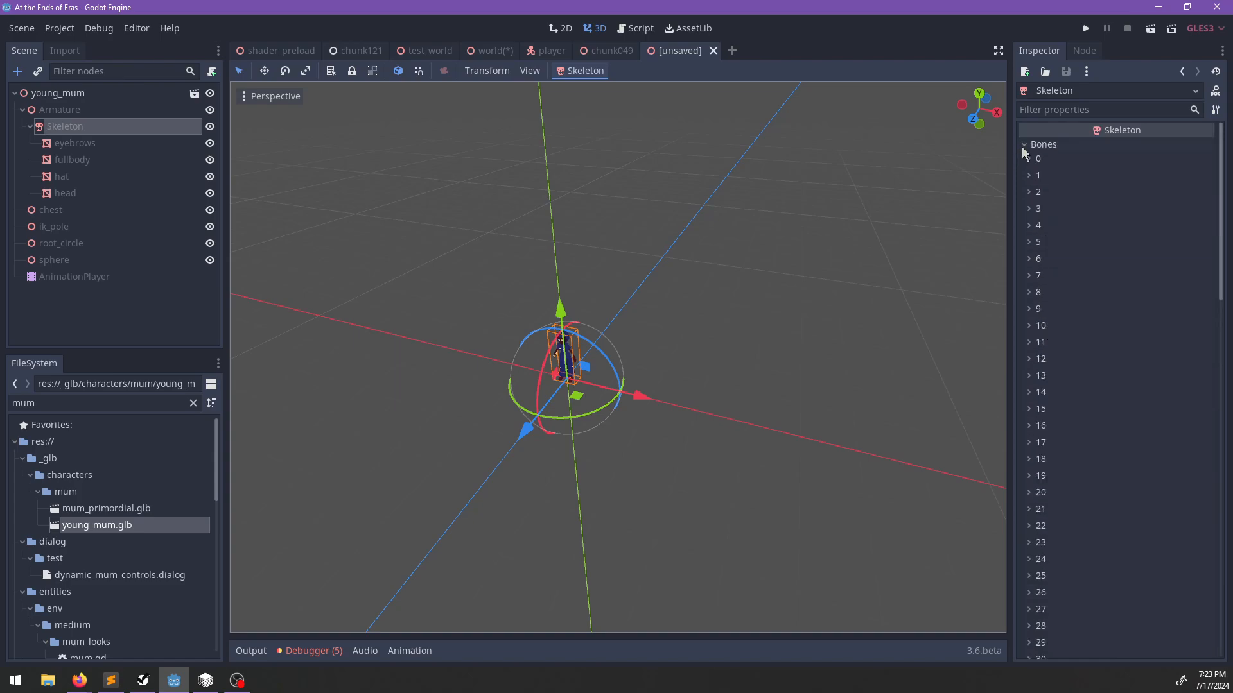
scroll(1065, 384, down, 10)
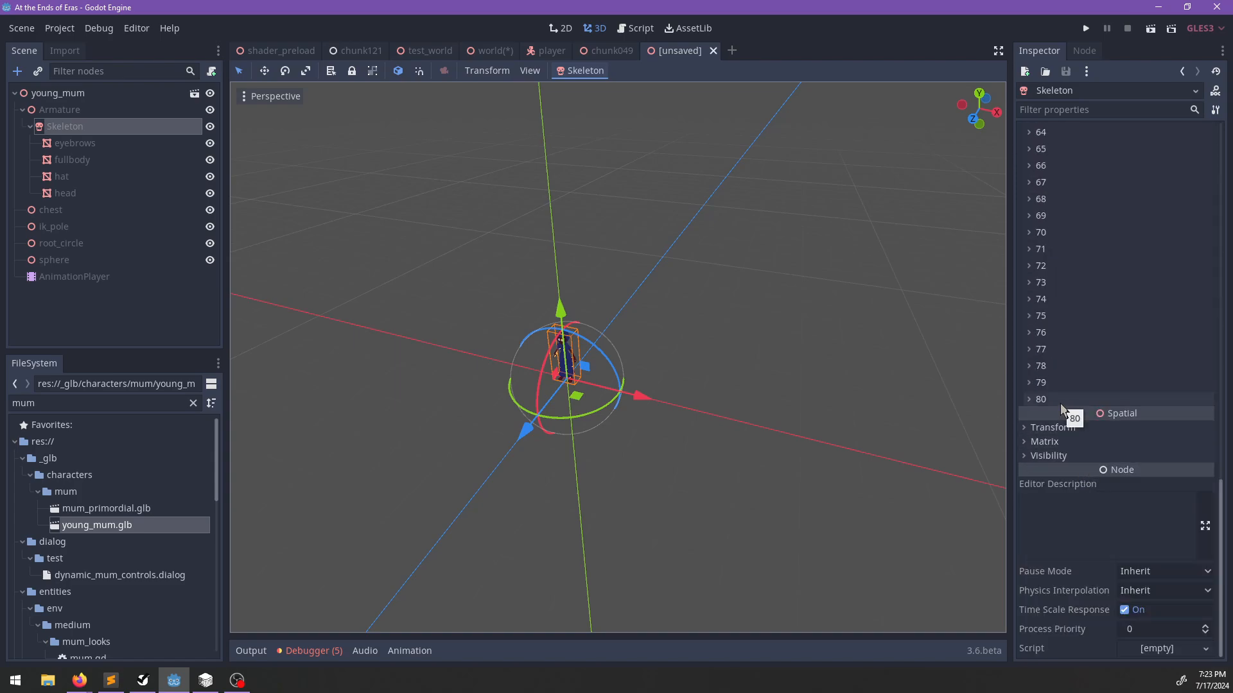
scroll(1060, 403, up, 10)
click(1026, 146)
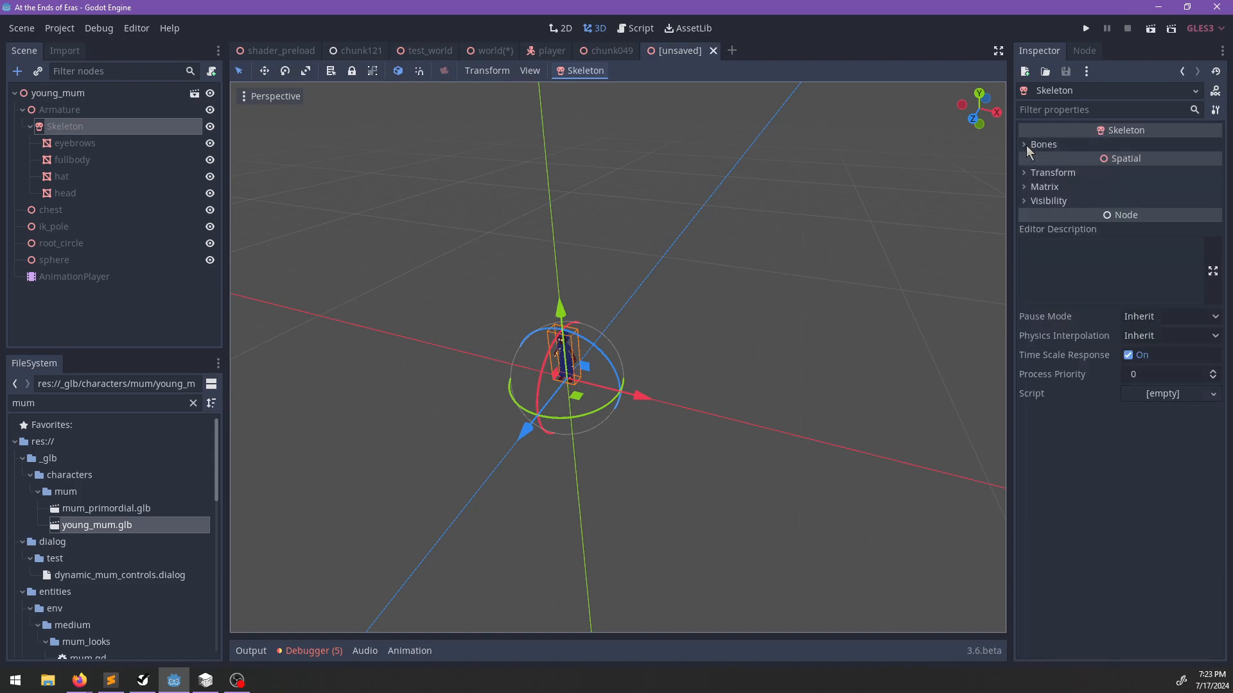
Set the viewport's View Z-Near to 0.1 and View Z-Far to 2500.
scroll(590, 440, up, 3)
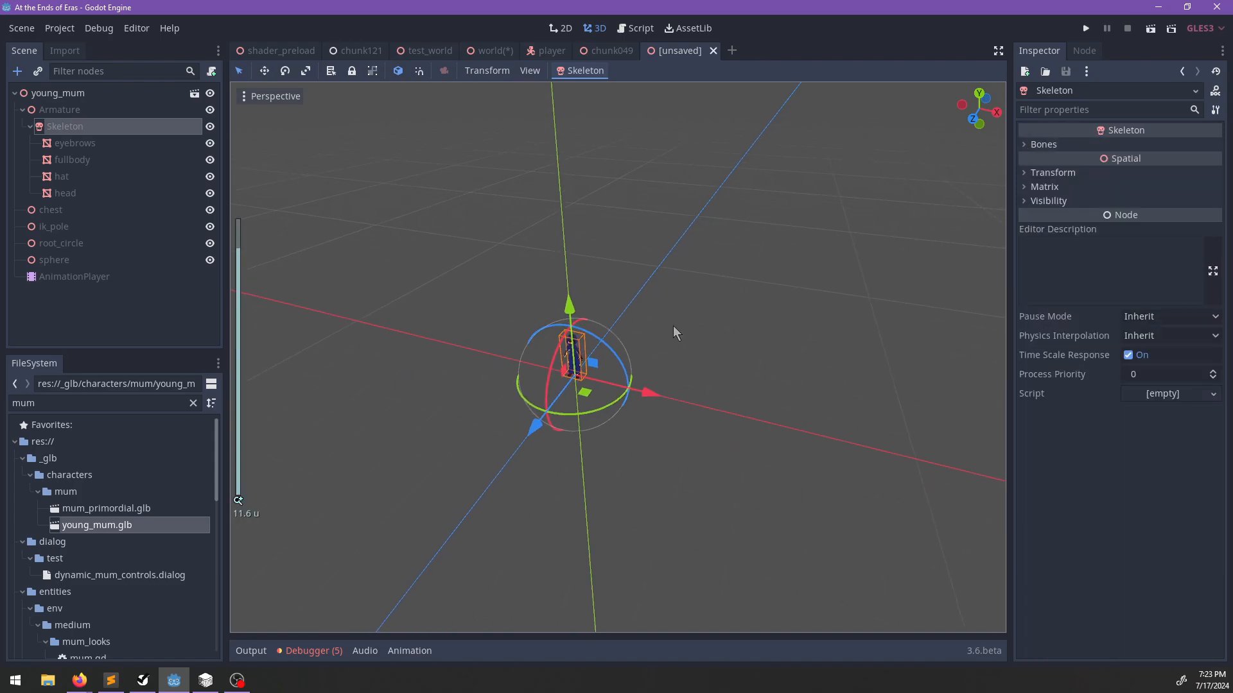
click(543, 74)
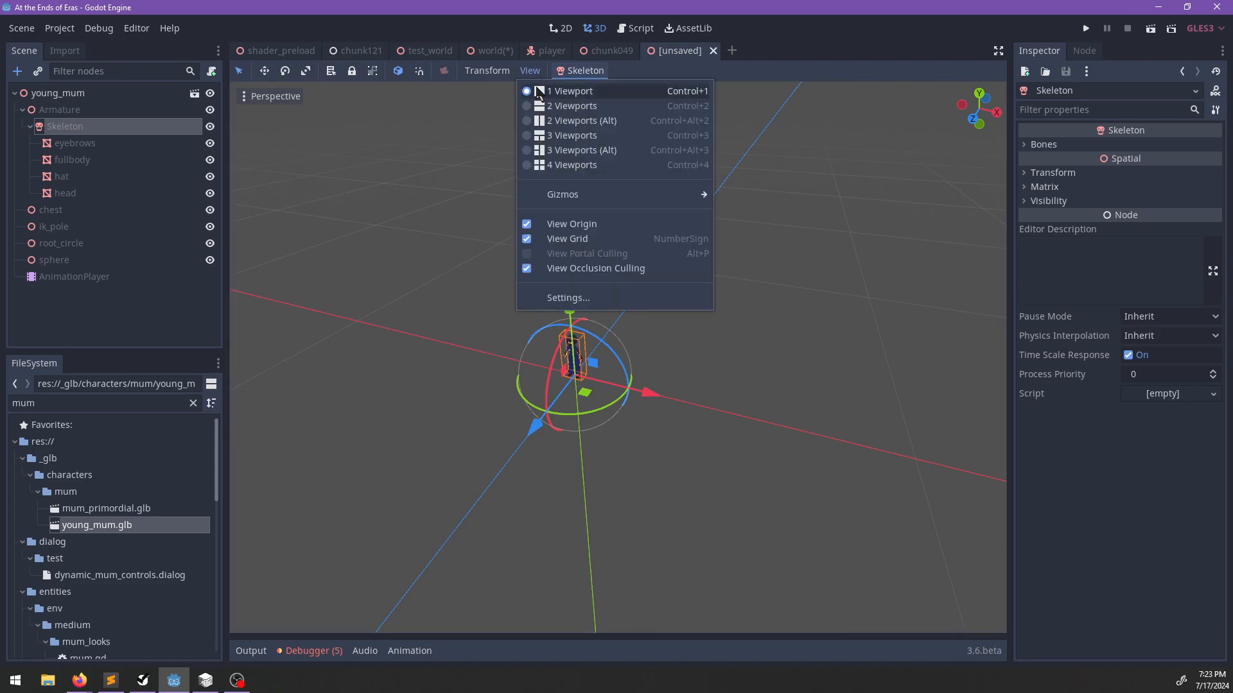
click(576, 298)
click(569, 343)
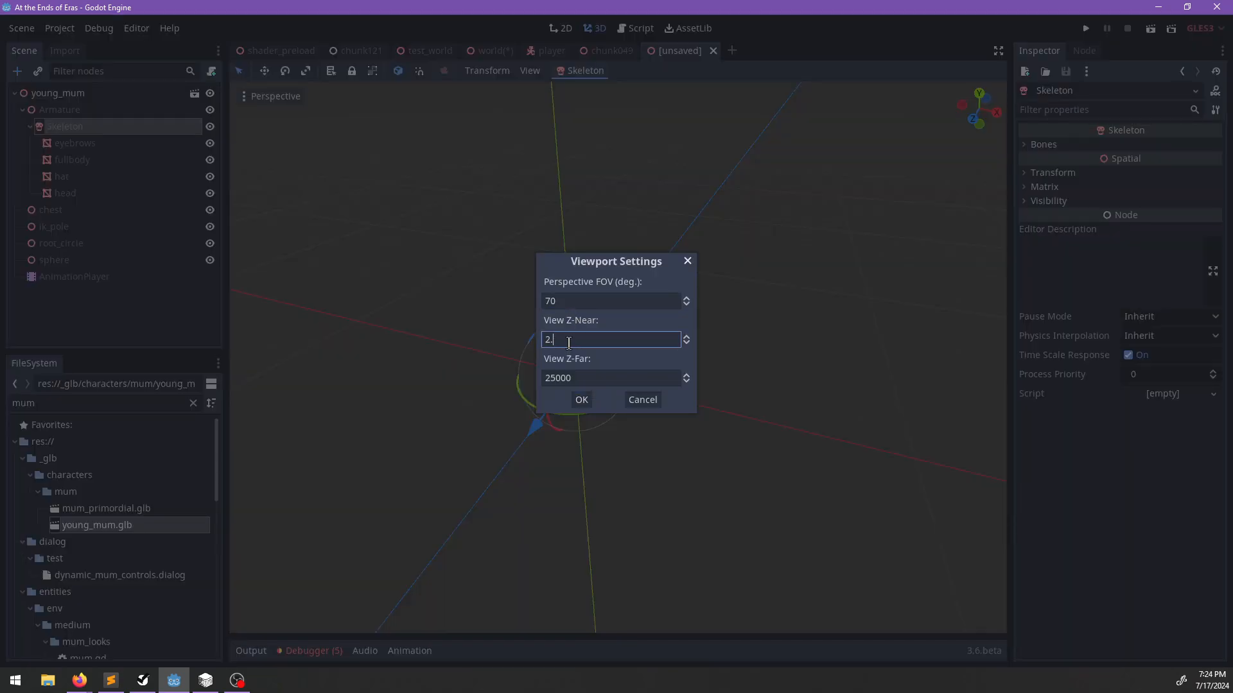
key(Tab)
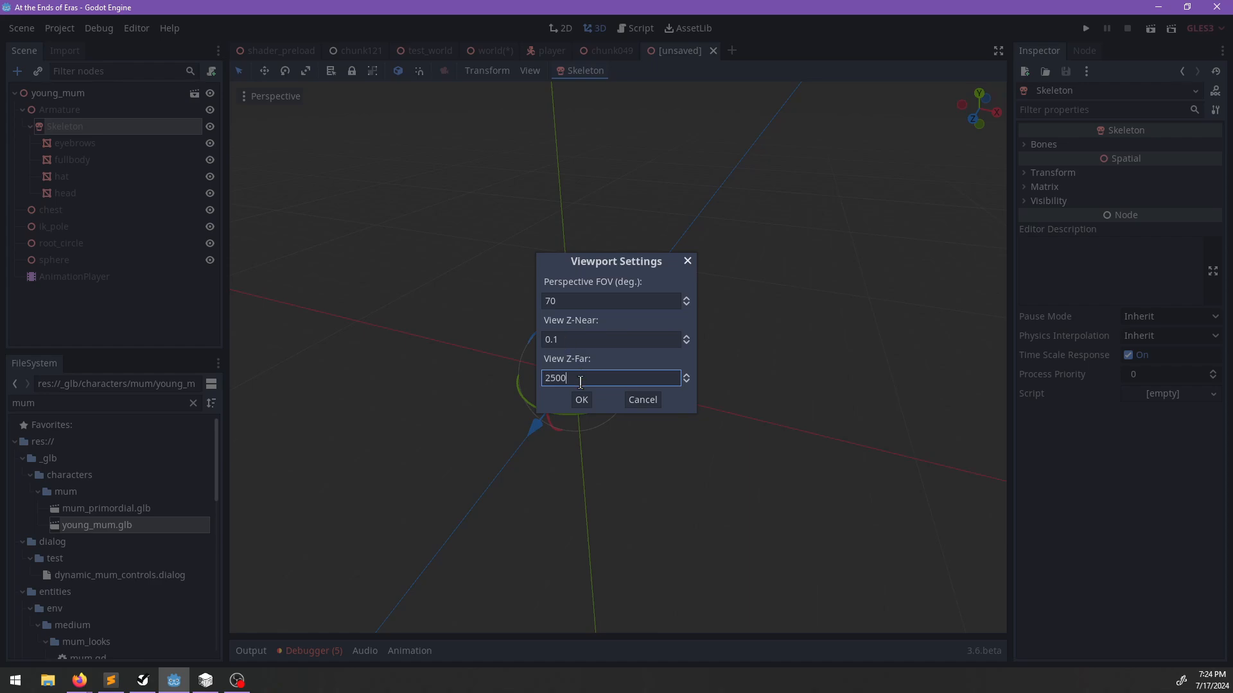
click(581, 400)
Find dynamic_character.gd in the project files and attach it as the script of the young_mum root node.
scroll(591, 415, up, 8)
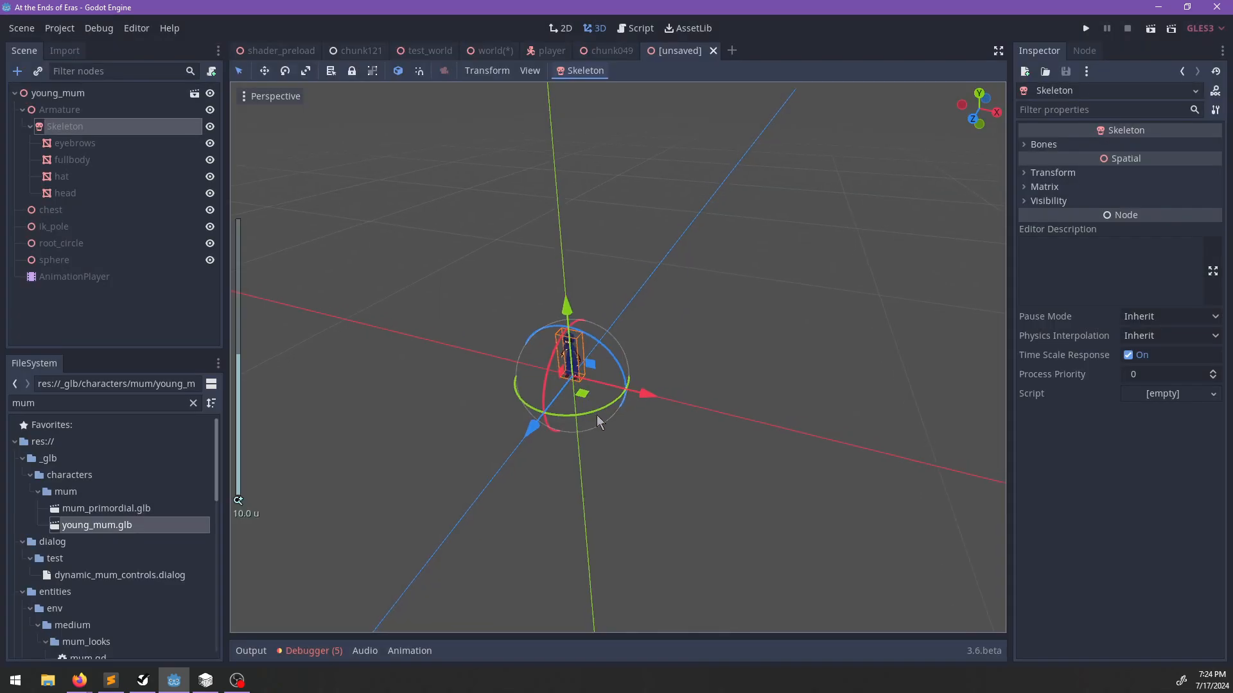
middle_drag(679, 364, 738, 360)
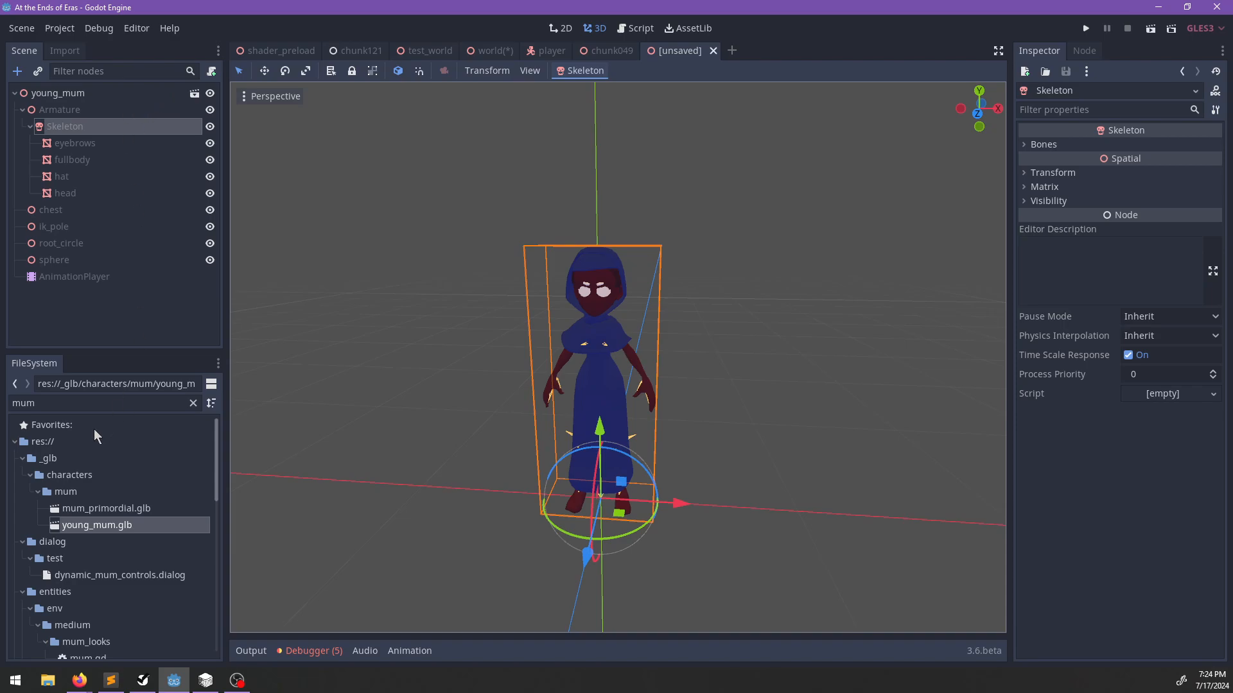
double_click(103, 403)
text(dynamic)
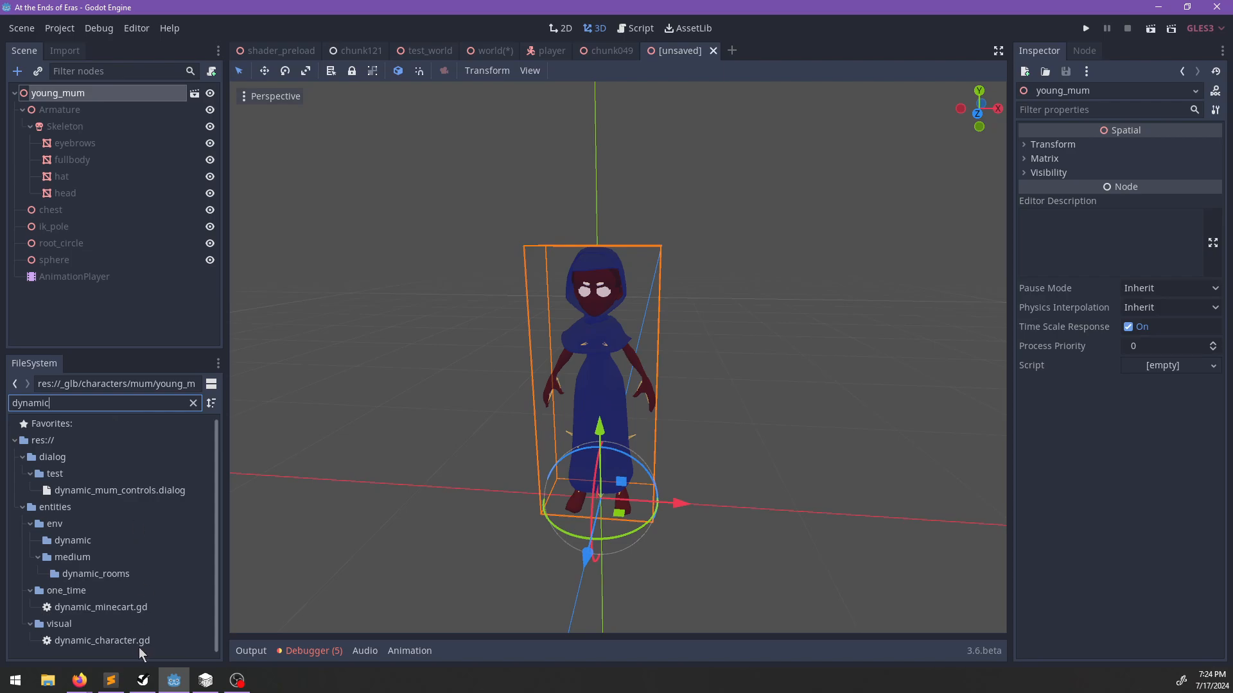
drag(138, 642, 77, 95)
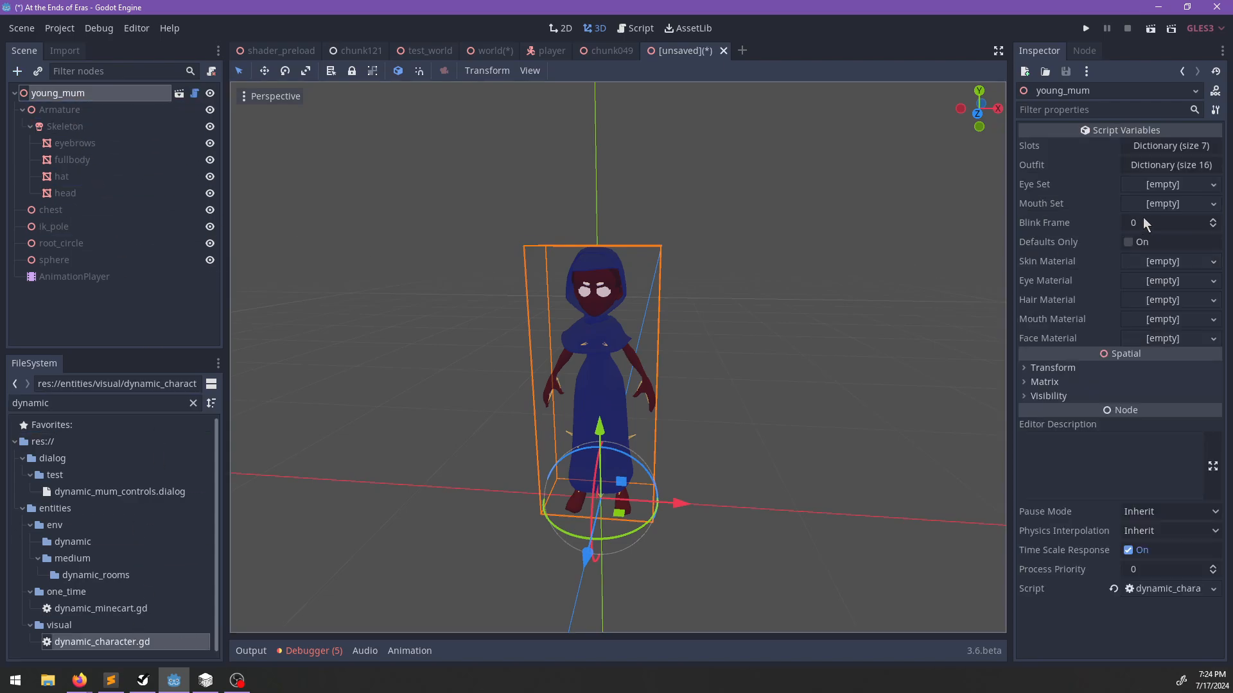
click(144, 401)
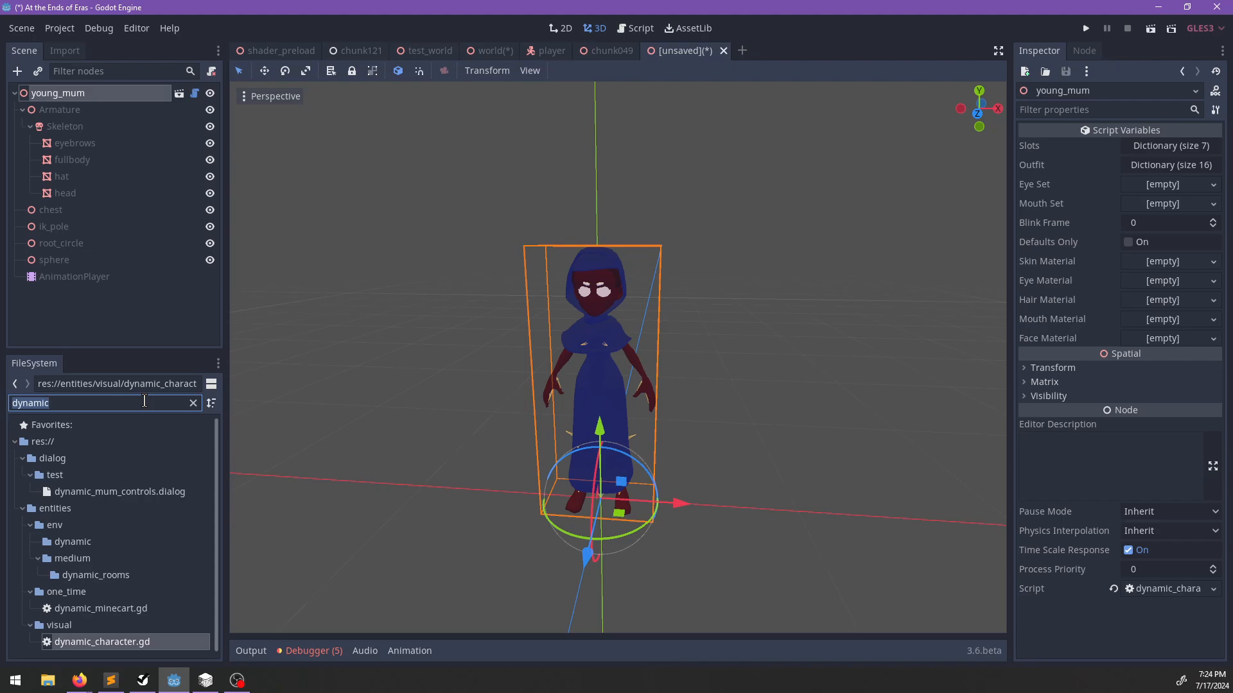
Change the skin_color entry in young_mum's Outfit dictionary to a light peach tone.
click(1161, 165)
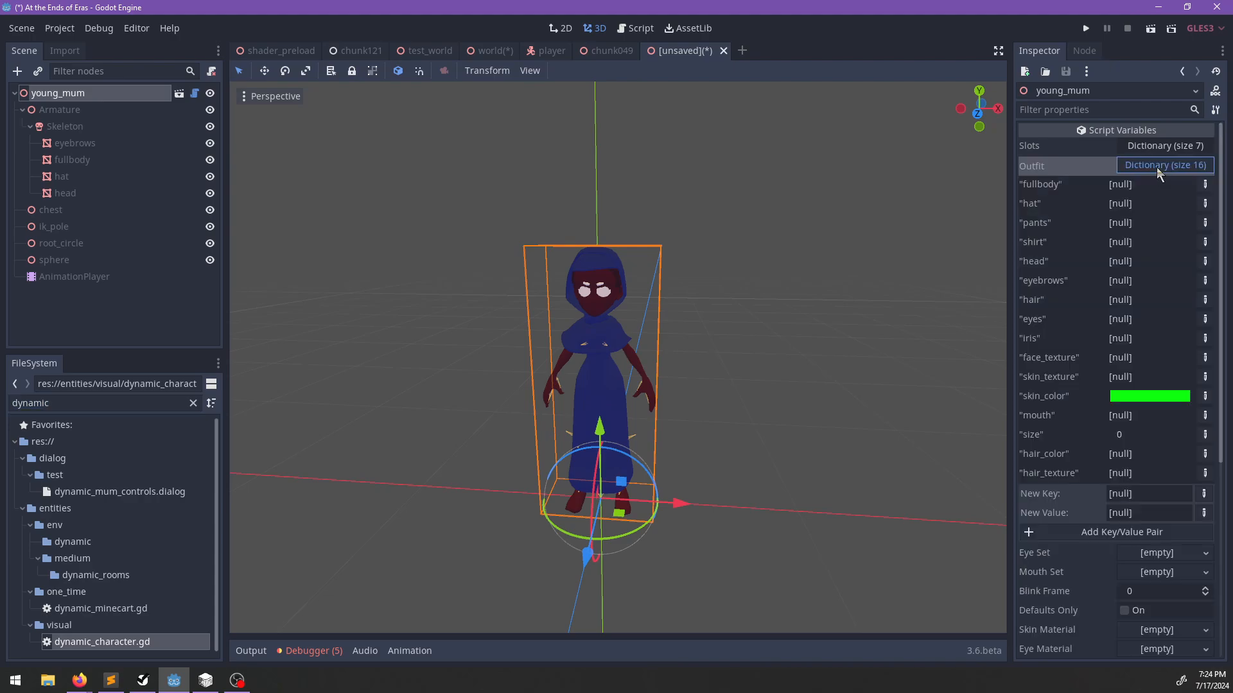
click(1146, 396)
drag(1103, 126, 1097, 95)
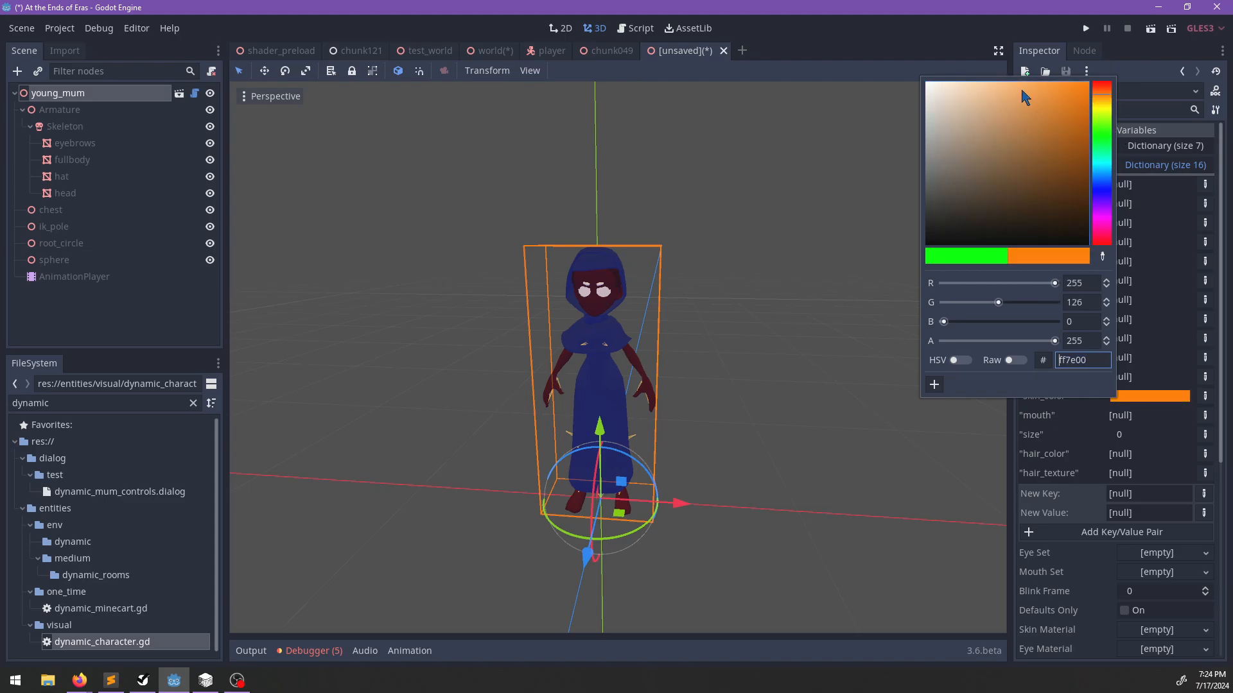
drag(973, 86, 965, 84)
middle_drag(791, 438, 750, 444)
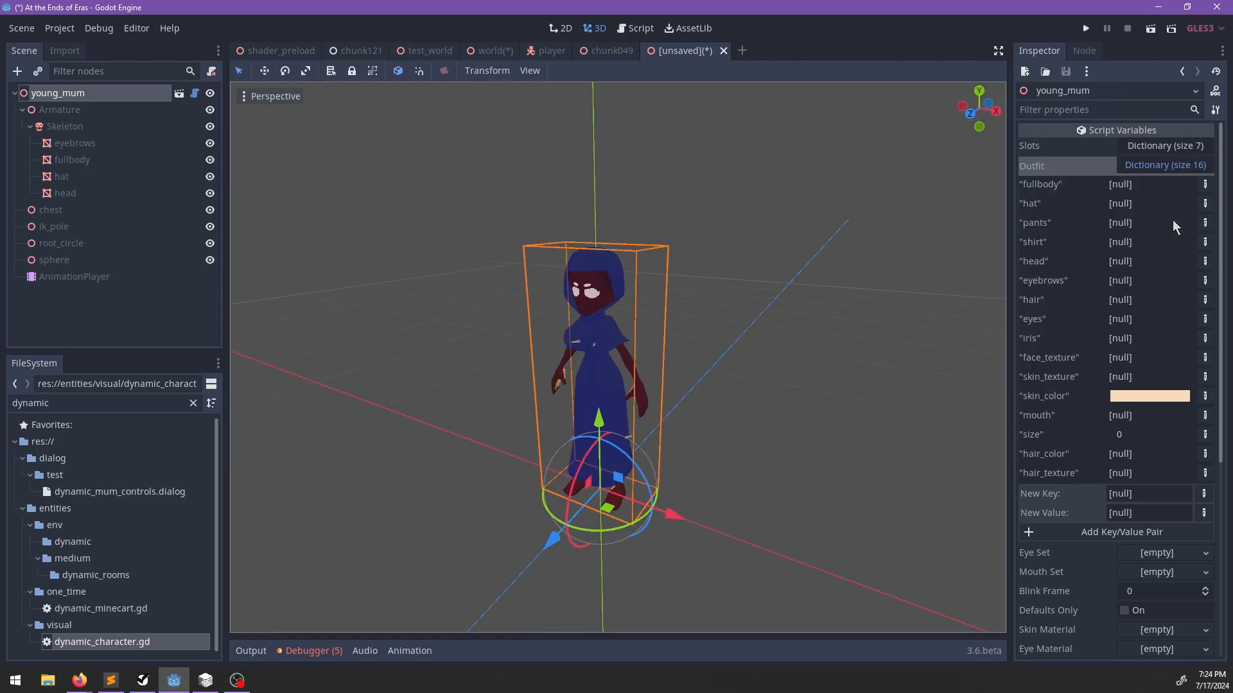
click(1150, 166)
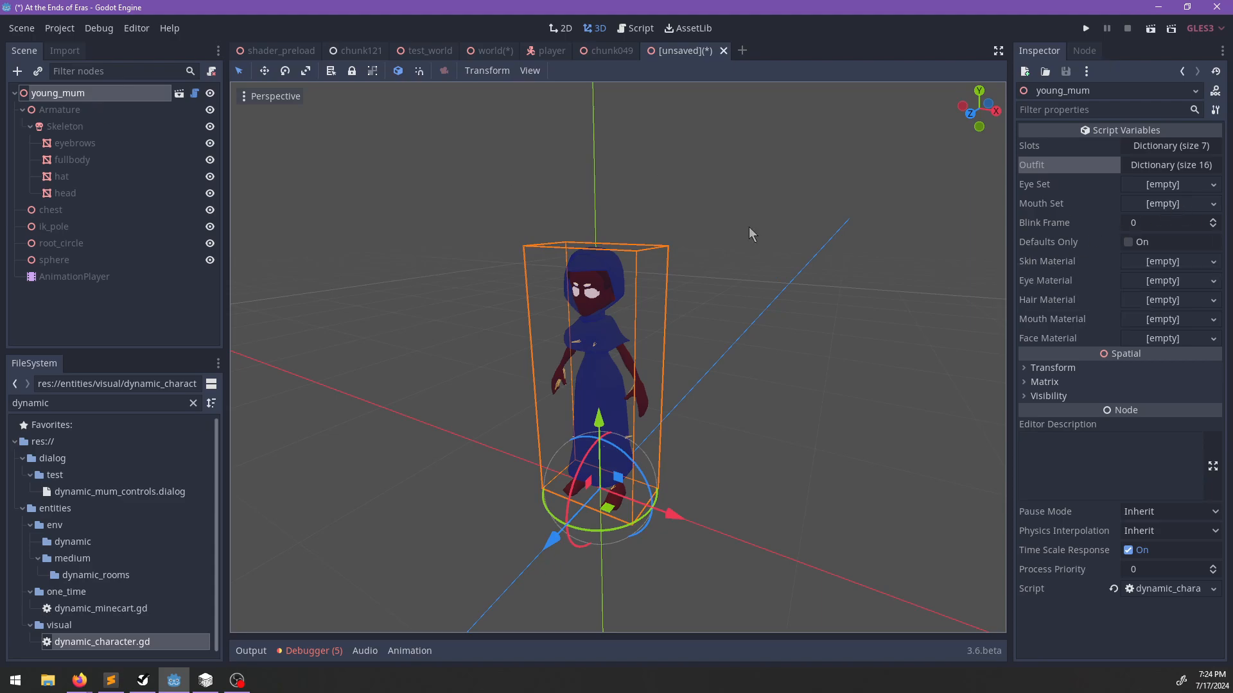
Search the project files for "eye" and "eyes" and look through the eye-related scripts, textures and materials.
double_click(139, 402)
text(eye)
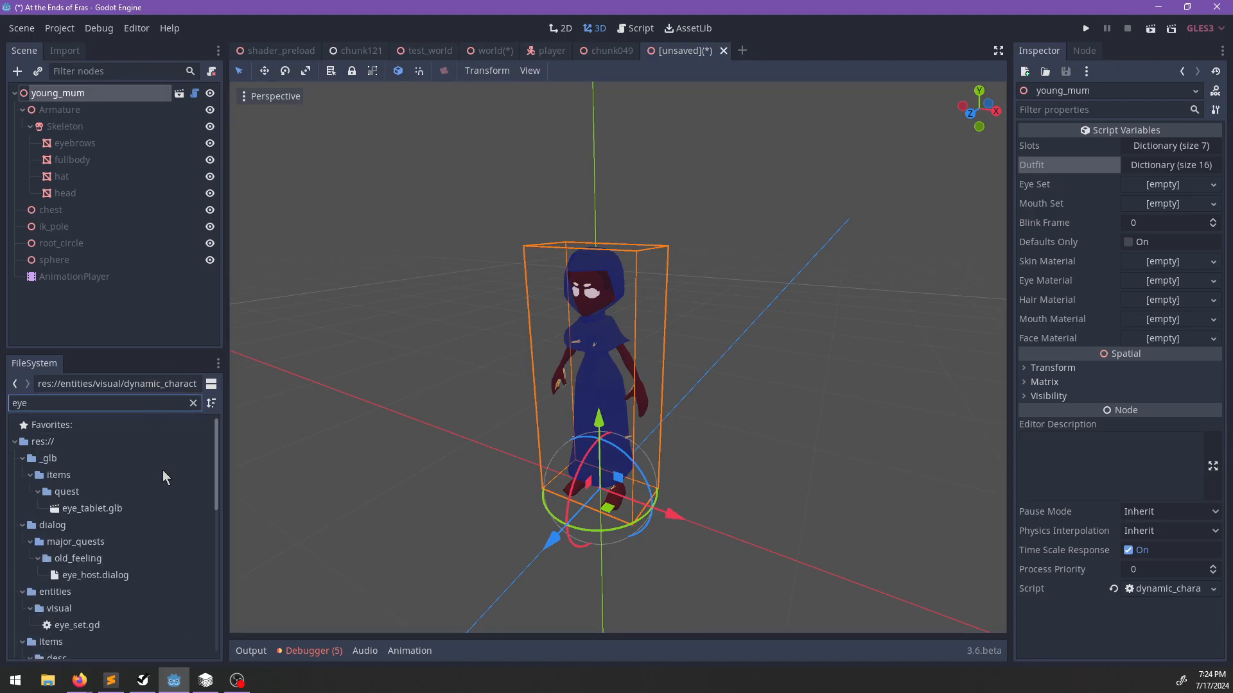
scroll(163, 470, down, 7)
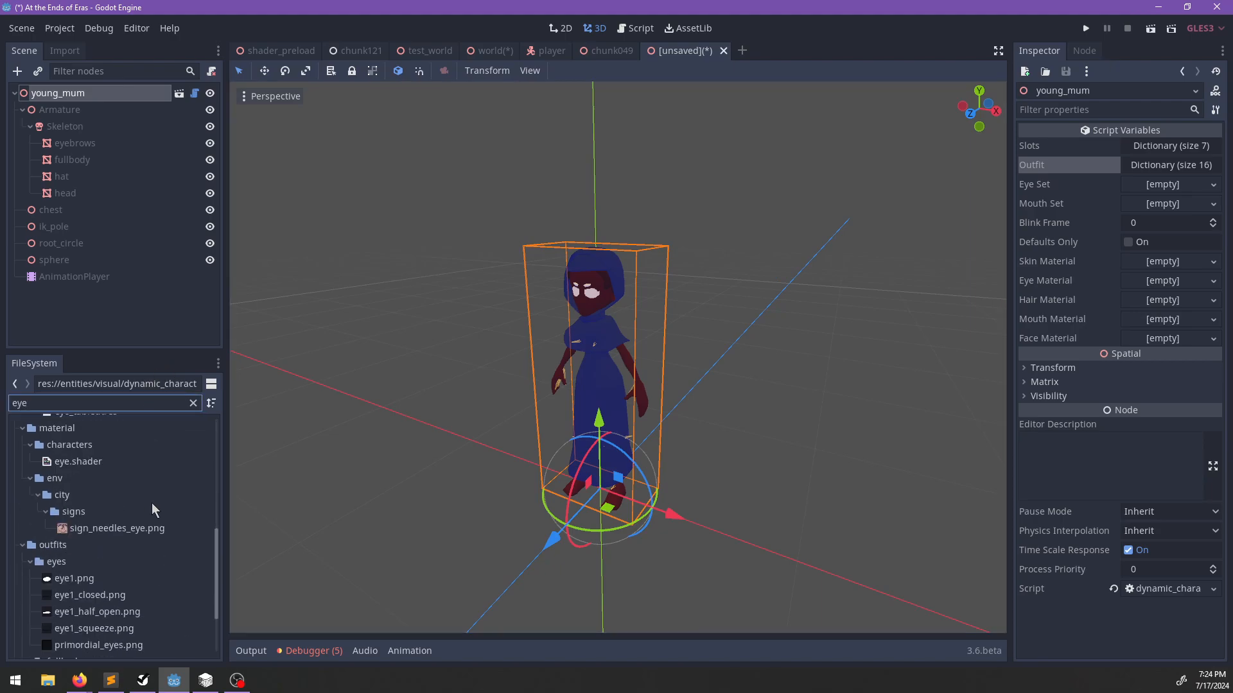
text(s)
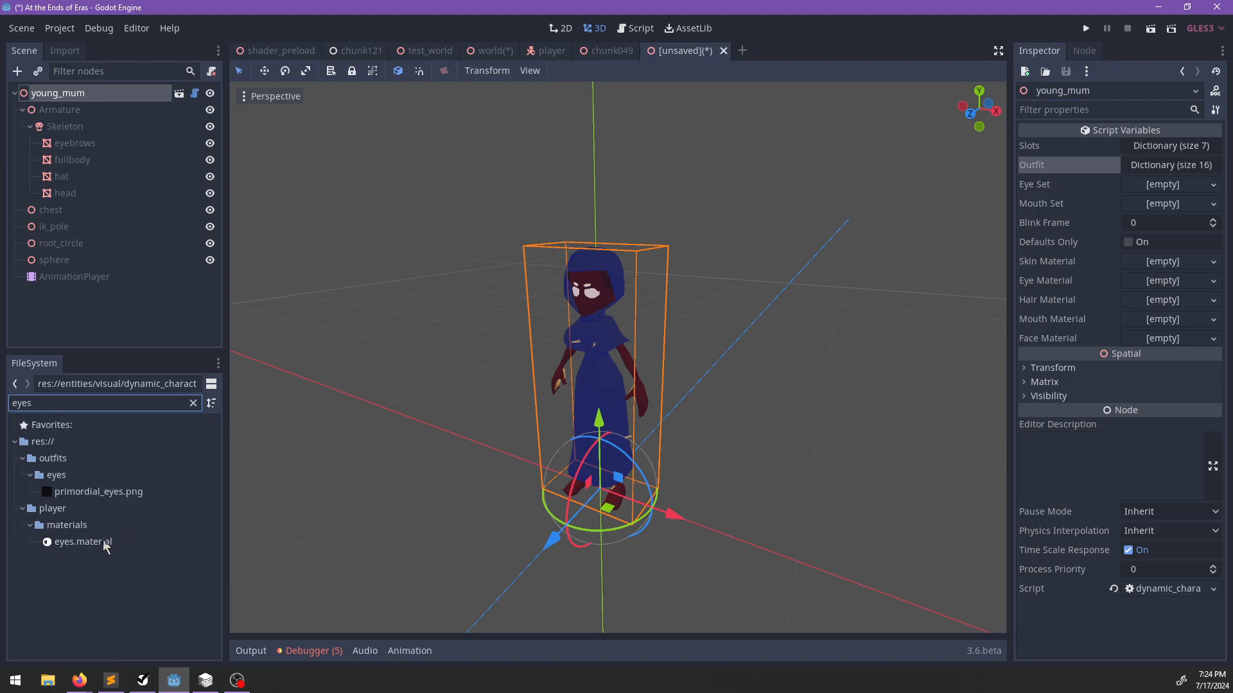
key(BackSpace)
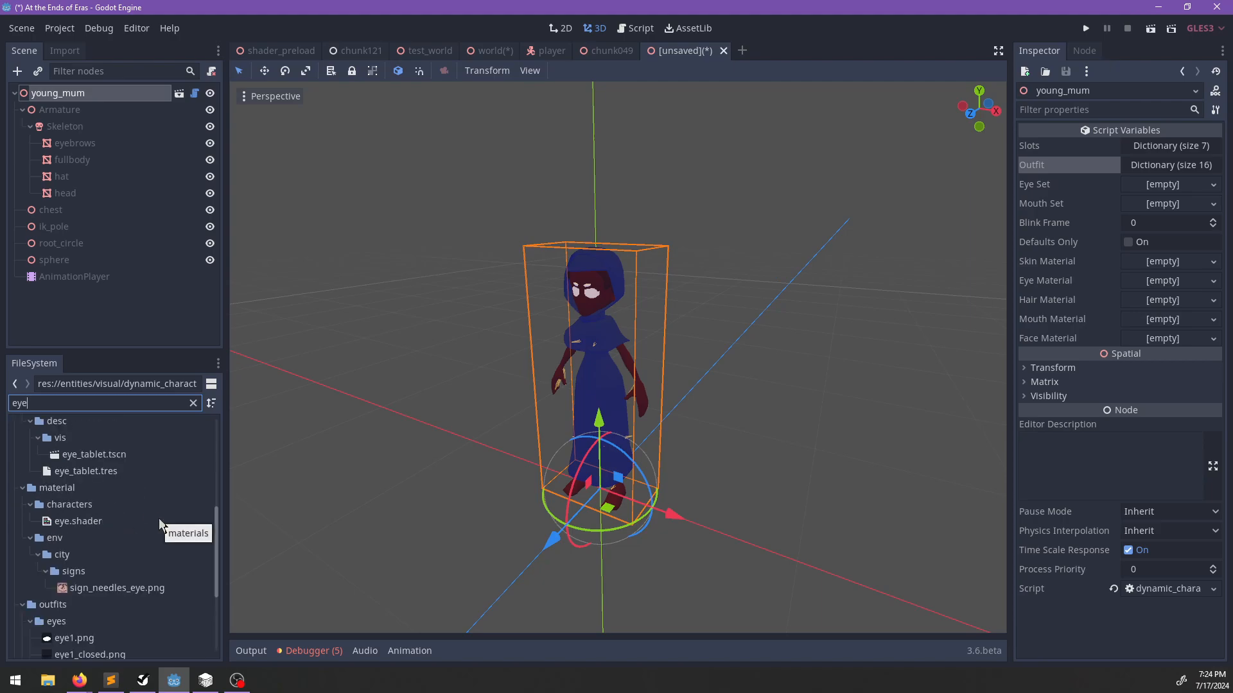
scroll(104, 491, up, 5)
scroll(106, 491, down, 8)
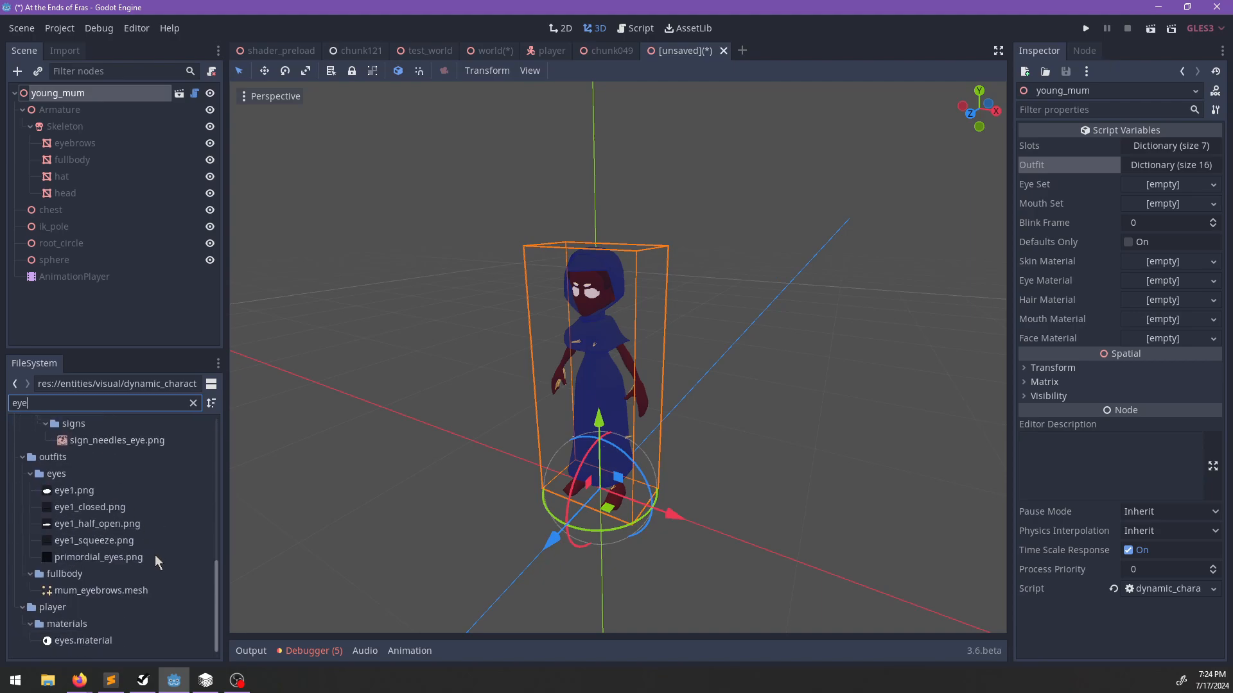
scroll(136, 568, up, 6)
scroll(137, 569, down, 2)
Filter the project files by "mum" and open the mum.tscn scene from the mum_looks folder.
key(BackSpace)
key(BackSpace)
key(BackSpace)
text(mum)
scroll(134, 568, down, 3)
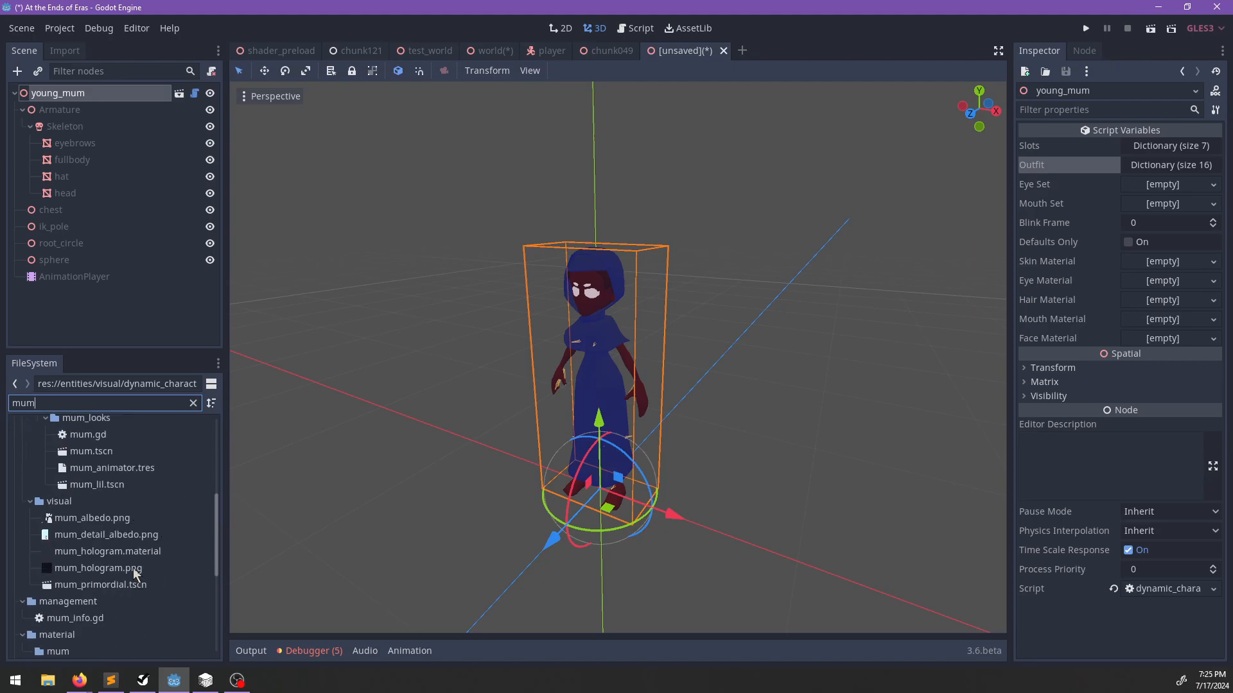
scroll(179, 565, down, 5)
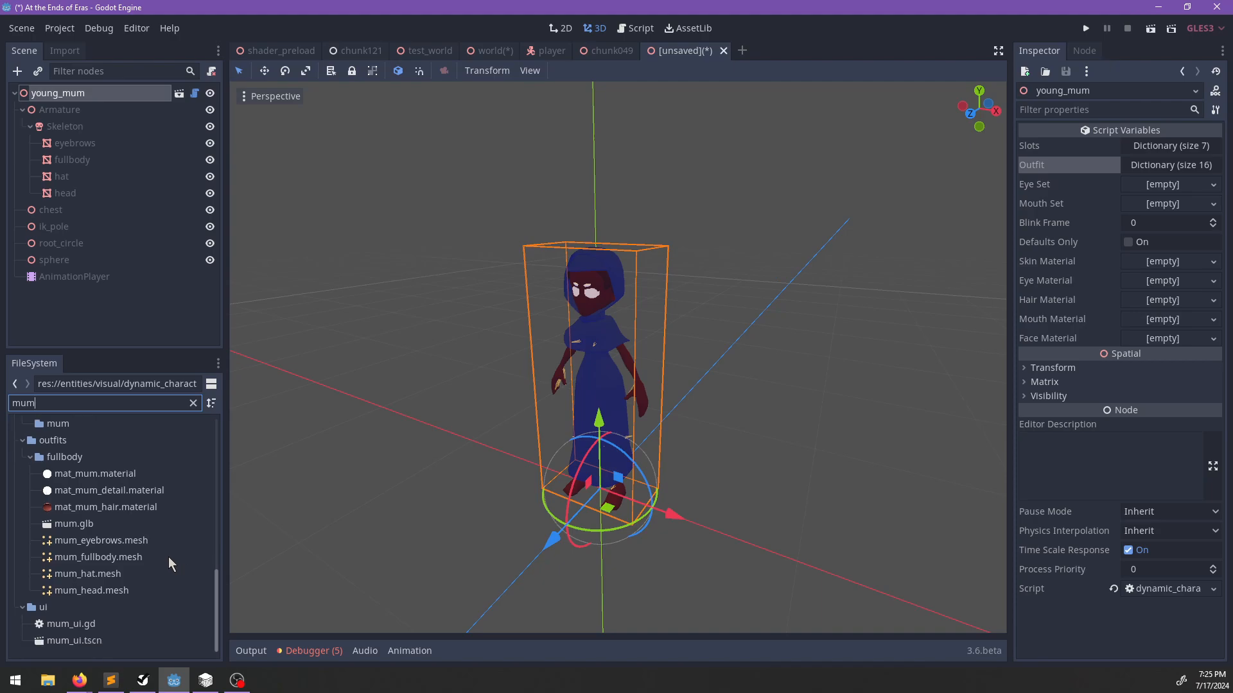
double_click(79, 402)
scroll(136, 543, up, 3)
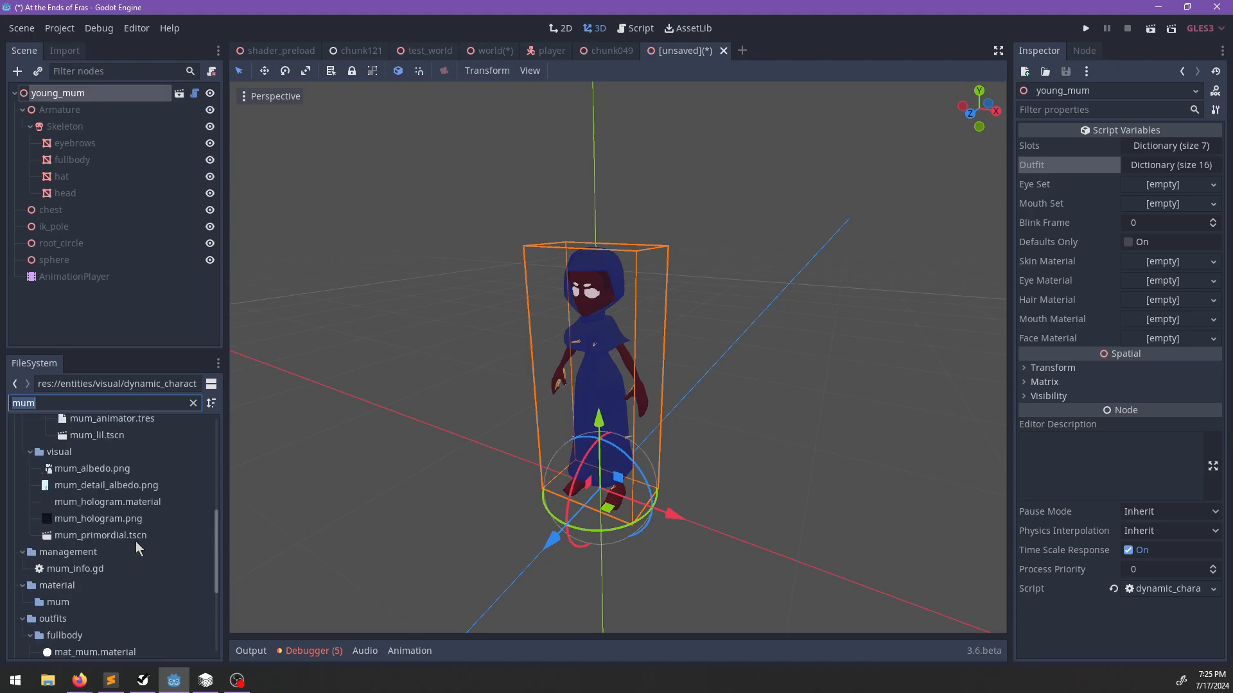
scroll(133, 543, up, 2)
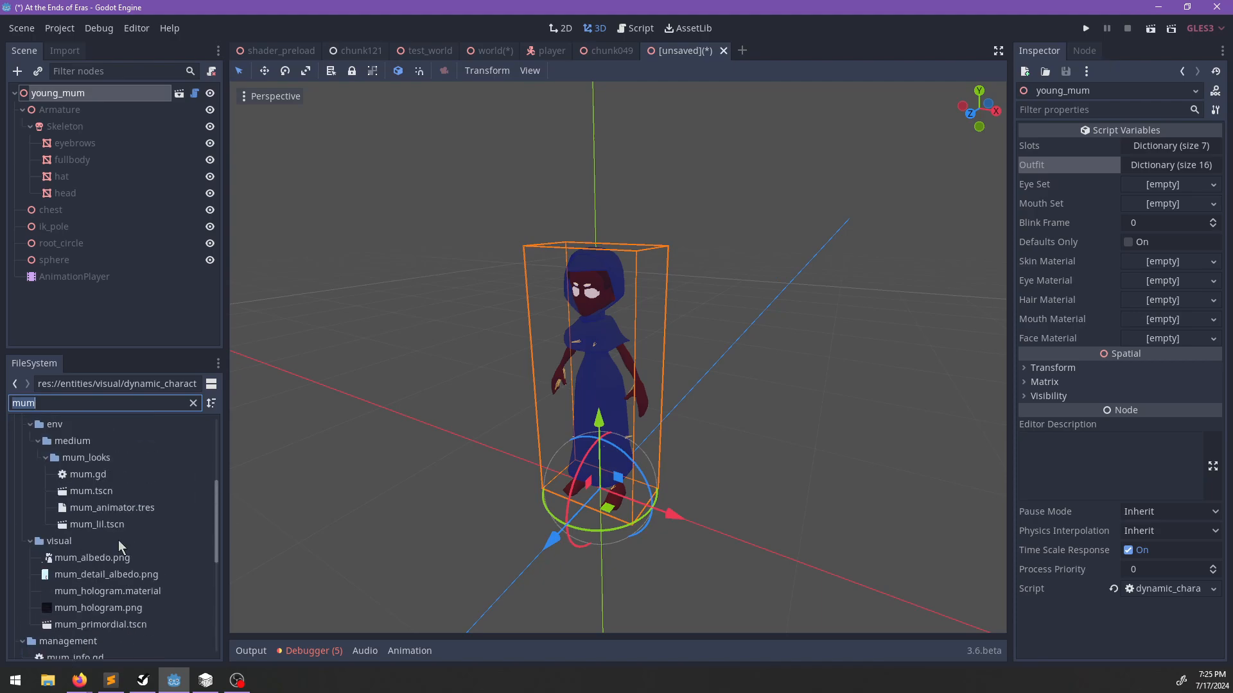
click(103, 492)
double_click(102, 492)
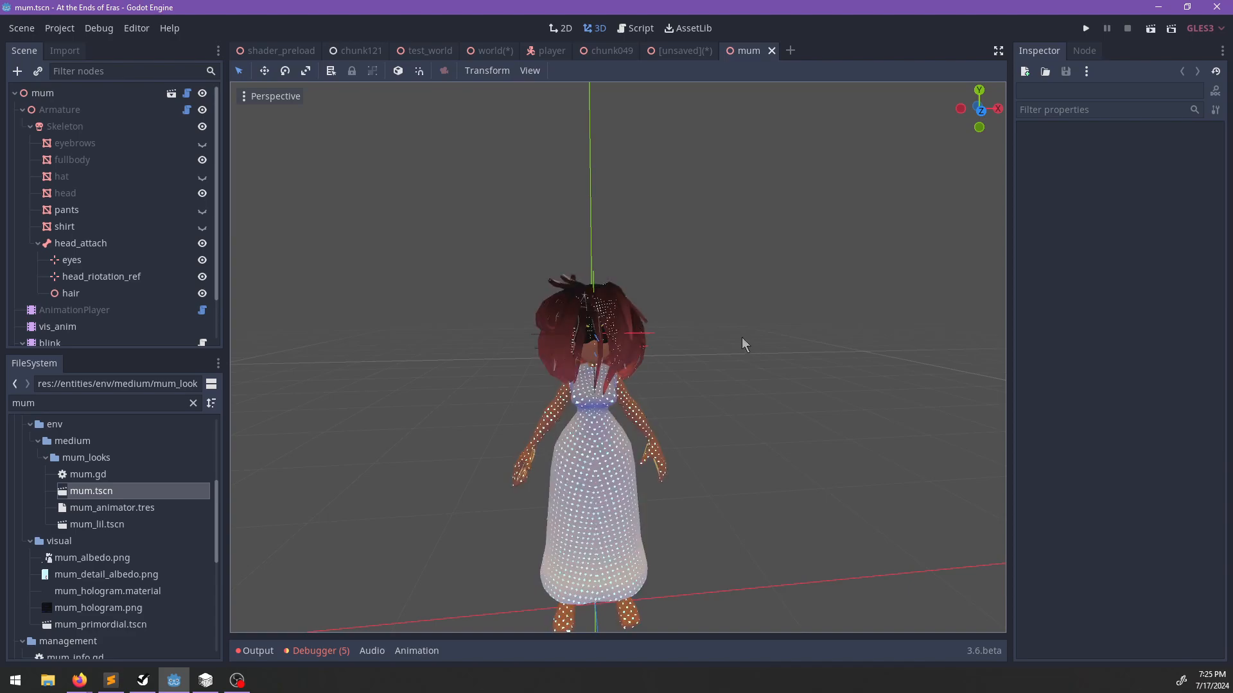
click(683, 50)
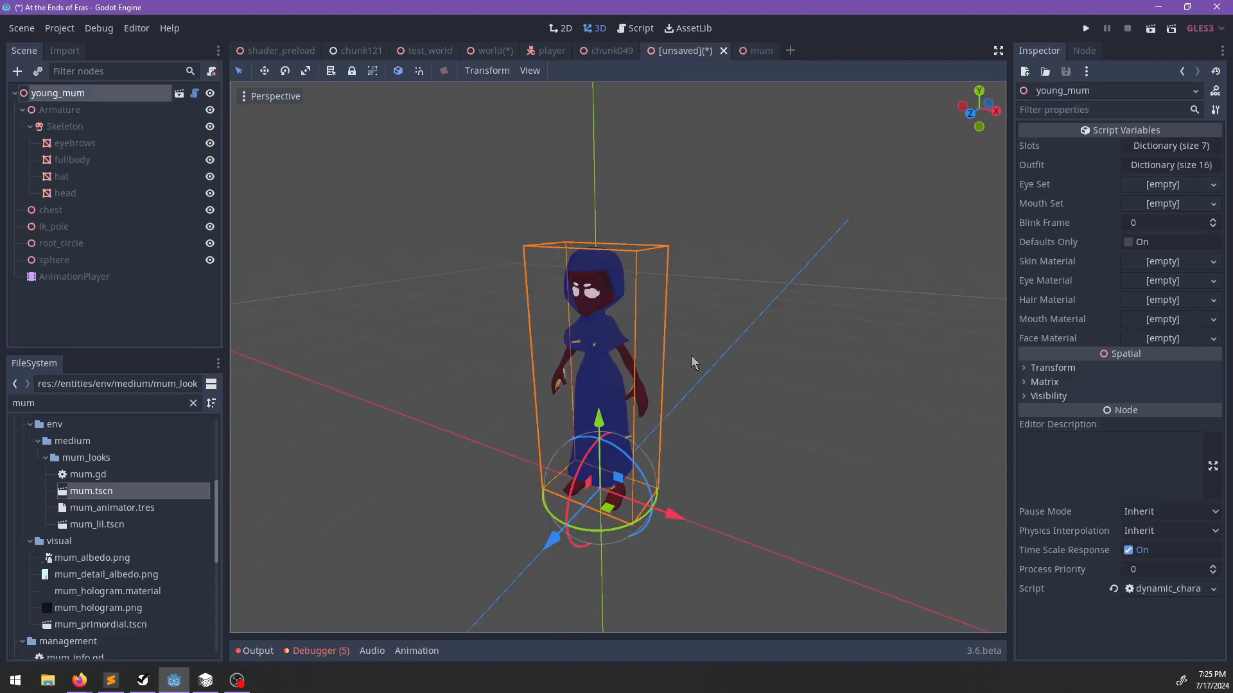
key(ctrl+s)
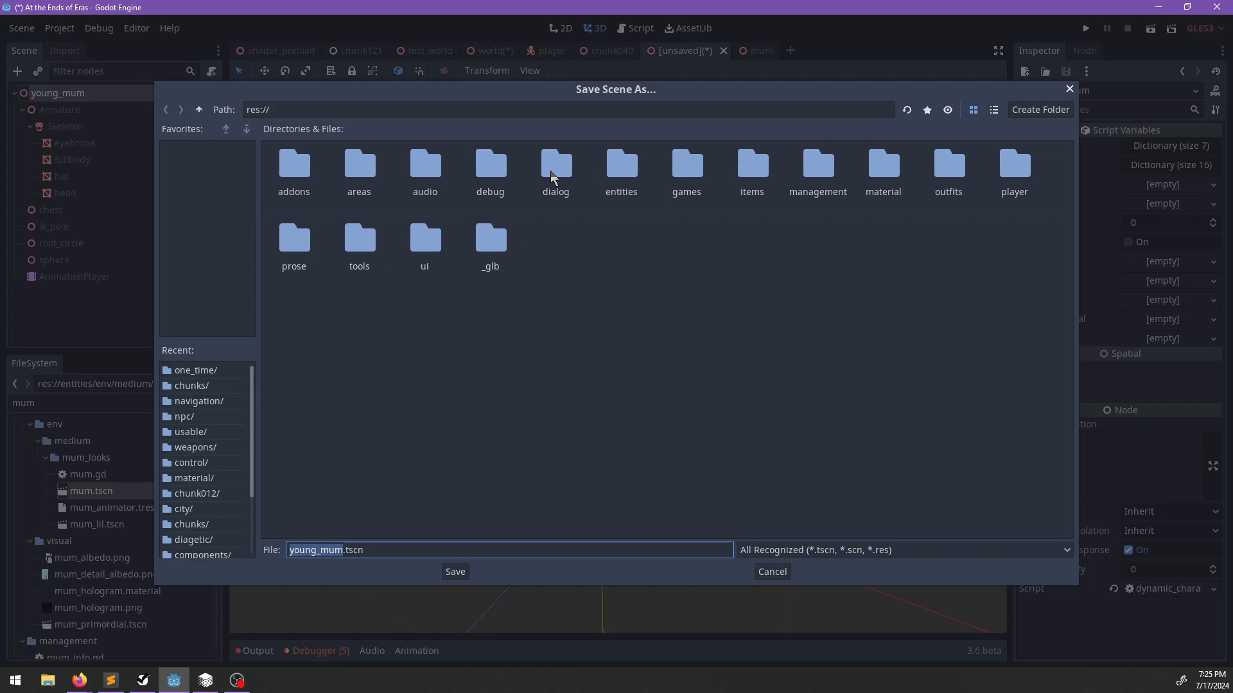
double_click(621, 167)
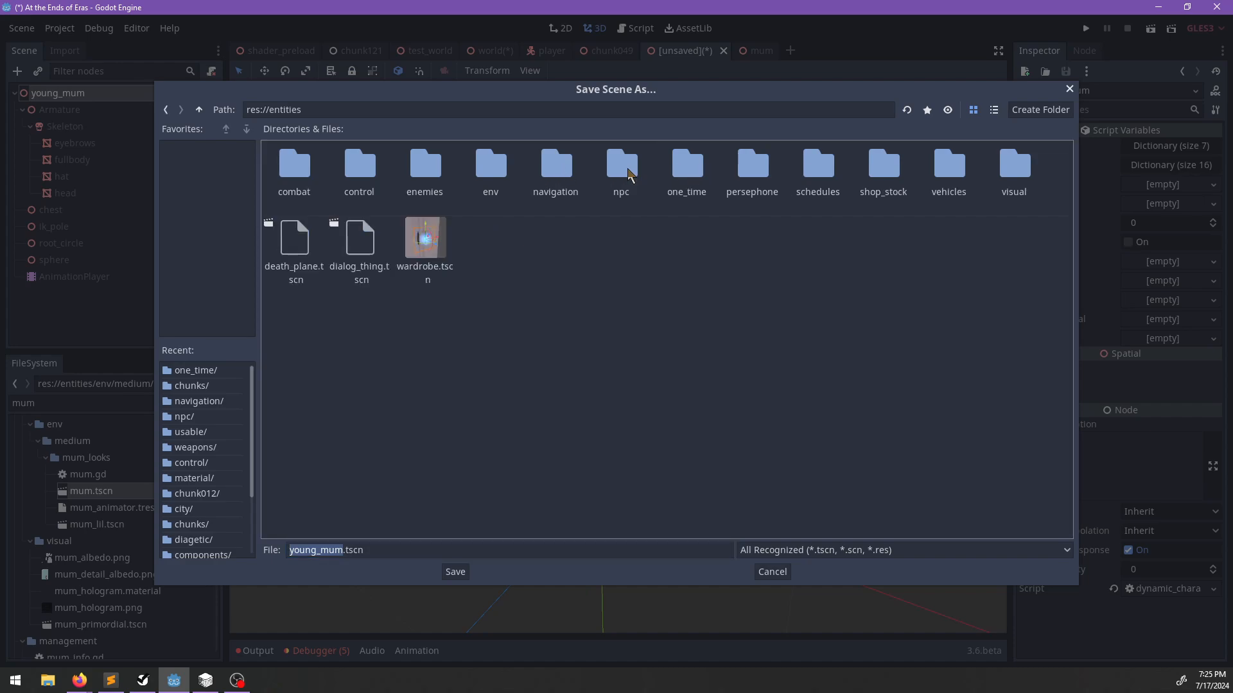
click(1044, 161)
double_click(1045, 160)
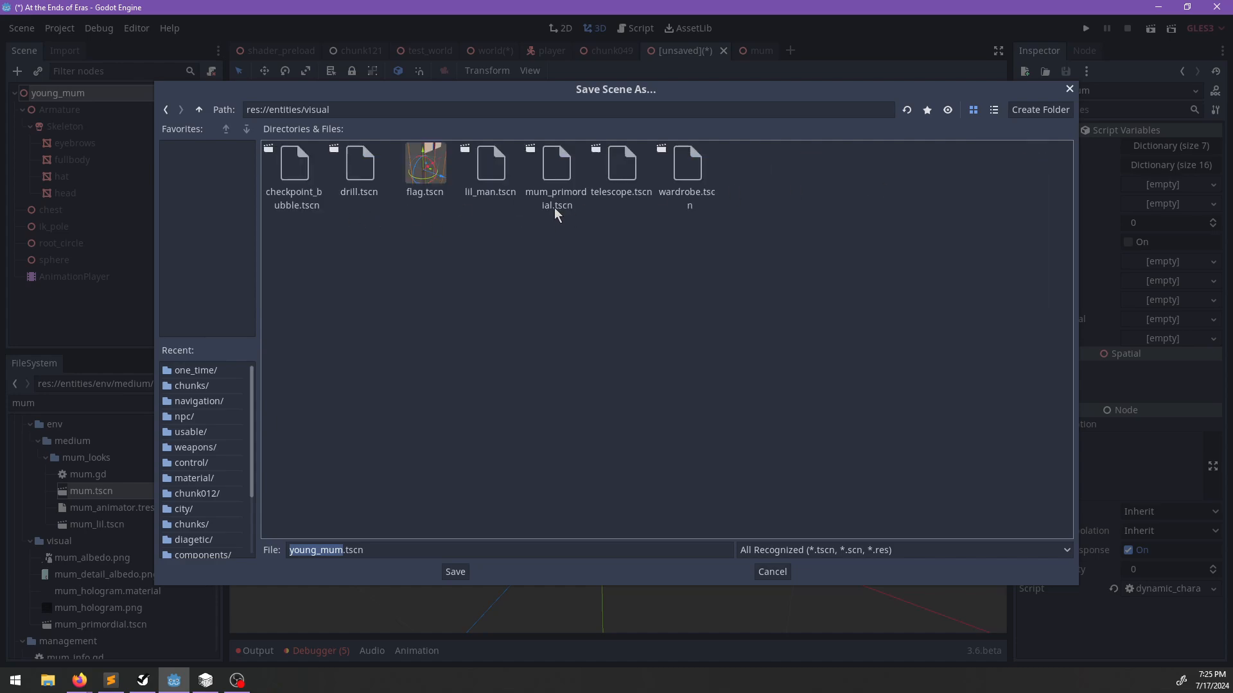
click(199, 110)
key(Escape)
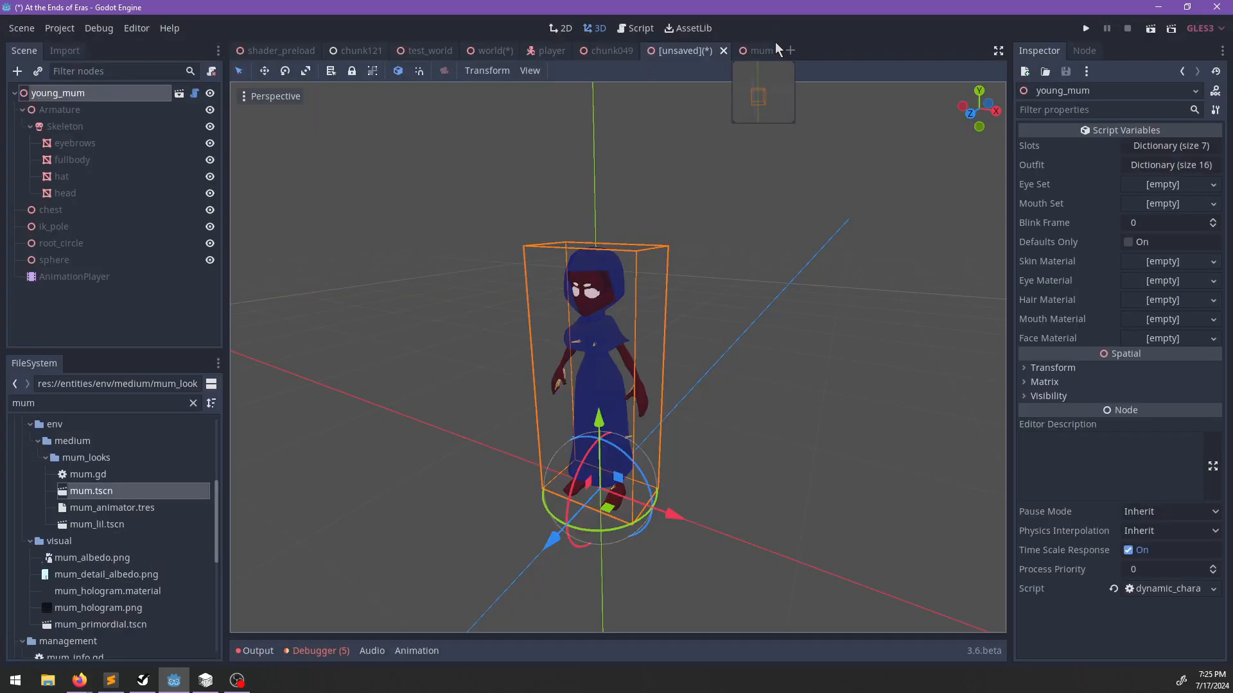
click(743, 55)
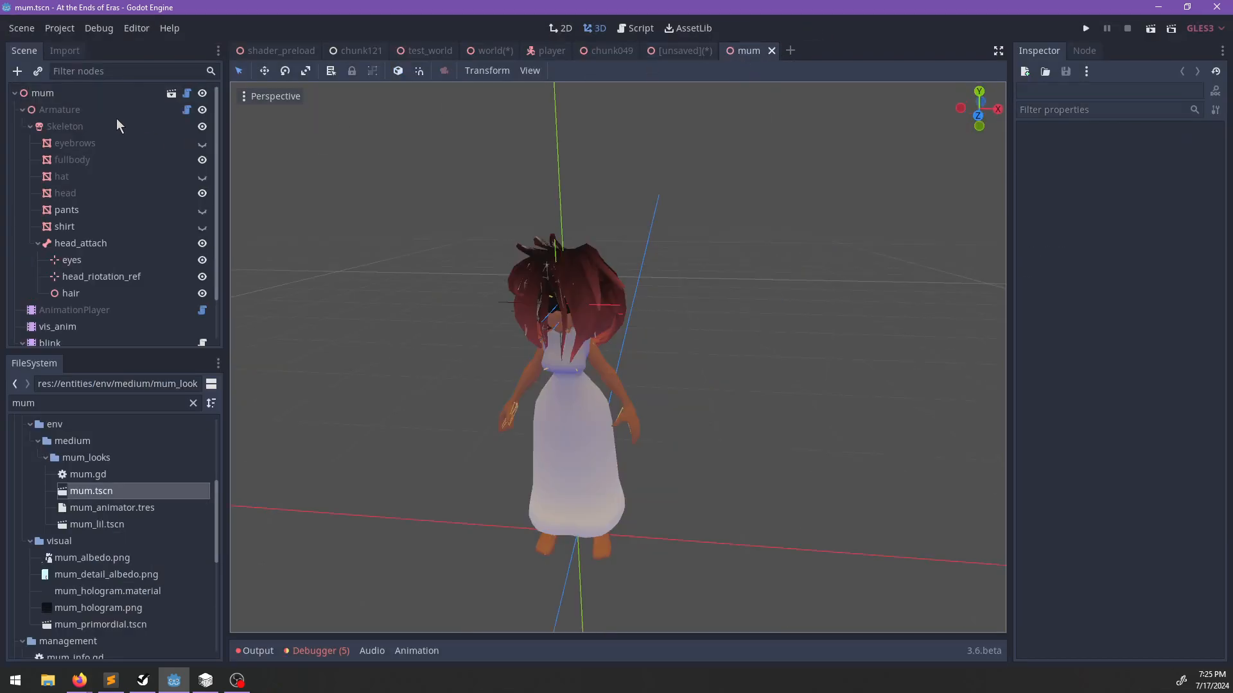
scroll(88, 499, up, 1)
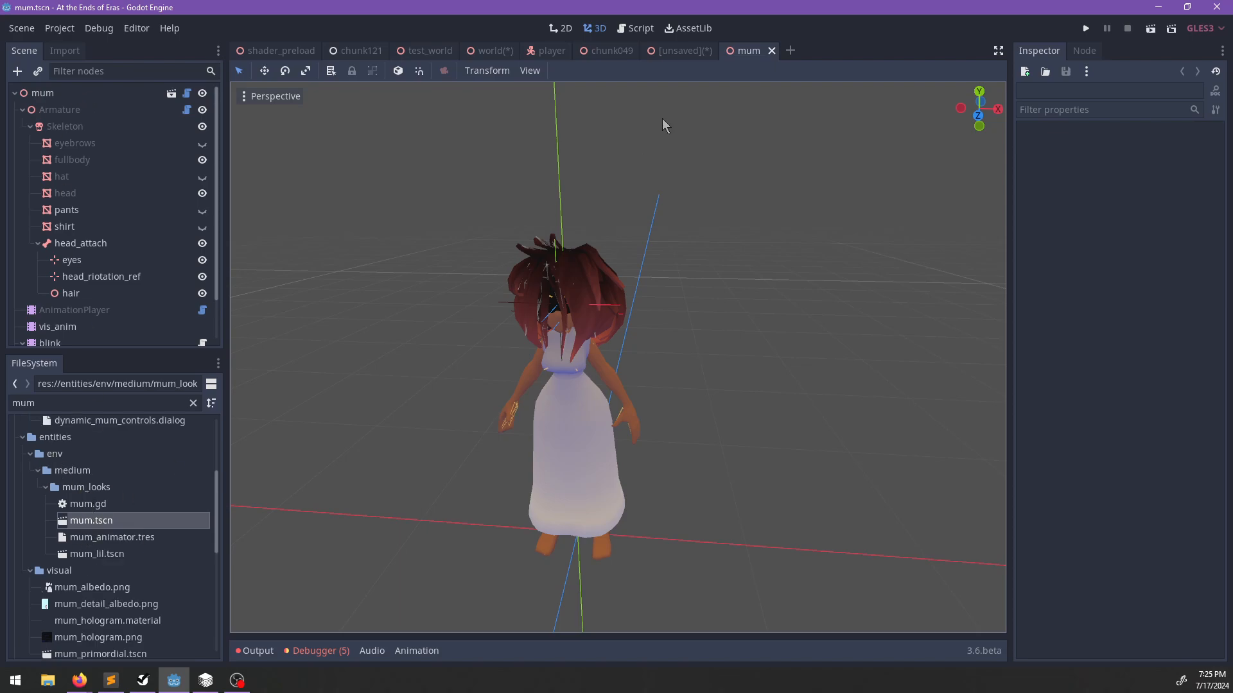
Save the unsaved character scene as young_mum.tscn in the res://entities/env/medium/mum_looks folder.
click(670, 51)
key(ctrl+s)
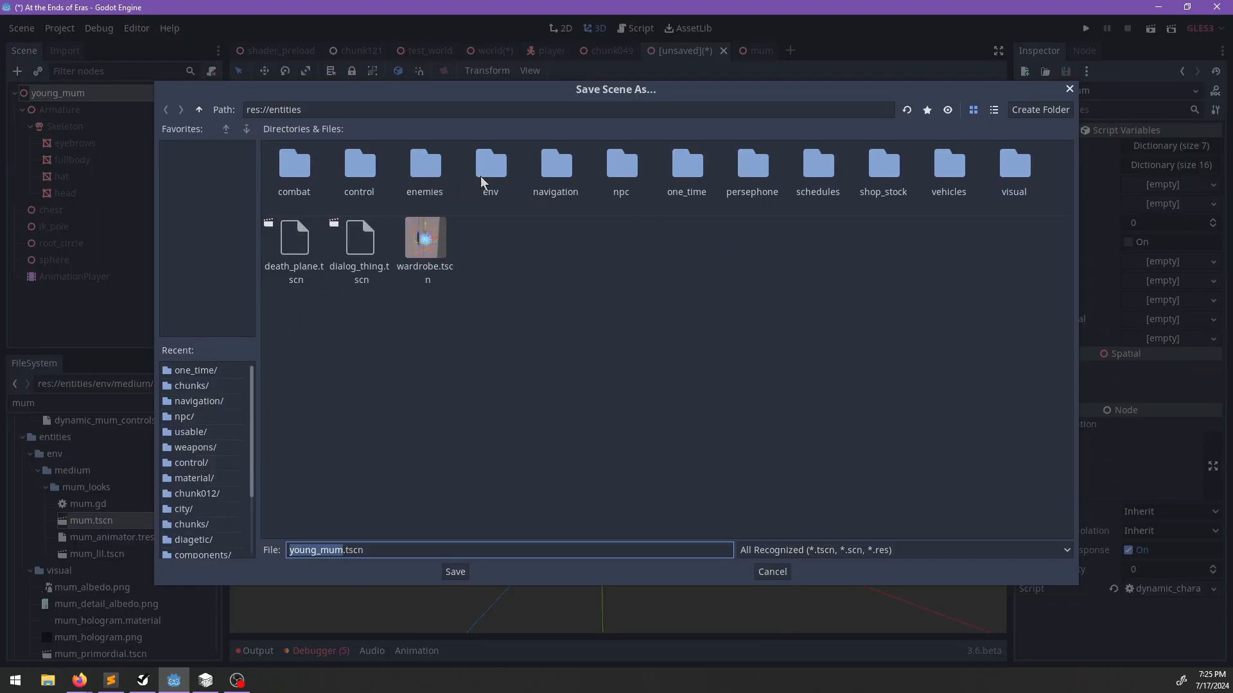
double_click(505, 172)
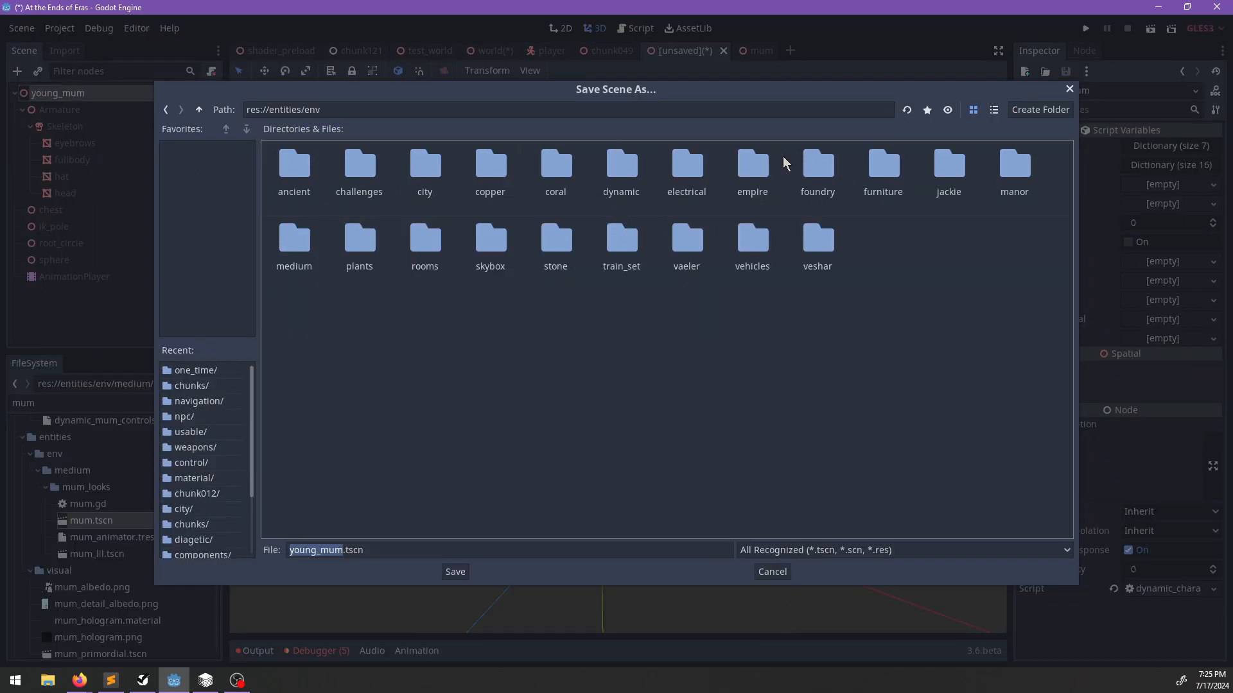
double_click(295, 241)
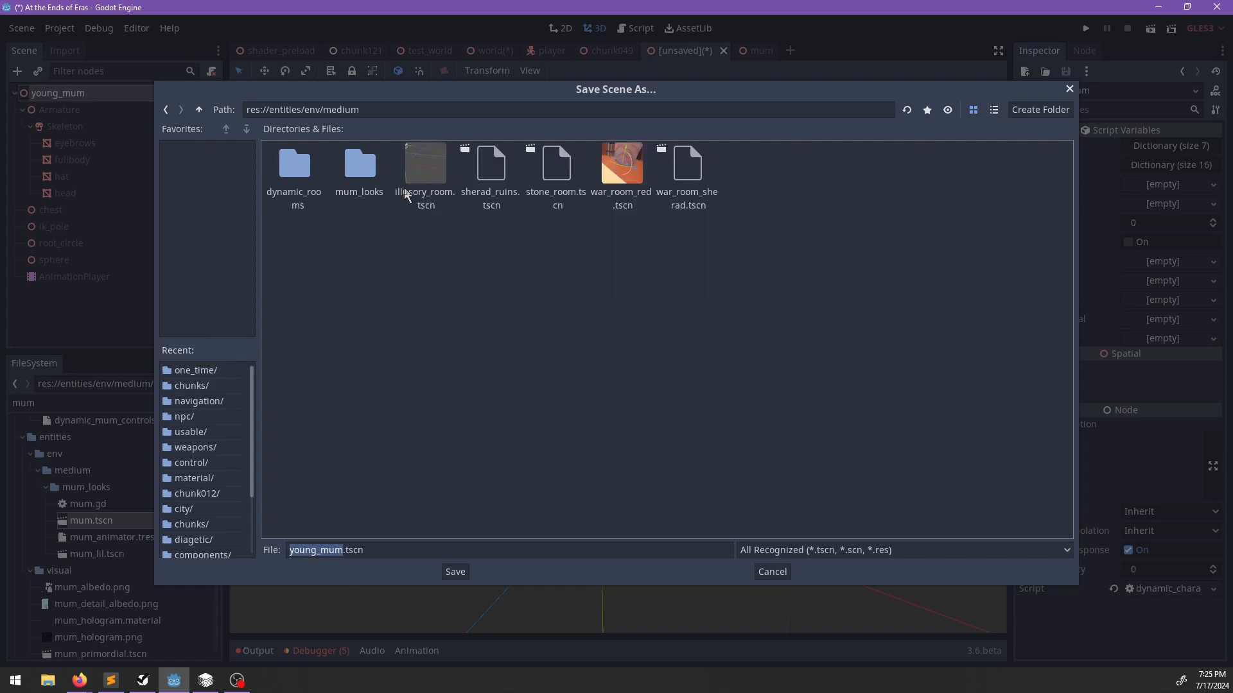
double_click(368, 175)
click(462, 572)
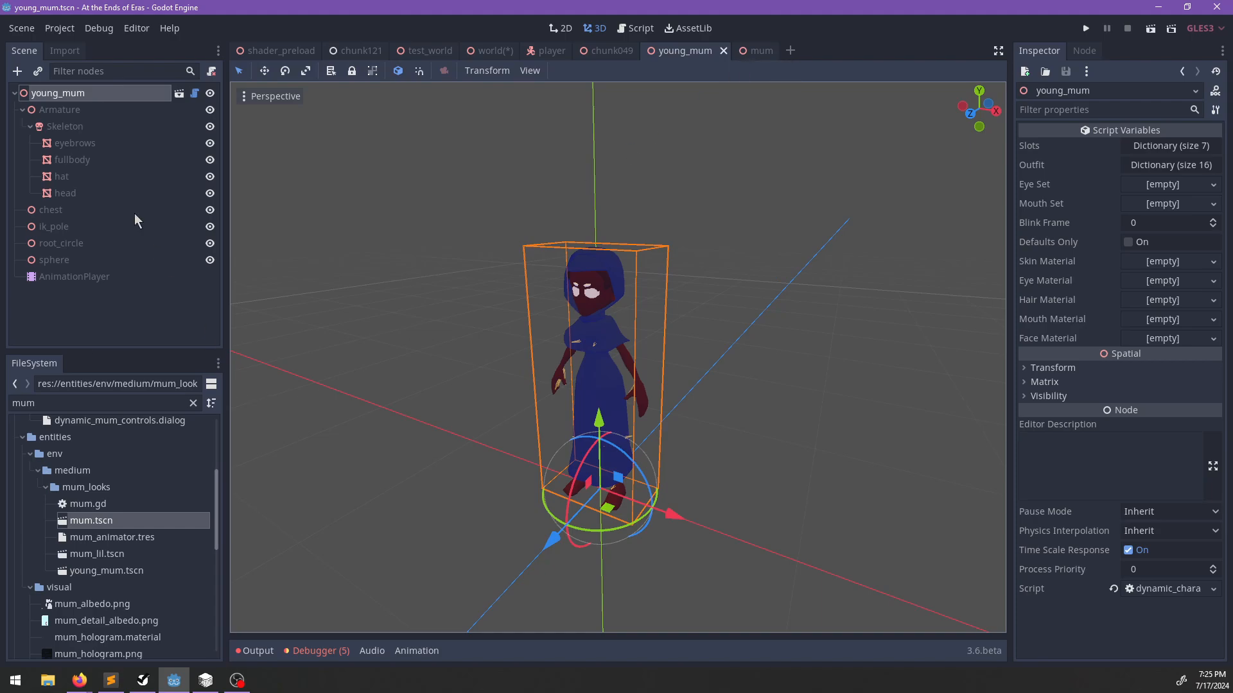
Check the script variables of mum's root and Armature nodes, and replace the script on the young_mum root with mum.gd.
click(757, 53)
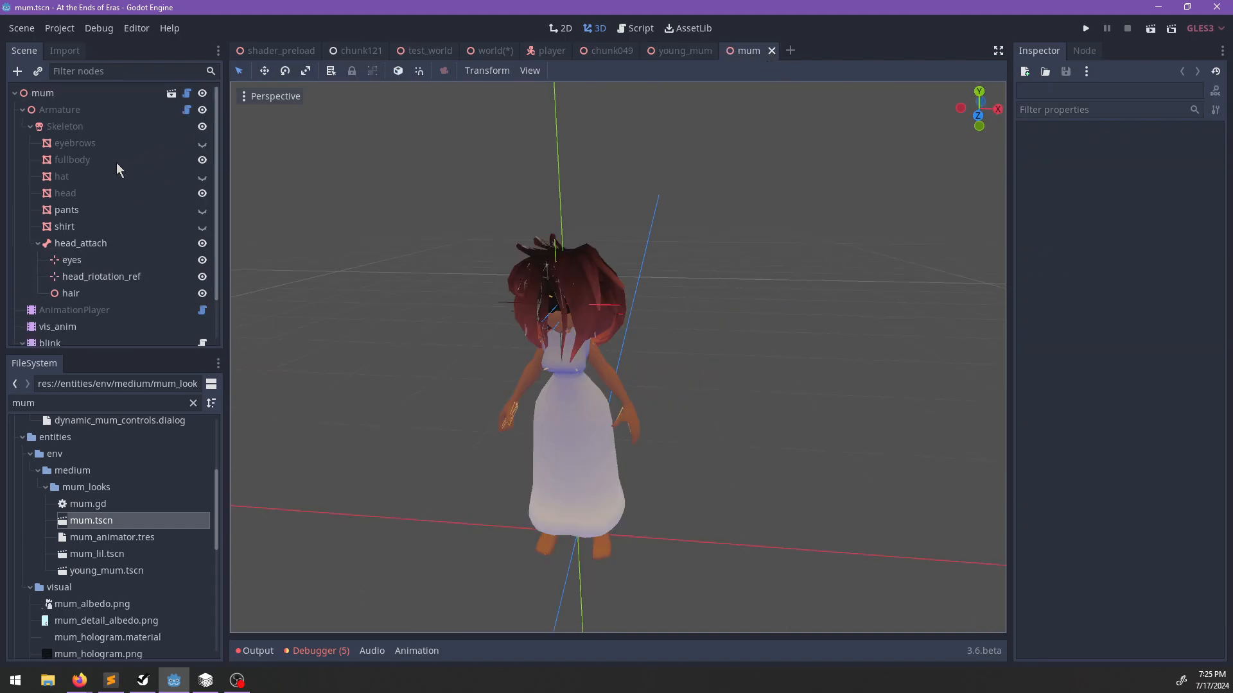
click(57, 99)
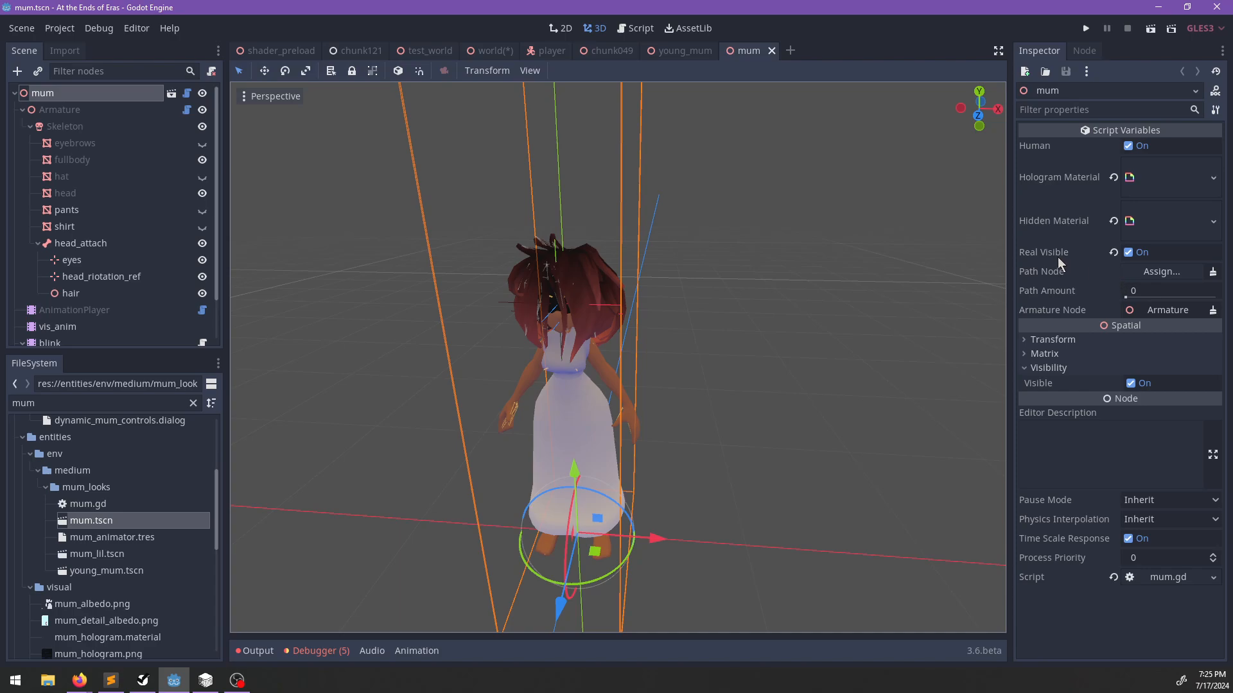
click(70, 110)
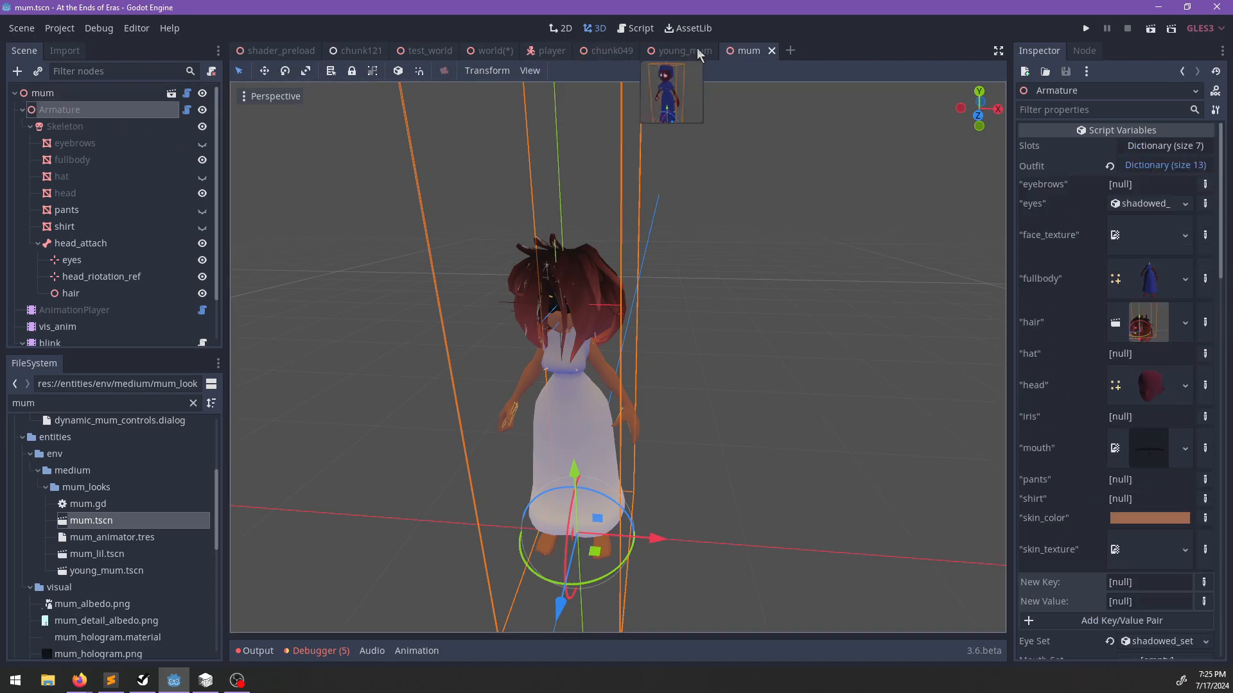
click(661, 54)
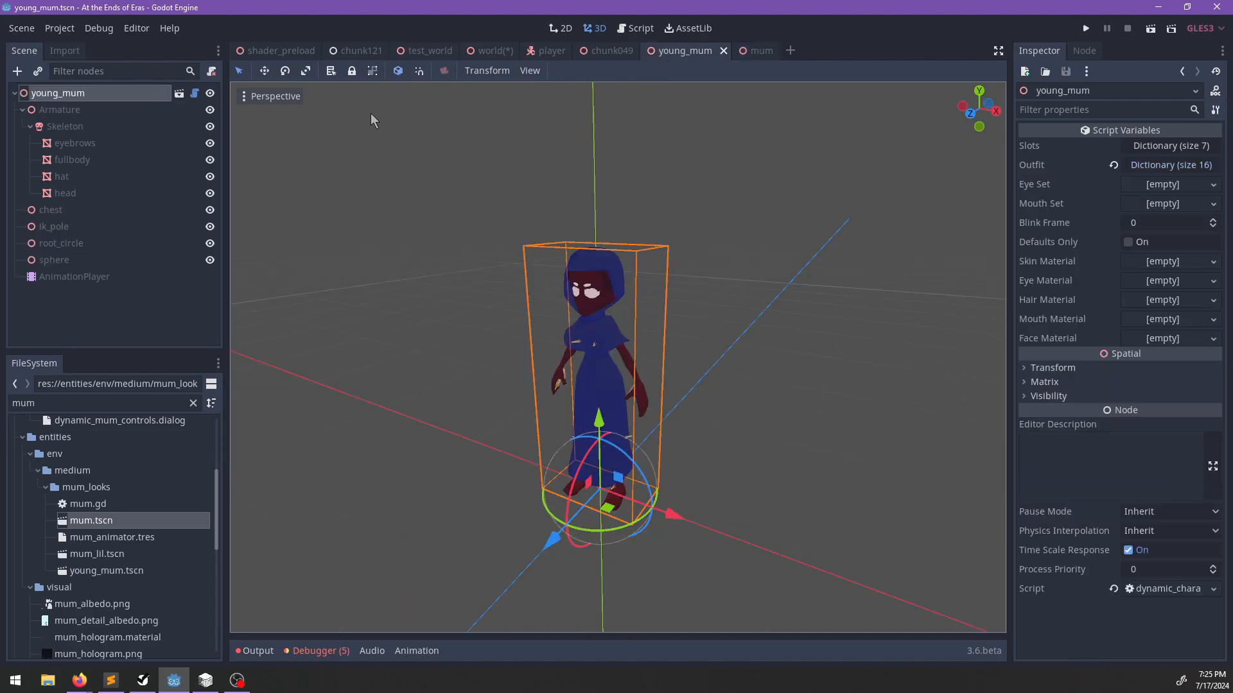
click(212, 71)
drag(174, 119, 106, 97)
Copy the vis_anim, blink, blink_timer and AnimationTree nodes from the mum scene into young_mum and save the scene.
click(764, 50)
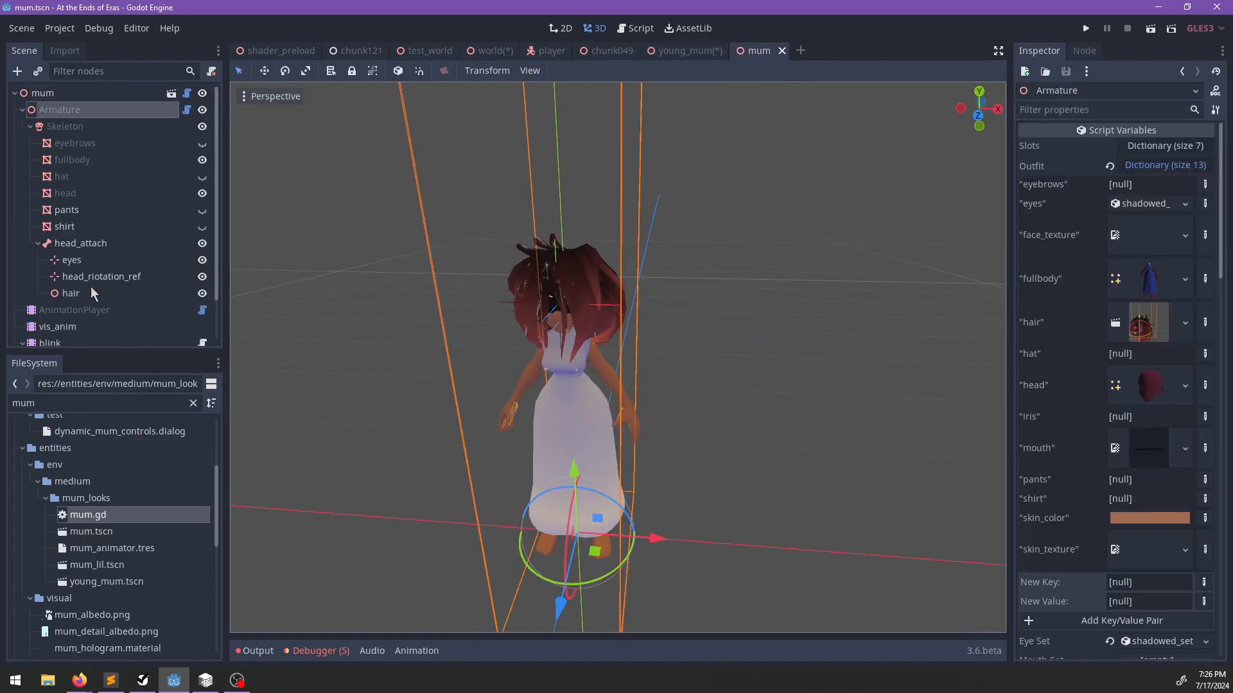
click(59, 279)
shift+click(64, 328)
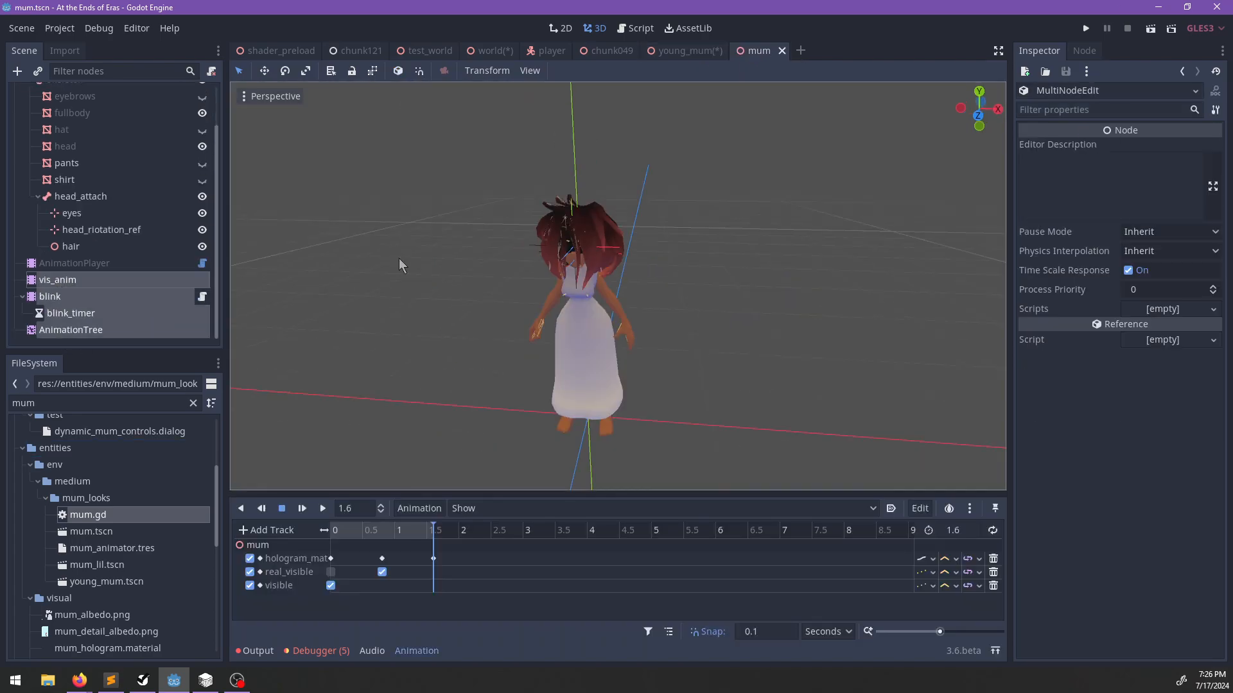
click(692, 50)
key(ctrl+v)
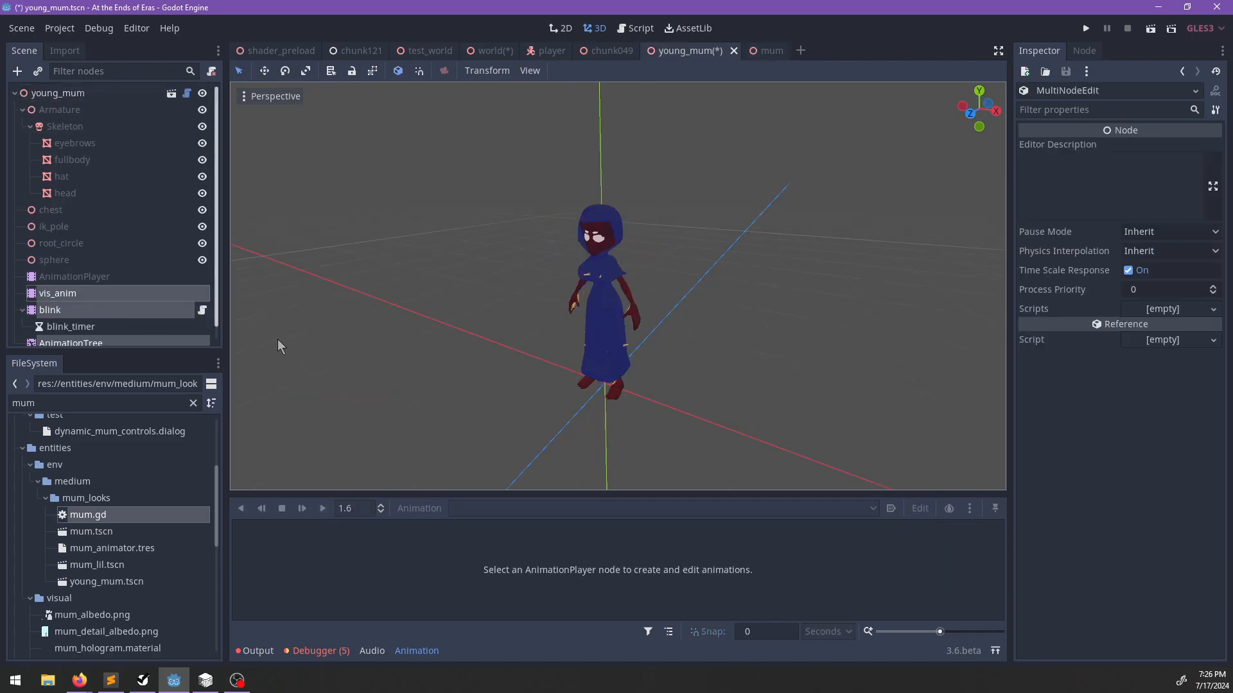
scroll(539, 349, down, 5)
scroll(179, 298, down, 1)
scroll(471, 336, up, 5)
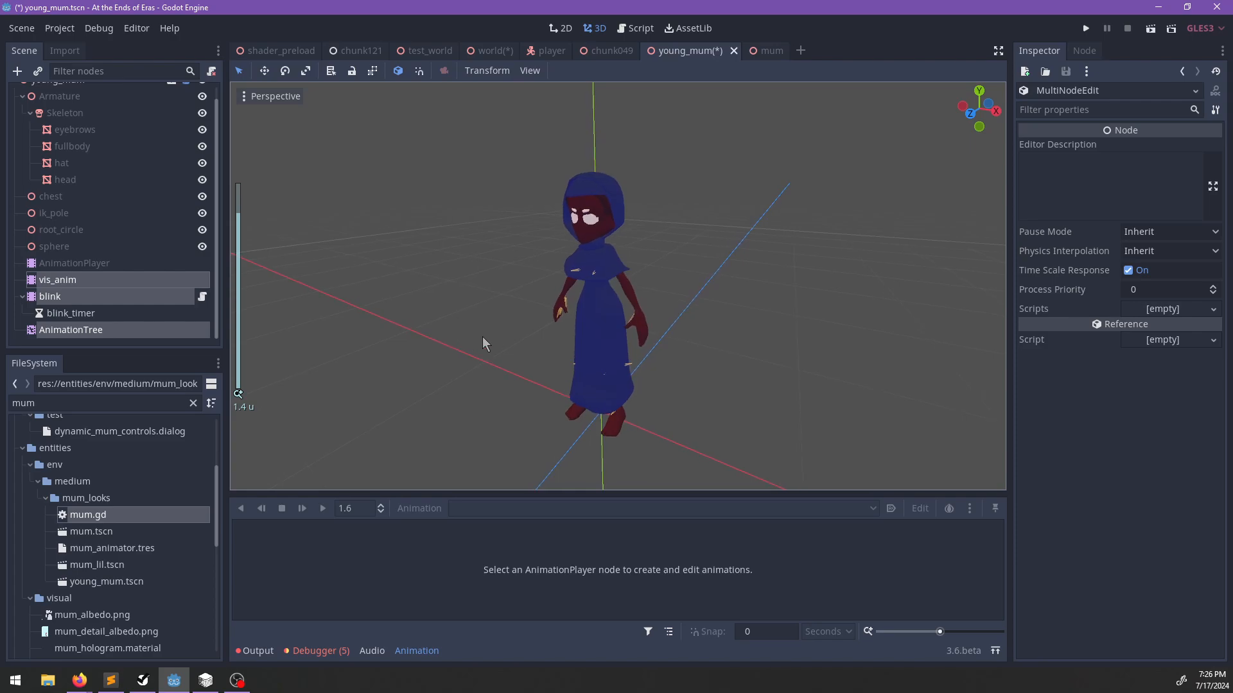
key(ctrl+s)
Clear the project file filter and look through the eye resources in outfits/eyes, including shadowed_set.tres and neutral_set.tres.
click(759, 50)
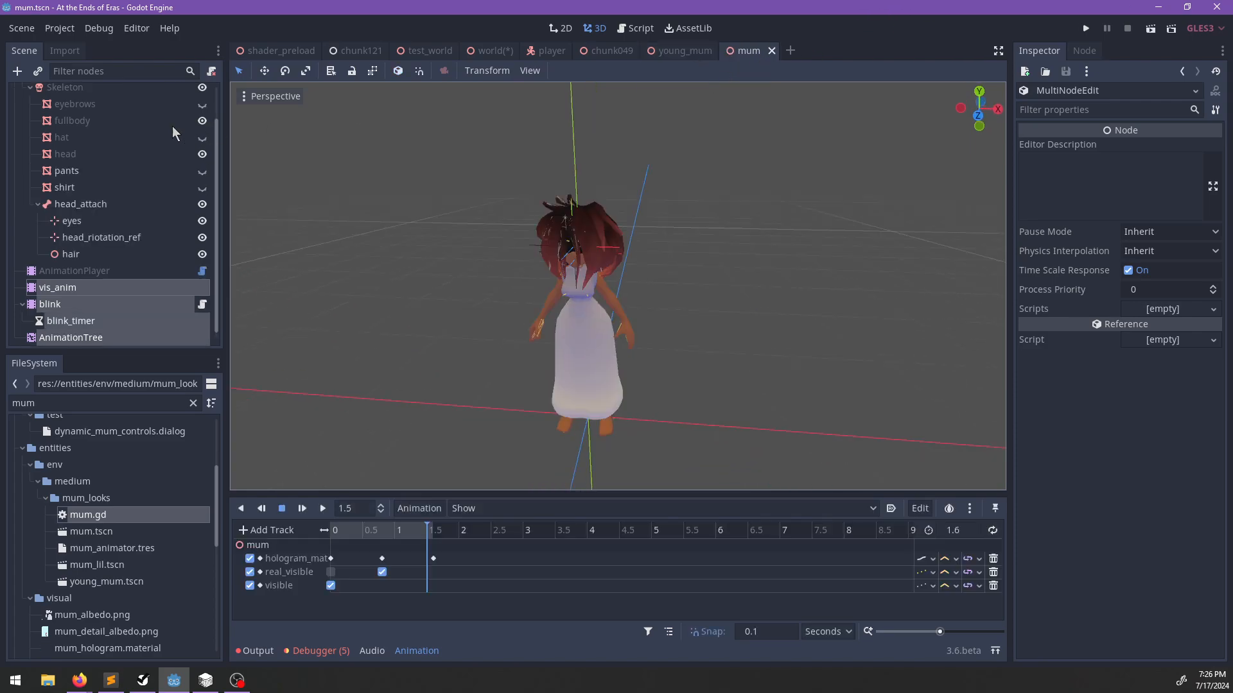
double_click(91, 401)
scroll(114, 479, down, 5)
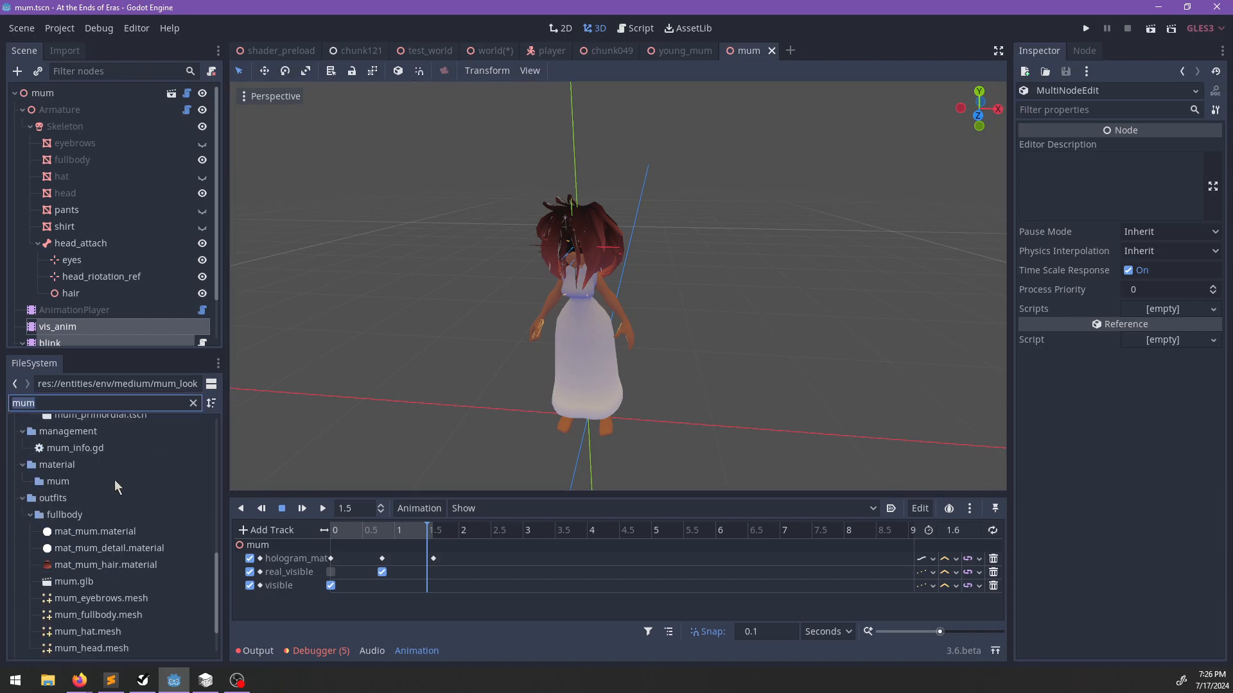
click(63, 485)
click(193, 402)
scroll(138, 505, down, 4)
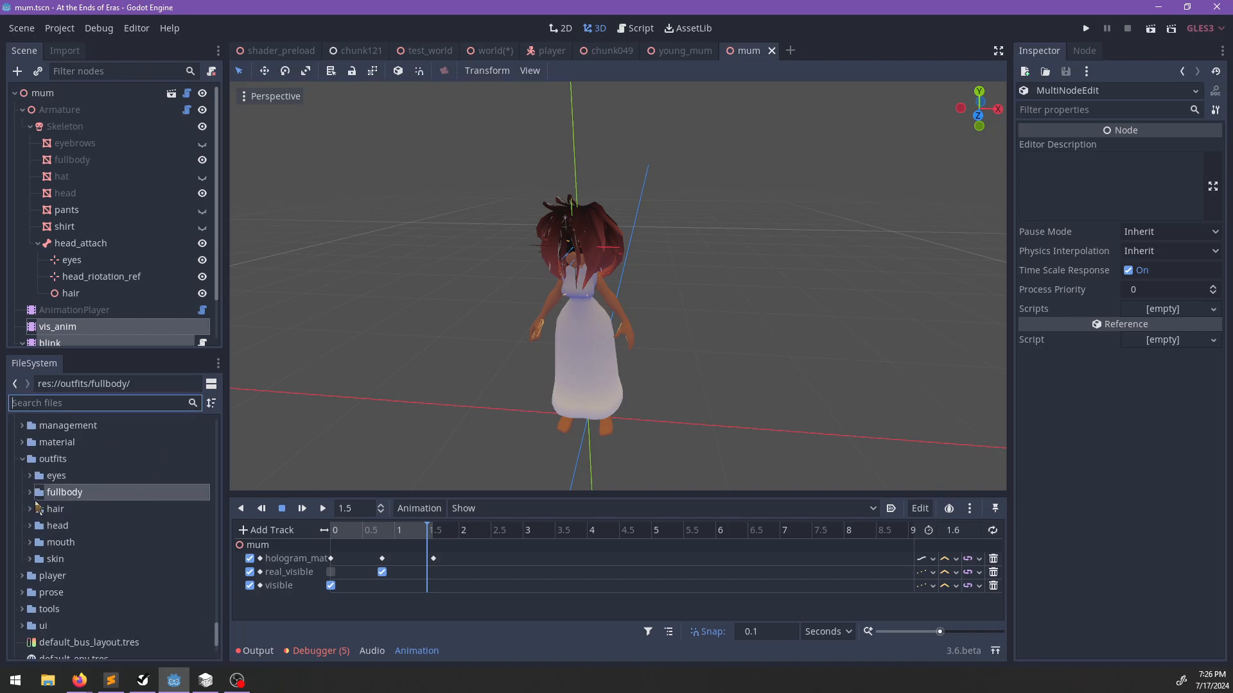
click(29, 475)
scroll(71, 535, down, 4)
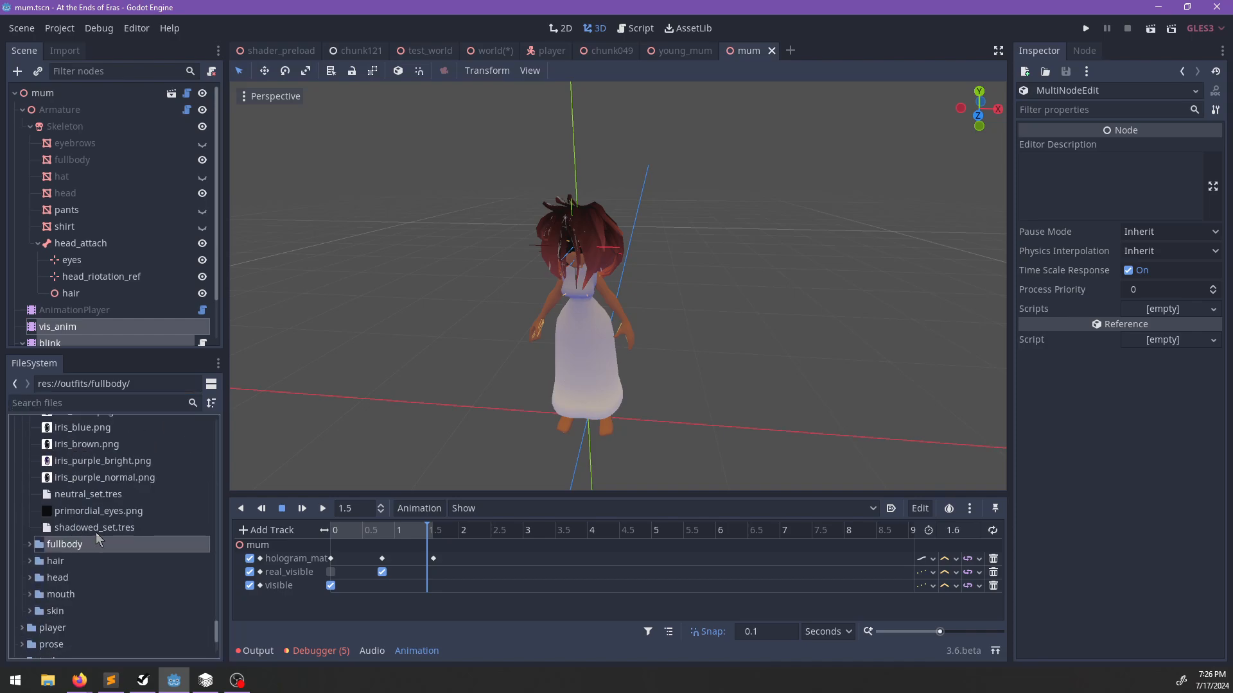
click(84, 529)
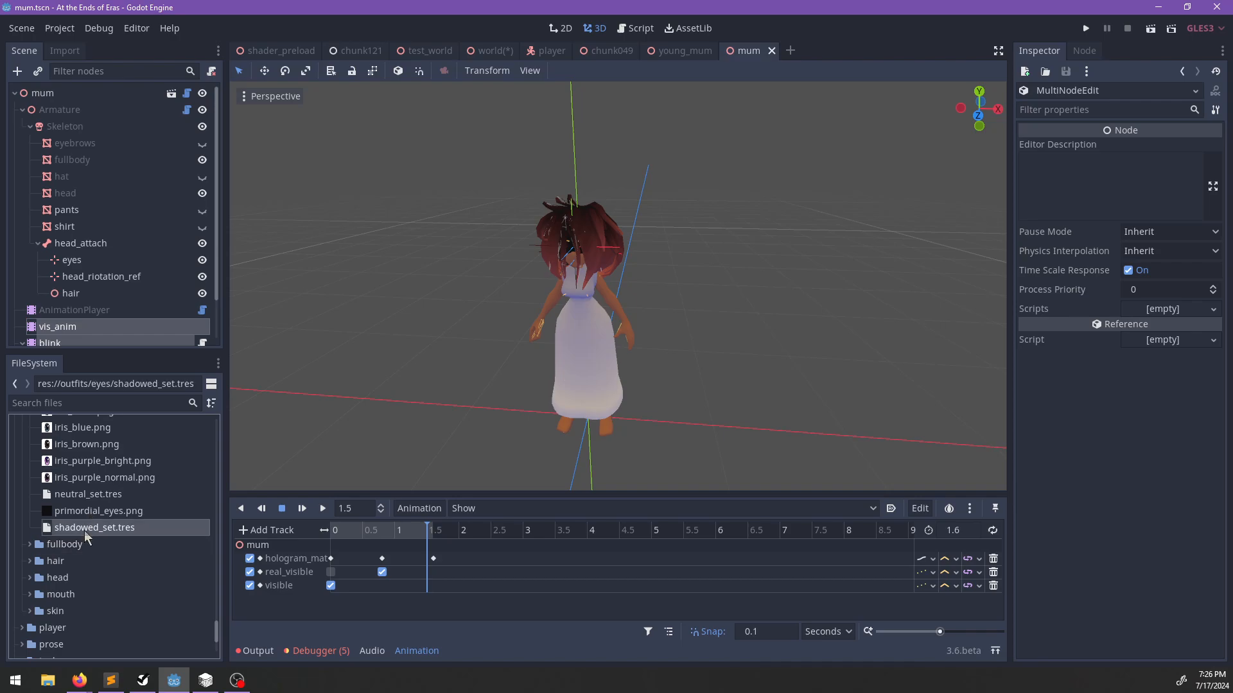
click(74, 493)
click(43, 93)
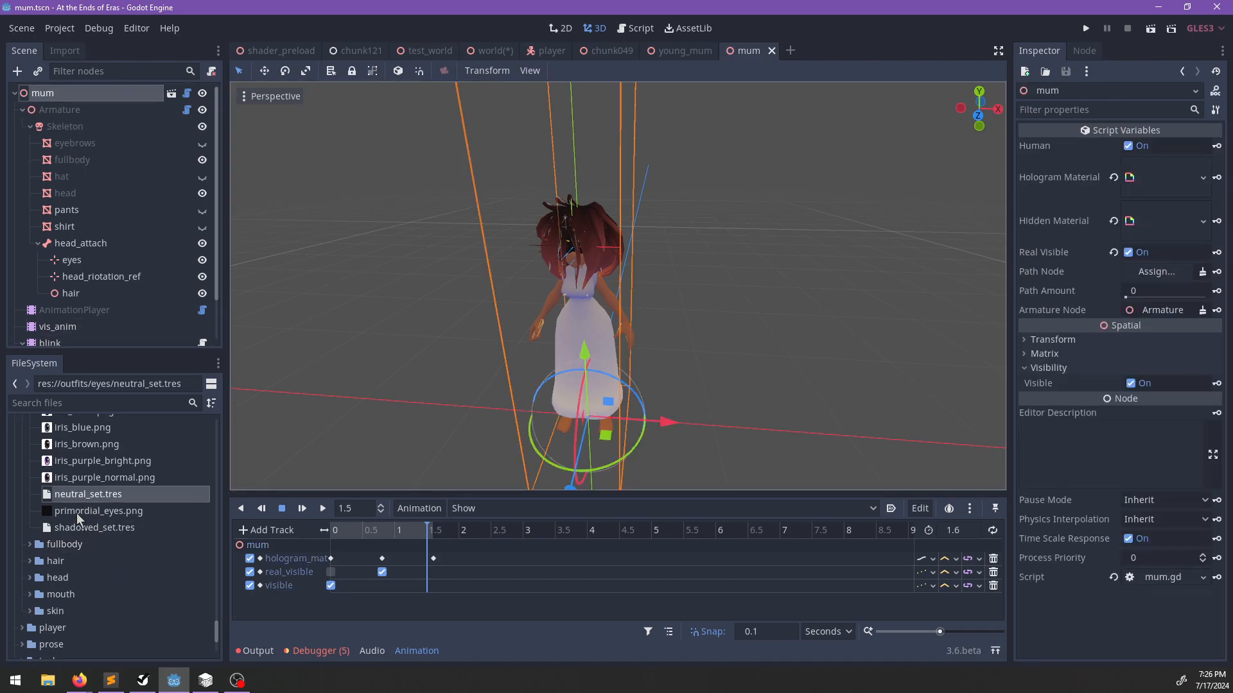
mouse_move(67, 502)
mouse_down()
mouse_move(1130, 286)
mouse_move(1109, 273)
mouse_move(55, 481)
mouse_move(66, 497)
mouse_up()
Compare the root script variables of young_mum and mum, and assign mum_hologram.material as young_mum's Hologram Material.
click(685, 50)
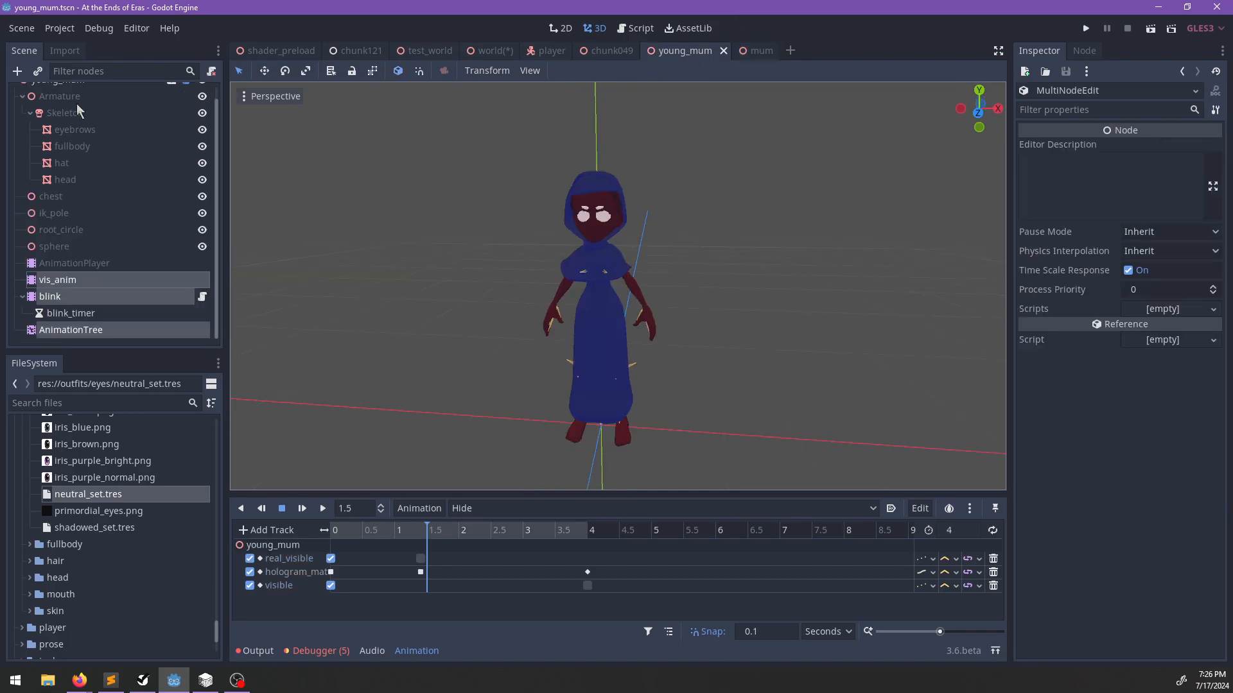
scroll(96, 129, up, 1)
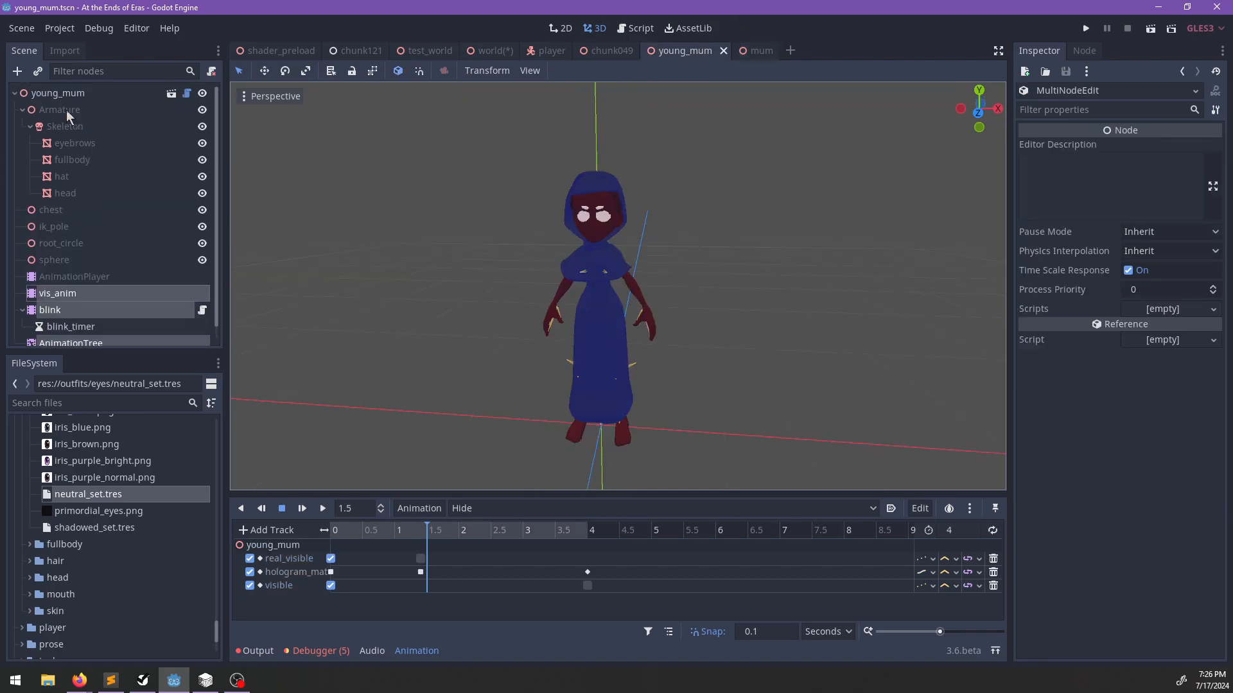
click(99, 92)
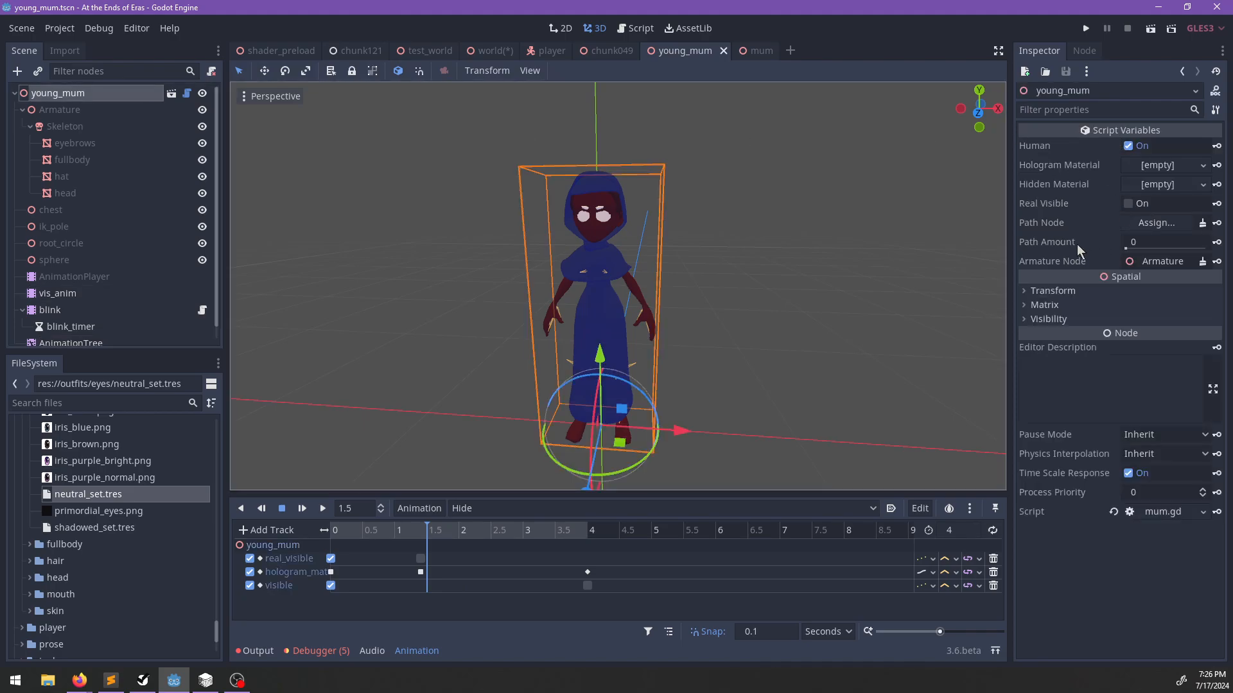
scroll(189, 307, down, 1)
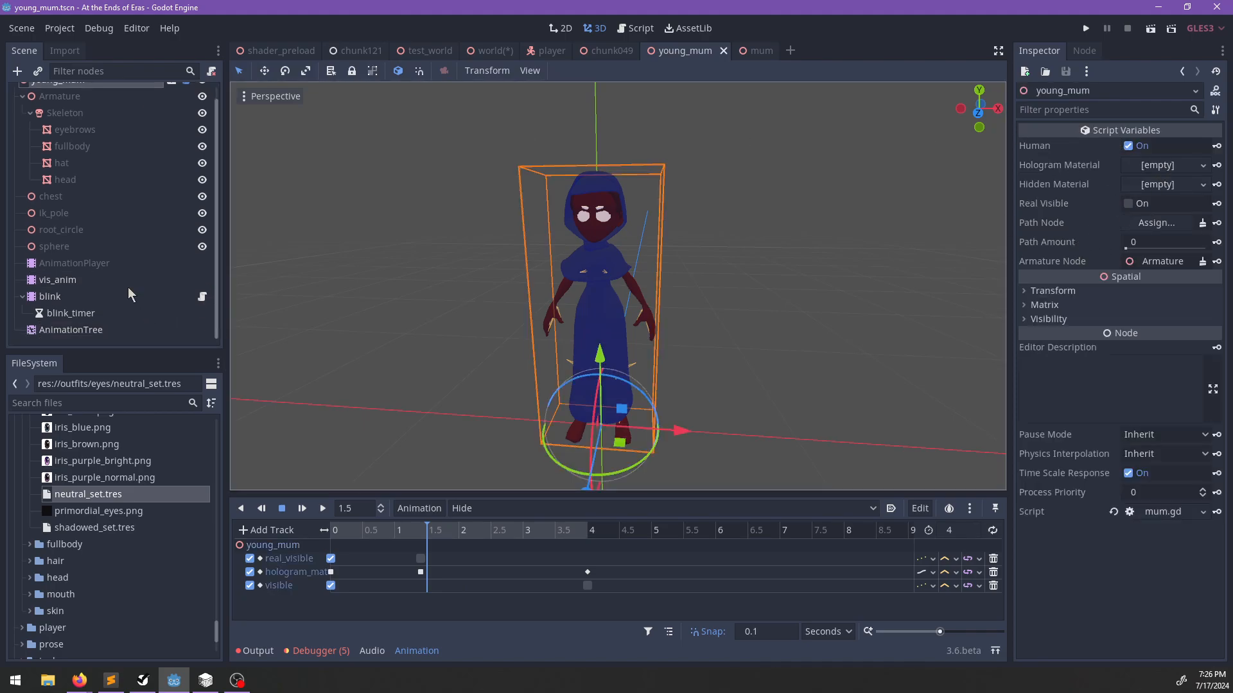
click(757, 53)
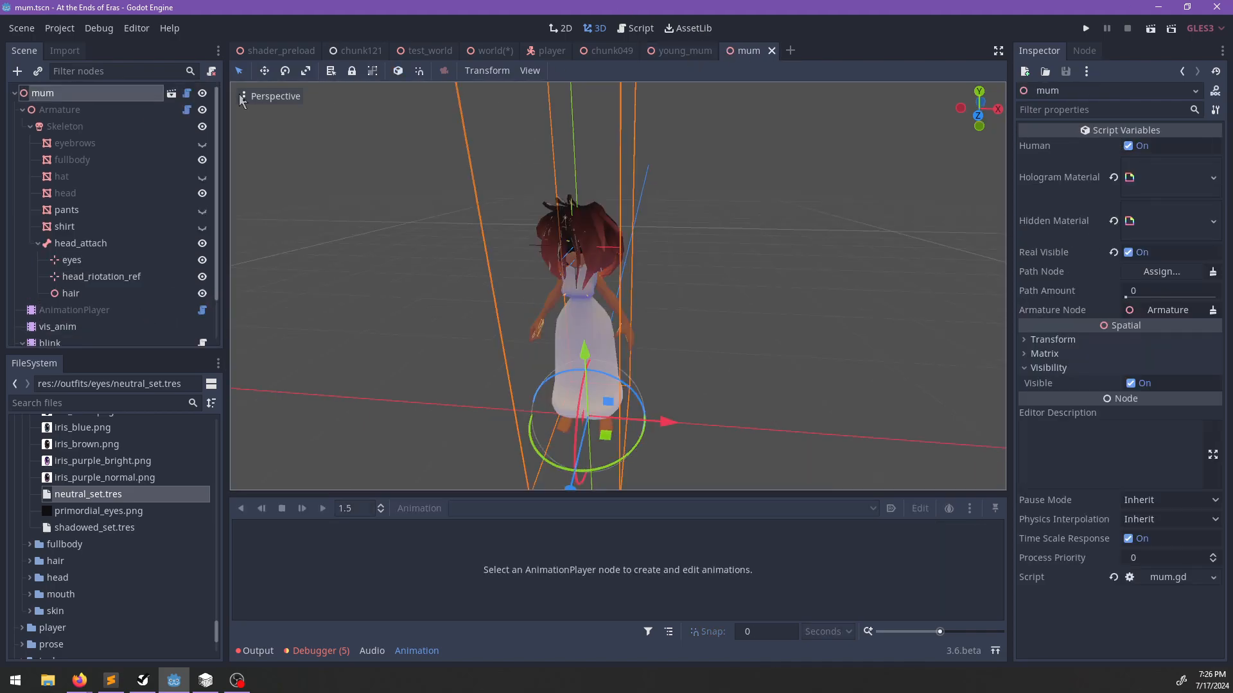
right_click(1050, 179)
click(681, 50)
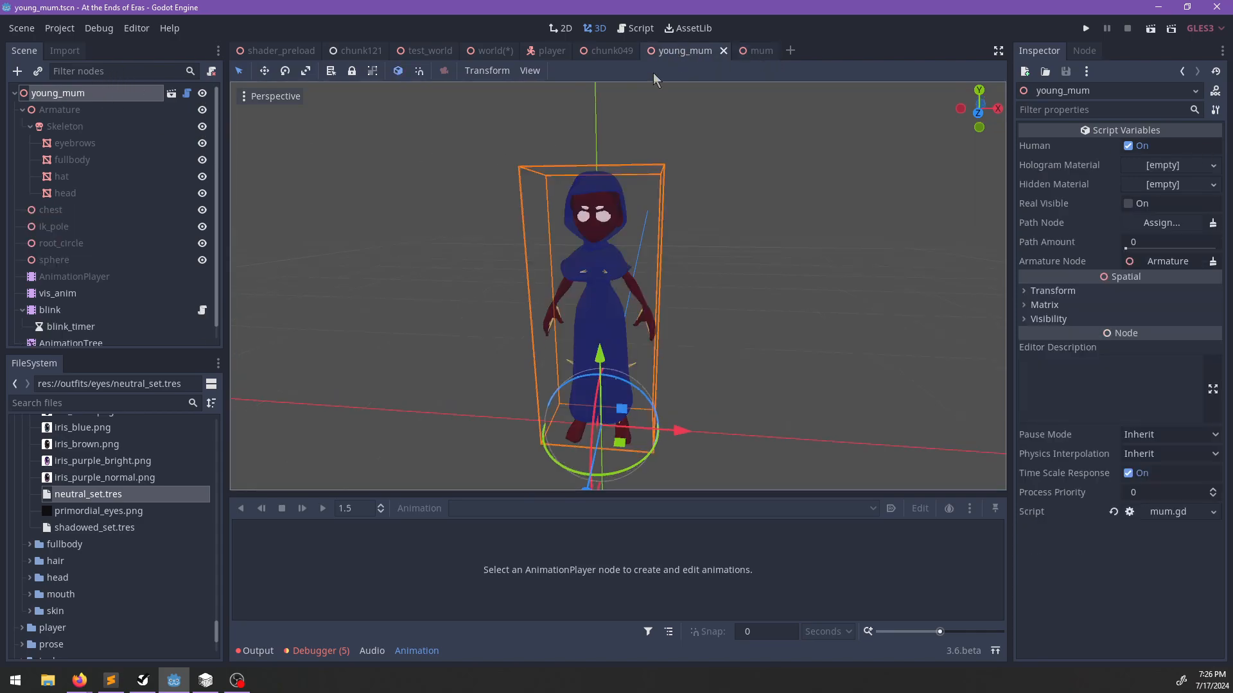
click(74, 403)
text(hologram)
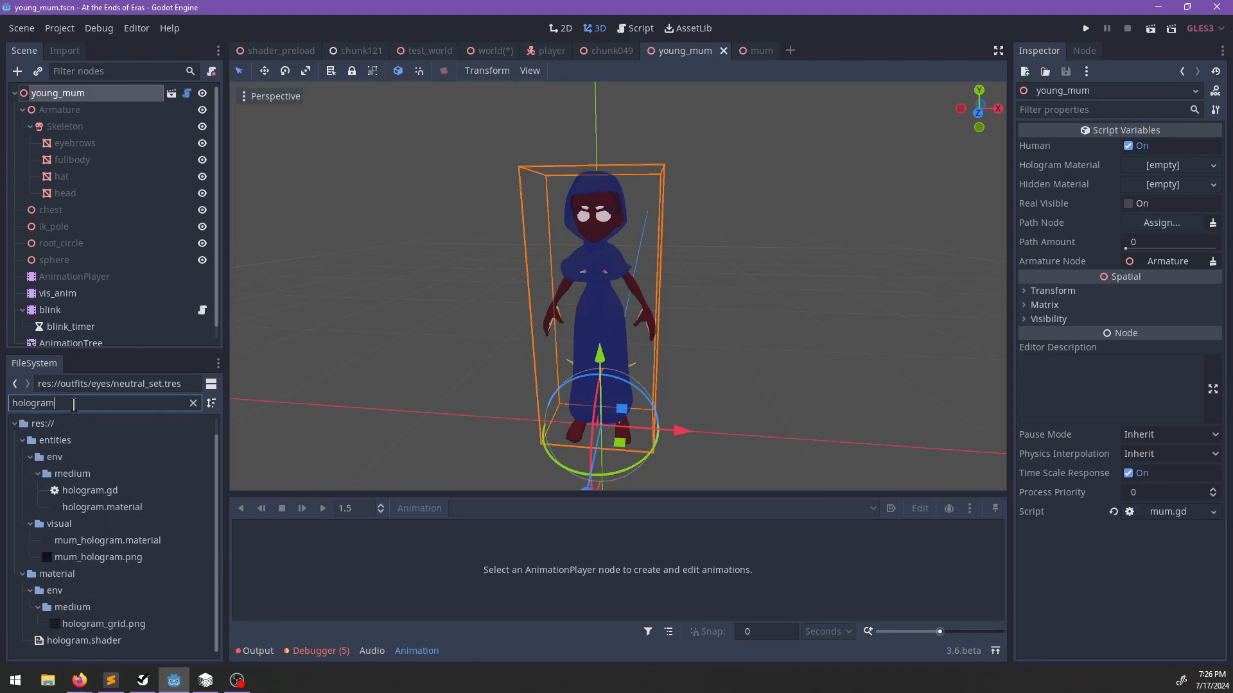
drag(84, 545, 1167, 172)
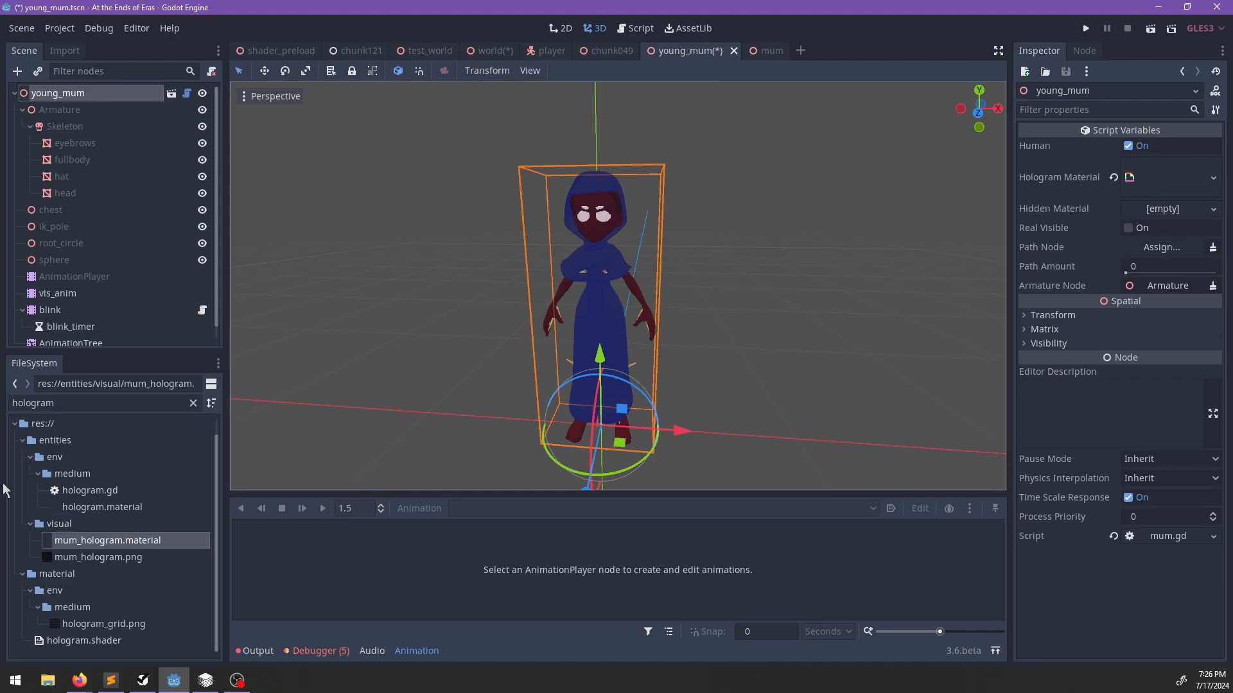
Give young_mum's Hidden Material a new ShaderMaterial using discard.shader from material/mum, and save the scene.
click(101, 408)
text(d)
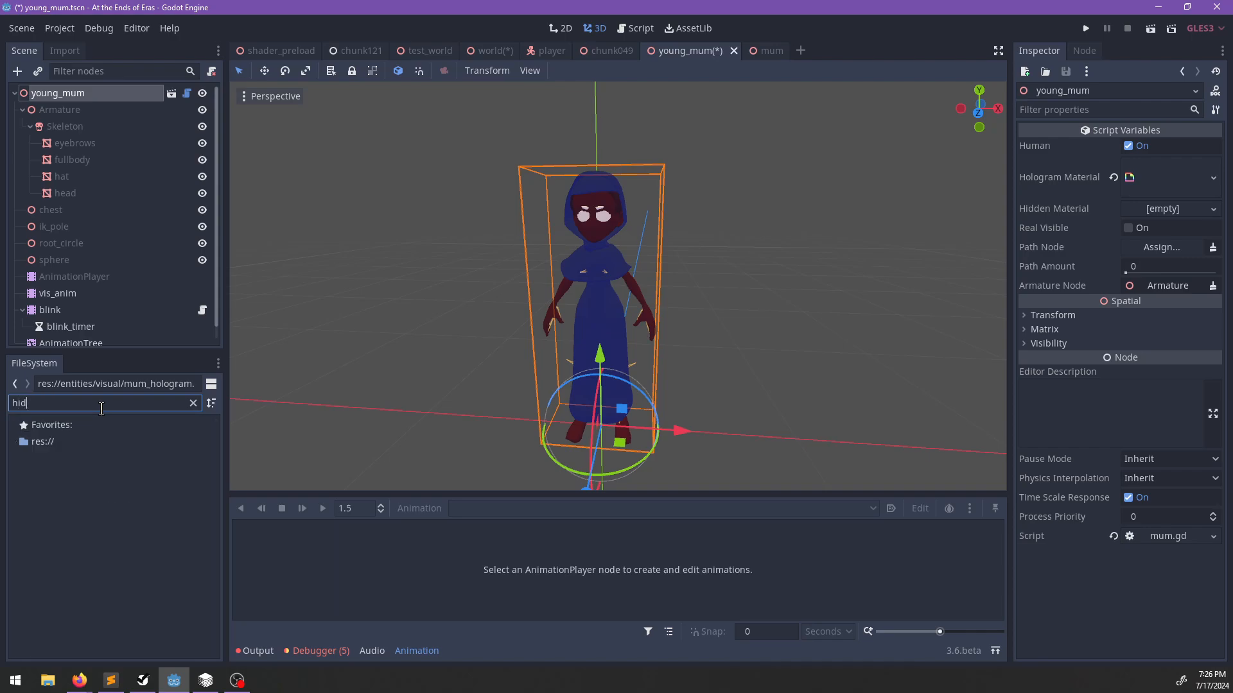
text(iscard)
drag(90, 492, 1177, 208)
click(1175, 209)
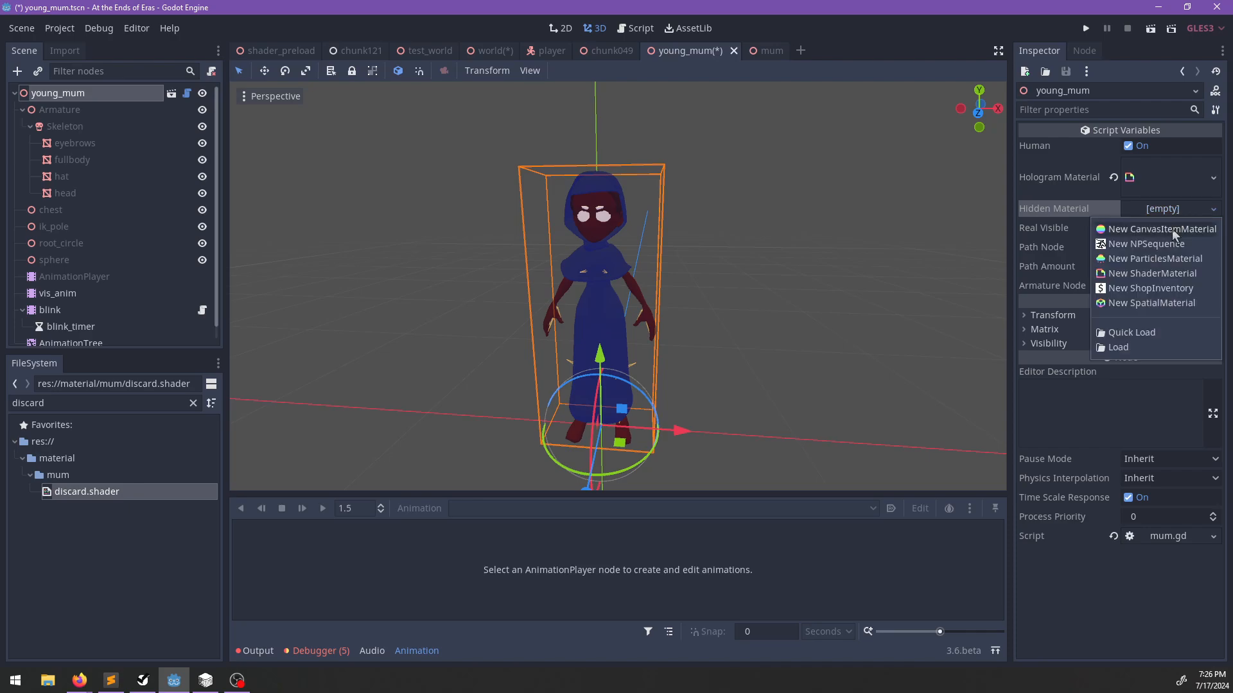
click(1144, 274)
drag(64, 493, 1183, 352)
key(ctrl+s)
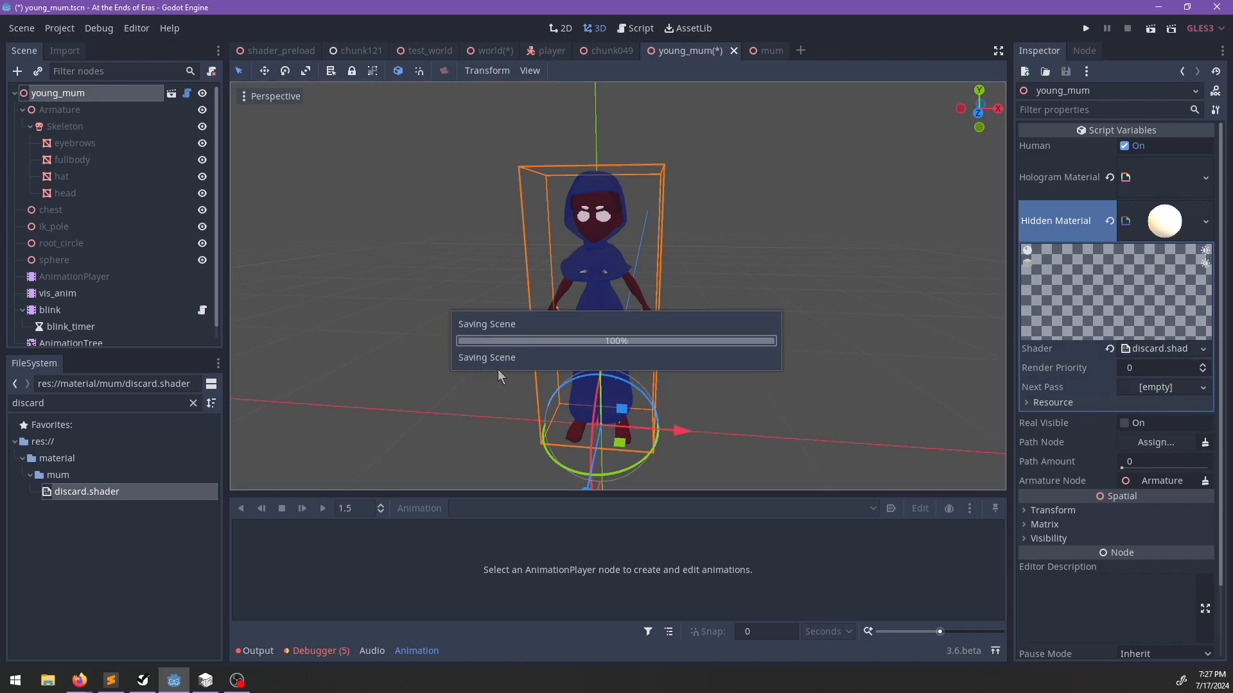
Play the Hide animation of young_mum's vis_anim node and switch it to the RESET animation.
scroll(55, 302, down, 1)
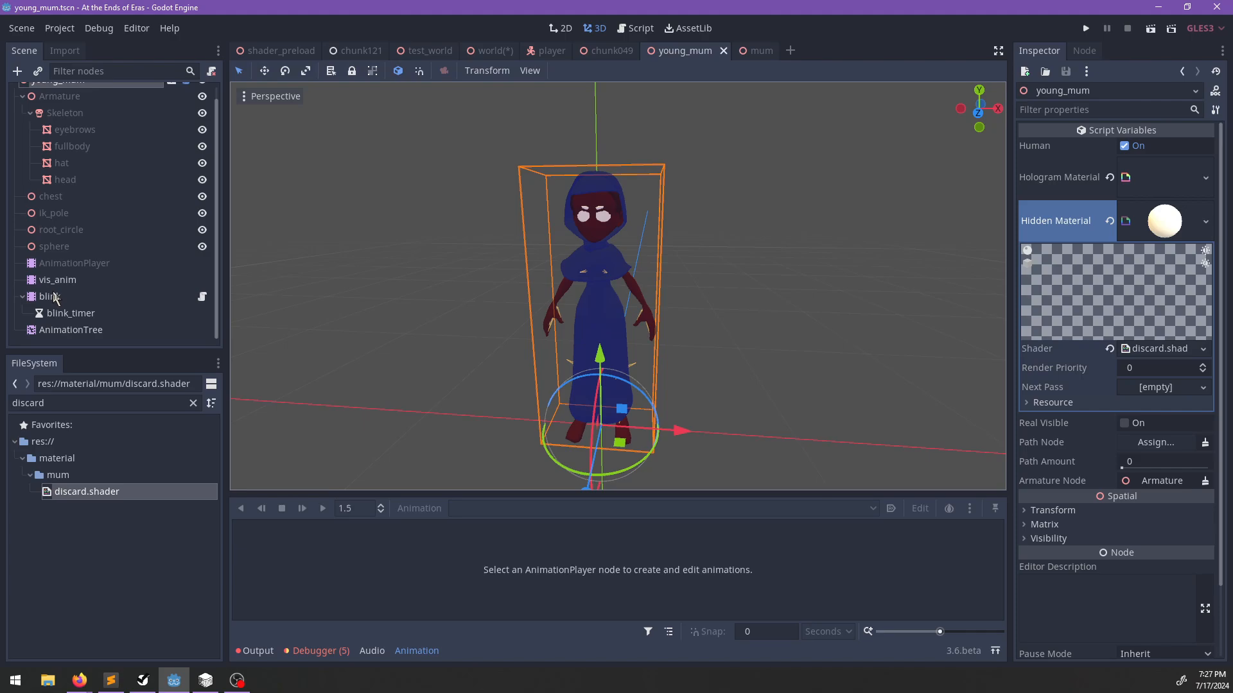
click(72, 281)
click(301, 509)
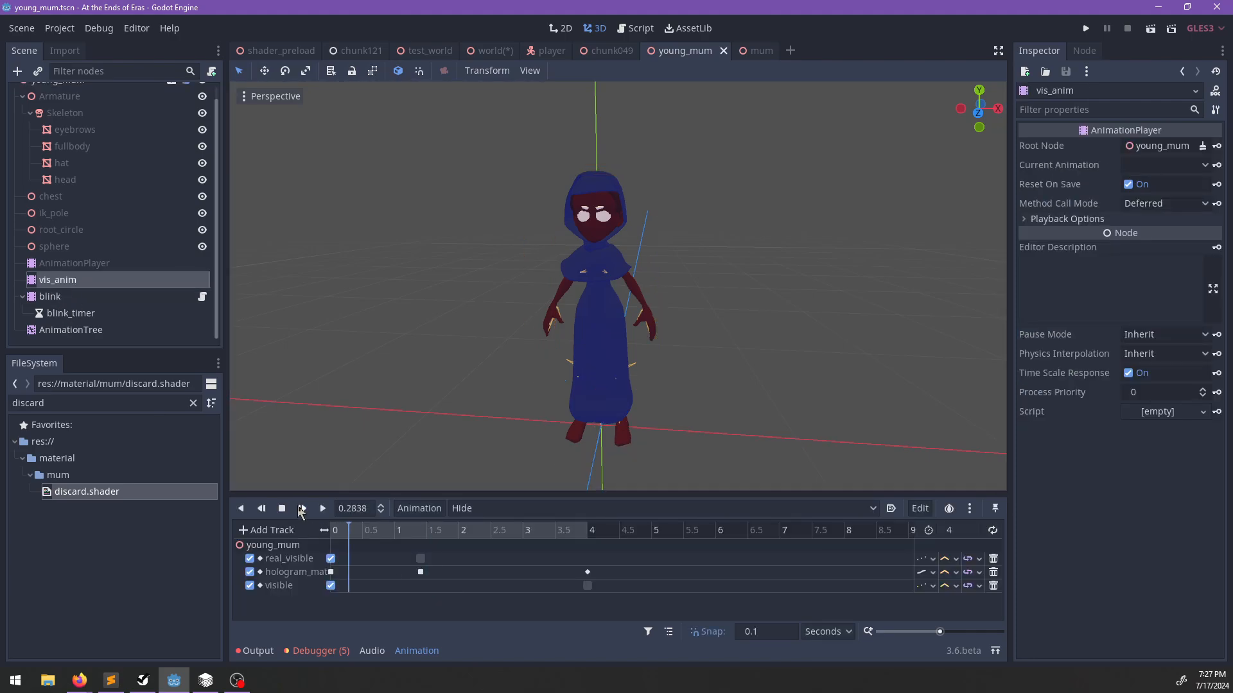
click(500, 508)
click(486, 559)
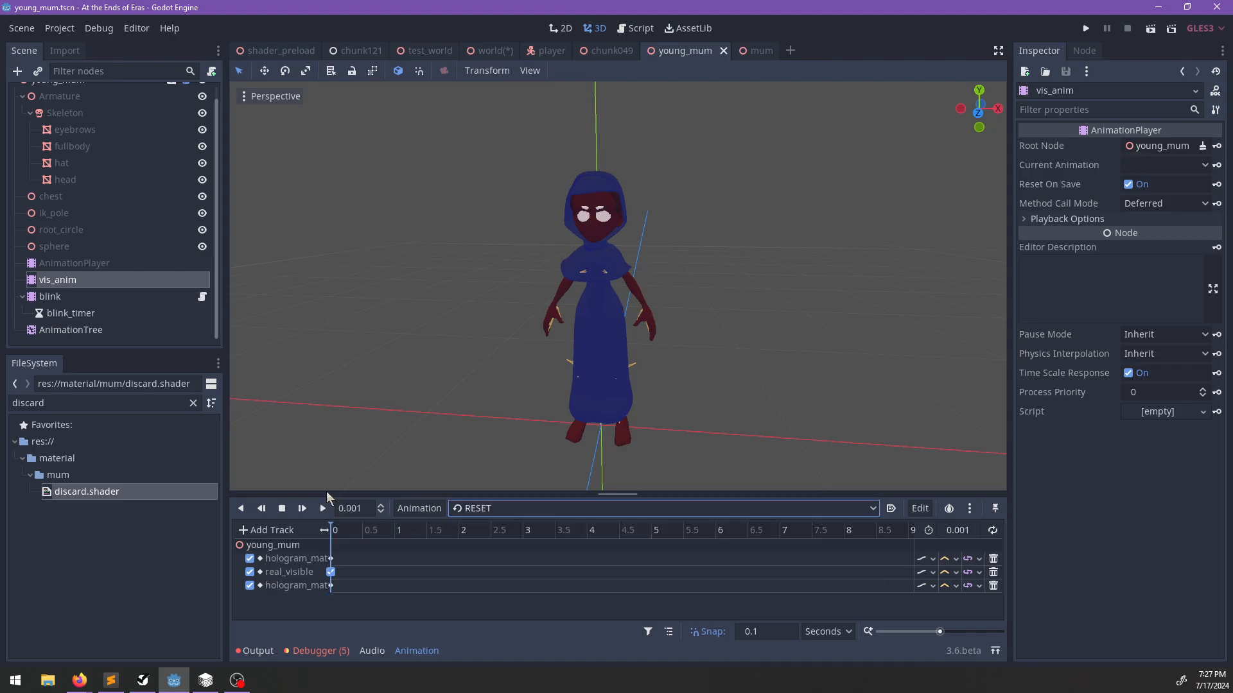
Review the script variables on the young_mum root and collapse the Hidden Material settings.
scroll(126, 144, up, 1)
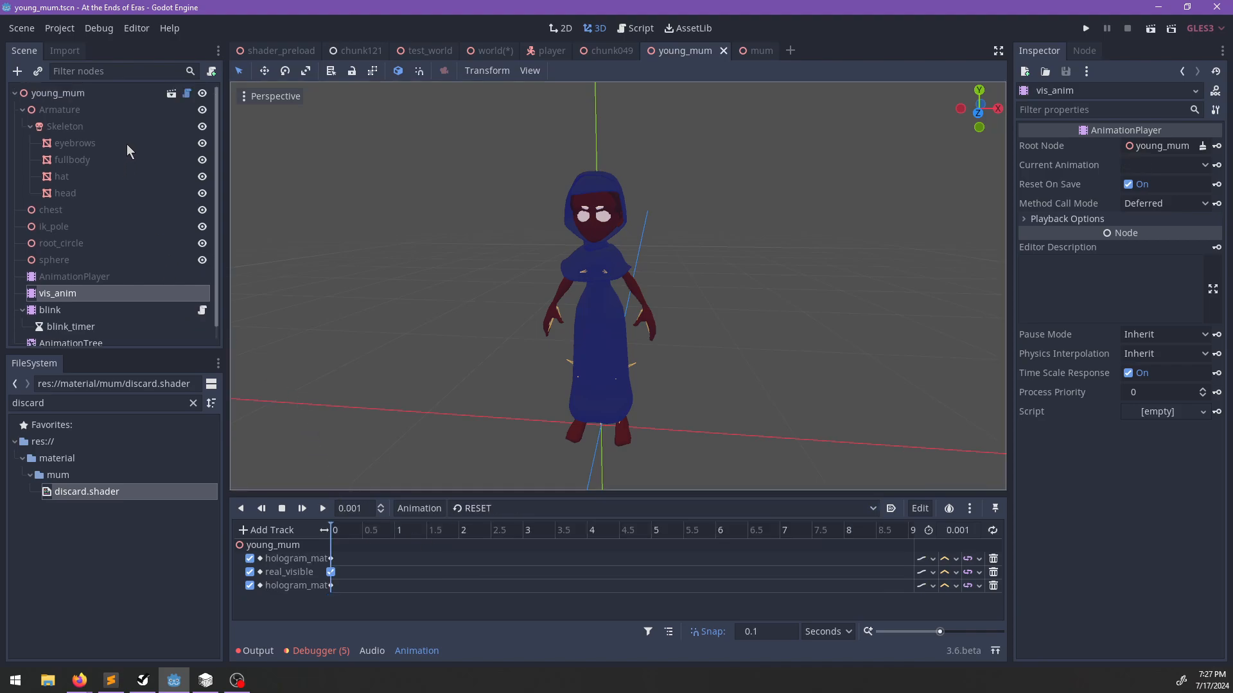
click(80, 95)
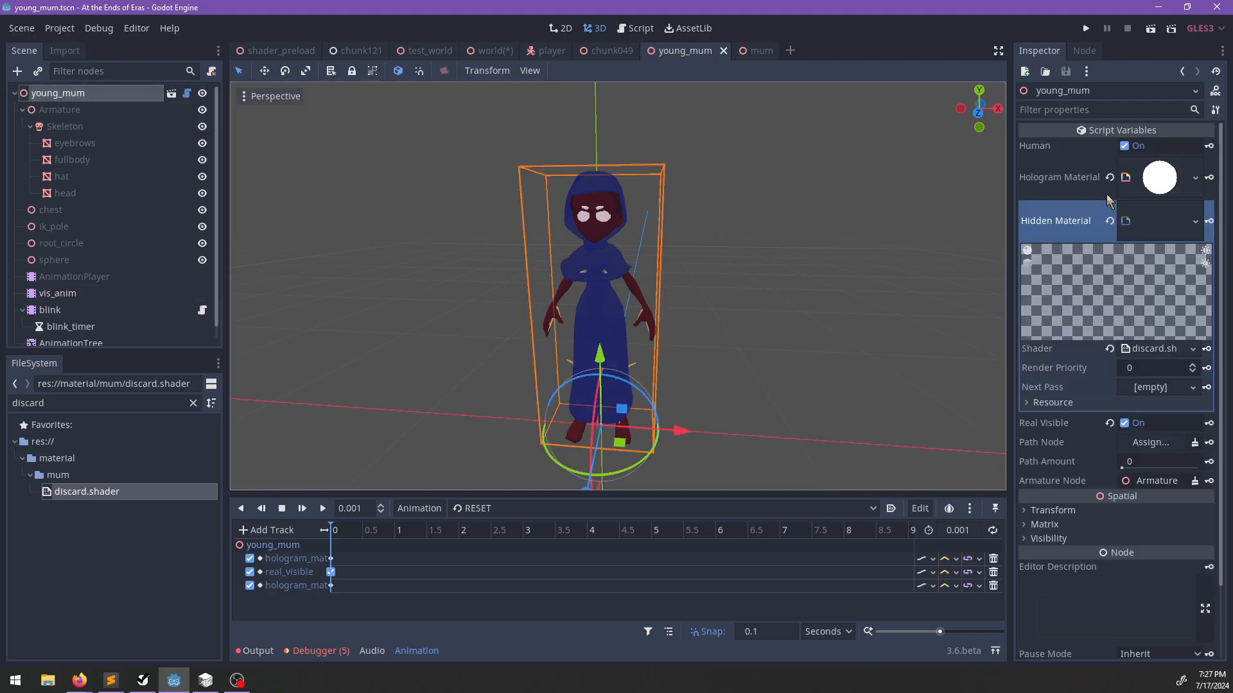
click(1154, 221)
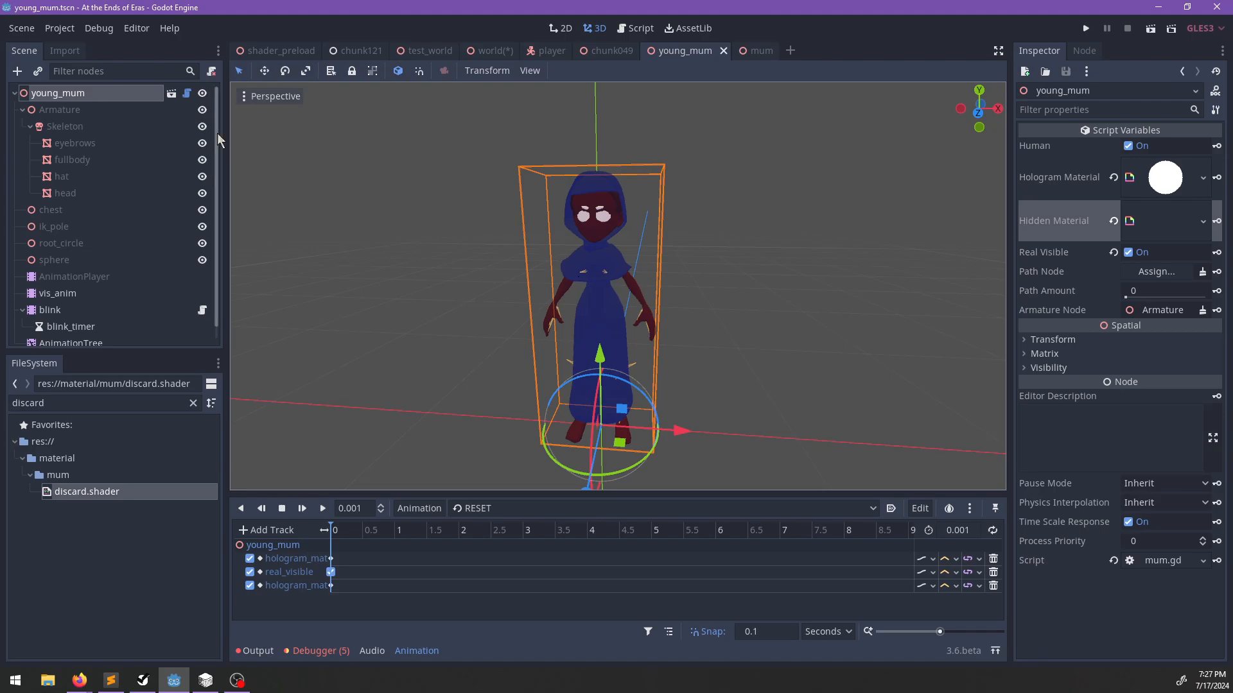
Open the script attached to the young_mum root and read through its outfit, visibility and path functions.
click(187, 93)
scroll(624, 310, down, 15)
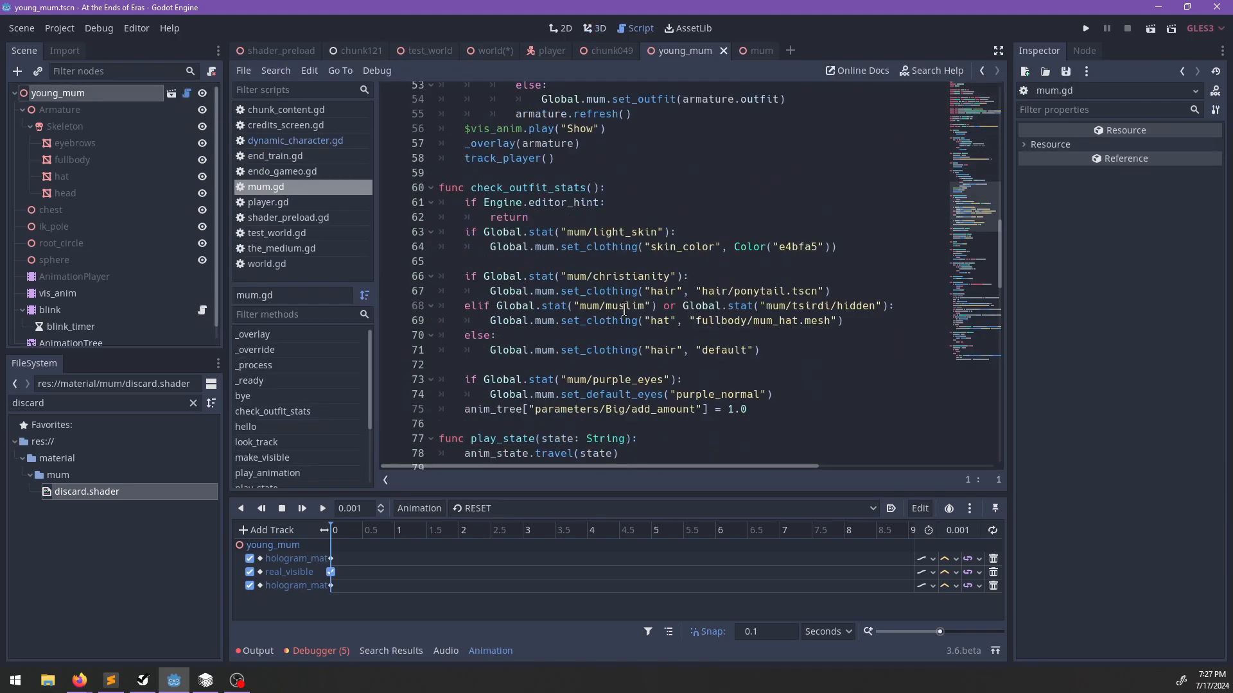
scroll(624, 310, down, 4)
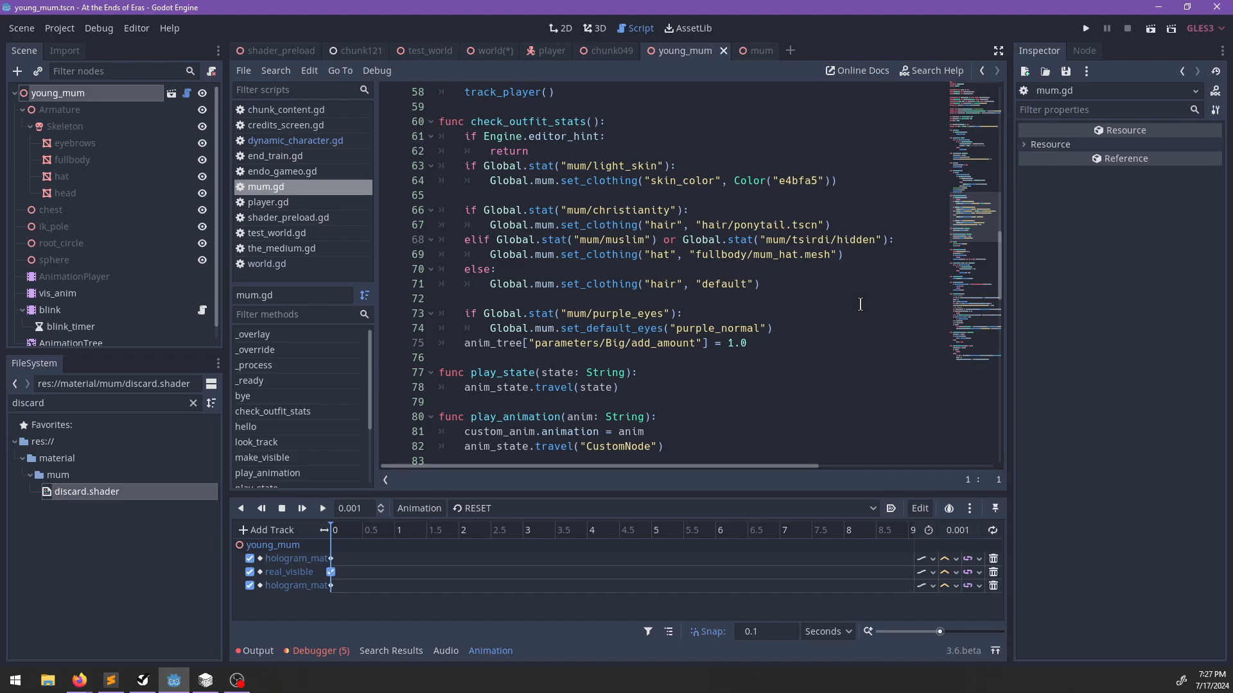
scroll(860, 305, up, 7)
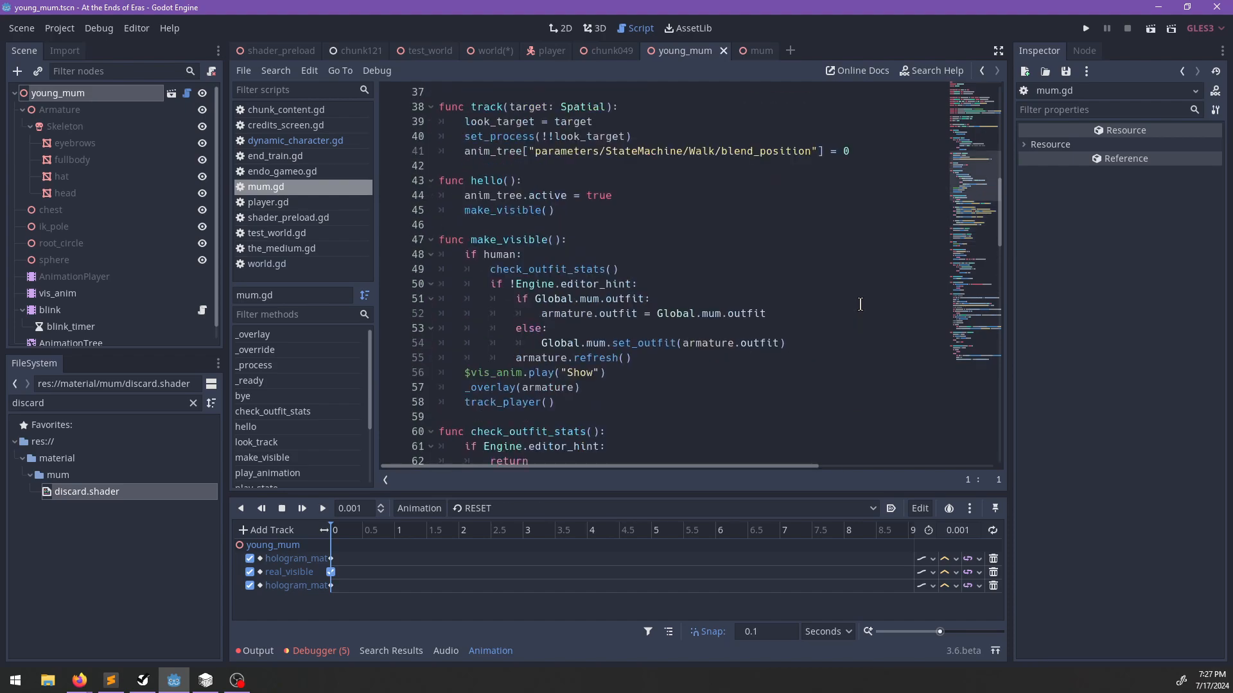
scroll(860, 304, up, 8)
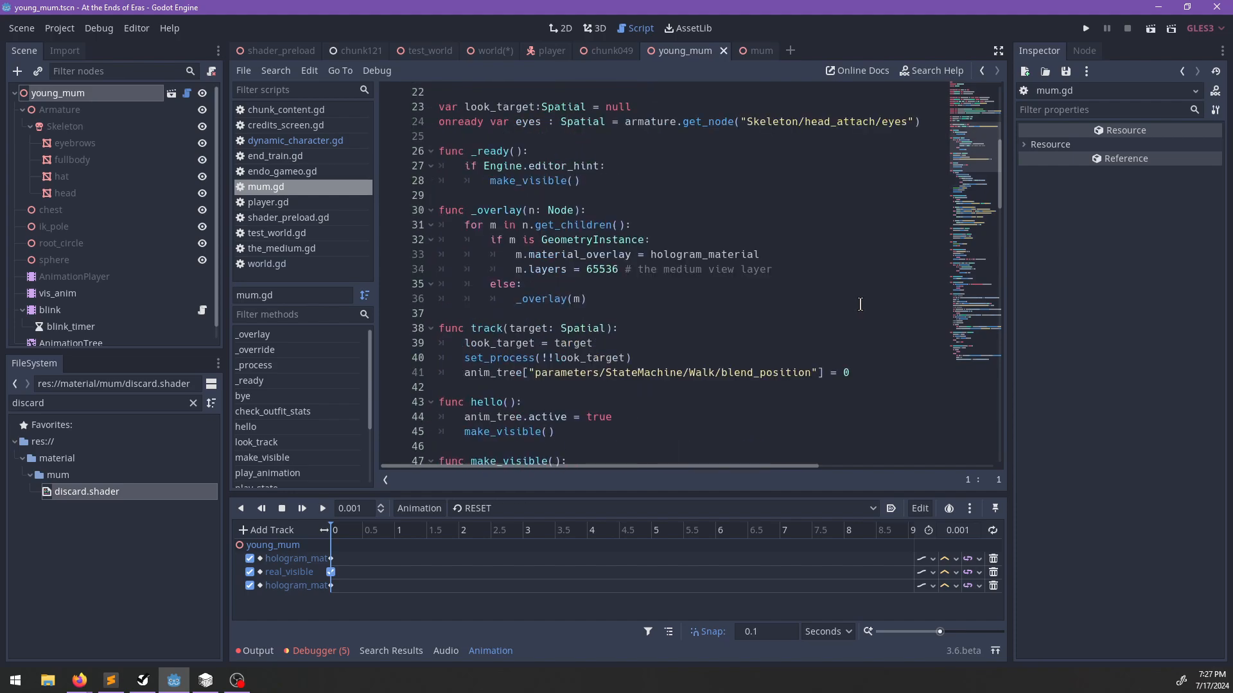
scroll(861, 305, up, 4)
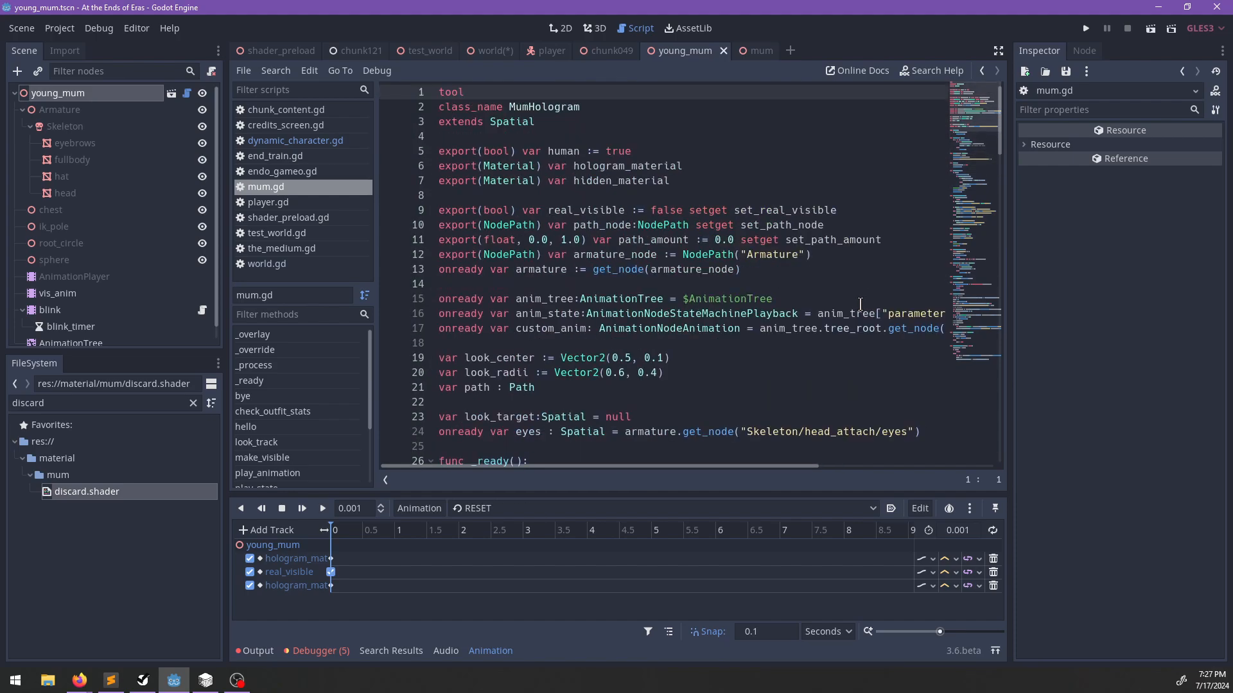
scroll(860, 304, down, 20)
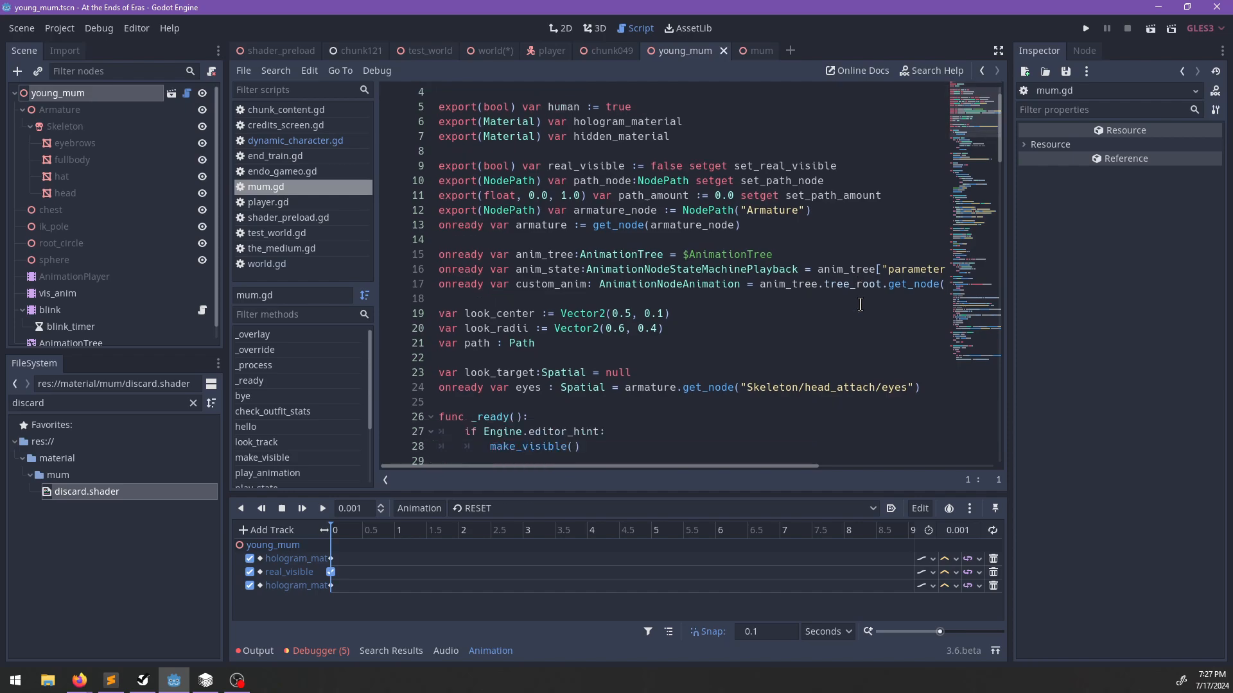
scroll(860, 304, down, 10)
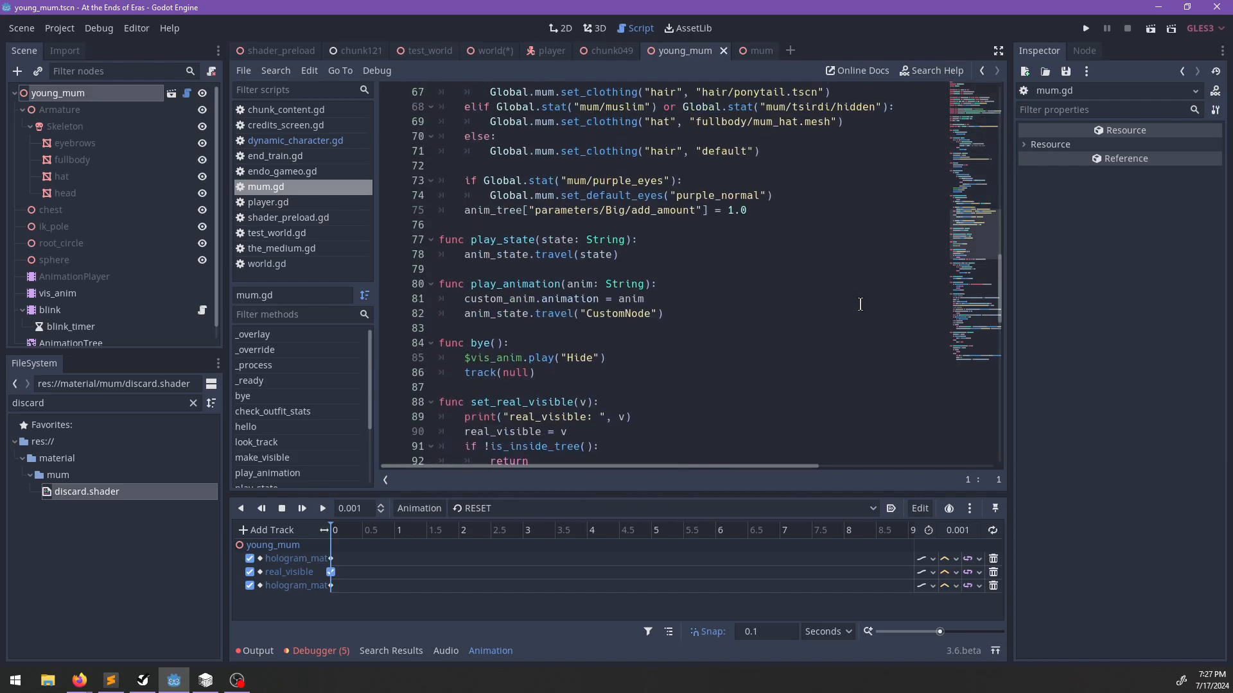
scroll(861, 305, down, 6)
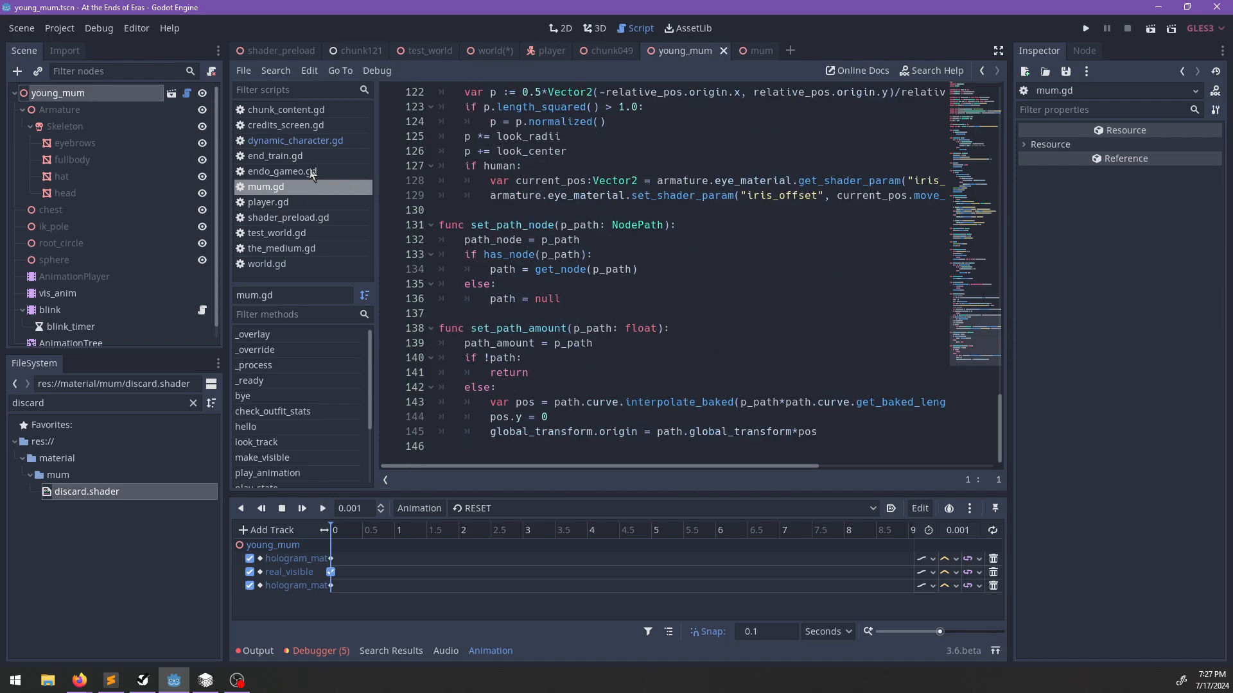
Search dynamic_character.gd for "outfit" and go through the matches up to the eyes handling in refresh().
click(292, 142)
key(ctrl+f)
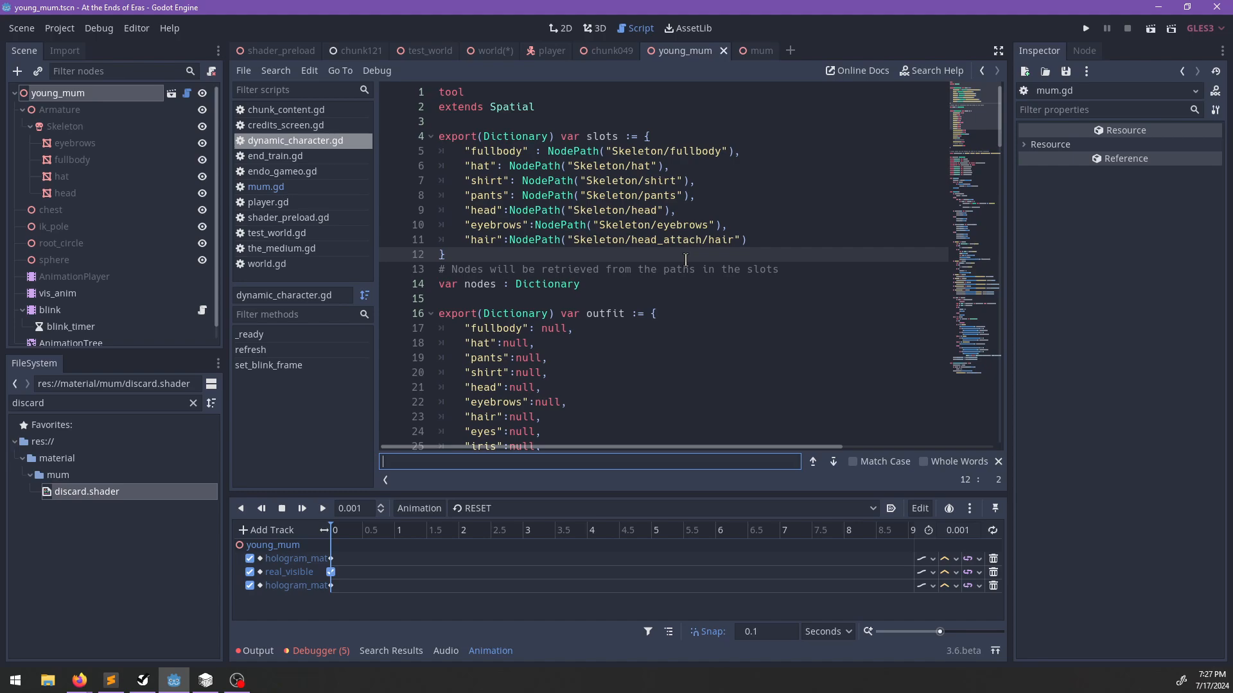
text(set_out)
key(ctrl+BackSpace)
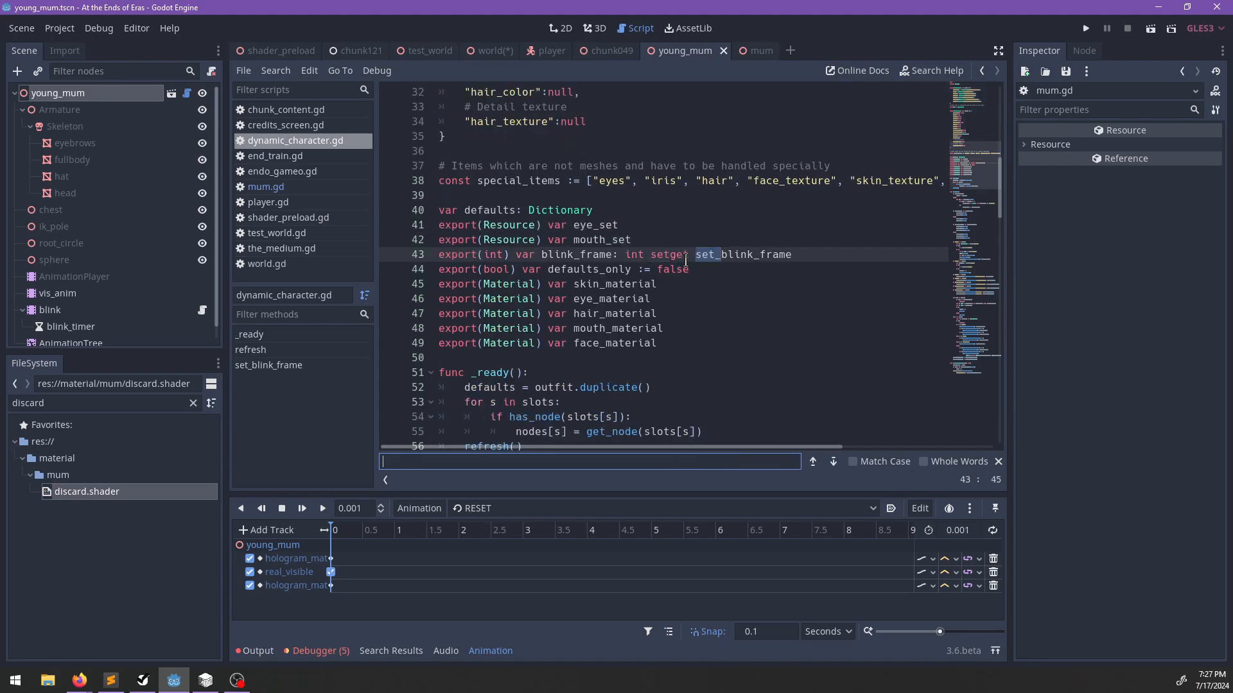
text(outfit)
key(Return)
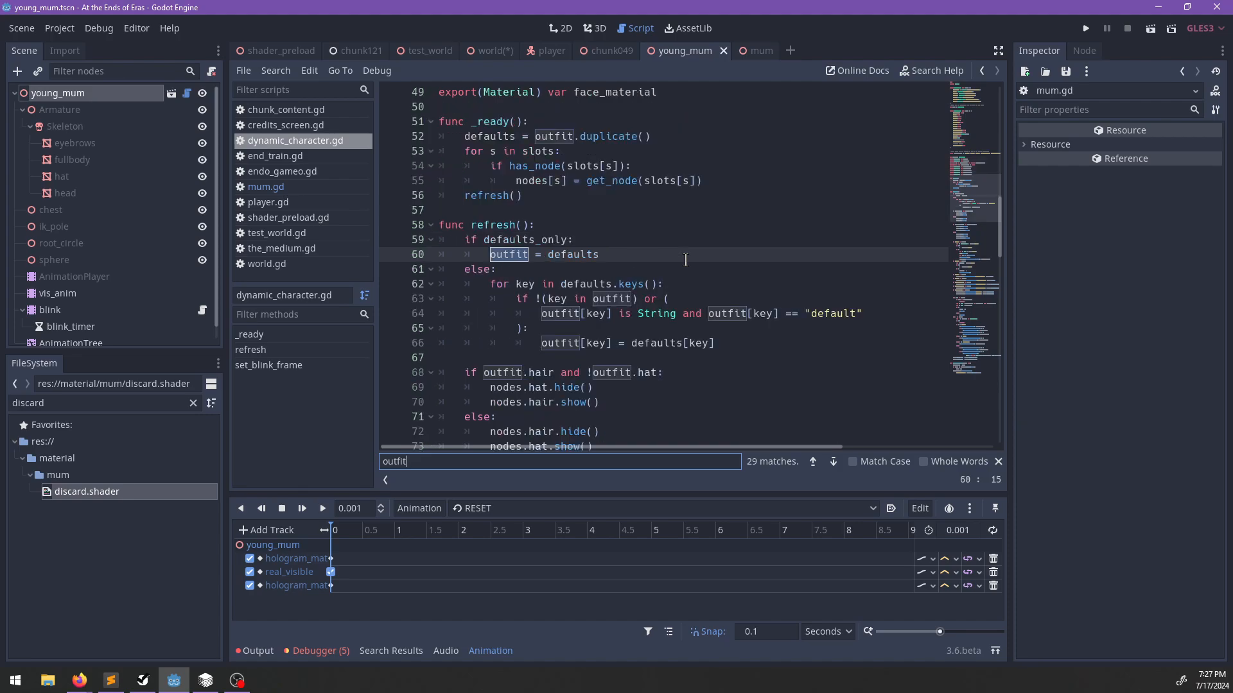
key(Return)
key(Return)
key(Return)
key(Return)
key(Return)
key(Return)
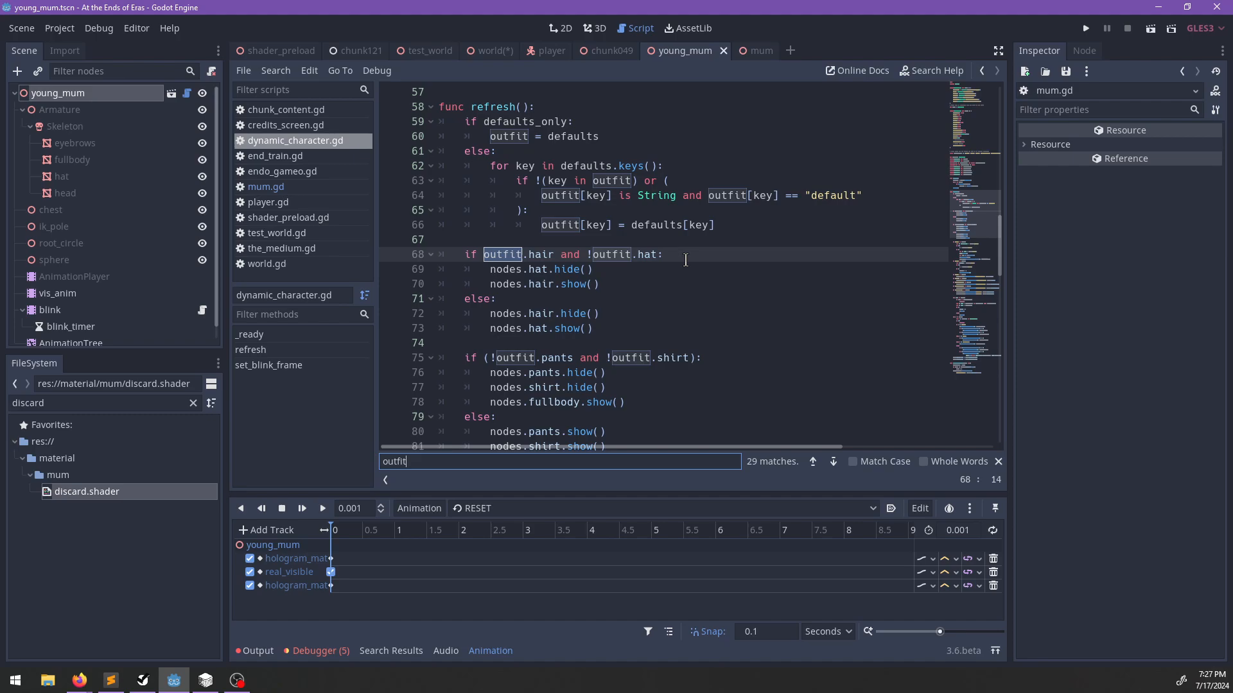
key(Return)
key(Return)
key(Return)
key(Return)
key(Return)
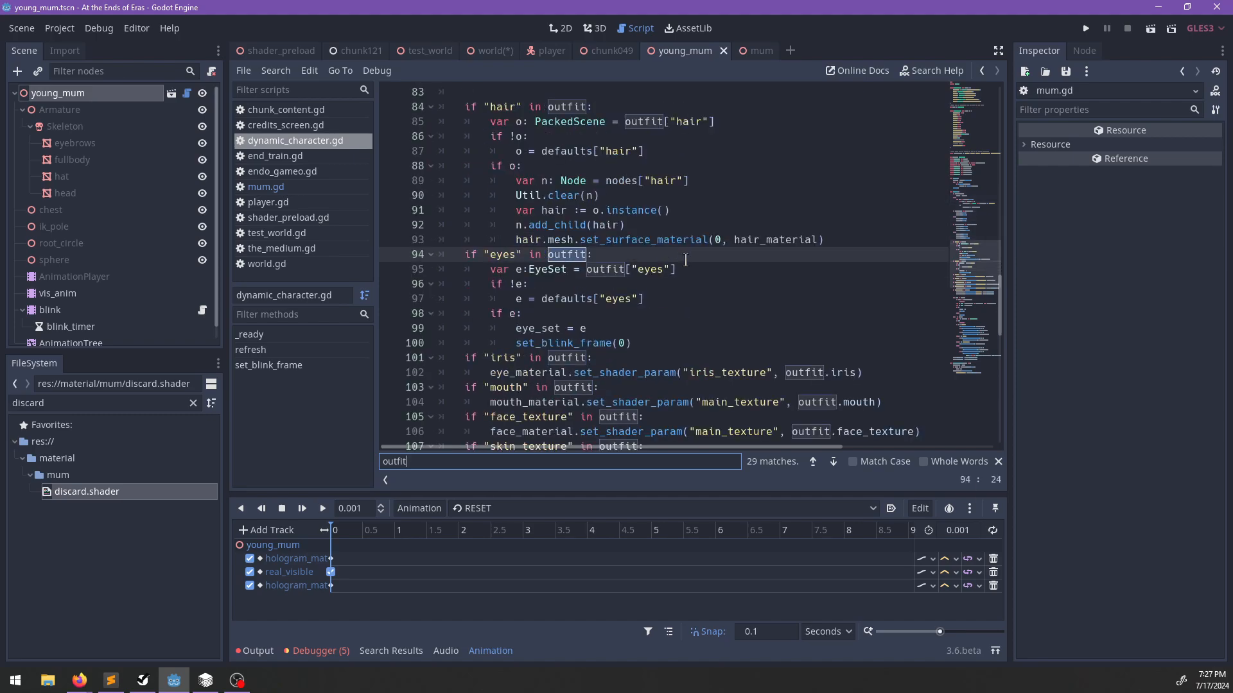
key(Escape)
Examine how refresh() in dynamic_character.gd applies defaults, hair, hat, clothing, textures and meshes from the outfit.
scroll(685, 260, up, 10)
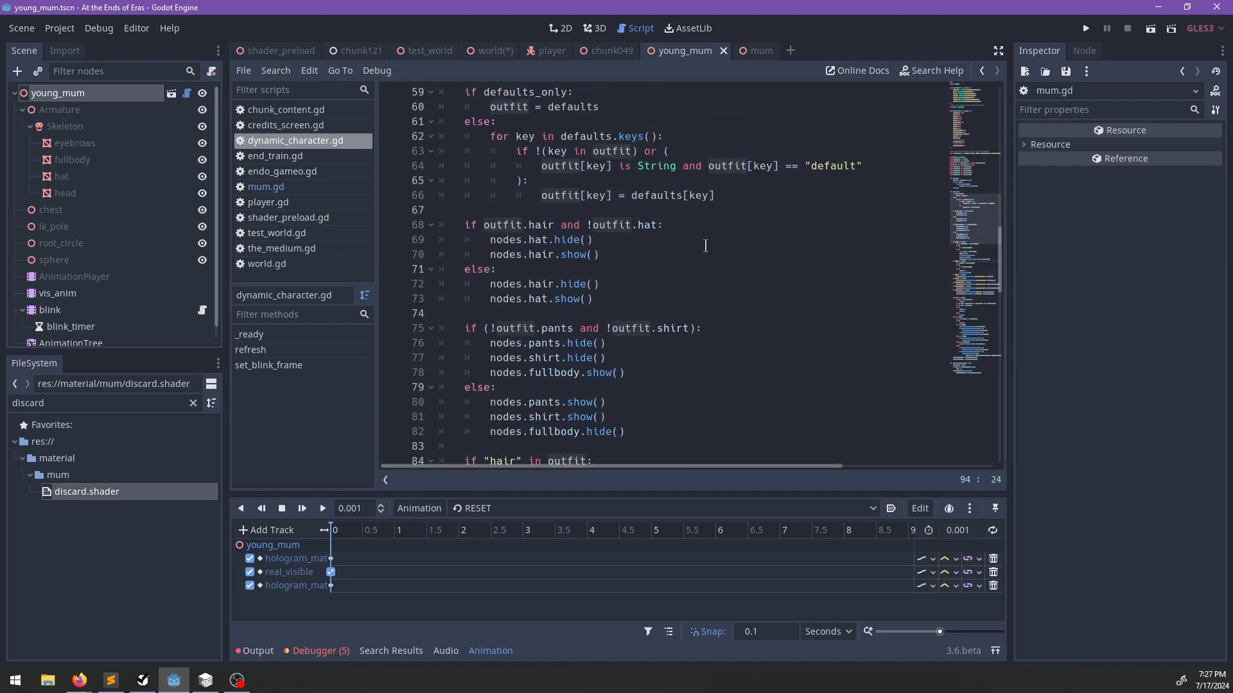
scroll(705, 246, down, 2)
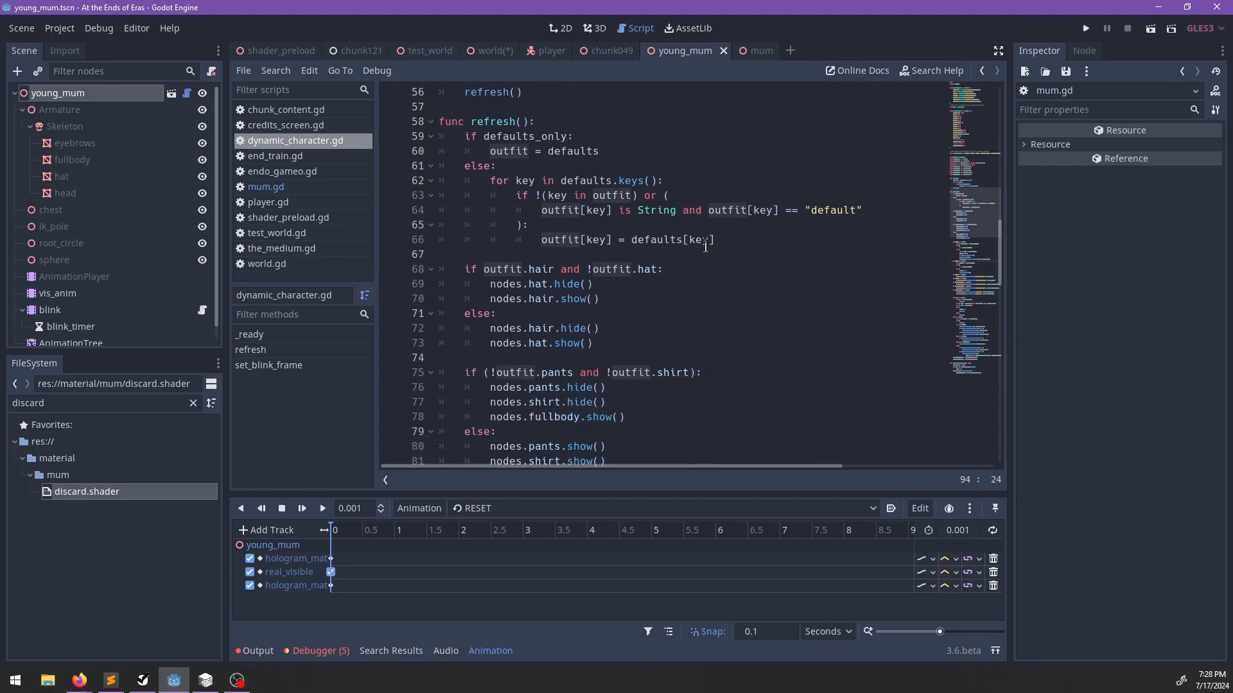
scroll(705, 246, down, 2)
scroll(705, 246, down, 13)
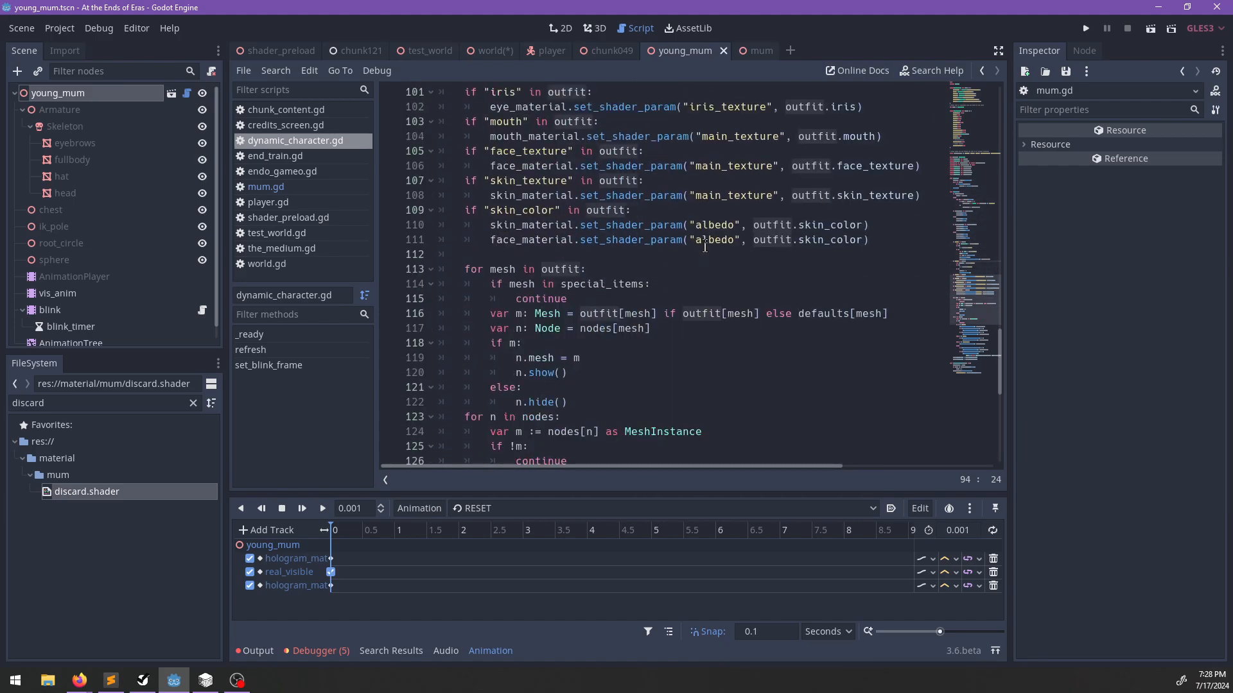
scroll(705, 247, up, 3)
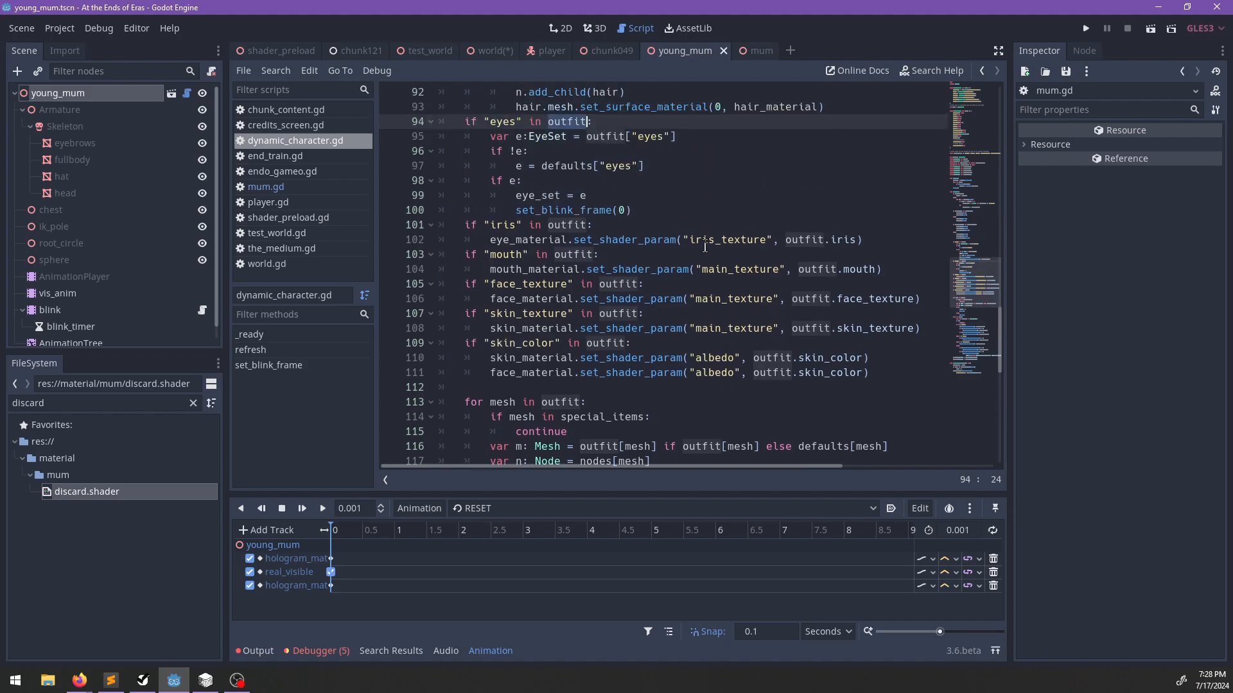
scroll(705, 247, down, 3)
scroll(705, 247, down, 2)
scroll(705, 246, up, 2)
Find the set_clothing call for skin_color in check_outfit_stats of mum.gd and jump to the function's definition.
click(318, 189)
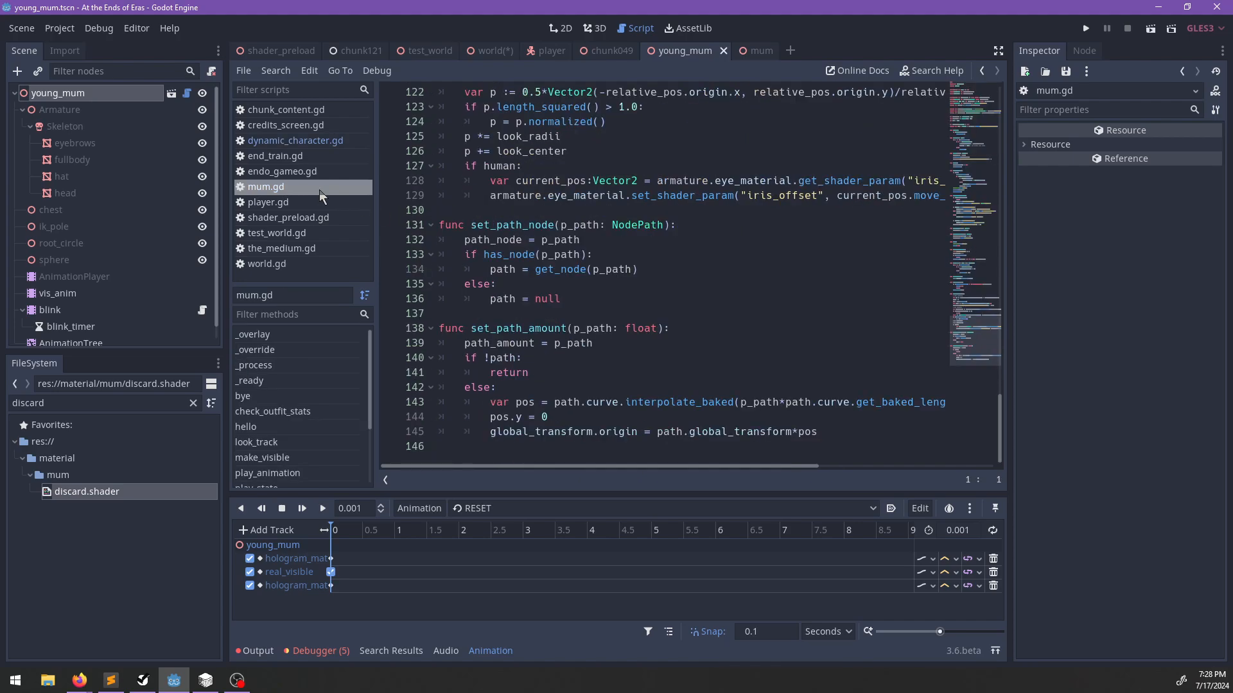
scroll(676, 220, up, 4)
scroll(677, 219, up, 18)
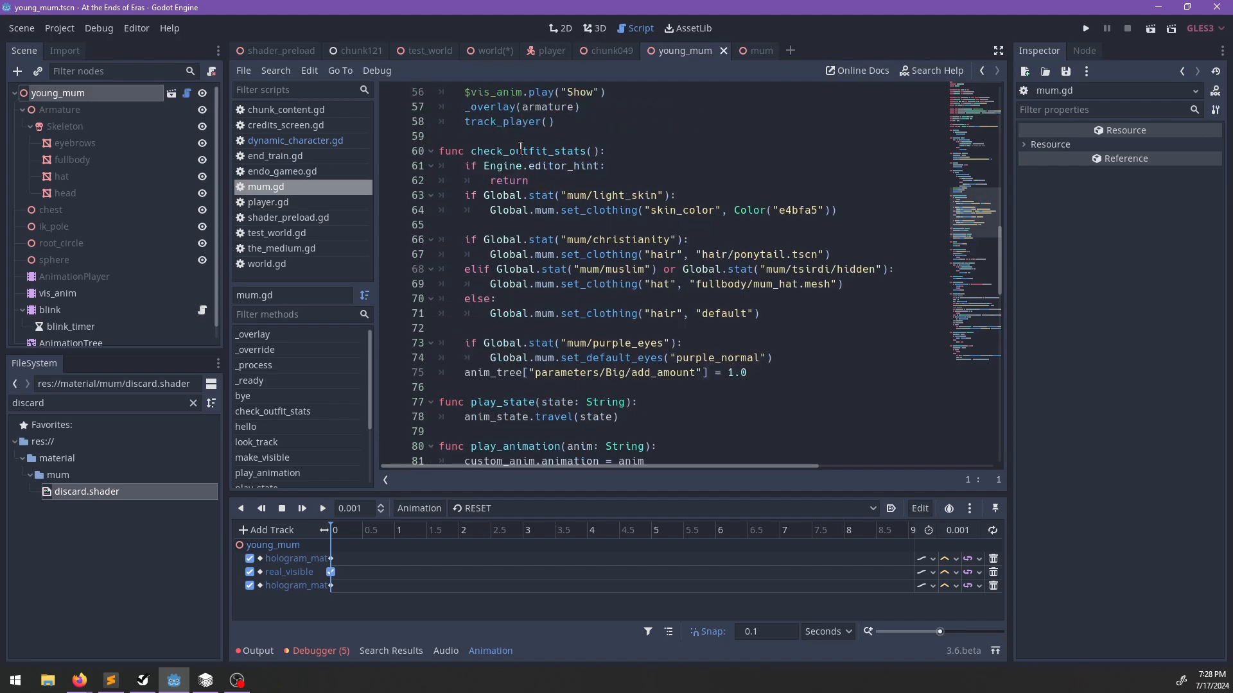
click(566, 210)
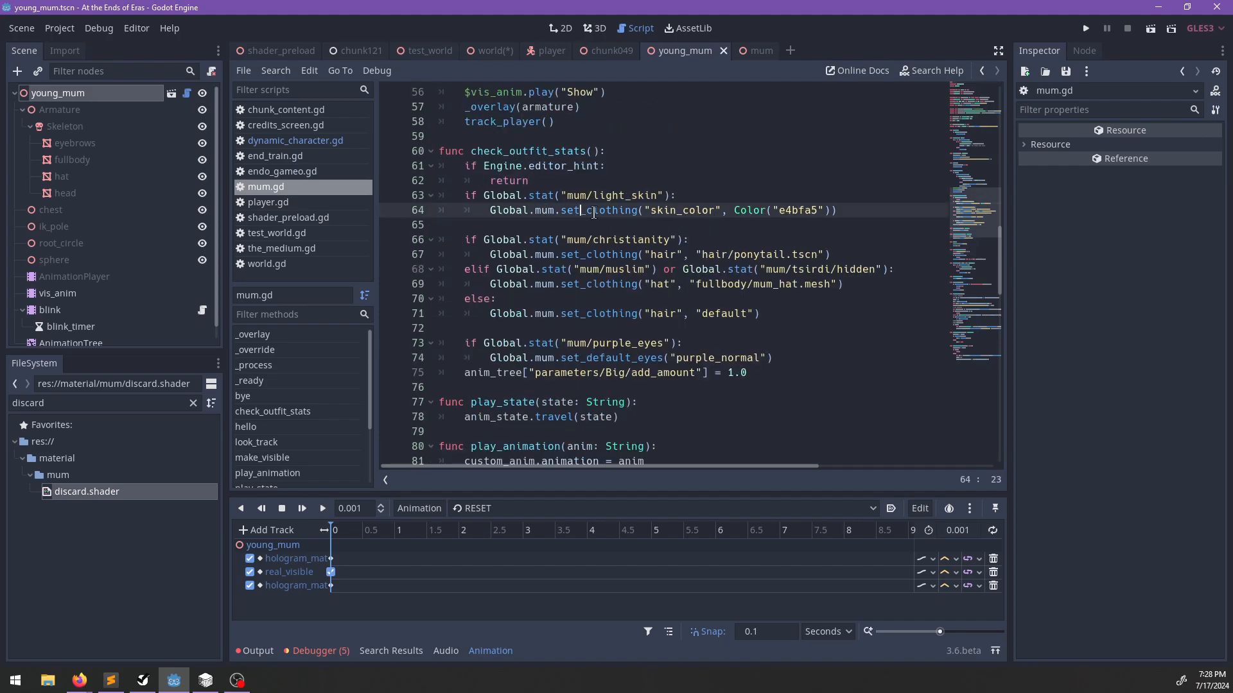
ctrl+click(594, 211)
Examine how set_clothing in mum_info.gd stores outfit entries by p_key, and check the script's variable declarations.
scroll(706, 276, down, 2)
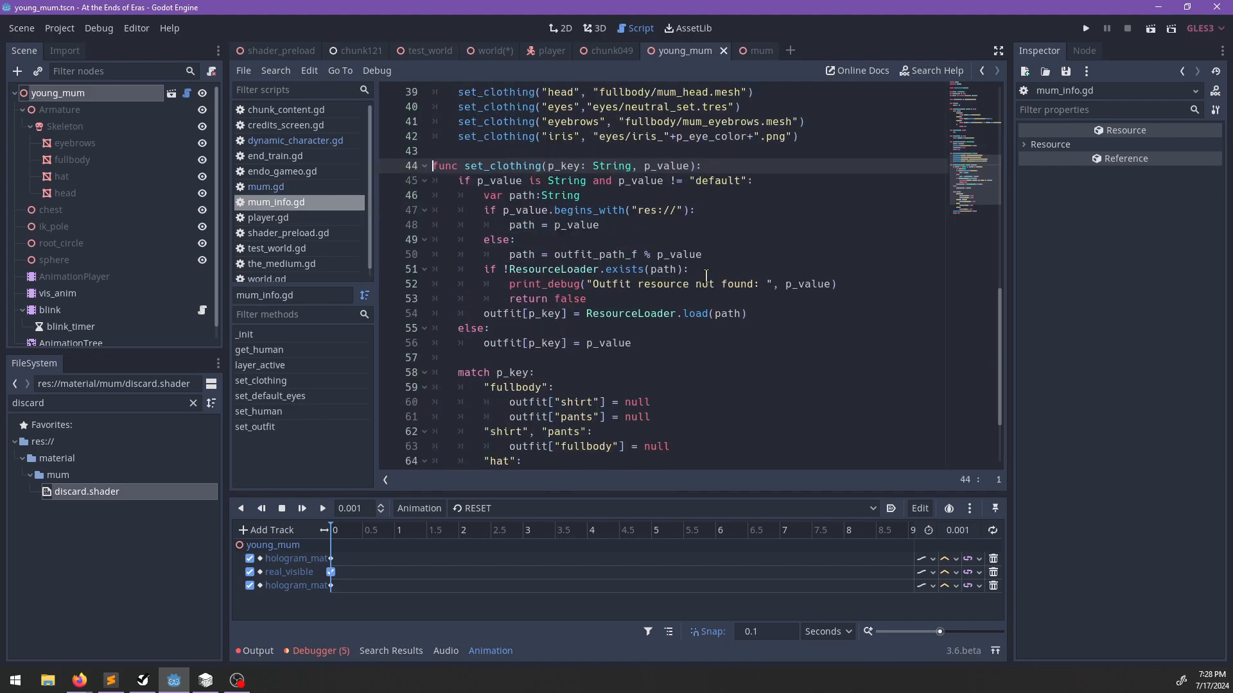
double_click(502, 311)
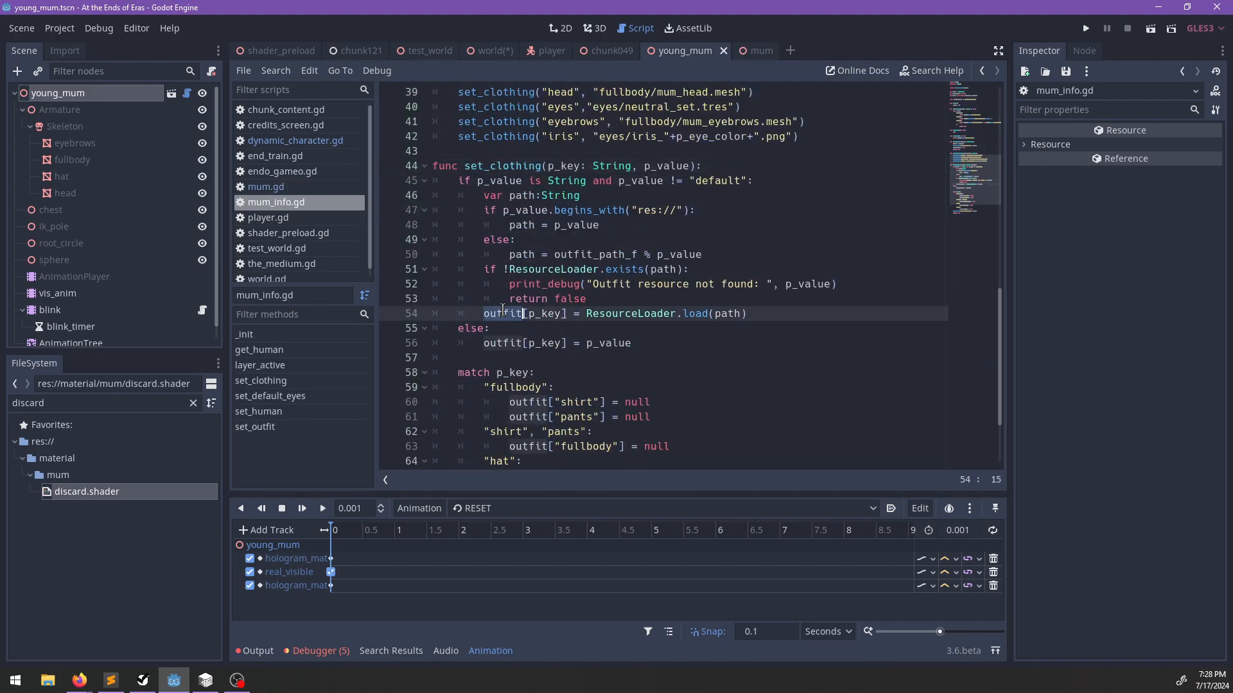
double_click(540, 313)
scroll(630, 302, up, 7)
scroll(630, 302, up, 6)
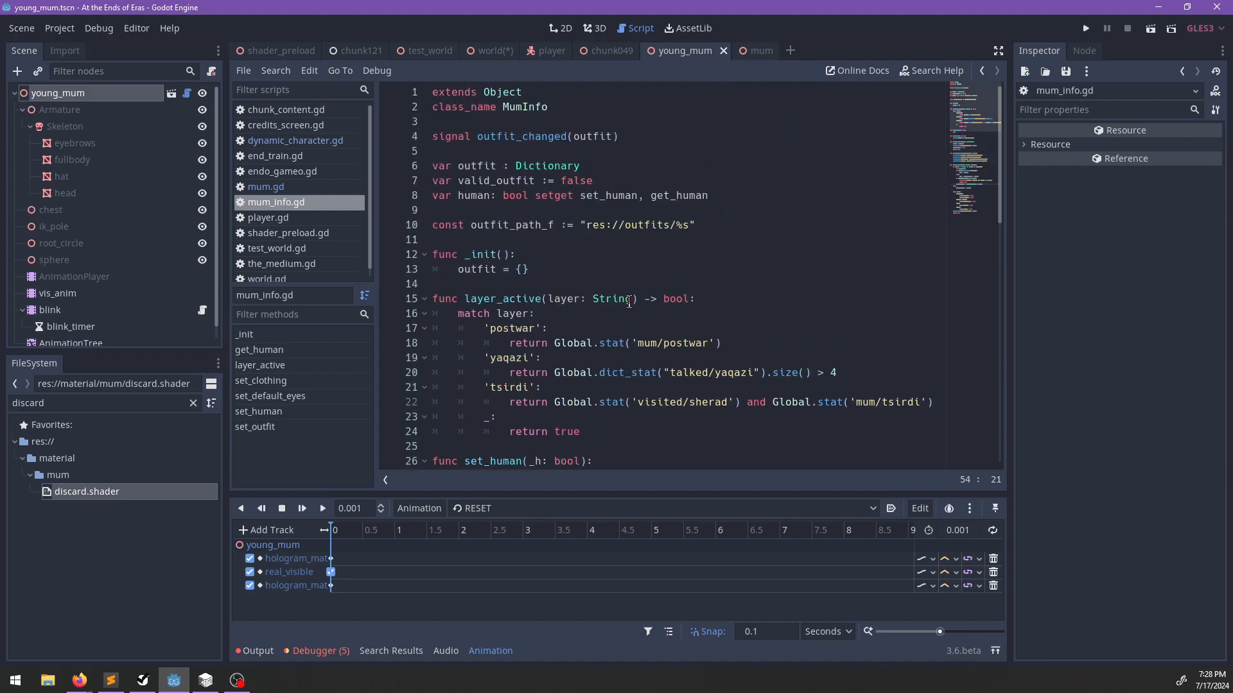
scroll(628, 302, down, 12)
scroll(629, 302, down, 3)
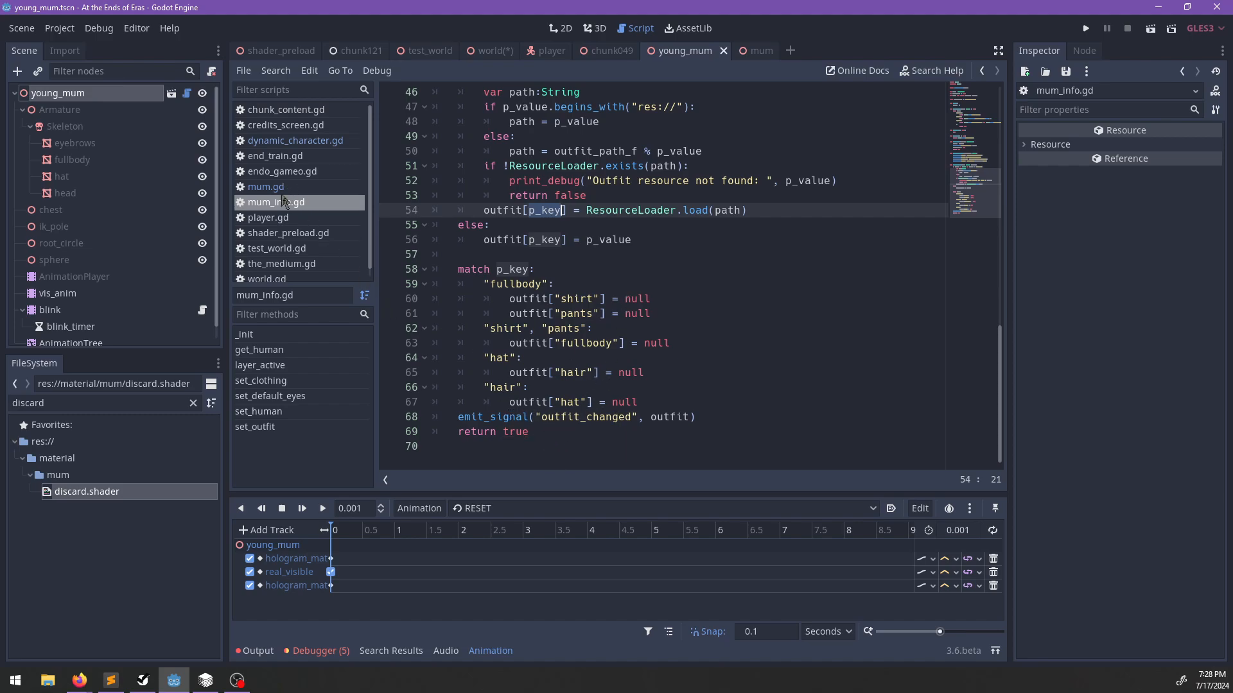
Return to dynamic_character.gd, check its _ready and refresh functions, and search the script for "mum".
click(302, 142)
scroll(652, 258, up, 11)
scroll(668, 270, up, 14)
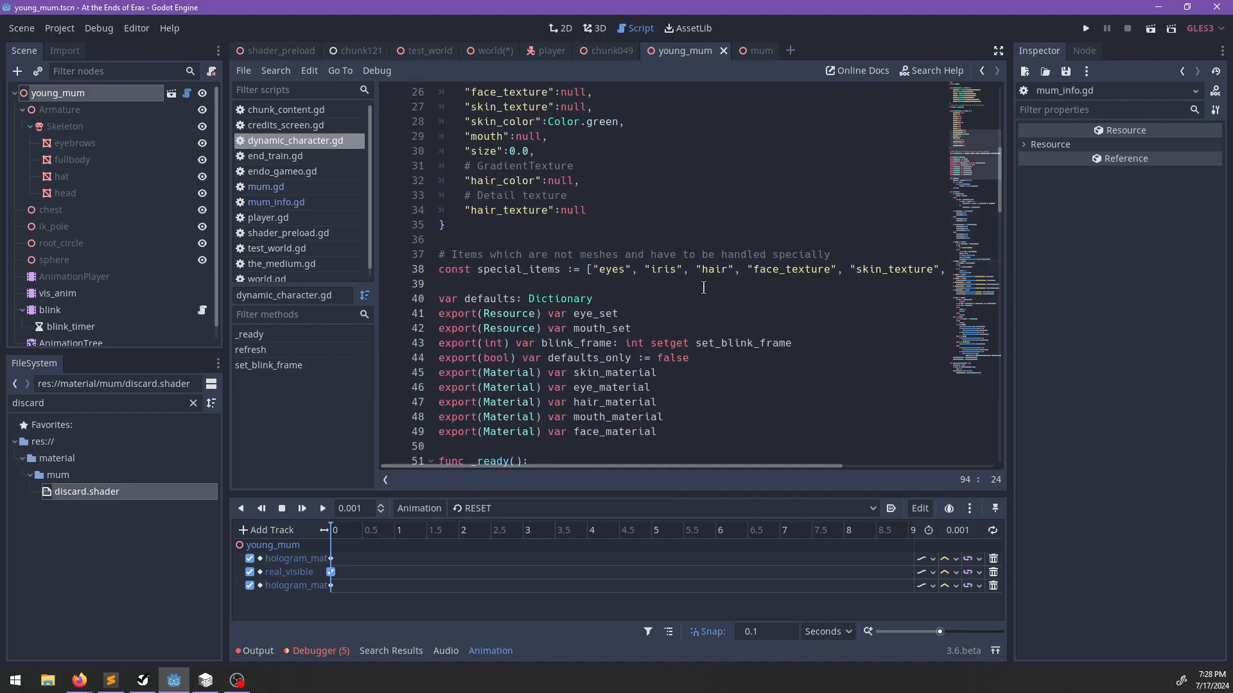
scroll(681, 280, down, 7)
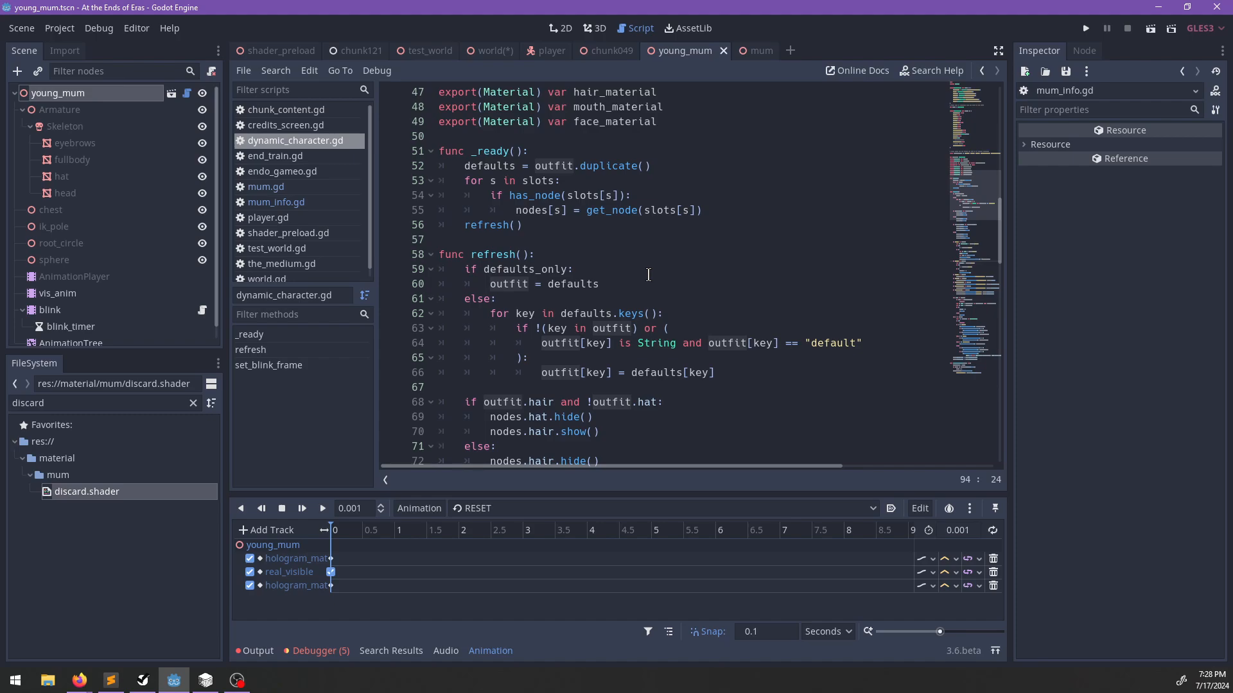
key(ctrl+f)
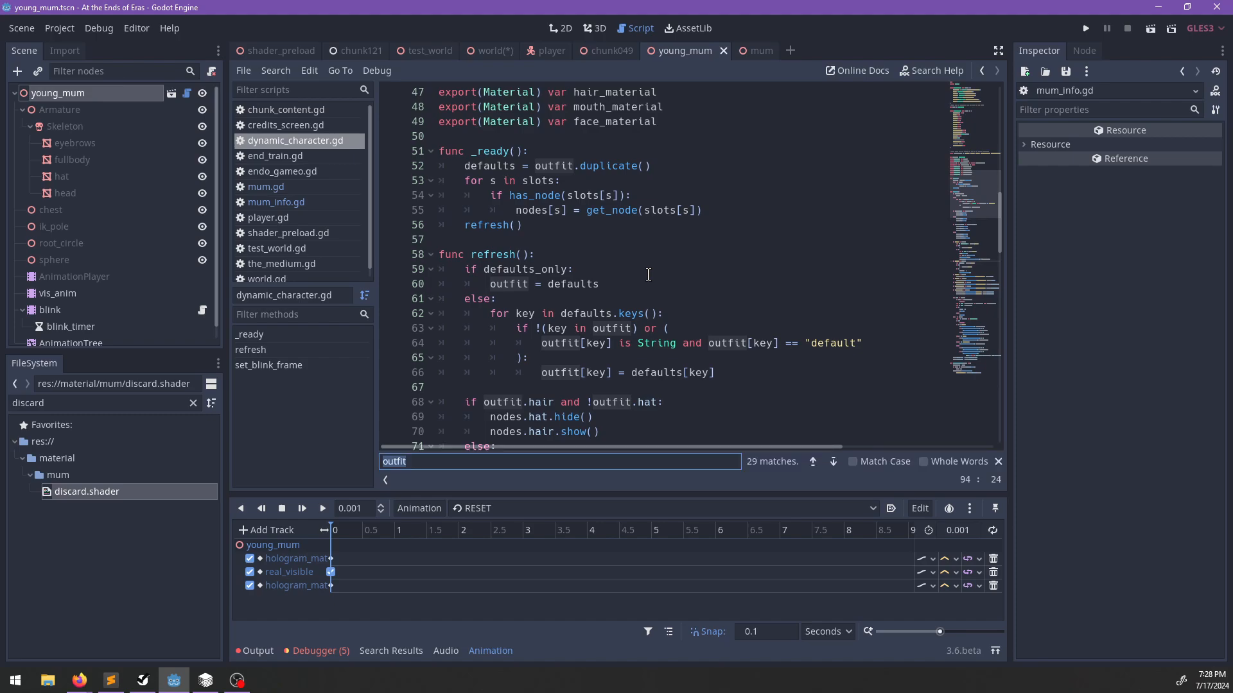
text(mum)
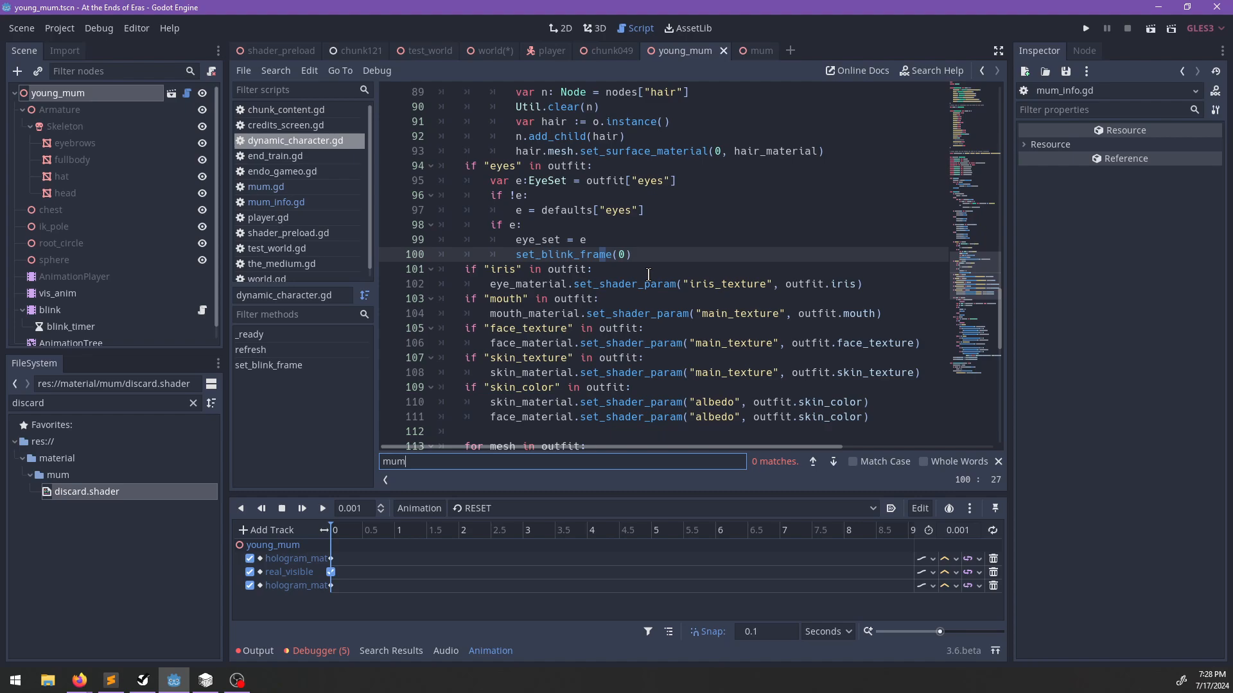
scroll(648, 274, down, 9)
key(Escape)
Review the slots, outfit and exported material variables in dynamic_character.gd, and show the young_mum root's properties alongside.
scroll(648, 274, up, 20)
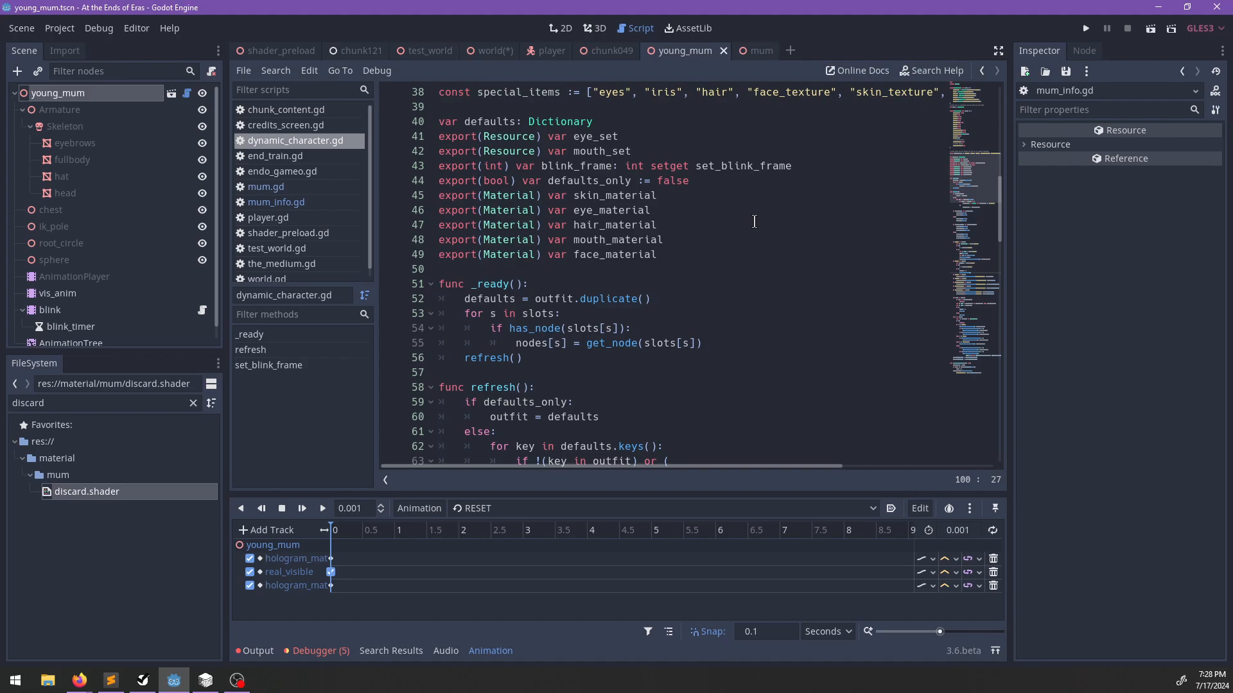
scroll(753, 222, up, 2)
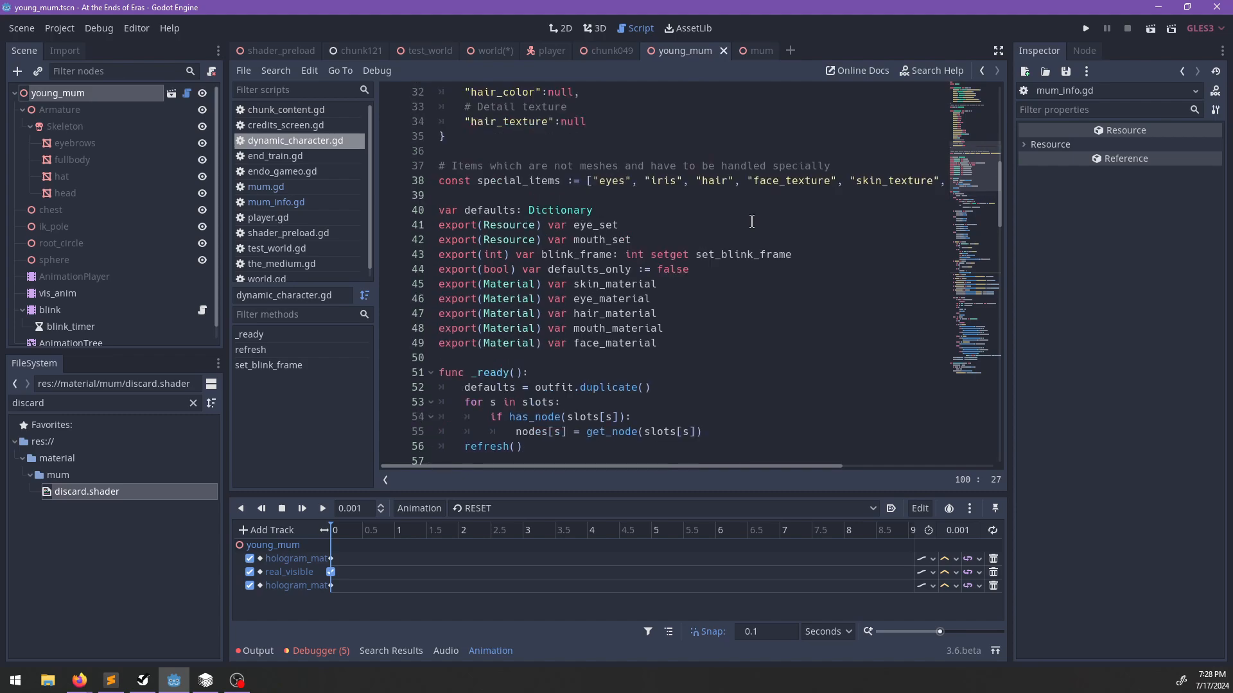
scroll(751, 222, up, 8)
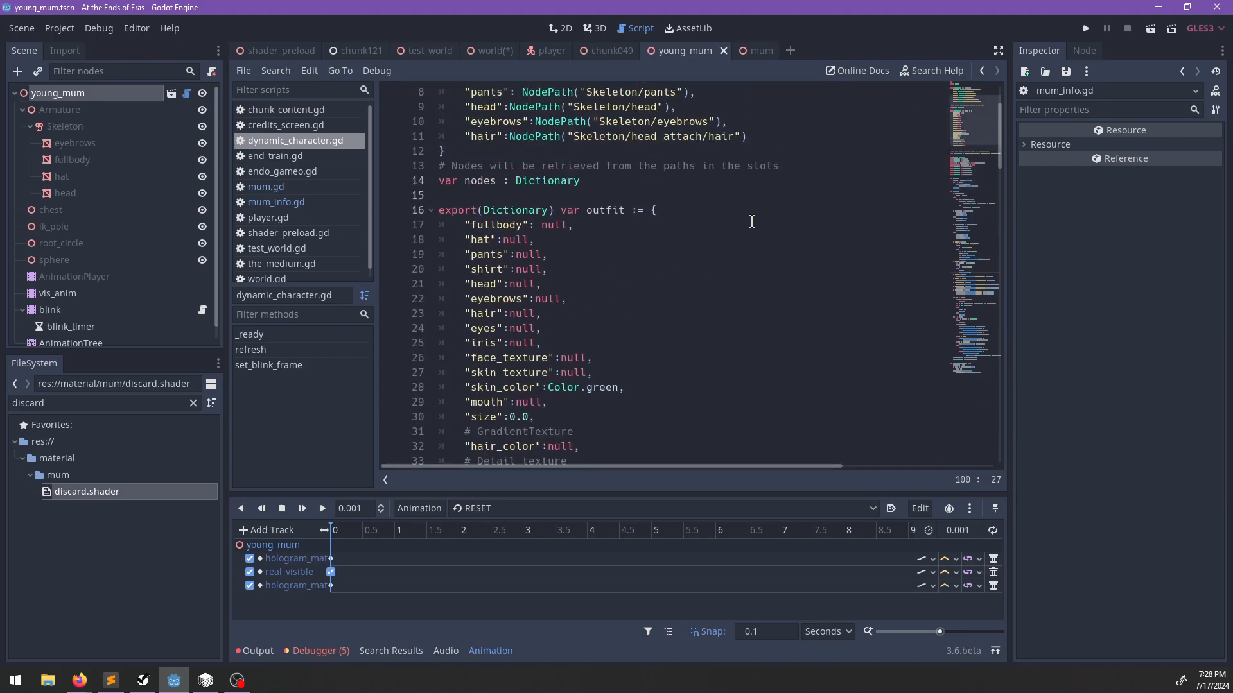
scroll(751, 222, up, 3)
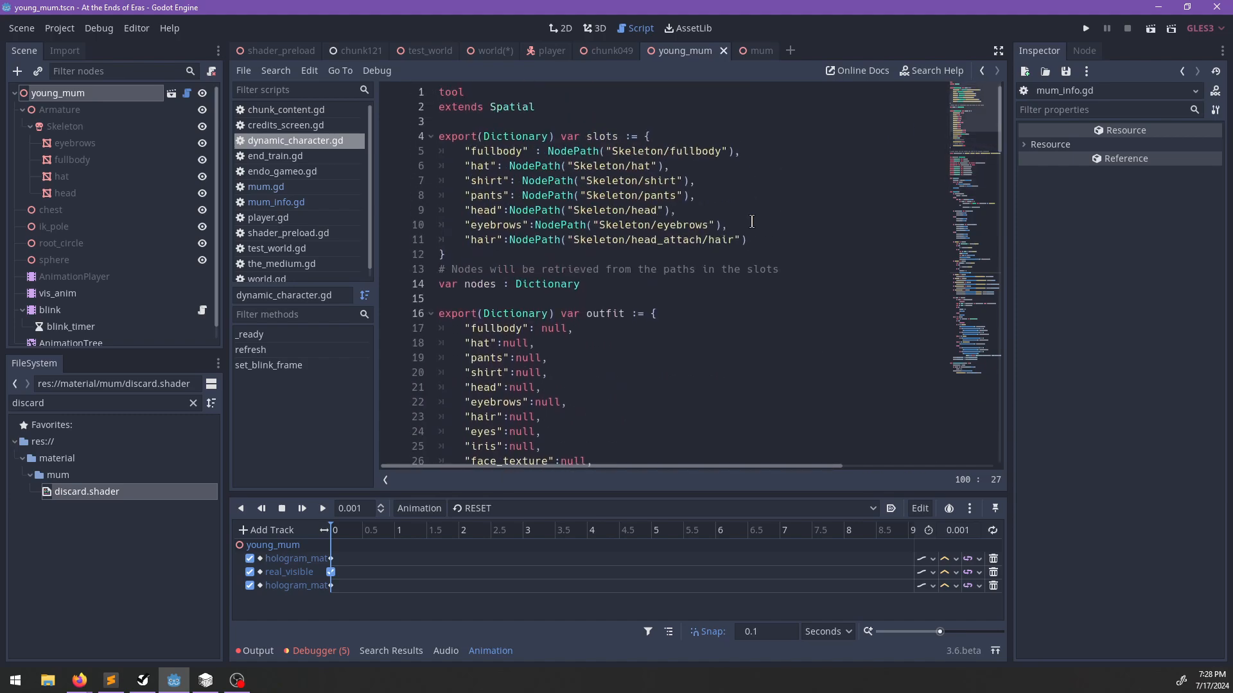
click(85, 95)
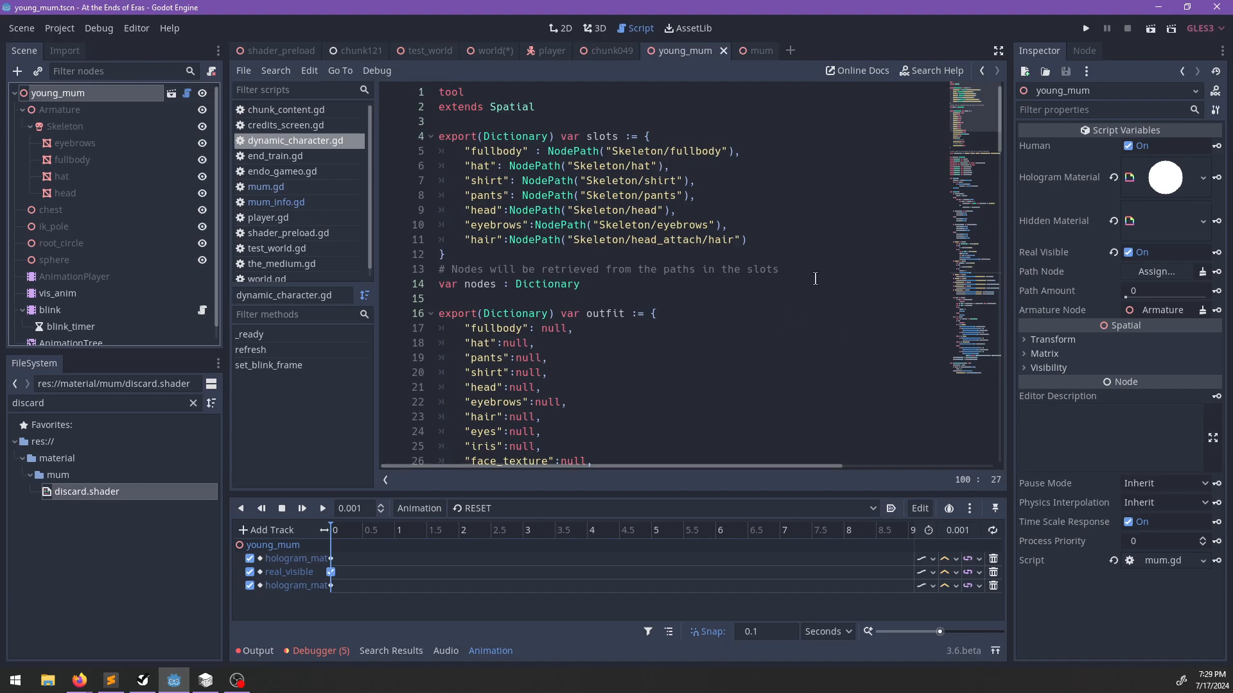
scroll(815, 278, down, 7)
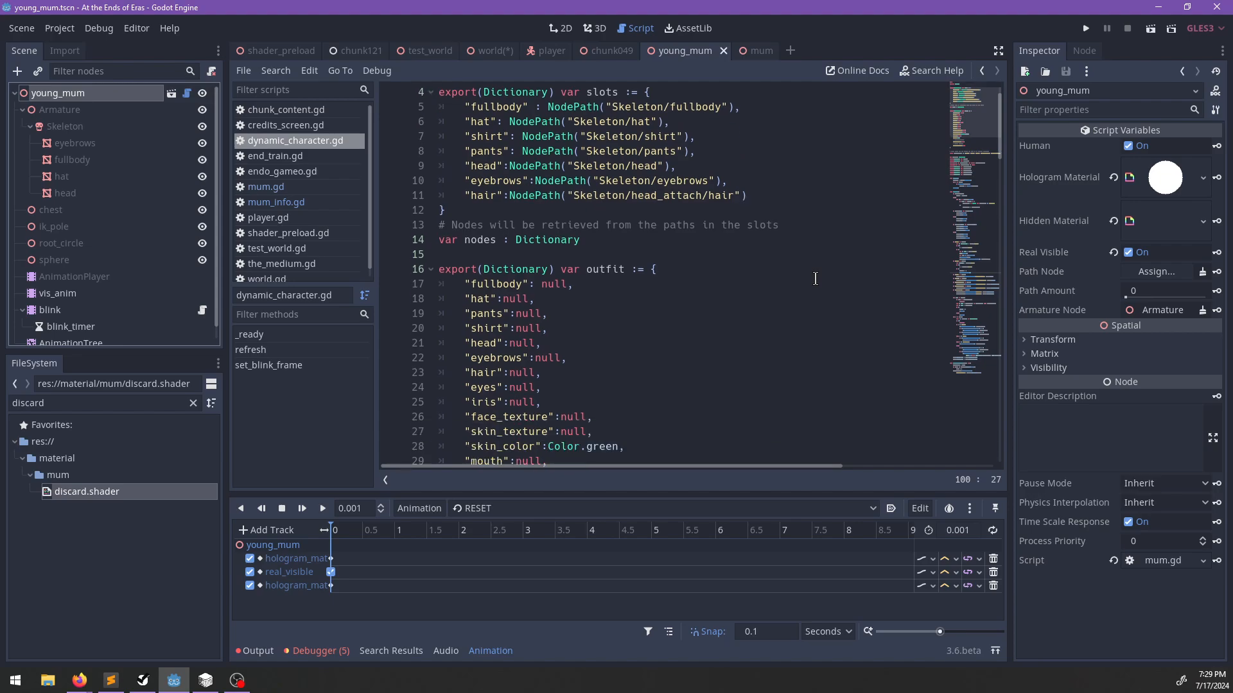
scroll(815, 278, down, 2)
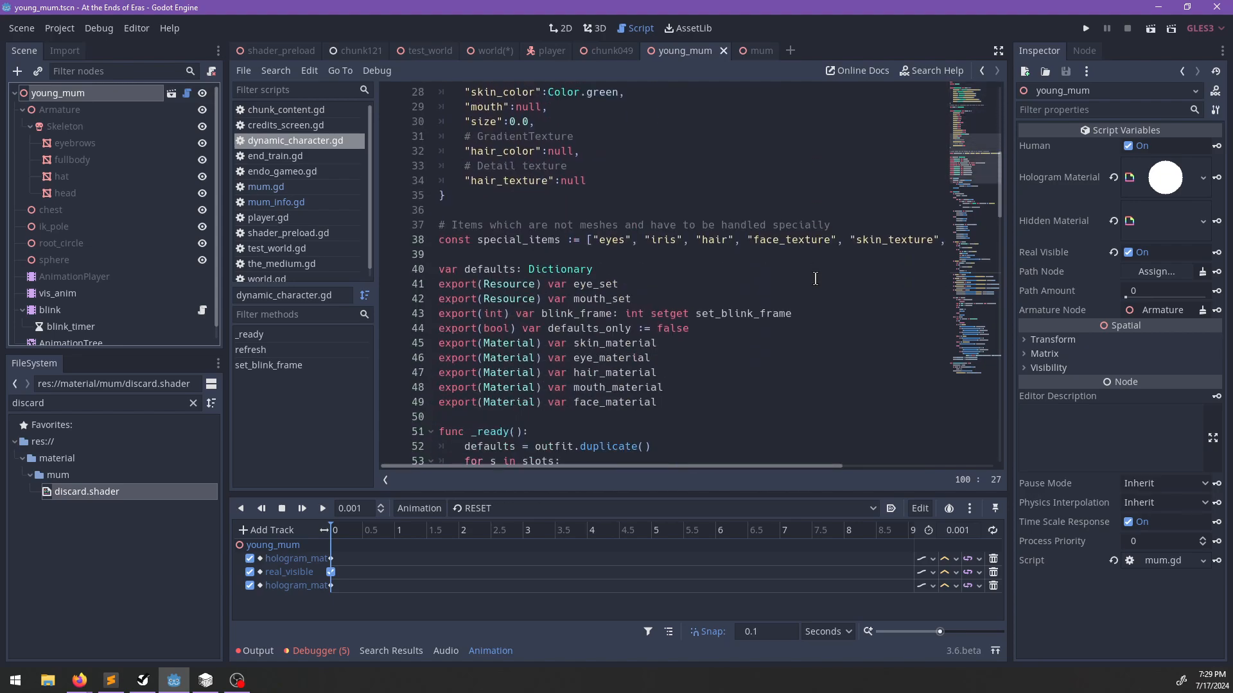
Attach the dynamic_character.gd script to the Armature node of young_mum and save the scene.
drag(580, 466, 518, 475)
scroll(622, 326, down, 9)
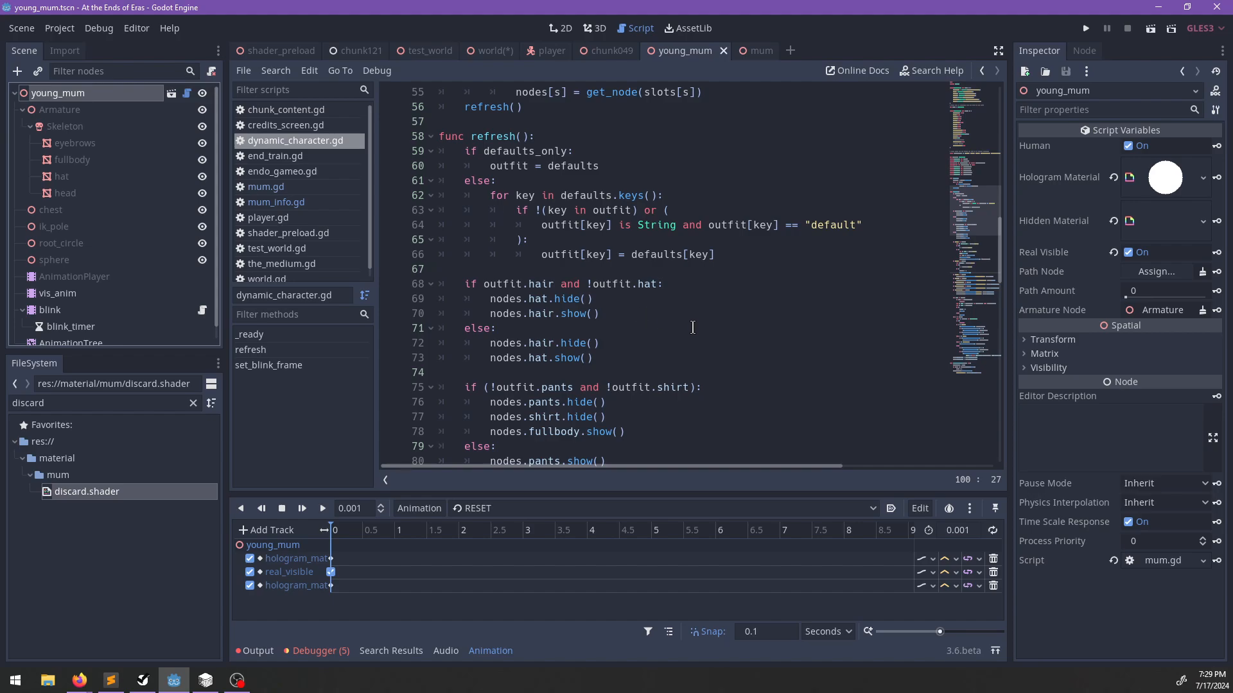
click(600, 29)
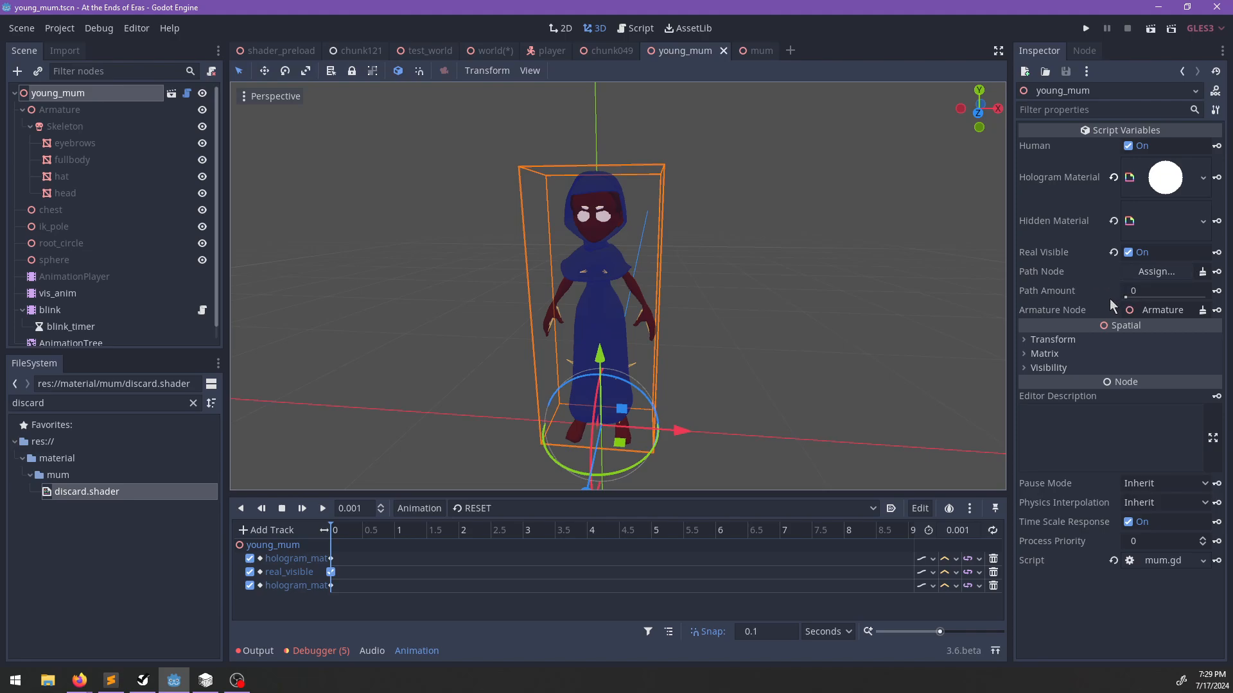
click(94, 113)
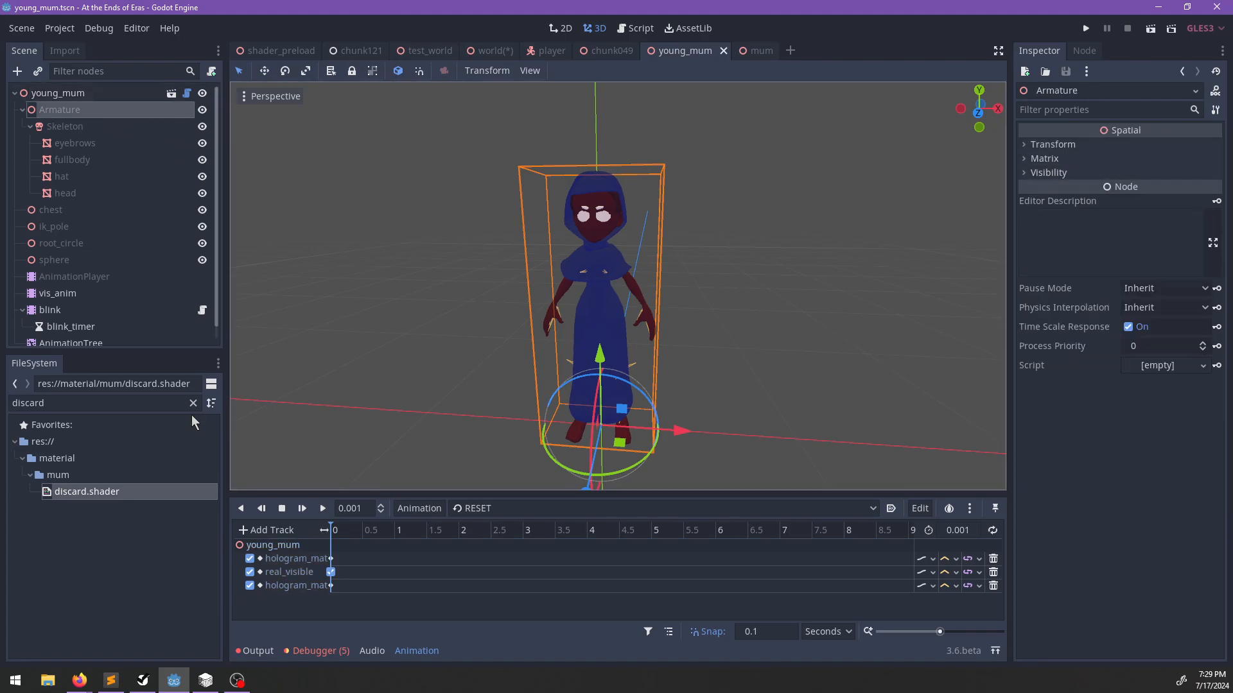
click(124, 398)
text(ynamic)
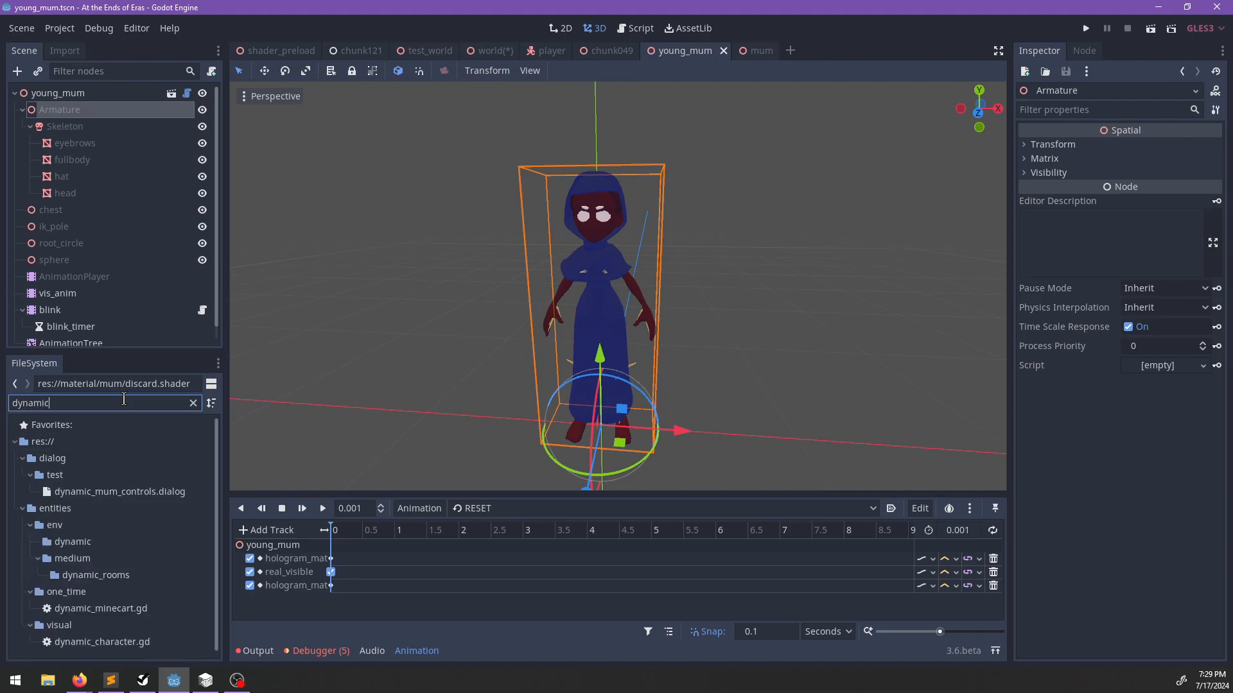
drag(99, 642, 96, 109)
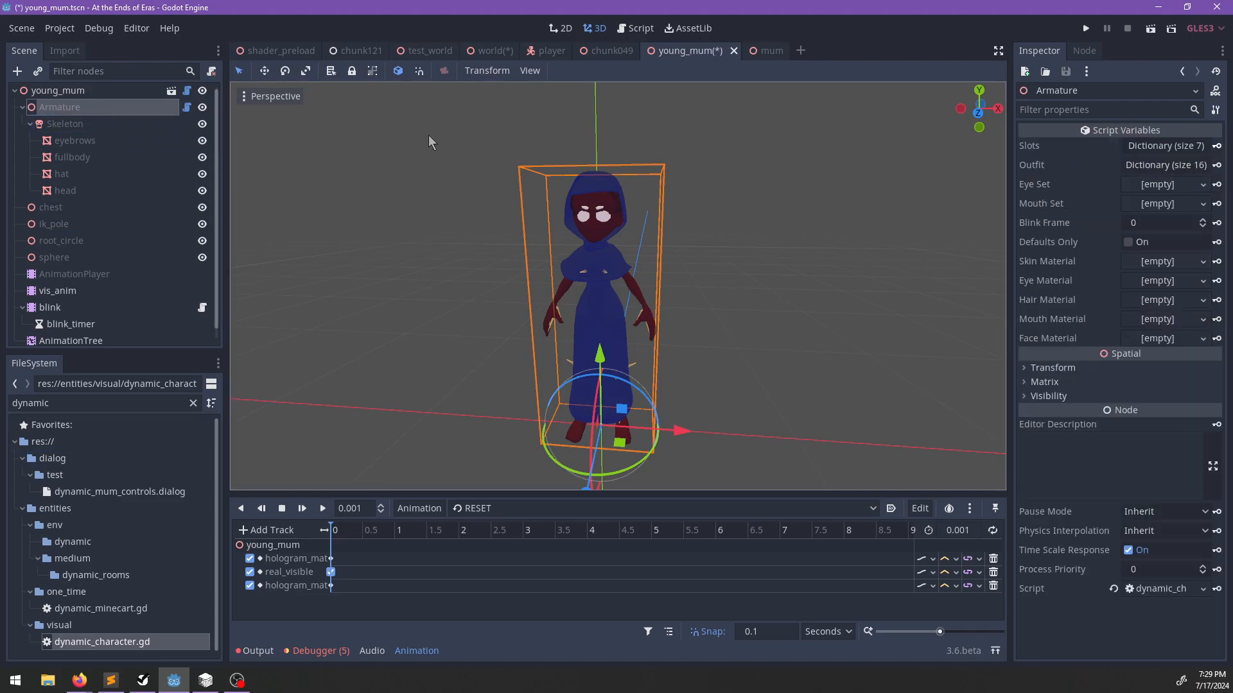
key(ctrl+s)
Find the illusory_room.tscn scene in the project files, open it, and open the script of its root node.
click(150, 400)
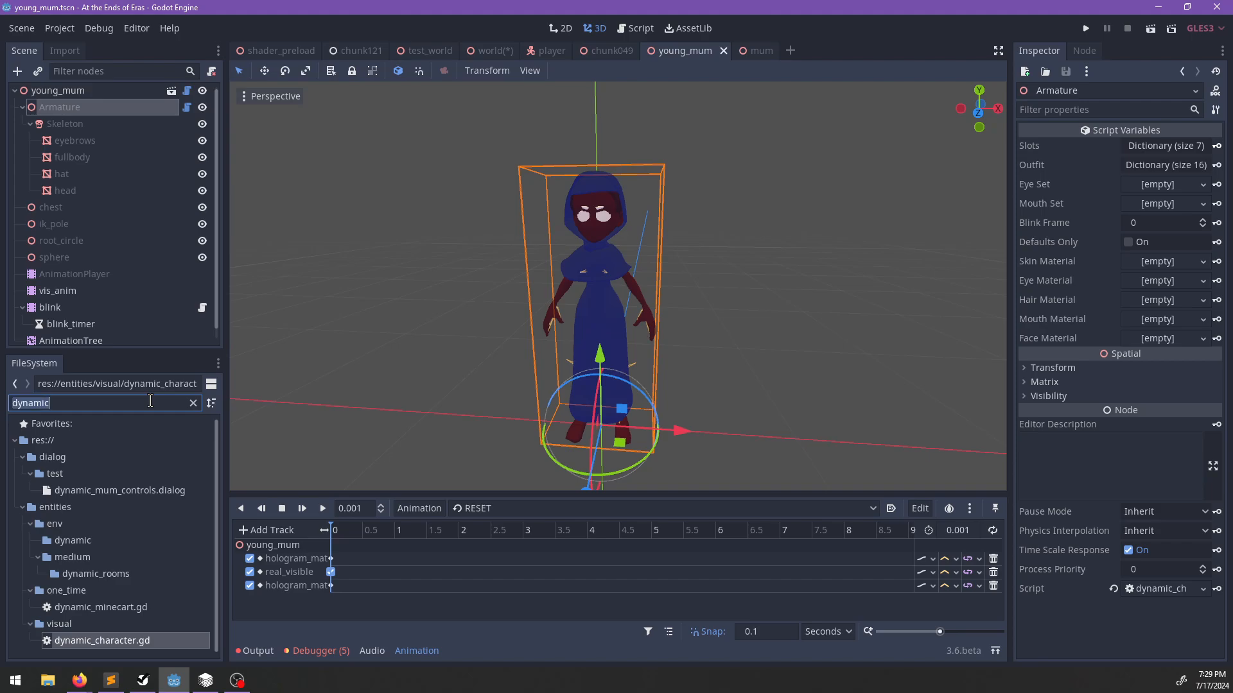
text(illus)
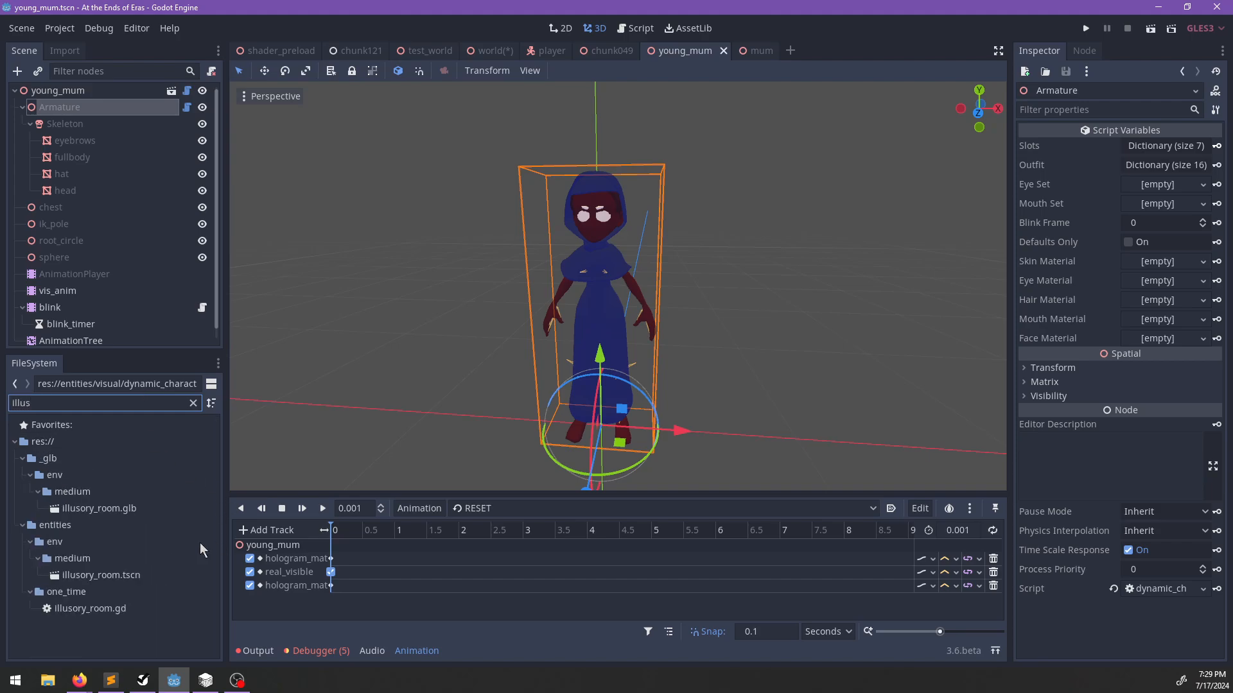
click(111, 575)
double_click(111, 575)
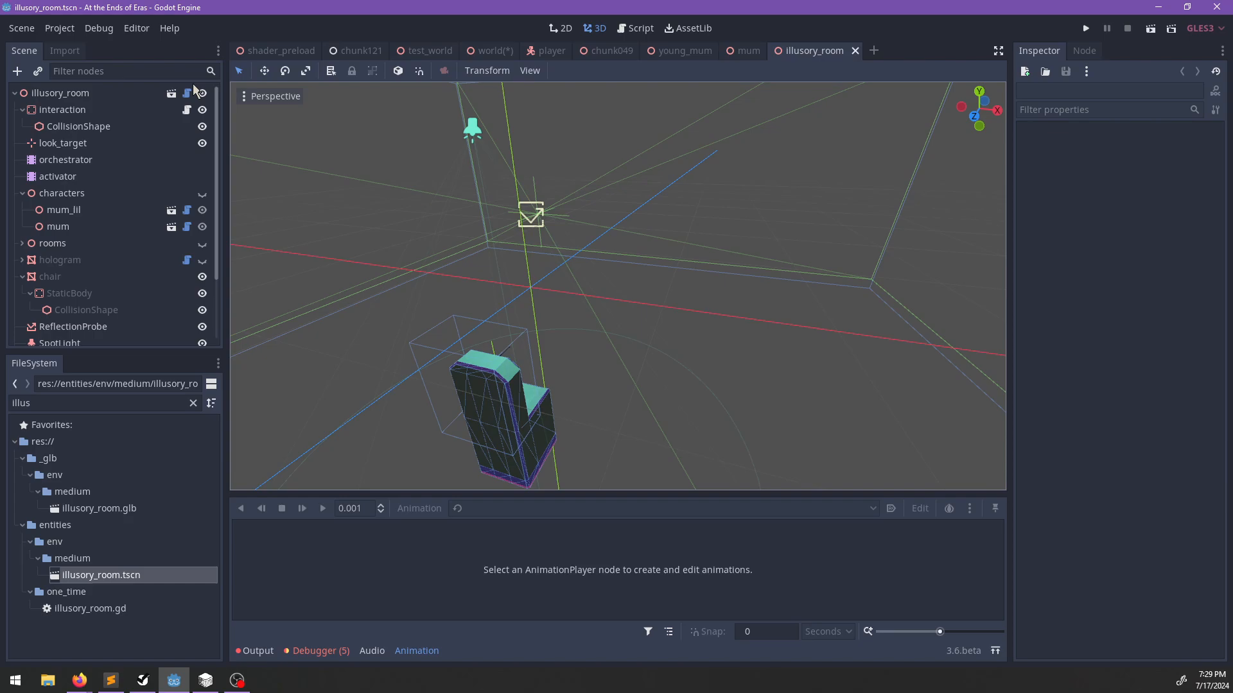
click(172, 93)
click(787, 271)
click(187, 93)
Search illusory_room.gd for "dynamic" and ".human", and examine how show_mum chooses between the mum and mum_lil characters.
key(ctrl+f)
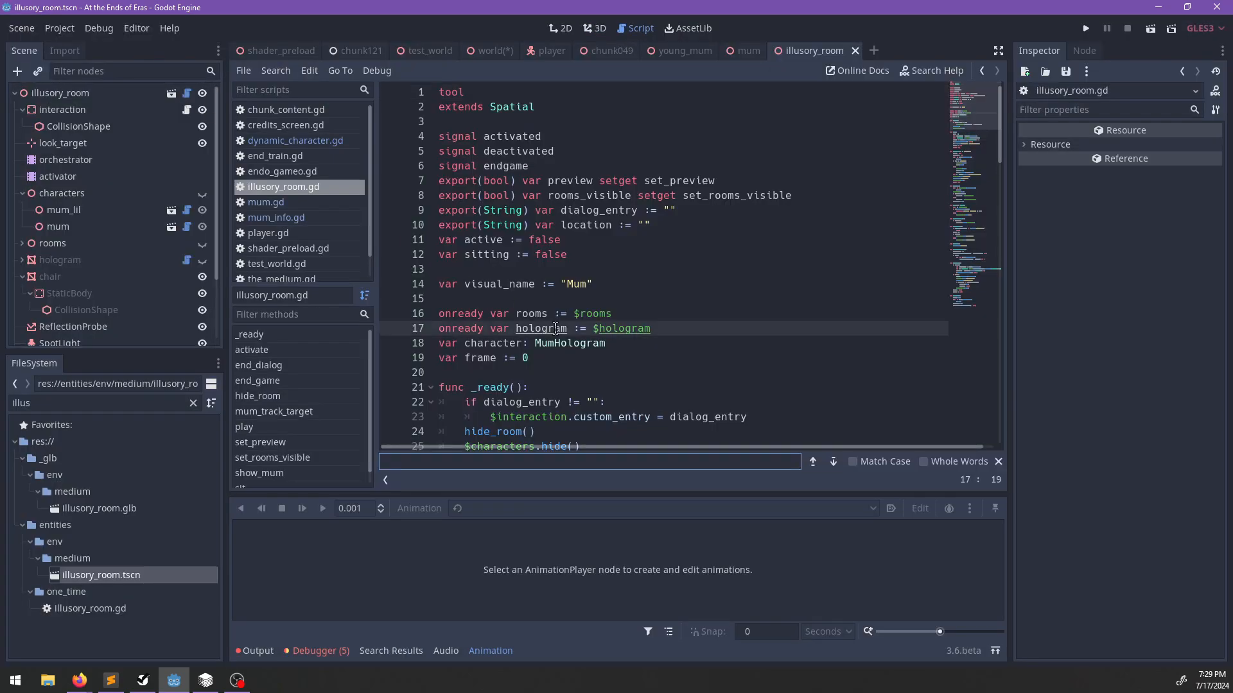
text(dynamic)
key(Escape)
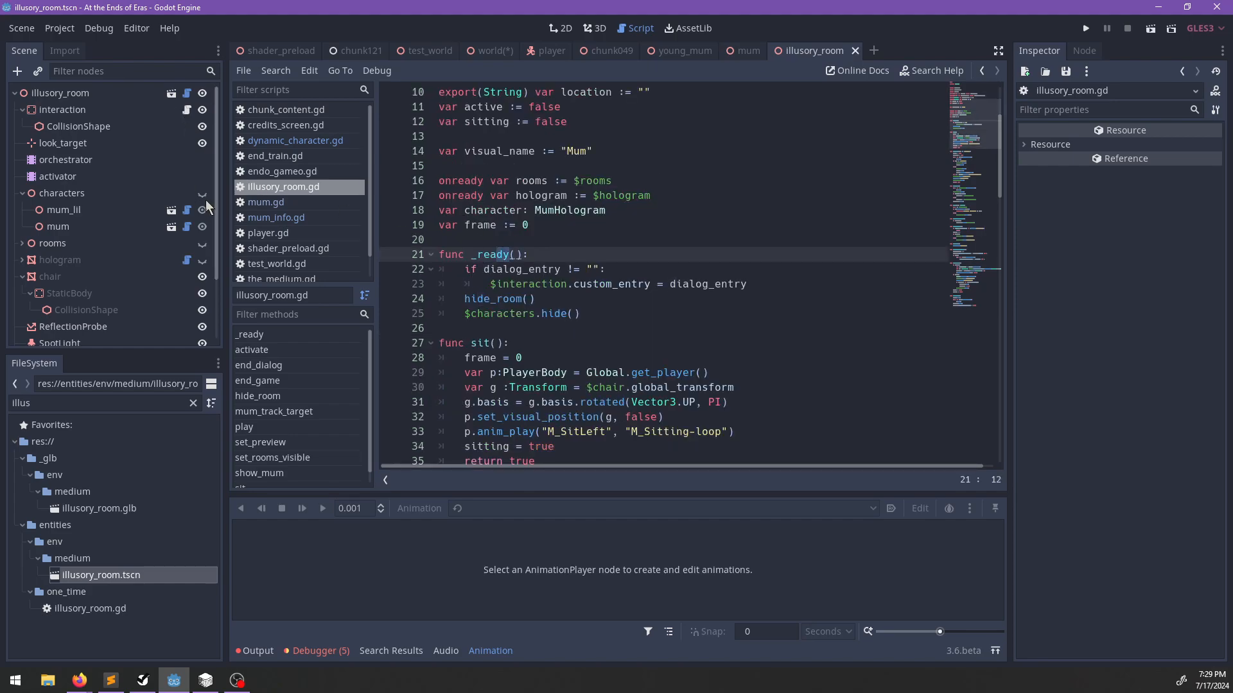
click(638, 323)
key(ctrl+f)
text(.human)
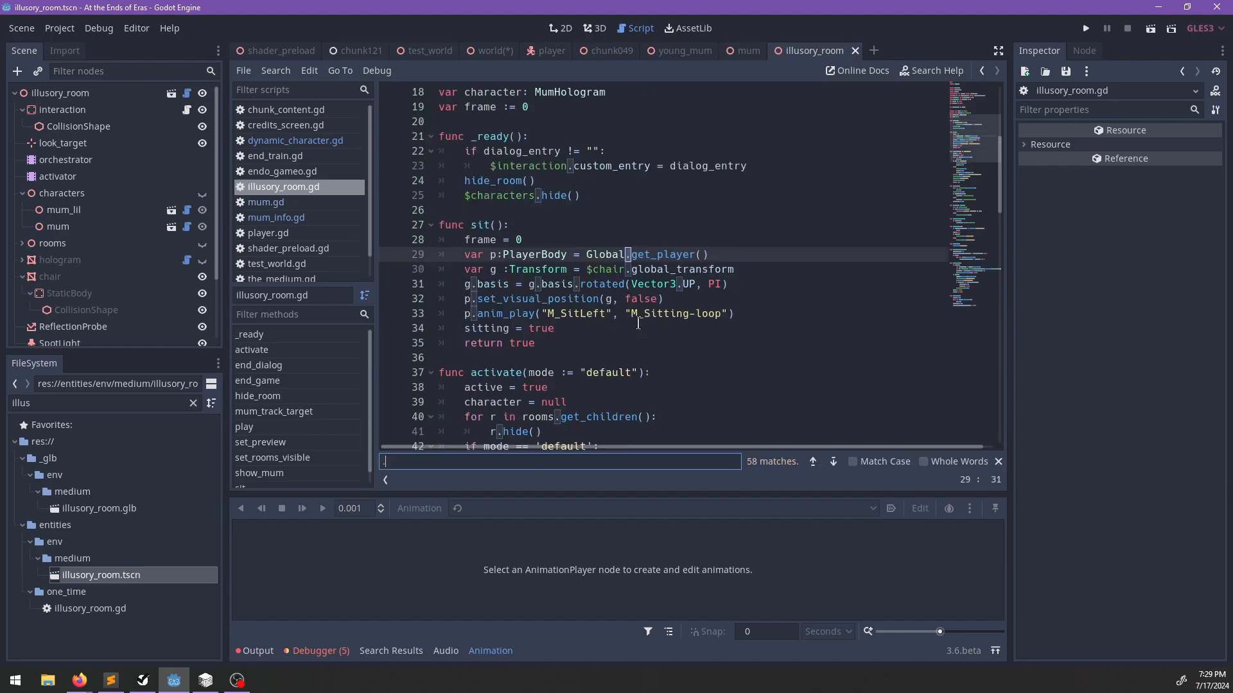
key(Escape)
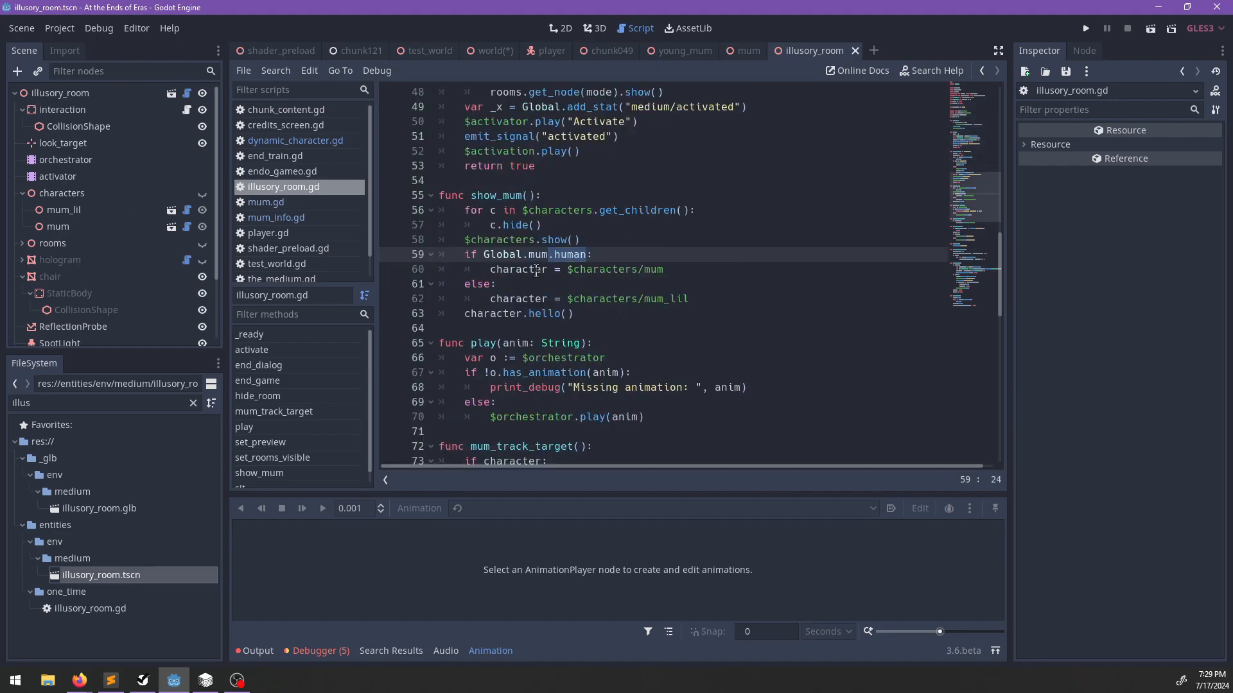
scroll(599, 272, down, 1)
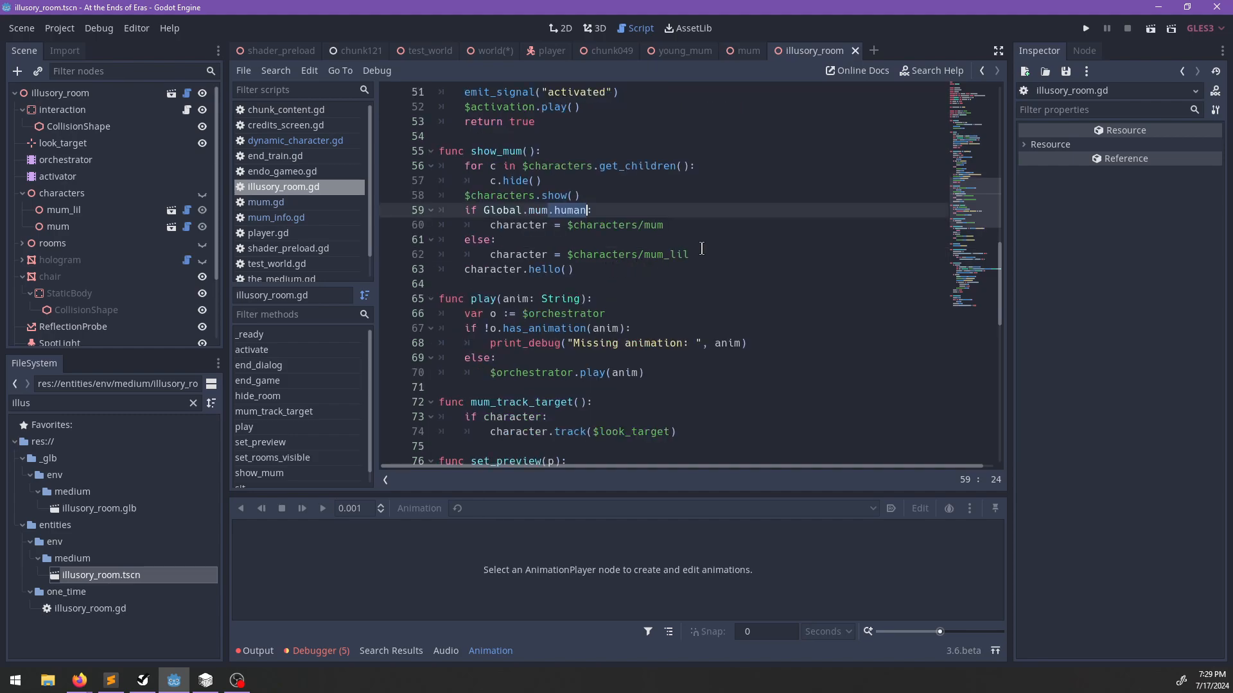
scroll(703, 248, up, 1)
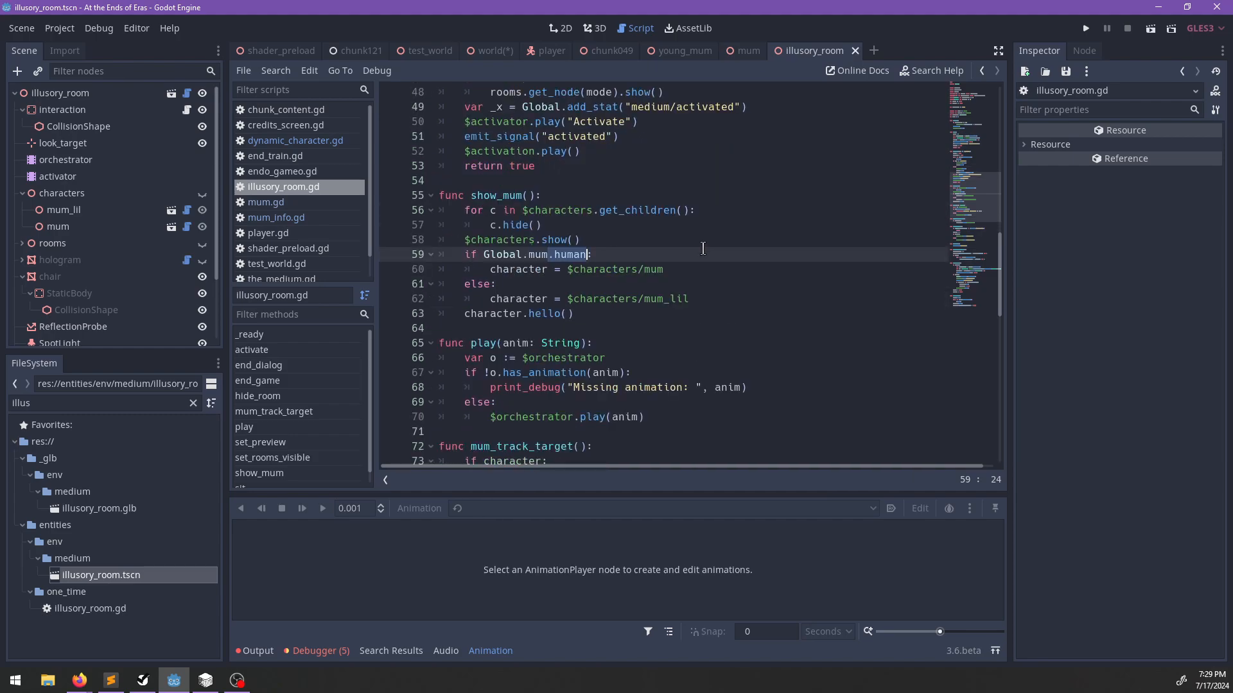
drag(714, 299, 695, 241)
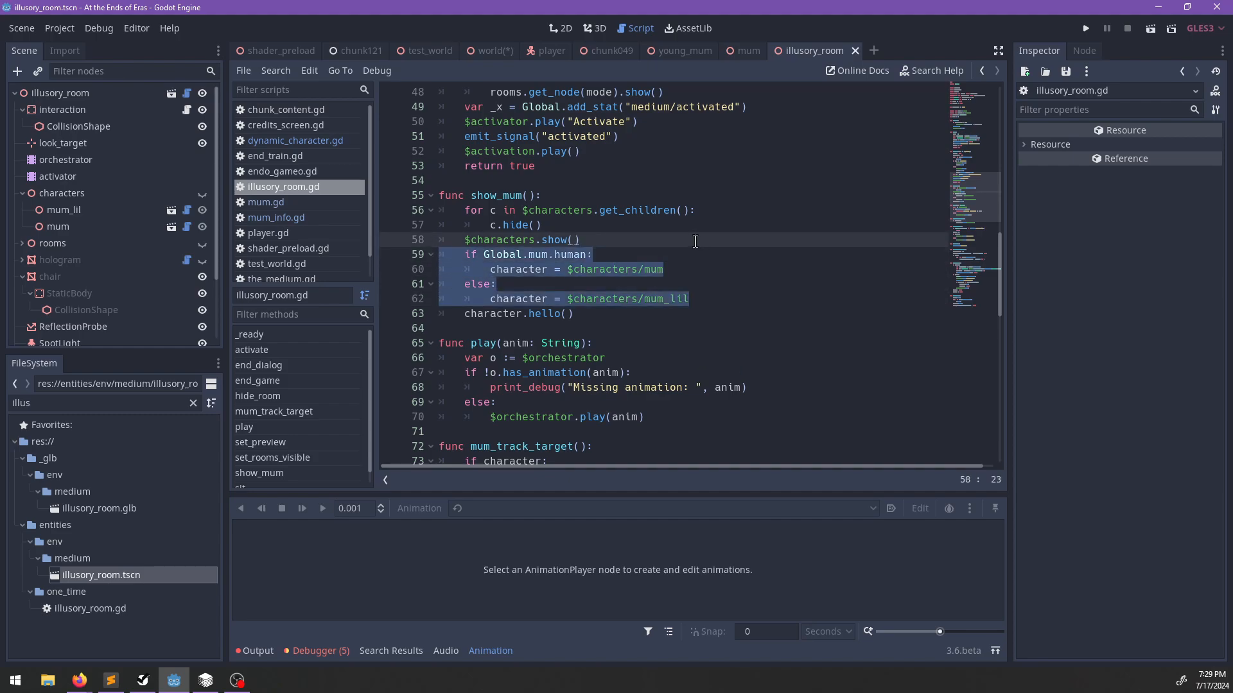
Search illusory_room.gd for show_mum and check the character.hello() call at the end of the function.
click(528, 195)
key(ctrl+f)
text(show_mum)
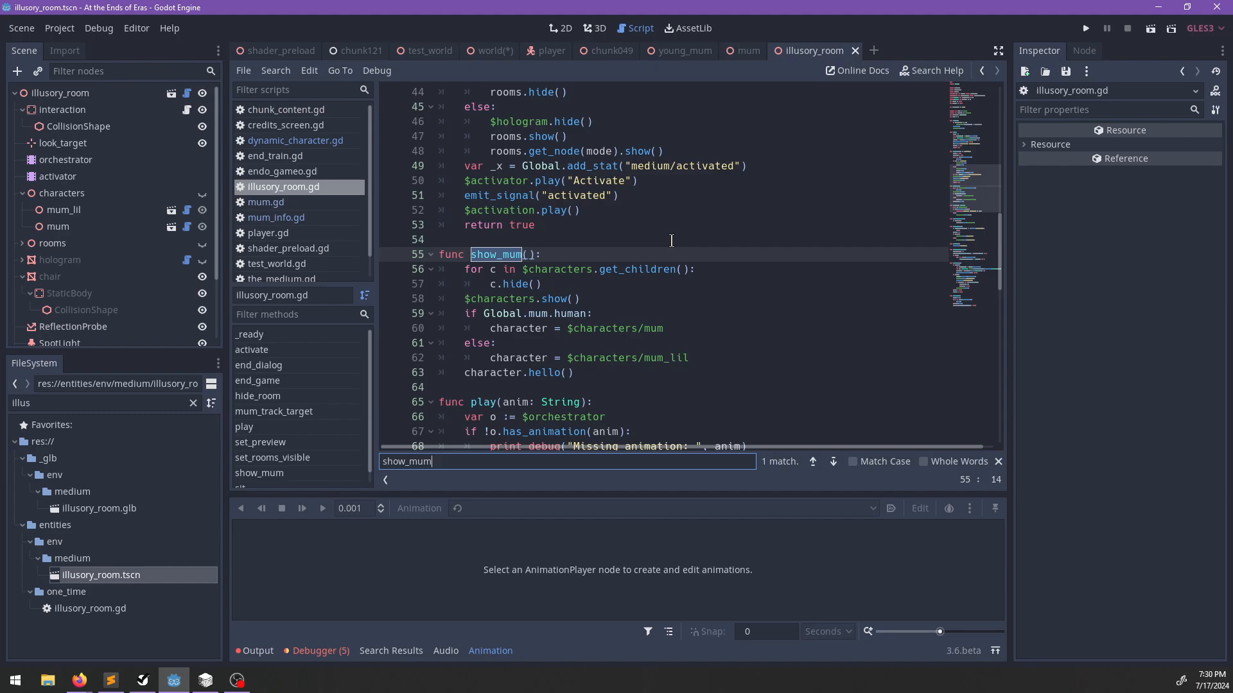
key(Escape)
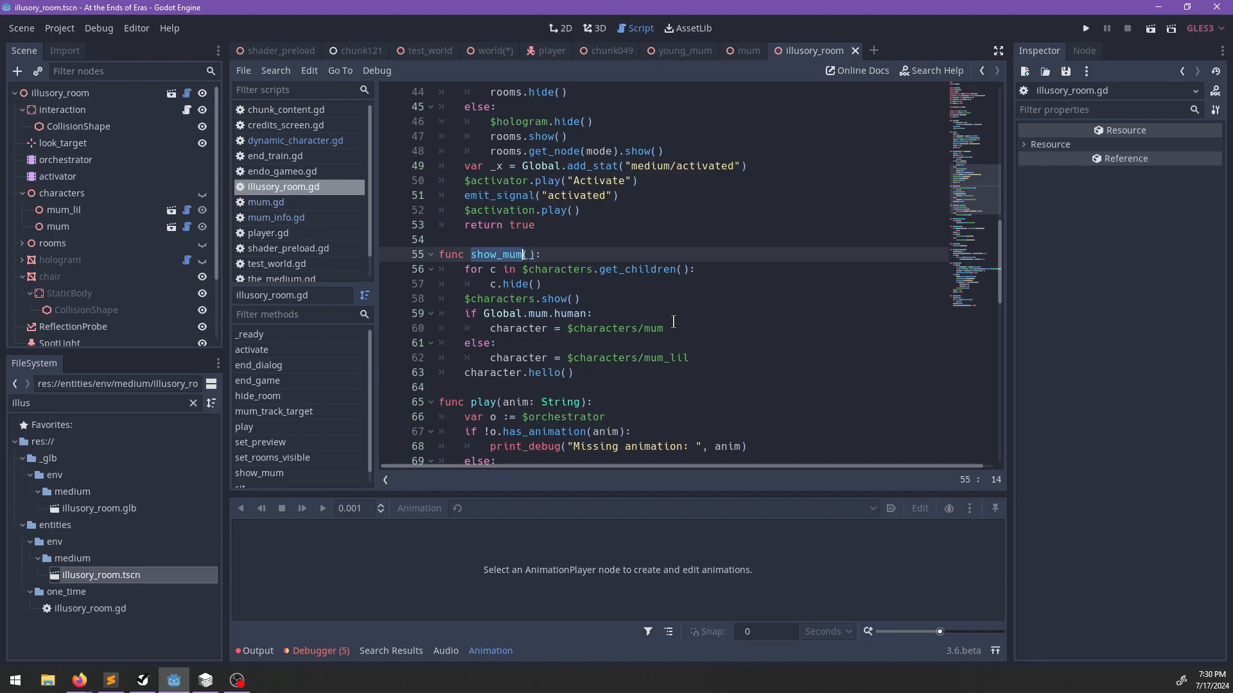
scroll(674, 339, down, 2)
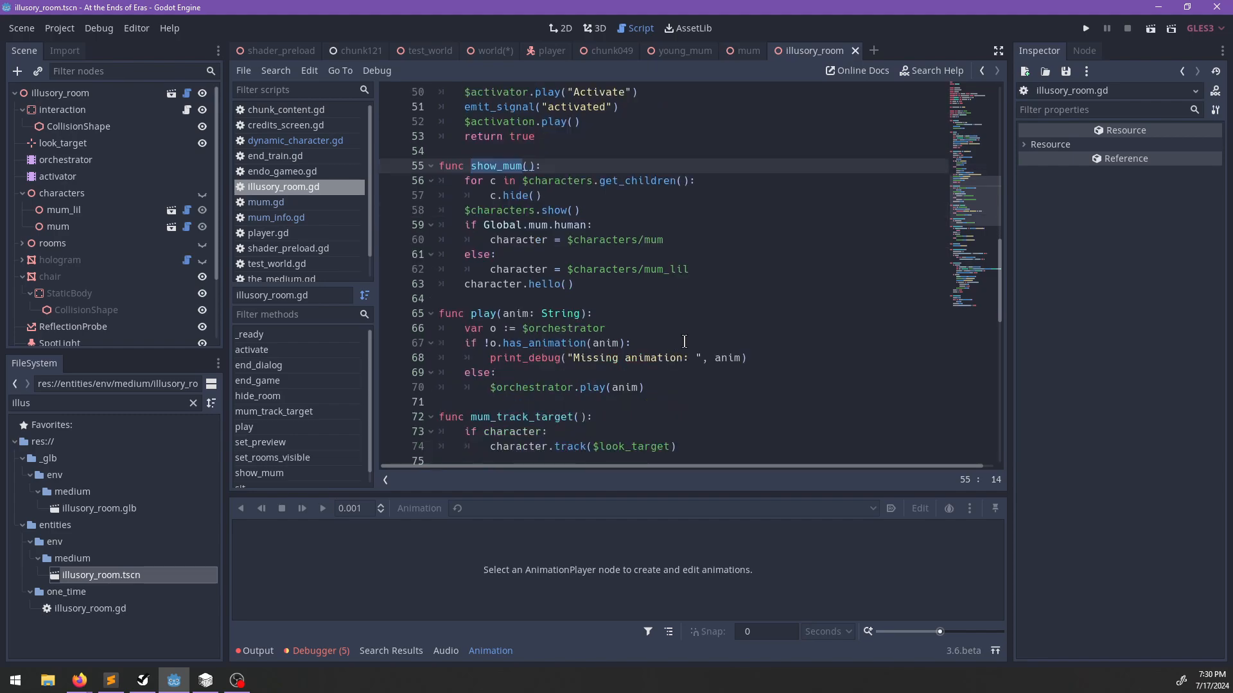
click(532, 283)
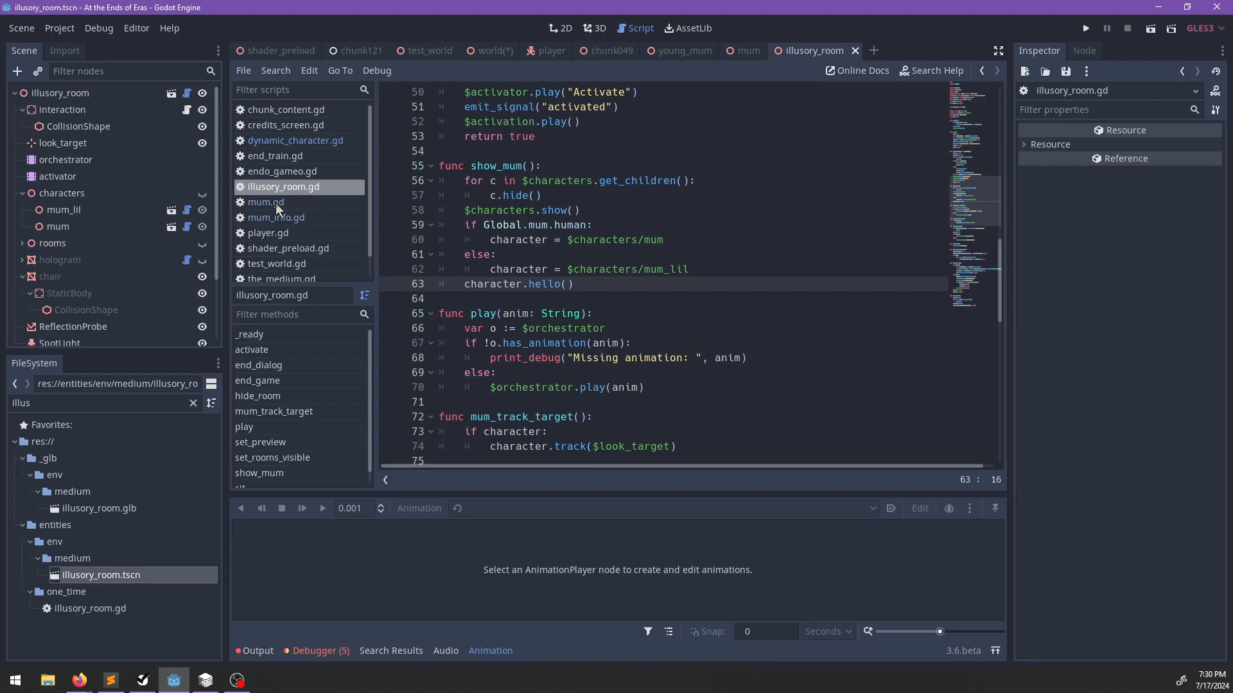
Find the hello function in the mum scene's mum.gd script and examine how make_visible assigns Global.mum.outfit to the armature.
click(760, 49)
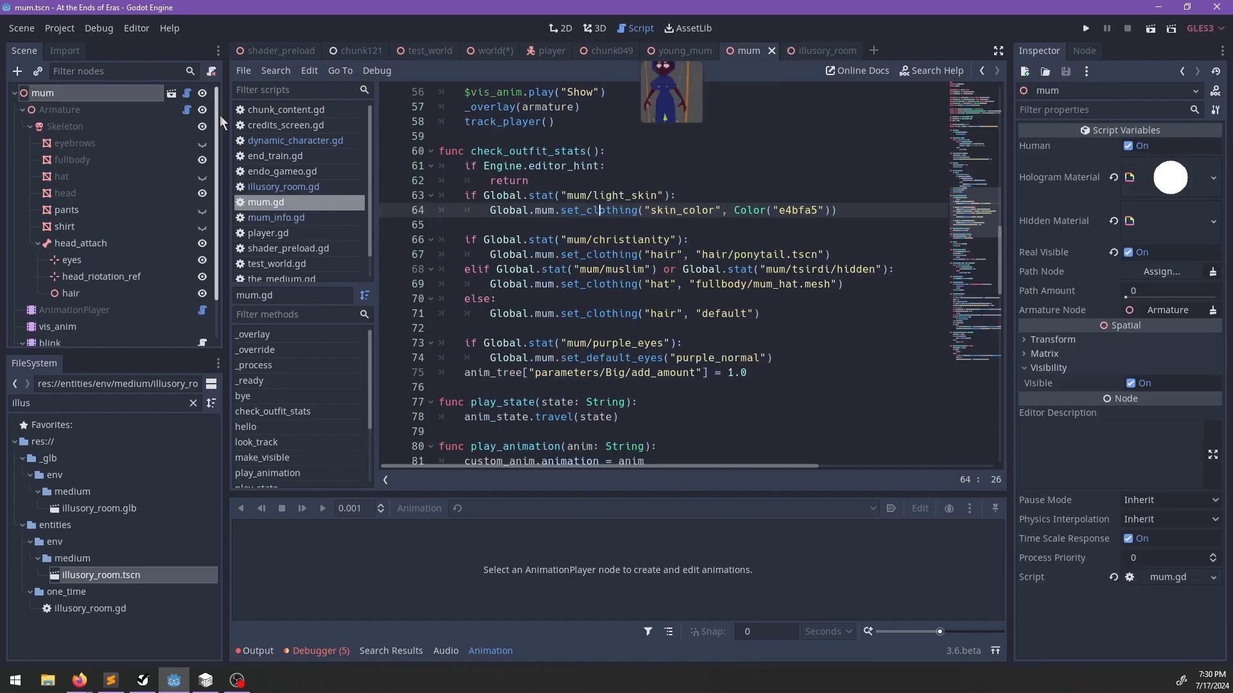
click(188, 94)
click(678, 342)
key(ctrl+f)
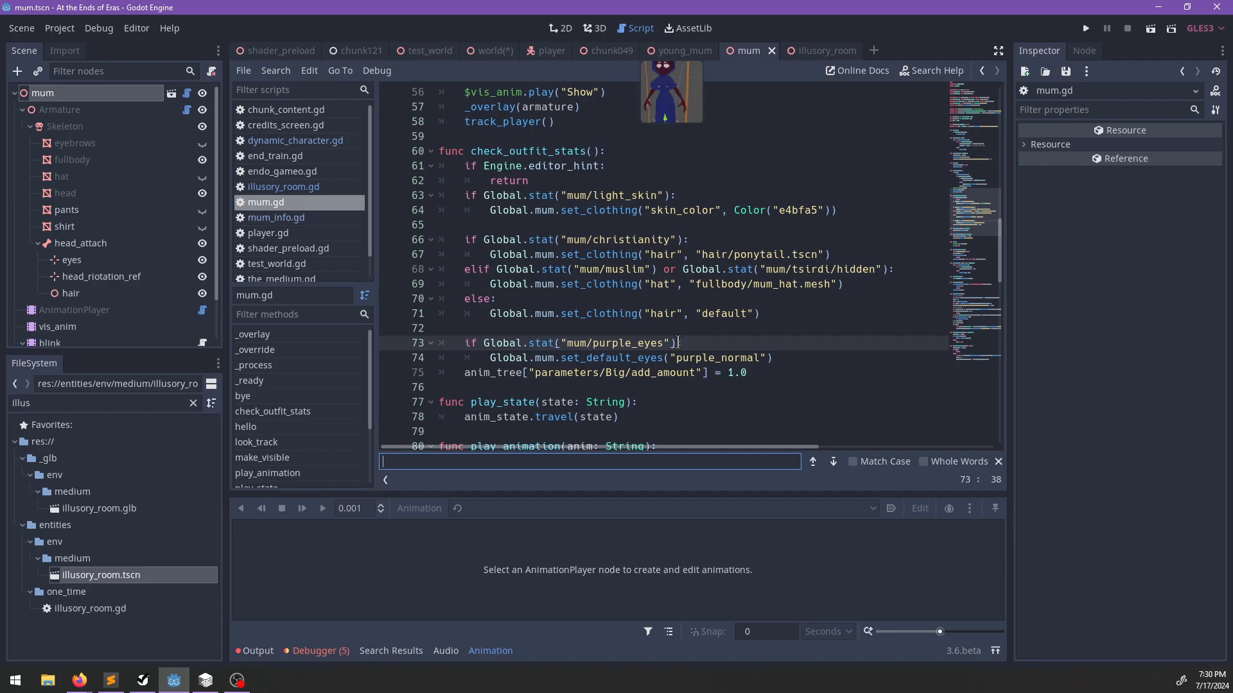
text(hello)
key(Escape)
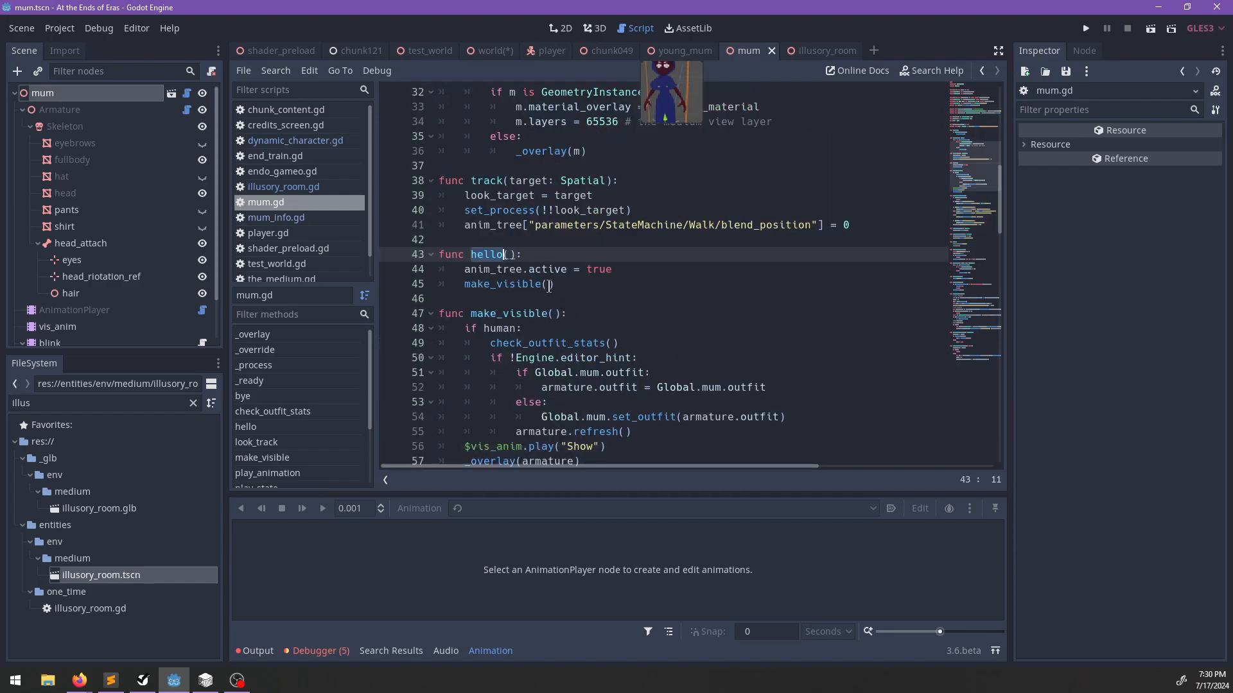
scroll(554, 290, down, 2)
click(748, 260)
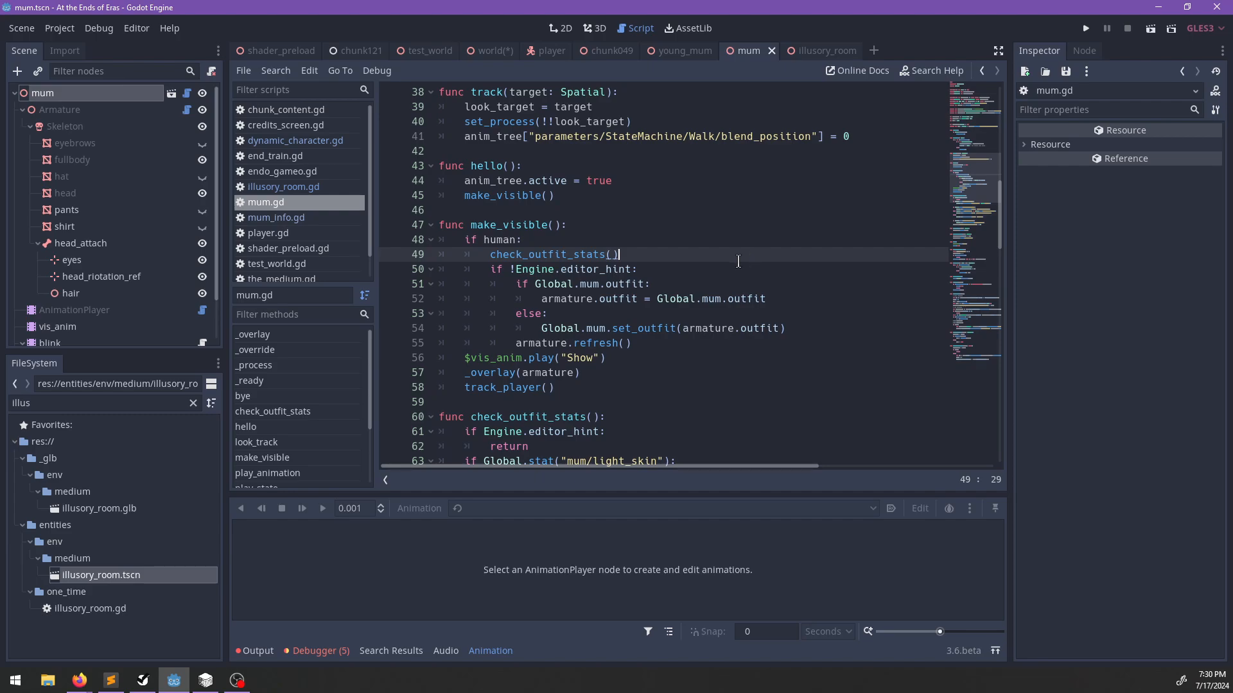
double_click(552, 284)
drag(576, 284, 601, 284)
double_click(614, 286)
double_click(563, 301)
click(614, 304)
double_click(730, 300)
In make_visible, replace the armature.outfit assignment with the call armature.apply_outfit(Global.mum.outfit).
click(720, 301)
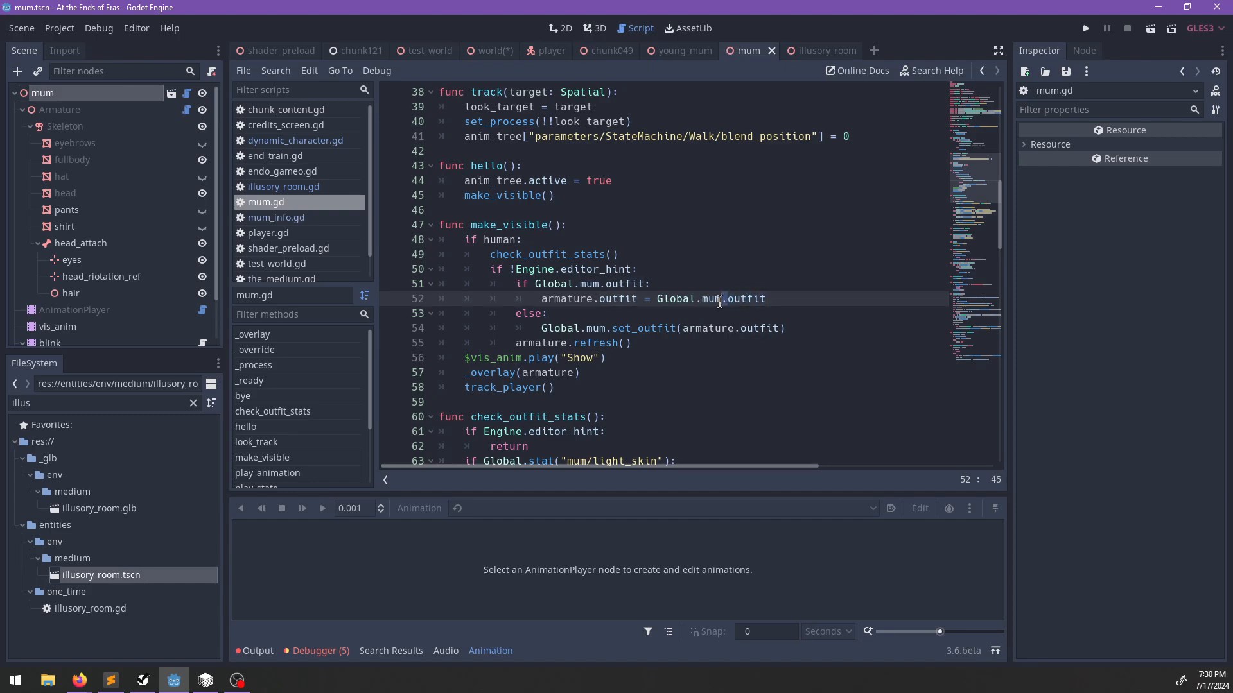
key(ctrl+Left)
key(ctrl+Left)
key(ctrl+BackSpace)
key(ctrl+BackSpace)
text(apply_outfit()
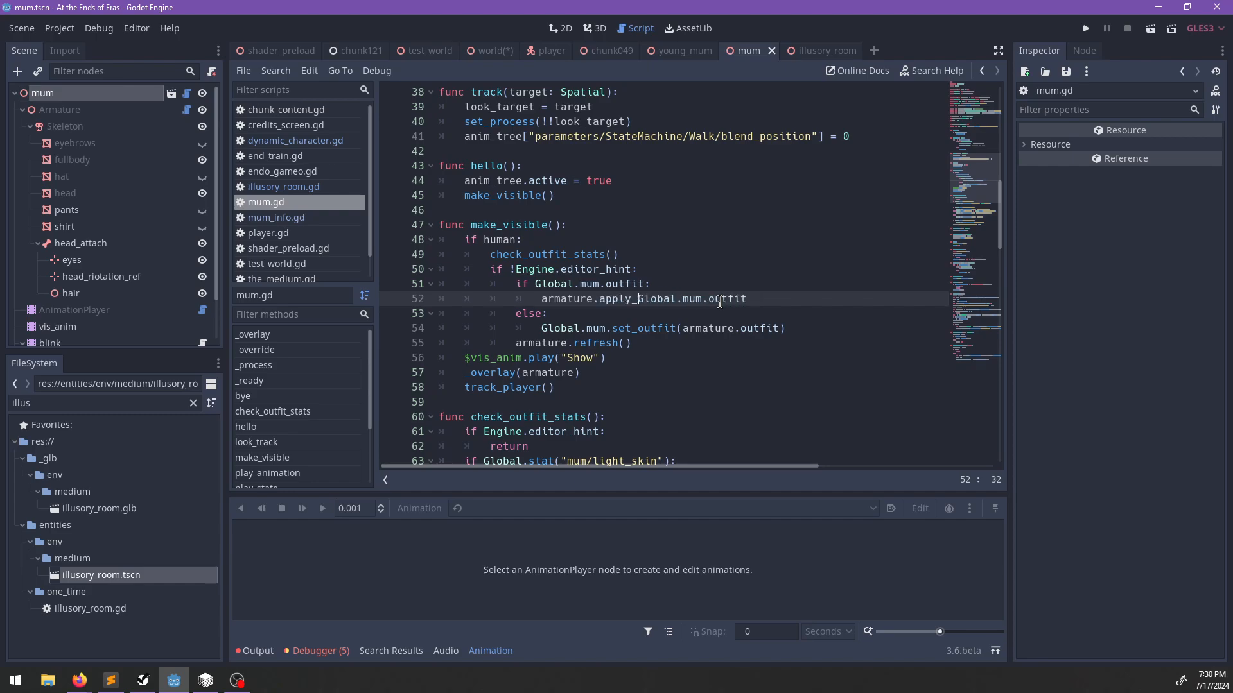
key(End)
text(_)
Remove the "if human:" condition from make_visible, unindent the code it enclosed, and save mum.gd.
drag(649, 345, 597, 230)
key(shift+Tab)
key(BackSpace)
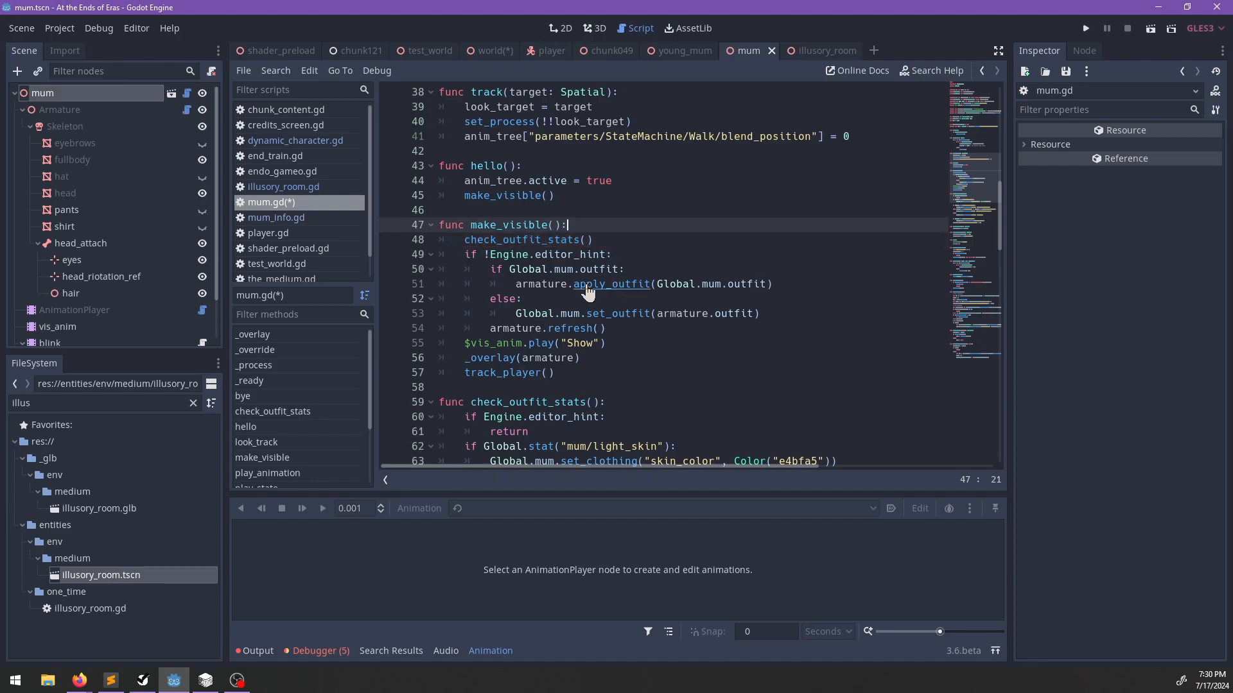
key(ctrl+s)
Review the set_outfit, set_default_eyes and set_clothing functions in mum_info.gd.
click(305, 217)
scroll(606, 228, up, 8)
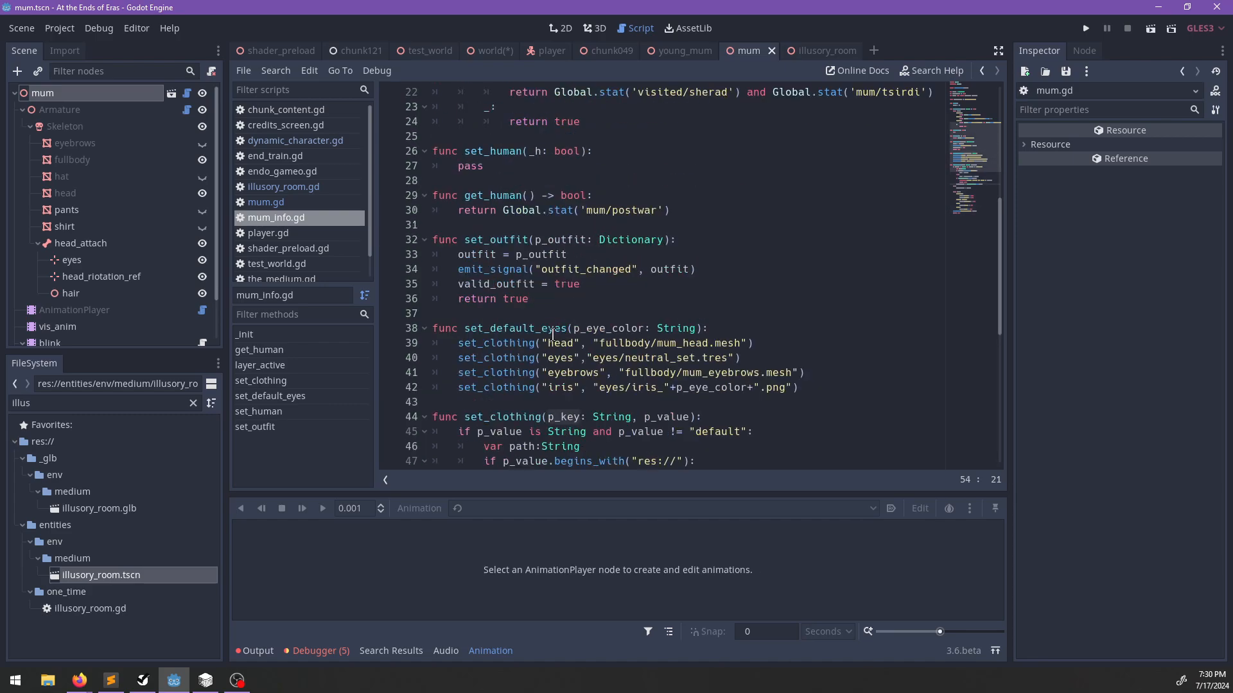
scroll(606, 228, down, 4)
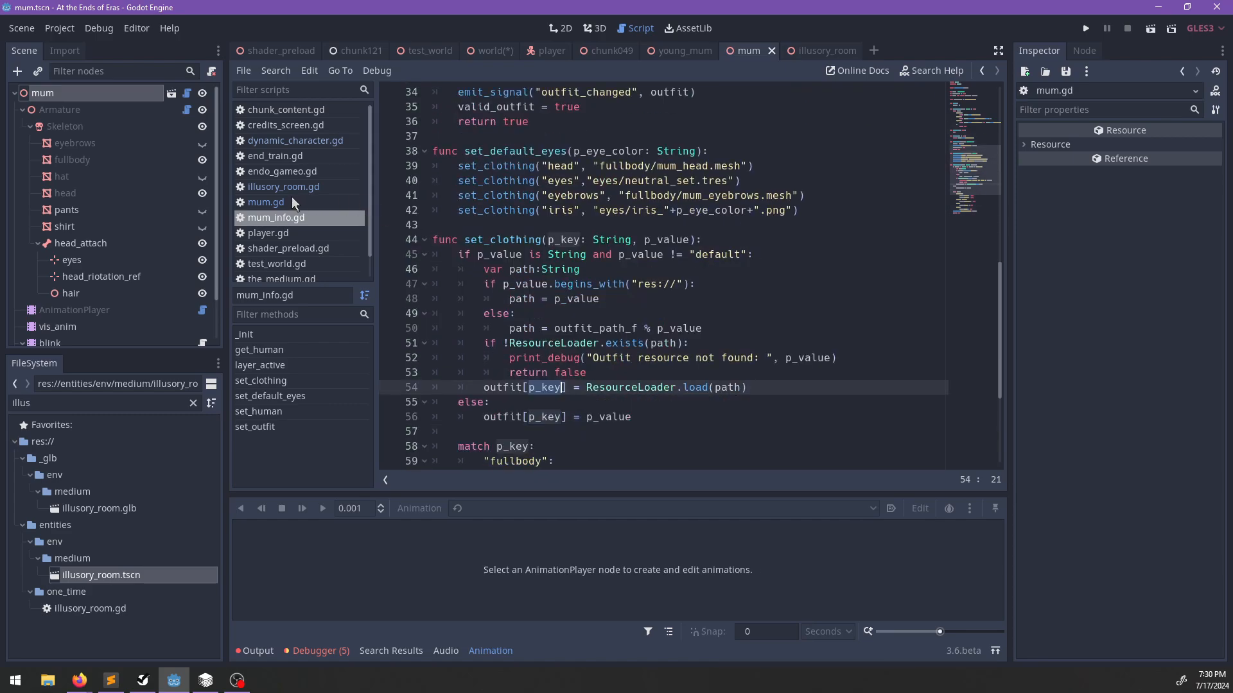
In dynamic_character.gd, declare an apply_outfit function with a parameter d above set_blink_frame, leaving its body empty.
click(294, 142)
scroll(575, 313, down, 20)
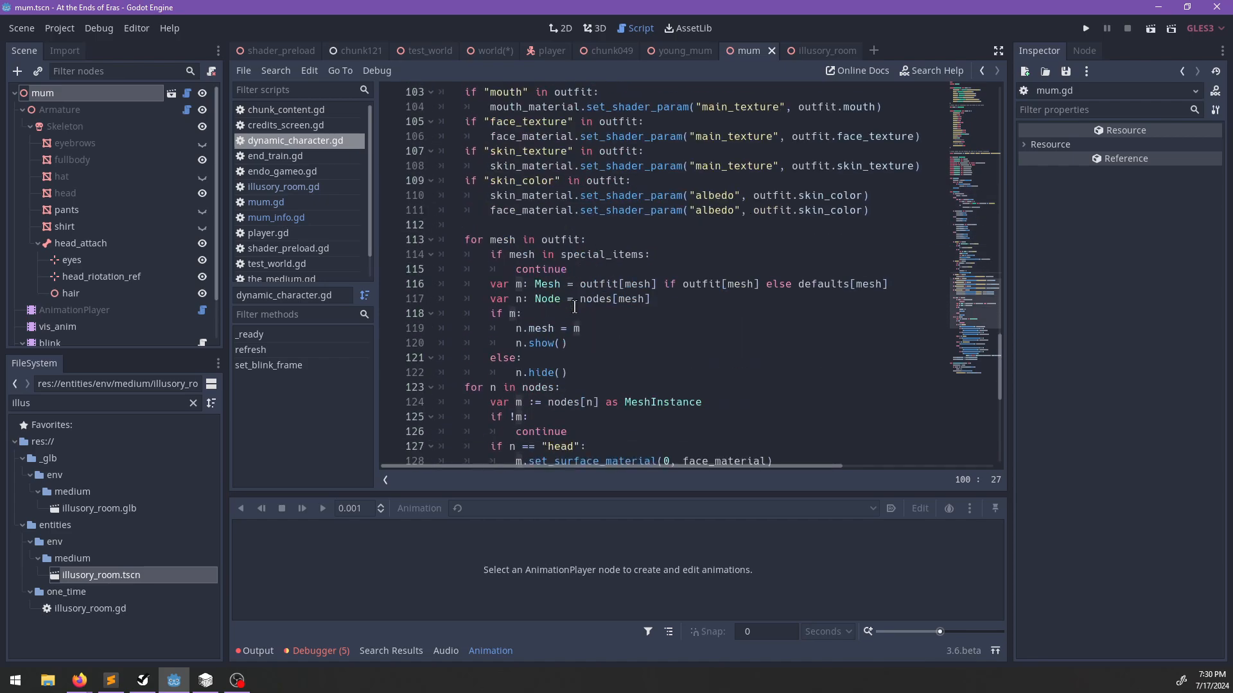
click(495, 344)
key(Return)
key(Return)
key(Up)
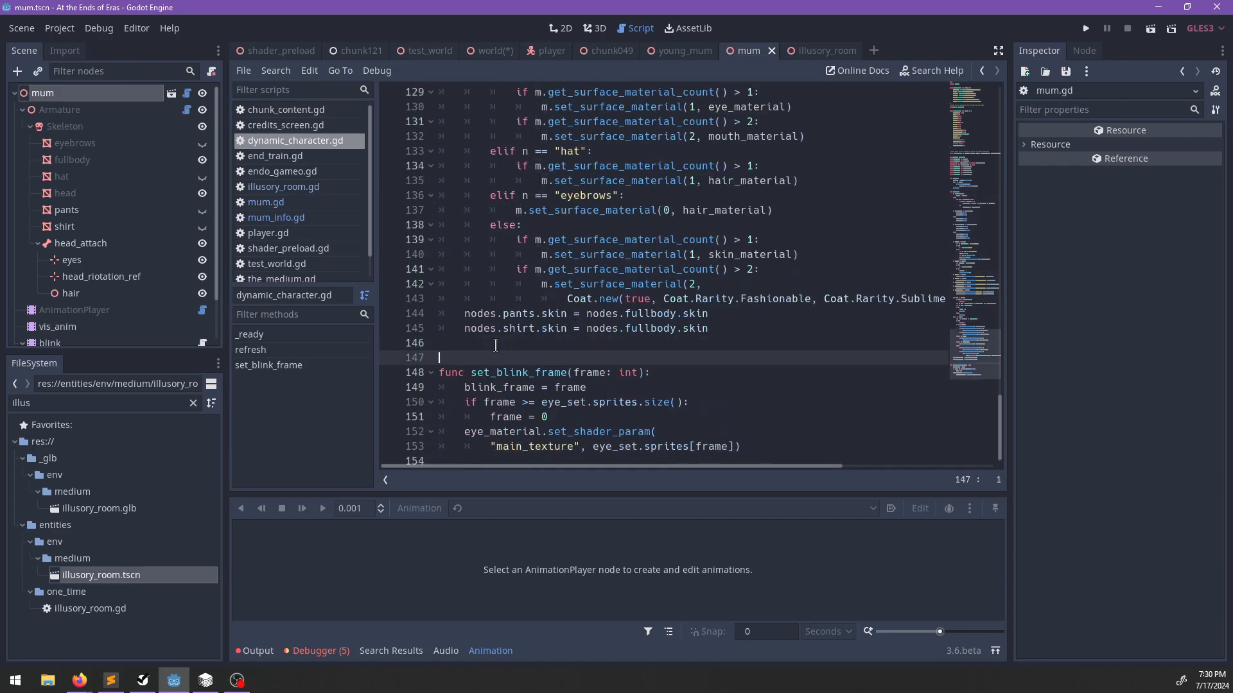
text(func apply_outfit():)
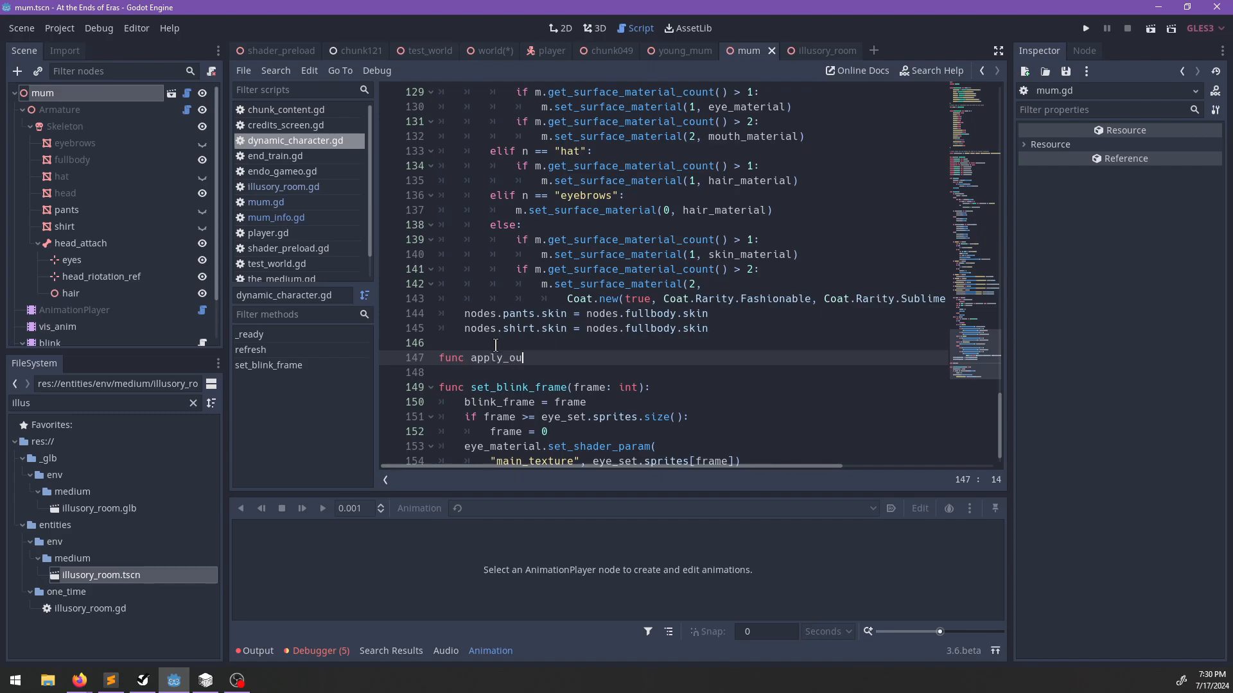
key(Return)
text(for)
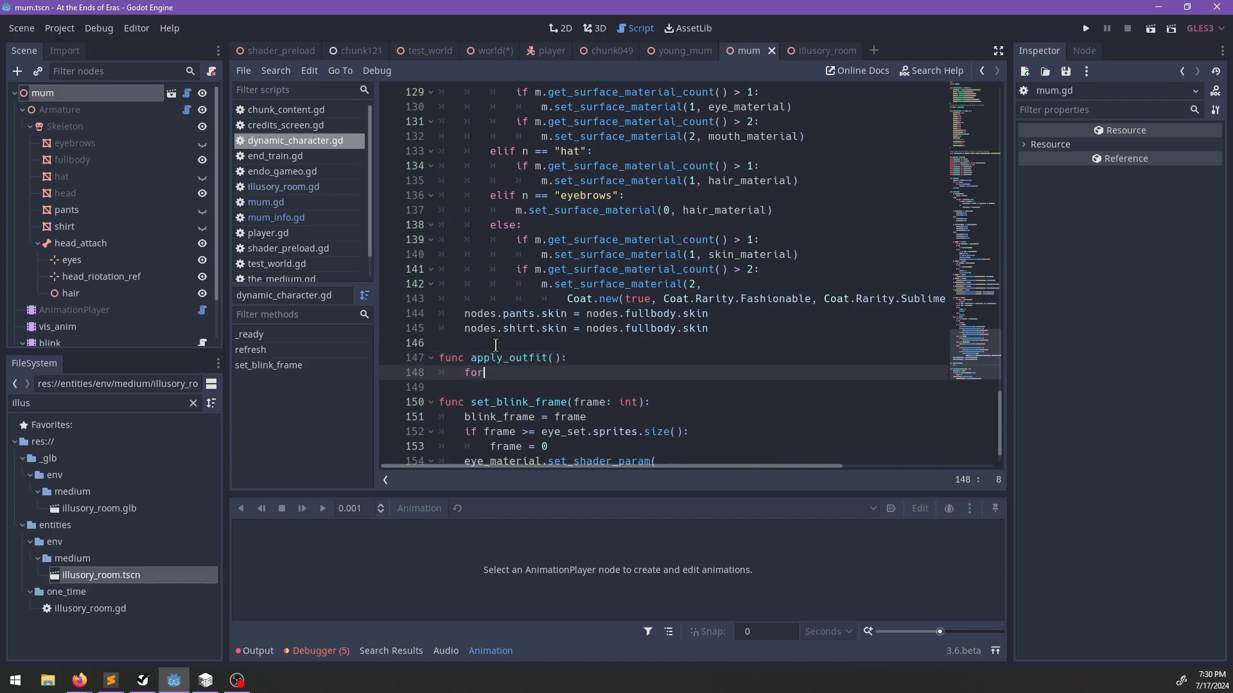
key(Up)
key(End)
key(Left)
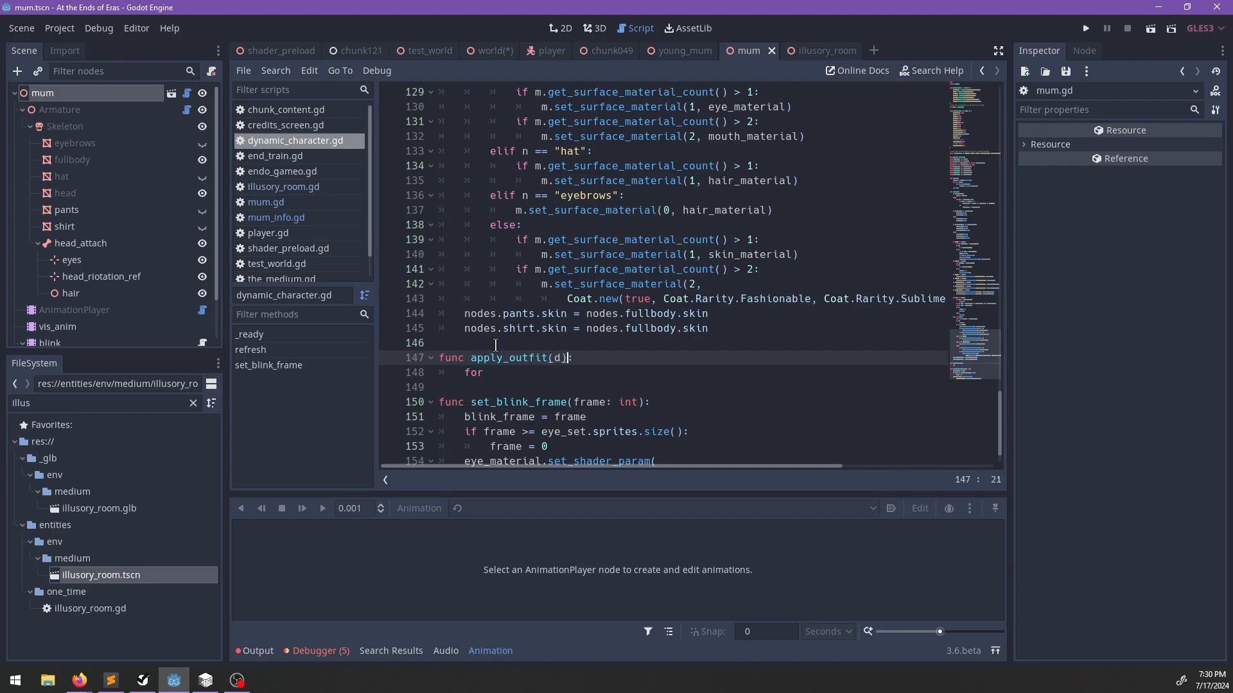
key(Down)
key(BackSpace)
key(BackSpace)
key(BackSpace)
Check the refresh function in dynamic_character.gd, remove the armature.refresh() line from make_visible in mum.gd, and save.
scroll(545, 295, up, 20)
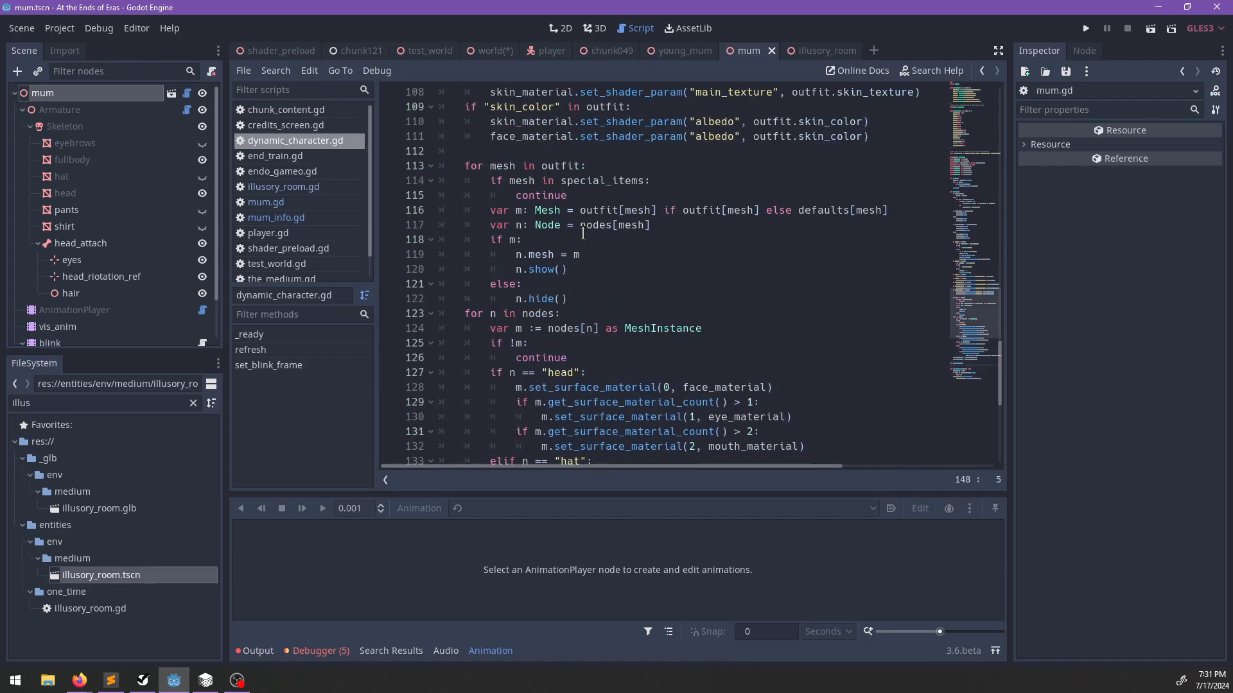
scroll(604, 250, up, 20)
scroll(418, 206, down, 20)
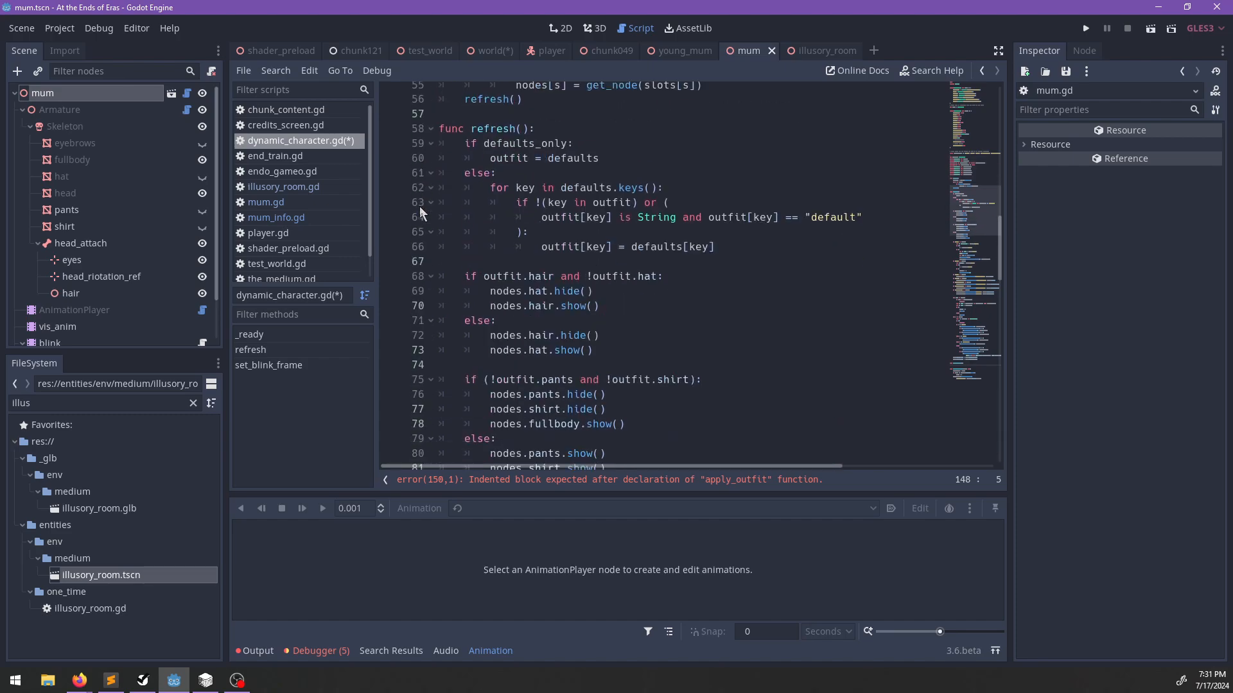
click(299, 205)
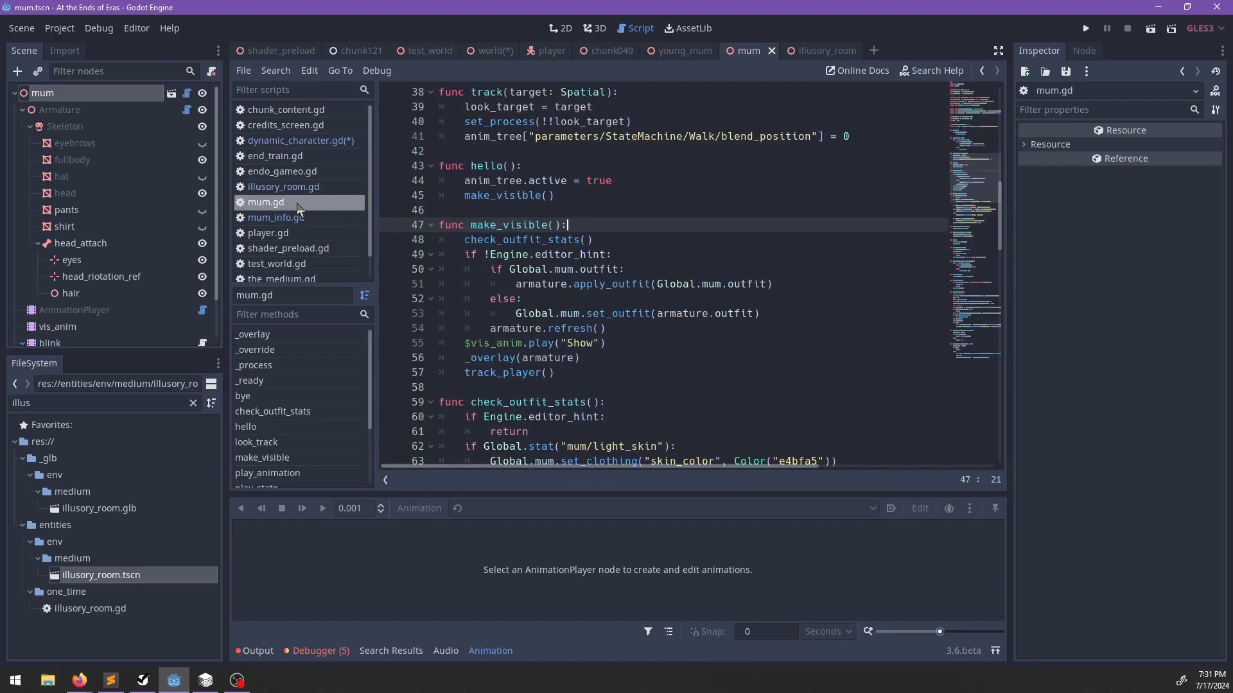
drag(635, 328, 786, 309)
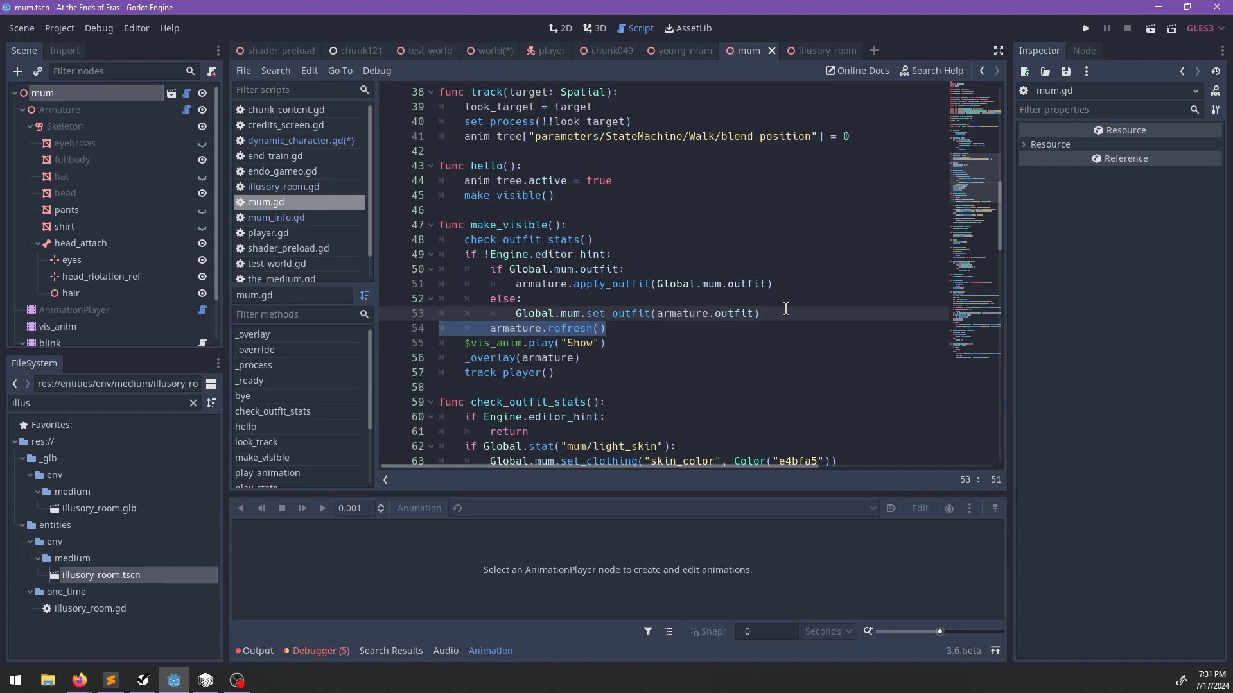
key(BackSpace)
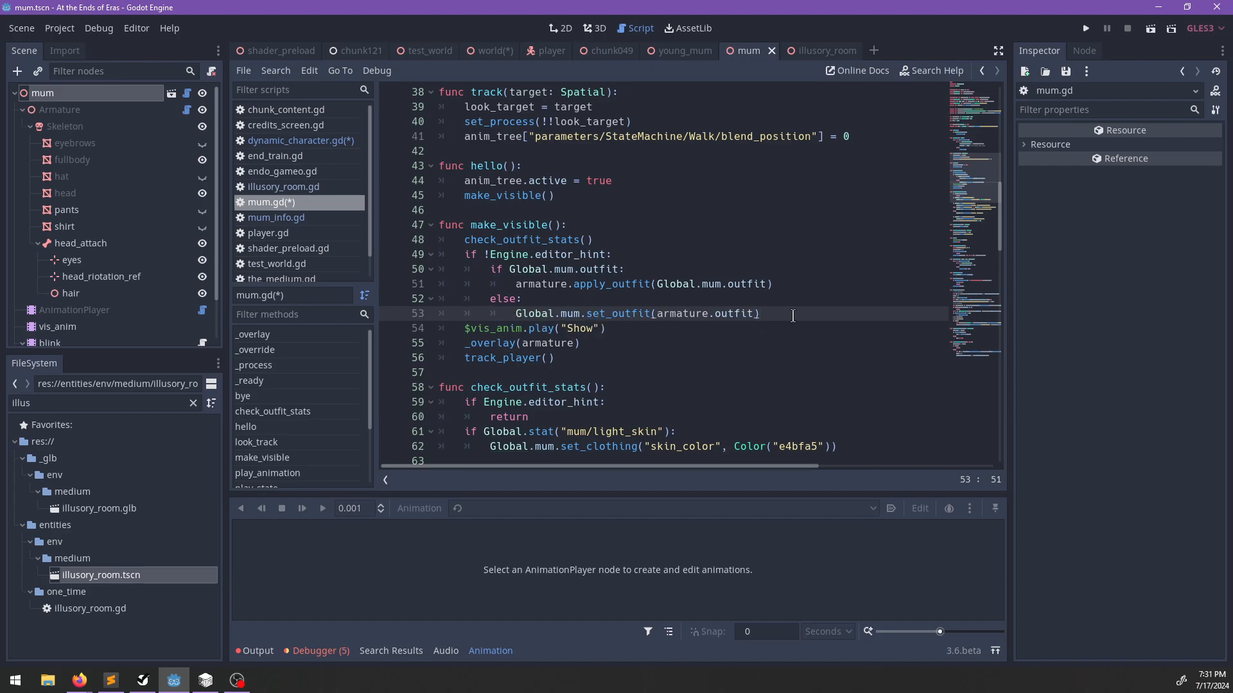
double_click(675, 314)
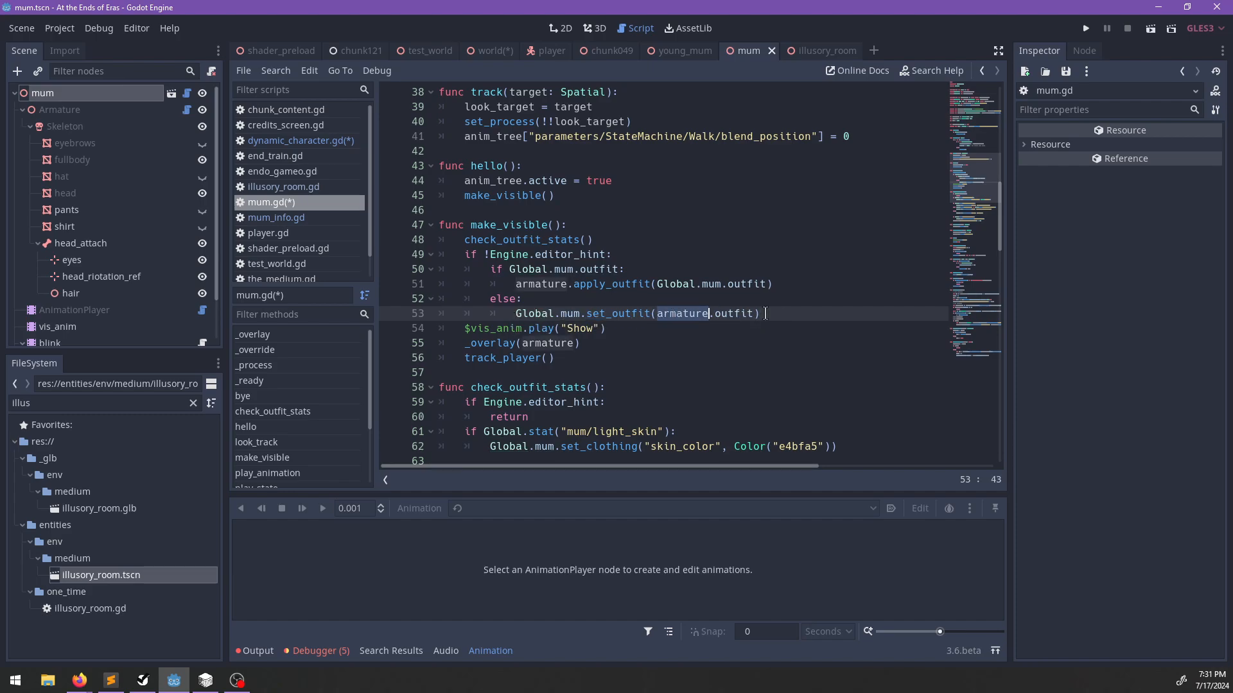
key(ctrl+s)
In dynamic_character.gd, add a dictionary type annotation to the parameter d of apply_outfit.
click(298, 141)
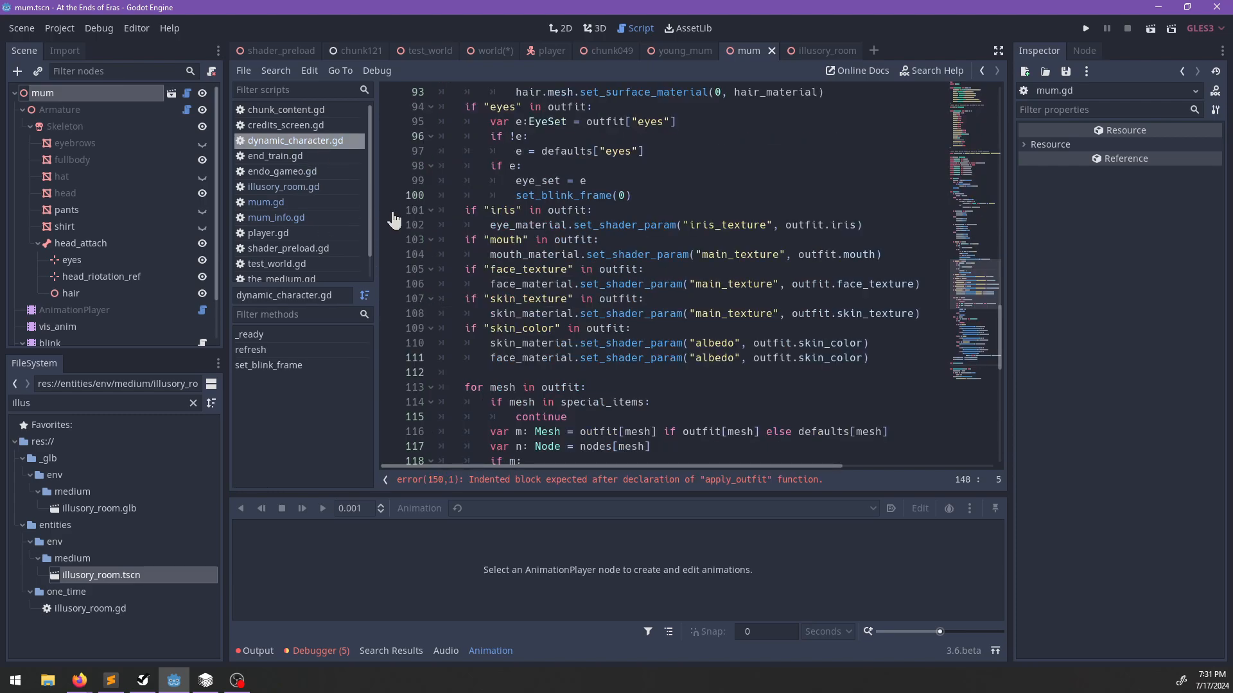
scroll(390, 215, down, 10)
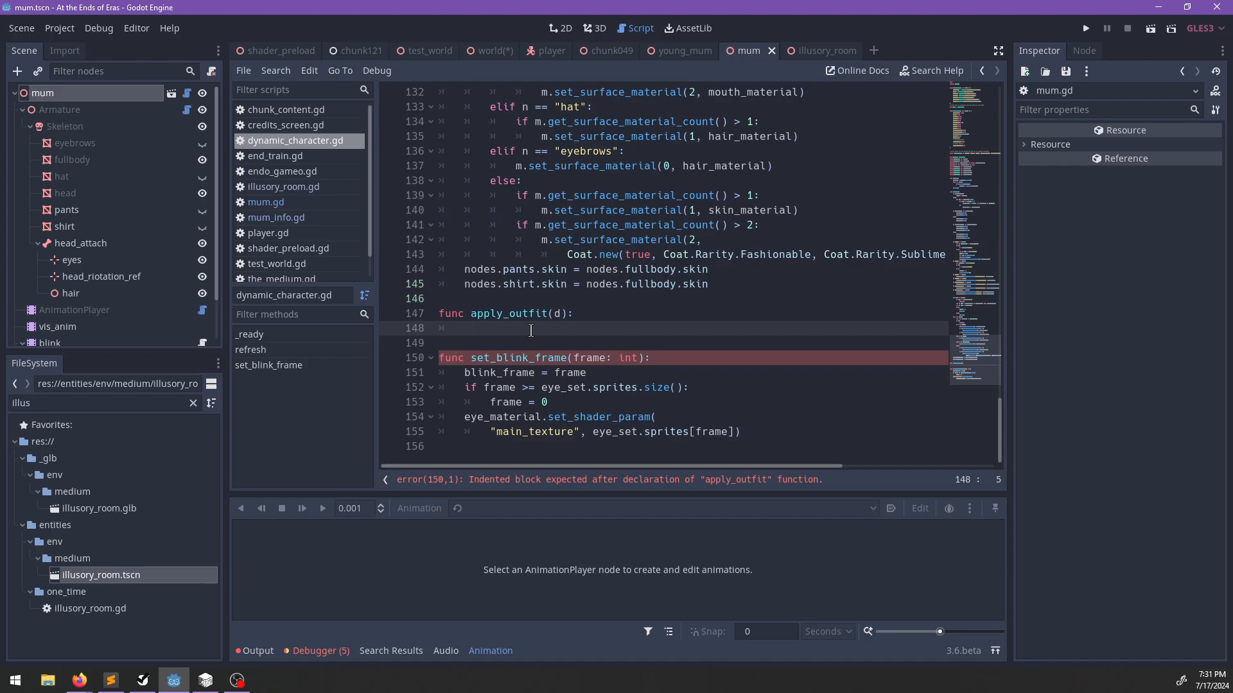
key(Up)
text(: Dictionay)
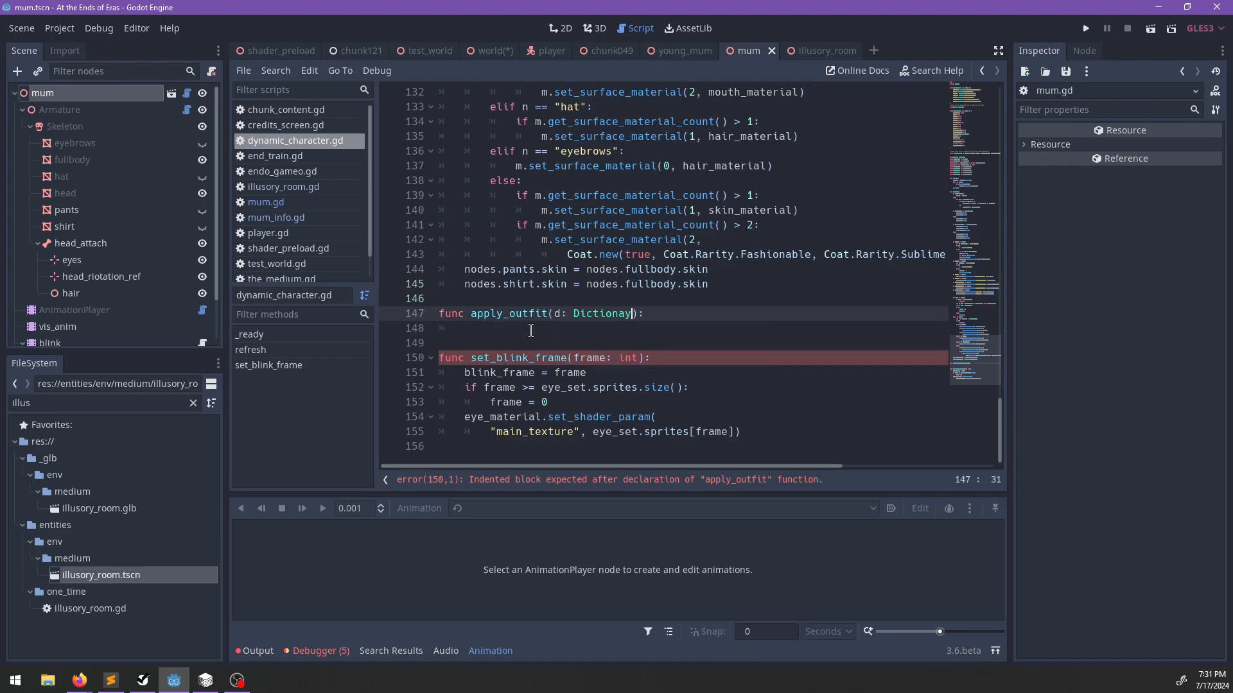
In apply_outfit, loop over each k in d, assign outfit[k] = d[k] if k is in outfit, and call refresh() after the loop.
key(Down)
text(for k in d:)
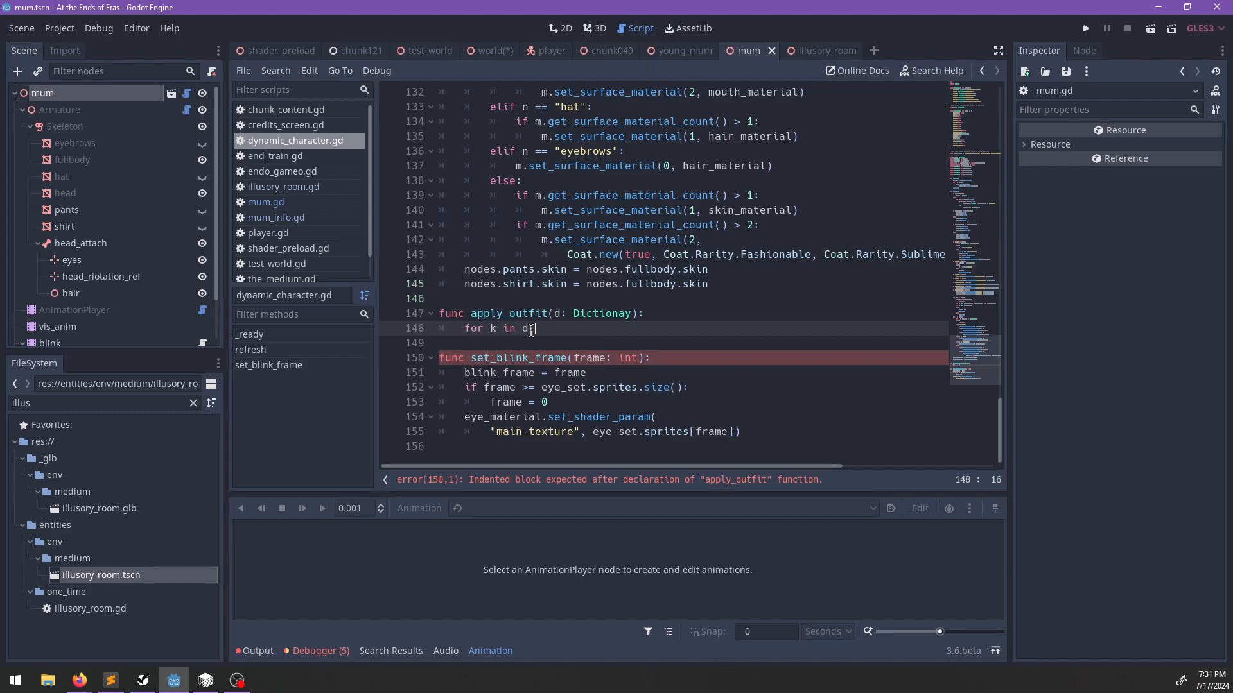
key(Return)
text(if k in )
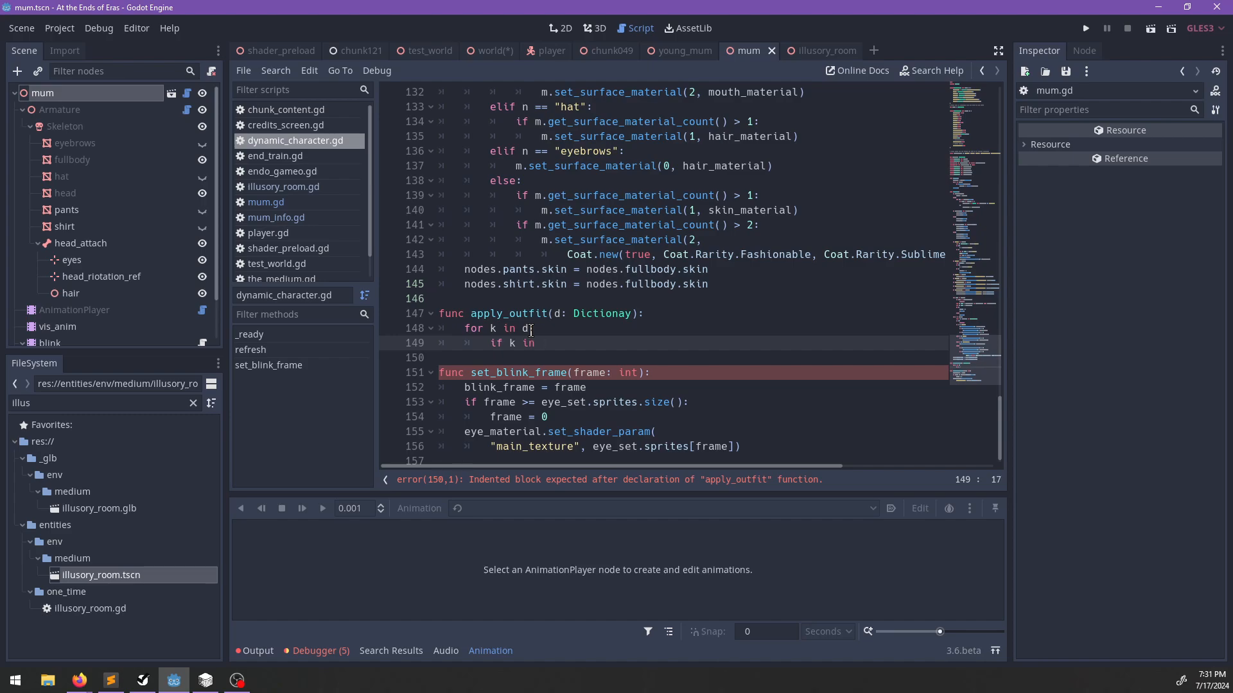
text(outfit:)
key(Return)
text(outfit[k)
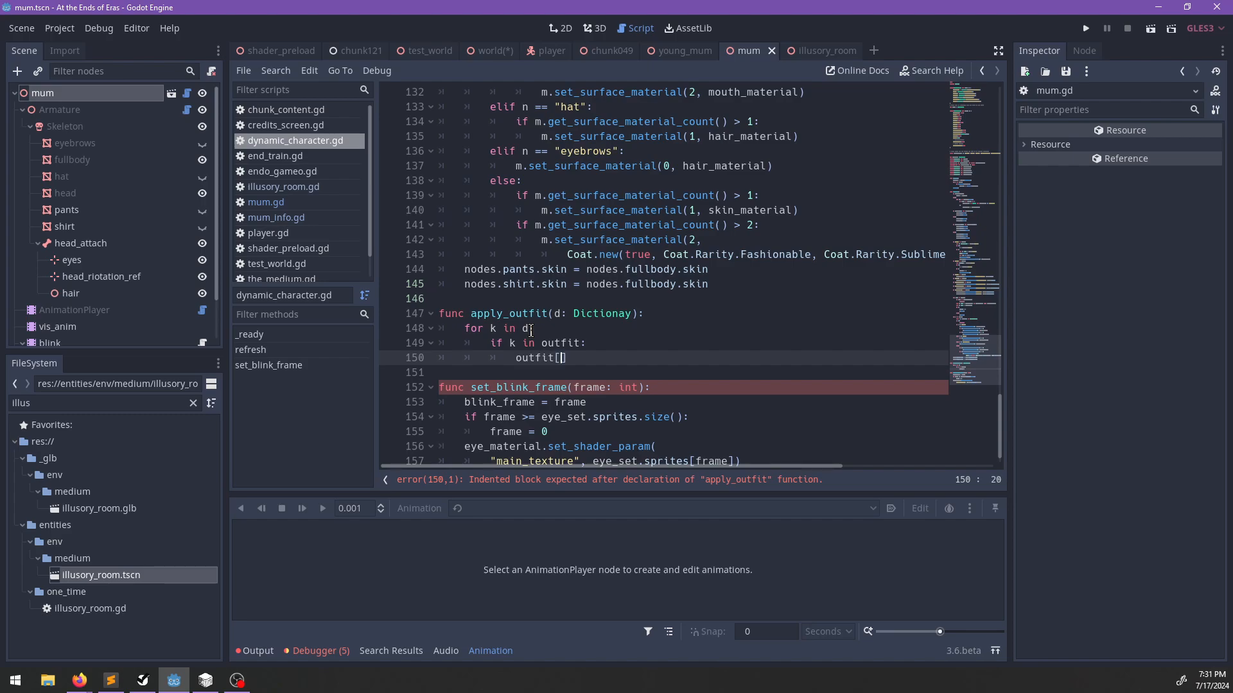
text(] = d)
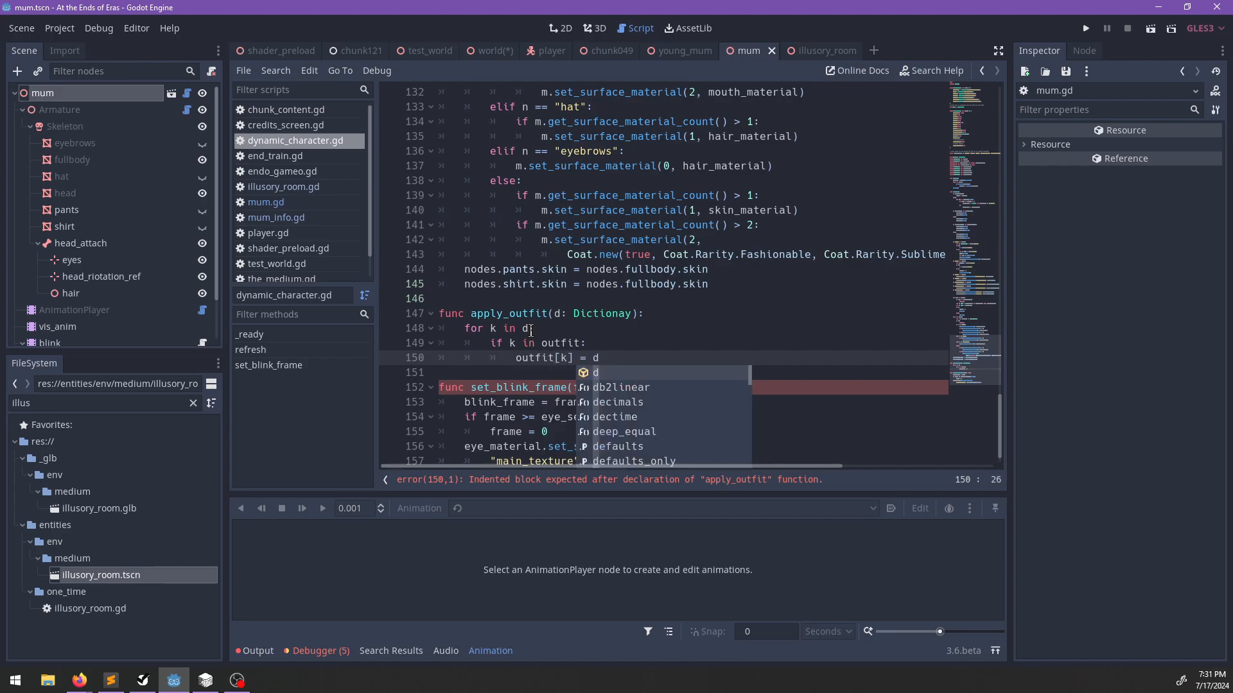
text([k])
key(Return)
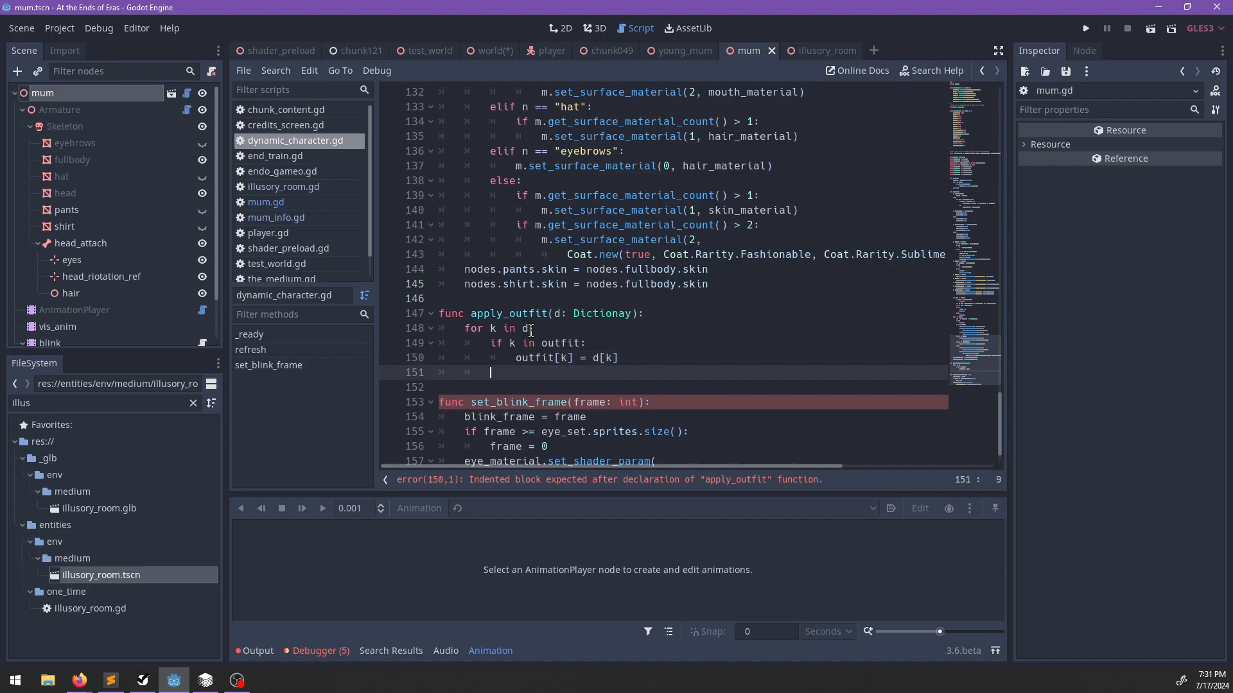
text(refresh())
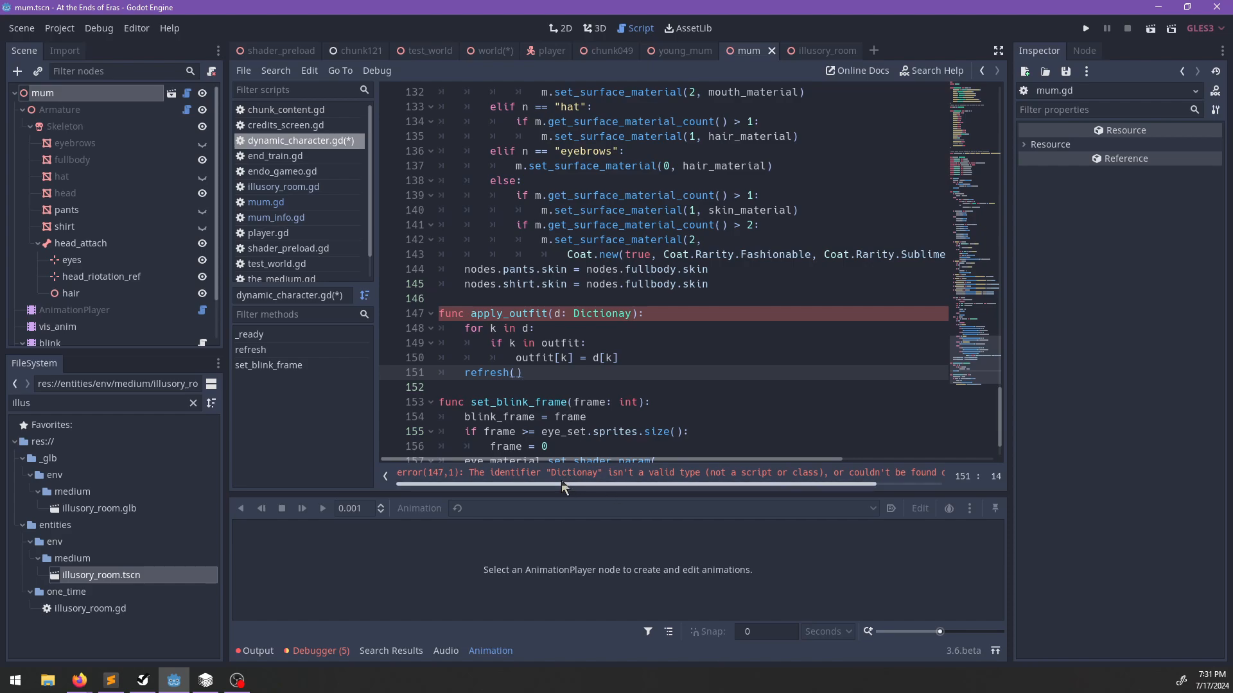
Correct the misspelled type of parameter d to Dictionary and save dynamic_character.gd.
scroll(609, 469, right, 2)
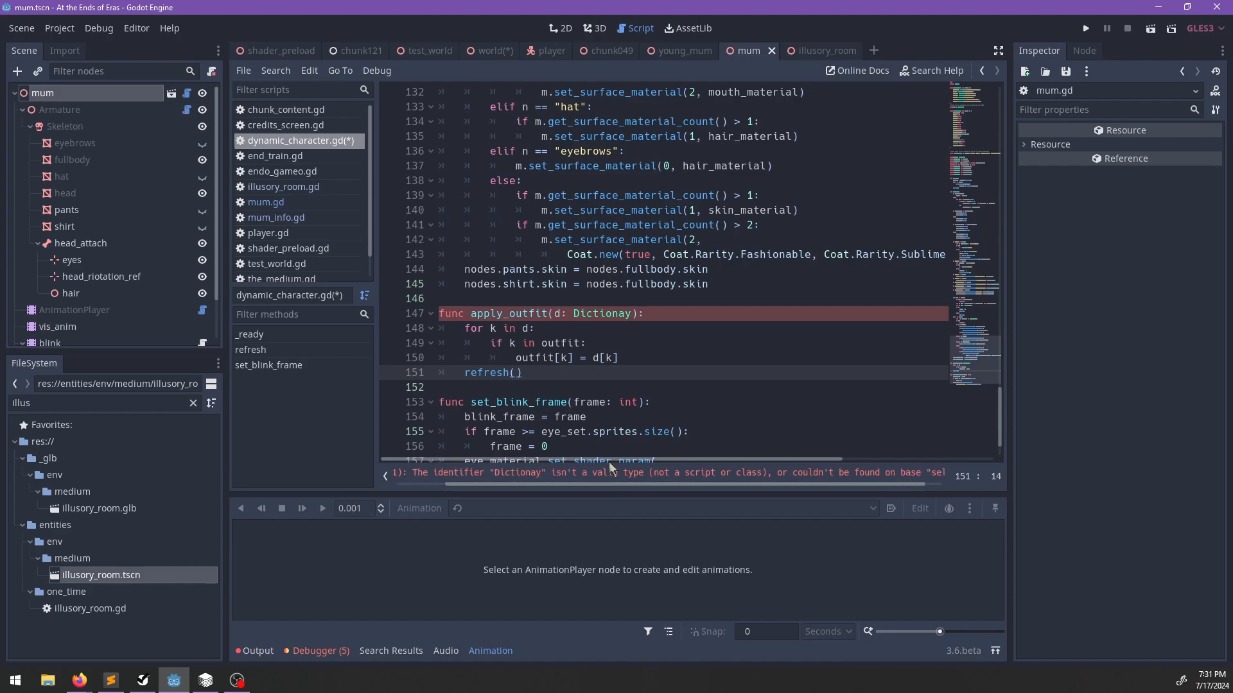
click(628, 314)
text(r)
click(651, 335)
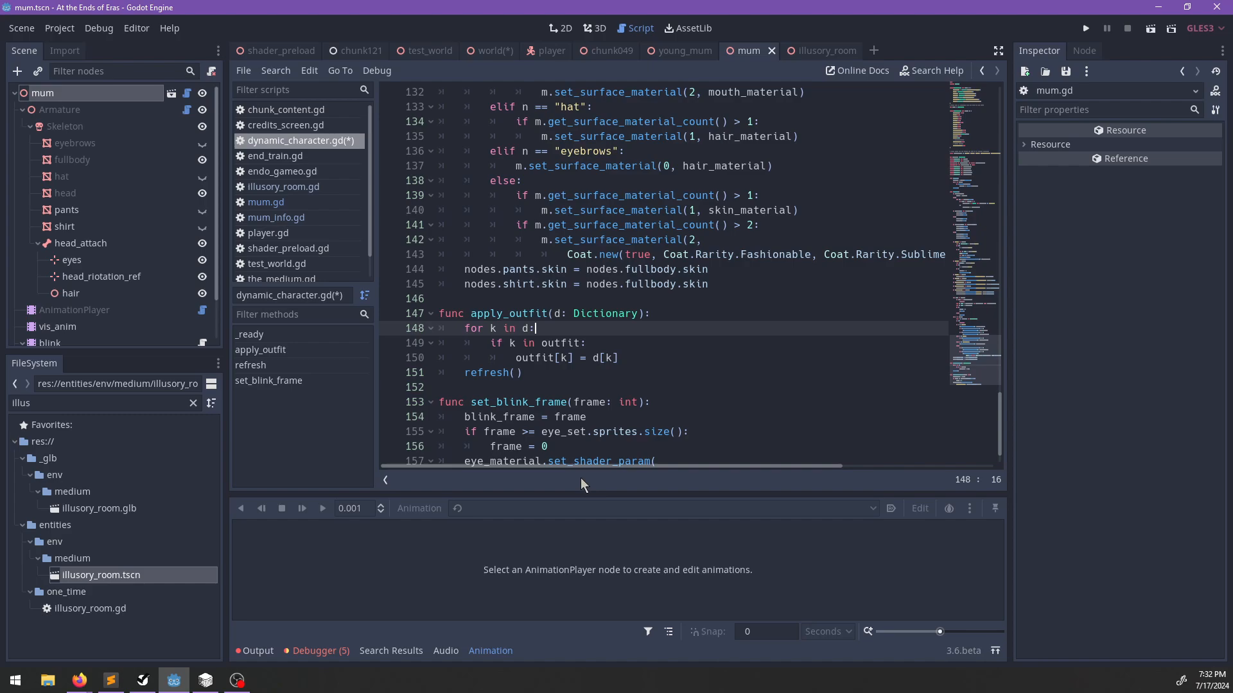
click(634, 357)
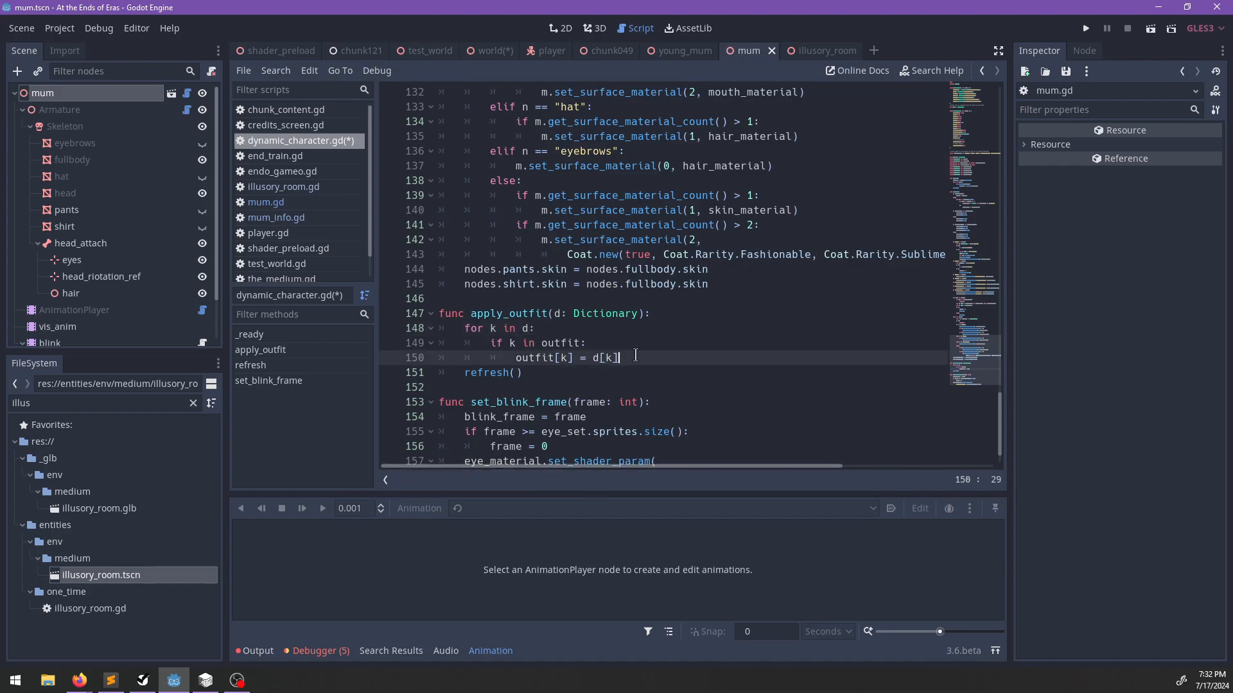
key(ctrl+s)
Find lil_man in the project files, open the lil_man.tscn scene, and select its Armature node.
double_click(121, 405)
text(lil_man)
double_click(80, 559)
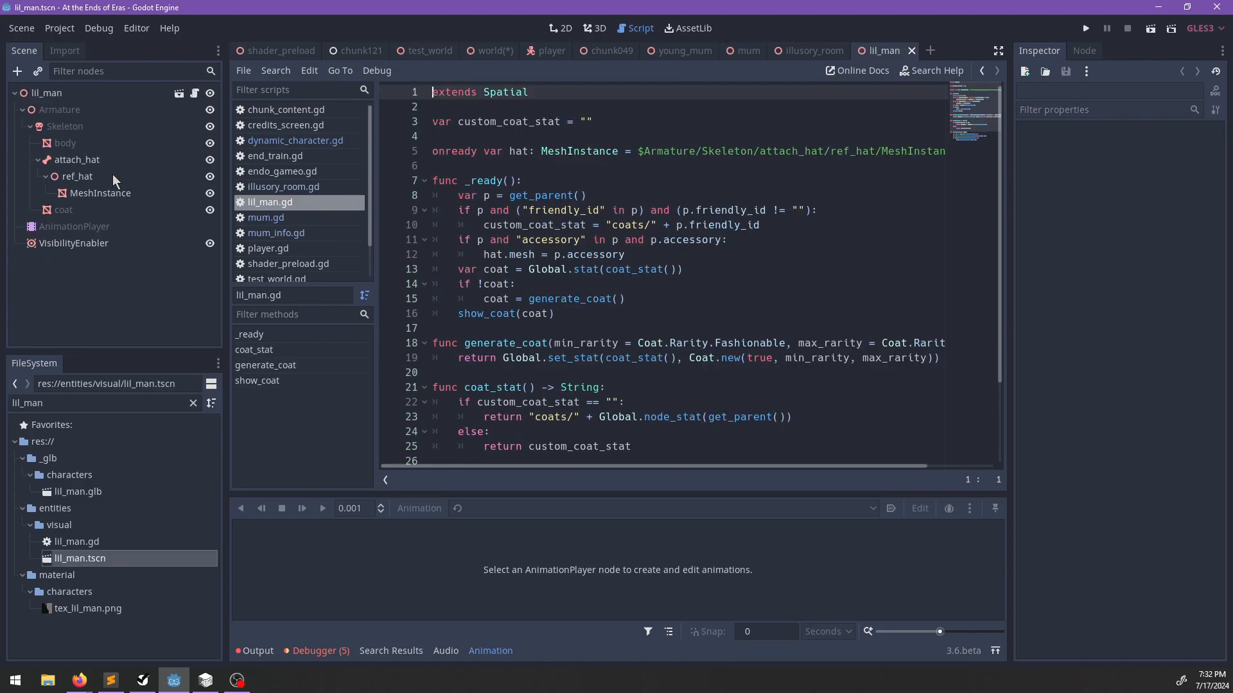
click(68, 92)
click(62, 109)
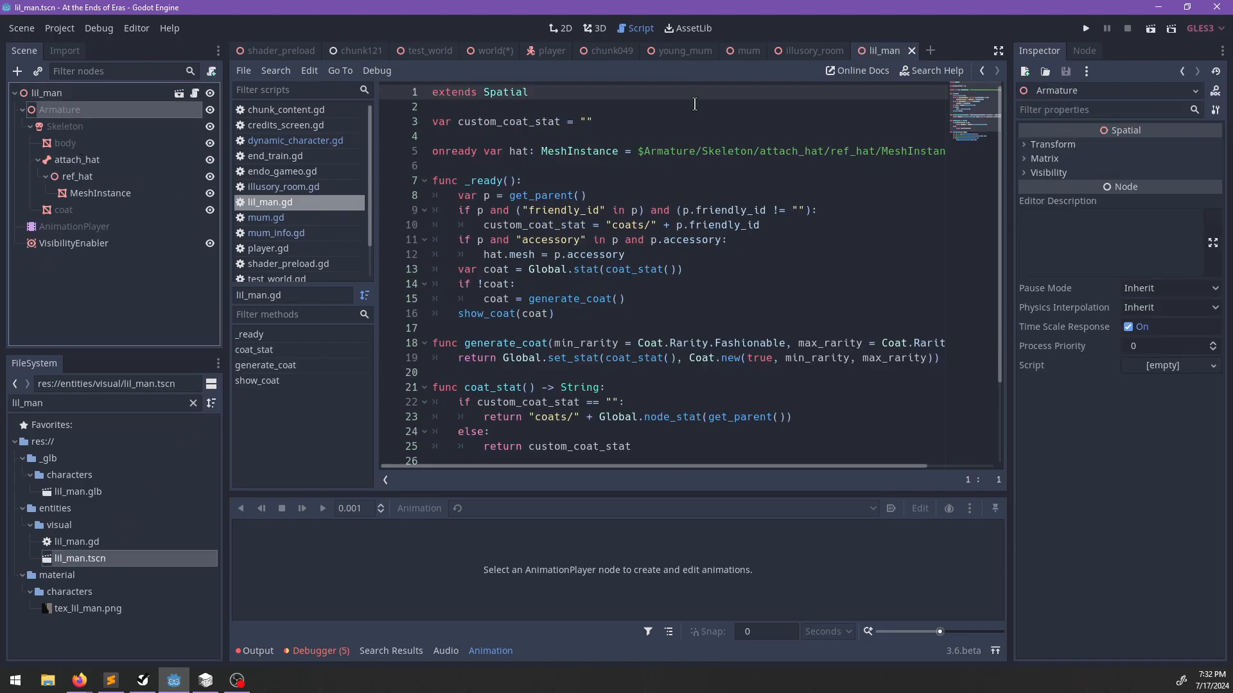
Find dynamic_character.gd in the project files and attach it to lil_man's Armature node.
double_click(84, 403)
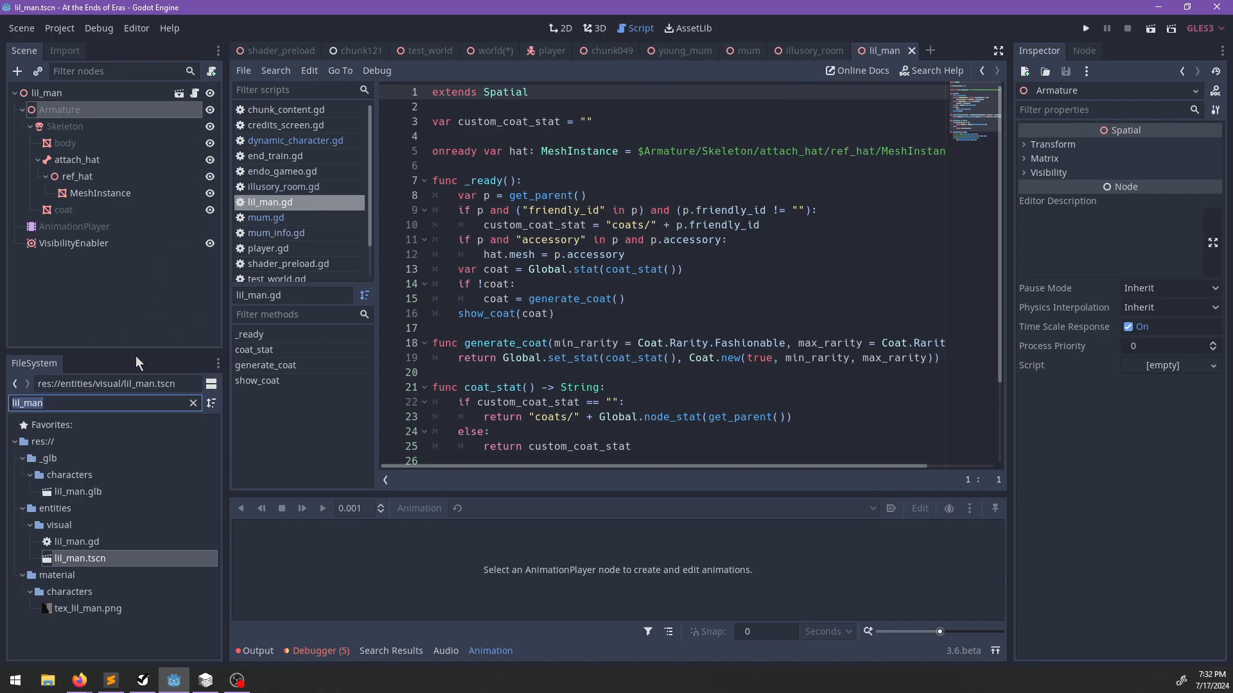
text(dynamic)
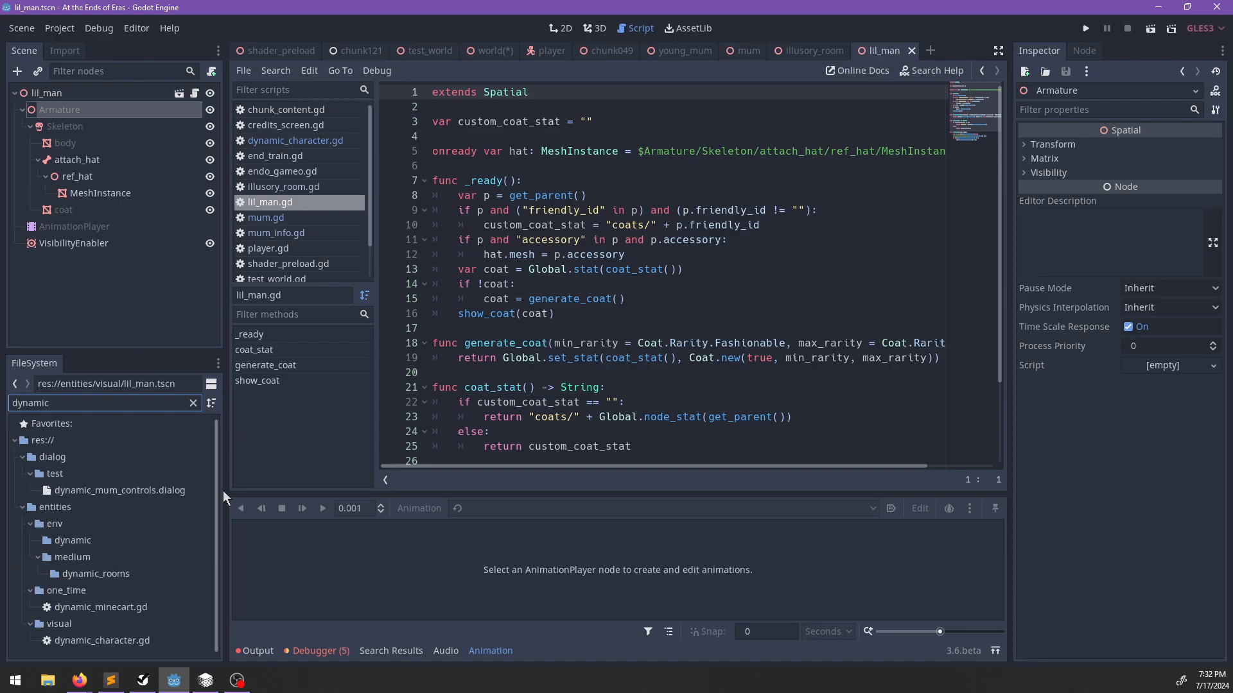
drag(100, 640, 64, 110)
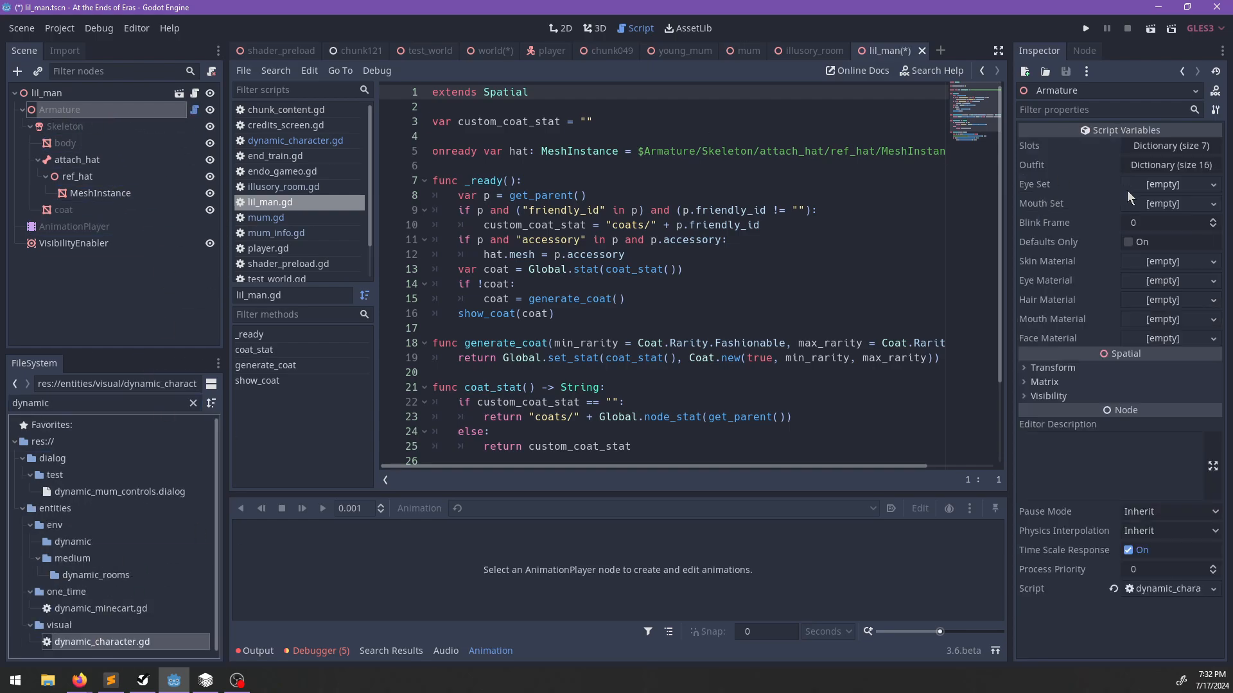
Expand the Armature's Outfit dictionary and remove its fullbody and hat entries.
click(1156, 165)
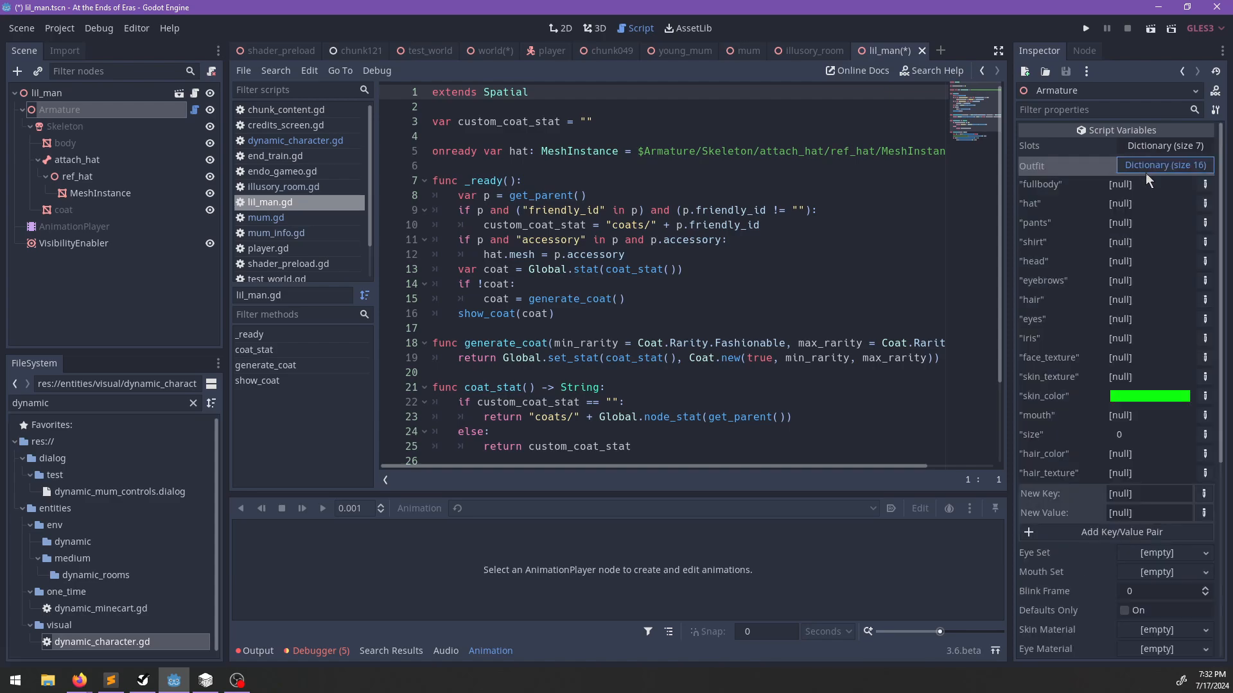
right_click(1045, 165)
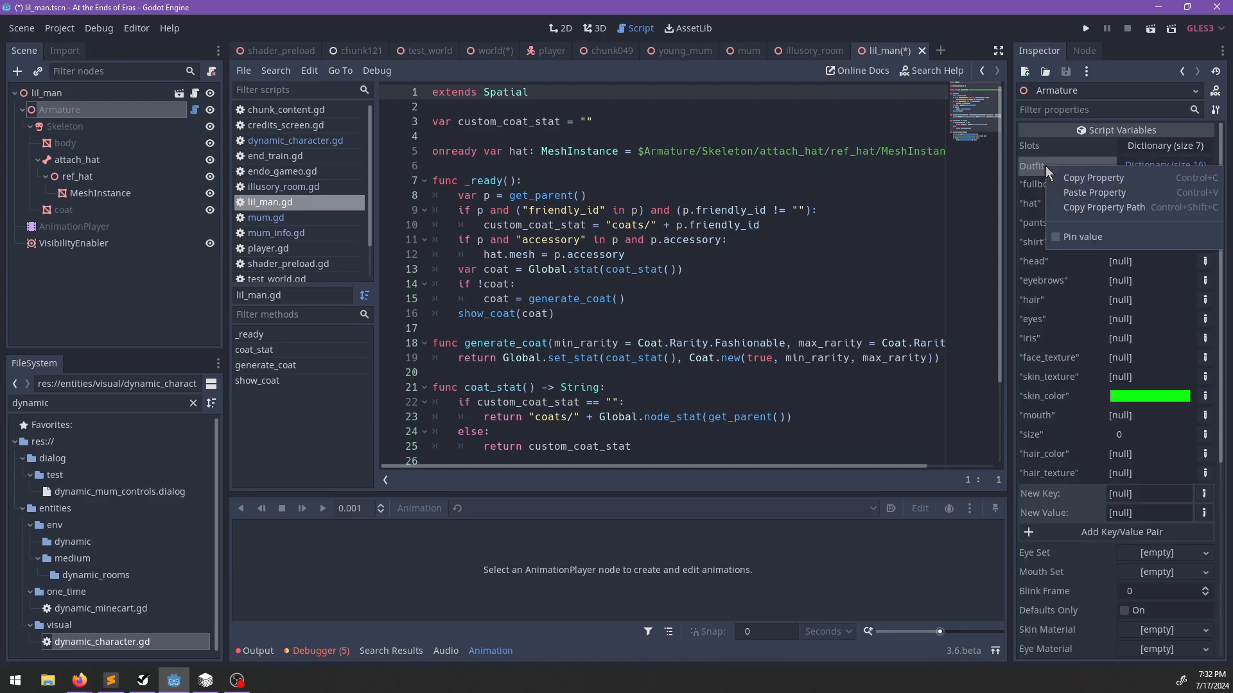
key(Escape)
click(1130, 165)
click(1138, 165)
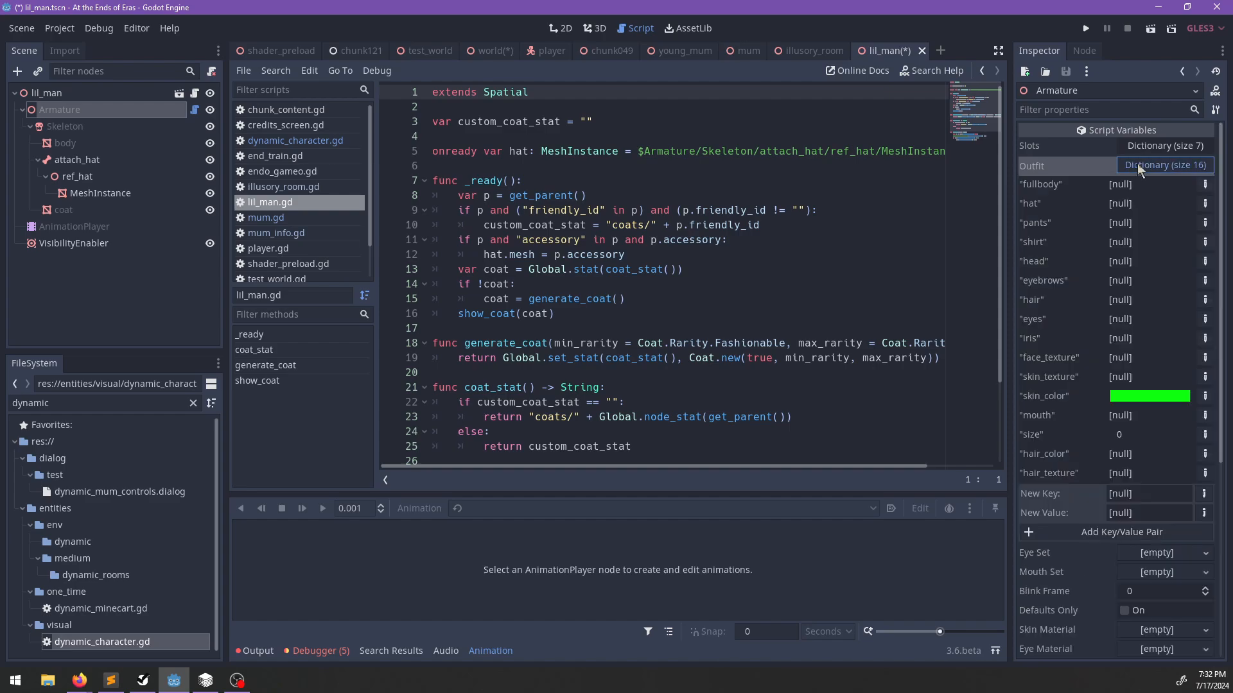
click(1204, 186)
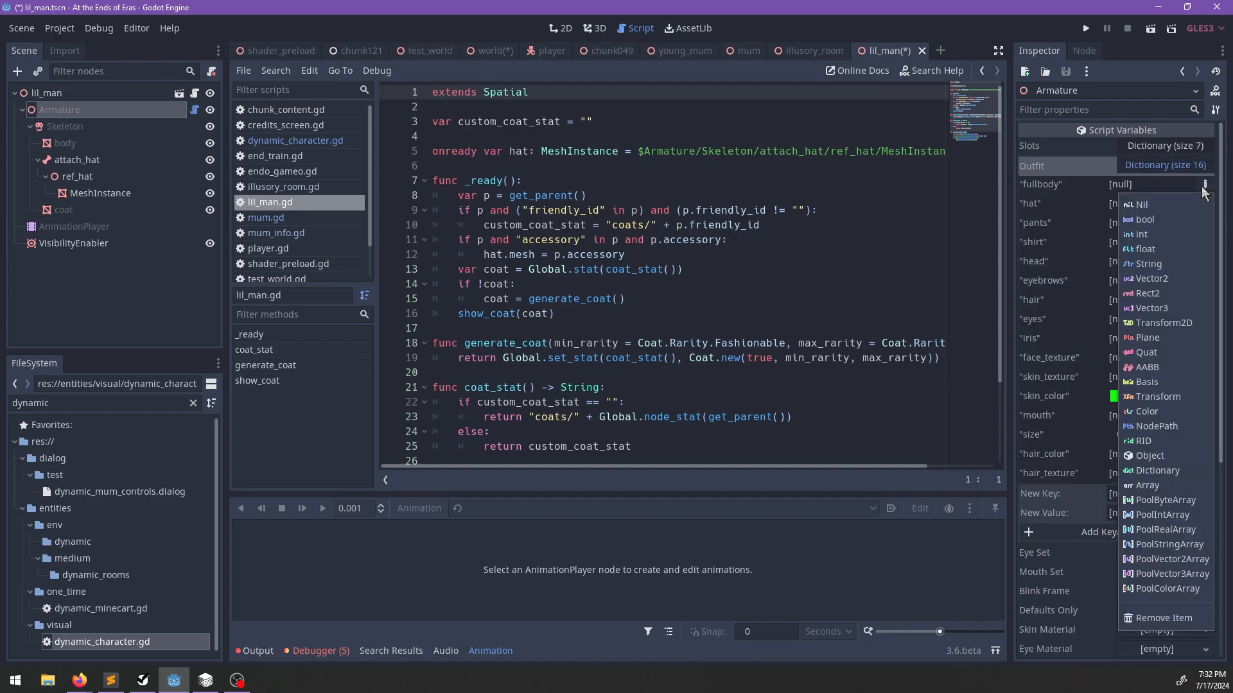
click(1147, 618)
click(1205, 185)
click(1142, 167)
click(1145, 164)
click(1145, 165)
click(1205, 185)
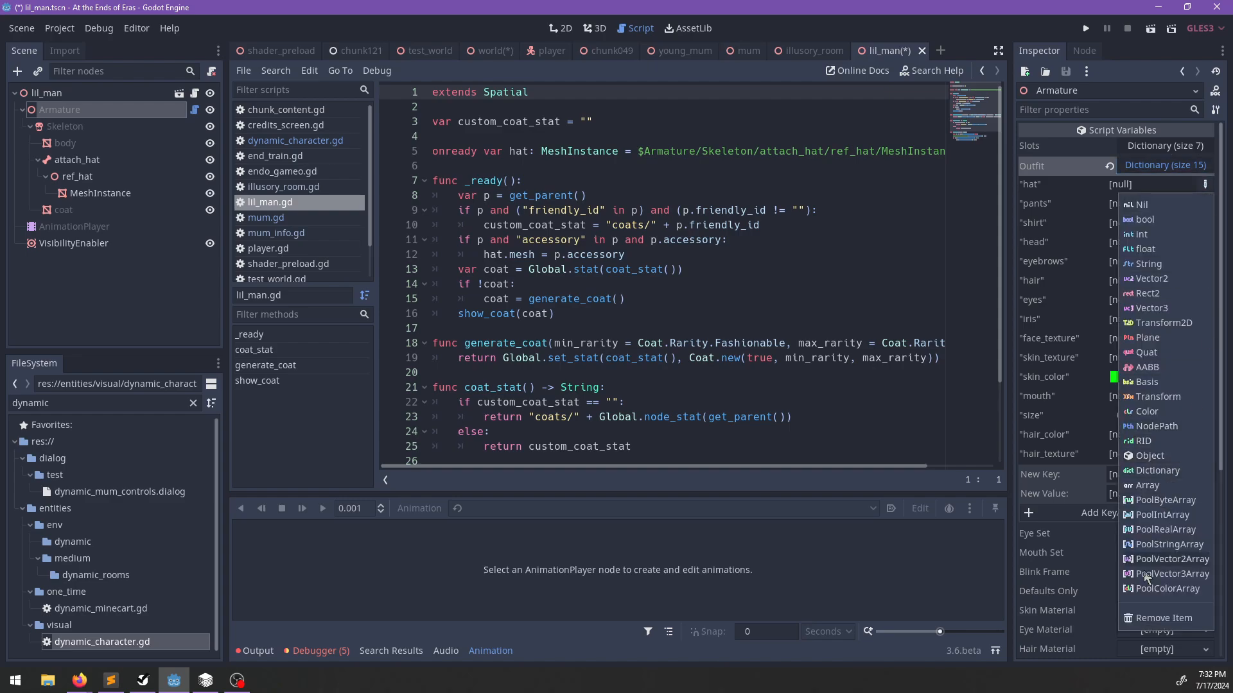
click(1146, 619)
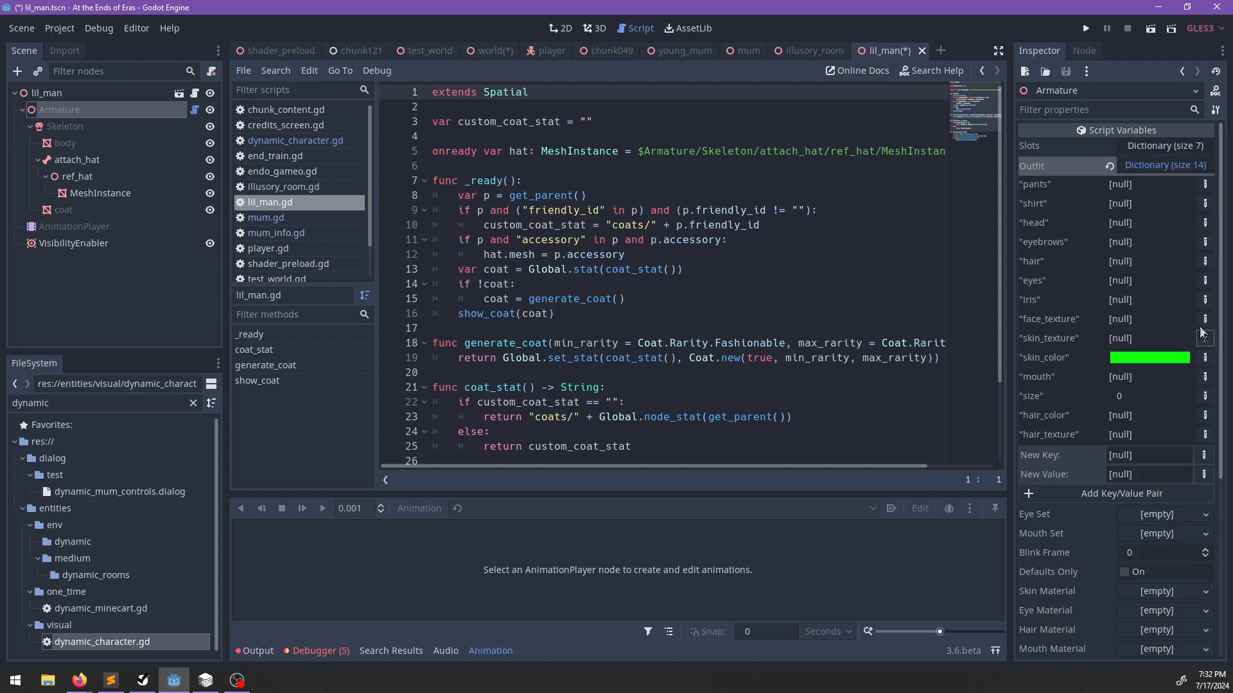
Remove the pants, shirt, head and eyebrows entries from the Armature's Outfit dictionary.
click(1203, 184)
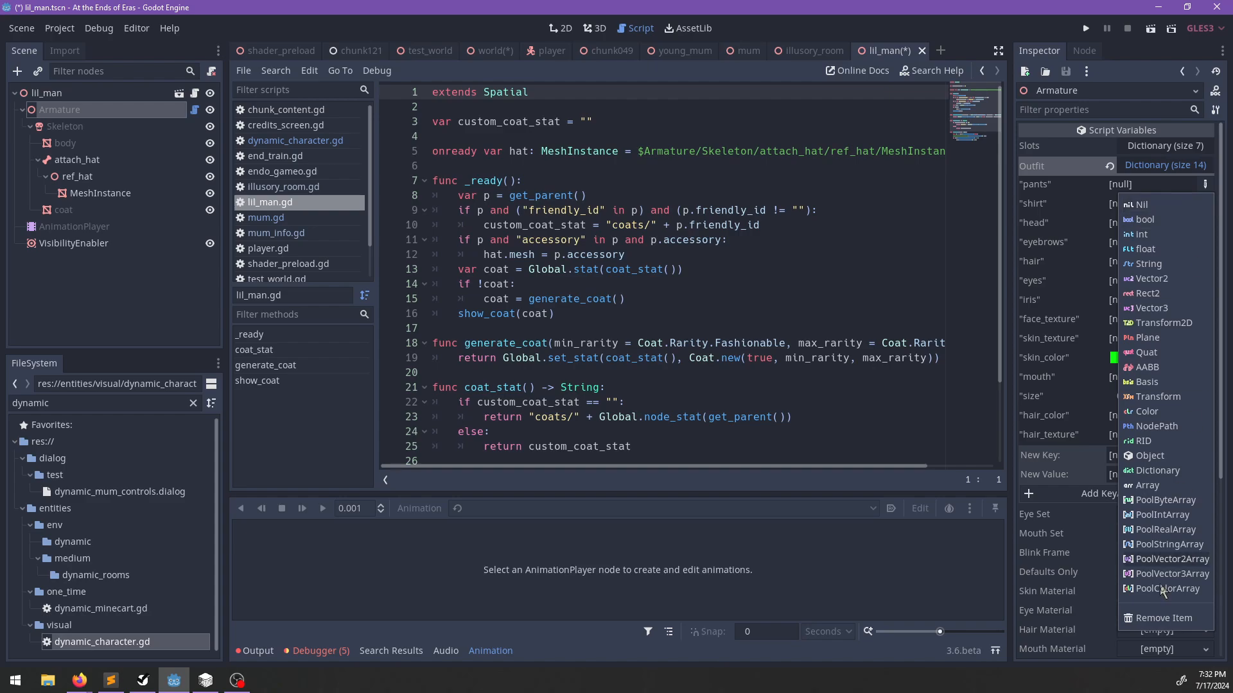
click(1162, 618)
click(1205, 184)
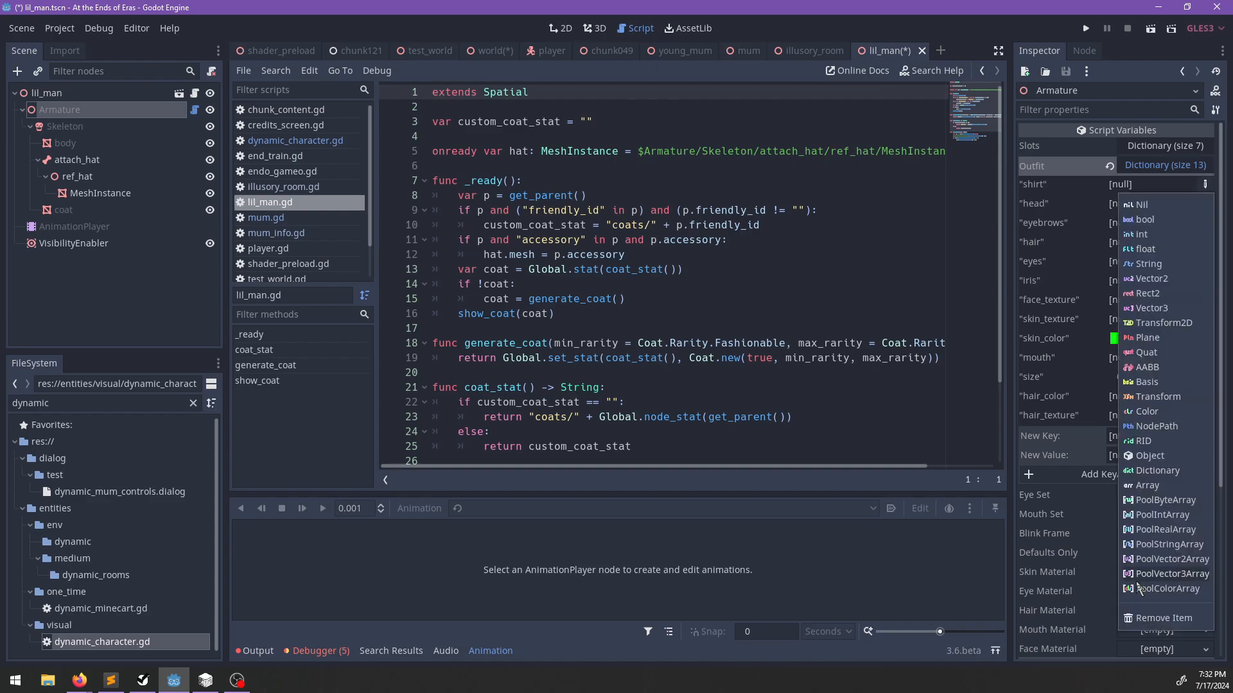
click(1162, 619)
click(1205, 184)
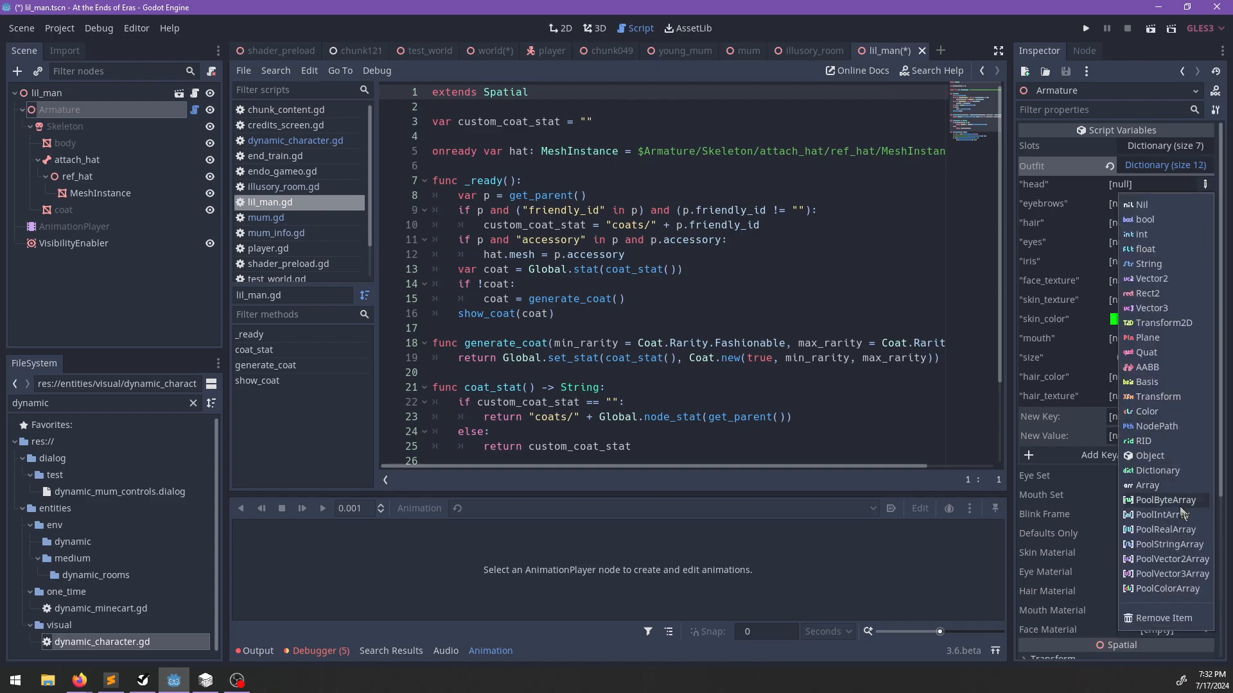
click(1162, 618)
click(1205, 185)
click(1162, 618)
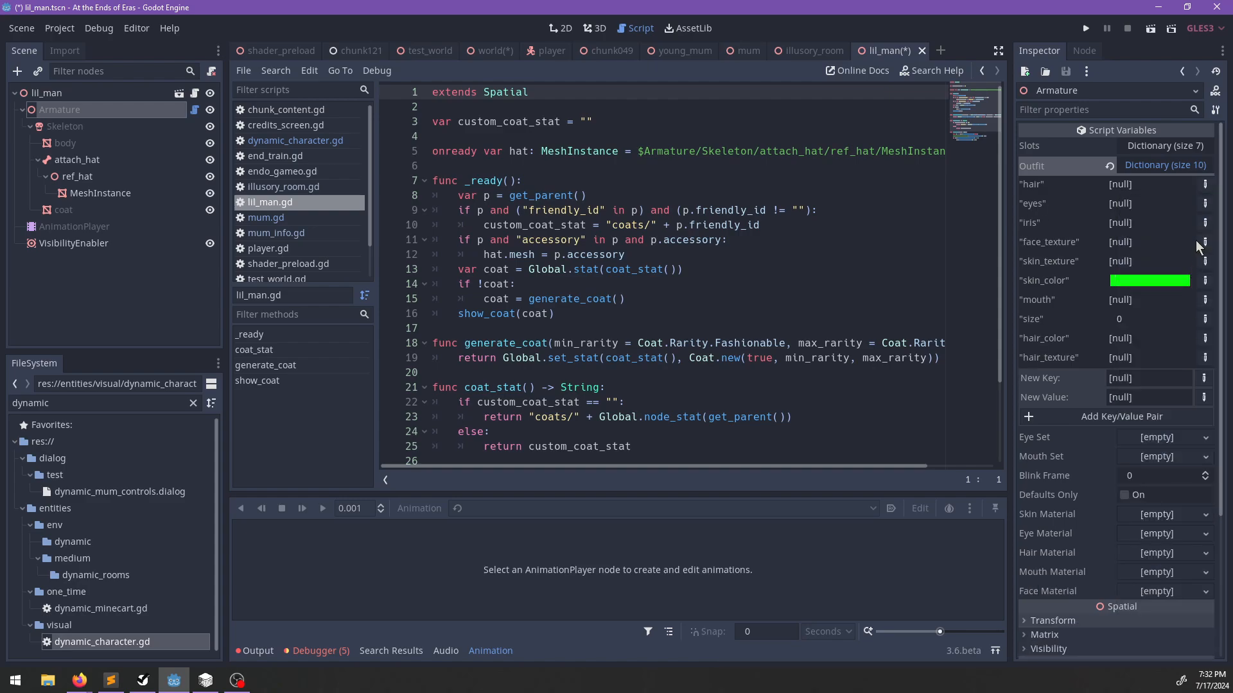
Remove the hair, eyes, iris and face_texture entries from the Armature's Outfit dictionary.
click(1205, 185)
click(1162, 618)
click(1205, 184)
click(1162, 618)
click(1205, 184)
click(1162, 618)
click(1205, 184)
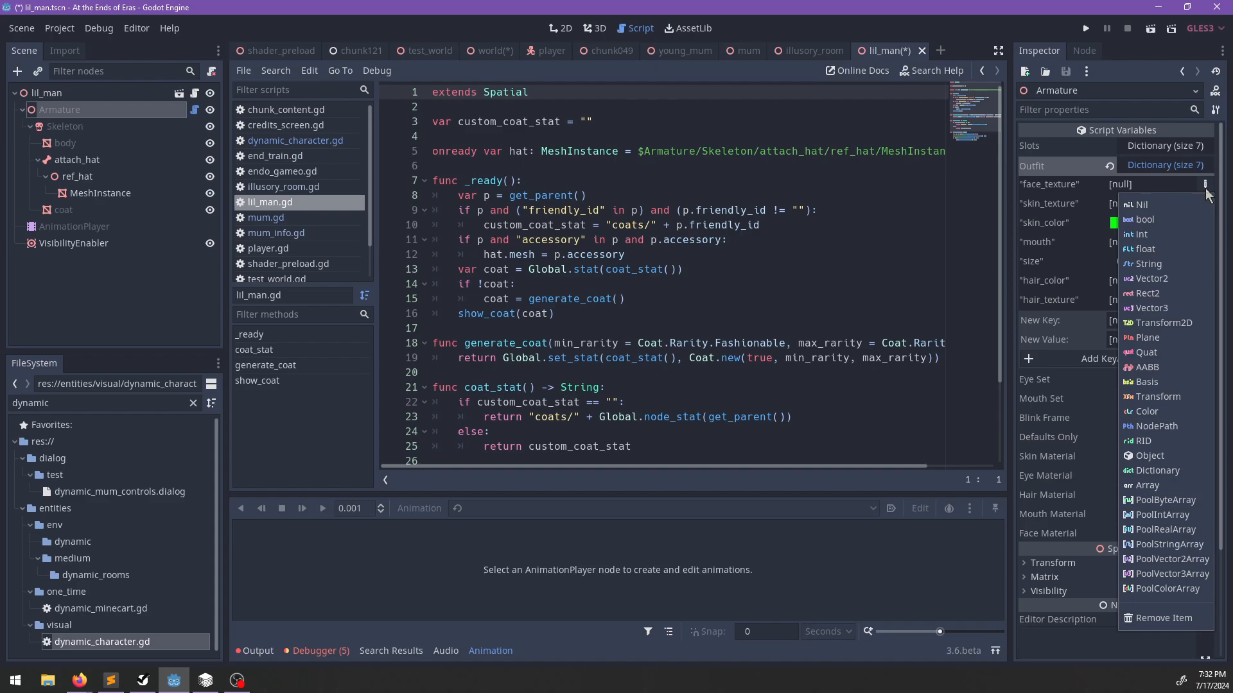
click(1155, 618)
Remove the skin_texture, skin_color, mouth and size entries from the Armature's Outfit dictionary.
click(1205, 185)
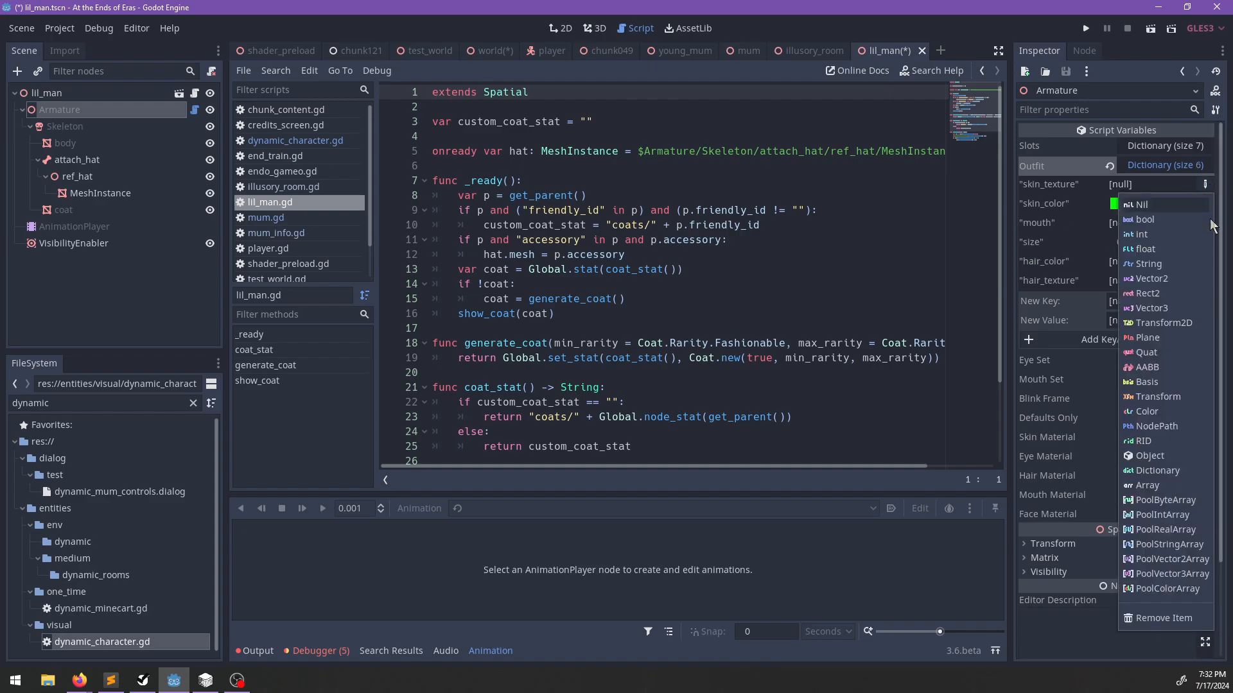
click(1162, 618)
click(1205, 184)
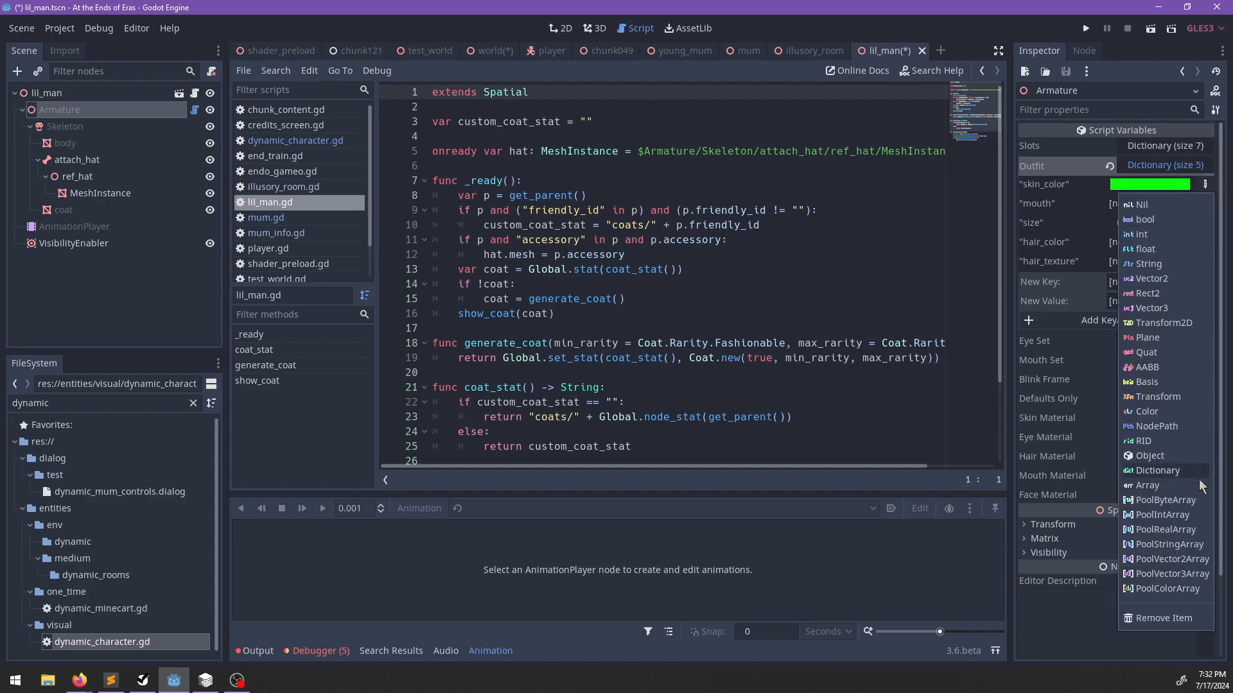
click(1143, 619)
click(1205, 184)
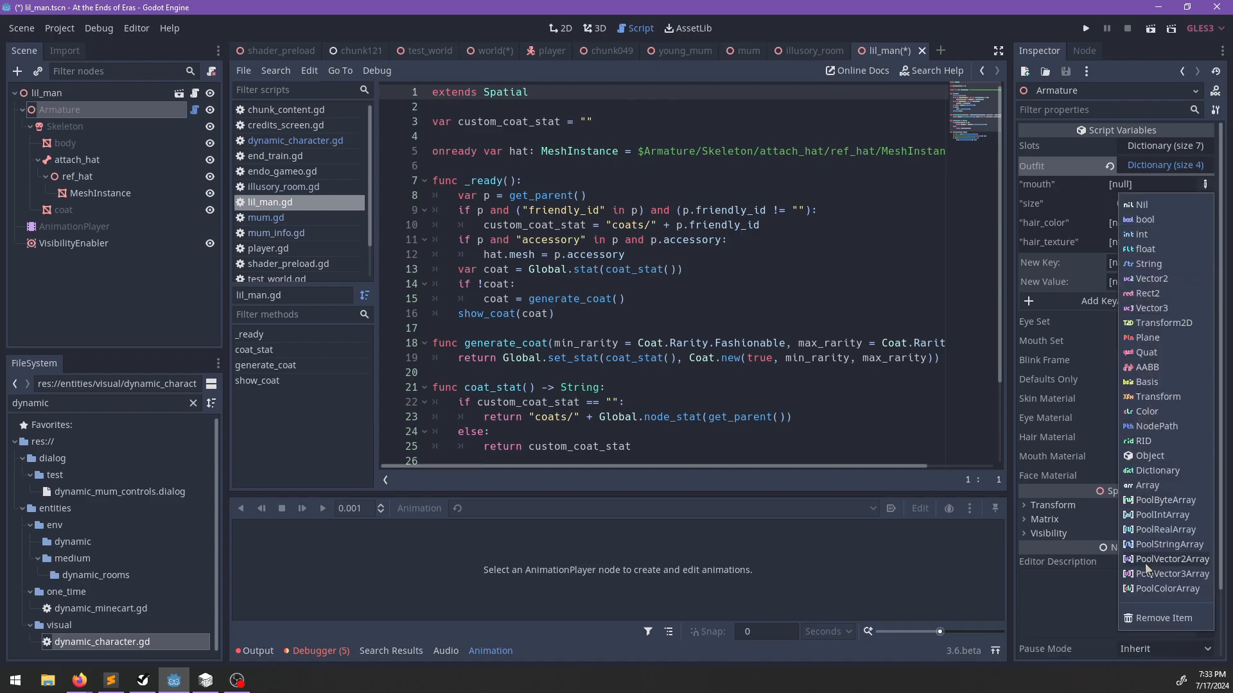
click(1161, 616)
click(1205, 184)
click(1155, 617)
Remove the remaining hair_color and hair_texture entries from the Outfit dictionary and save the lil_man scene.
click(1205, 184)
click(1143, 627)
click(1205, 185)
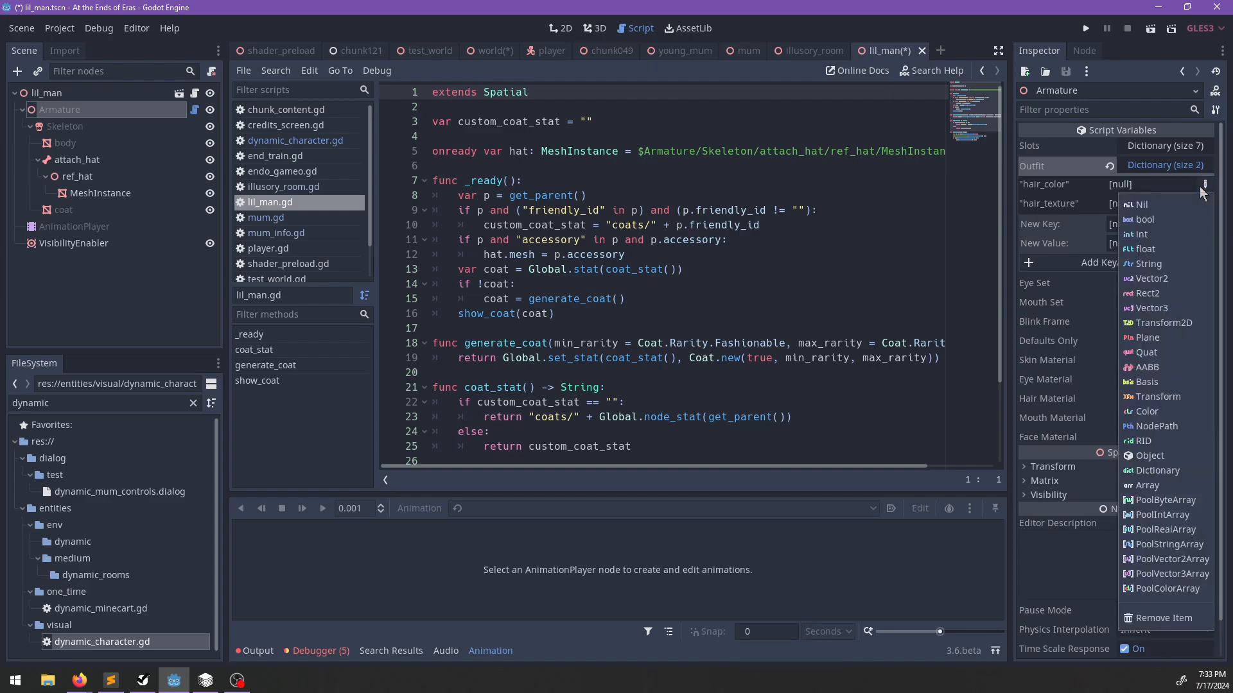
click(1151, 618)
click(1204, 186)
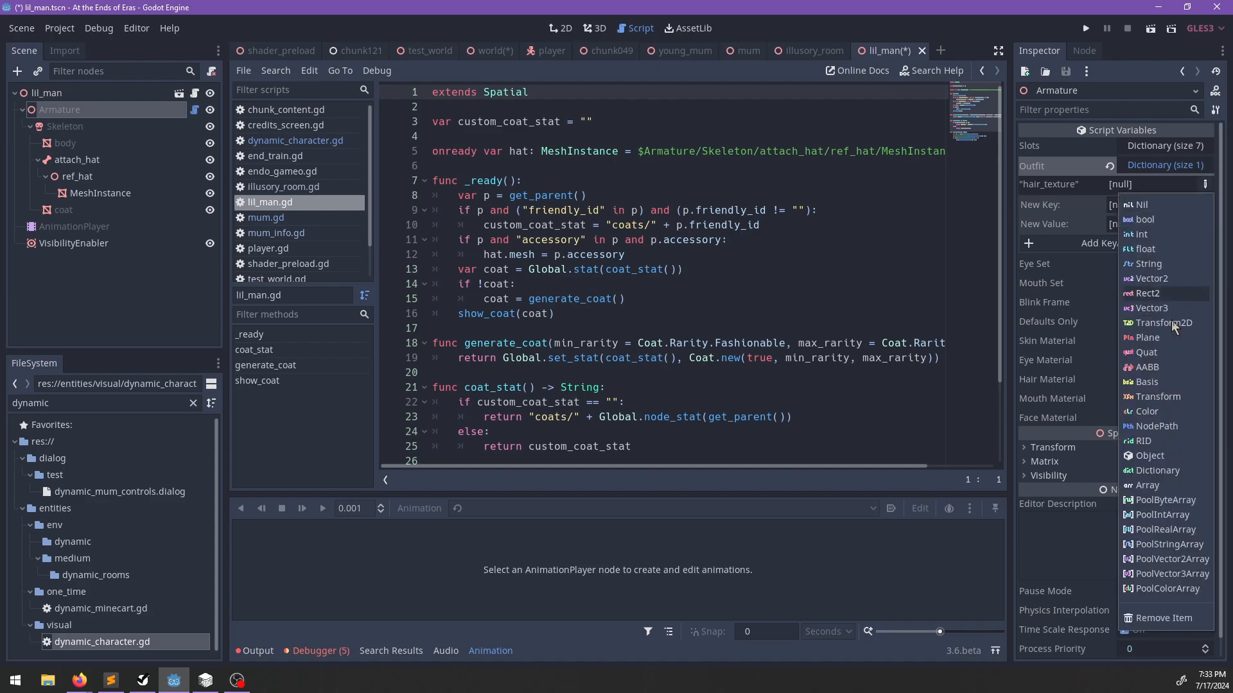
click(1186, 618)
key(ctrl+s)
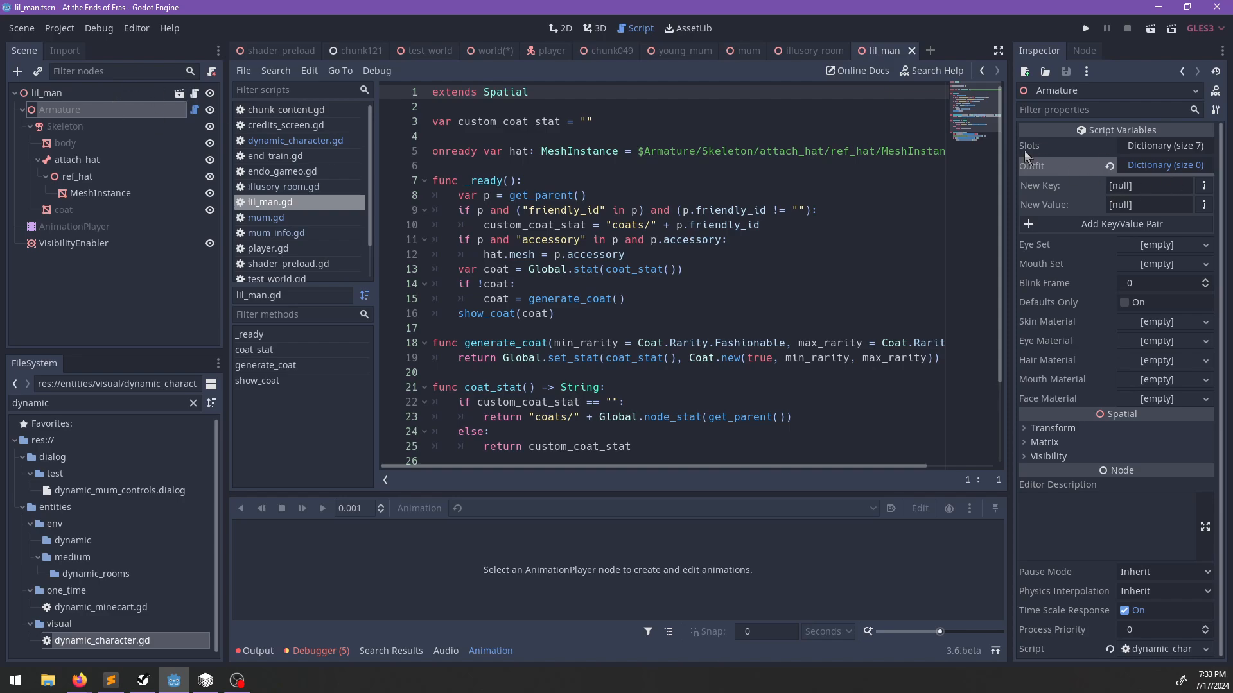
Check the properties of the lil_man root and its Armature, and close the lil_man scene.
click(79, 92)
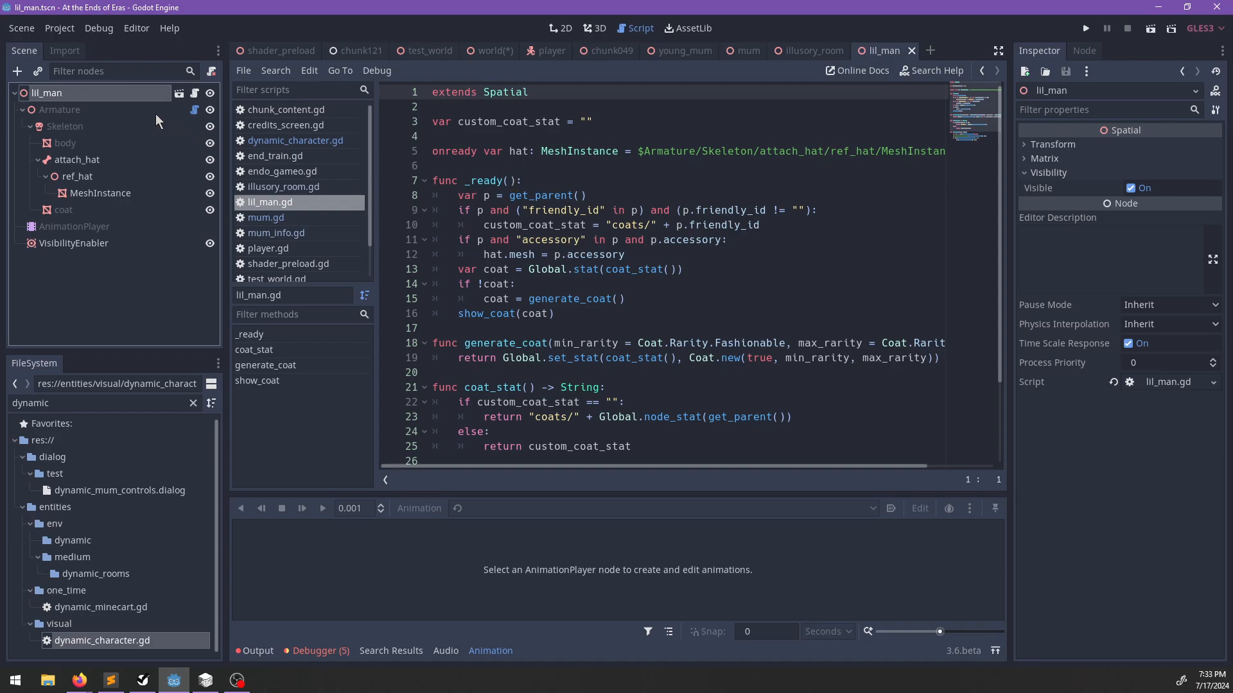
click(108, 110)
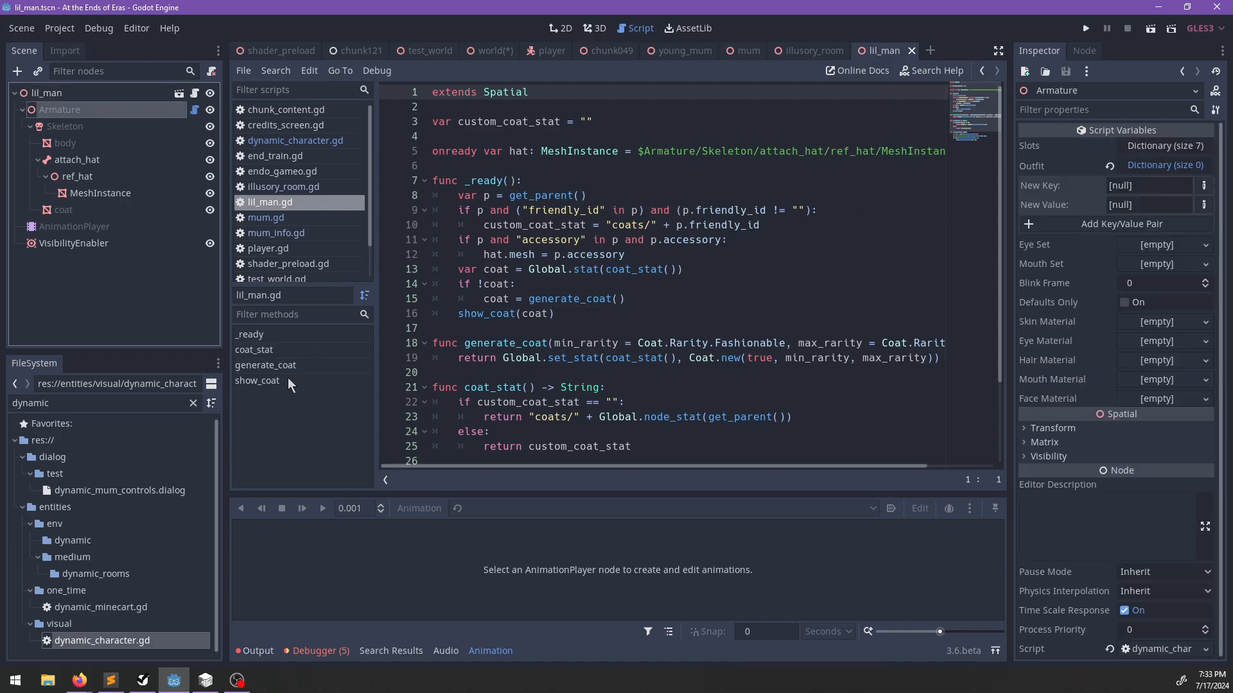
double_click(147, 404)
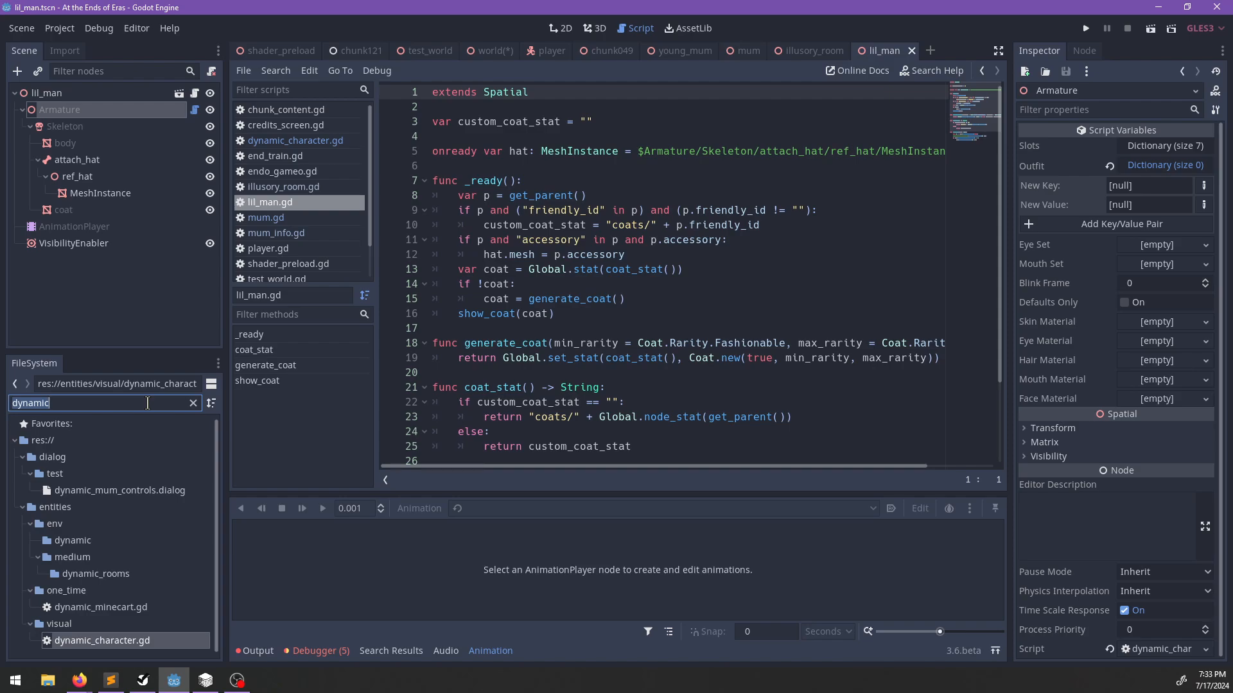
click(148, 117)
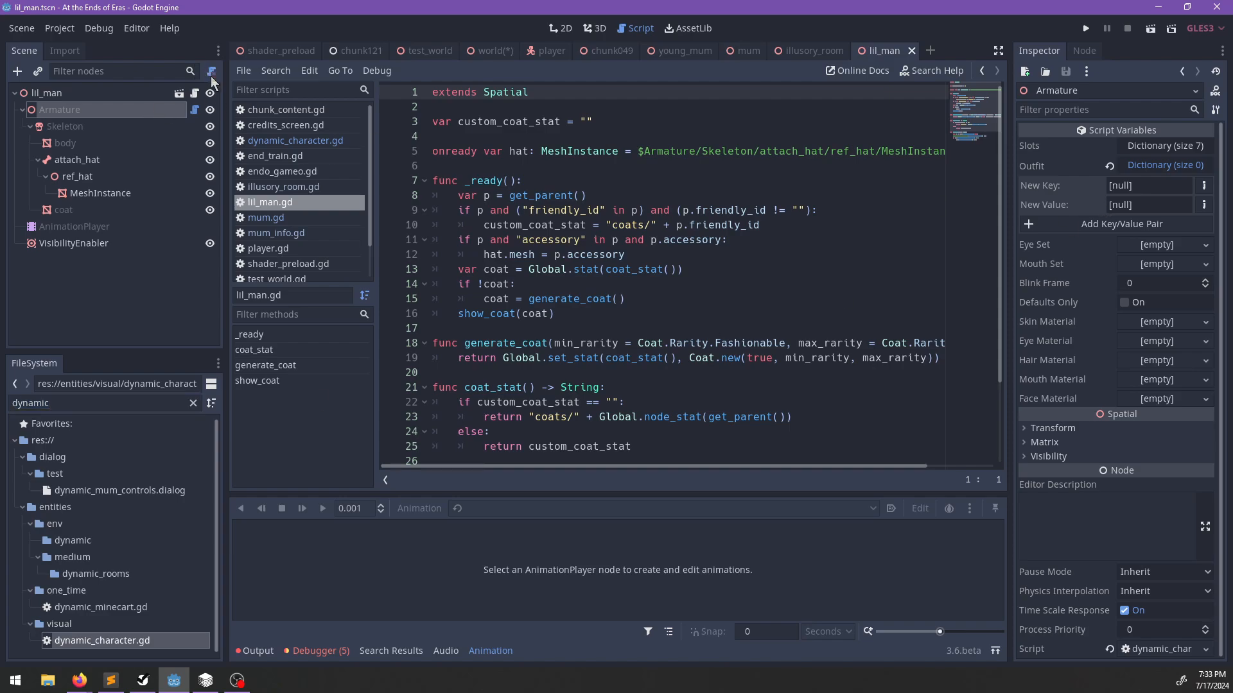
click(912, 52)
Find mum_lil in the project files and open the mum_lil.tscn scene.
click(103, 400)
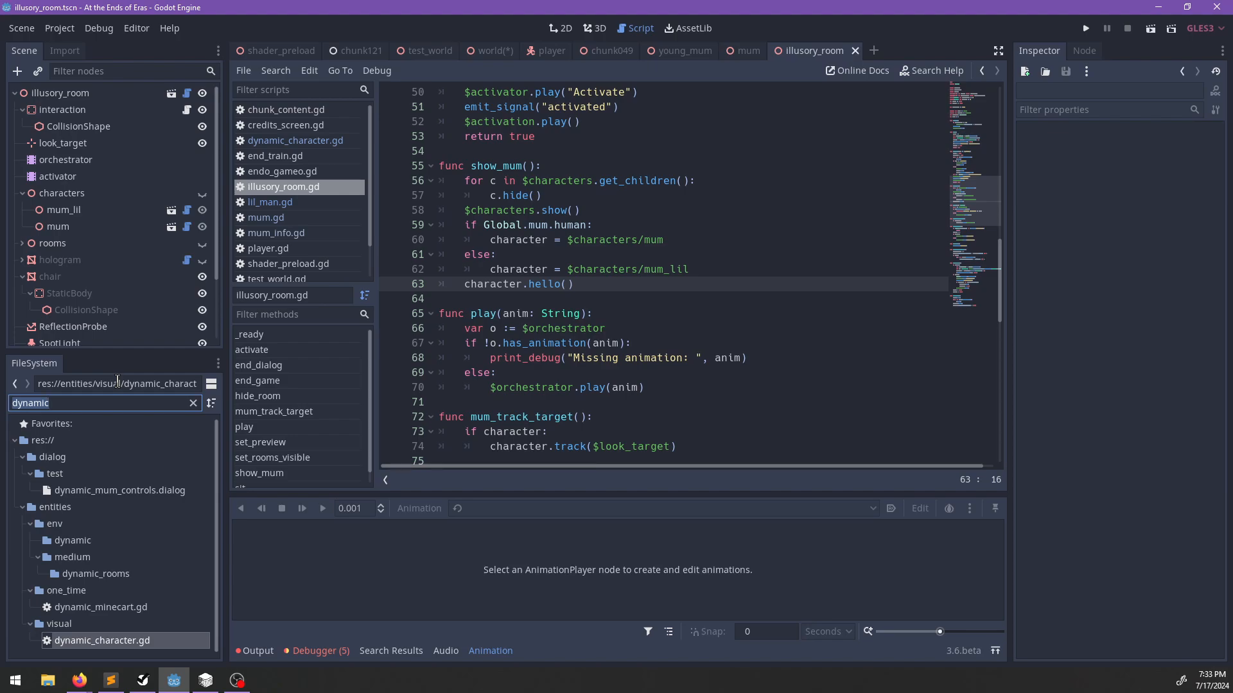
text(mum_)
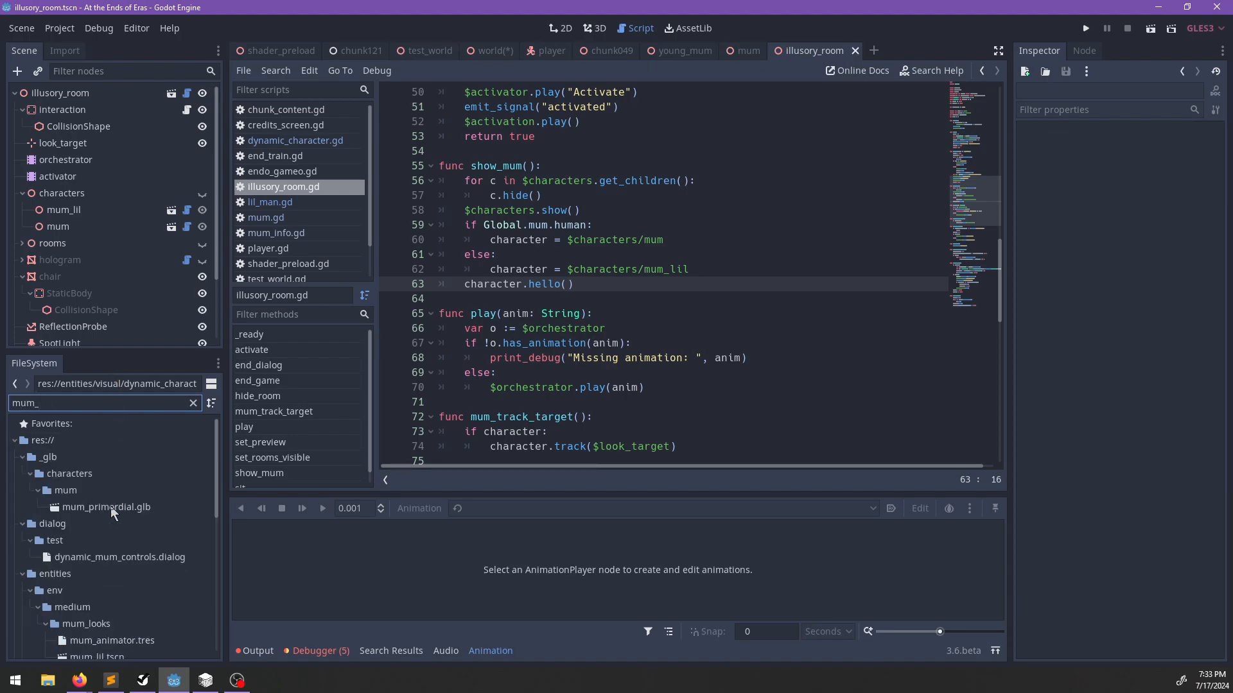
scroll(113, 501, down, 5)
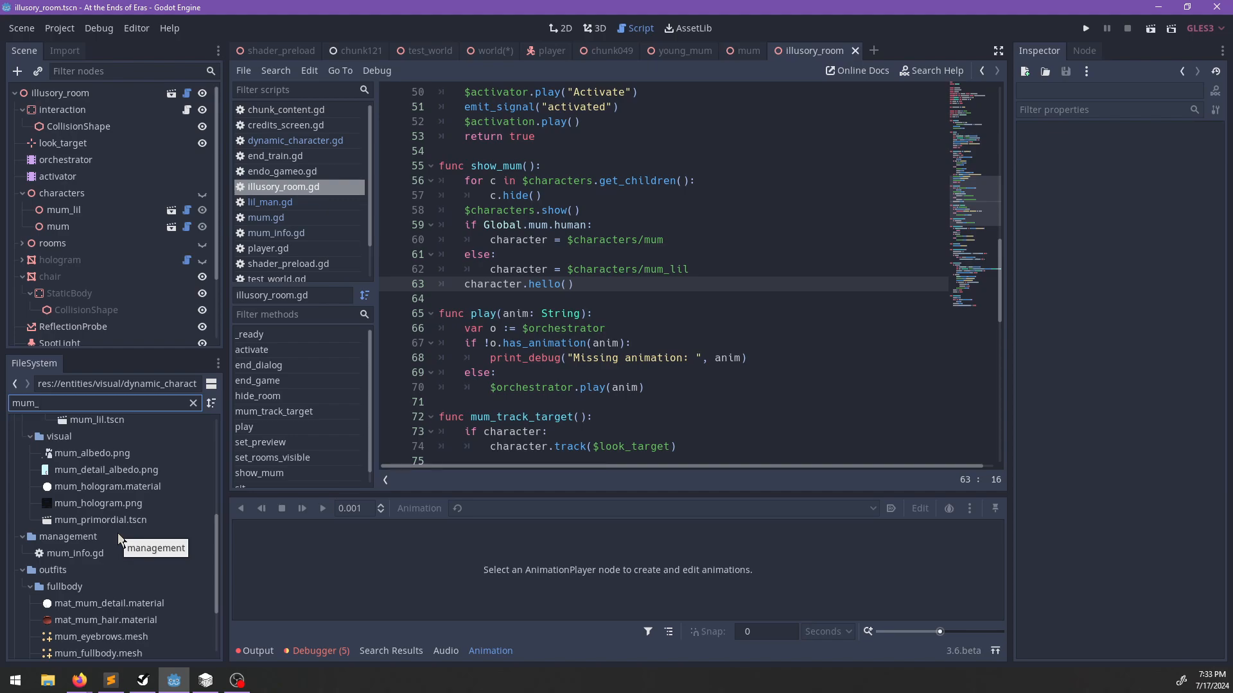
text(lil)
click(101, 525)
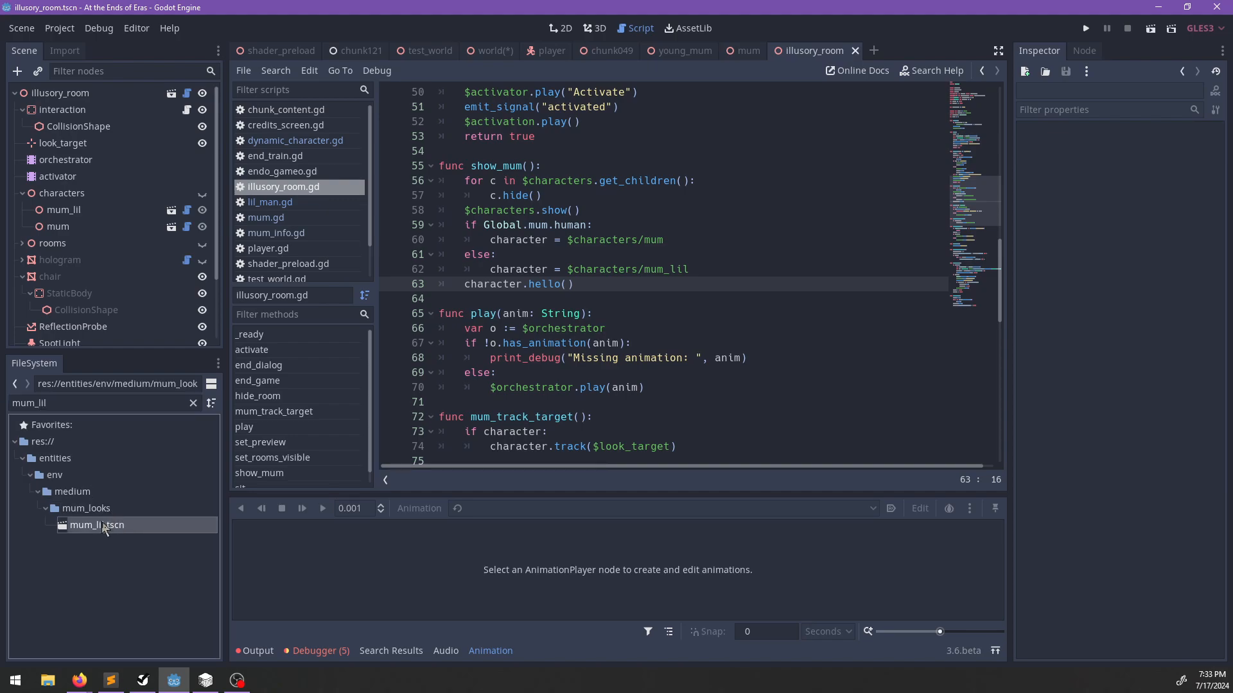
double_click(102, 523)
Open the script attached to mum_lil's lil_man node and look through its code and the surrounding nodes.
click(48, 109)
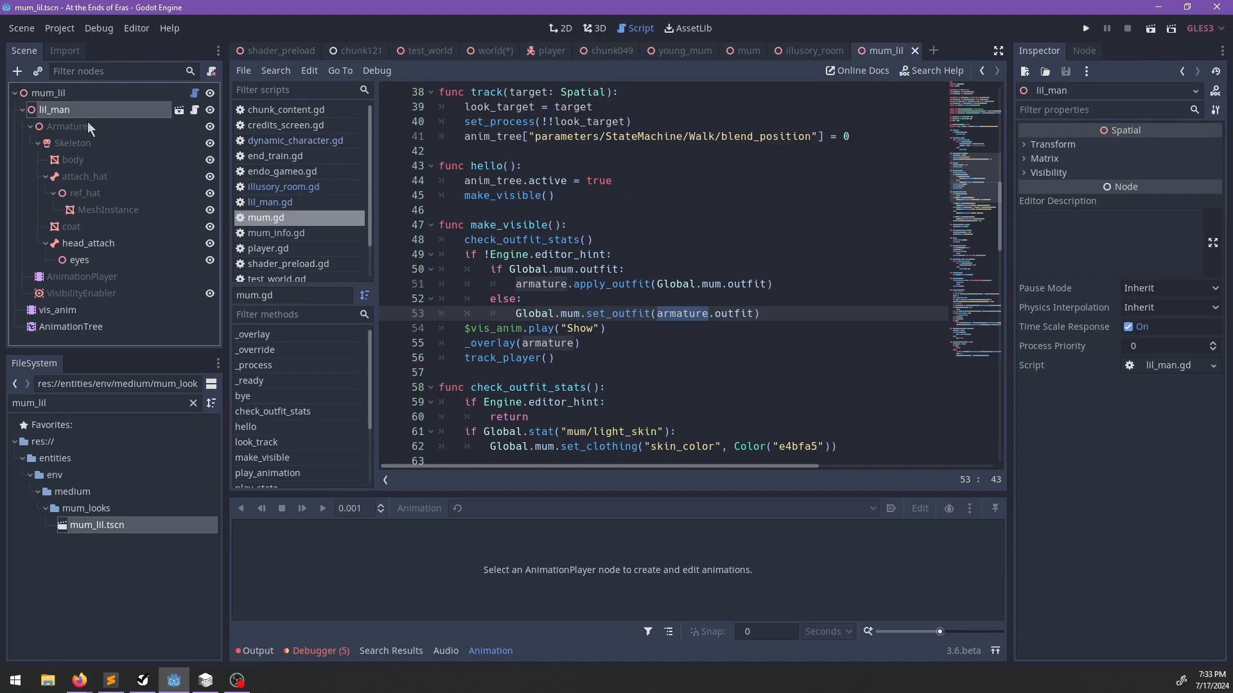
click(199, 107)
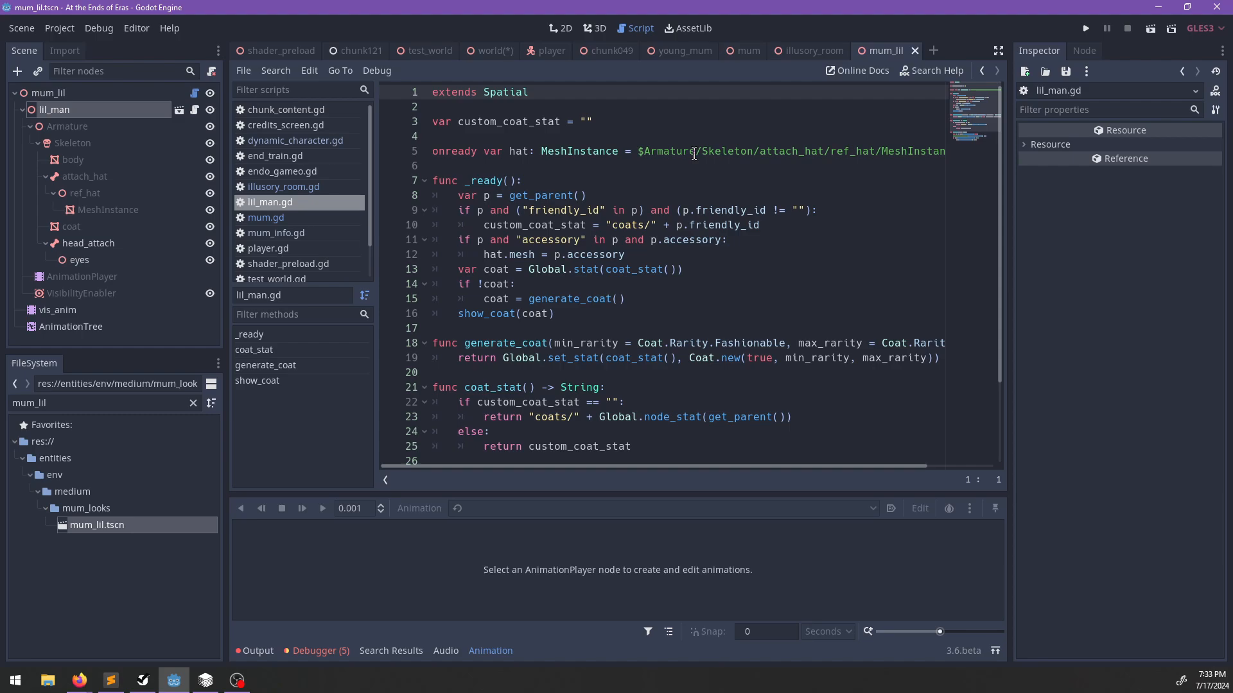
scroll(694, 154, down, 3)
scroll(694, 154, up, 3)
click(111, 95)
click(101, 113)
click(98, 147)
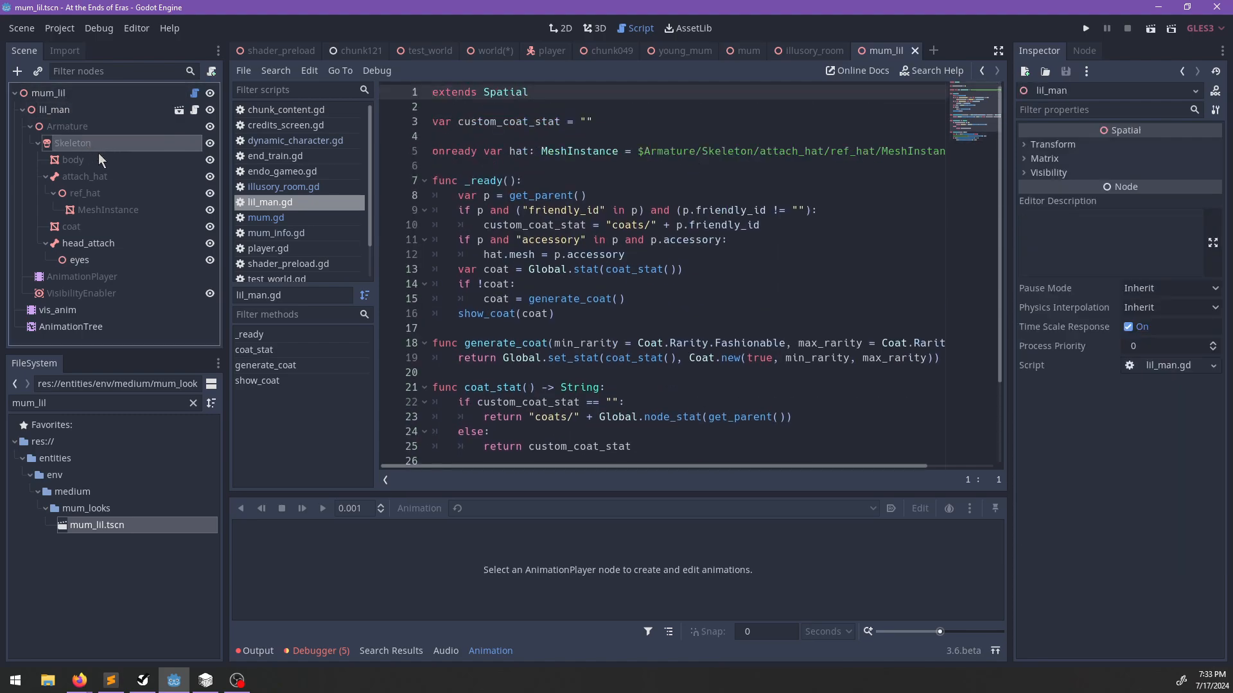
Find dynamic_character.gd in the project files, attach it to mum_lil's Armature node, and save the scene.
click(75, 126)
double_click(86, 402)
text(dynam)
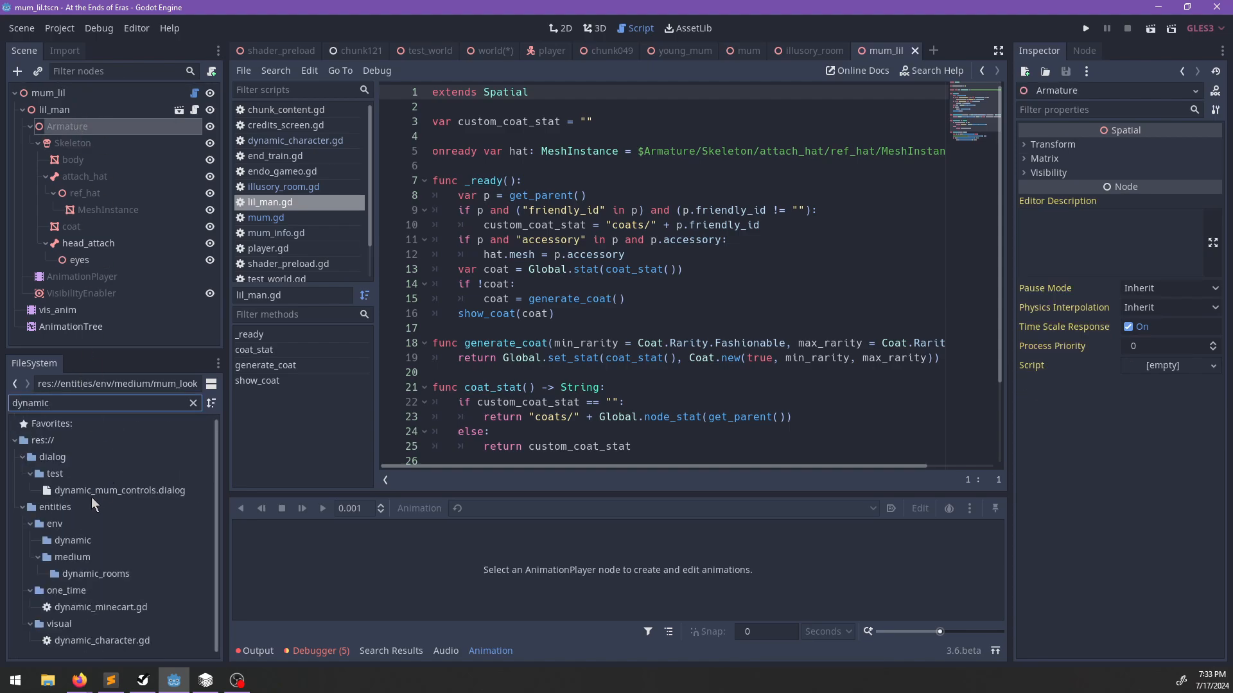
text(ic)
drag(90, 638, 138, 128)
key(ctrl+s)
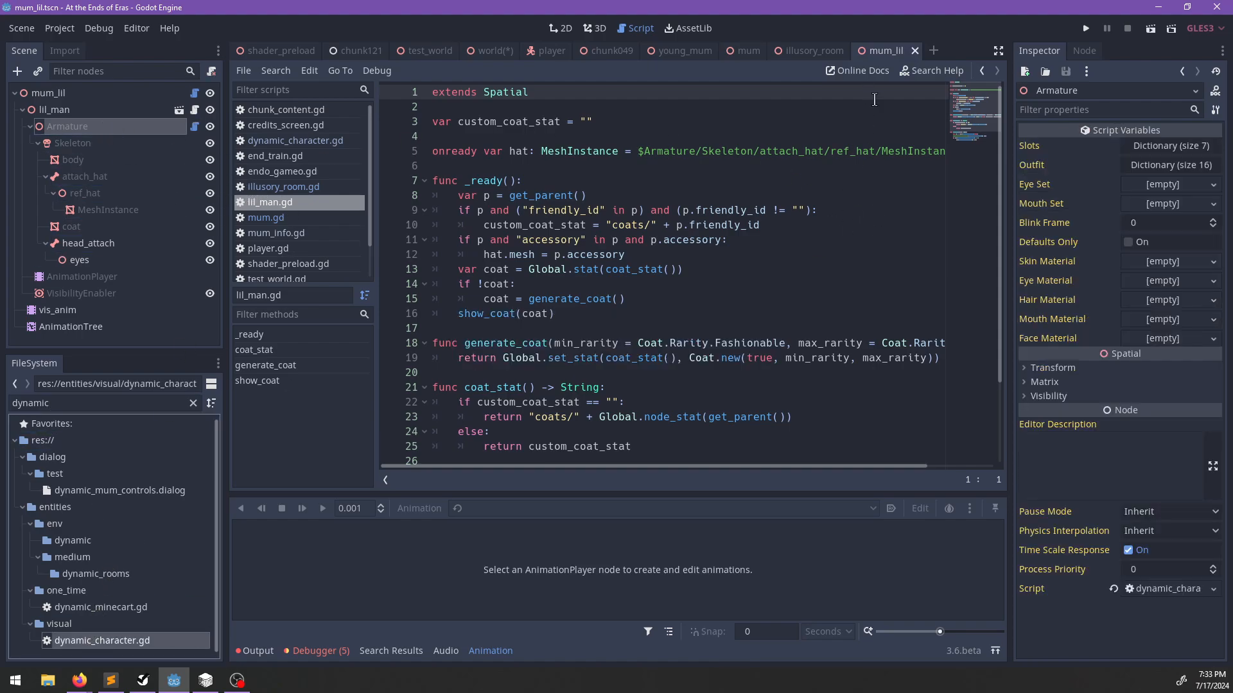
Expand the Outfit dictionary of mum_lil's Armature and remove its fullbody, hat and pants entries.
click(1174, 169)
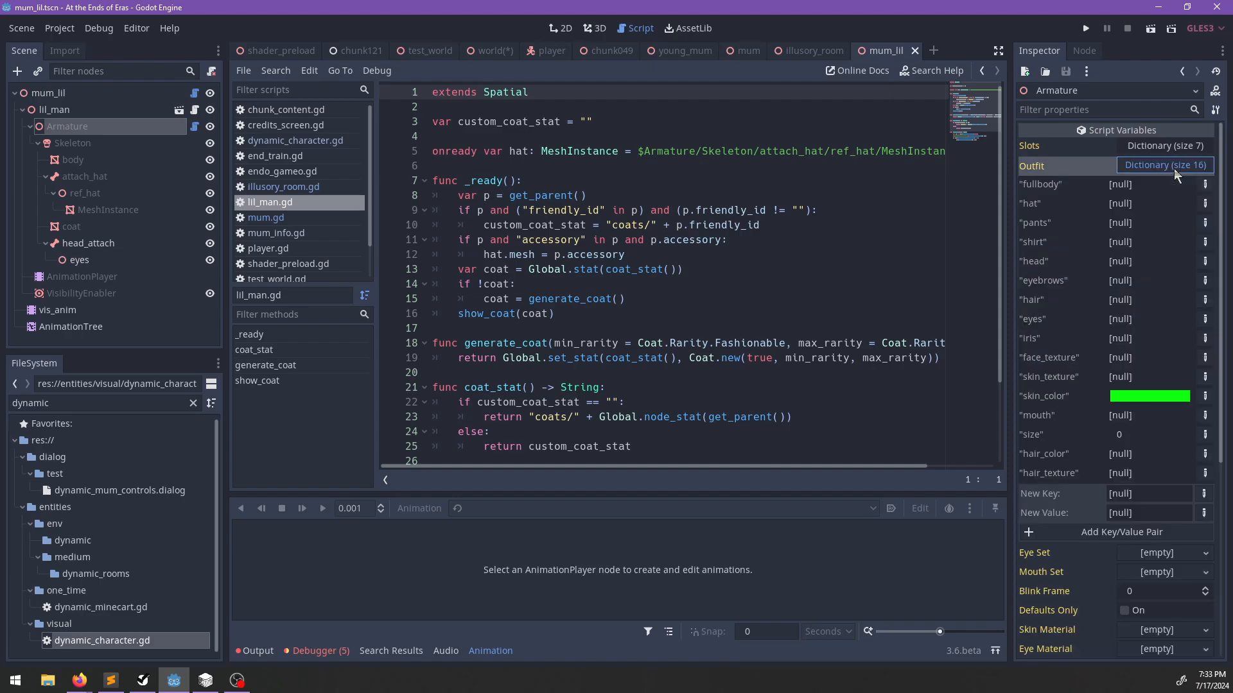
click(1205, 184)
click(1163, 618)
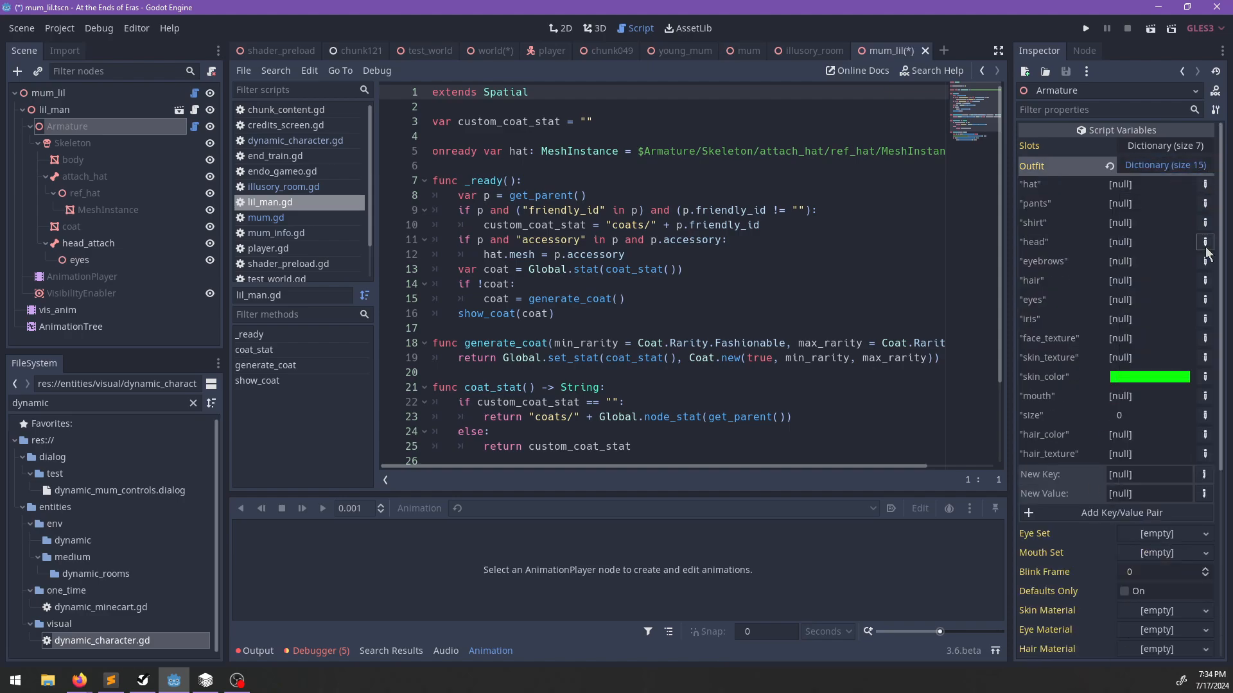
click(1205, 184)
click(1162, 618)
click(1205, 184)
click(1140, 618)
click(1139, 616)
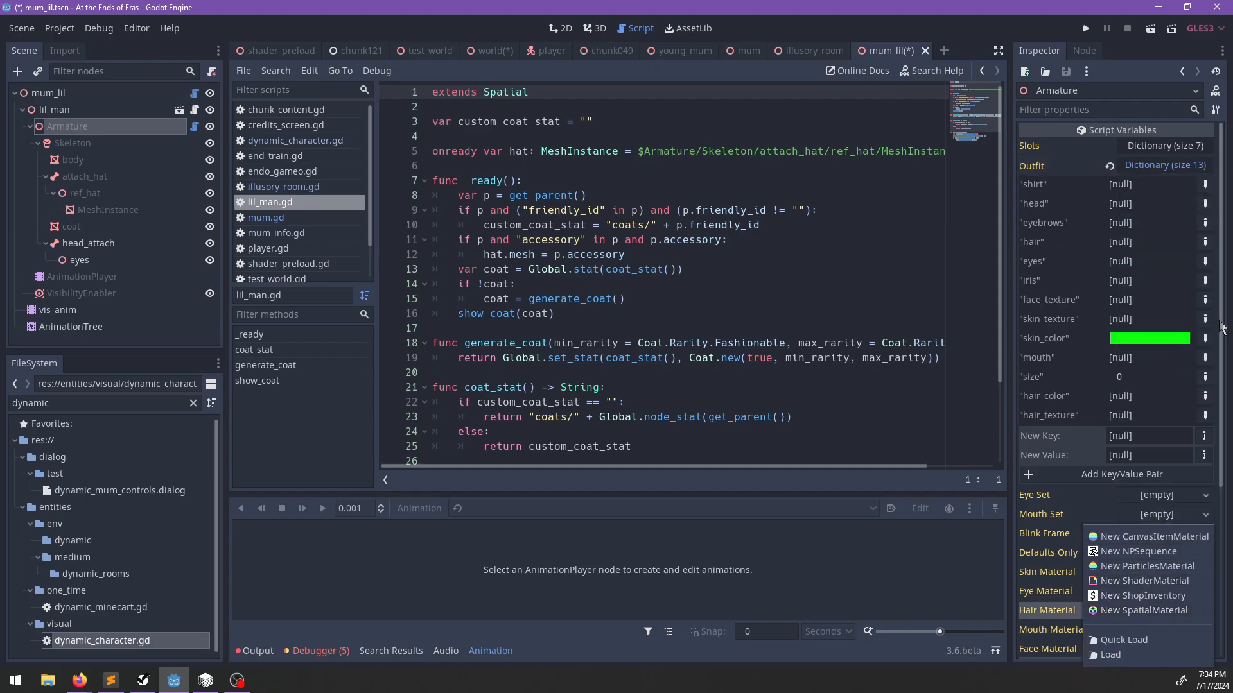
Remove the hair_texture, hair_color, size and mouth entries from the Outfit dictionary of mum_lil's Armature.
click(1205, 415)
click(1162, 655)
click(1205, 396)
click(1162, 654)
click(1200, 383)
click(1162, 654)
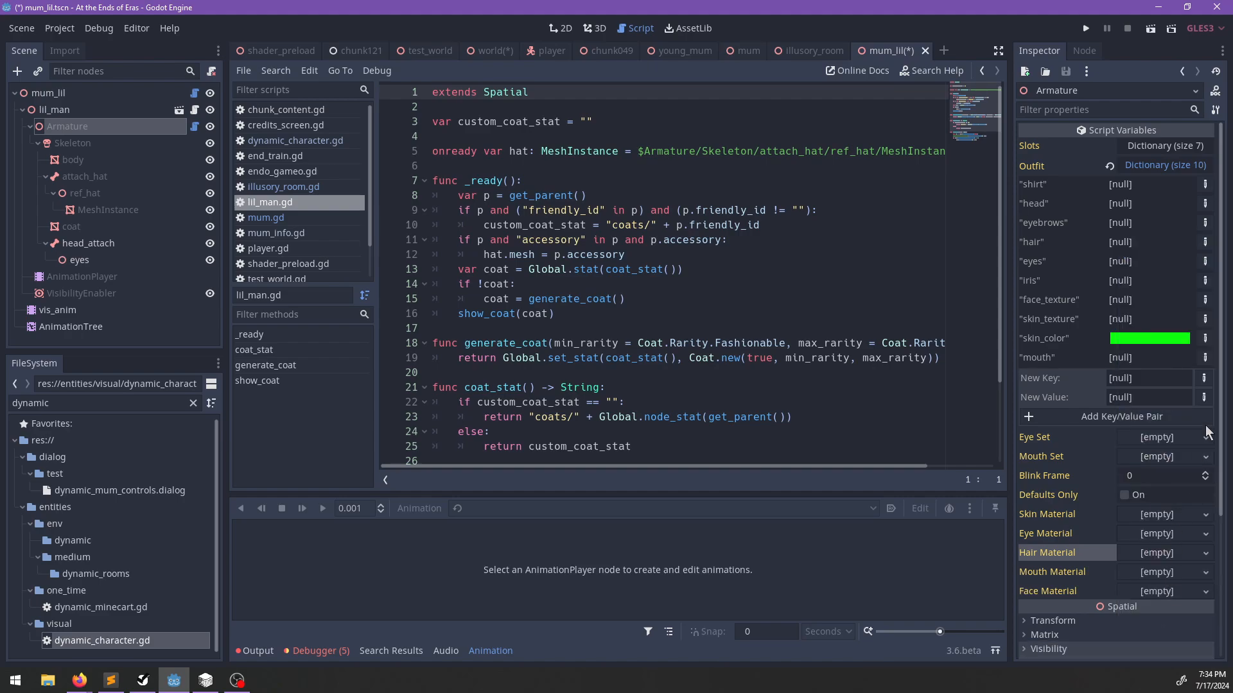
click(1205, 357)
click(1162, 654)
Remove the skin_color, skin_texture, face_texture and iris entries from the Outfit dictionary of mum_lil's Armature.
click(1205, 338)
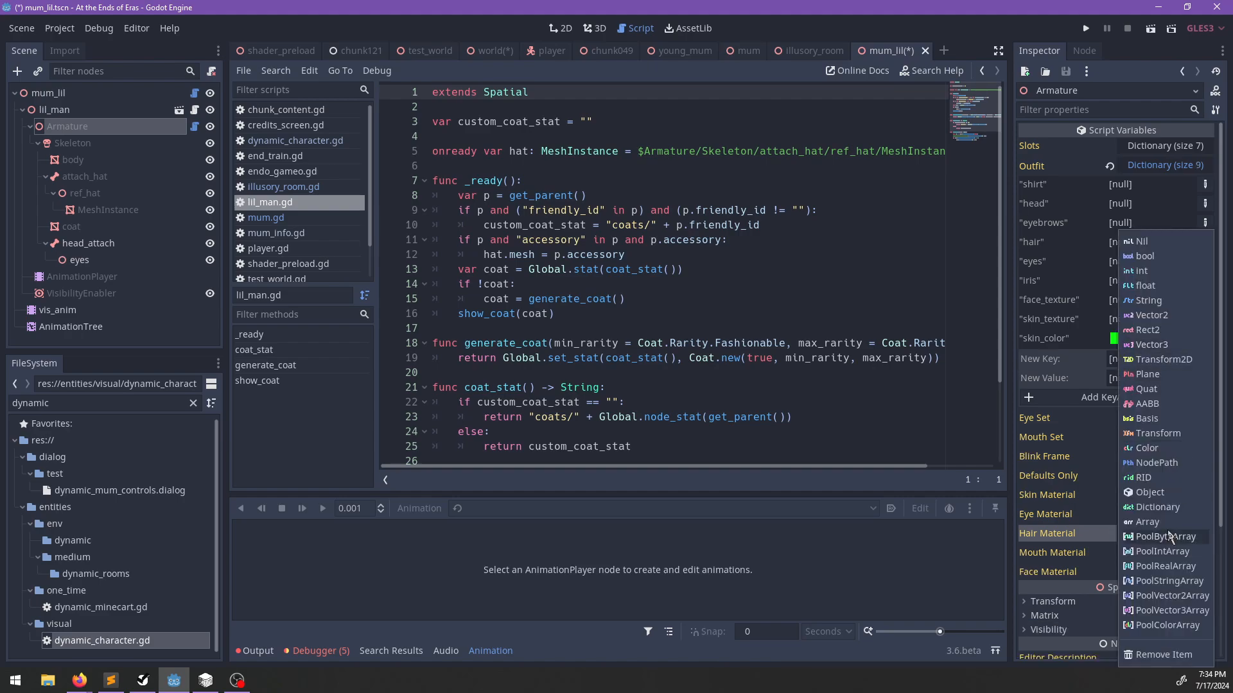
click(1146, 654)
click(1205, 319)
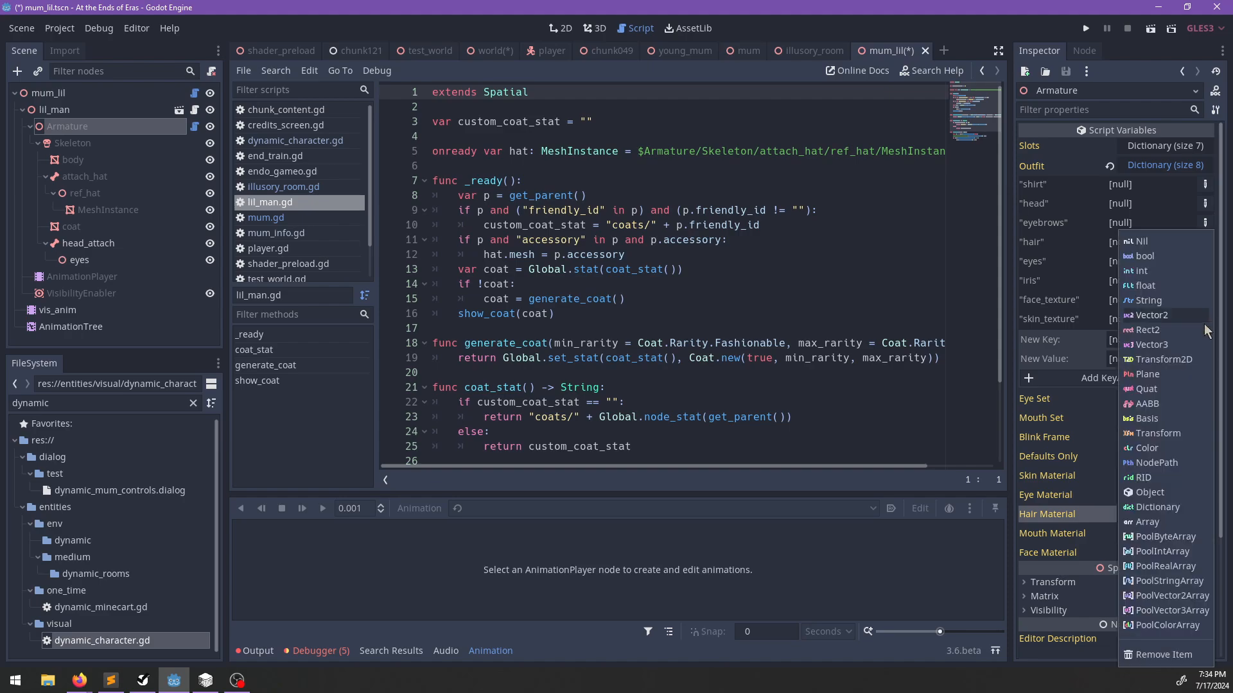
click(1162, 654)
click(1205, 300)
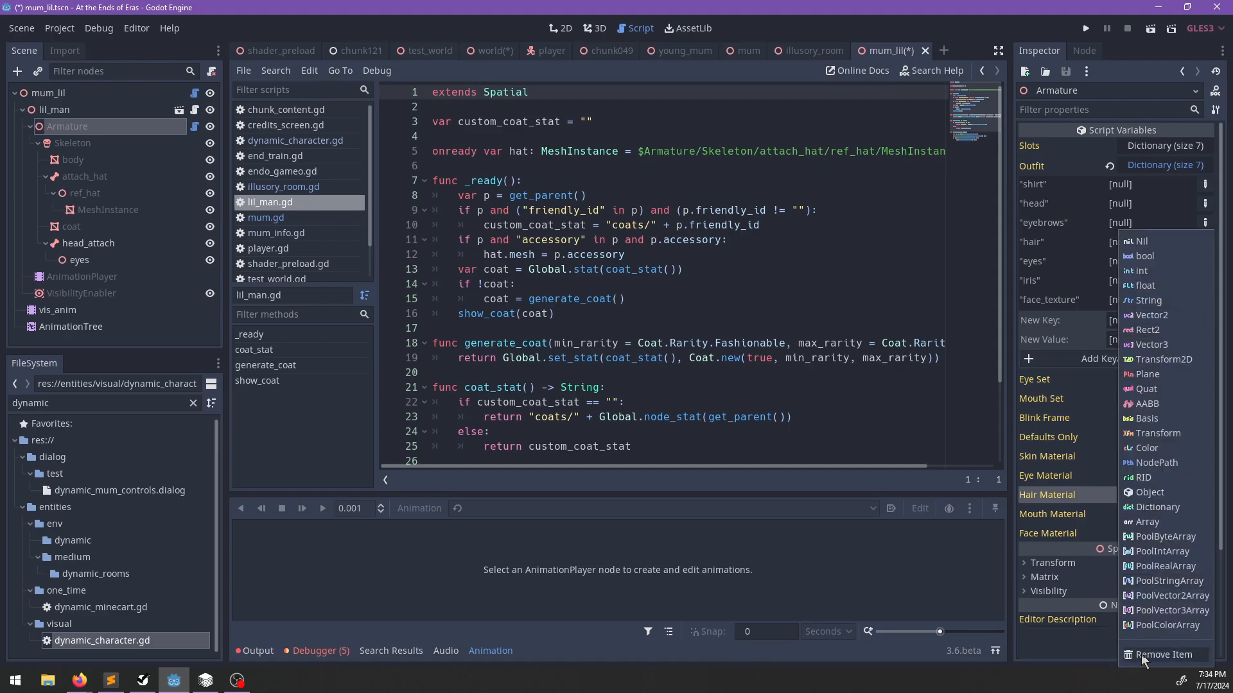
click(1162, 654)
click(1205, 280)
click(1162, 654)
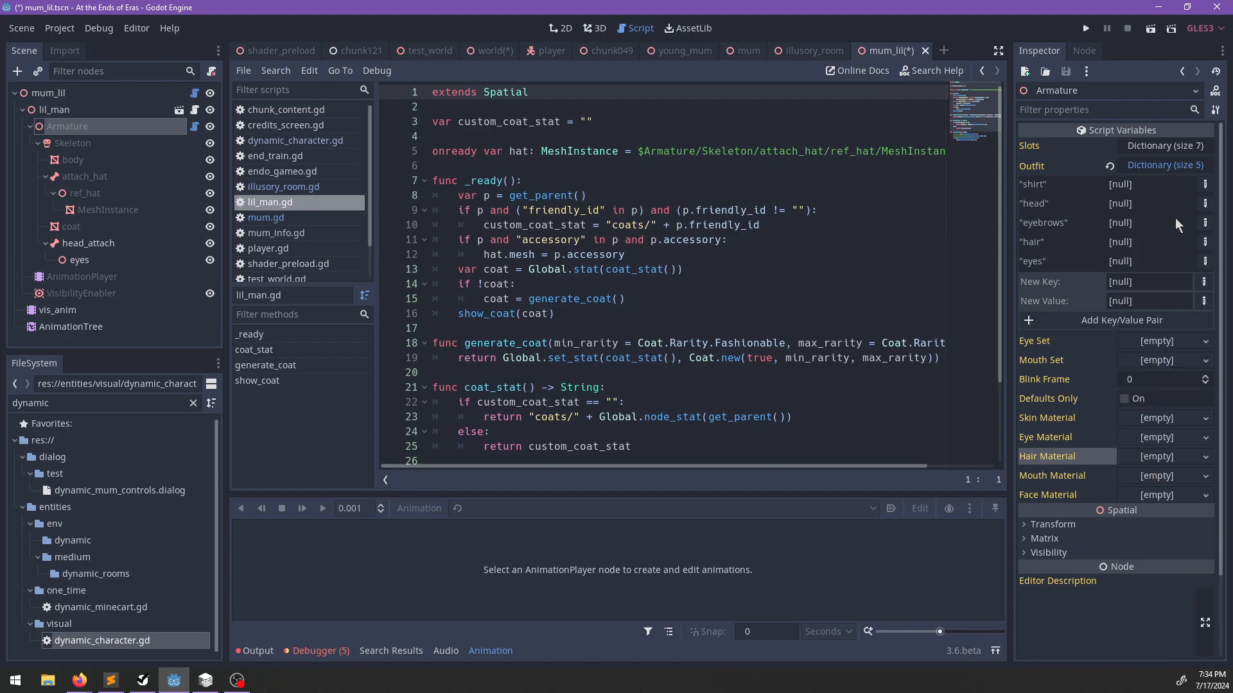
Remove the eyes and hair entries from the Outfit dictionary of mum_lil's Armature.
click(1205, 261)
click(1146, 654)
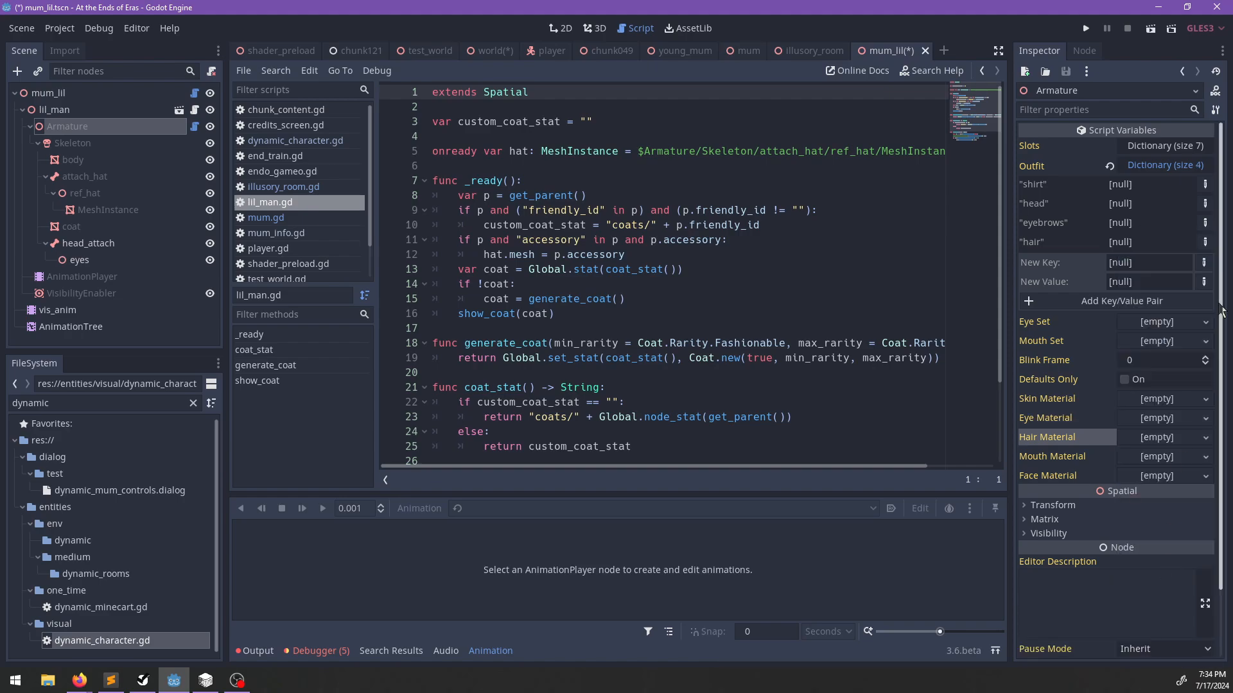
click(1149, 165)
click(1149, 166)
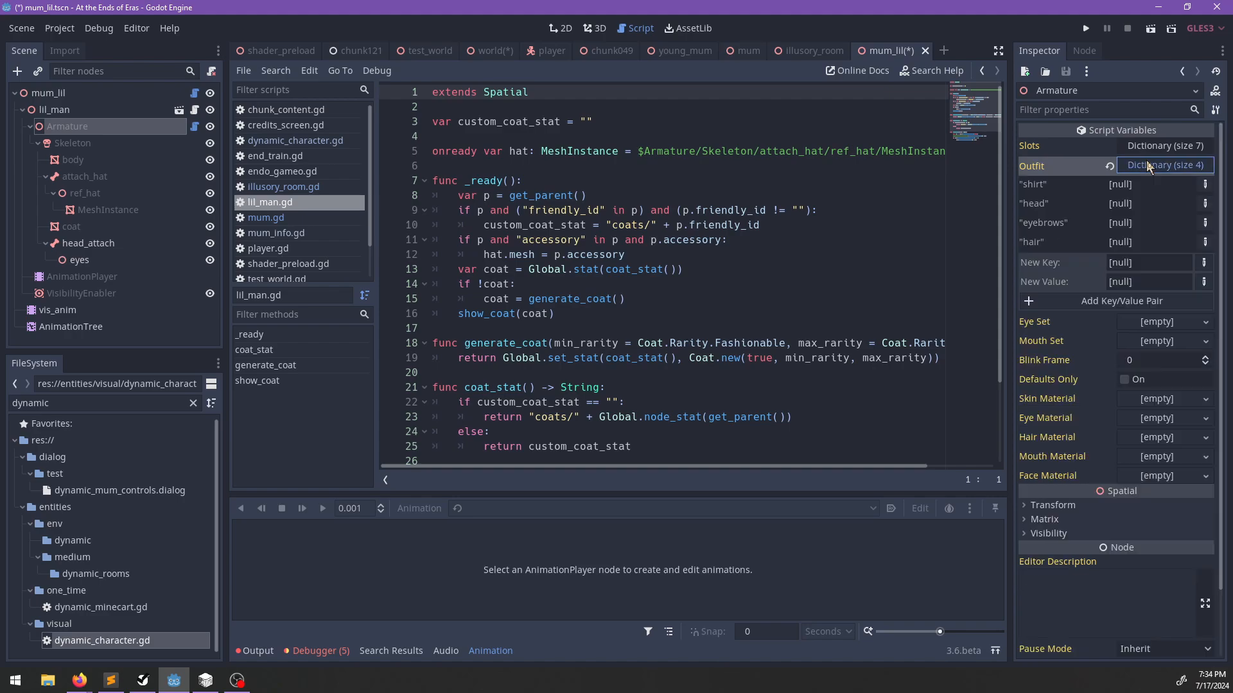
right_click(1051, 169)
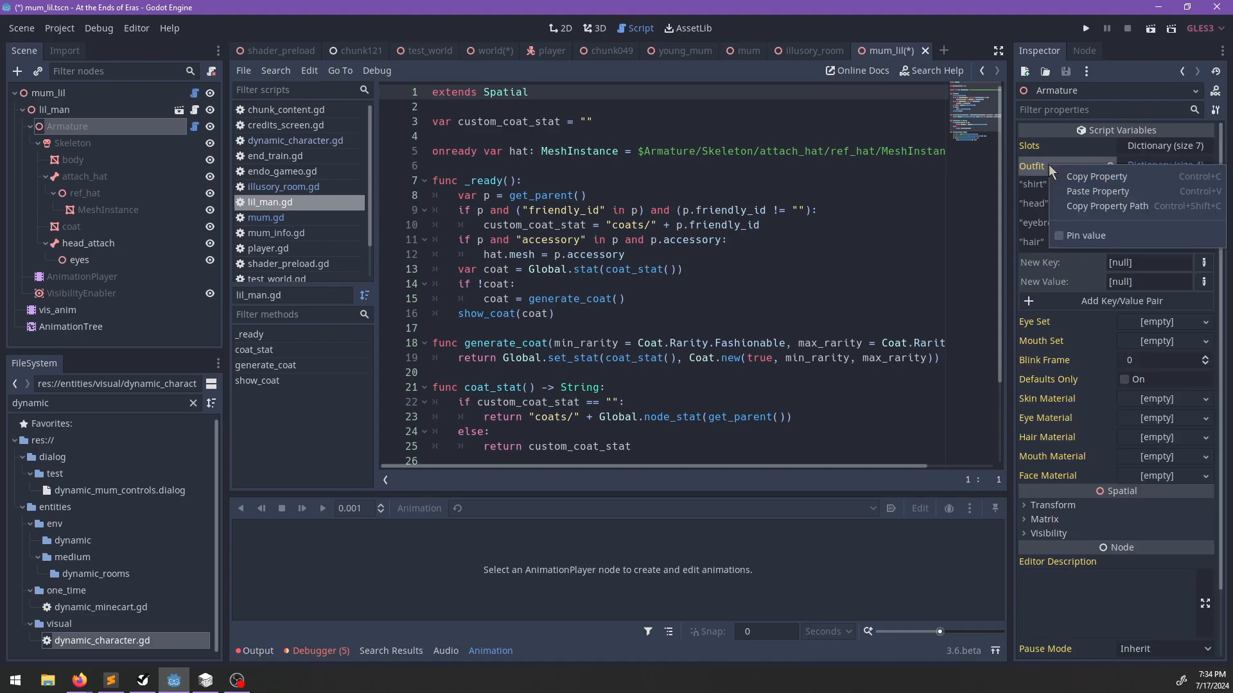
click(1203, 242)
click(1156, 656)
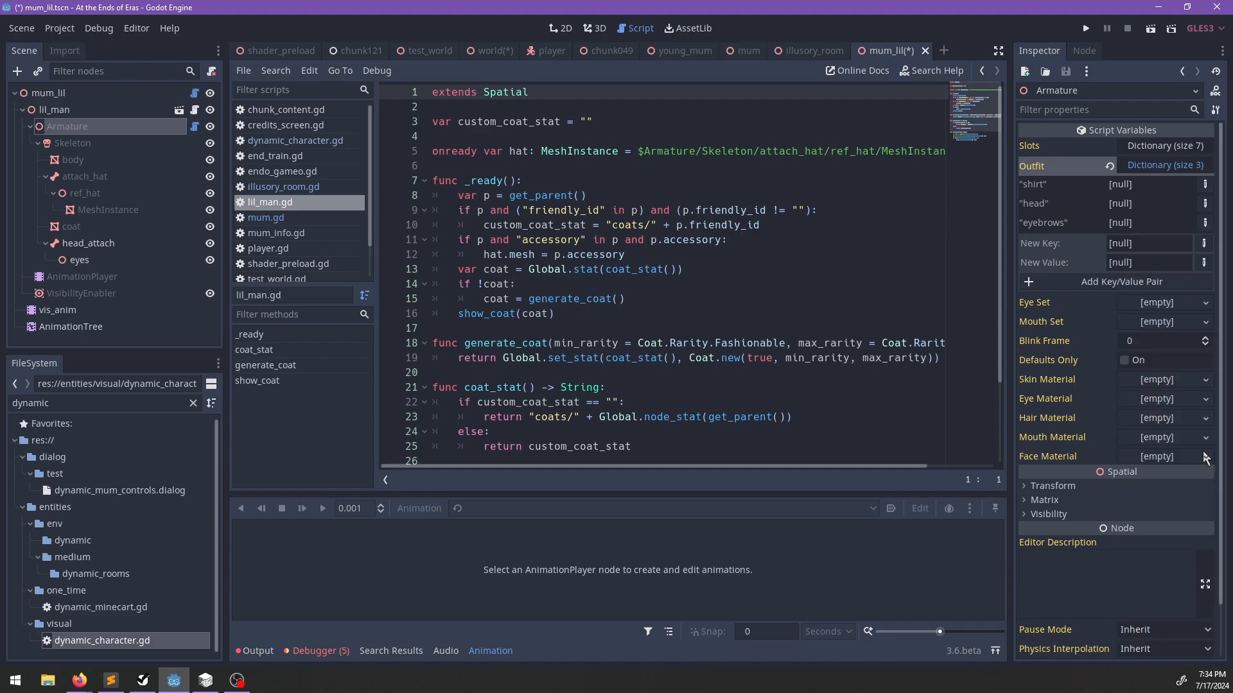
Remove the remaining eyebrows, head and shirt entries from the Outfit dictionary and save the mum_lil scene.
click(1205, 223)
click(1153, 655)
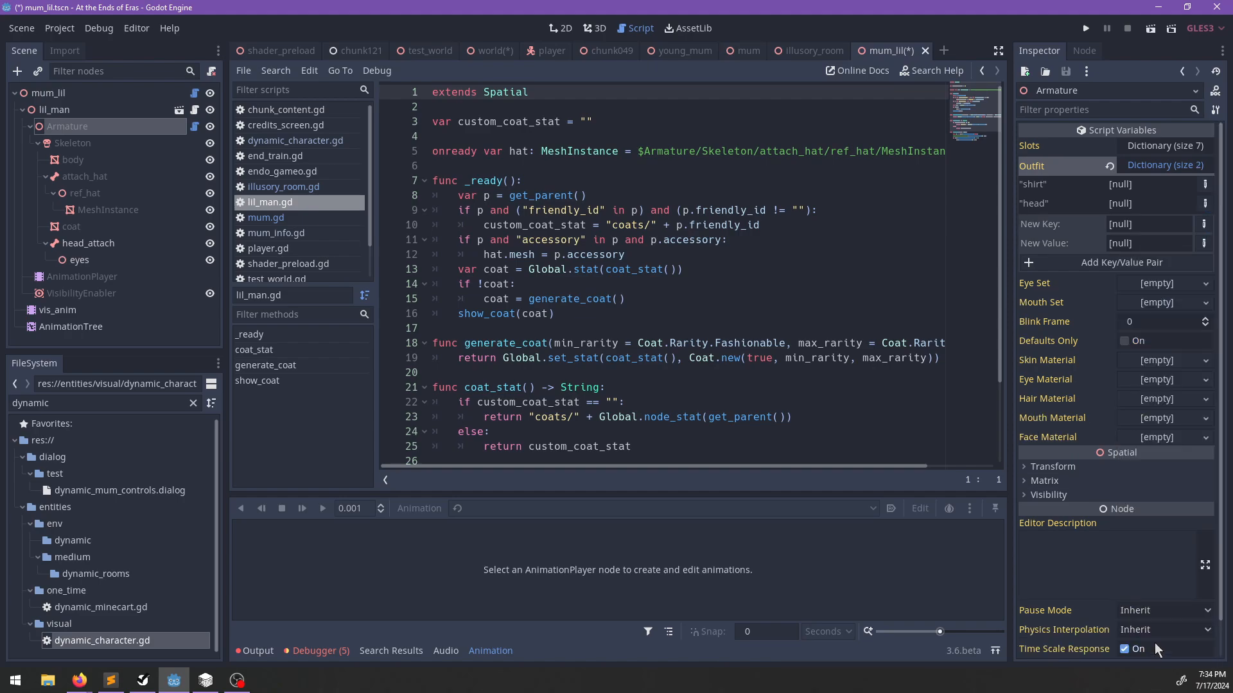
click(1205, 203)
click(1164, 638)
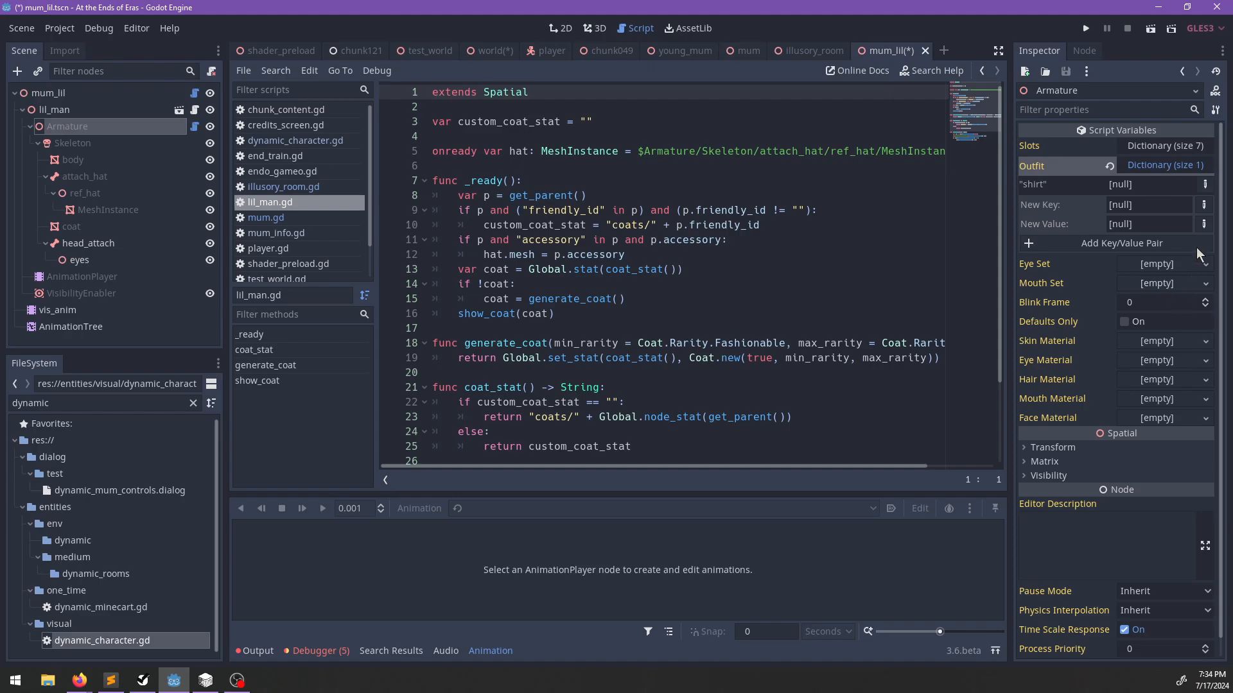
click(1205, 184)
click(1153, 619)
key(ctrl+s)
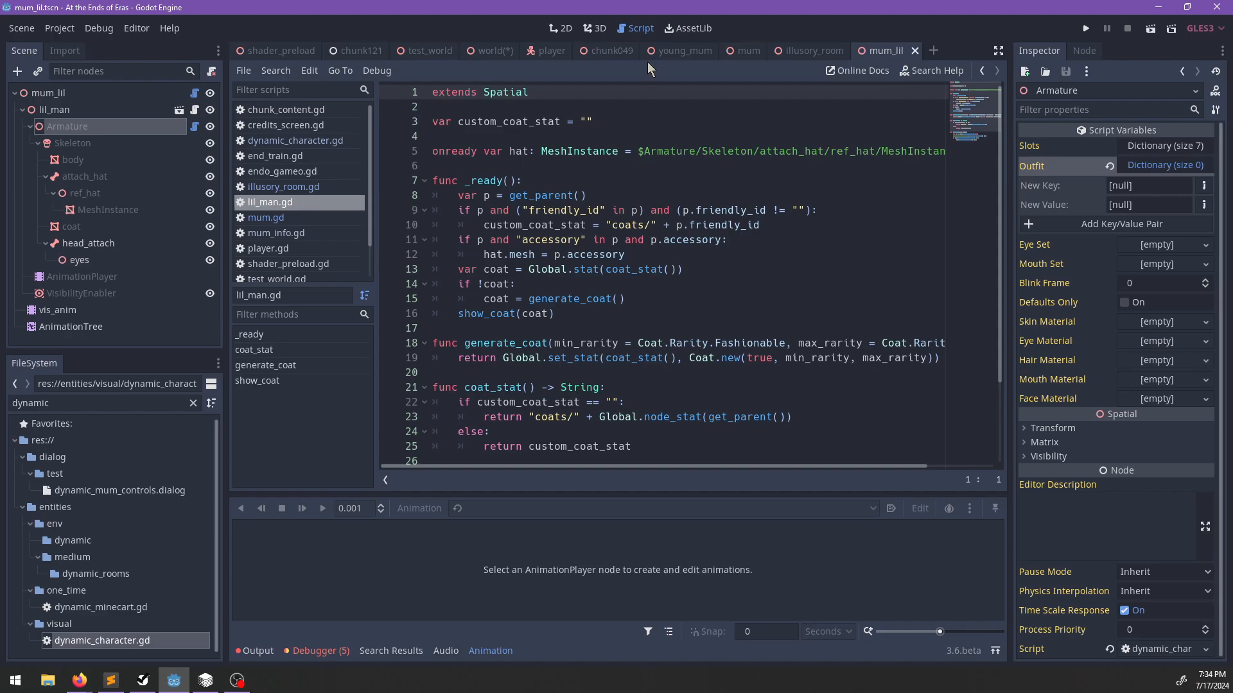
In the young_mum scene, remove the fullbody, hat and pants entries from the Armature's Outfit dictionary.
click(680, 51)
click(1179, 168)
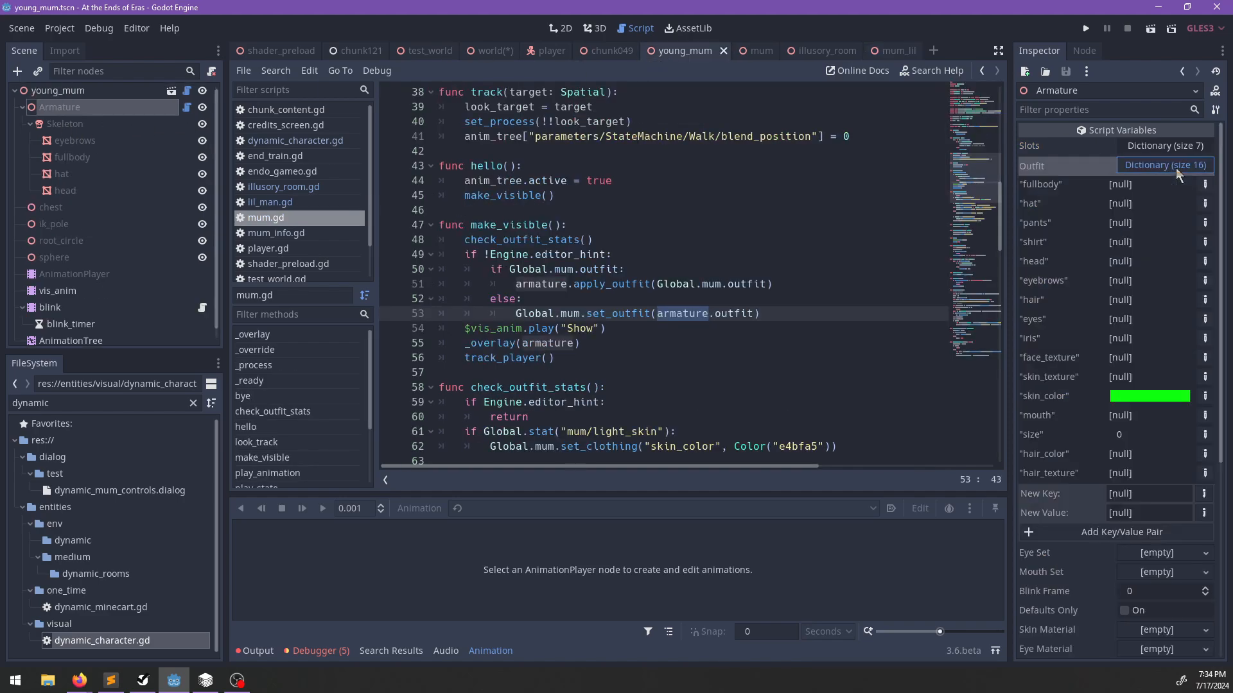
click(1205, 185)
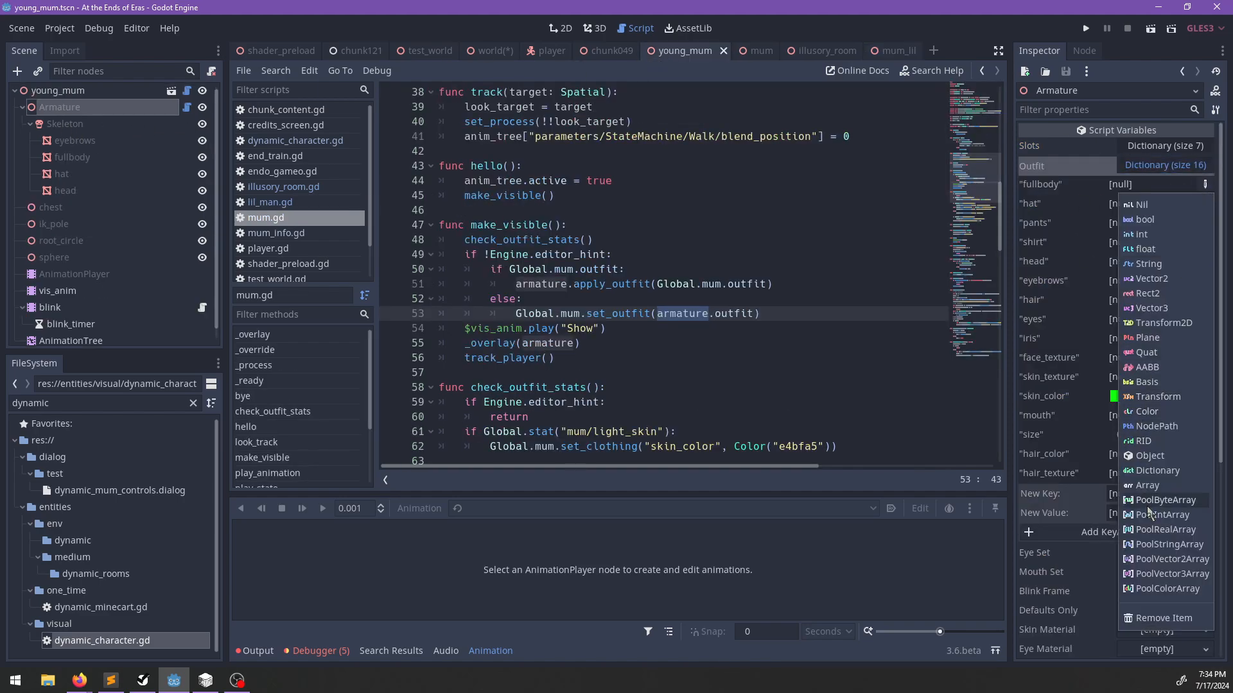
click(1180, 620)
click(1205, 184)
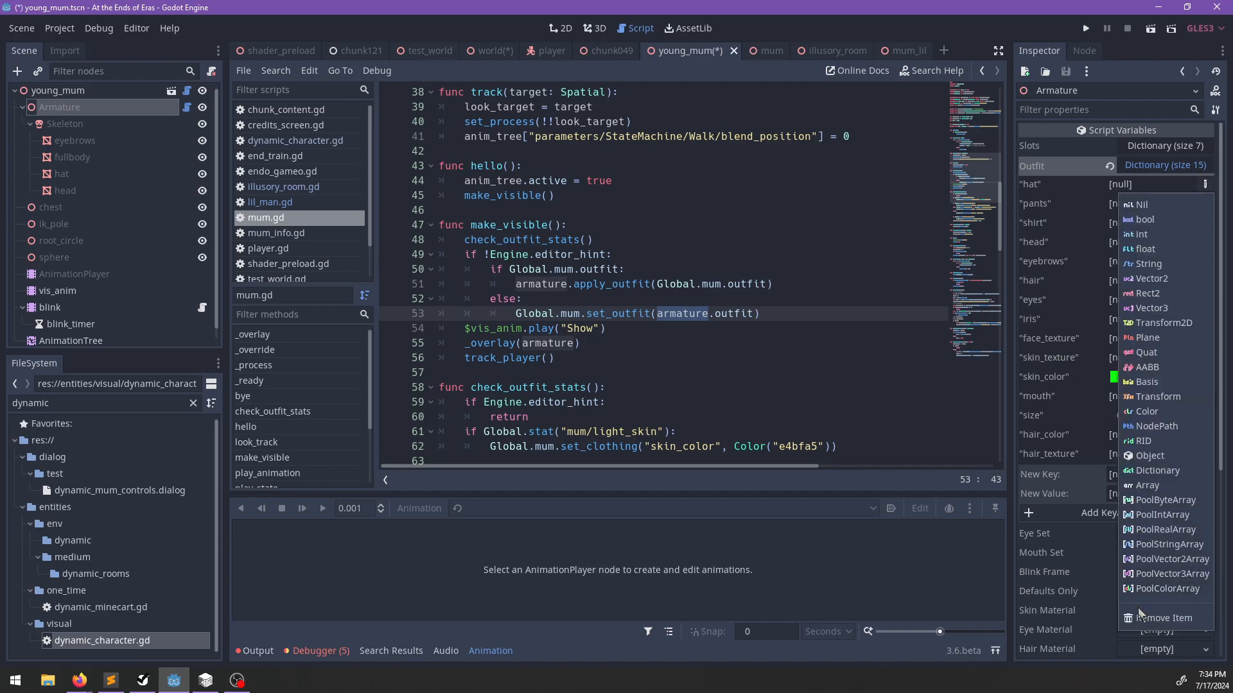
click(1180, 618)
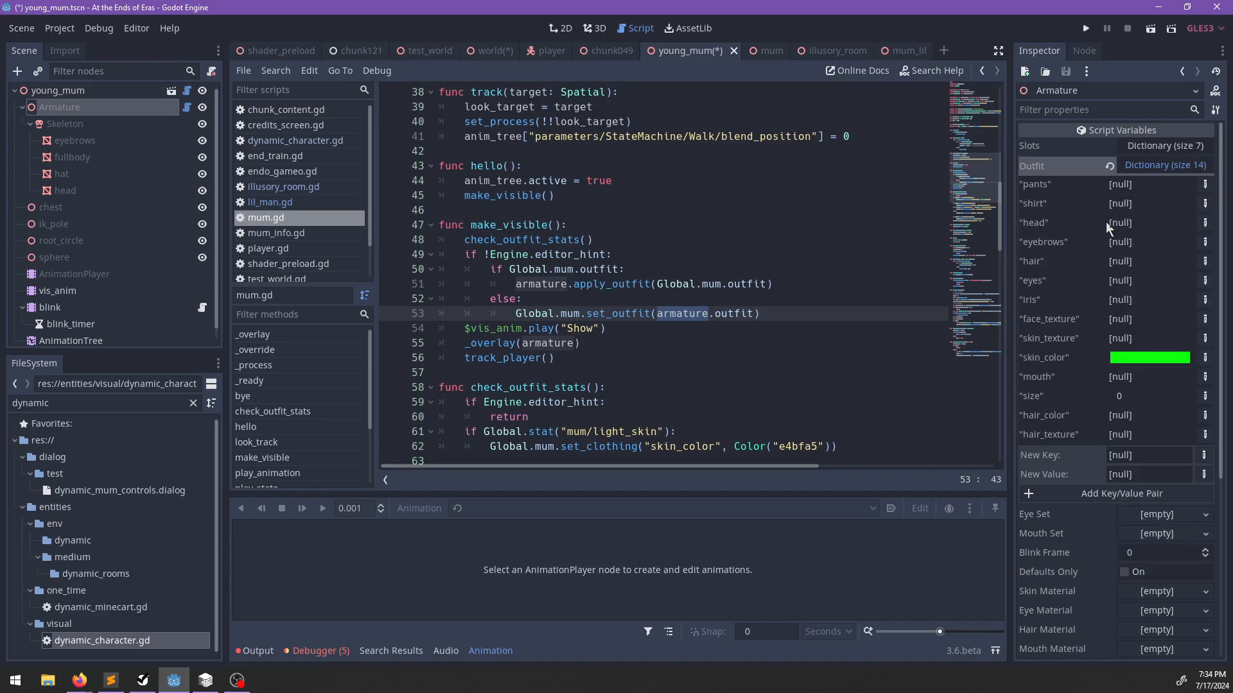
click(1205, 185)
click(1156, 620)
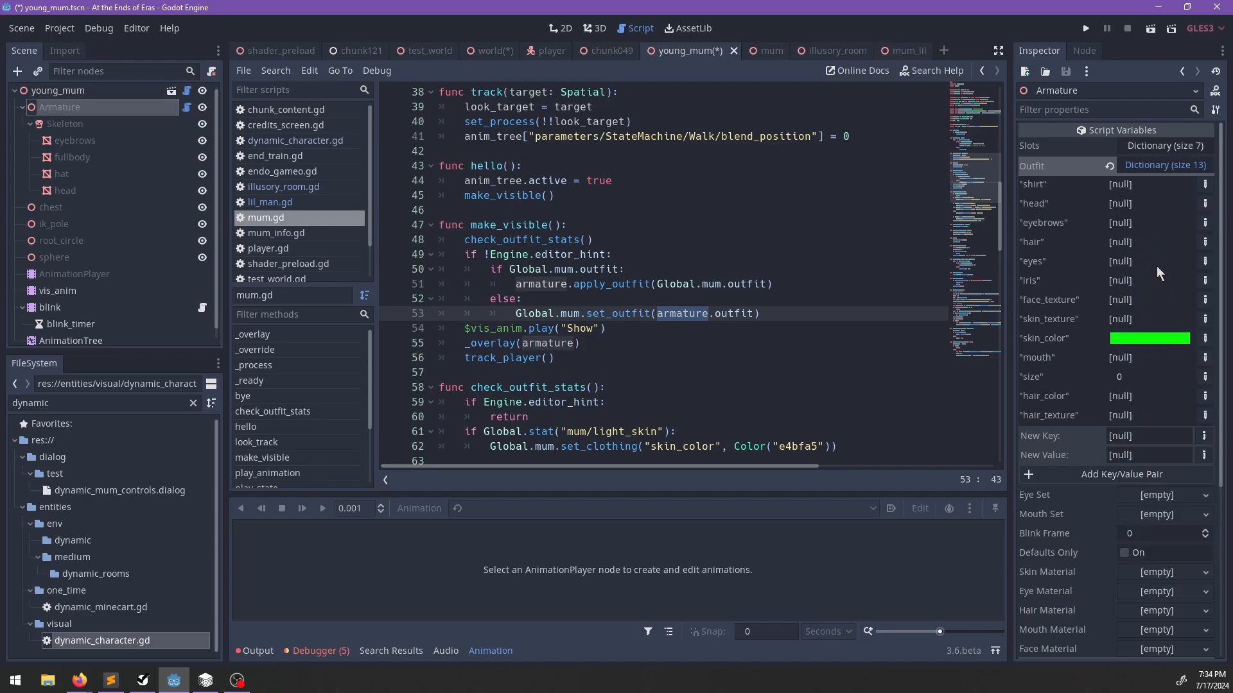
Remove the shirt, head and eyebrows entries from the Outfit dictionary of young_mum's Armature.
click(1205, 185)
click(1155, 619)
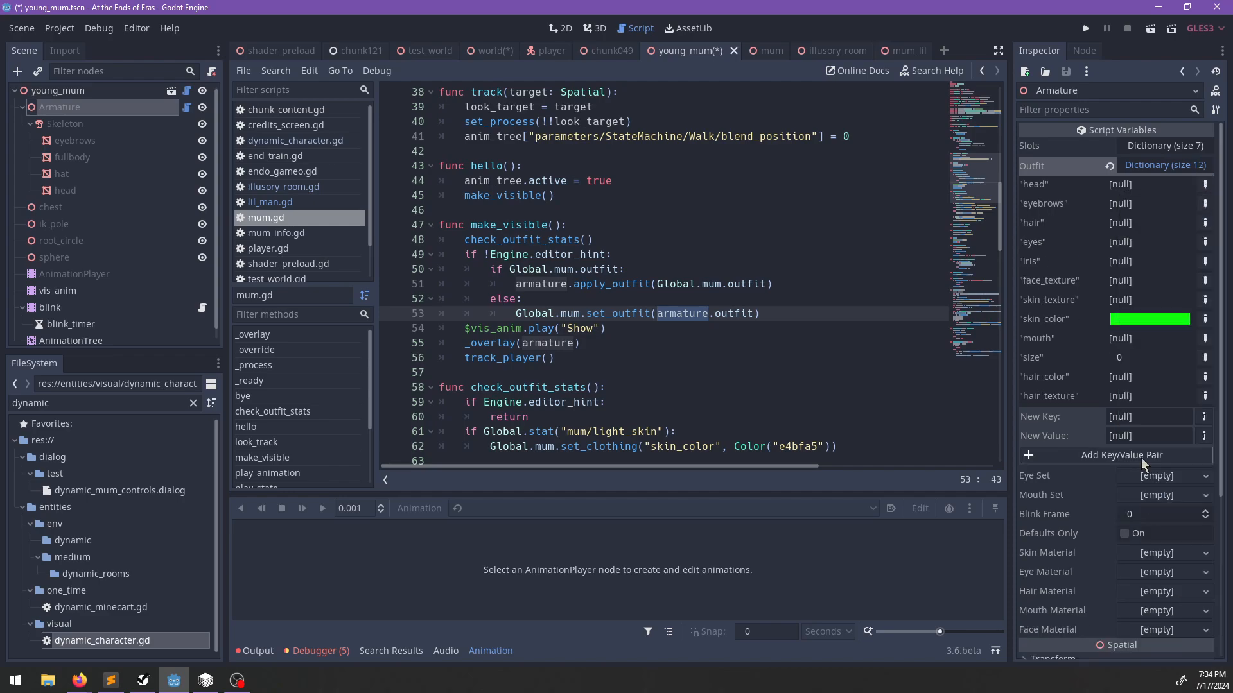
click(1205, 184)
click(1134, 620)
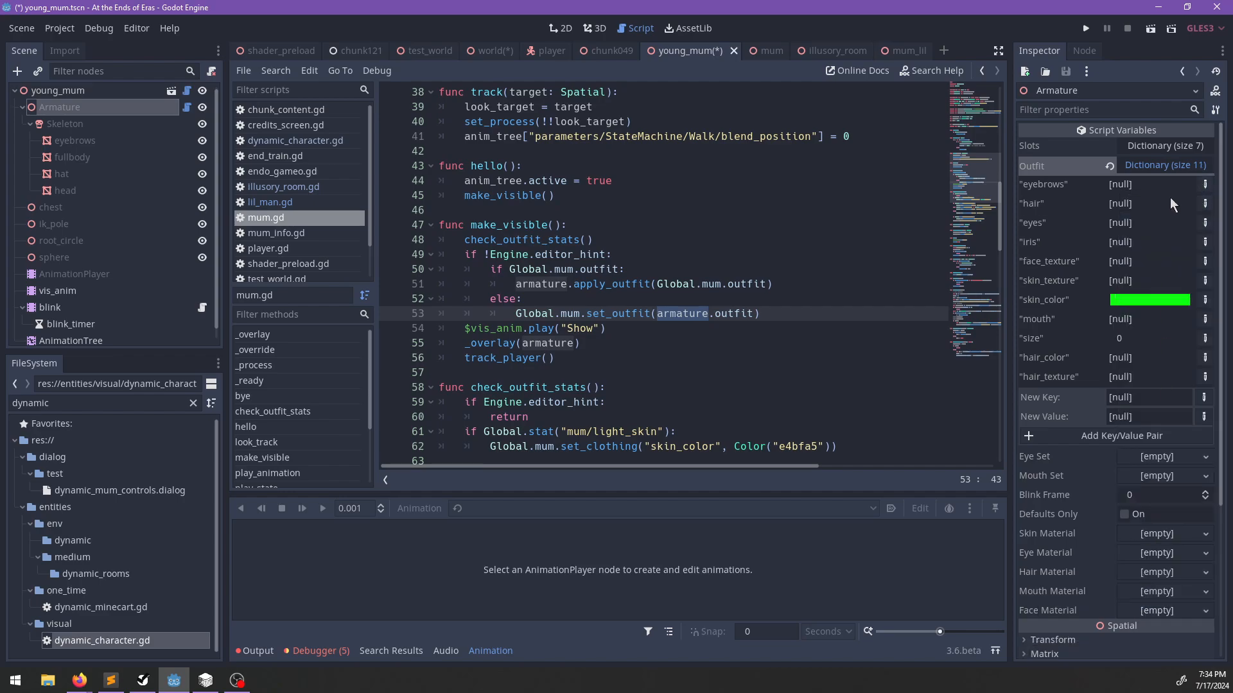
click(1205, 184)
click(1156, 619)
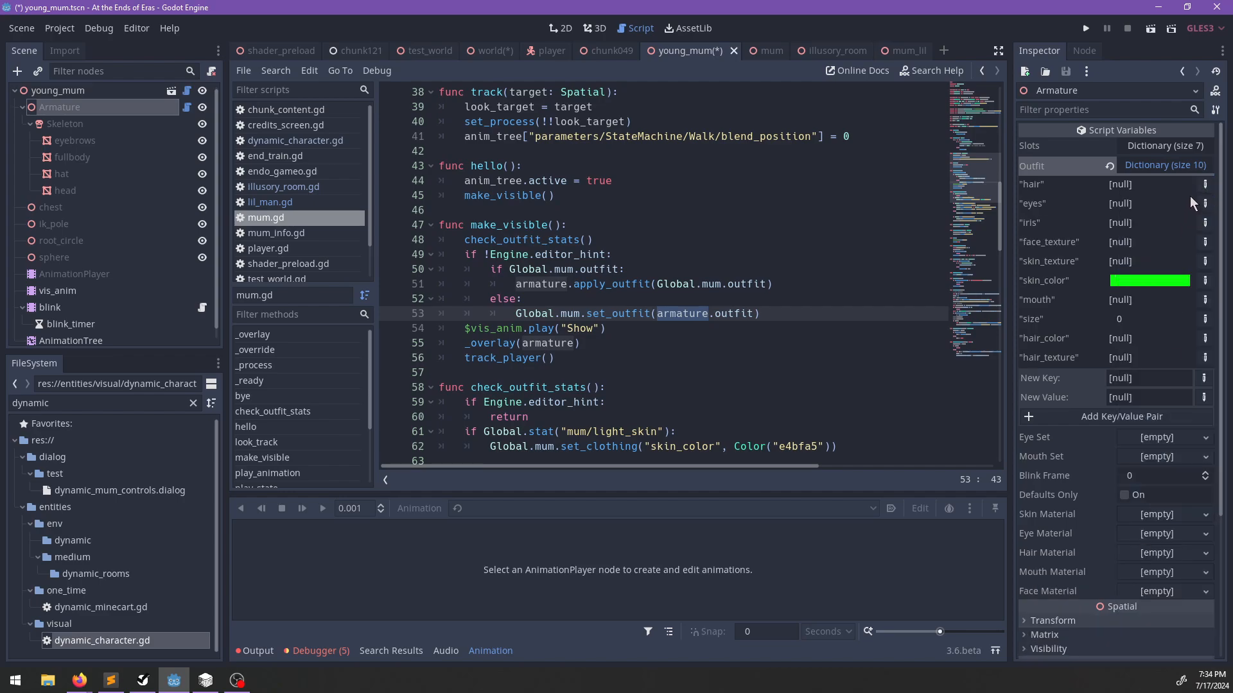
Remove the hair and size entries from the Outfit dictionary of young_mum's Armature and save the scene.
click(1205, 184)
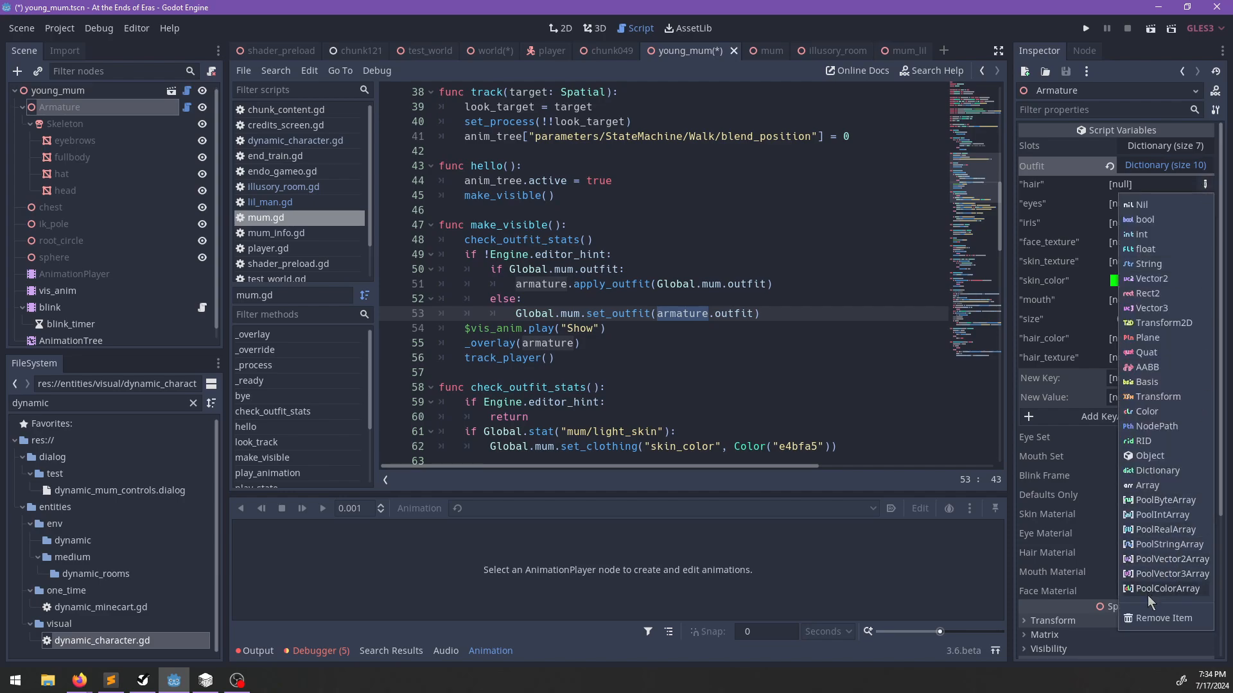
click(1156, 621)
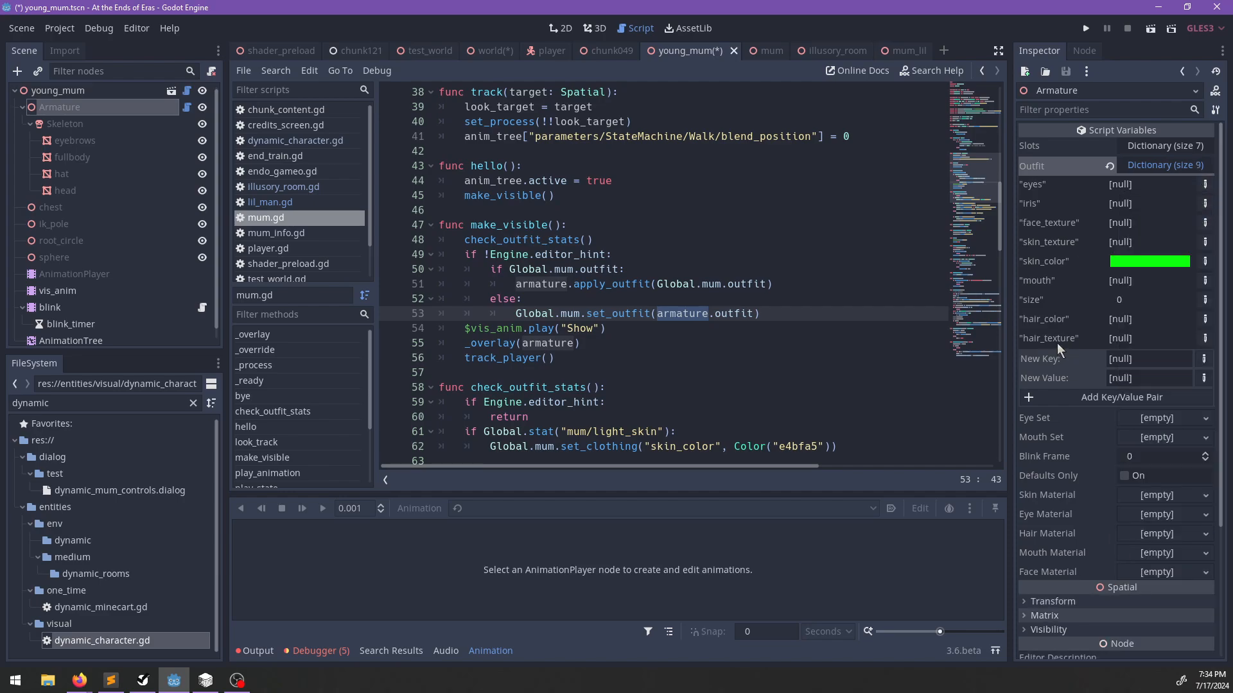
click(1205, 300)
click(1138, 657)
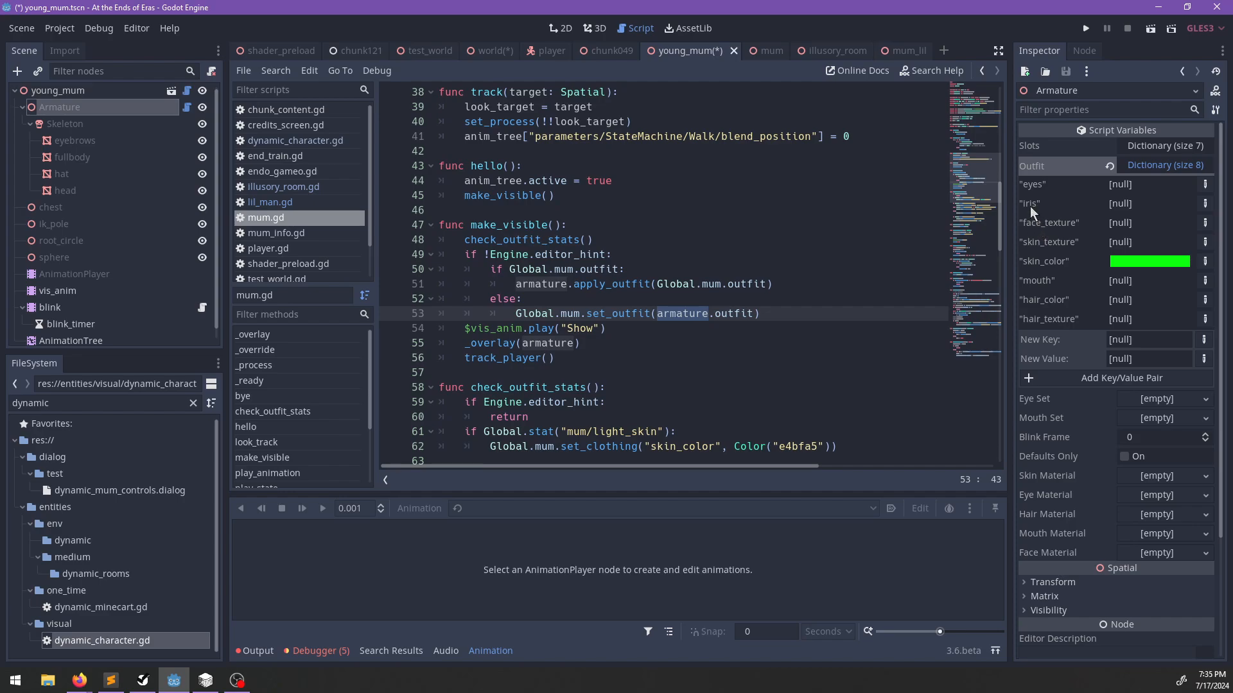
key(ctrl+s)
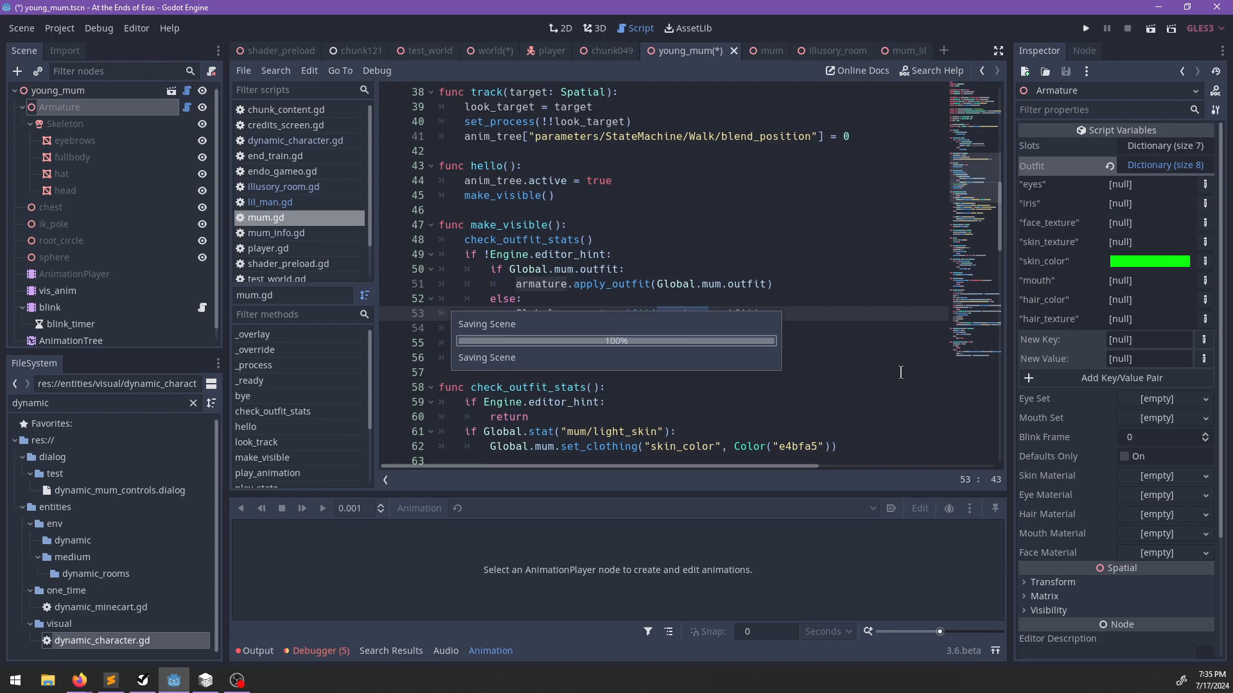
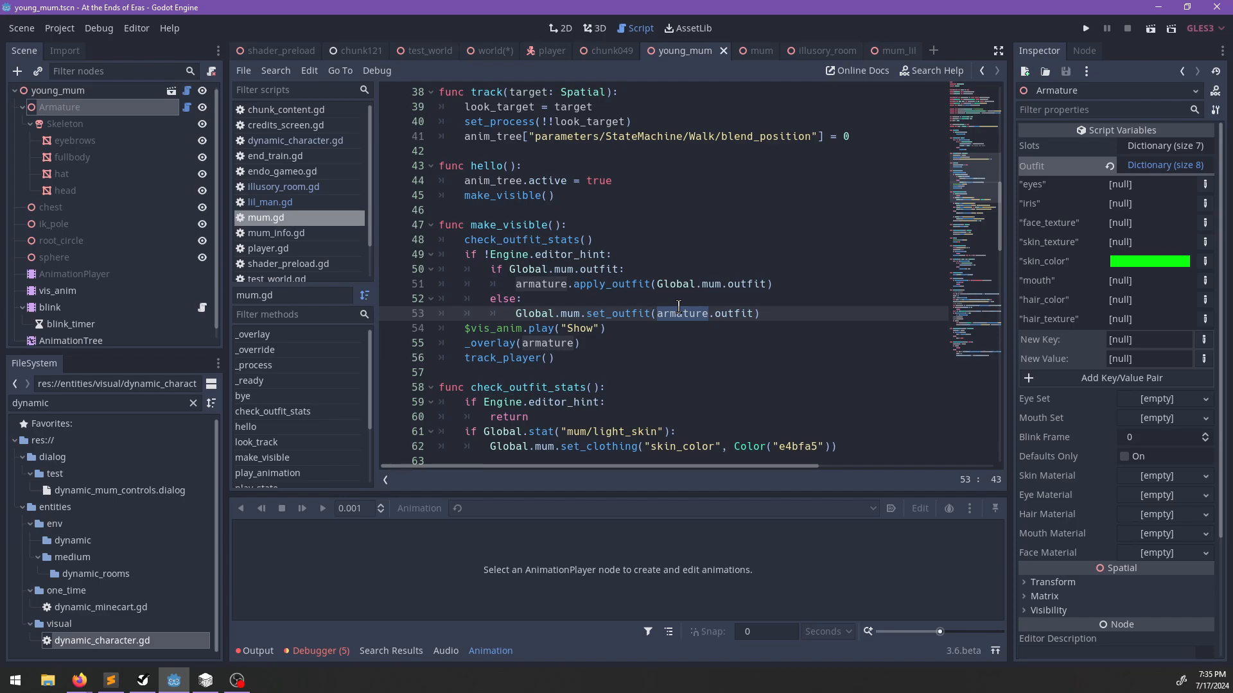
Review mum.gd from the variable declarations to the end, checking how the outfit, eye tracking and path functions use armature.
scroll(678, 307, up, 2)
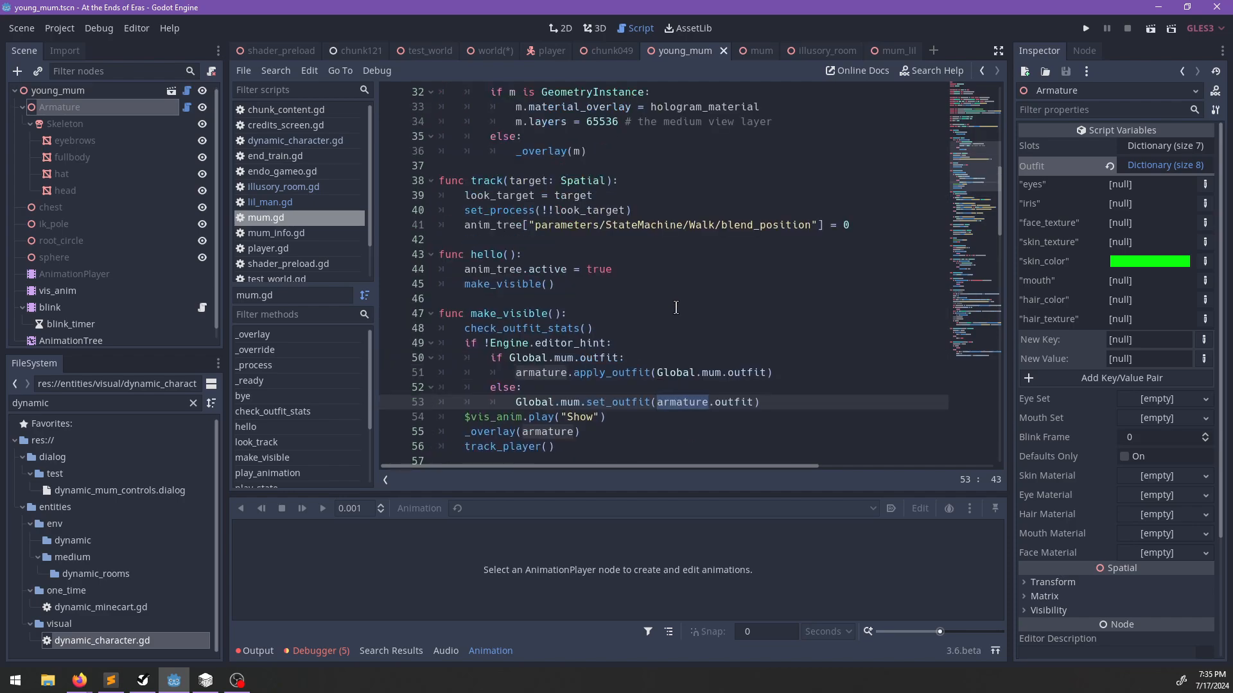
scroll(676, 308, down, 2)
click(789, 313)
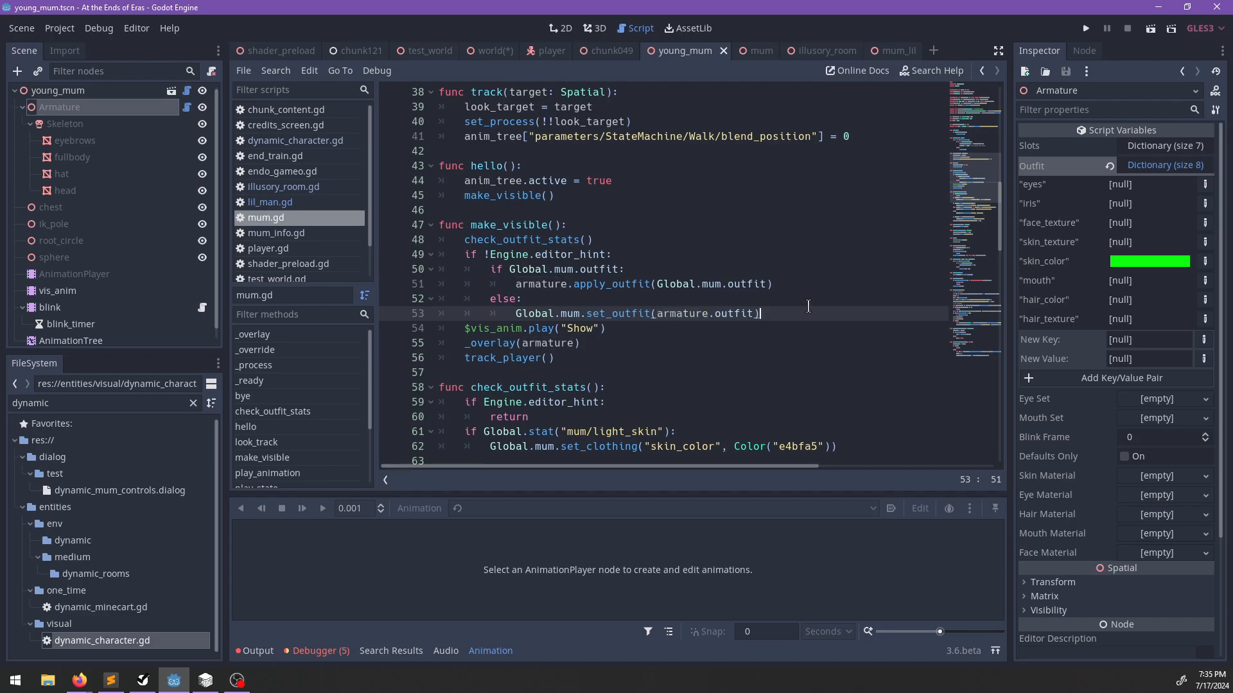
click(739, 299)
scroll(719, 300, up, 6)
scroll(706, 299, up, 5)
scroll(689, 298, down, 6)
scroll(689, 298, down, 12)
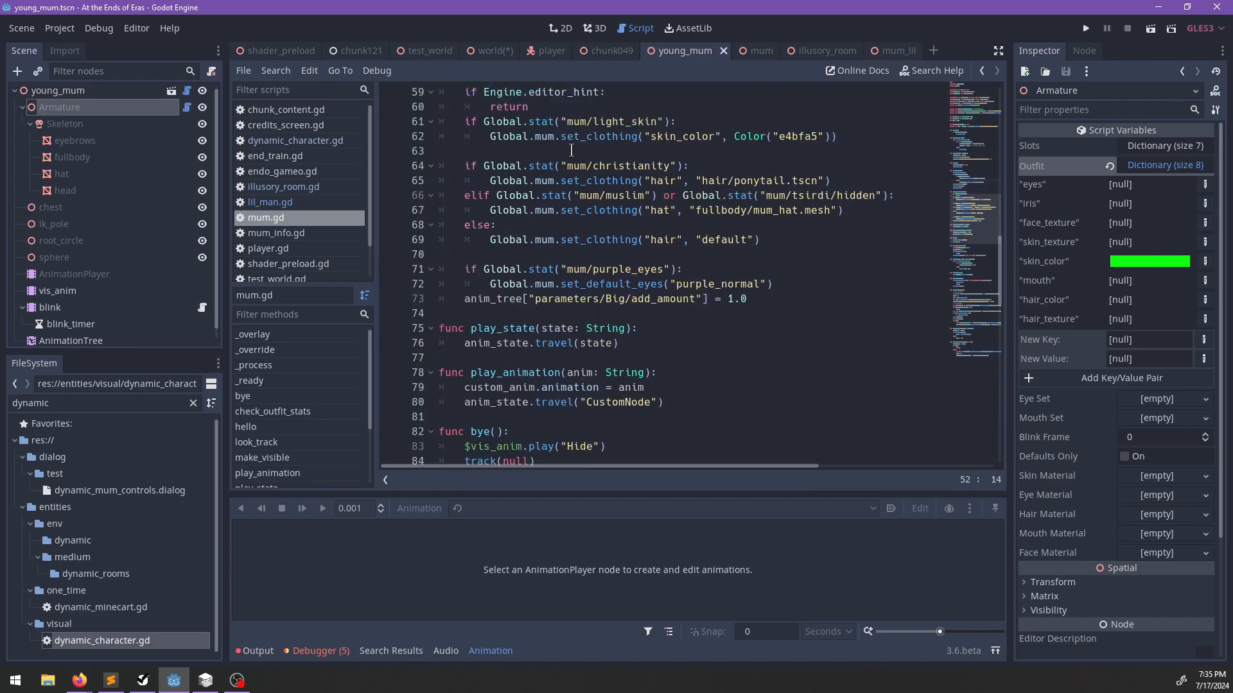
click(495, 59)
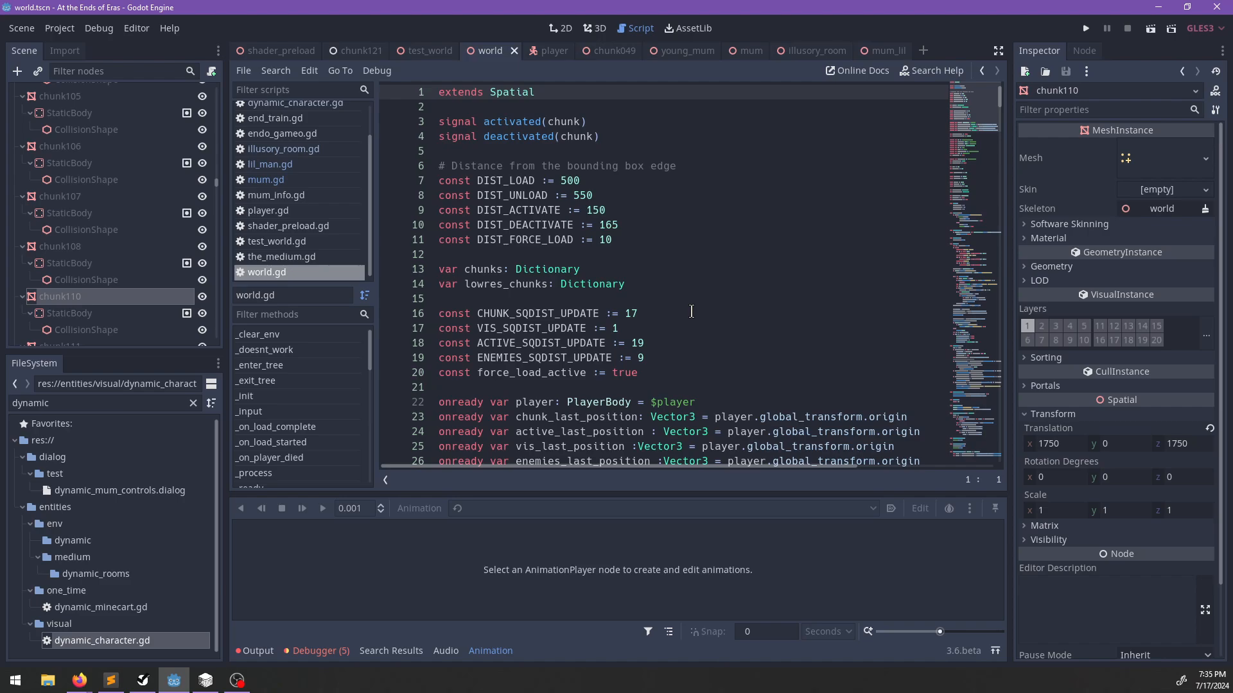
click(677, 50)
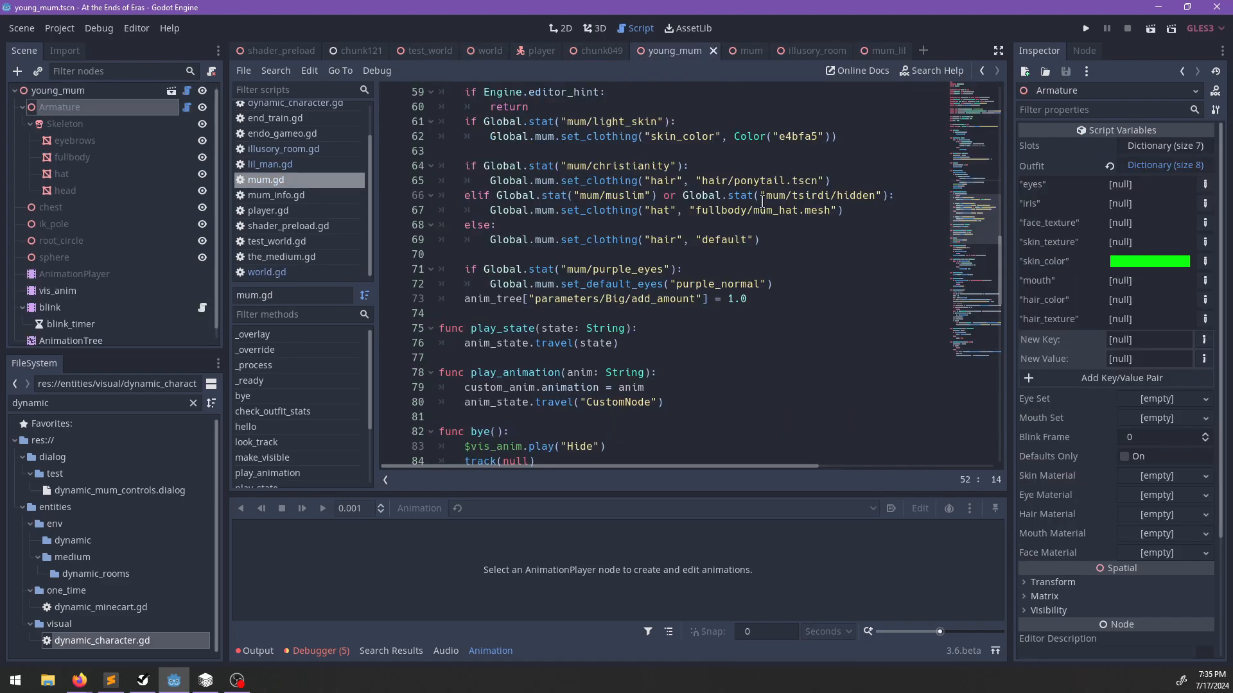
scroll(721, 299, up, 18)
scroll(718, 302, down, 2)
scroll(718, 301, down, 20)
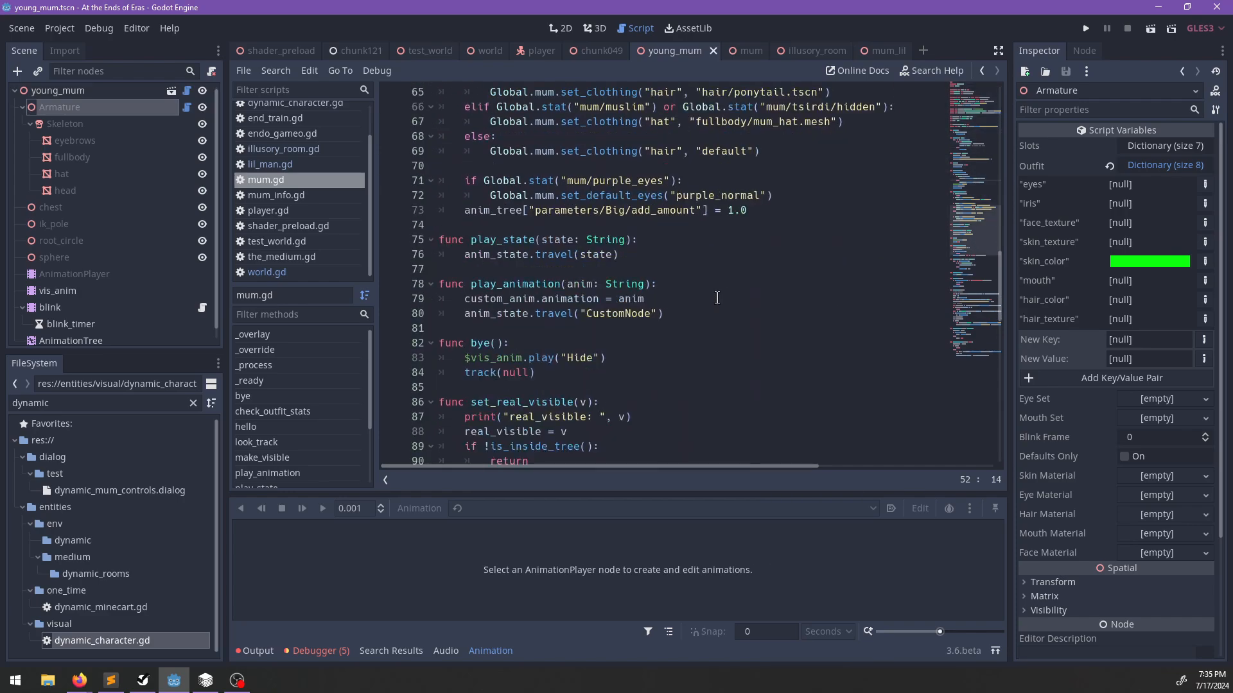
scroll(717, 298, down, 13)
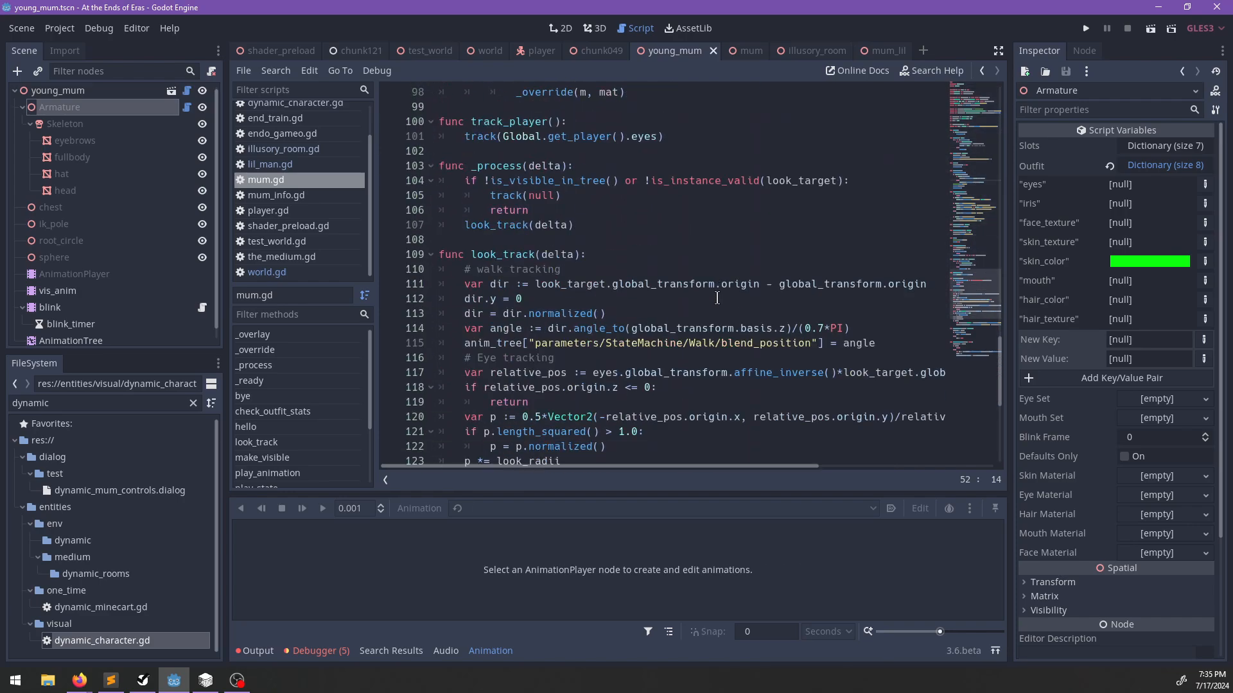
scroll(717, 298, down, 1)
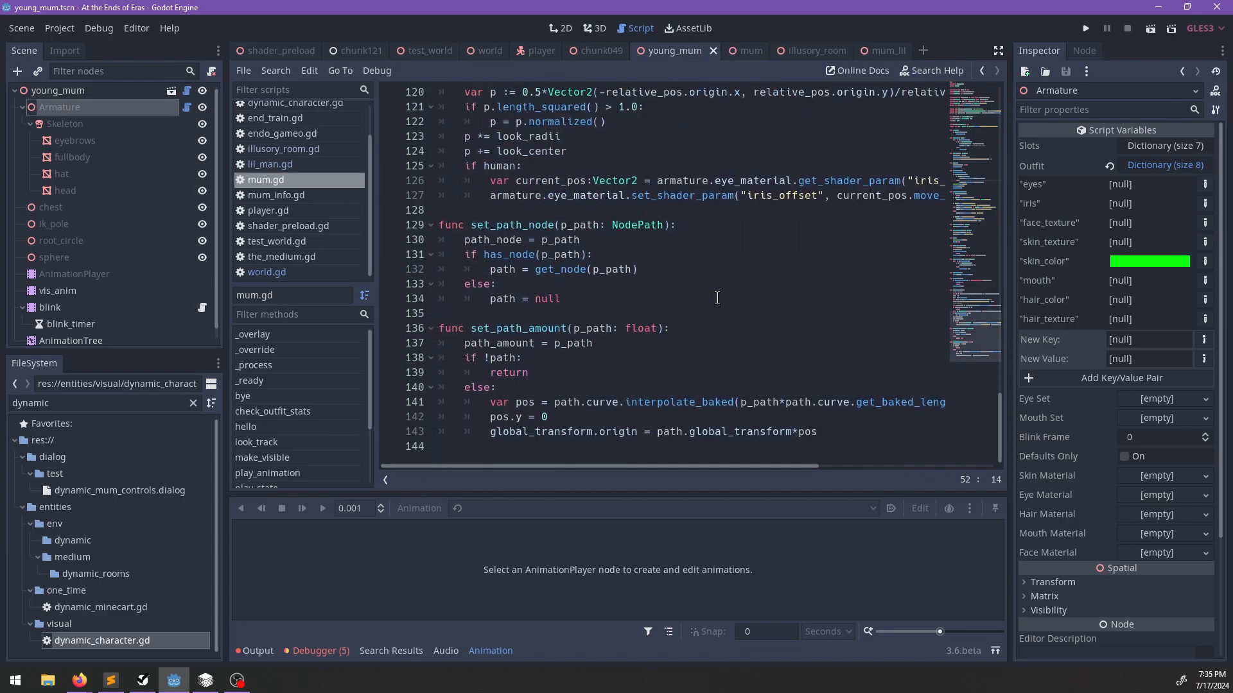
Inspect the young_mum character model in the 3D view.
click(601, 30)
scroll(791, 312, down, 3)
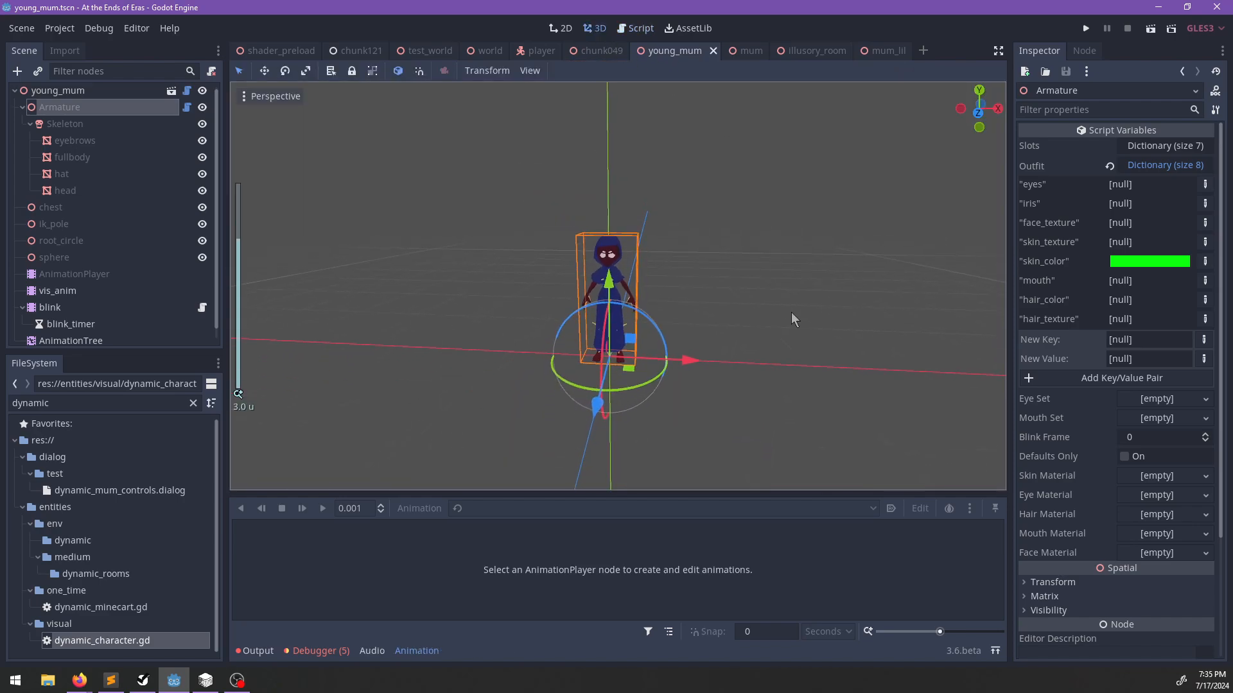
scroll(791, 312, up, 3)
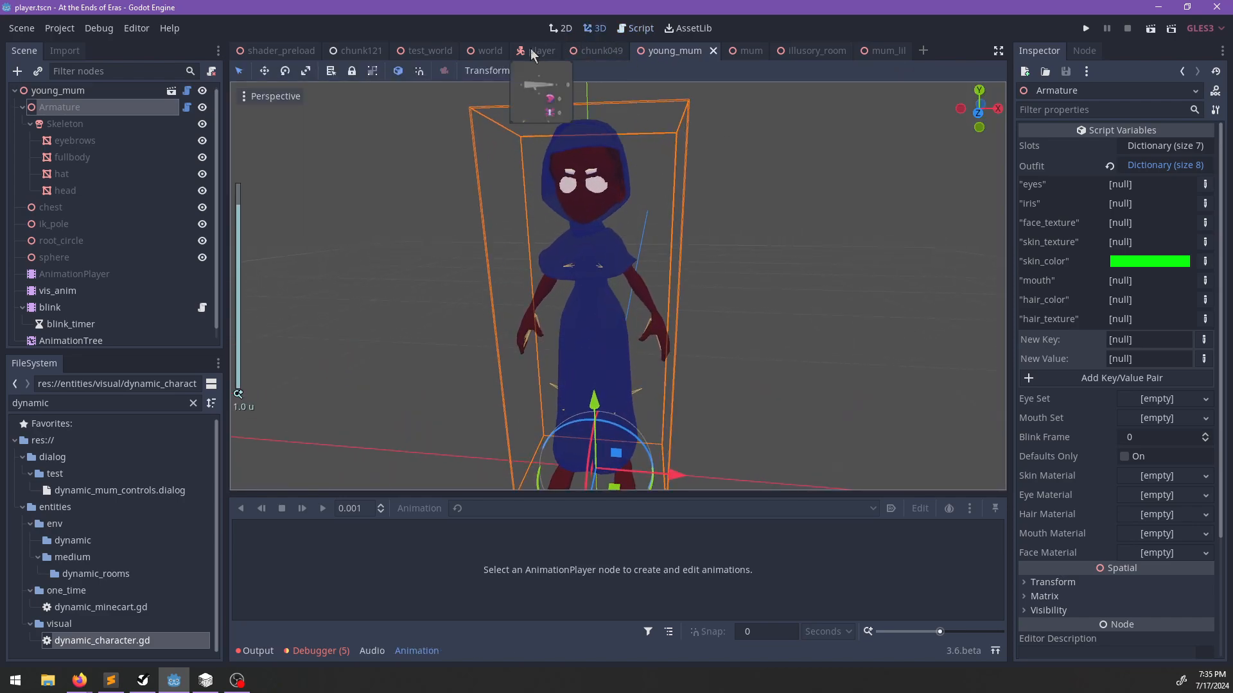
Open the illusory_room scene and examine its characters and hologram nodes in the scene tree.
click(530, 49)
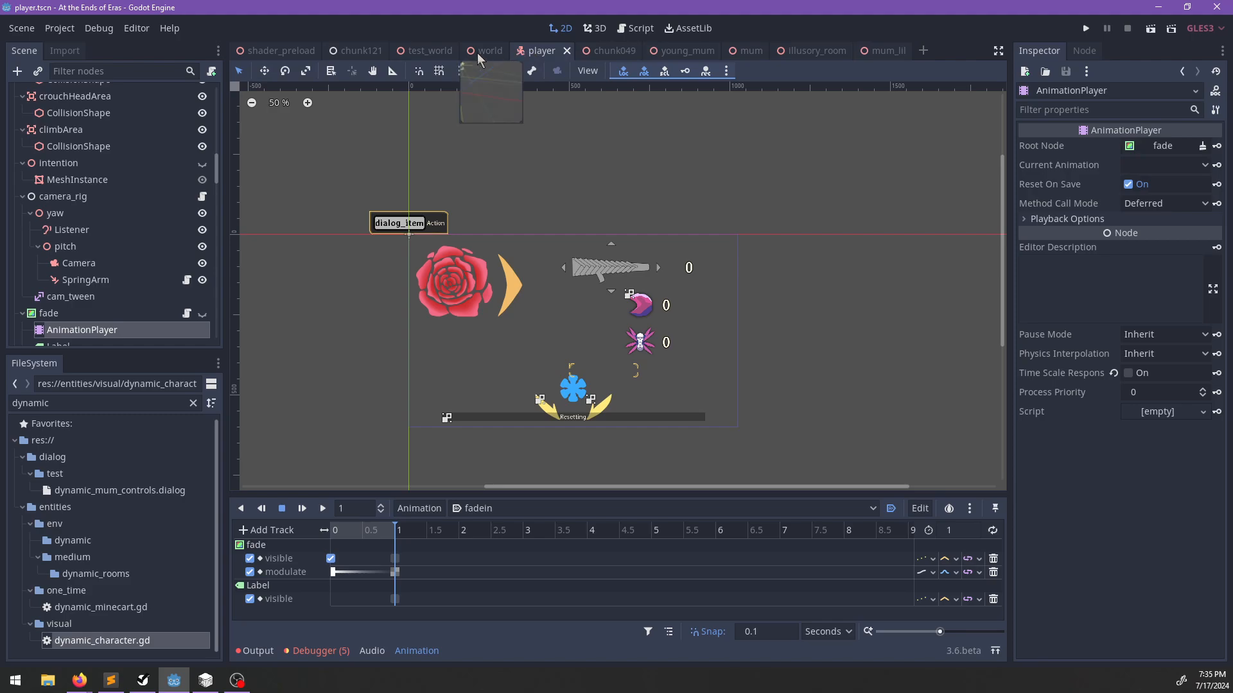
click(796, 51)
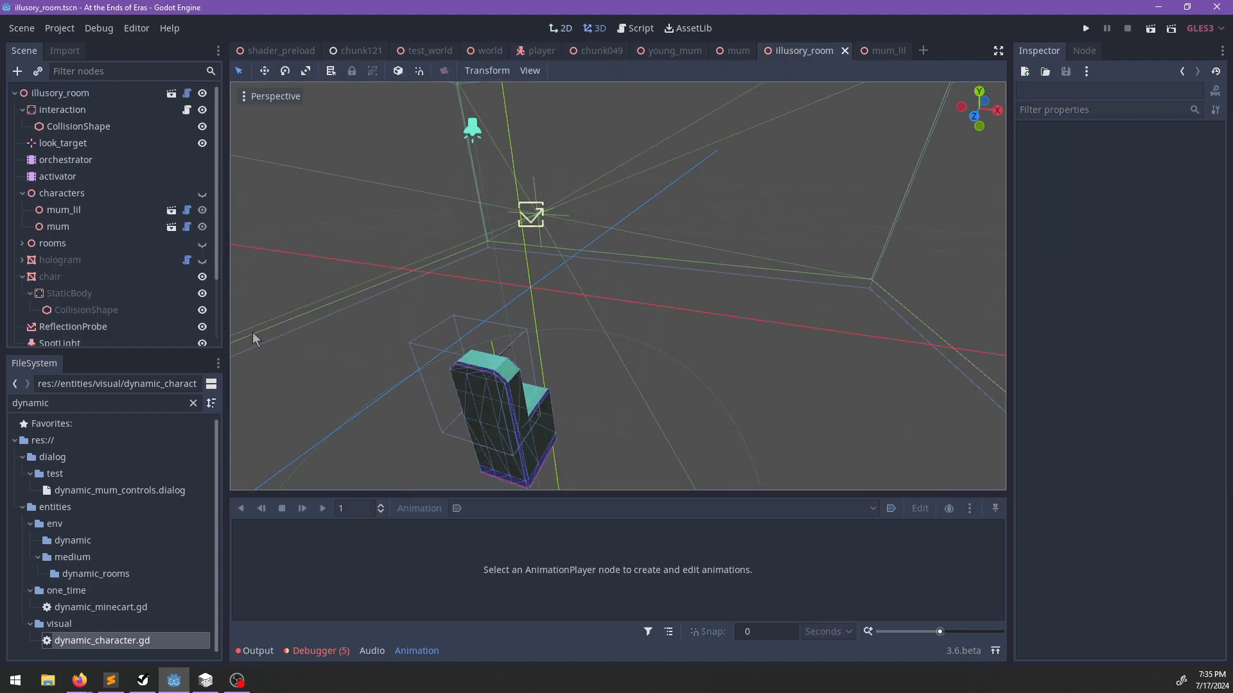
scroll(87, 240, down, 4)
scroll(87, 240, up, 4)
click(44, 194)
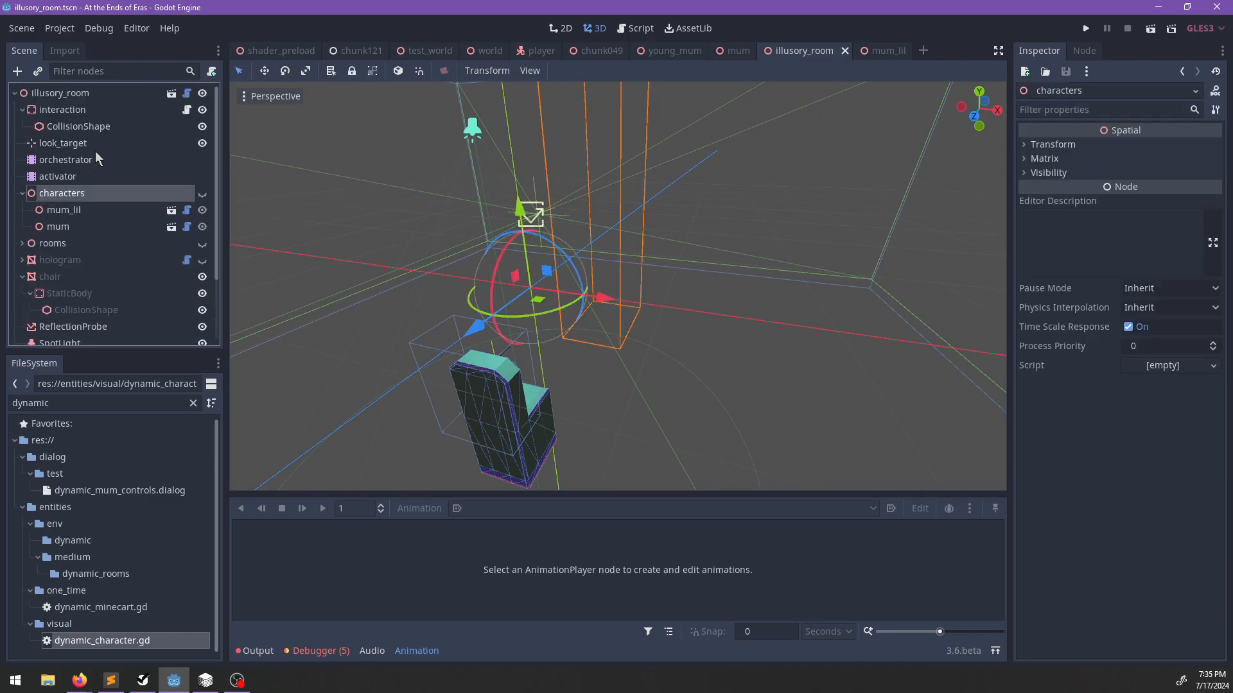
click(32, 265)
click(22, 261)
scroll(82, 252, down, 5)
scroll(82, 252, up, 5)
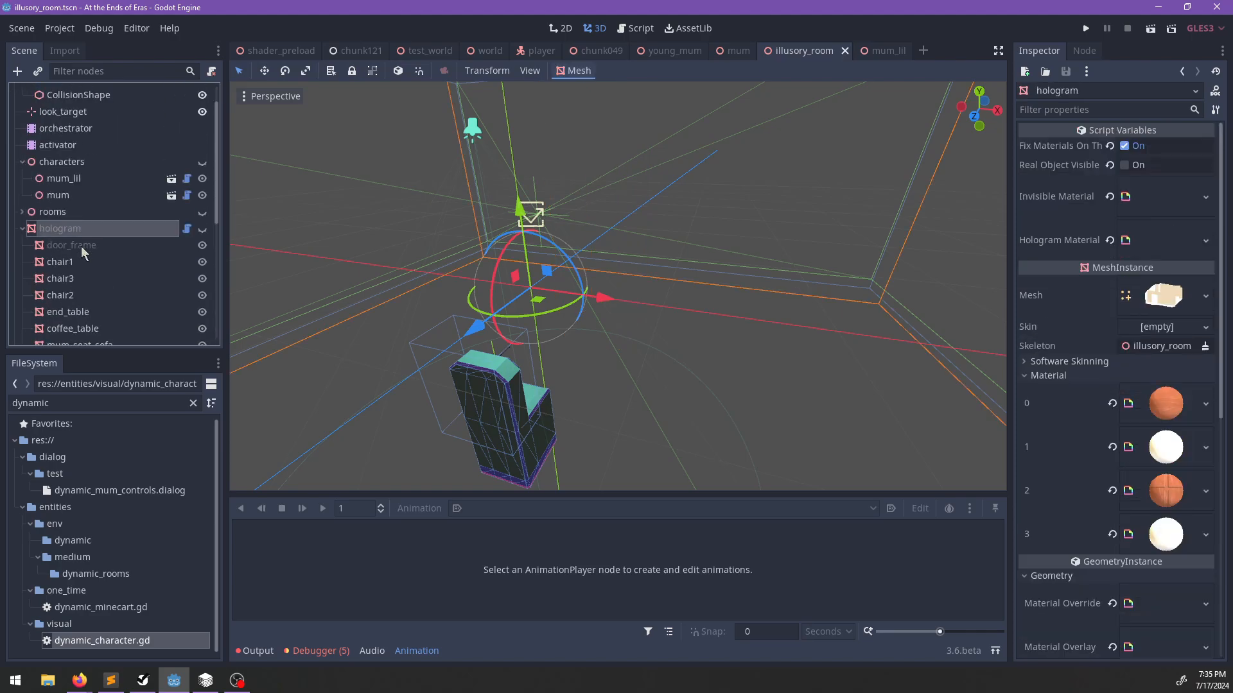
Show the hologram node briefly, hide it again and collapse its branch.
click(201, 229)
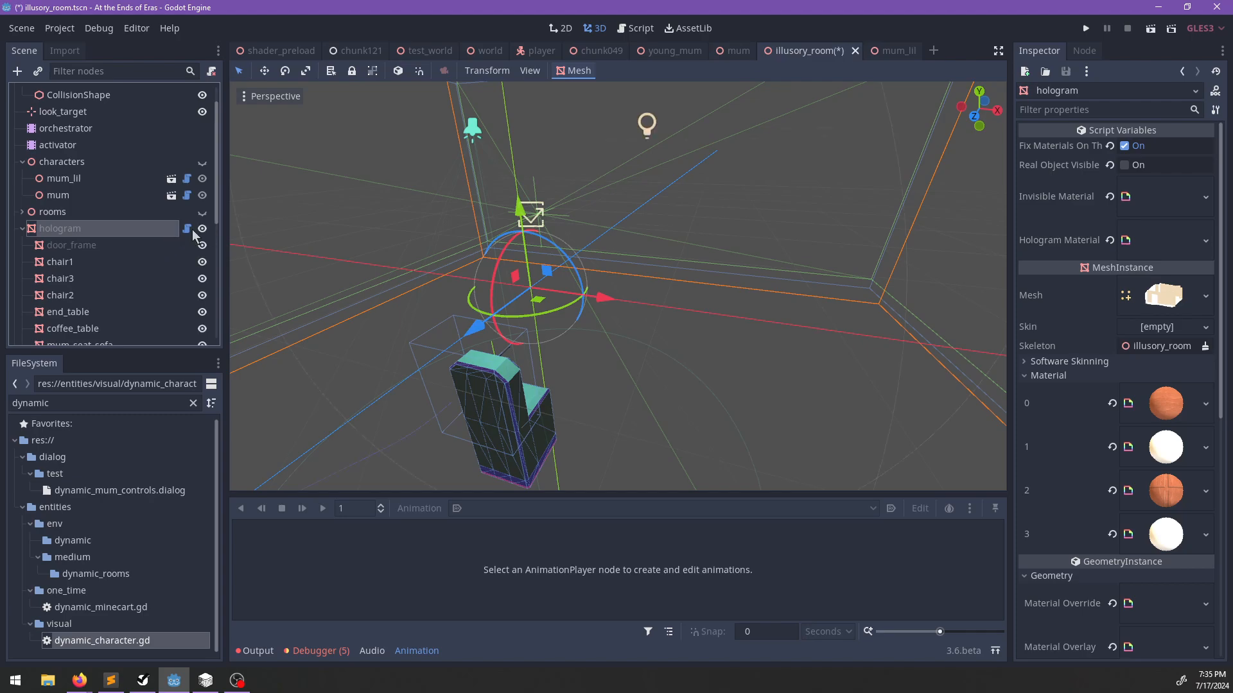
scroll(51, 281, down, 3)
click(202, 133)
click(21, 133)
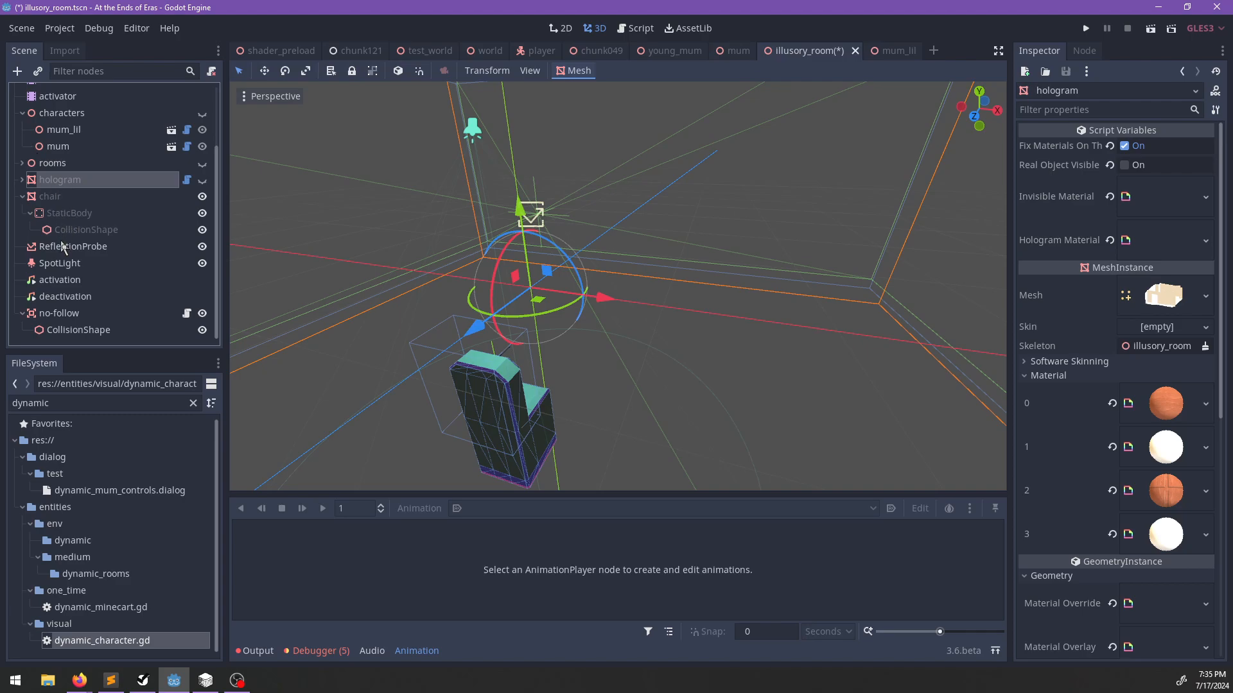
Expand the rooms node and make it and its war_room_red child visible.
scroll(66, 287, up, 3)
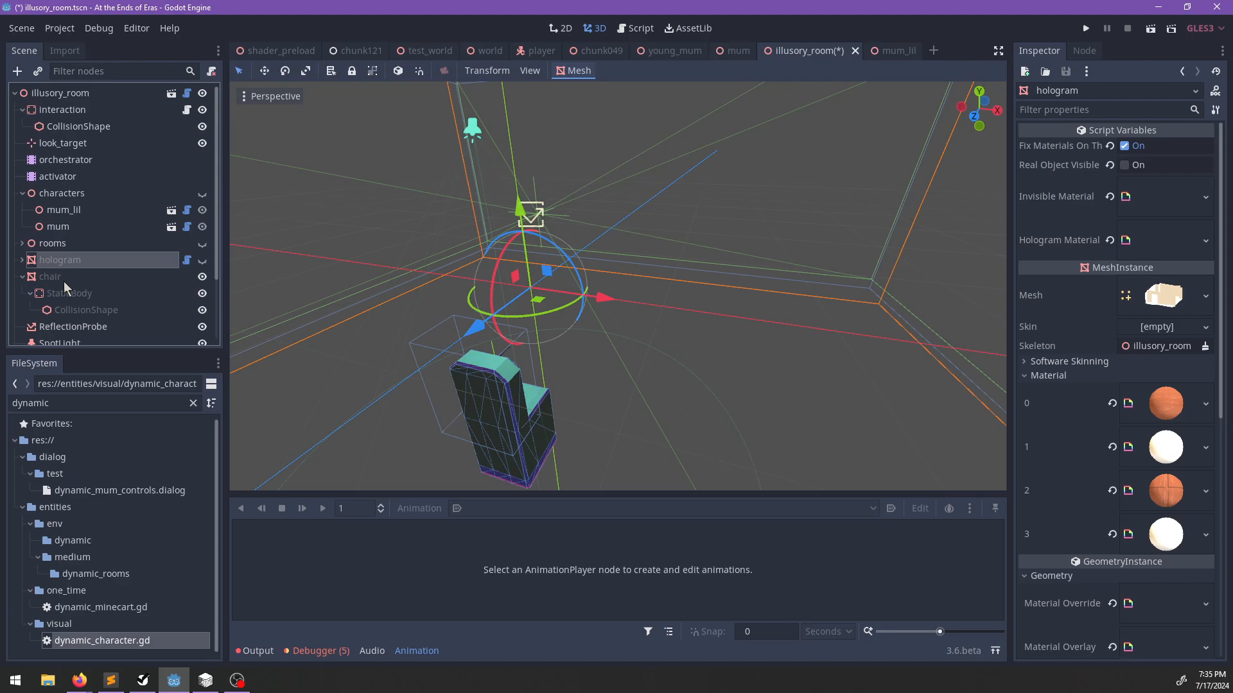
click(23, 243)
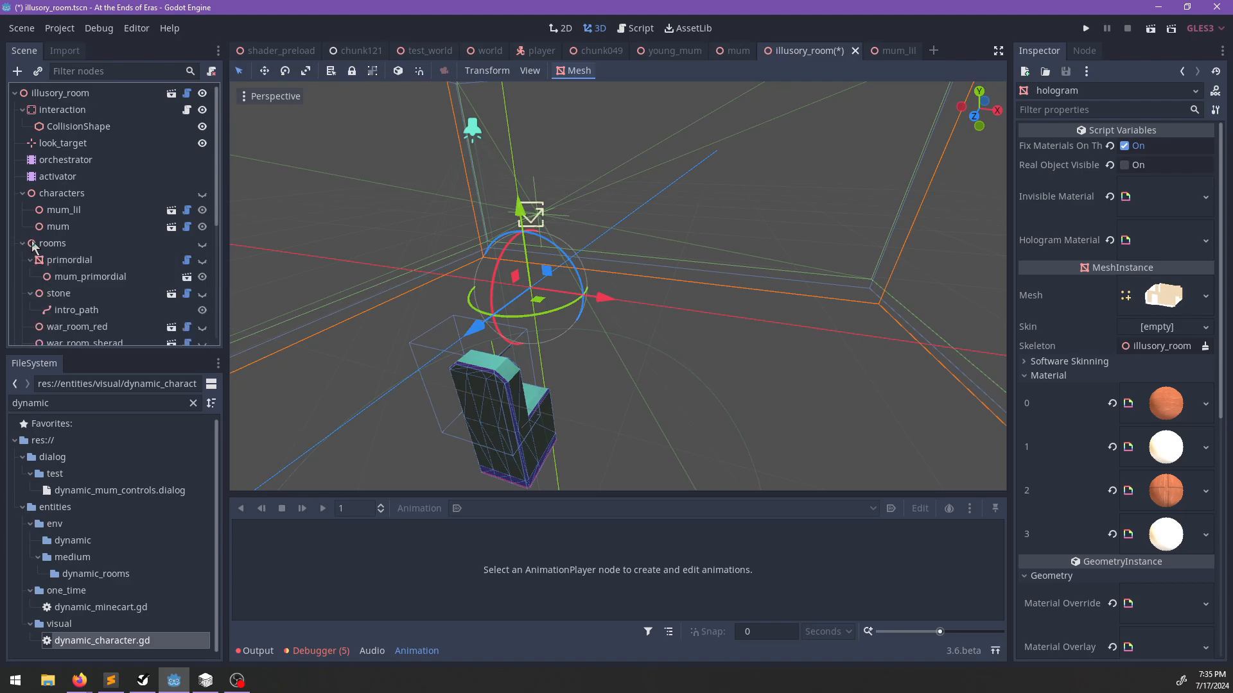
scroll(201, 269, down, 3)
click(202, 264)
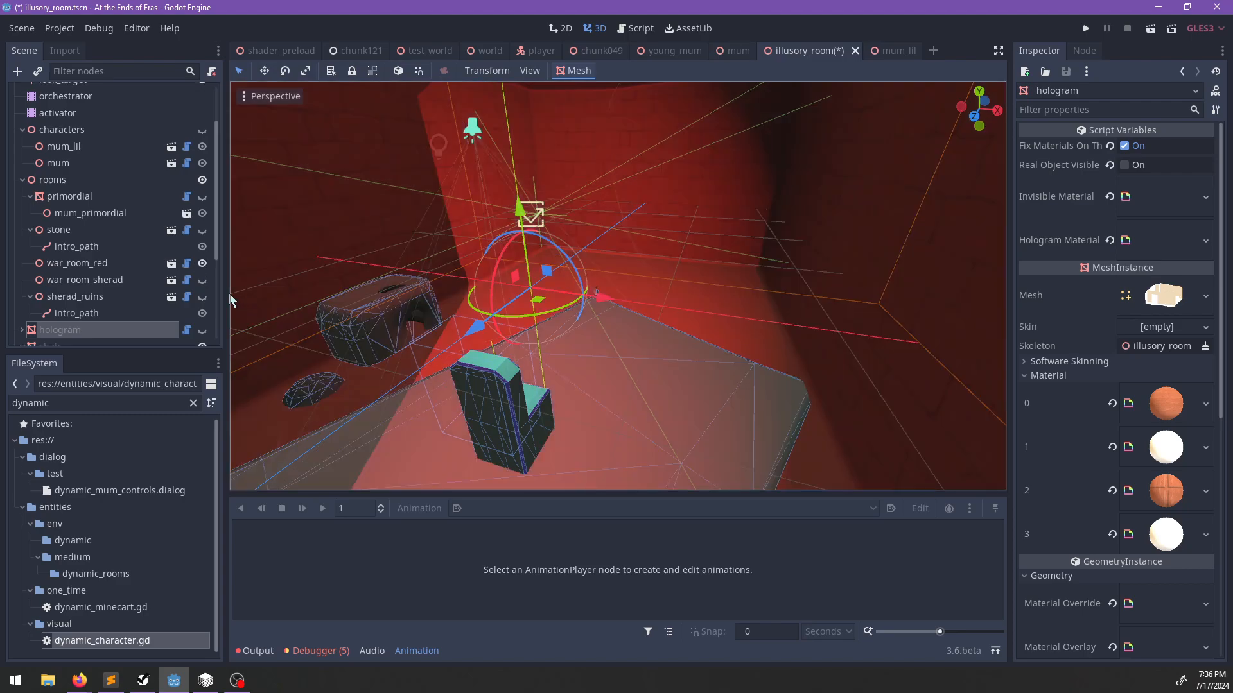
Make the war_room_sherad node visible and inspect the displayed rooms in the 3D view.
middle_drag(662, 280, 429, 263)
scroll(531, 283, down, 3)
scroll(430, 264, down, 2)
click(202, 281)
scroll(566, 283, down, 8)
middle_drag(567, 283, 601, 340)
scroll(597, 326, up, 4)
scroll(730, 340, up, 10)
scroll(87, 282, down, 4)
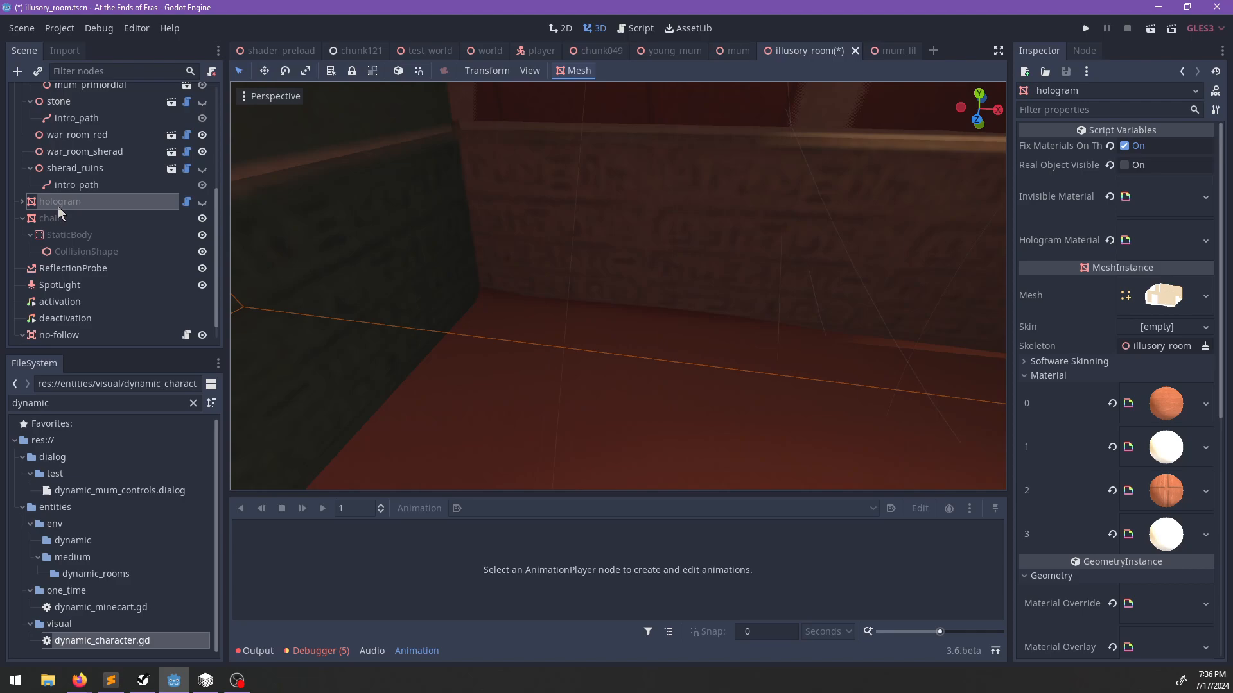
Select the characters node and search the project files for "mum_".
scroll(66, 212, up, 2)
click(54, 117)
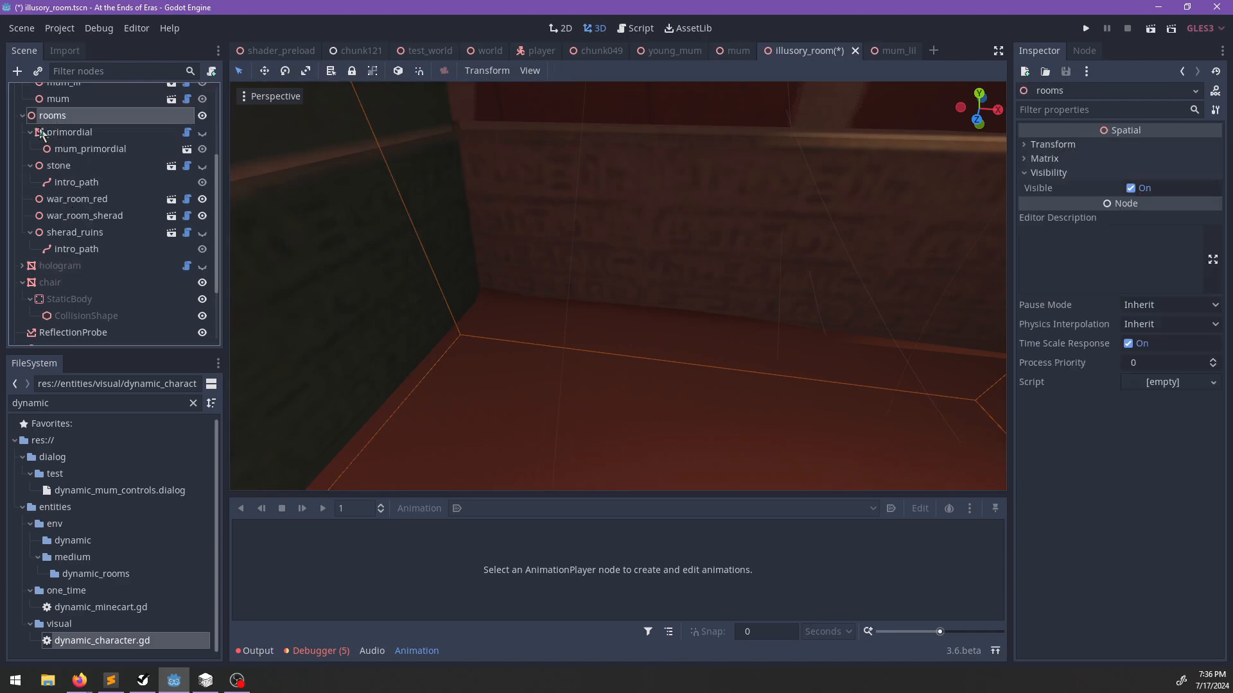
scroll(118, 186, up, 4)
click(77, 194)
double_click(86, 405)
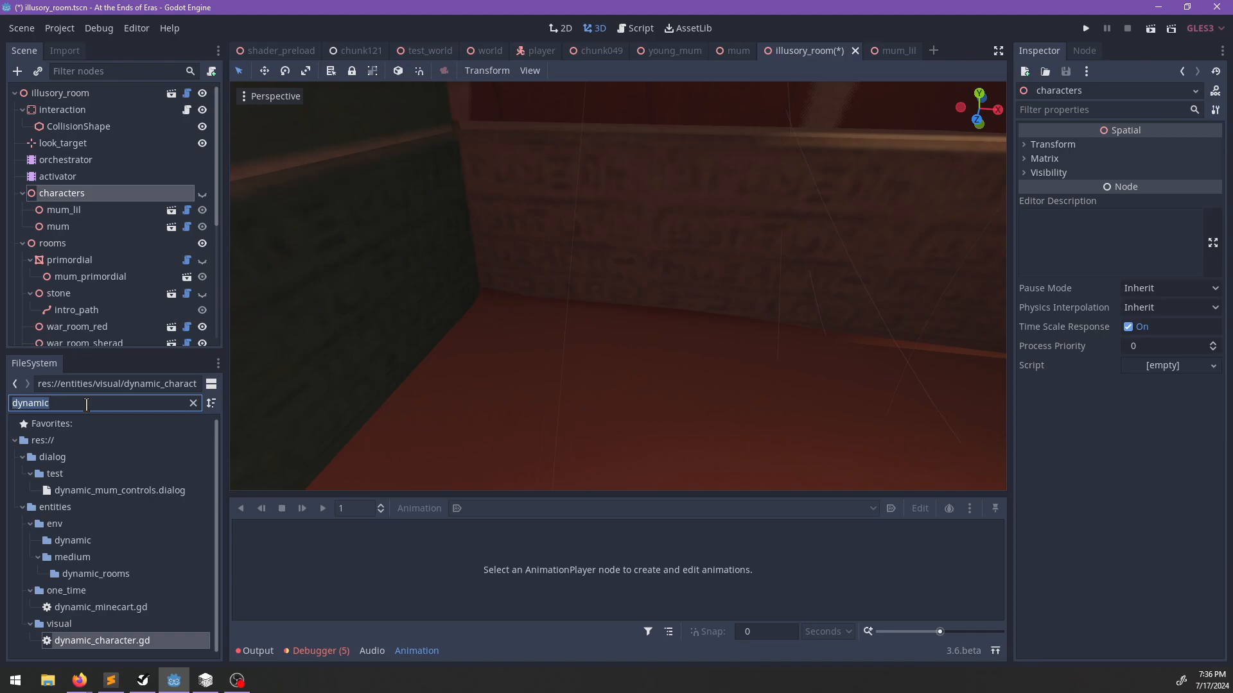
text(mum_)
scroll(130, 491, down, 3)
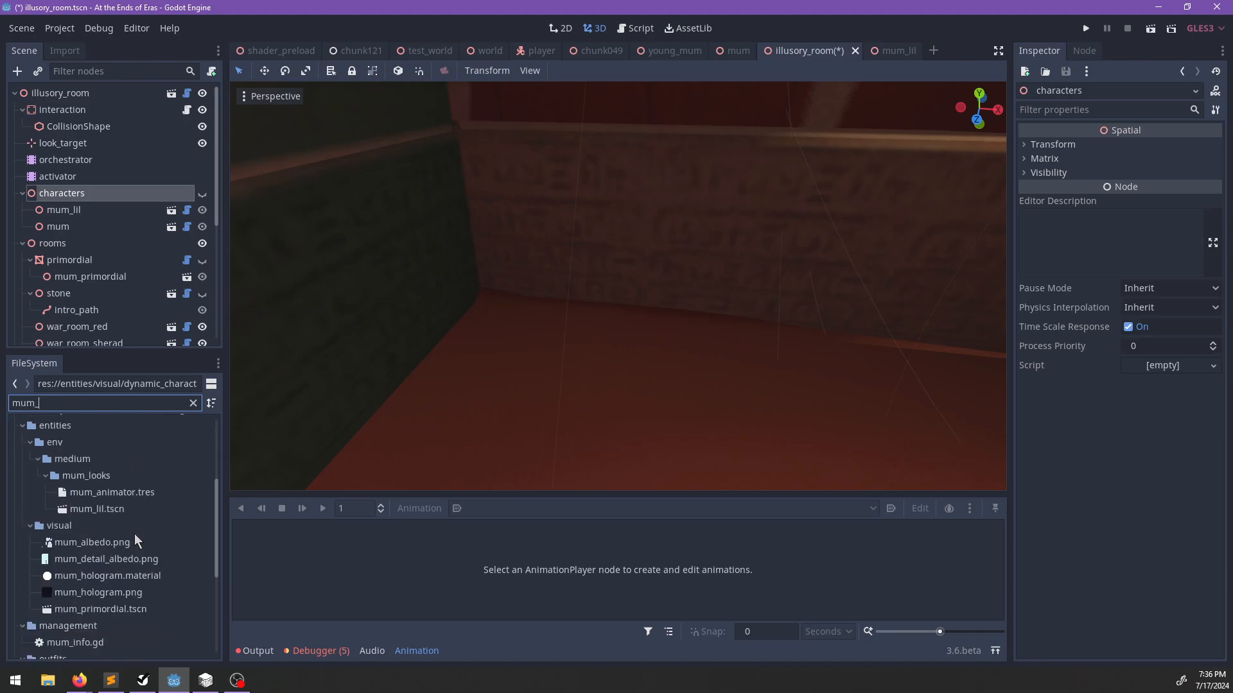
scroll(133, 533, up, 1)
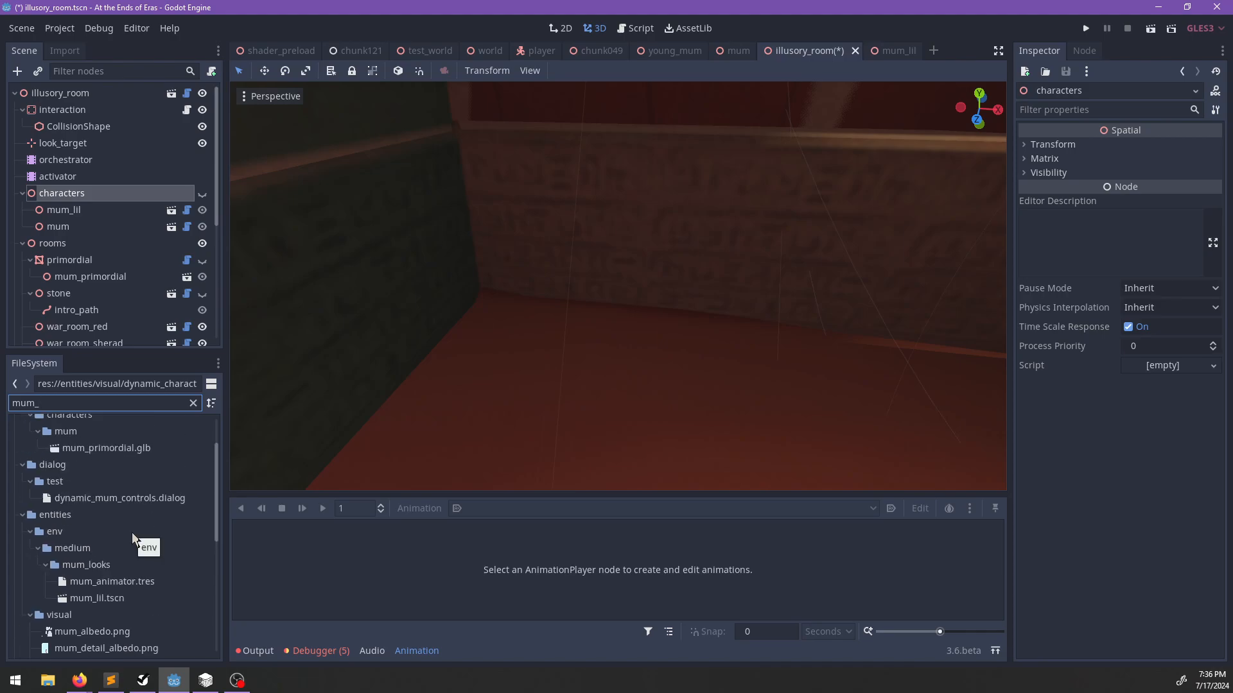
Filter the project files by "young" and rename young_mum.tscn to mum_young.tscn.
key(BackSpace)
key(BackSpace)
key(BackSpace)
key(BackSpace)
text(you_)
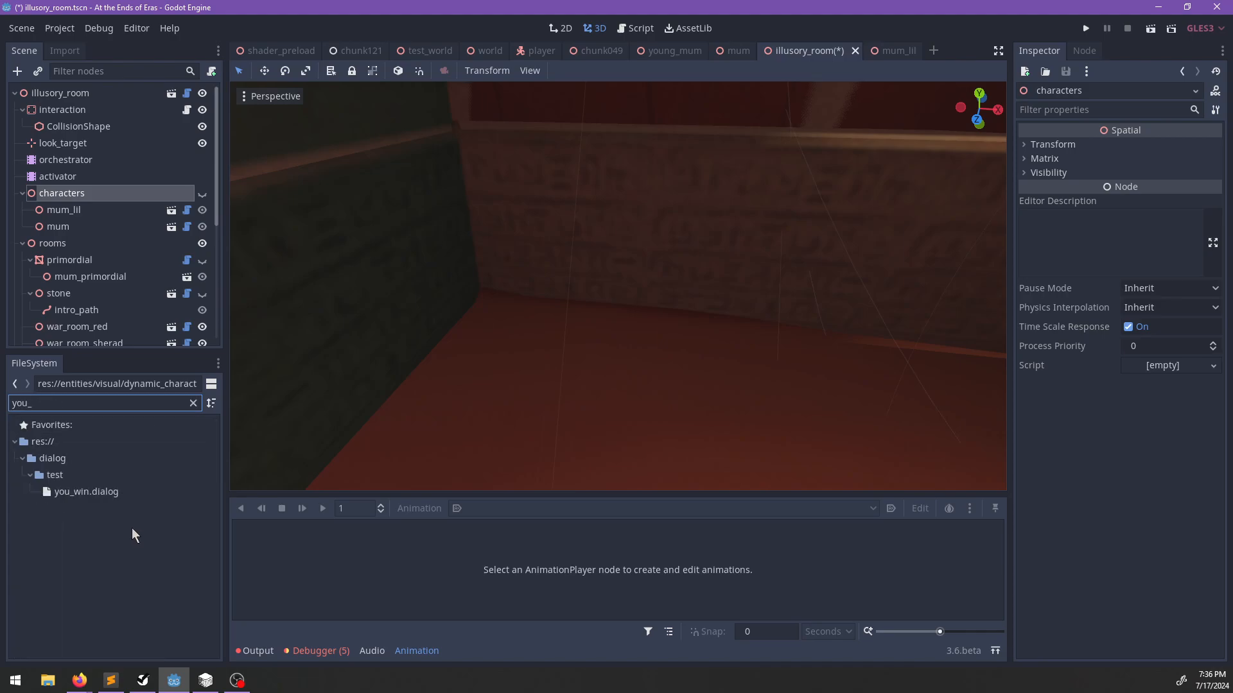
key(BackSpace)
text(ng)
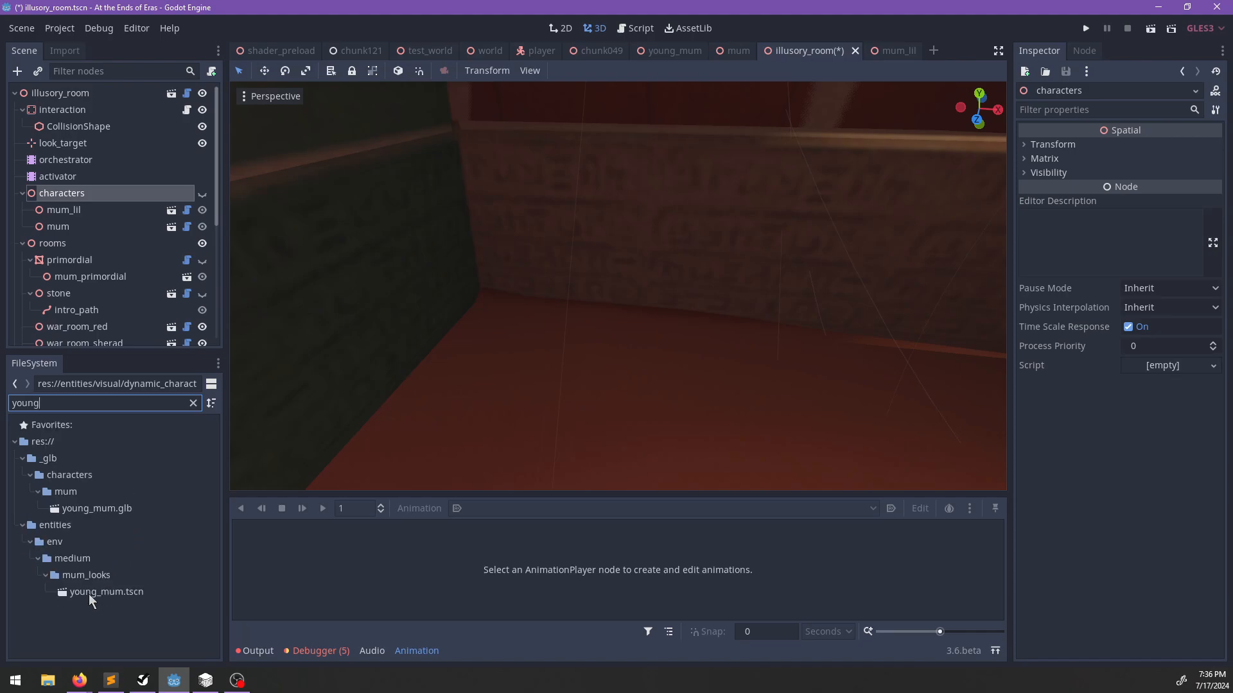
right_click(88, 595)
click(129, 507)
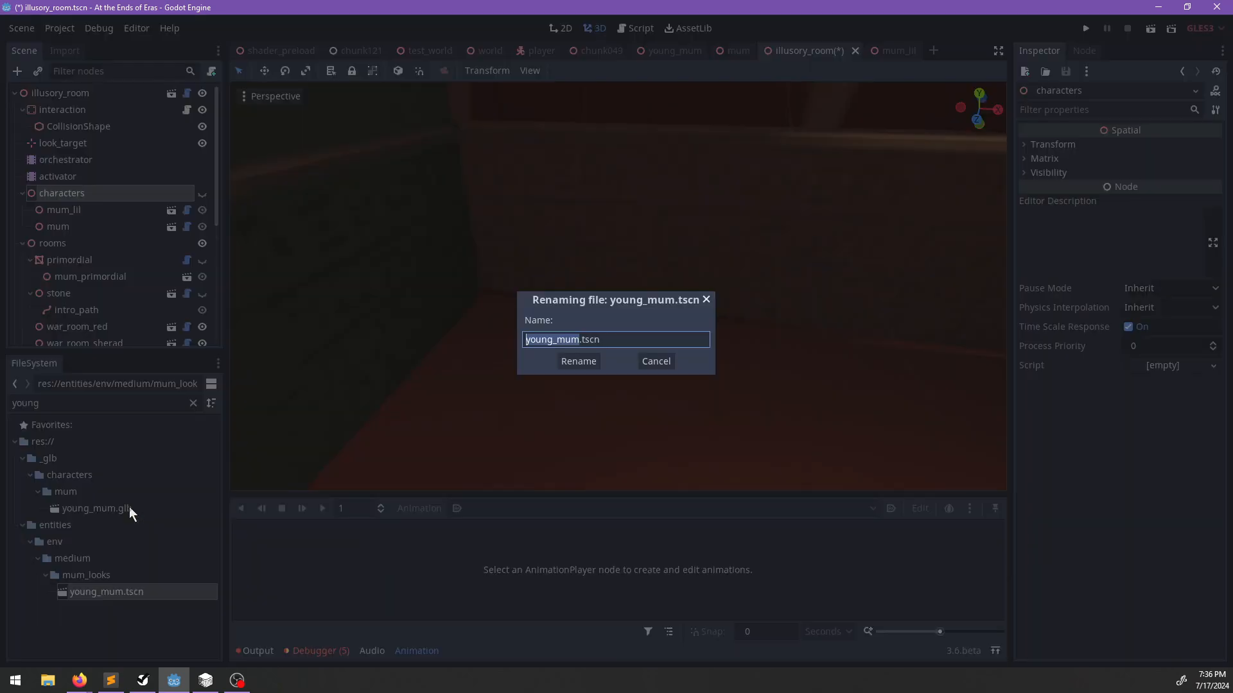
text(mum_young)
key(Return)
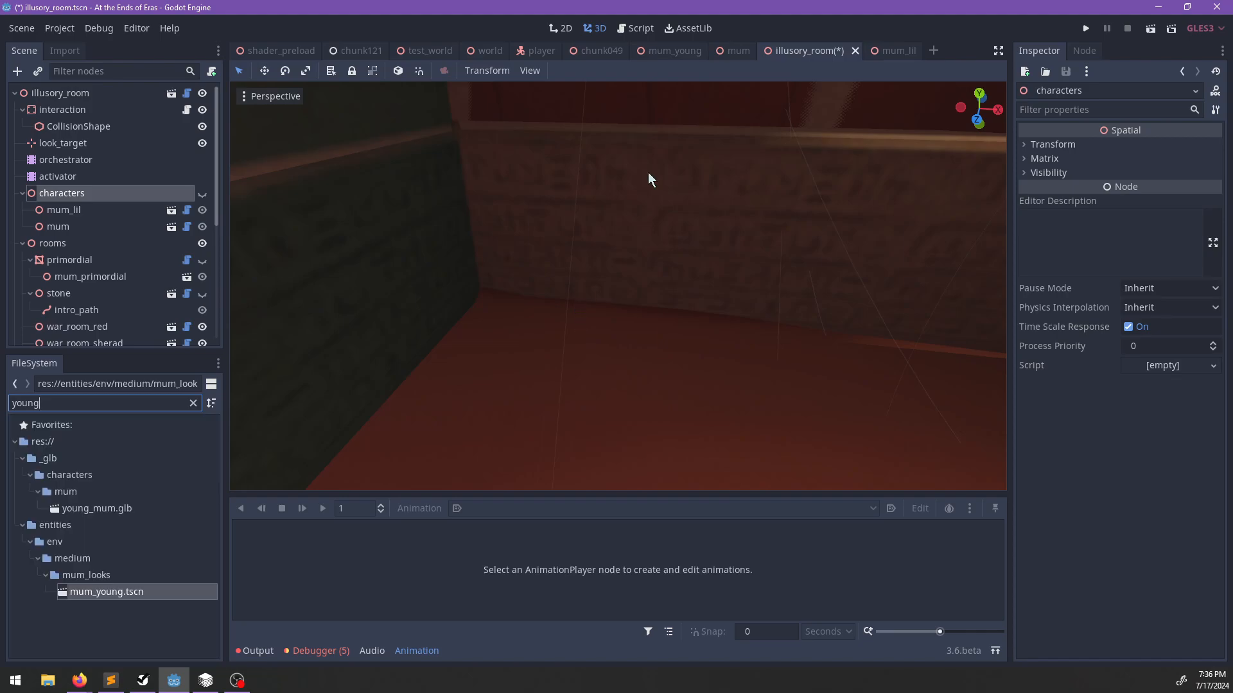
Close the mum_young scene, return to illusory_room and save it.
click(691, 52)
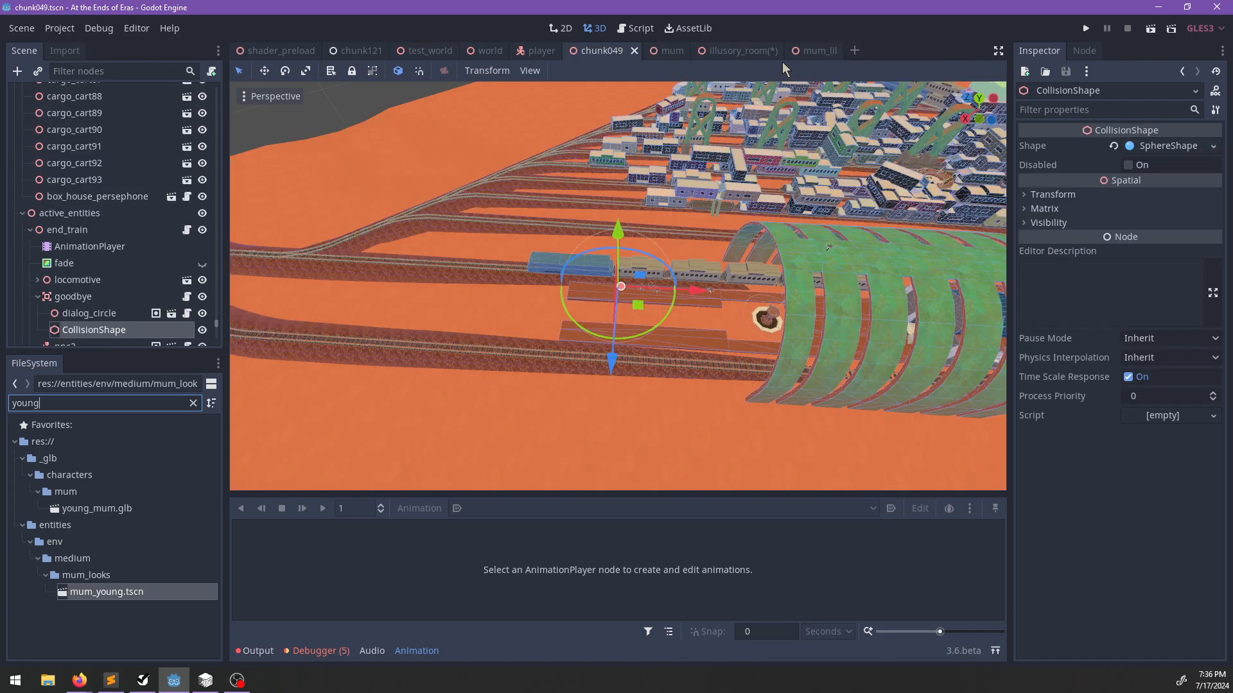
click(725, 50)
key(ctrl+s)
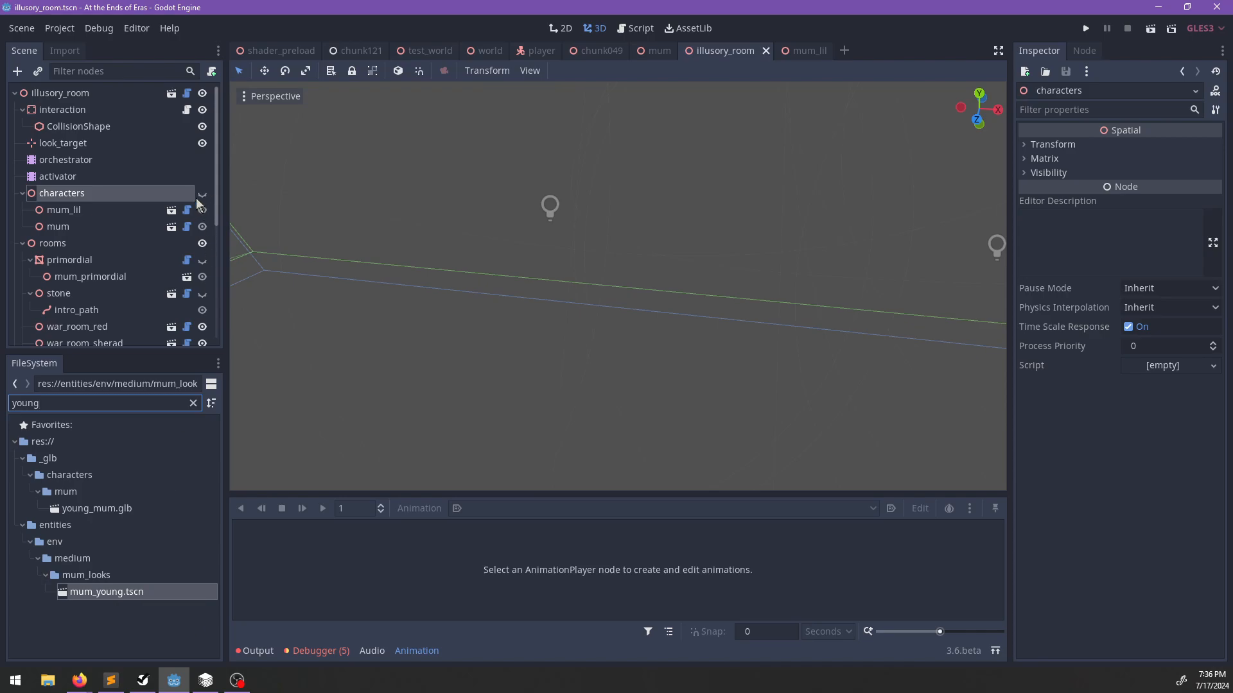
Select the activator node and scrub its Activate animation to 3 seconds to show the room.
scroll(193, 242, down, 2)
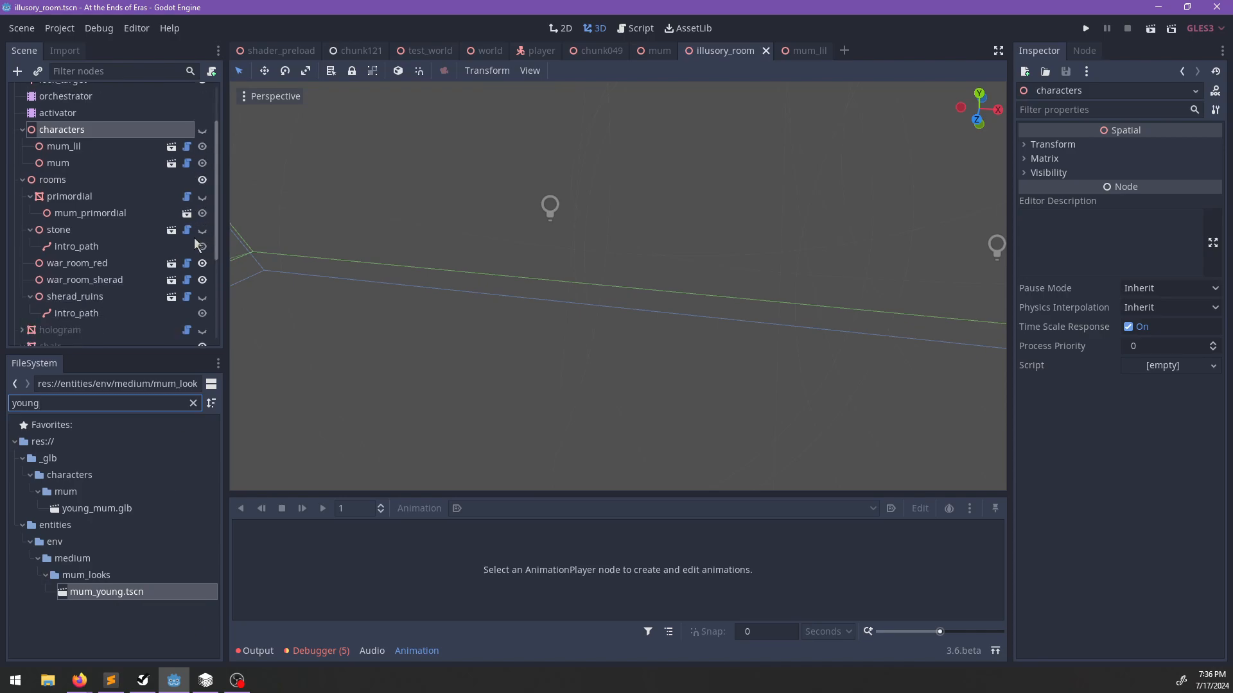
scroll(114, 301, down, 4)
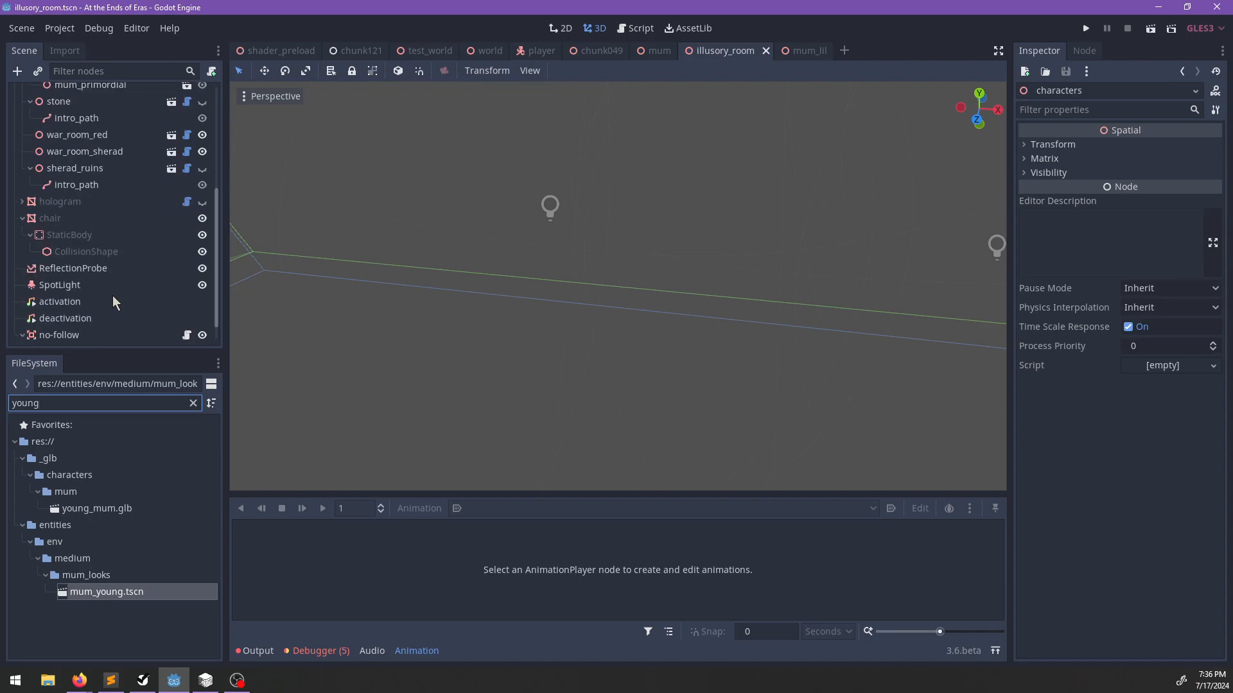
scroll(107, 279, up, 6)
click(64, 177)
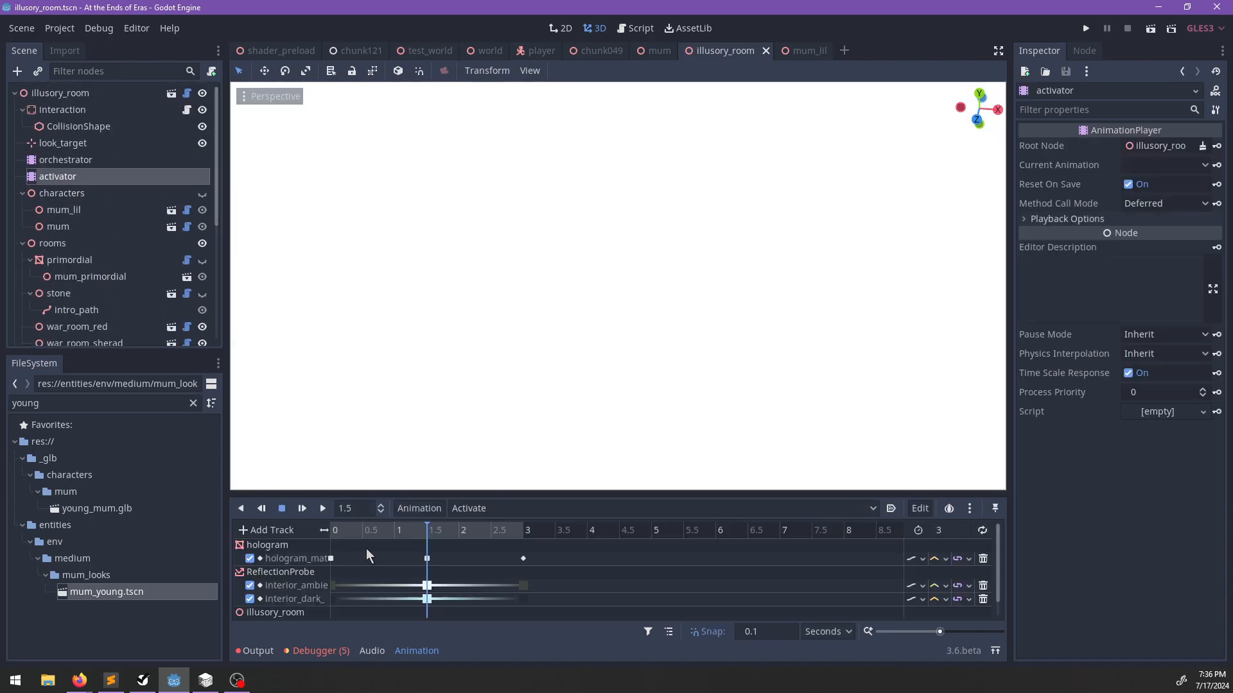
drag(434, 547, 628, 452)
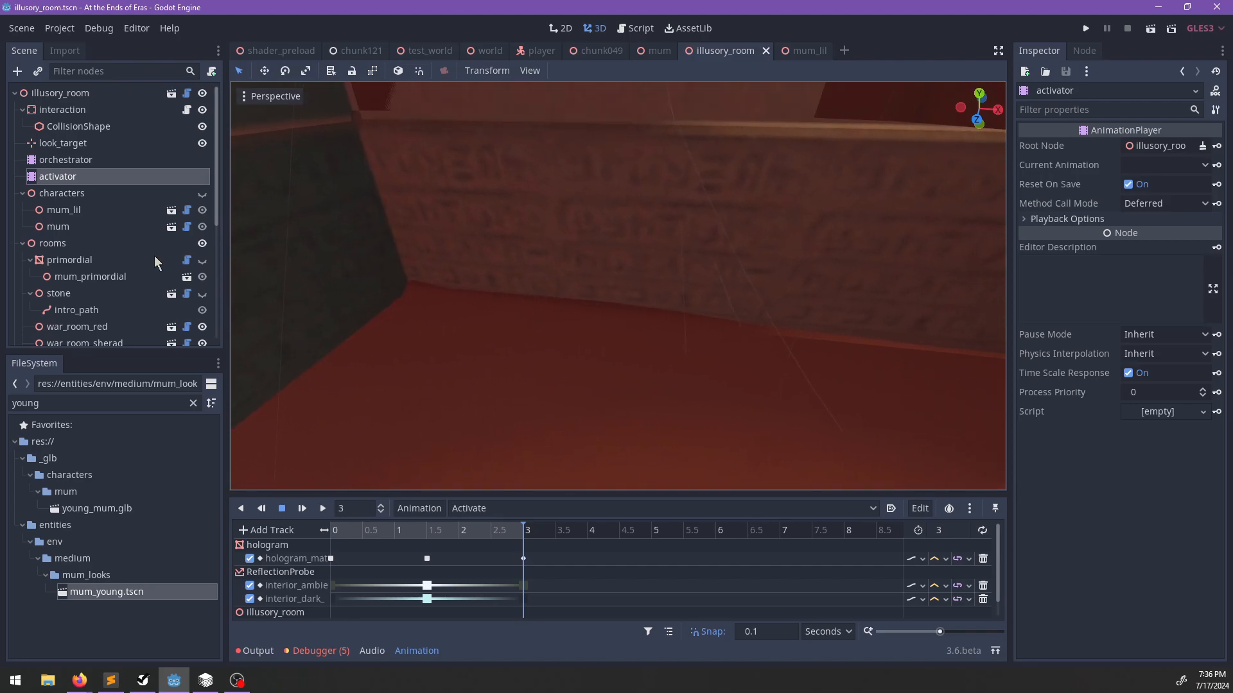
Try placing mum_young.tscn in the 3D view under the characters node, and undo the placement.
scroll(58, 148, down, 3)
click(60, 131)
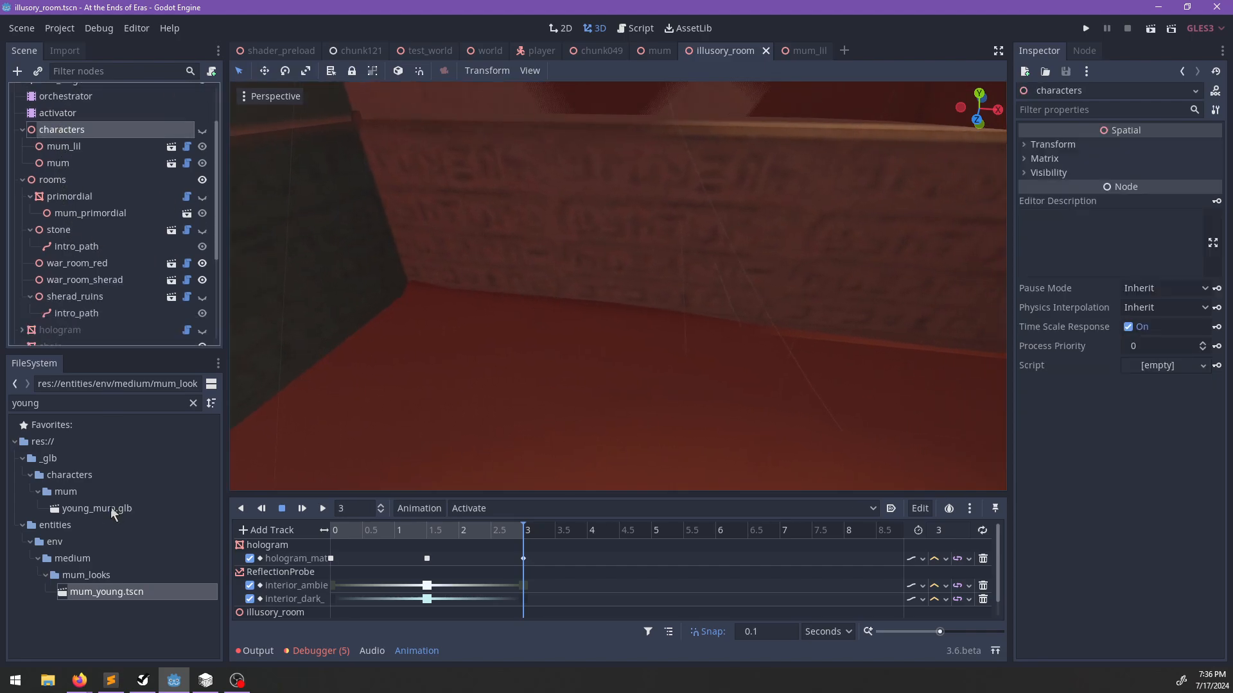
drag(107, 592, 742, 256)
scroll(553, 319, down, 5)
scroll(609, 295, down, 3)
key(ctrl+z)
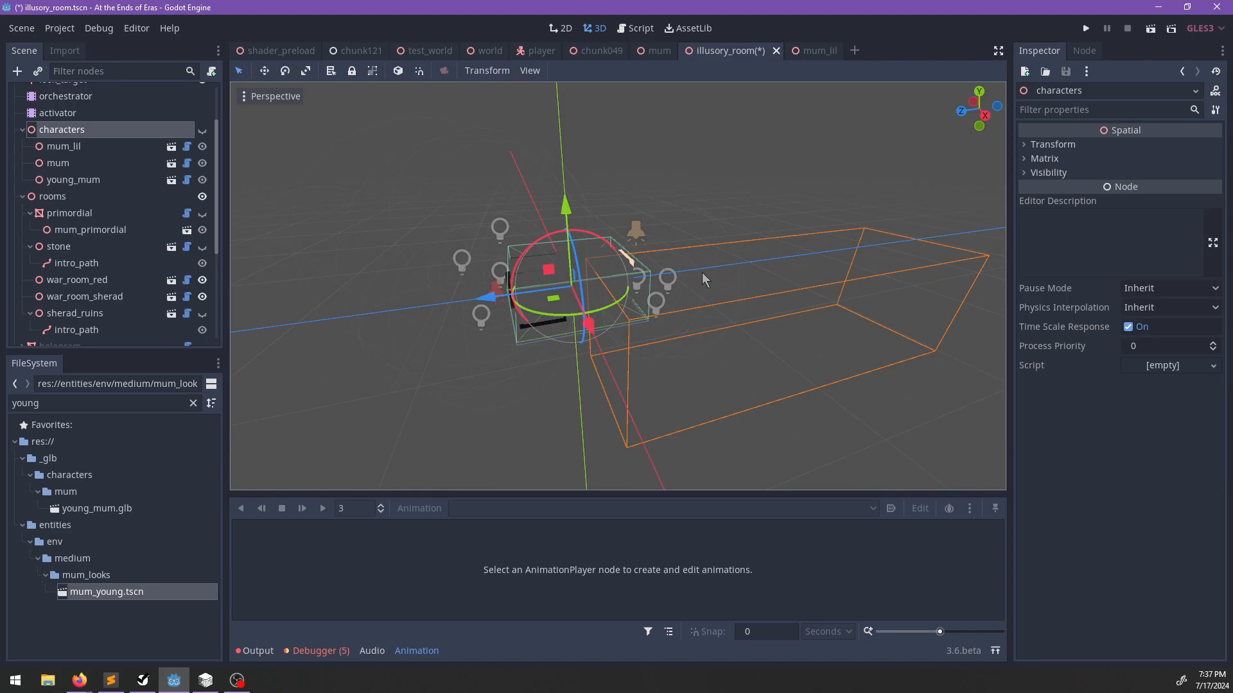
Instance mum_young.tscn as a child of the characters node in illusory_room.
scroll(702, 272, up, 15)
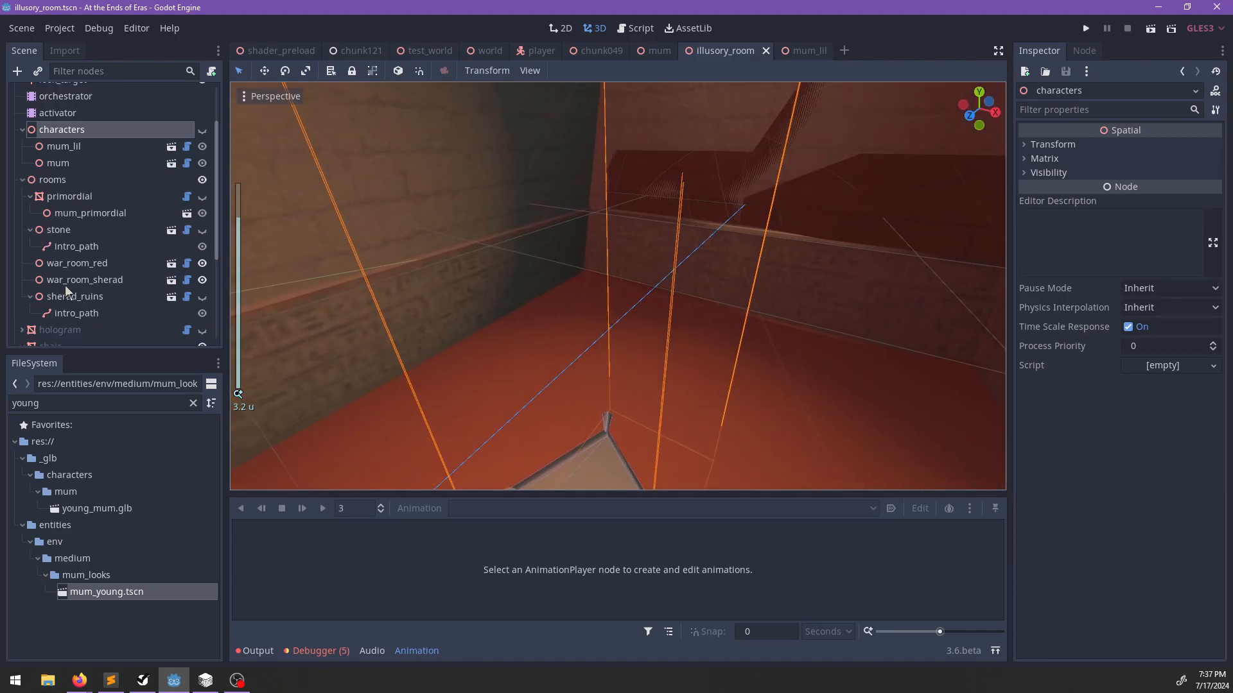
click(662, 51)
click(703, 52)
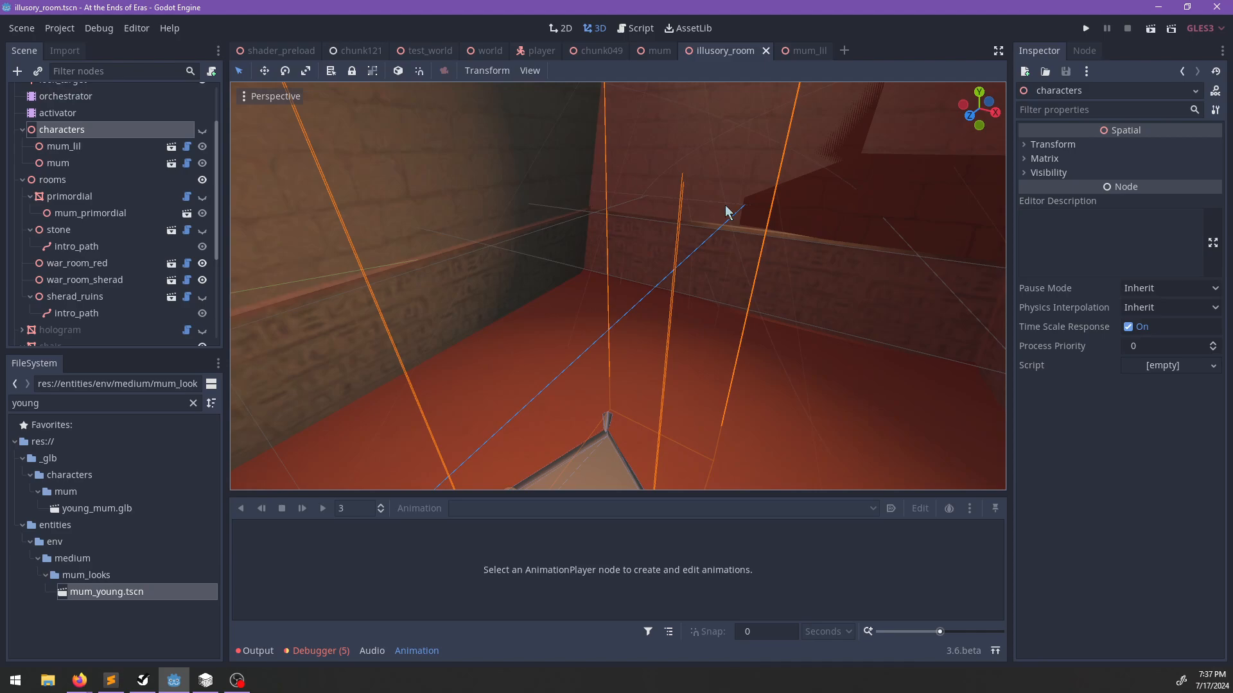
drag(111, 599, 48, 133)
scroll(627, 388, down, 10)
scroll(622, 286, up, 6)
scroll(642, 293, up, 20)
scroll(642, 293, up, 12)
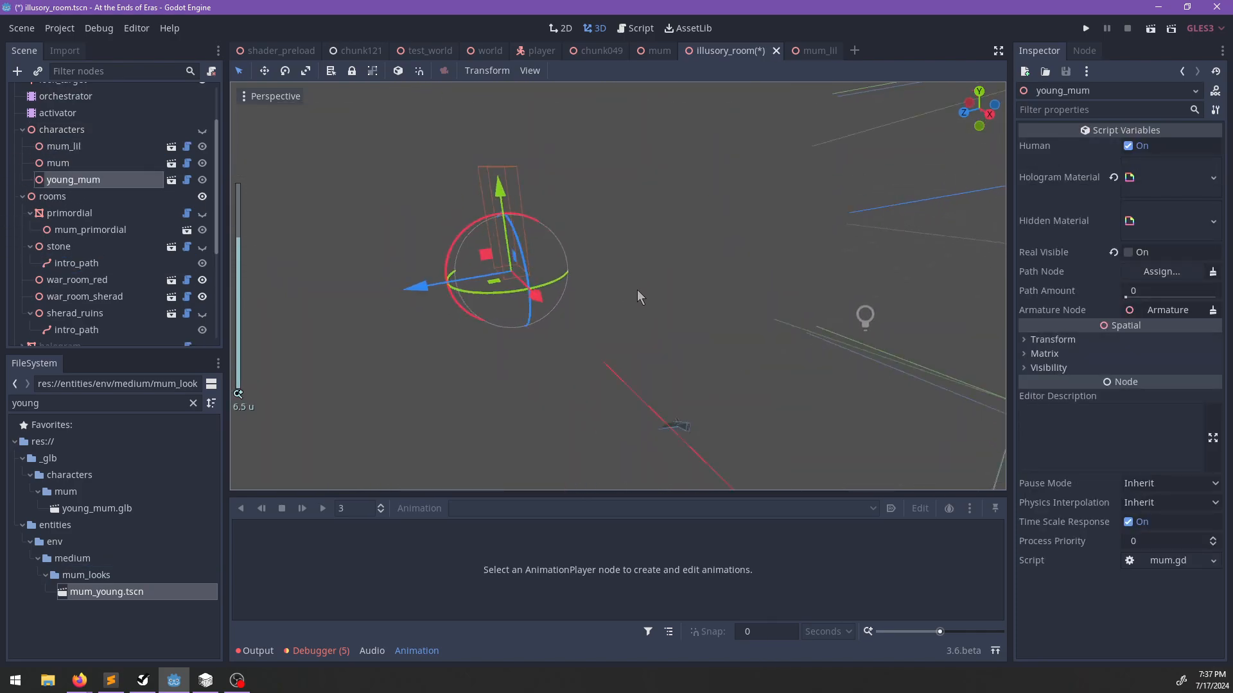
Move the young_mum instance from outside the room onto its red floor area.
shift+middle_drag(654, 306, 716, 331)
drag(528, 286, 793, 321)
key(f)
scroll(687, 306, up, 15)
middle_drag(687, 306, 666, 337)
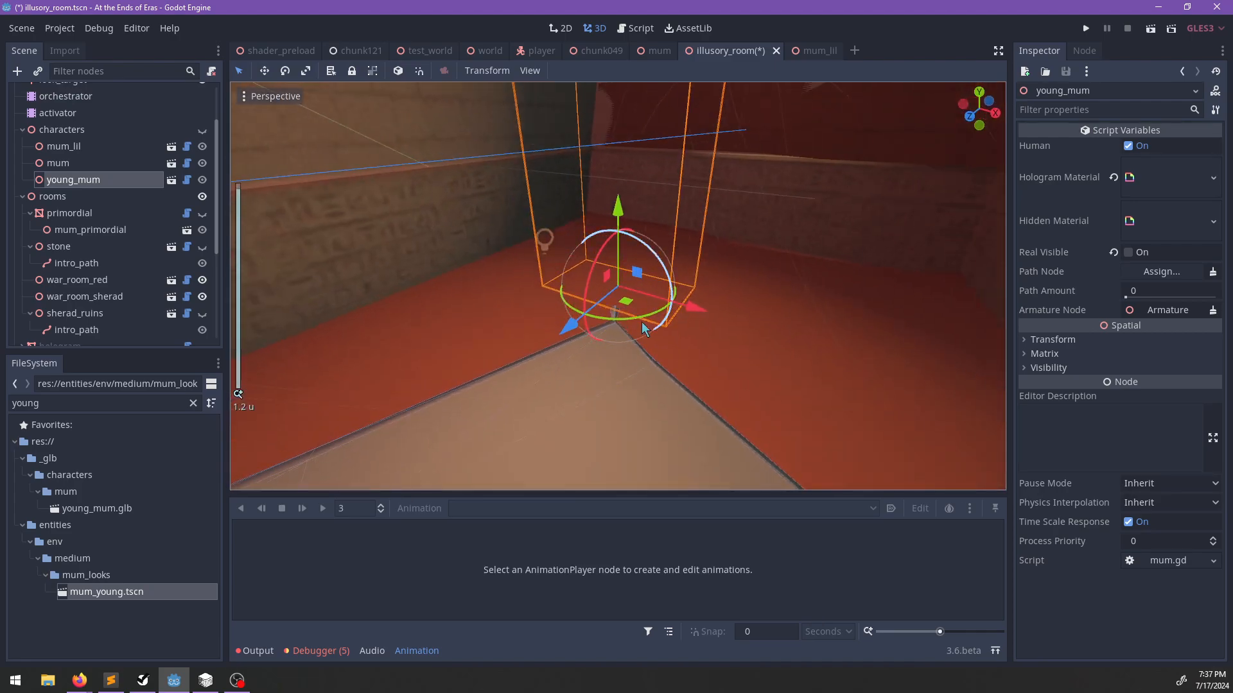
Make the characters node visible and shift young_mum away from the other characters.
click(204, 133)
middle_drag(628, 265, 692, 312)
drag(640, 309, 533, 193)
key(f)
scroll(619, 250, up, 5)
middle_drag(619, 251, 753, 164)
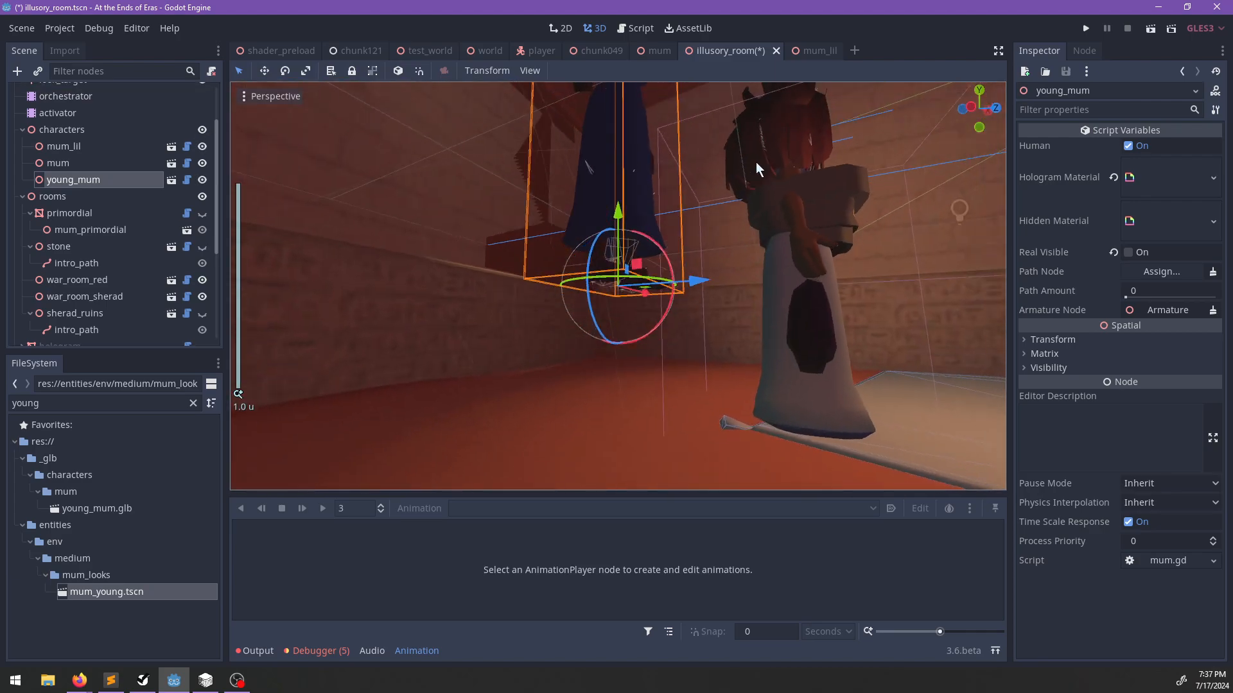
Reposition young_mum so it stands on the red floor in the room's far corner.
scroll(684, 216, down, 10)
drag(619, 222, 628, 302)
middle_drag(628, 302, 647, 331)
drag(648, 331, 560, 164)
key(f)
scroll(664, 266, up, 5)
scroll(661, 282, down, 3)
drag(640, 311, 686, 349)
scroll(706, 324, down, 6)
shift+middle_drag(676, 324, 128, 253)
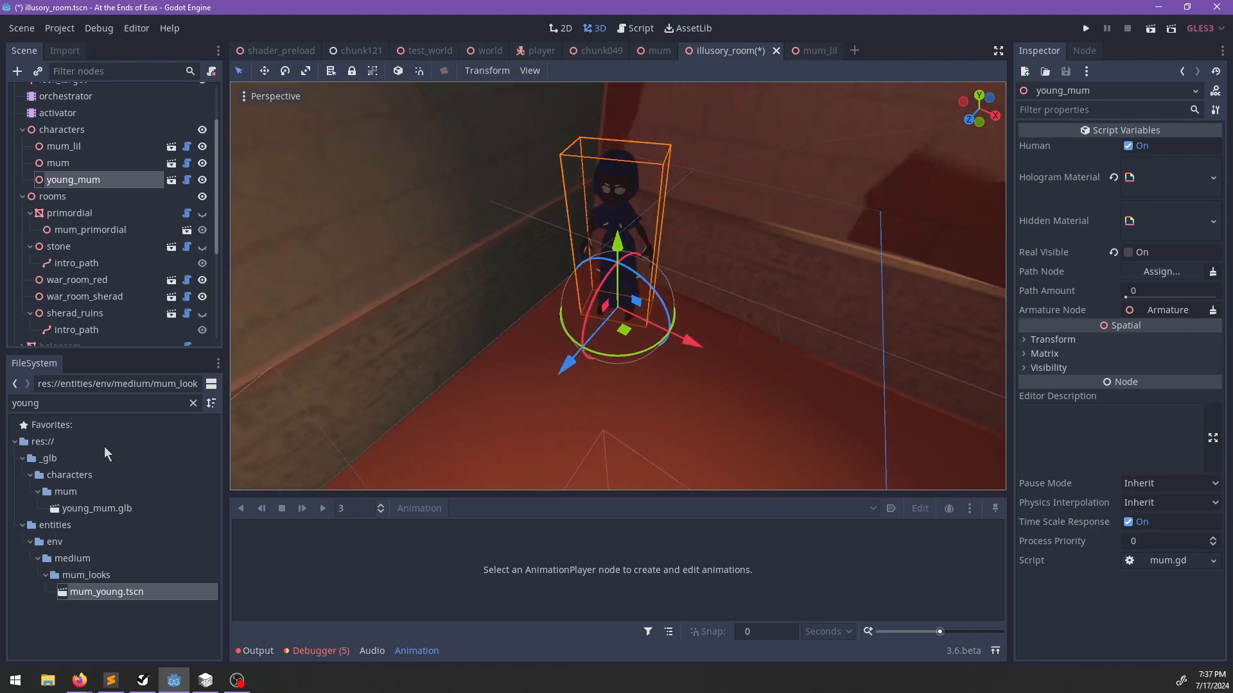
Instance mum_lil.tscn under the characters node above young_mum and name the instance mum_young_lil.
double_click(77, 401)
text(mum)
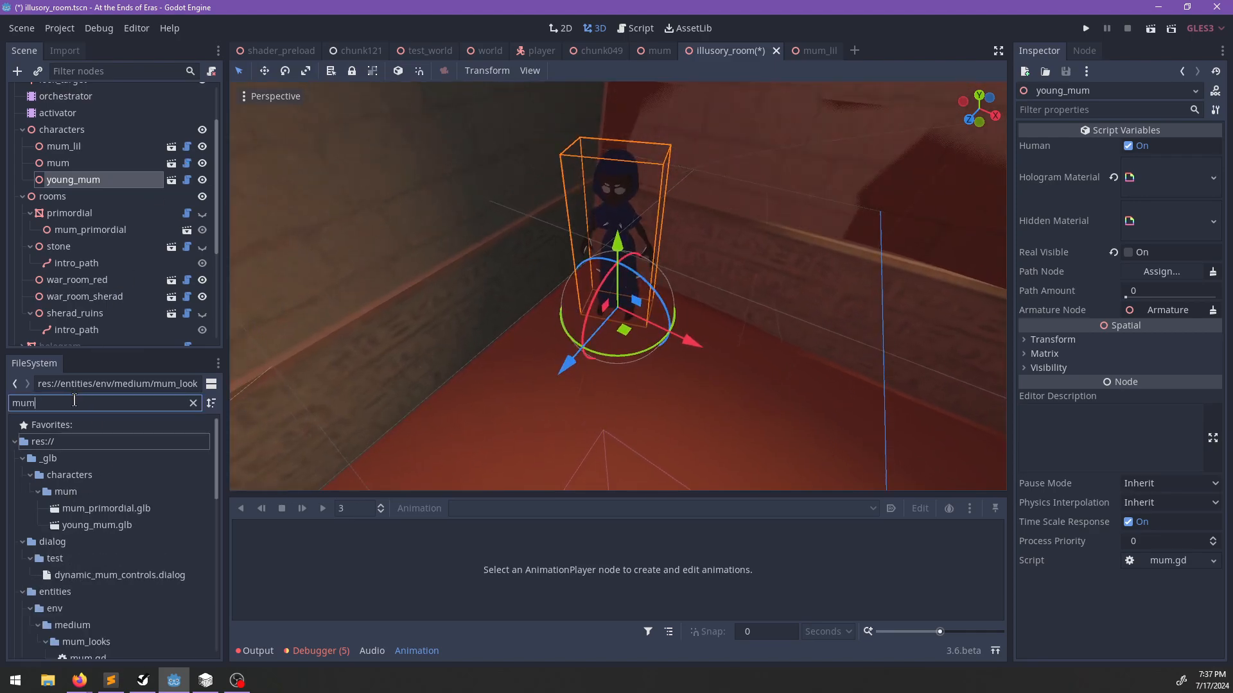
text(_lil)
drag(128, 532, 55, 177)
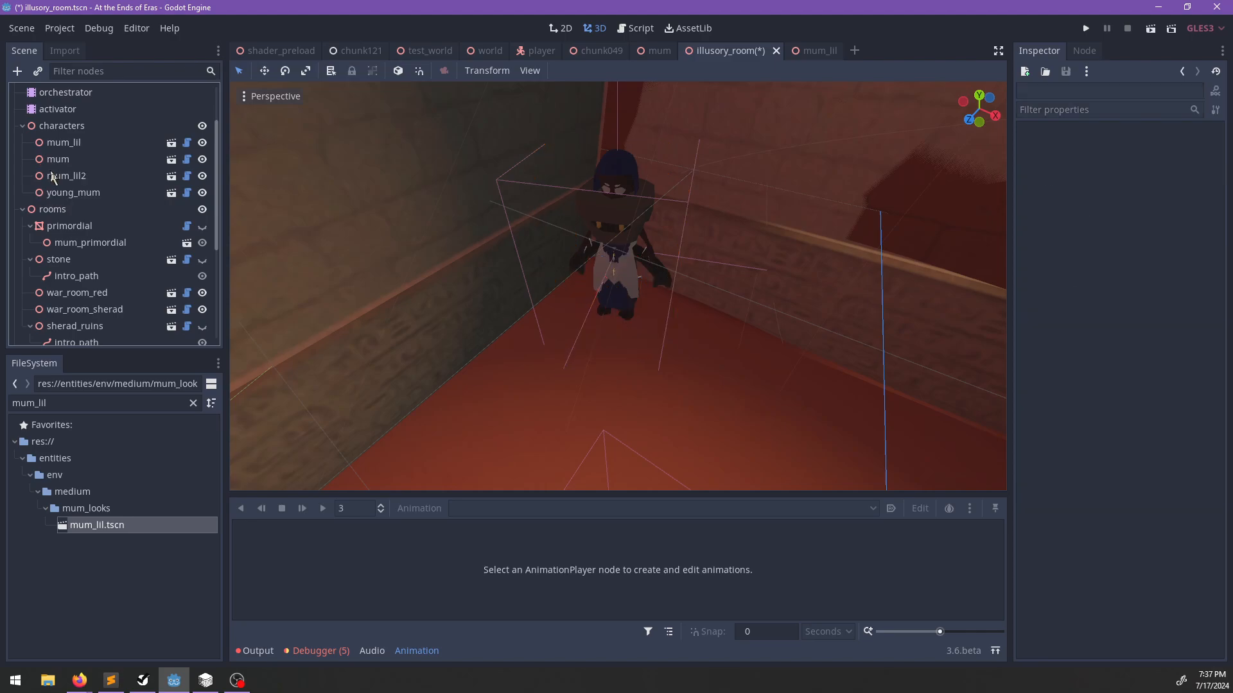
double_click(79, 178)
text(mum_y)
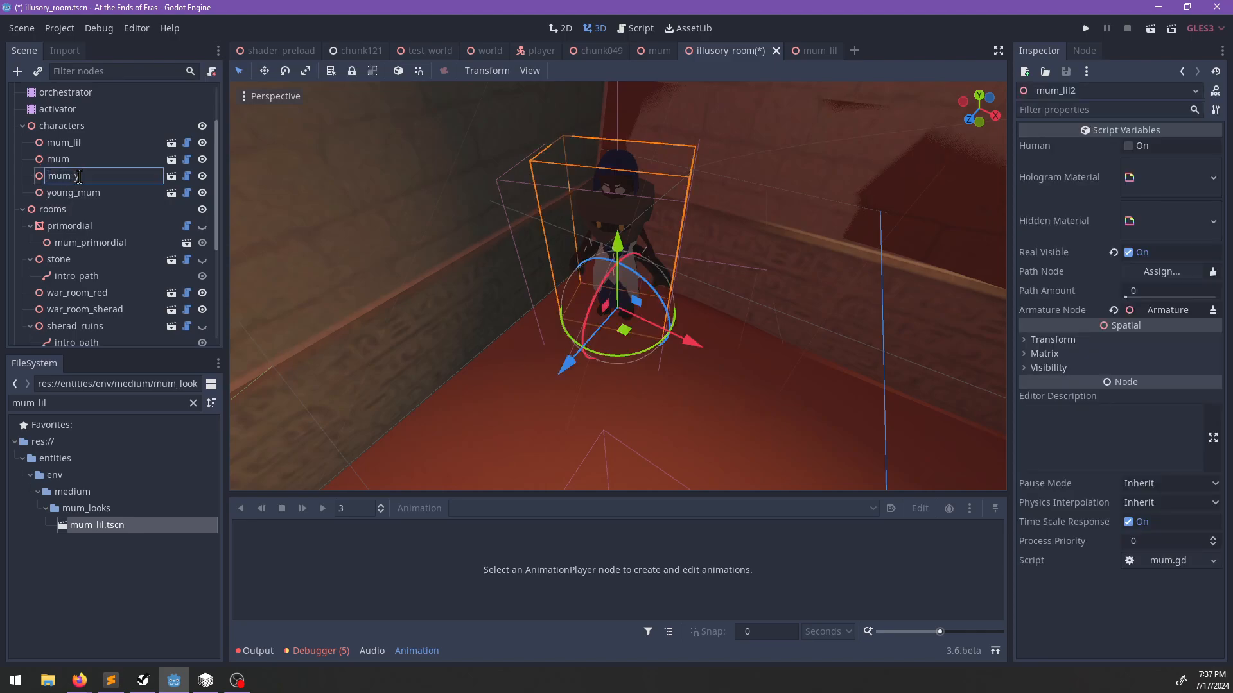
key(ctrl+BackSpace)
text(mum_young_lil)
key(Return)
Rename the young_mum node to mum_young.
double_click(87, 195)
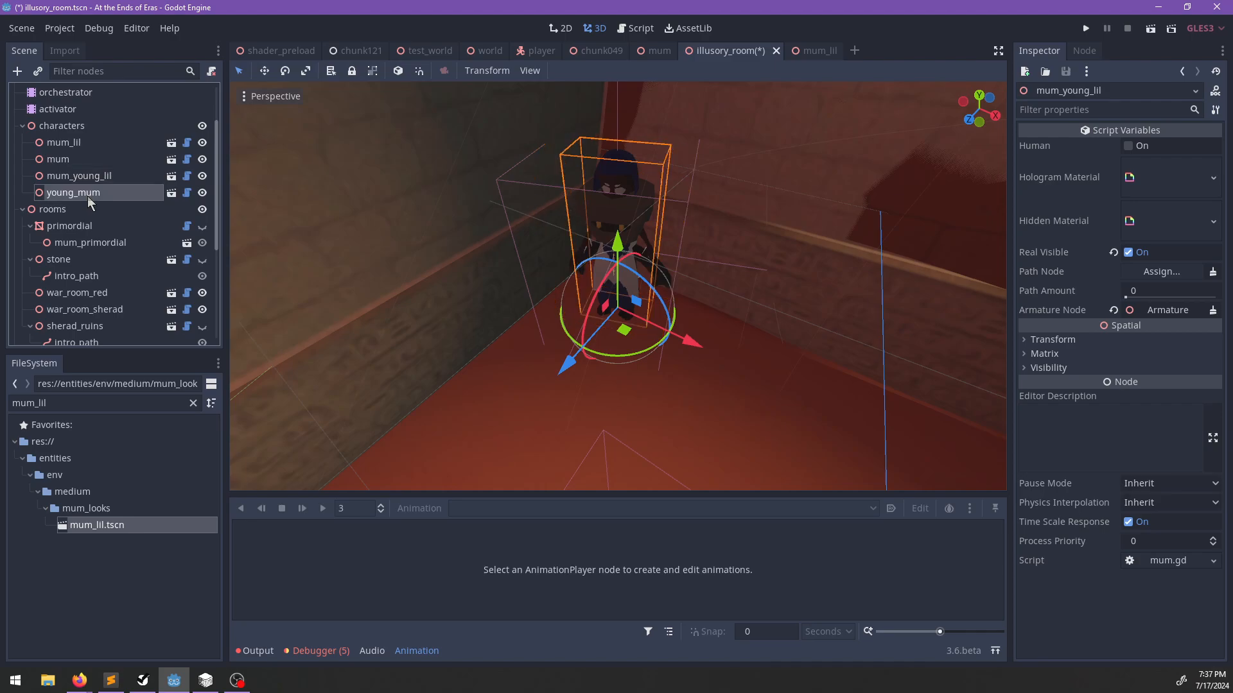
text(mum_y)
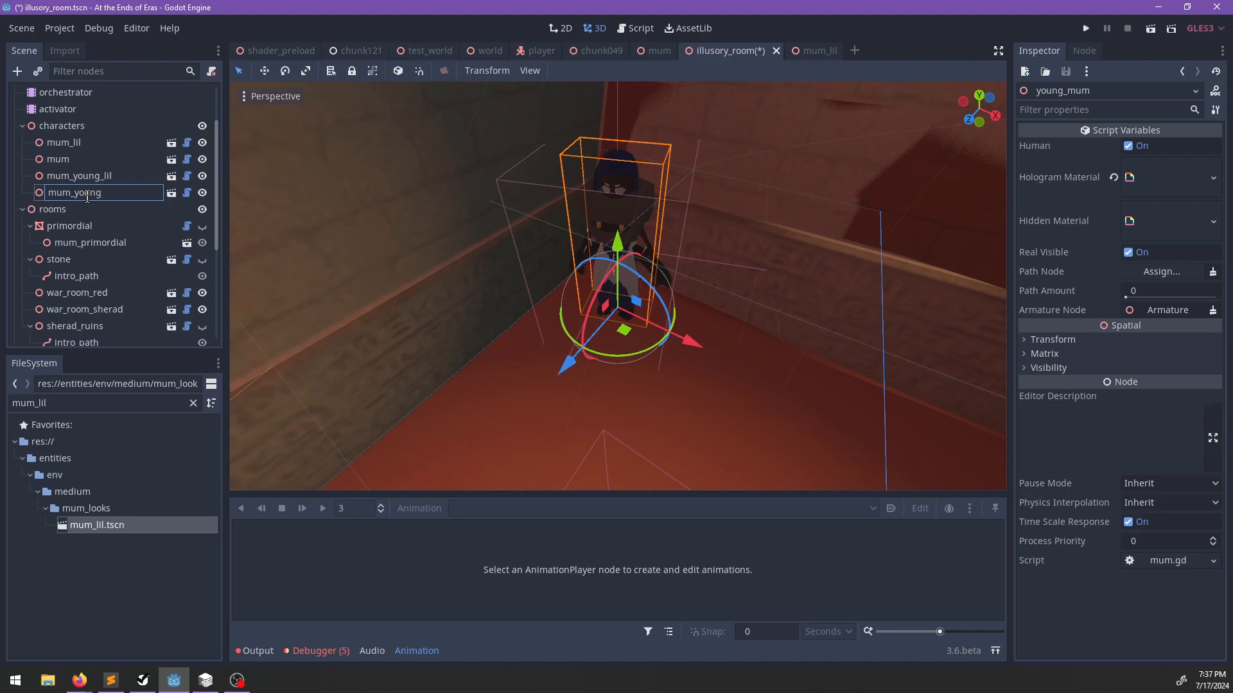
key(Return)
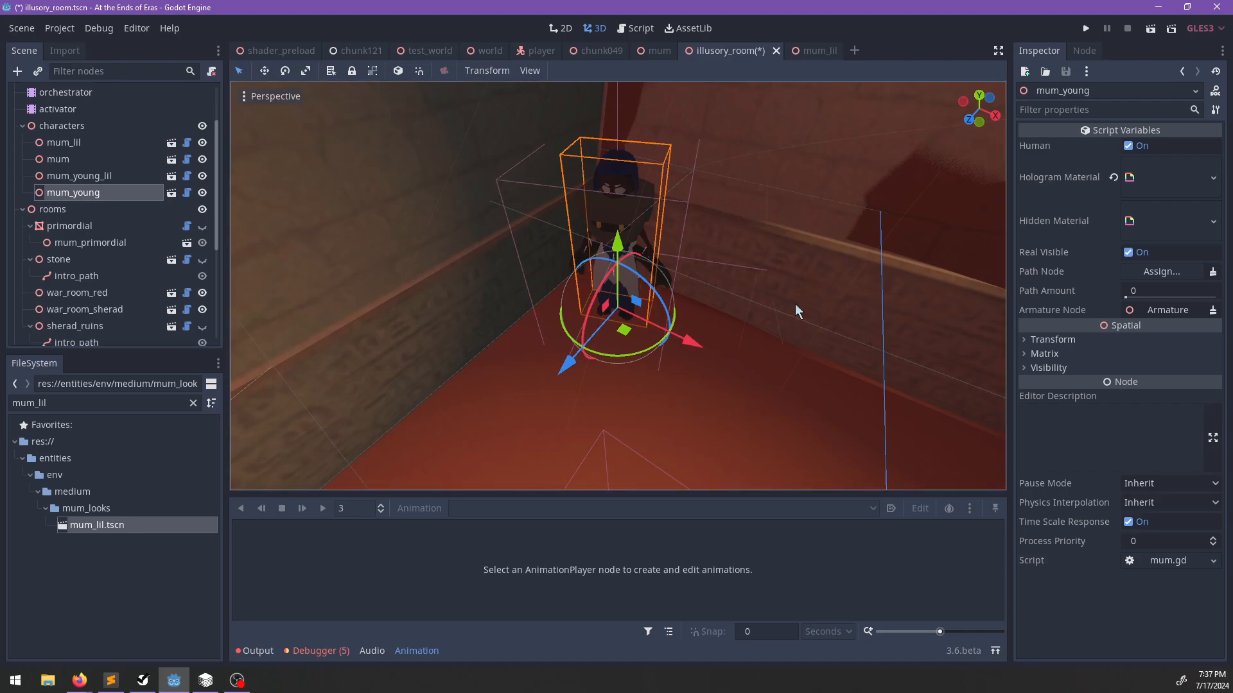
Set the scale of mum_young_lil to 0.6 on the X, Y and Z axes.
scroll(746, 336, up, 5)
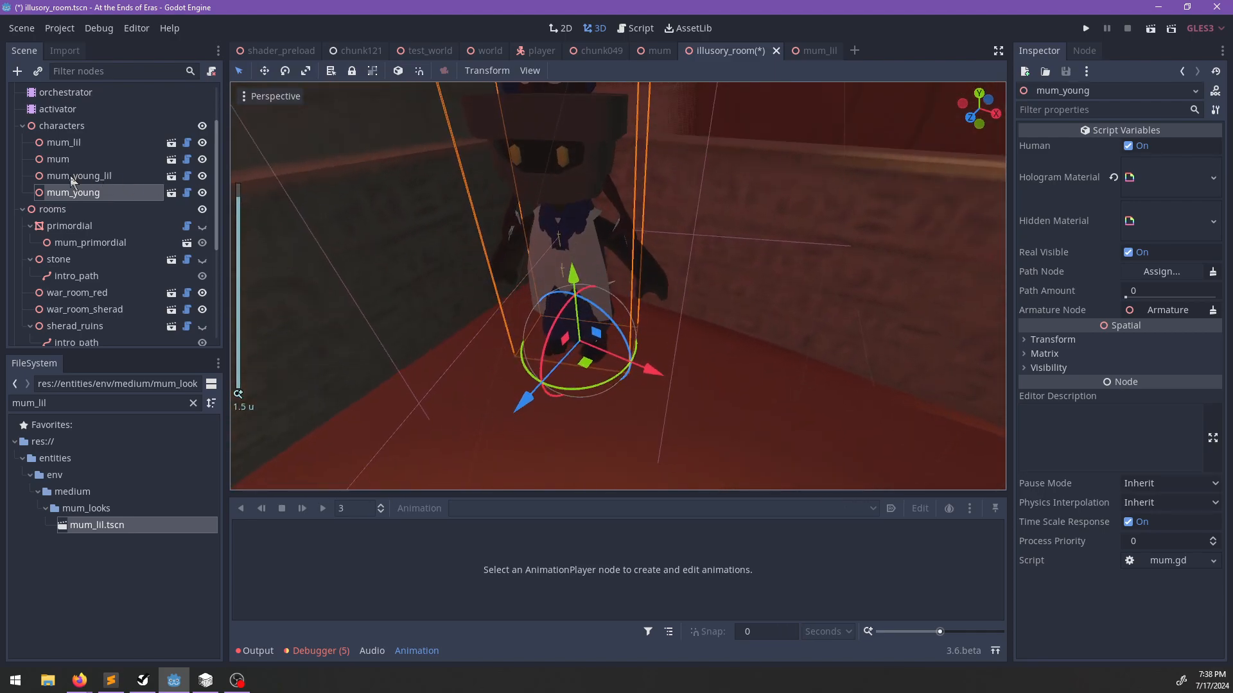
click(74, 177)
click(1059, 340)
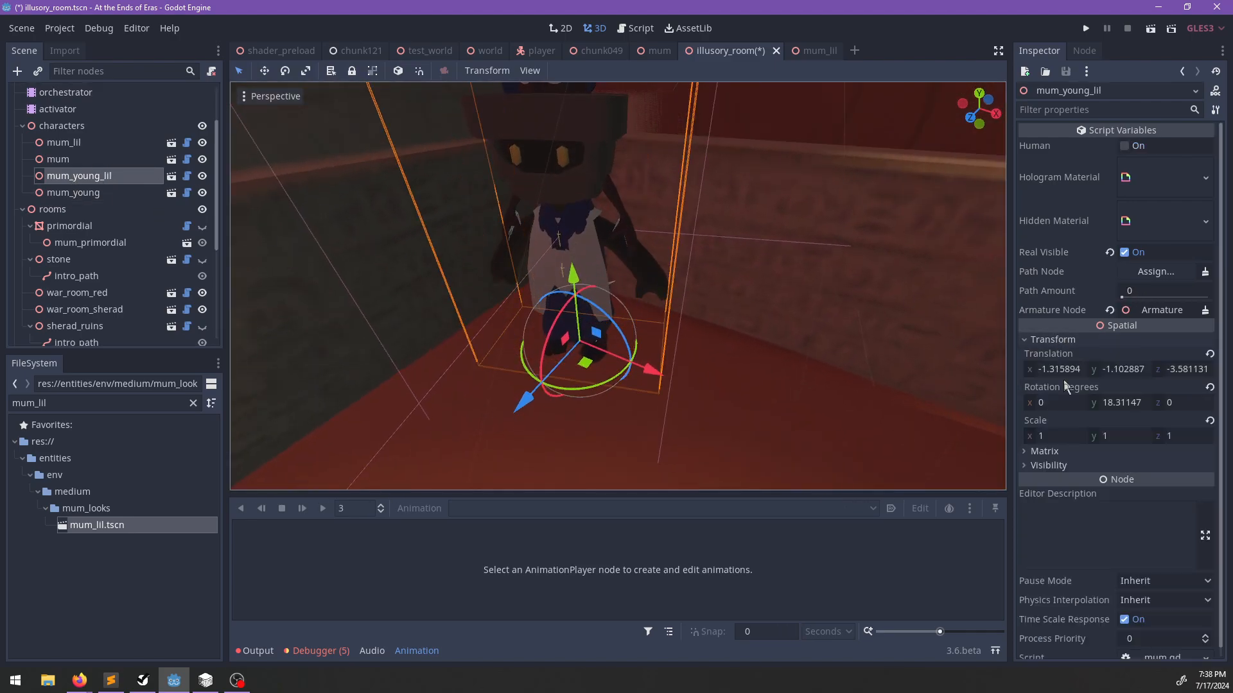
click(1050, 435)
text(.6)
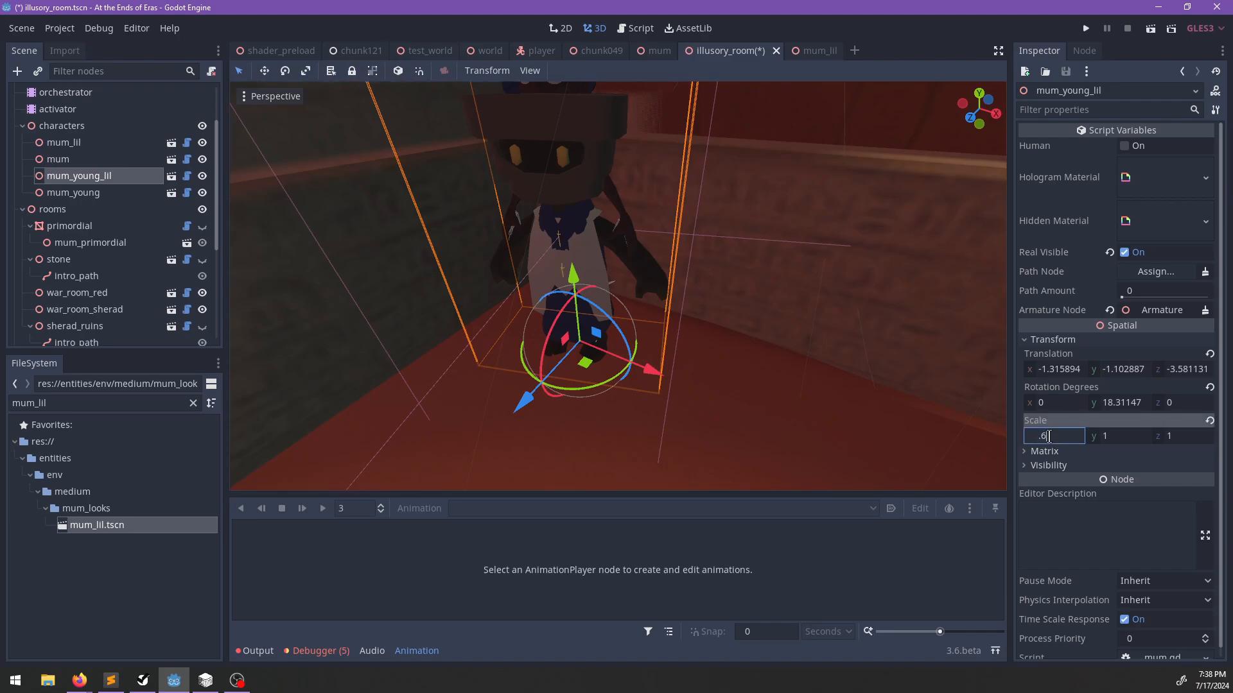
key(Return)
key(Tab)
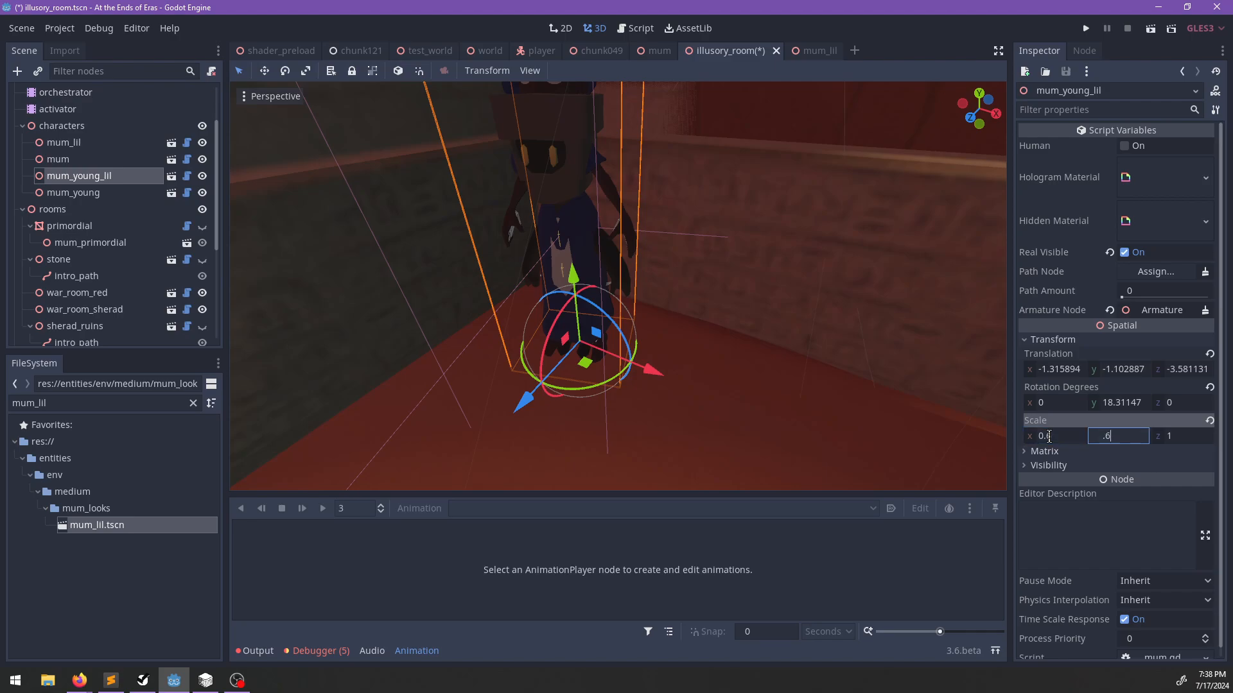
text(.6)
key(Return)
key(Tab)
text(.6)
key(Return)
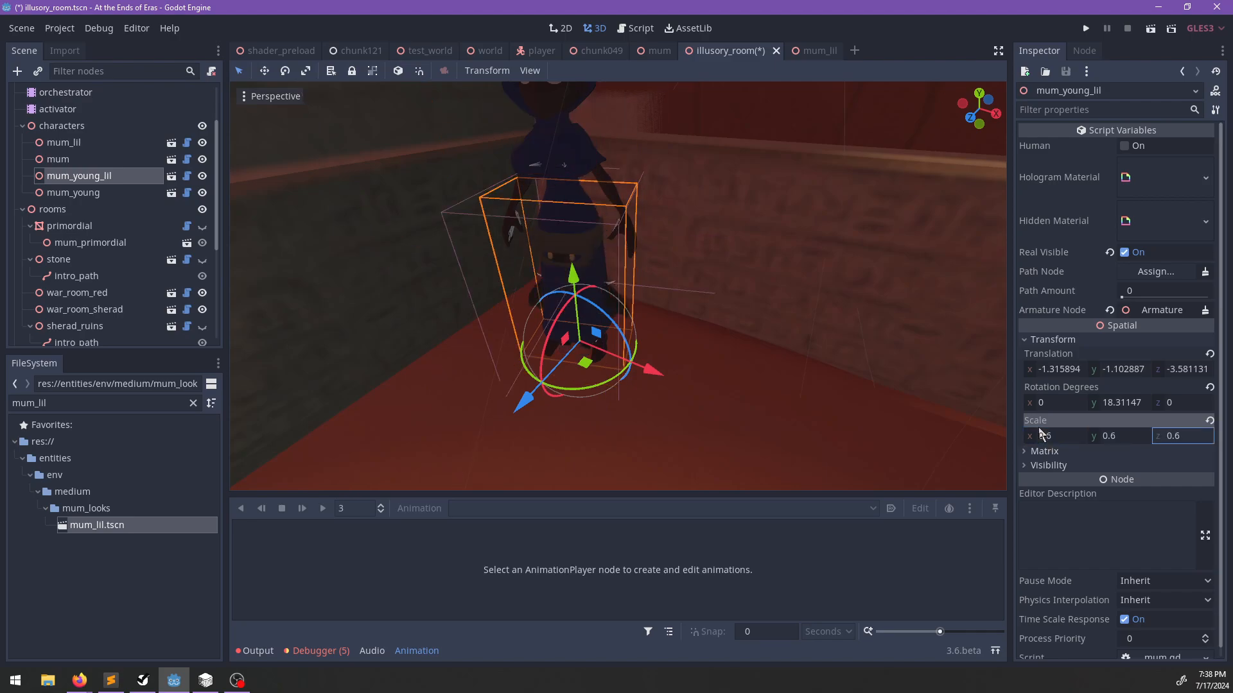
Set the scale of mum_young_lil to 0.7 on all three axes and compare its size with mum_young.
scroll(674, 358, down, 8)
middle_drag(674, 357, 696, 338)
scroll(696, 338, up, 7)
click(1064, 437)
text(.7)
key(Return)
key(Tab)
key(Right)
text(7)
key(Return)
key(Tab)
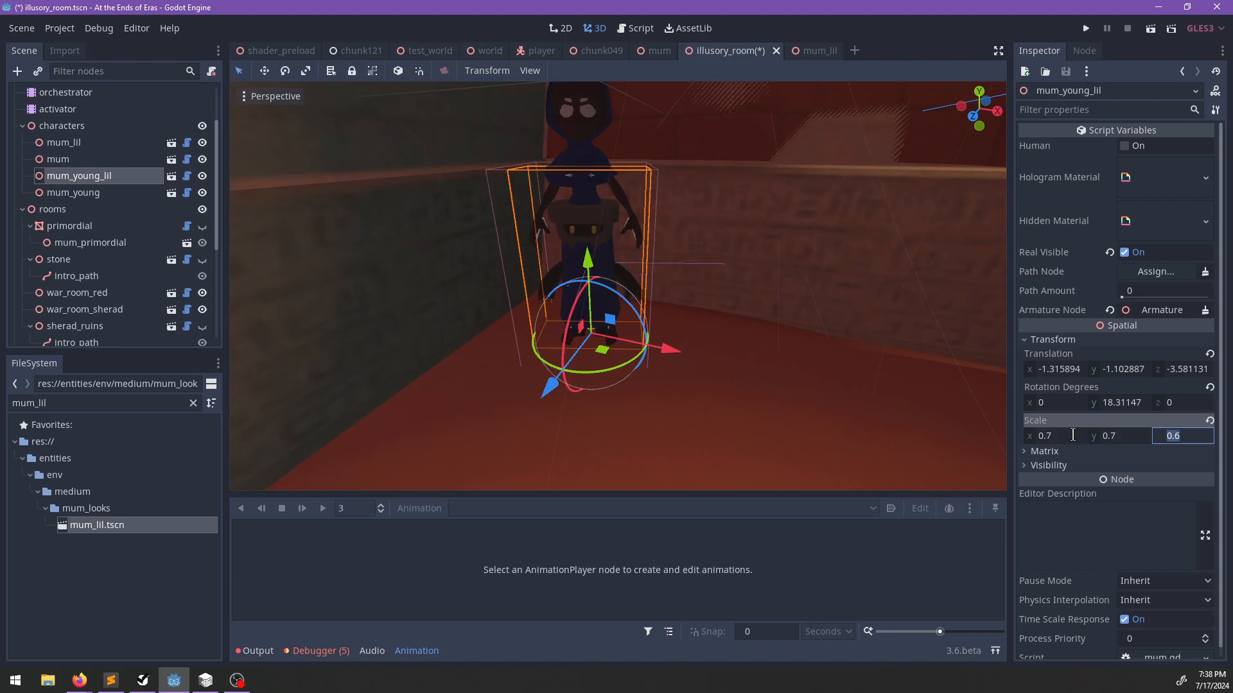
key(BackSpace)
text(7)
key(Return)
scroll(825, 307, down, 3)
mouse_move(802, 306)
middle_down()
mouse_move(664, 275)
mouse_move(766, 290)
mouse_move(787, 311)
middle_up()
scroll(734, 318, down, 7)
scroll(734, 318, up, 4)
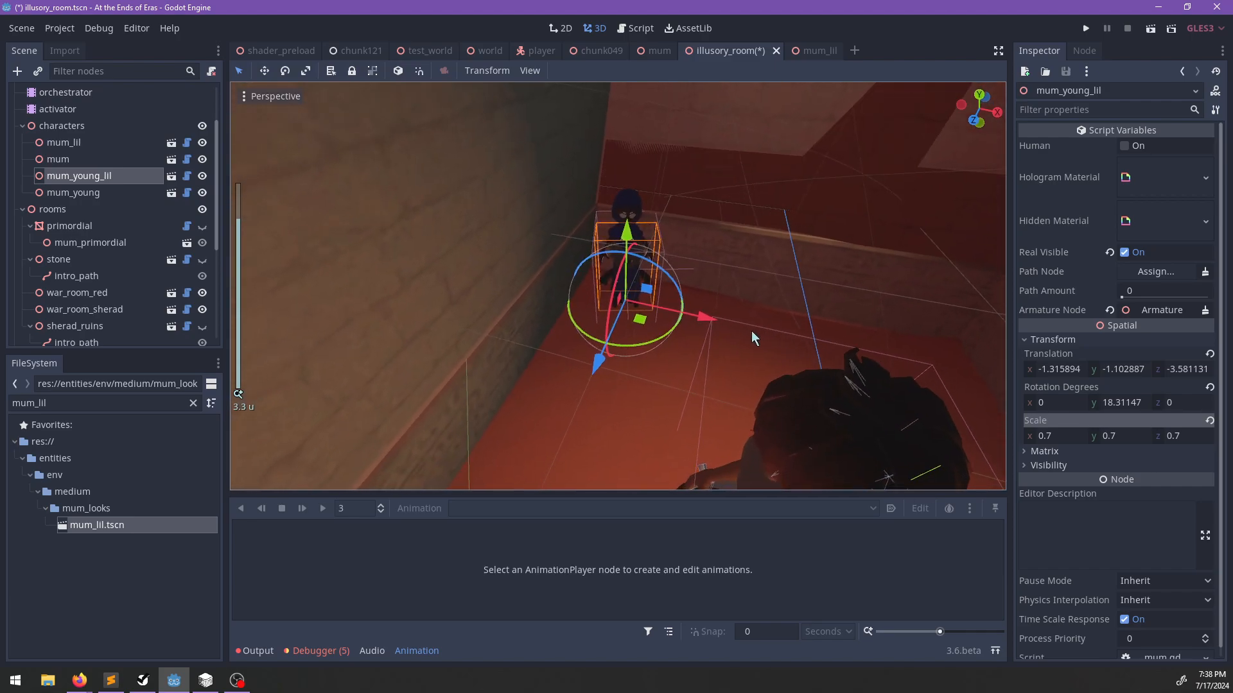
Save the illusory_room scene and open the script attached to its root node.
key(ctrl+s)
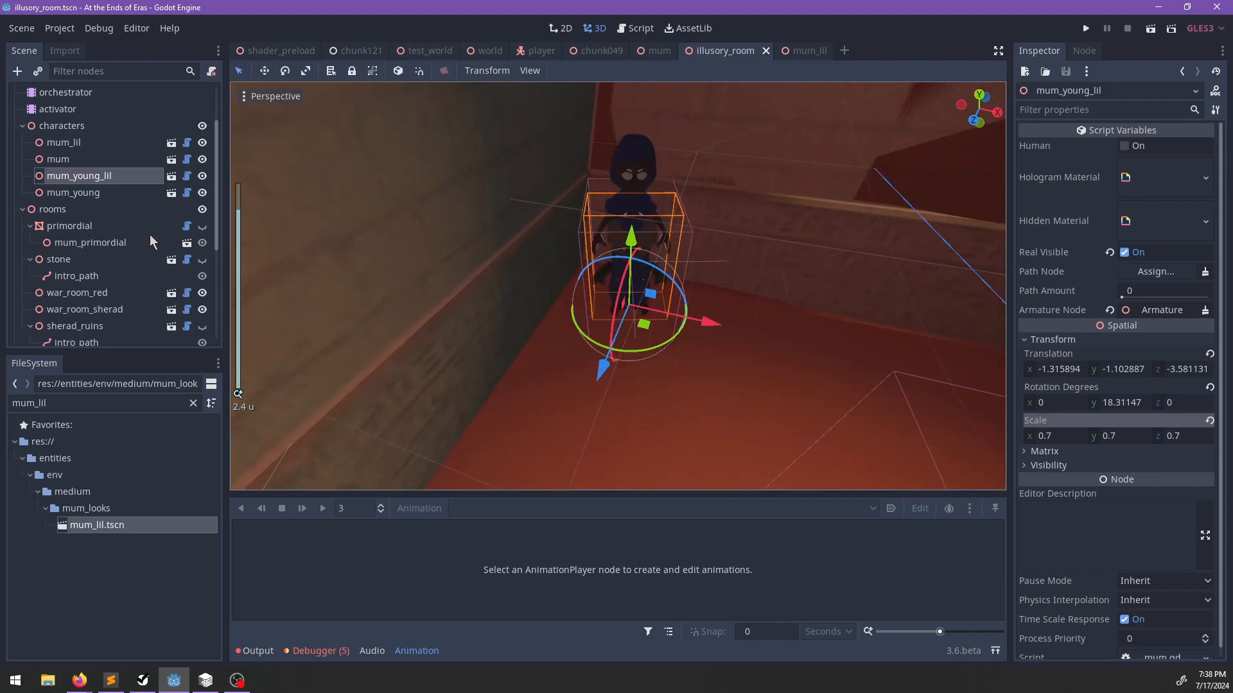
scroll(153, 243, up, 3)
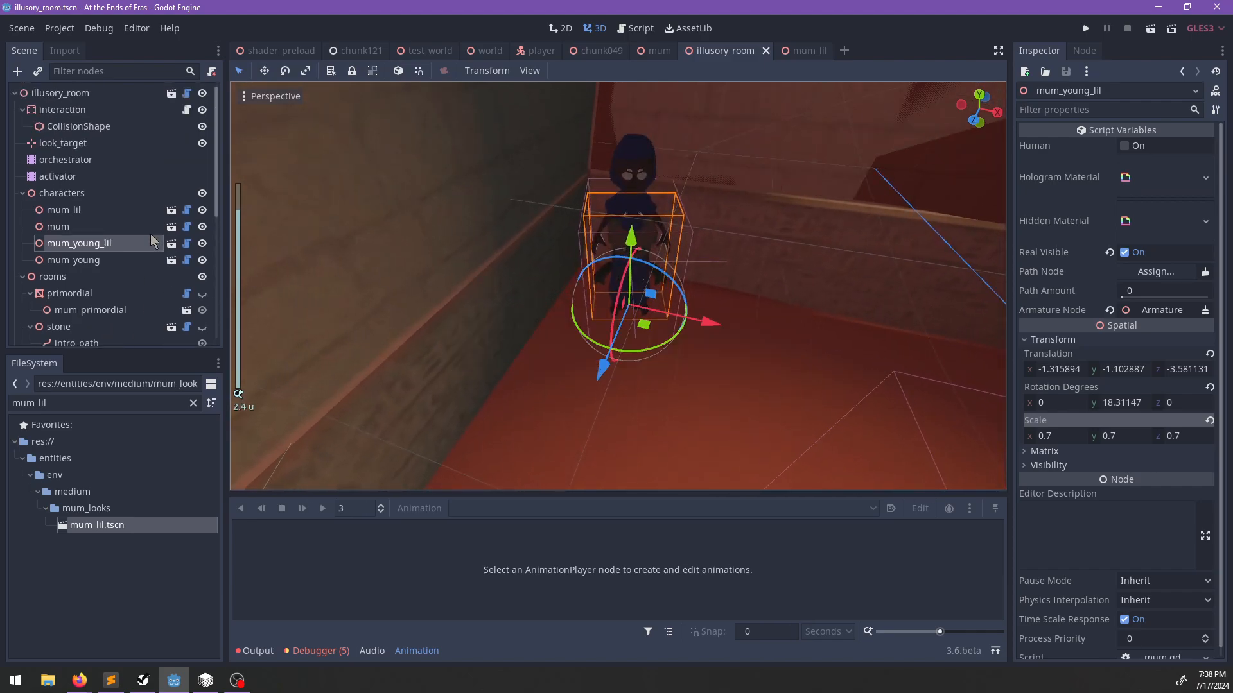
click(187, 94)
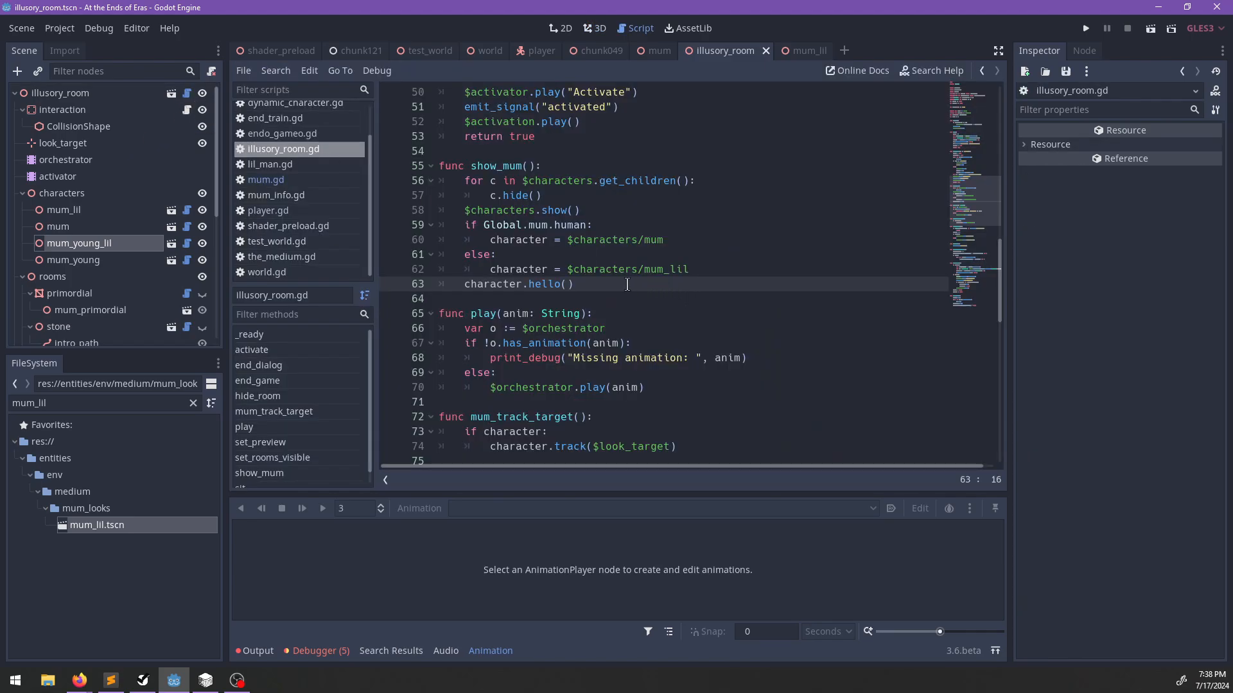
Examine the functions in illusory_room.gd, ending at the show_mum declaration's parameter list.
scroll(688, 288, up, 5)
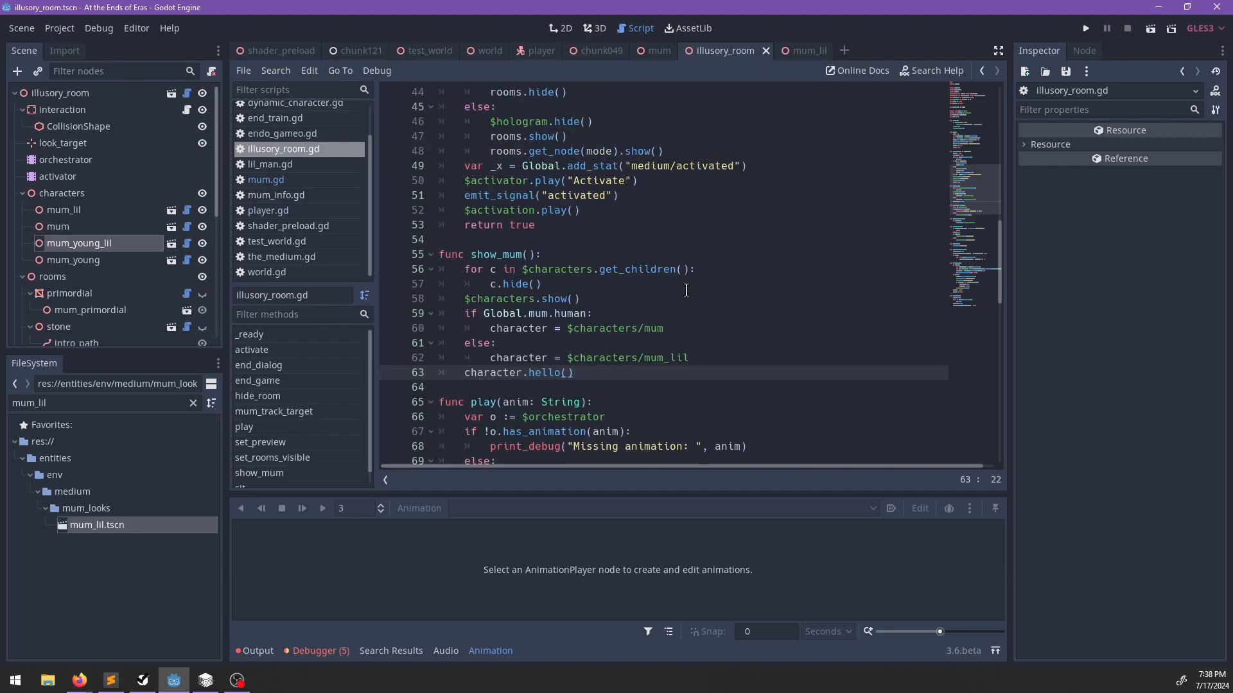
scroll(685, 291, up, 6)
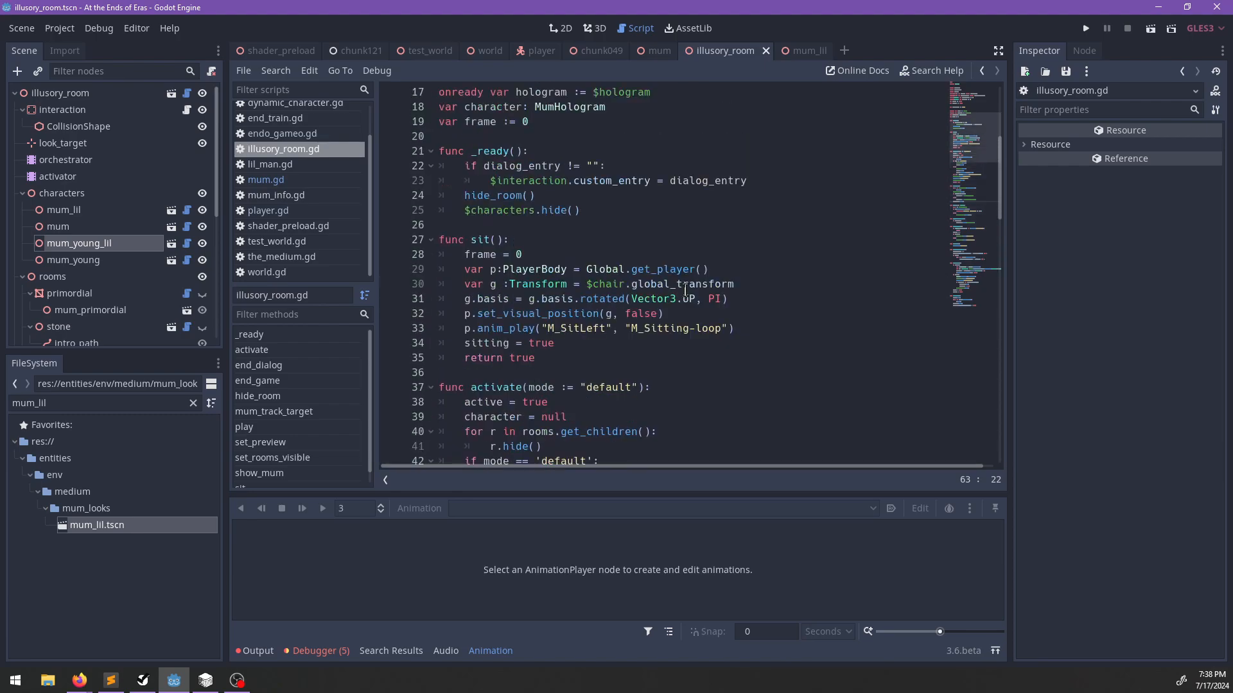
scroll(685, 291, up, 3)
scroll(687, 294, down, 19)
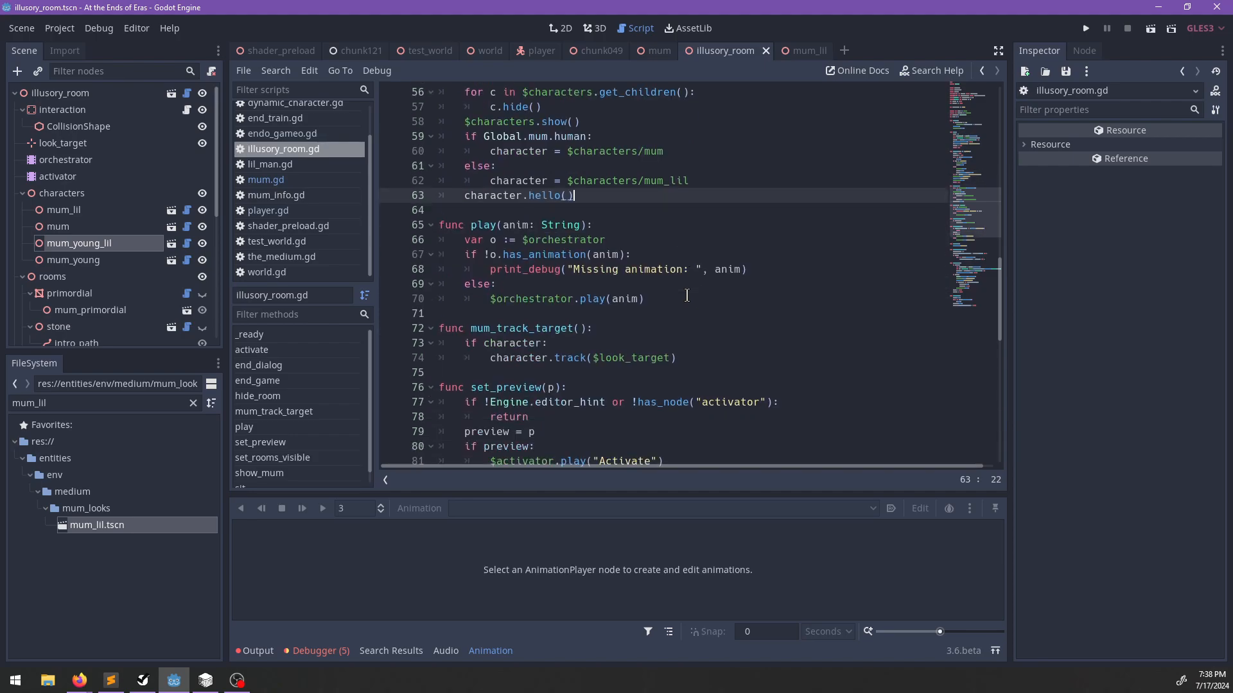
scroll(687, 296, down, 4)
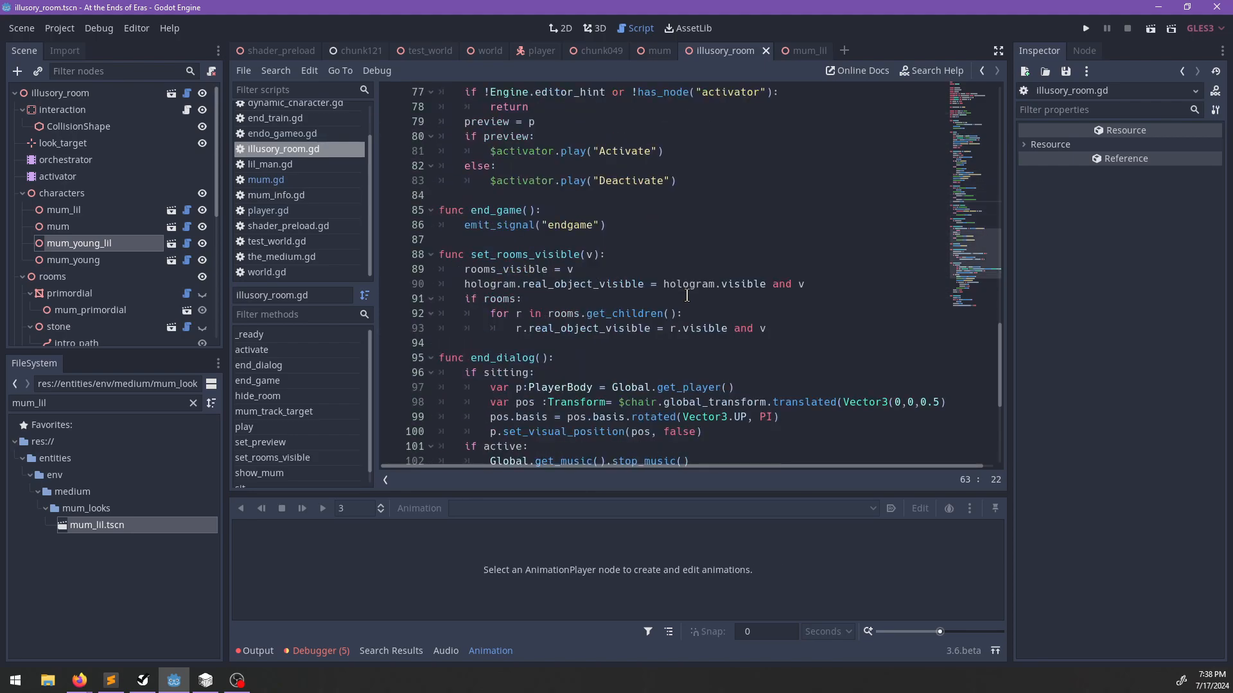
scroll(687, 295, down, 4)
scroll(686, 296, up, 15)
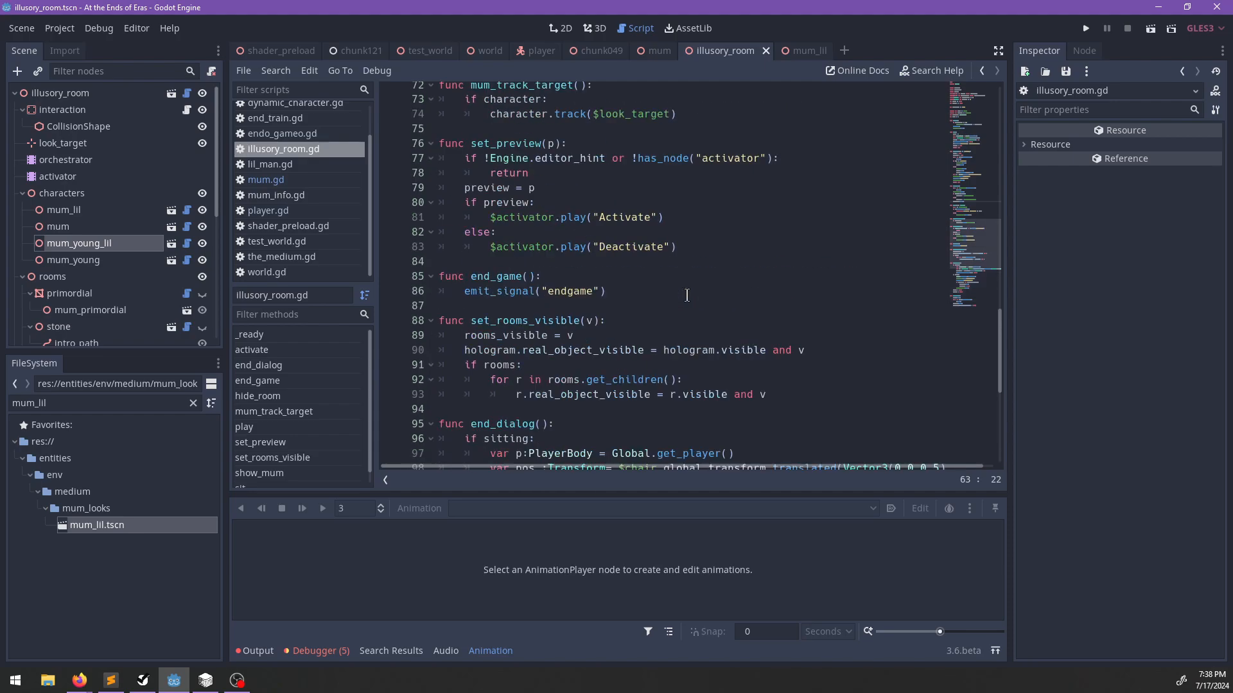
click(530, 254)
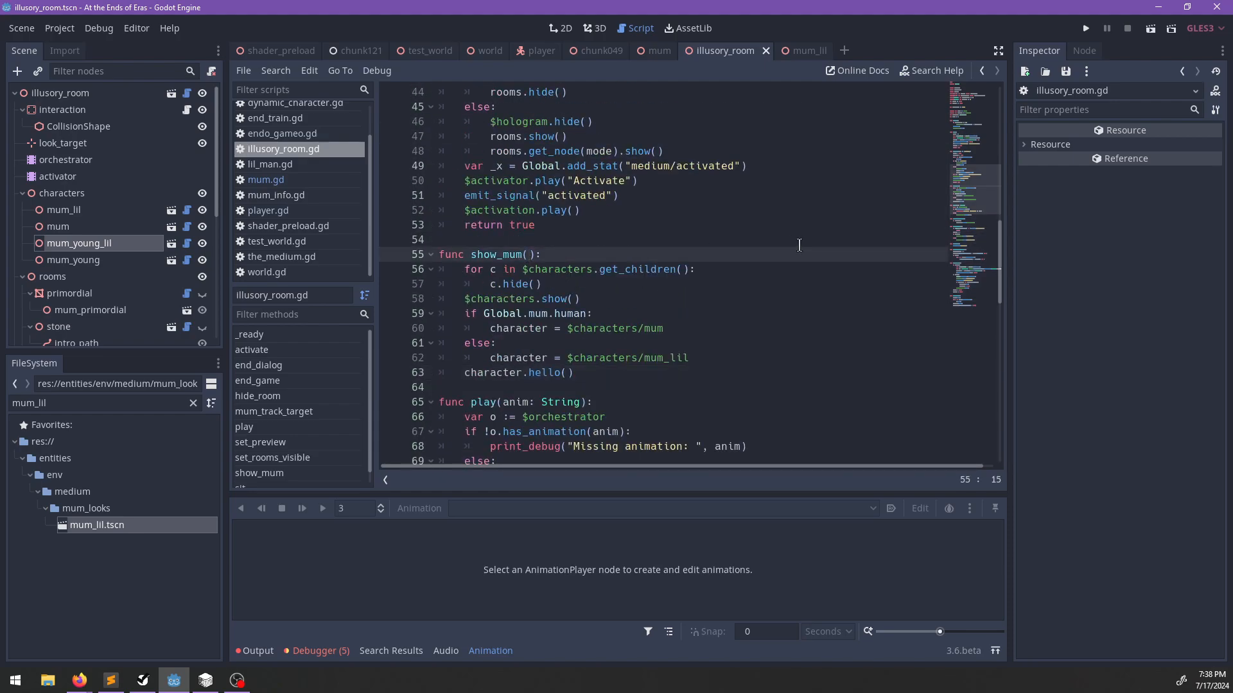
Switch to Sublime Text and open medium.dialog from the project's dialog/major_quests/medium folder.
click(111, 680)
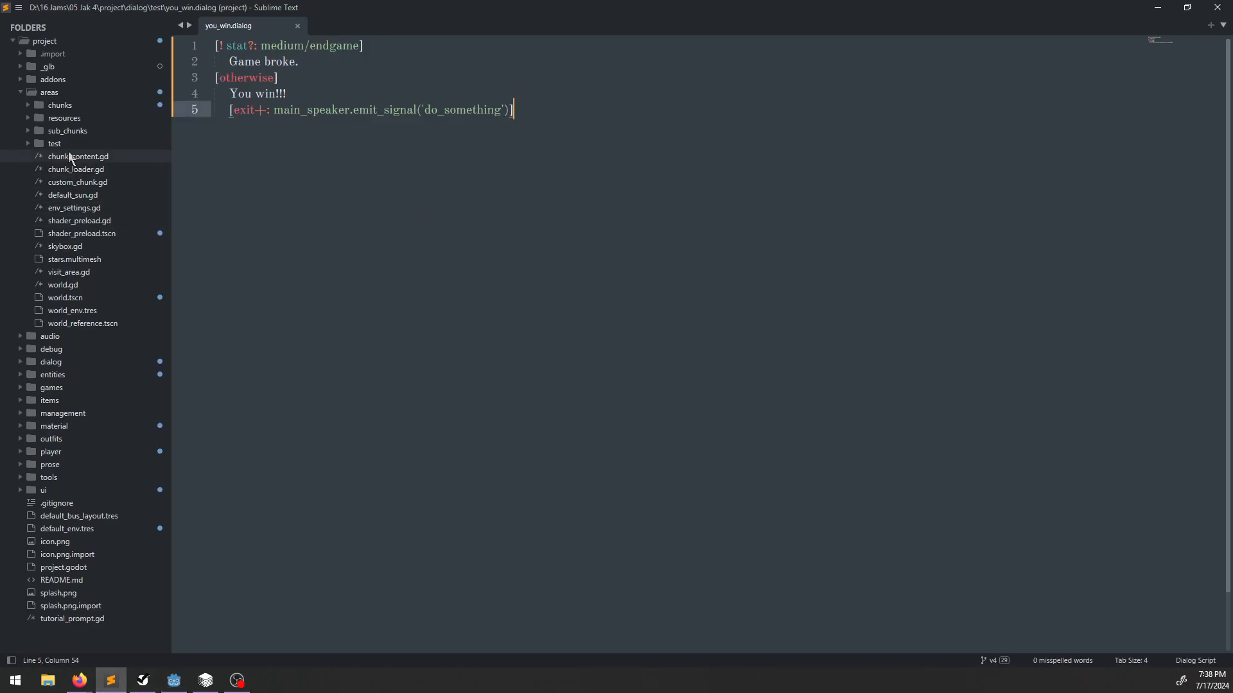
click(20, 94)
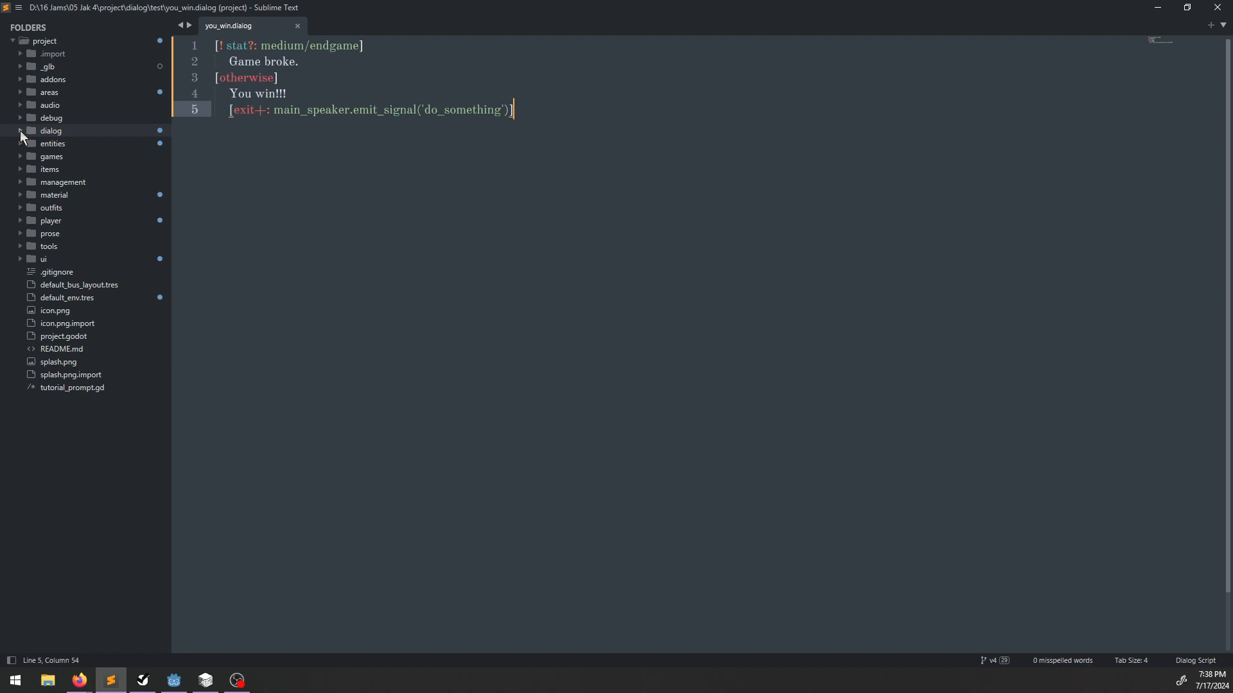
click(19, 130)
click(36, 246)
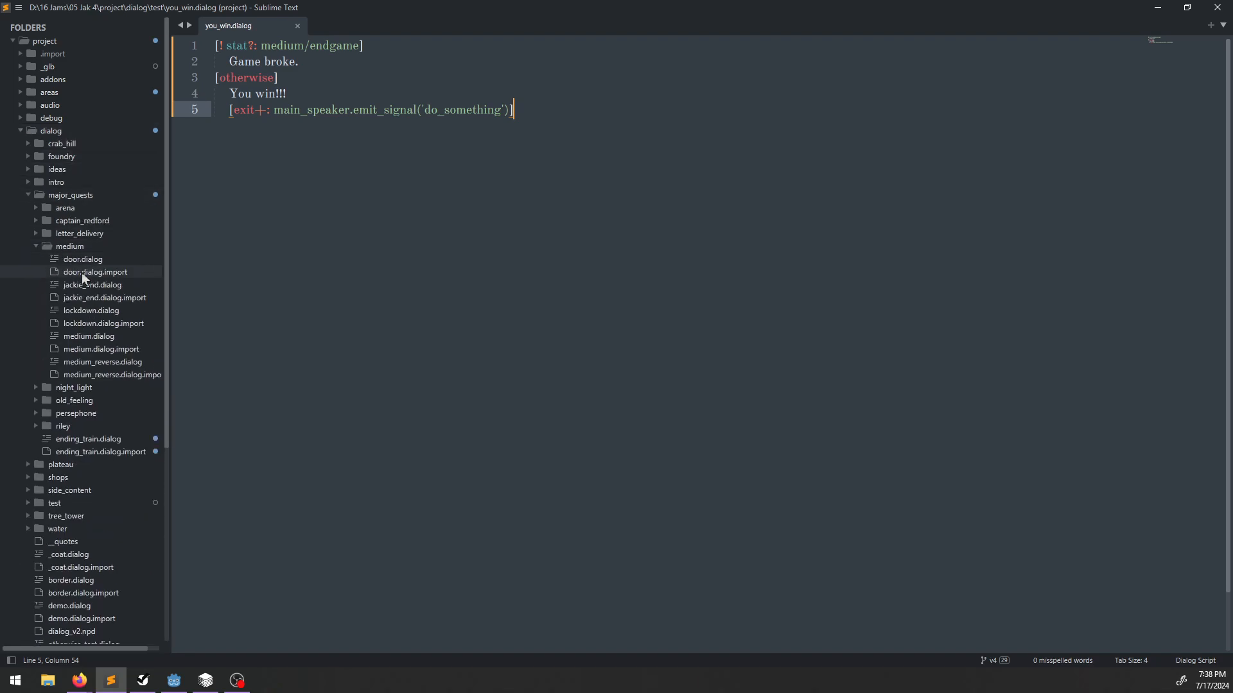
double_click(84, 335)
click(29, 195)
click(840, 346)
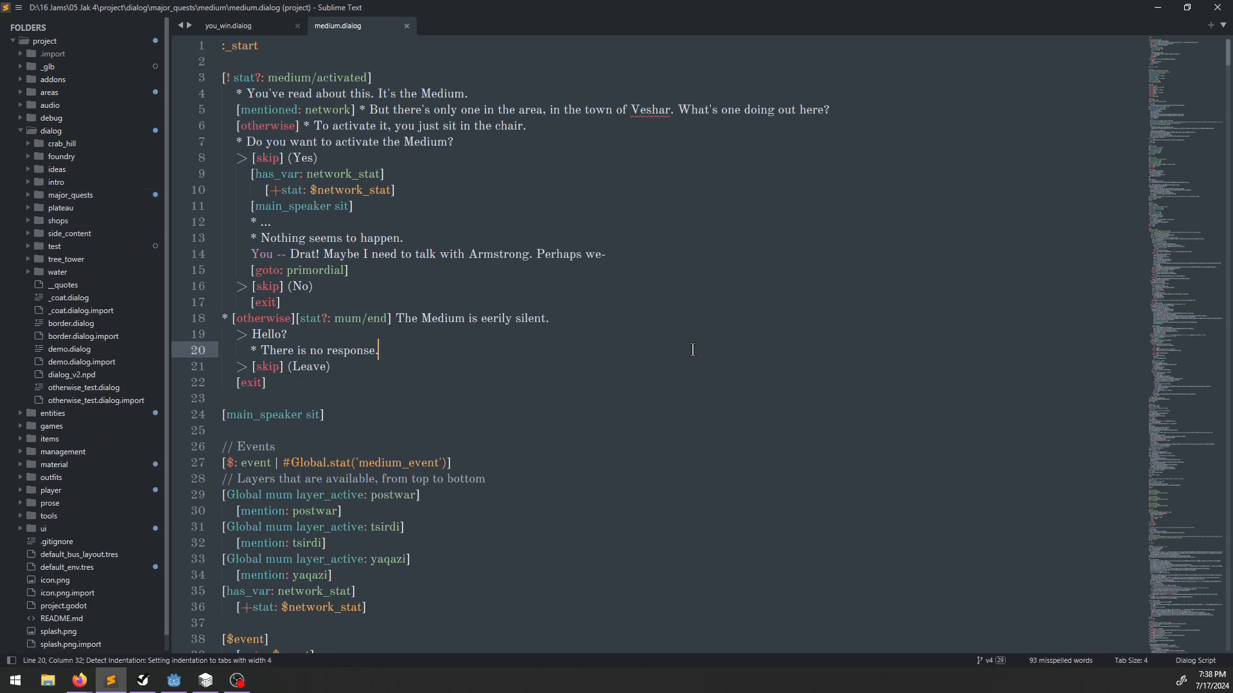
Search medium.dialog for show_mum and examine its calls in the yaqazi and tsirdi sections.
key(ctrl+f)
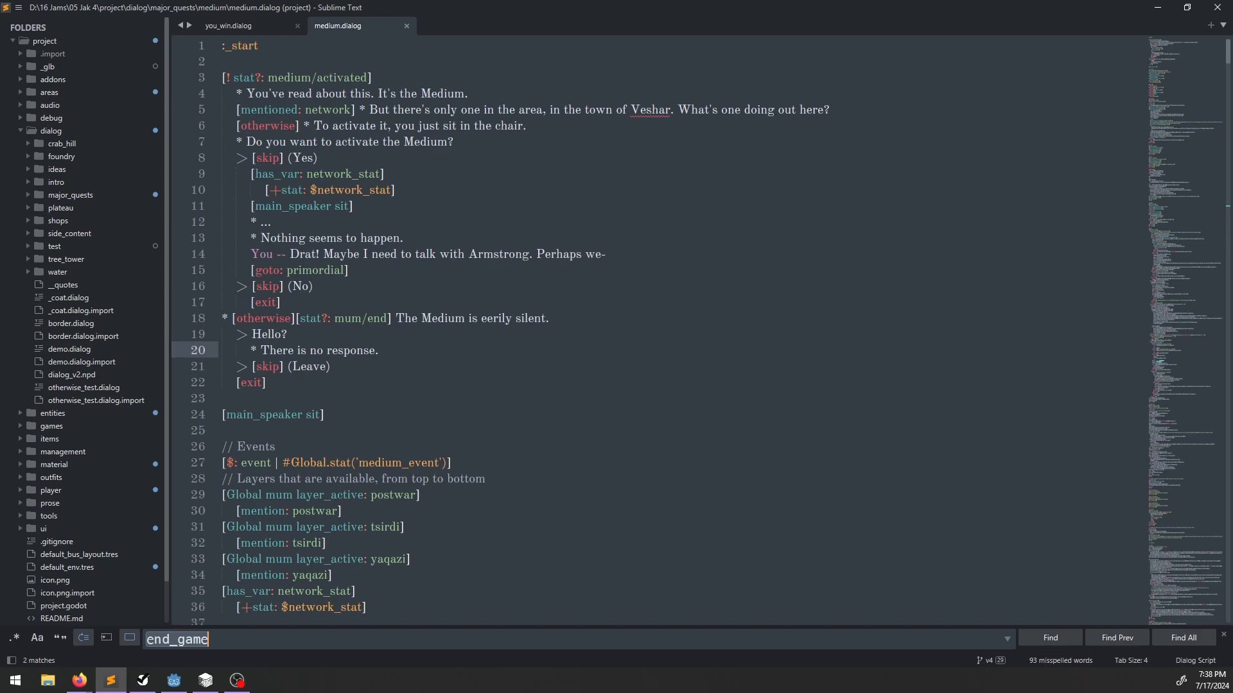
key(BackSpace)
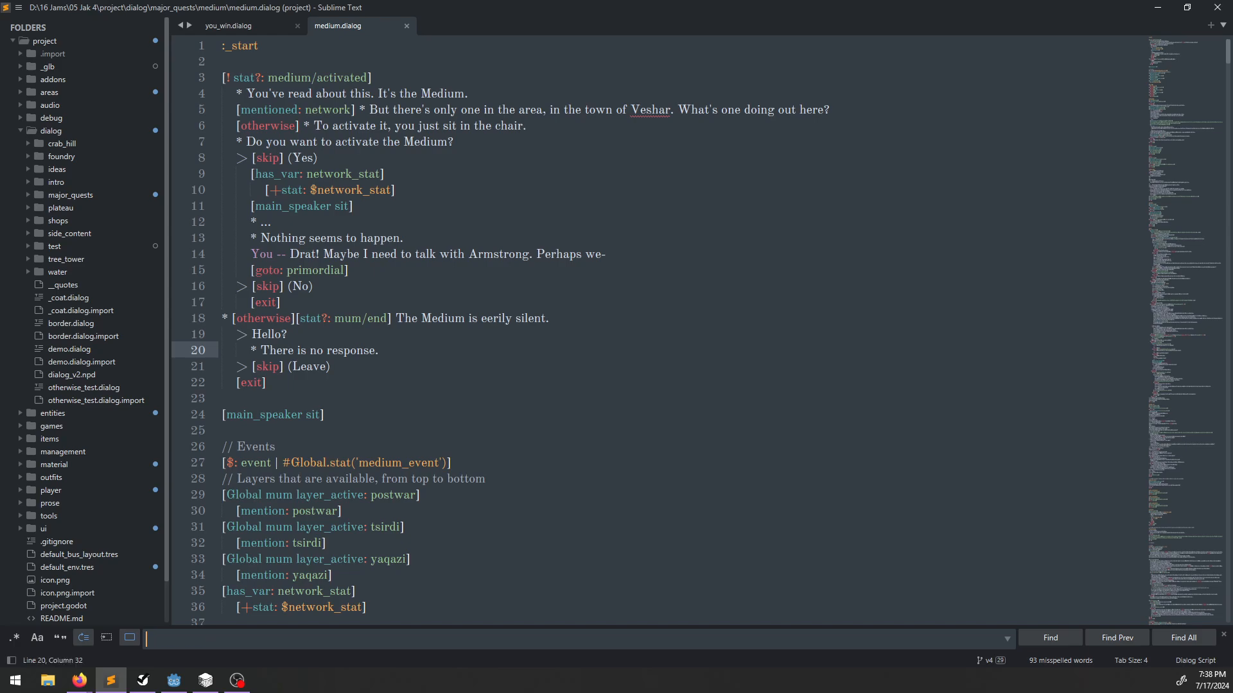
text(show_mum)
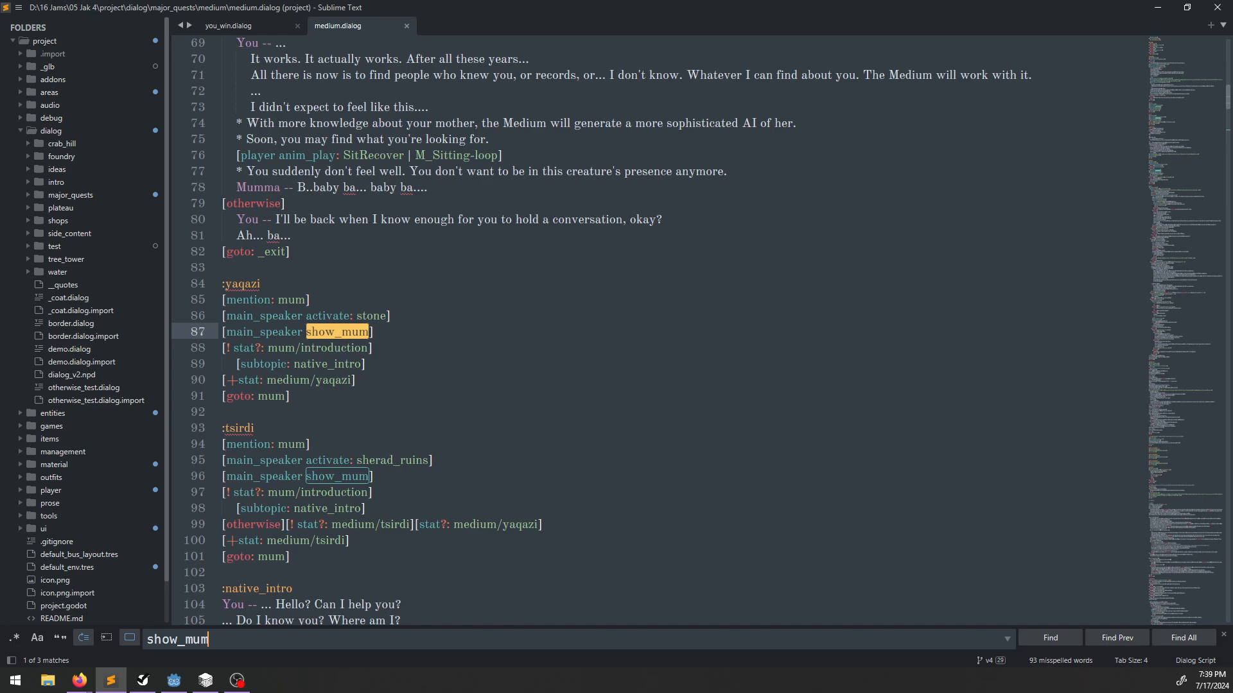
key(Return)
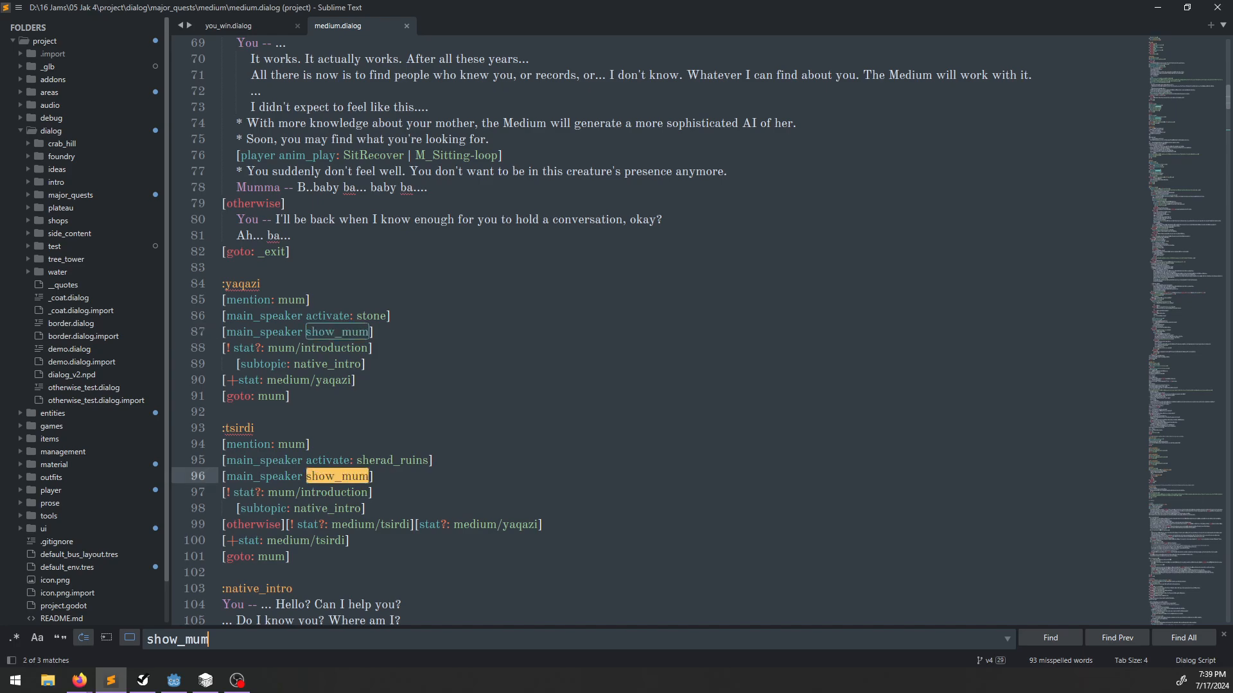
scroll(508, 334, down, 3)
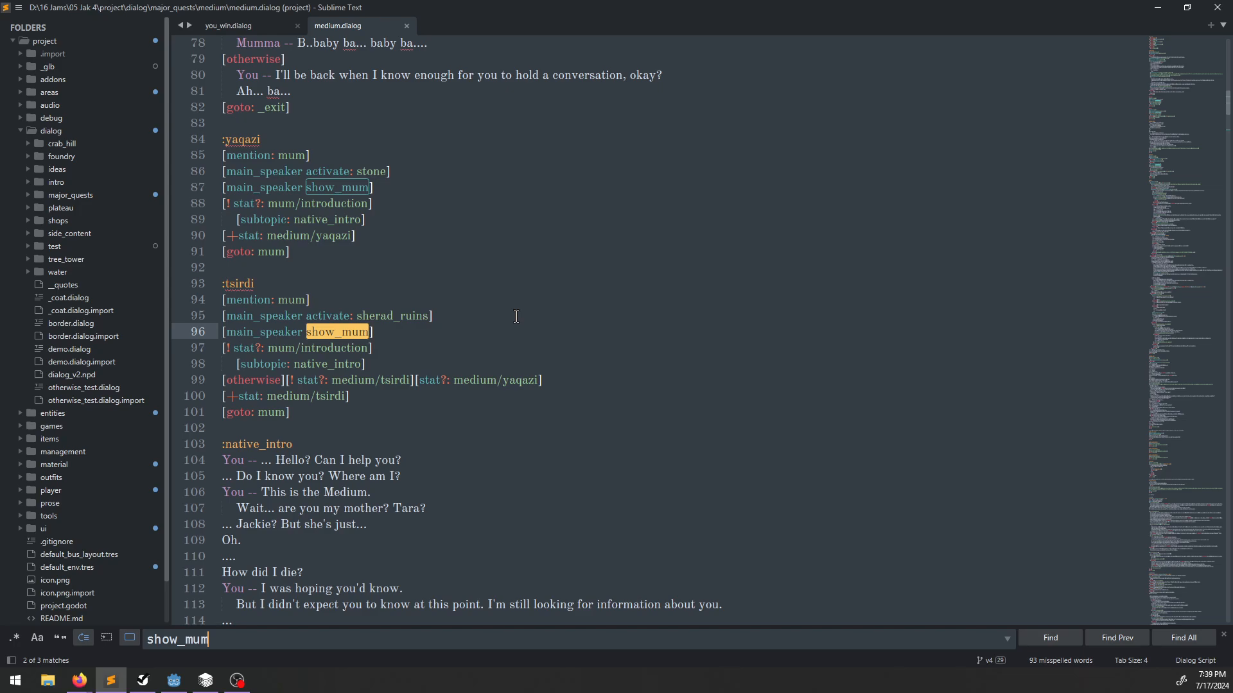
key(Escape)
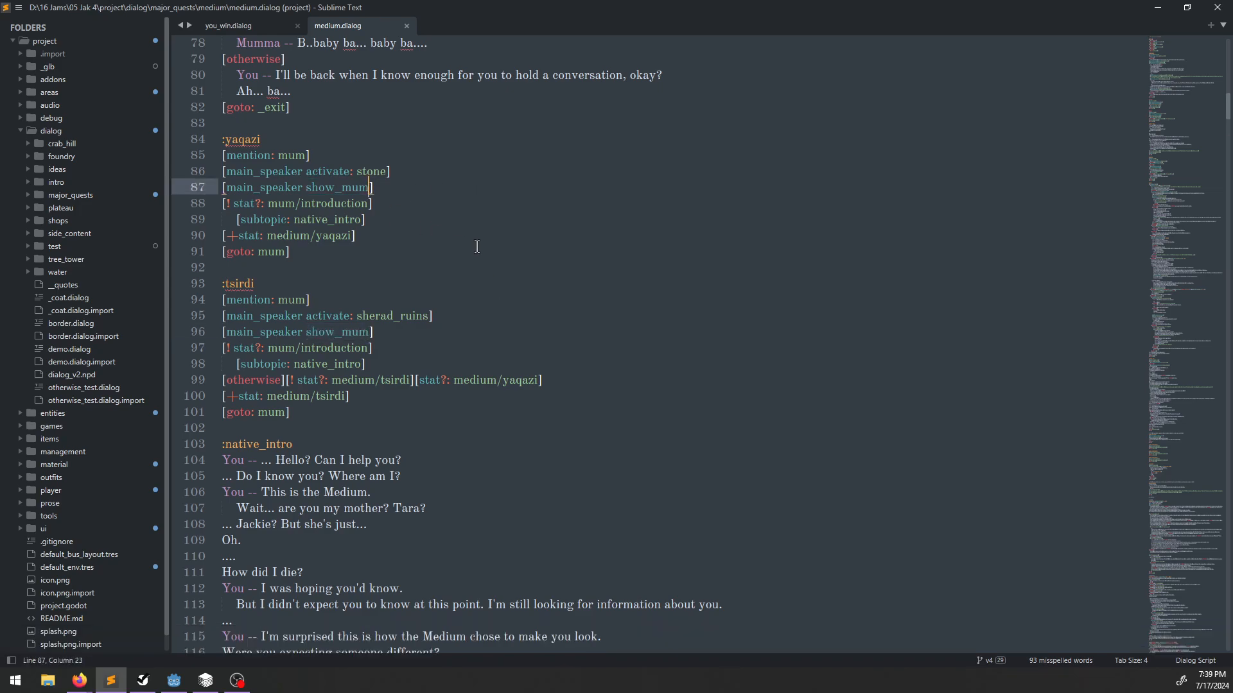
Try passing a lil_ argument to the show_mum call in the yaqazi section, and undo the edit.
text(: mum_li)
text(l)
key(ctrl+BackSpace)
text(lil_gyy)
key(BackSpace)
key(BackSpace)
key(BackSpace)
key(ctrl+z)
key(ctrl+z)
key(ctrl+z)
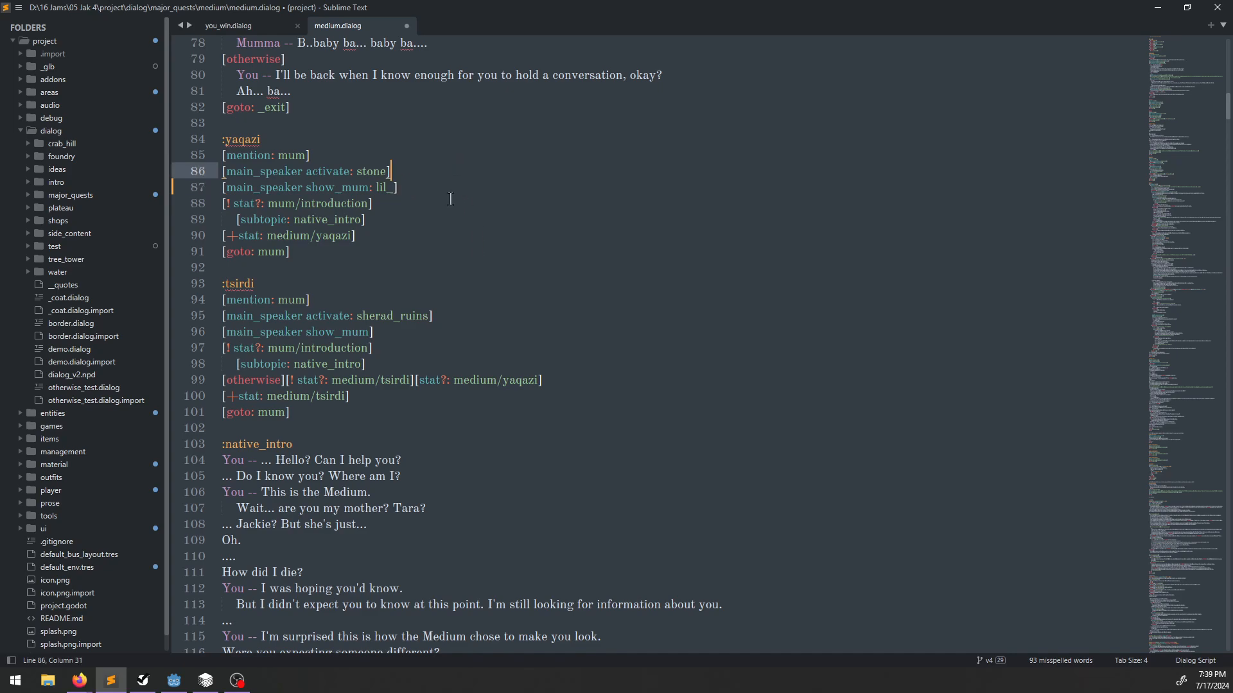
key(ctrl+s)
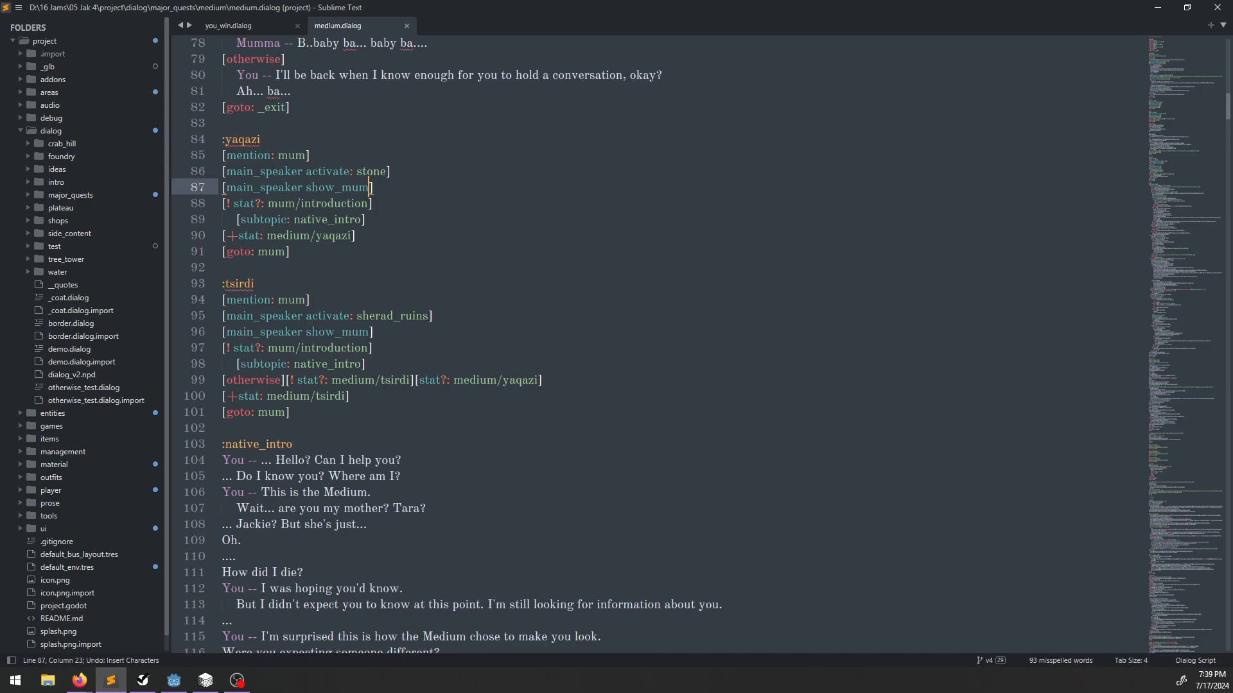
Switch back to Godot and give show_mum an id parameter with an empty string as its value.
key(alt+Tab)
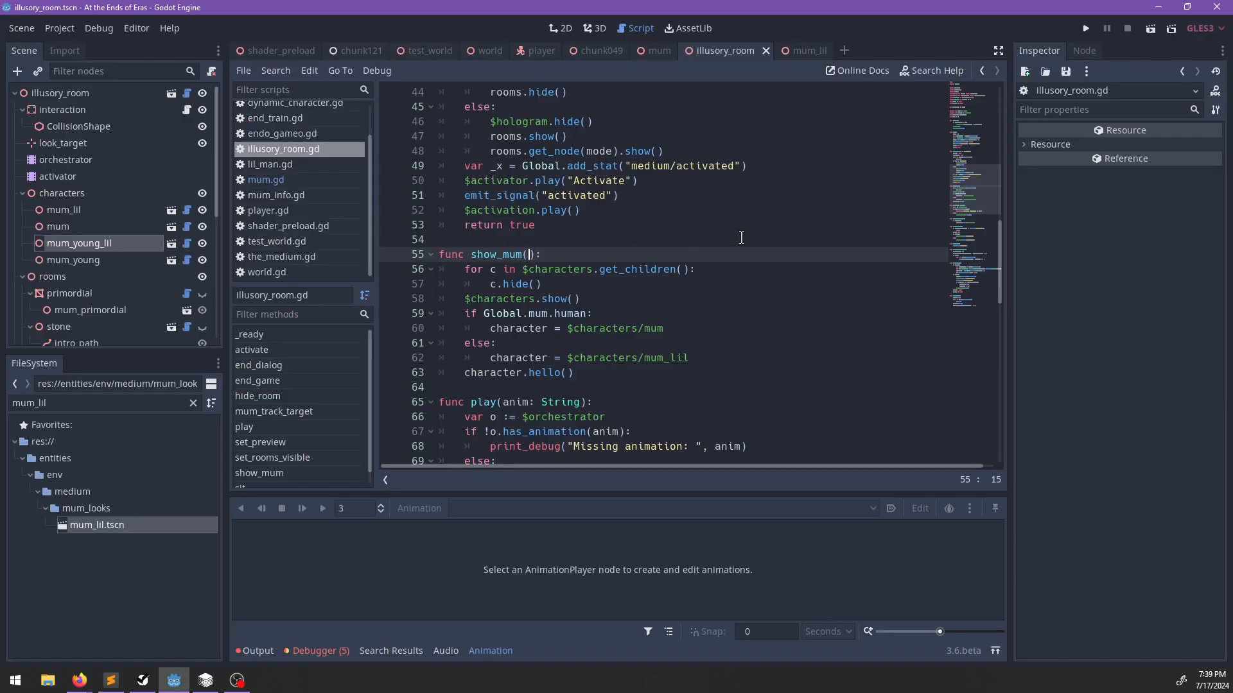
text(name: "")
key(ctrl+BackSpace)
key(ctrl+z)
key(ctrl+Right)
key(ctrl+BackSpace)
text(id)
key(End)
At the start of show_mum, make an empty id become "mum" if Global.mum.human, else "mum_lil".
key(Return)
text(if id == ")
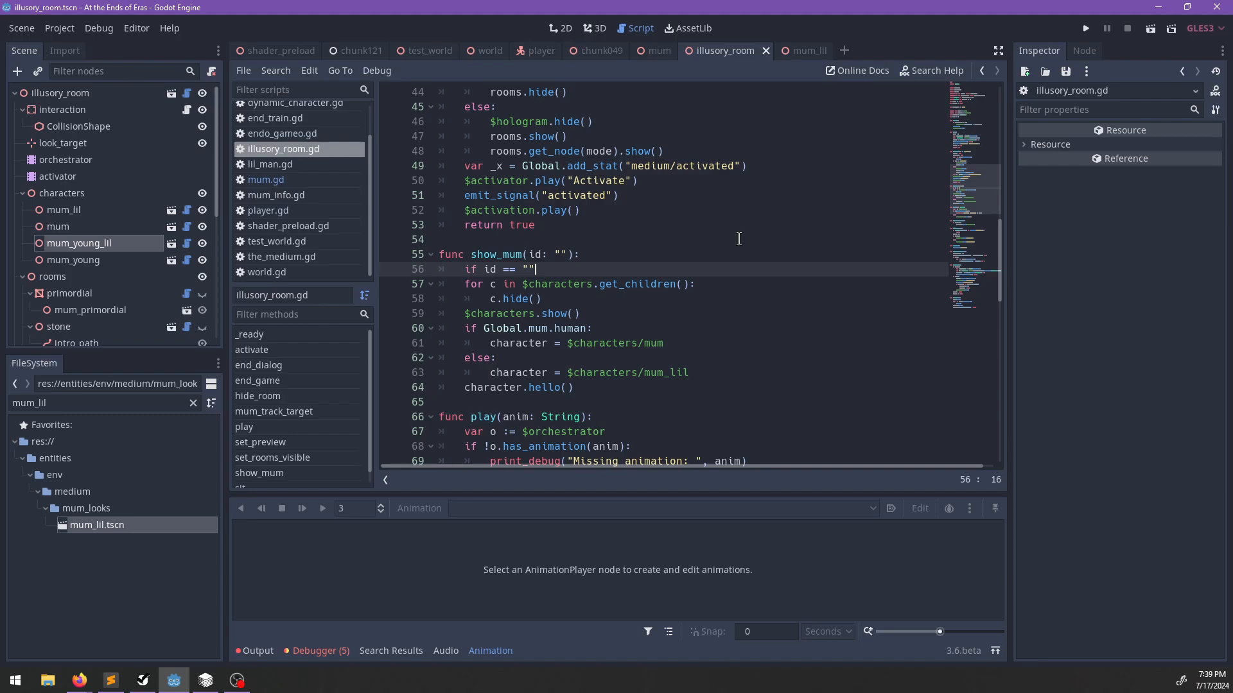
text(":)
key(Return)
text(id = )
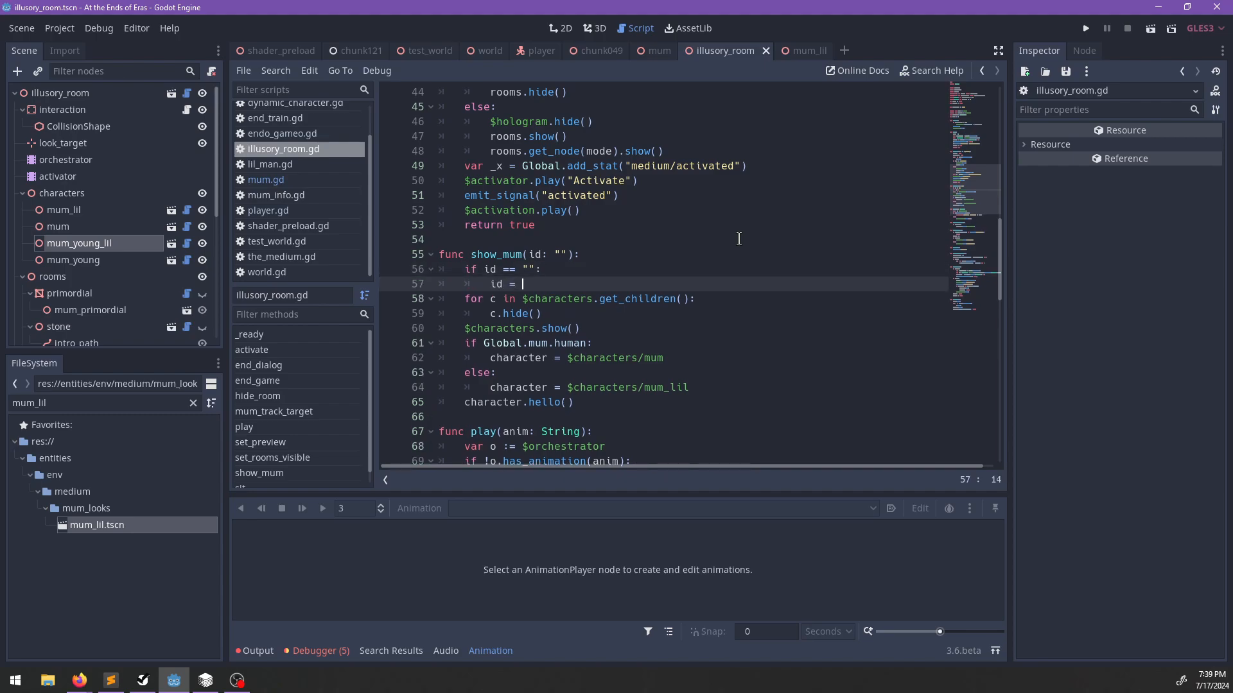
text("mum" if Global.mum.h)
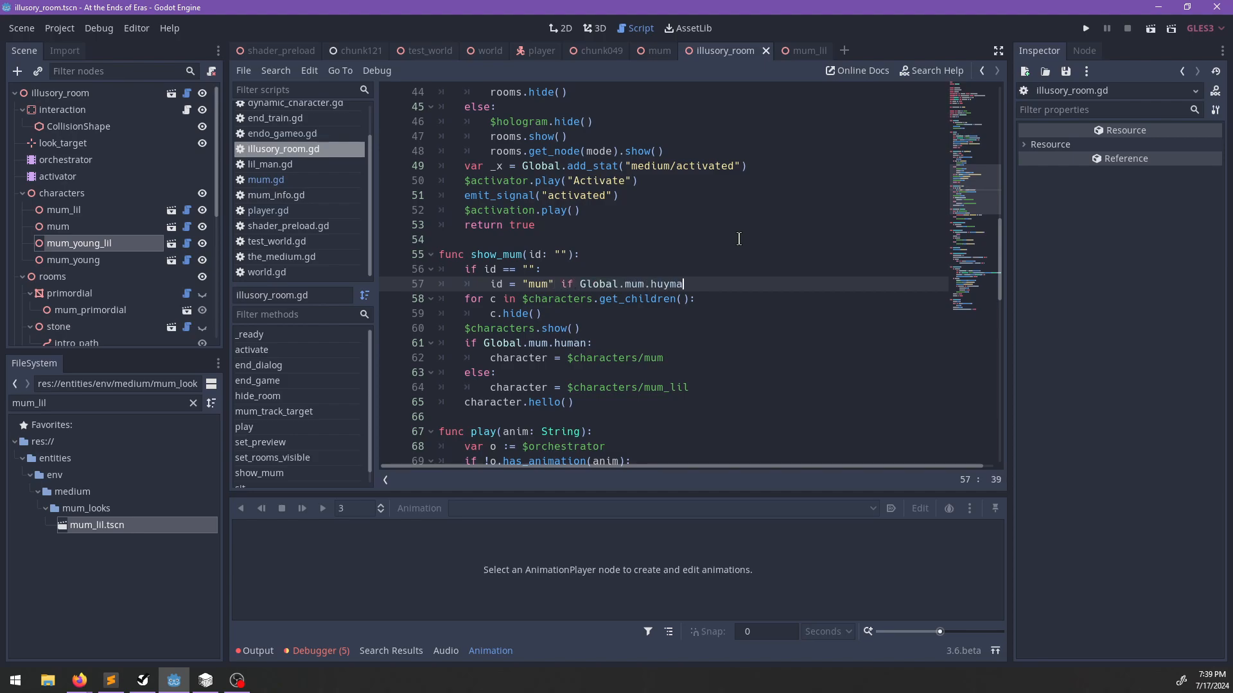
text(uman else "lil_)
key(ctrl+BackSpace)
text(mum_lil")
key(Return)
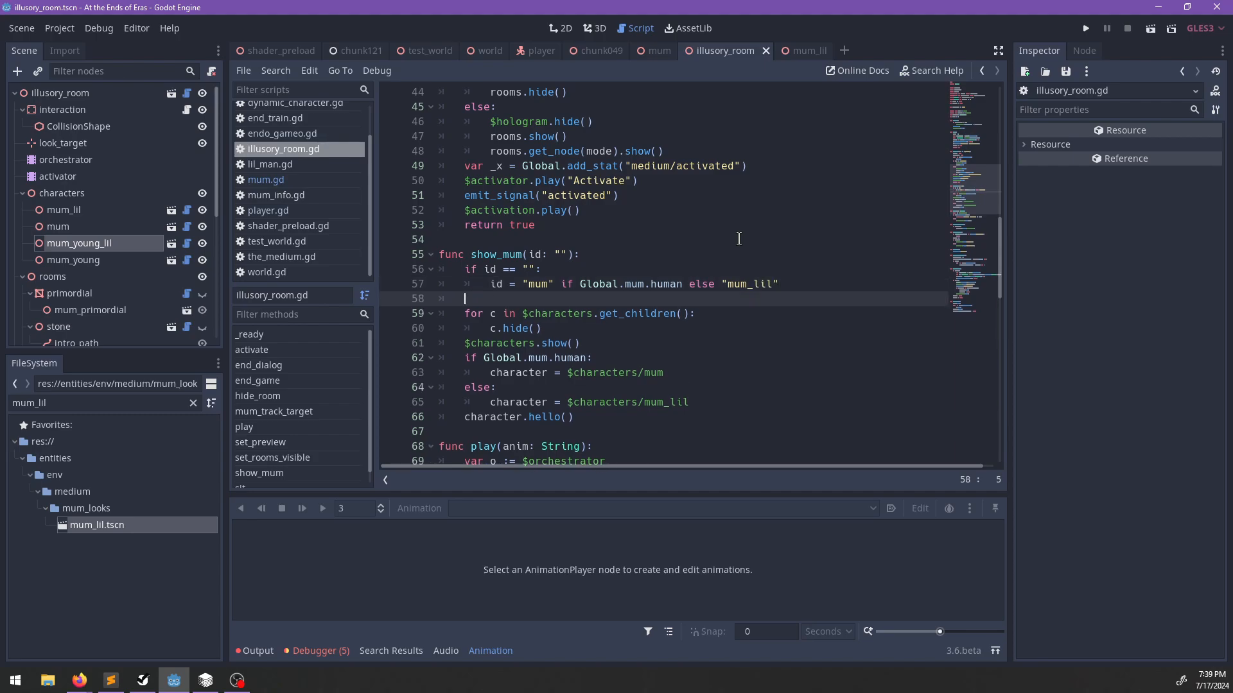
key(BackSpace)
key(BackSpace)
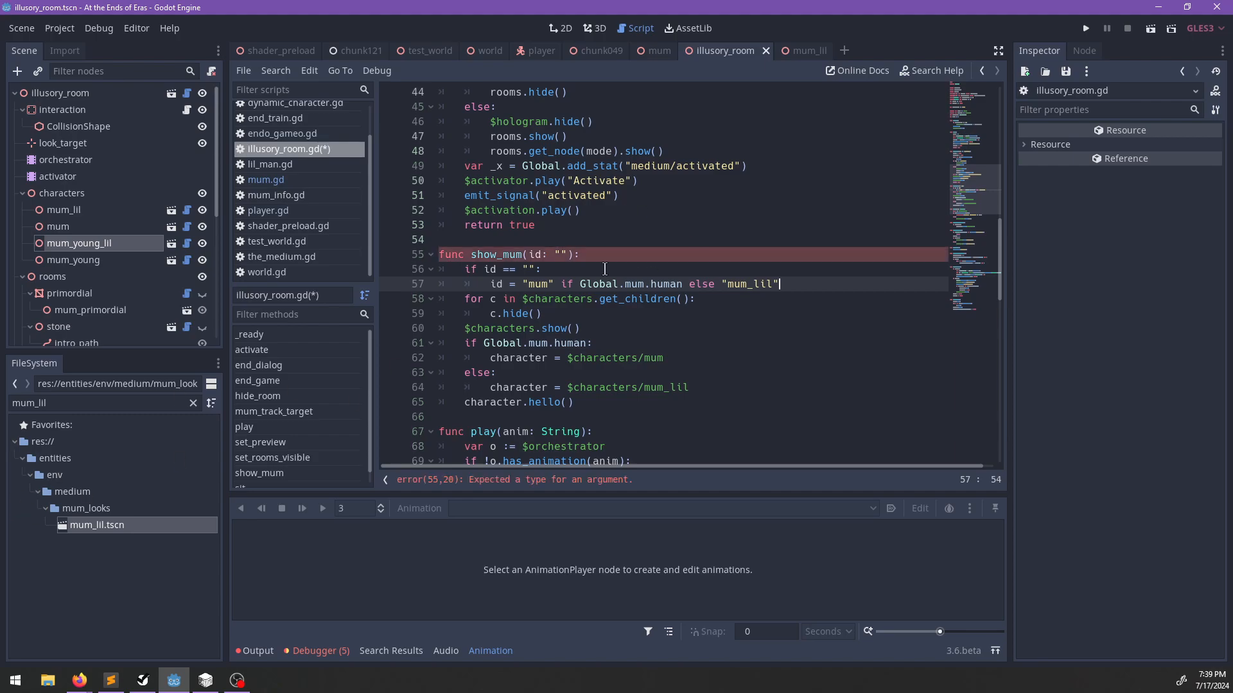
Correct the parameter to id := "" and replace the loop's c.hide() with c.visible = c.name == id.
scroll(572, 255, down, 1)
click(549, 211)
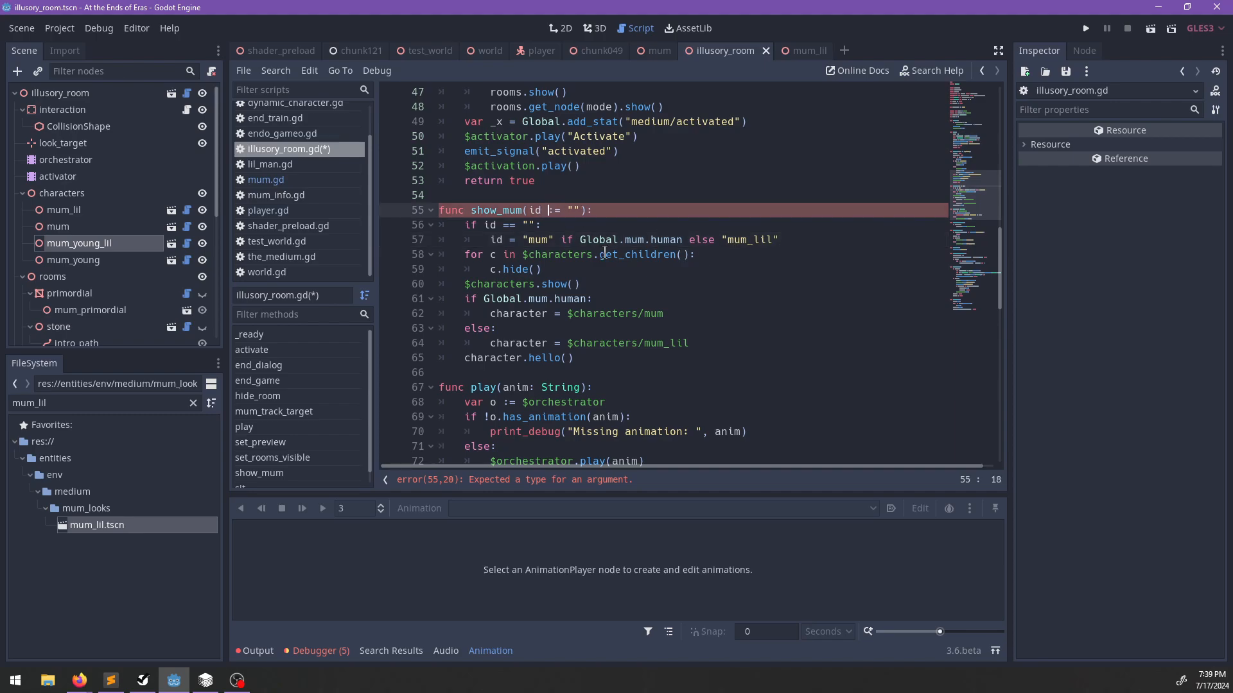
click(569, 273)
key(BackSpace)
key(BackSpace)
key(BackSpace)
key(BackSpace)
key(BackSpace)
key(BackSpace)
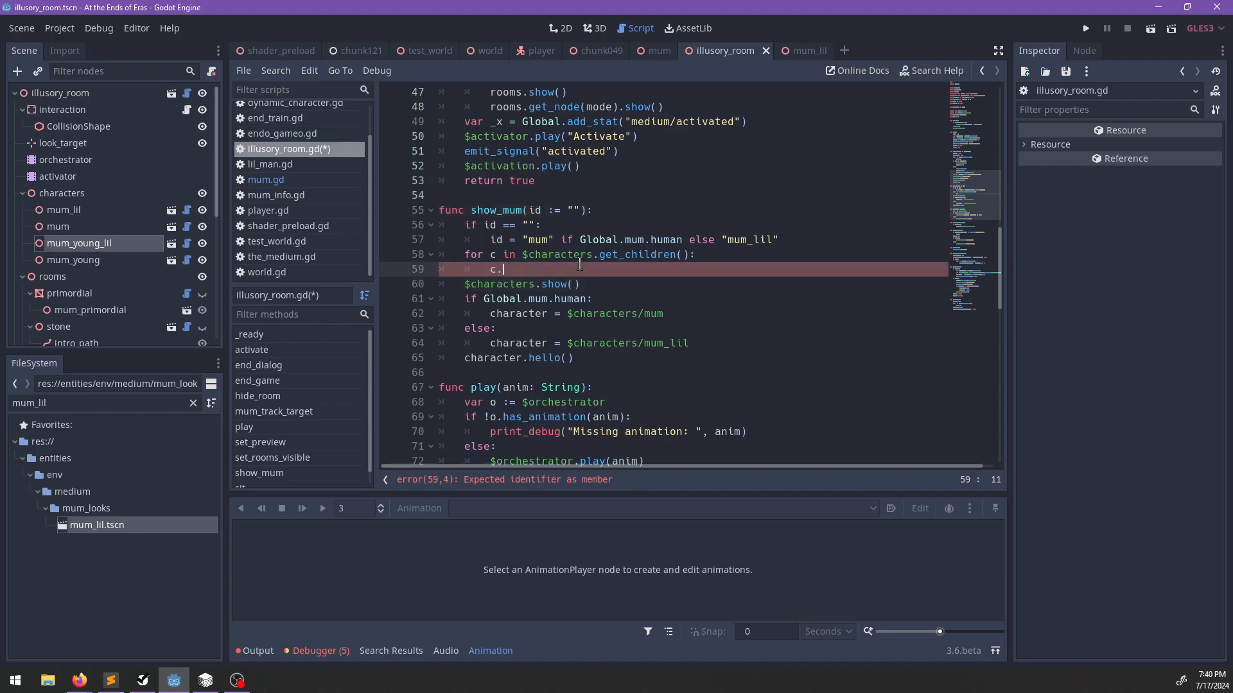
text(visible = c.name == id)
Inside the loop, assign c to character if c.visible, and delete the old Global.mum.human if/else block below $characters.show().
key(Return)
text(if c.vis)
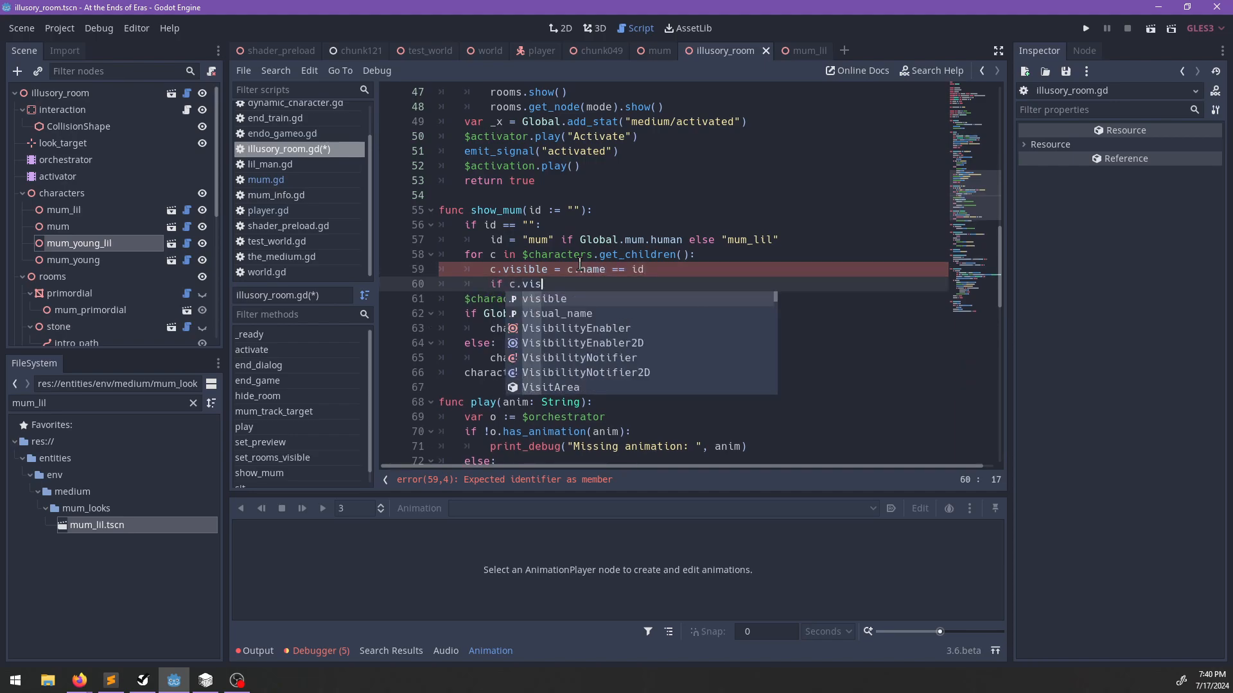
key(Return)
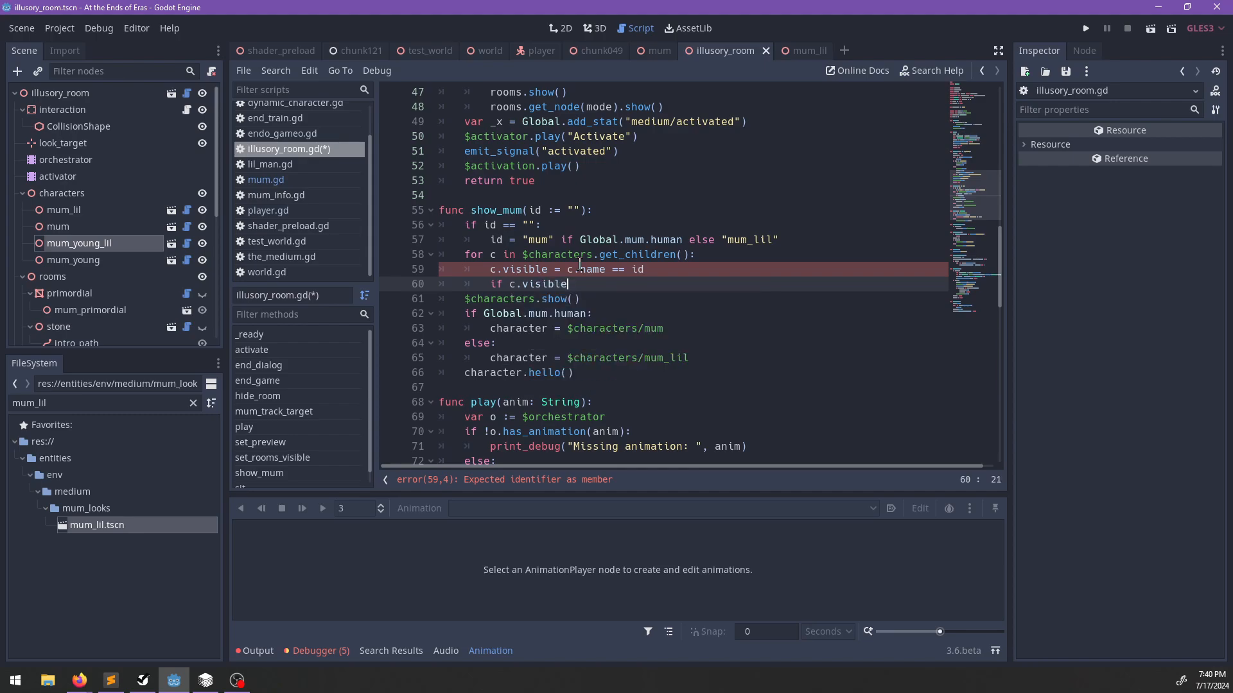
text(:)
key(Return)
text(character = c)
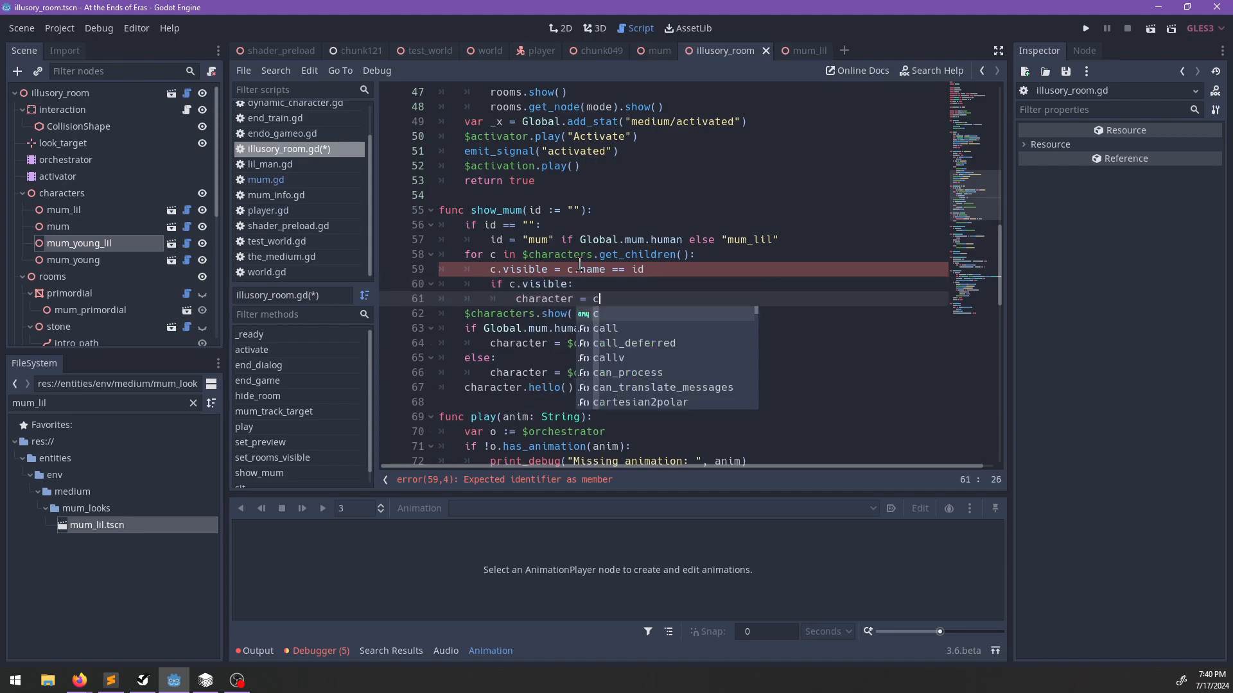
key(Escape)
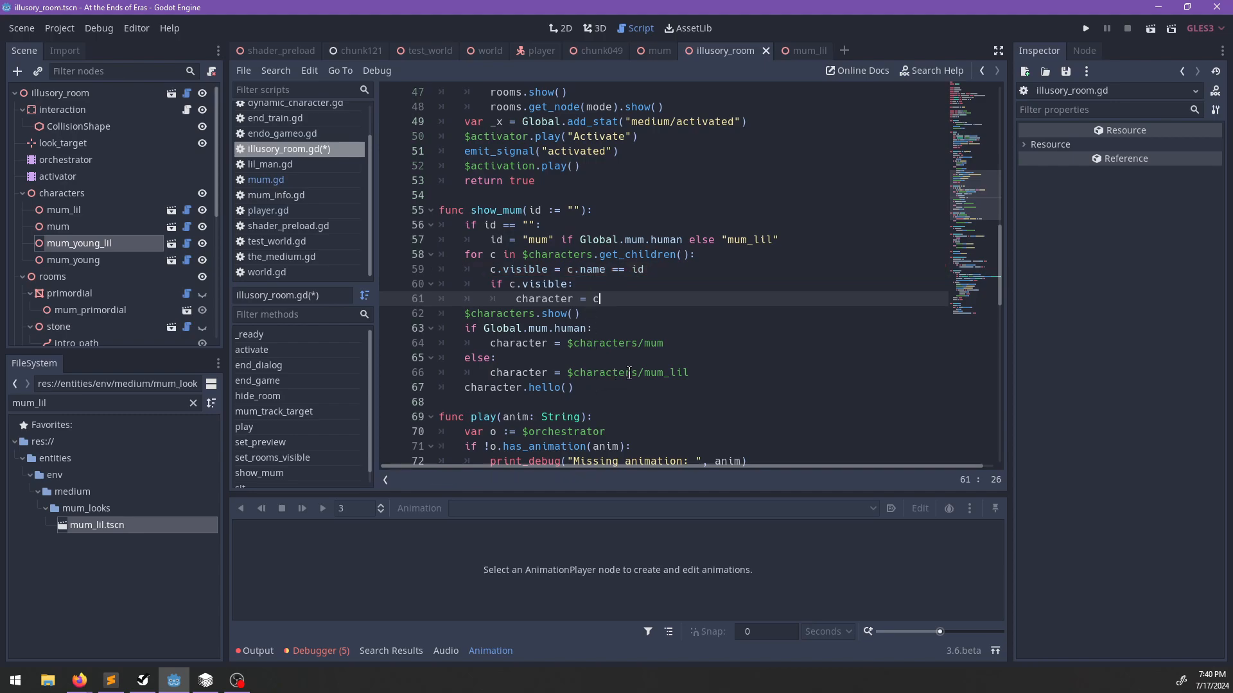
drag(719, 371, 715, 309)
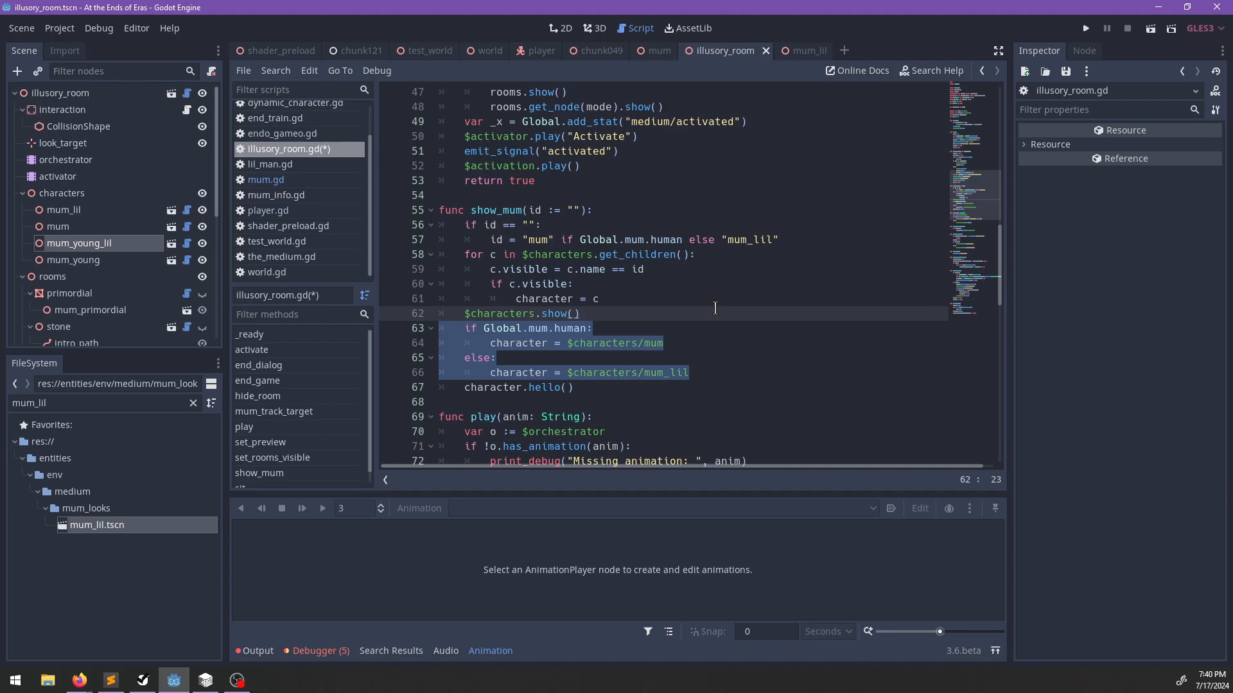
key(BackSpace)
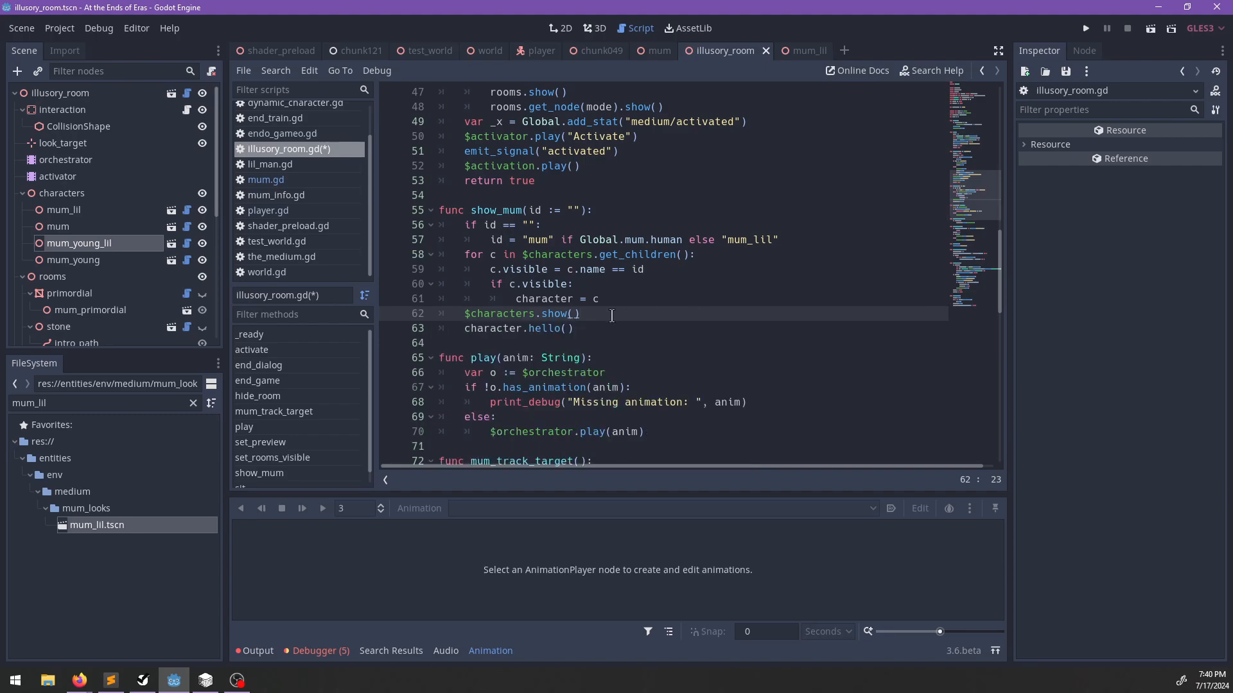
Save illusory_room.gd, switch to Sublime Text, search medium.dialog for war_event and go up to the :orstad_war section.
click(587, 329)
key(ctrl+s)
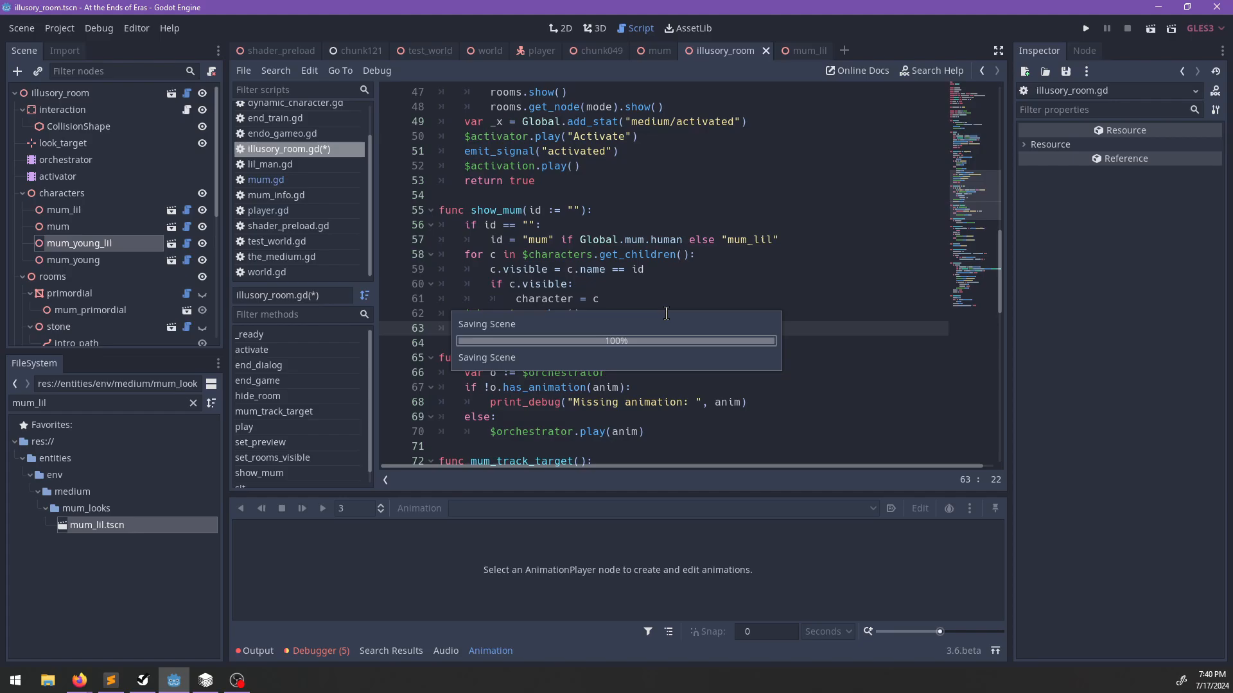
key(alt+Tab)
key(ctrl+f)
text(war_event)
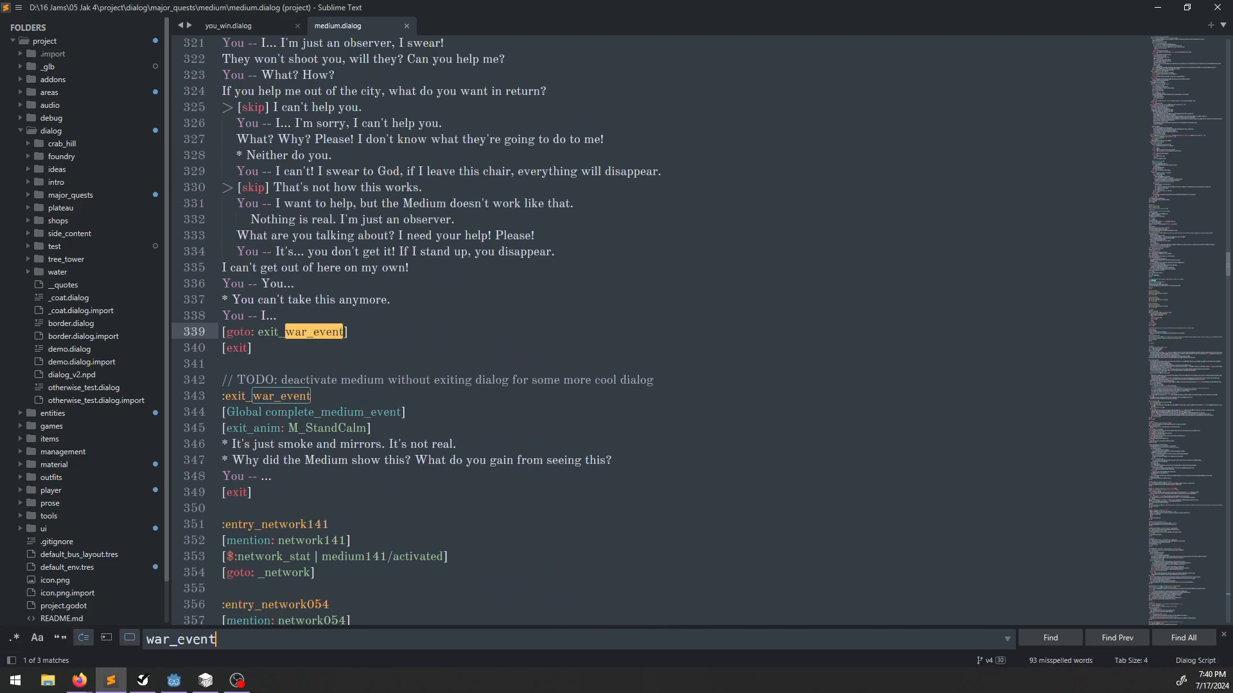
click(340, 396)
scroll(414, 380, down, 2)
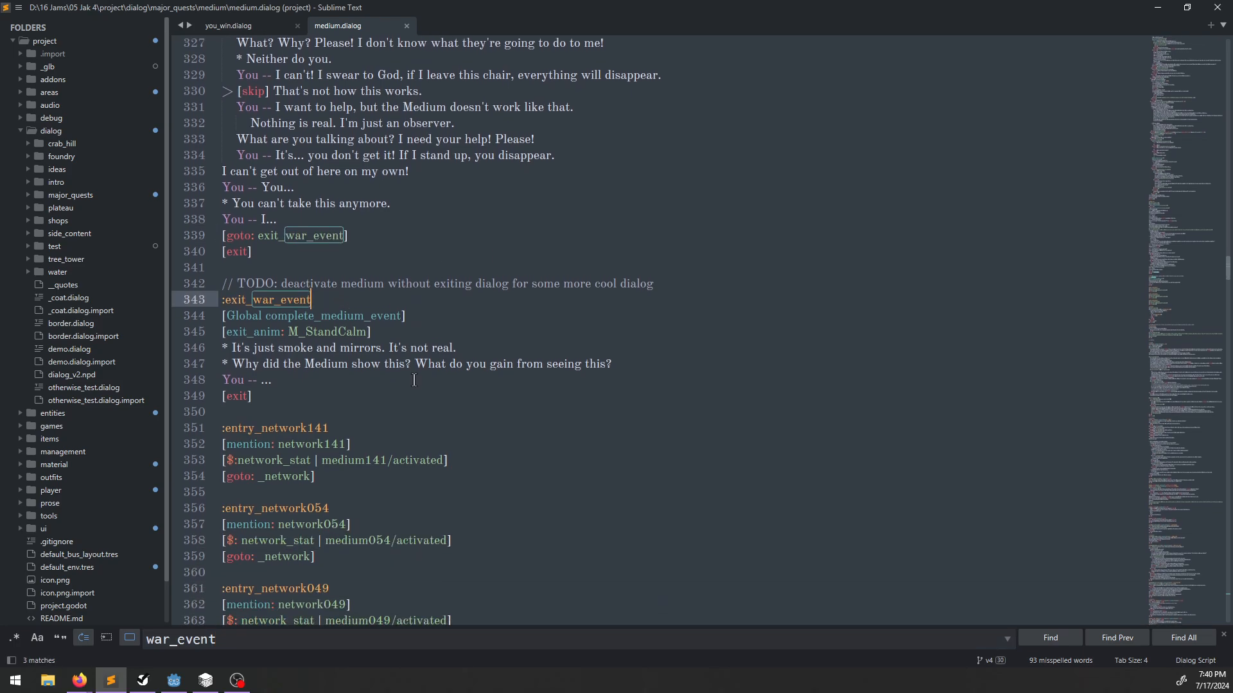
scroll(415, 381, up, 20)
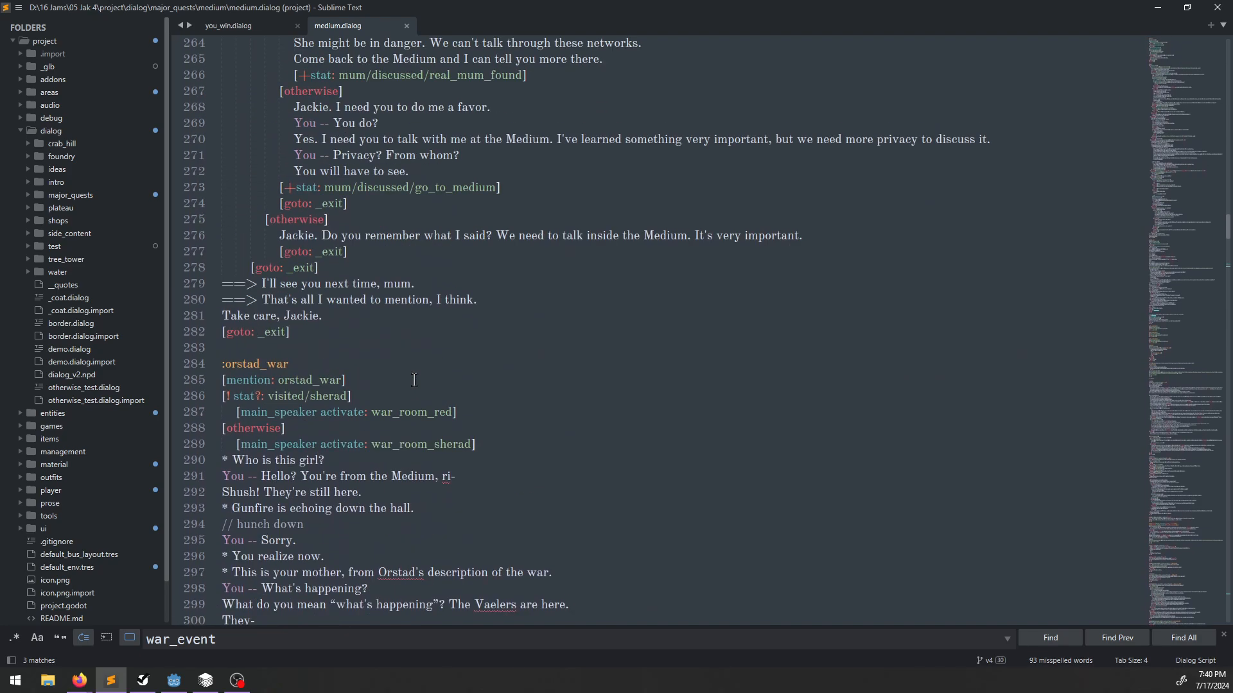
key(Escape)
click(417, 365)
scroll(419, 367, down, 2)
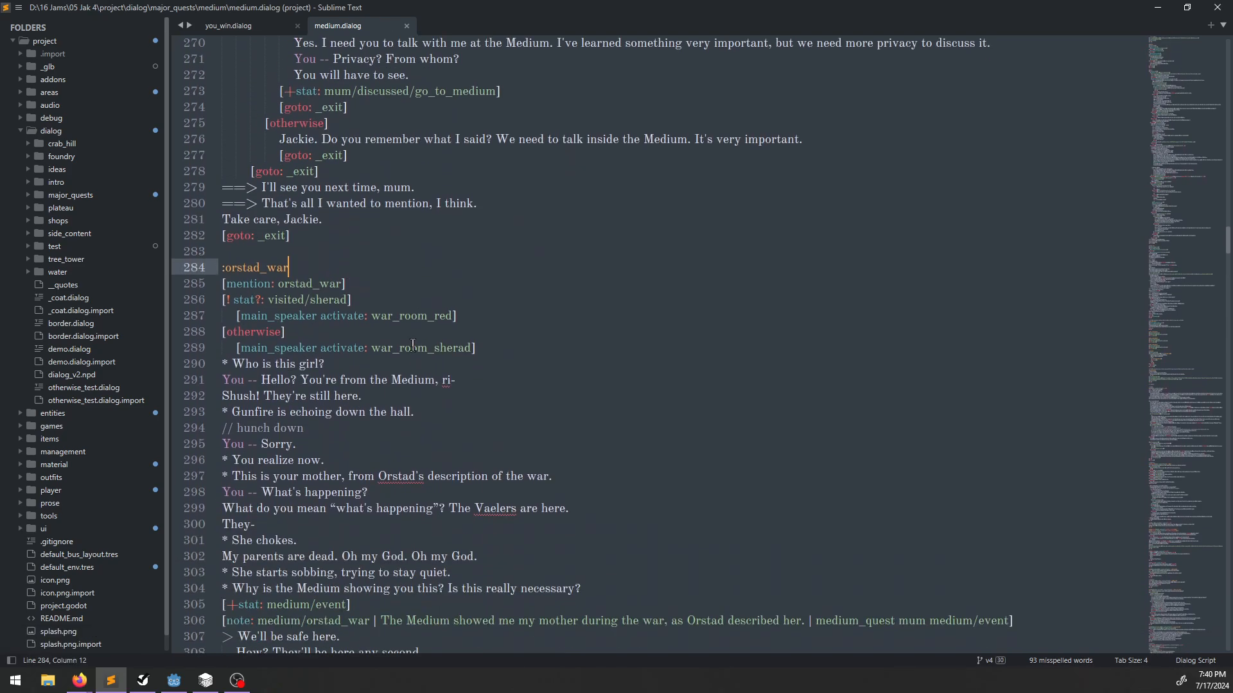
Insert a [main_speaker show_mum] line below the war_room_sherad activation in :orstad_war.
click(488, 344)
key(Return)
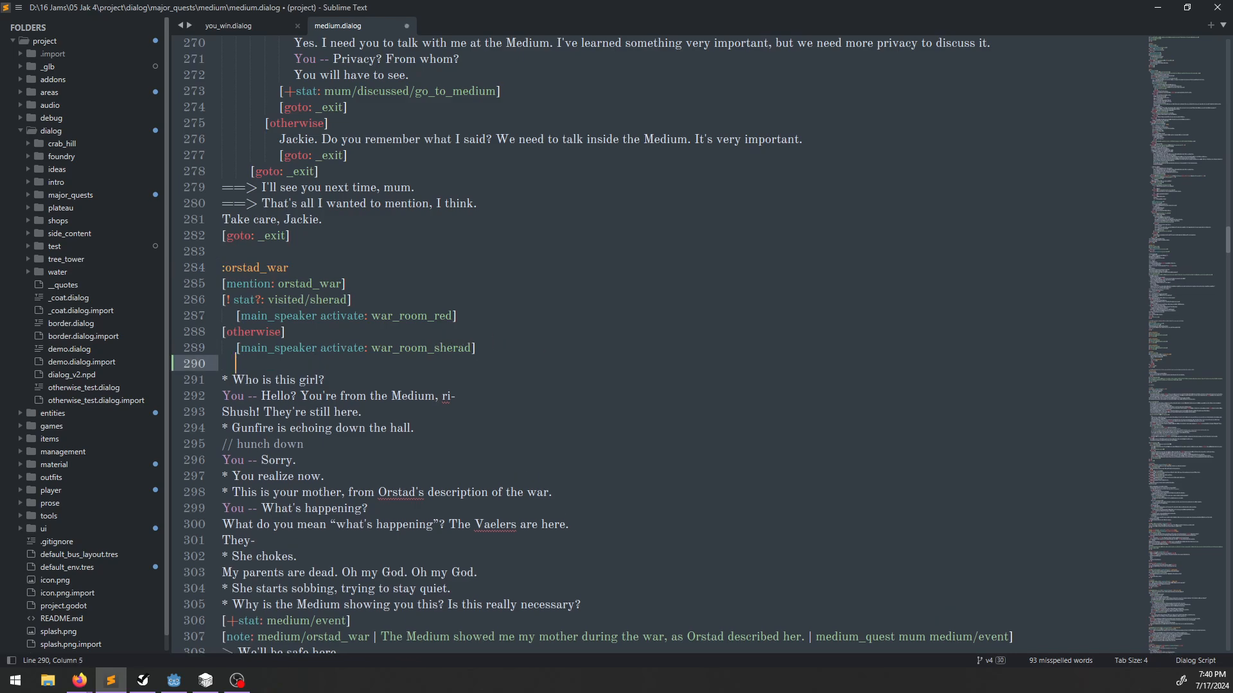
text([main_speaker show_mu)
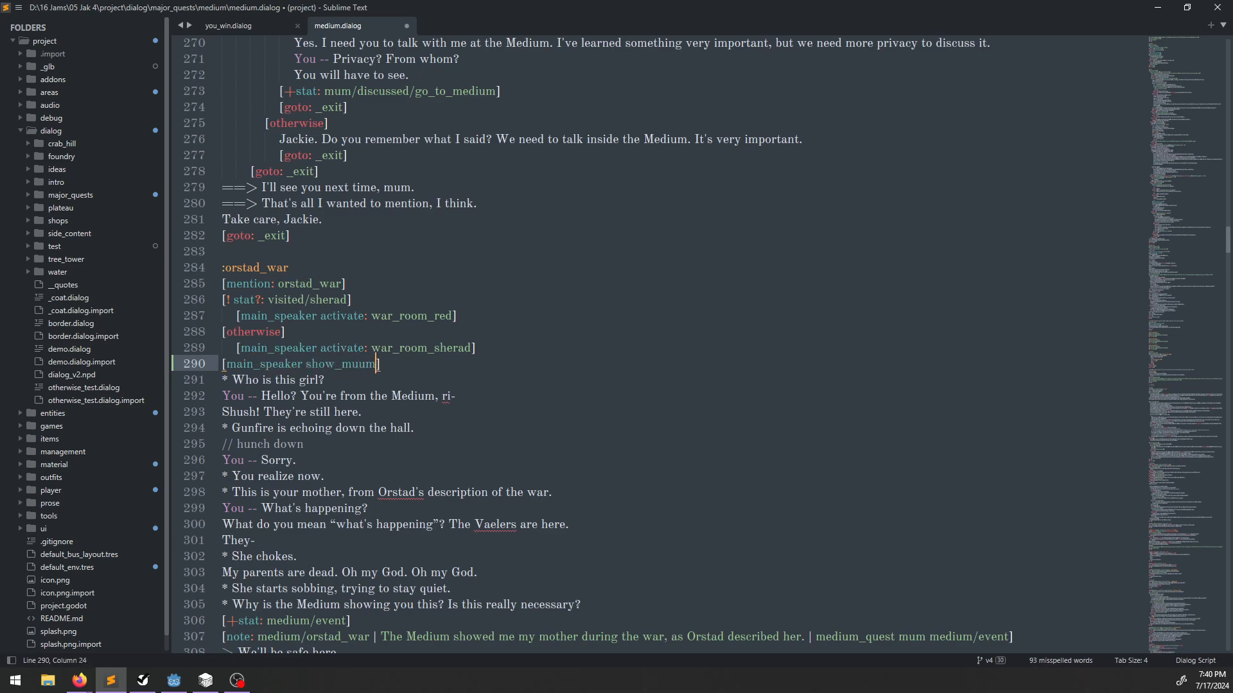
text(M)
key(BackSpace)
text(m)
Add a {Global.mum.human} condition above the show_mum line and indent show_mum beneath it.
key(ctrl+Left)
key(ctrl+shift+Return)
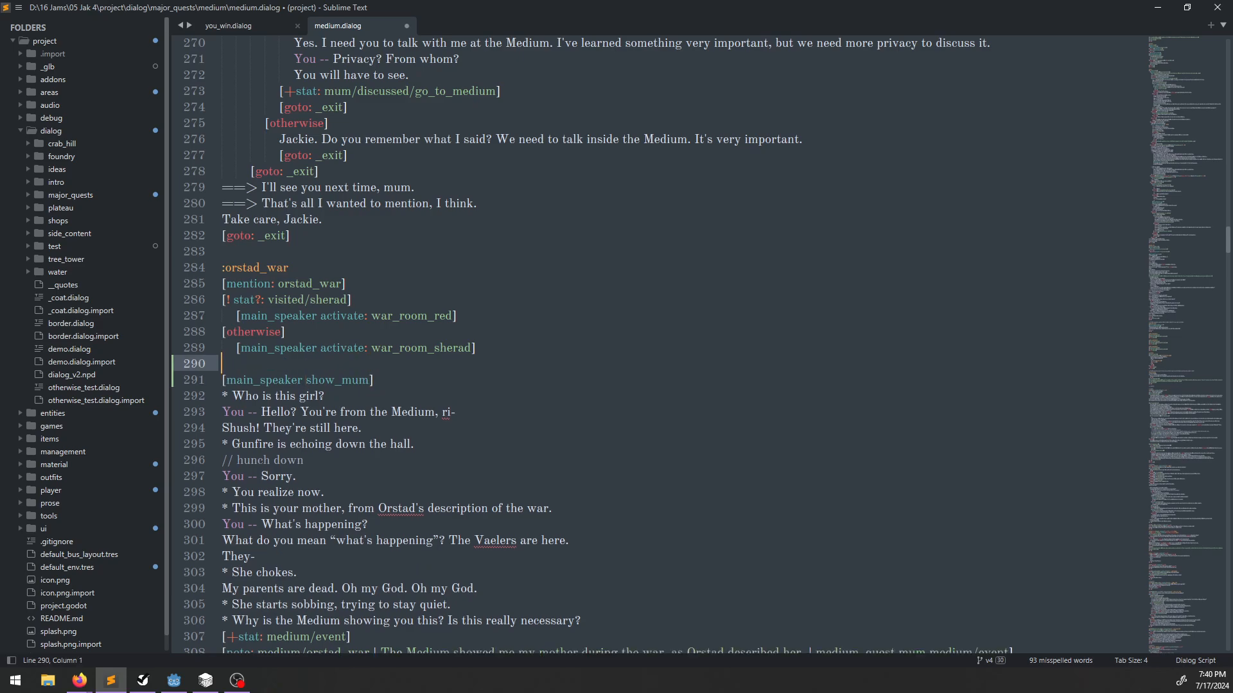
text({Global.mum.human})
key(Down)
key(ctrl+Left)
key(ctrl+Left)
key(ctrl+Left)
key(Tab)
key(End)
key(Left)
Check the character node names in Godot and give the show_mum call the argument mum_young.
key(alt+Tab)
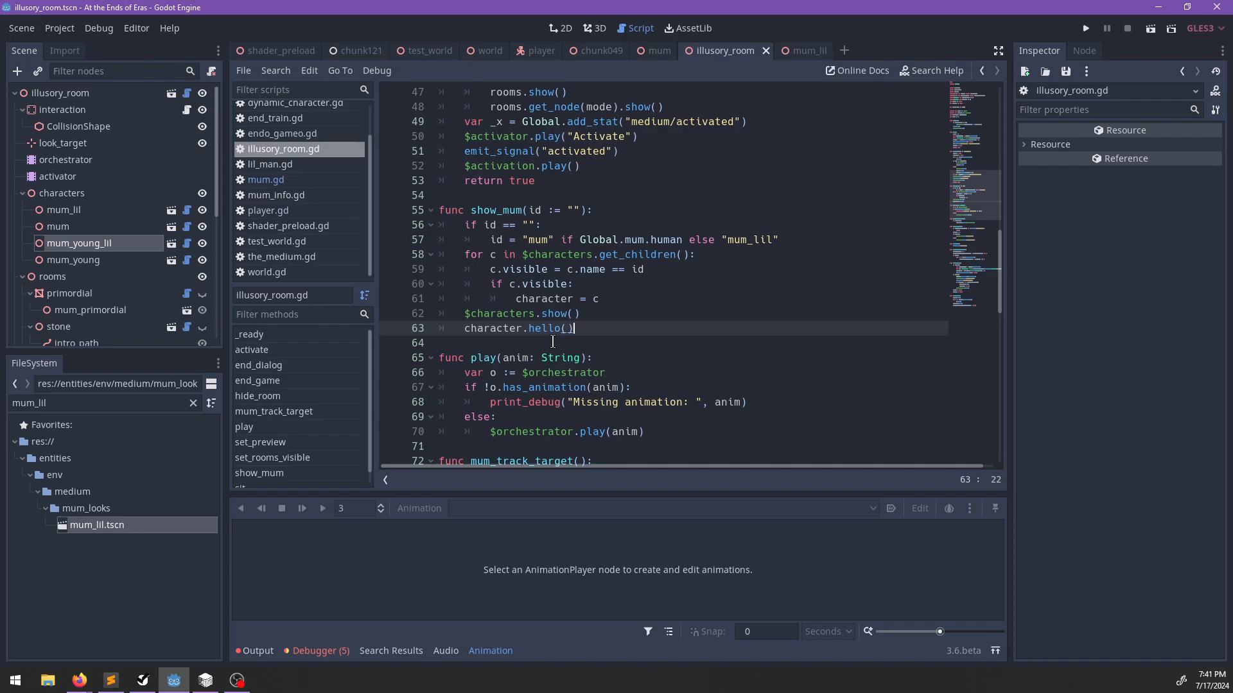
key(alt+Tab)
text(: mum_hou)
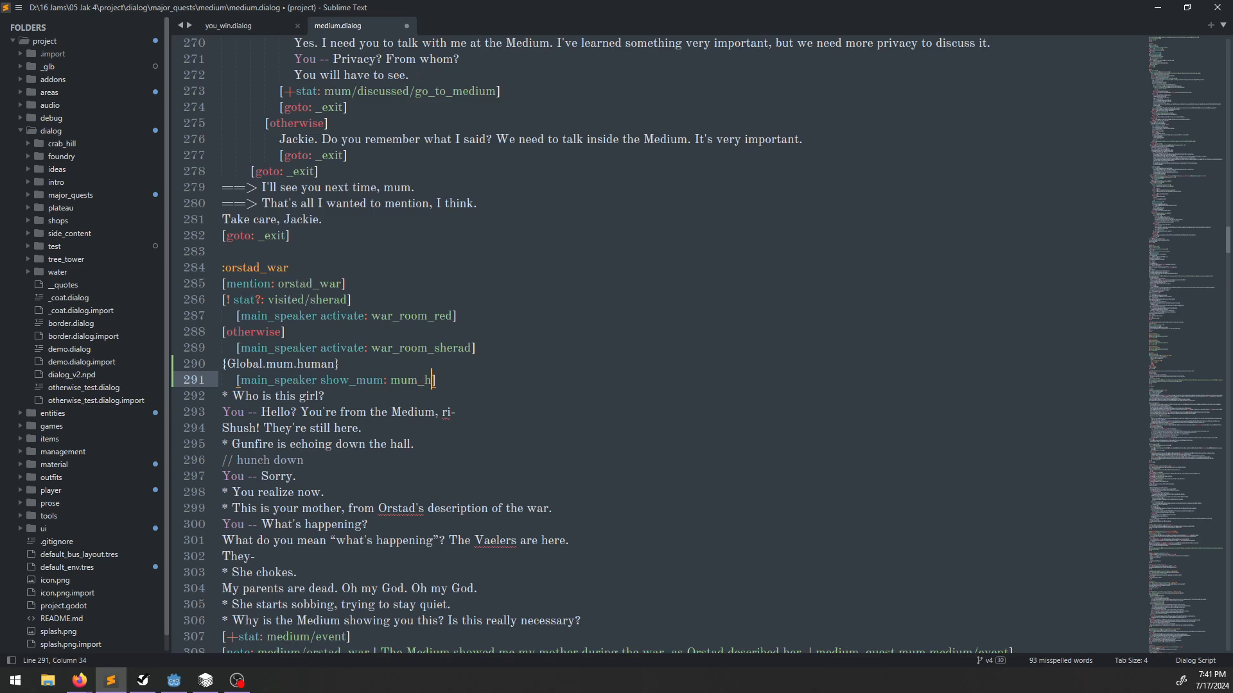
key(BackSpace)
key(BackSpace)
key(BackSpace)
text(young)
Add an [otherwise] branch below it containing [main_speaker show_mum: mum_young_lil].
key(End)
key(Return)
key(BackSpace)
text([otherwise])
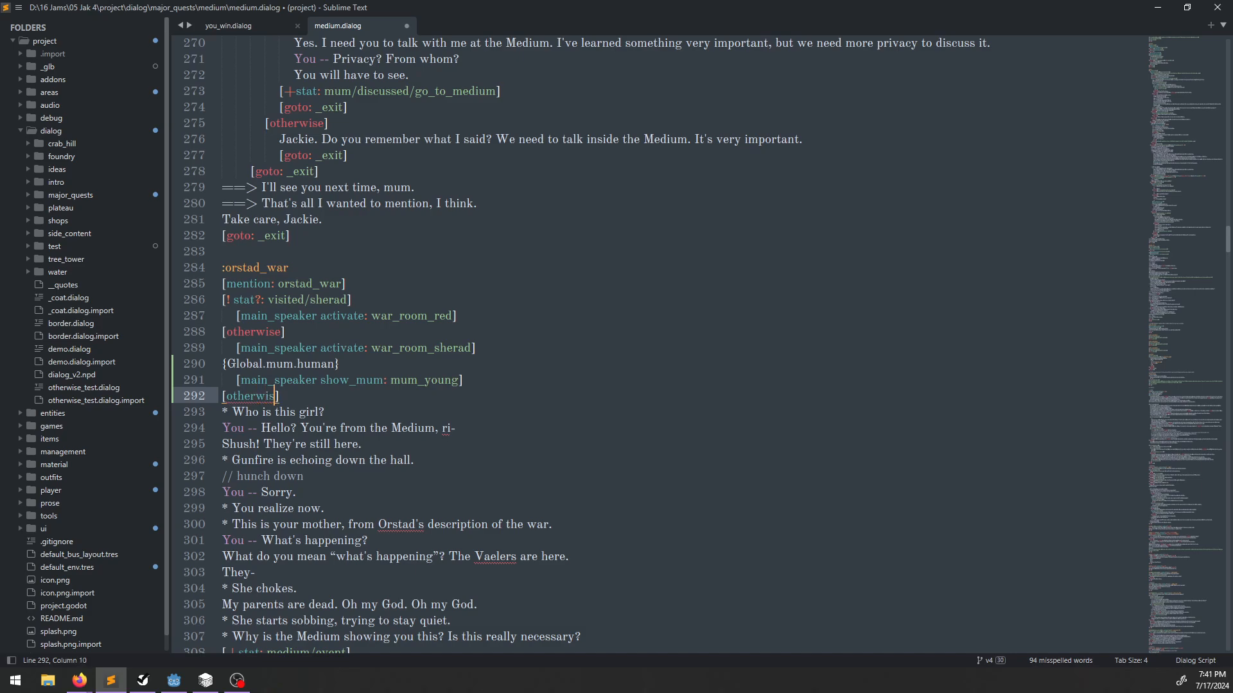
key(Return)
key(Tab)
text([main_spe)
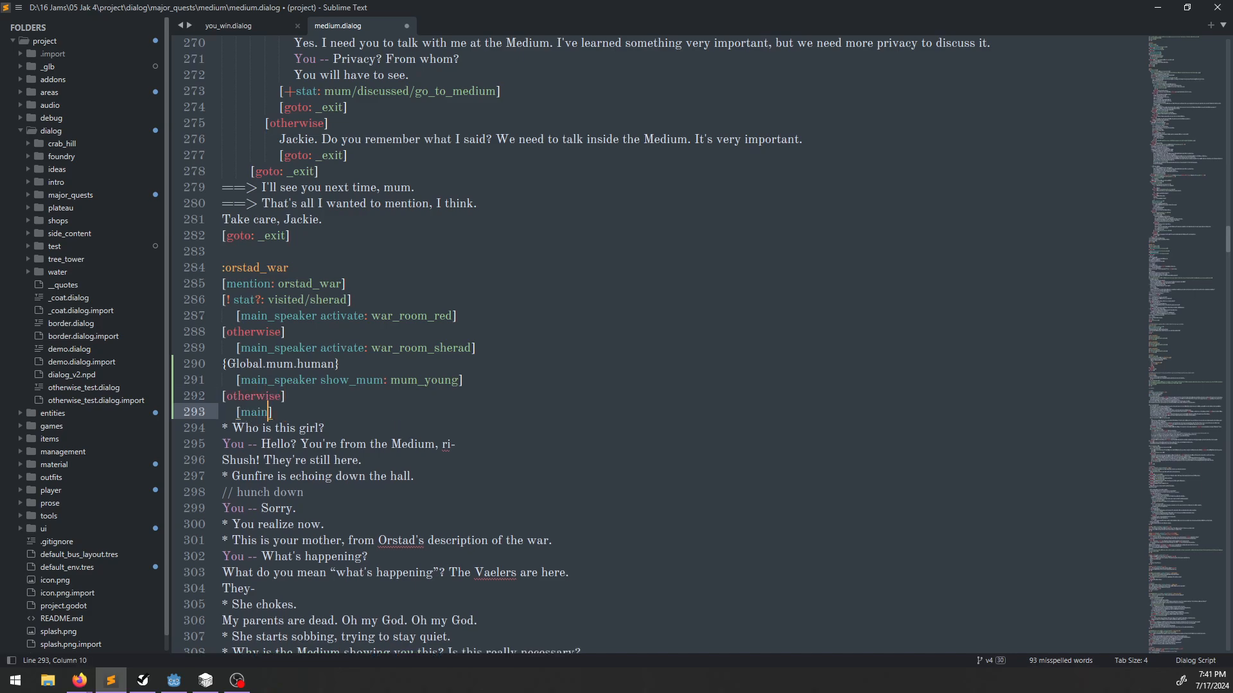
text(aker show_mum: )
text(mum_young_lil)
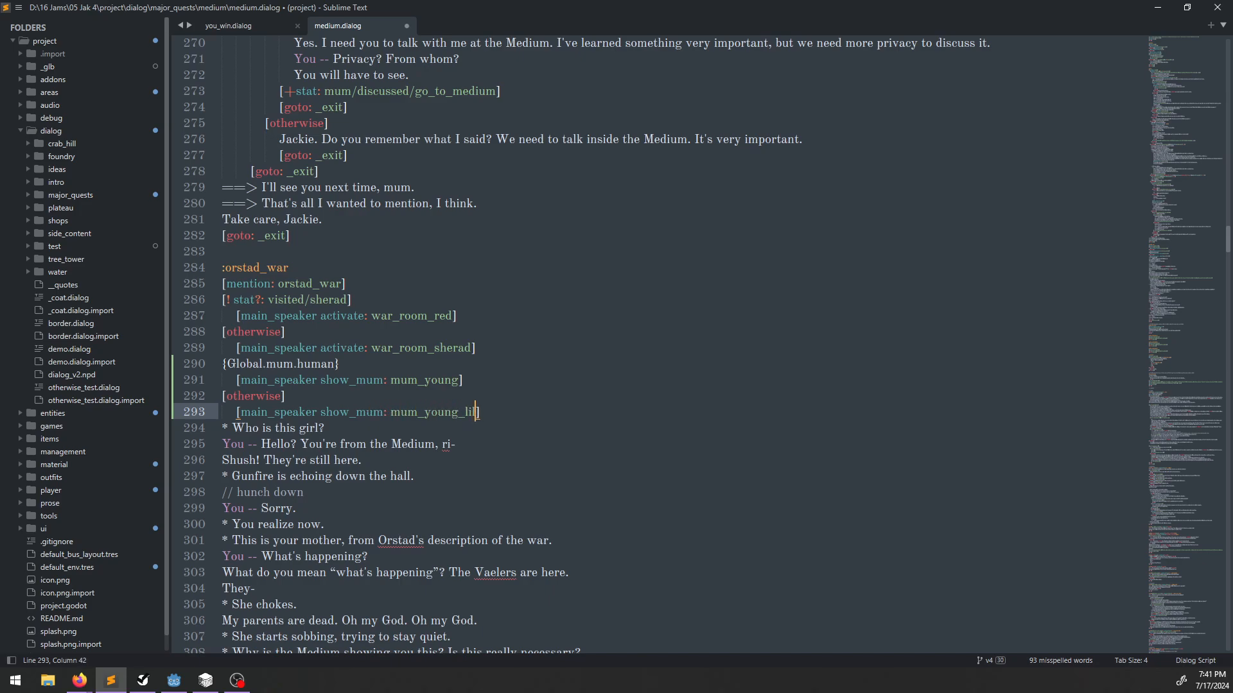
Check the young mum's node name in Godot, save medium.dialog, and save the illusory_room scene in Godot.
key(alt+Tab)
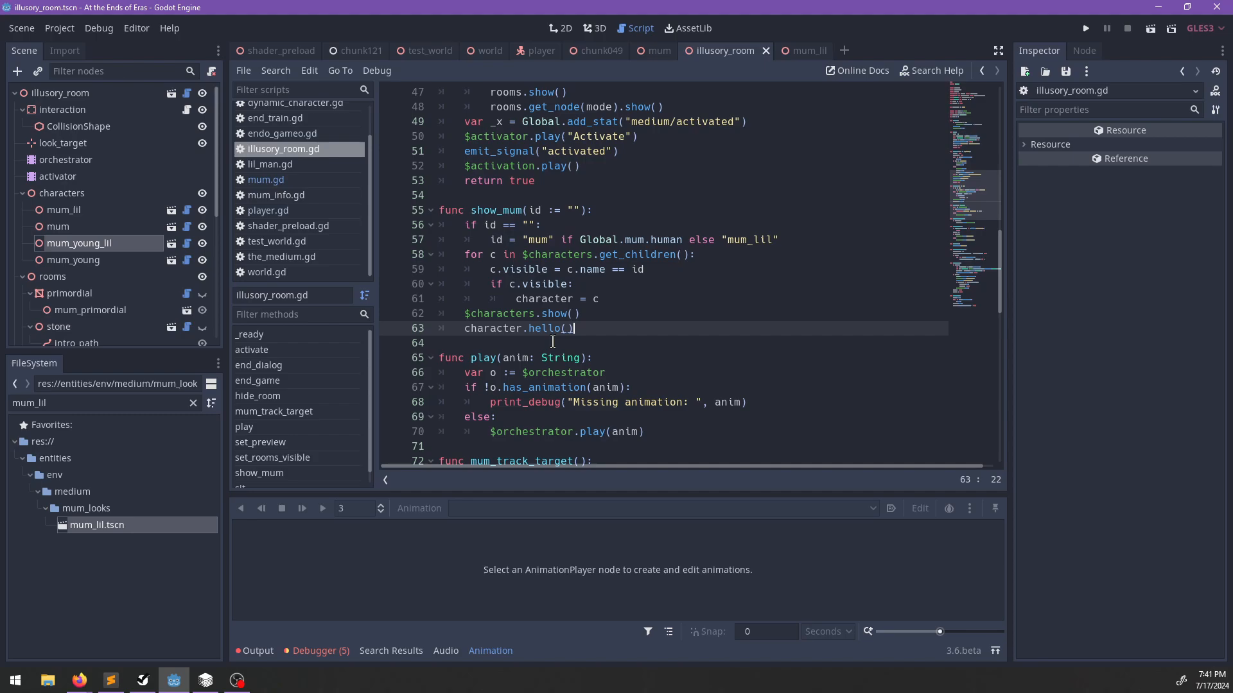
key(alt+Tab)
text(lil)
key(ctrl+s)
key(alt+Tab)
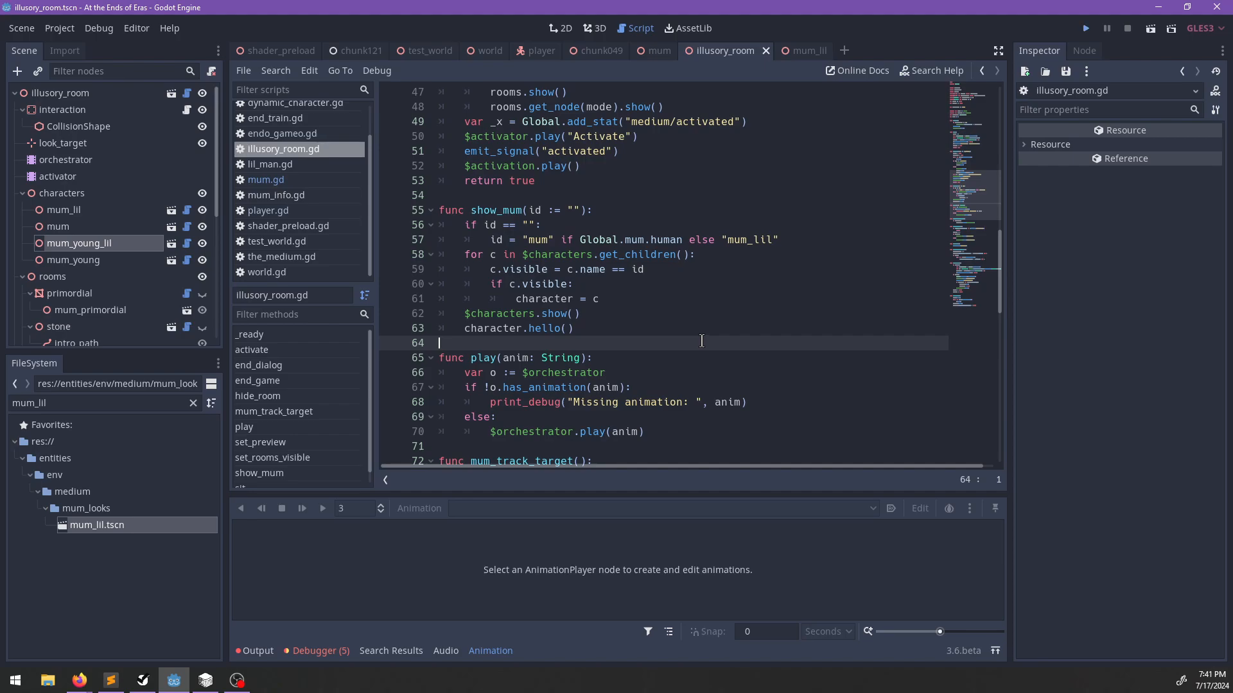
key(ctrl+s)
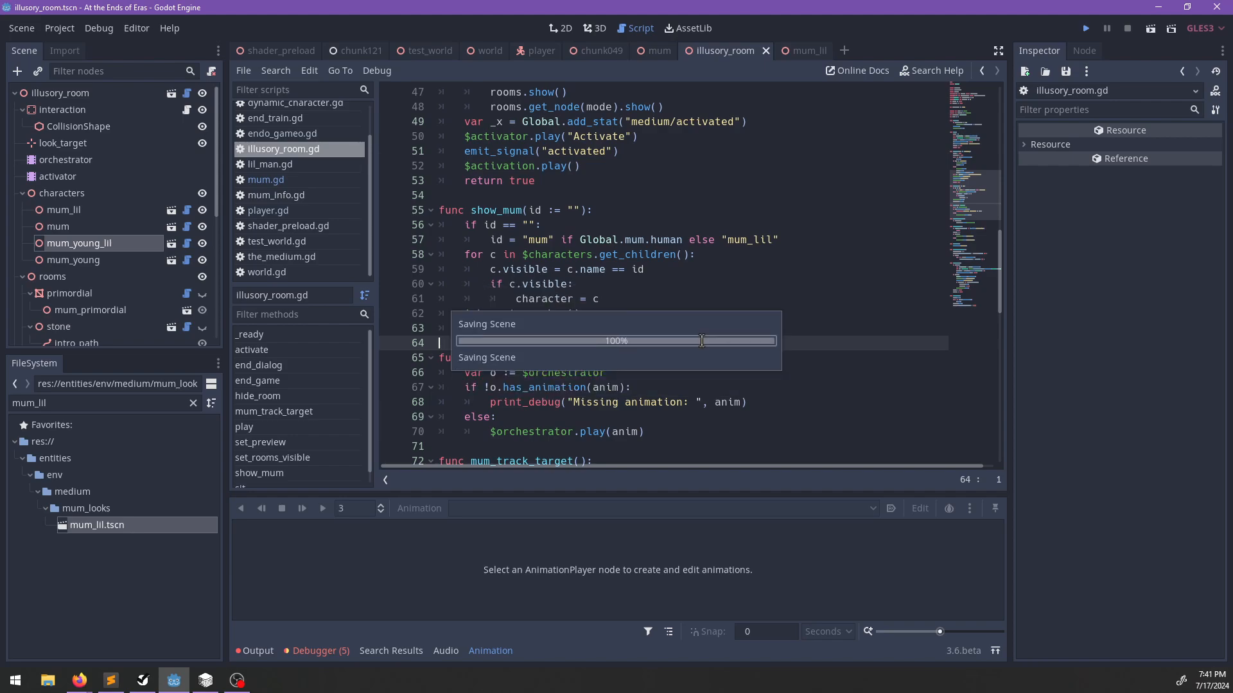
key(alt+Tab)
scroll(701, 341, up, 8)
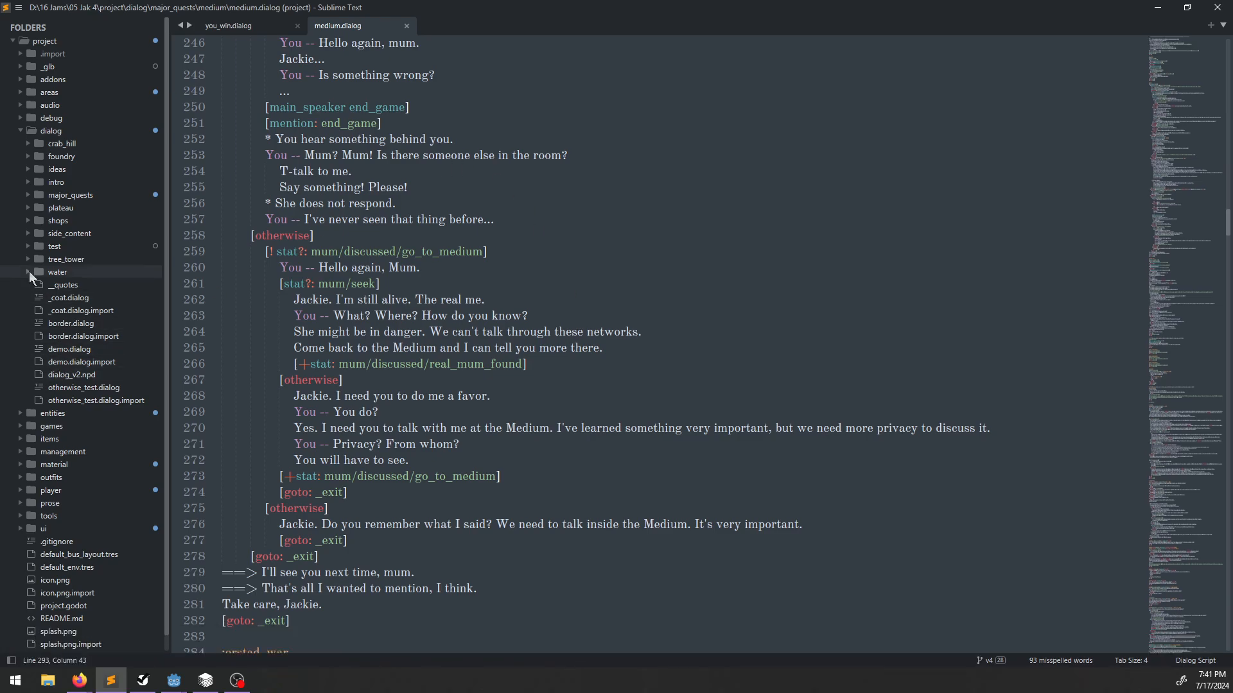
scroll(61, 353, down, 2)
scroll(103, 402, up, 2)
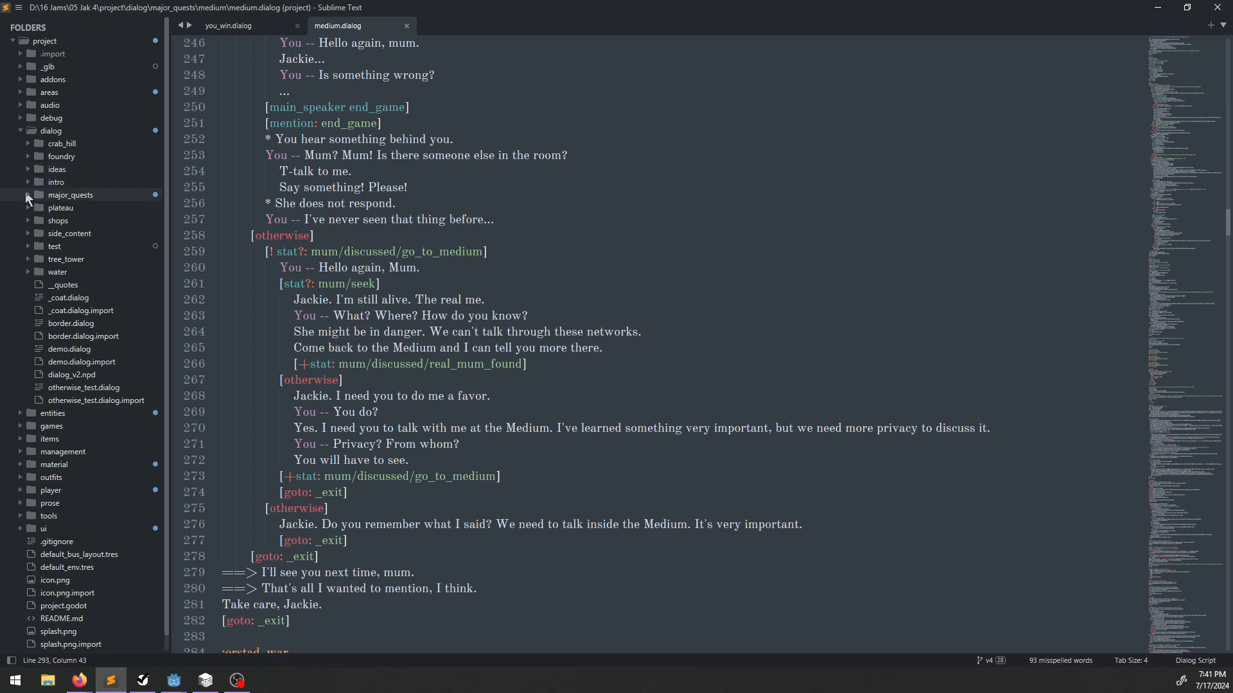
Switch to Godot and examine the 'hair' index error in dynamic_character.gd through its refresh and _ready stack frames and the outfit value.
key(alt+Tab)
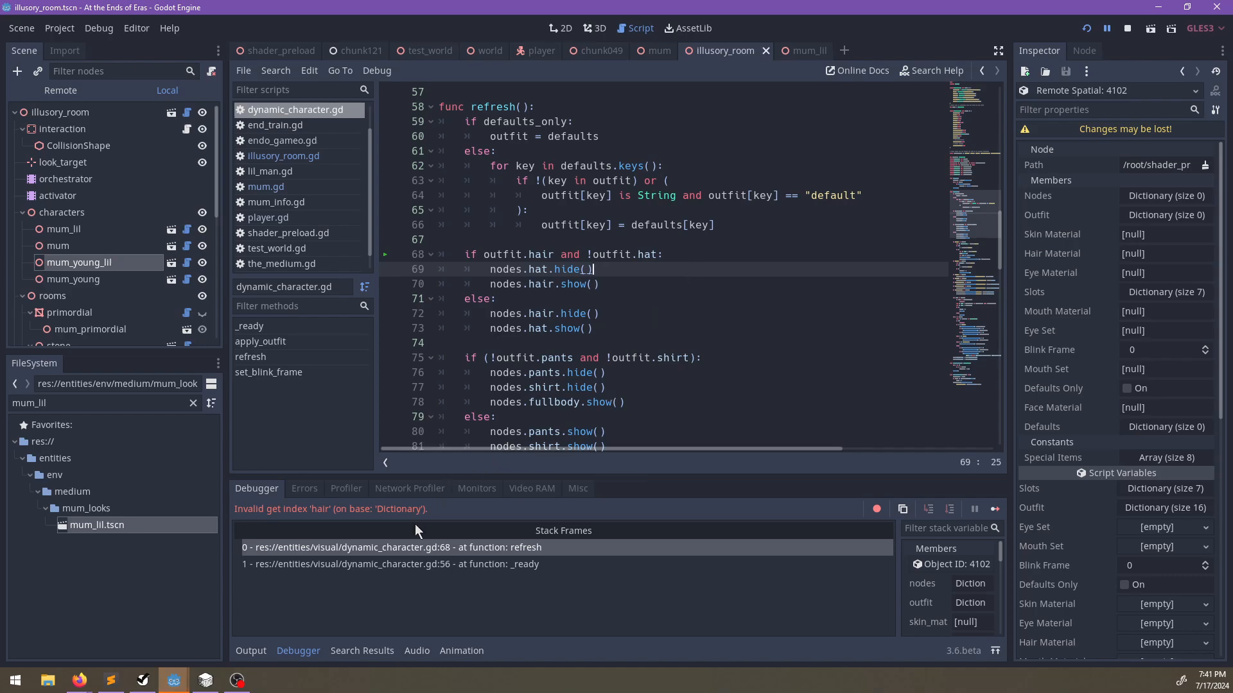
click(478, 254)
scroll(771, 253, up, 3)
scroll(771, 252, down, 4)
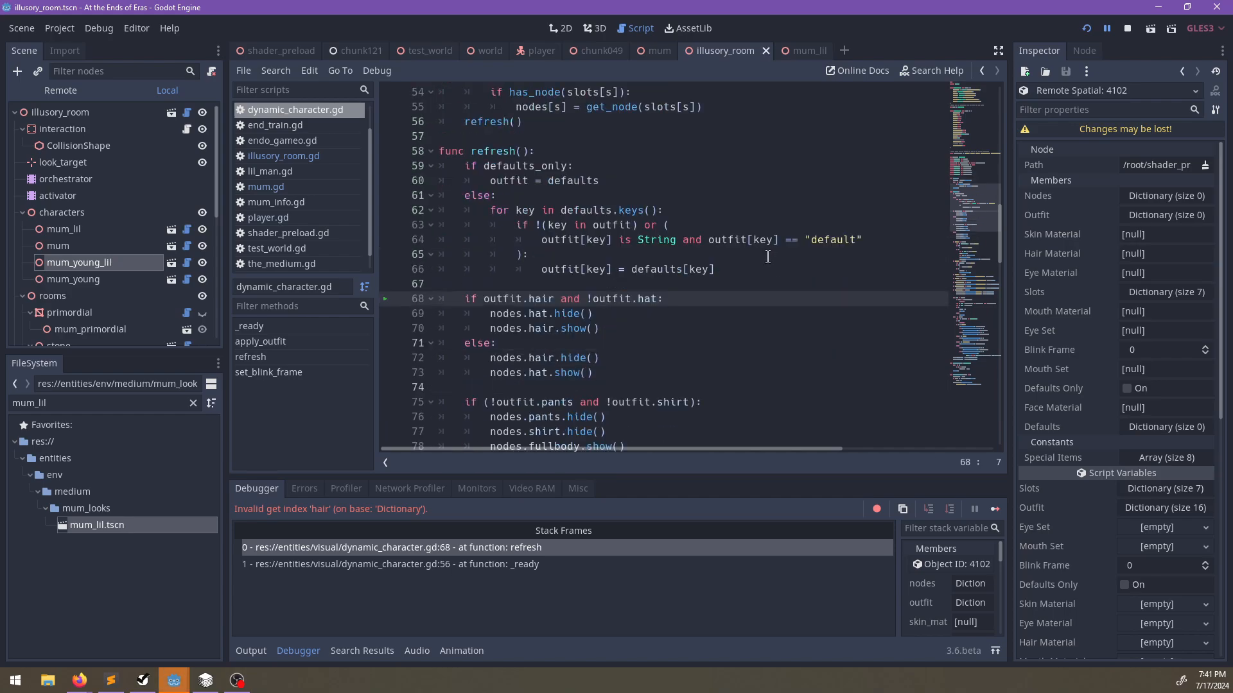
scroll(642, 360, up, 2)
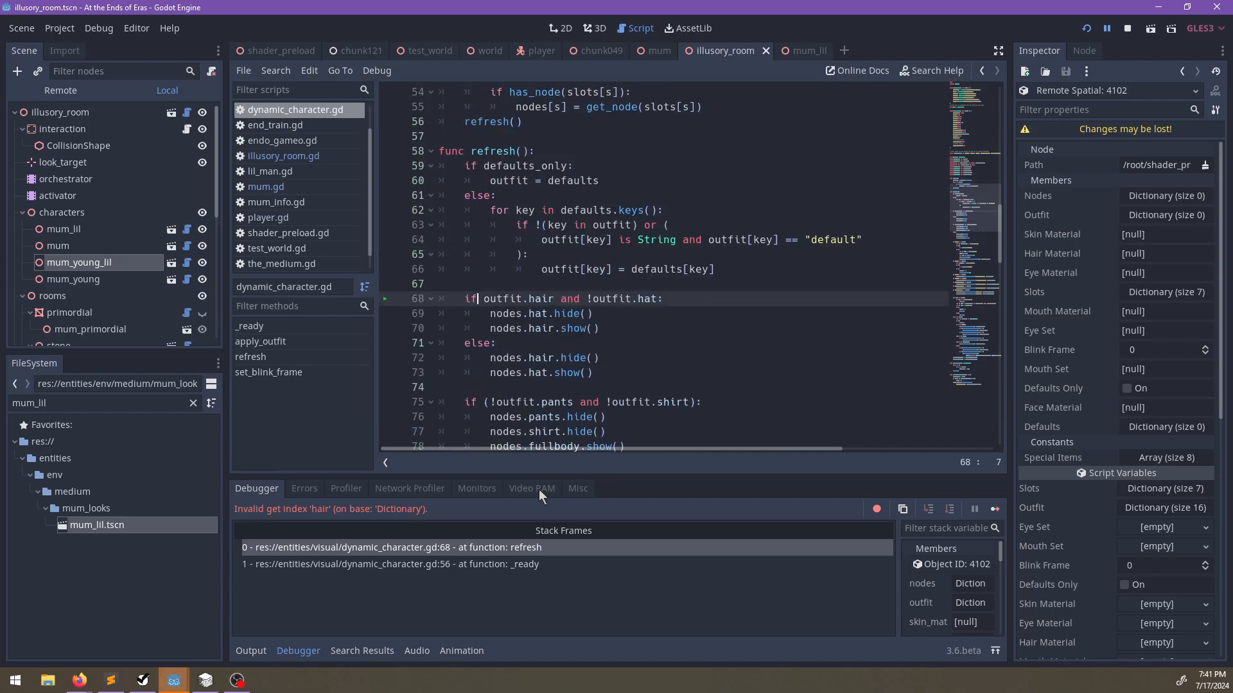
click(462, 564)
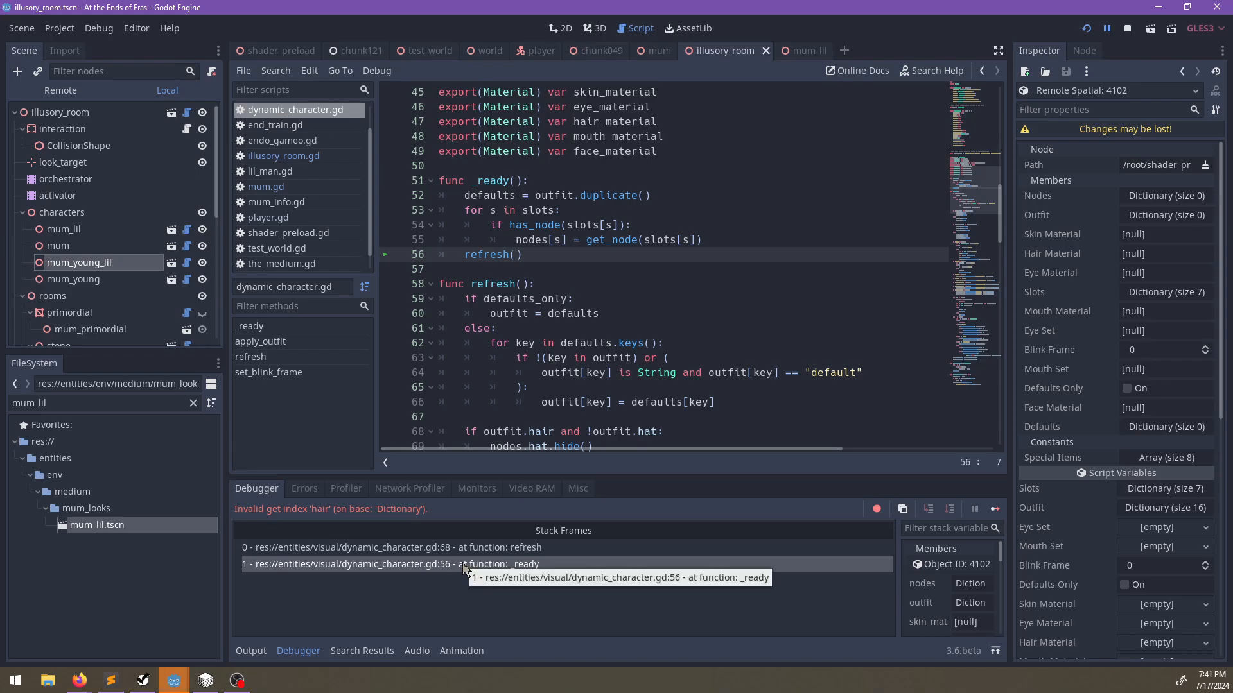
click(467, 547)
scroll(603, 286, up, 1)
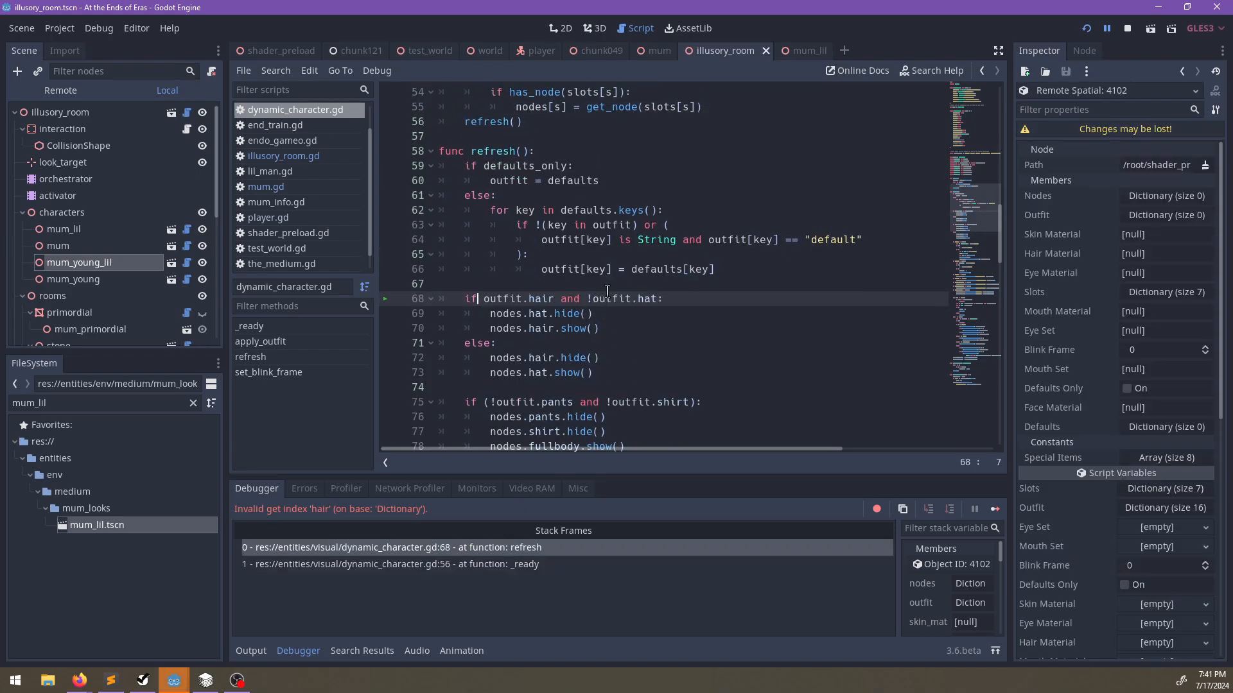
mouse_move(610, 292)
In refresh, wrap the hair and hat visibility block in the condition if "hair" in outfit and "hat" in outfit:.
key(Up)
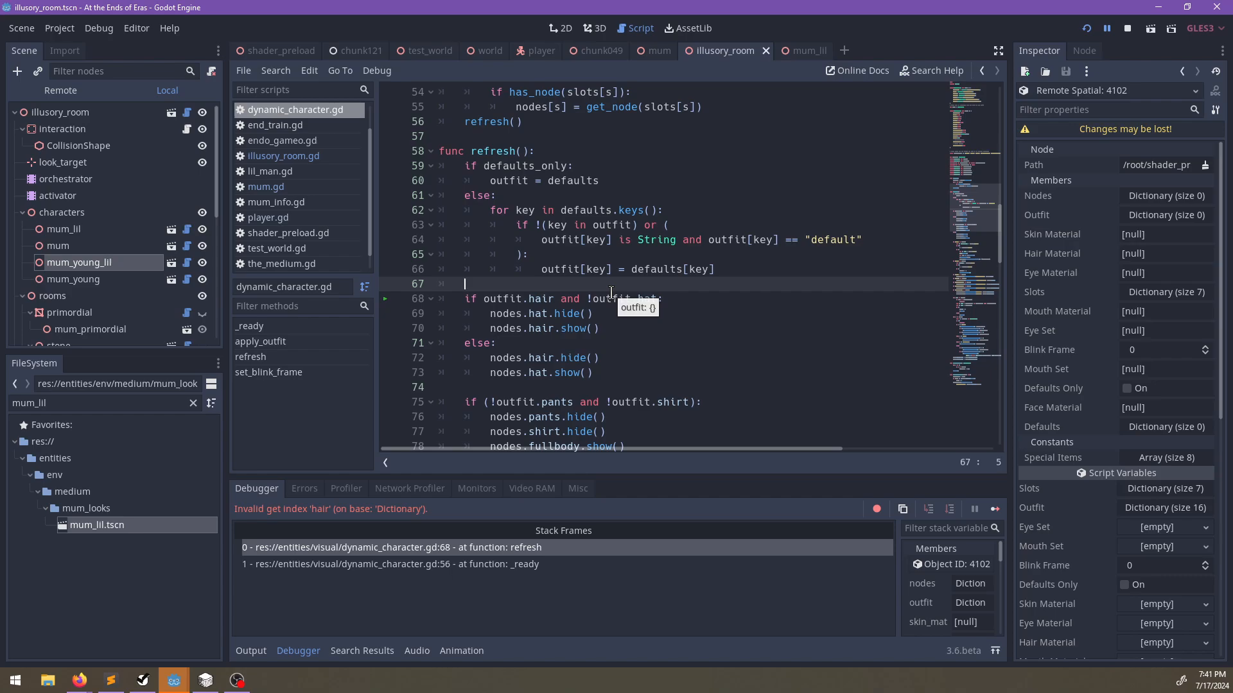
key(Return)
text(if "hair" )
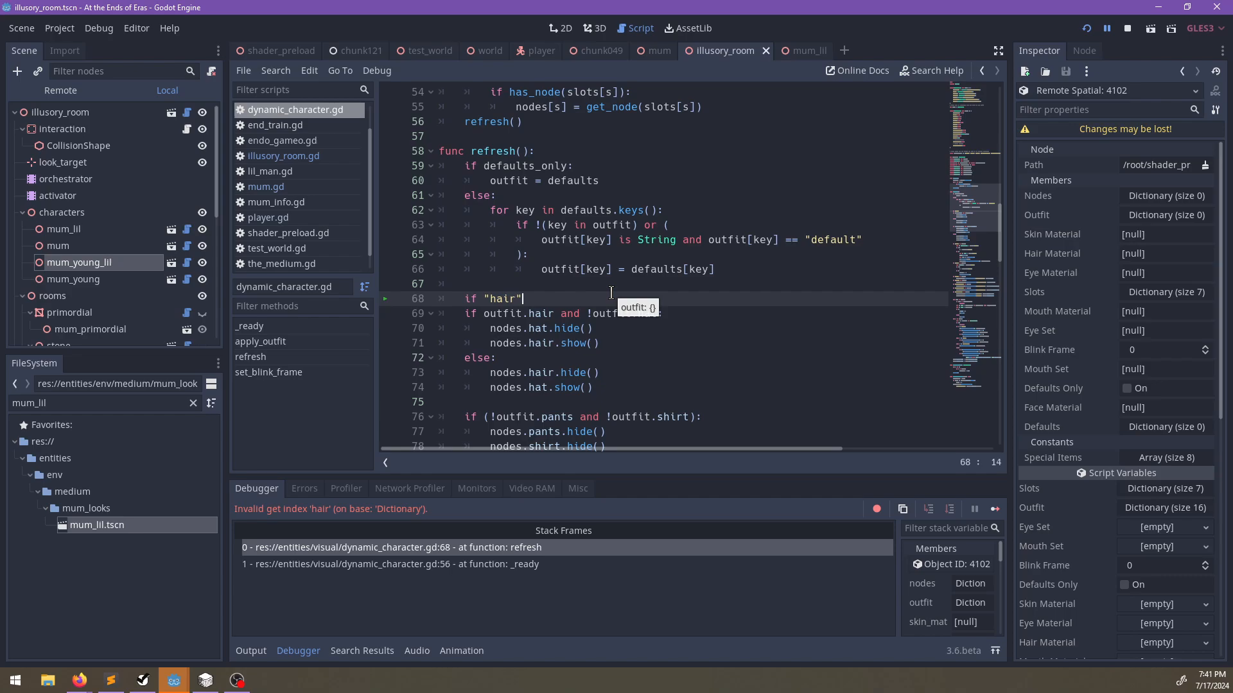
text(in outfit and ")
key(Delete)
text(hat" in outfit:)
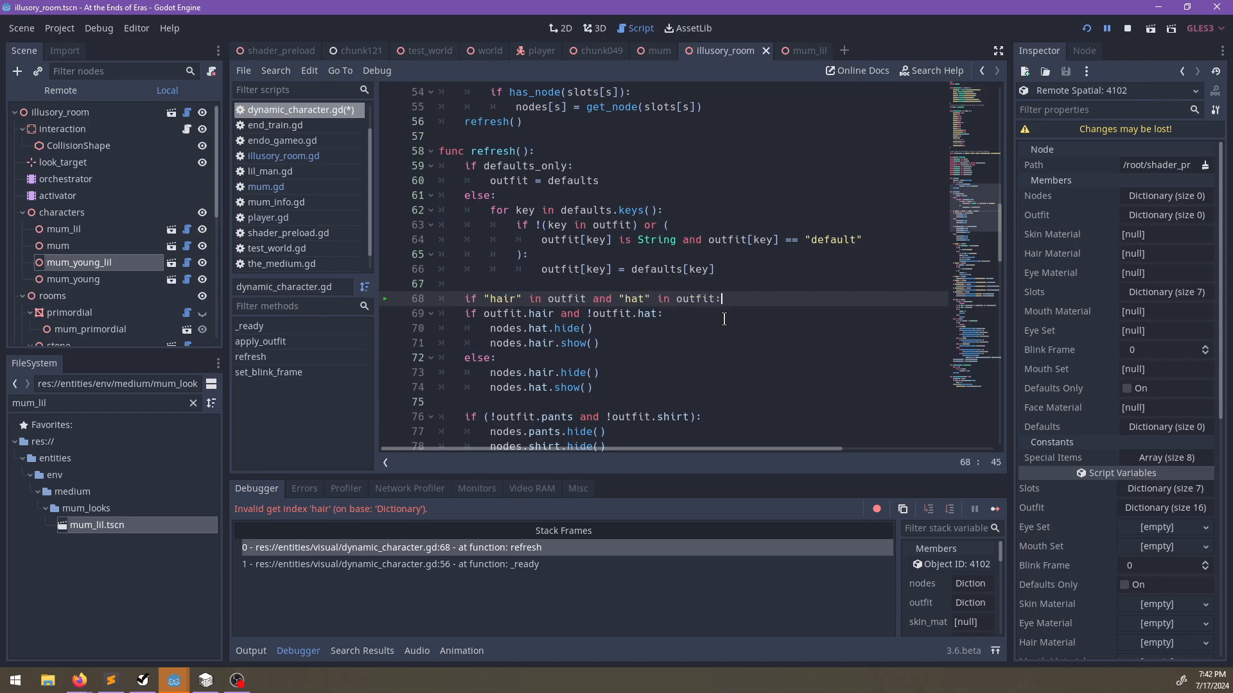
scroll(724, 320, down, 2)
drag(634, 300, 469, 223)
key(Tab)
Above the pants and shirt visibility check, add if "pants" in outfit and "shirt" in outfit and "fullbody" in outfit:.
click(546, 312)
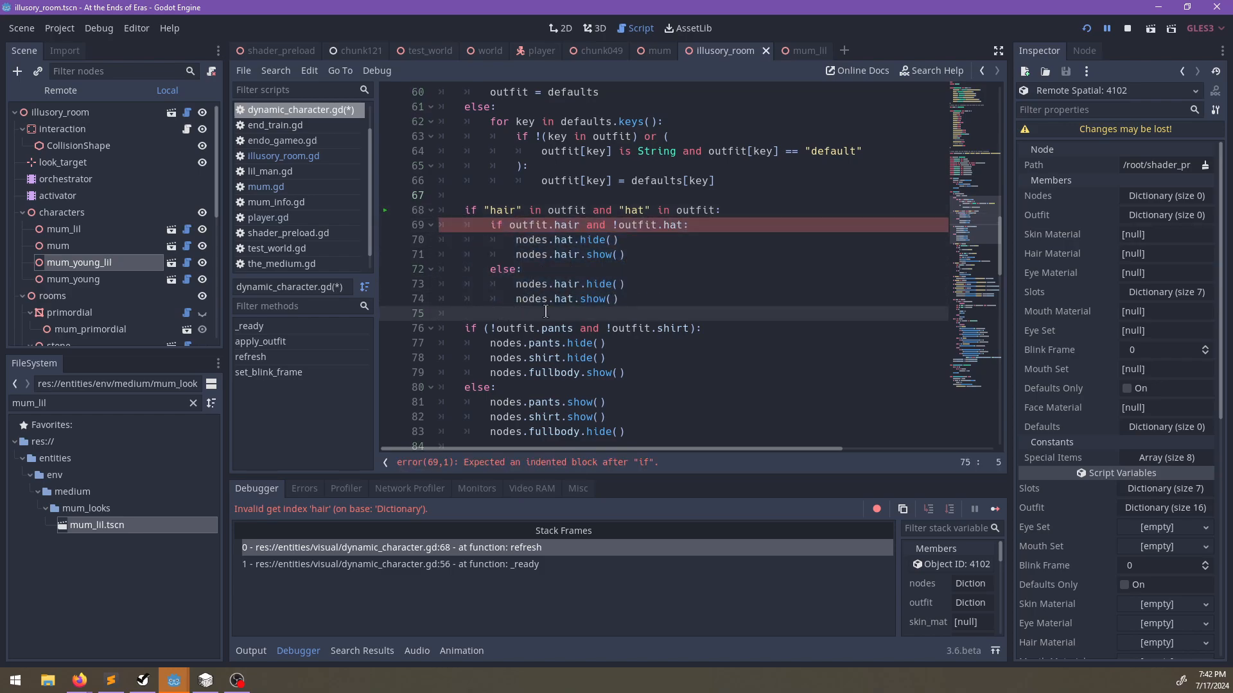
text(if "pain)
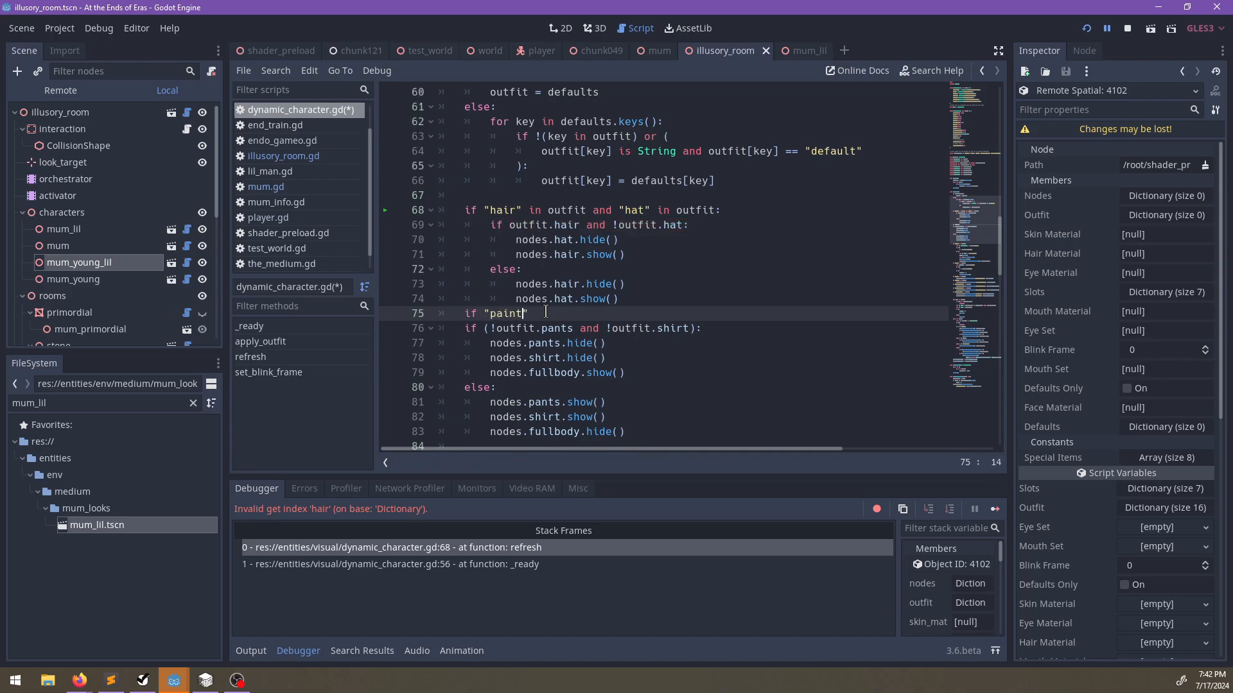
text(ts" in out)
text(fit)
text( and ")
text(shirt" in out)
text(fit and "fullbody)
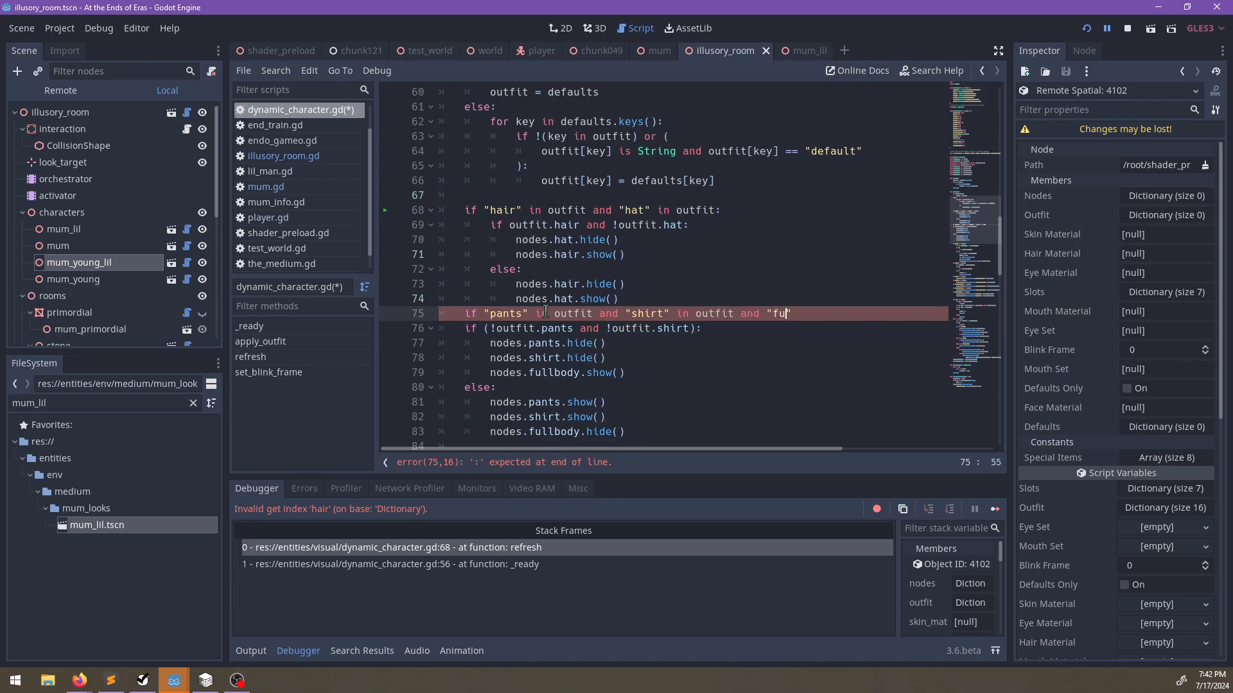
text(" in outfit:)
Indent the pants, shirt and fullbody if/else block under the new condition and save dynamic_character.gd.
scroll(546, 313, down, 4)
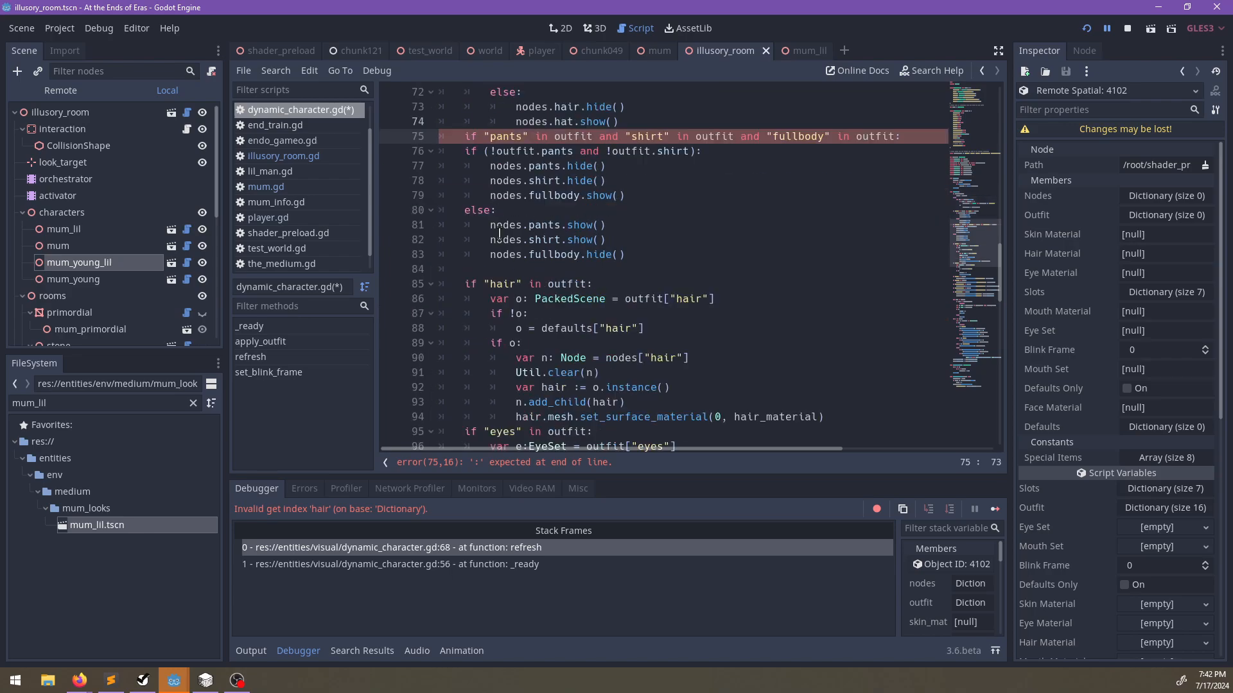
drag(465, 154, 635, 264)
key(Tab)
click(665, 266)
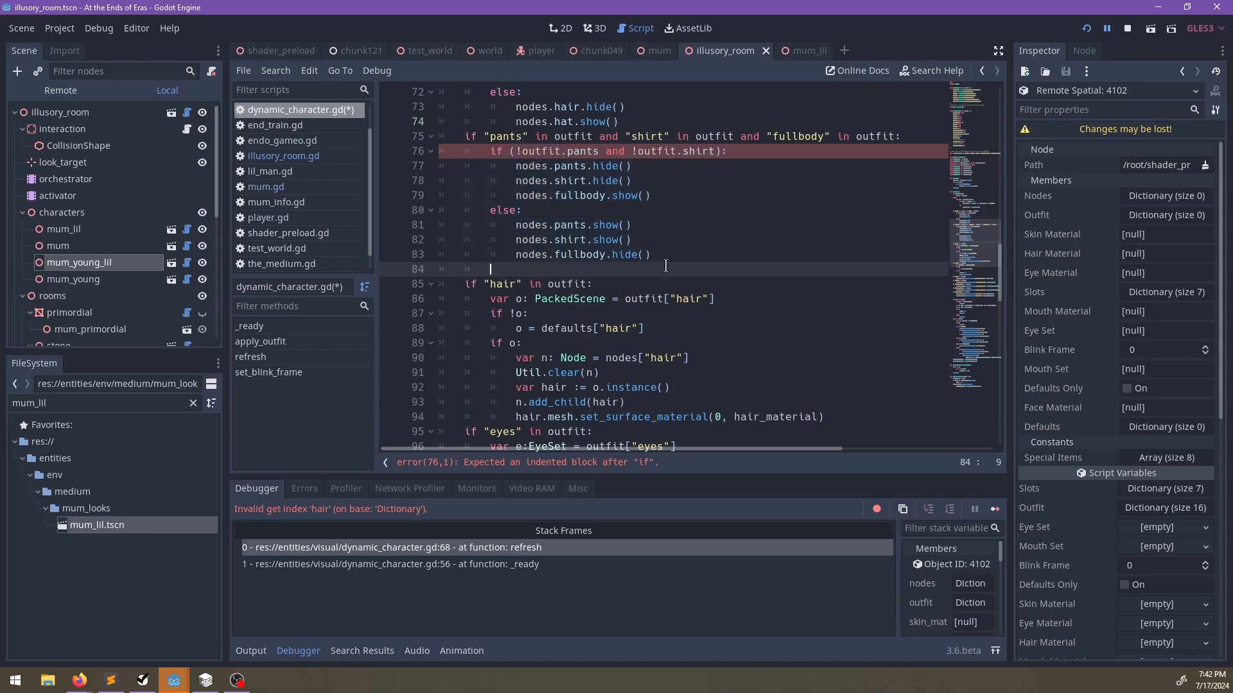
key(ctrl+s)
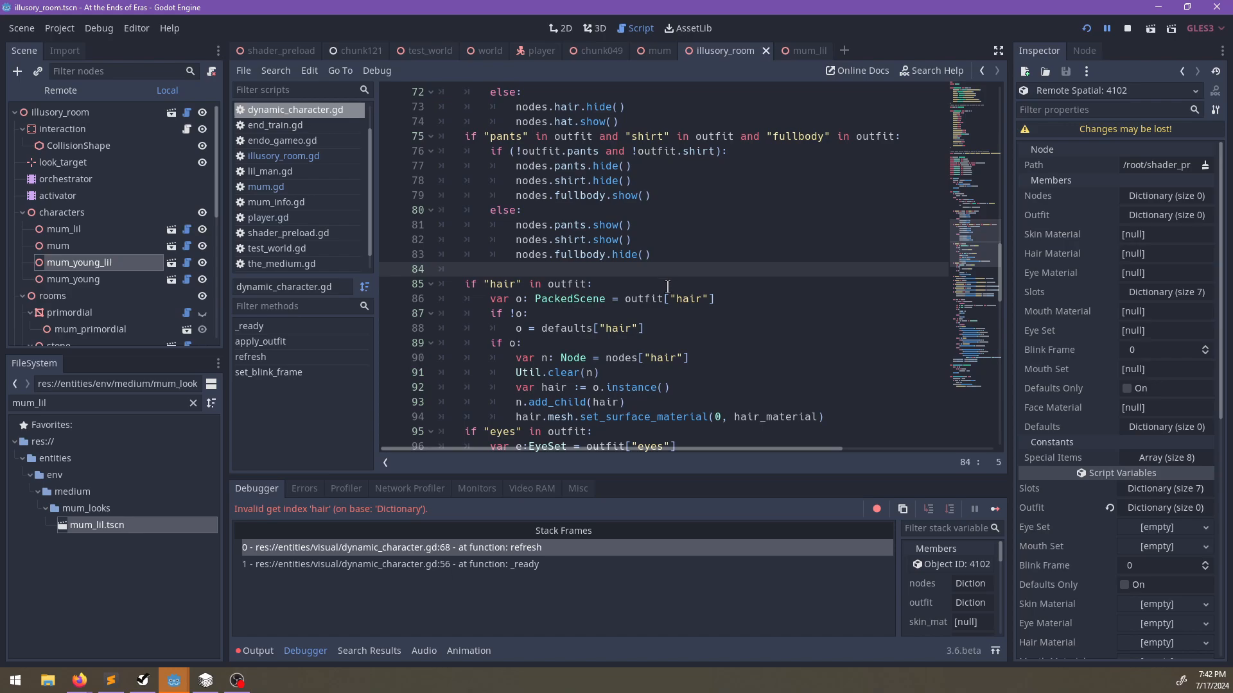
Review the rest of refresh in dynamic_character.gd for other unguarded outfit lookups.
scroll(668, 287, down, 7)
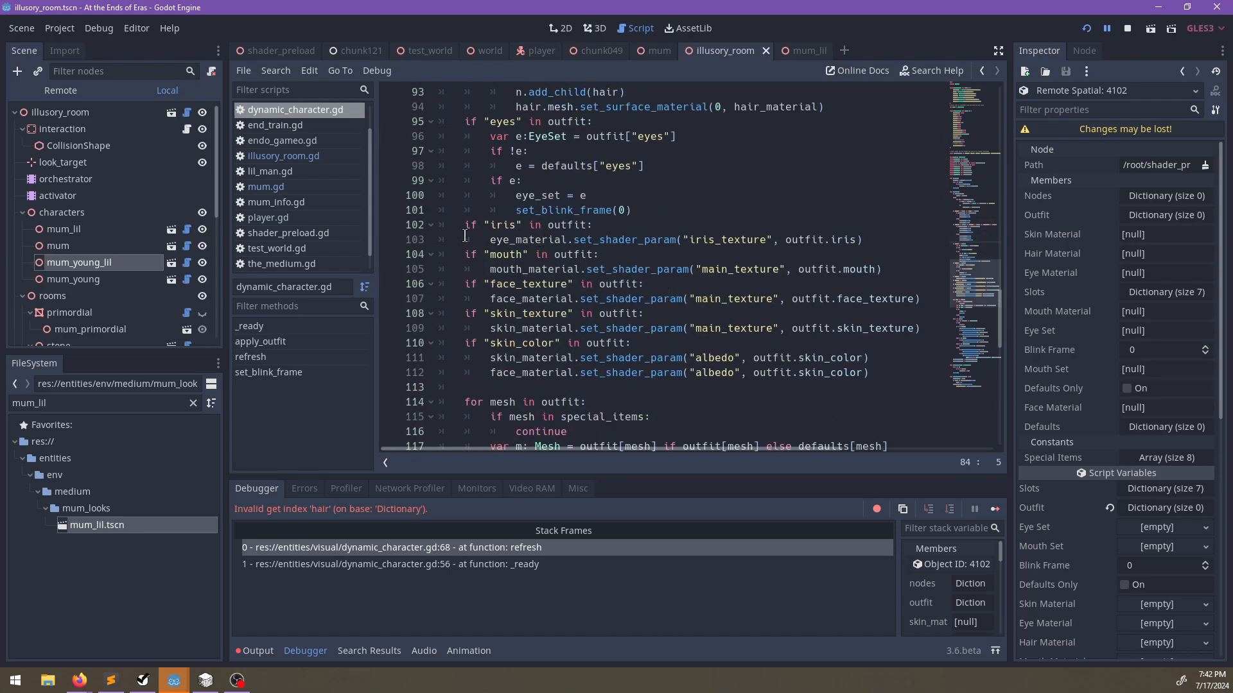
drag(462, 220, 534, 345)
scroll(533, 347, down, 14)
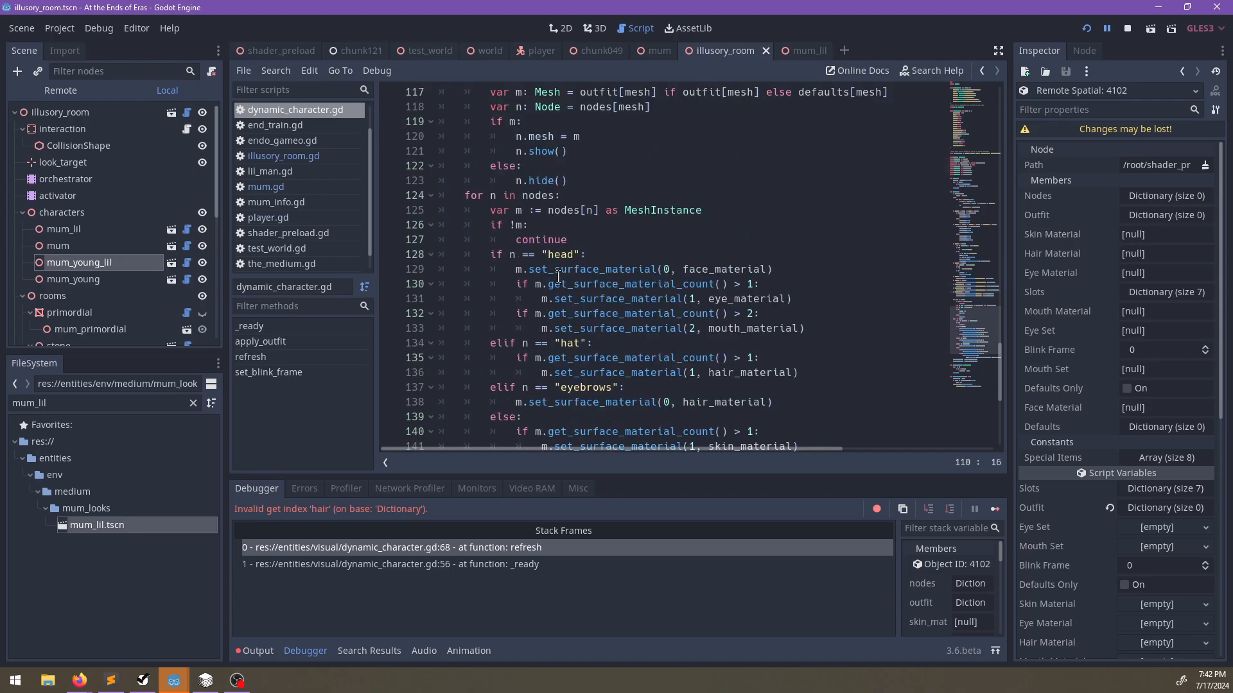
scroll(563, 283, up, 20)
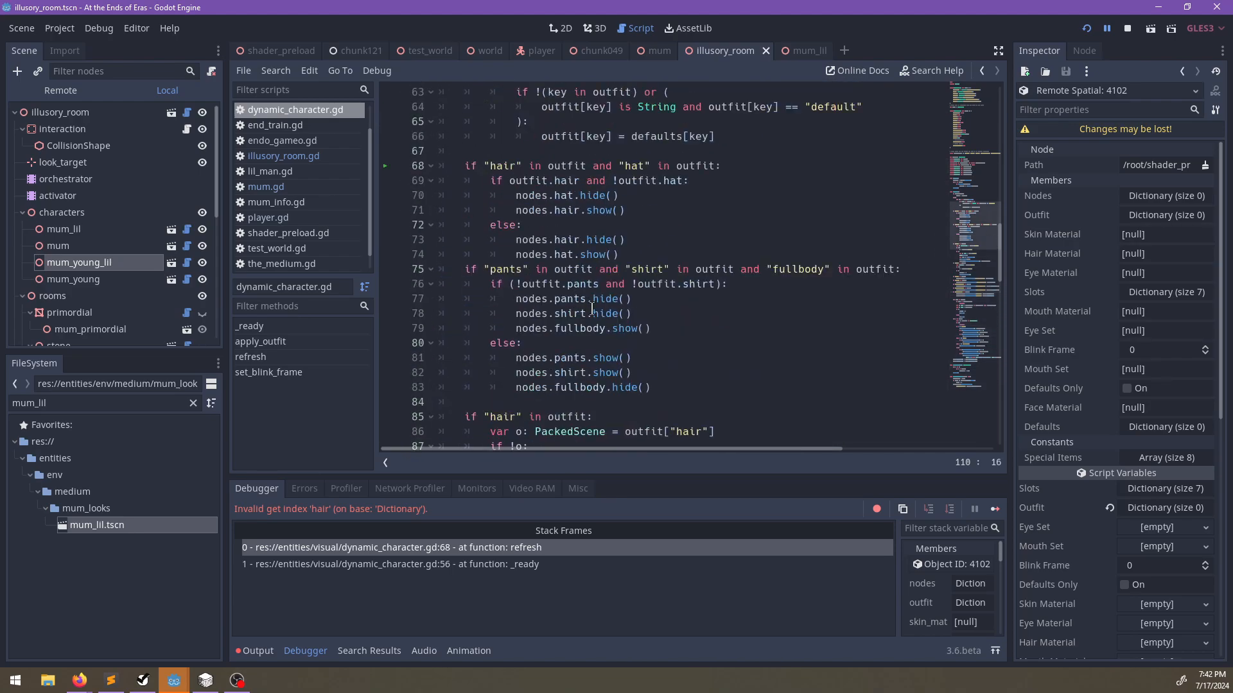
Review the guarded outfit conditions in refresh and run the project again to test them.
scroll(702, 318, down, 4)
scroll(706, 308, up, 2)
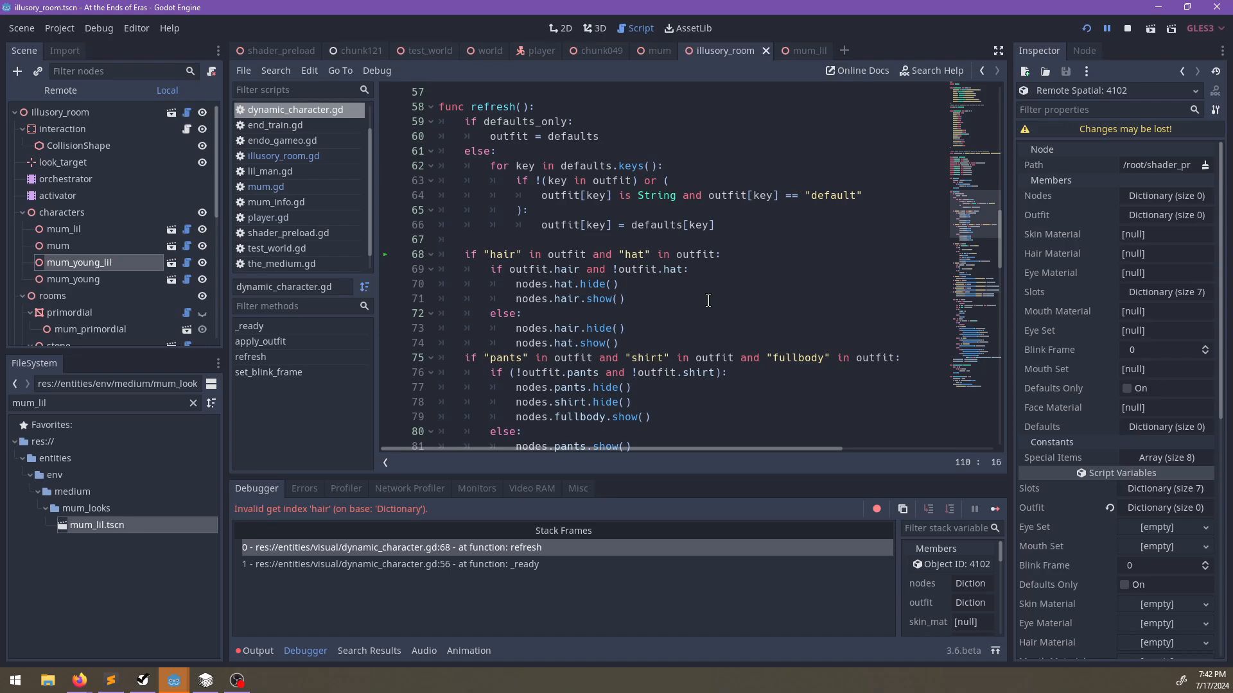
scroll(735, 331, up, 1)
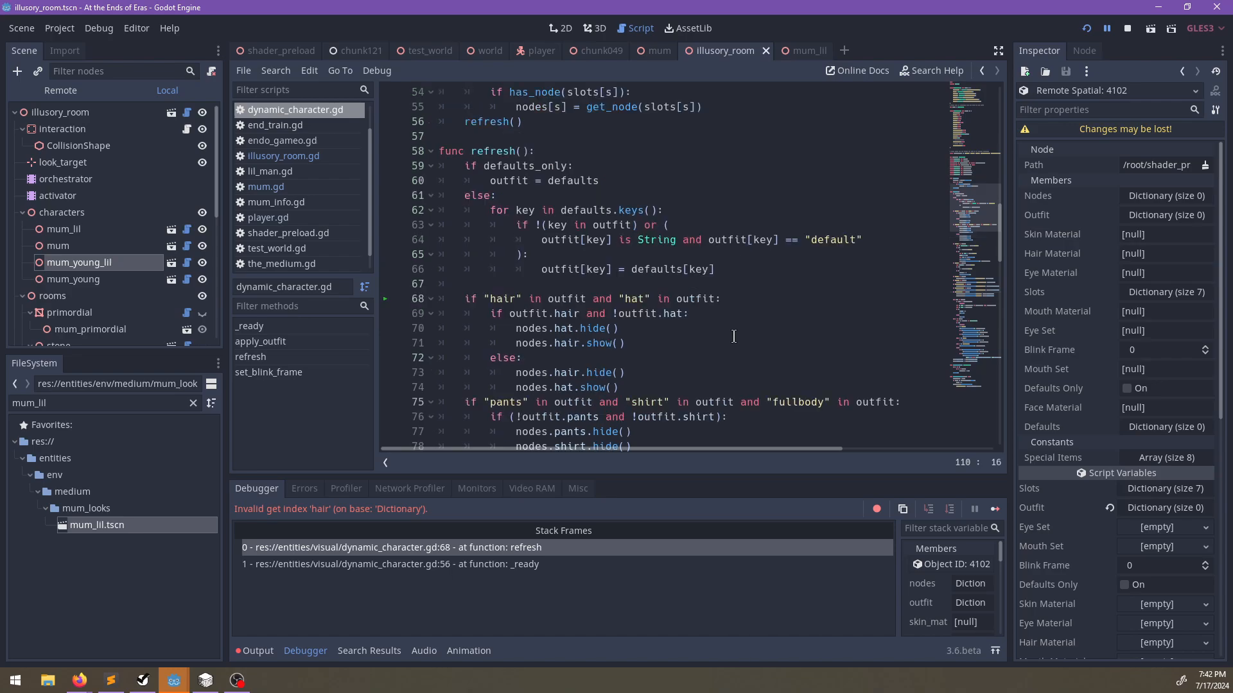
scroll(696, 324, down, 2)
scroll(708, 351, down, 2)
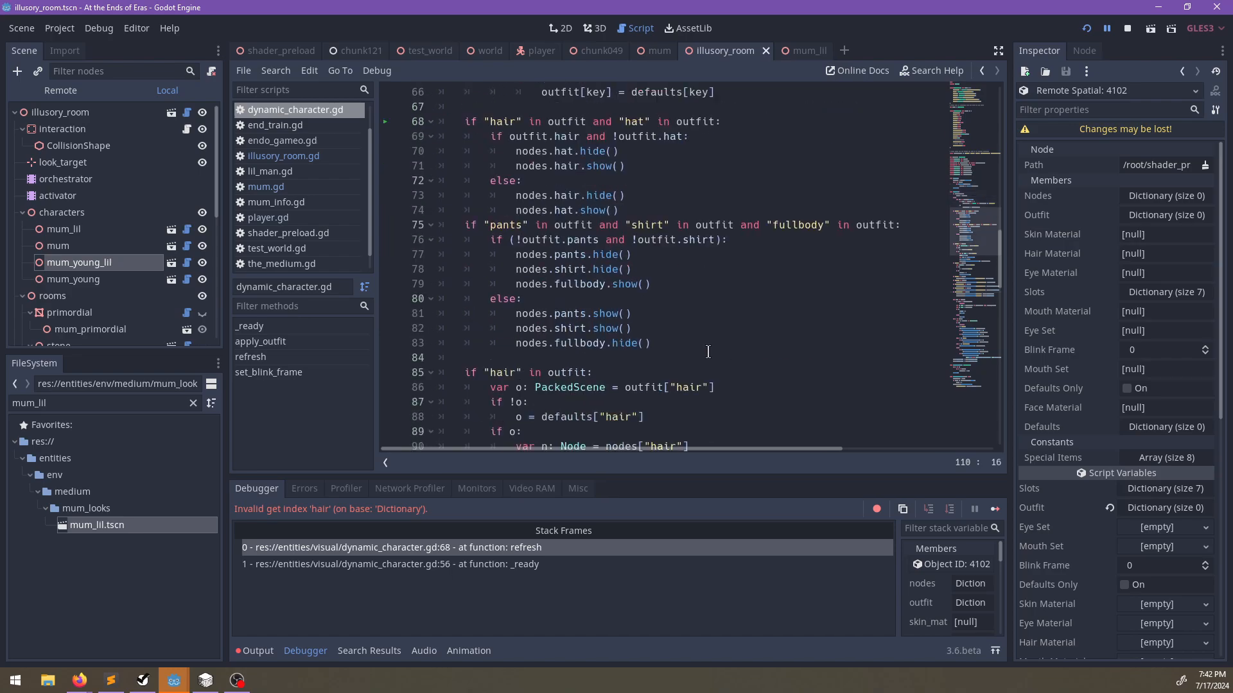
click(718, 313)
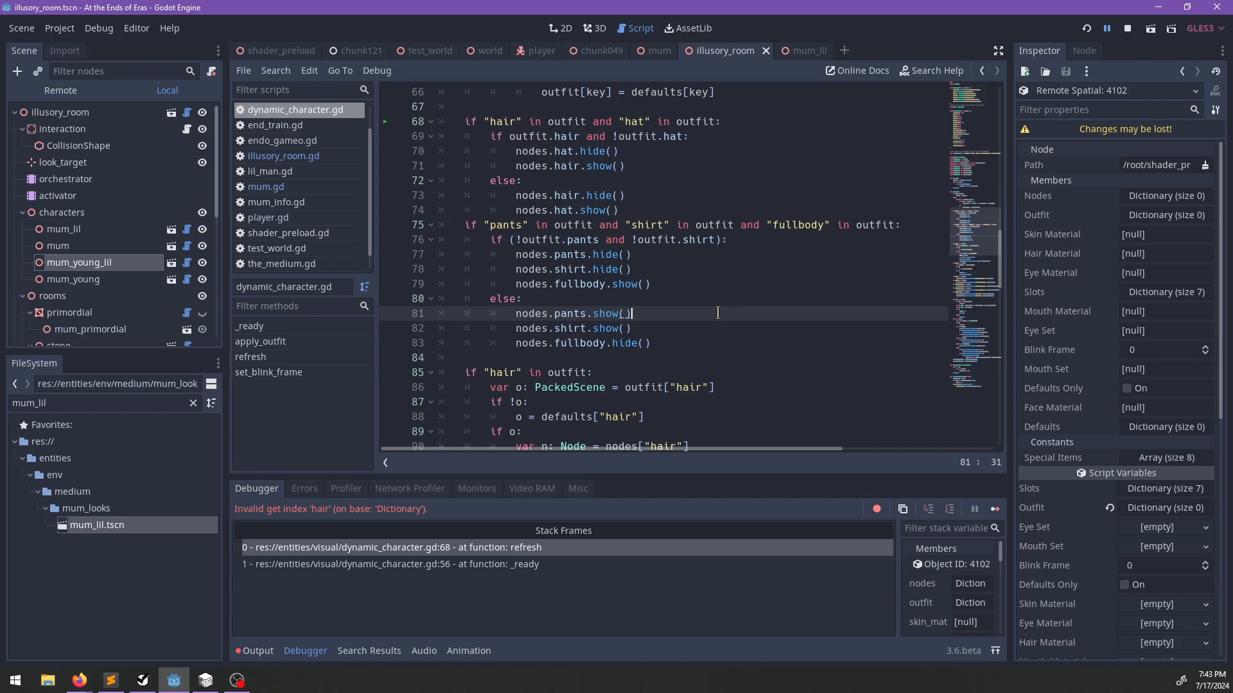
key(F5)
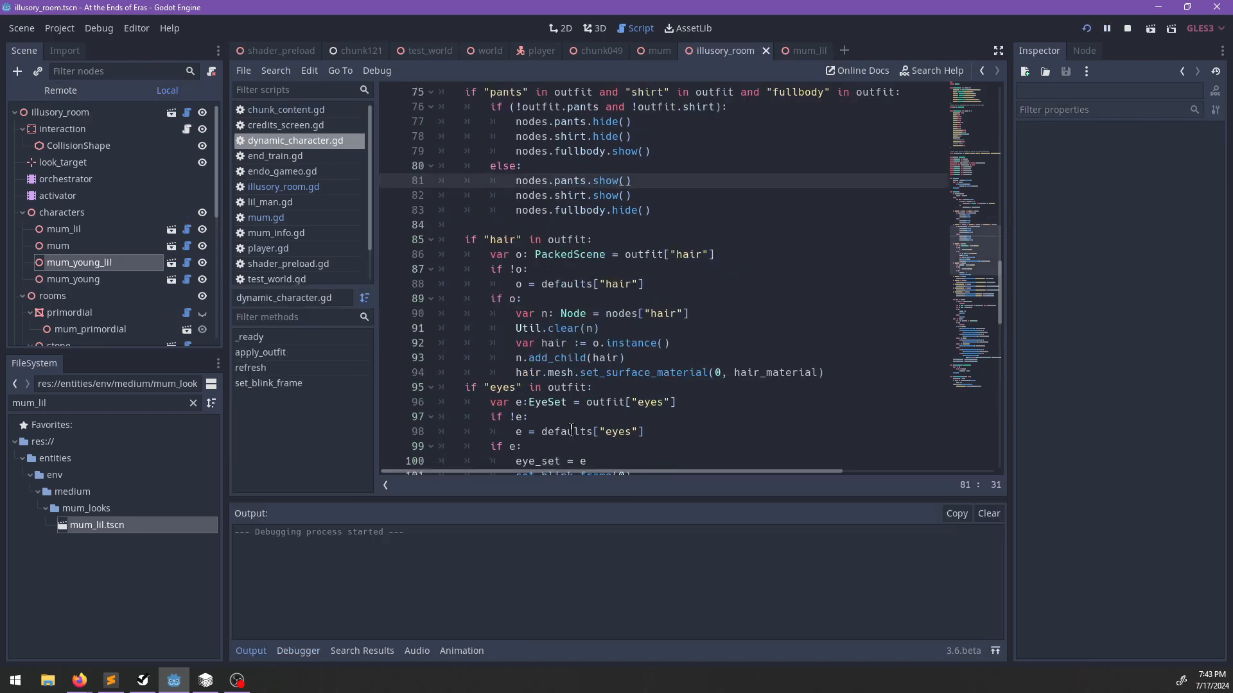
scroll(527, 160, down, 10)
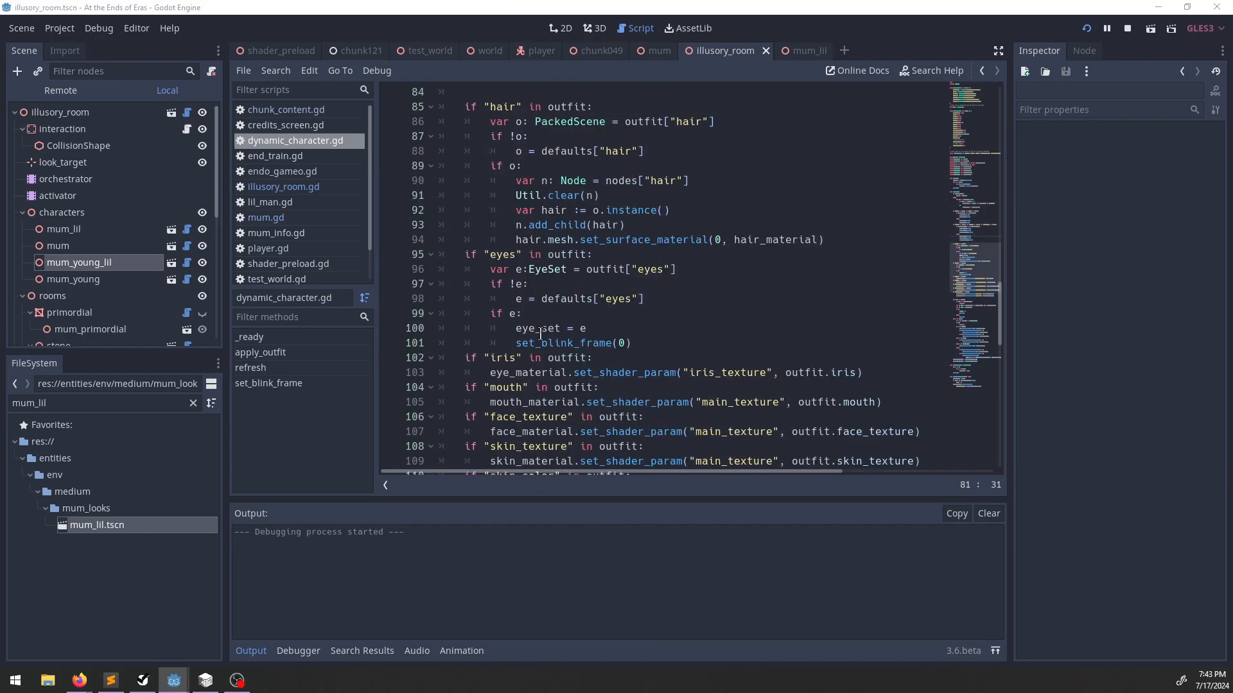
scroll(519, 280, up, 4)
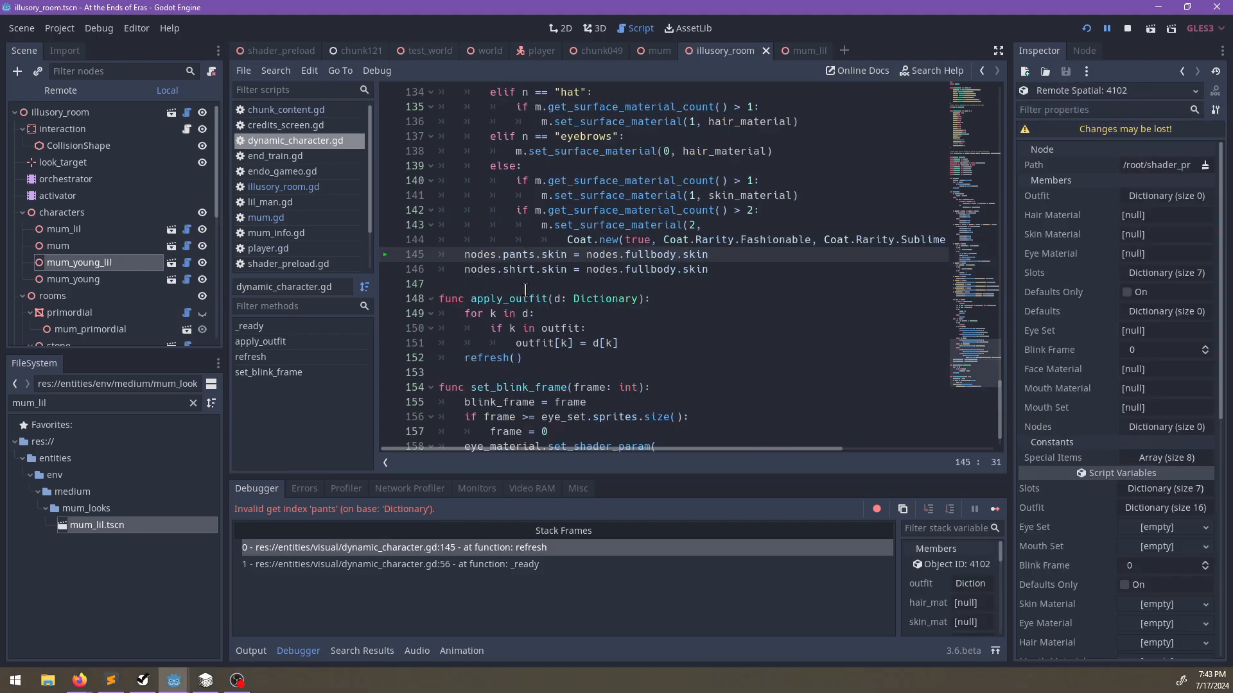
Stop the project and examine how refresh uses the pants, shirt and fullbody nodes around the skin assignments.
double_click(651, 254)
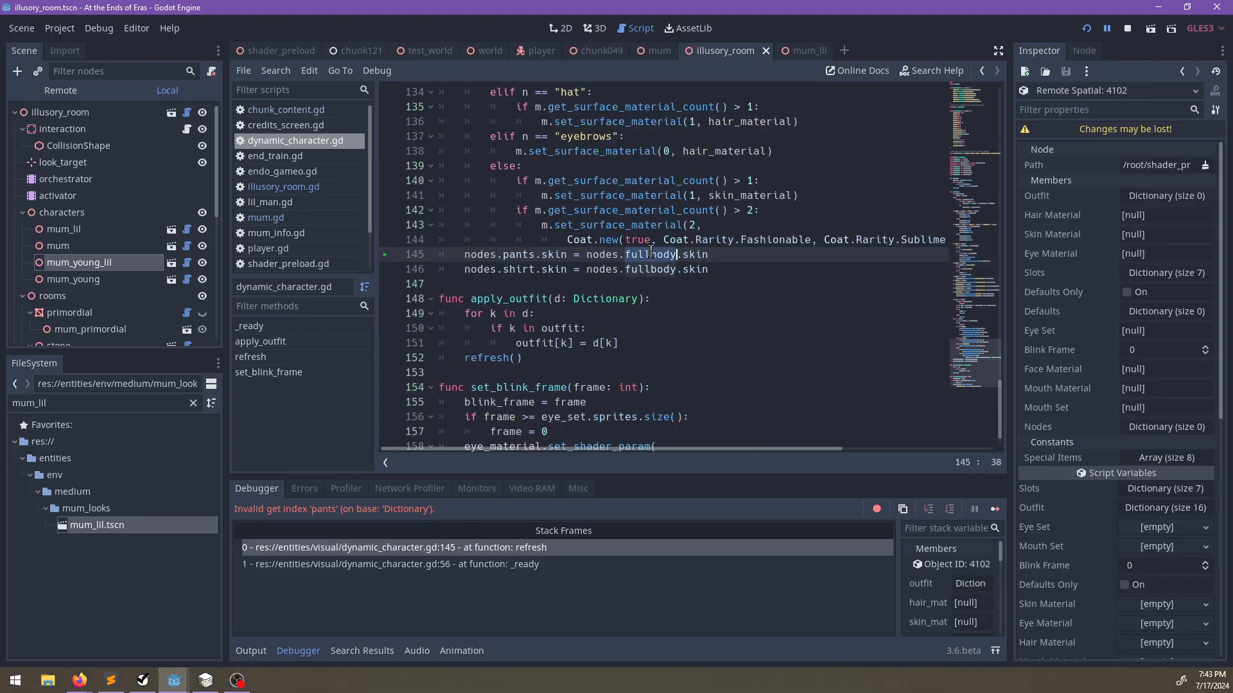
scroll(719, 294, up, 3)
scroll(706, 341, down, 2)
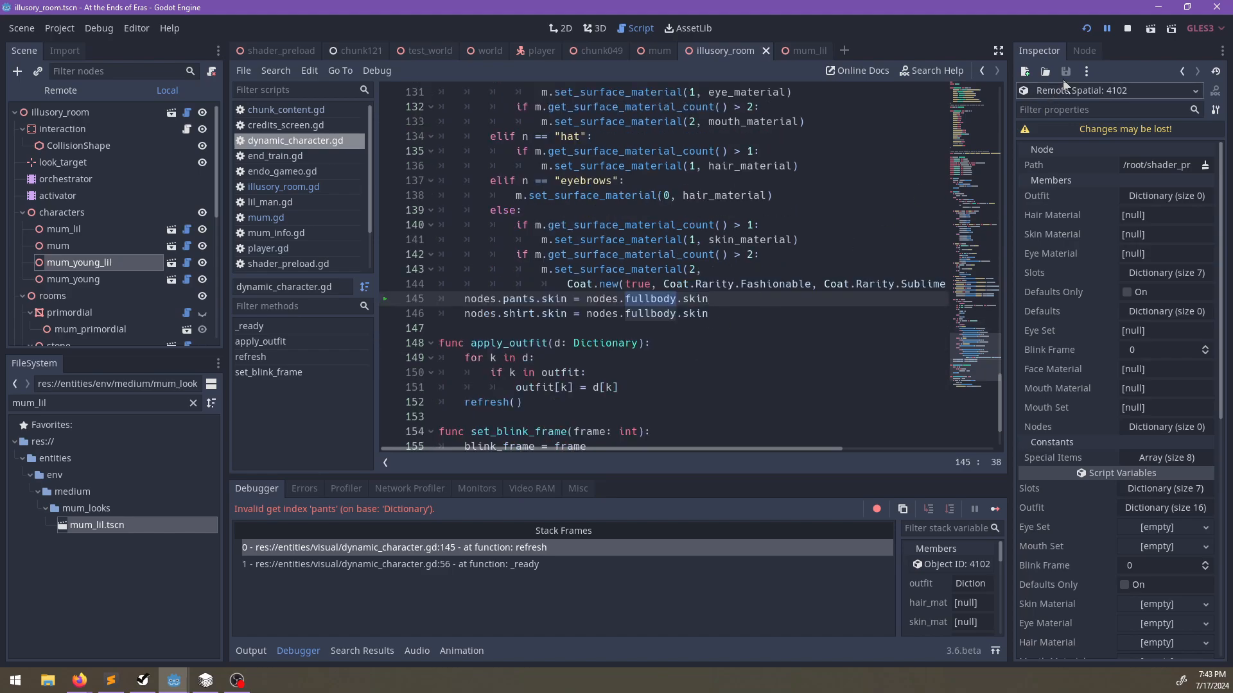
click(1128, 30)
scroll(666, 359, up, 5)
scroll(670, 360, down, 4)
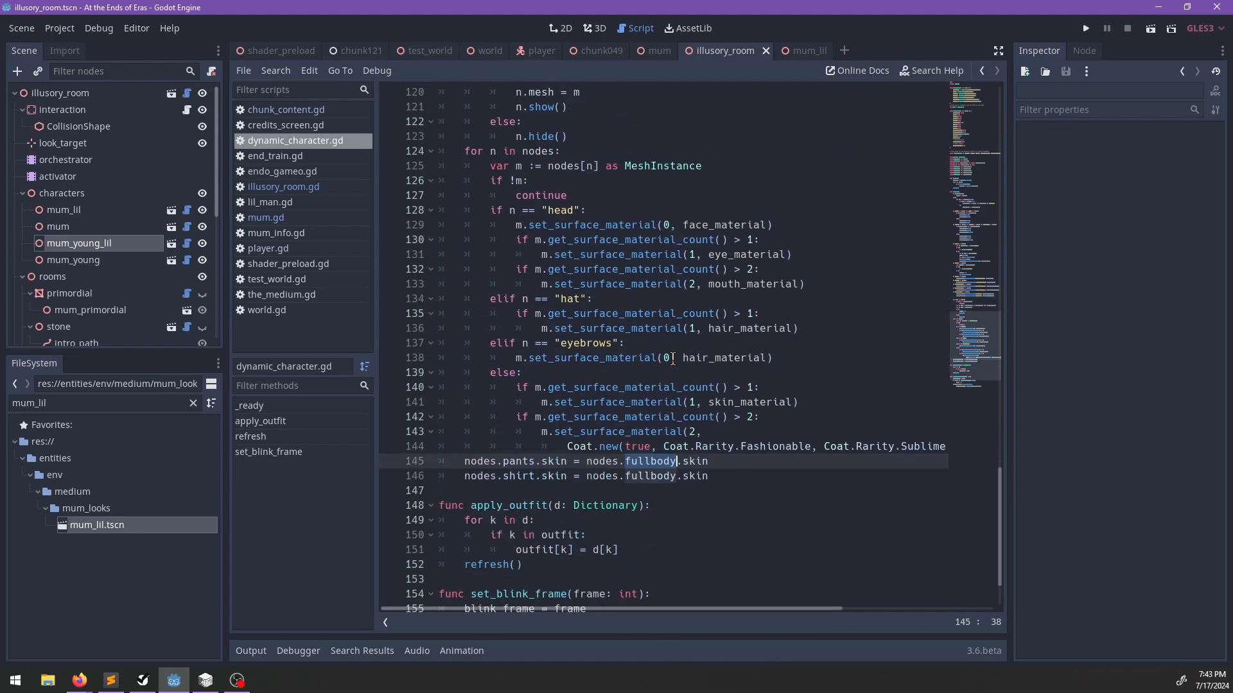
click(463, 418)
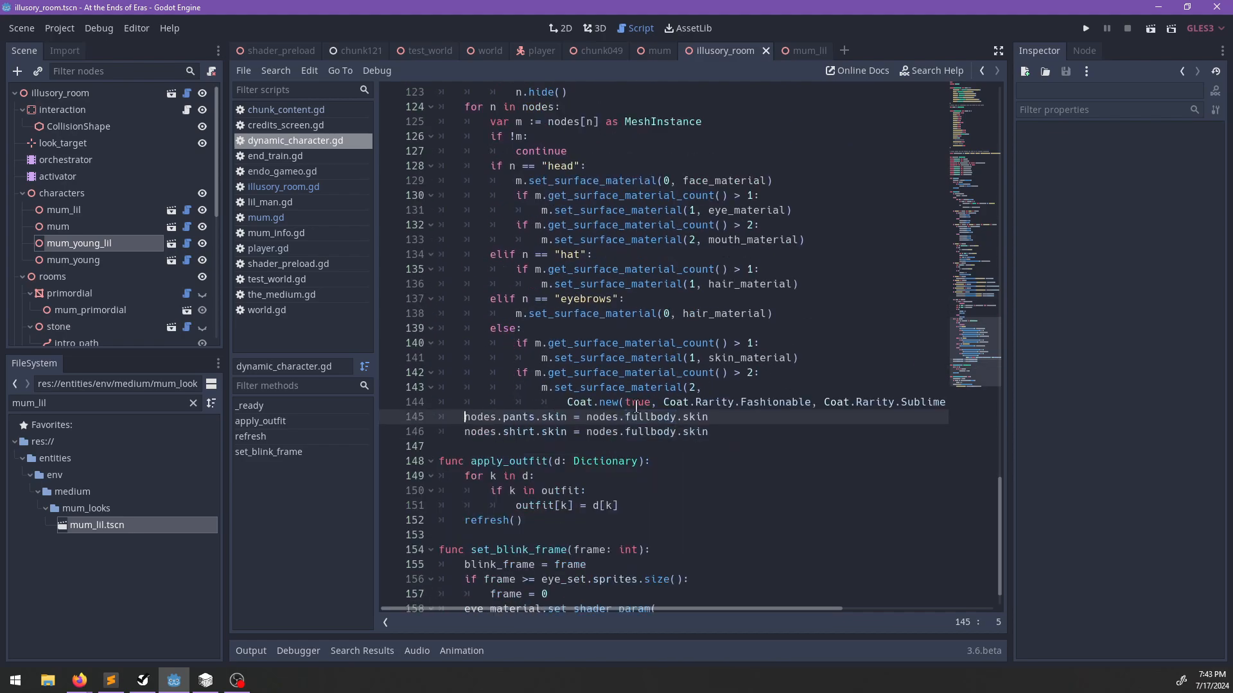
scroll(648, 404, up, 5)
scroll(647, 404, up, 3)
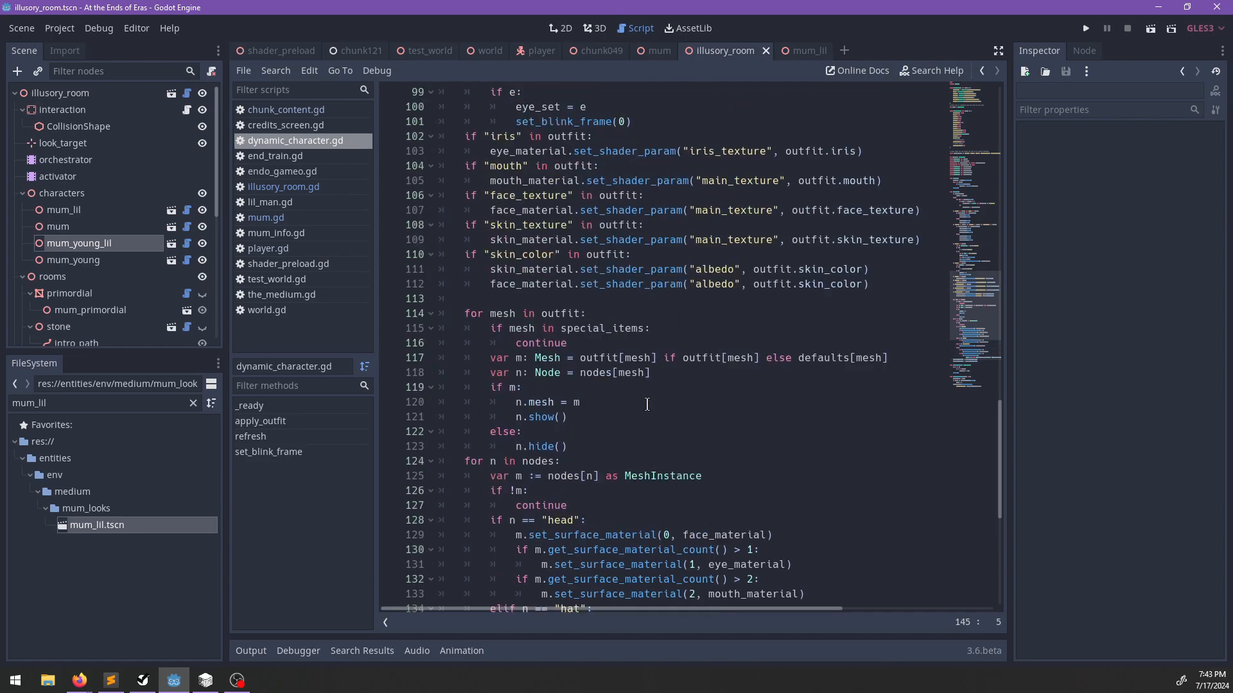
scroll(647, 405, up, 9)
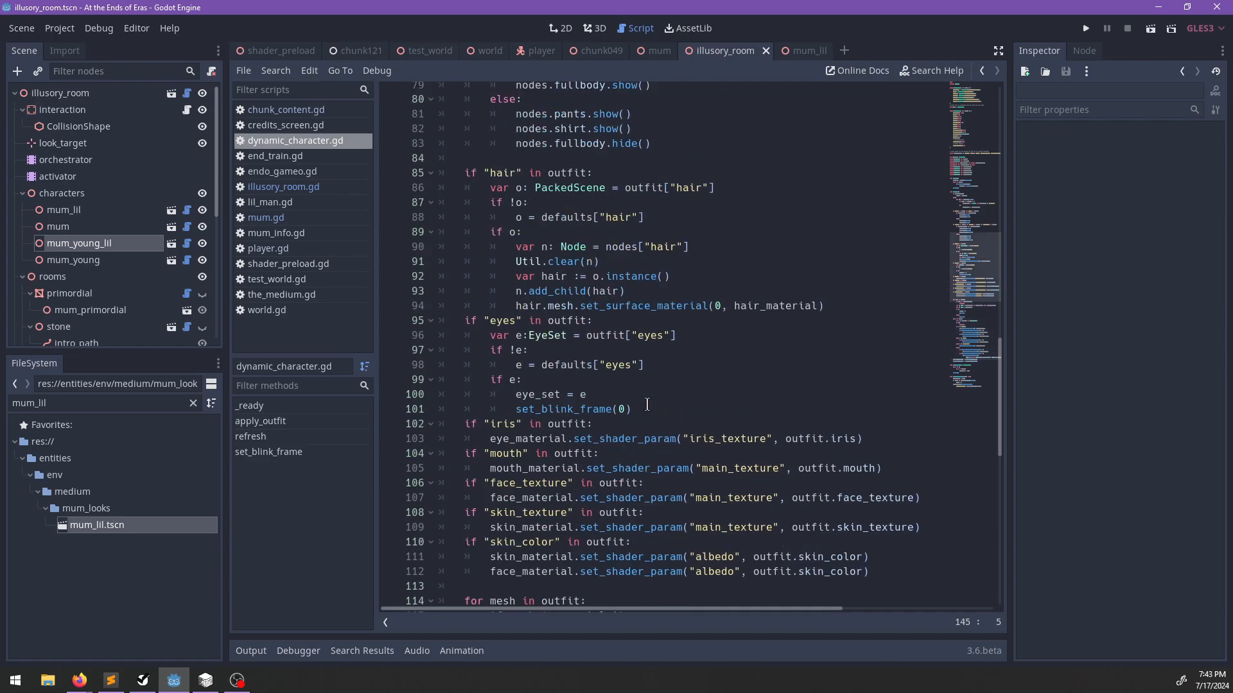
scroll(647, 405, down, 18)
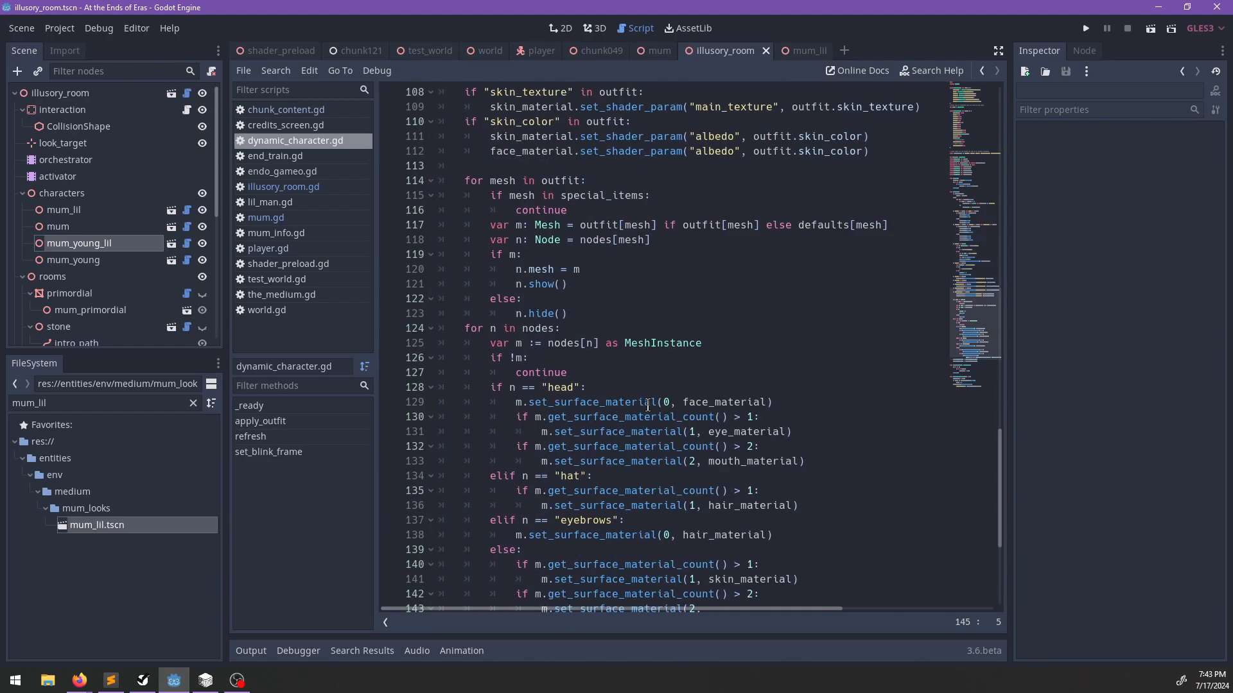
Copy the nodes.pants.skin and nodes.shirt.skin assignments at the end of refresh and remove them there.
drag(735, 384, 464, 374)
key(ctrl+c)
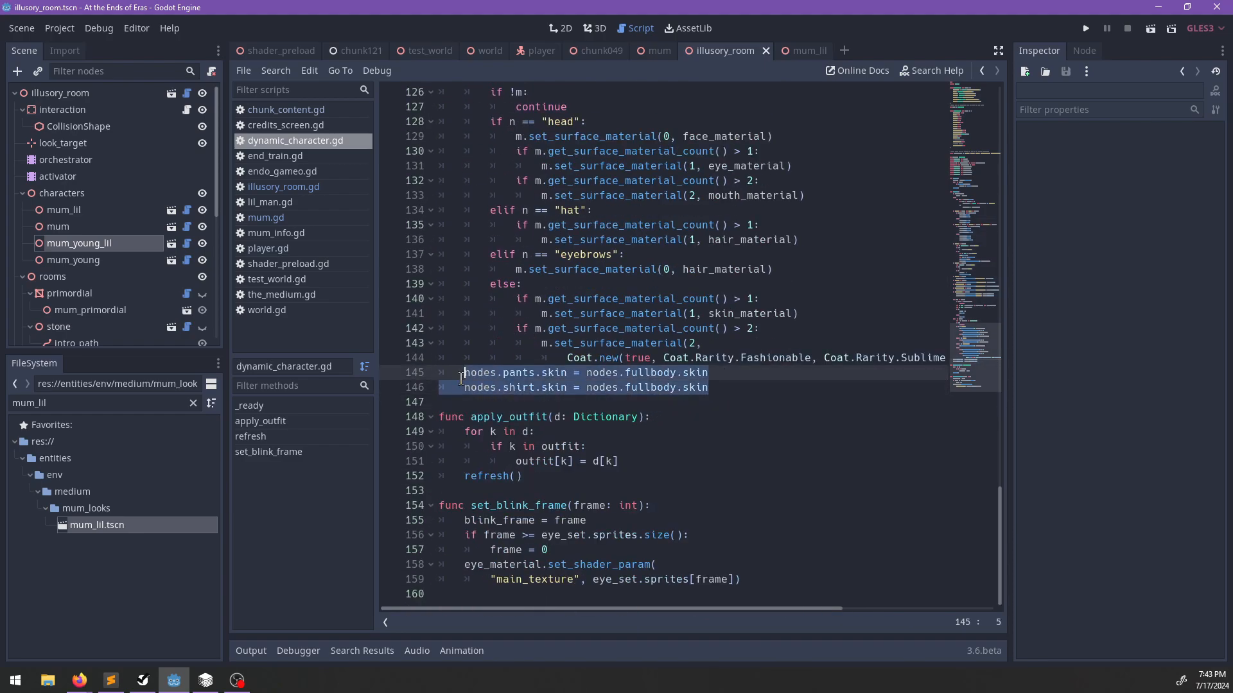
scroll(712, 392, up, 4)
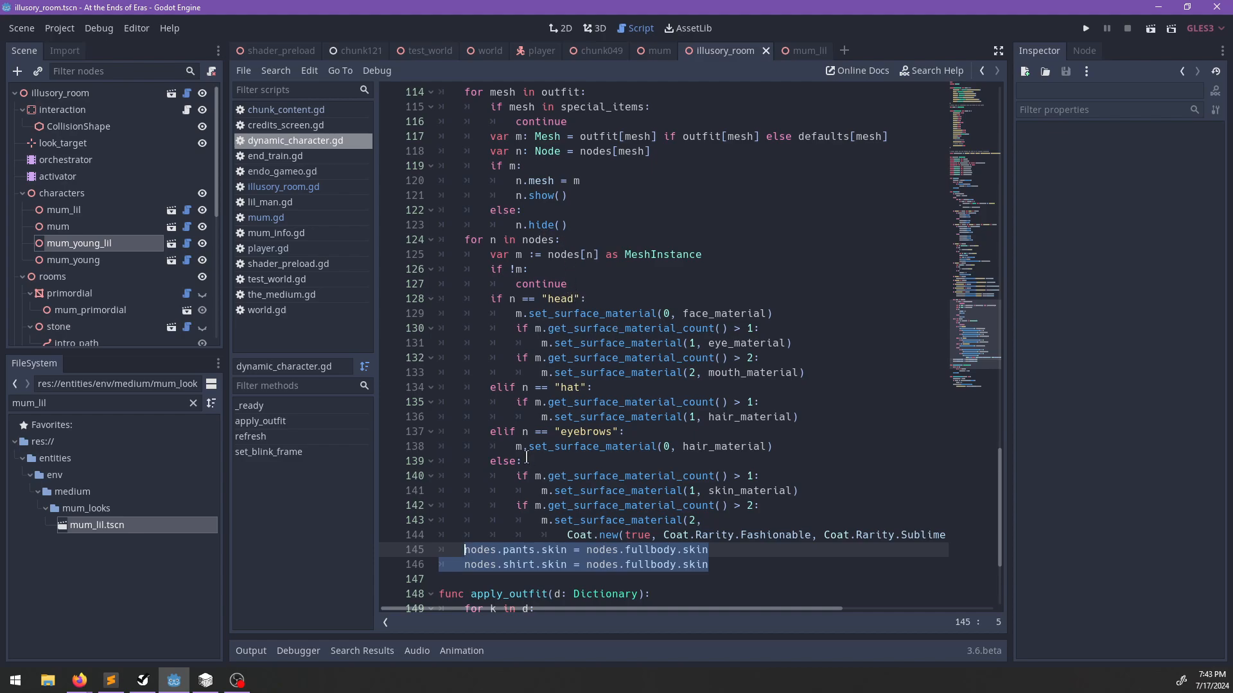
scroll(528, 456, down, 2)
key(BackSpace)
key(BackSpace)
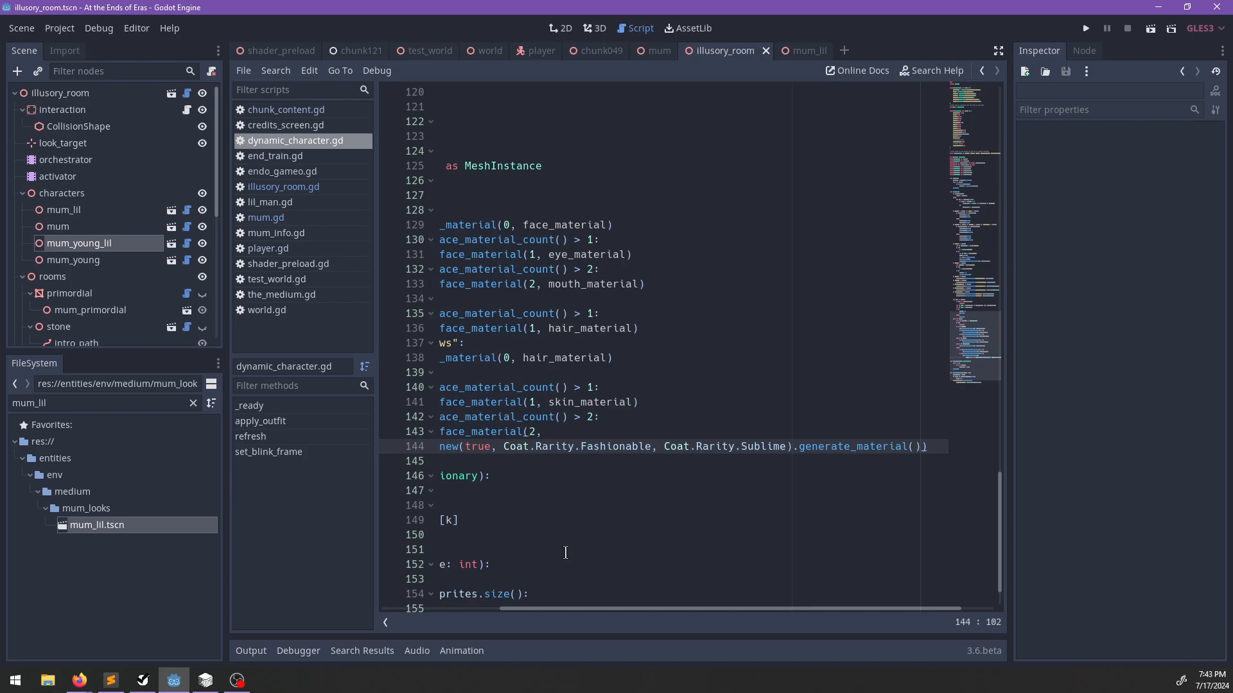
Paste the two copied skin assignments on new lines after nodes.fullbody.hide() in the pants, shirt and fullbody condition.
drag(553, 610, 428, 606)
scroll(593, 443, up, 2)
scroll(593, 444, up, 5)
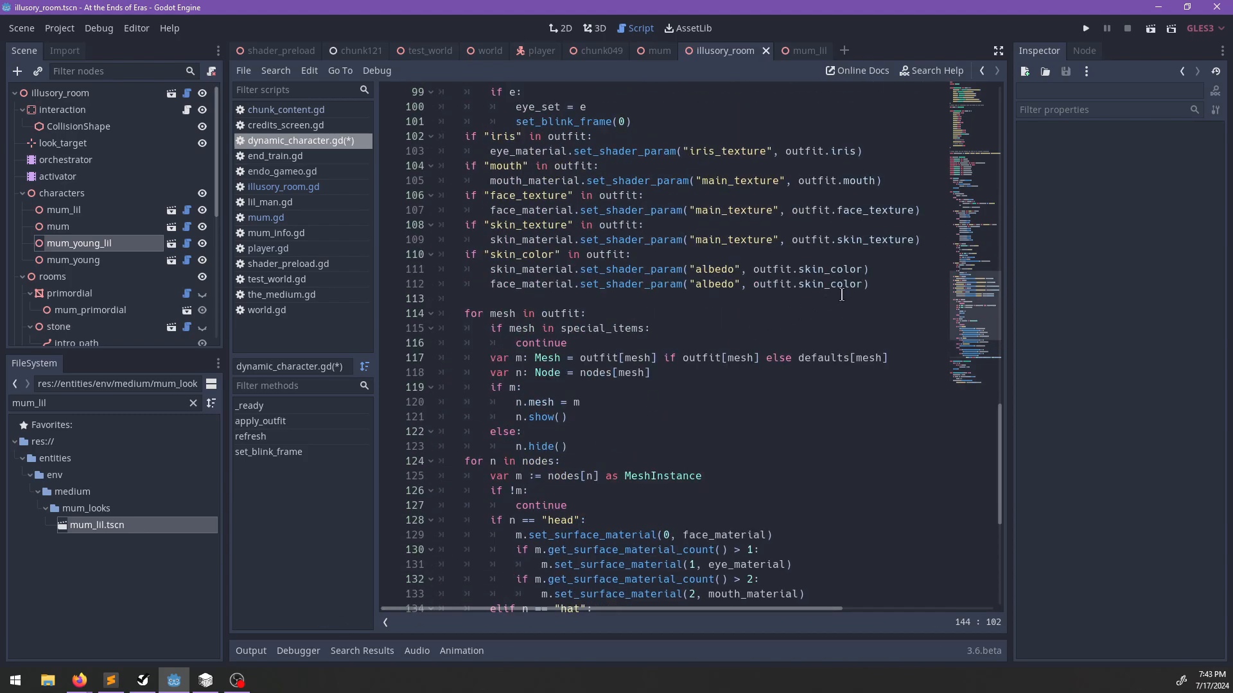
scroll(838, 297, up, 6)
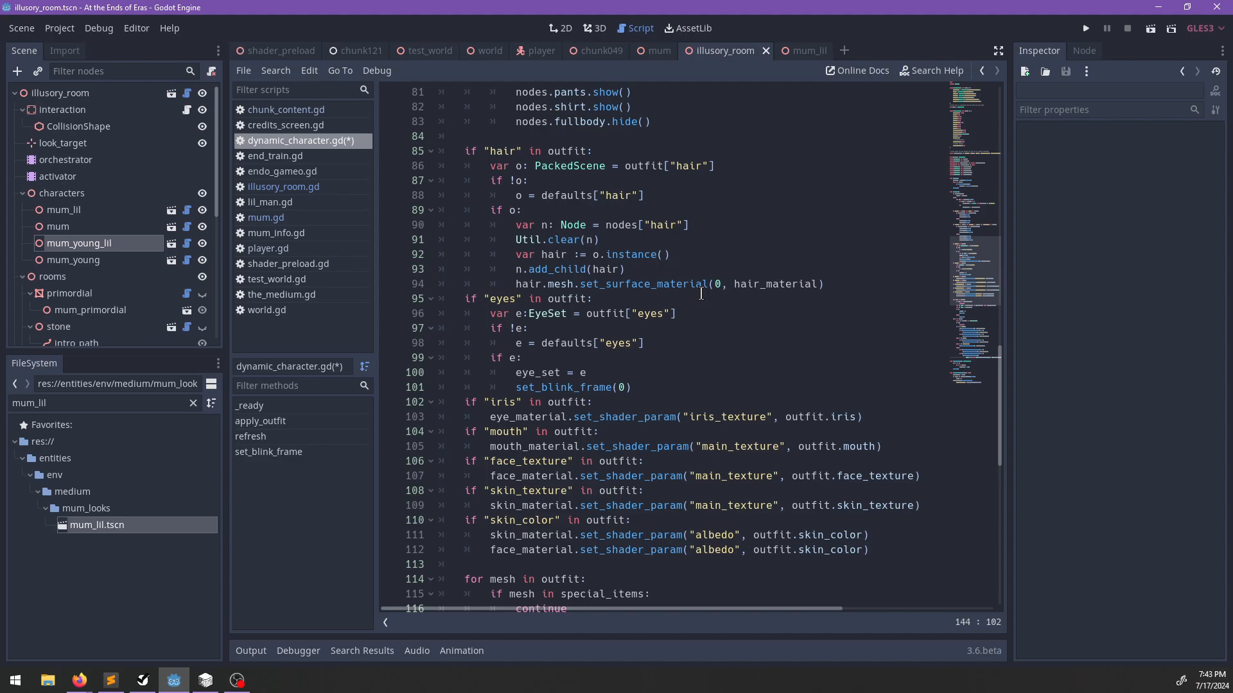
scroll(698, 293, up, 4)
click(668, 296)
key(ctrl+v)
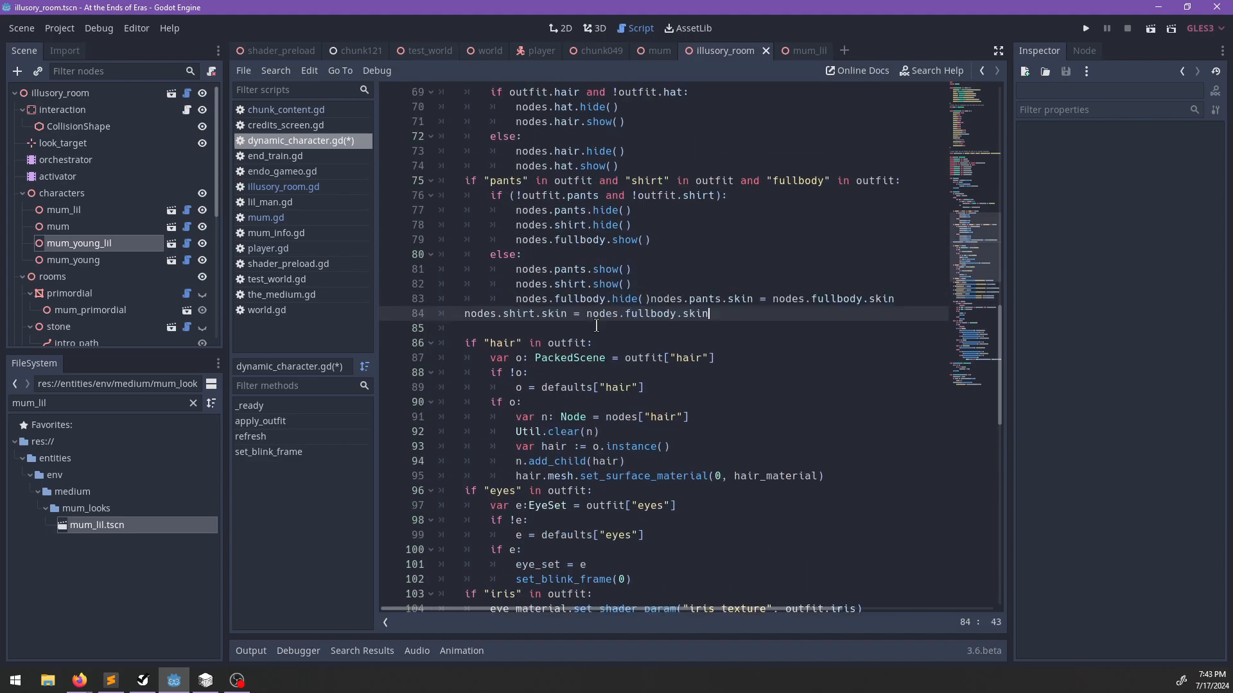
key(ctrl+z)
key(Return)
key(BackSpace)
key(ctrl+v)
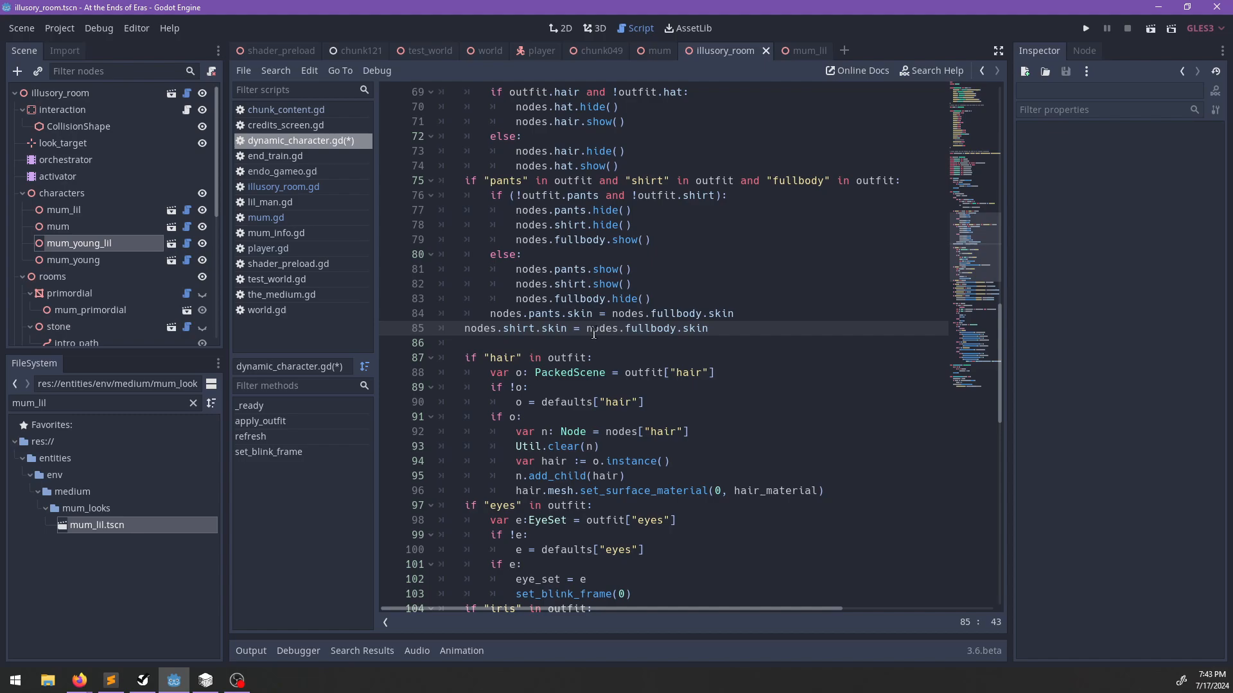
Indent the nodes.shirt.skin line to match the nodes.pants.skin line and save dynamic_character.gd.
click(458, 335)
key(Tab)
key(ctrl+s)
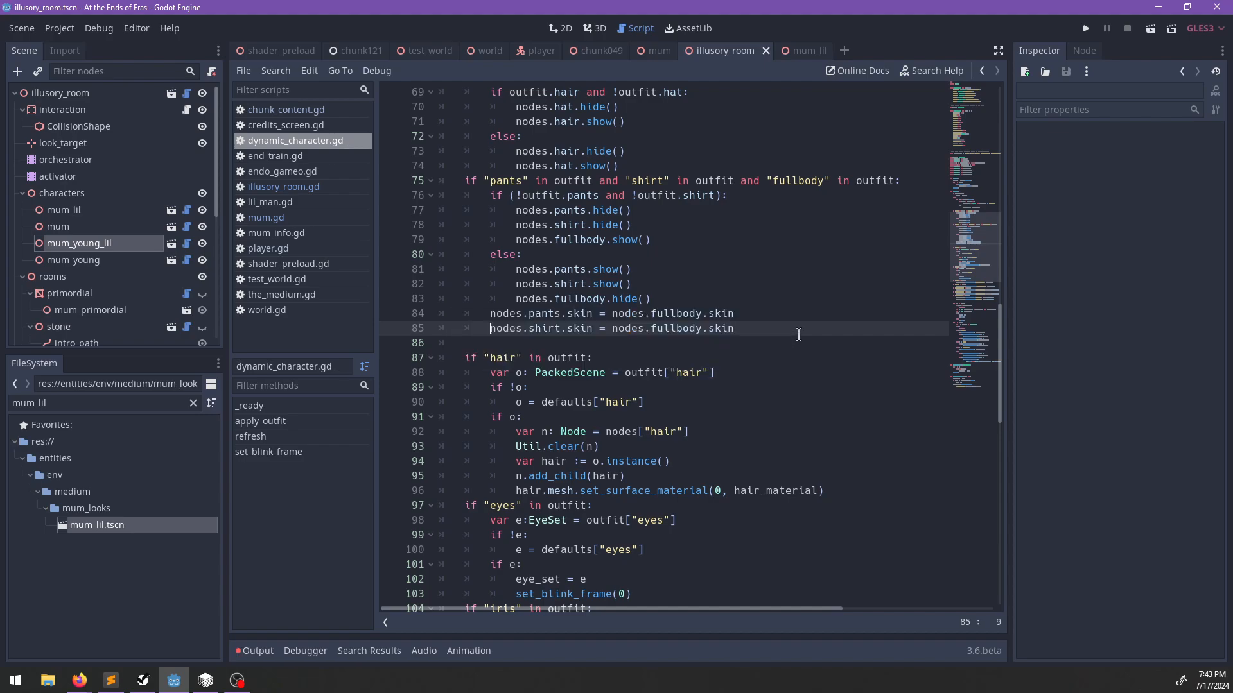
Check the remainder of refresh, save the script, run the project to test the moved assignments, and stop it.
scroll(793, 334, down, 15)
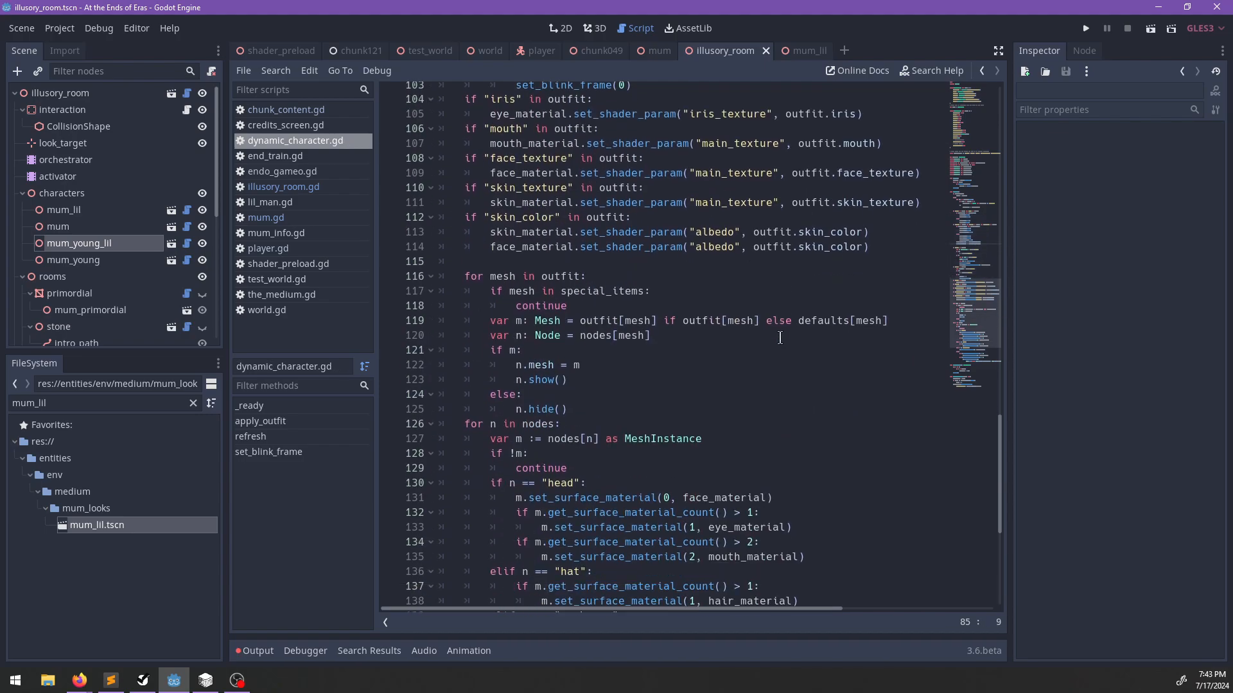
key(ctrl+f)
key(Escape)
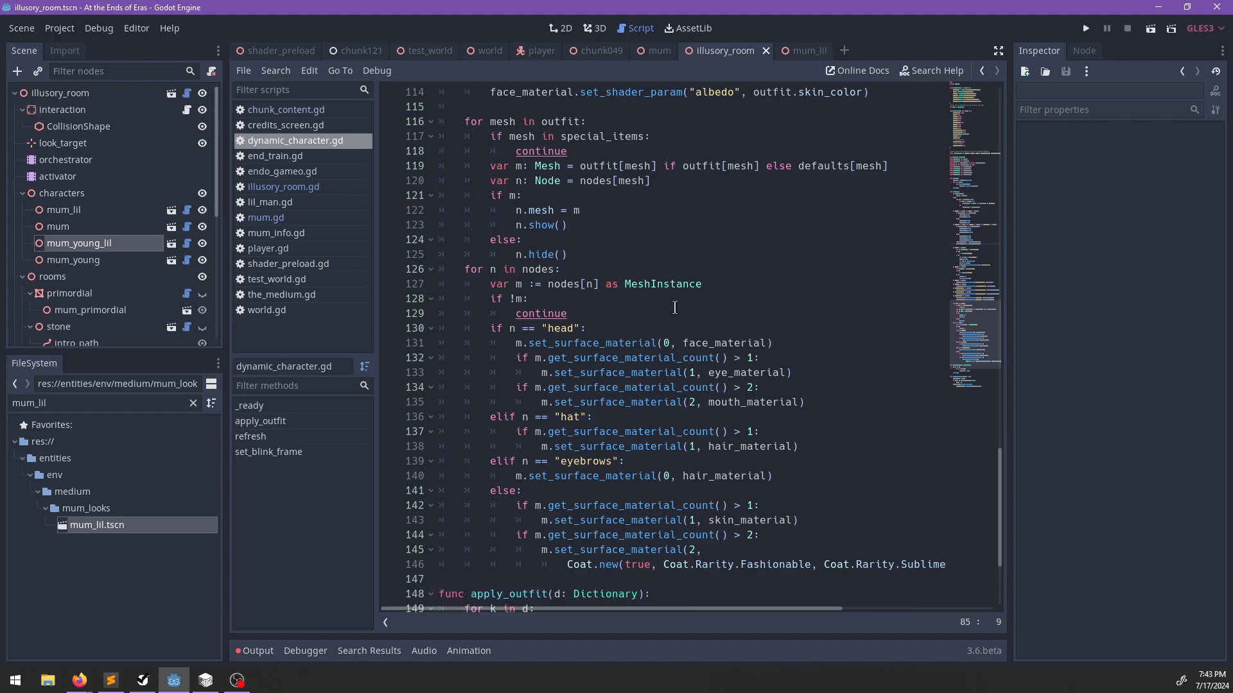
scroll(675, 308, down, 1)
scroll(738, 330, up, 14)
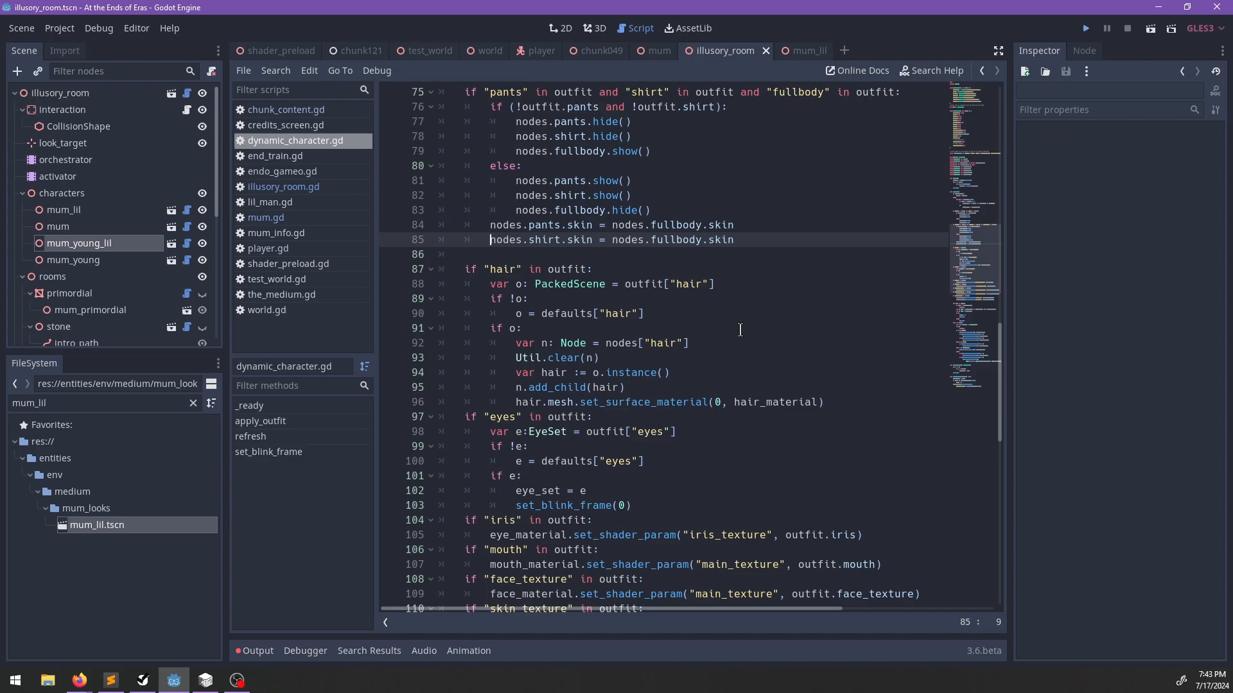
key(ctrl+s)
key(F5)
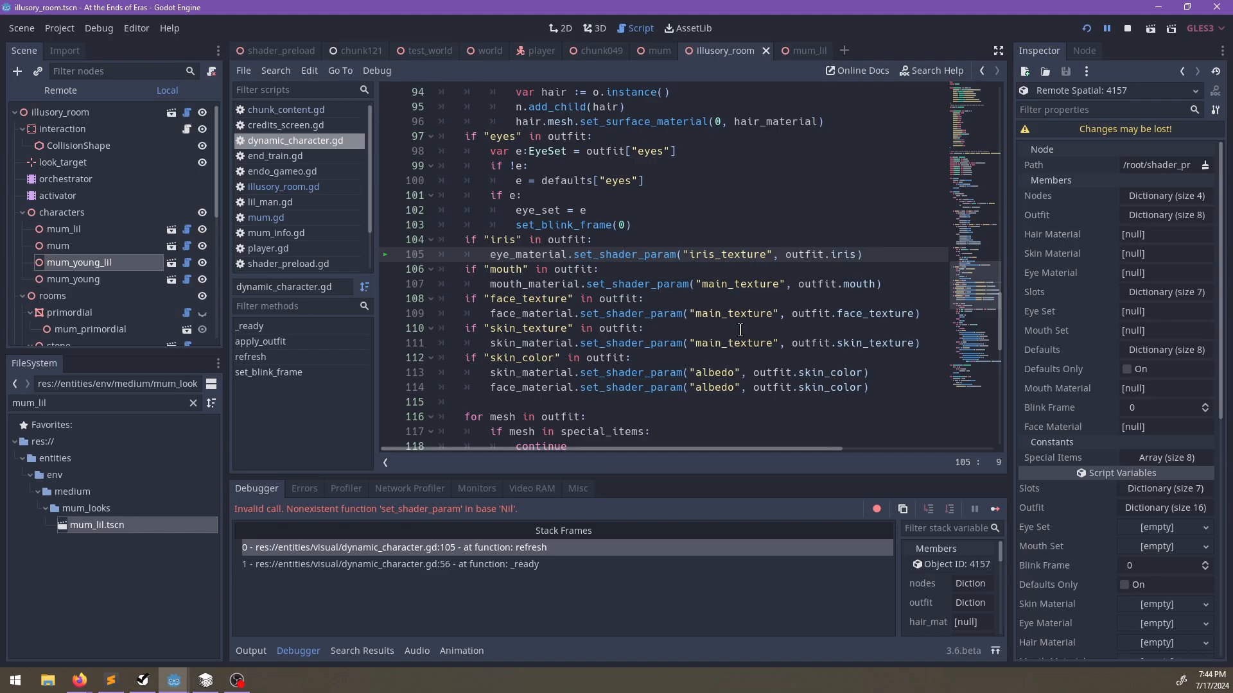
click(1128, 27)
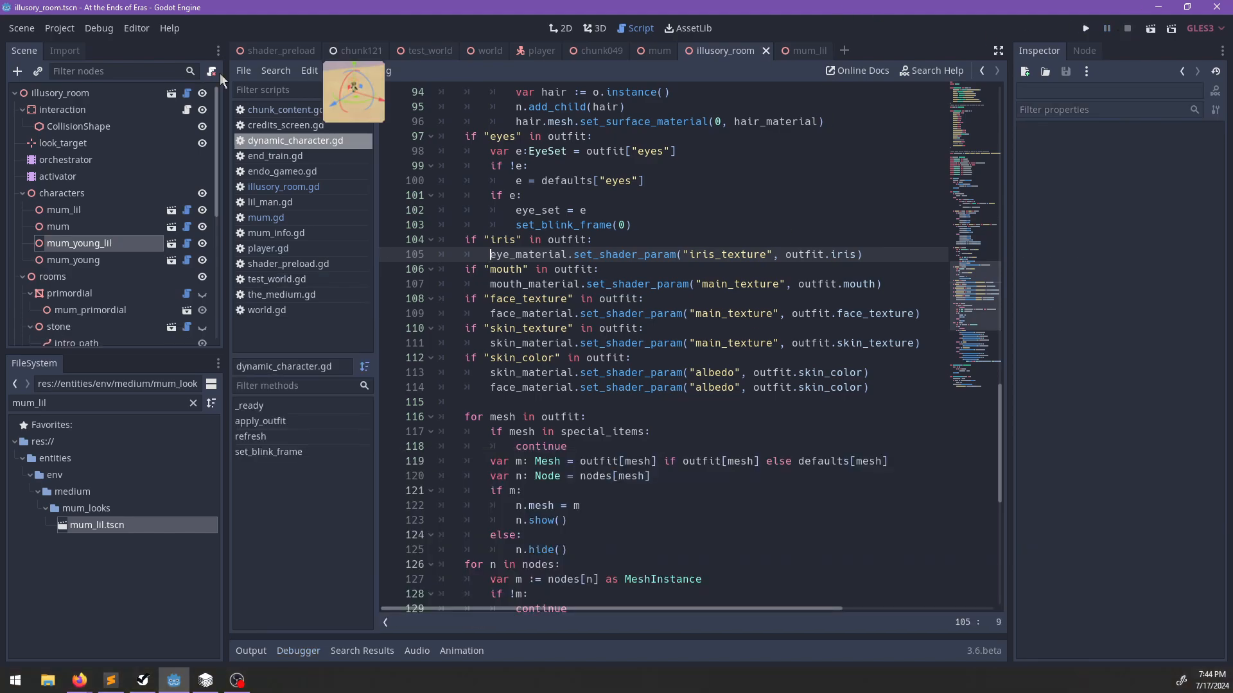
In the mum scene, inspect the AnimationTree, blink, AnimationPlayer and vis_anim nodes and their animations.
click(74, 193)
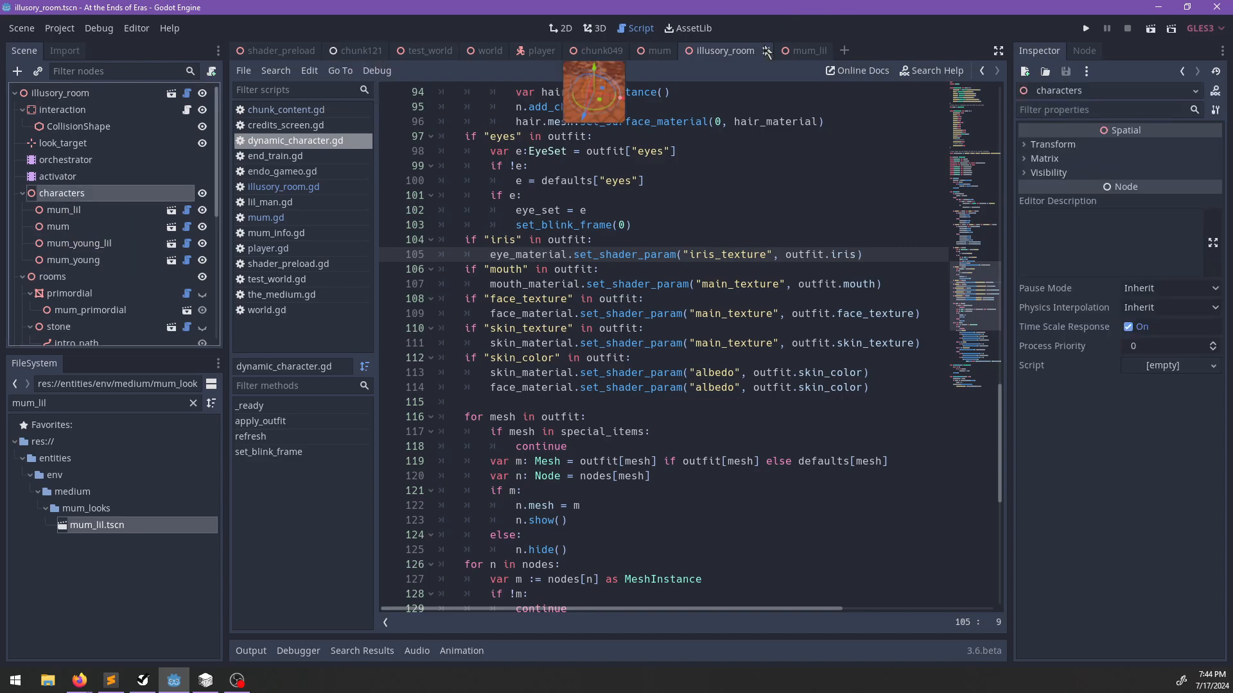
click(656, 50)
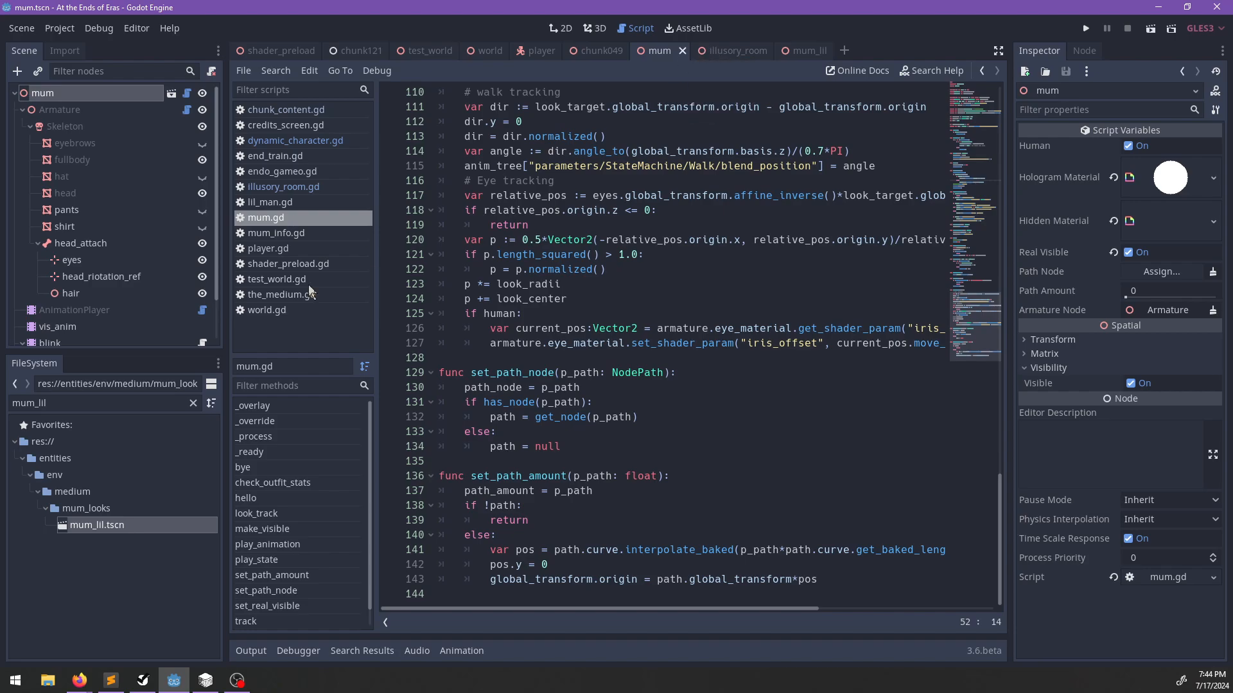
scroll(68, 334, down, 2)
click(61, 330)
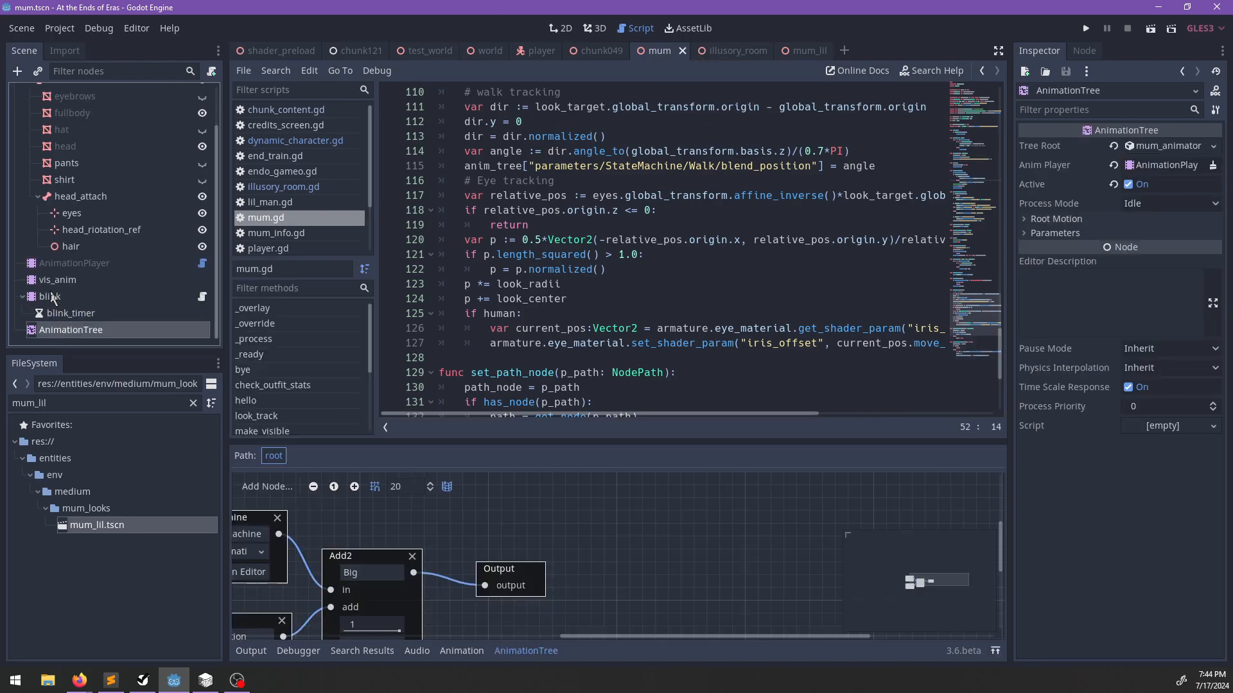
click(58, 280)
click(55, 297)
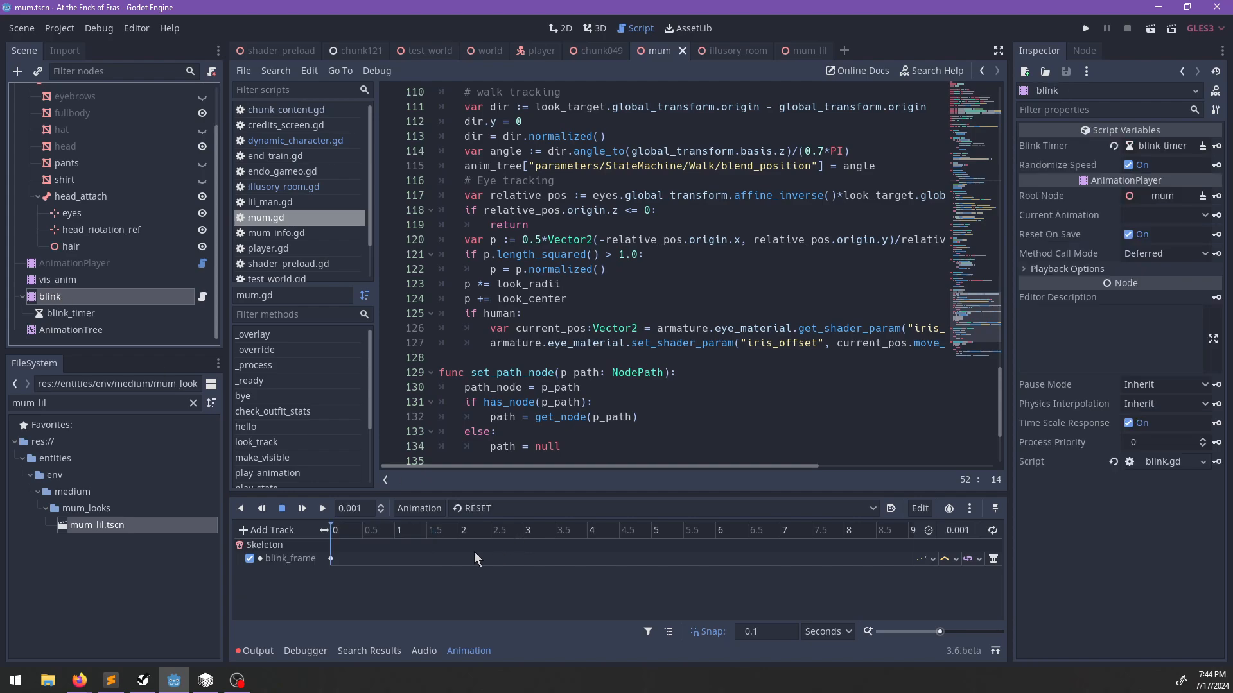
click(484, 509)
click(485, 509)
click(86, 268)
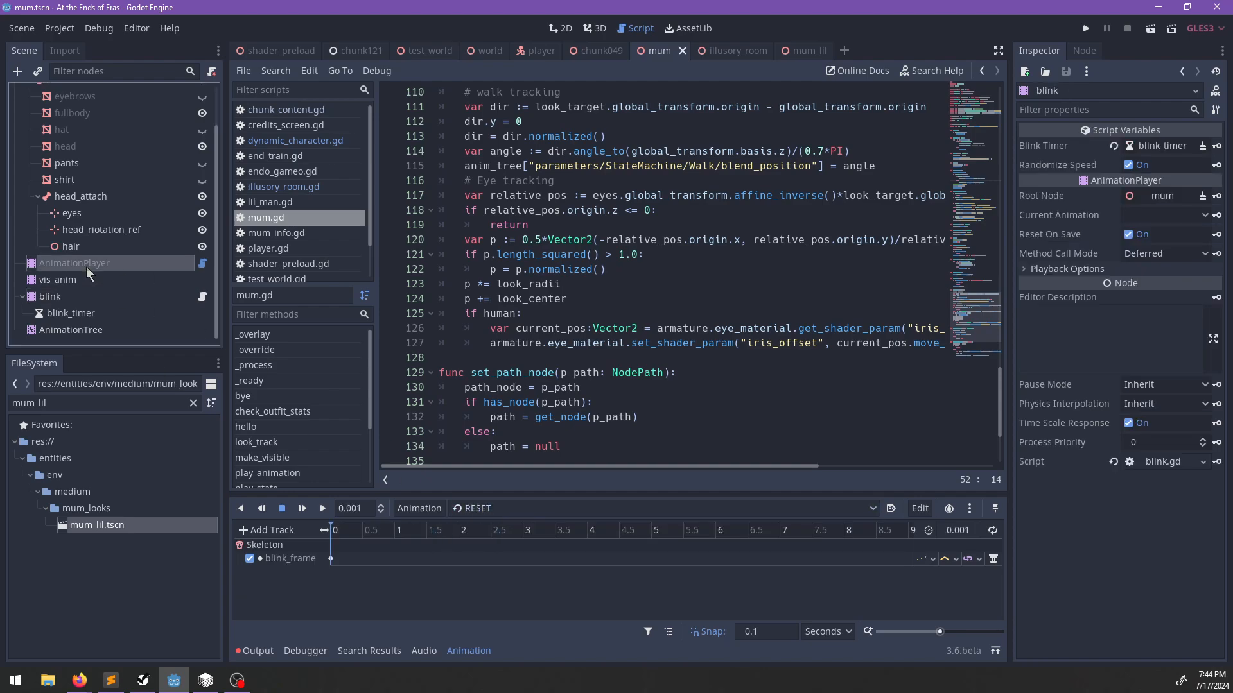
scroll(398, 556, down, 3)
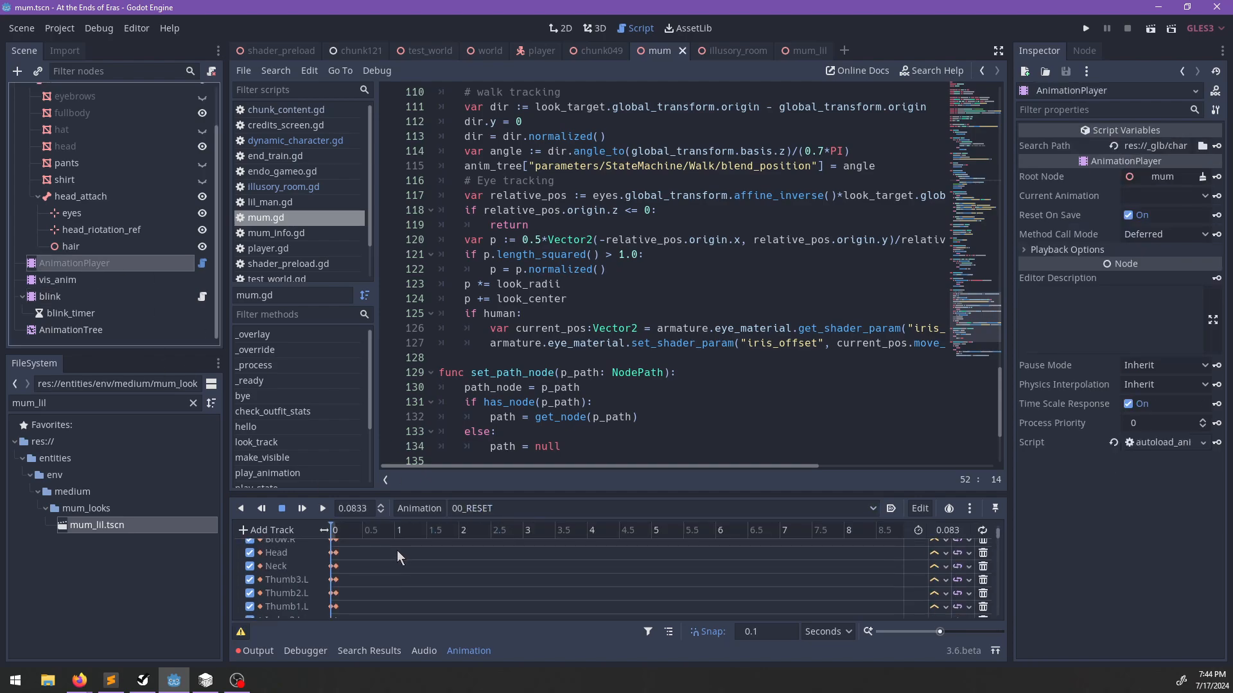
click(67, 280)
scroll(70, 283, up, 2)
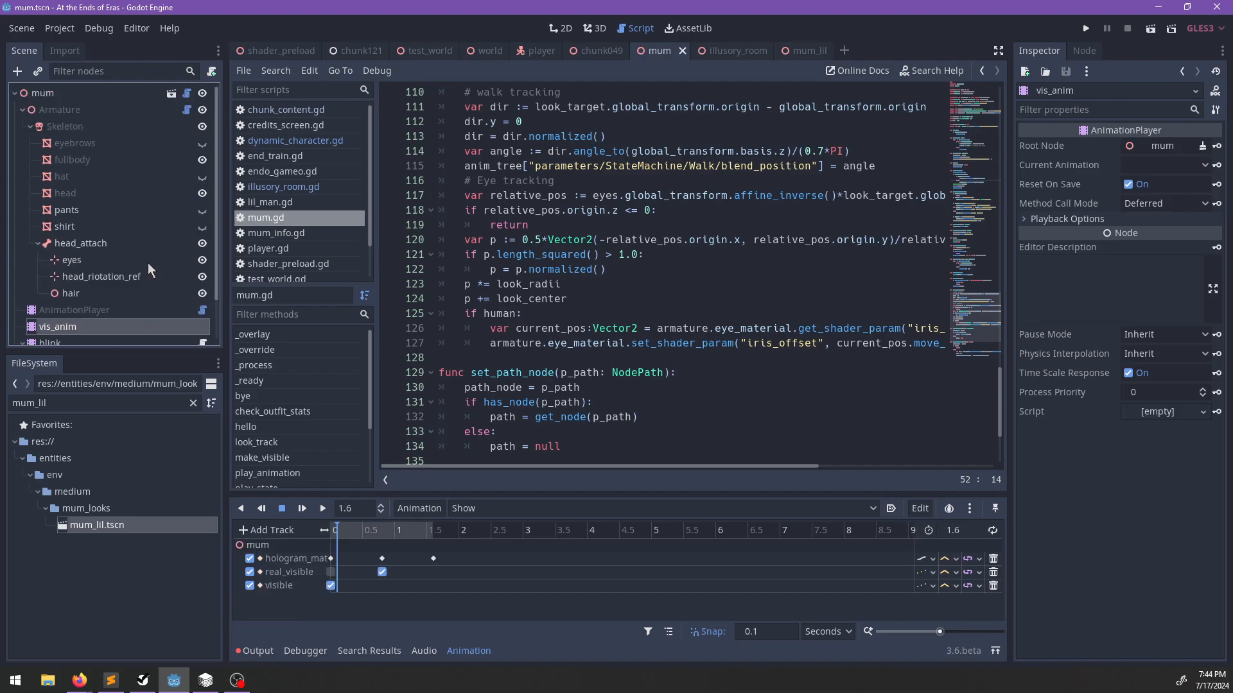
View the mum scene in 3D and examine the root node's script variables and the Armature's outfit and skin material properties.
click(593, 28)
click(72, 94)
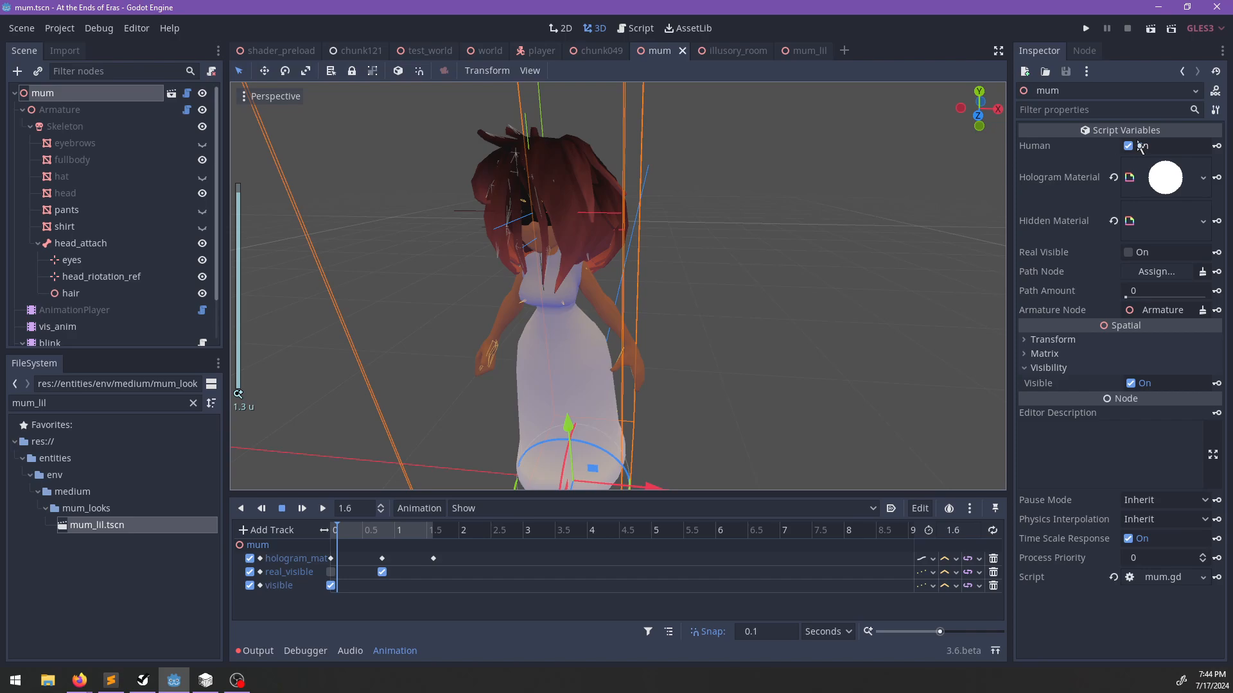
click(90, 110)
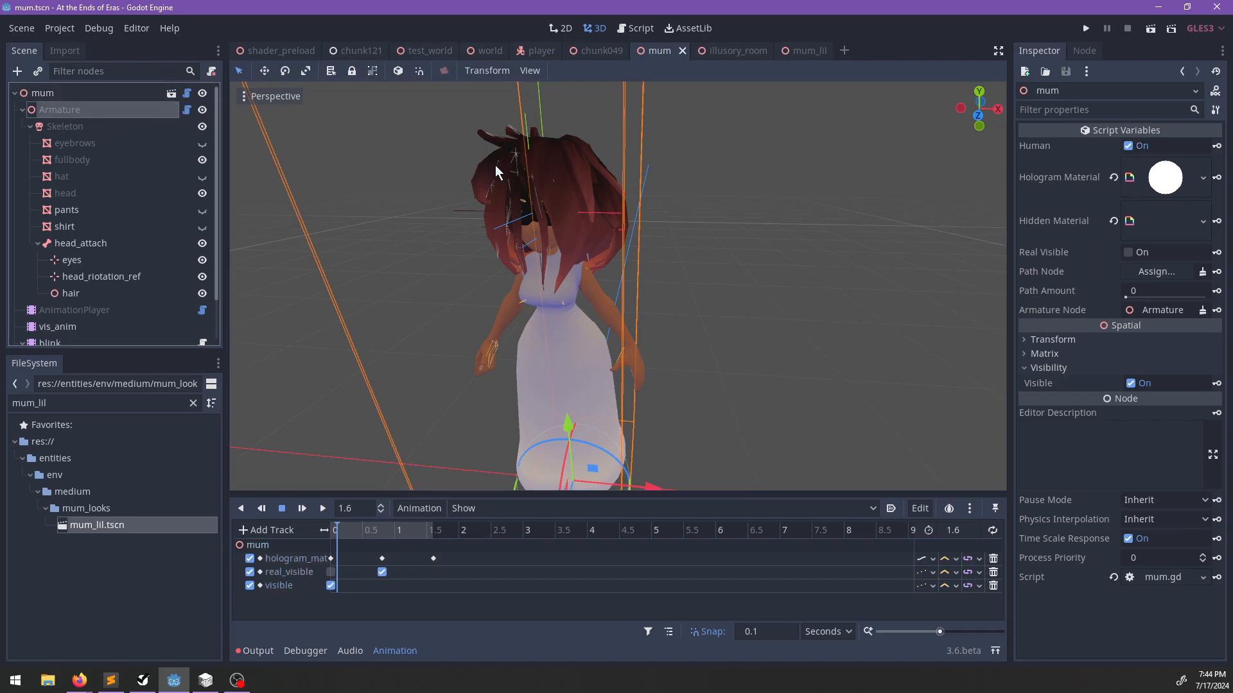
scroll(1084, 291, down, 5)
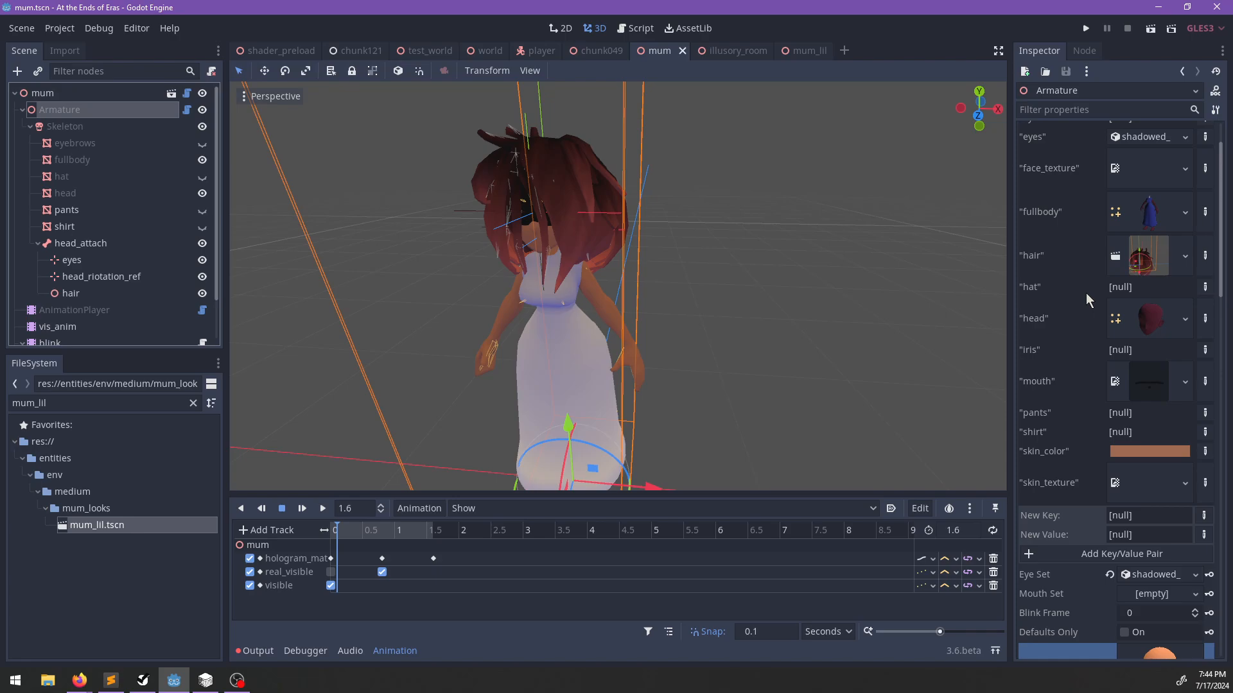
scroll(1085, 348, down, 6)
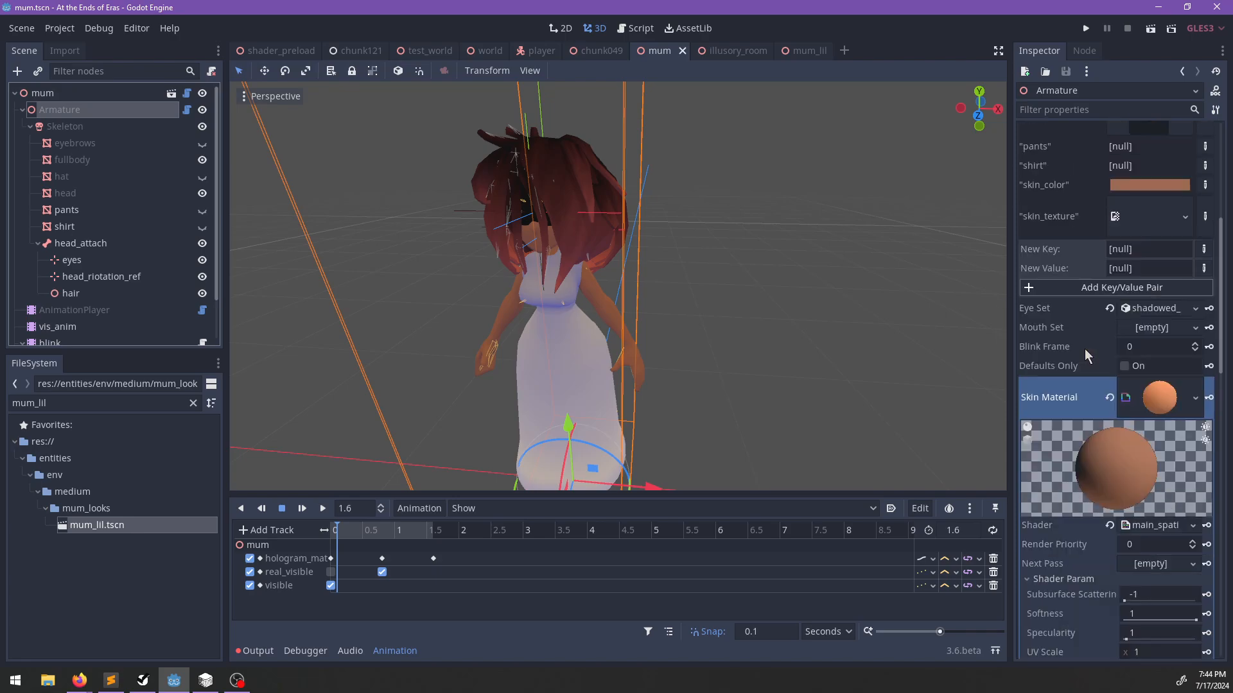
click(531, 223)
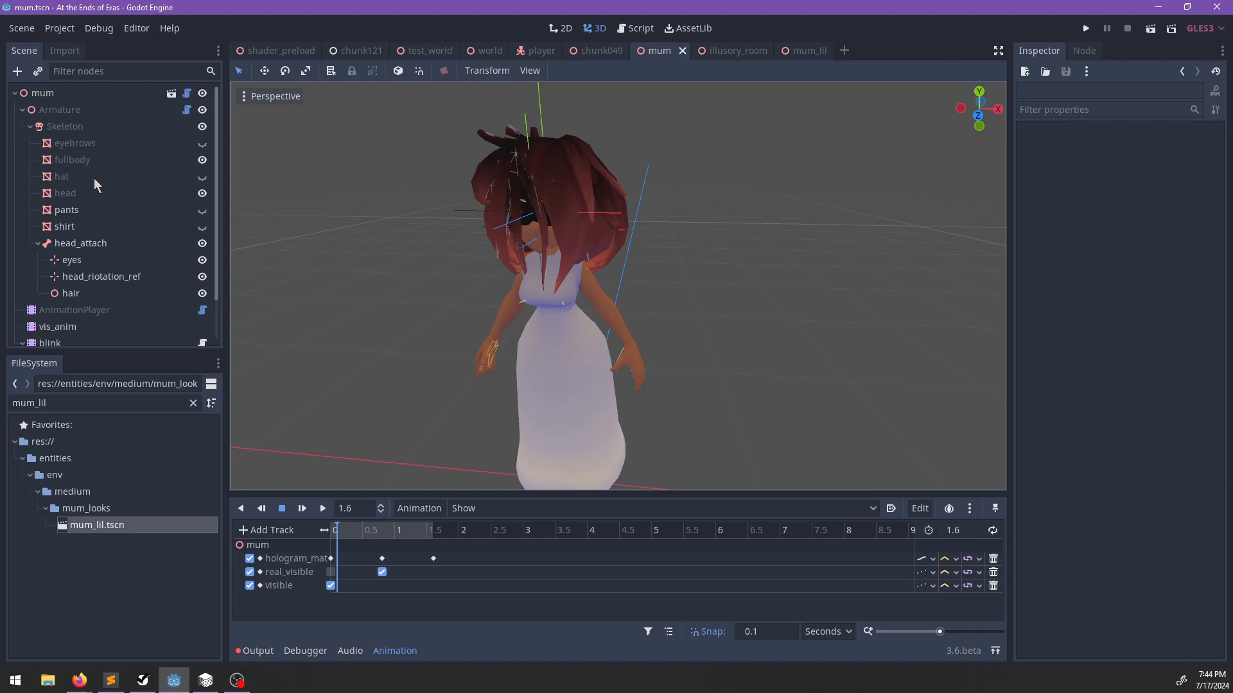
Copy the eye shader material from material slot 1 of the mum scene's head mesh.
click(65, 192)
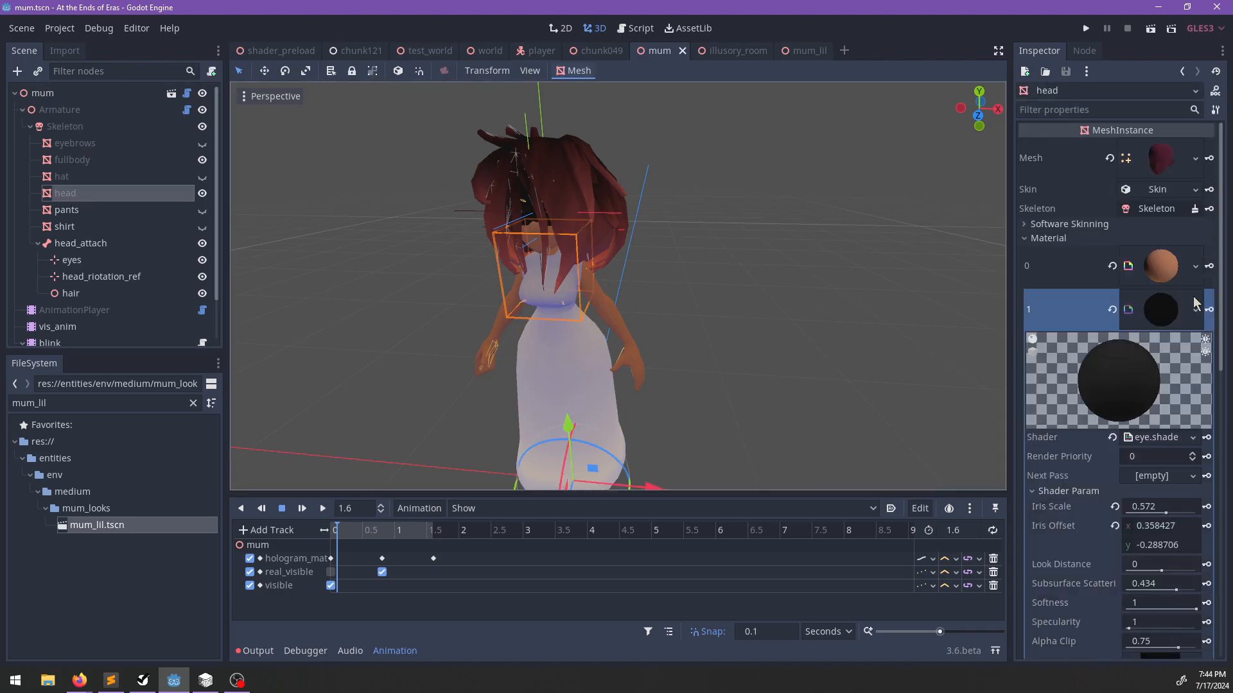
click(1160, 312)
right_click(1158, 310)
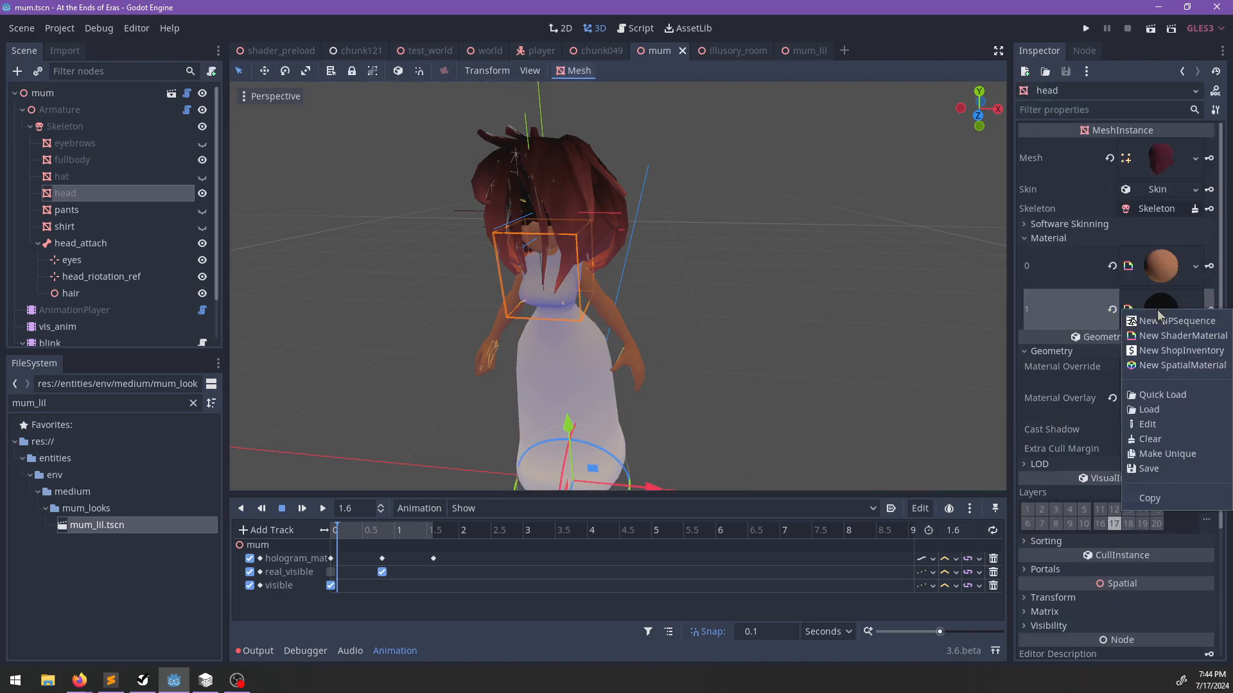
click(1151, 499)
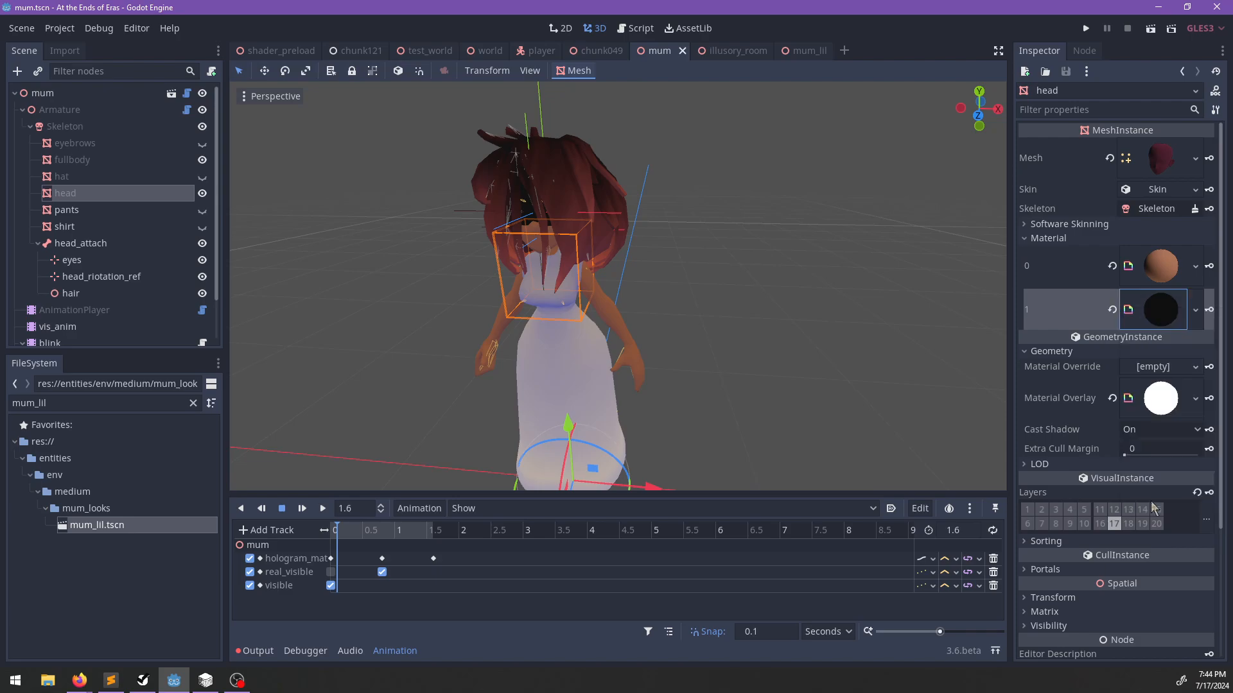
Search the project files for mum_young and open the mum_young.tscn scene.
click(542, 51)
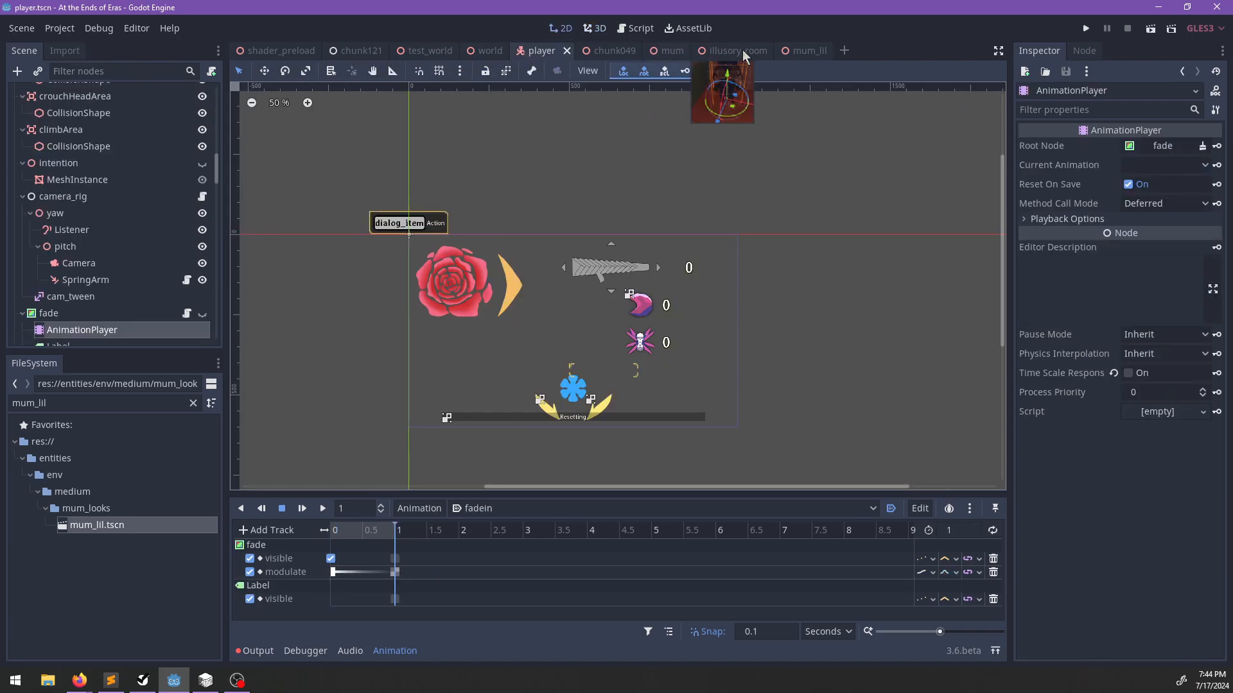
click(798, 50)
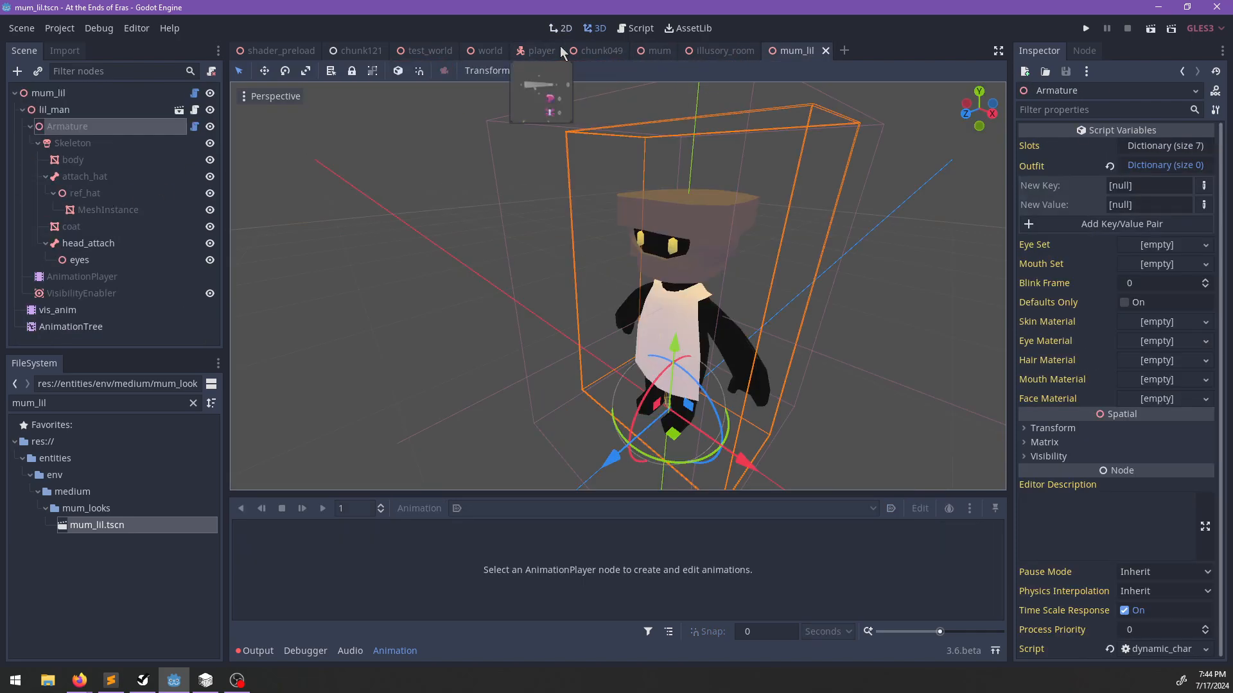
double_click(99, 402)
text(mum_)
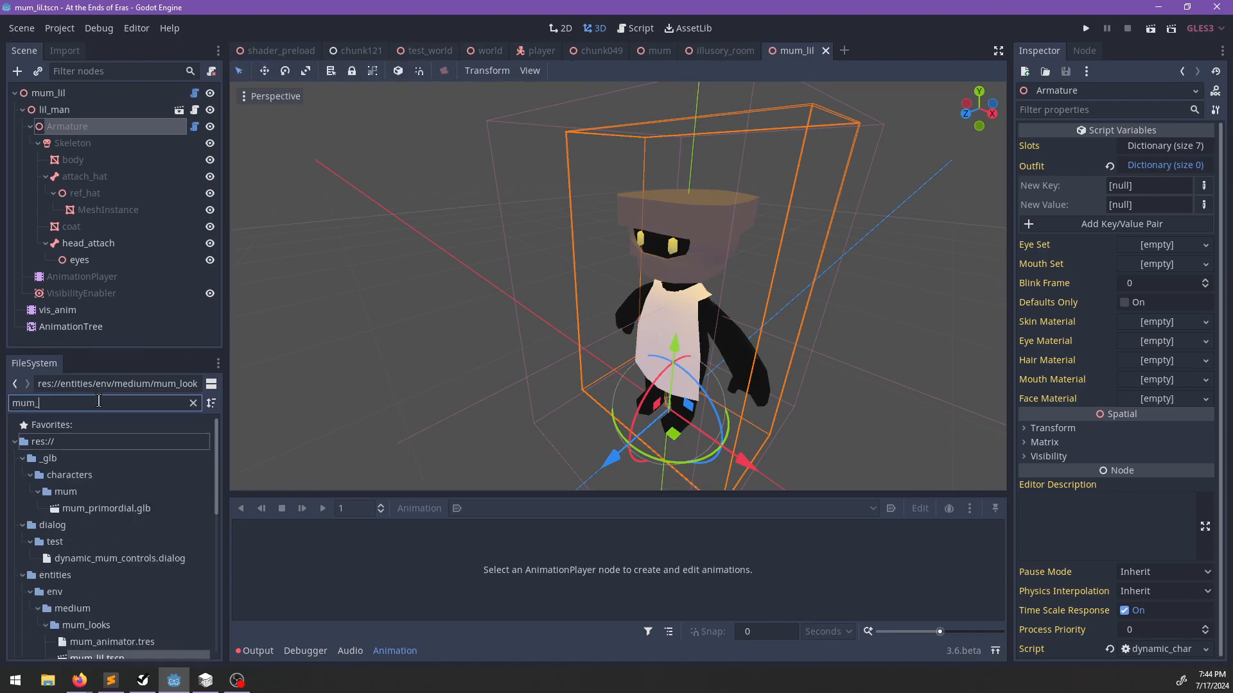
text(young)
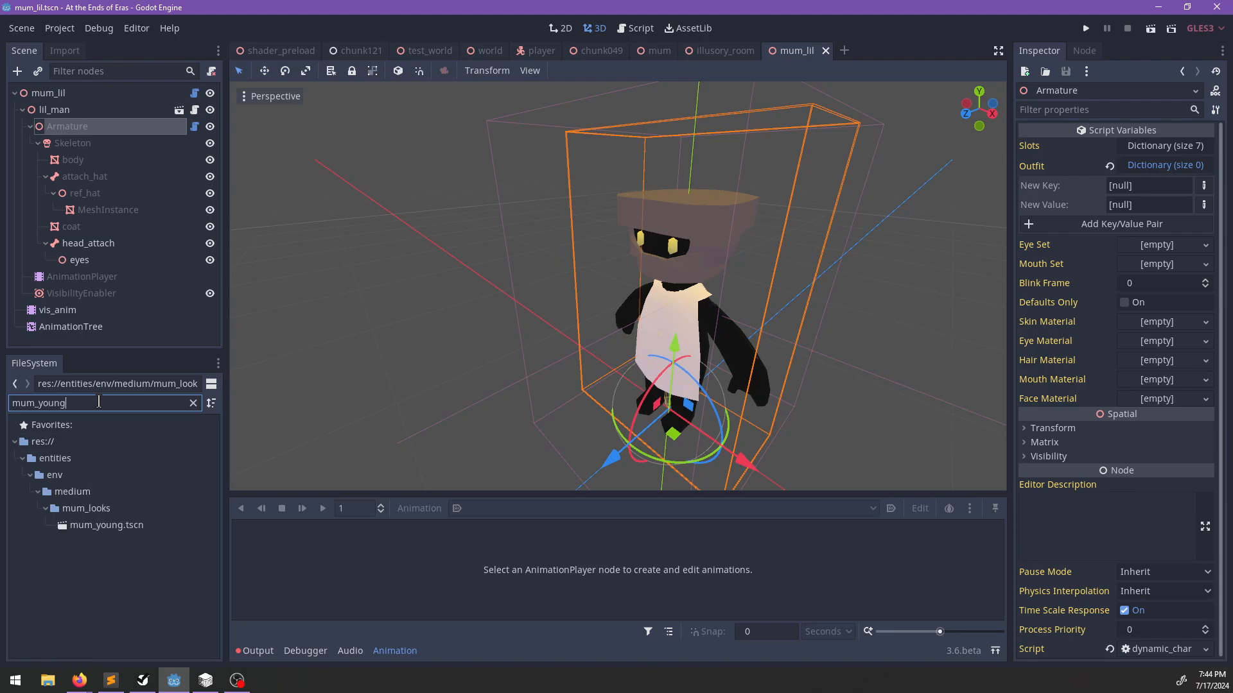
double_click(122, 527)
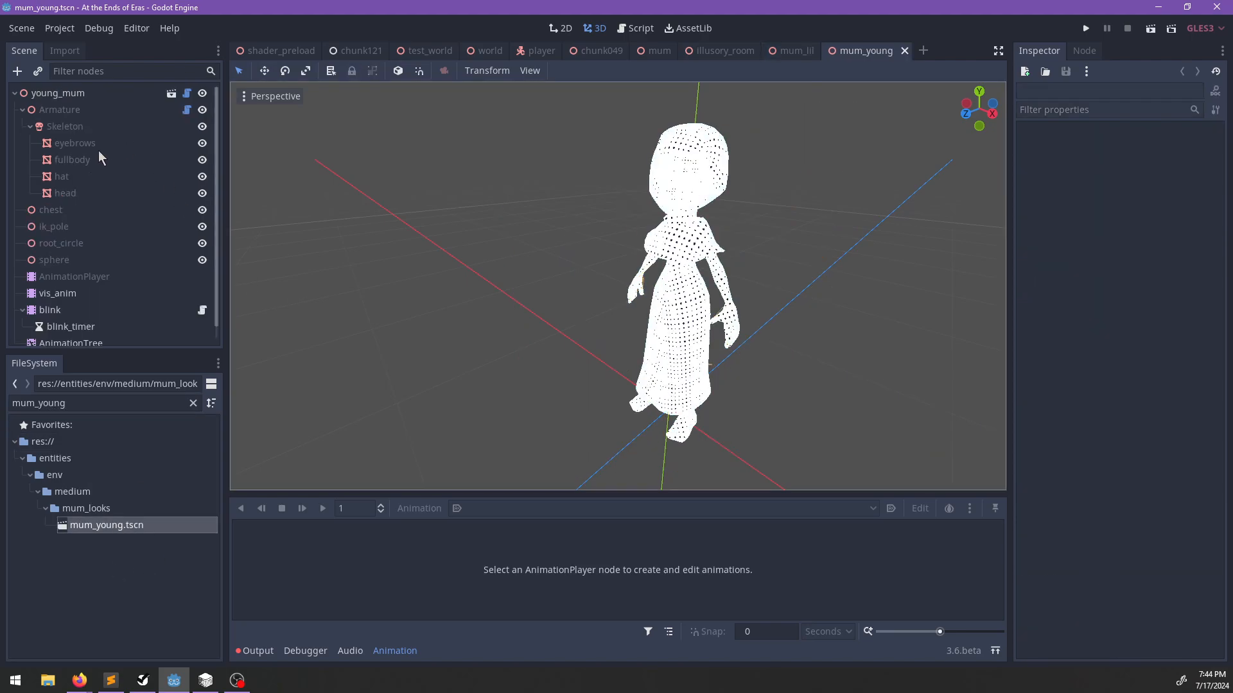
Paste the copied material into material slot 0 of the head mesh in the mum_young scene.
click(96, 147)
click(65, 193)
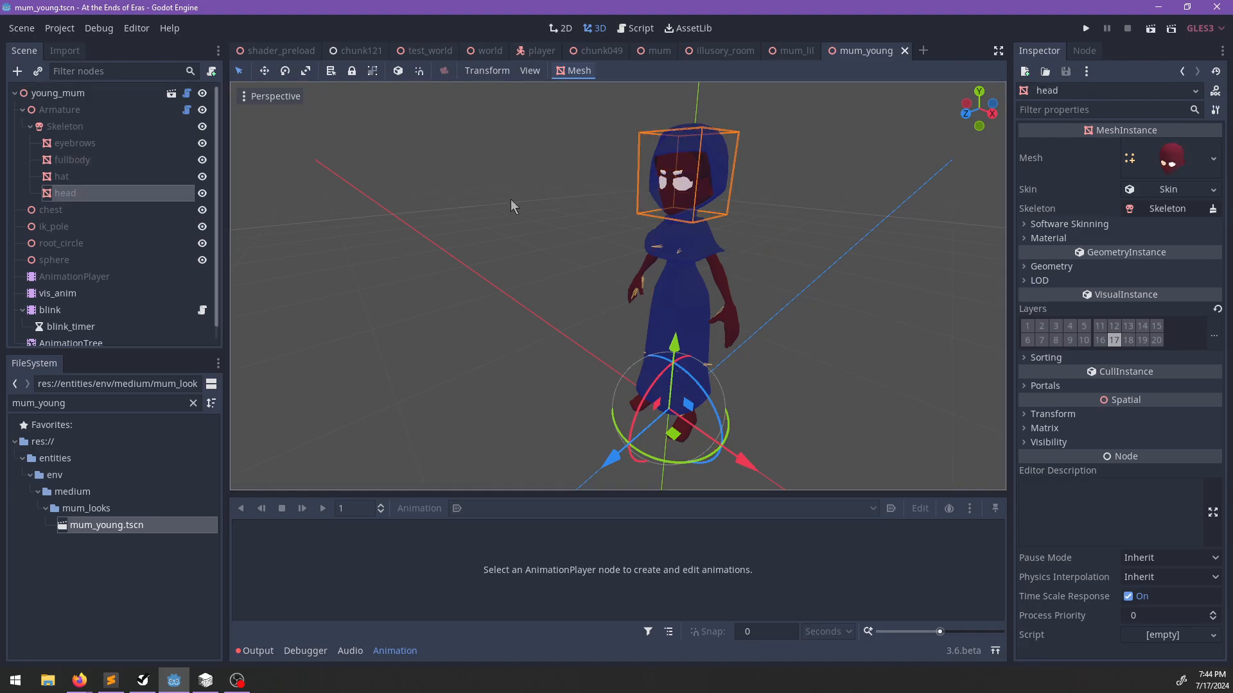
key(f)
shift+middle_drag(722, 195, 716, 357)
middle_drag(697, 225, 754, 269)
click(1059, 238)
click(1144, 276)
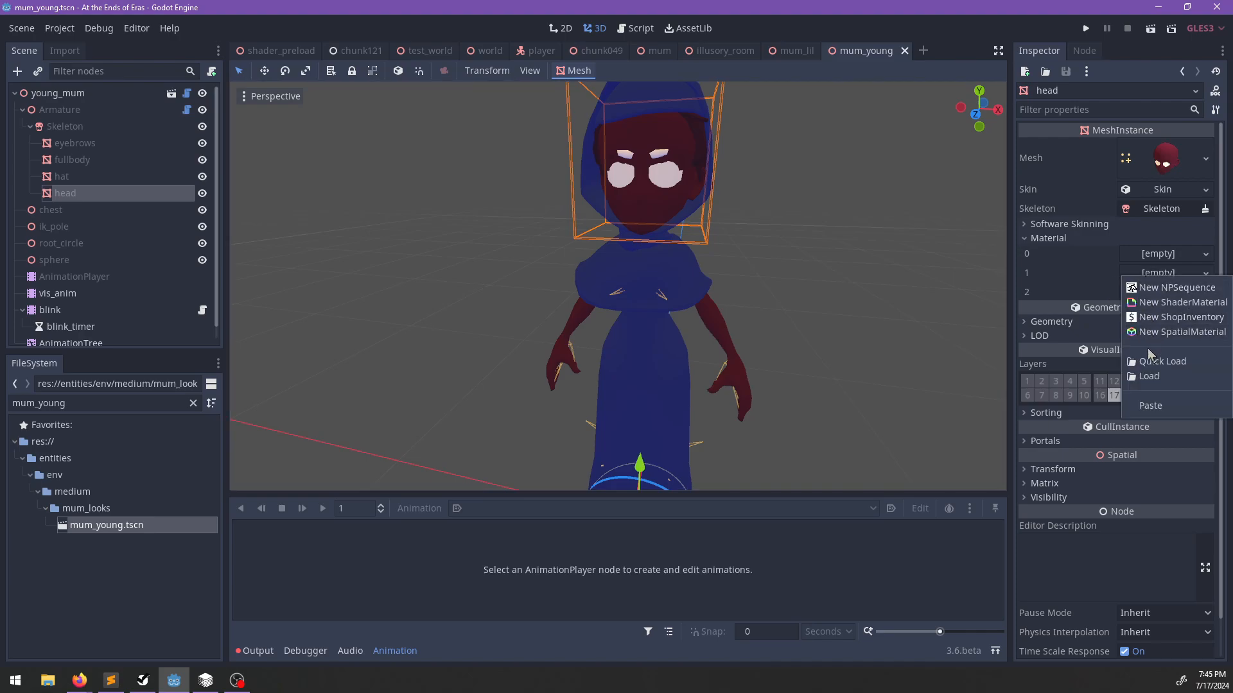
click(1154, 255)
click(1151, 384)
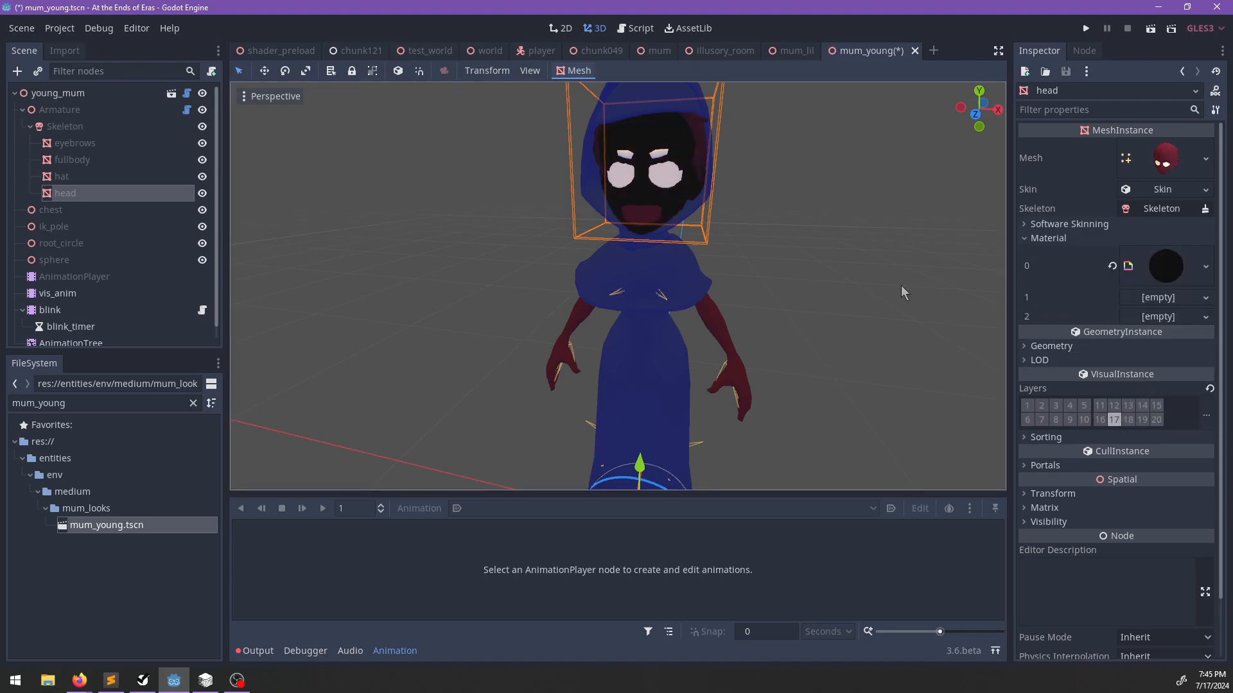
Copy the head's slot 0 material to slot 1, clear slot 0, and save the scene.
drag(1157, 264, 1156, 300)
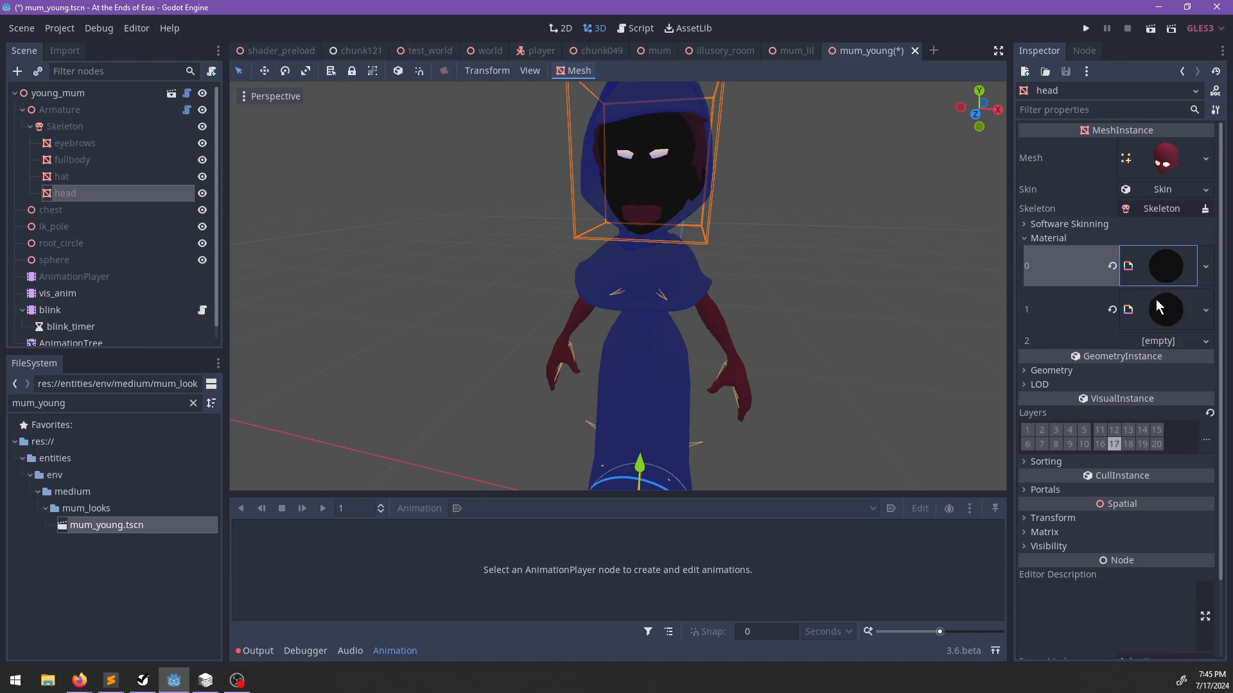
click(1112, 266)
middle_drag(722, 280, 697, 289)
key(ctrl+s)
Search the project files for "mouth" and clear the search.
double_click(99, 409)
text(mouth)
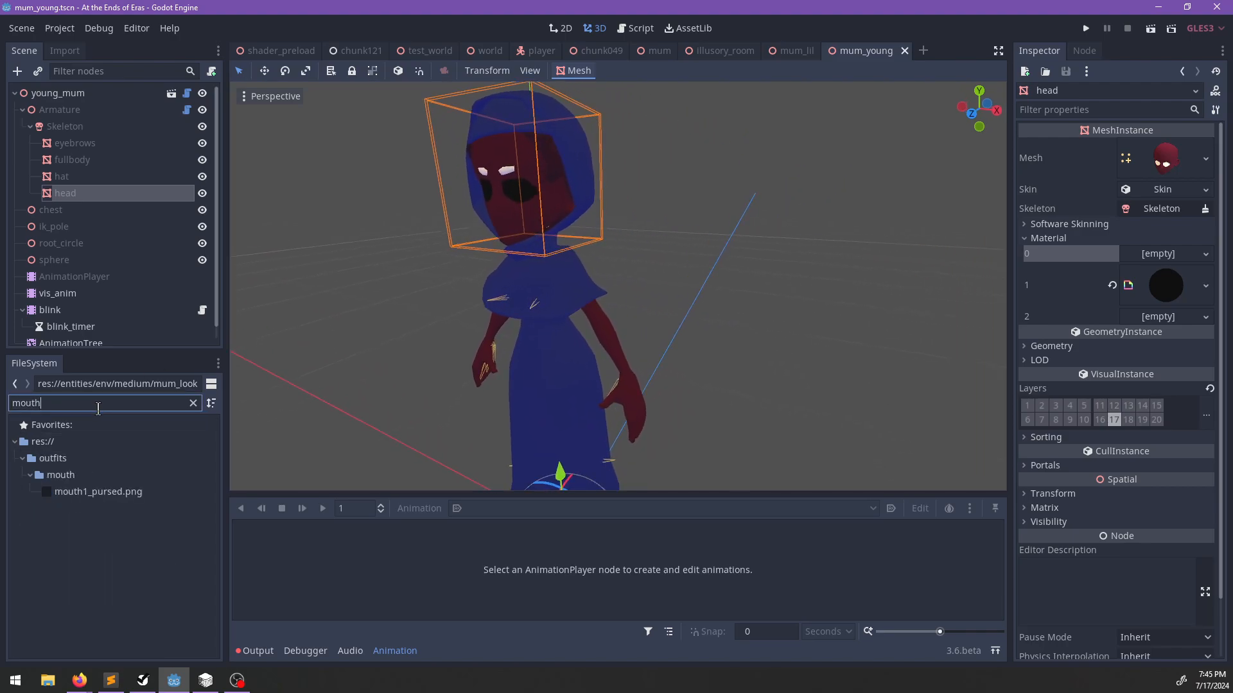
key(BackSpace)
key(BackSpace)
key(BackSpace)
key(BackSpace)
key(BackSpace)
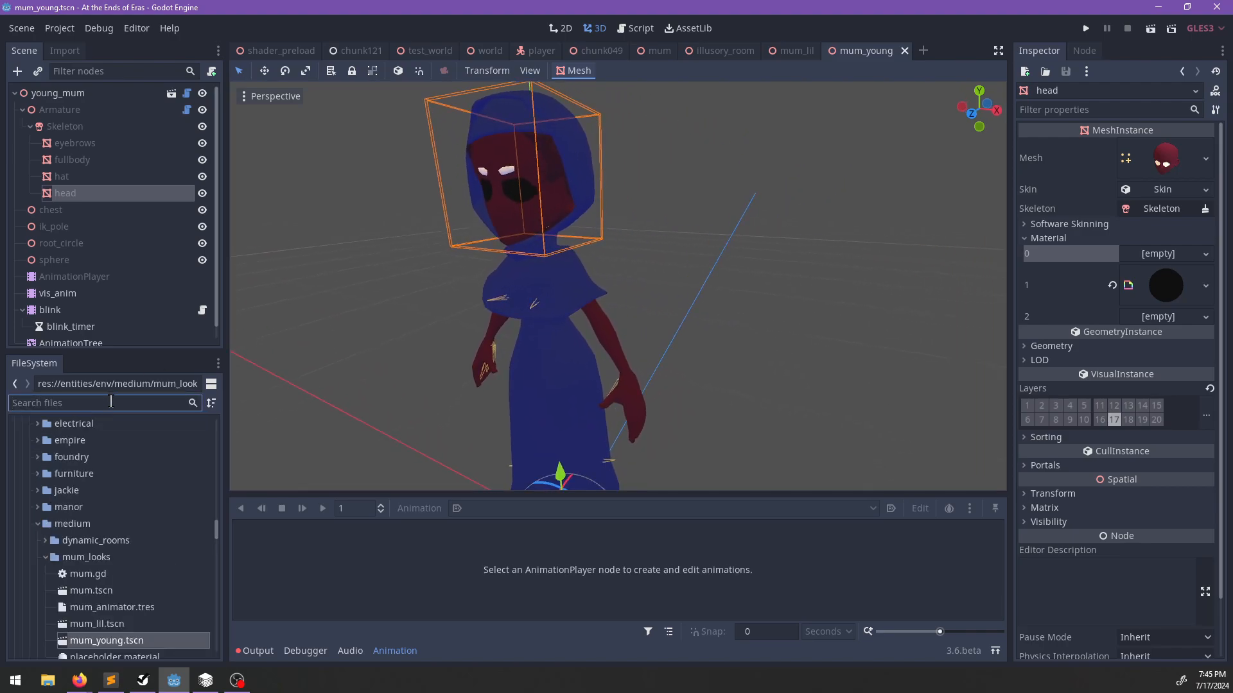
Close the mum_lil scene and switch to the mum scene.
click(780, 54)
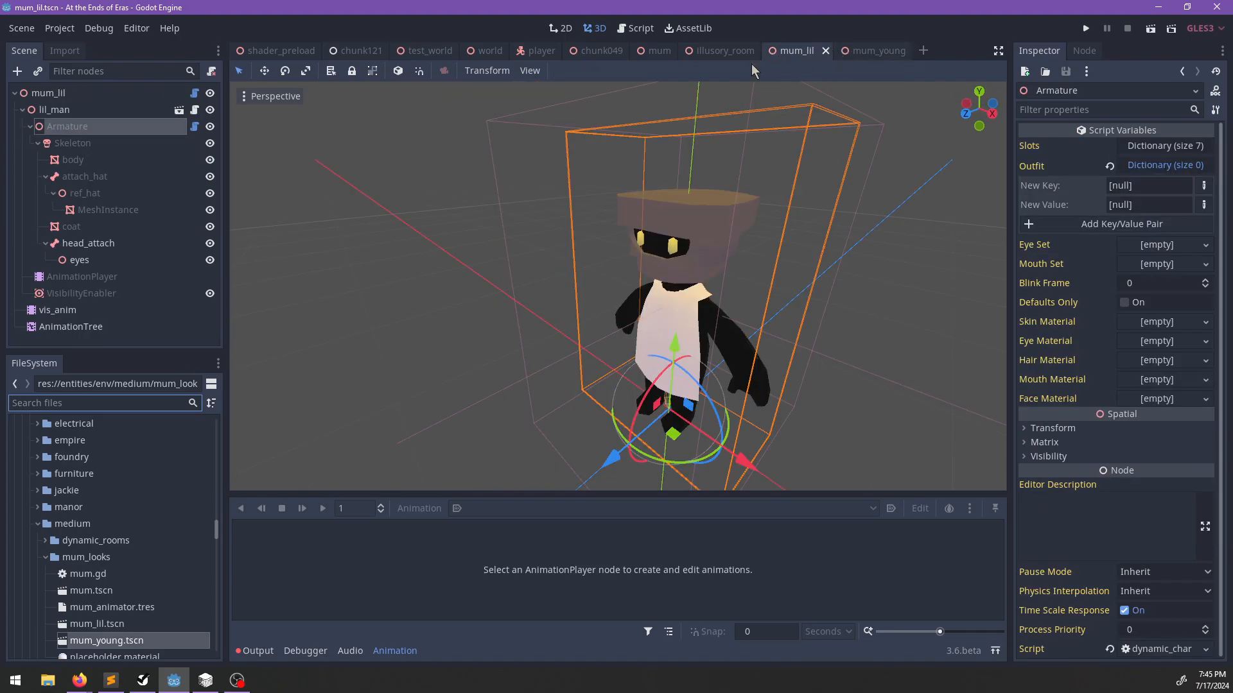
click(825, 51)
click(649, 52)
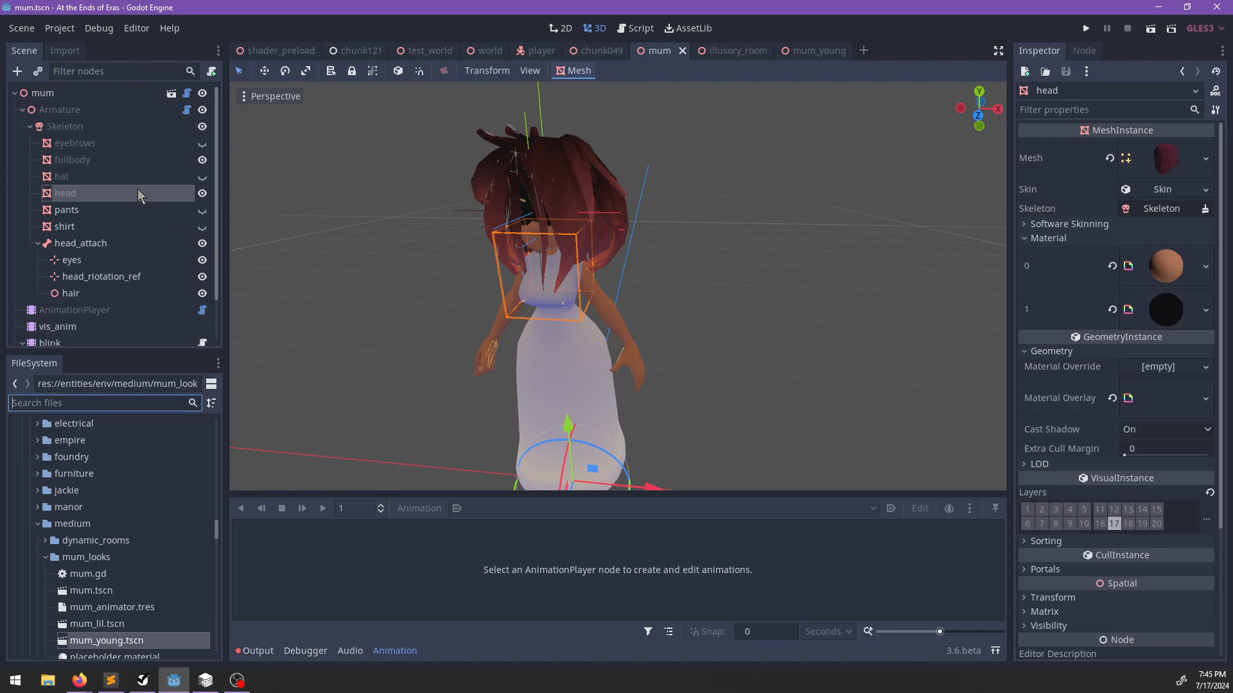
Examine the head mesh's two materials in the mum scene and return to the mum_young scene.
click(1166, 313)
click(1165, 313)
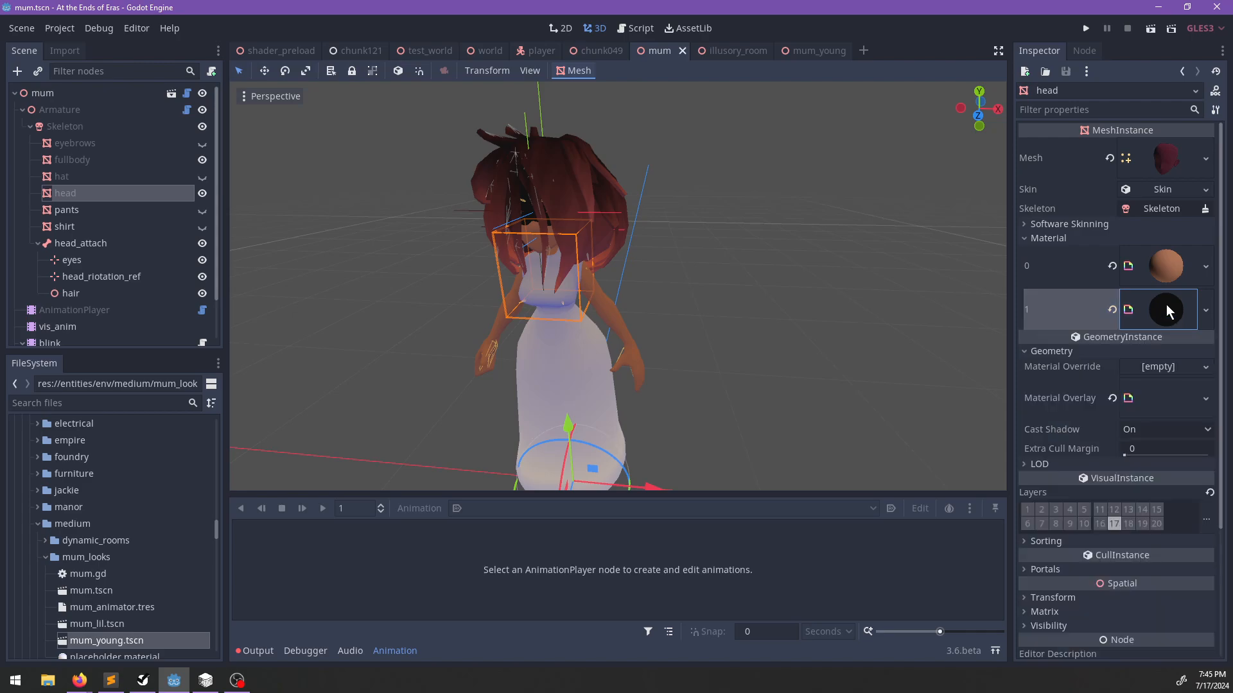
click(1168, 263)
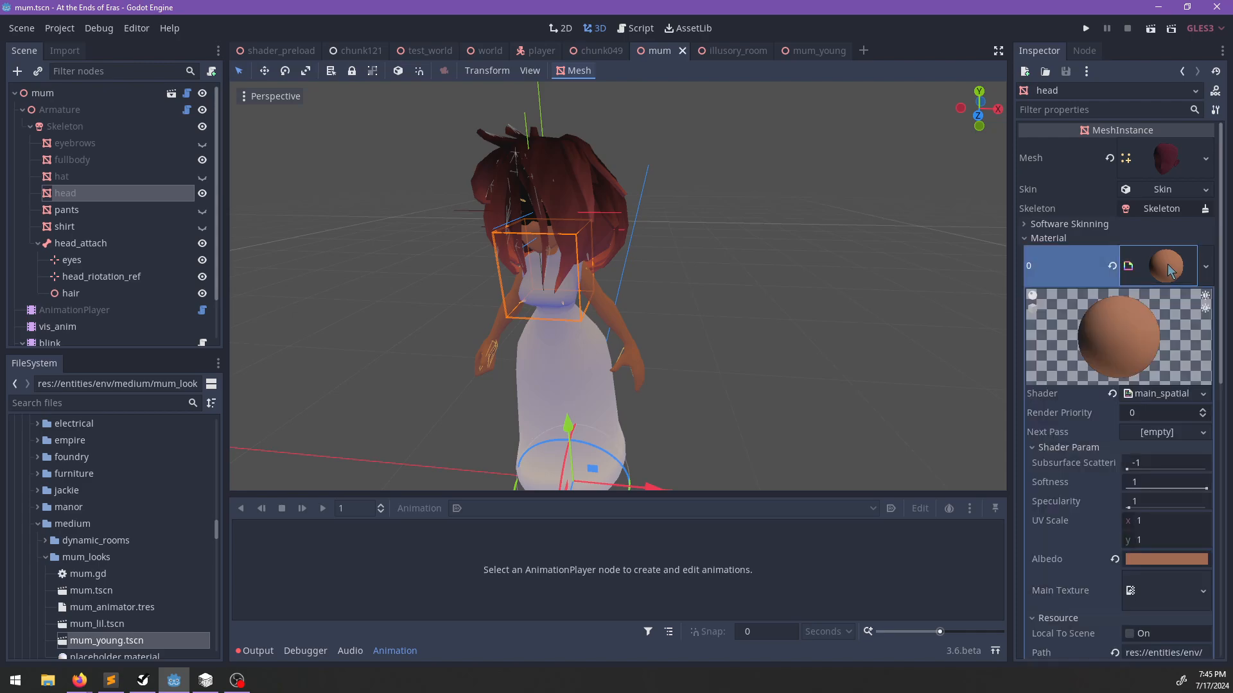
click(1167, 263)
scroll(608, 276, up, 5)
middle_drag(607, 276, 695, 319)
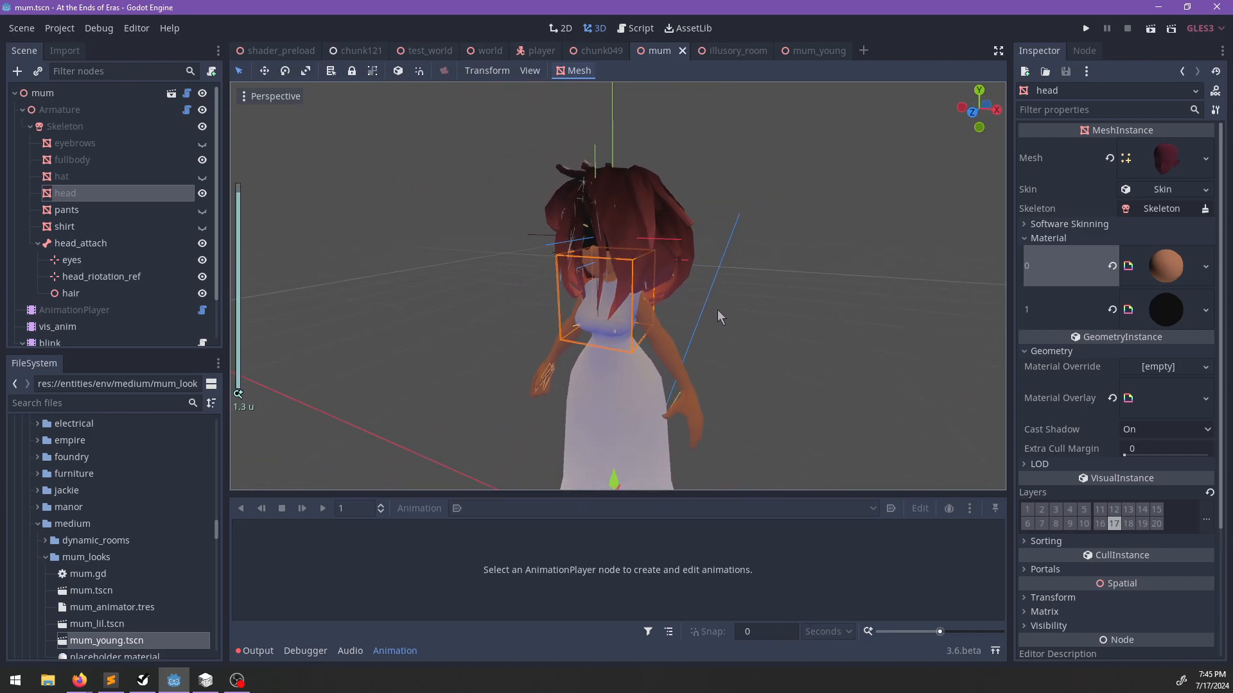
click(811, 51)
middle_drag(674, 273, 756, 267)
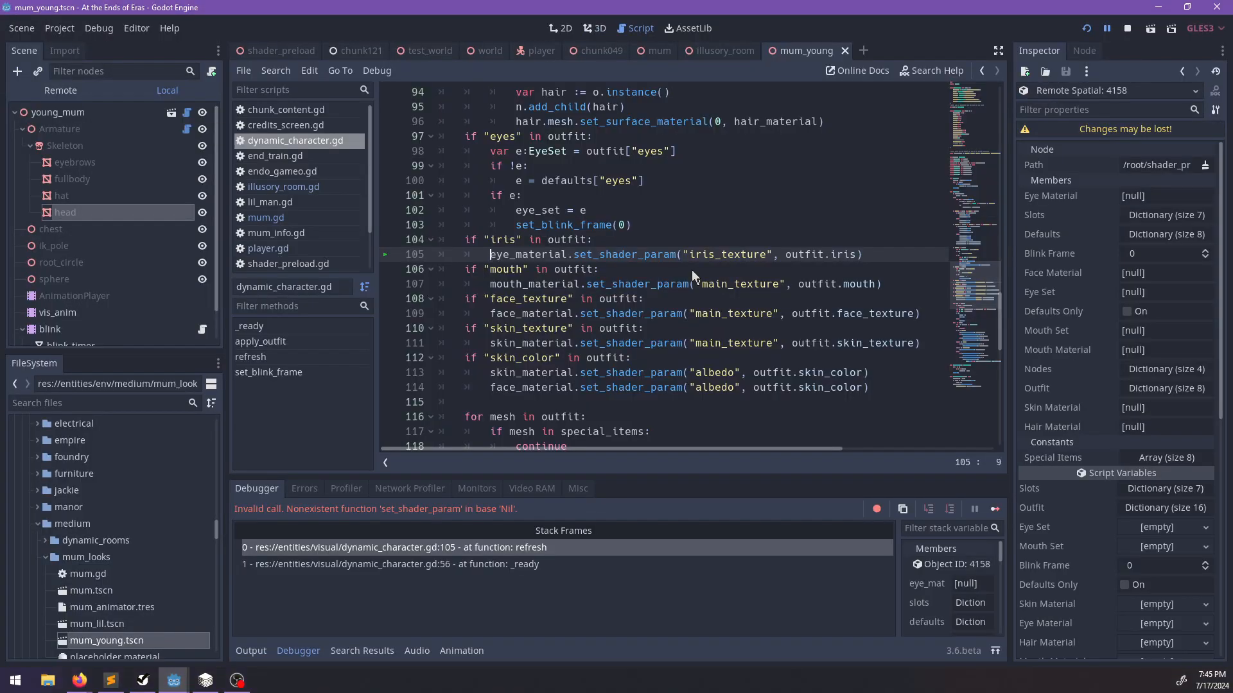
Widen the debugger's stack variables list and examine the exported material variables in dynamic_character.gd.
drag(898, 578, 786, 578)
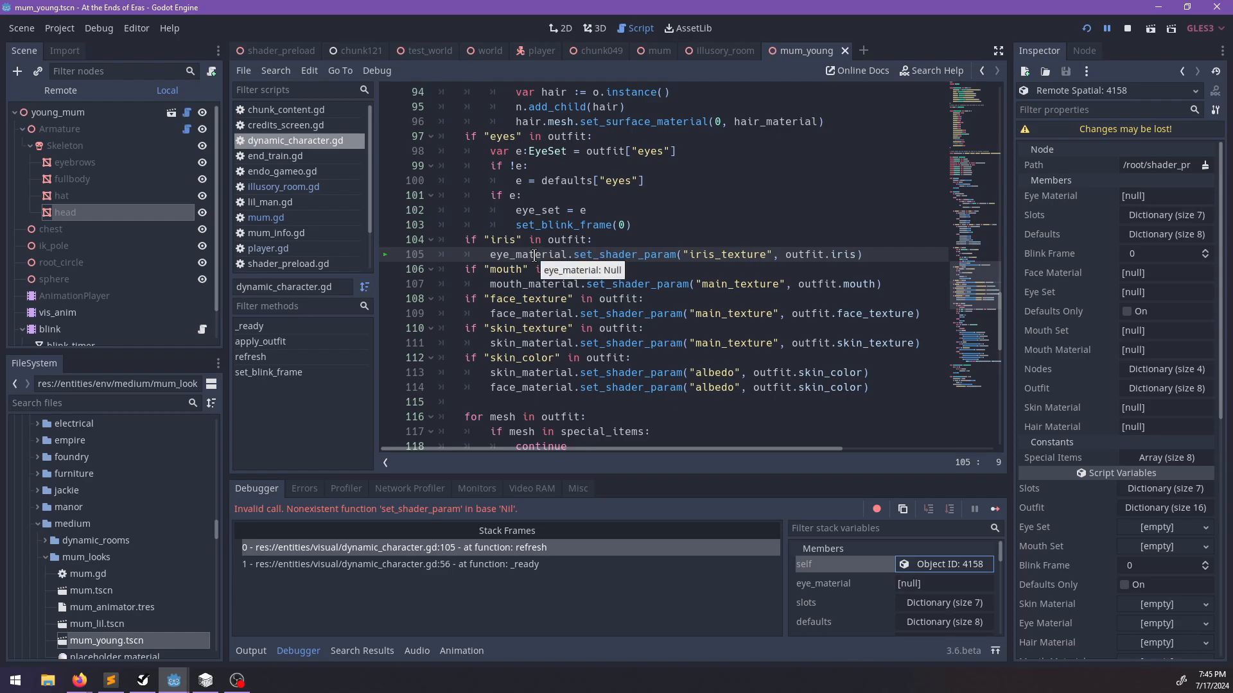
scroll(635, 254, up, 20)
scroll(635, 255, down, 5)
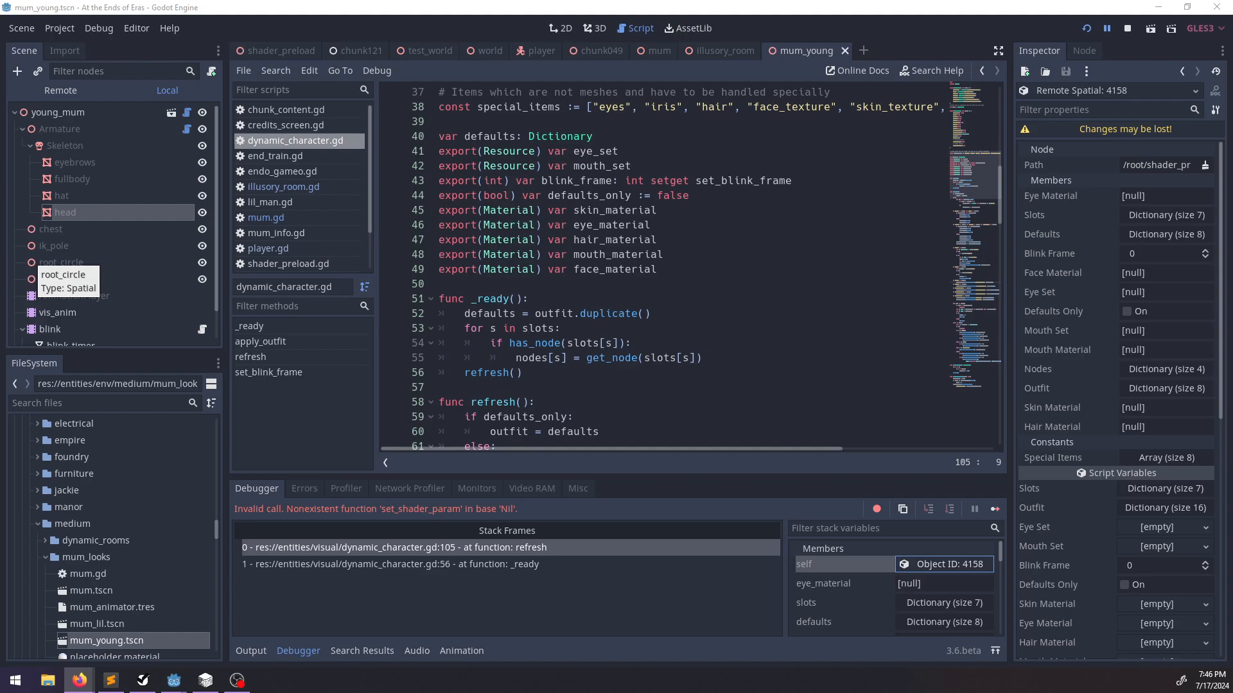
key(alt+Tab)
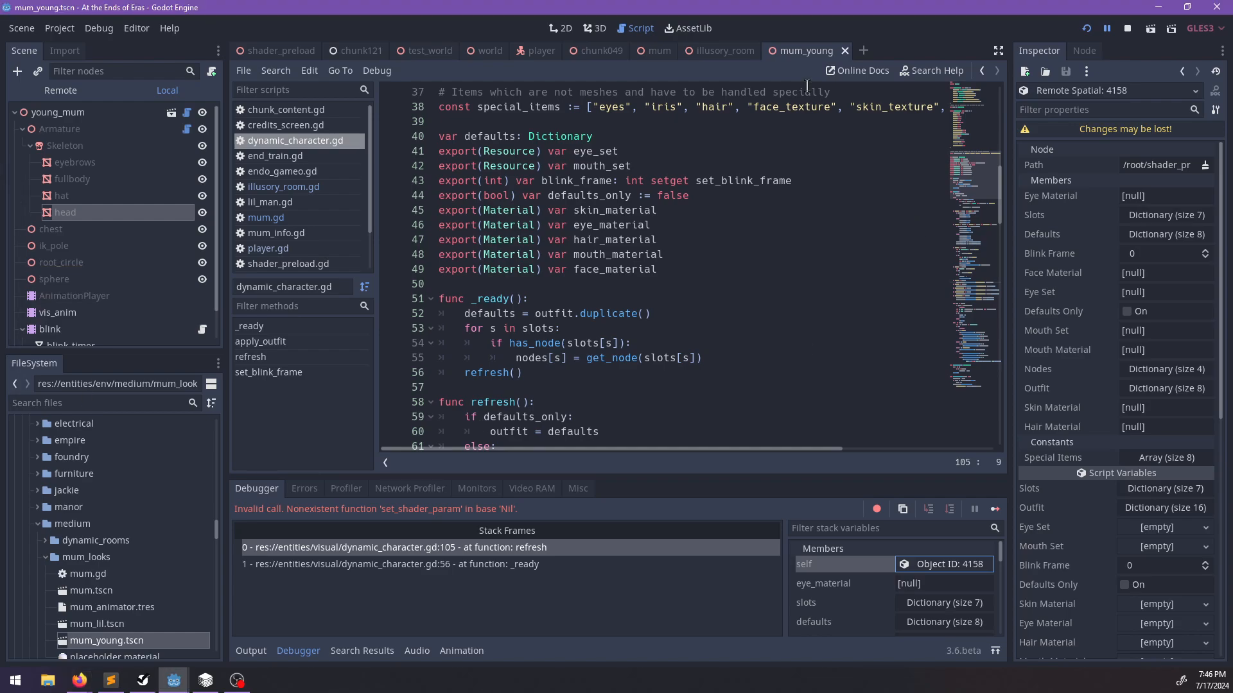
Close the illusory_room scene and select the Armature node in the mum scene.
click(734, 54)
click(766, 52)
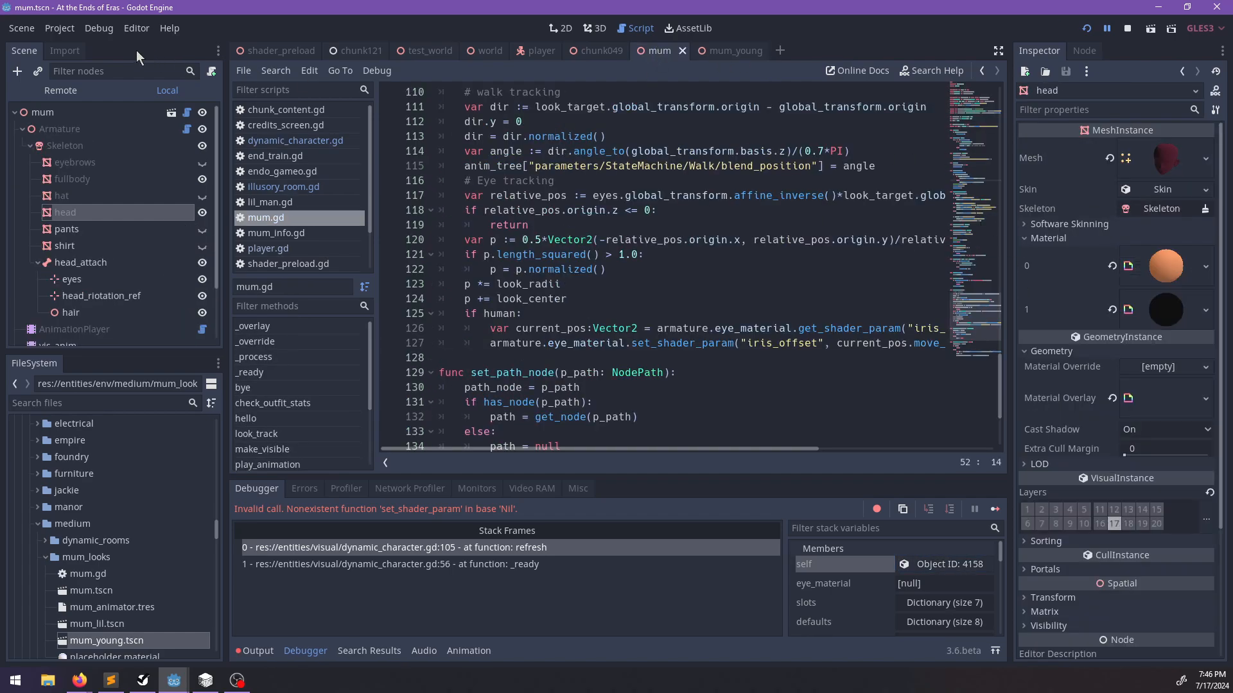
scroll(1170, 274, down, 5)
scroll(1145, 260, up, 5)
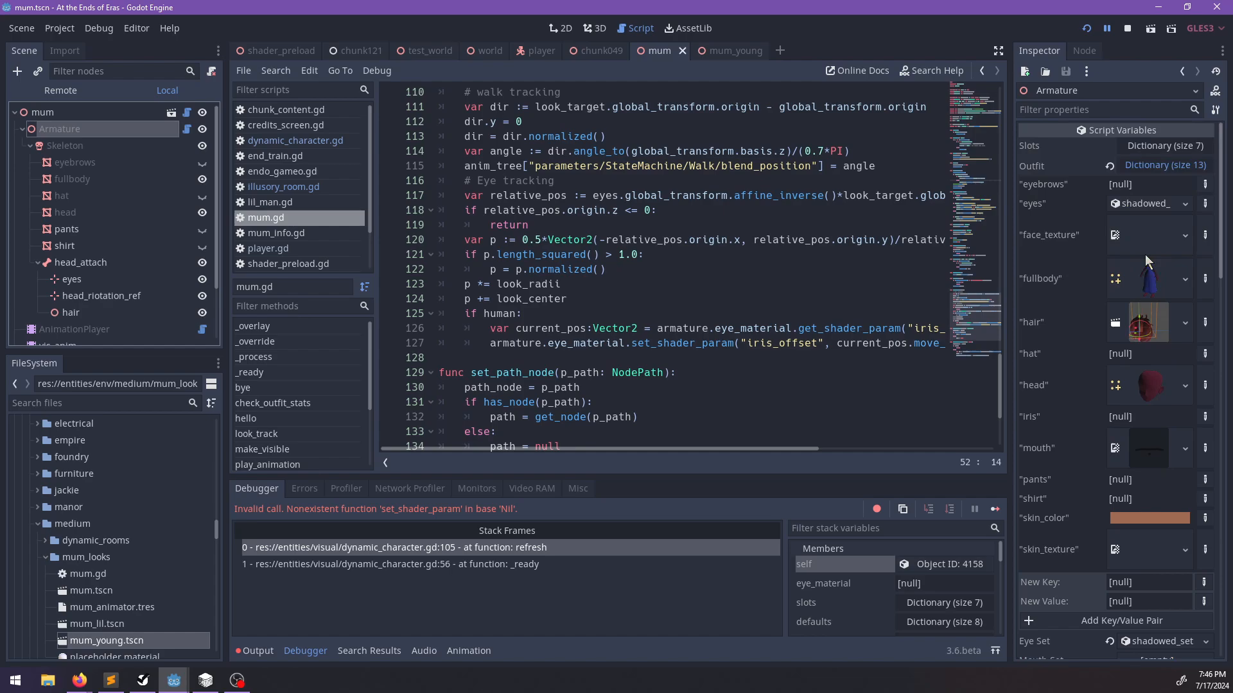
Collapse the Armature's Outfit dictionary and its expanded Skin Material and Face Material settings.
click(1148, 167)
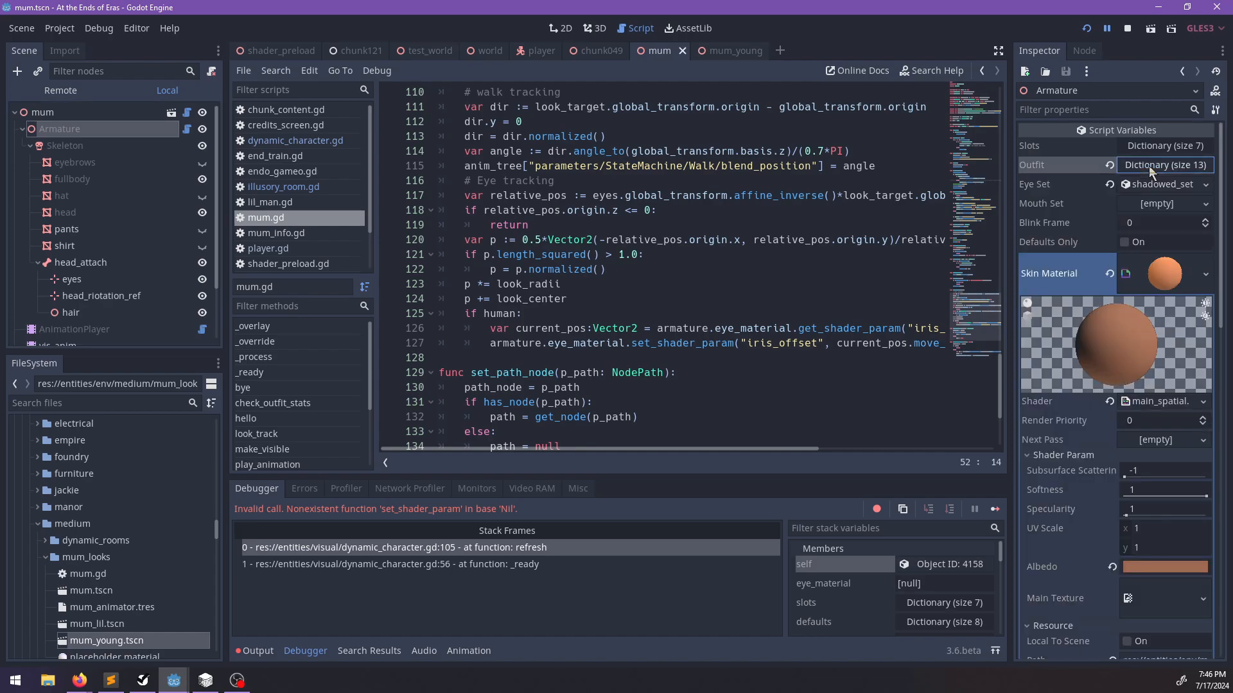
click(1165, 264)
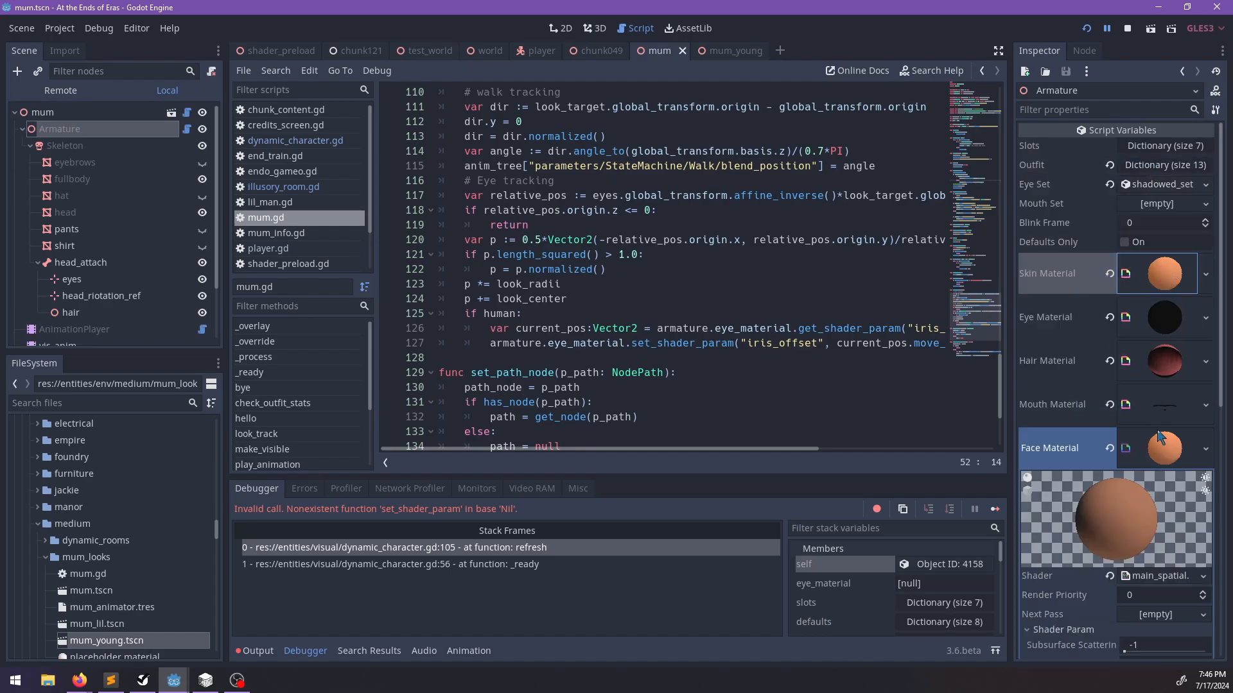
click(1164, 448)
Copy the Skin Material property from the mum Armature to the Armature in the mum_young scene.
right_click(1053, 280)
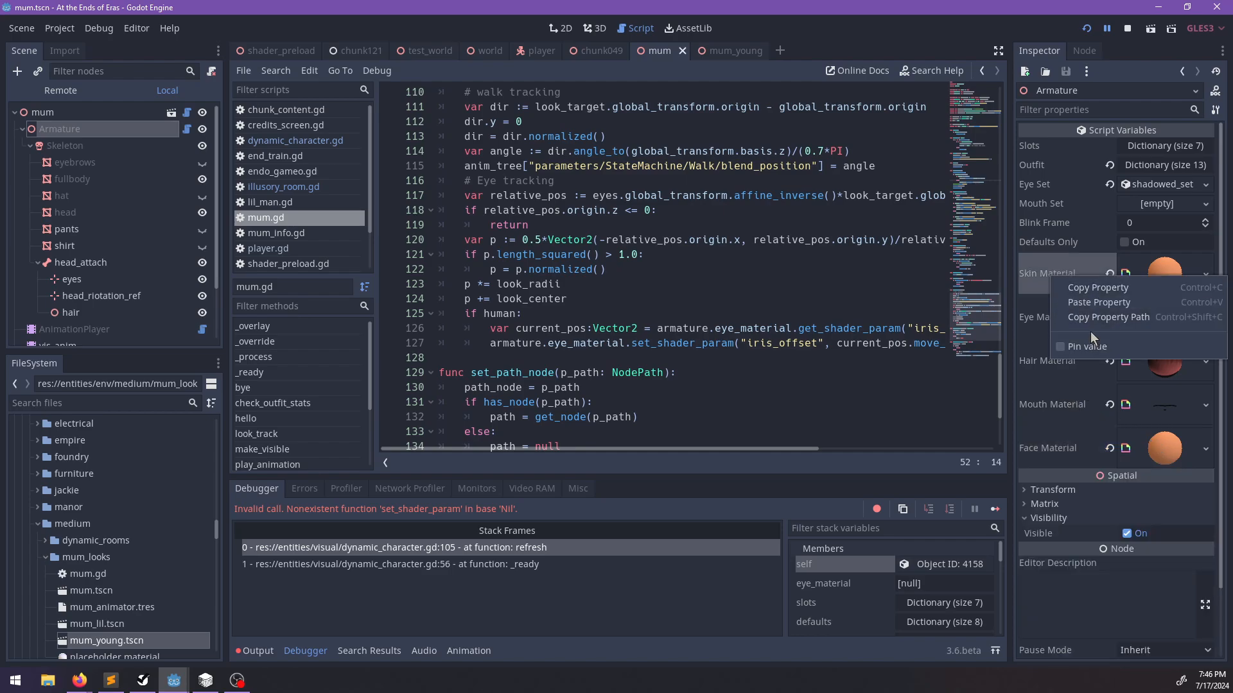
click(1083, 288)
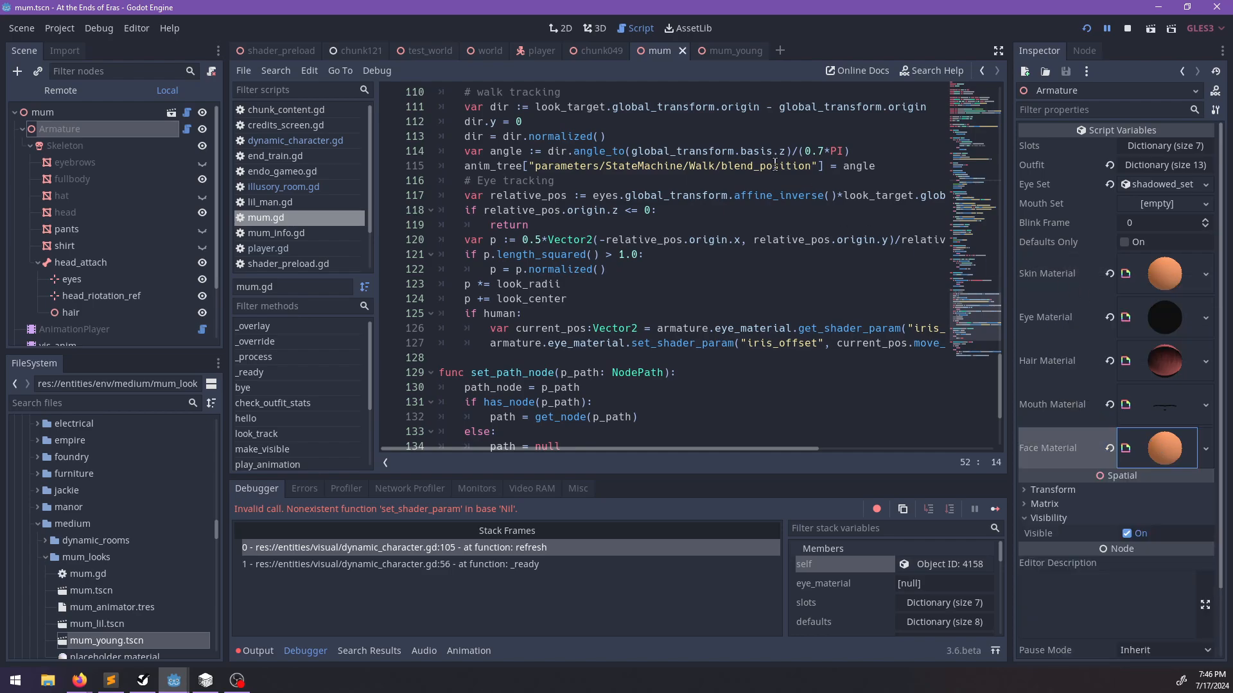
click(724, 51)
click(77, 132)
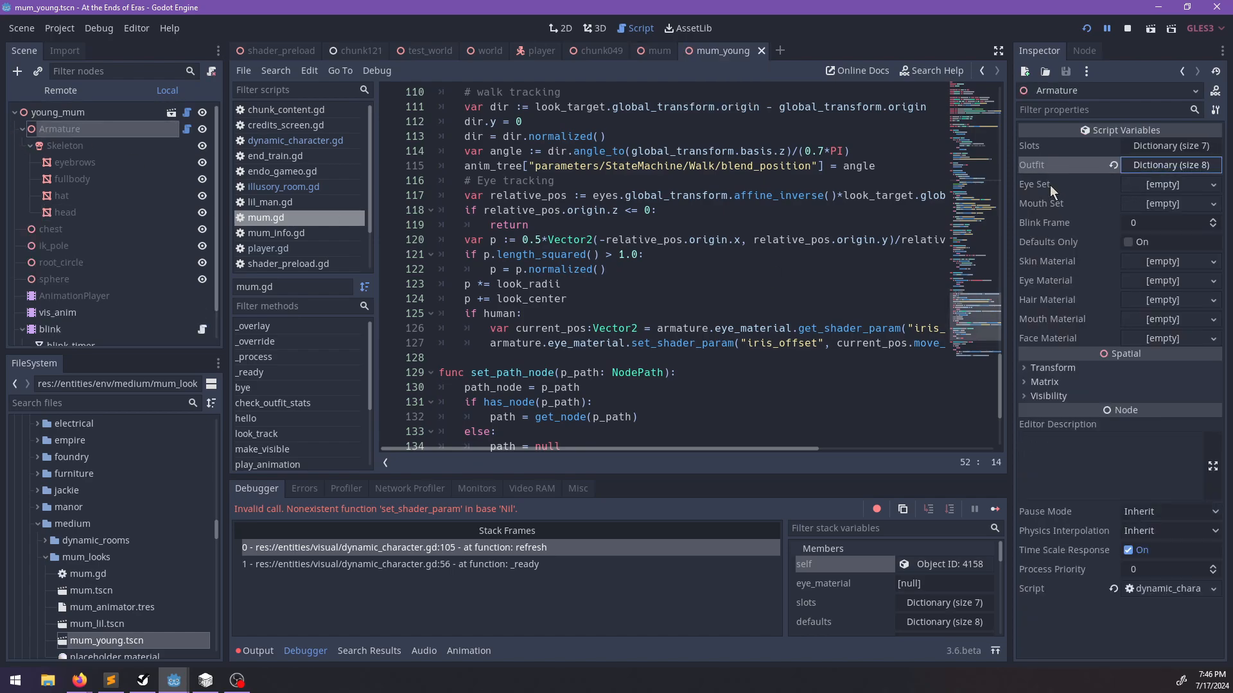
right_click(1050, 267)
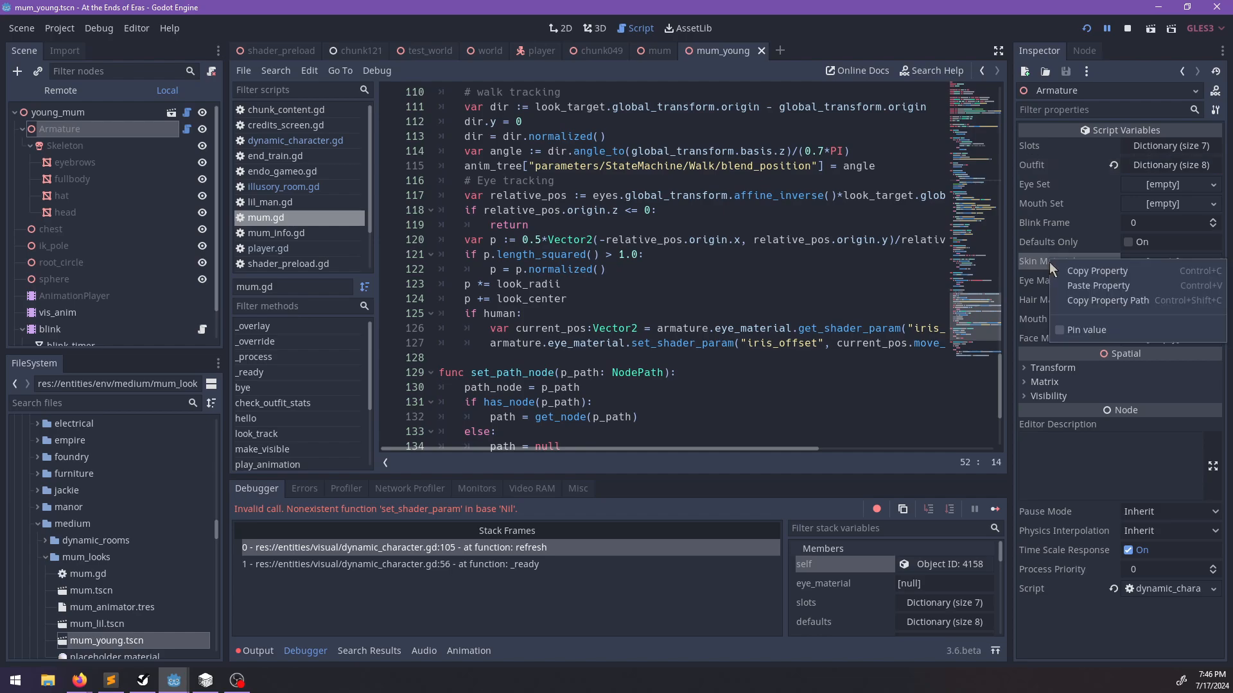
click(1095, 286)
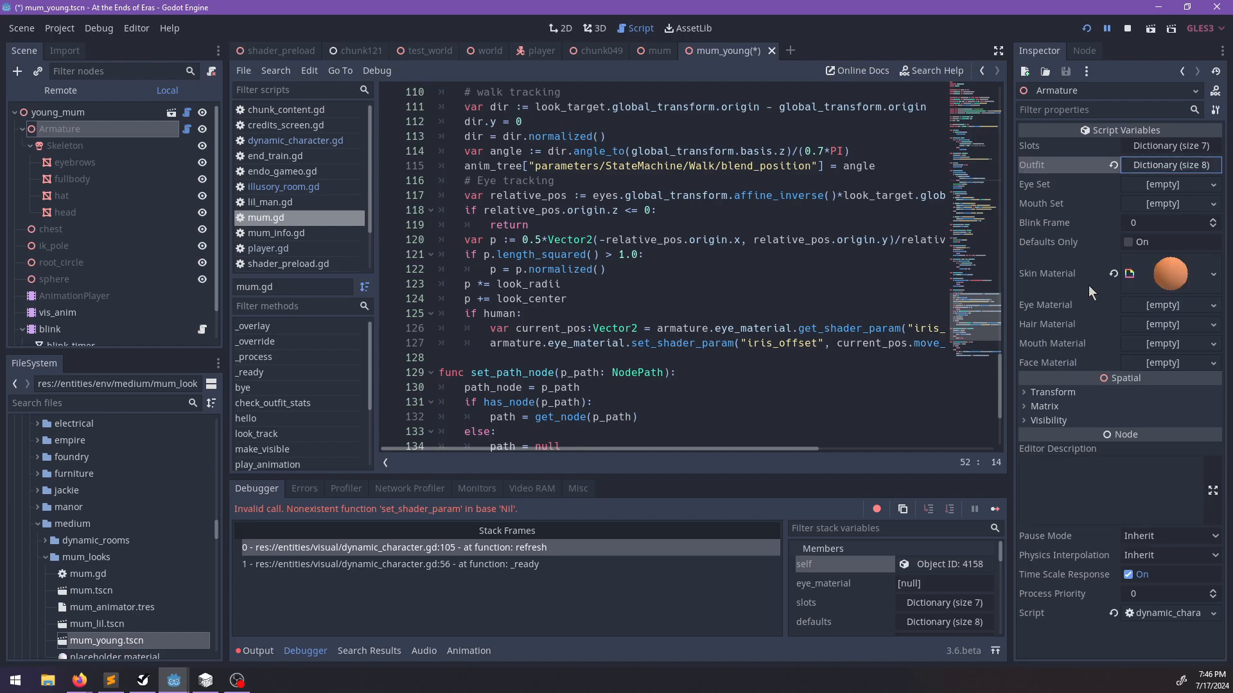
Find shadowed_set.tres by searching the files for "shadow", assign it as the mum_young Armature's Eye Set, and save.
click(654, 52)
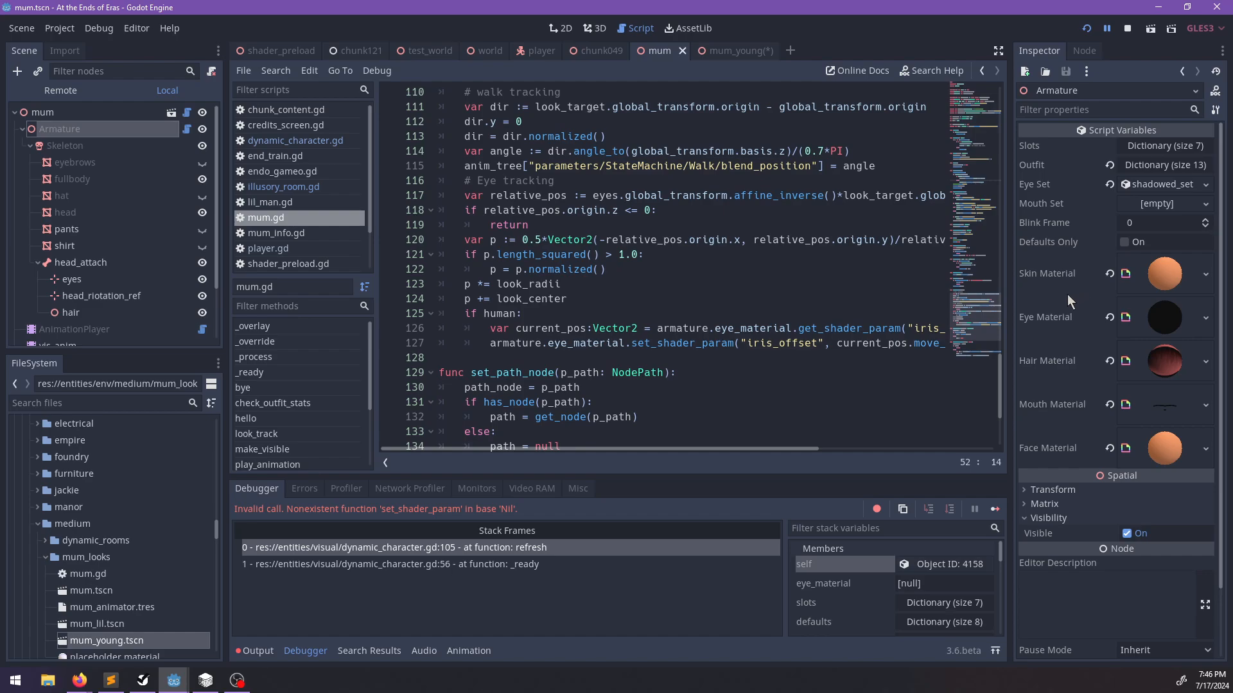
click(719, 52)
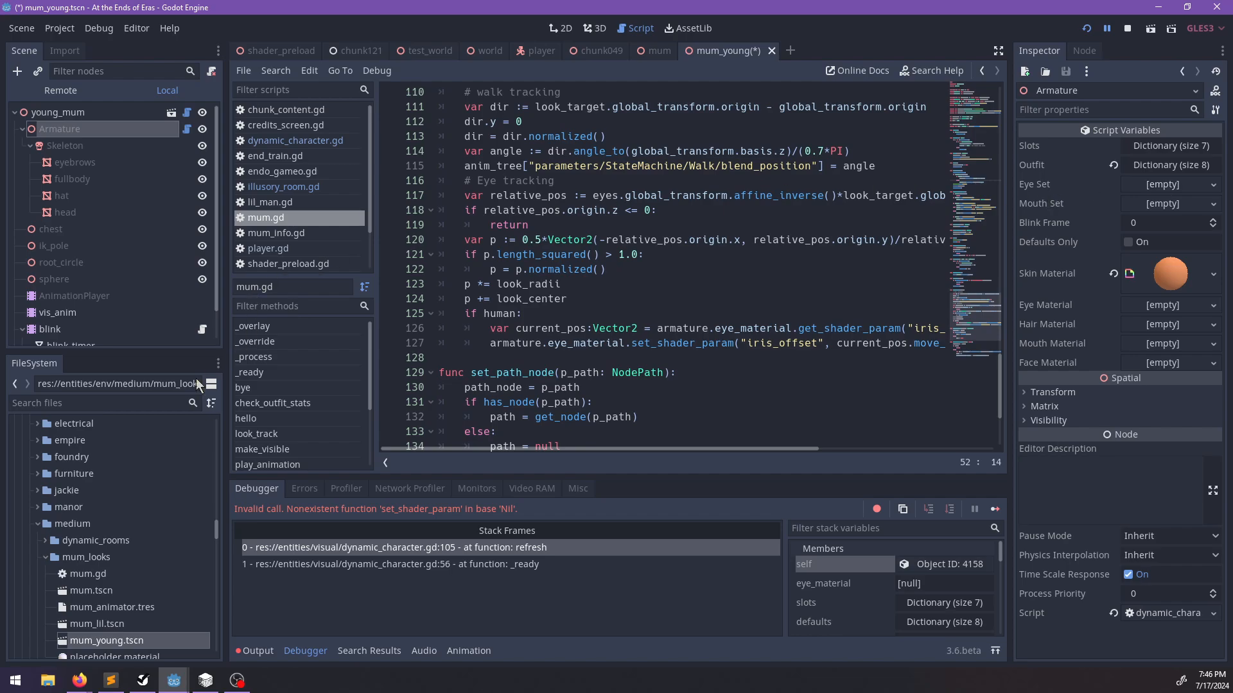
click(137, 402)
text(shadow)
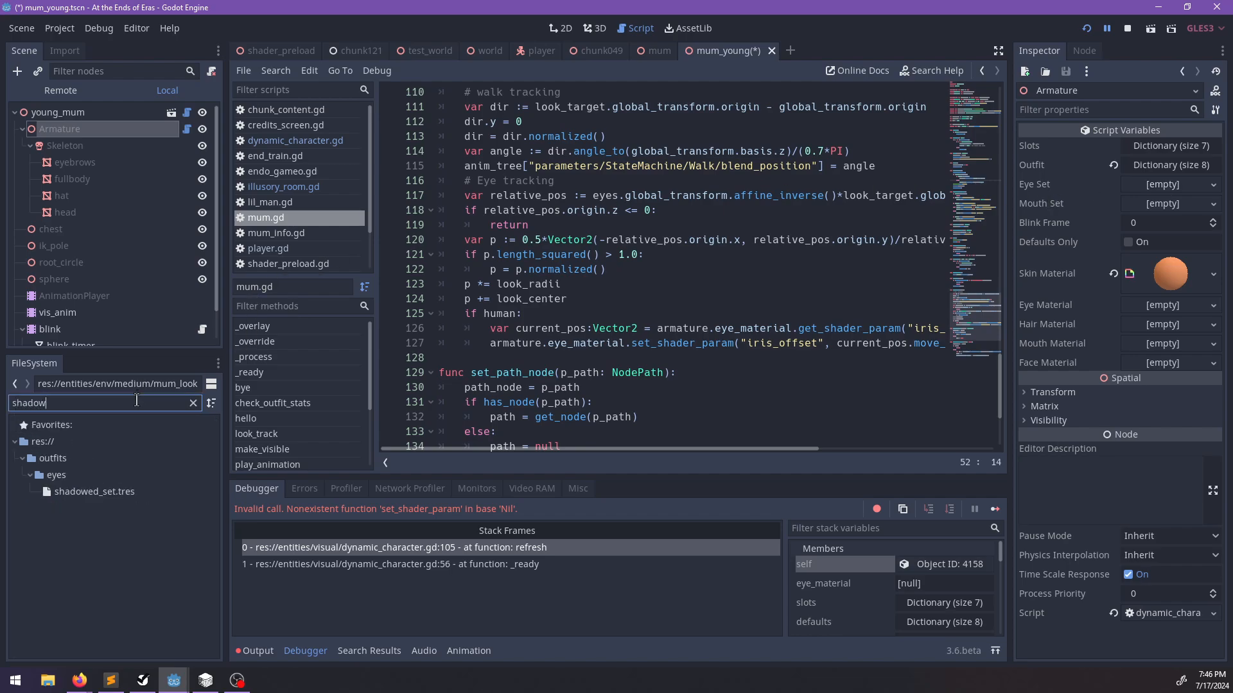
drag(96, 492, 1169, 192)
key(ctrl+s)
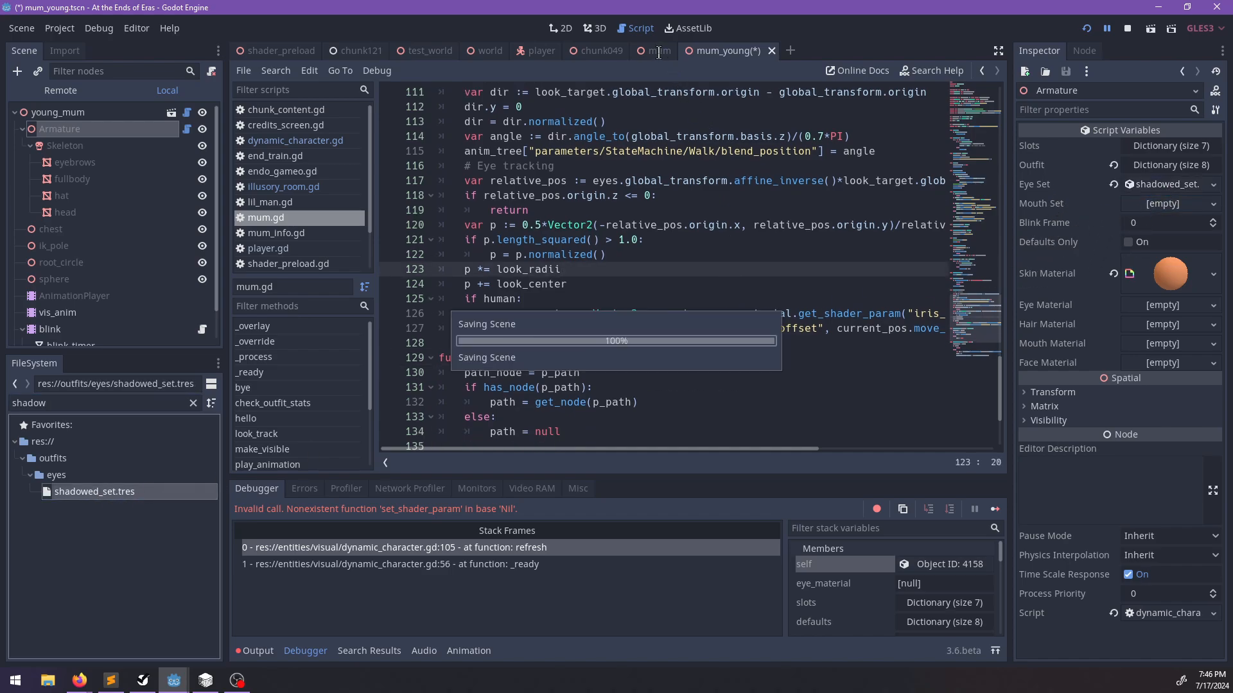
Copy the Eye Material from the mum scene's Armature to the mum_young Armature.
click(661, 51)
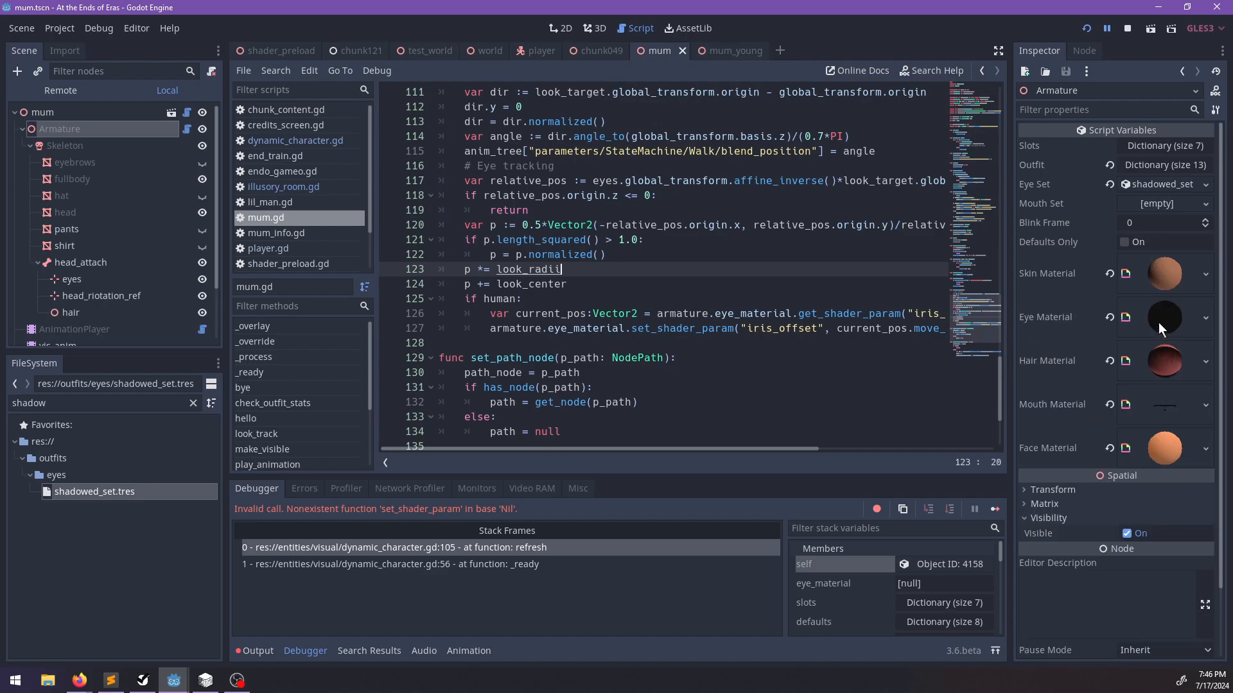
right_click(1158, 323)
click(1135, 542)
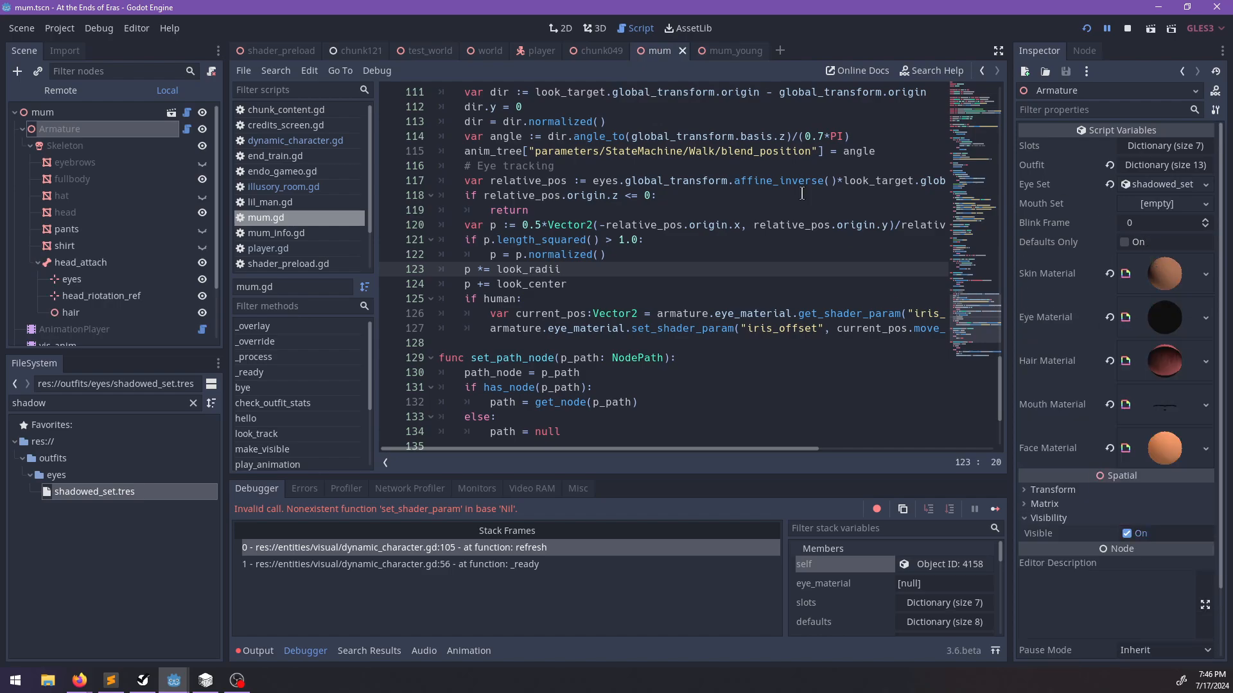
click(732, 51)
right_click(1159, 310)
click(1131, 467)
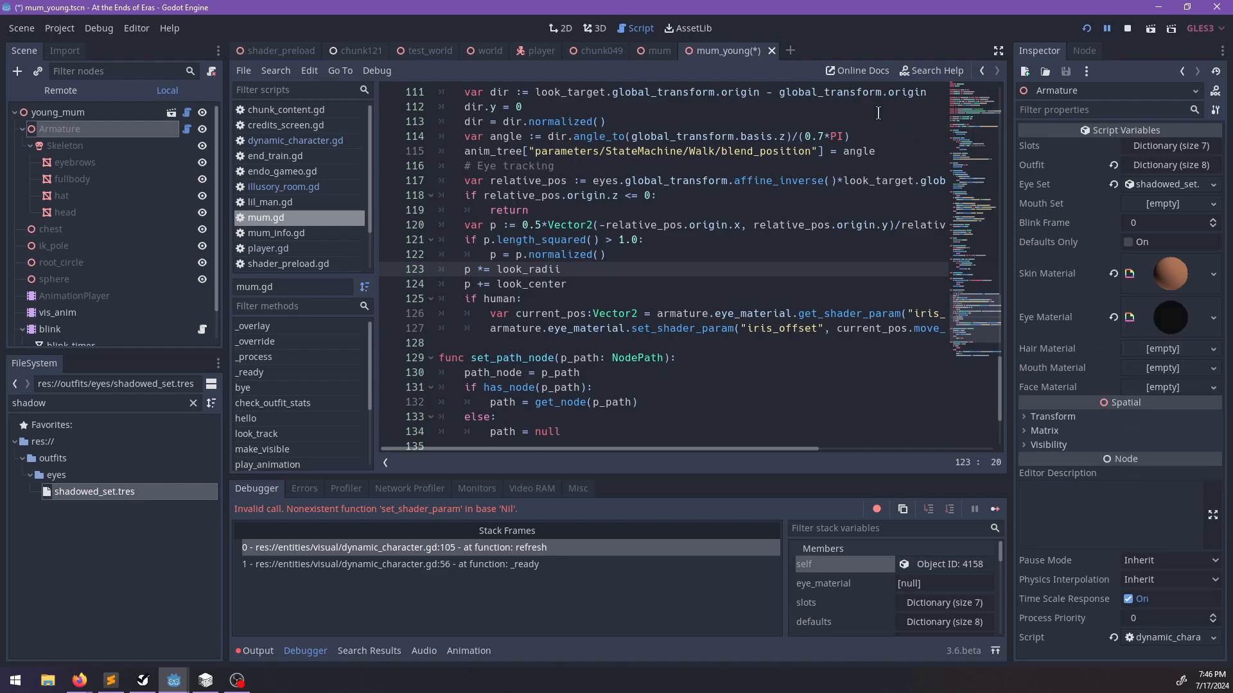
Copy the Hair Material from the mum scene's Armature to the mum_young Armature.
click(658, 52)
right_click(1164, 364)
click(1135, 558)
click(732, 51)
right_click(1168, 350)
click(1131, 507)
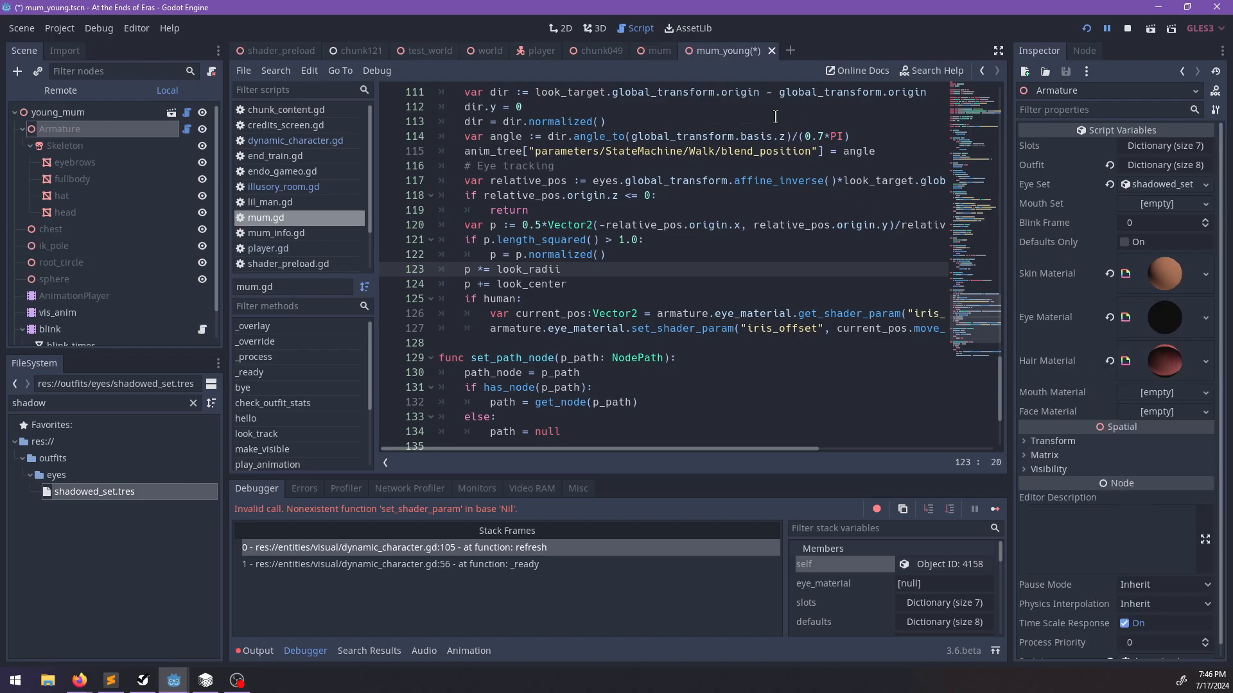
Copy the Mouth Material from the mum scene's Armature to the mum_young Armature.
click(658, 51)
right_click(1163, 403)
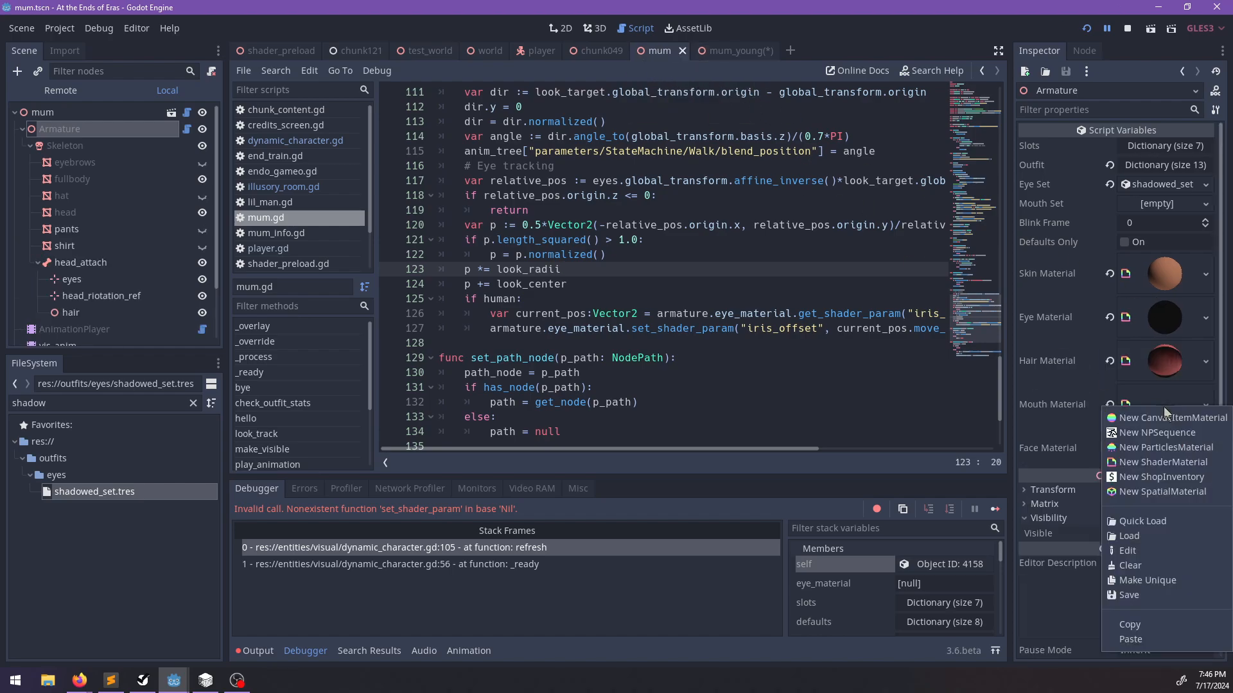
click(1177, 621)
click(730, 51)
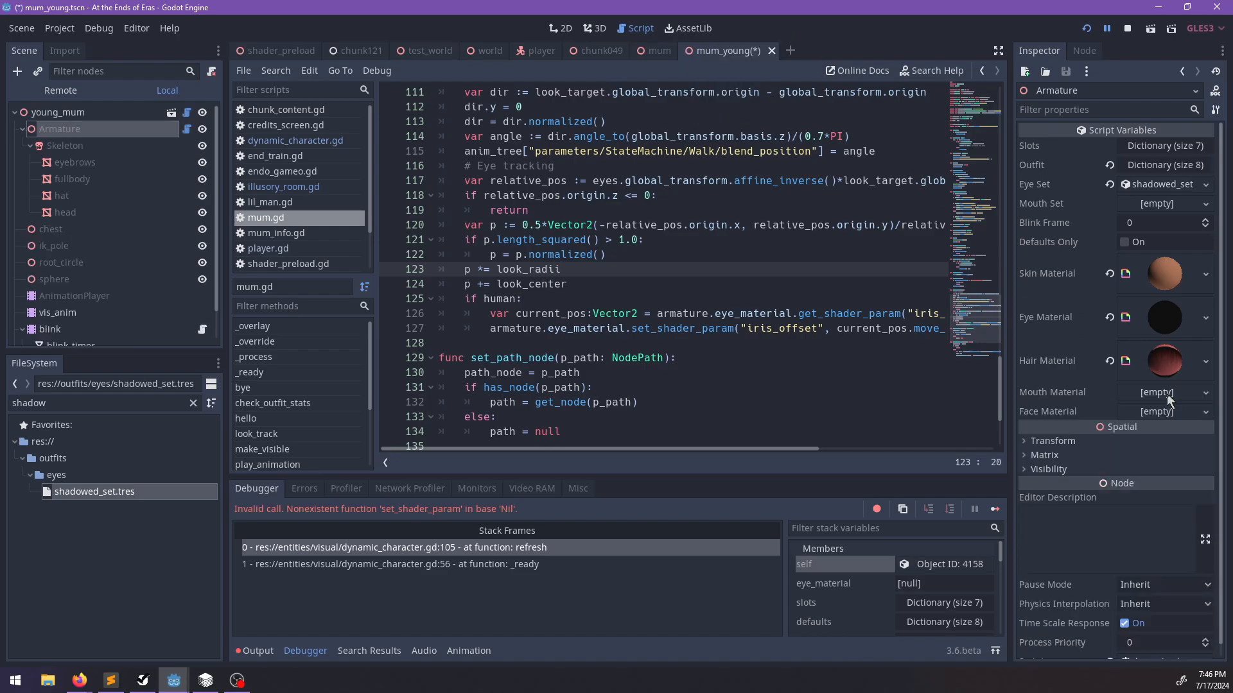
right_click(1168, 398)
click(1149, 553)
Copy the Face Material from the mum scene's Armature to the mum_young Armature and save the scene.
click(658, 51)
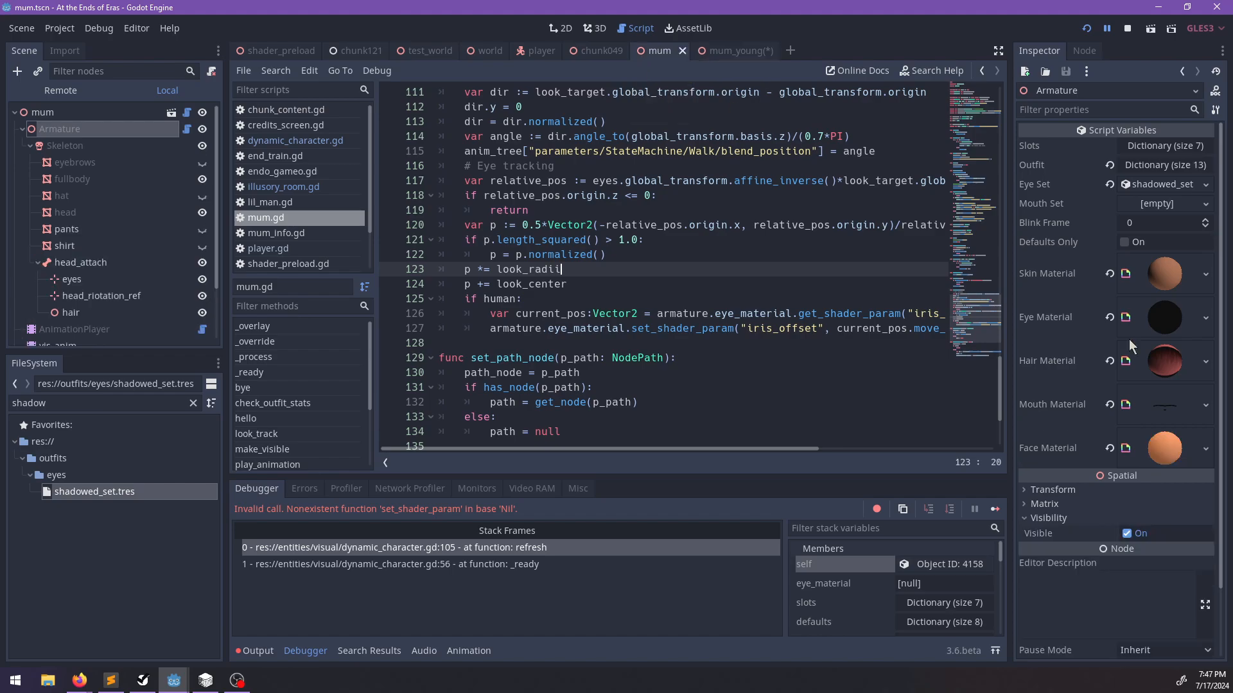
right_click(1163, 448)
click(1181, 640)
click(704, 58)
right_click(1140, 434)
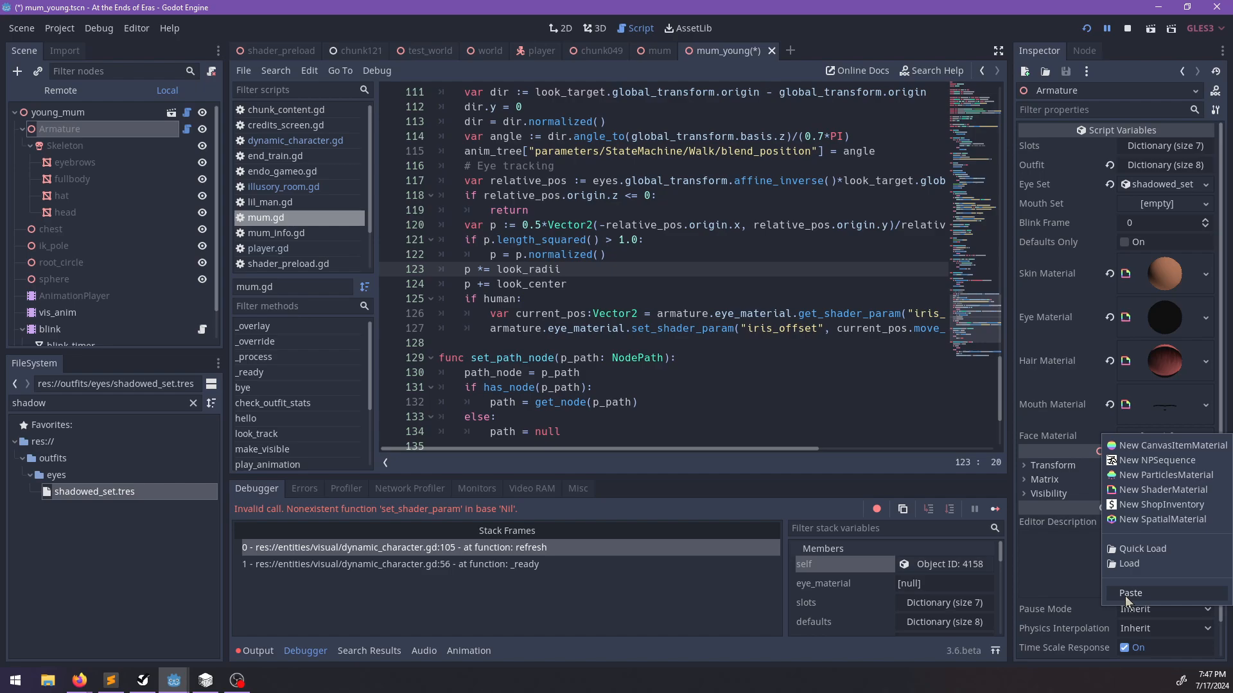
click(1130, 593)
key(ctrl+s)
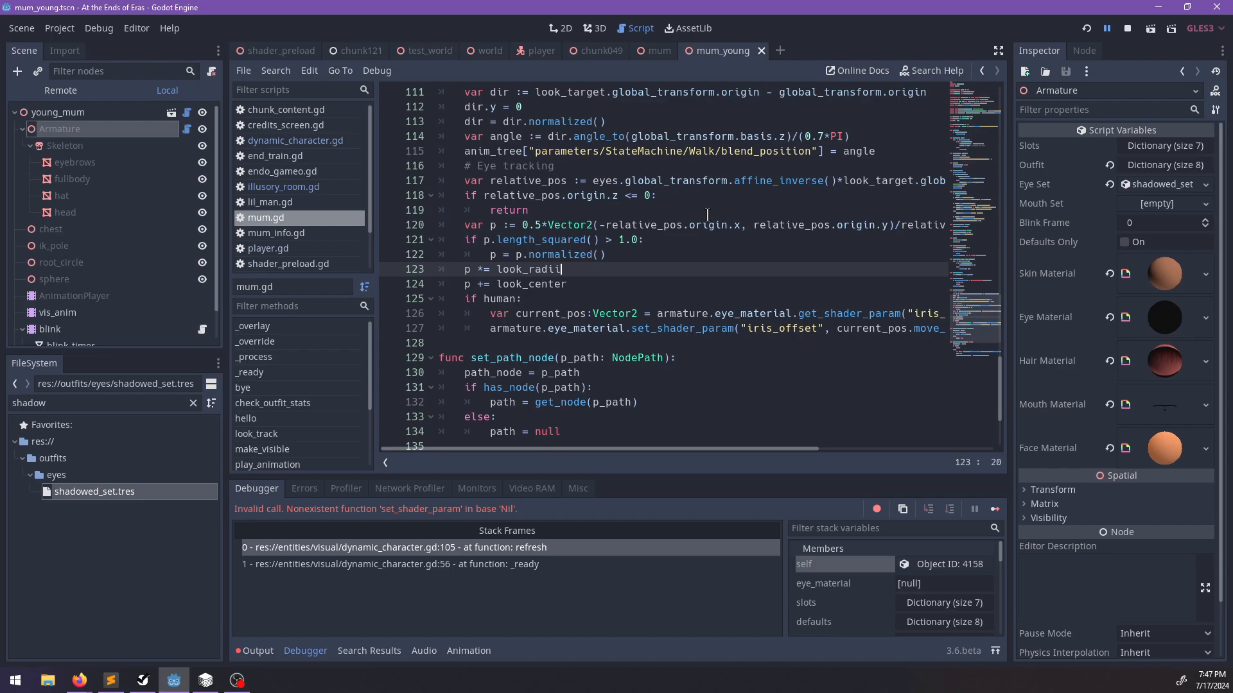
Run the project, inspect the self object's Defaults and Nodes dictionaries at the break, and stop the run.
key(F5)
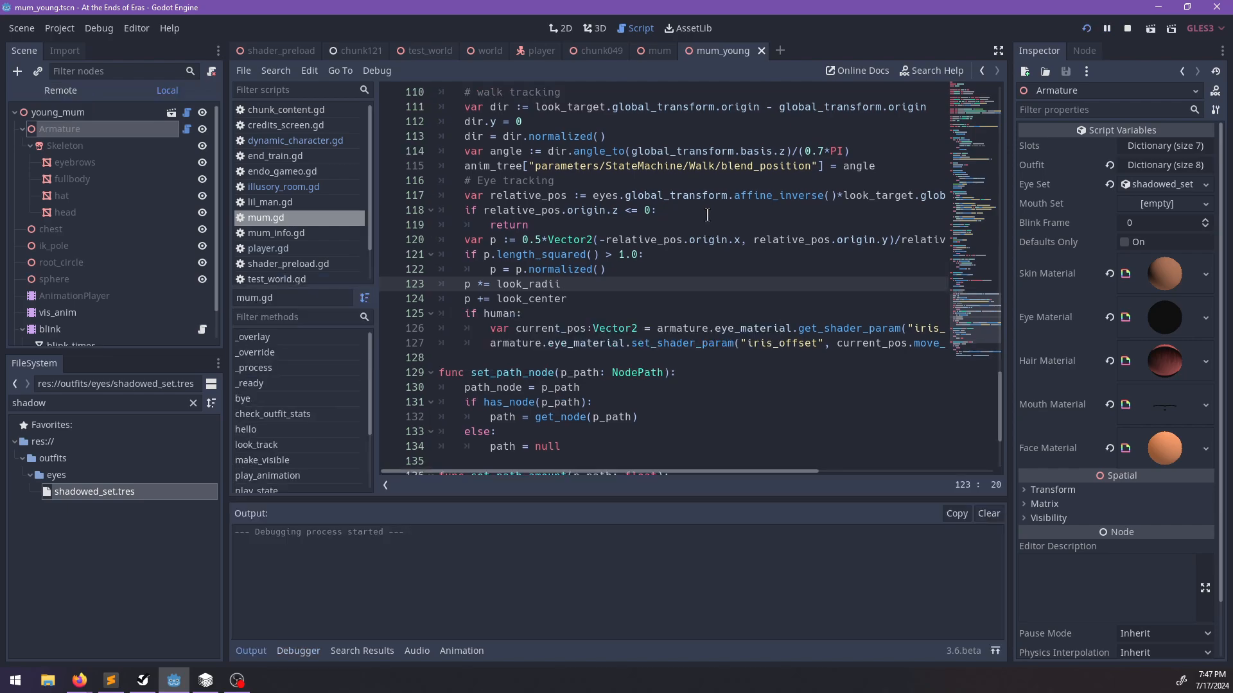
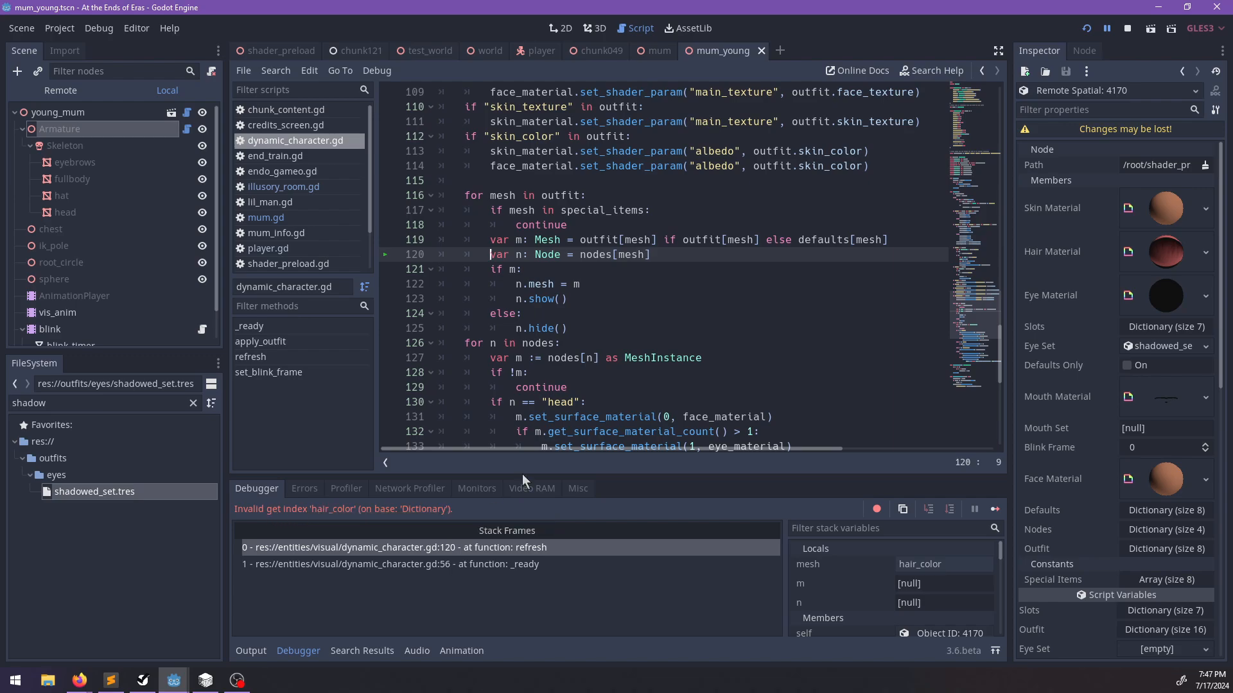
mouse_move(588, 260)
scroll(814, 557, down, 2)
click(938, 565)
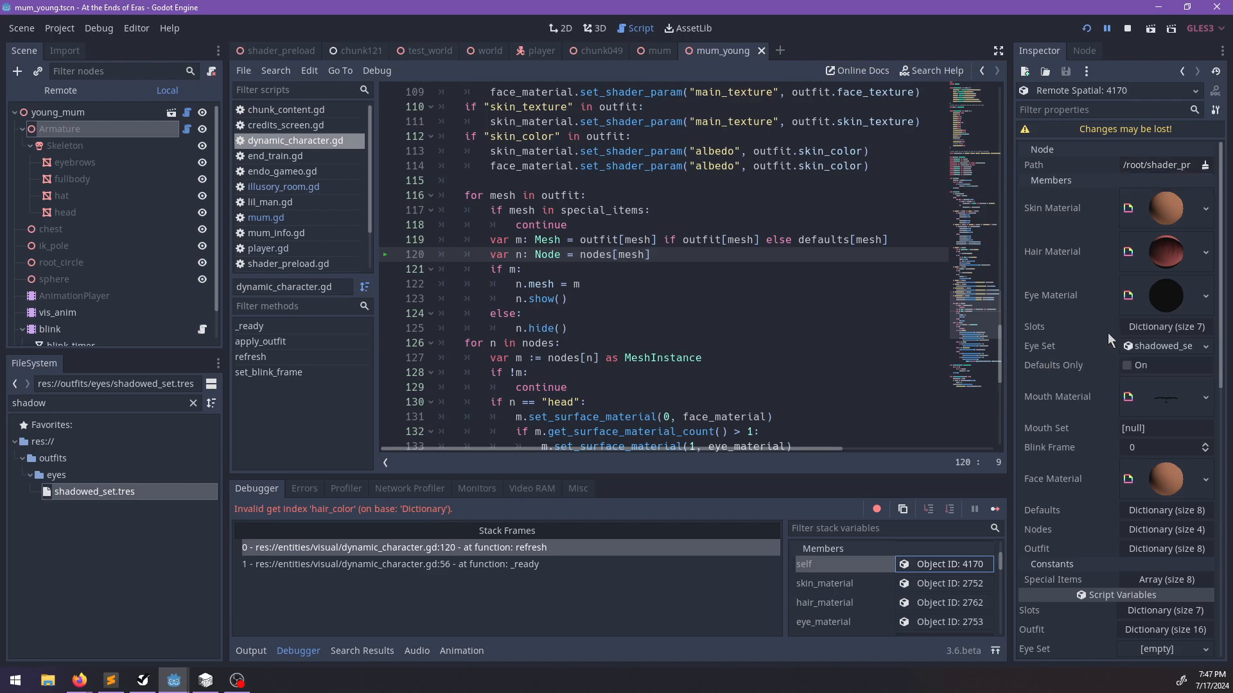
scroll(1104, 403, down, 1)
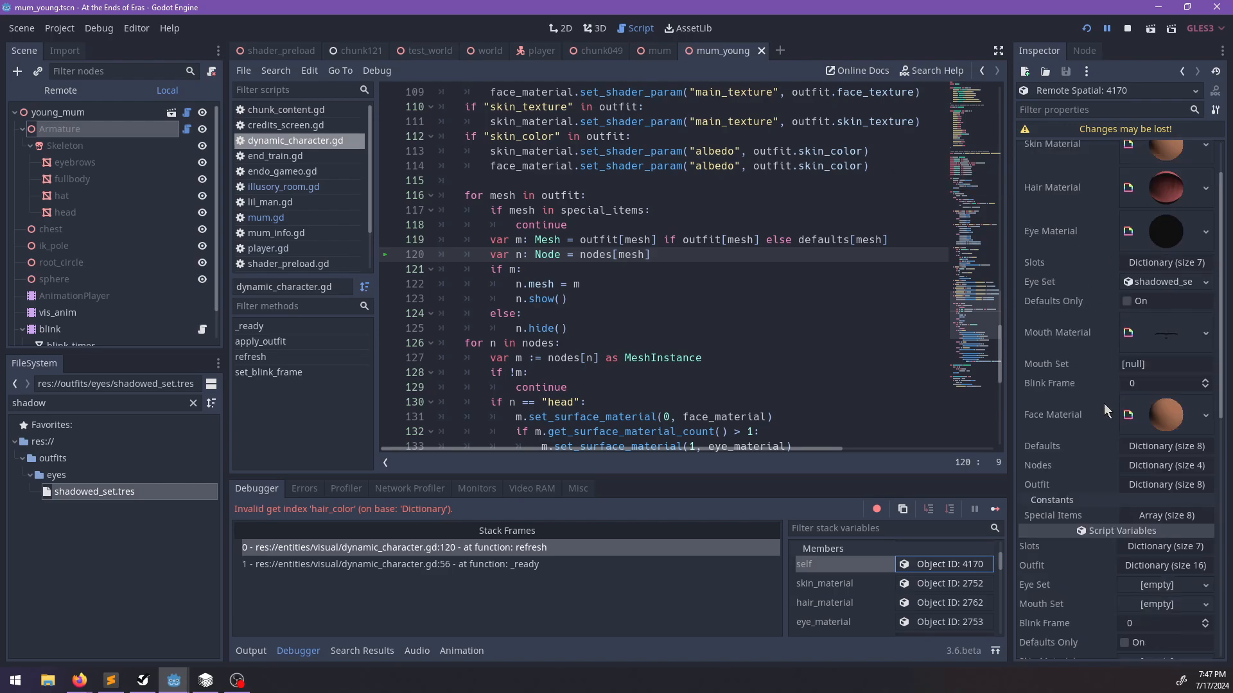
click(1145, 466)
click(1146, 467)
click(1143, 446)
click(1142, 445)
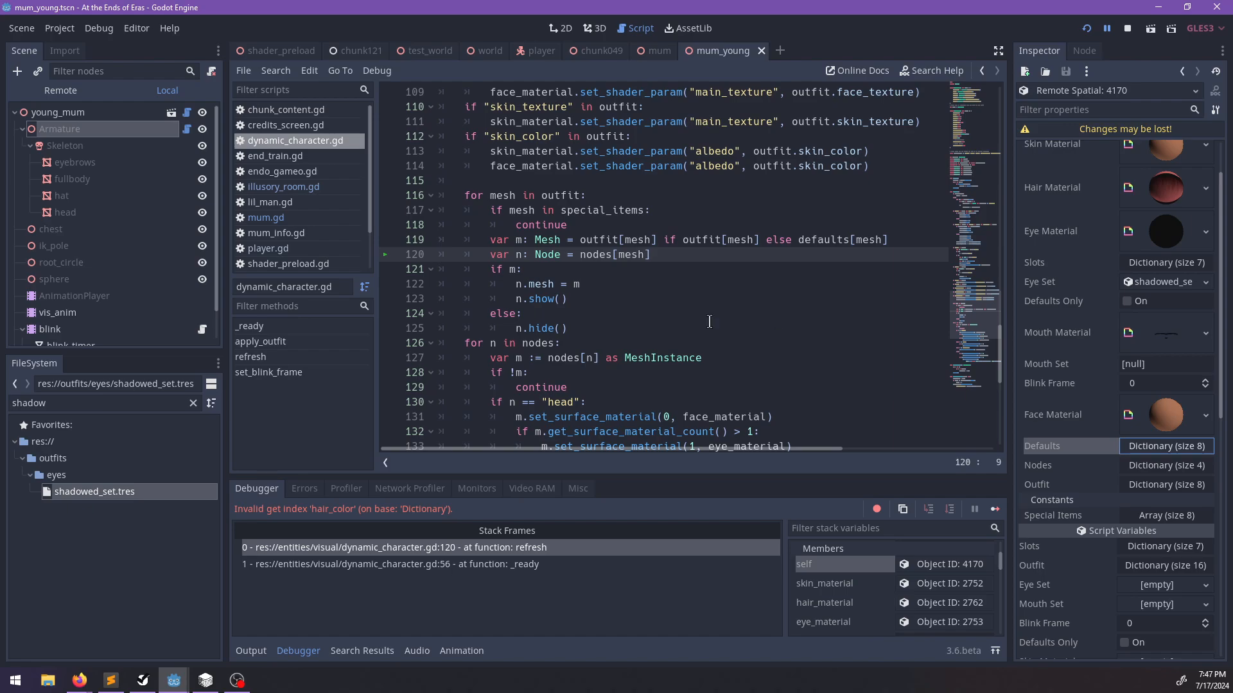
click(1142, 467)
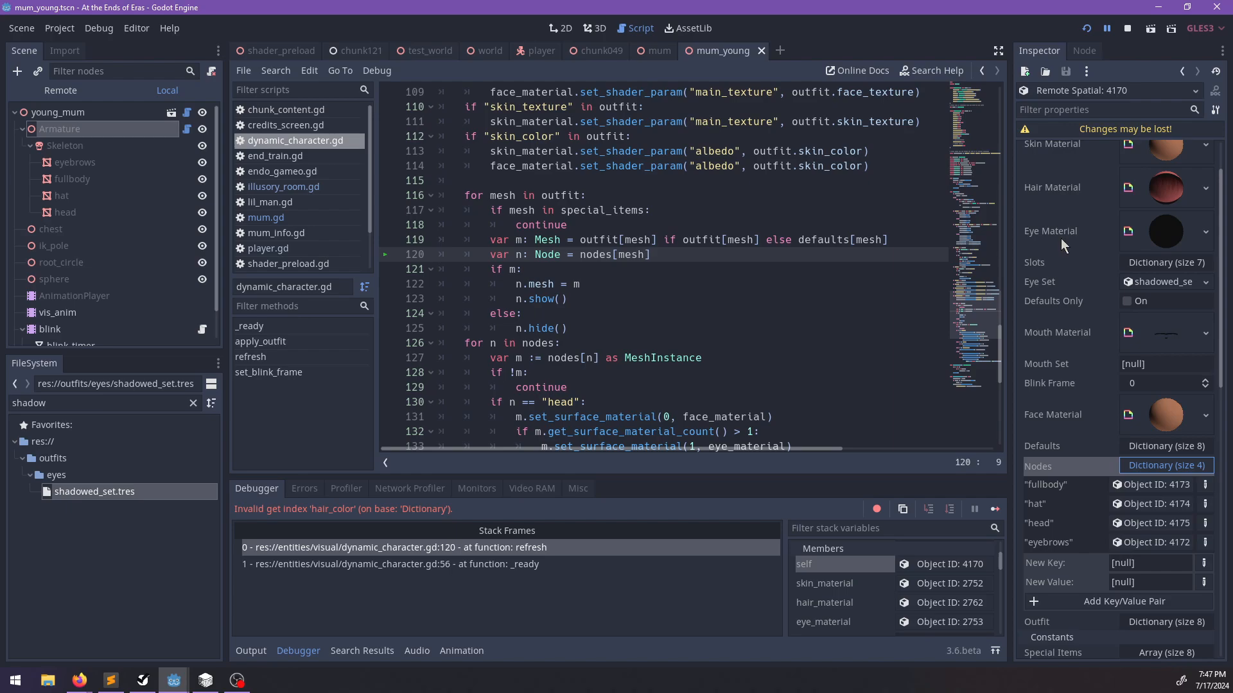
click(1126, 28)
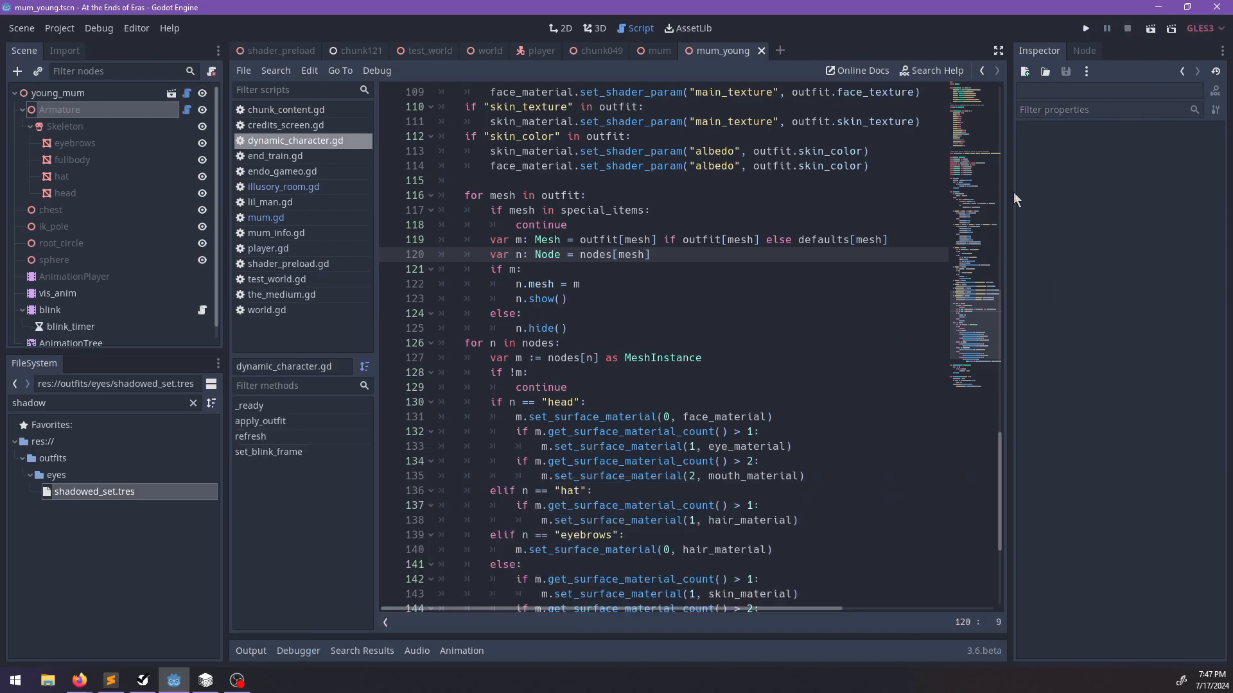
In the mum_young Armature's Slots, reassign "fullbody" to the fullbody node, remove the "hair" entry, and save.
click(105, 111)
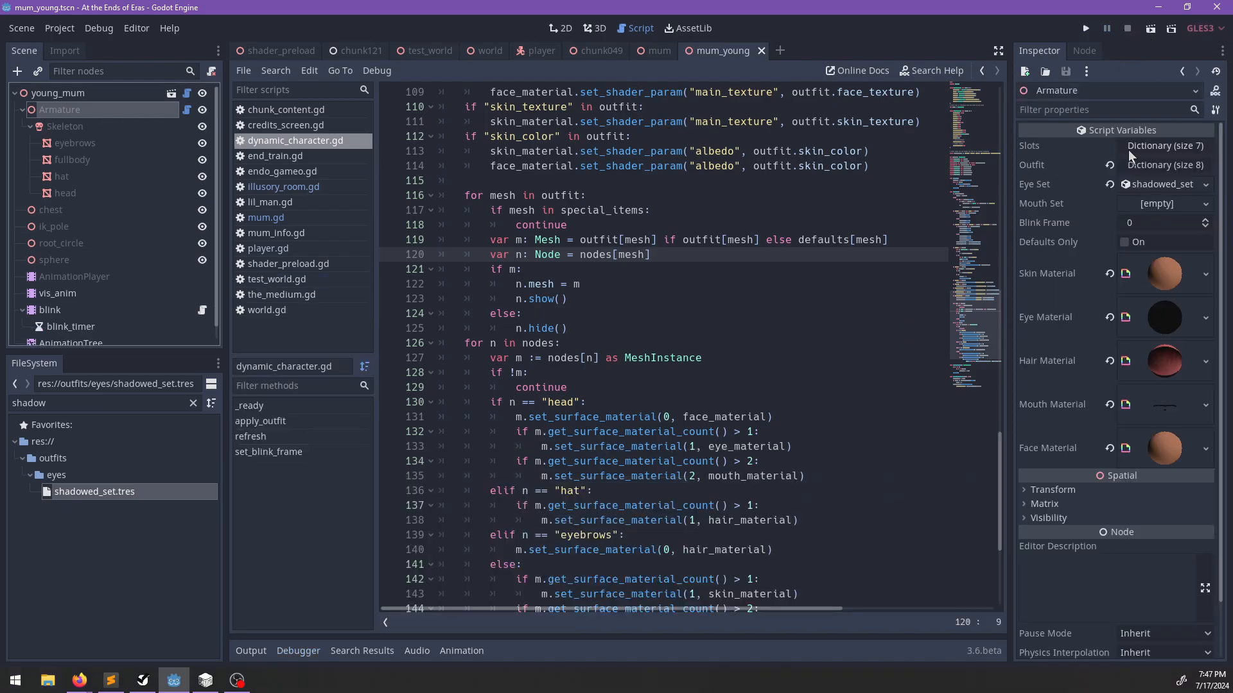
click(1135, 147)
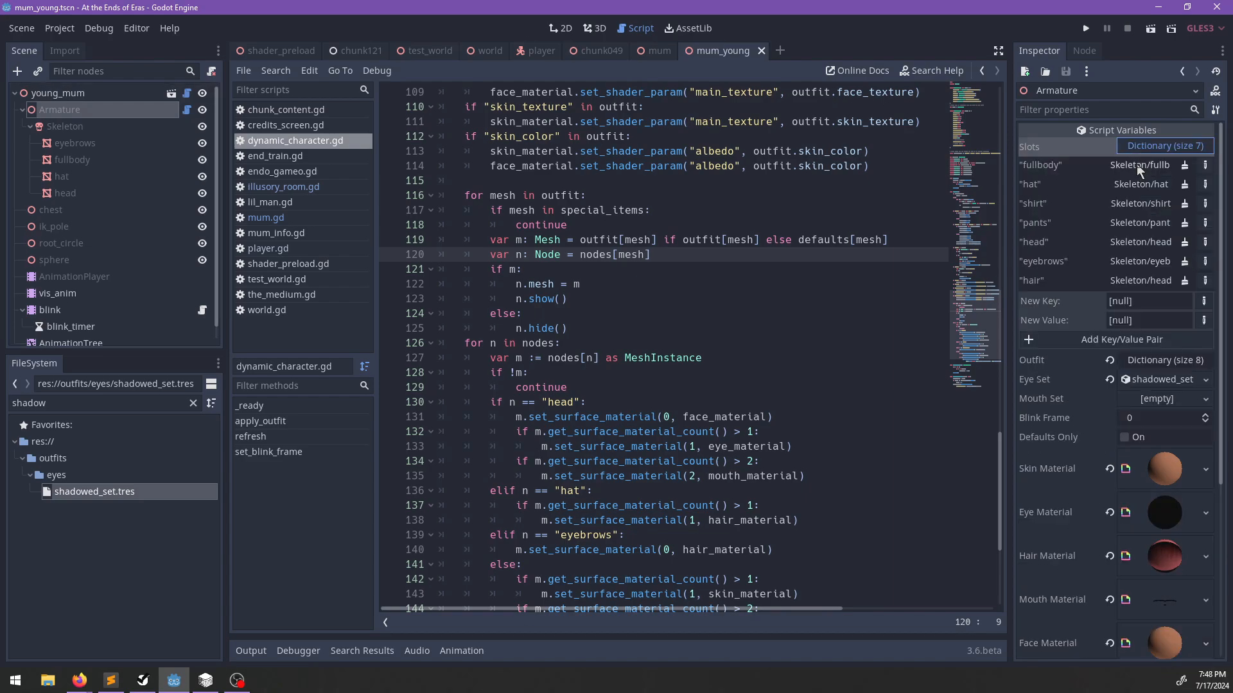
click(1136, 165)
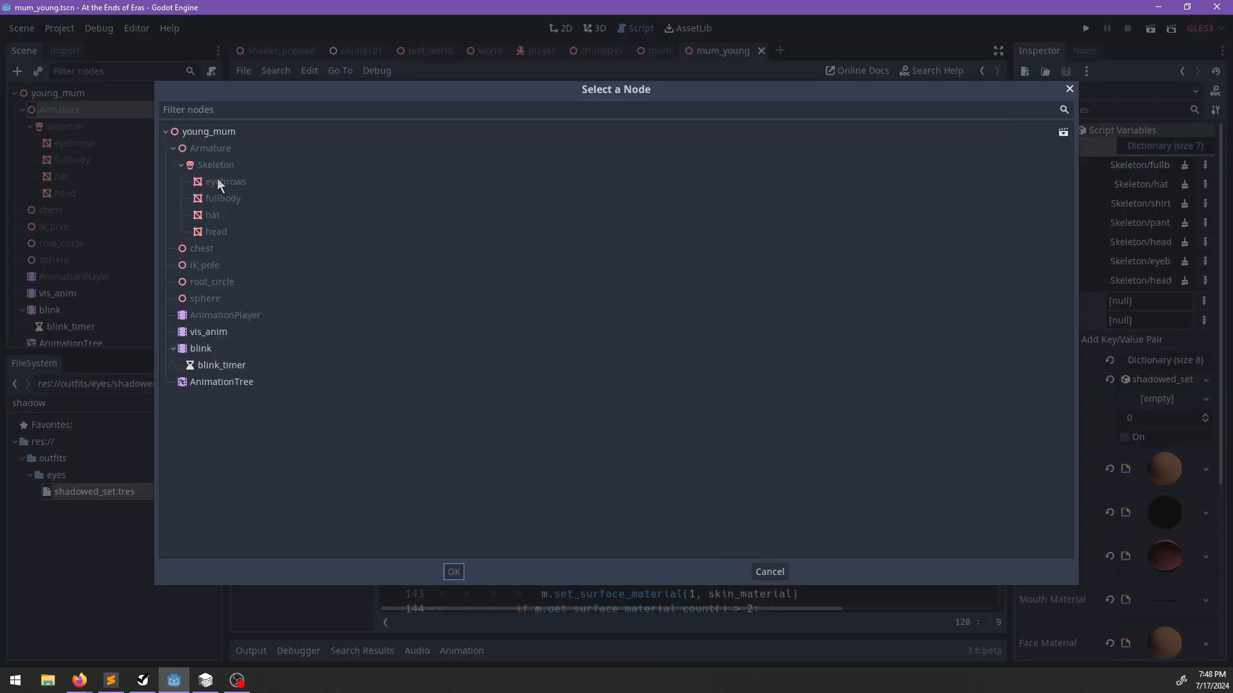
double_click(223, 199)
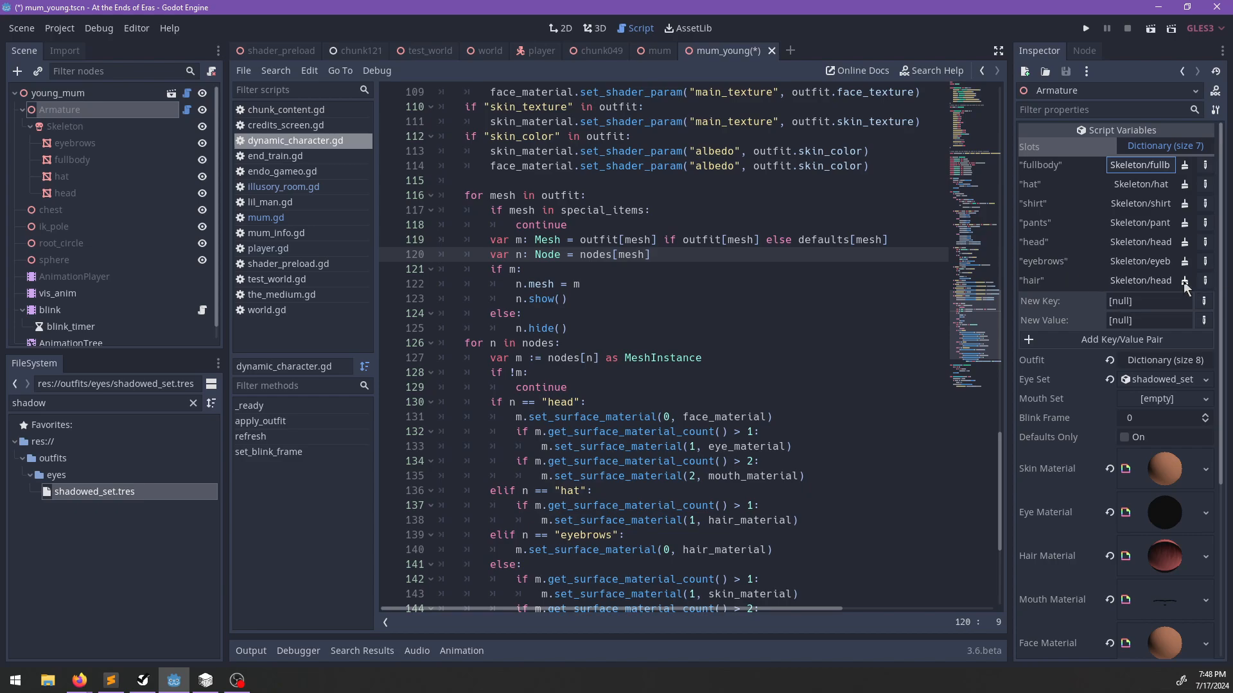
click(1205, 280)
click(1153, 660)
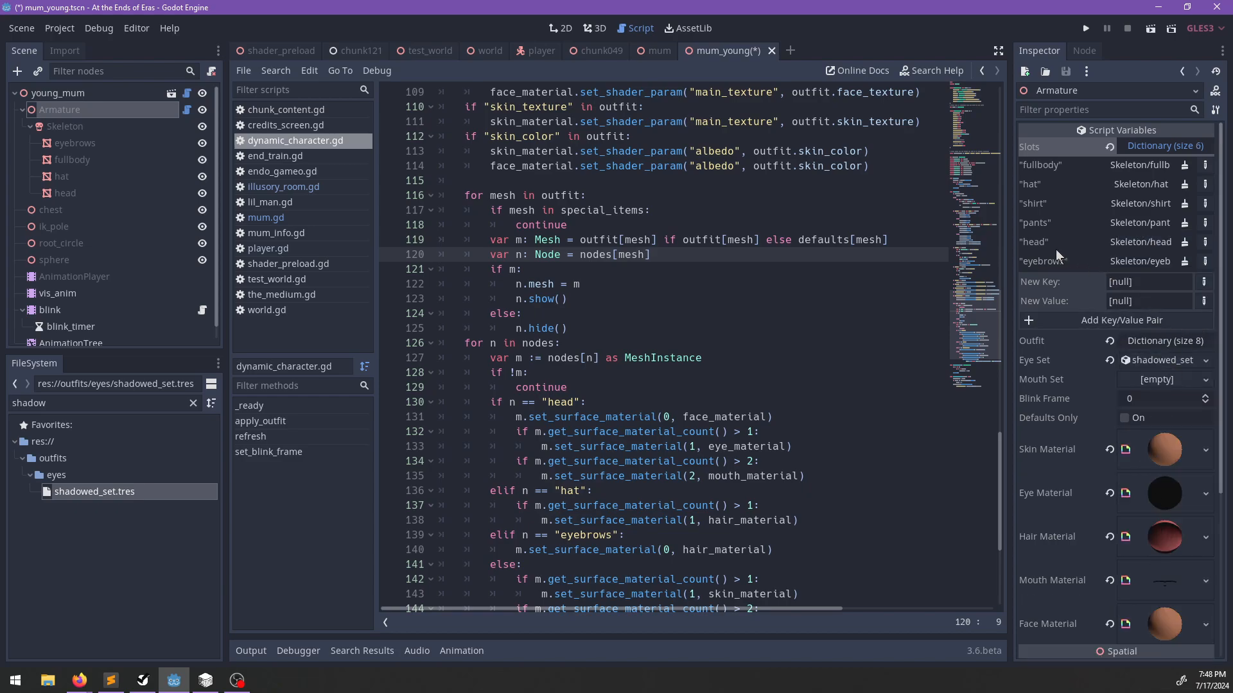
key(ctrl+s)
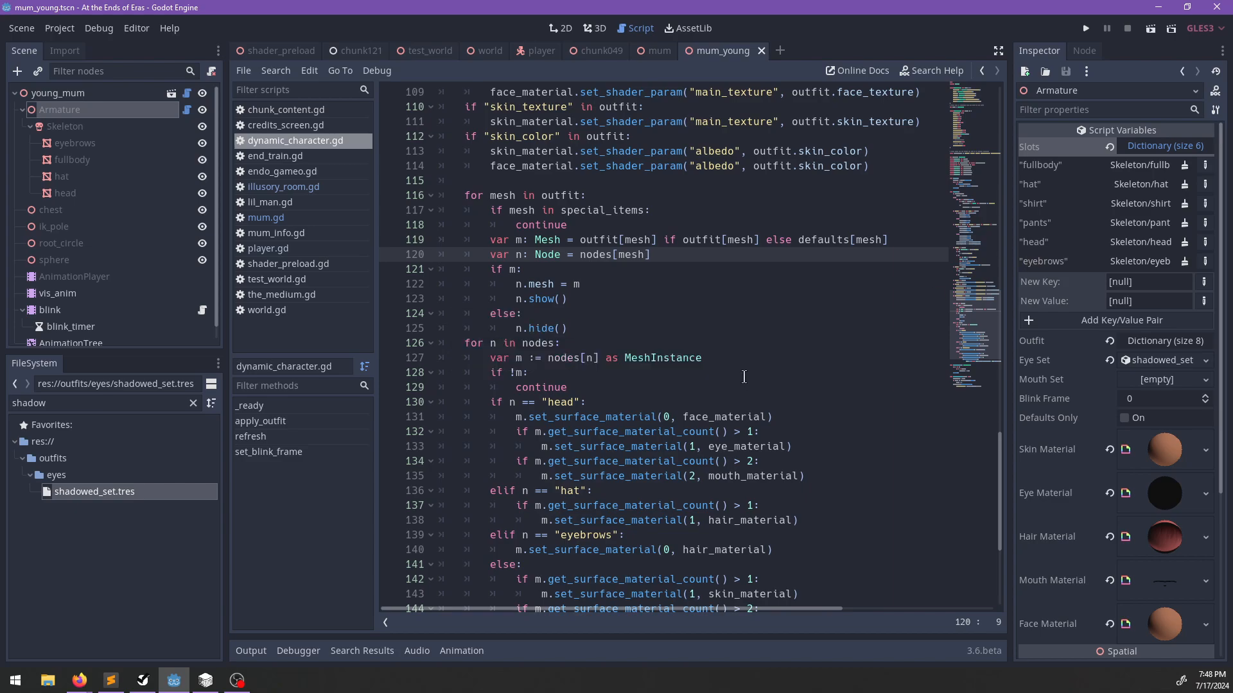
Review where dynamic_character.gd uses nodes, compare it with the Armature's Outfit entries, and rerun the project.
scroll(744, 378, down, 2)
scroll(743, 374, up, 3)
click(616, 337)
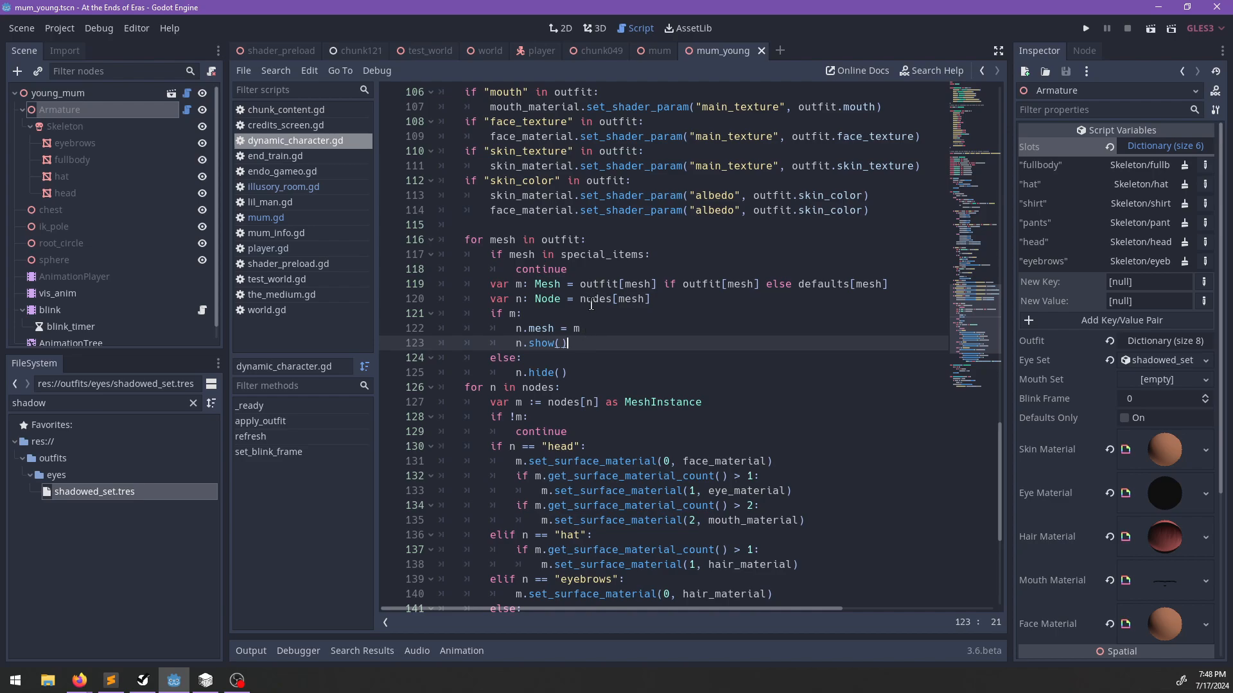
double_click(597, 298)
scroll(706, 445, up, 6)
scroll(706, 444, up, 14)
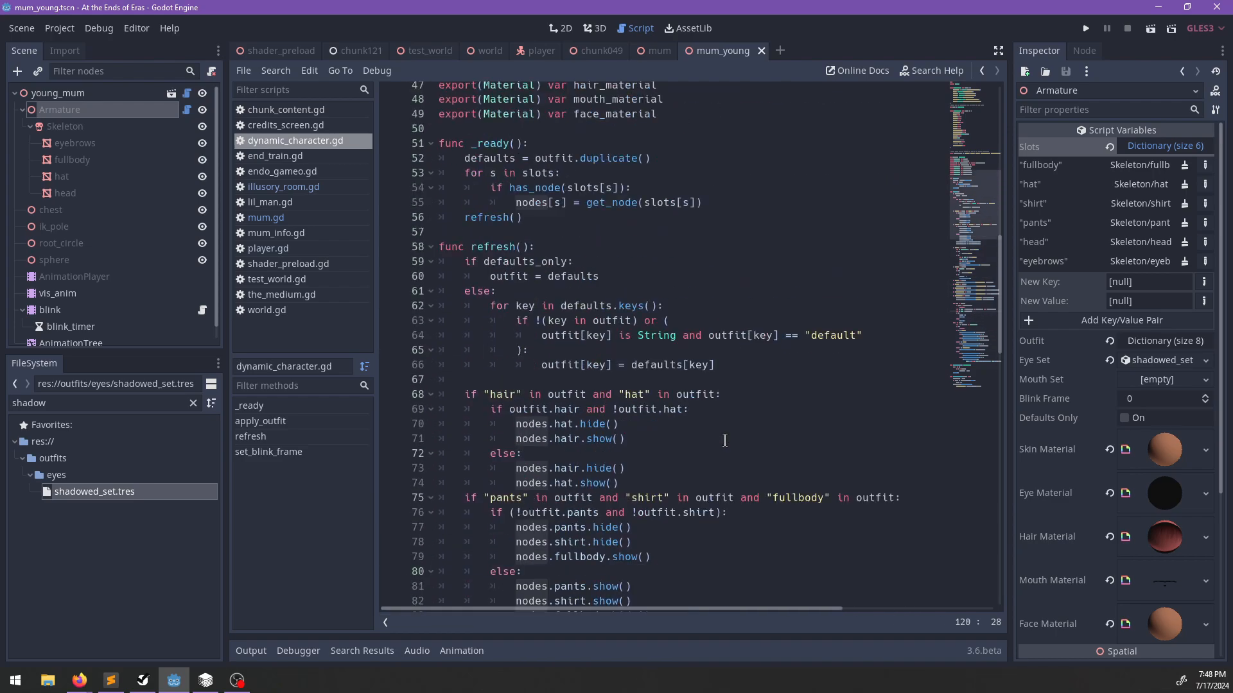
scroll(724, 436, down, 5)
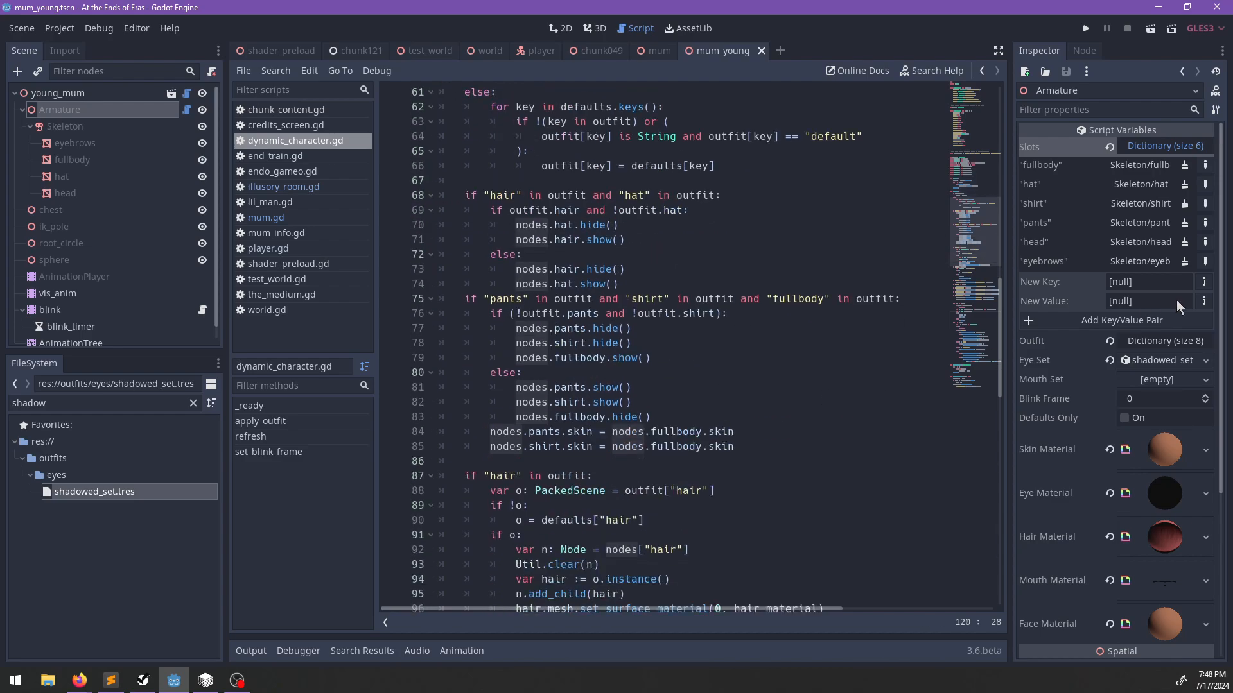
scroll(1094, 450, down, 2)
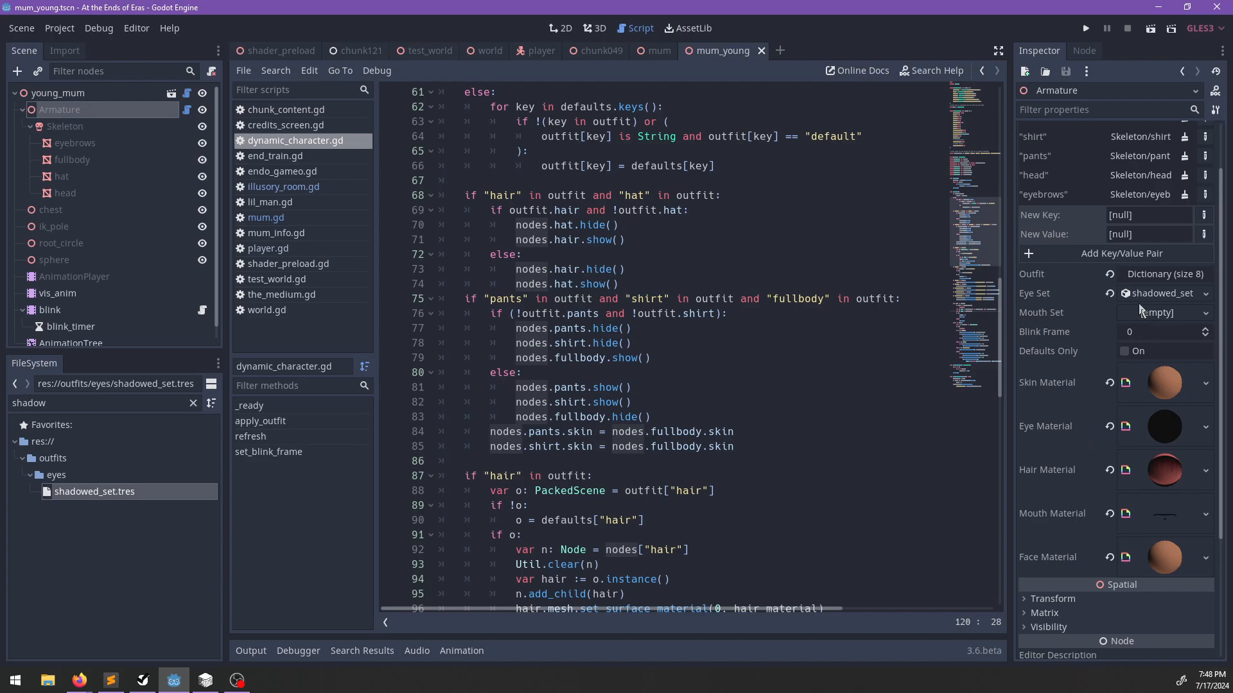
click(1142, 274)
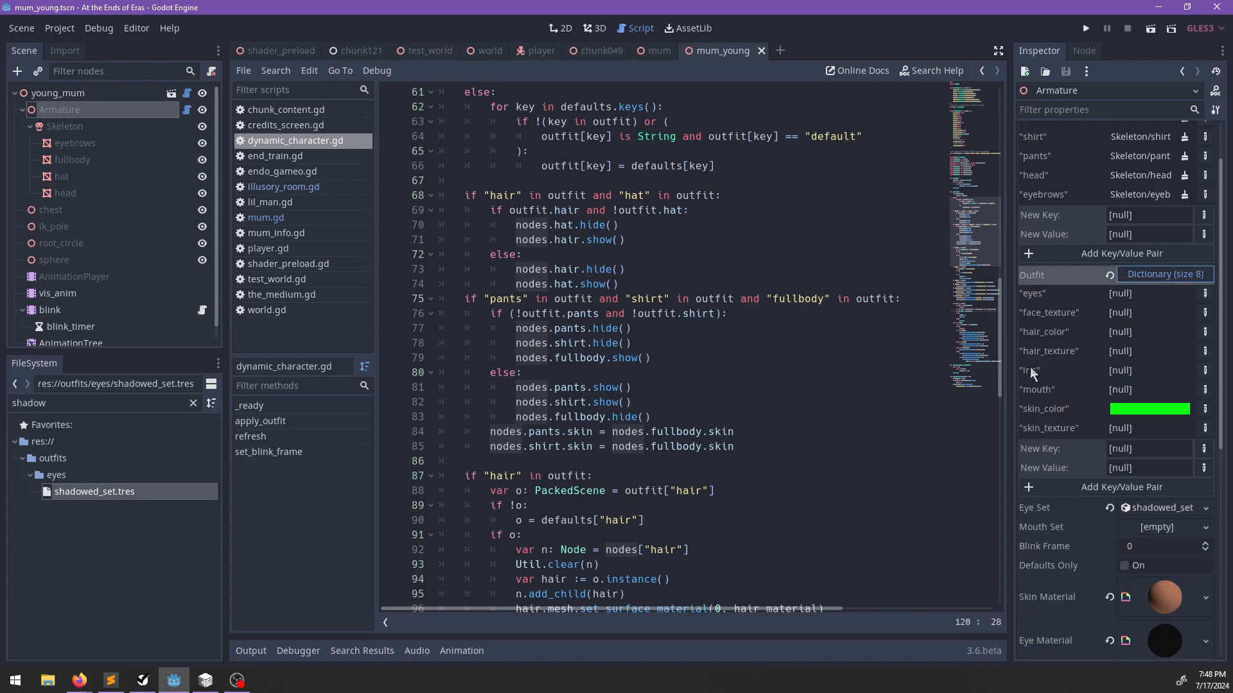
click(1137, 274)
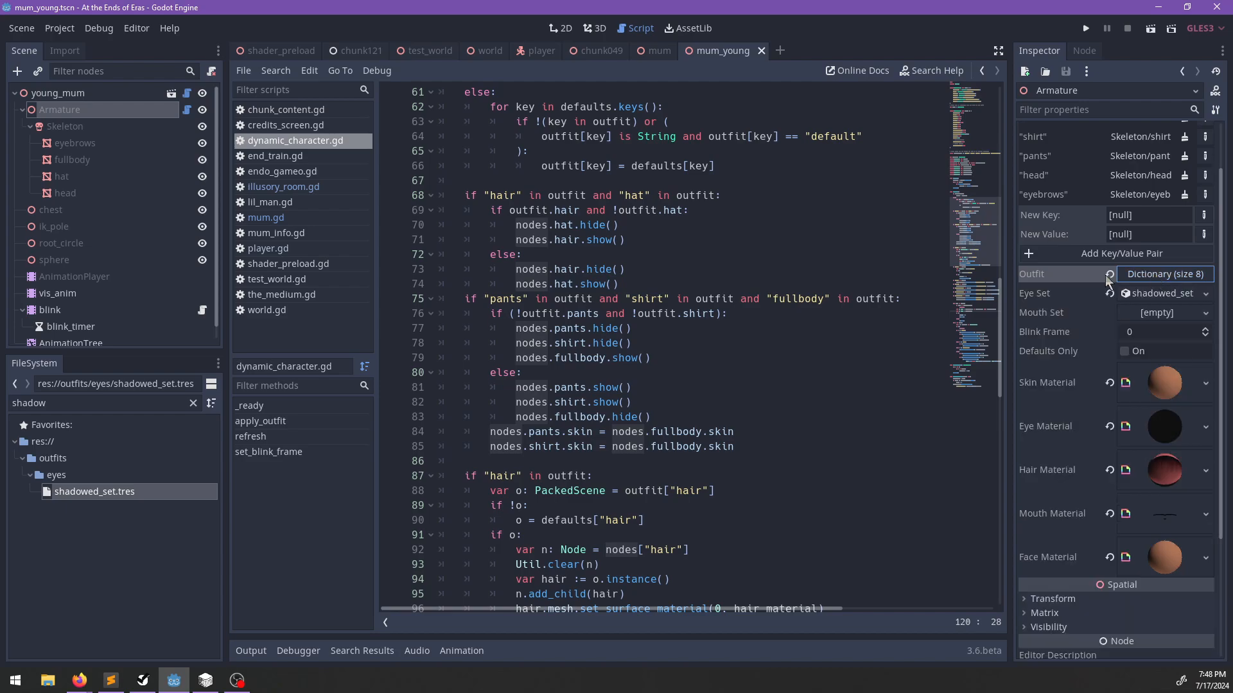
scroll(592, 366, down, 5)
scroll(798, 324, down, 3)
click(798, 325)
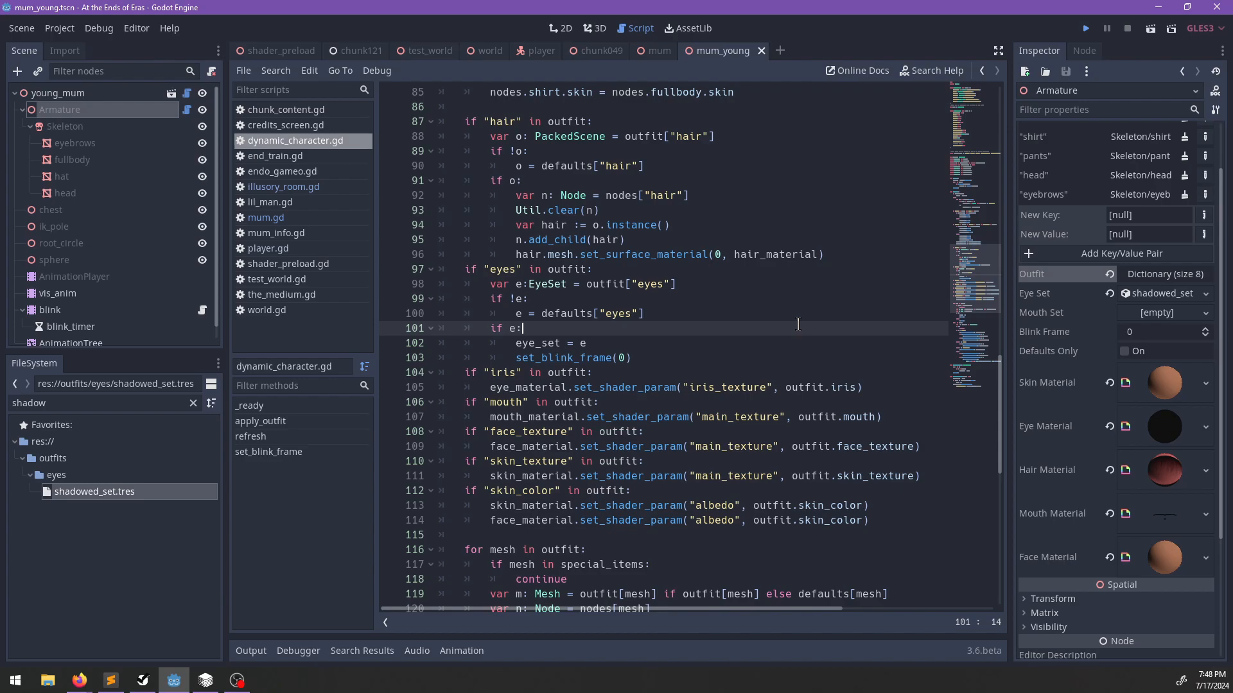
key(F5)
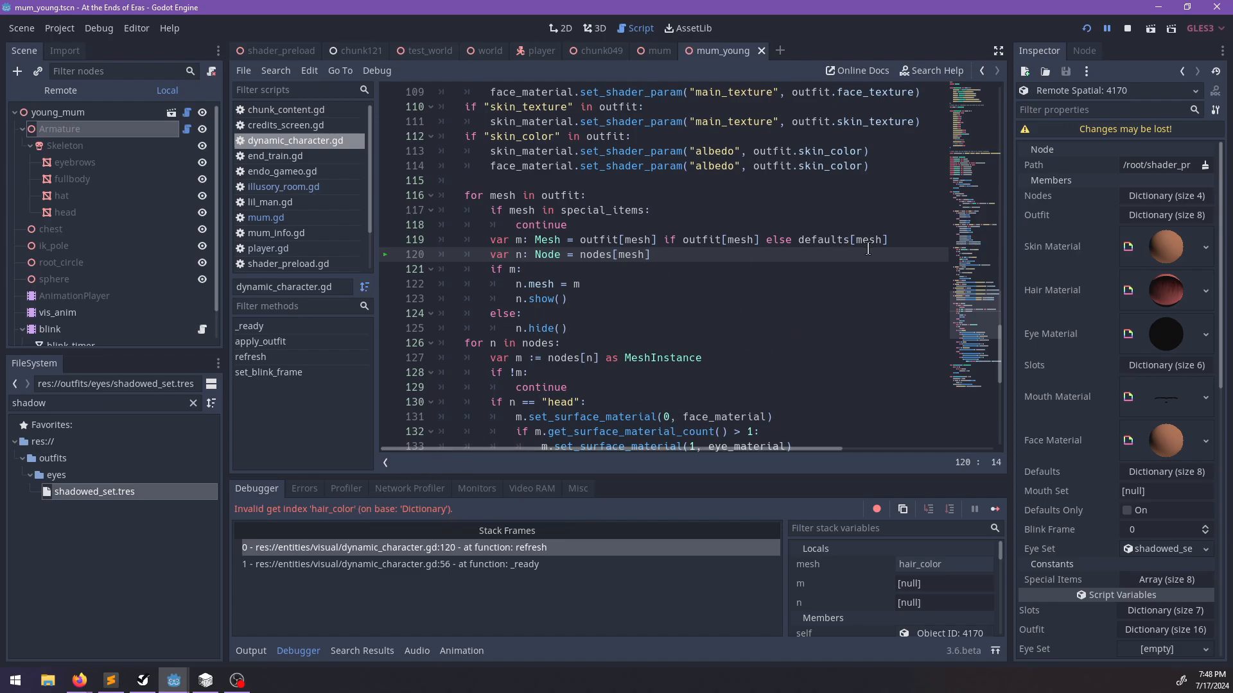
Wrap the node lookup and mesh show/hide code in refresh() in an "if mesh in nodes:" block, save, and run the project.
click(915, 238)
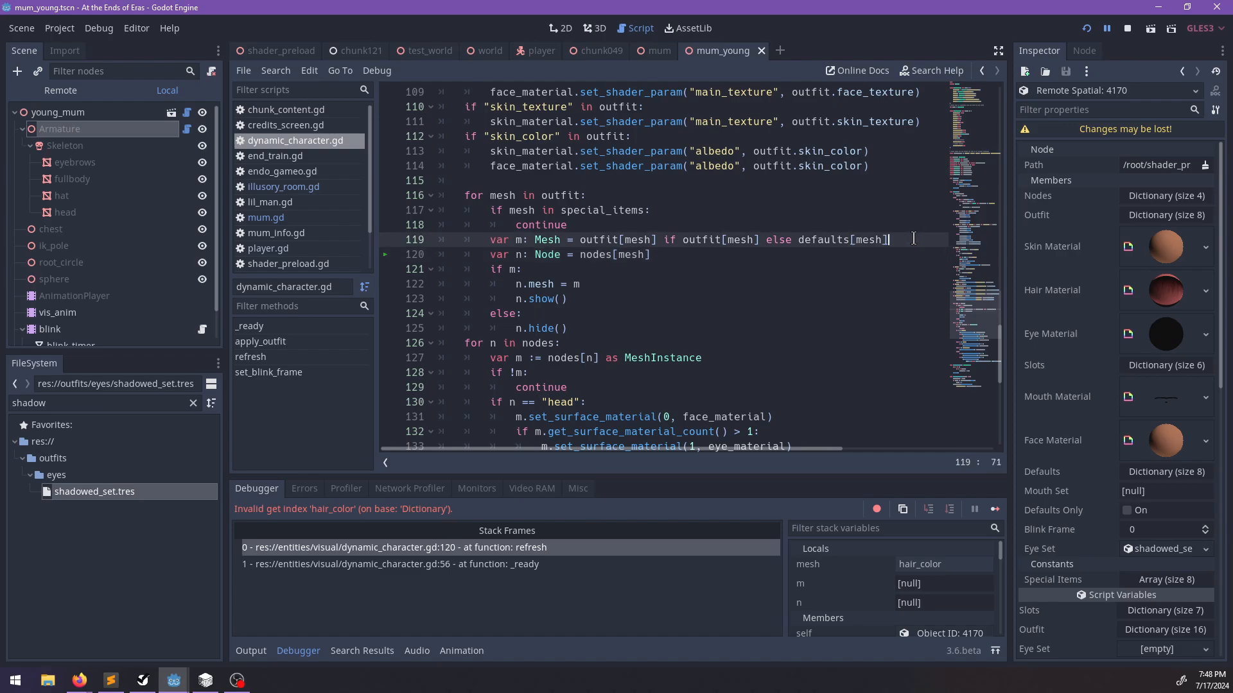
key(Return)
text(if mesh in nodes)
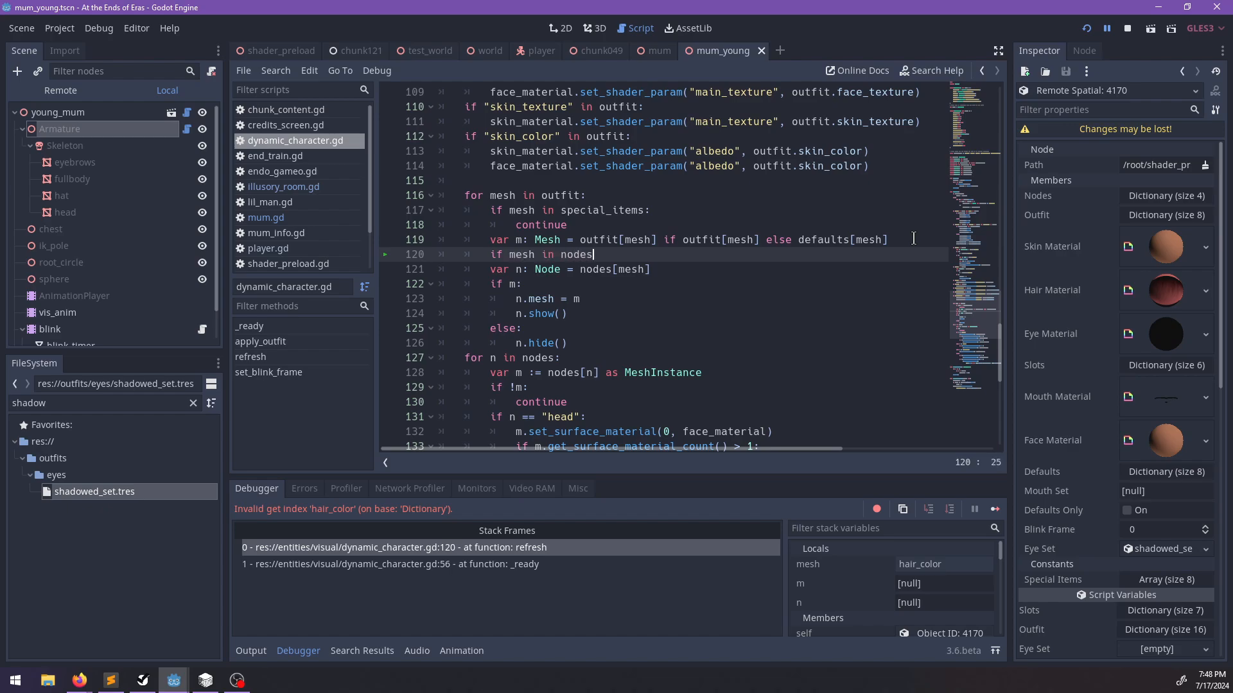
text(:)
drag(605, 340, 488, 267)
key(Tab)
click(662, 295)
key(ctrl+s)
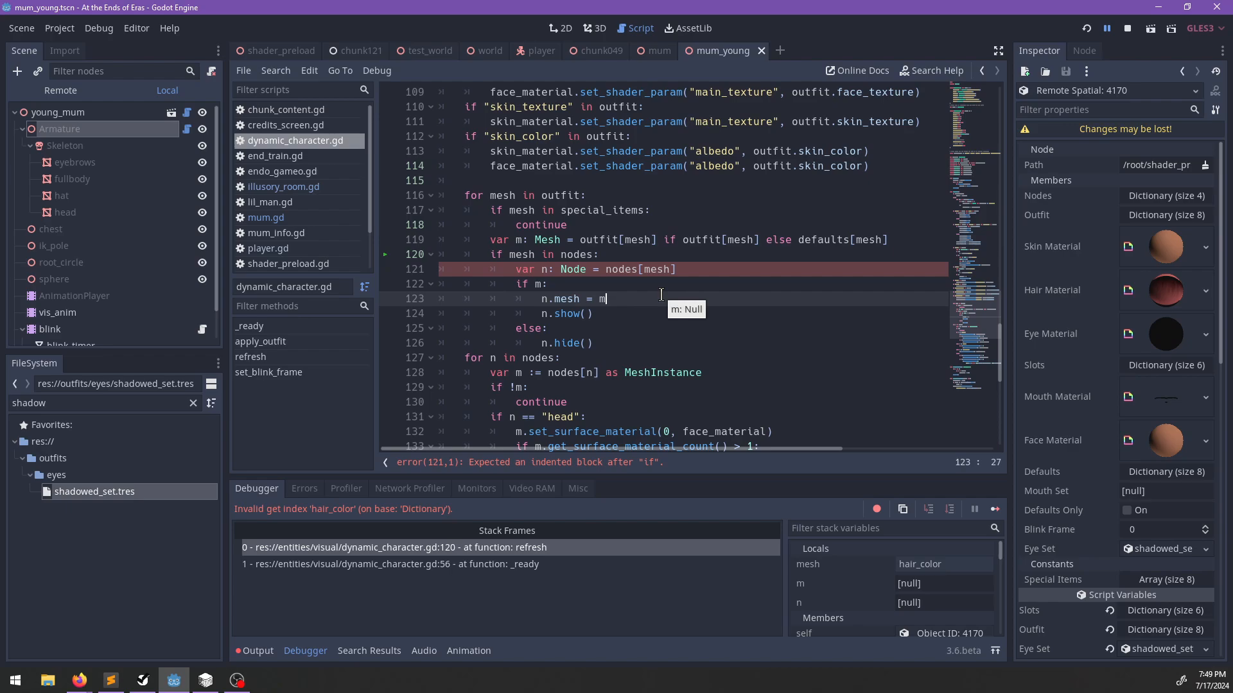
key(F5)
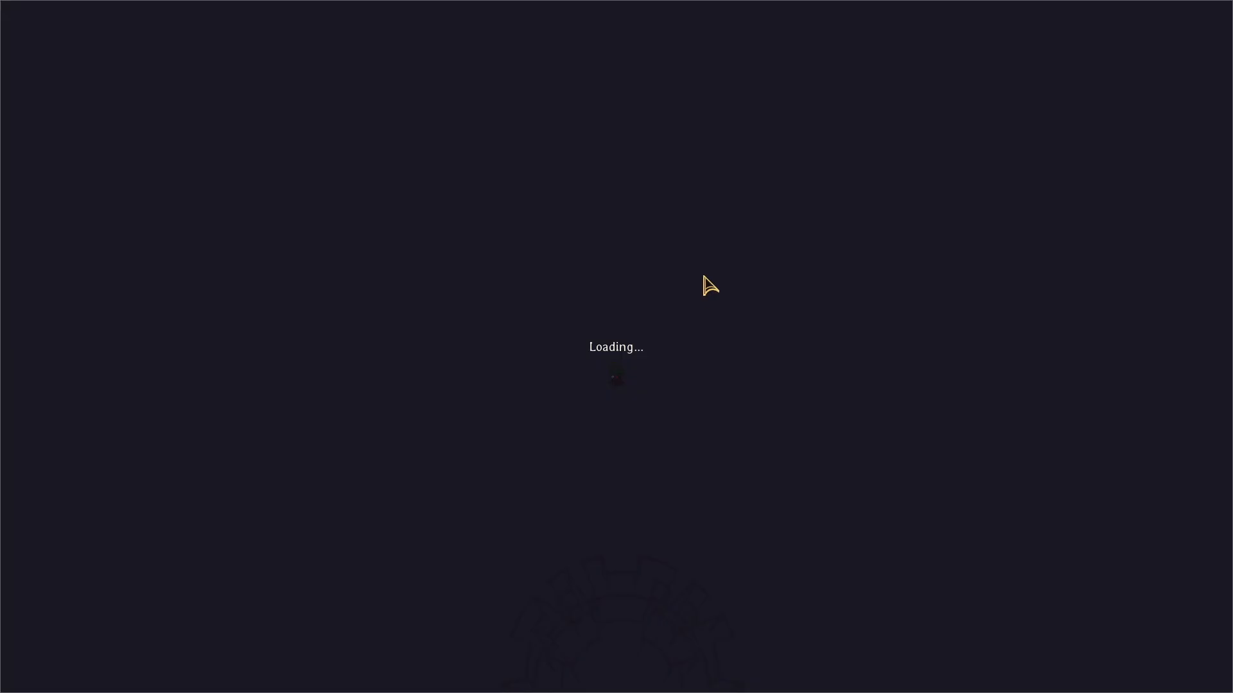
Return to the Godot editor and examine the outfit mesh and surface material loops of refresh() in dynamic_character.gd.
key(alt+Tab)
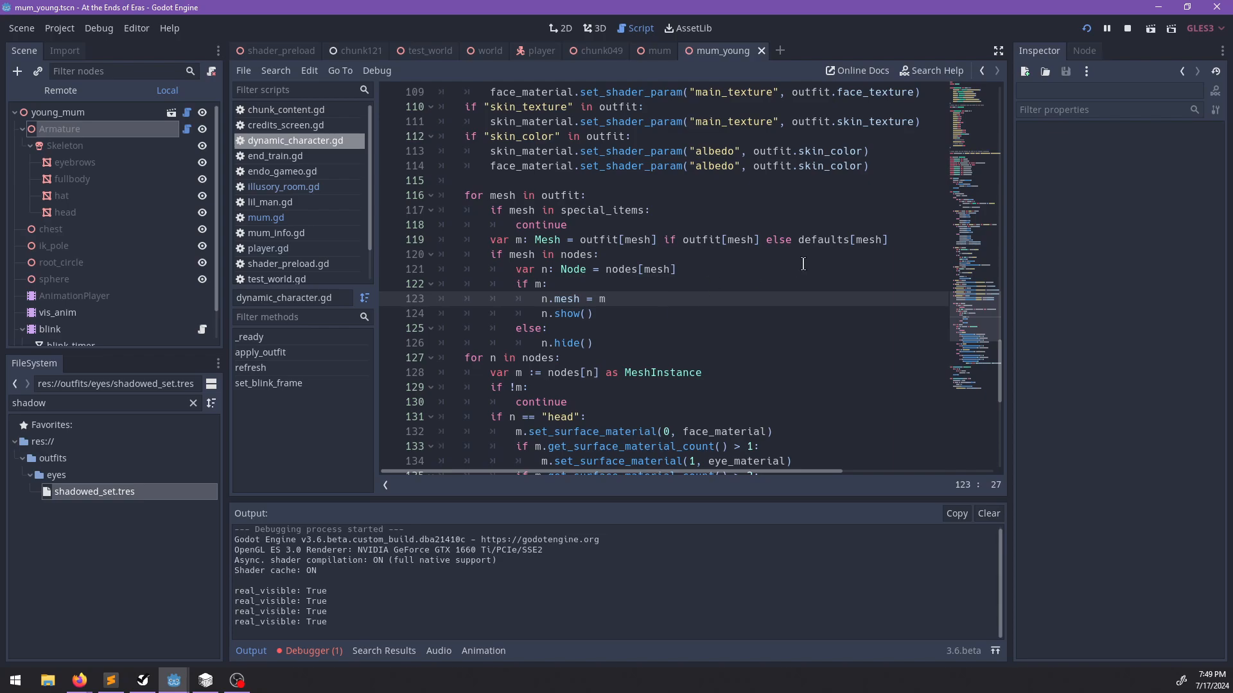
scroll(802, 264, down, 1)
click(898, 195)
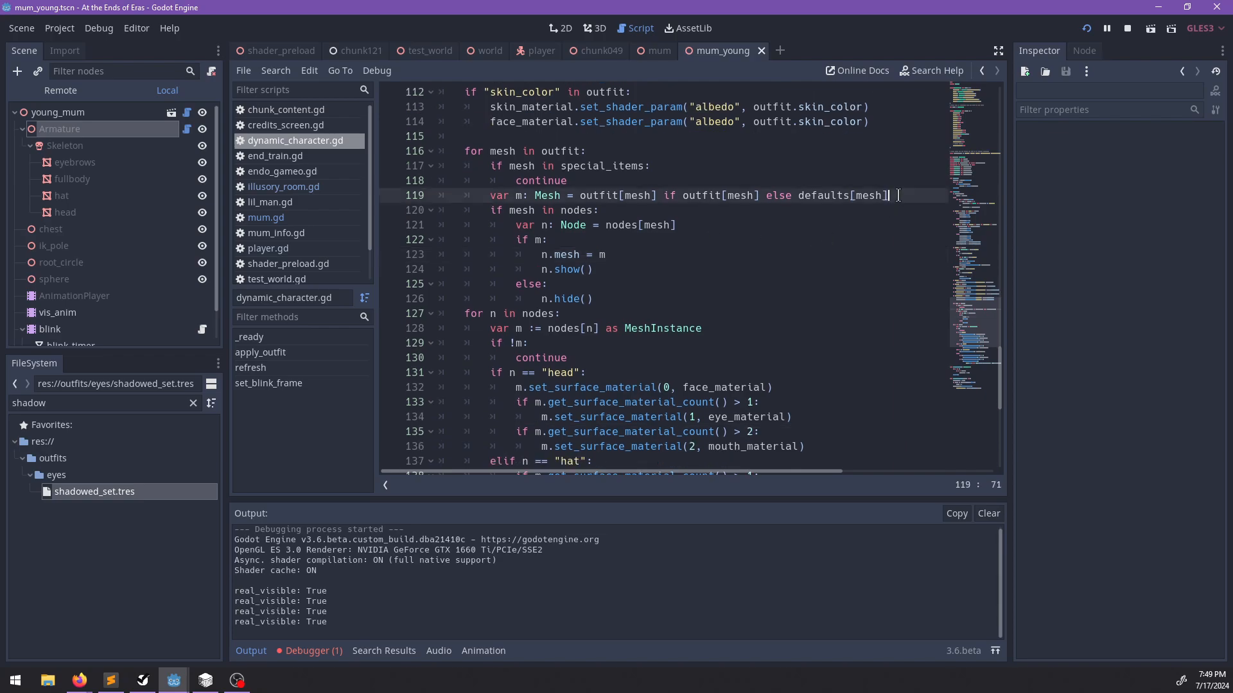
key(shift+Up)
scroll(609, 288, down, 1)
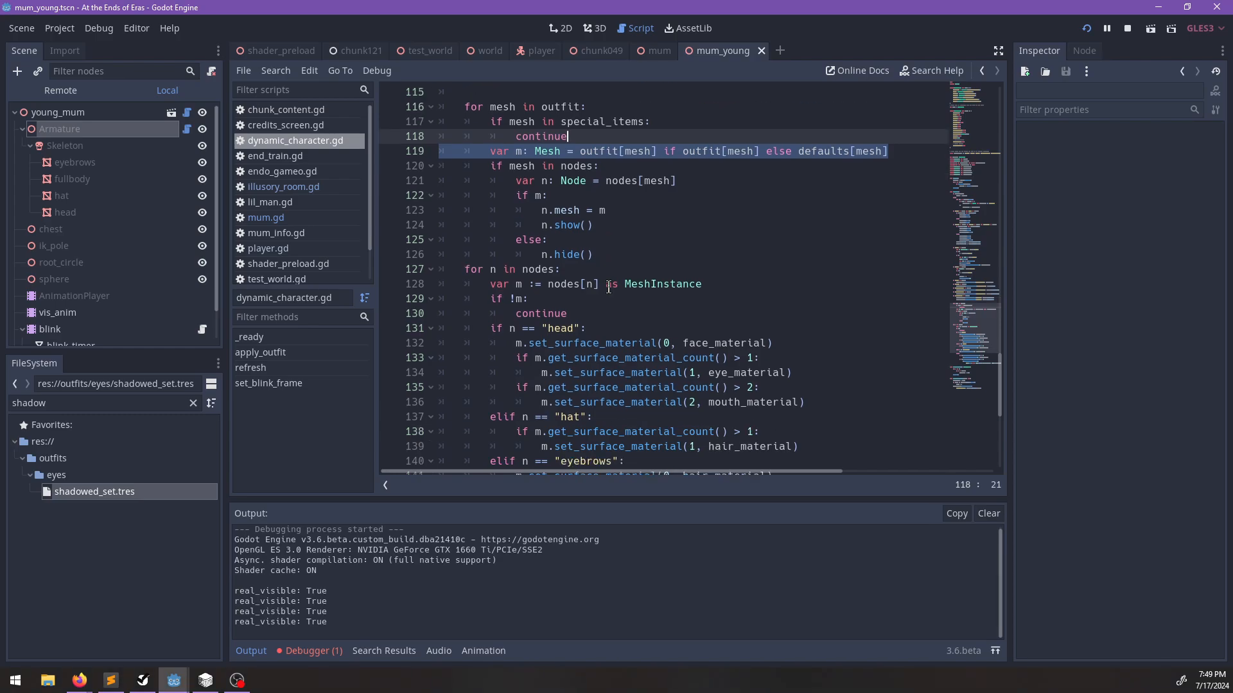
scroll(608, 287, down, 2)
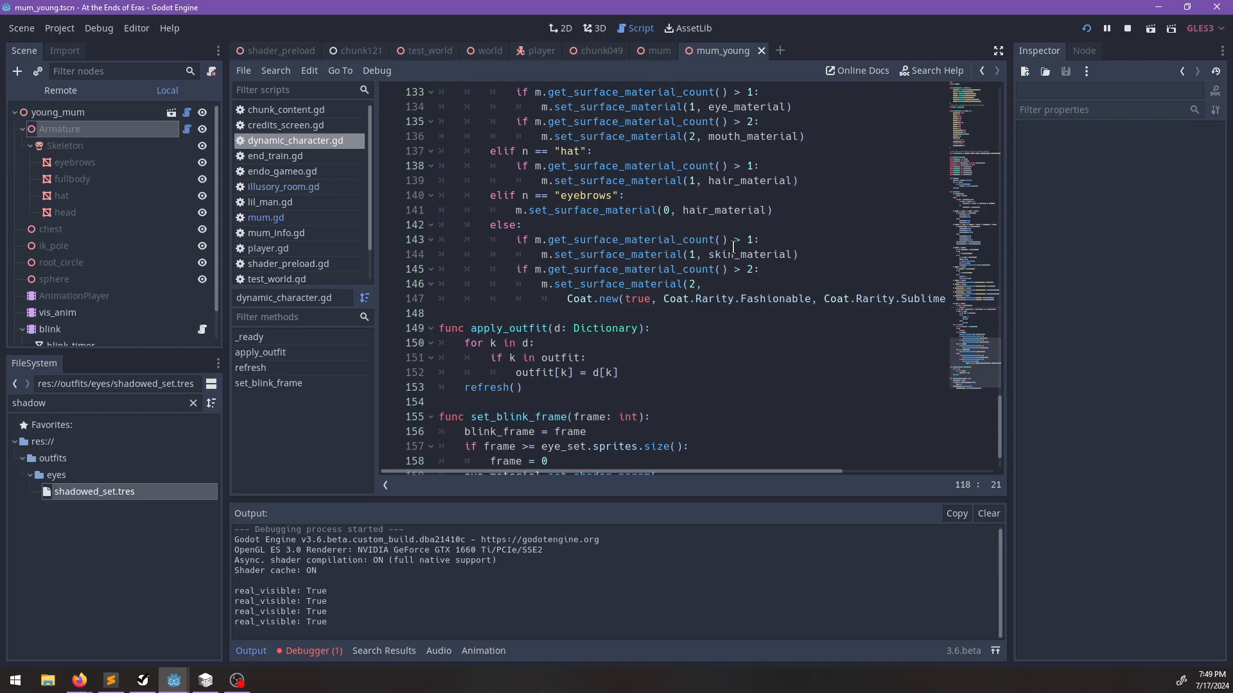
scroll(607, 294, up, 4)
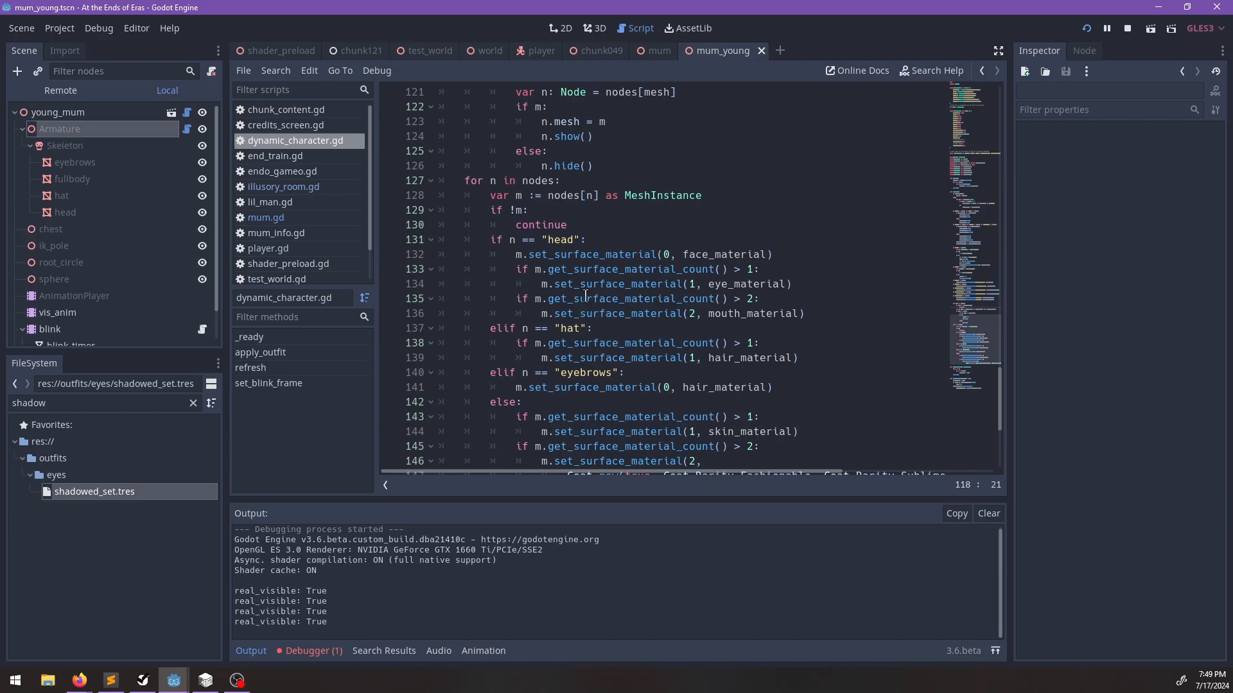
scroll(655, 251, down, 2)
scroll(787, 386, up, 2)
scroll(601, 207, down, 3)
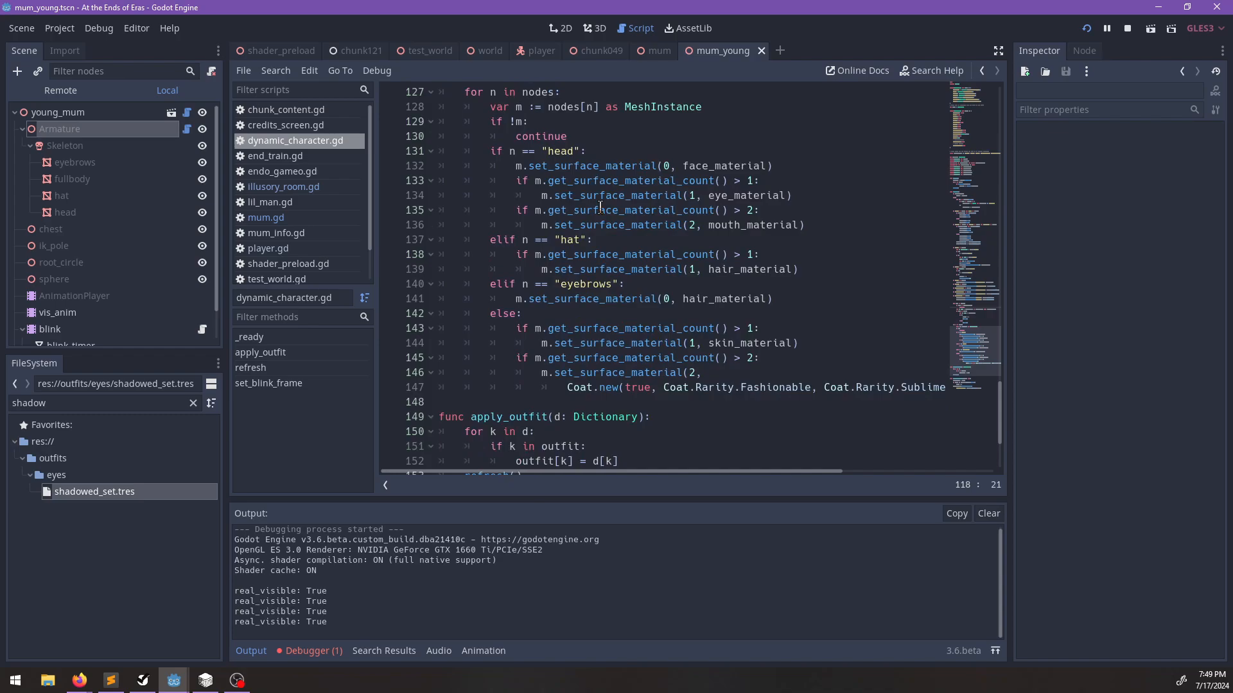
drag(687, 472, 637, 467)
scroll(629, 411, up, 11)
scroll(627, 409, down, 7)
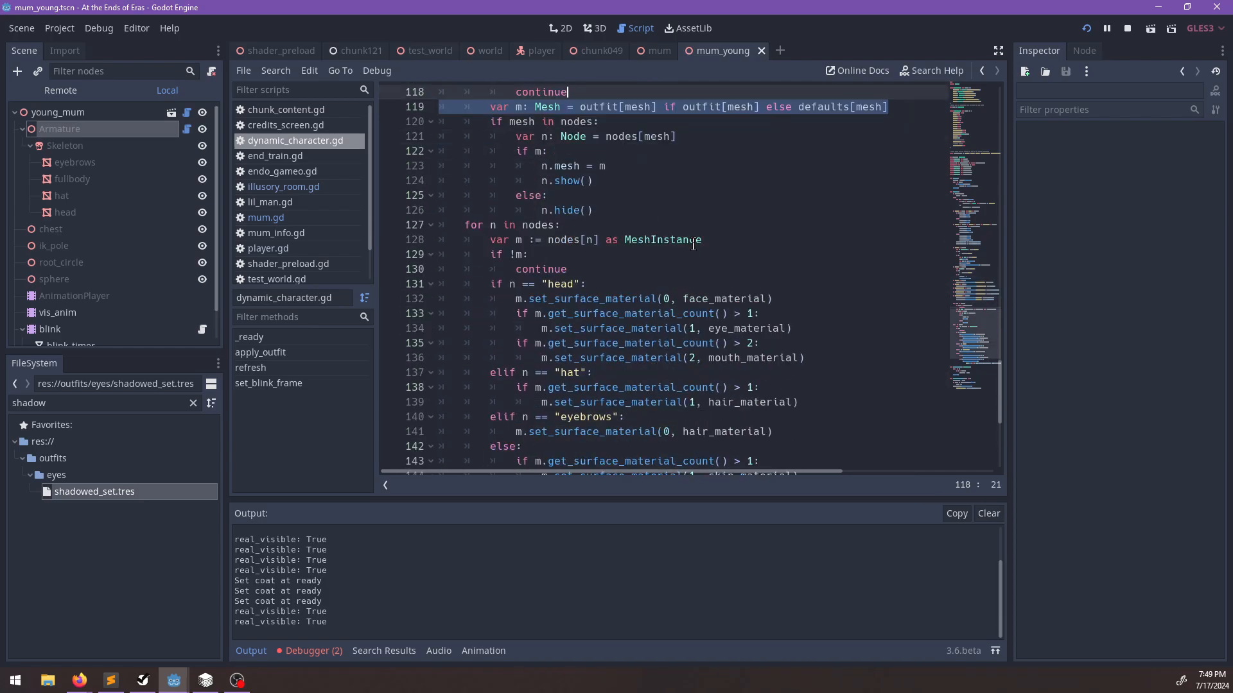
Recheck the mesh and surface material loops of refresh(), close the running game, and return to the end of the mesh loop.
scroll(693, 245, up, 2)
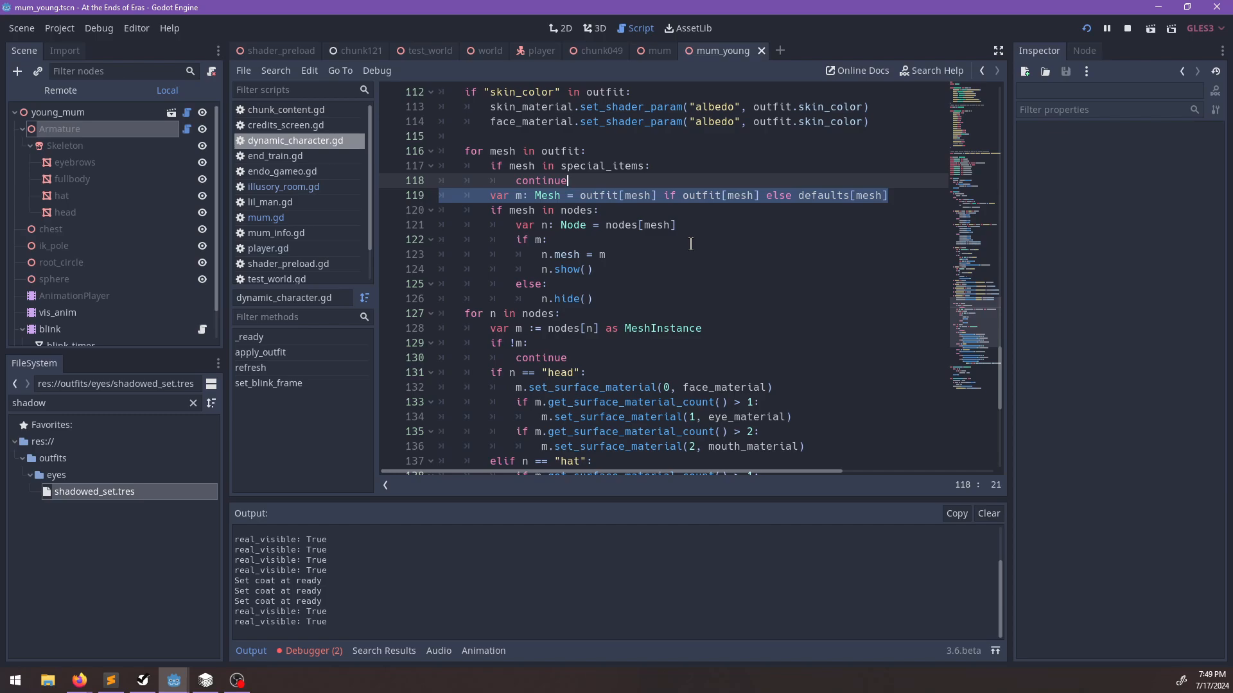
click(702, 316)
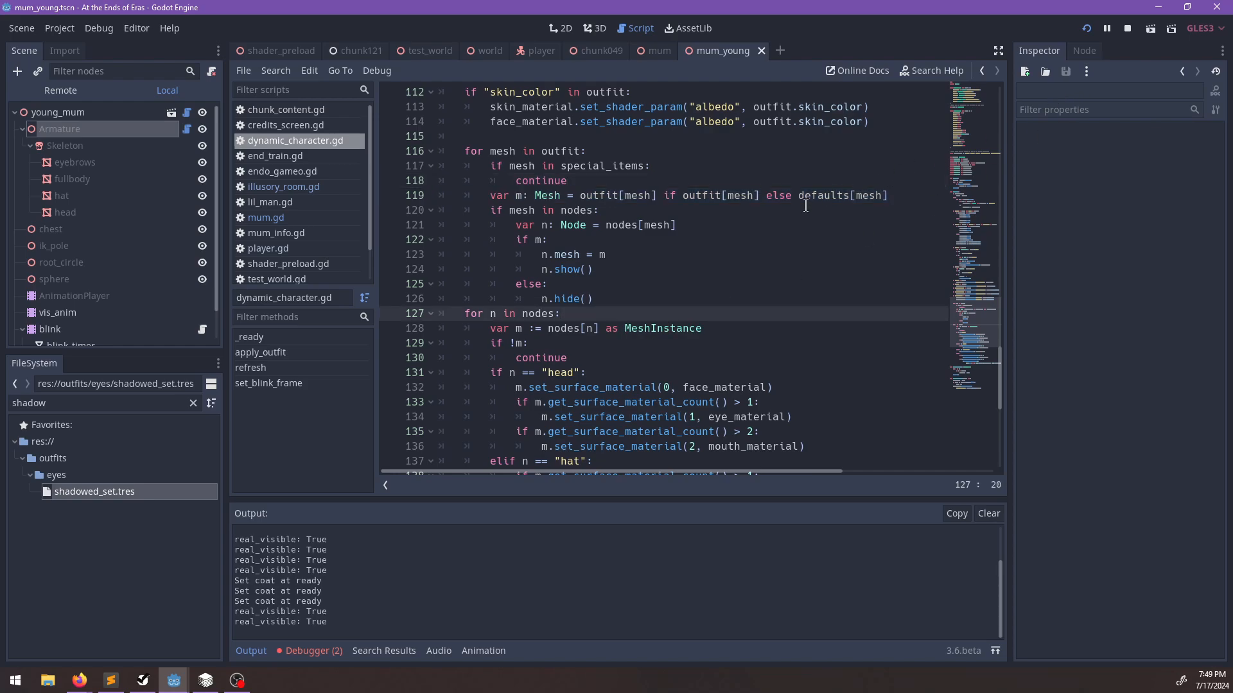
key(alt+Tab)
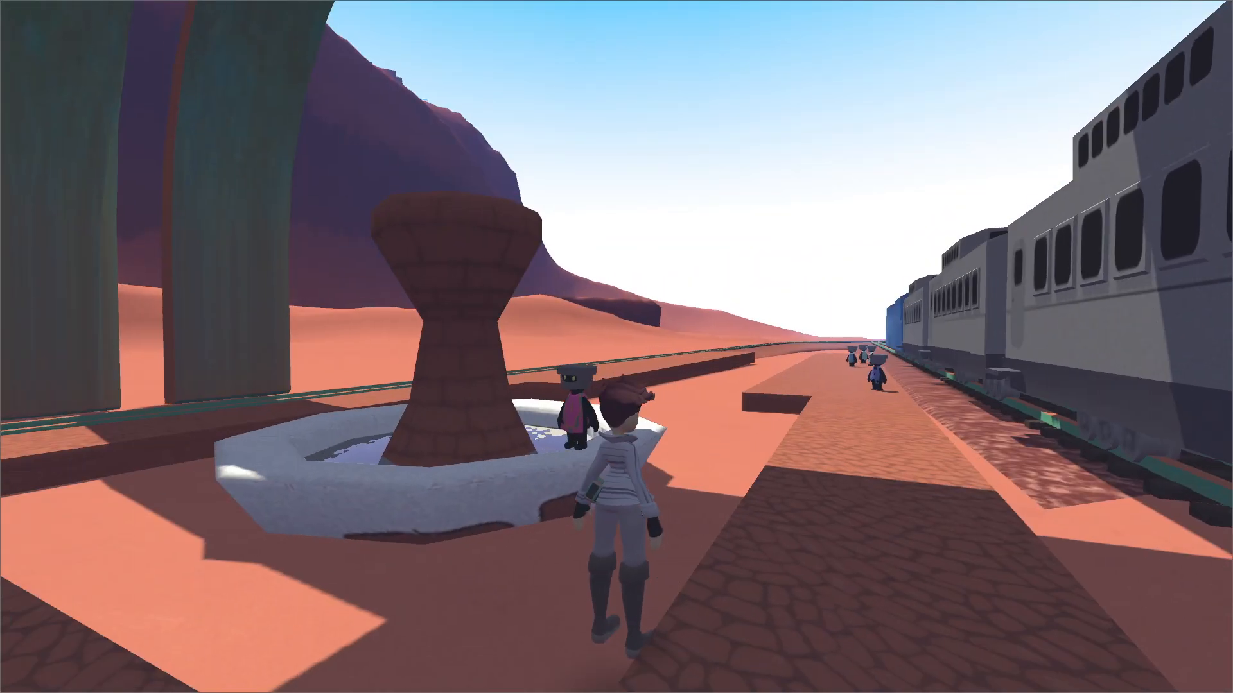
key(alt+F4)
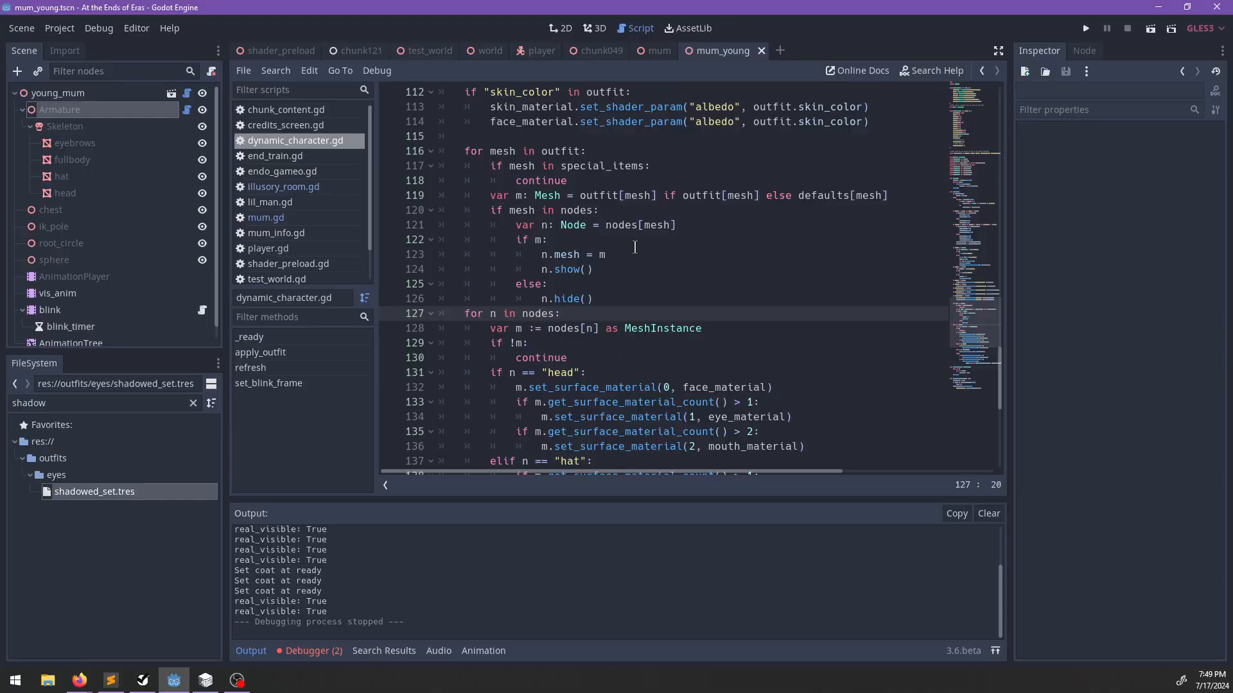
click(623, 295)
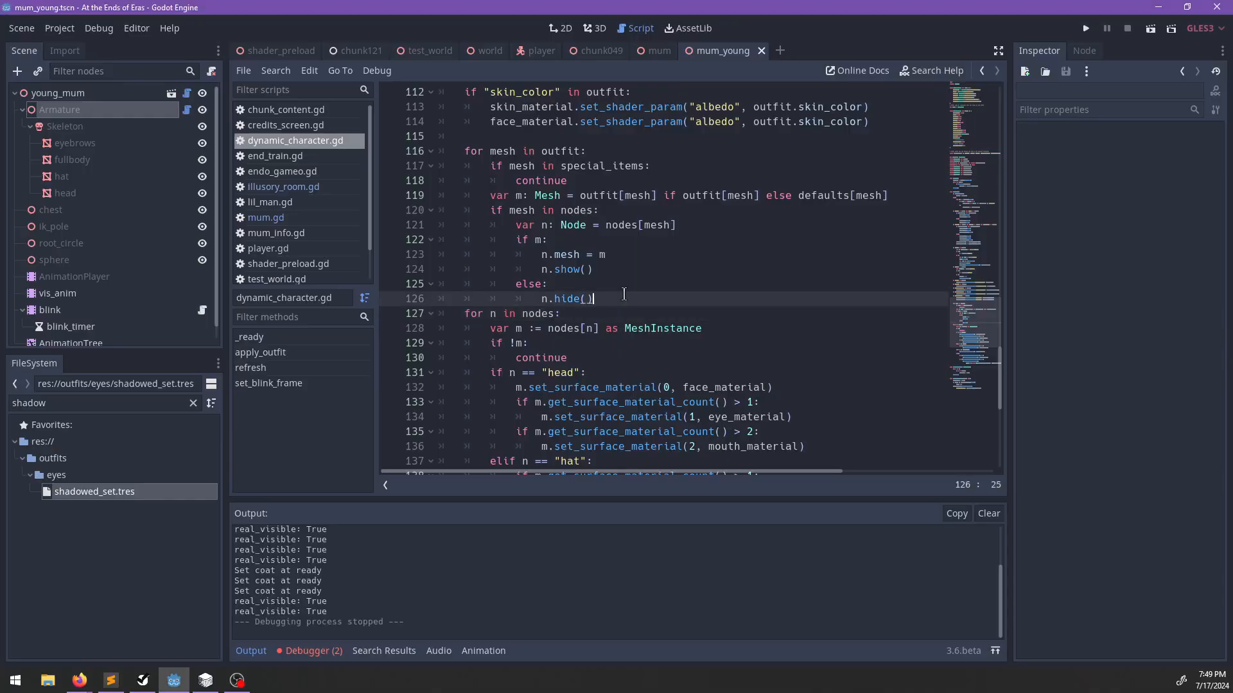
Switch to NP-ToDo and add the task "Refactor dynamic_character to reduce redundant looping and special cases" under Bugs.
click(142, 680)
click(58, 64)
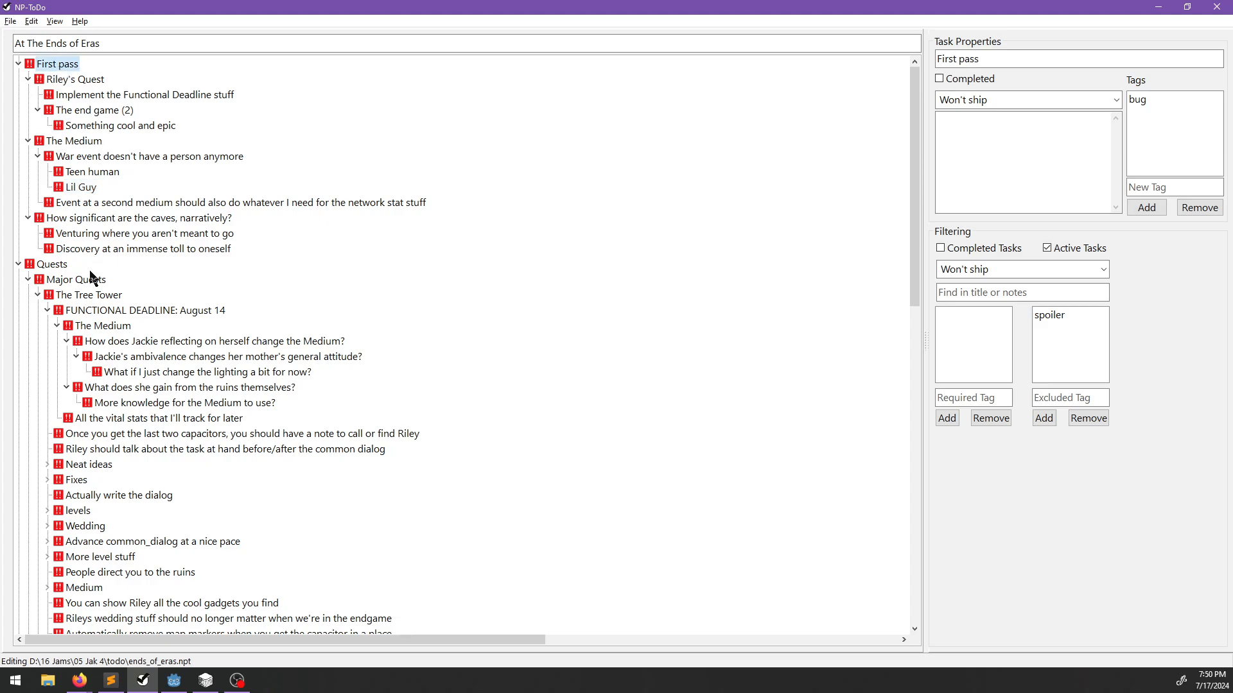
scroll(84, 321, down, 16)
click(47, 282)
key(Insert)
text(Refa)
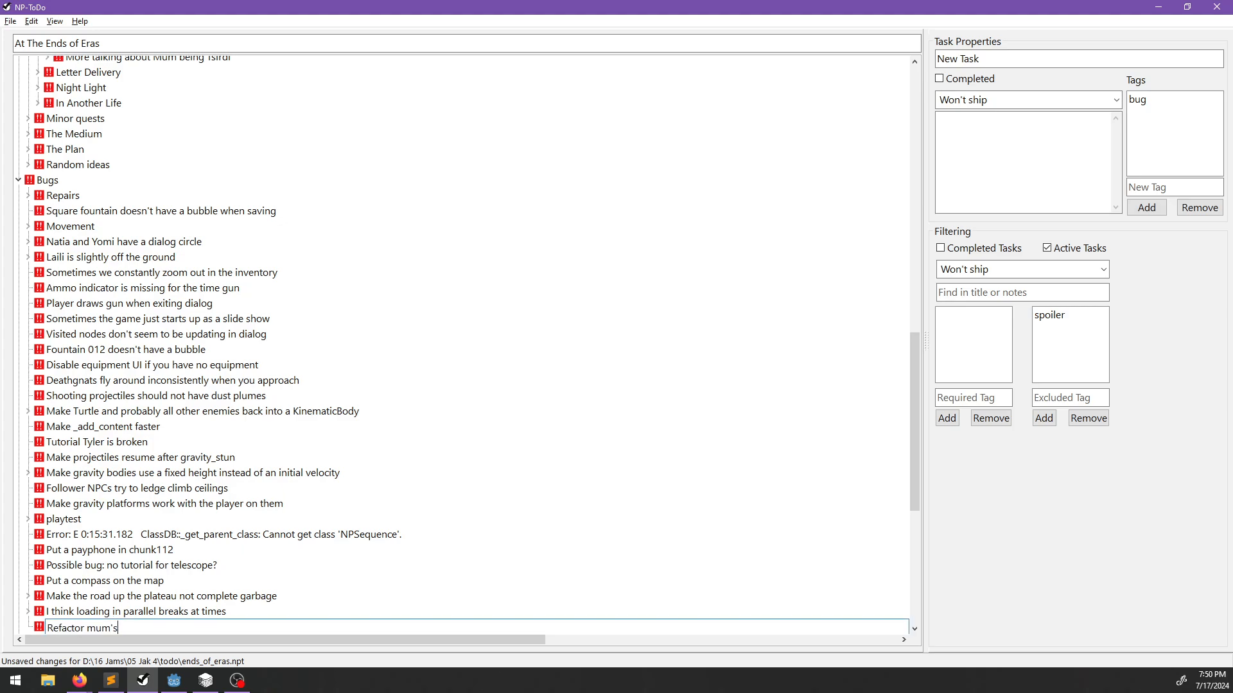
key(ctrl+BackSpace)
key(ctrl+BackSpace)
key(ctrl+BackSpace)
key(ctrl+BackSpace)
key(ctrl+BackSpace)
text(reduce redundant l)
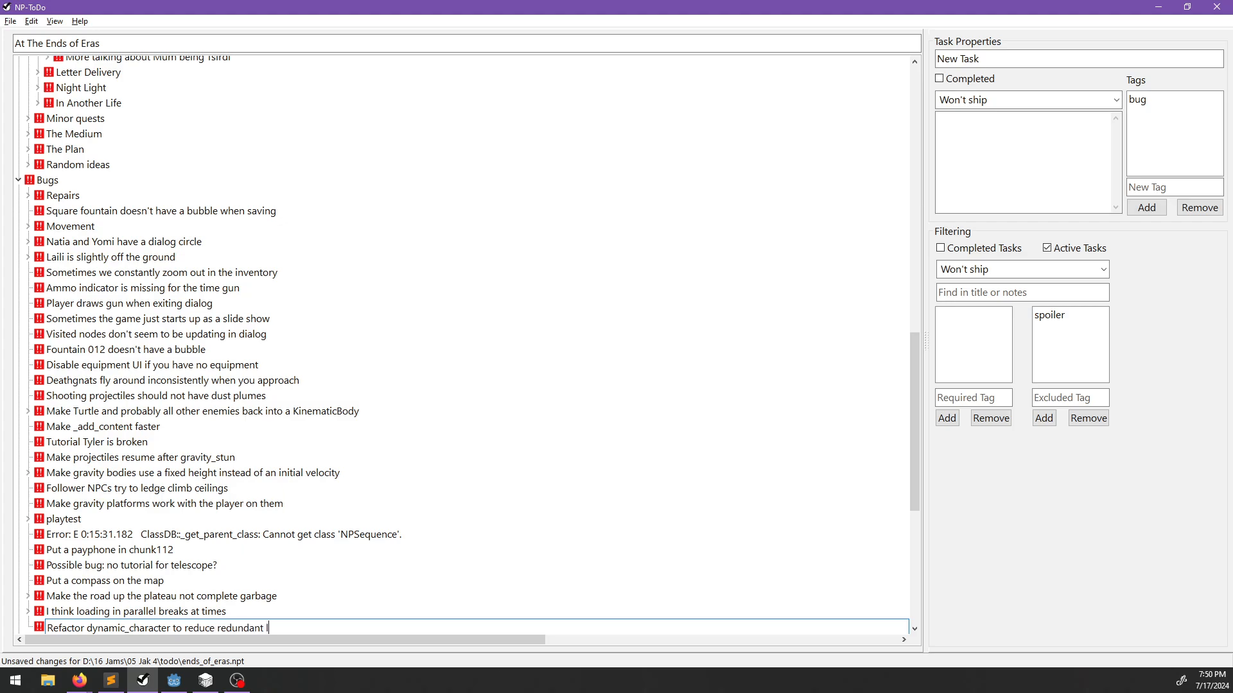
text(ooping and special cases)
key(Return)
Add the tag "refactor" to the new task, save the to-do list, and return to the Godot script editor.
click(1153, 186)
text(refactor)
key(Return)
key(ctrl+s)
click(1158, 7)
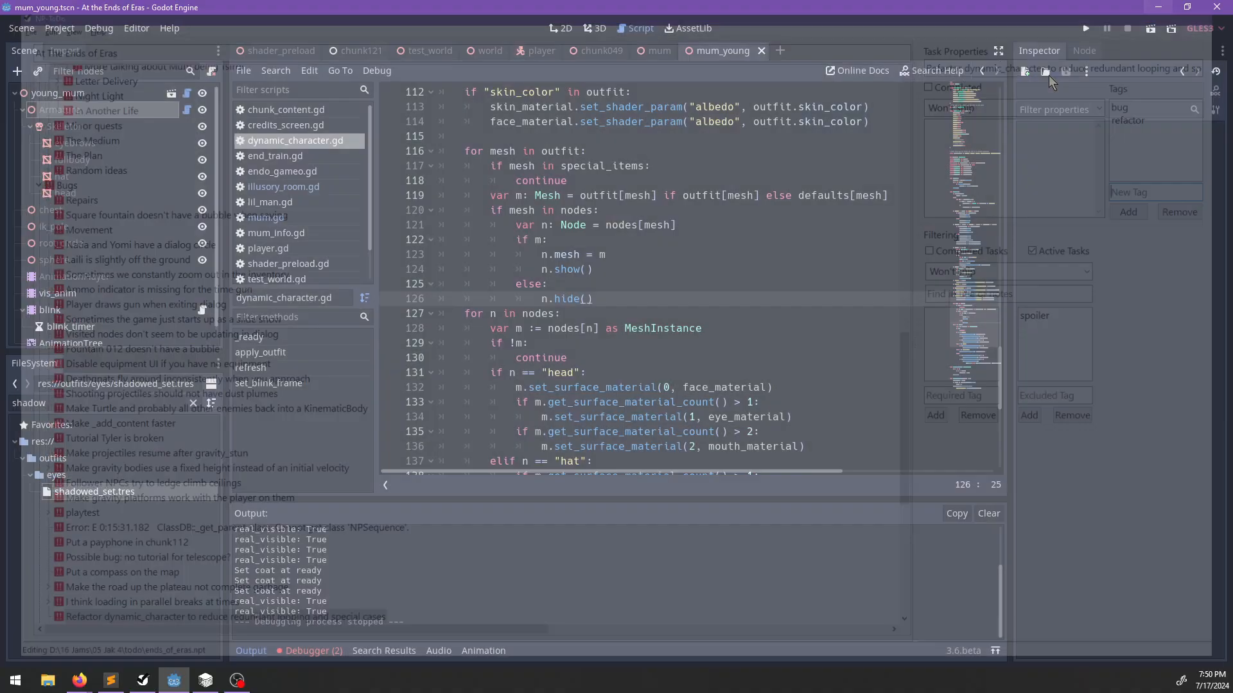
key(alt+Tab)
key(alt+Tab)
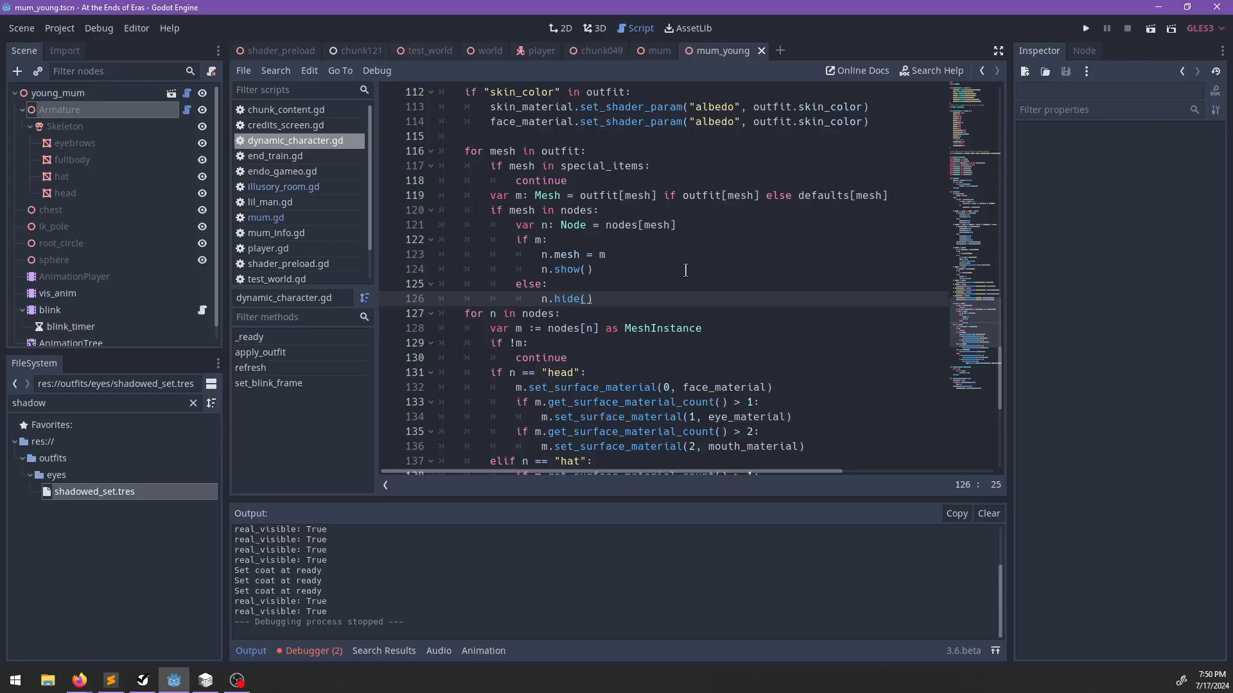
Switch to Sublime Text and open orstad.dialog from the dialog/major_quests/old_feeling folder.
click(110, 680)
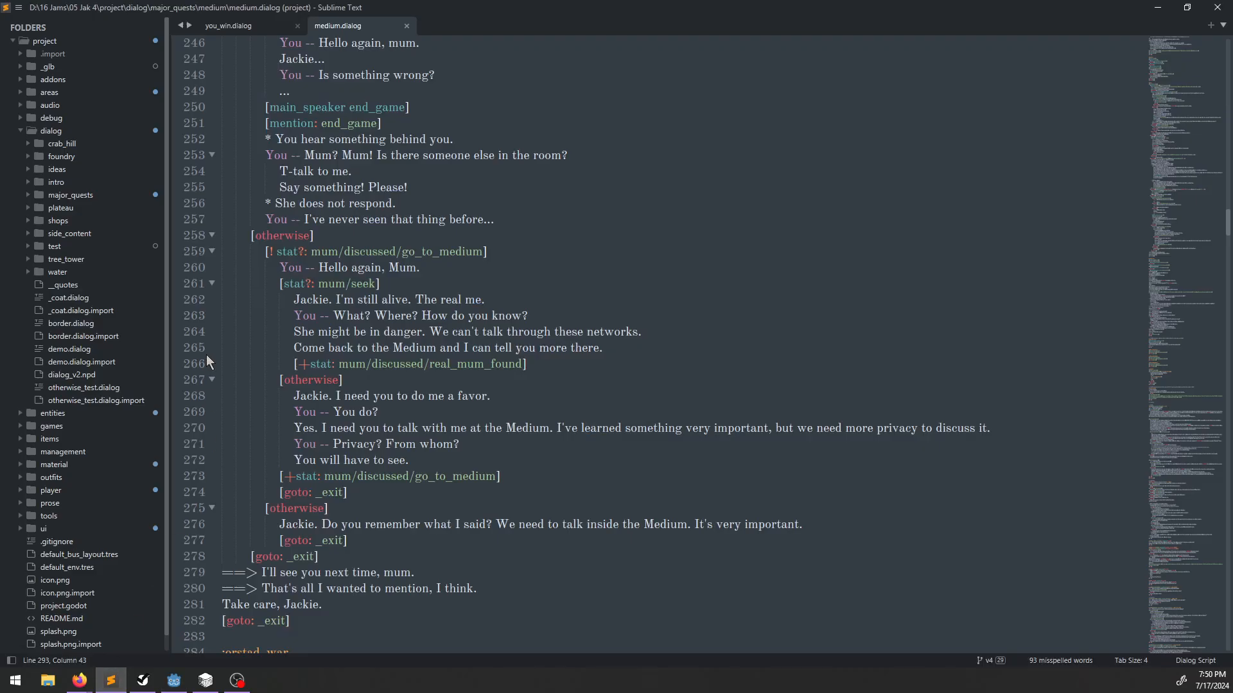
click(30, 193)
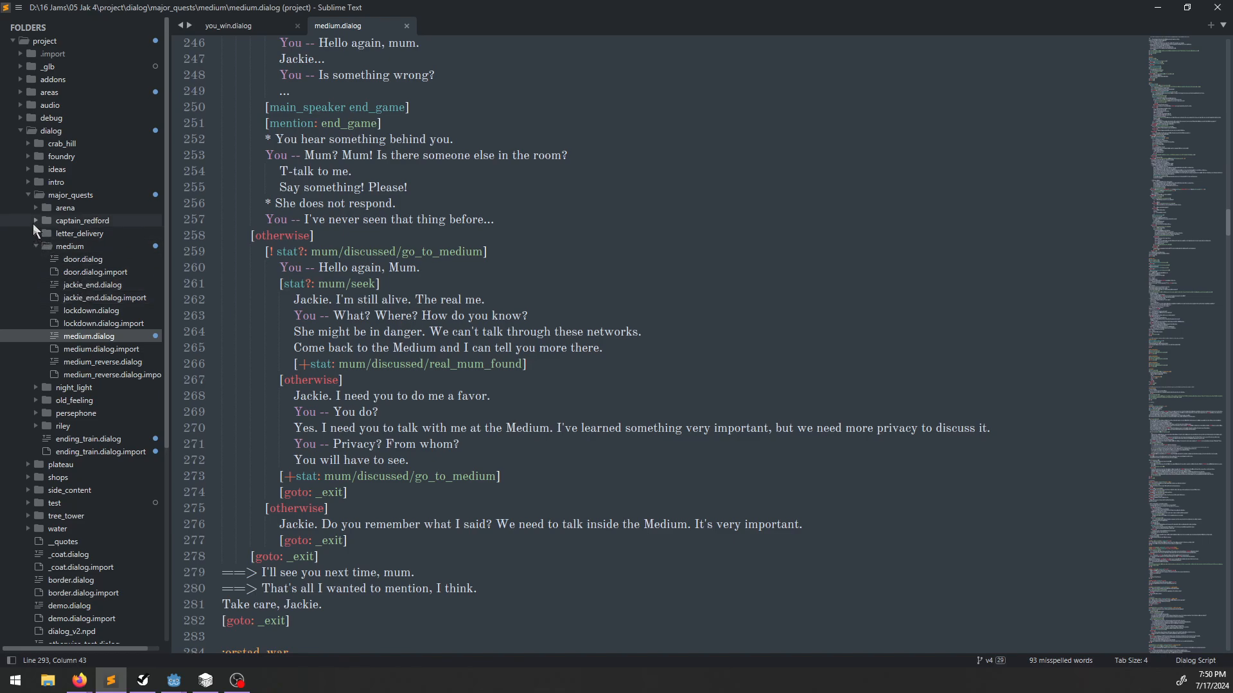
click(42, 398)
scroll(99, 450, down, 2)
click(95, 491)
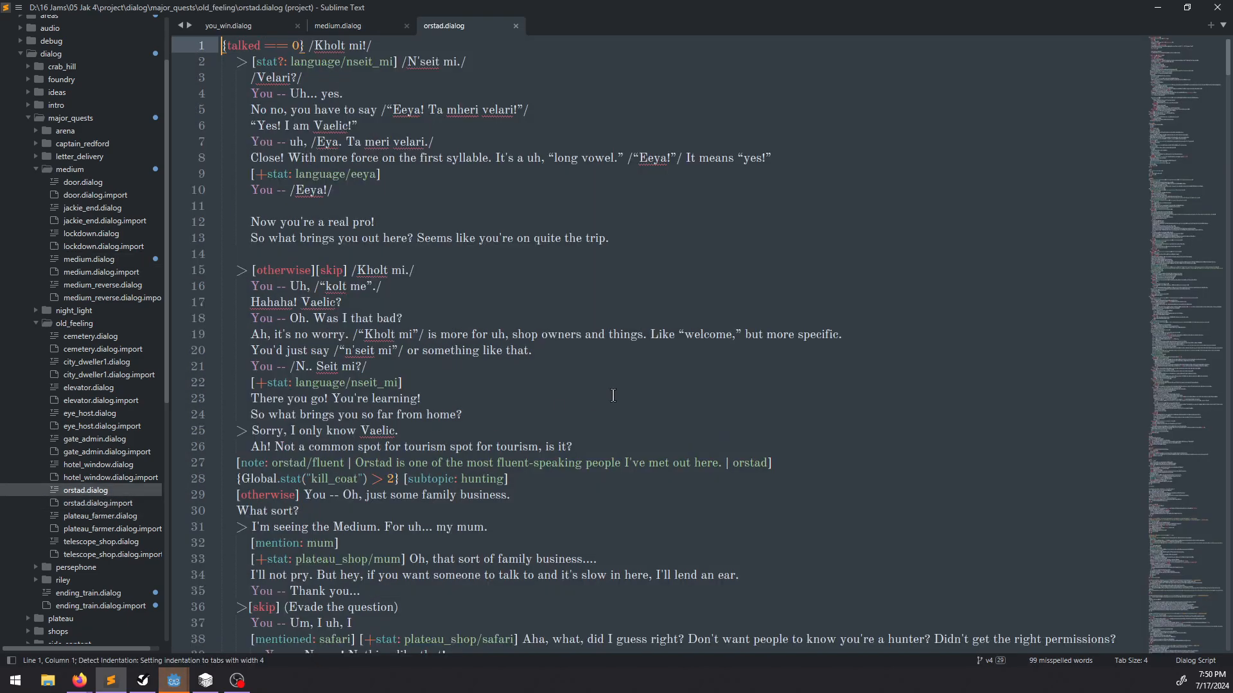
click(615, 395)
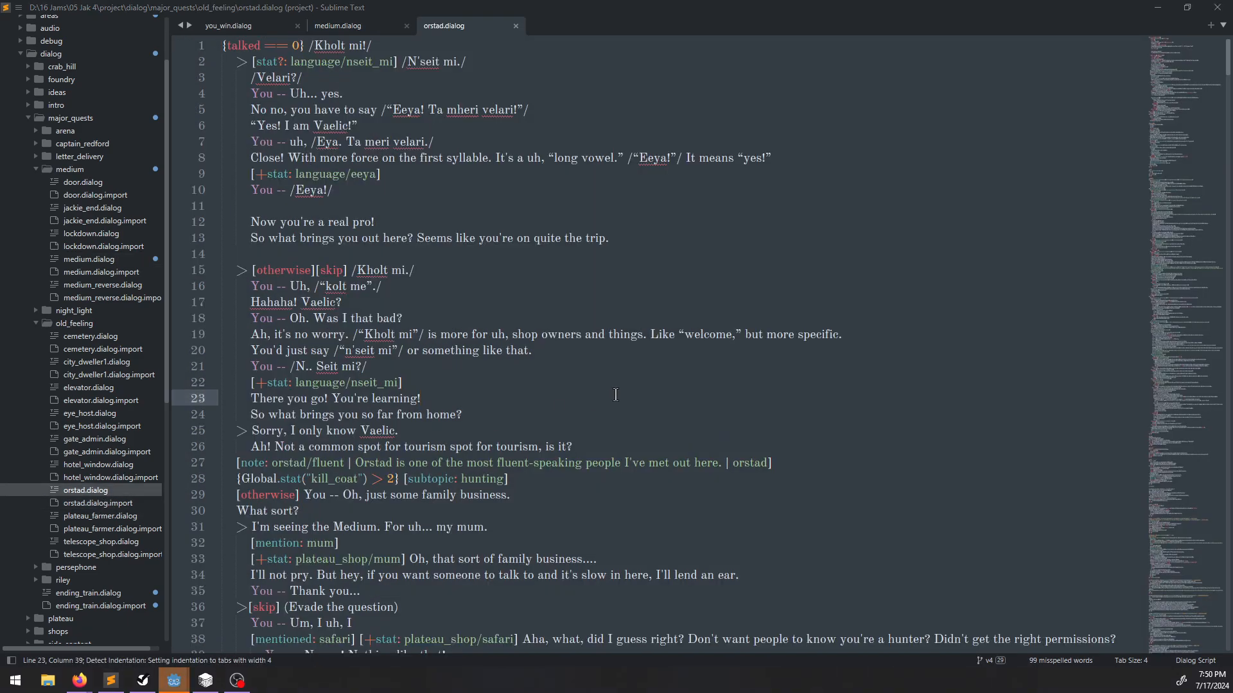
After checking the loading game, find "medium_event" in orstad.dialog and select the line that prepares the orstad_war event.
key(alt+Tab)
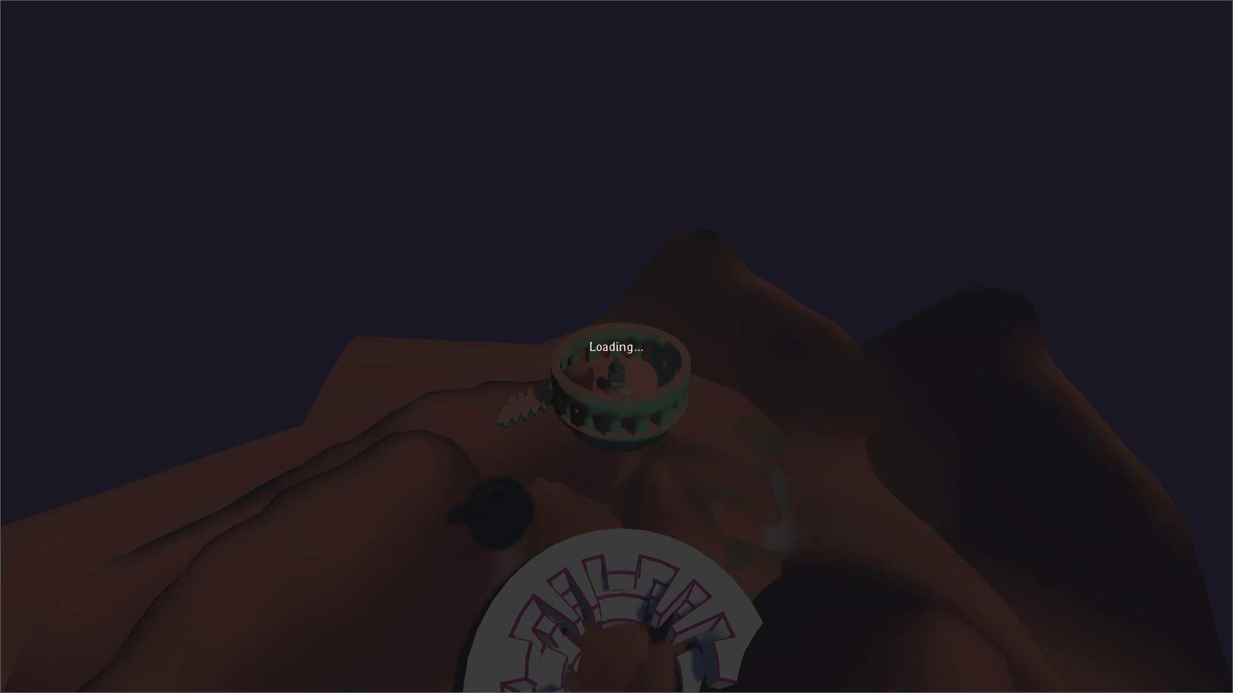
key(Escape)
key(alt+Tab)
key(ctrl+f)
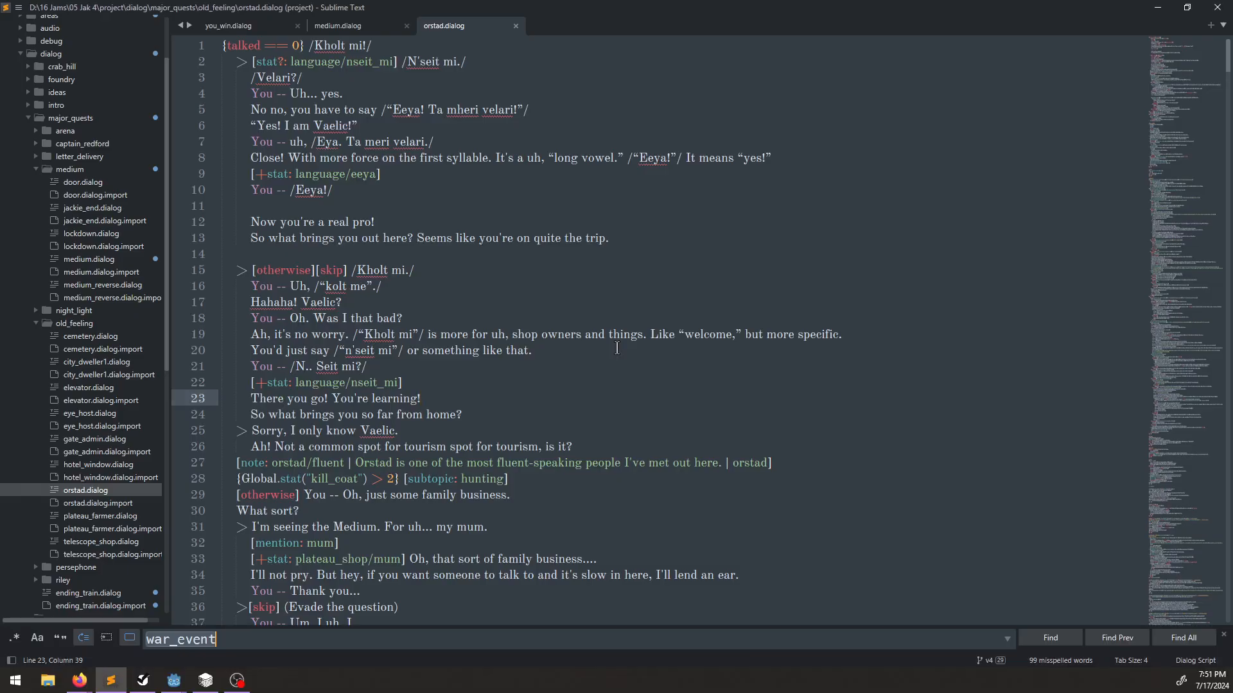
text(queue)
key(BackSpace)
key(BackSpace)
key(BackSpace)
key(BackSpace)
key(BackSpace)
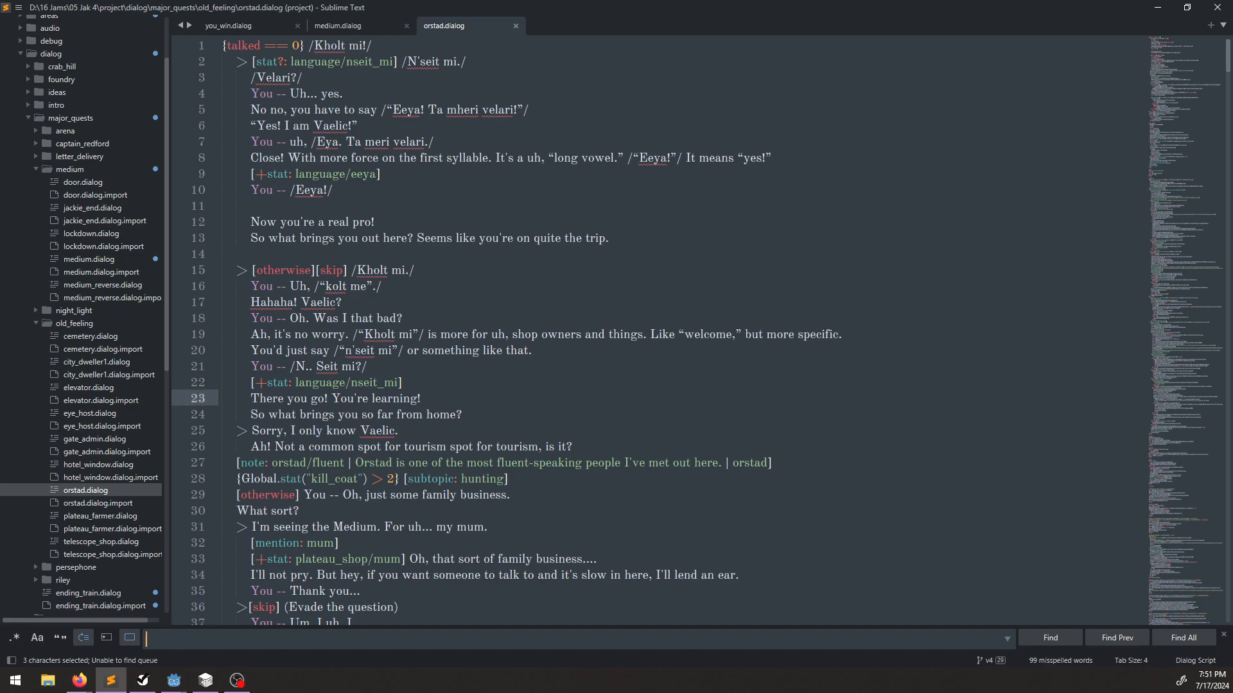
text(medium_event)
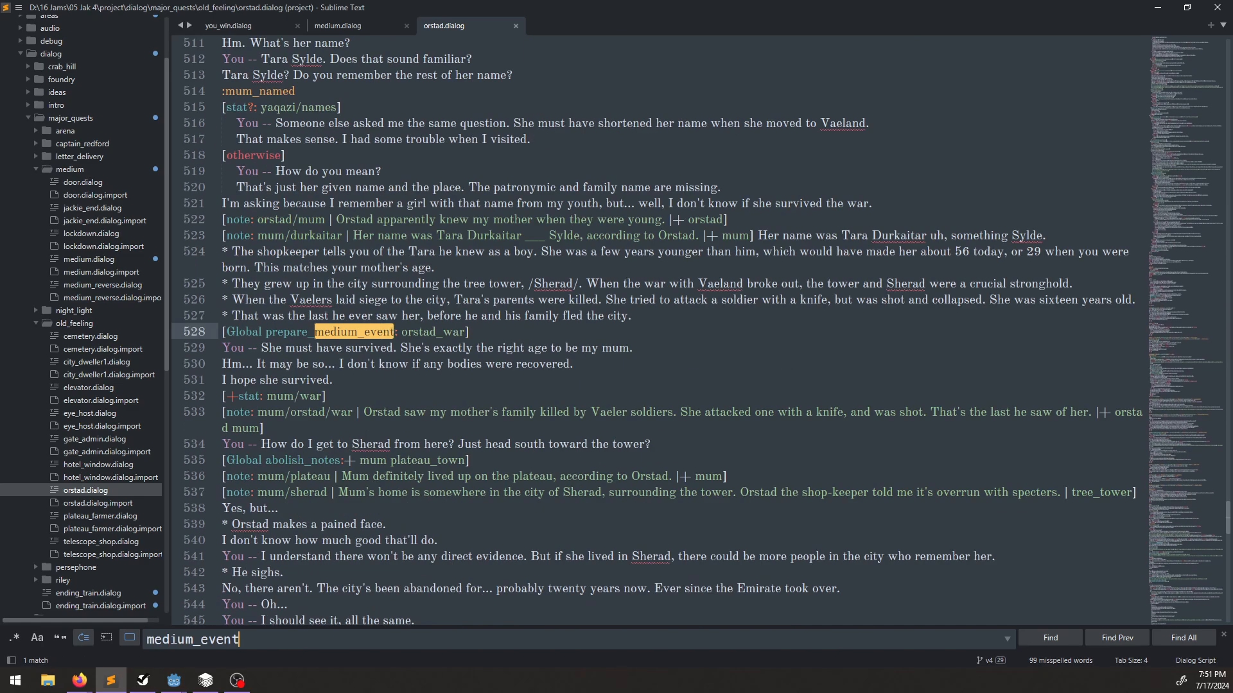
key(Escape)
drag(476, 332, 194, 337)
In the running game's console, run Global.prepare_medium_event("orstad_war") and teleport with tp(49).
key(alt+Tab)
key(grave)
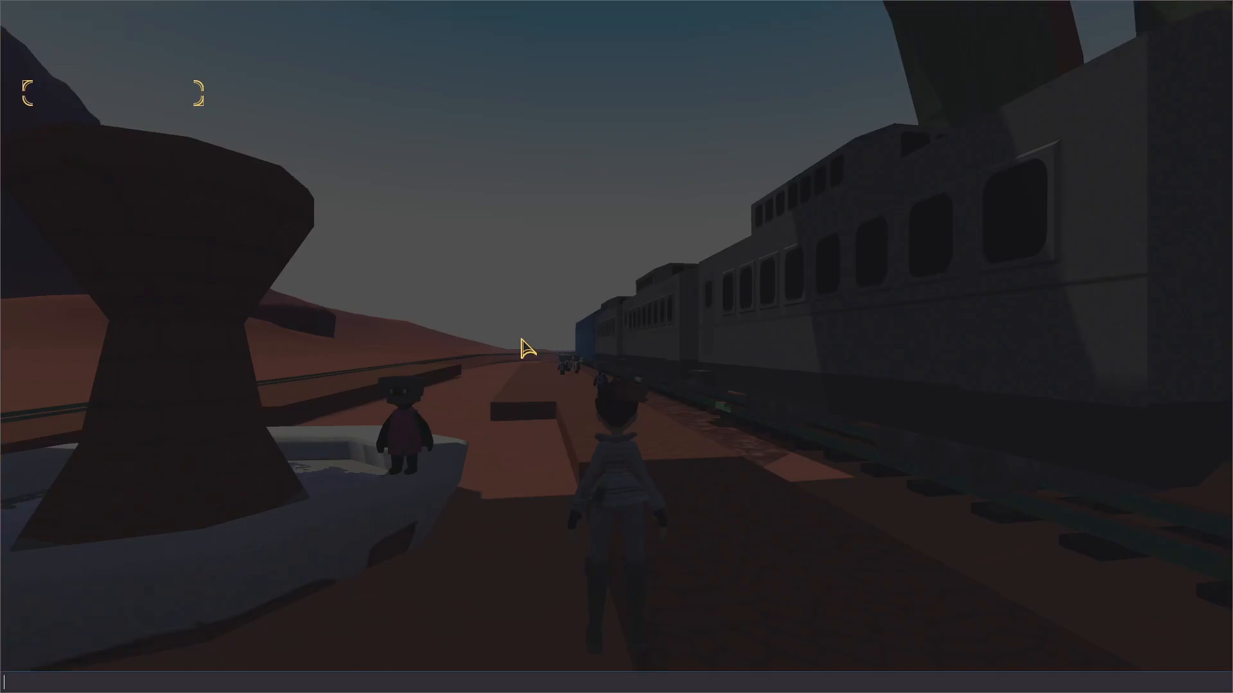
text(Global.prepare_medium_event("orstad_wa)
key(Return)
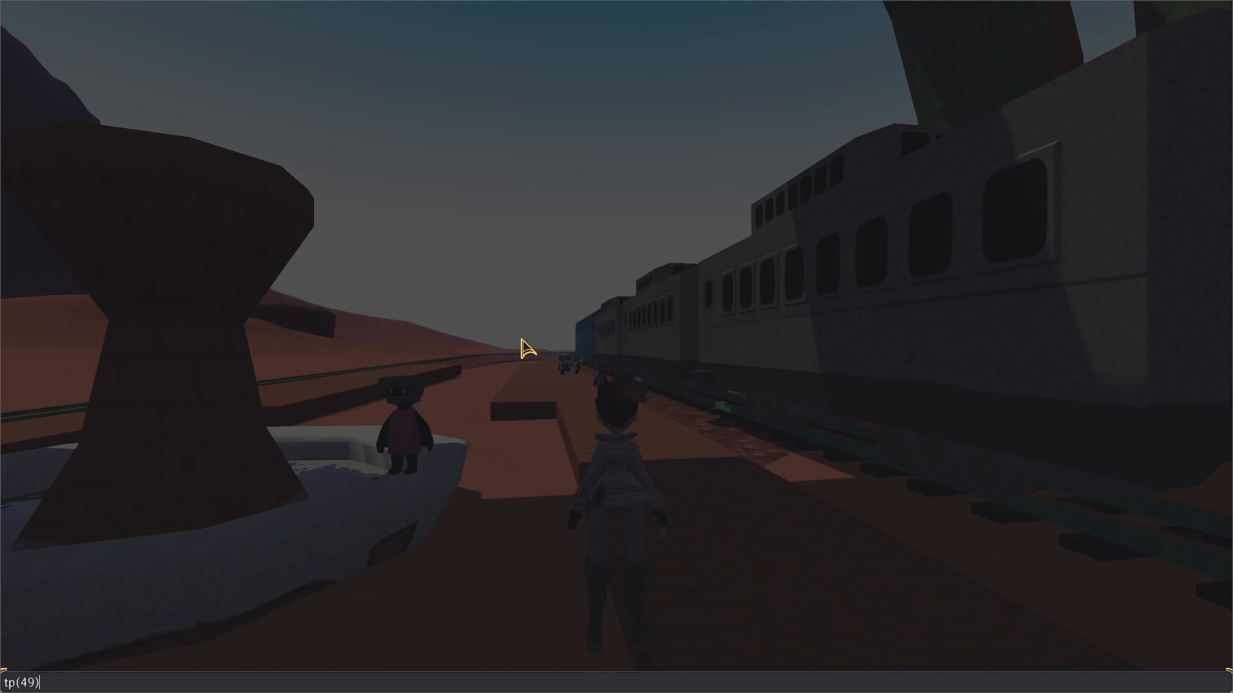
key(Return)
Ride the hover vehicle across the desert toward the rocky mountain.
key(w)
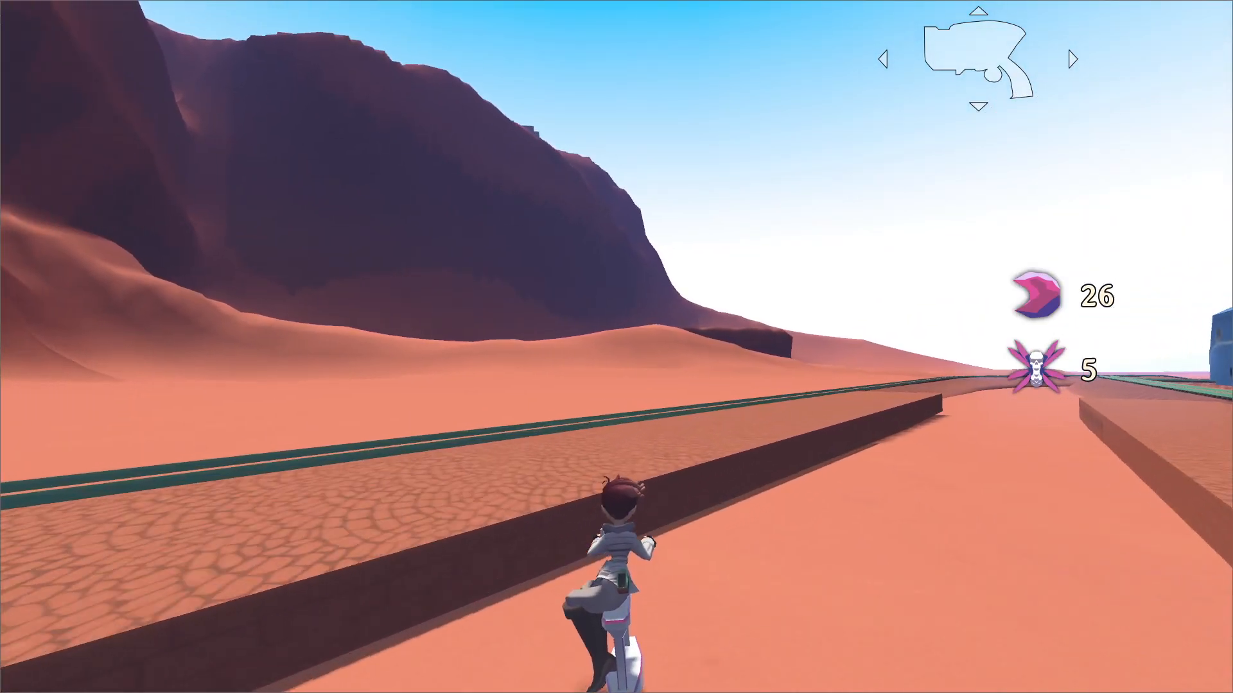
key(space)
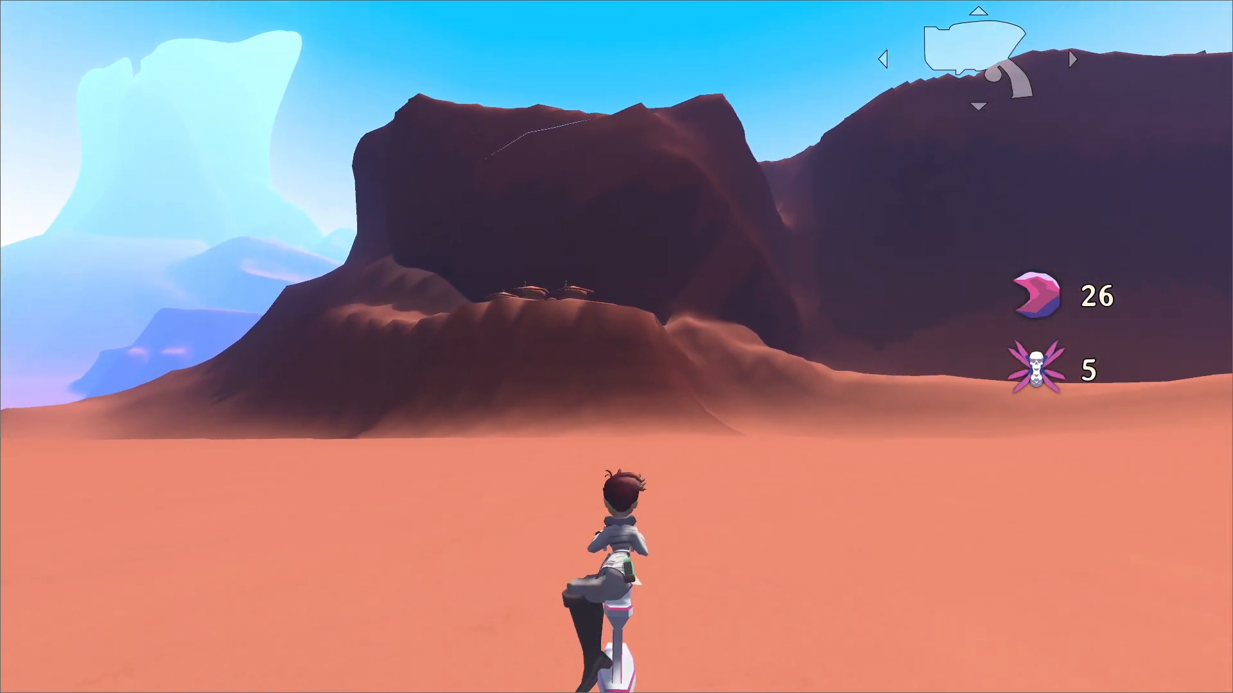
key(d)
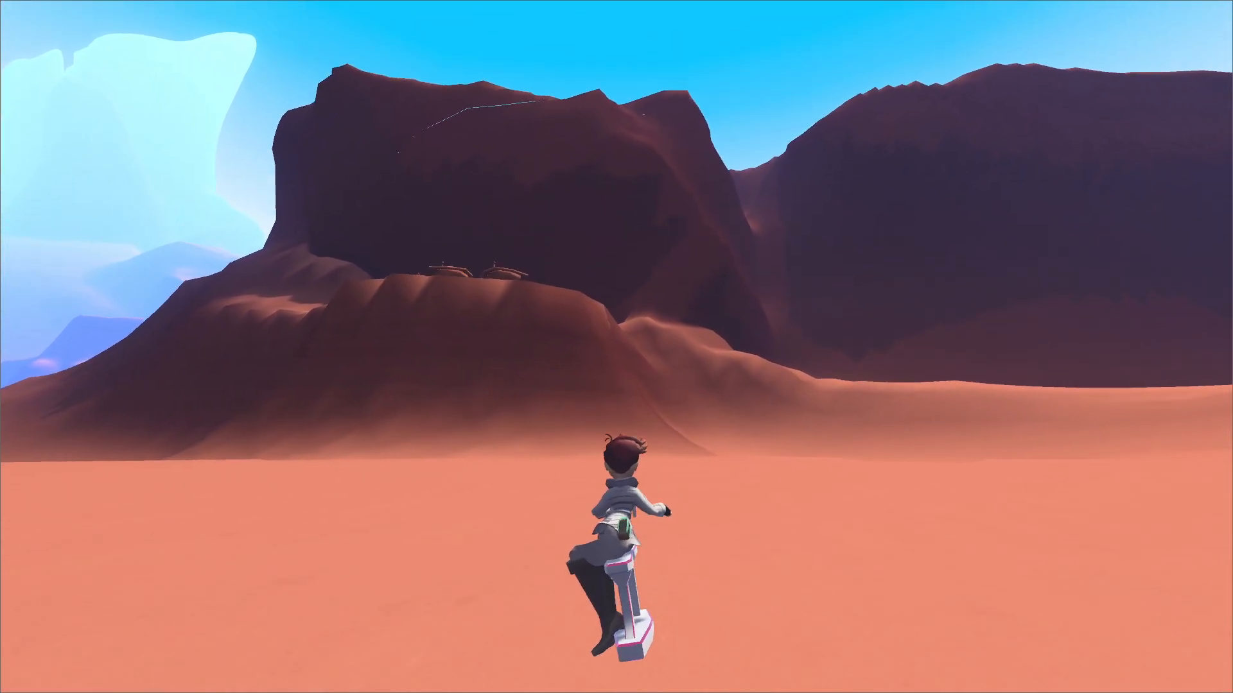
key(d)
key(a)
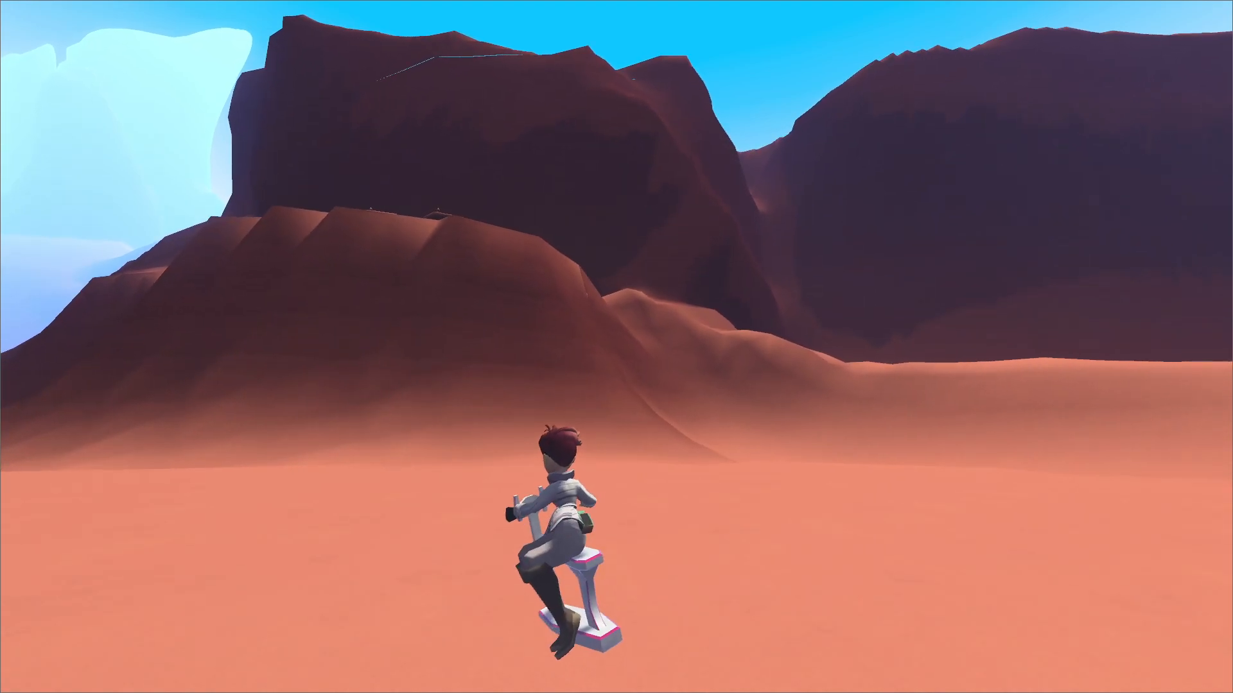
Enable noclip from the console and fly through the mountain into the purple-edged Medium chamber.
key(grave)
text(noclip)
key(Return)
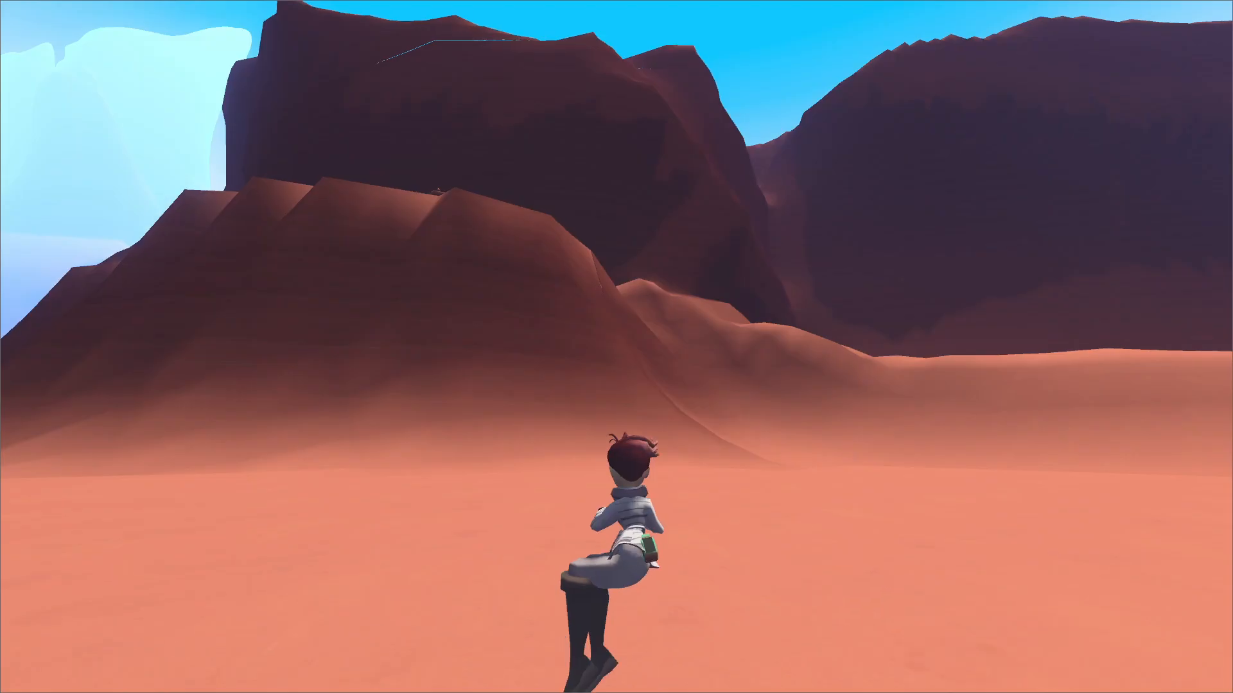
key(w)
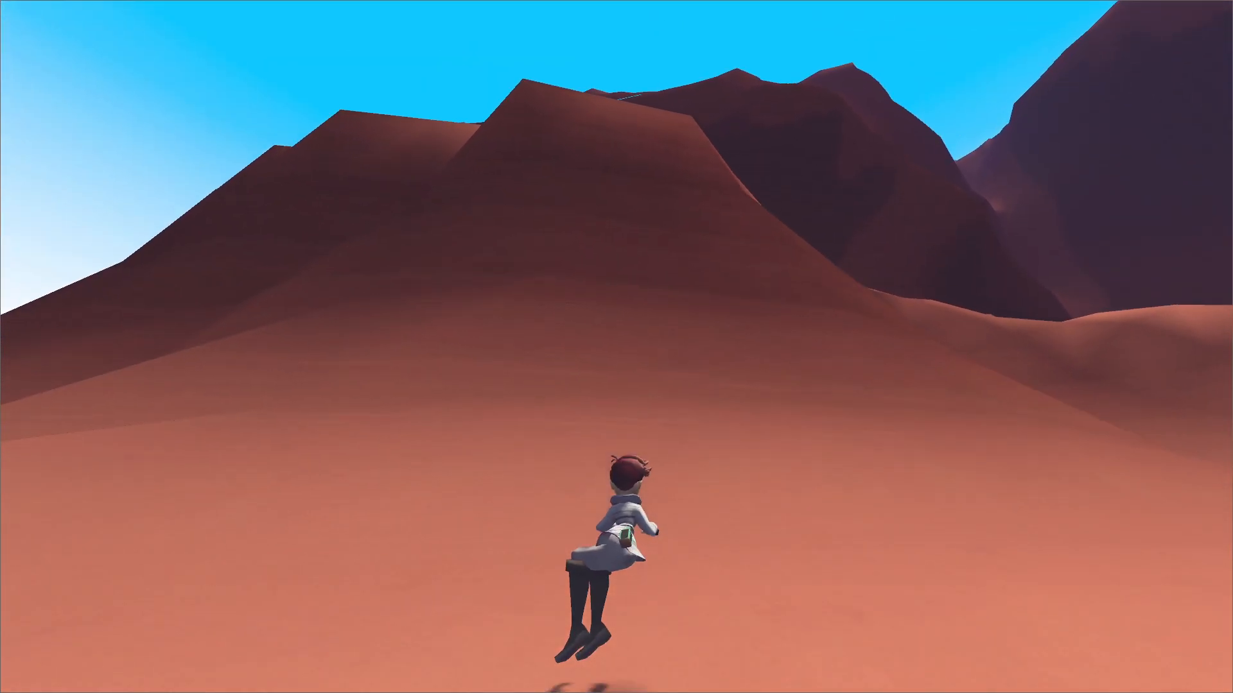
key(w)
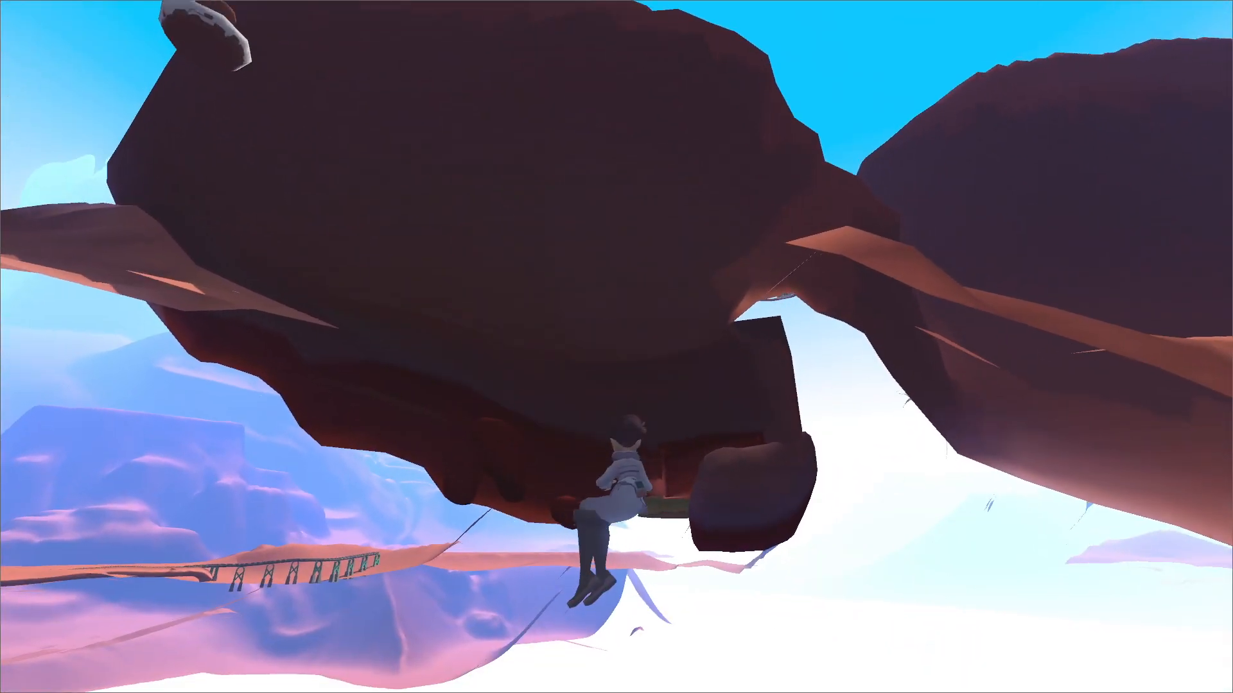
key(w)
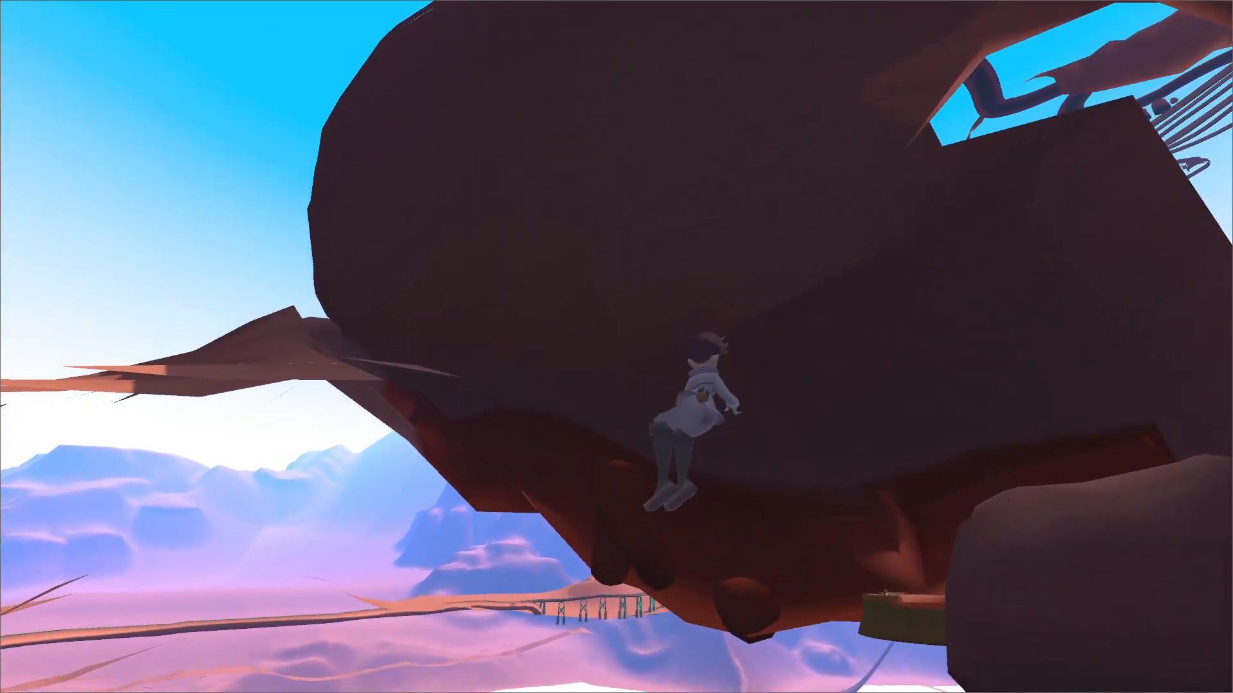
key(w)
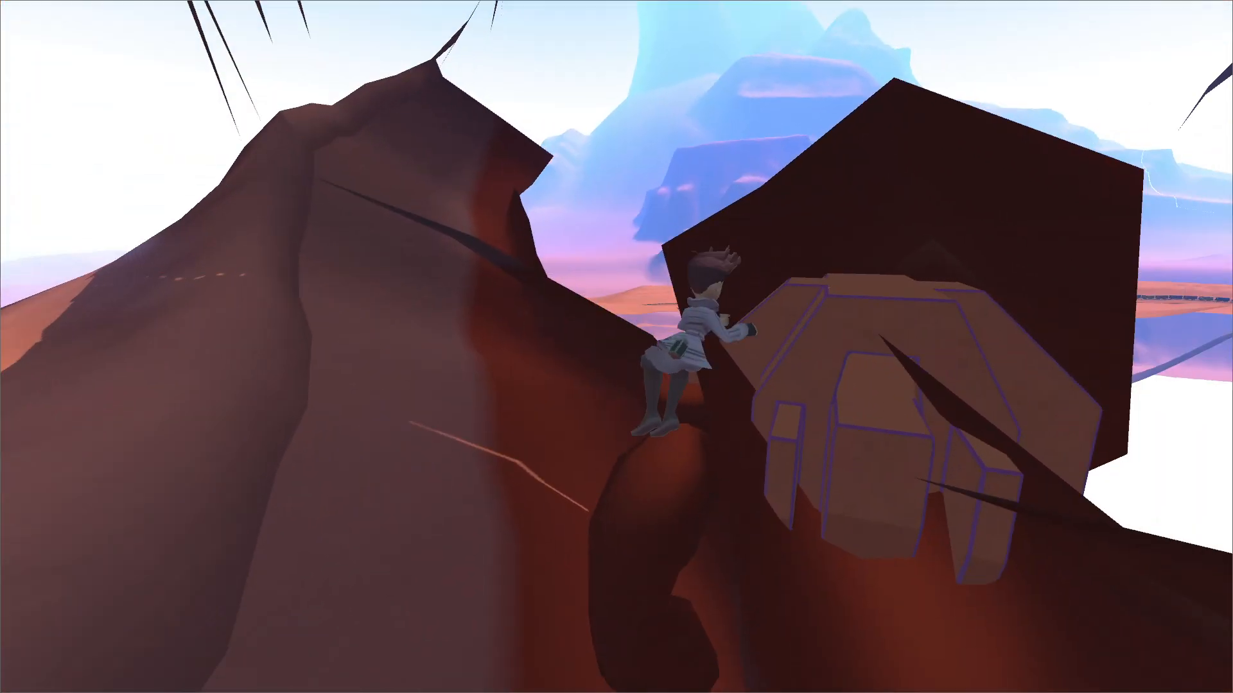
key(w)
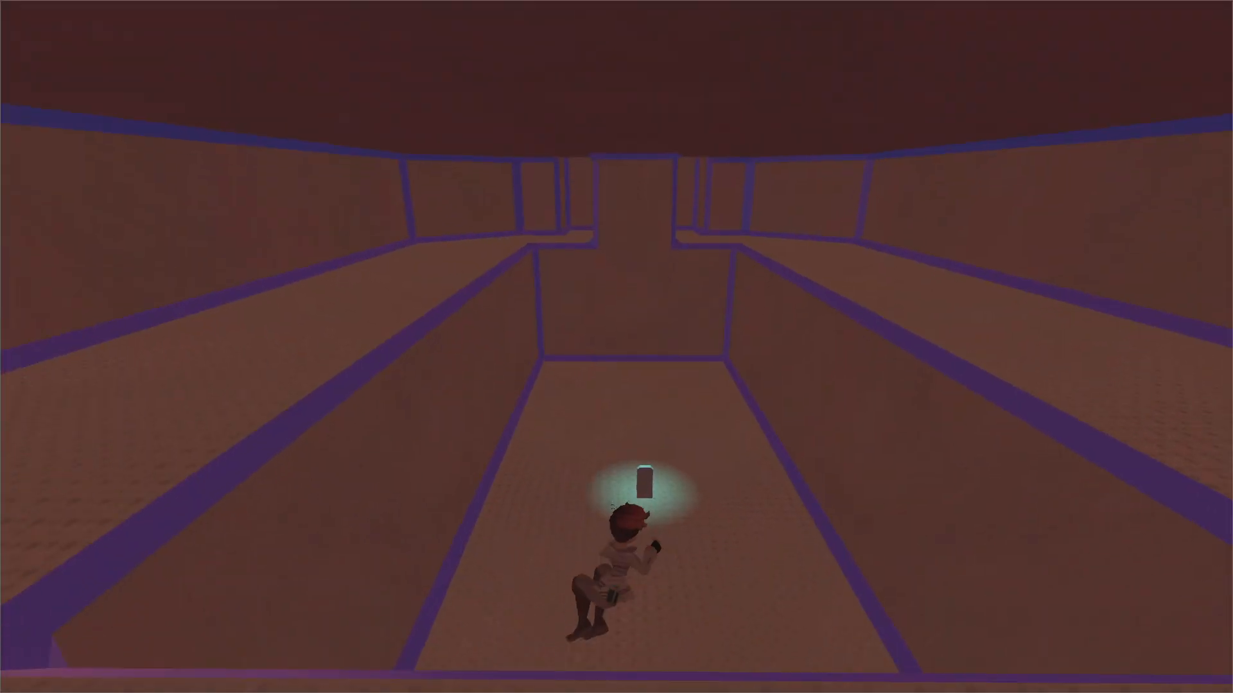
Toggle noclip off from the console and walk the character to the glowing Medium seat.
key(grave)
key(Up)
key(Return)
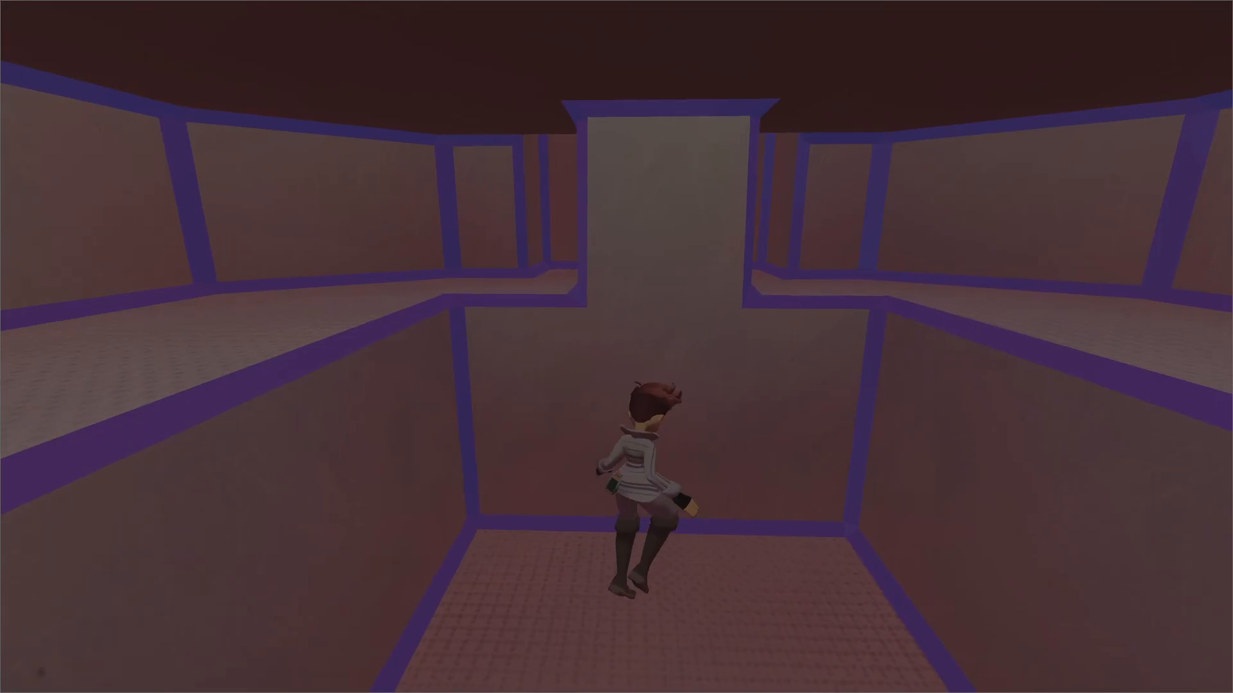
key(w)
key(w)
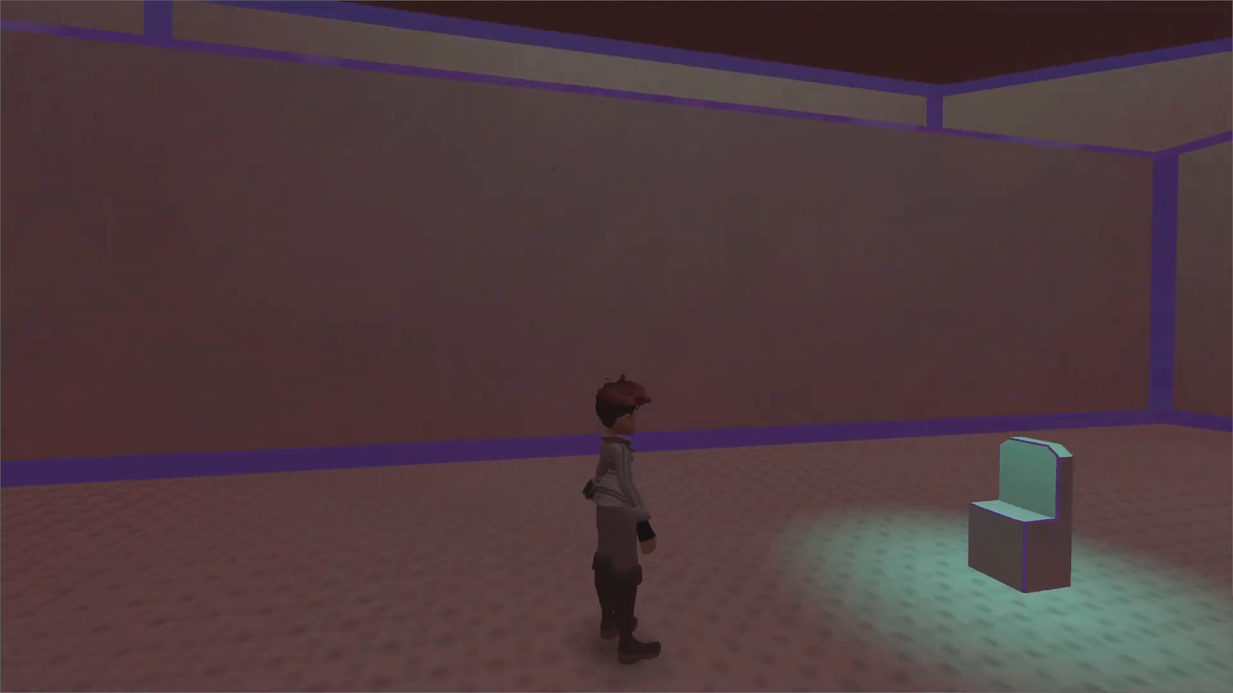
Activate the Medium at its seat, choose (Leave) in the dialog, and walk away from the seat.
key(e)
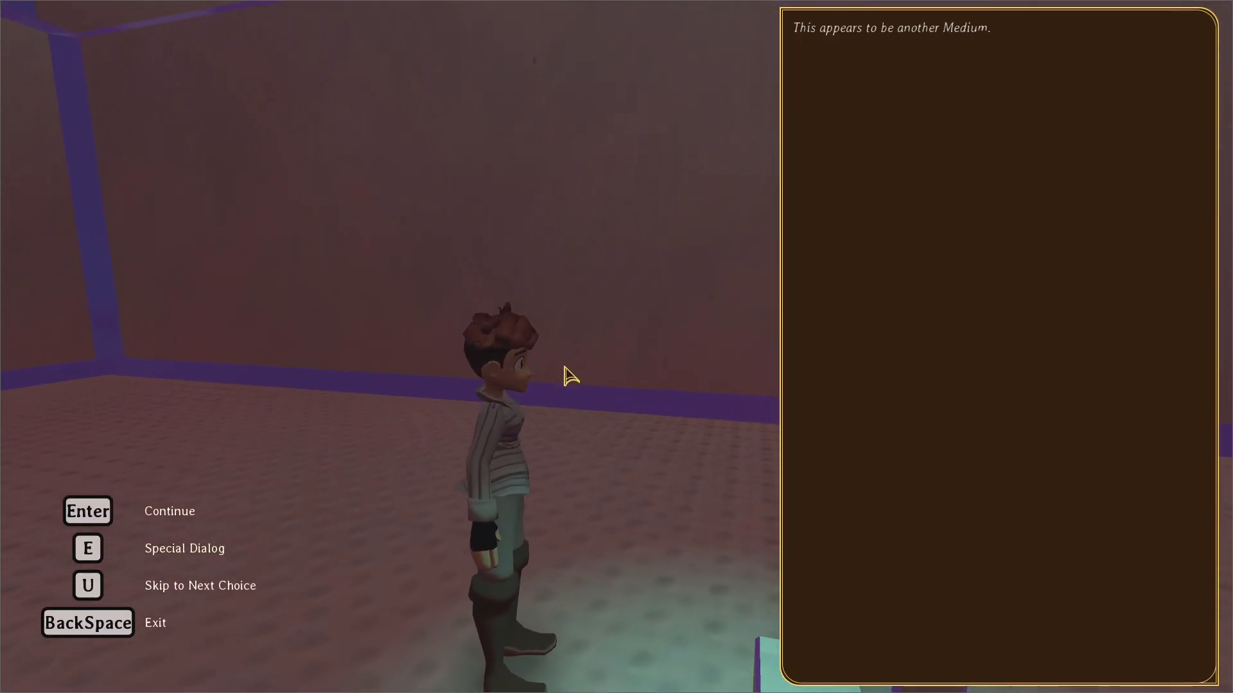
key(Return)
key(Return)
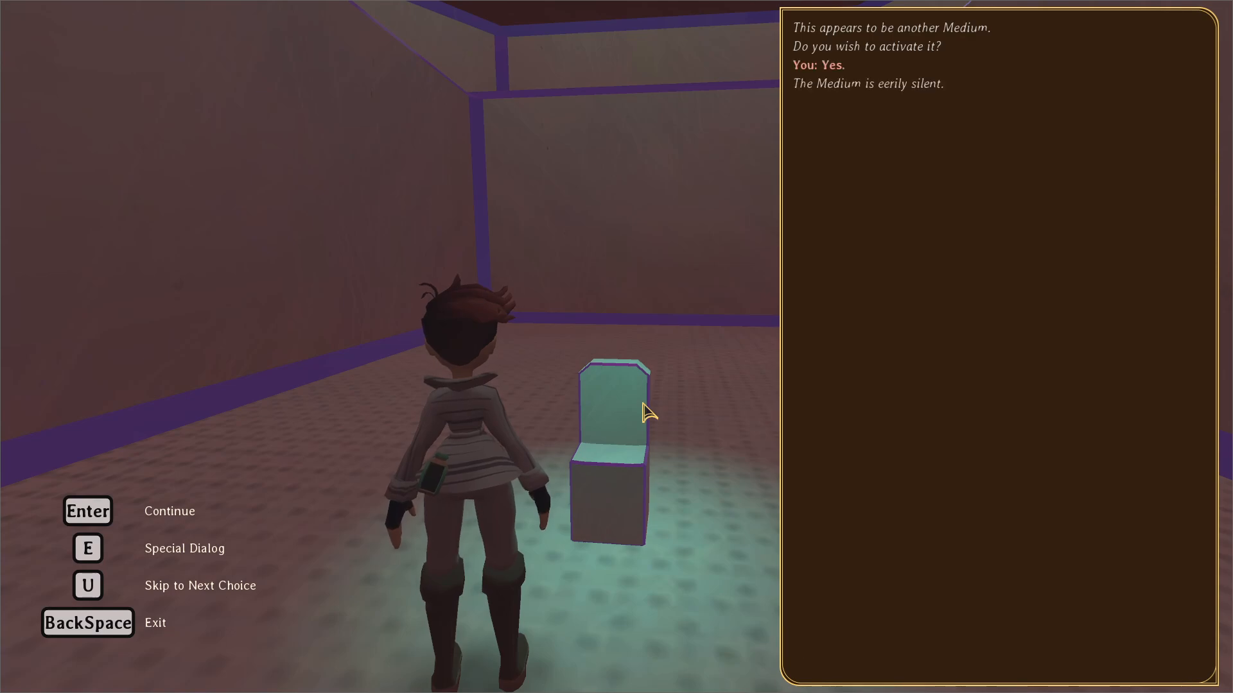
key(Down)
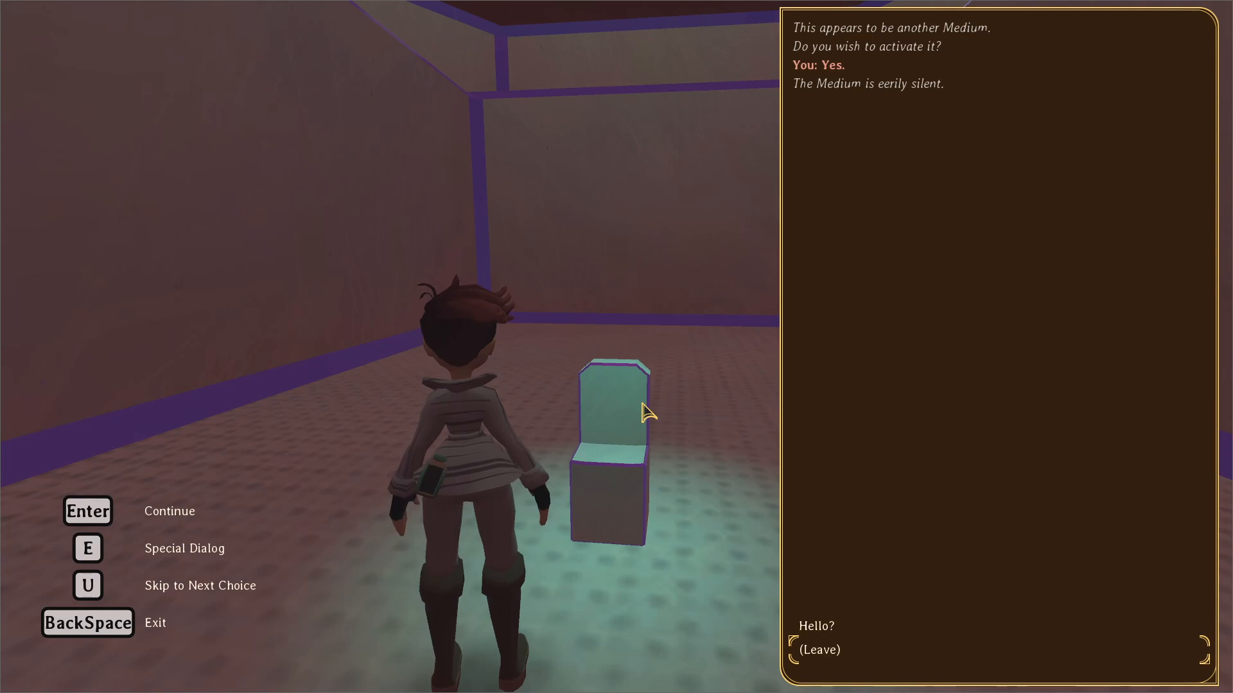
key(Return)
key(d)
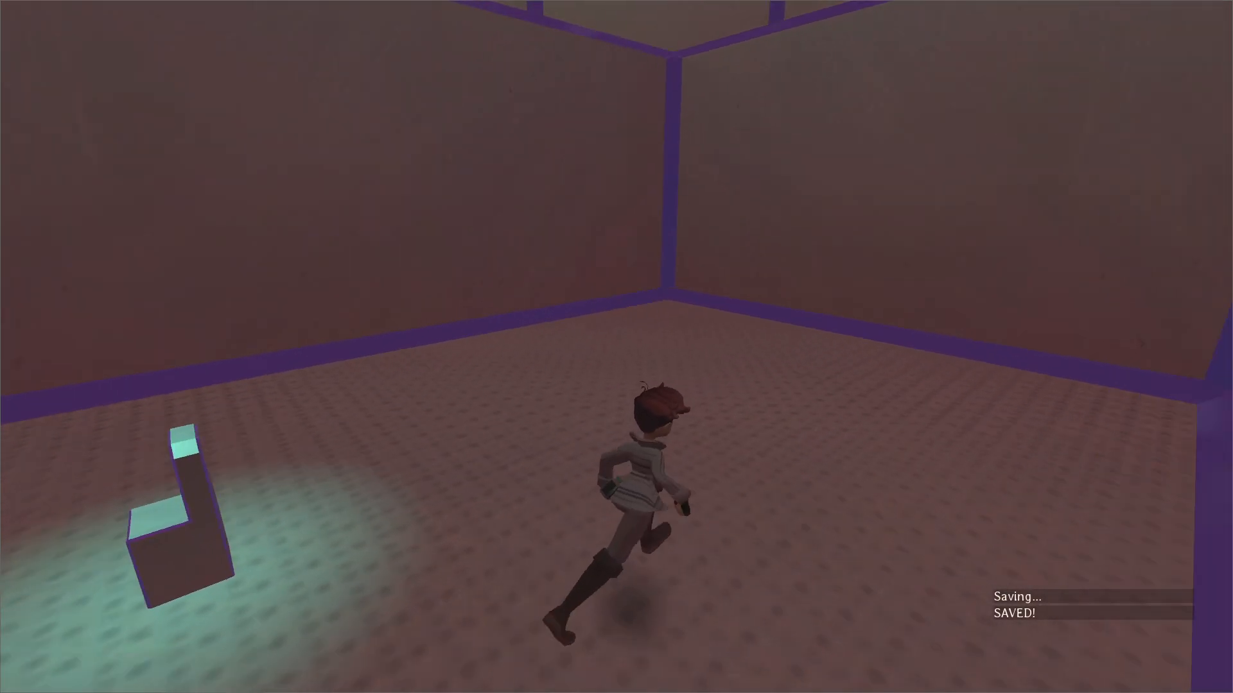
Begin a Global.remove_stat( command in the game console, and search medium.dialog in Sublime Text for "eerily" to identify the blocking stat.
key(grave)
text(Global.remove_stat/)
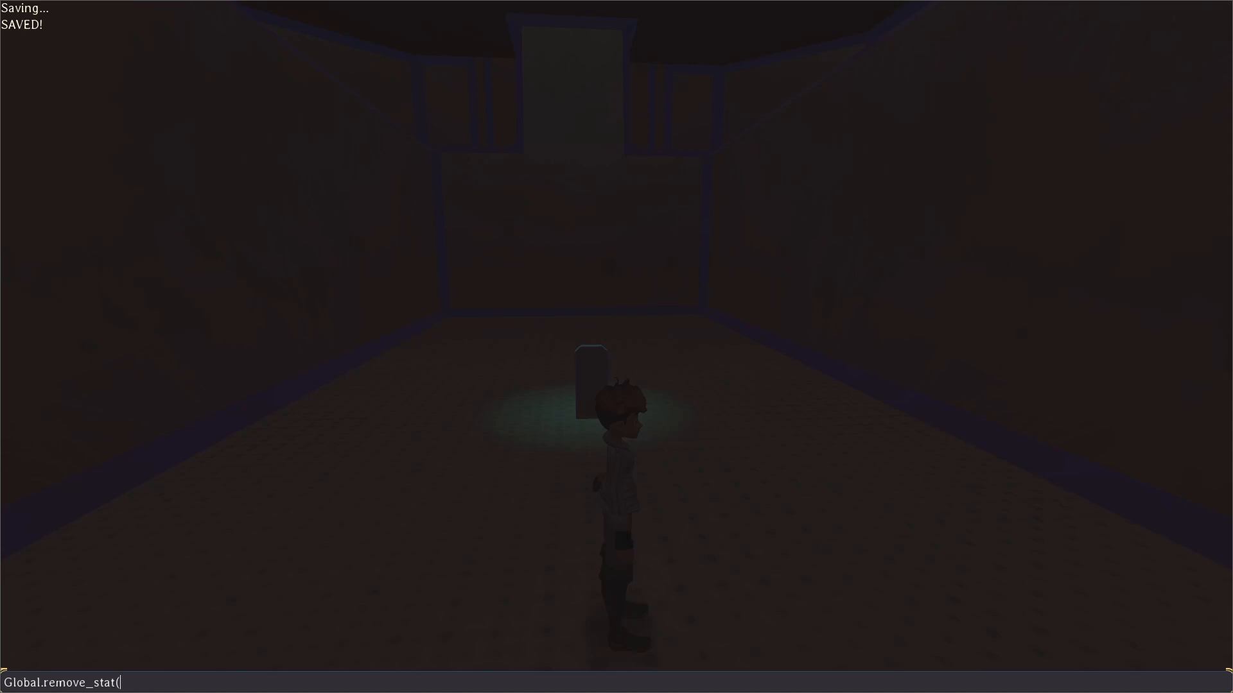
key(alt+Tab)
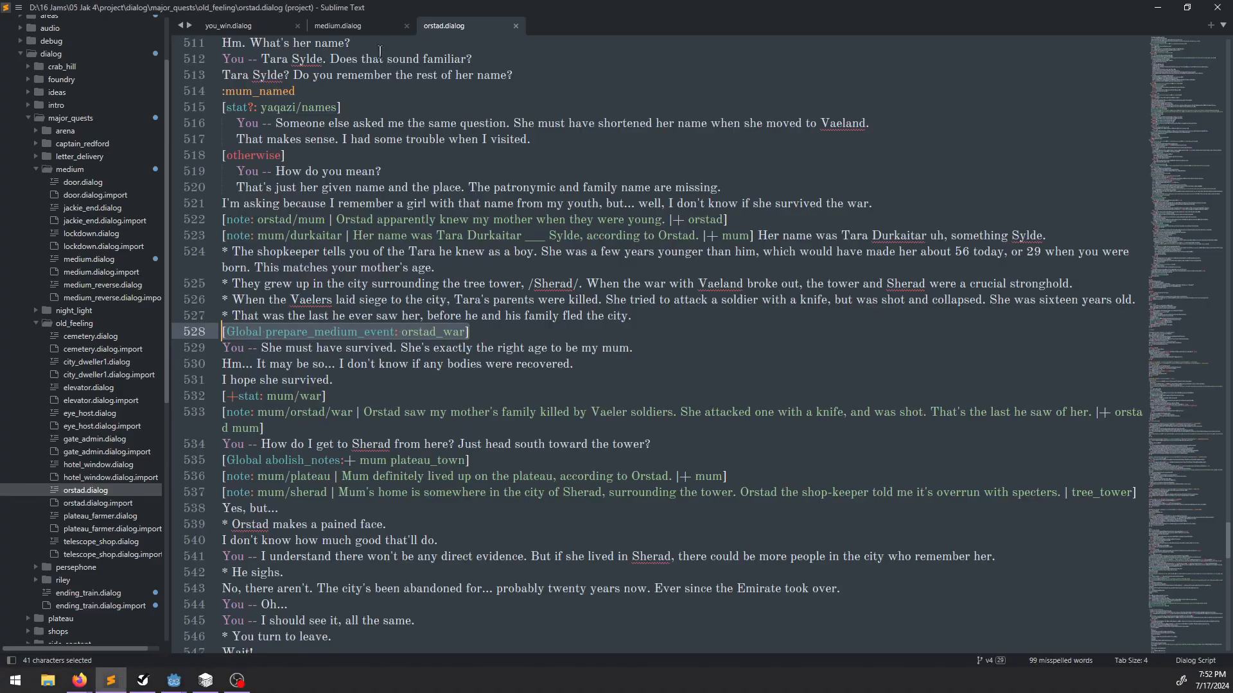
click(365, 28)
scroll(720, 319, up, 20)
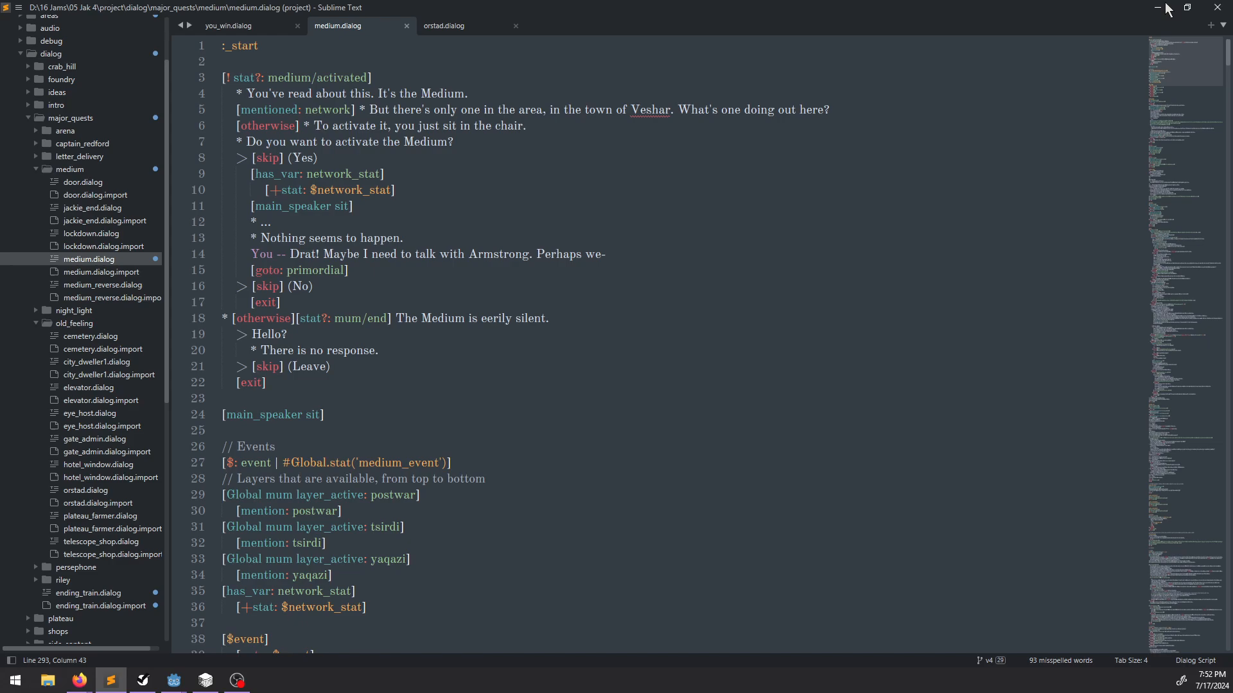
key(ctrl+f)
text(eerily)
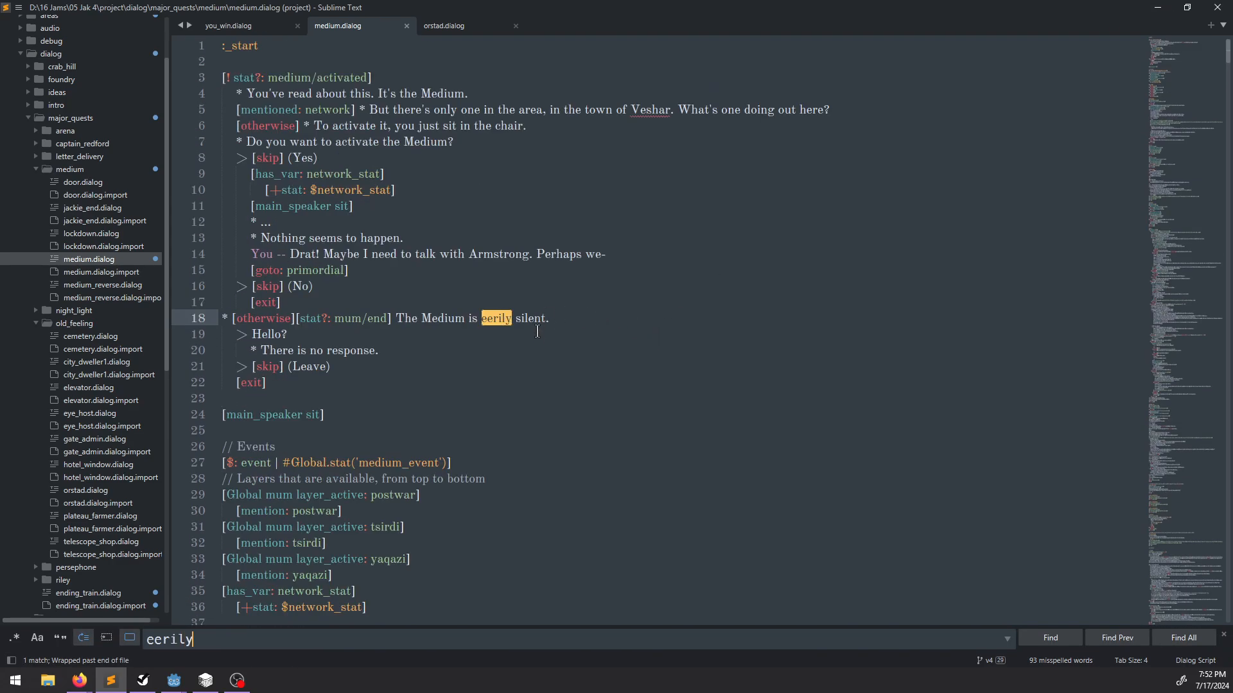
Back in the game, complete the remove_stat command for "mum/end", run it, and activate the Medium again.
key(alt+Tab)
text(mum/end)
key(Return)
key(Escape)
key(w)
key(e)
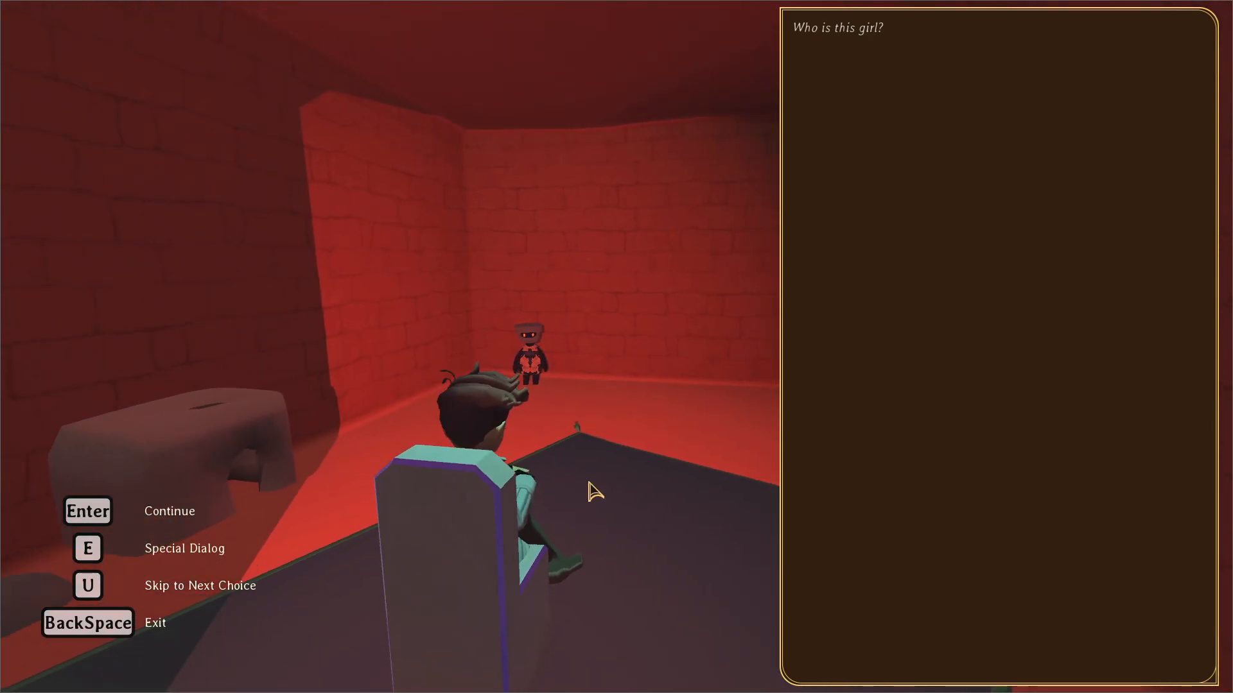
Skip the young mother's war dialogue to its reply choices, and exit the conversation.
key(u)
key(Down)
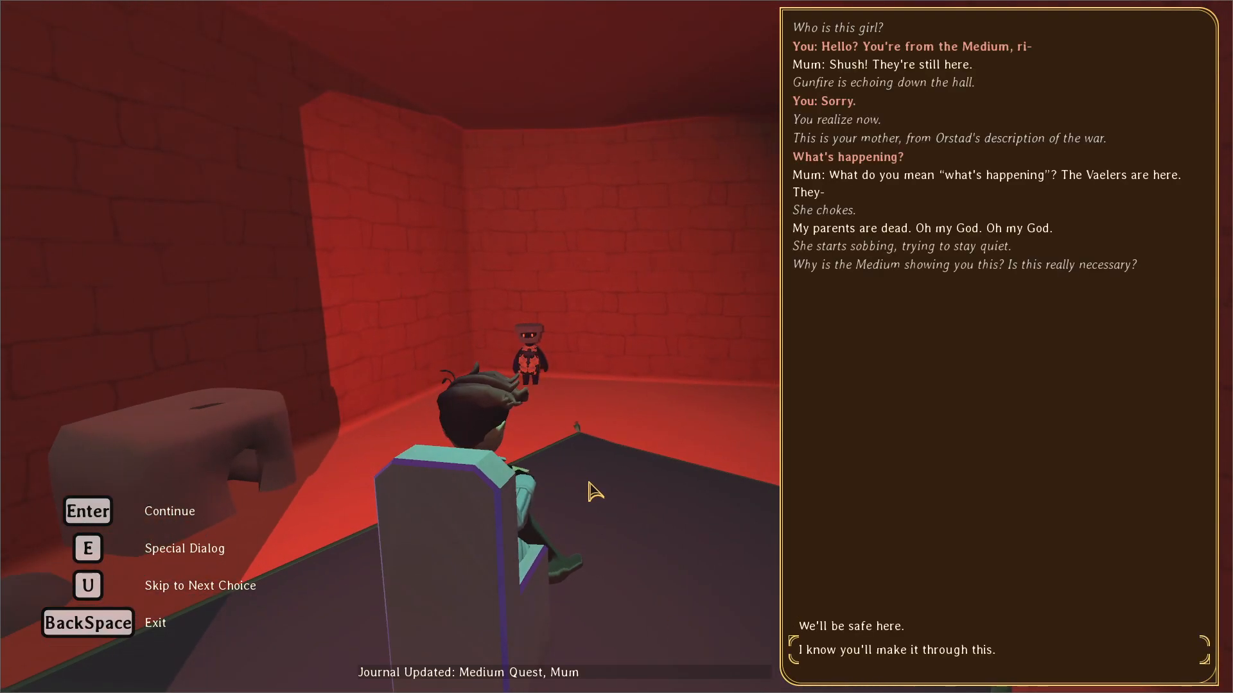
key(BackSpace)
key(Return)
key(Return)
key(Return)
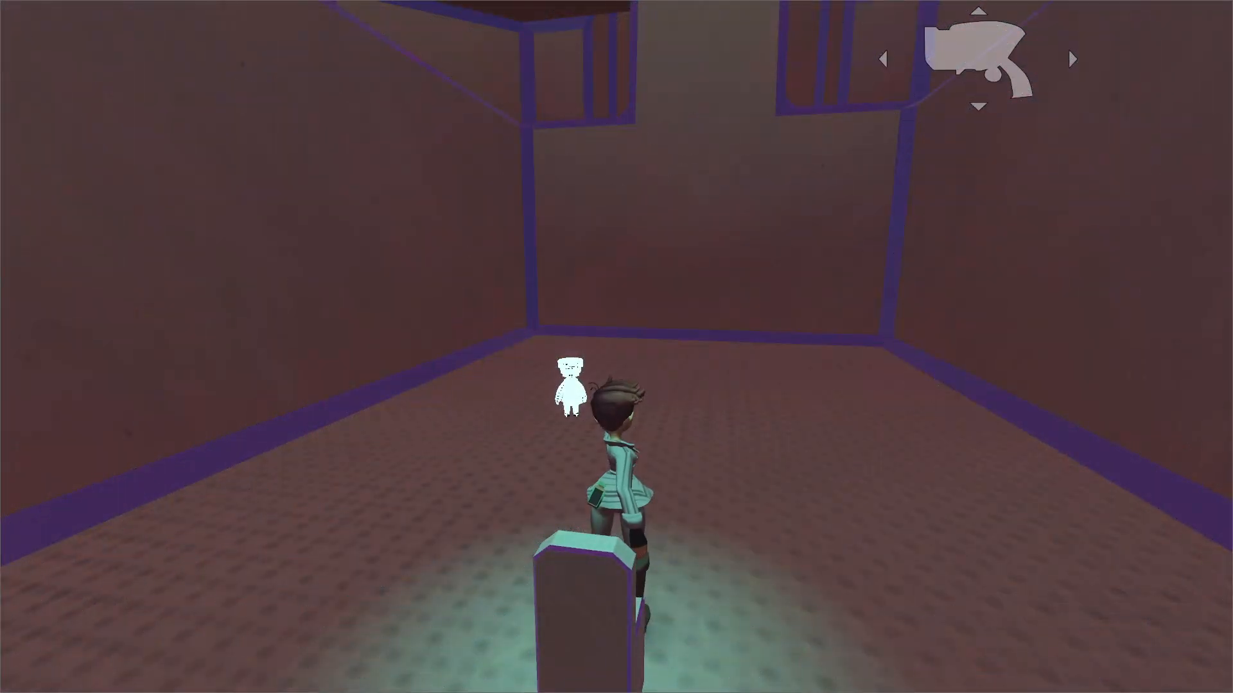
Run around the Medium seat to inspect the chamber after the hologram scene, and pause the game.
key(a)
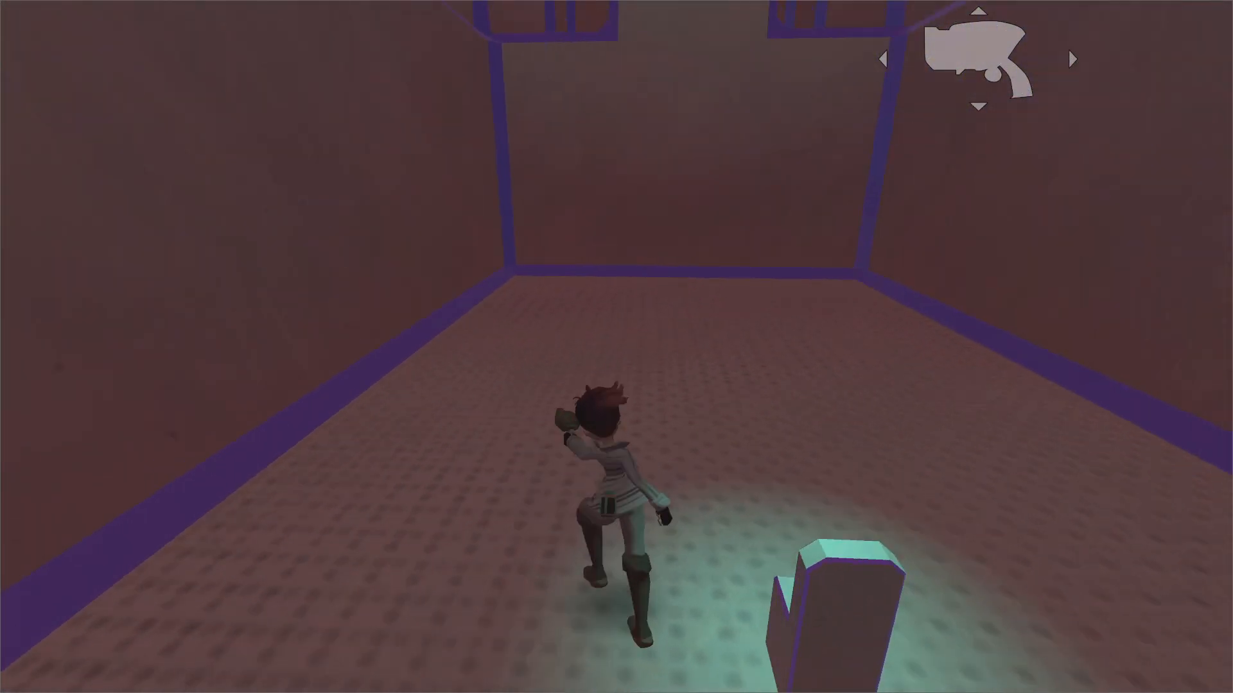
key(s)
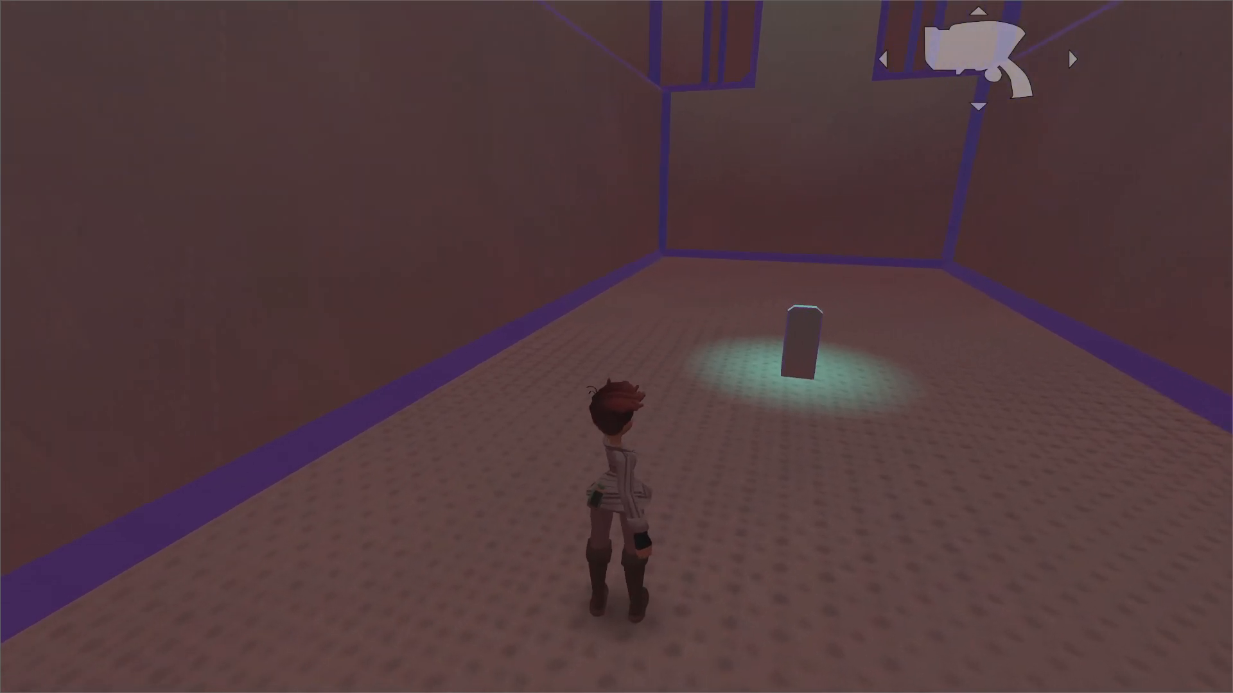
key(d)
key(w)
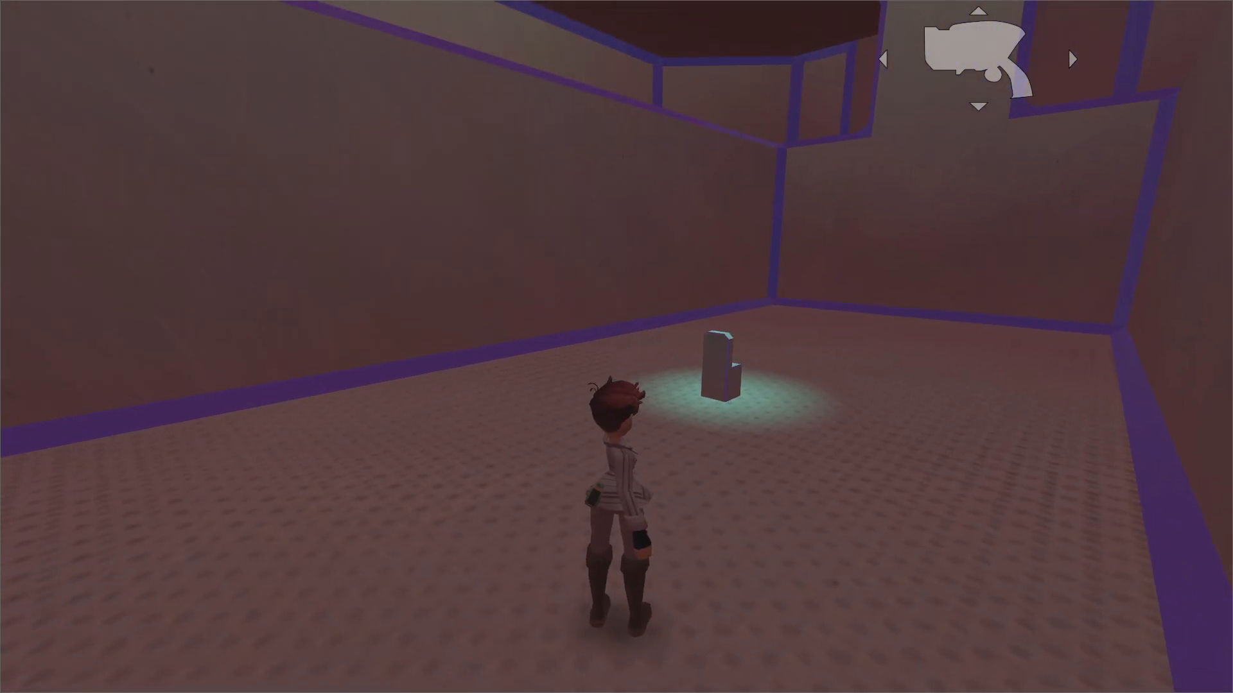
key(Escape)
Switch to the Godot editor, find mum_lil.tscn in the project files, and open it with its root node selected.
key(alt+Tab)
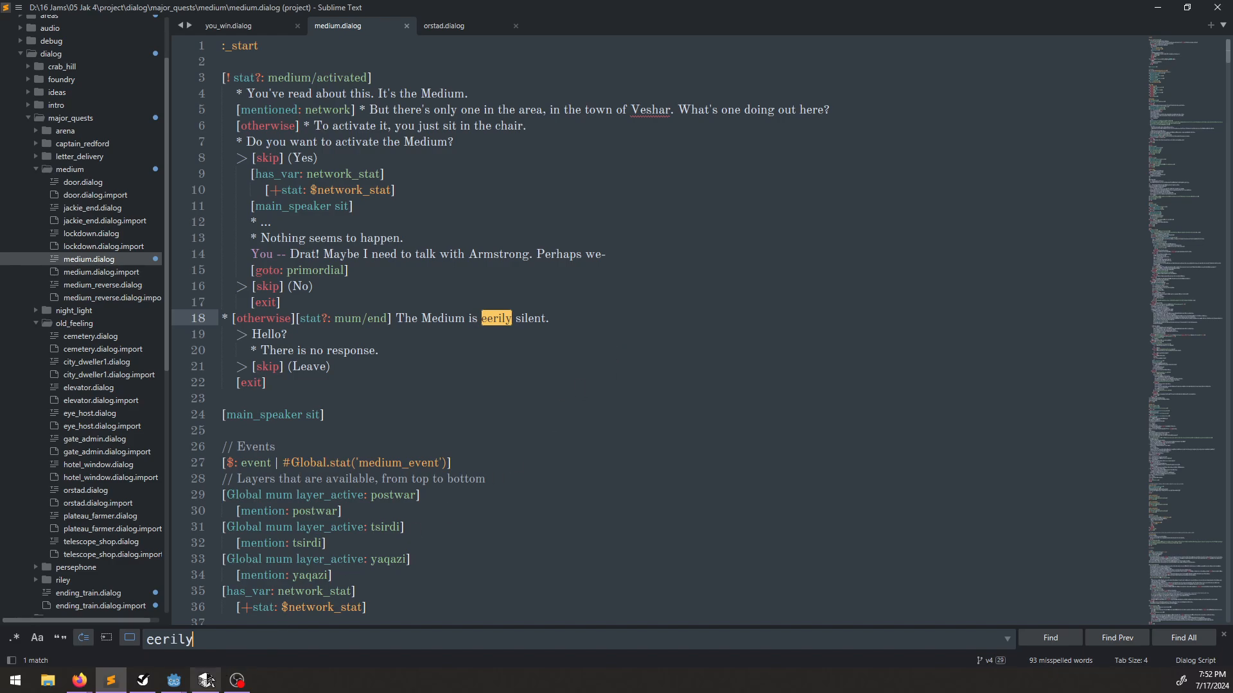
mouse_move(207, 681)
click(240, 648)
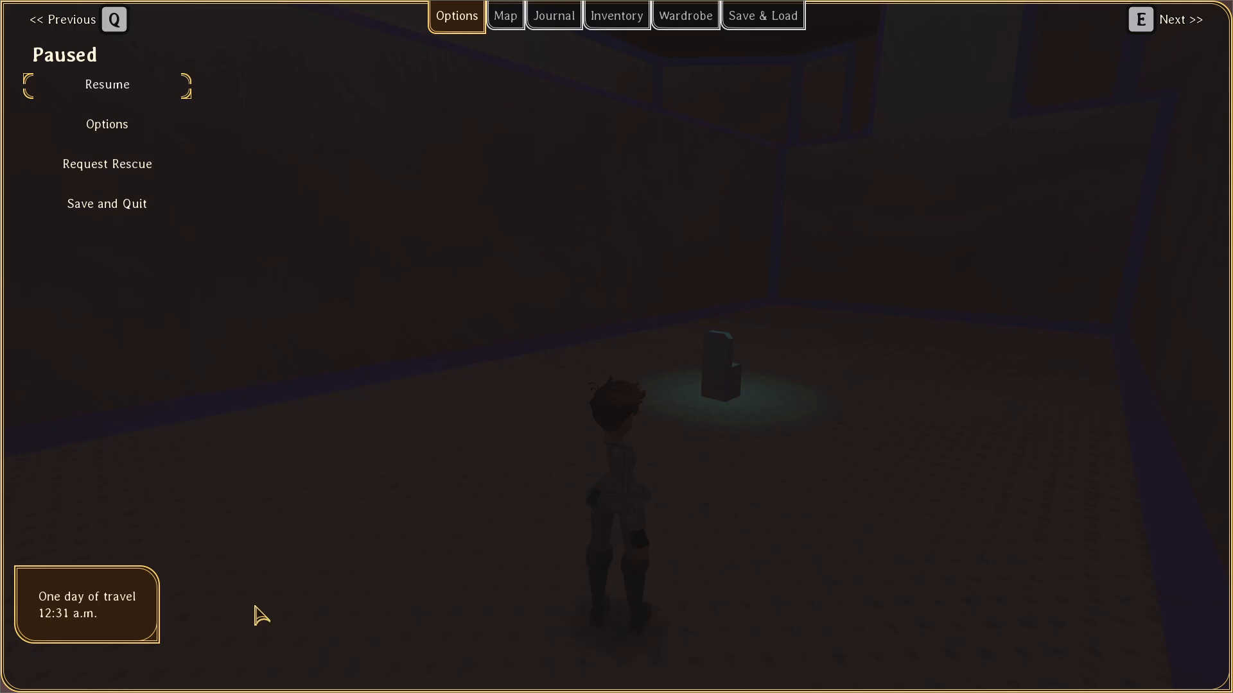
key(alt+Tab)
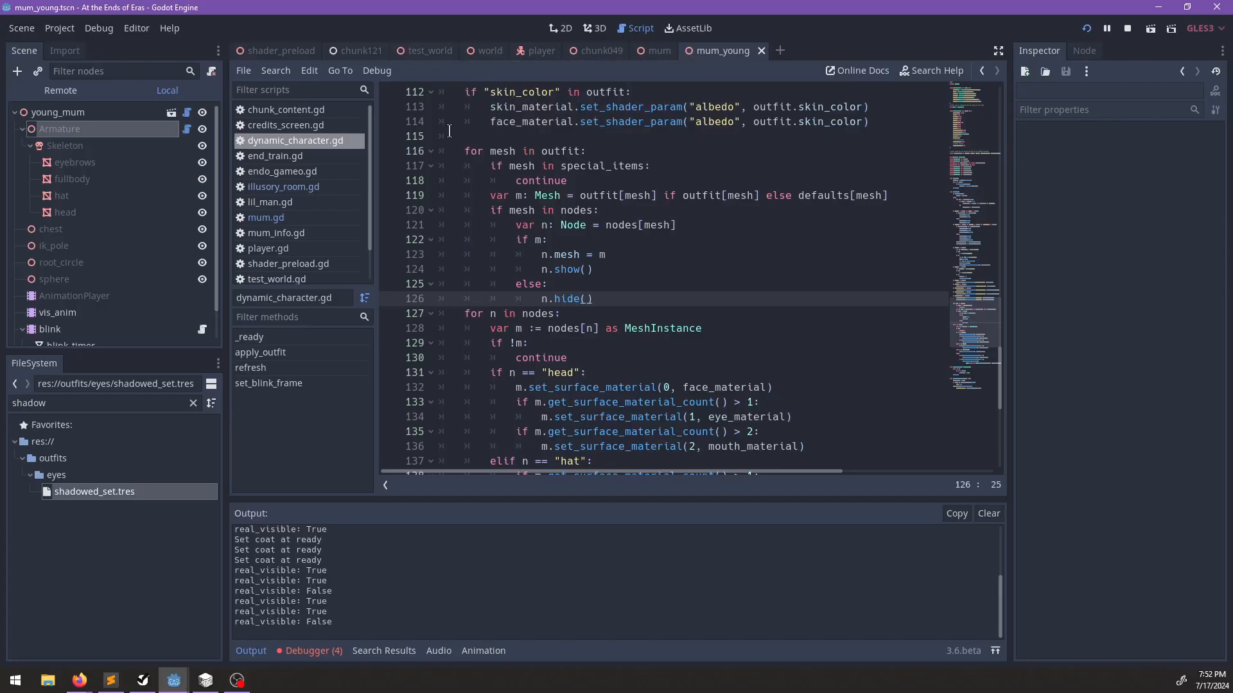
double_click(91, 403)
text(mum_lil)
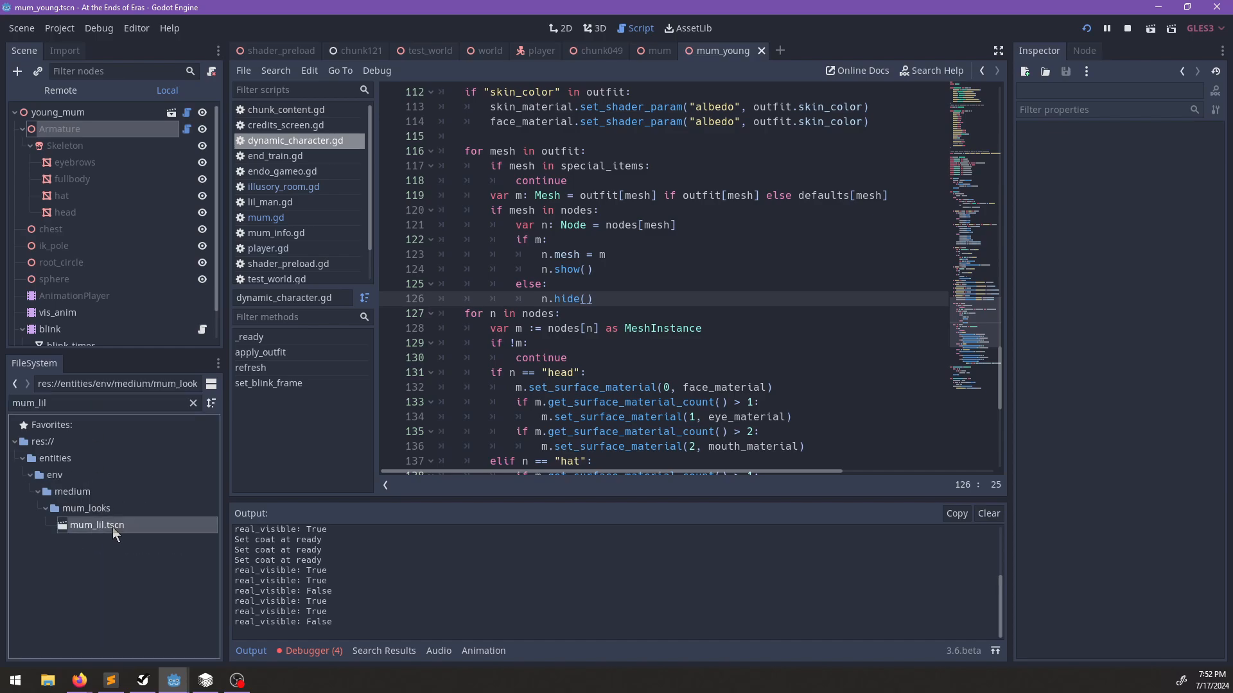
double_click(113, 527)
click(88, 115)
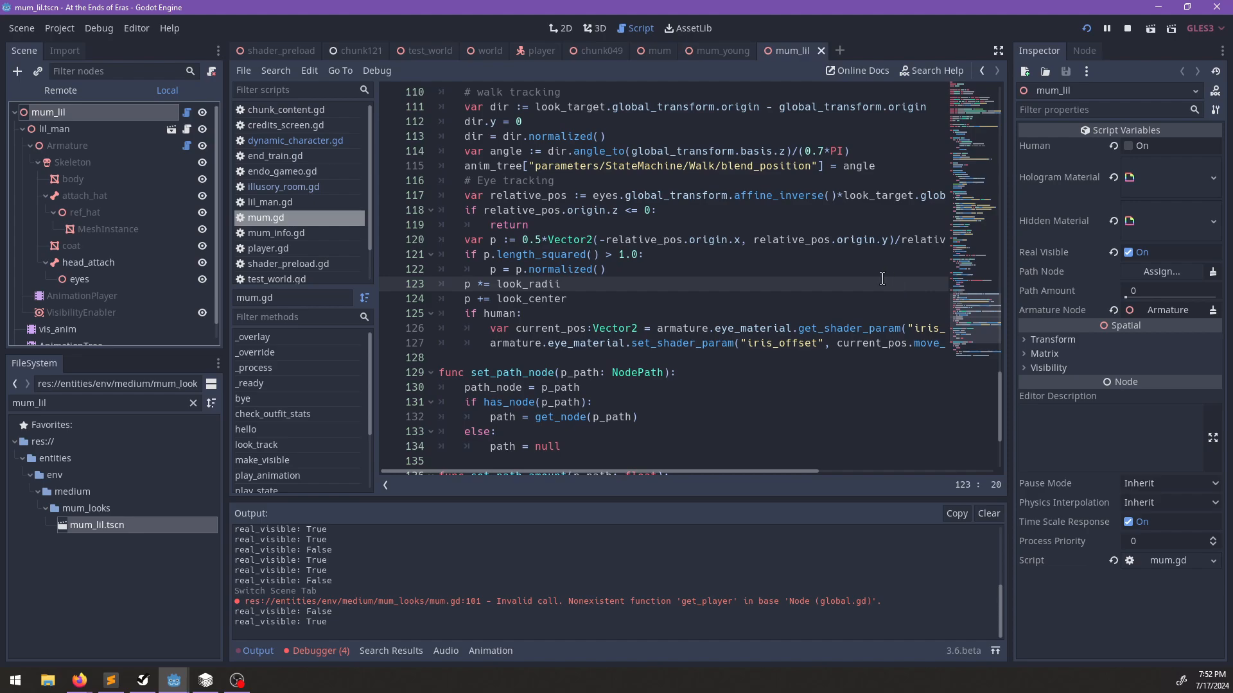
Examine mum.gd for the code that hides the character, including the bye() function.
scroll(782, 250, down, 3)
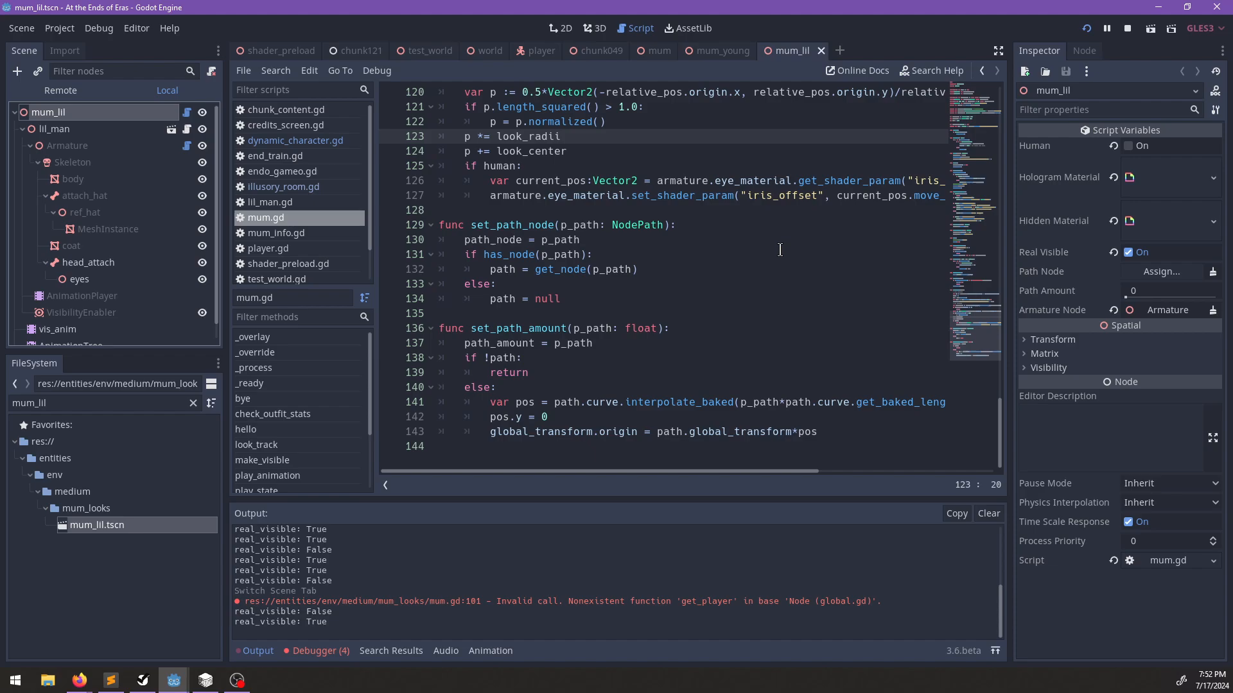
scroll(777, 249, up, 15)
scroll(775, 249, down, 8)
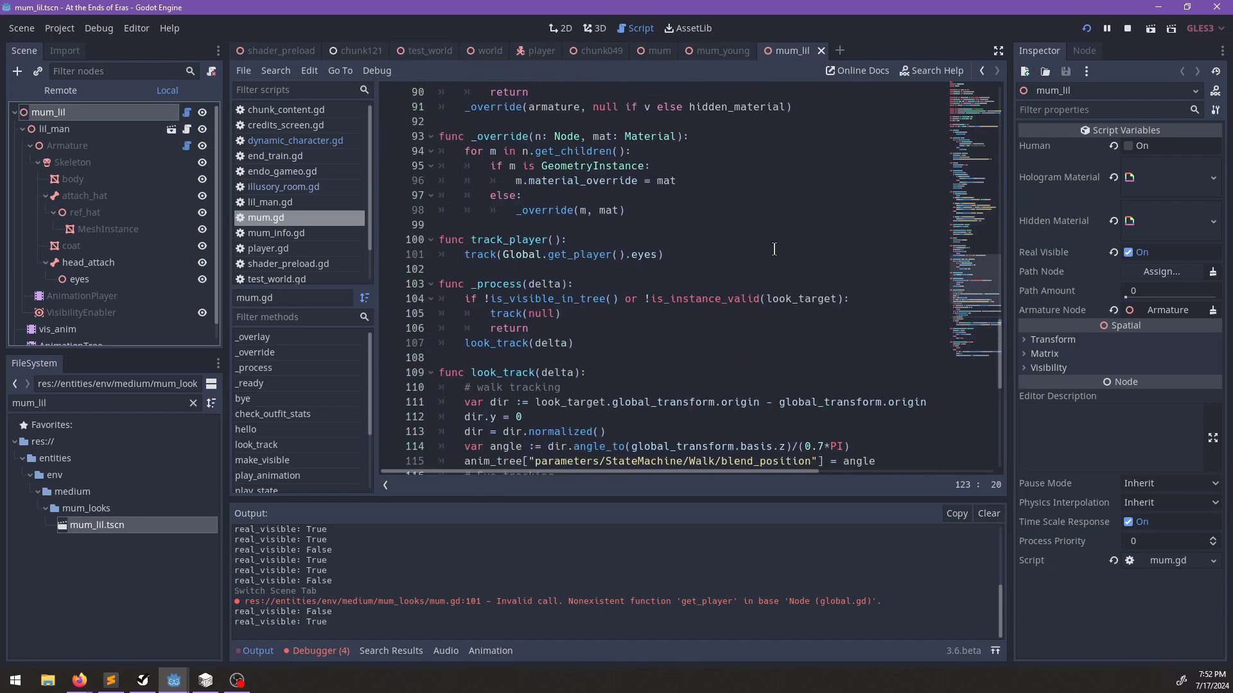
scroll(774, 249, up, 5)
drag(574, 223, 324, 195)
click(600, 221)
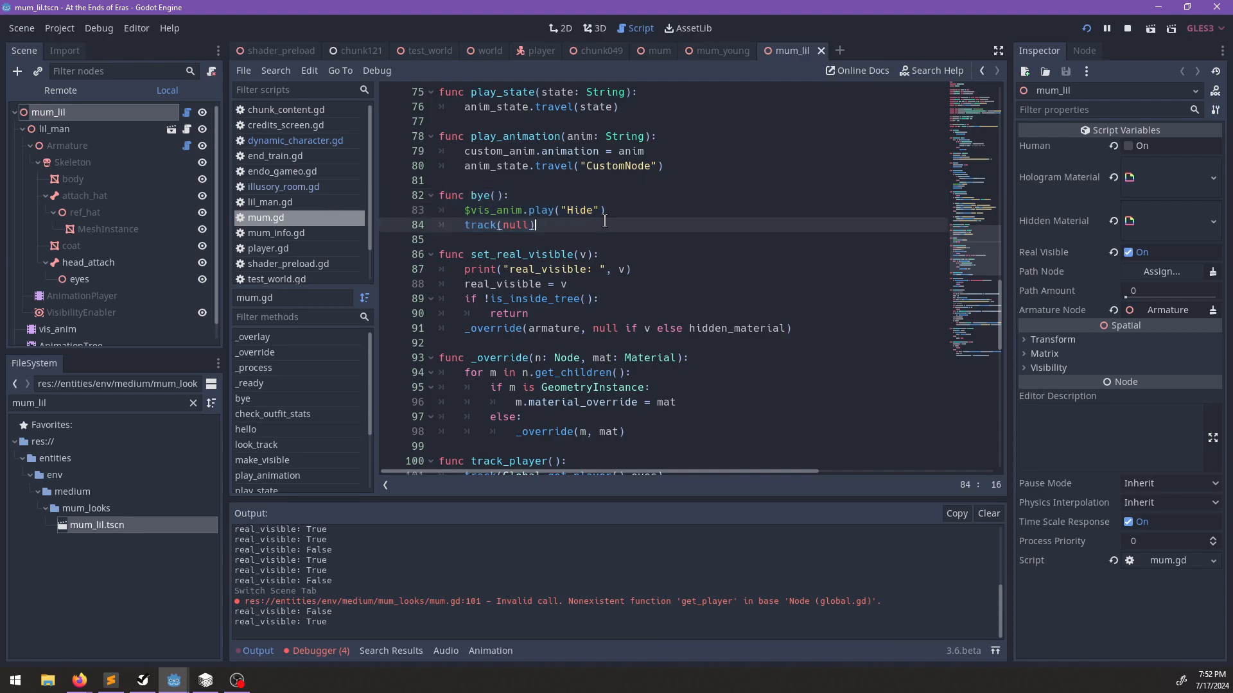
Step through the Hide animation of the vis_anim player on the mum_lil character in the 3D view.
click(592, 29)
scroll(58, 333, down, 1)
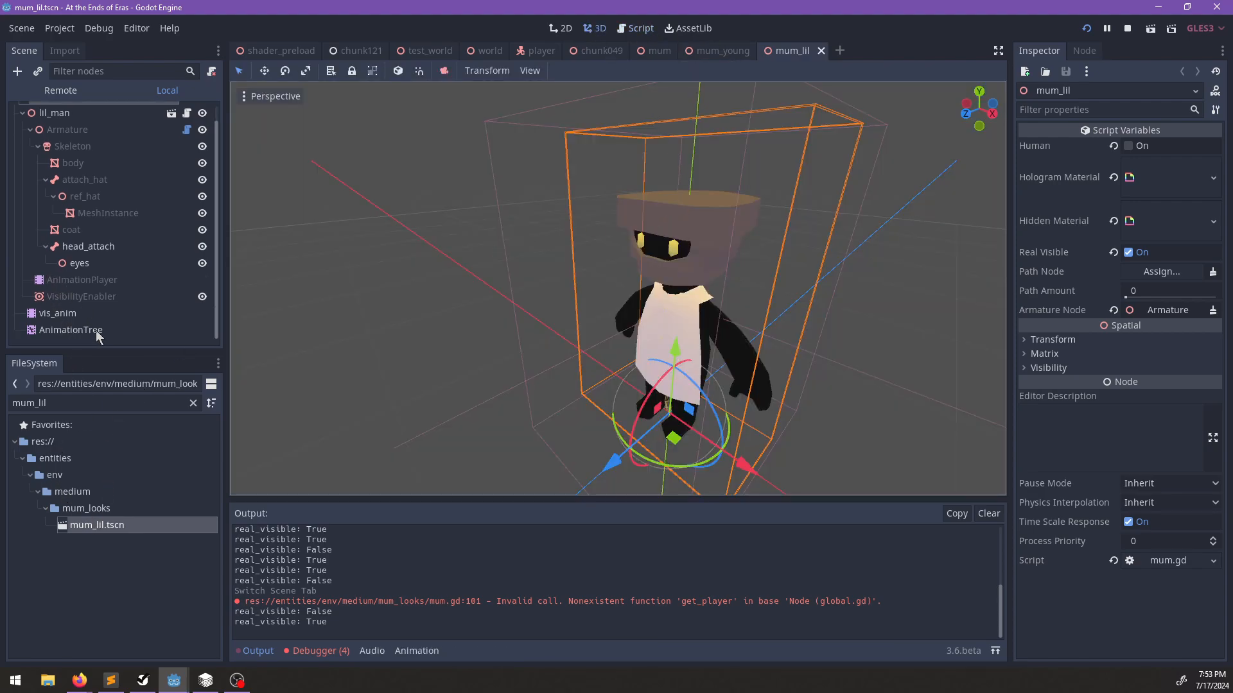
click(96, 330)
click(65, 313)
click(498, 514)
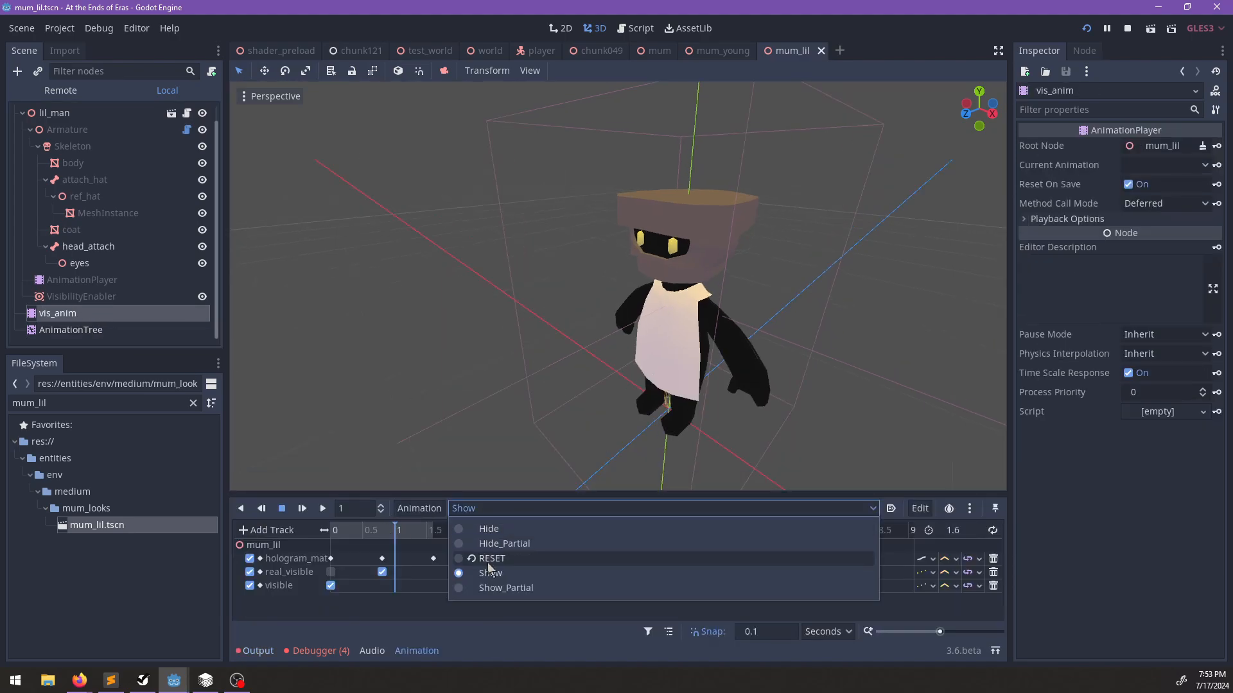
click(488, 523)
click(302, 508)
scroll(443, 390, down, 2)
middle_drag(443, 391, 481, 371)
scroll(484, 384, up, 1)
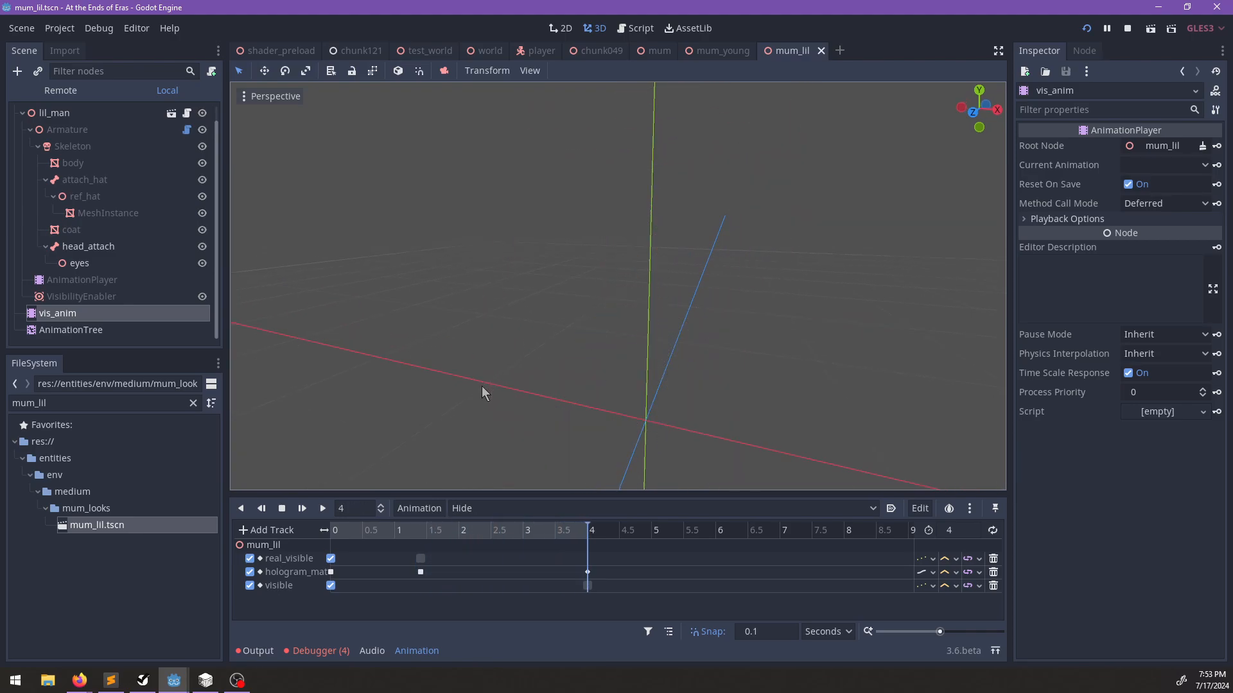
Save the mum_lil scene and show its root node's script variables.
key(ctrl+s)
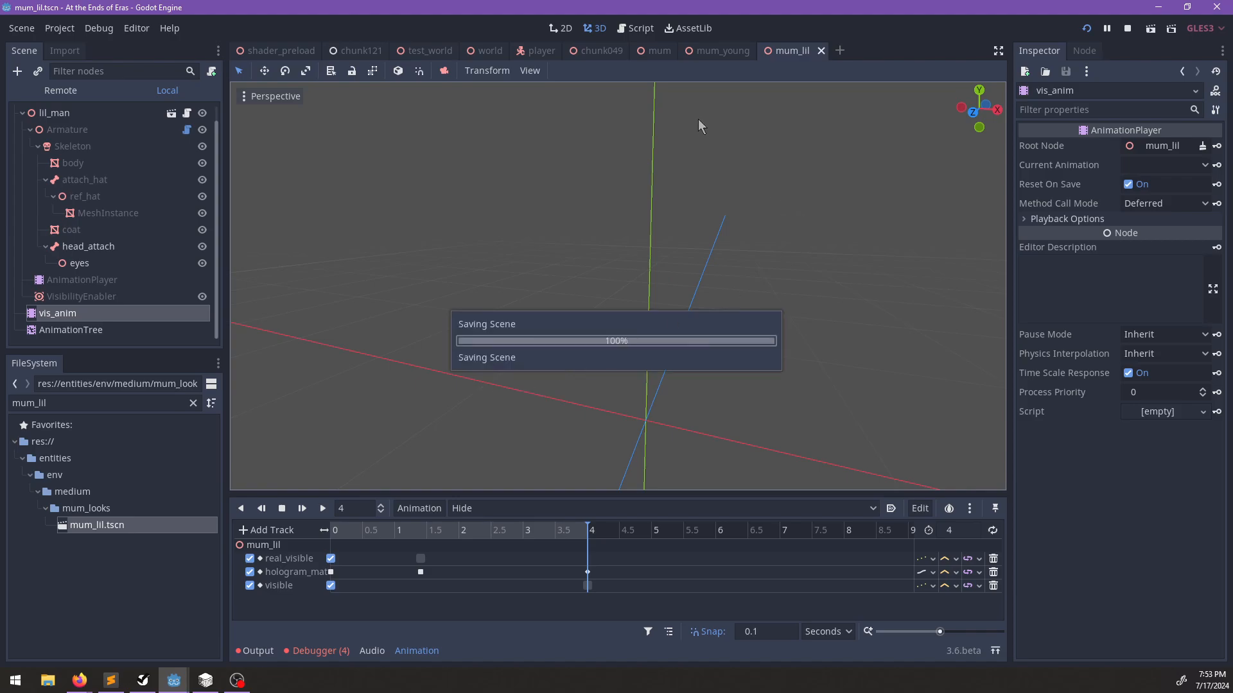
scroll(107, 142, up, 1)
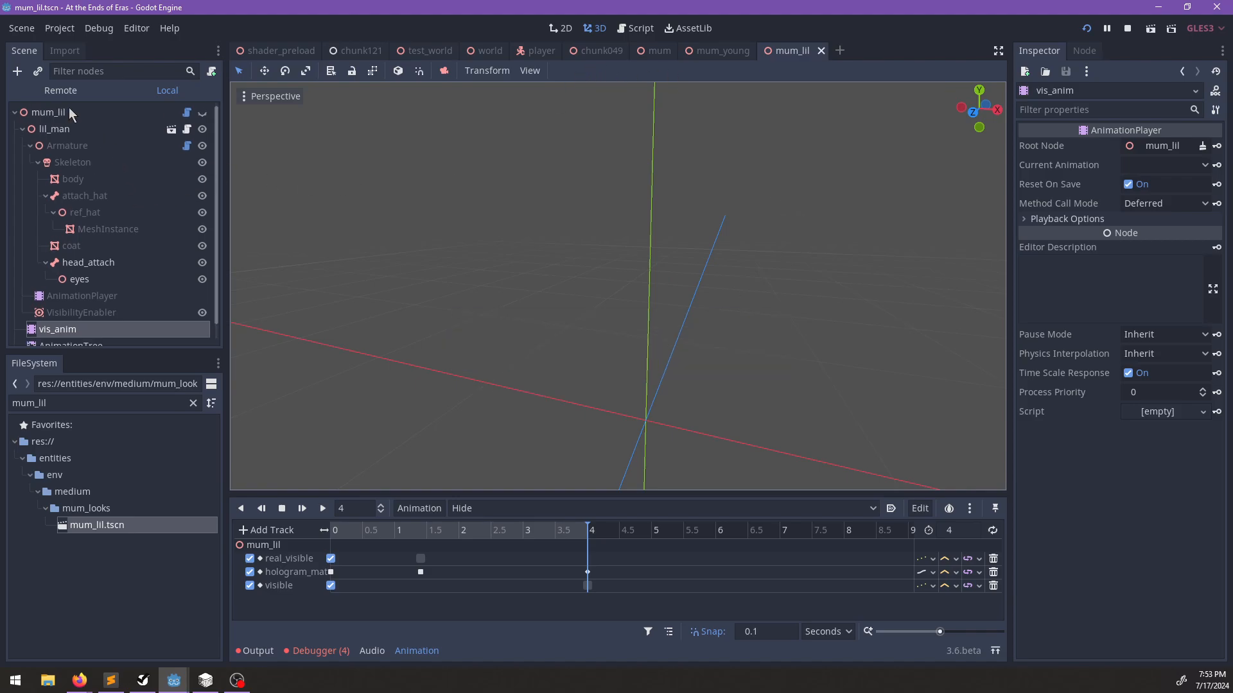
click(51, 113)
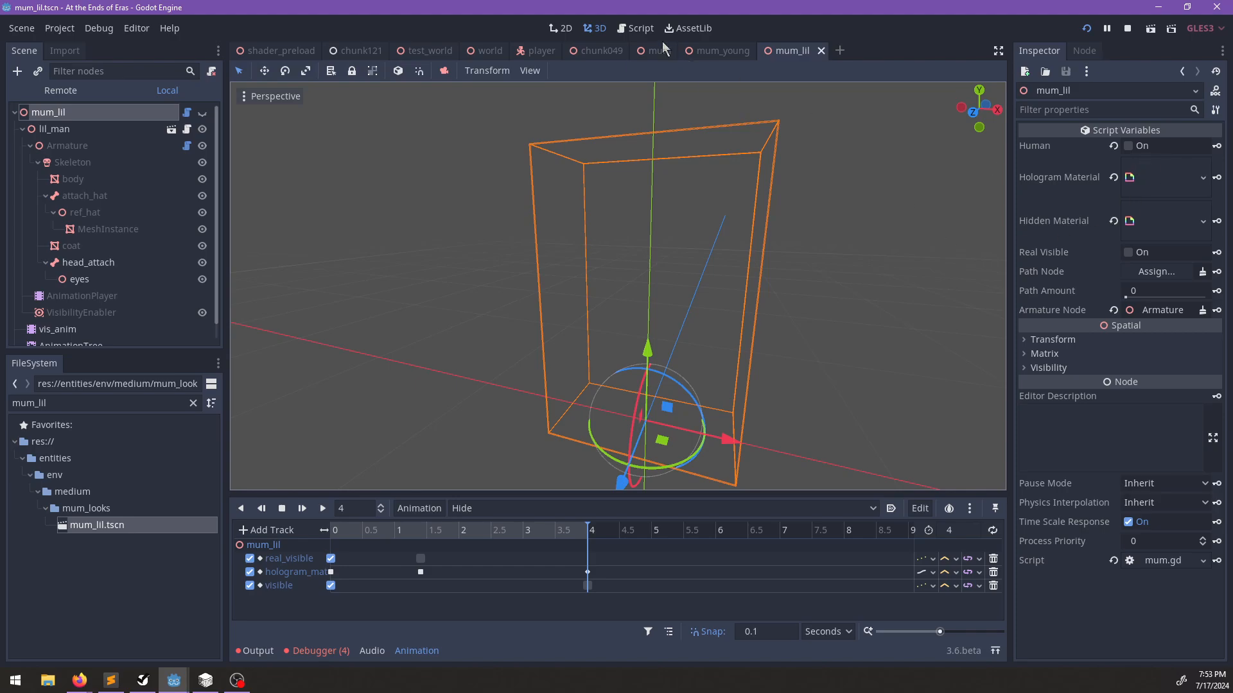
Open illusory_room.tscn from the project files and select the mum_young_lil node under characters.
mouse_move(271, 54)
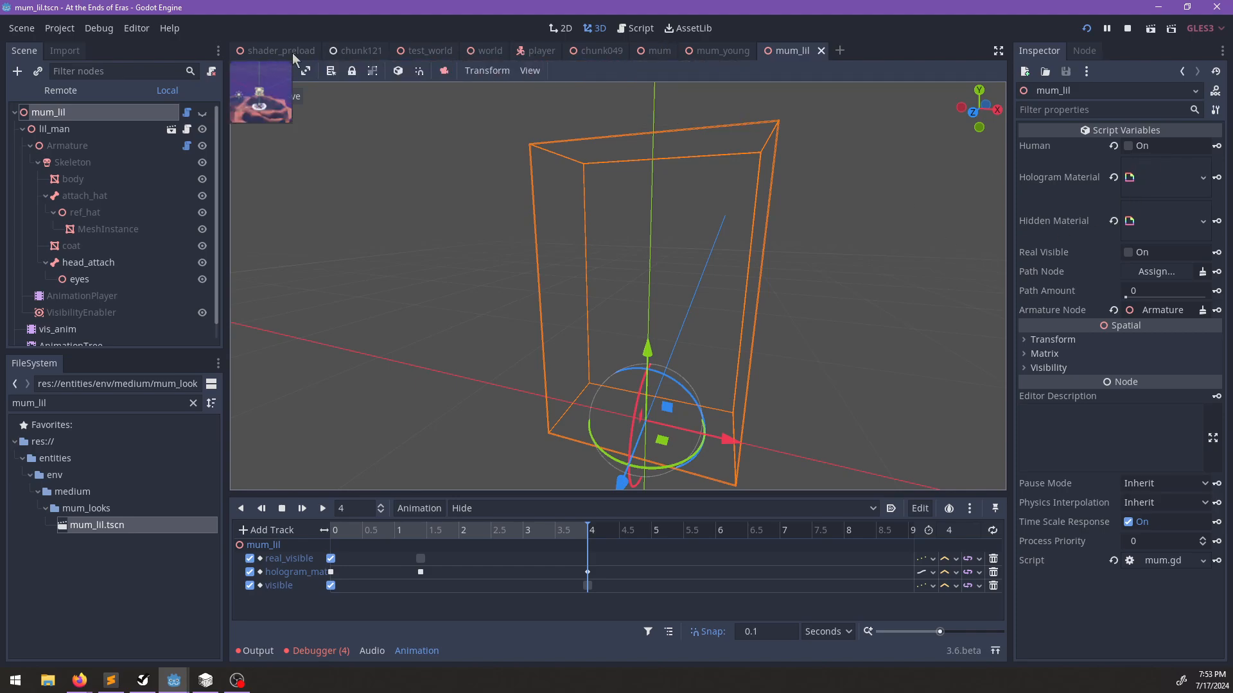
double_click(140, 409)
text(illusor)
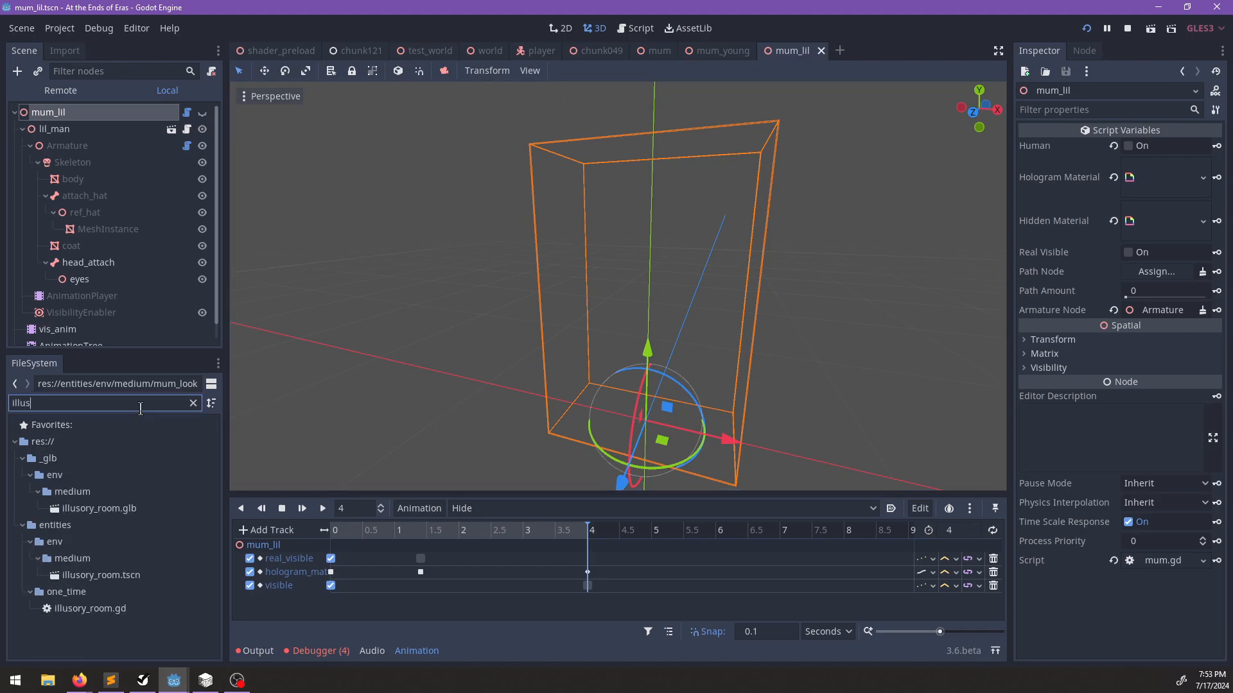
double_click(98, 574)
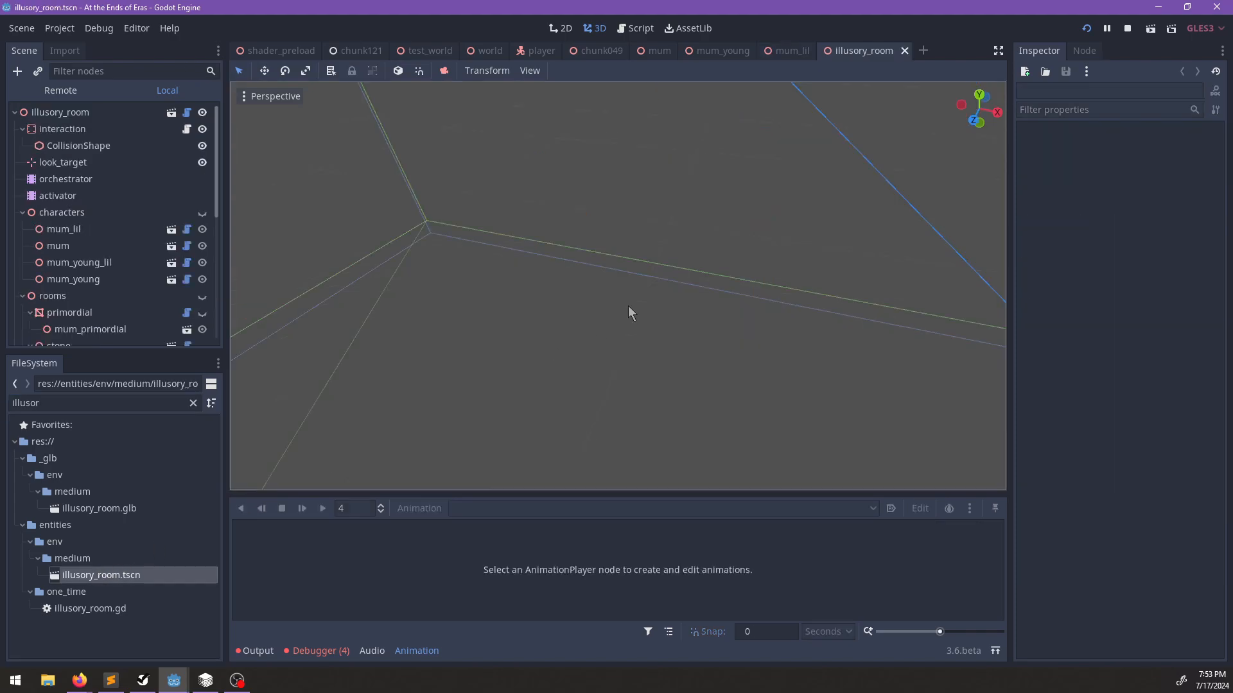
scroll(96, 177, down, 4)
scroll(67, 172, up, 1)
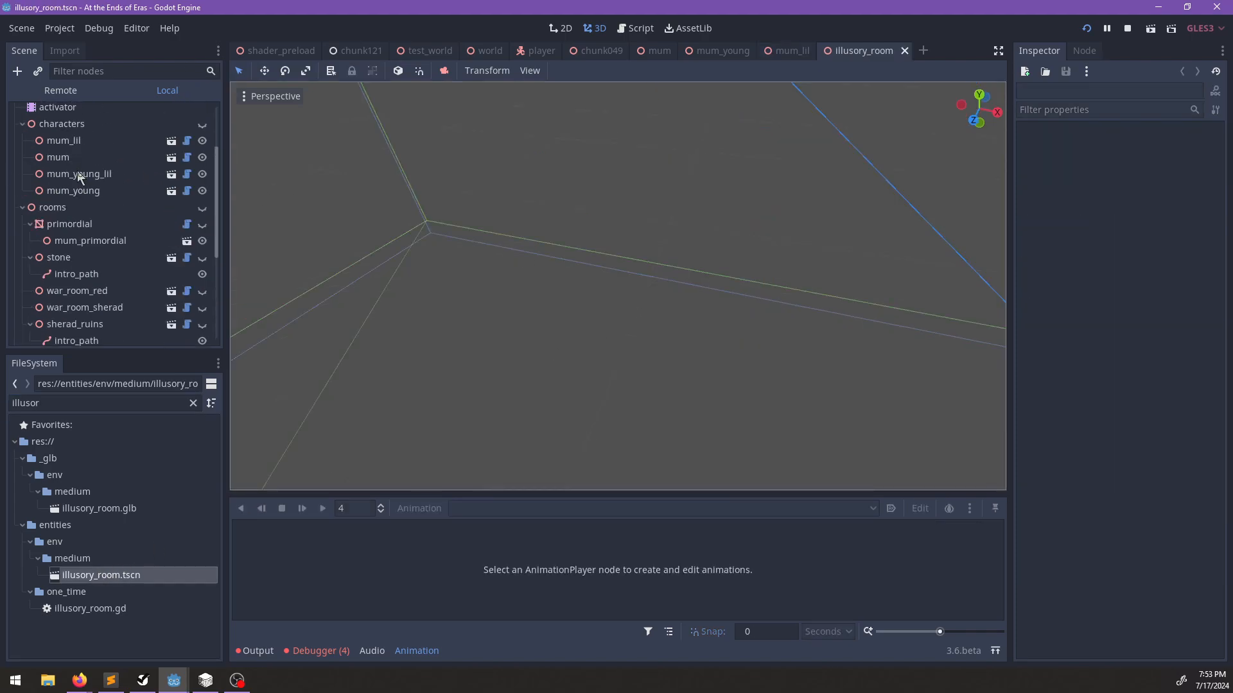
click(75, 173)
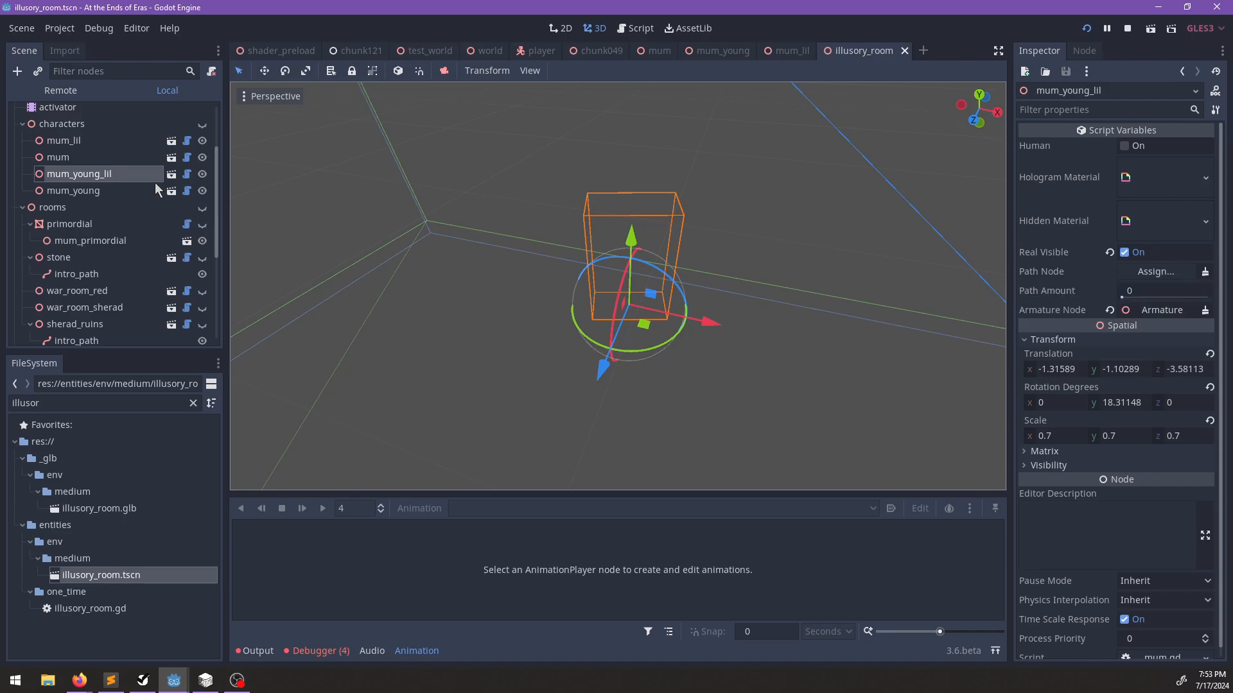
Open mum.gd from the mum_young_lil node and delete the exported human variable near the top of the script.
click(188, 175)
scroll(715, 168, up, 20)
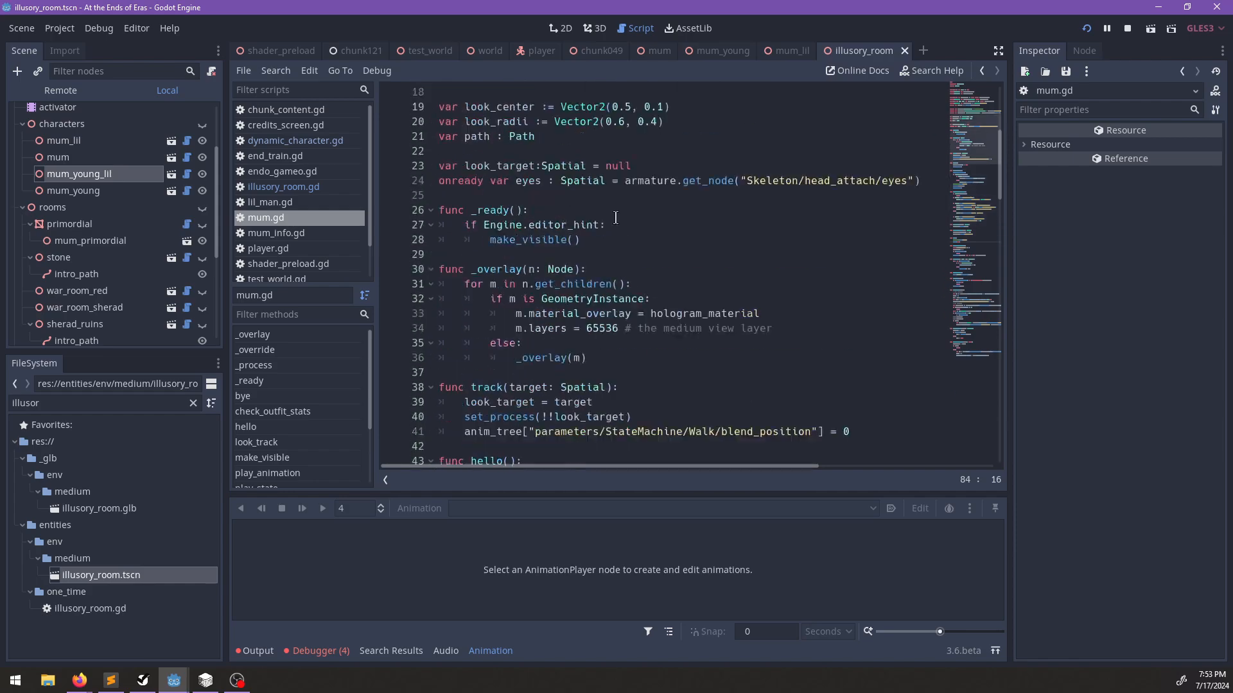
drag(703, 153, 683, 137)
key(BackSpace)
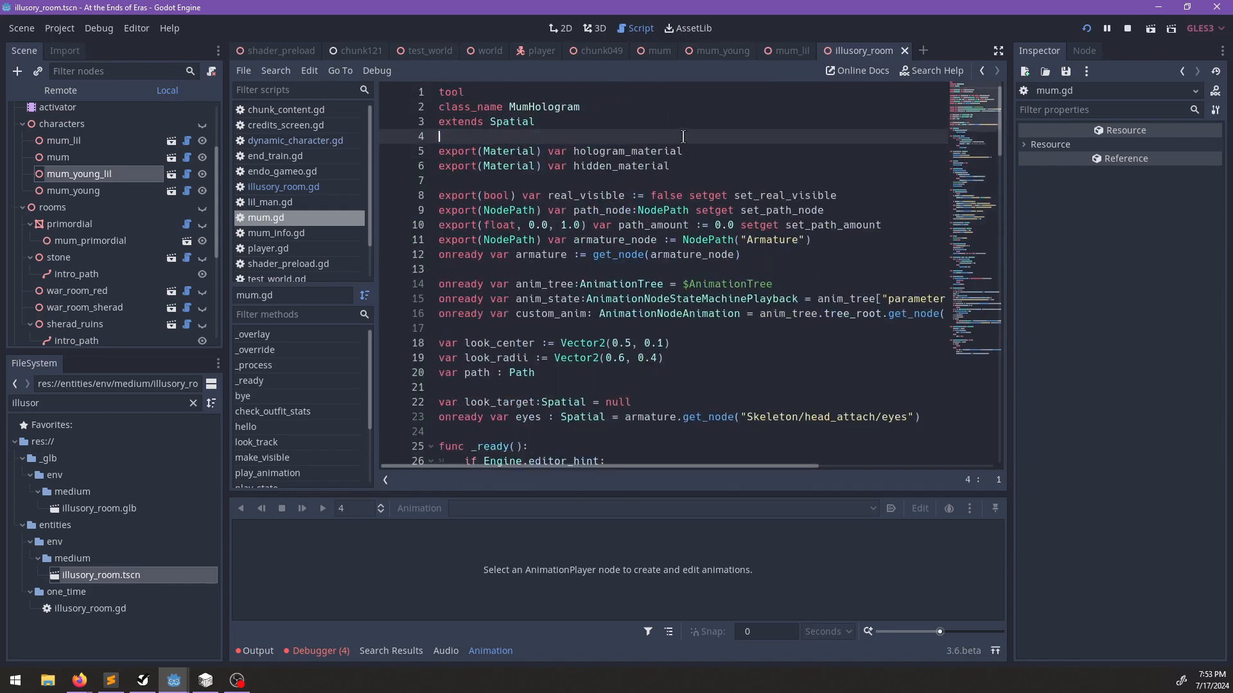
In mum.gd's look_track function, change the human condition around the iris_offset update to armature.eye_material, save the script and stop the game.
key(ctrl+s)
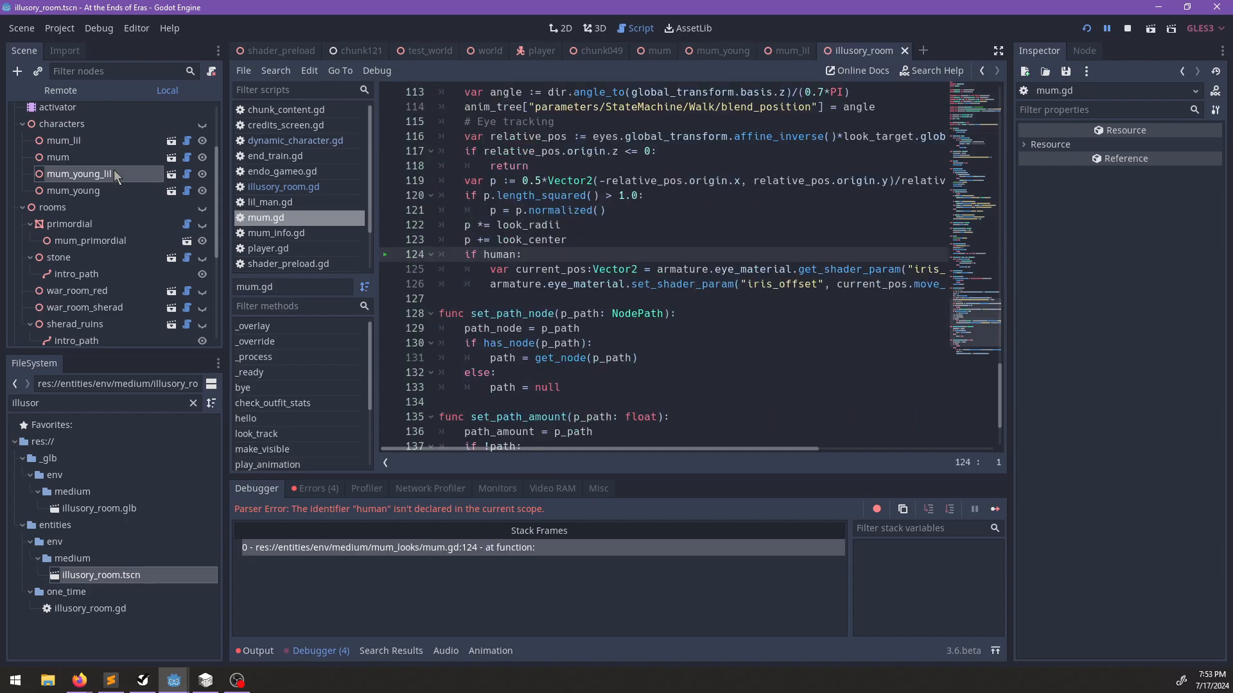
click(113, 169)
drag(483, 284, 467, 254)
click(555, 257)
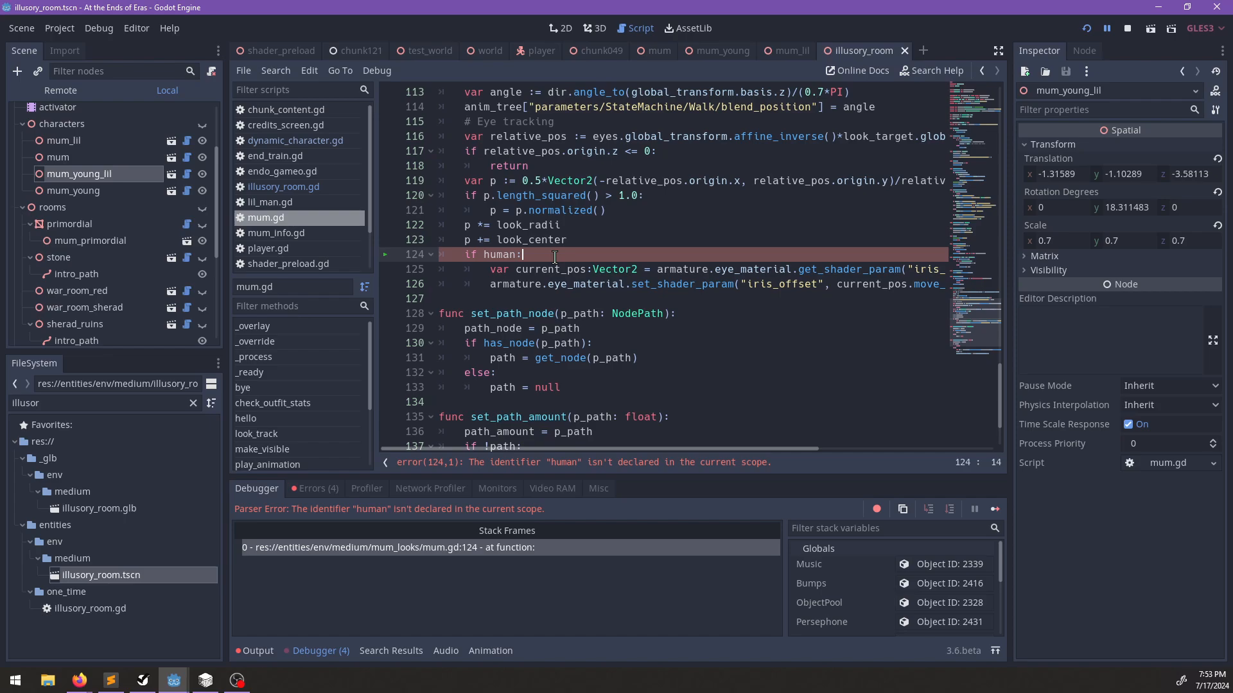
key(BackSpace)
key(BackSpace)
key(BackSpace)
key(BackSpace)
key(BackSpace)
text("eye_)
key(BackSpace)
key(BackSpace)
key(BackSpace)
key(BackSpace)
text(armature.ey)
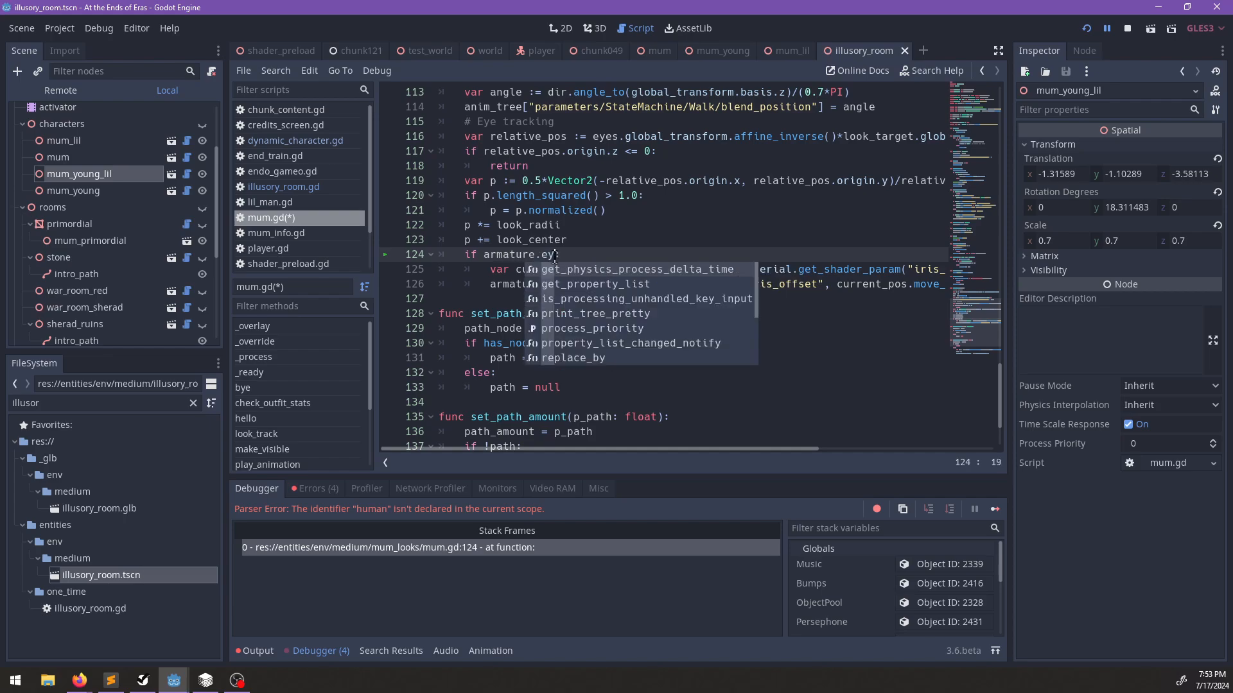
text(e_material)
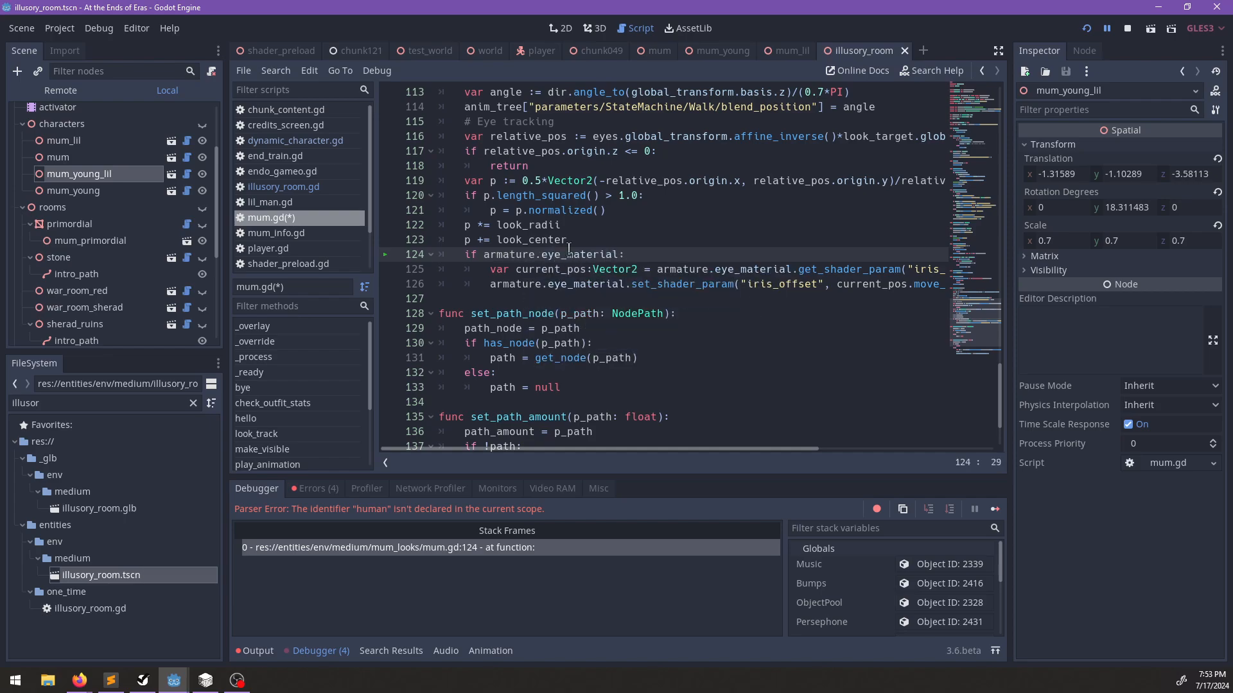
drag(646, 445, 766, 441)
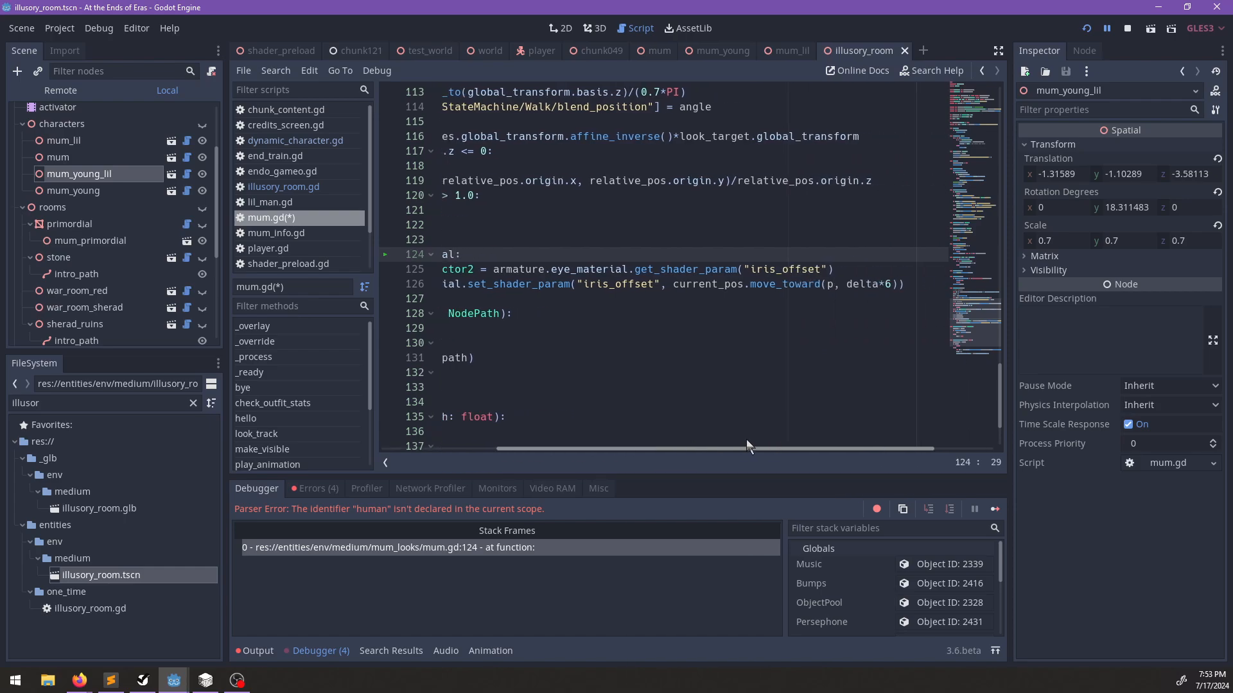
key(ctrl+s)
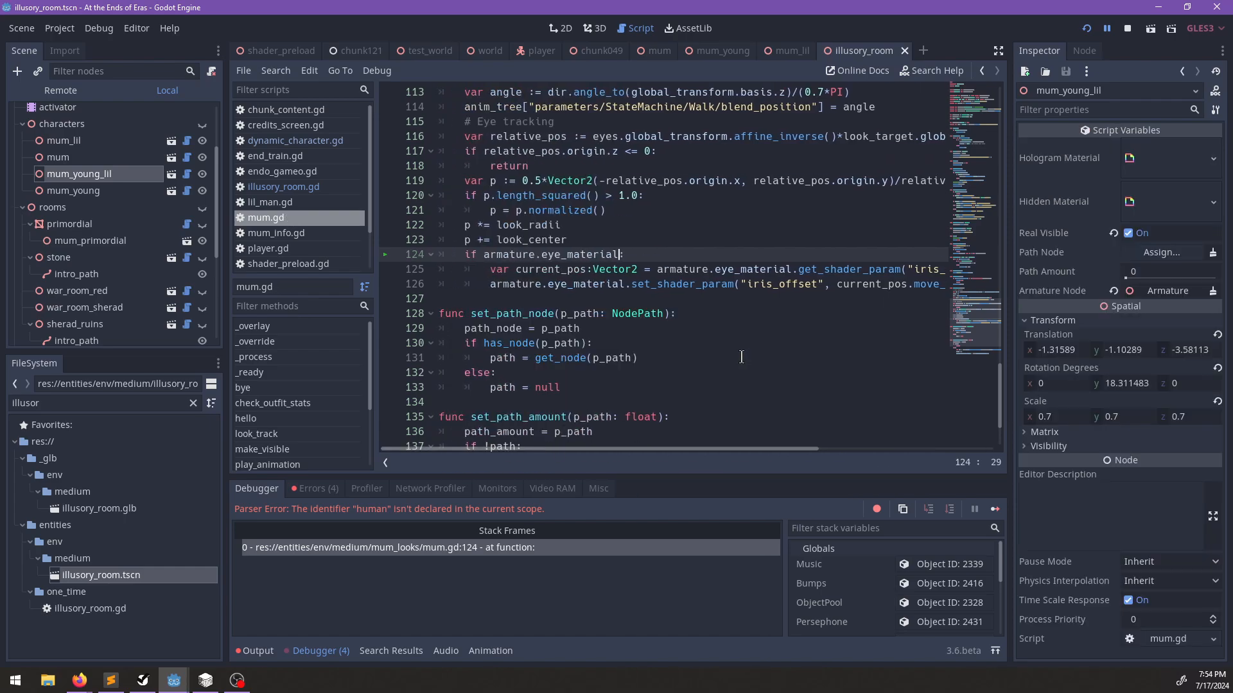
key(F8)
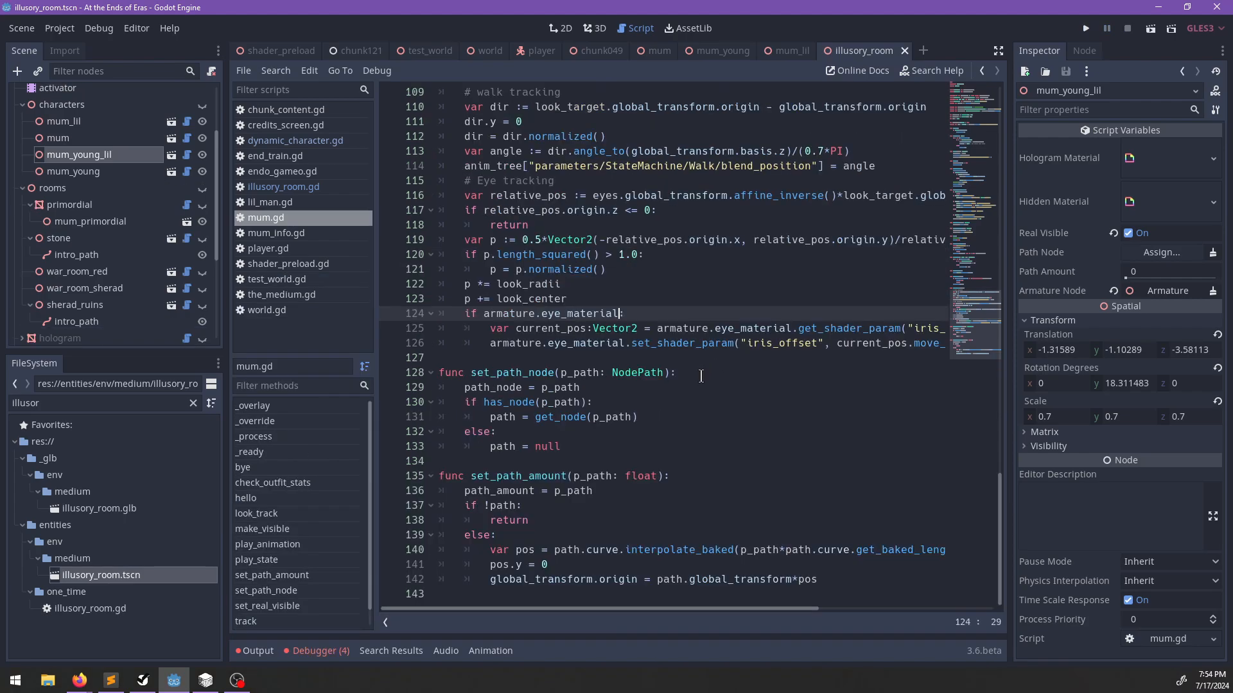
Search mum.gd for remaining uses of human, and open illusory_room.gd at the character.hello() call in show_mum.
key(ctrl+f)
text(.)
key(BackSpace)
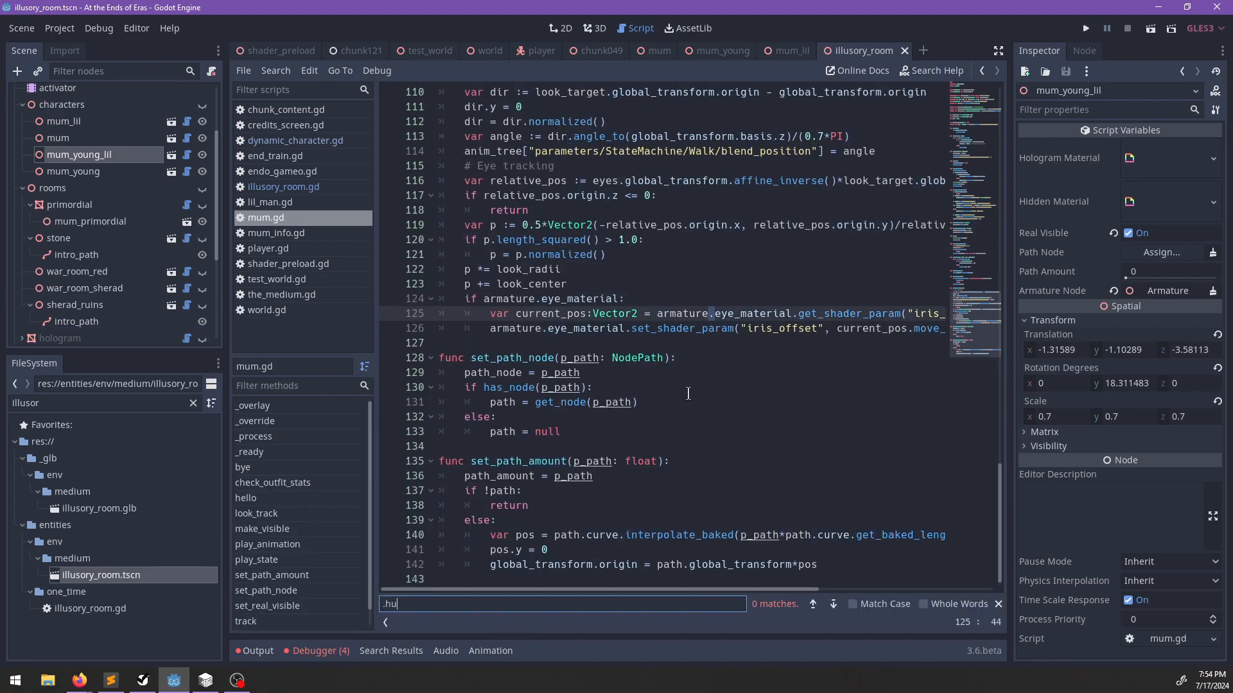
key(Escape)
click(740, 407)
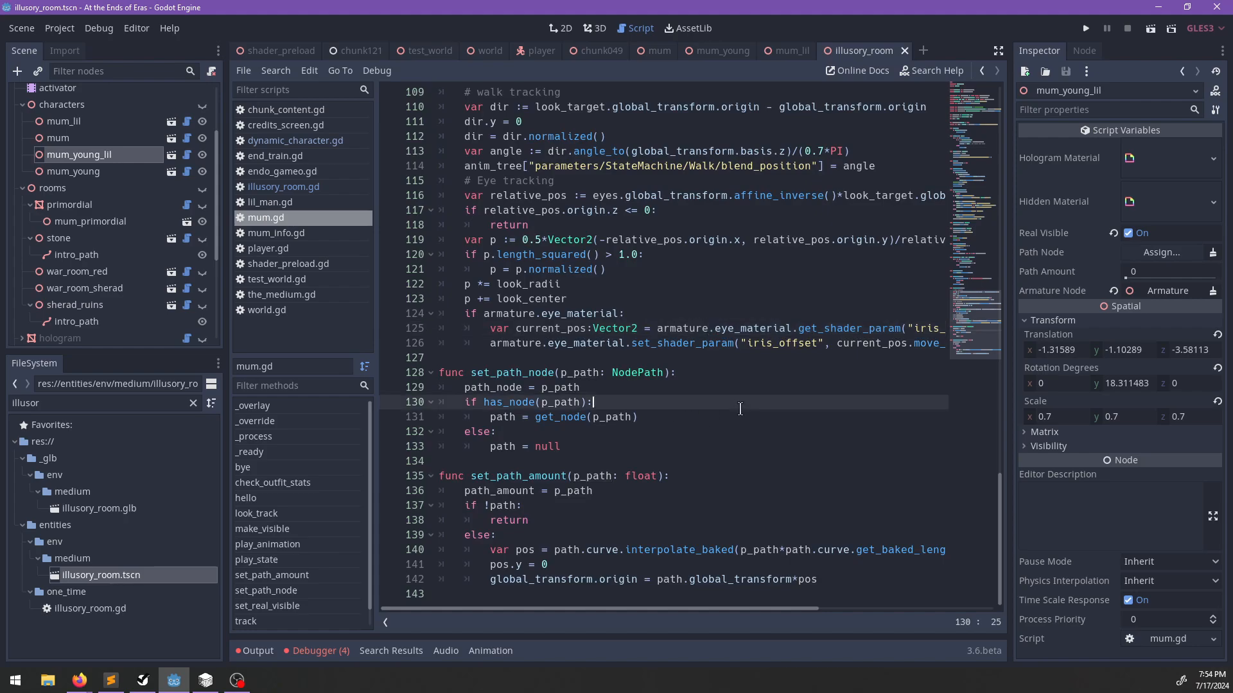
key(ctrl+f)
text(path)
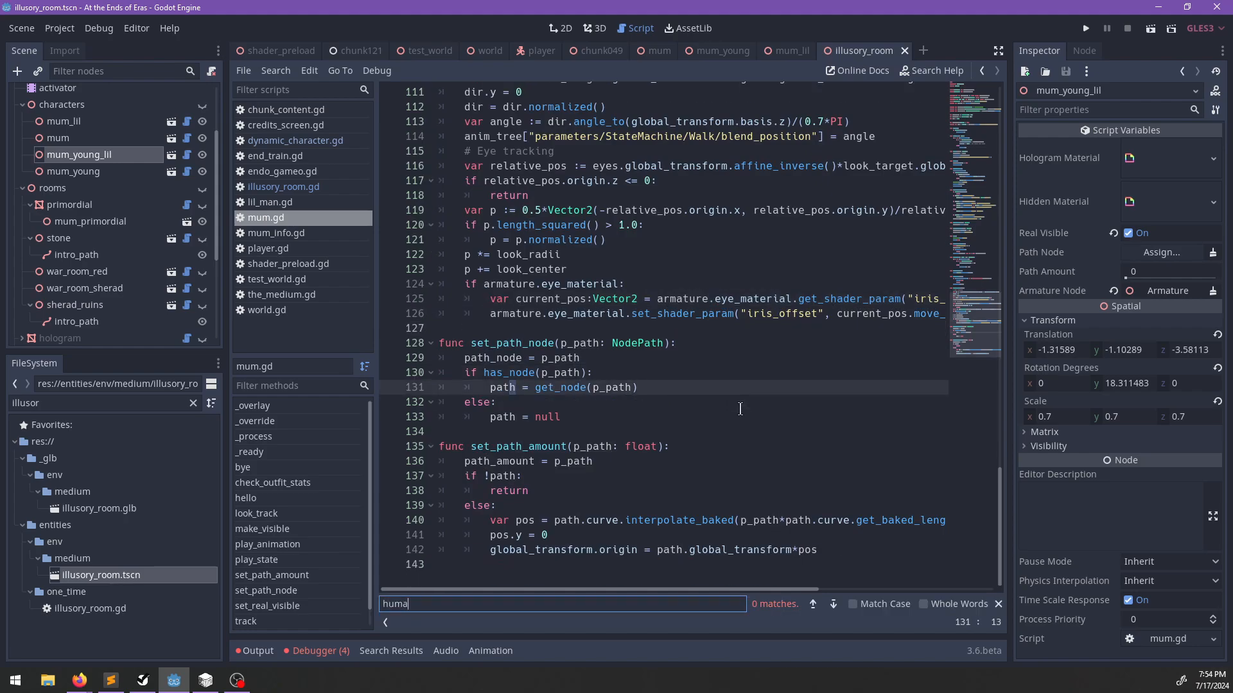
key(Escape)
click(297, 187)
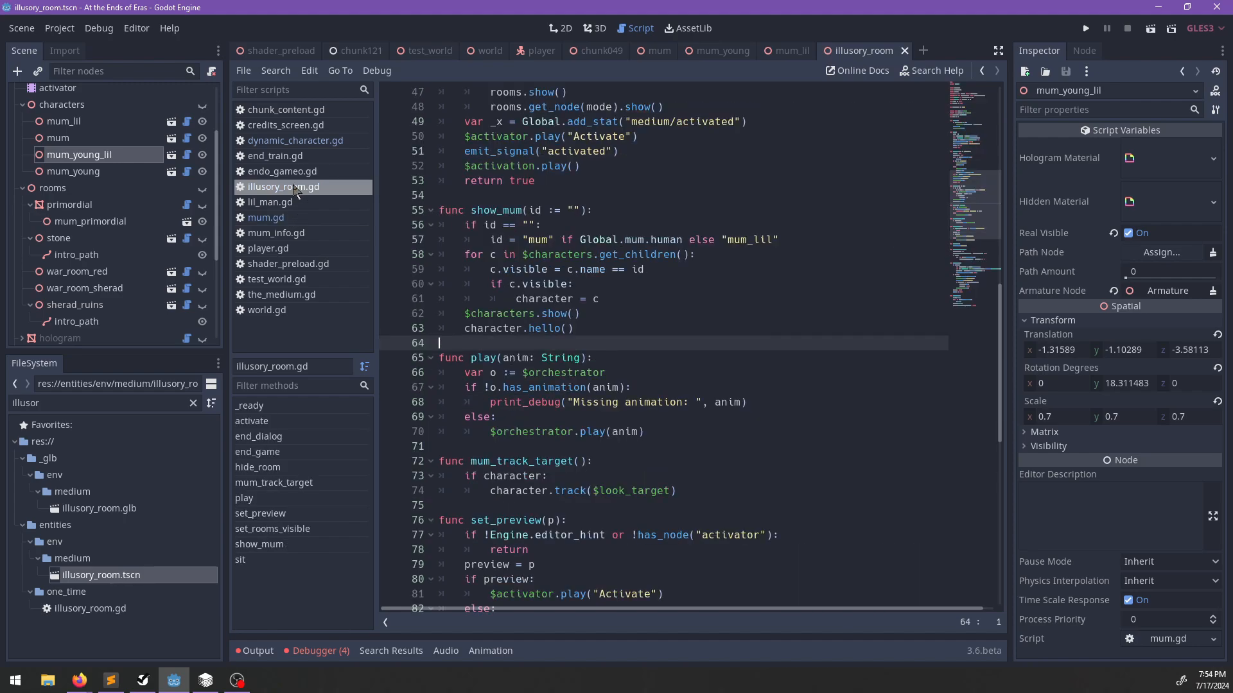
click(618, 327)
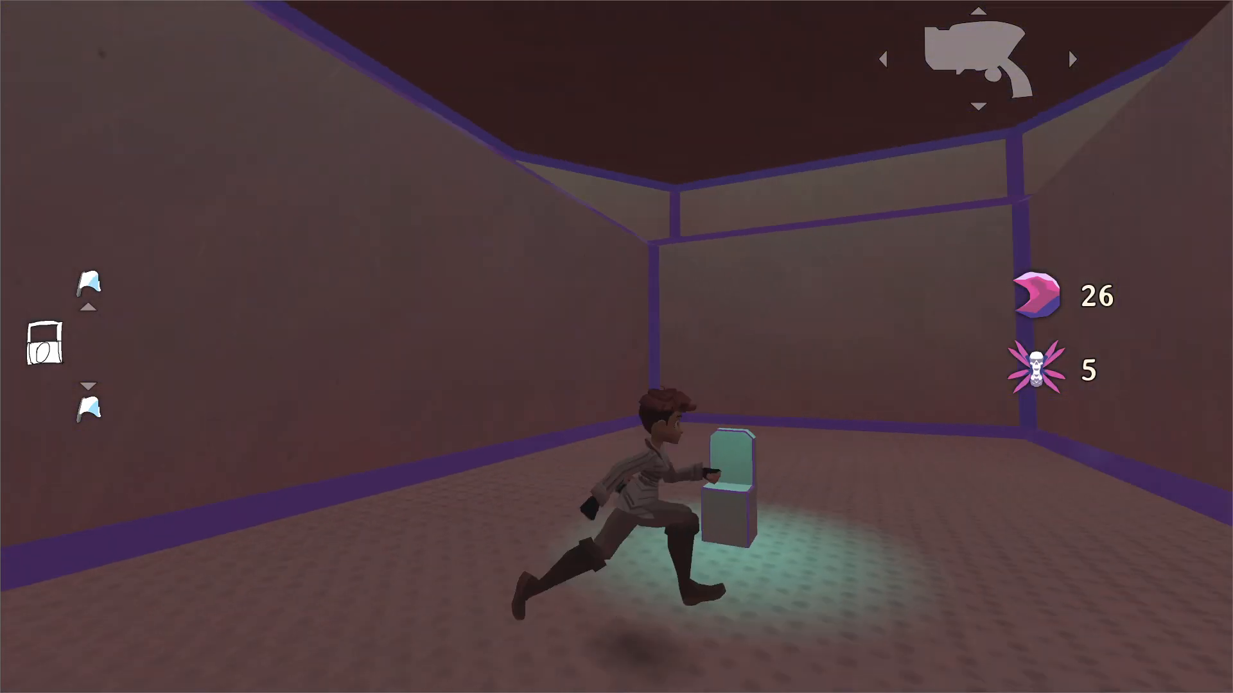
In the running game, sit in the Medium chair, dismiss the dialogue and run Global.prepare_medium_event("orstad_war") in the console.
key(e)
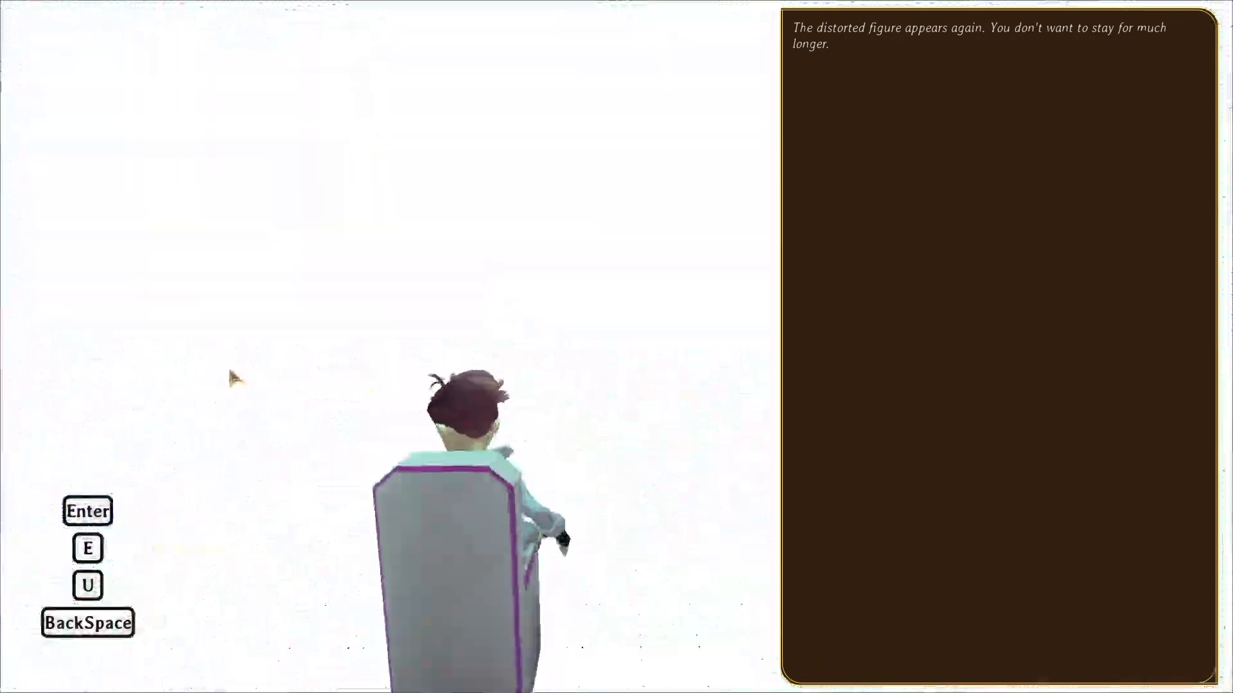
key(Return)
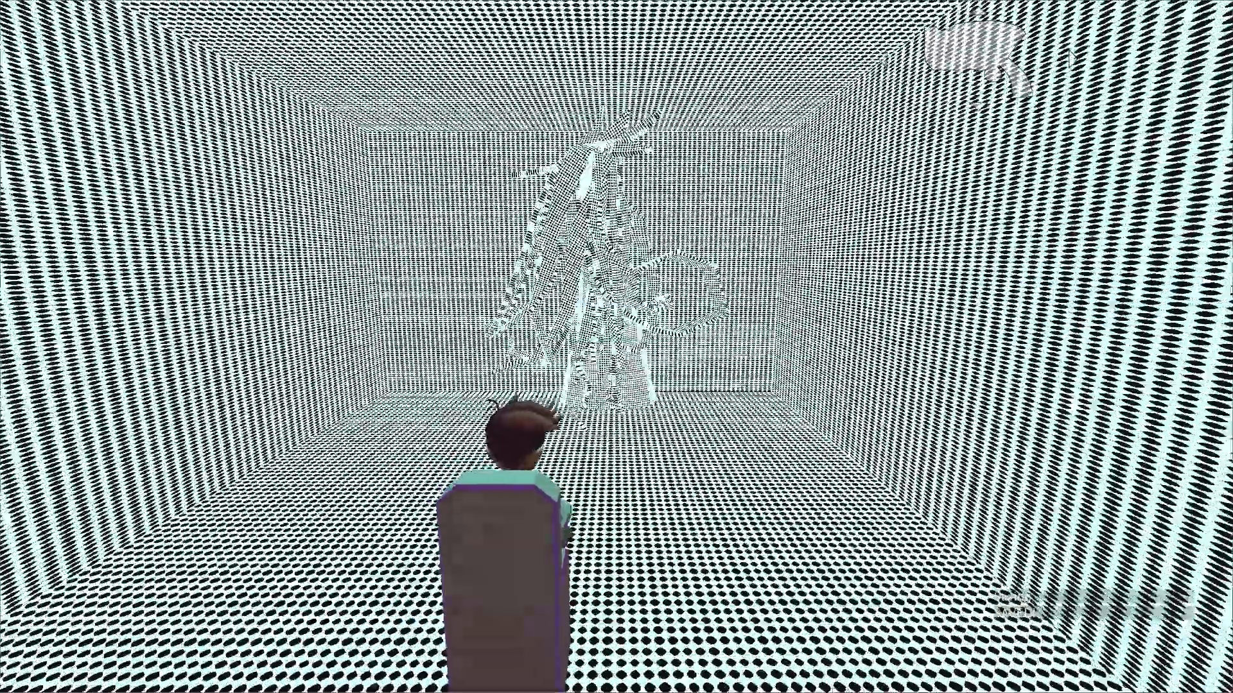
text(Gl)
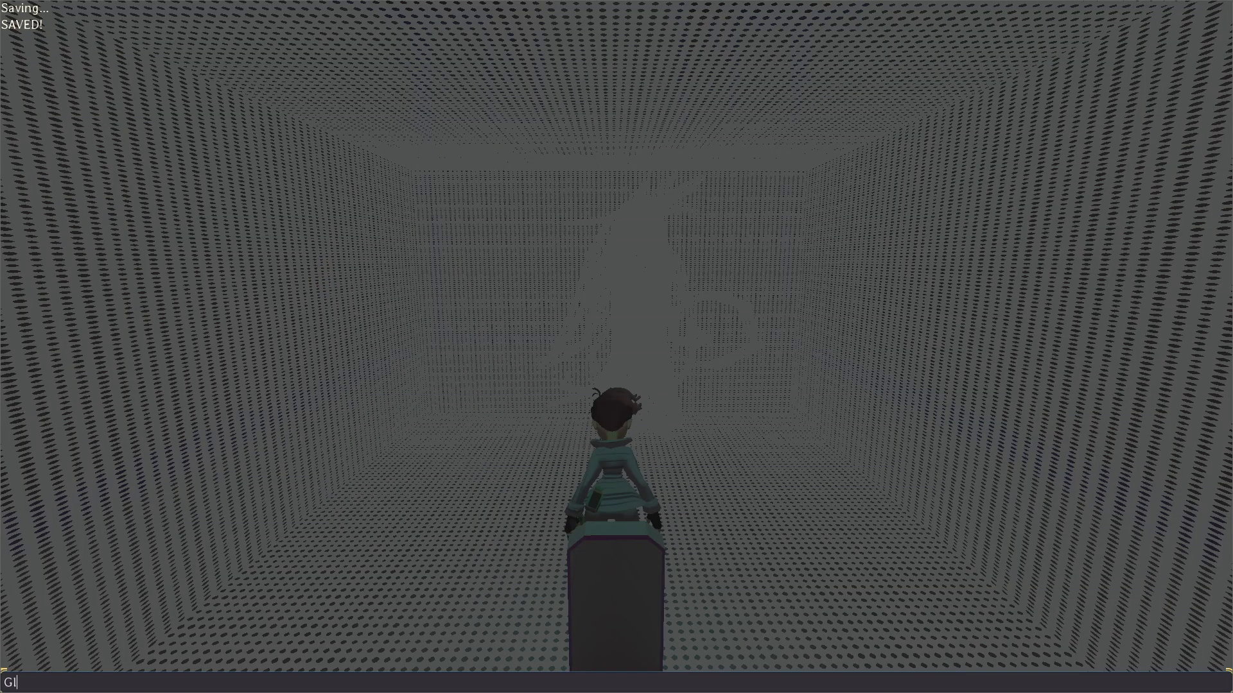
text(obal.prepare_medium+)
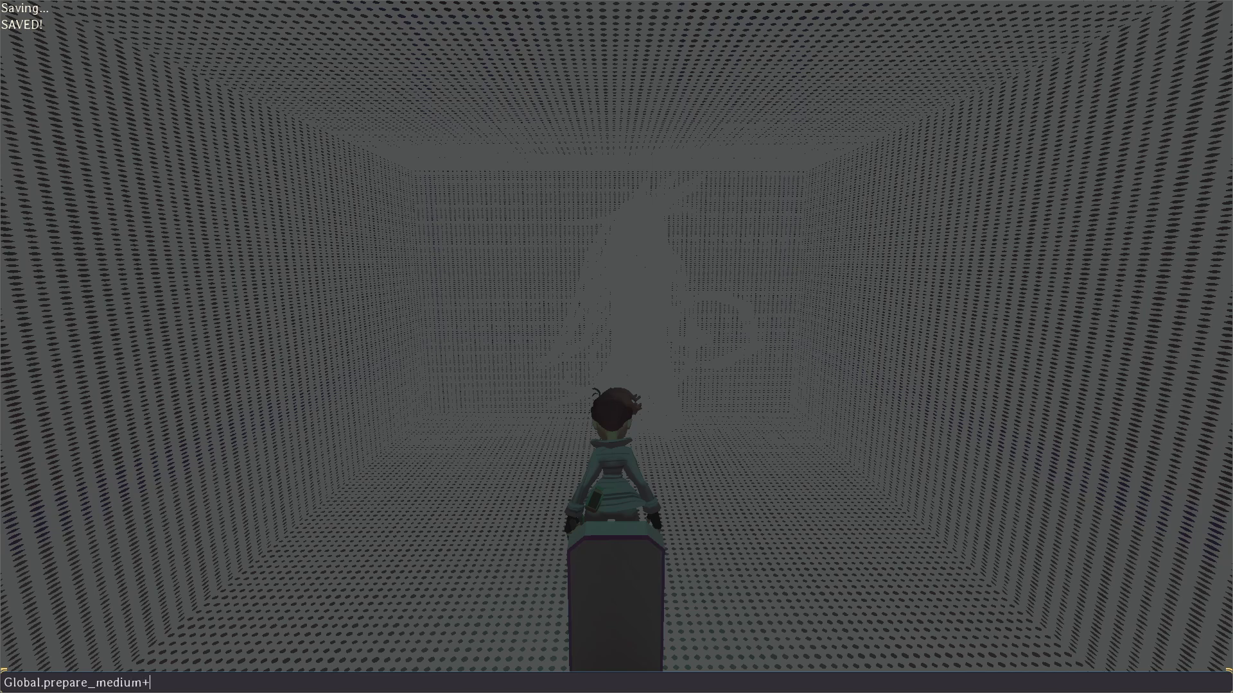
key(BackSpace)
text(_event("orstad_war"))
key(Return)
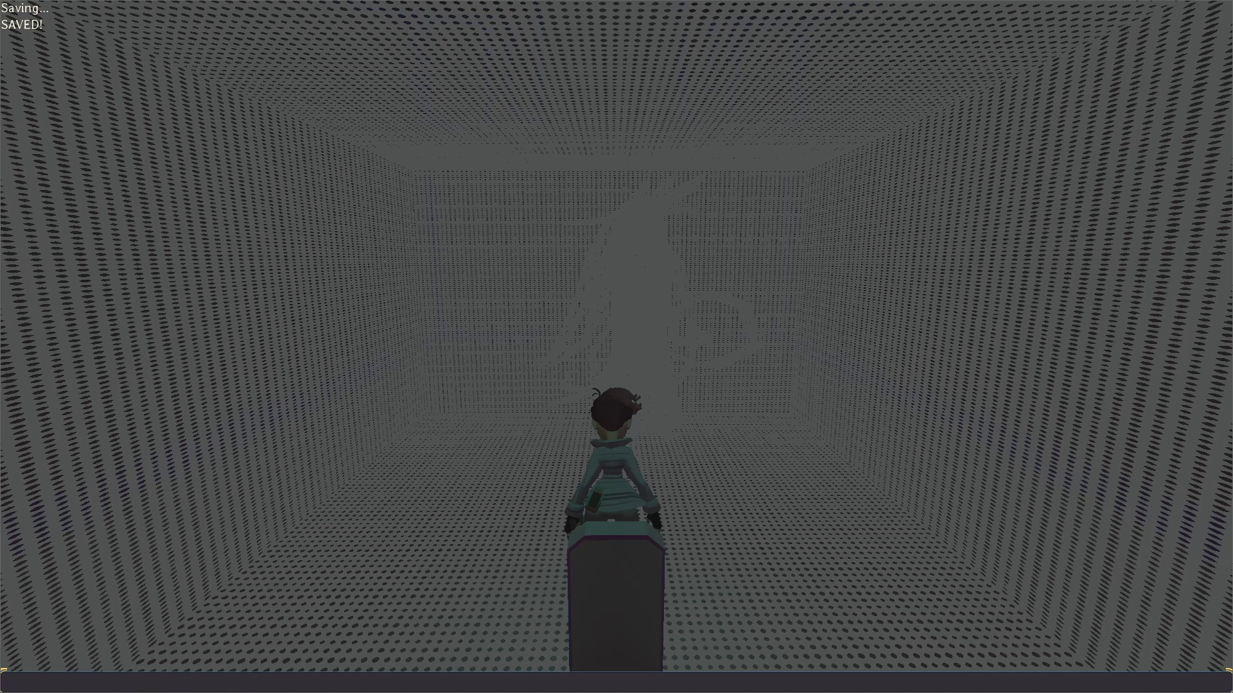
Switch to the Godot editor and search mum_info.gd for human to examine how get_human is determined.
key(alt+Tab)
key(alt+Tab)
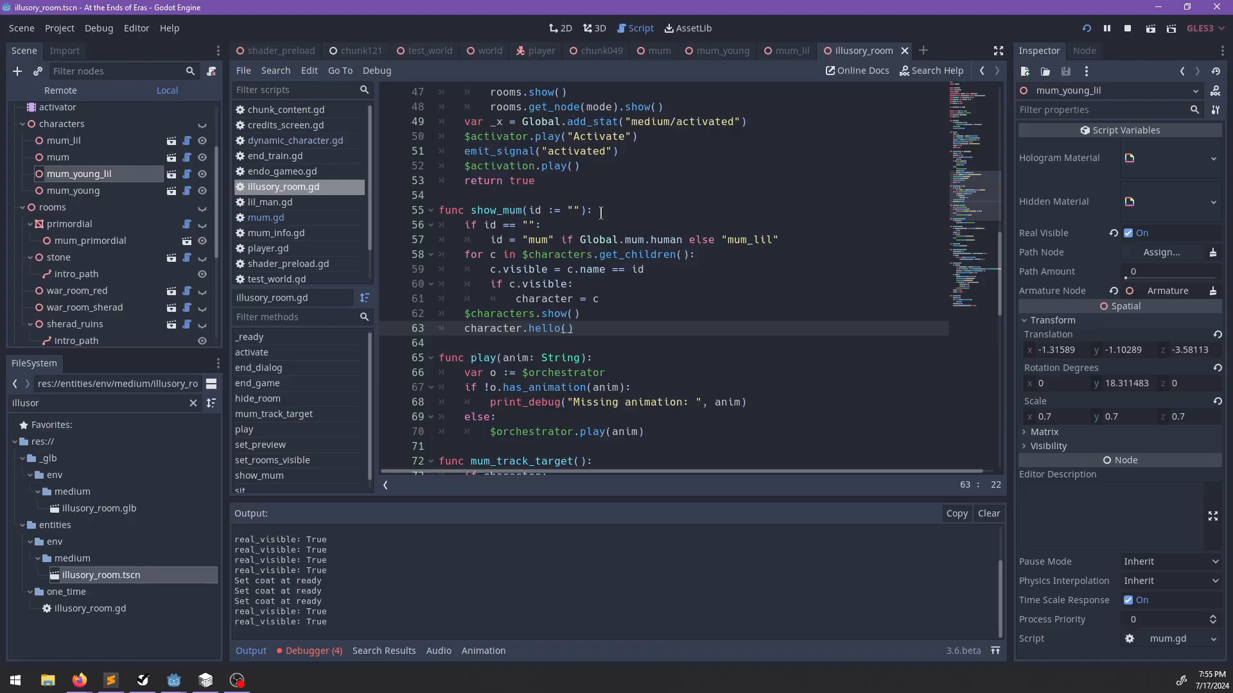
scroll(281, 177, down, 2)
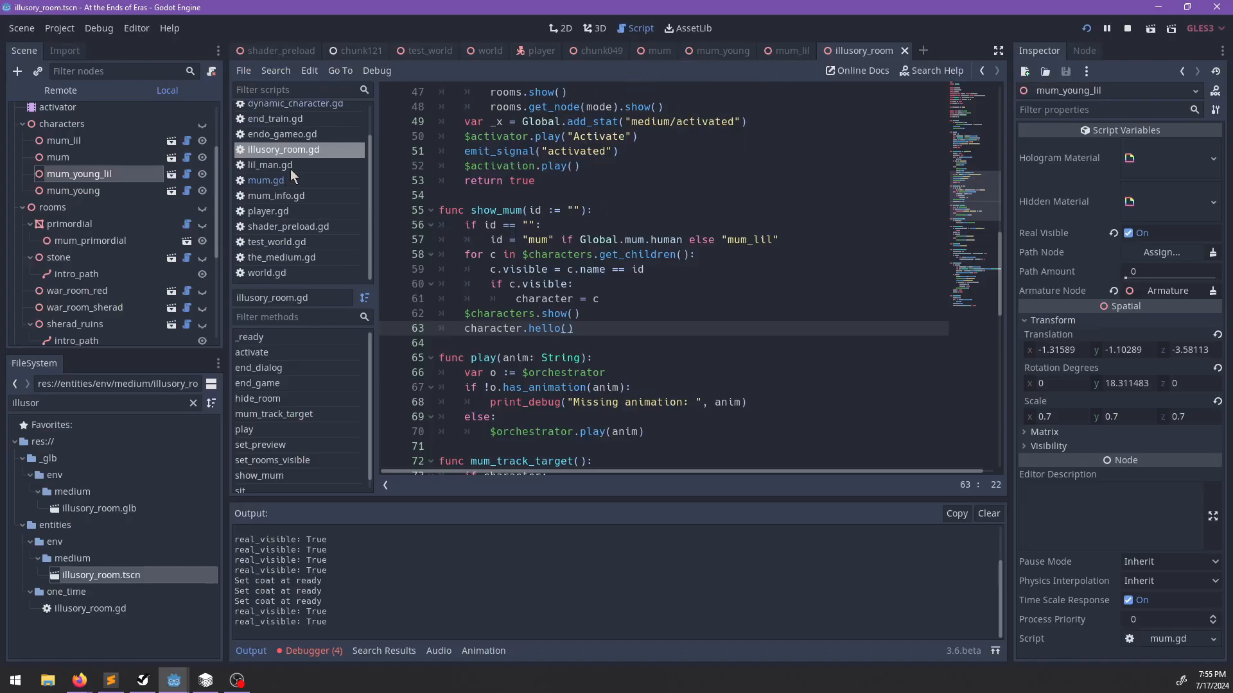
click(293, 195)
key(ctrl+f)
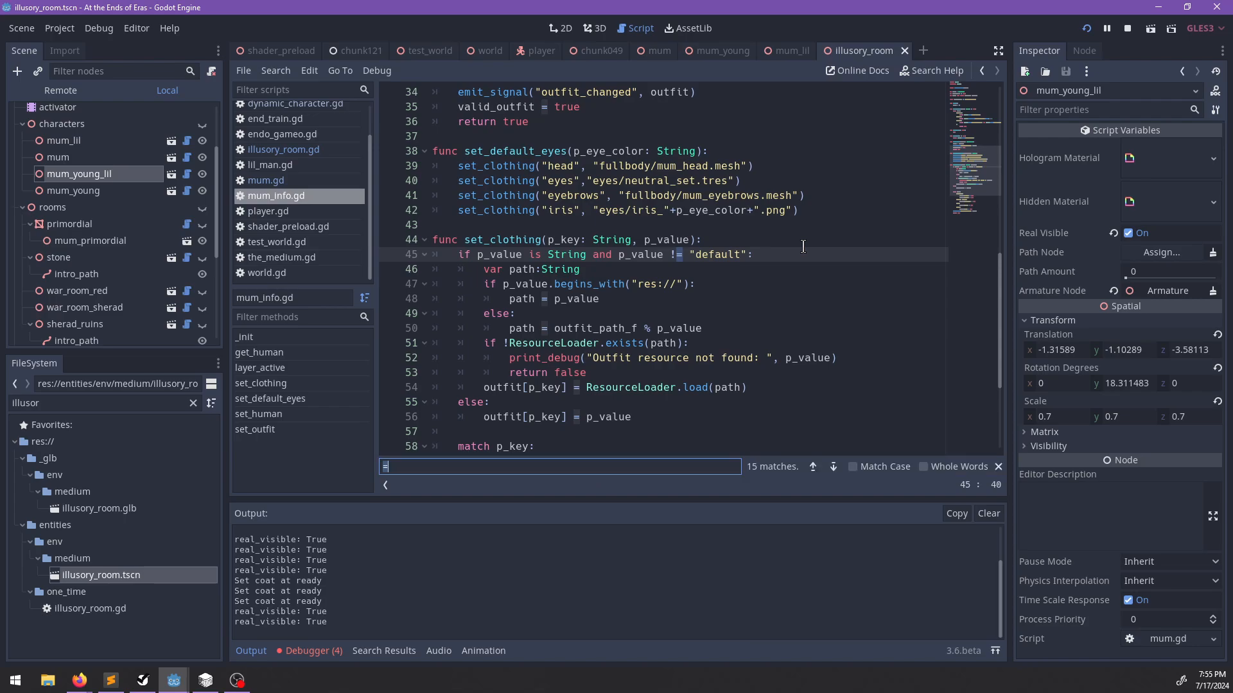
text(human)
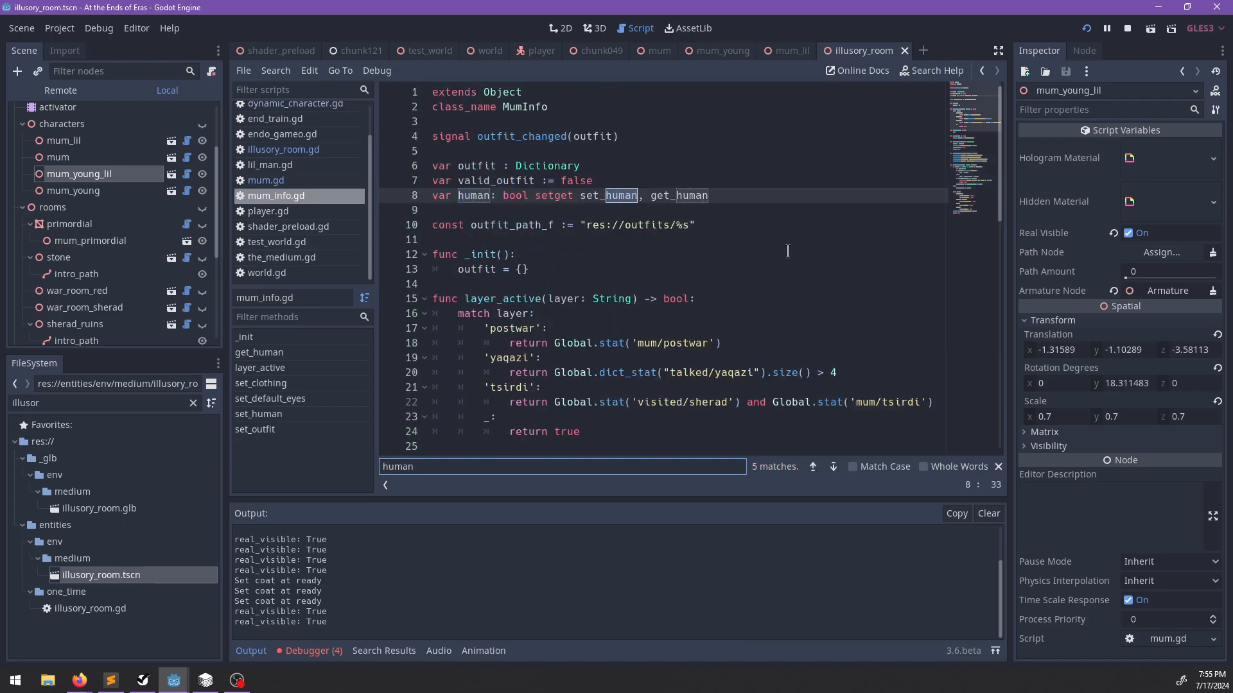
scroll(792, 250, down, 4)
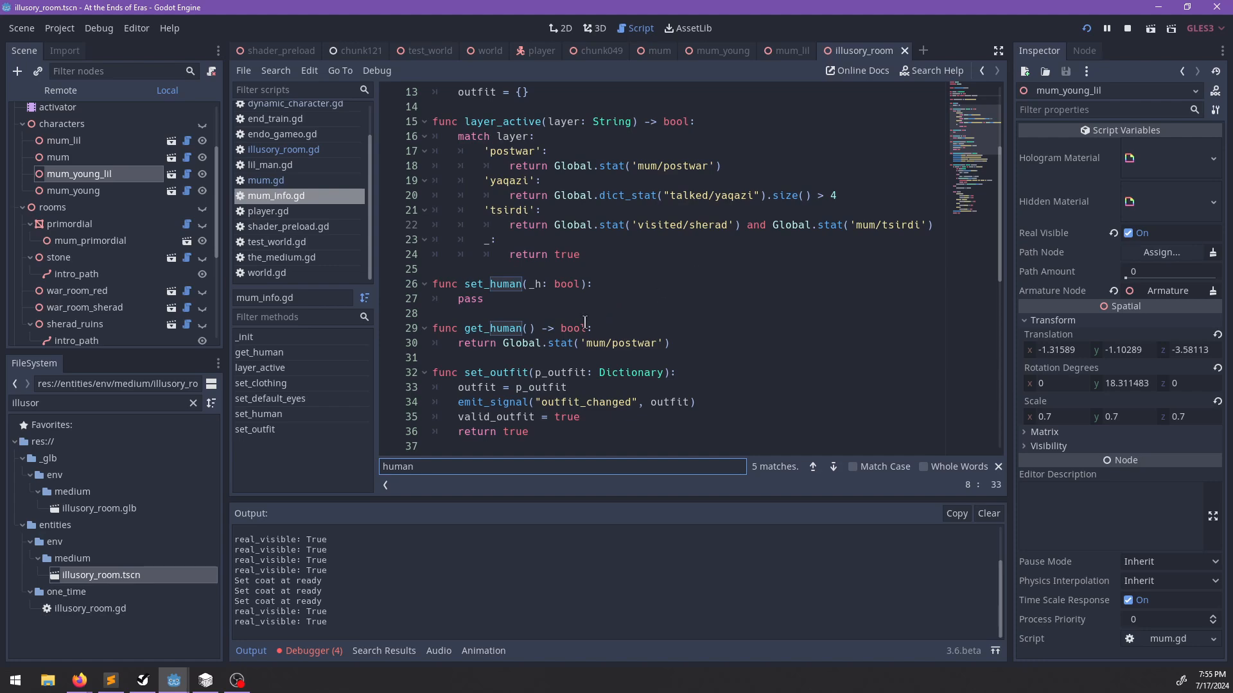
Switch back to the game, run Global.add_stat with "mum/postwar" in the console, close it and resume play.
key(alt+Tab)
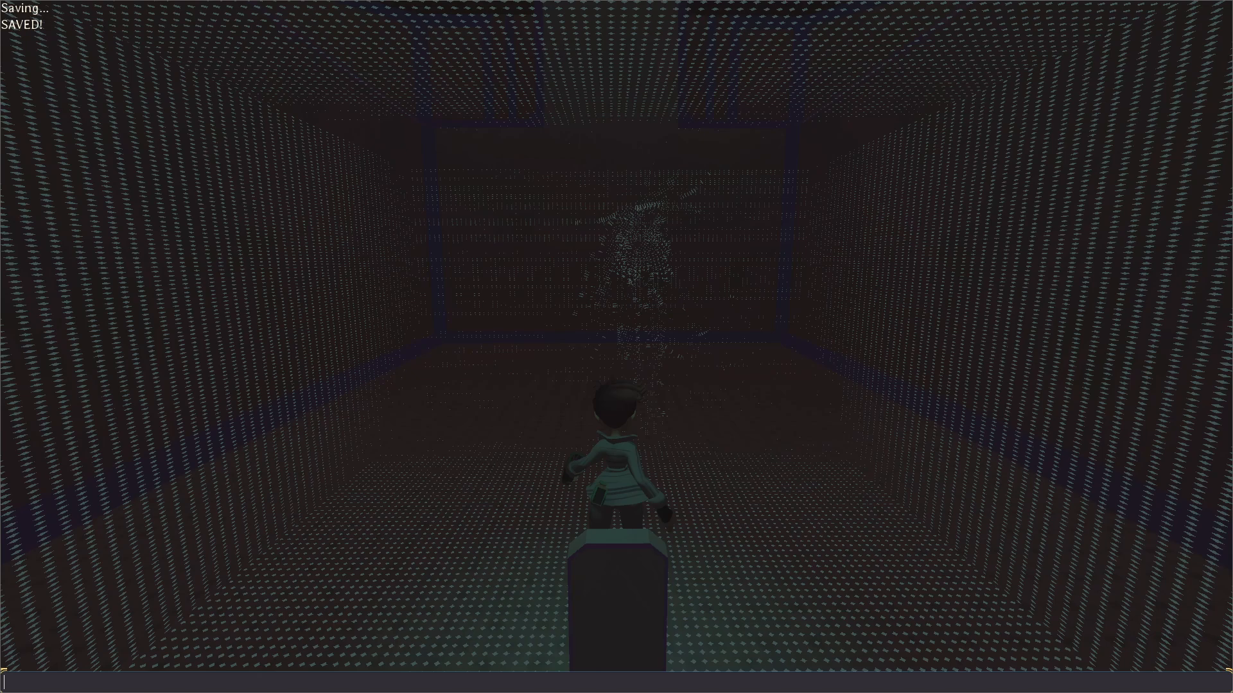
text(Globa.)
text(.add_stat9")
key(BackSpace)
key(BackSpace)
text(("mum/postwar")
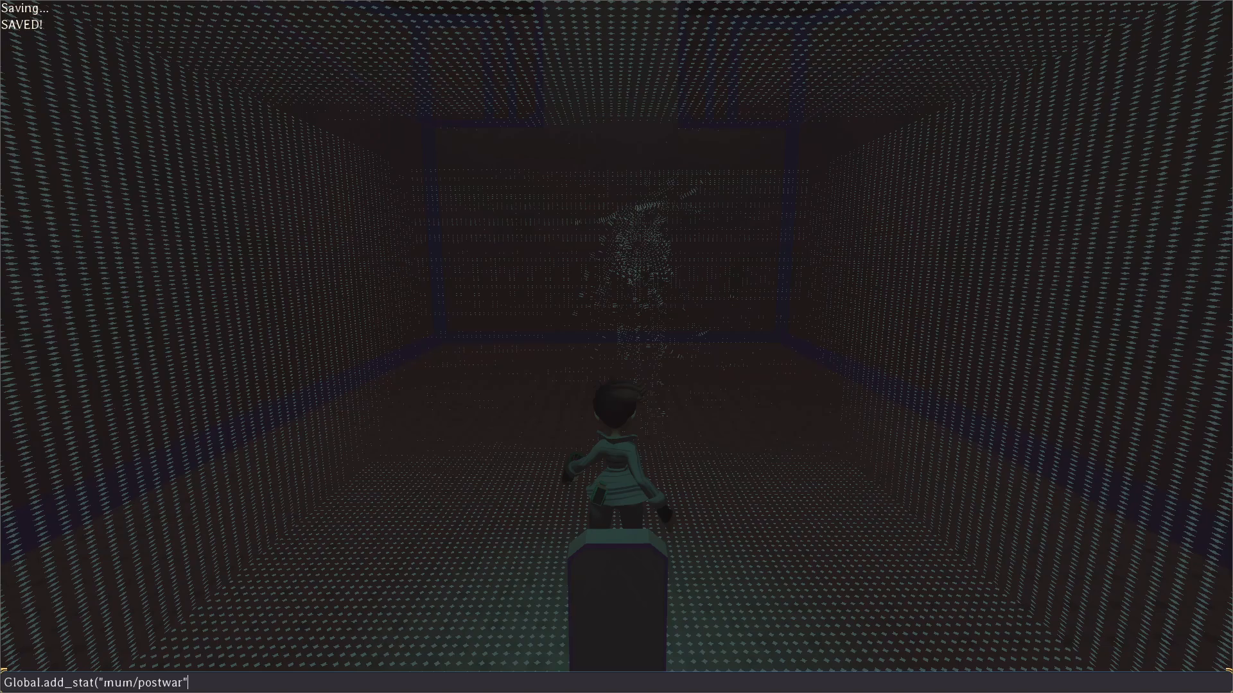
key(Return)
key(Escape)
key(a)
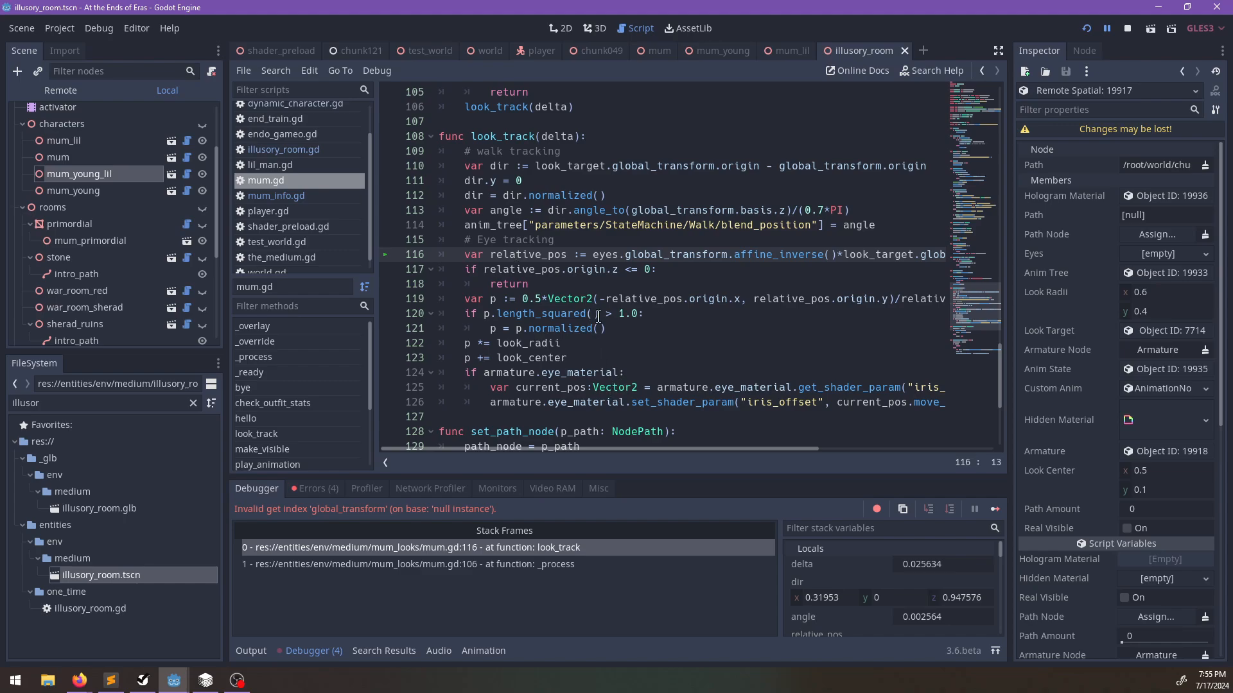
In mum.gd's _process function, wrap the look_track(delta) call in an if armature.eye_material condition, save and resume the game.
scroll(598, 315, down, 2)
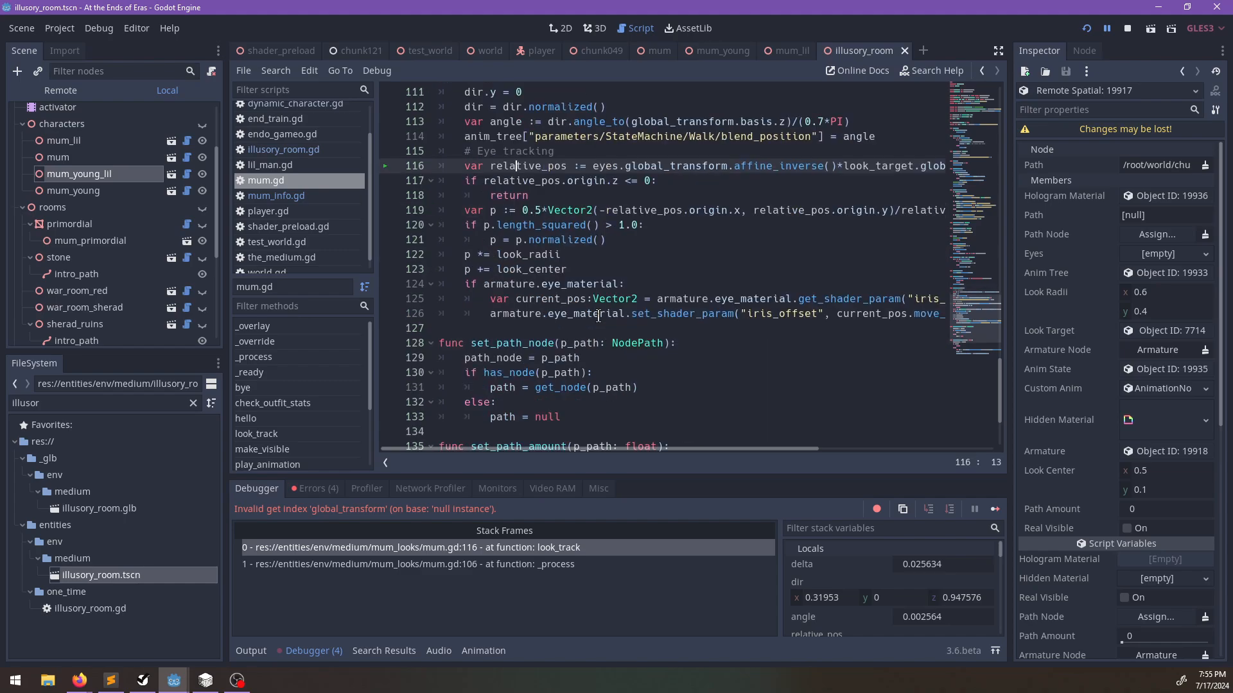
click(550, 566)
click(570, 242)
key(Return)
text(if )
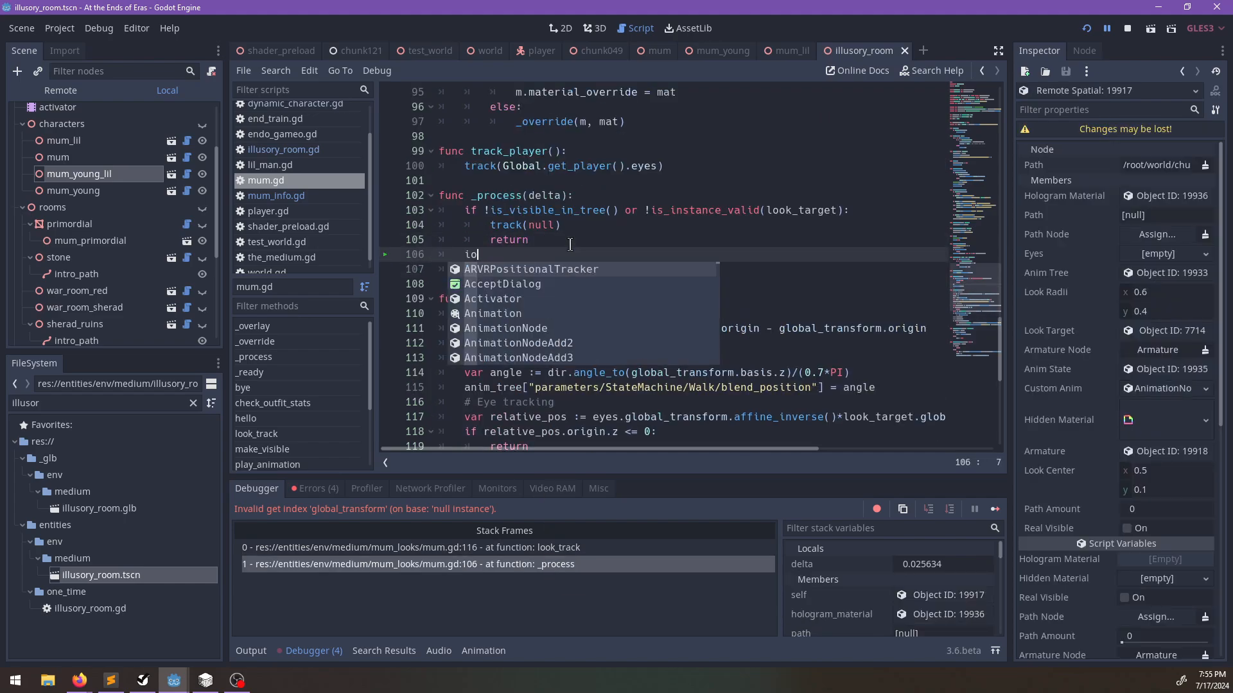
text(arm)
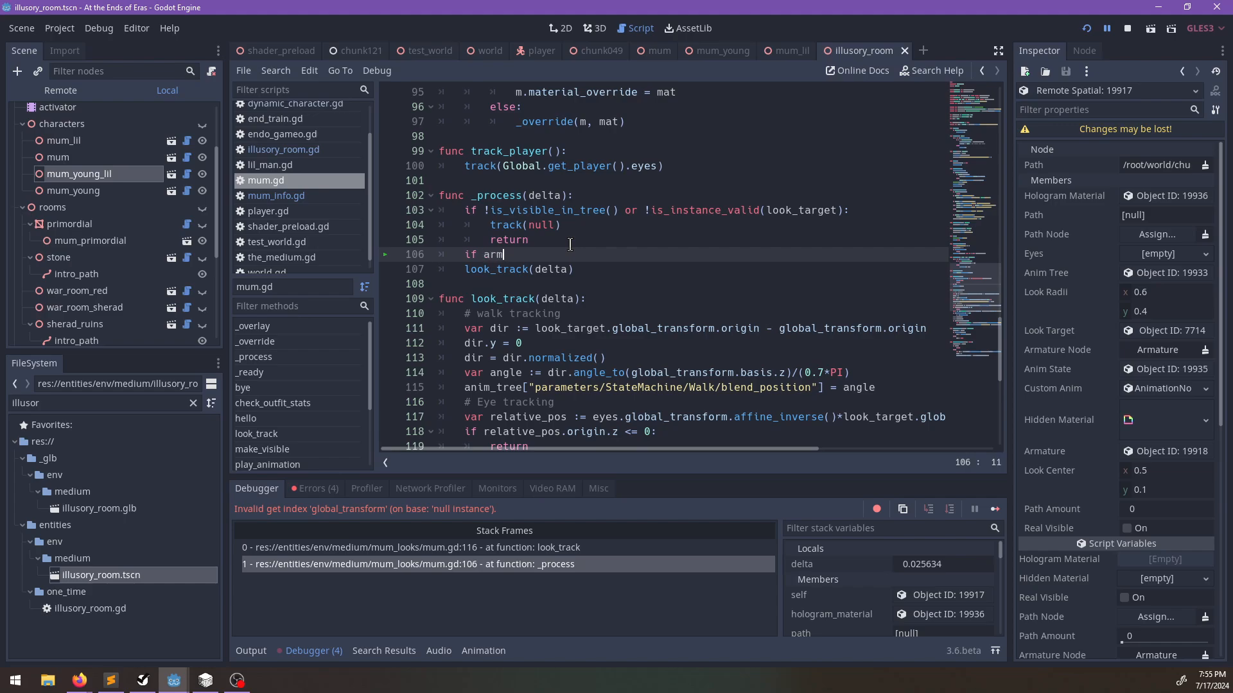
text(ature.eye)
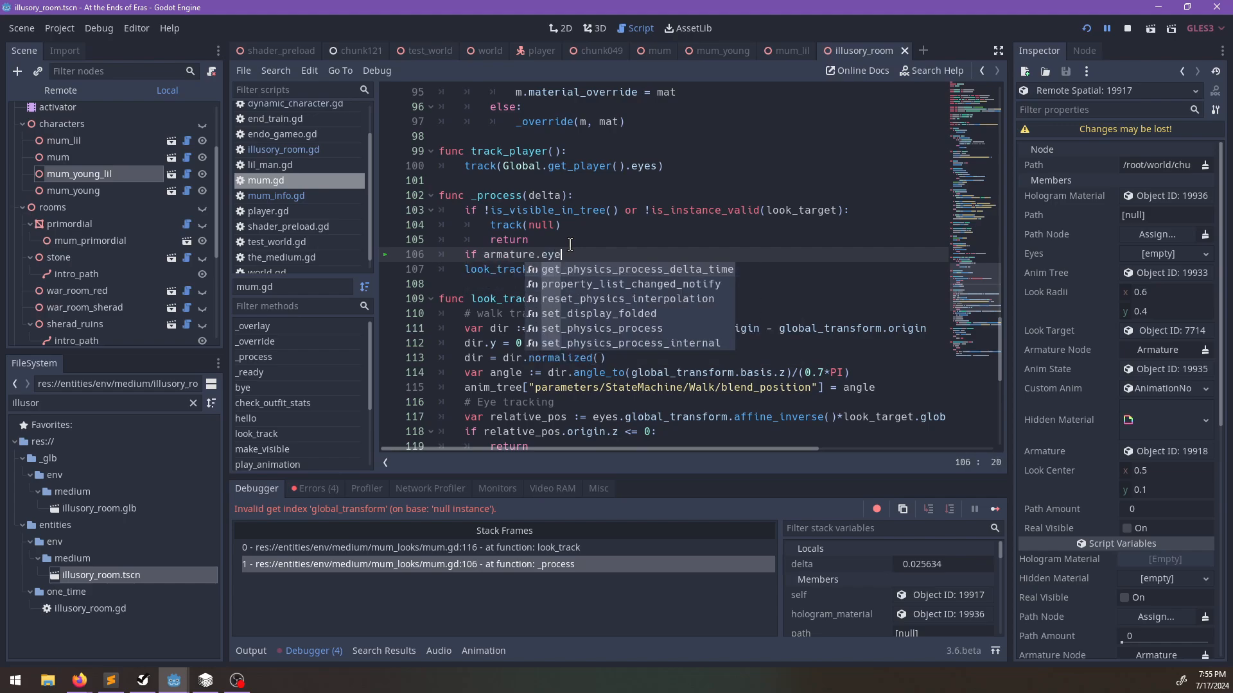
text(_material:)
key(Down)
key(Home)
key(Tab)
key(ctrl+s)
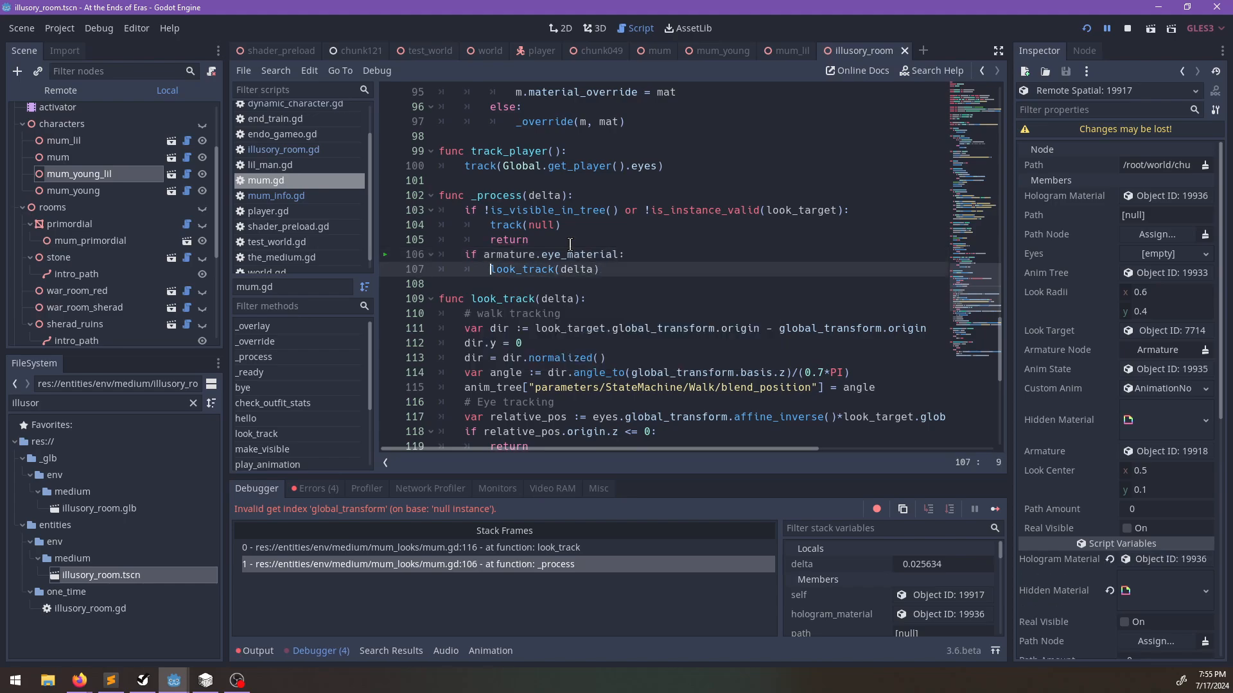
key(F12)
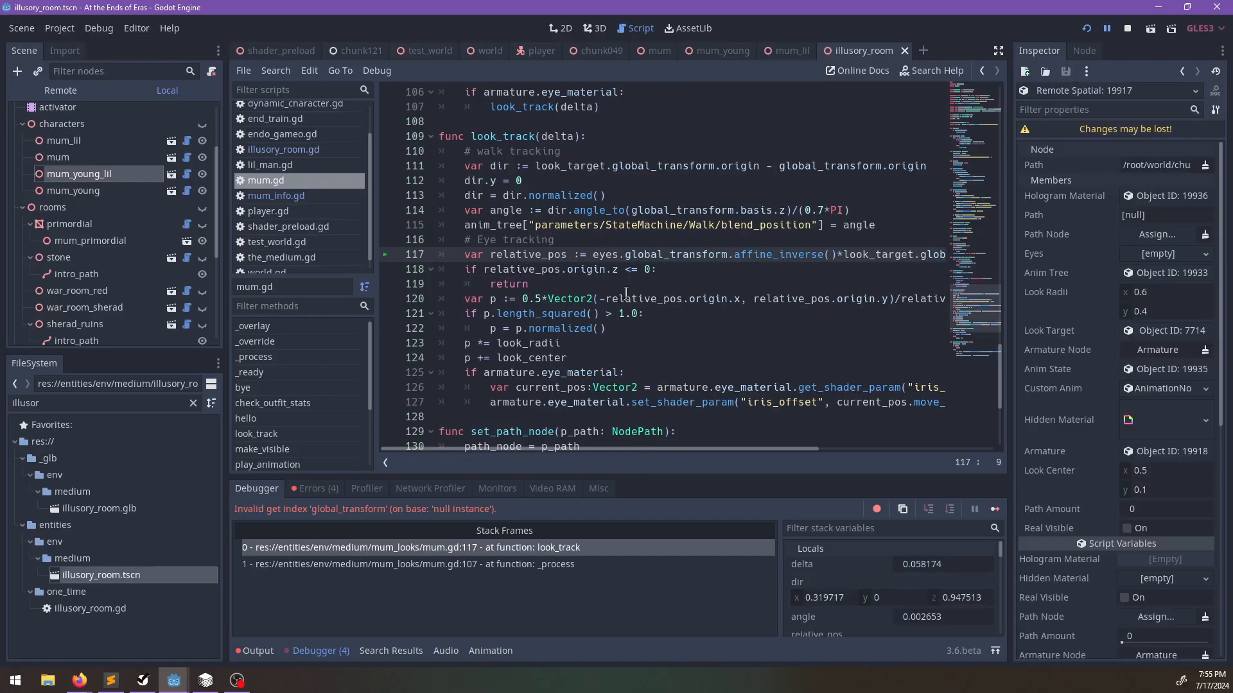
Go from the relative_pos line in look_track to the eyes variable's declaration and examine its node path.
mouse_move(614, 449)
mouse_down()
mouse_move(722, 443)
mouse_move(612, 446)
mouse_up()
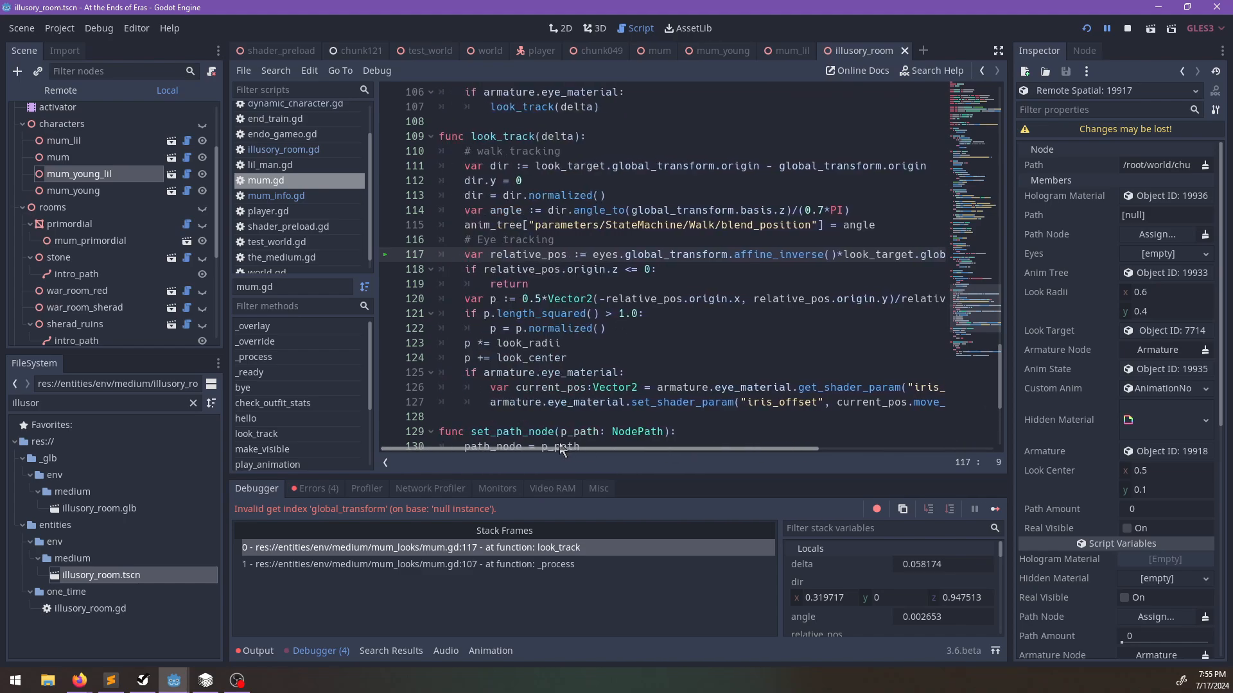
ctrl+click(607, 256)
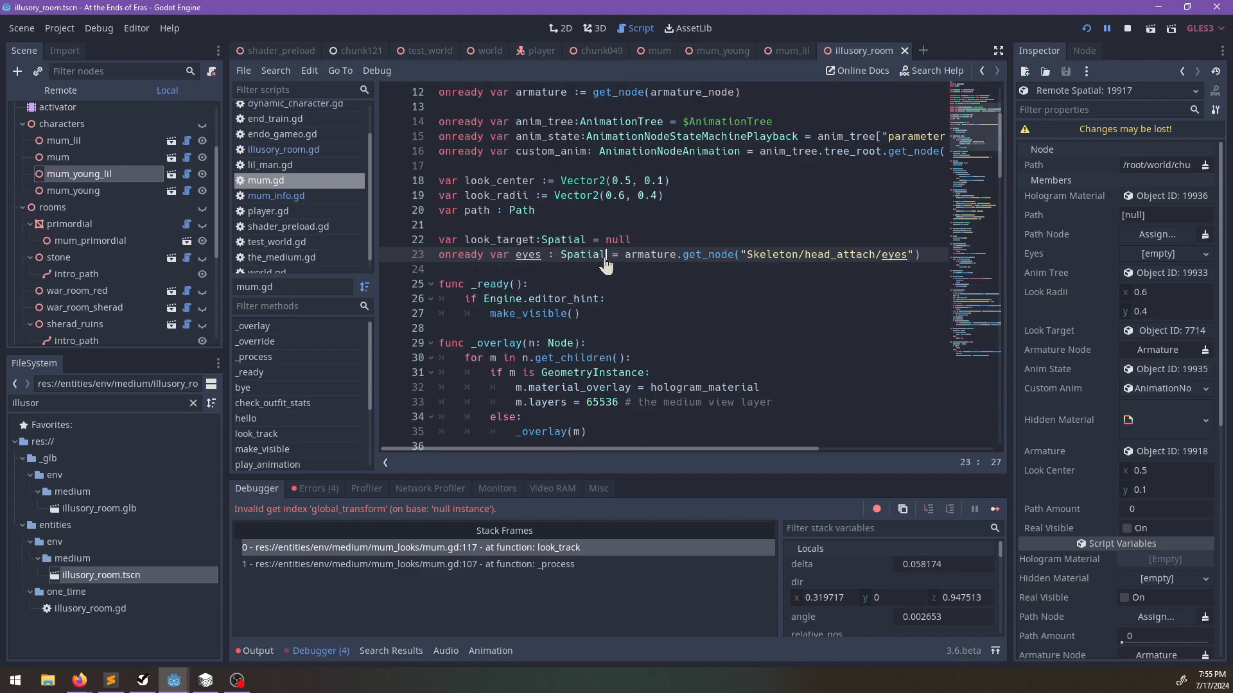
drag(628, 445, 672, 444)
click(769, 217)
scroll(746, 246, up, 6)
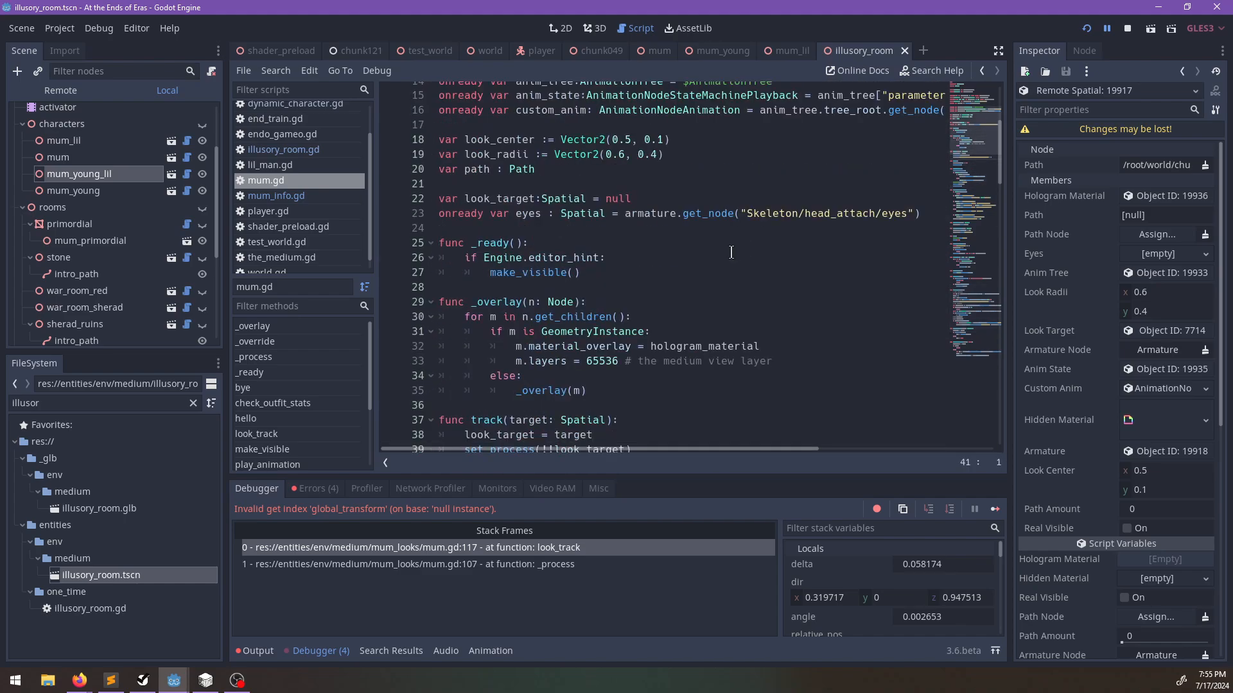
Stop the running game and switch to the mum_young scene.
click(1127, 30)
click(772, 48)
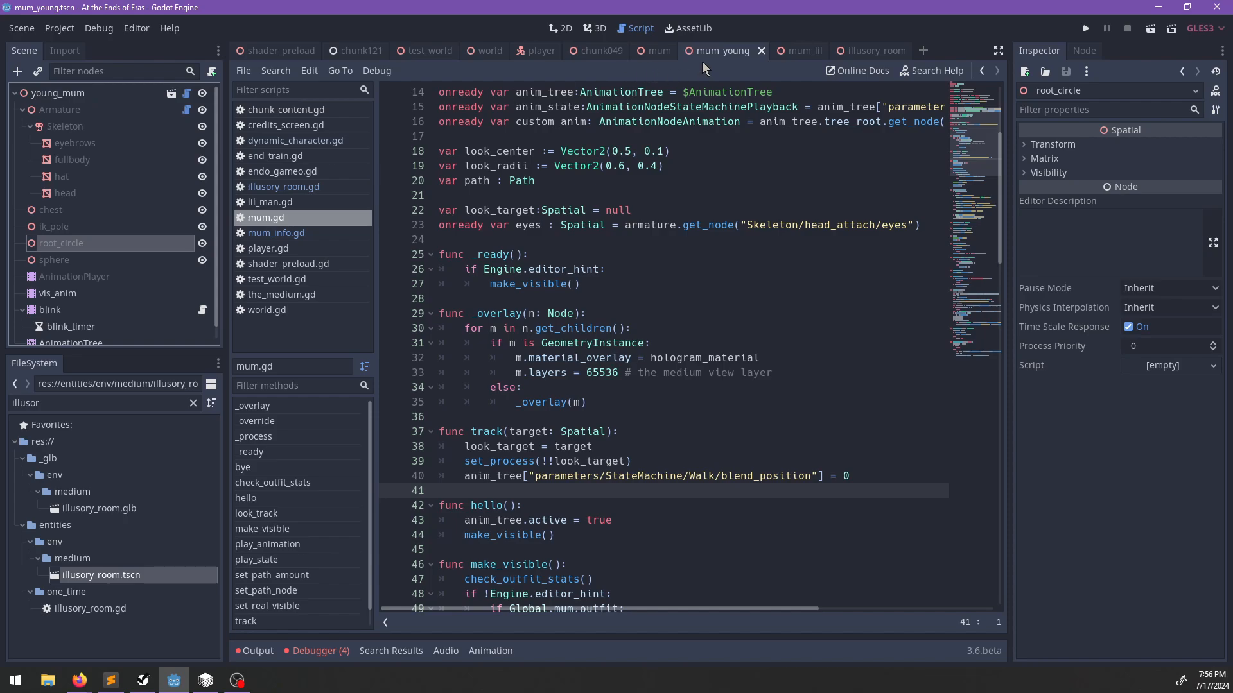
click(656, 51)
click(80, 243)
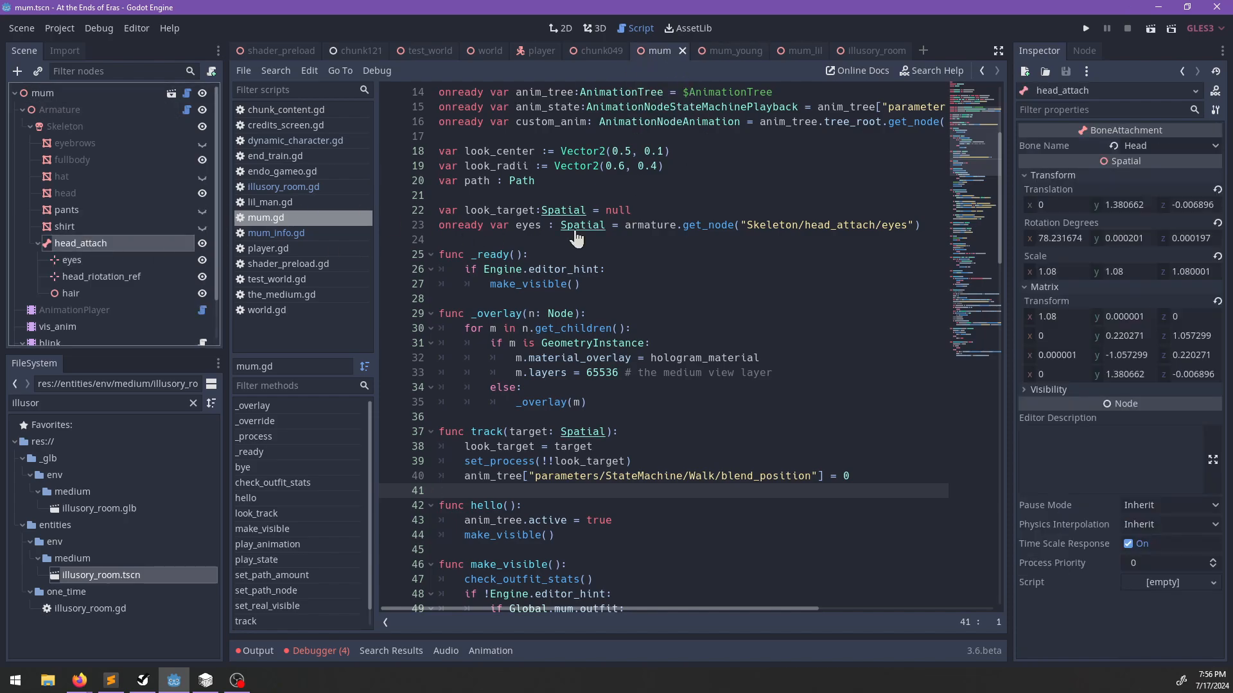
click(729, 56)
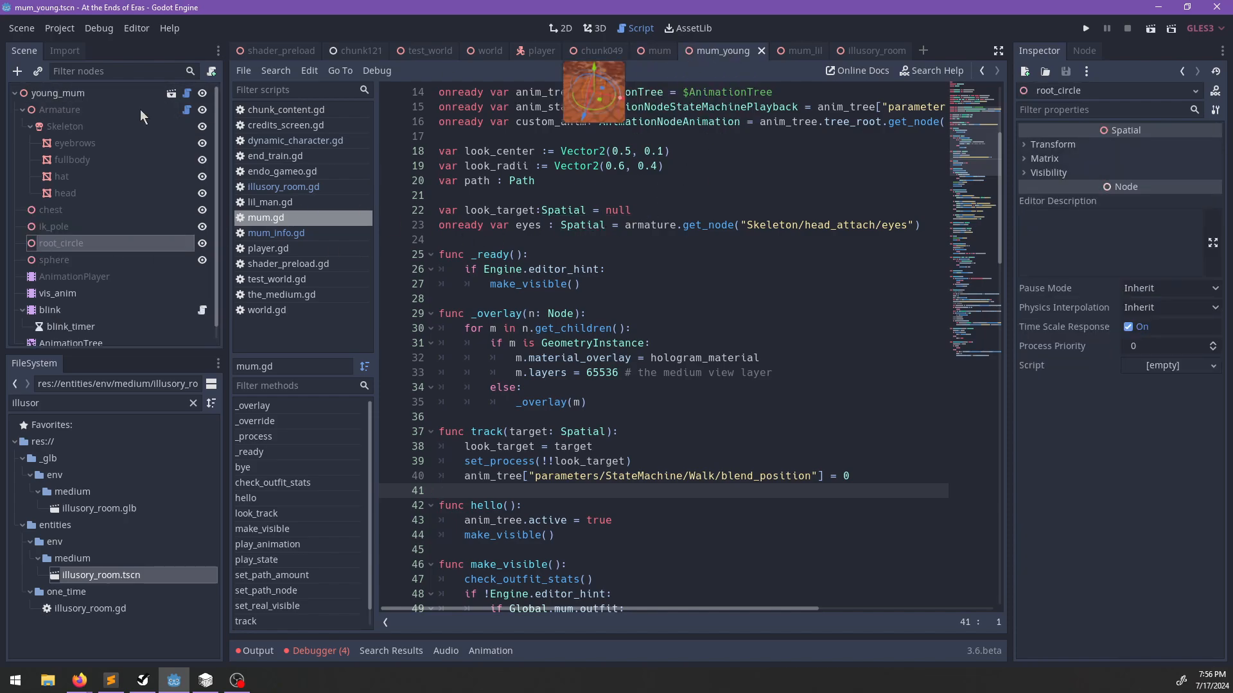
click(64, 113)
text(nodes.pants.skin = nodes.fullbody.skin 	nodes.shirt.skin = nodes.fullbody.skin)
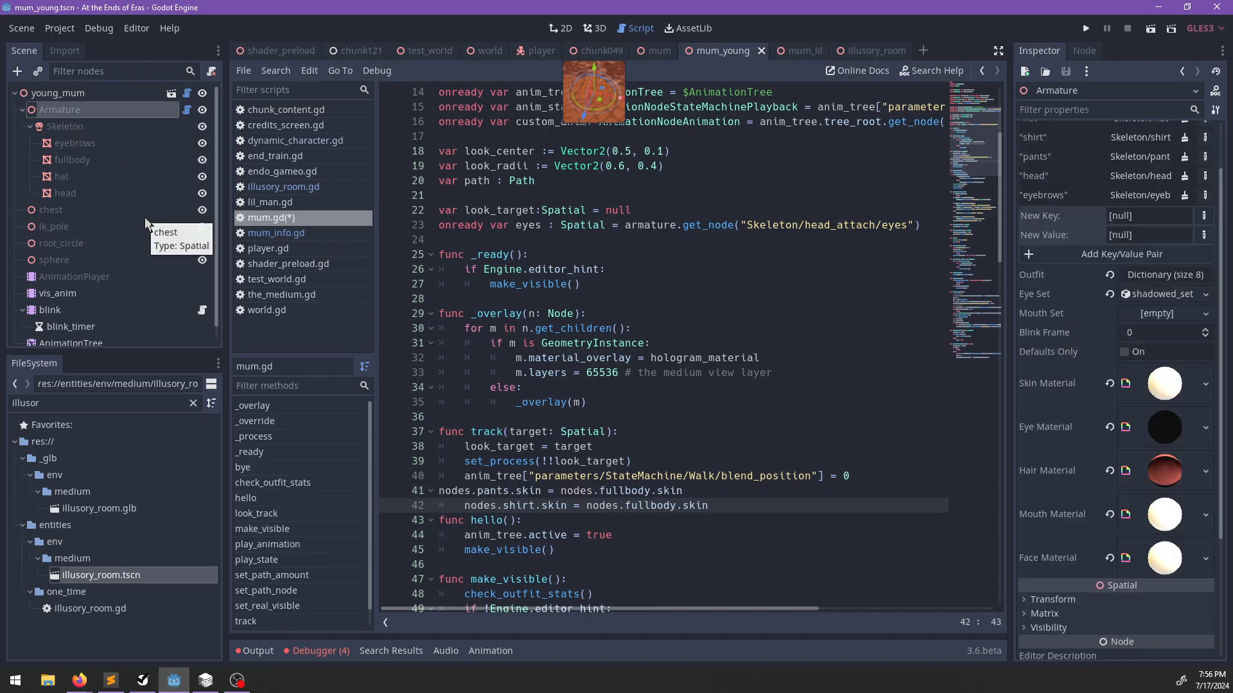
key(ctrl+z)
key(ctrl+s)
Copy the head_attach branch from the mum scene into the mum_young scene and delete the copy's hair node.
click(602, 29)
click(654, 53)
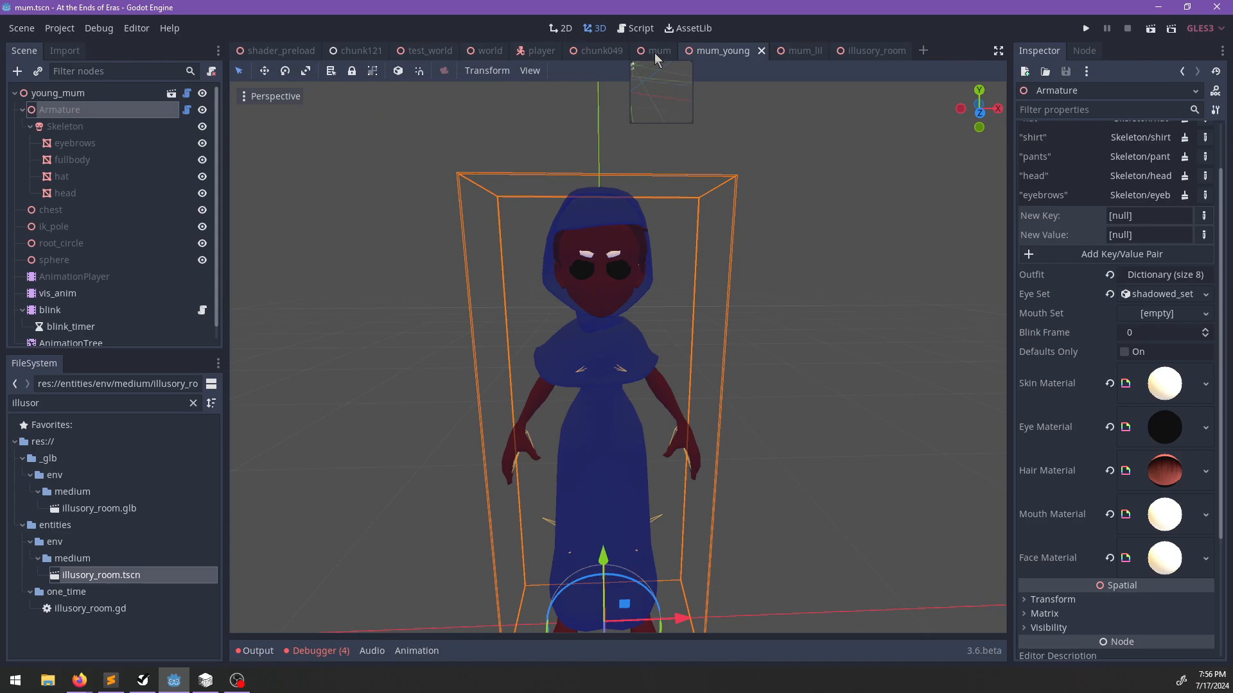
click(732, 51)
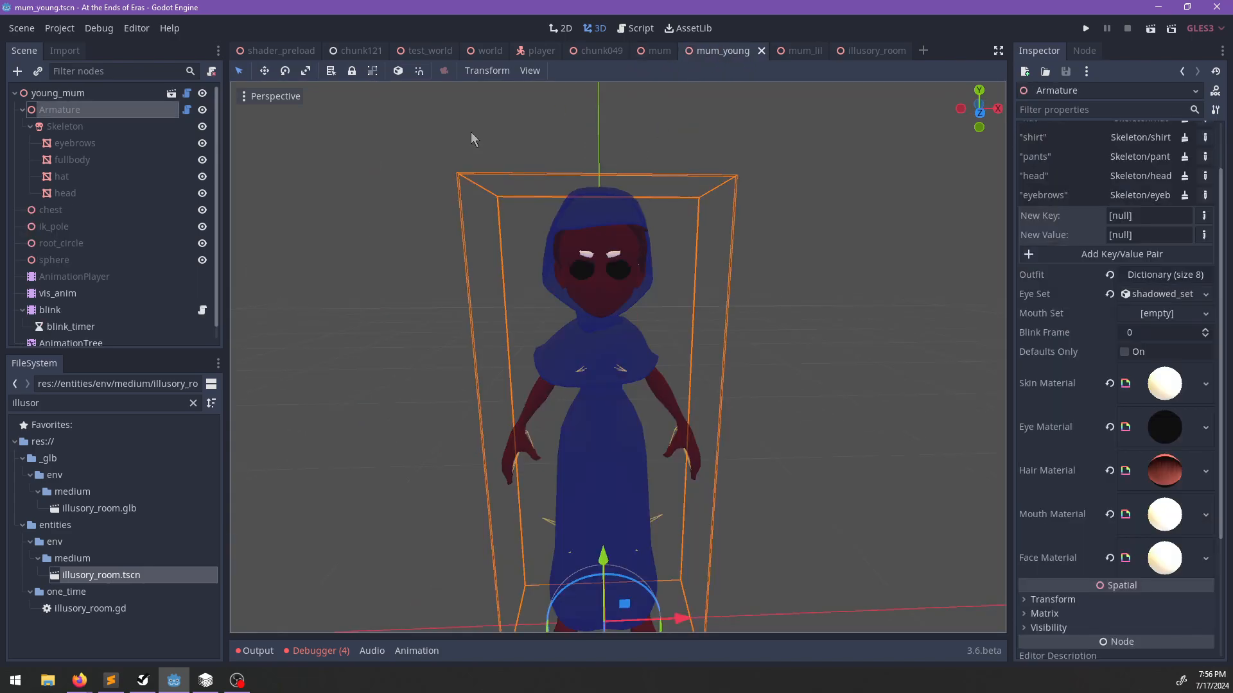
double_click(192, 211)
click(91, 260)
key(Delete)
key(Return)
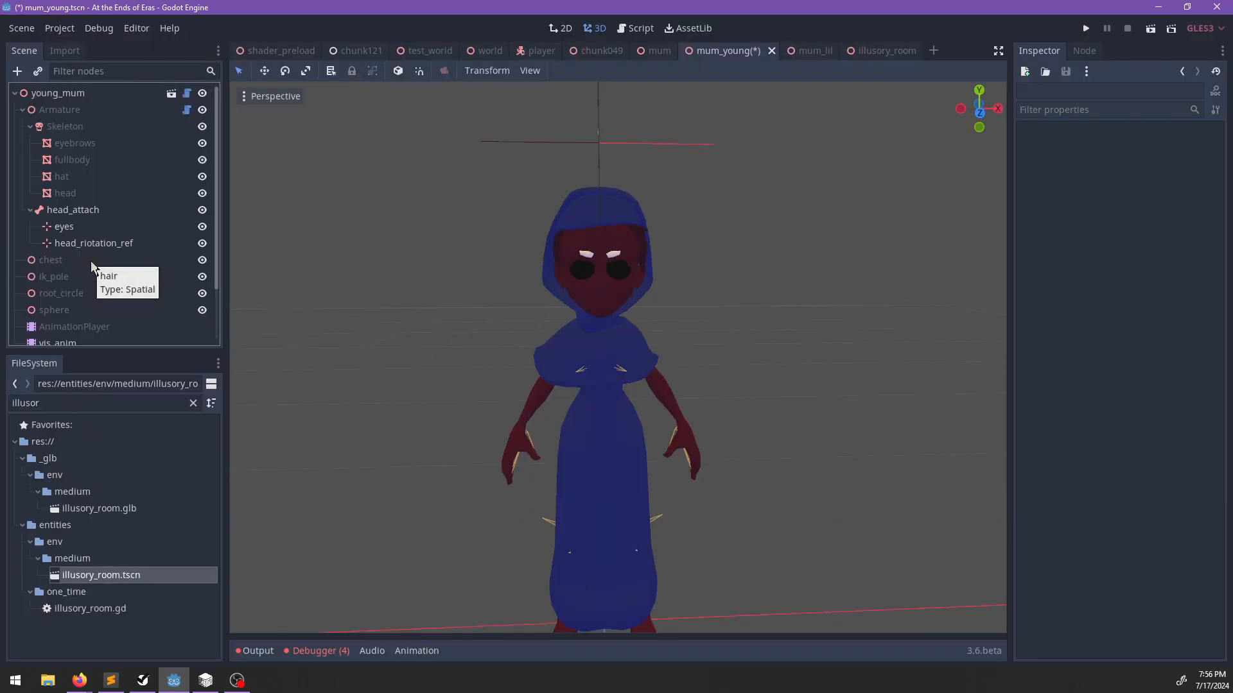
Reset the rotation, translation and scale of mum_young's head_attach node to their defaults and save the scene.
double_click(90, 212)
scroll(235, 244, down, 3)
click(1053, 176)
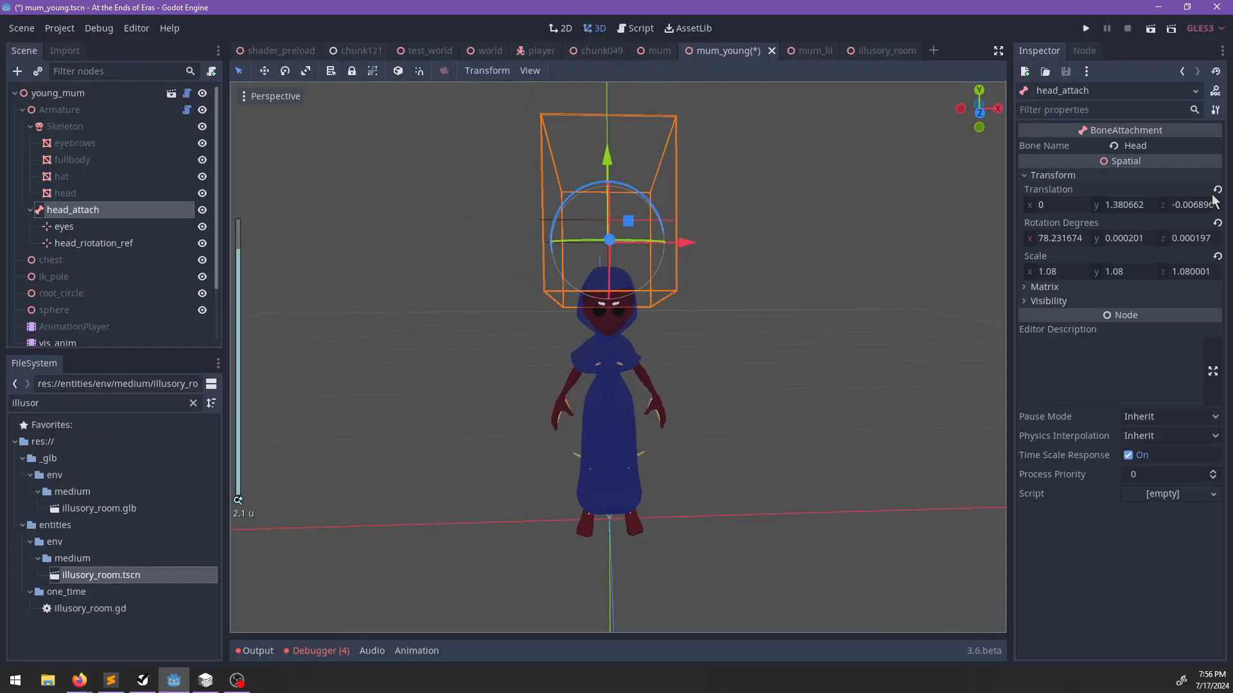
click(1218, 222)
click(1217, 190)
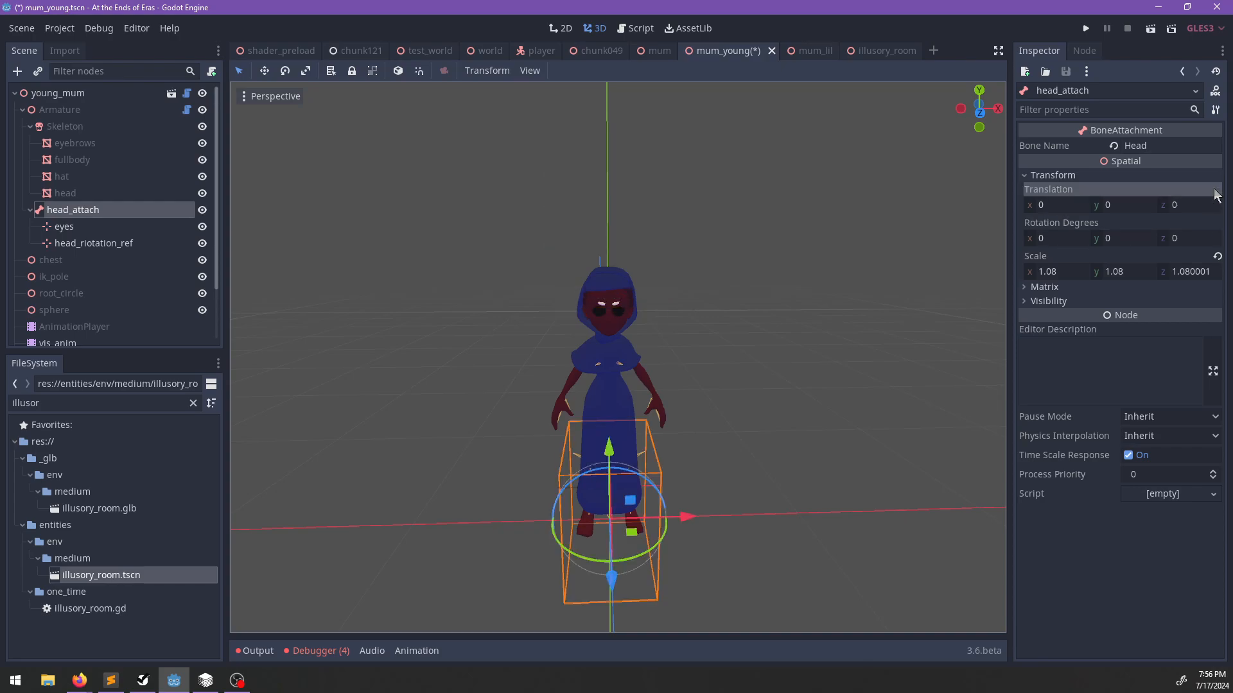
middle_drag(773, 371, 559, 359)
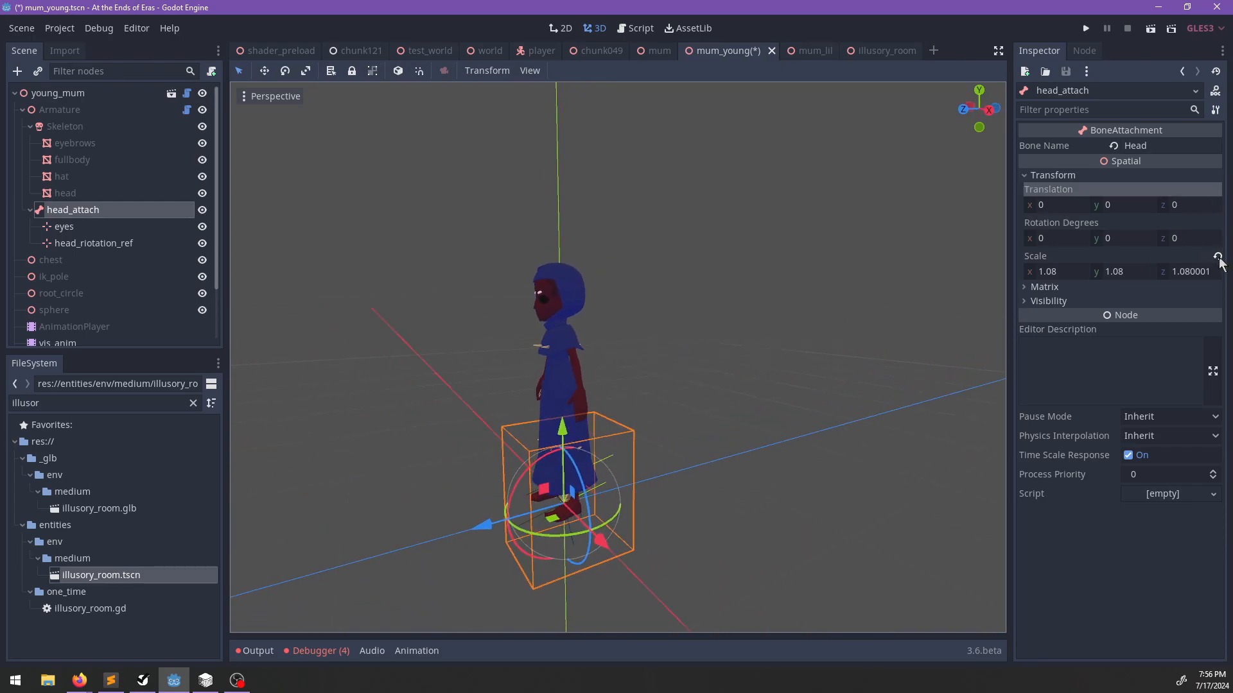
click(1217, 256)
key(ctrl+s)
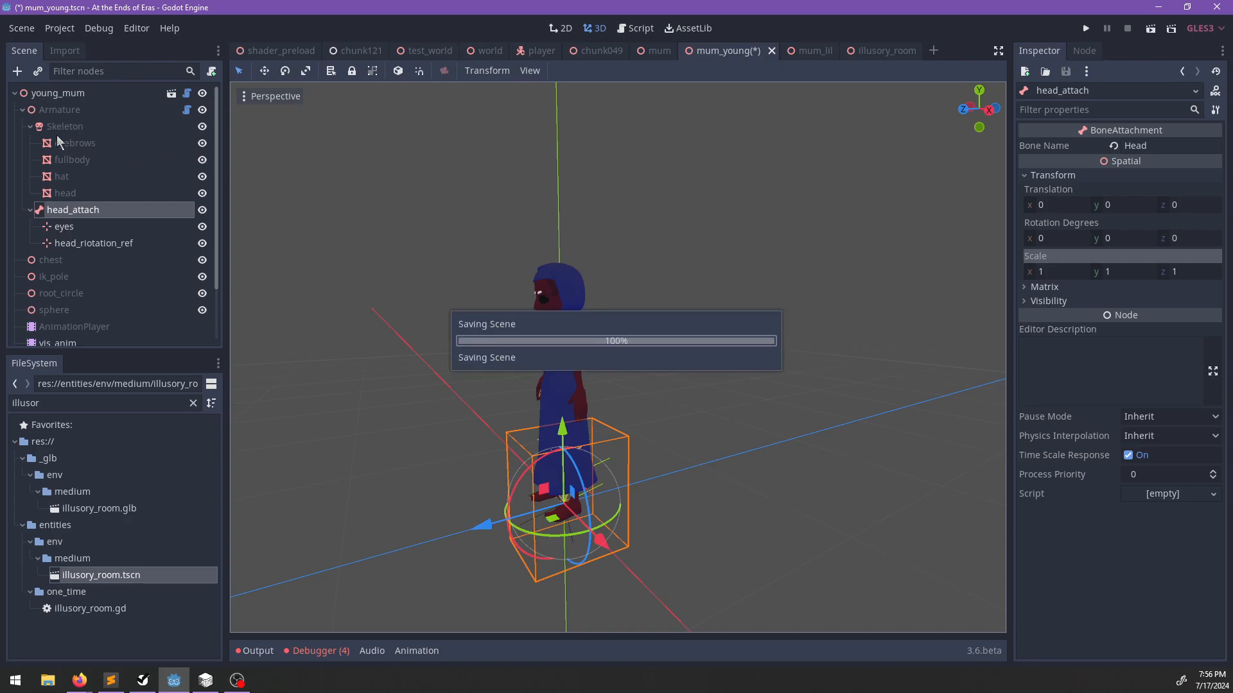
Make head_attach a child of mum_young's Skeleton, save the scene and compare its placement with the mum scene.
drag(67, 212, 57, 130)
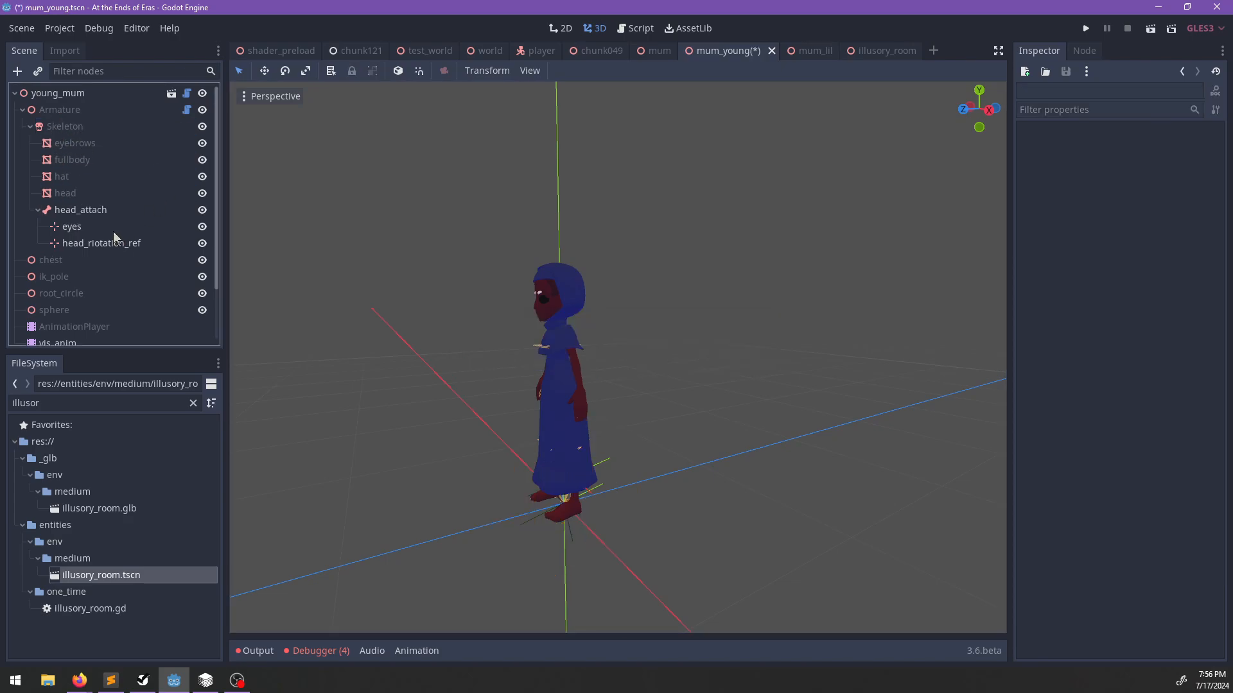
click(83, 210)
key(ctrl+s)
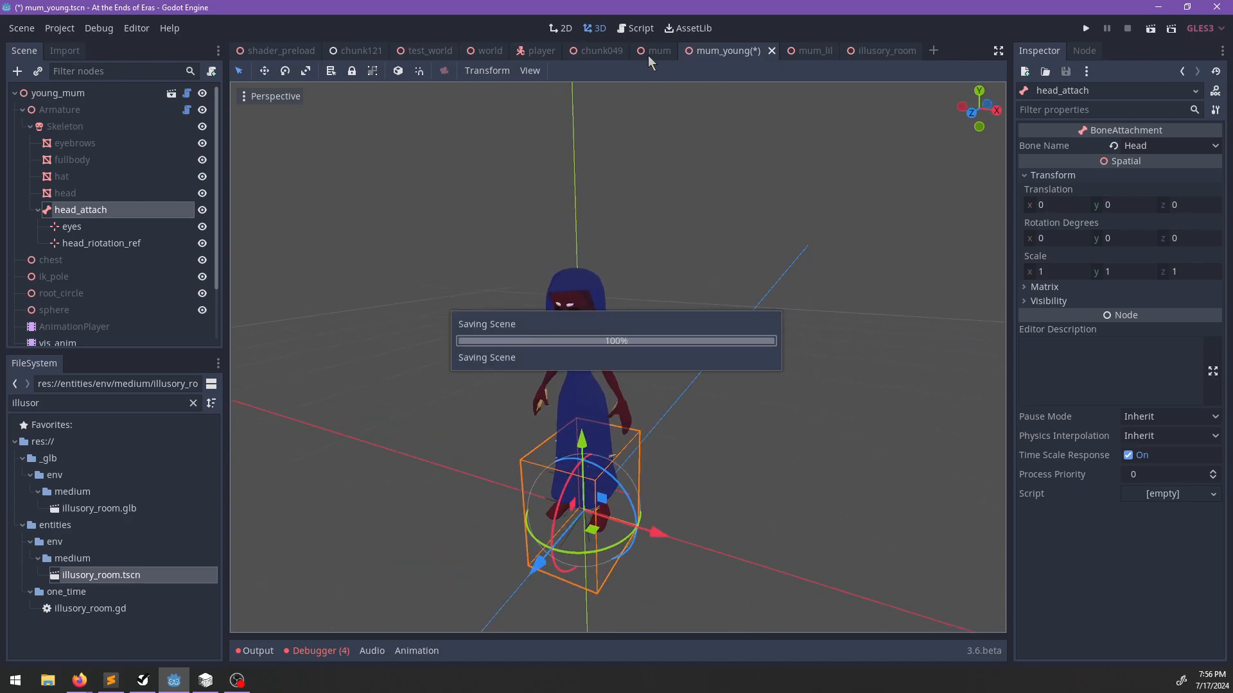
click(645, 49)
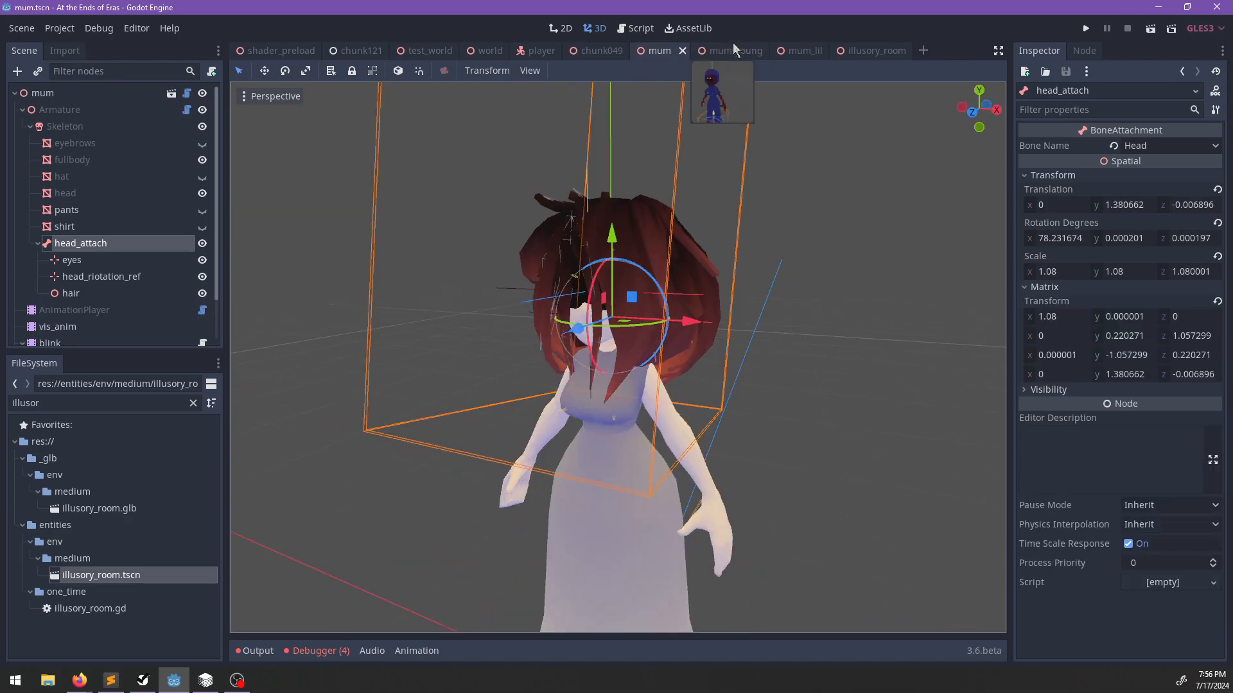
click(733, 44)
scroll(696, 349, up, 5)
middle_drag(697, 350, 697, 406)
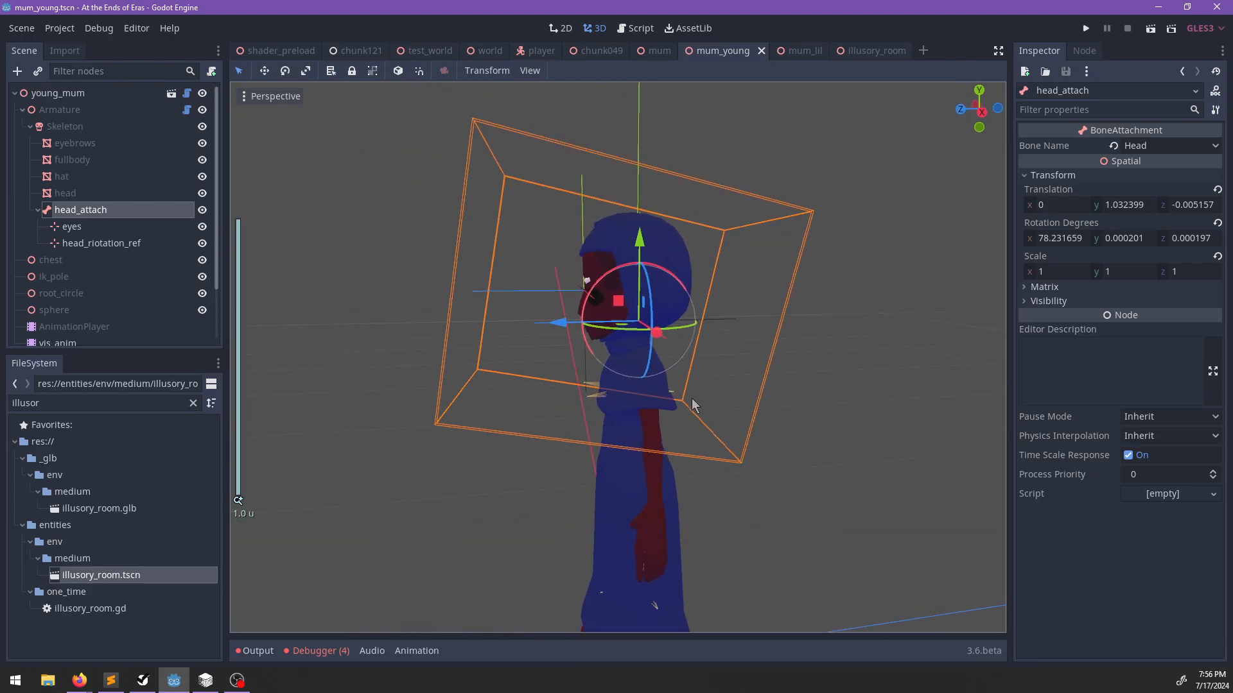
Open the Armature's dynamic_character.gd script, examine its slots and outfit dictionaries, and save.
click(186, 111)
scroll(716, 357, up, 15)
scroll(715, 357, up, 15)
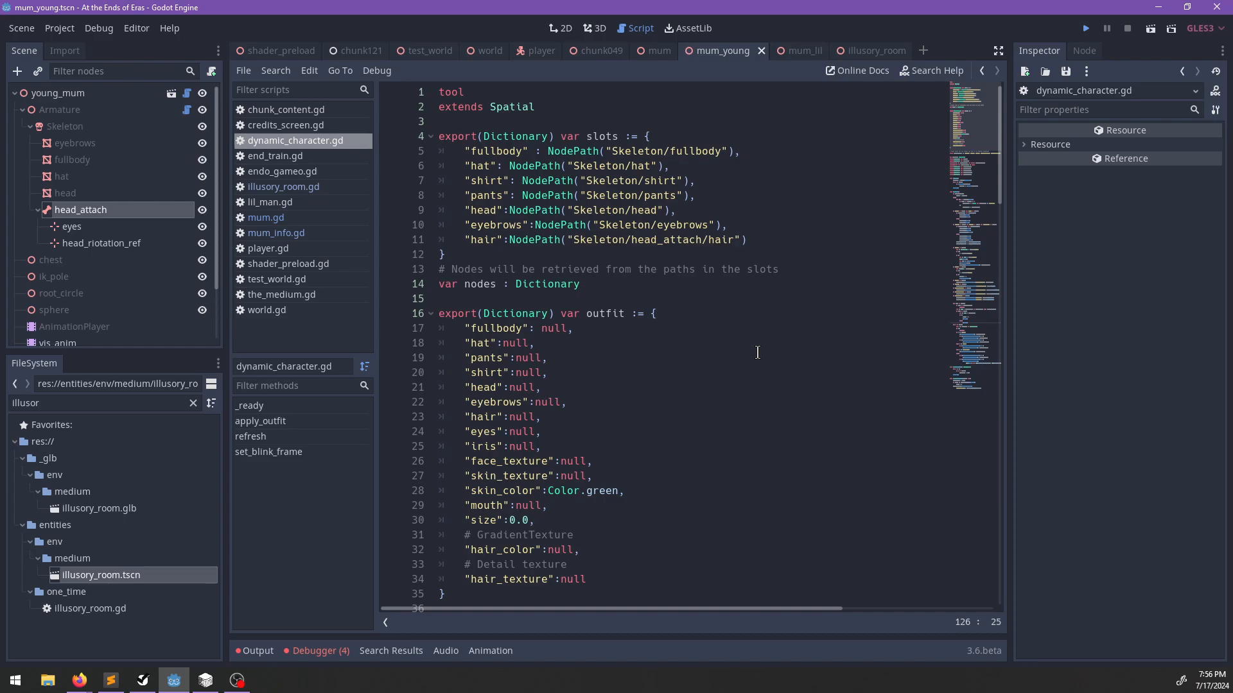
key(ctrl+s)
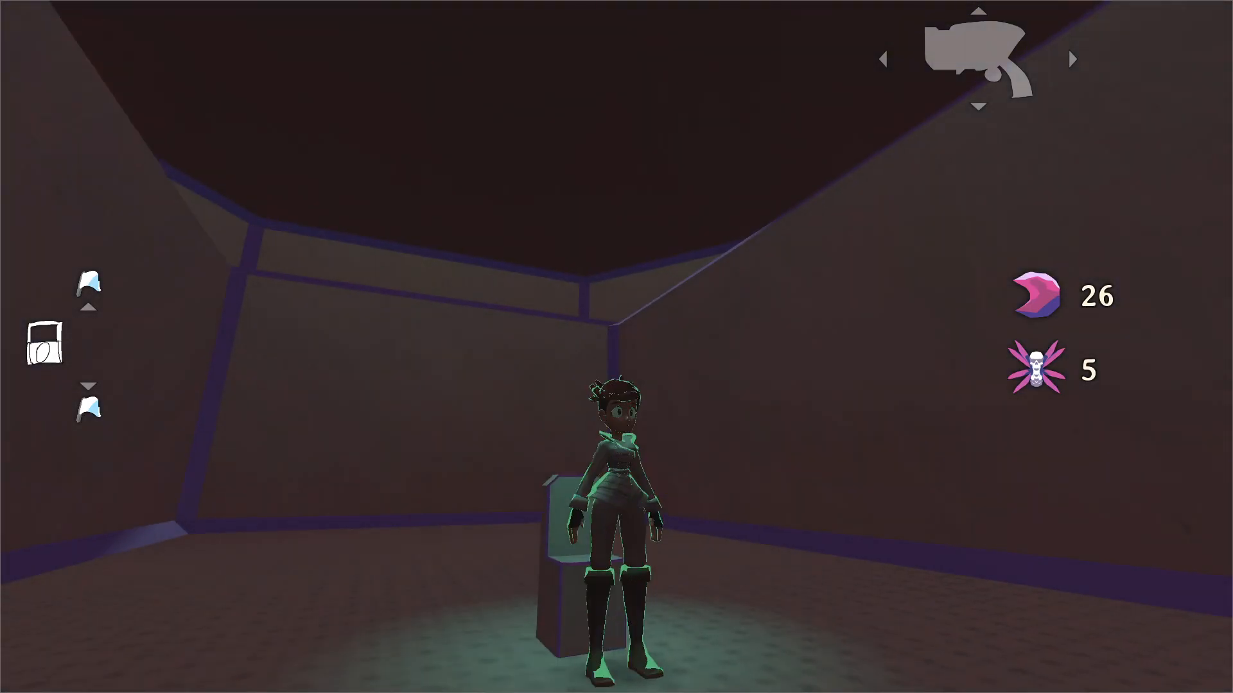
Pause and resume the running game, and run Global.prepare_medium_event("orstad_war") in the console.
key(Escape)
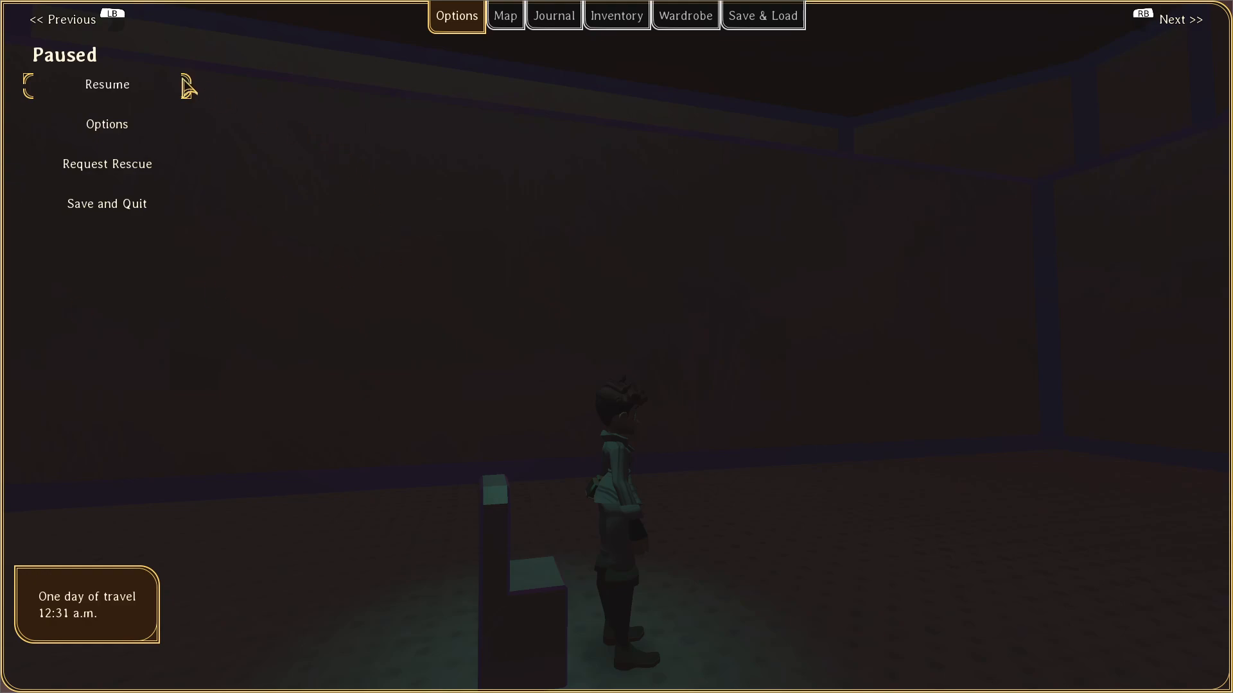
click(145, 84)
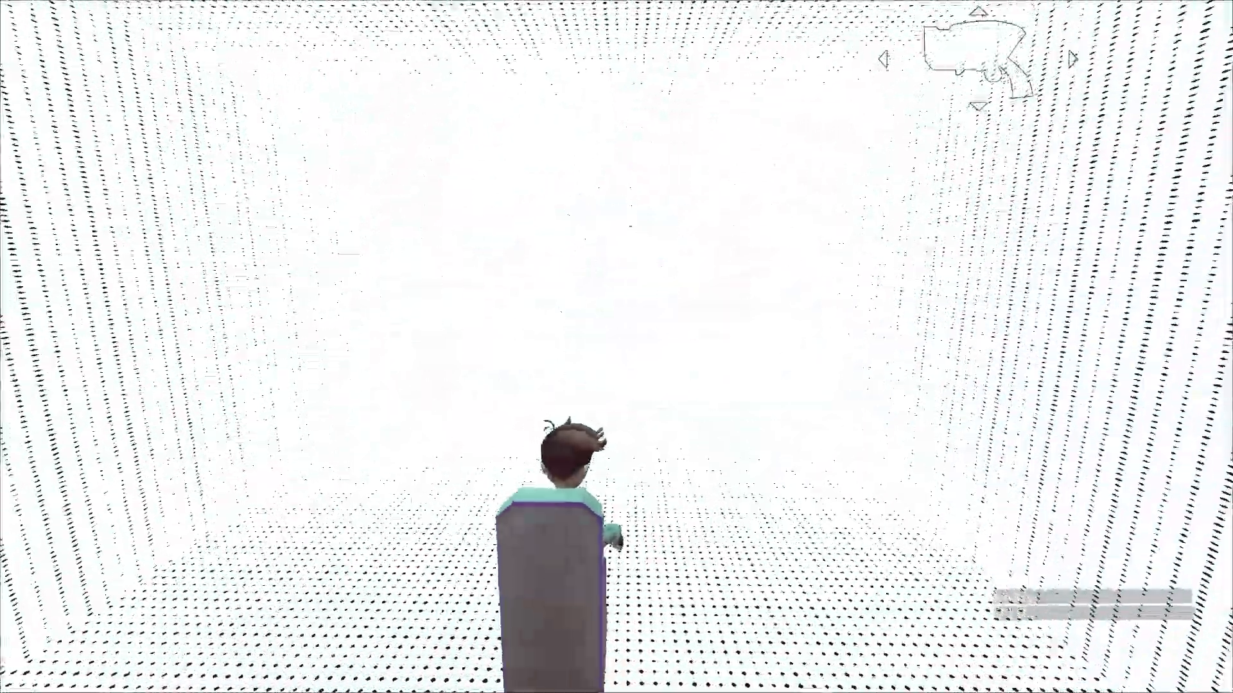
key(grave)
text(Global.prep)
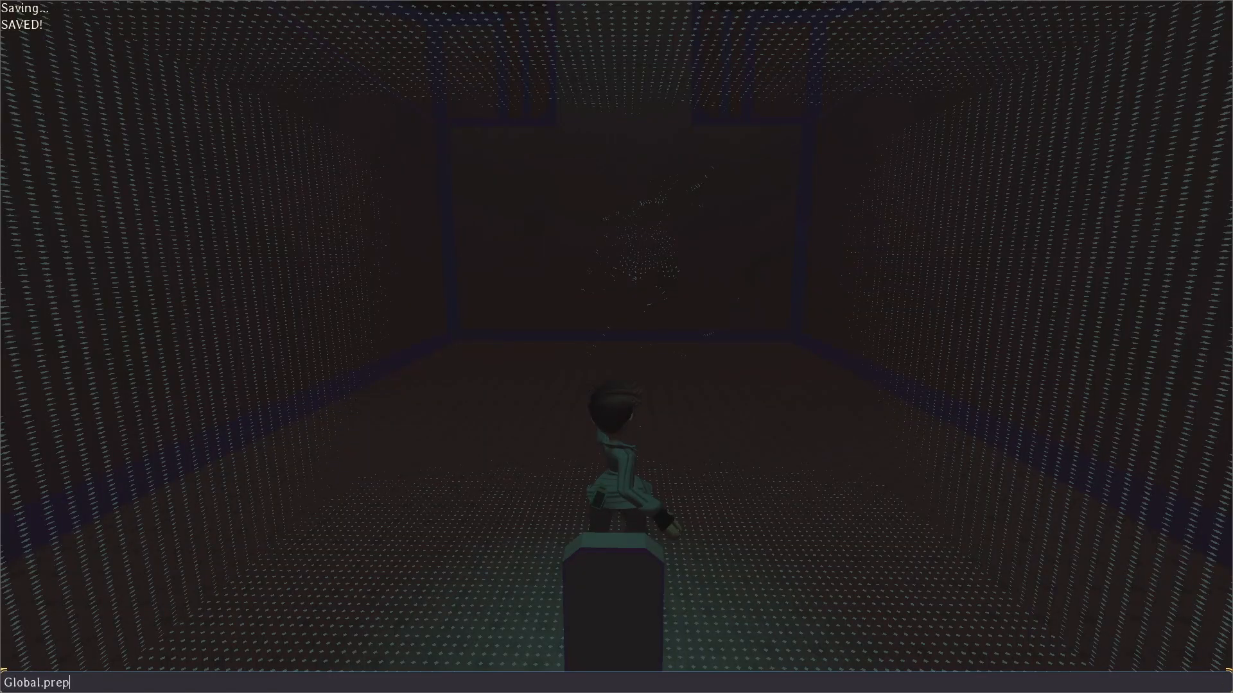
text(are_medium_event("orstad_war")
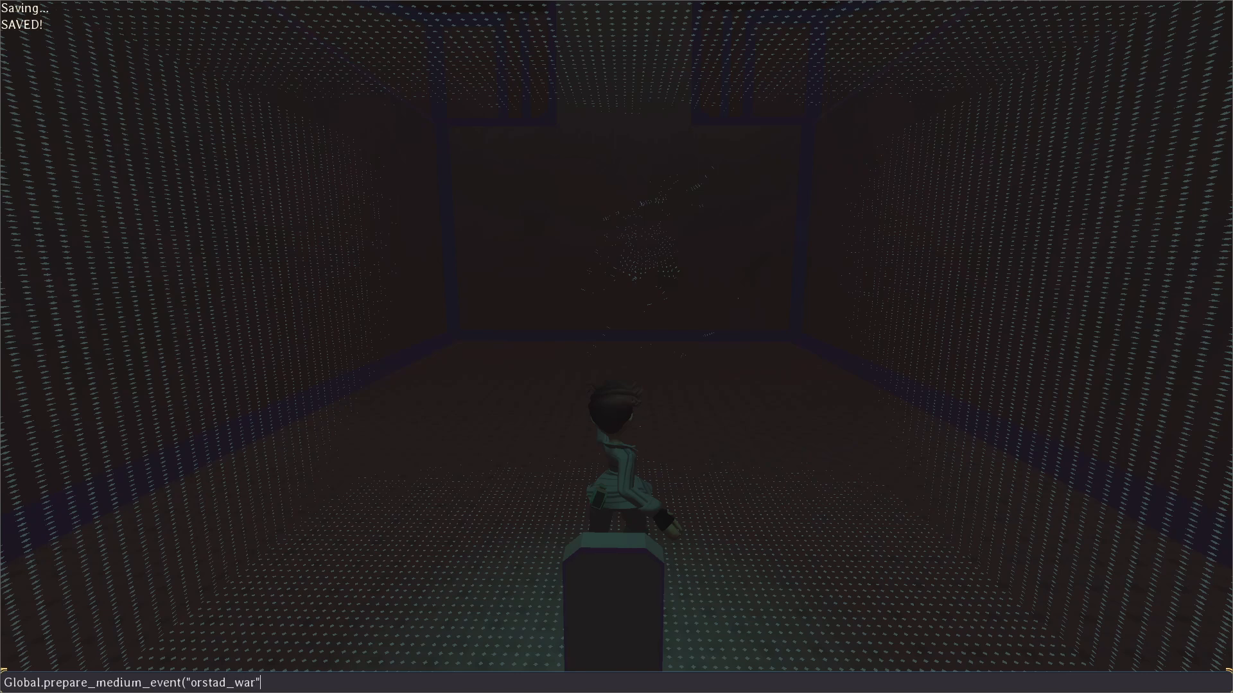
text())
key(Return)
Run Global.add_stat with "mum/postwar" in the game console and close the console.
text(Globa)
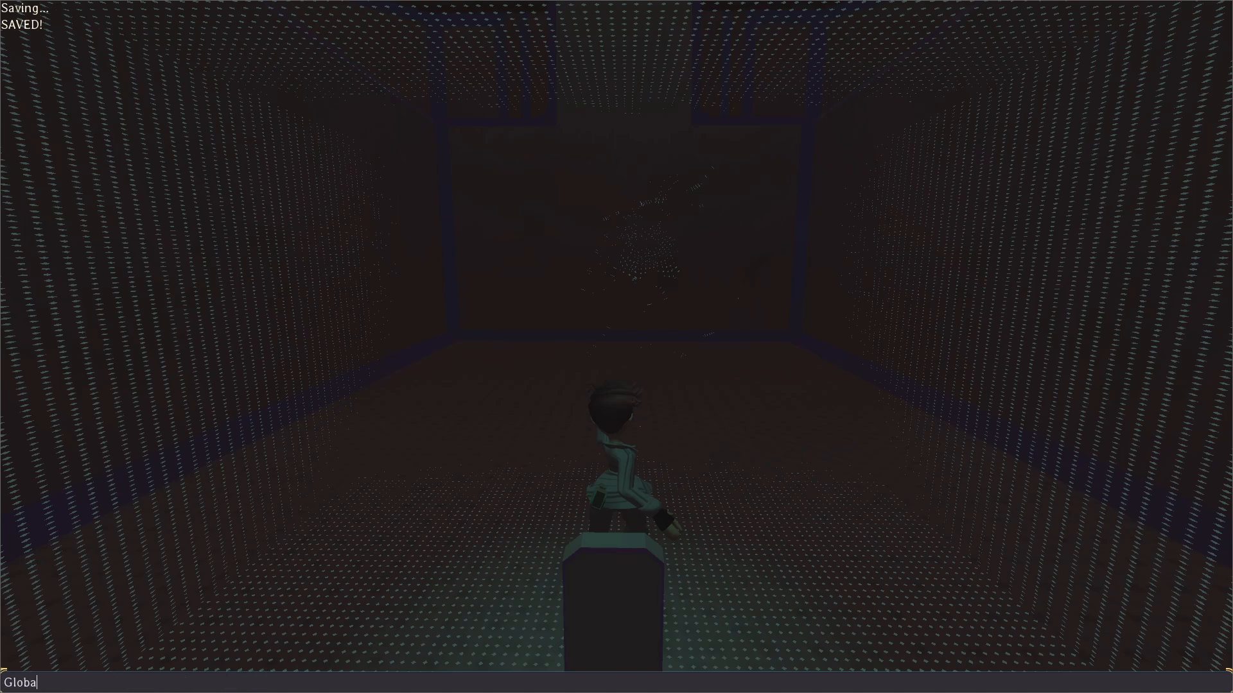
text(l.add_stat("mum/postwar")
key(Return)
key(grave)
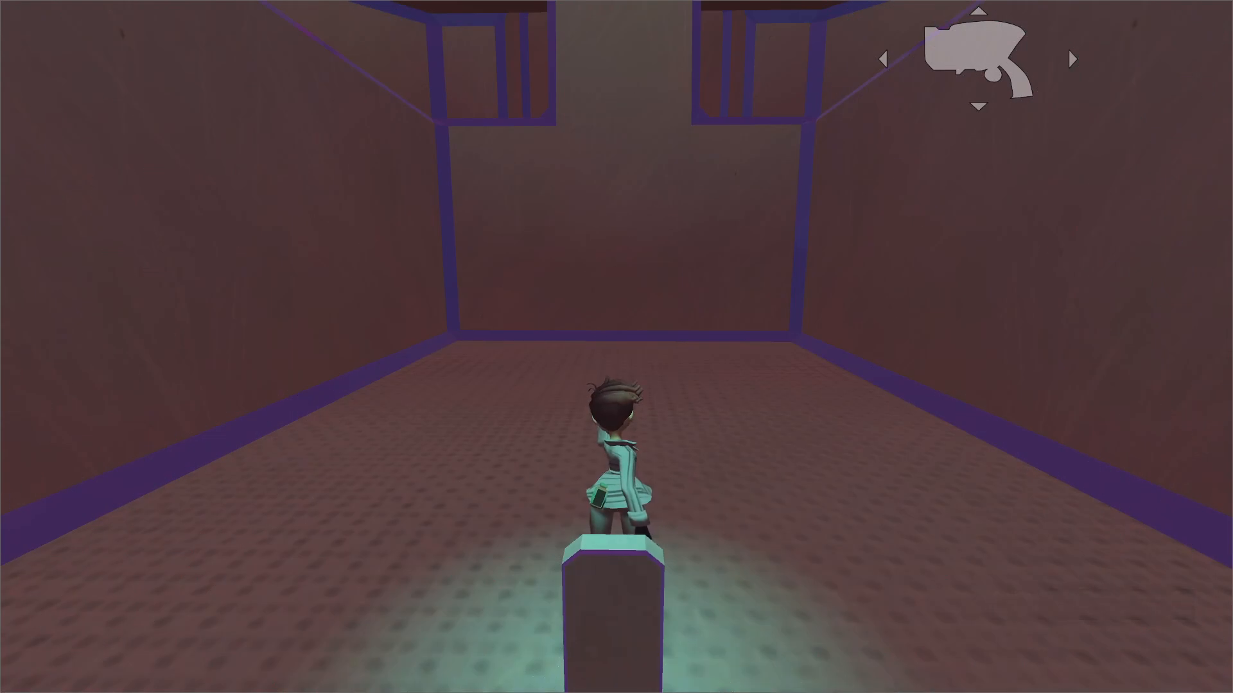
Play the Medium event from the chair, advance the young mum's dialog to its end, walk away and quit the game.
key(a)
key(e)
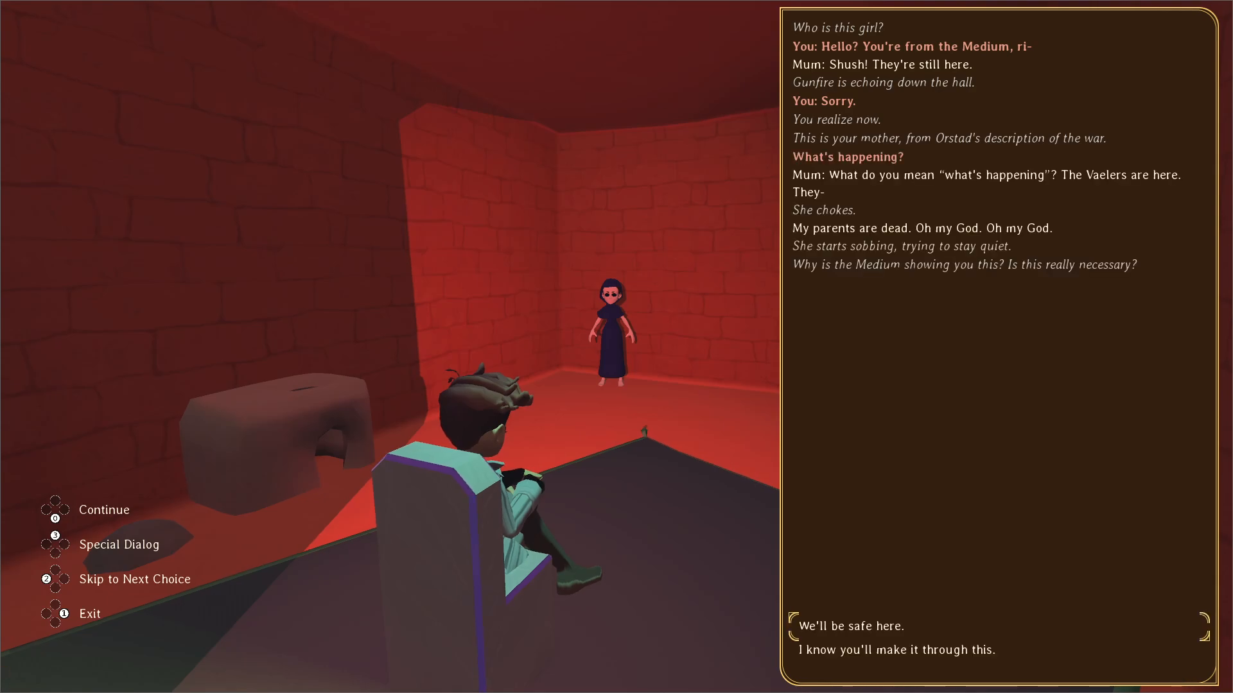
key(Return)
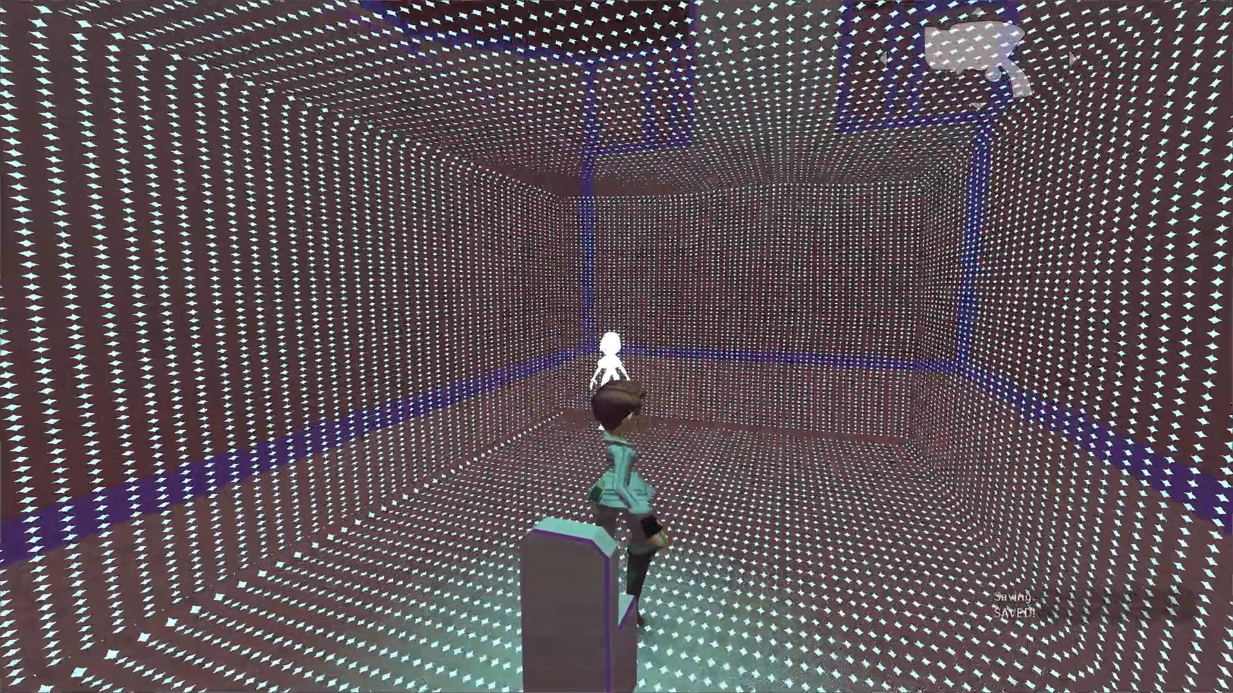
key(d)
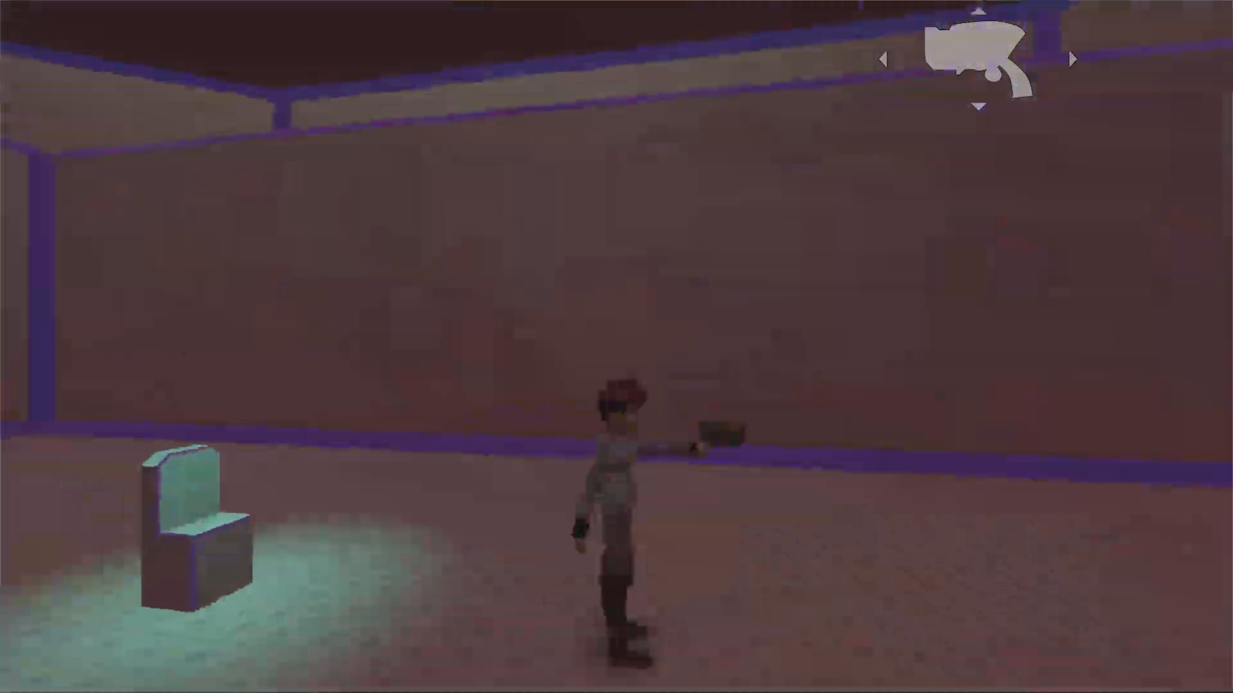
key(alt+F4)
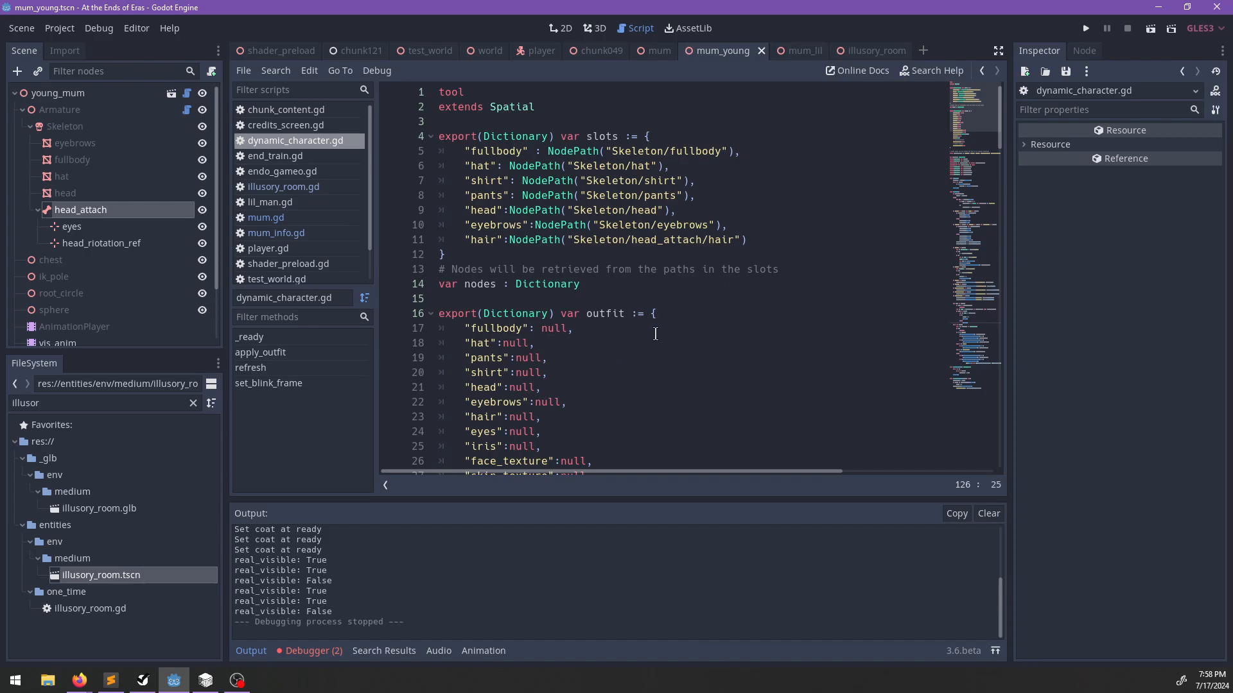
Examine dynamic_character.gd's outfit code alongside the inspector properties of mum_young's head_attach, head mesh and Armature.
scroll(656, 334, down, 6)
scroll(651, 337, up, 4)
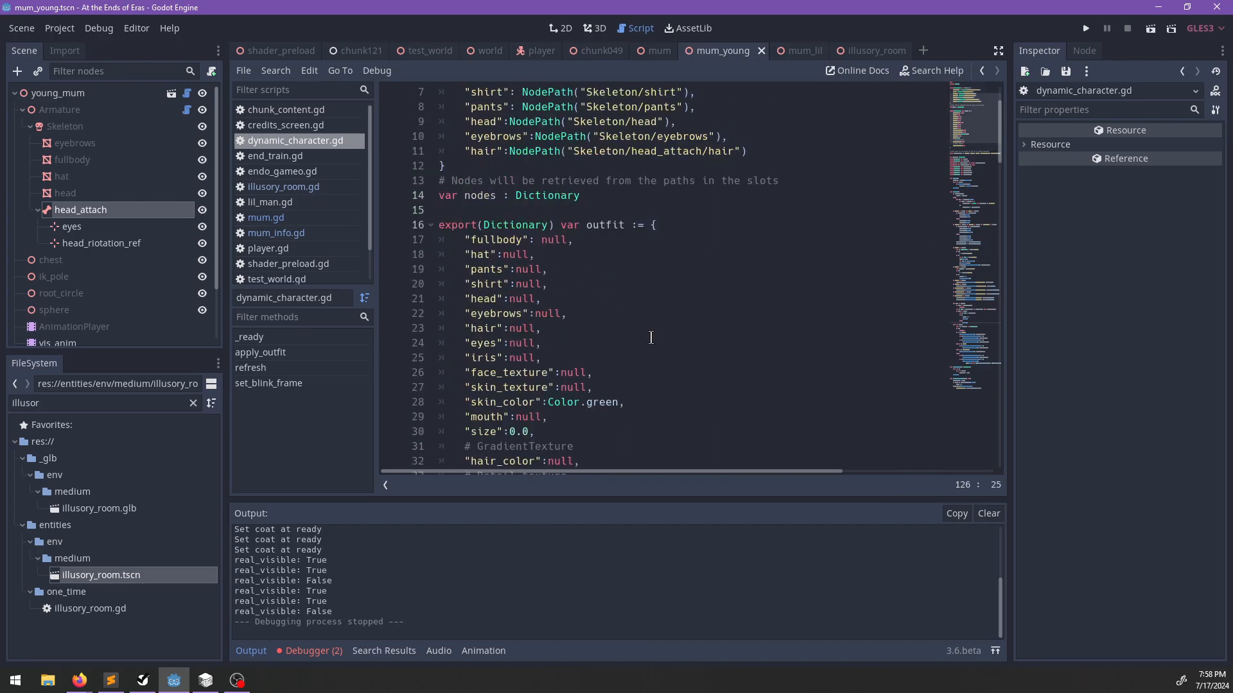
click(108, 211)
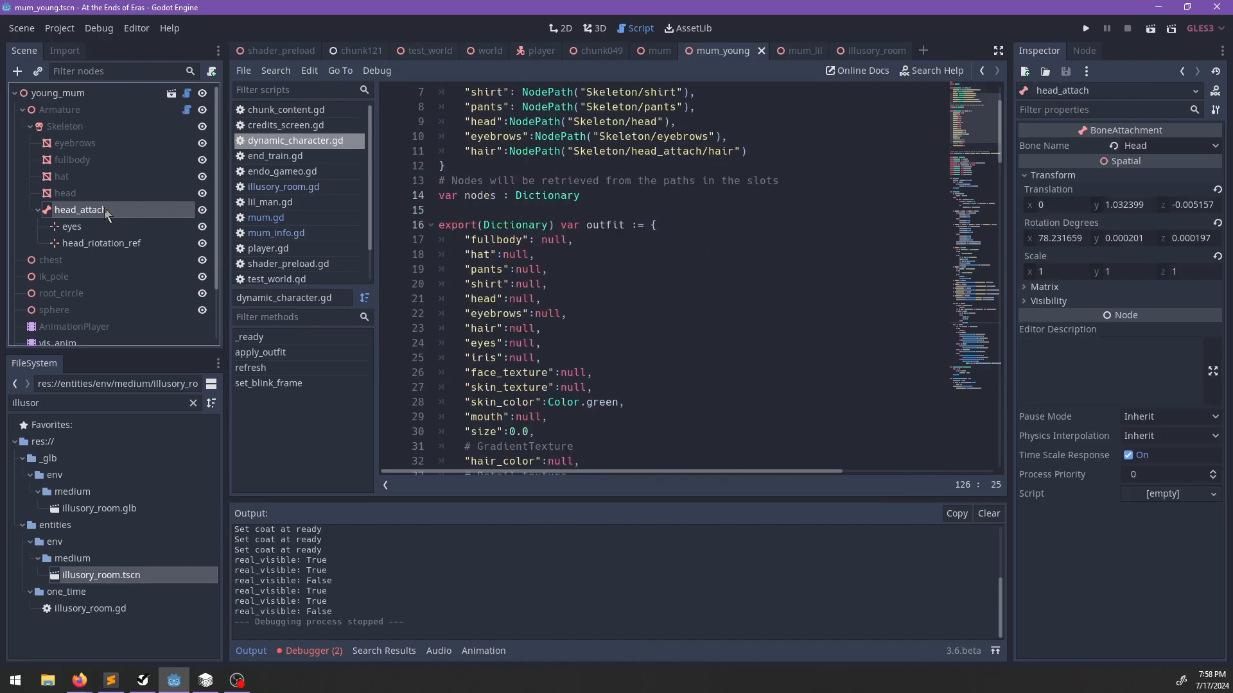
click(71, 194)
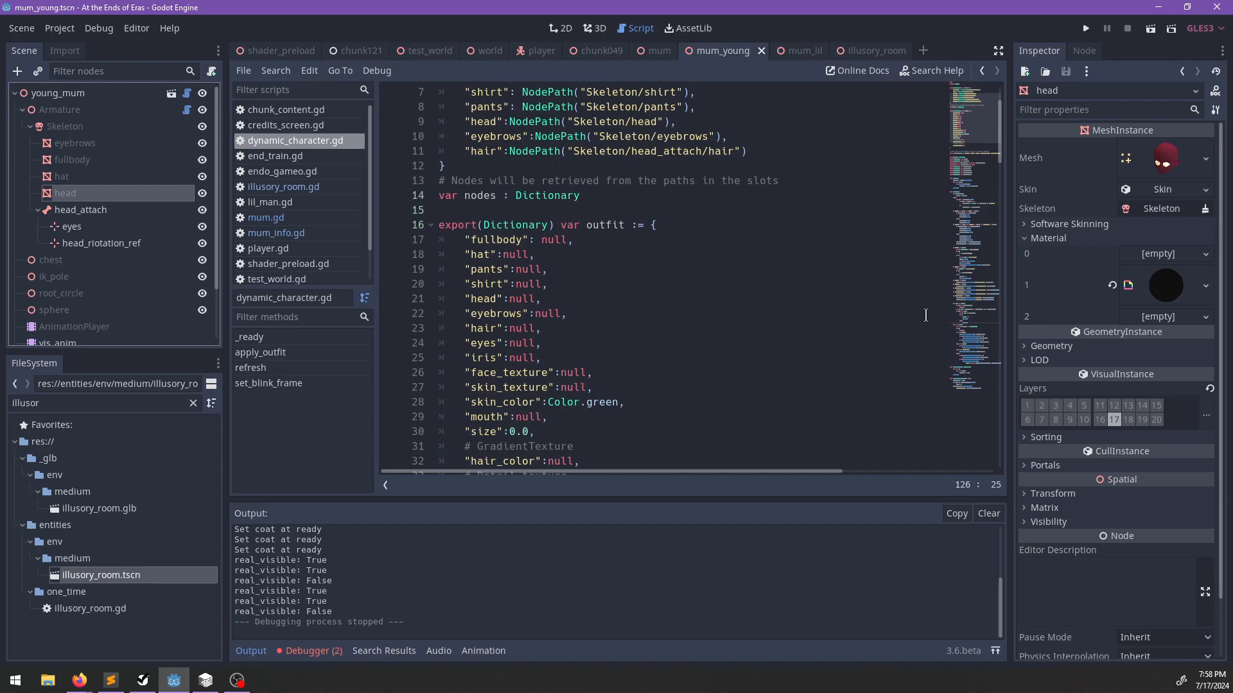
scroll(627, 156, down, 10)
scroll(627, 219, up, 5)
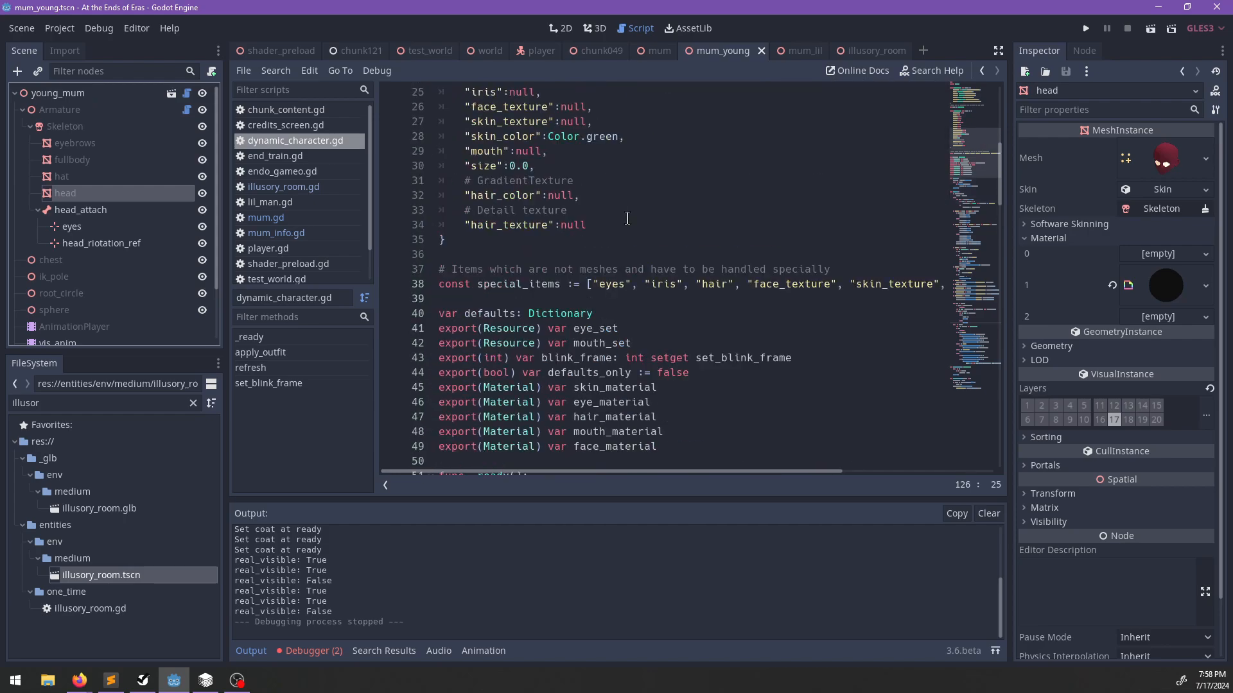
scroll(627, 219, up, 2)
scroll(627, 219, down, 15)
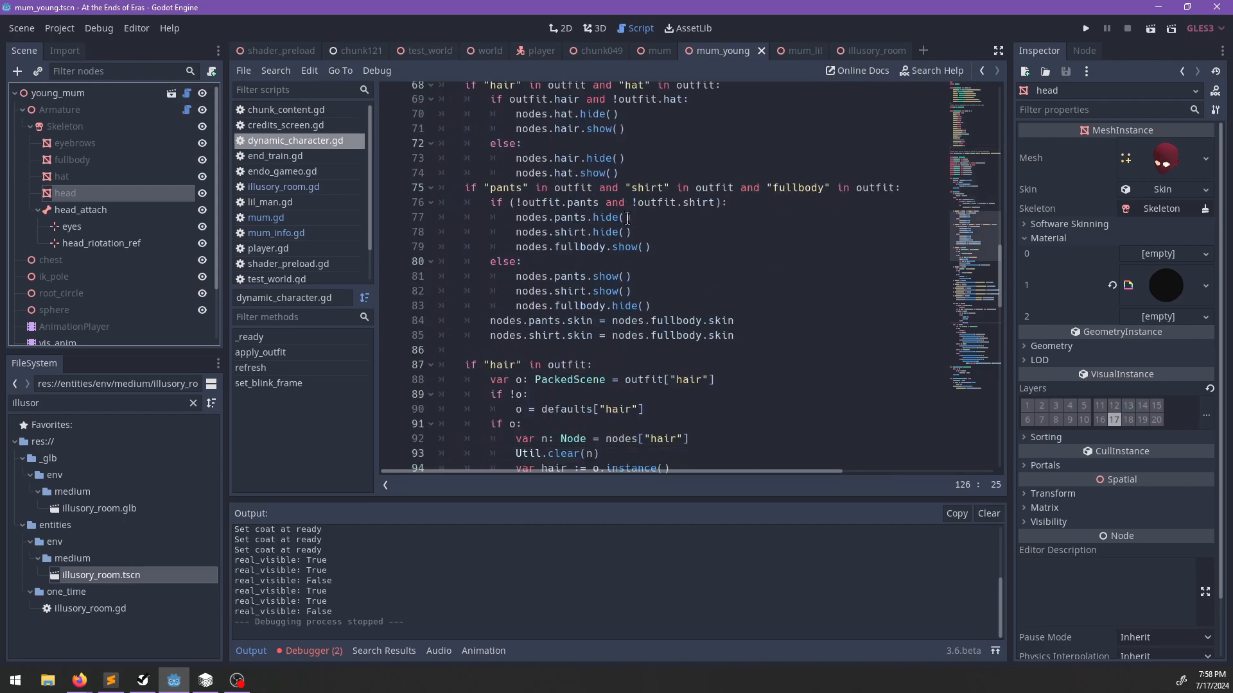
scroll(627, 219, down, 5)
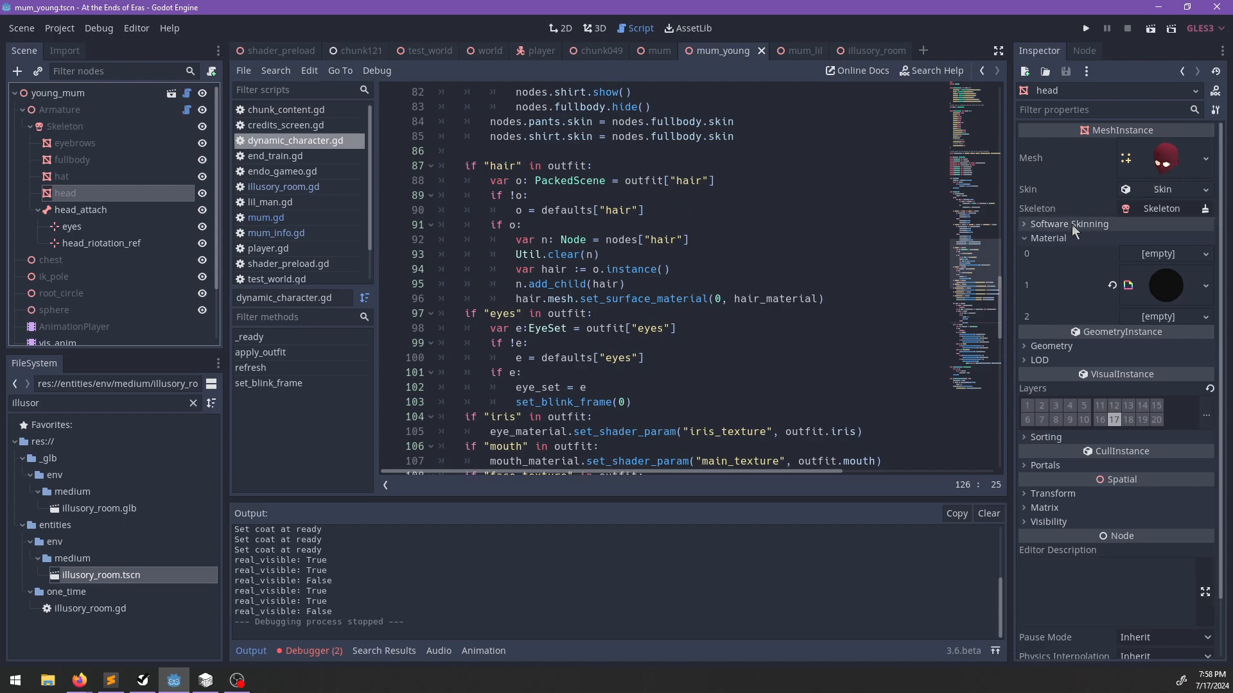
click(75, 114)
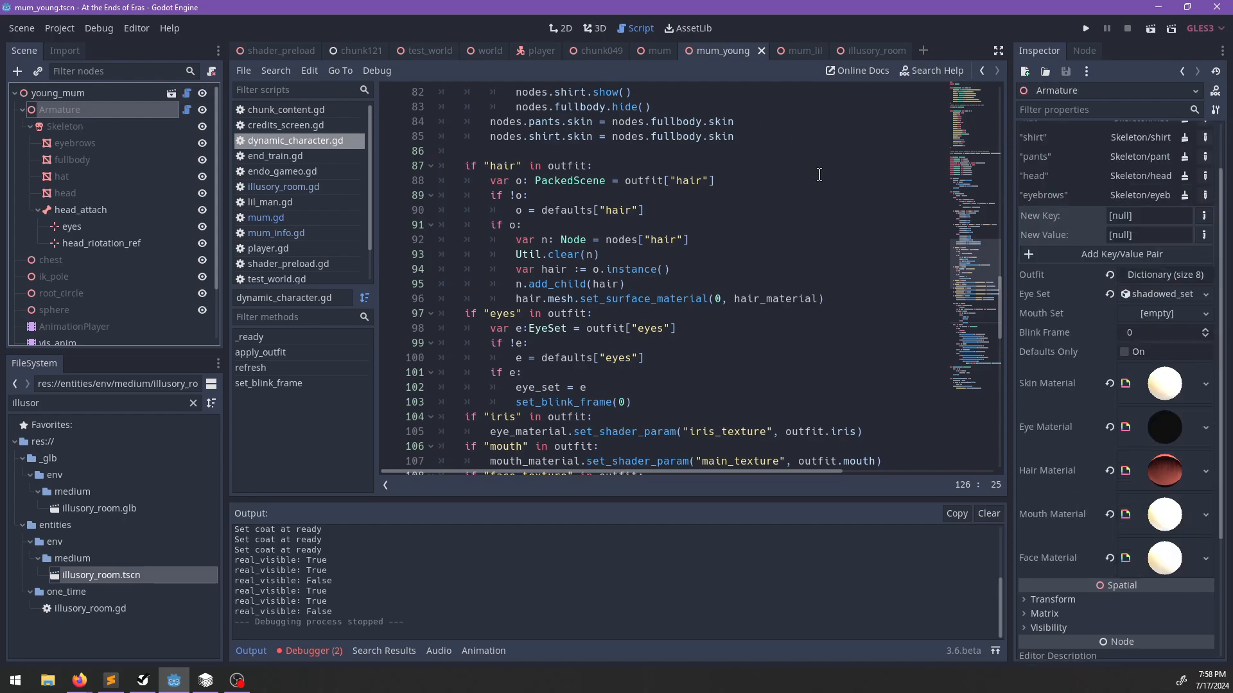
scroll(1098, 309, down, 3)
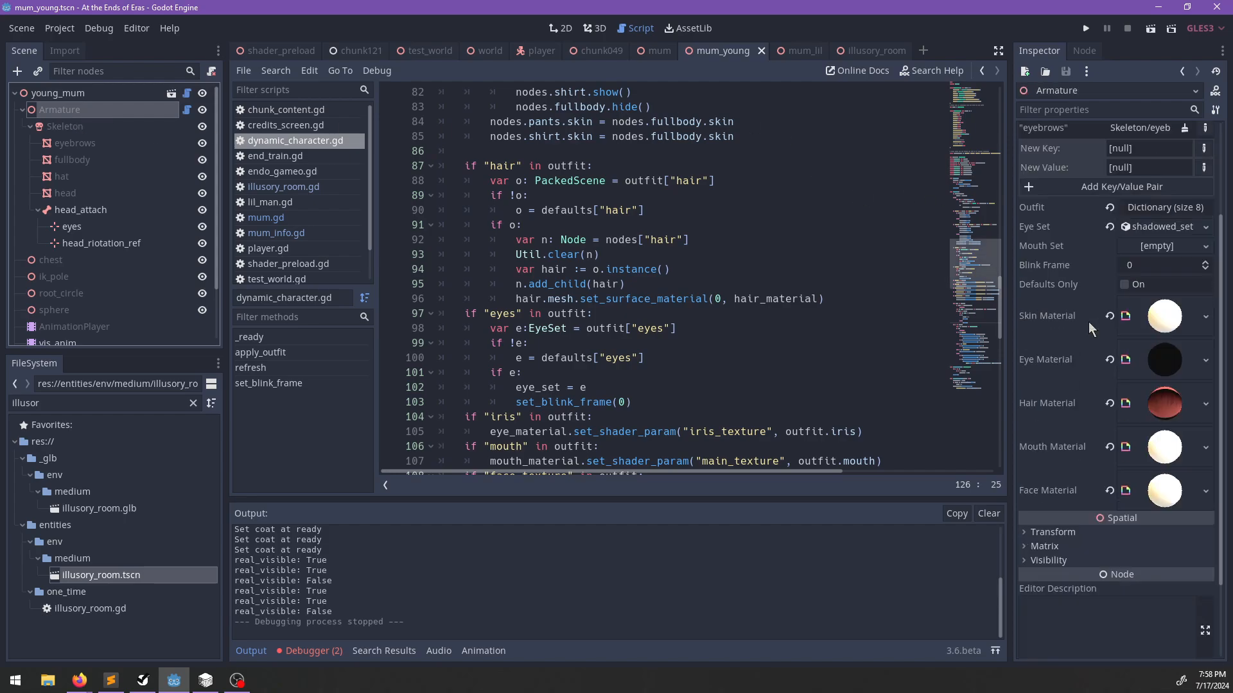
scroll(1118, 360, up, 3)
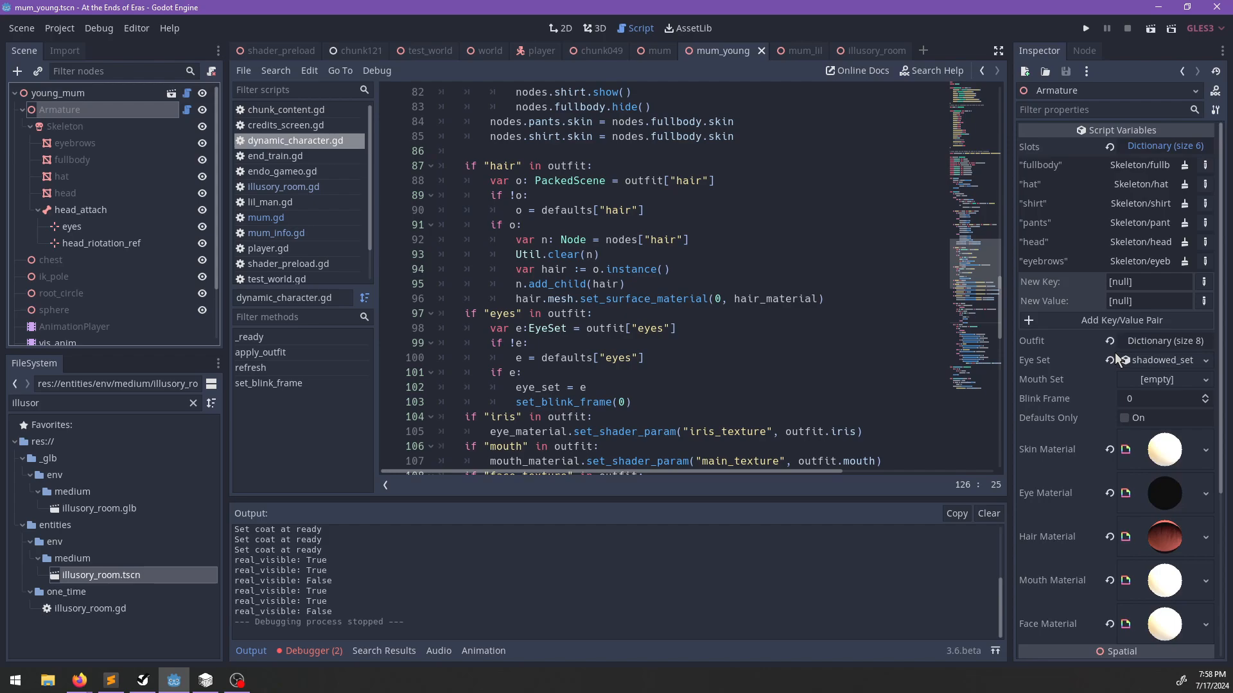
Remove the "eyes" entry from the Armature's Outfit dictionary.
scroll(1117, 360, down, 2)
click(1205, 427)
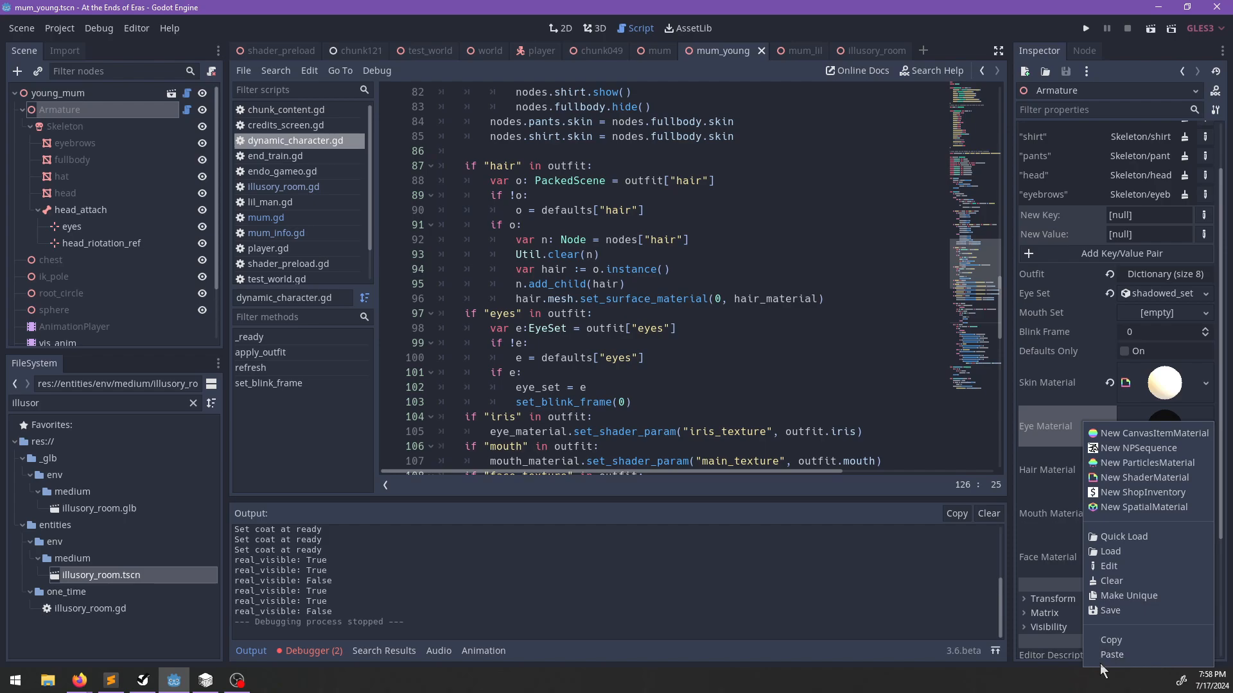
click(1049, 405)
scroll(1048, 404, up, 2)
click(1149, 146)
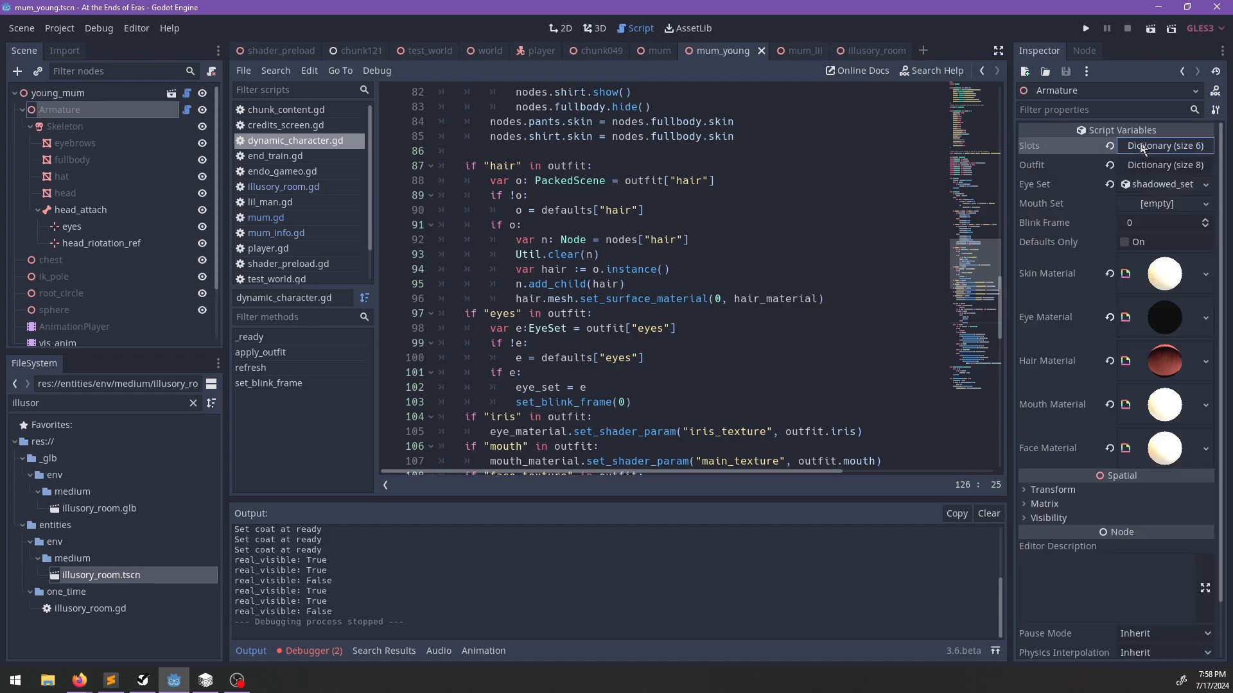
click(1144, 165)
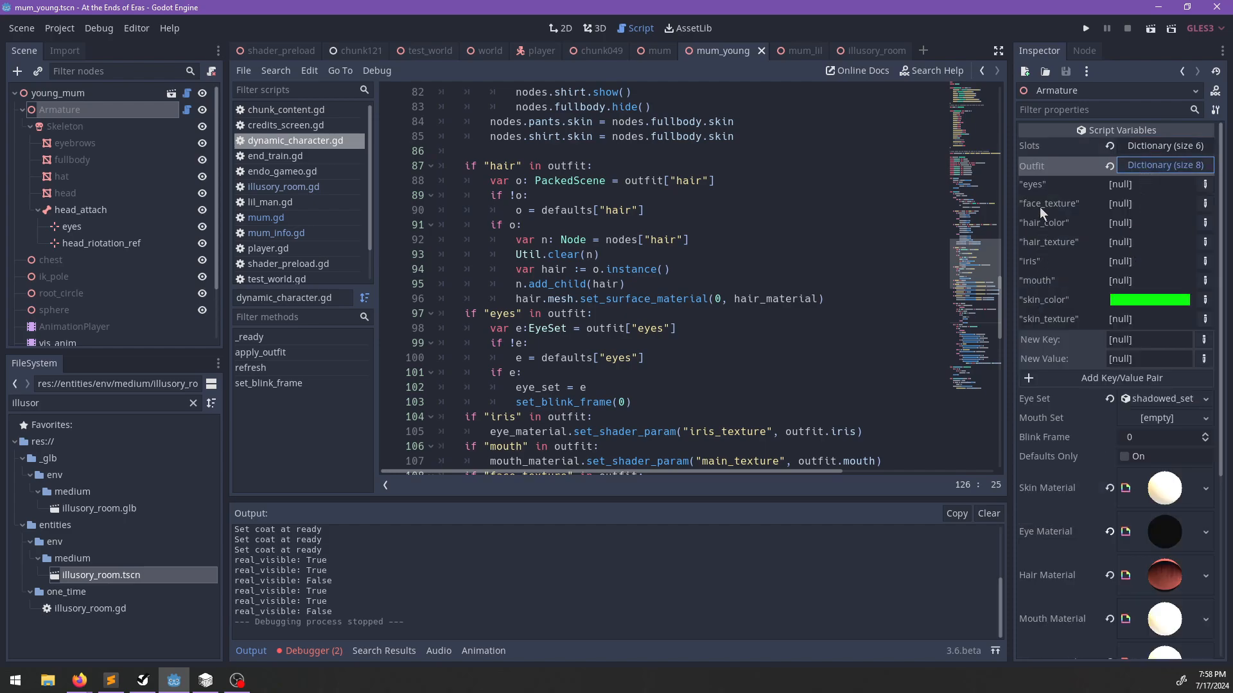
click(1204, 185)
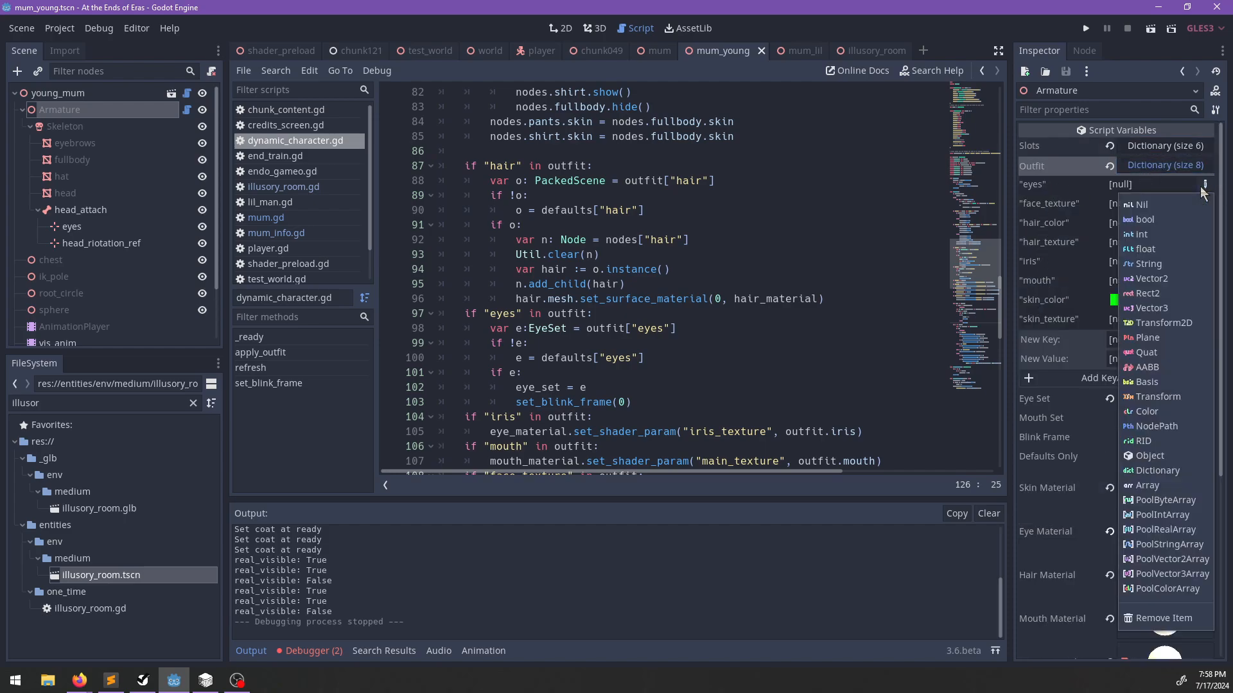
click(1144, 619)
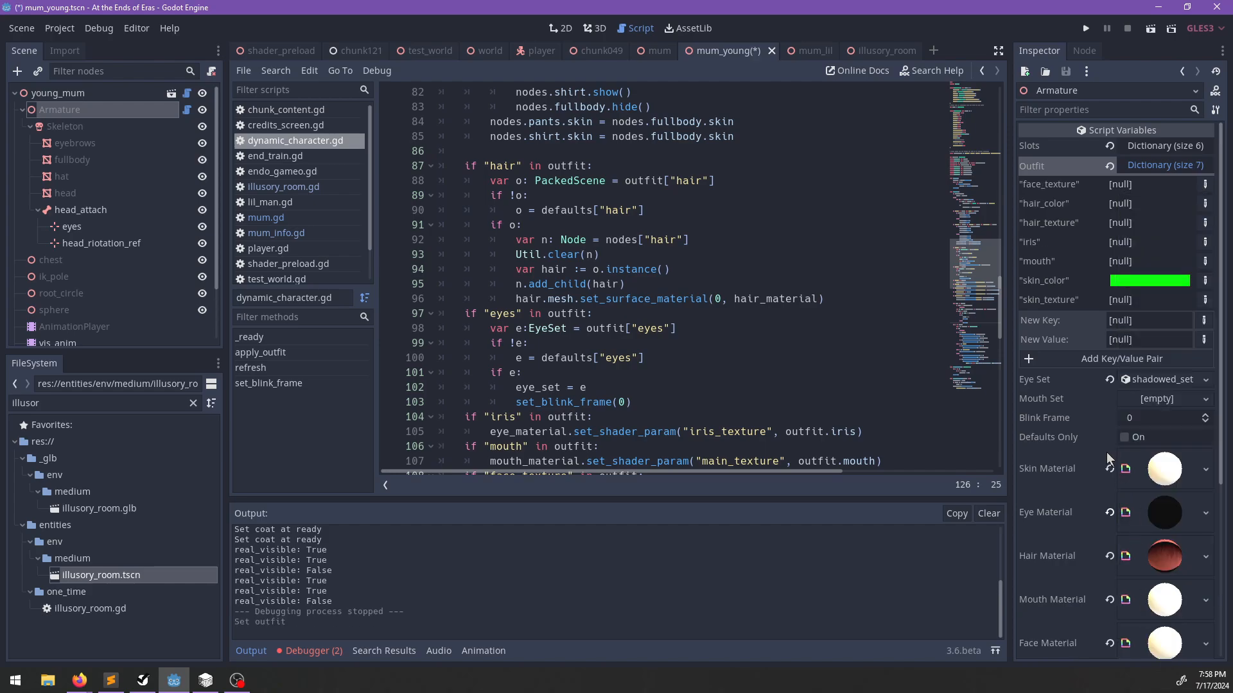
In the 3D view, find the iris textures and assign iris_black.png as the Armature eye material's Main Texture.
click(596, 29)
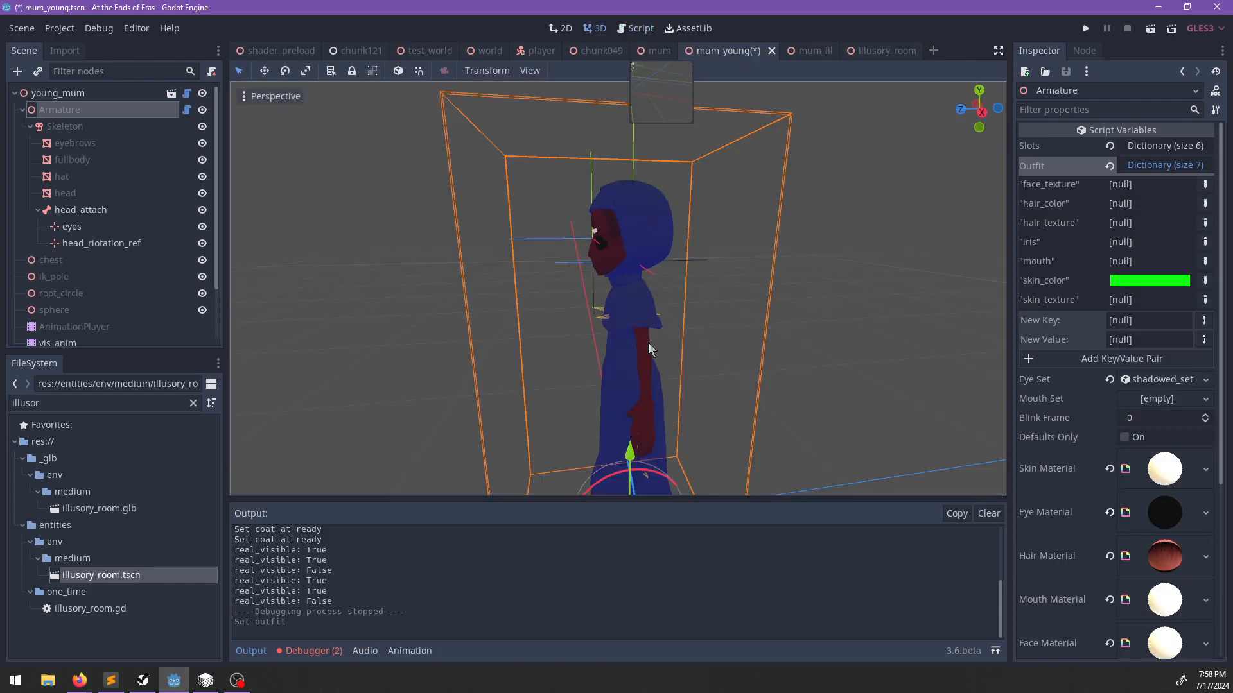
middle_drag(648, 341, 699, 333)
scroll(699, 332, up, 3)
click(1163, 522)
scroll(1130, 385, down, 8)
double_click(131, 403)
text(iris)
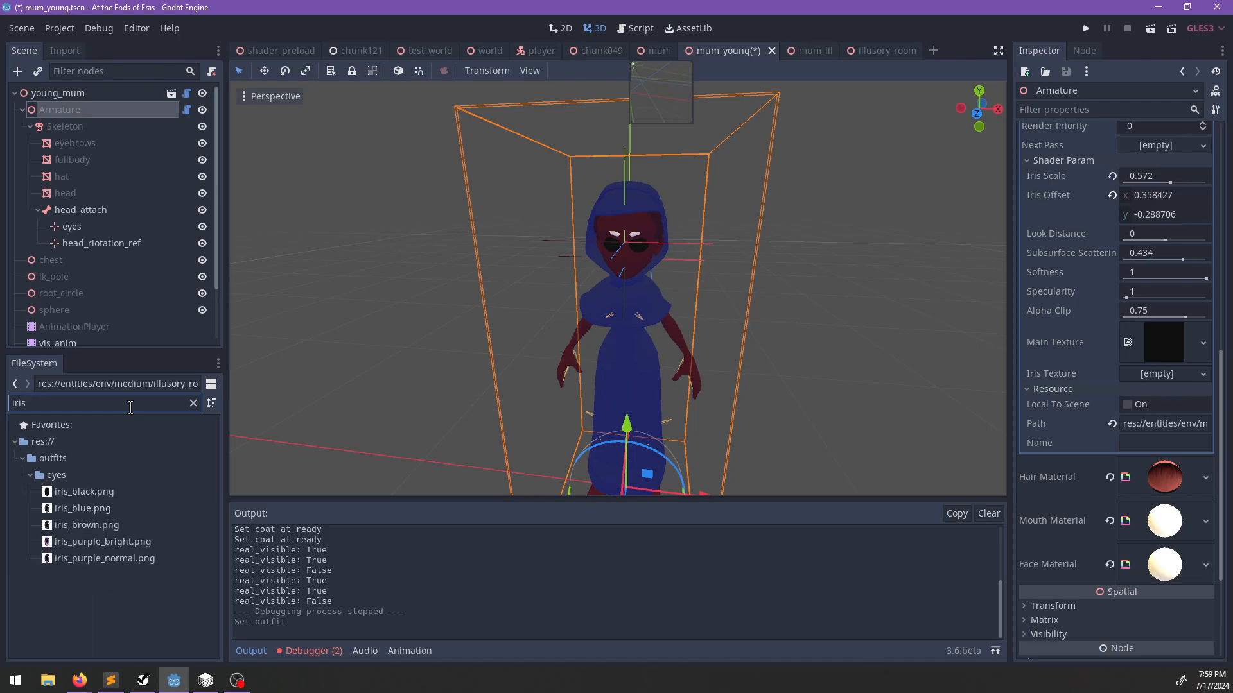
drag(86, 491, 1164, 342)
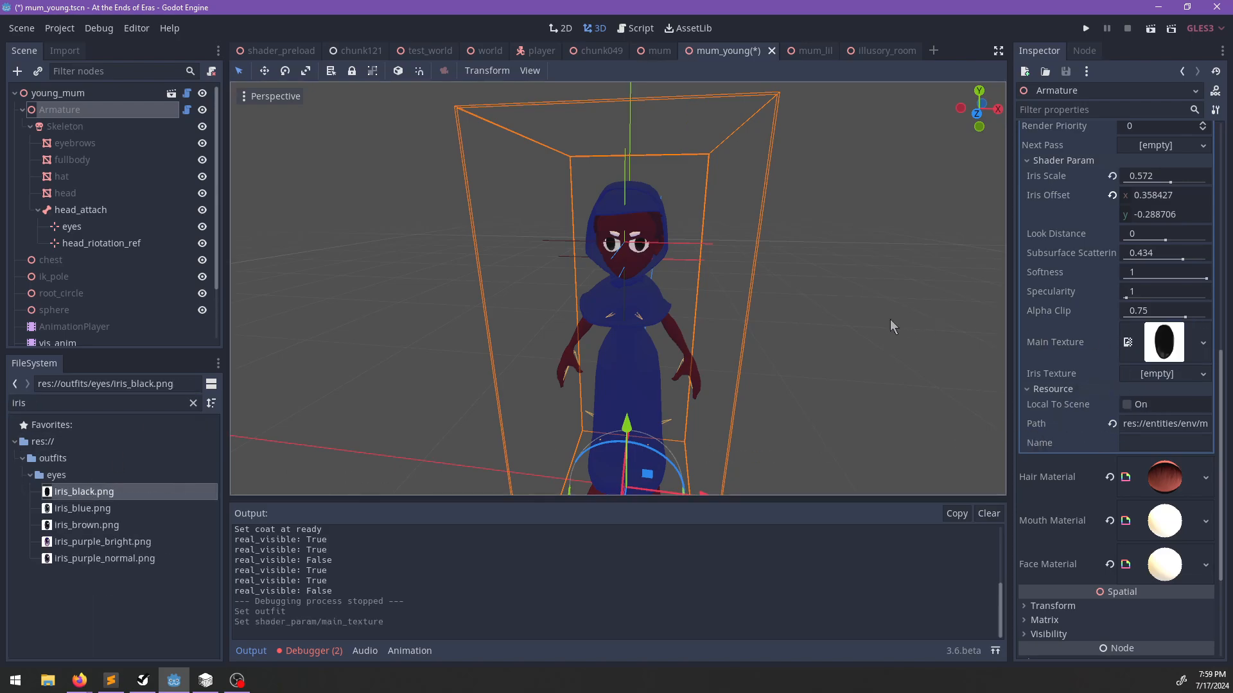
Try an Iris Scale of 0.2 on the Armature's eye material, and restore it to the default of 0.5.
middle_drag(807, 314, 694, 330)
scroll(683, 319, up, 5)
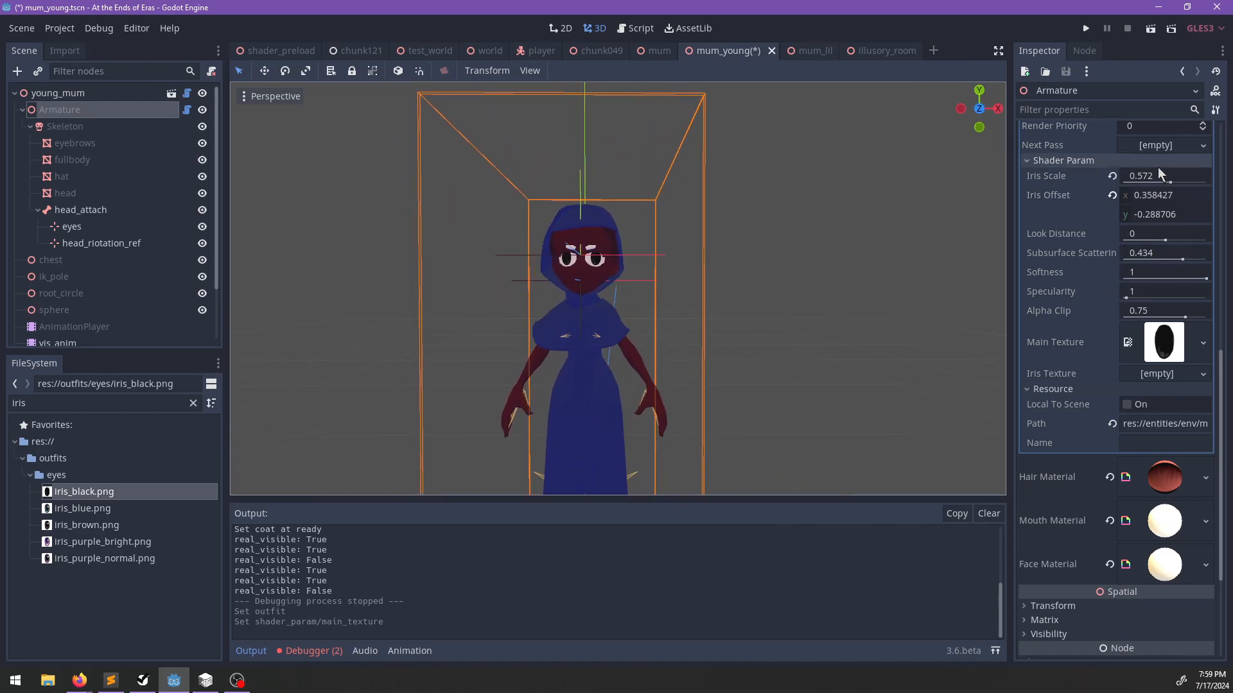
click(1112, 178)
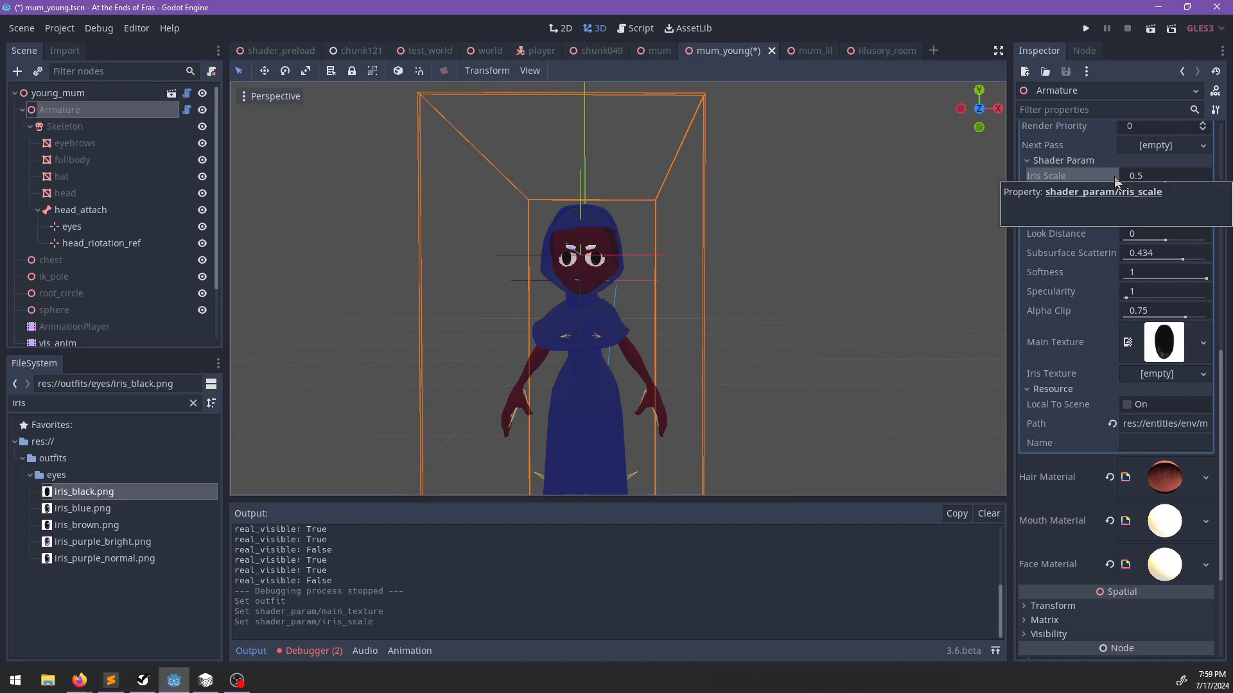
click(1151, 176)
text(0.2)
key(Return)
click(1112, 177)
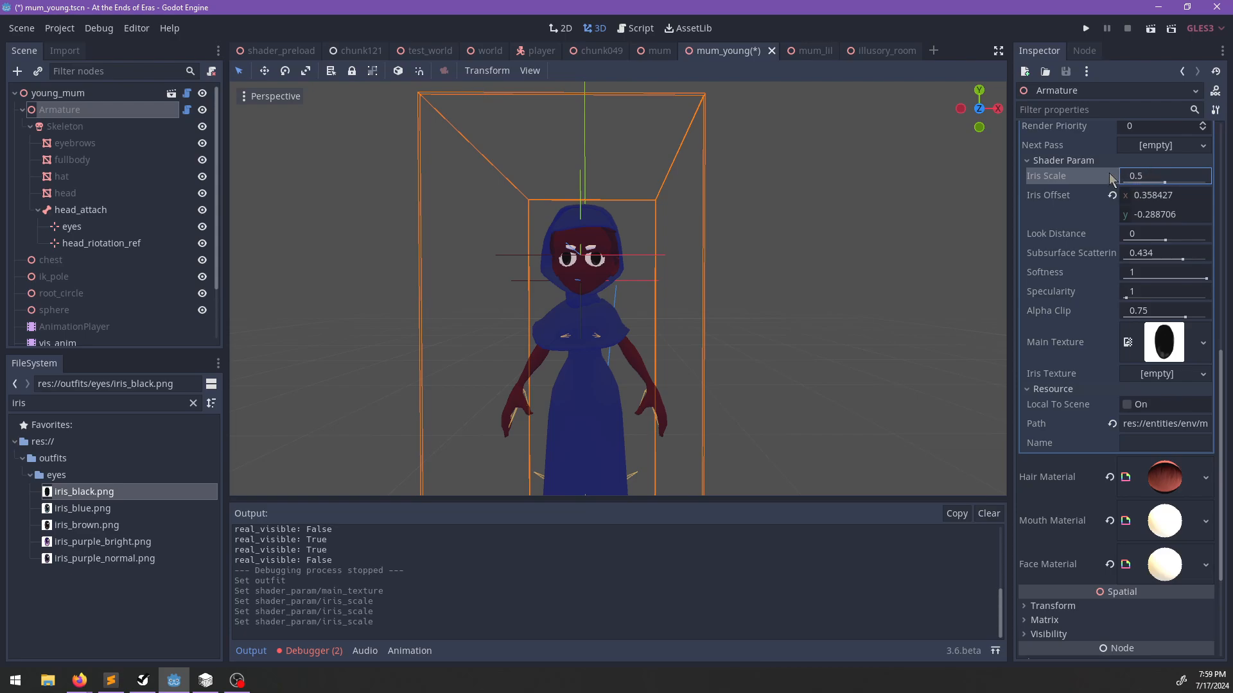
Reset the eye material's Iris Offset to its default and save the mum_young scene.
scroll(1150, 290, up, 4)
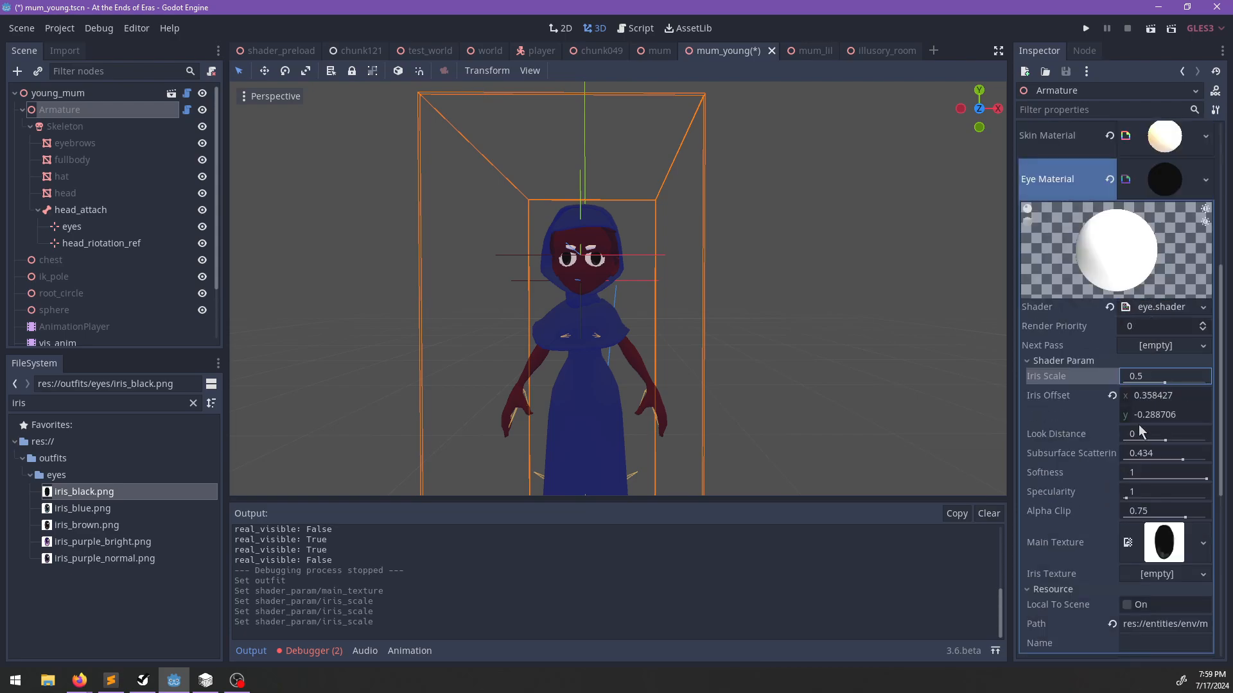
click(1112, 396)
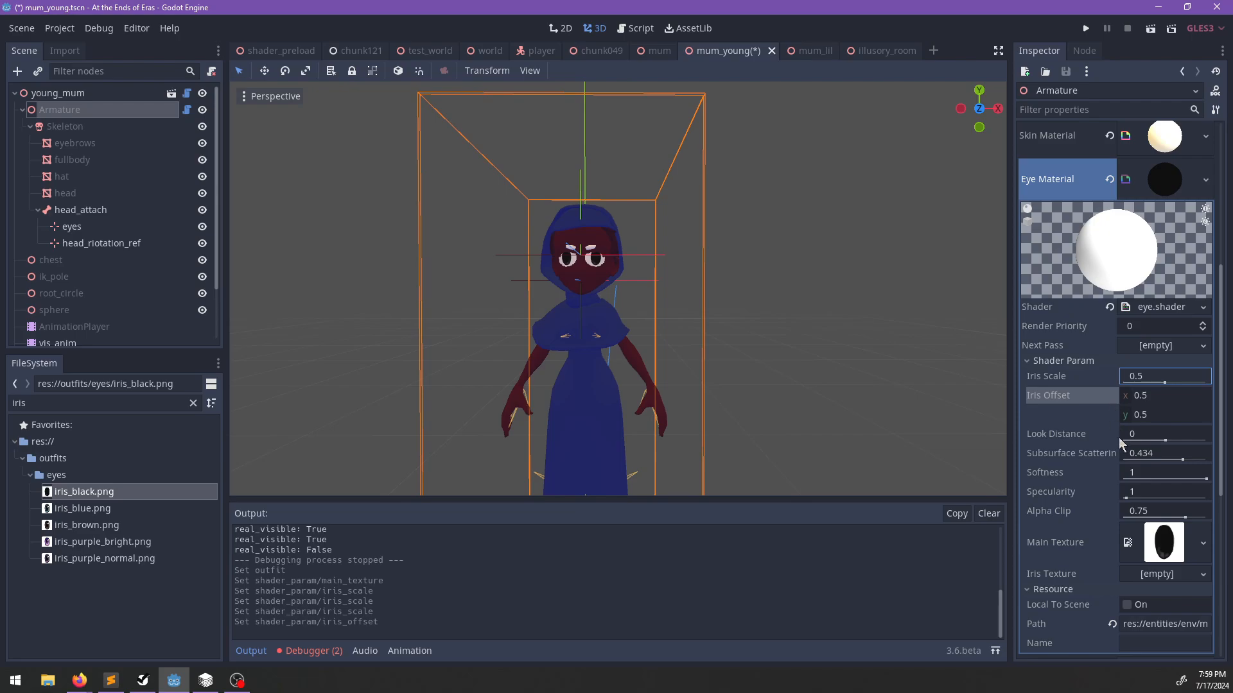
click(1168, 169)
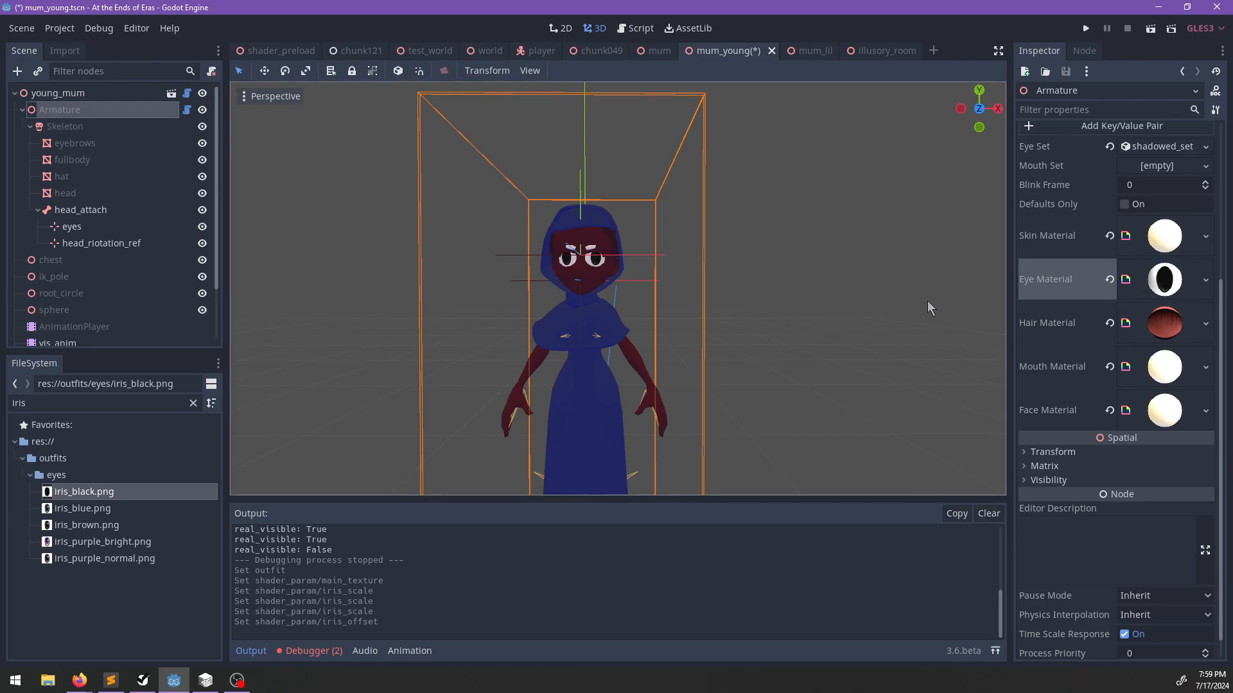
key(ctrl+s)
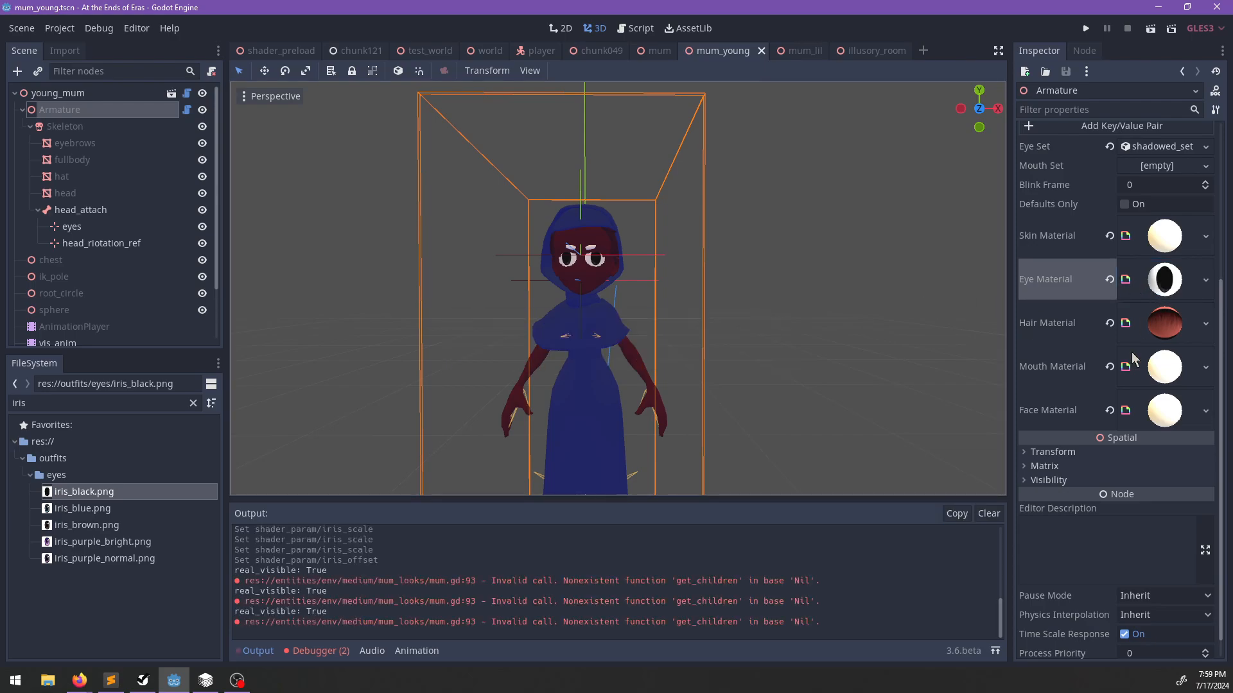
Assign the eye material to material slot 1 of the head mesh and save the scene.
click(601, 267)
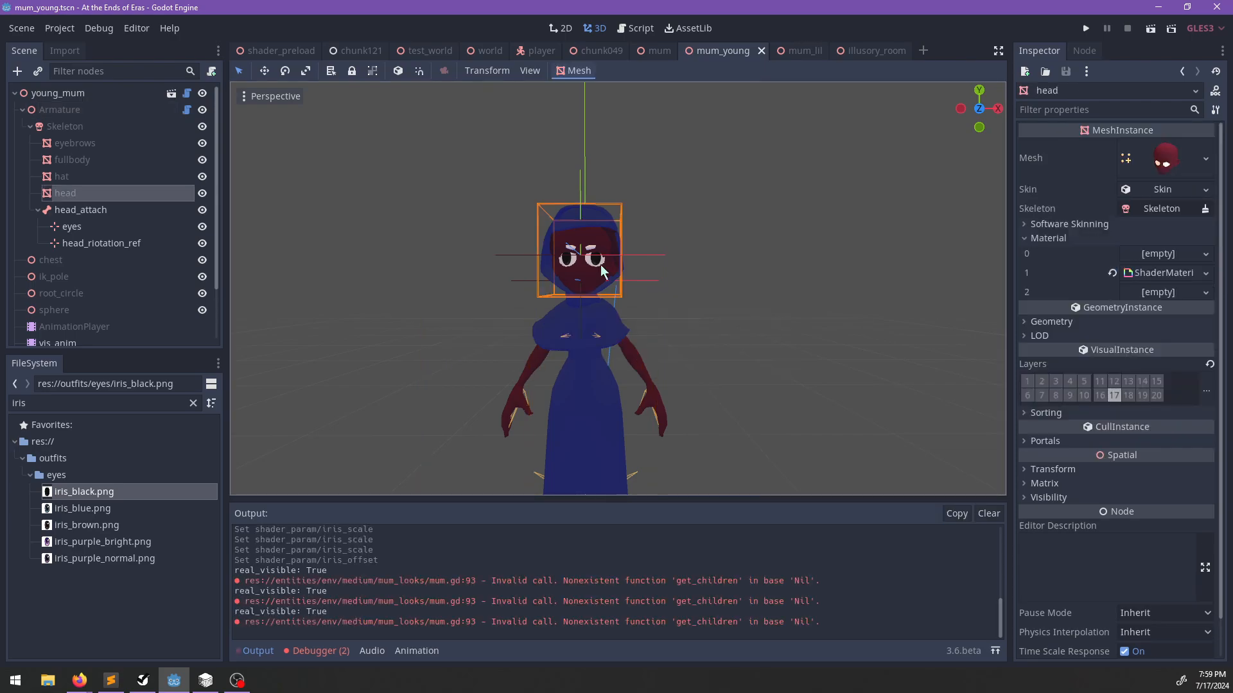
click(1165, 285)
key(ctrl+v)
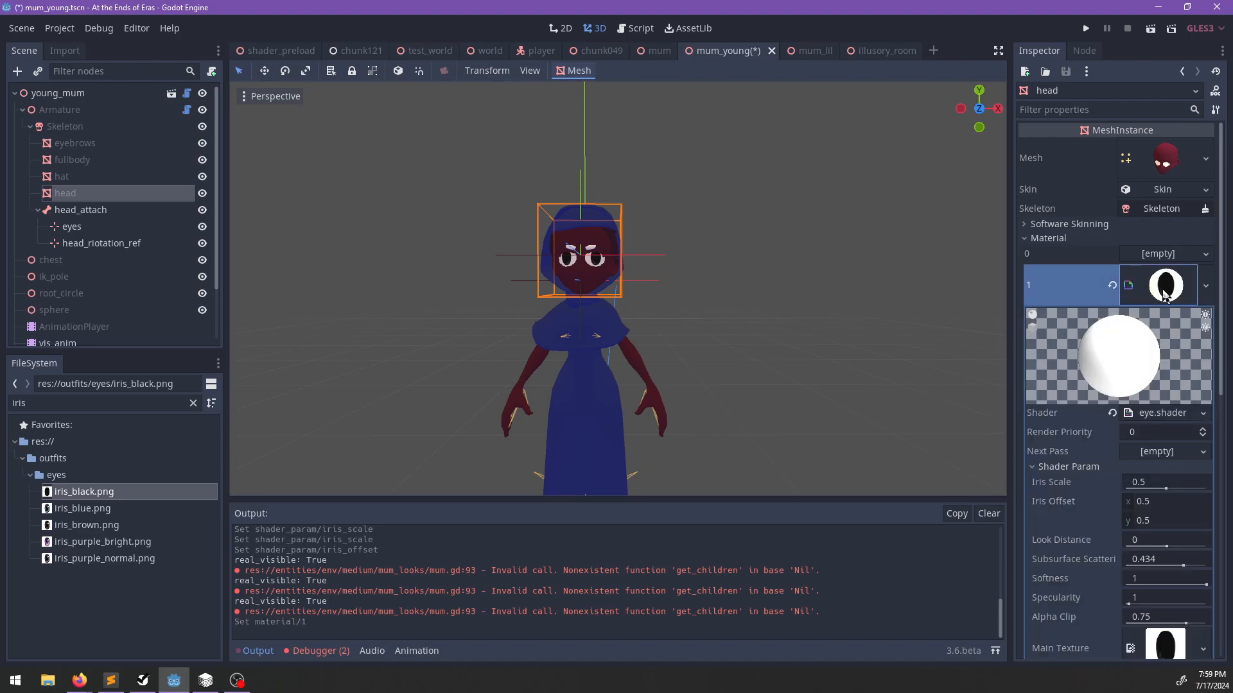
key(ctrl+s)
Lower the head's eye material Subsurface Scattering to 0.08, reset its Look Distance and view the face up close.
scroll(1130, 346, down, 3)
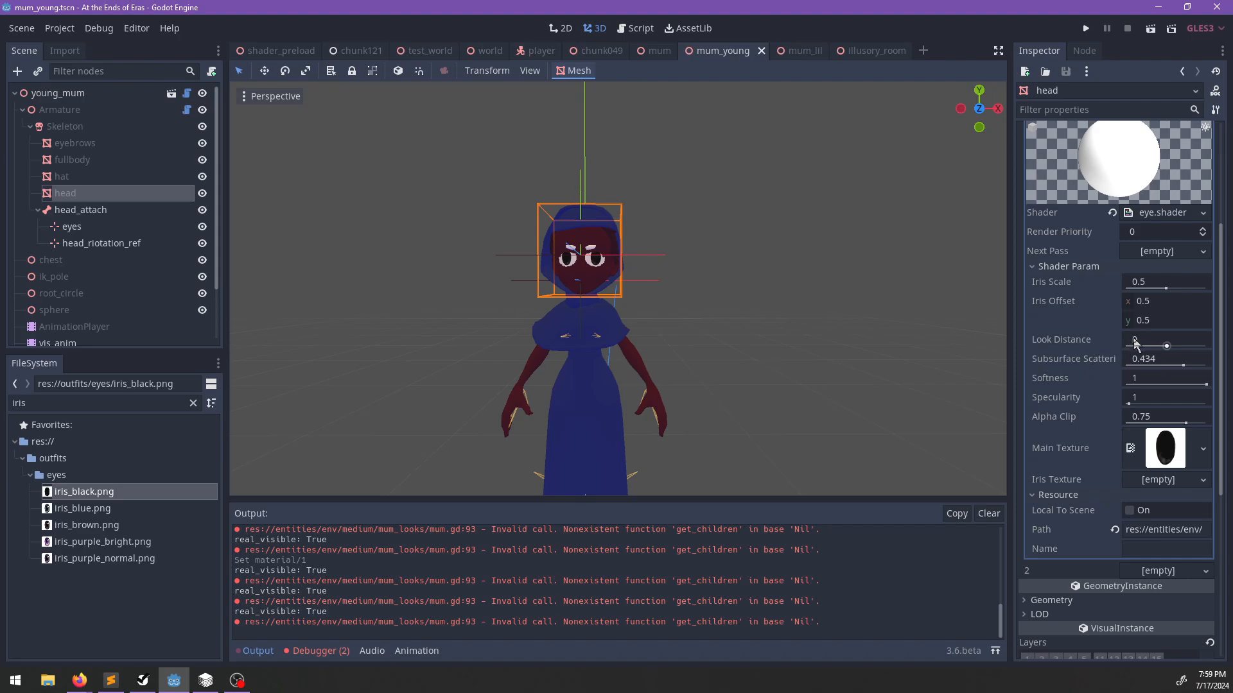
mouse_move(1166, 346)
mouse_down()
mouse_move(1125, 351)
mouse_move(1196, 365)
mouse_move(1125, 364)
mouse_move(1181, 365)
mouse_move(1165, 364)
mouse_up()
click(1115, 339)
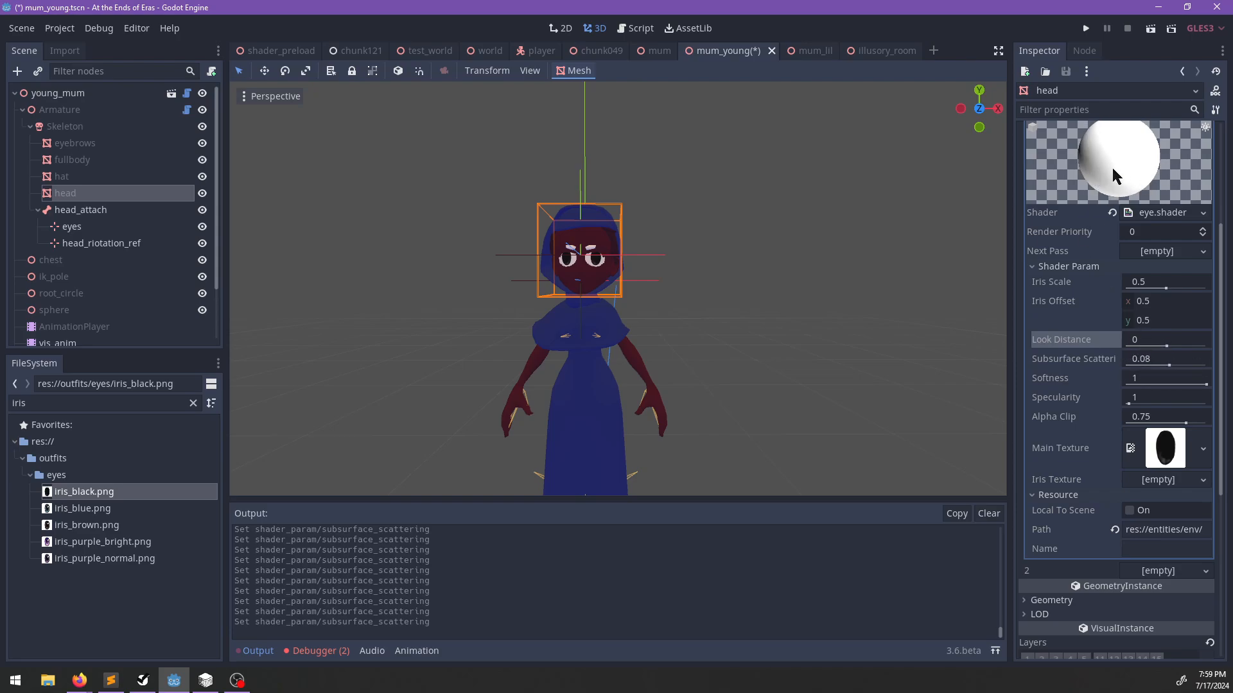
scroll(1154, 226, up, 2)
scroll(1145, 330, down, 2)
middle_drag(725, 300, 693, 361)
scroll(644, 355, up, 3)
Reuse the black iris image as the eye material's Iris Texture and assign white_pixel.bmp as its Main Texture.
drag(1165, 448, 1163, 488)
click(1204, 450)
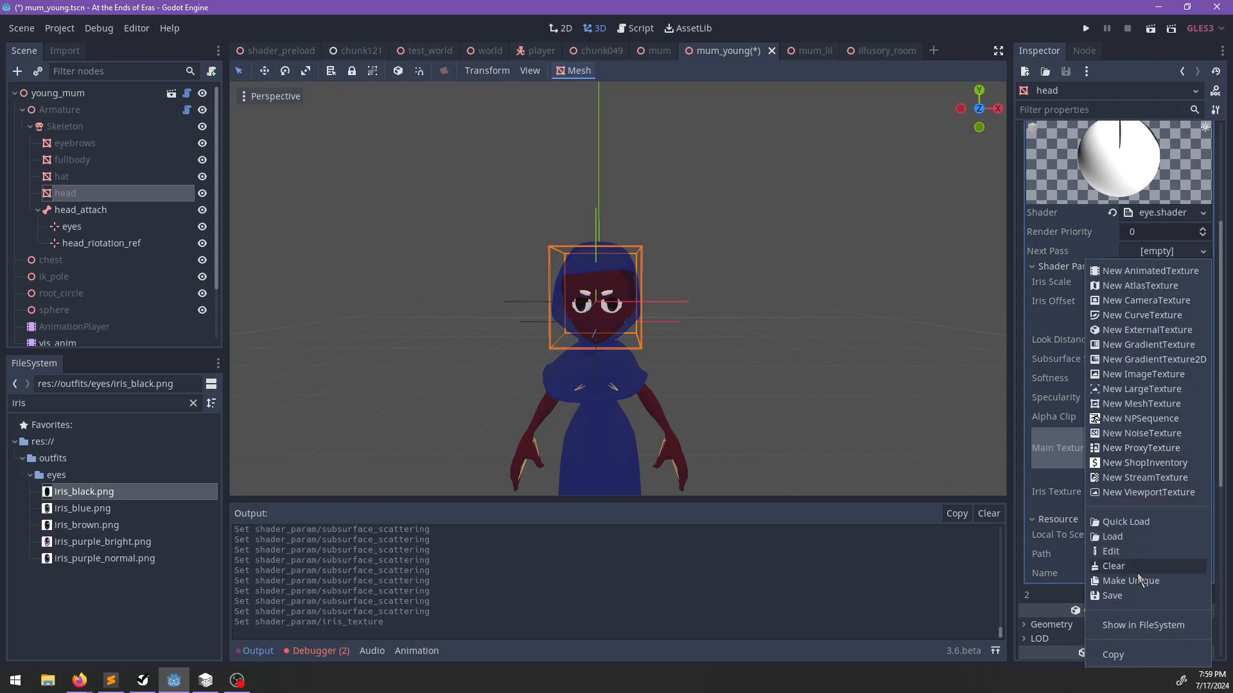
click(1056, 565)
double_click(98, 403)
text(white)
drag(125, 576, 1165, 449)
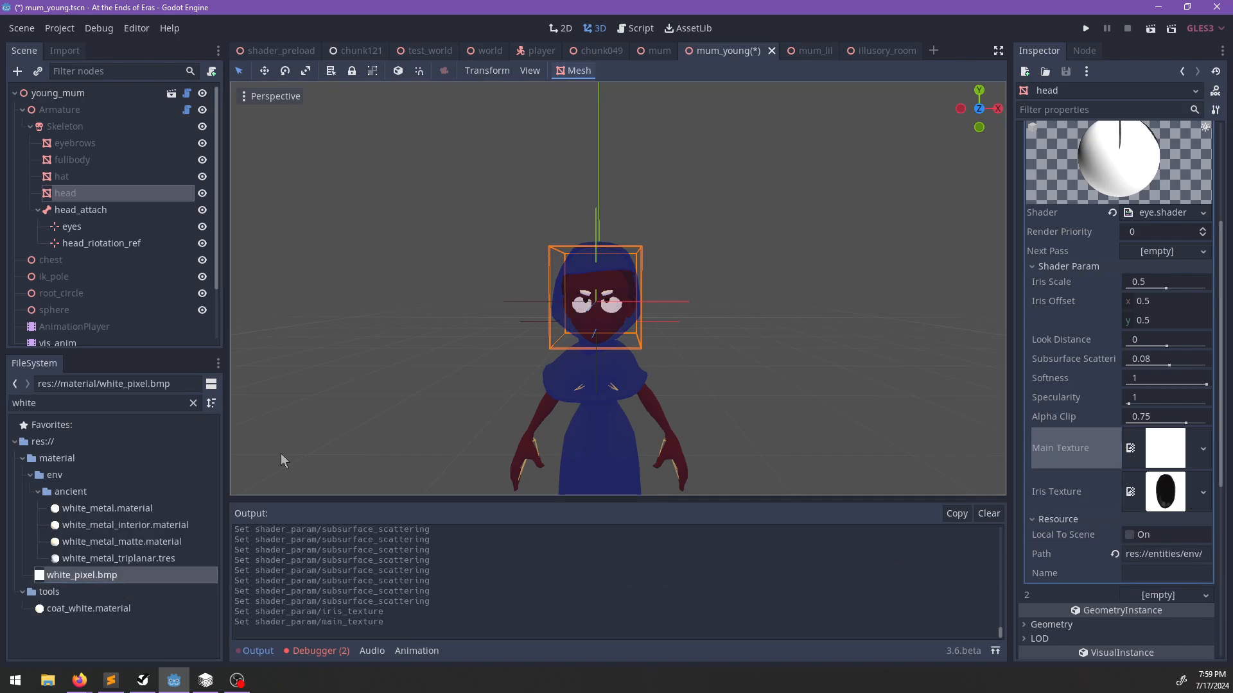
Search the project files for "eye" and assign eye1.png as the eye material's Main Texture.
double_click(152, 410)
text(eye)
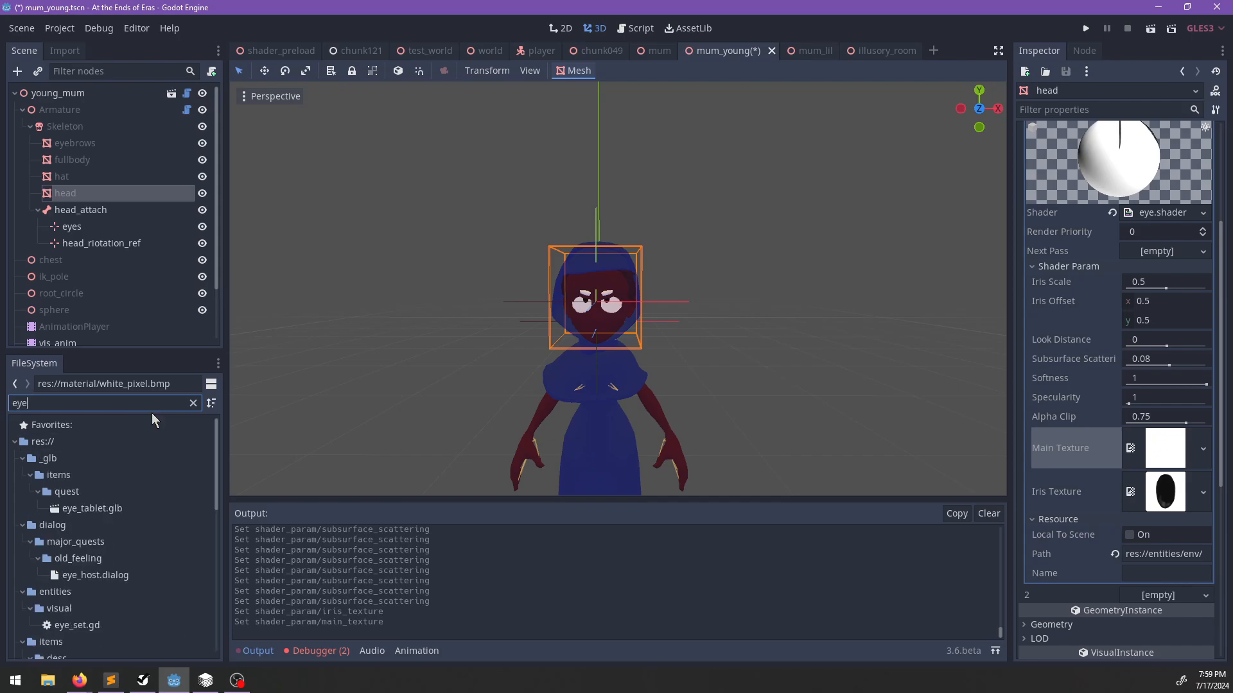
scroll(131, 527, down, 5)
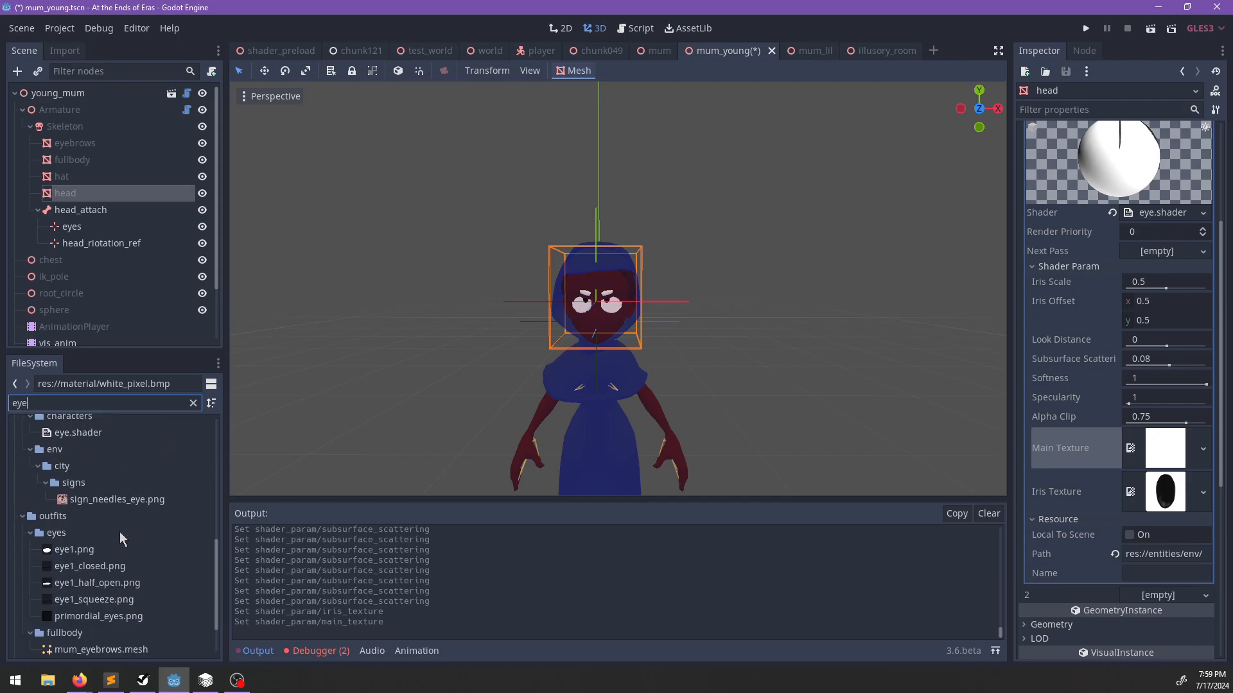
scroll(1102, 250, up, 3)
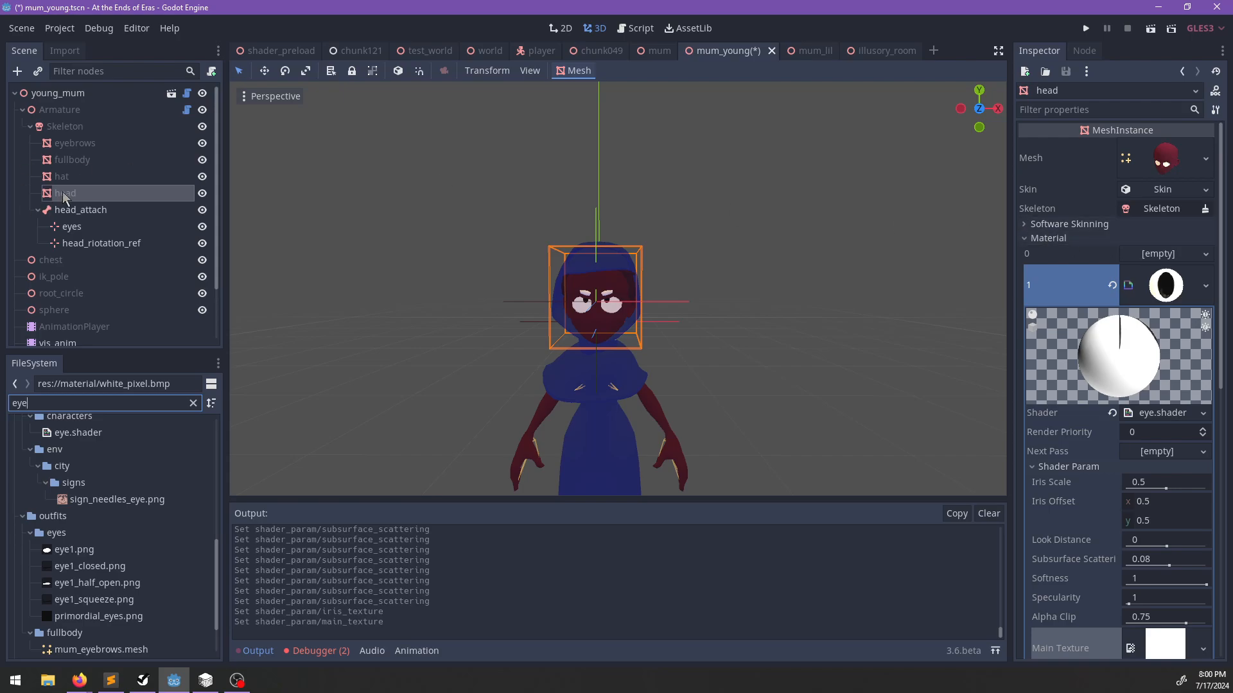
scroll(1114, 283, down, 3)
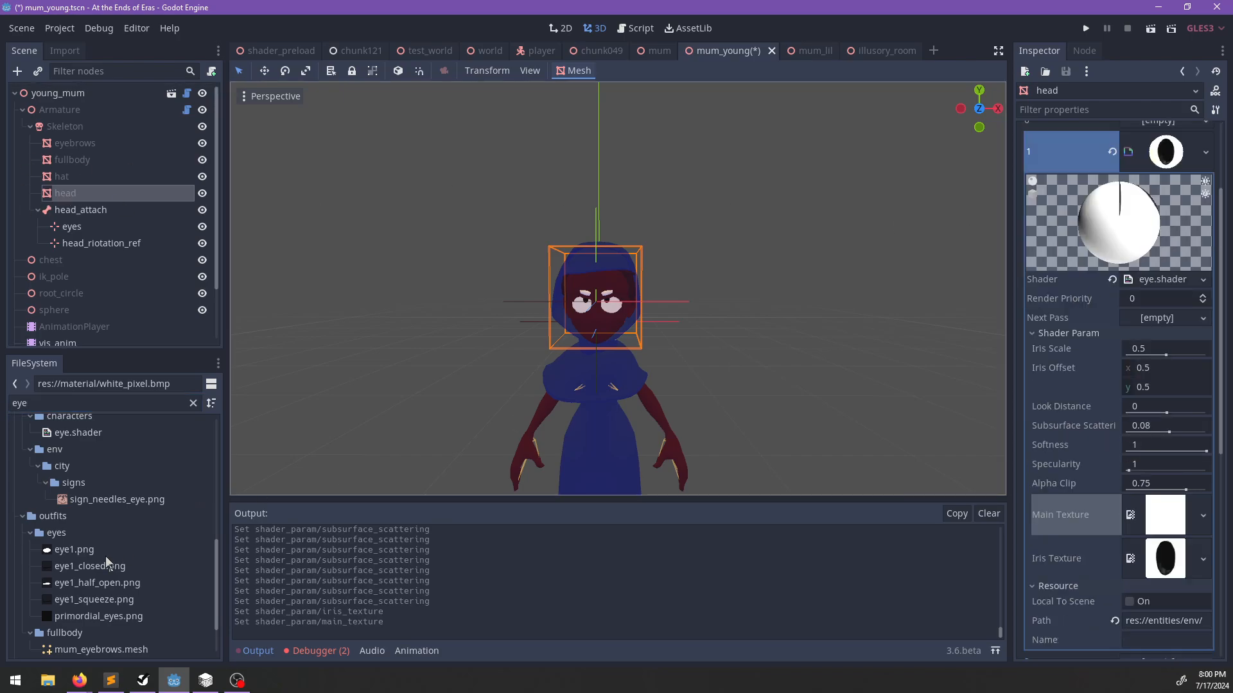
scroll(93, 517, down, 2)
drag(65, 494, 1159, 521)
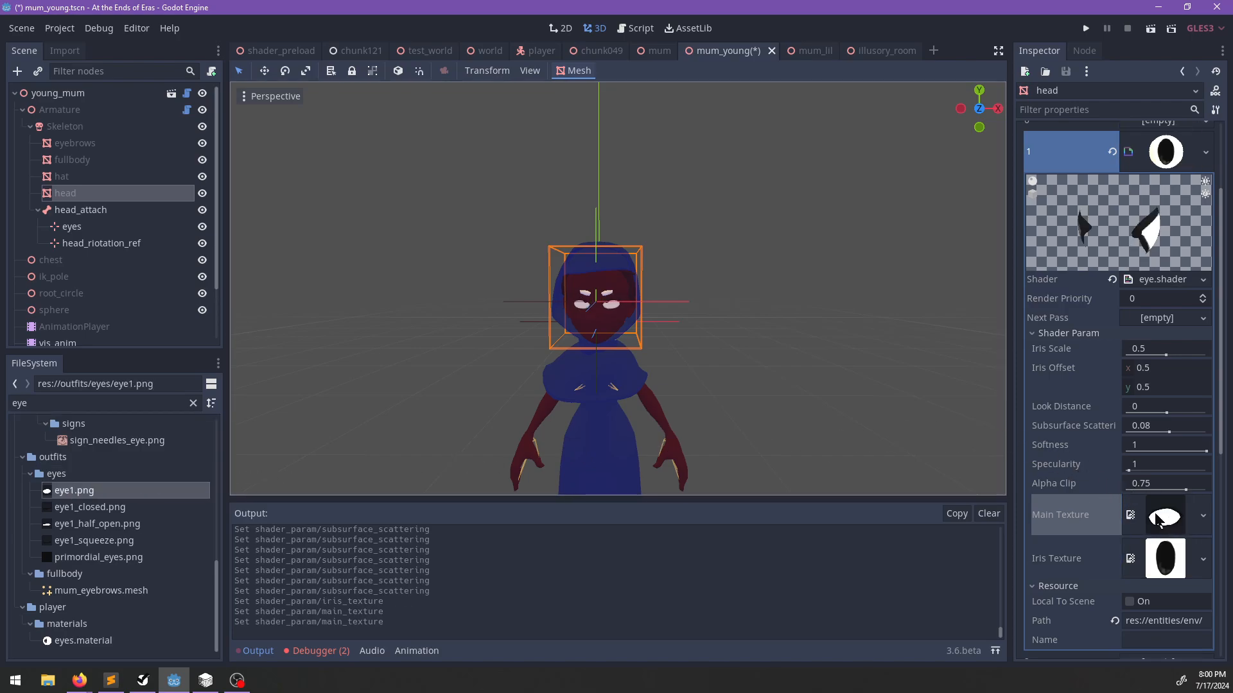
Try an Iris Scale of 1 and an Iris Offset x of 1 on the eye material, restoring each to 0.5.
click(1150, 350)
text(1)
key(Return)
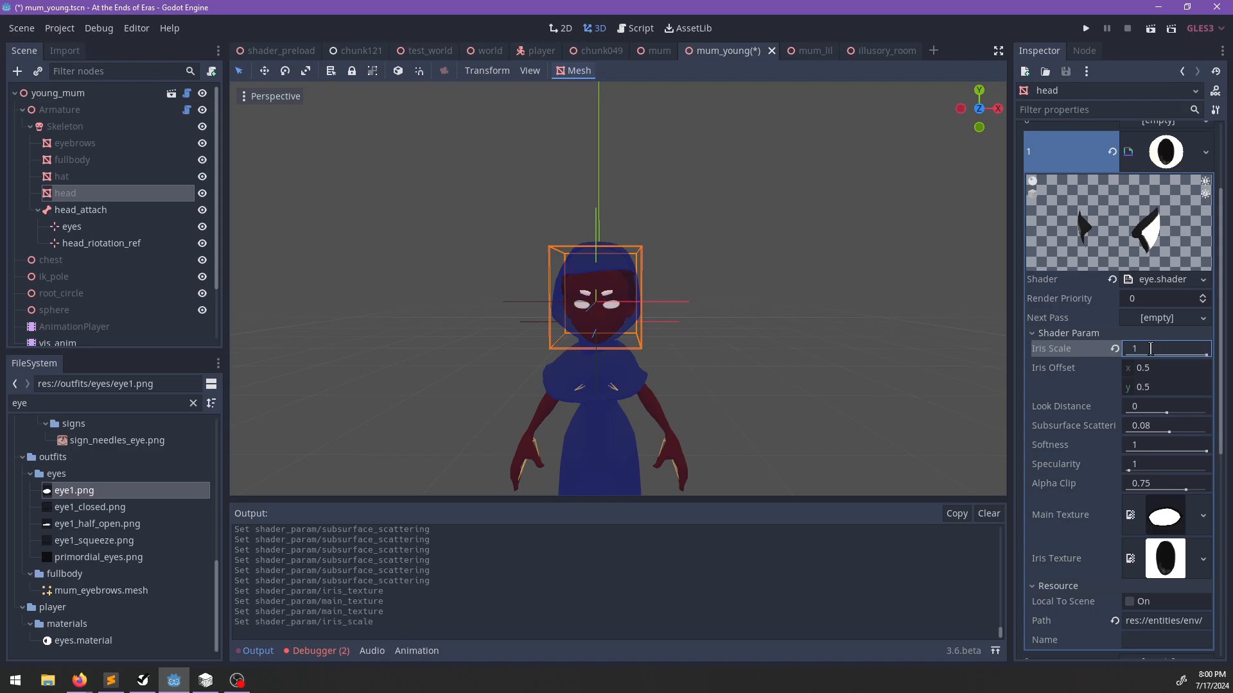
click(1153, 352)
text(.5)
key(Tab)
text(1)
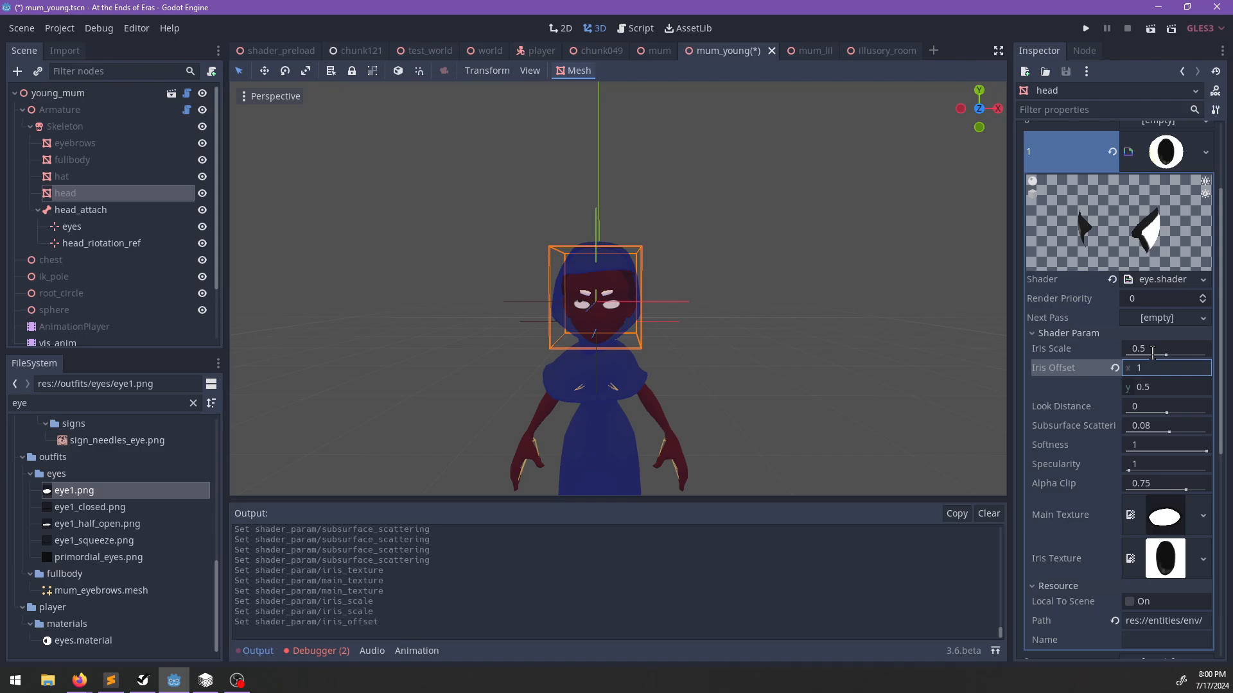
click(1115, 368)
Set the eye material's Iris Offset y to 0 and its Iris Scale to 0.7.
click(1155, 388)
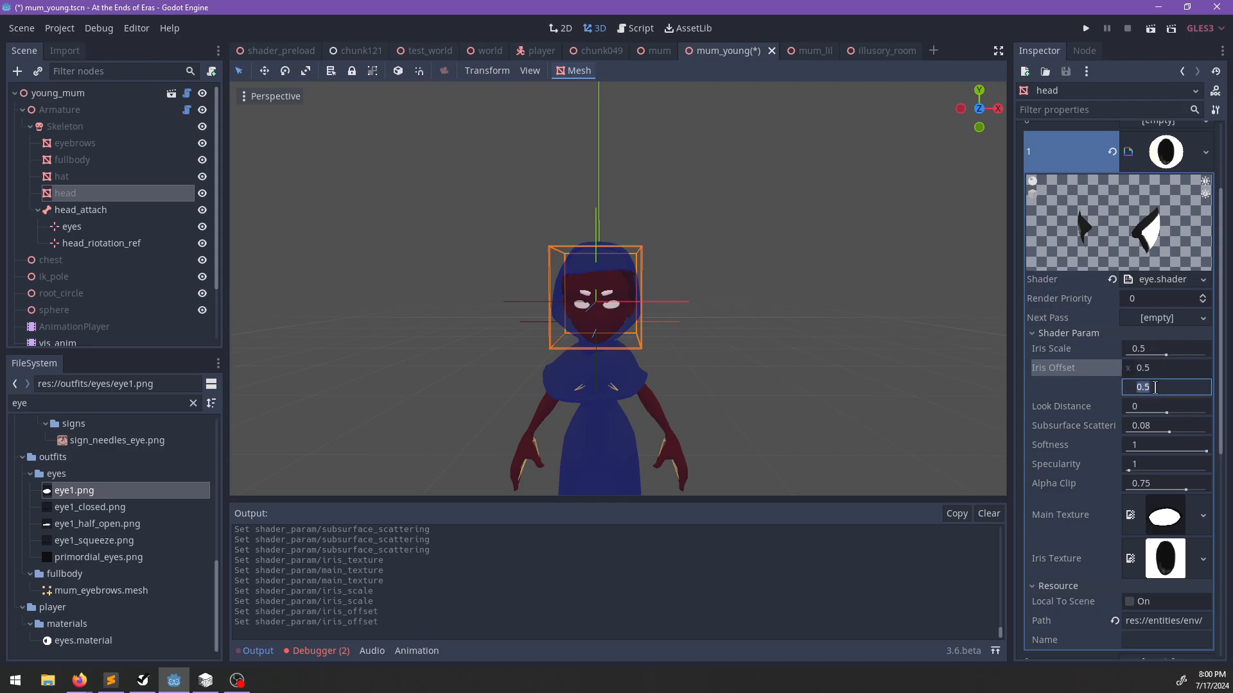
key(Return)
key(Return)
scroll(711, 337, up, 3)
middle_drag(581, 360, 777, 361)
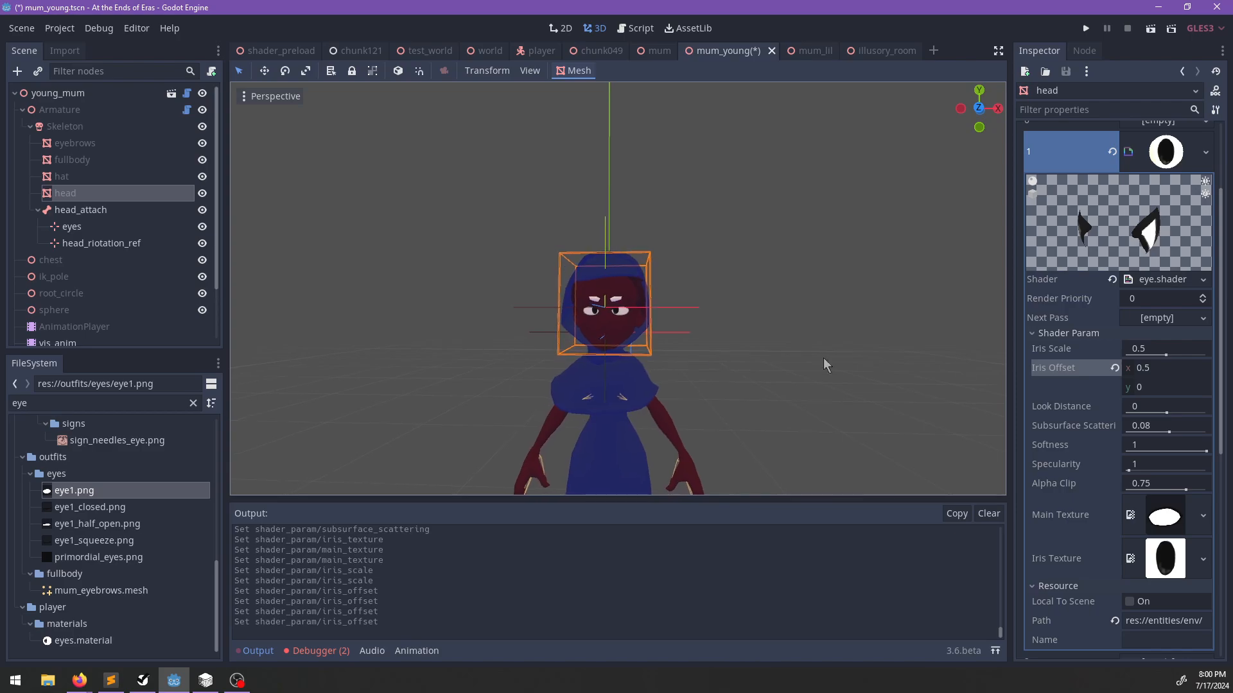
click(1150, 351)
text(0.7)
key(Return)
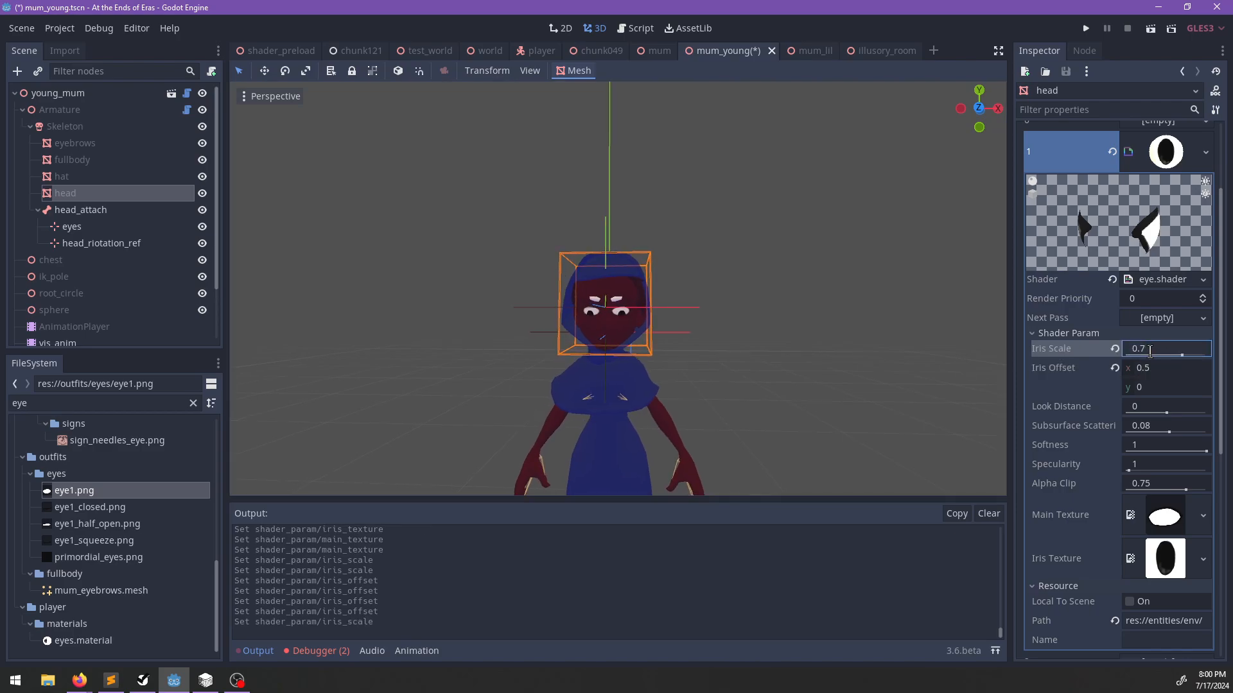
Try an Iris Offset y of 0.2 on the eye material, and raise it to 0.4.
click(1157, 369)
key(Tab)
text(0.2)
key(Return)
click(1157, 368)
click(1157, 388)
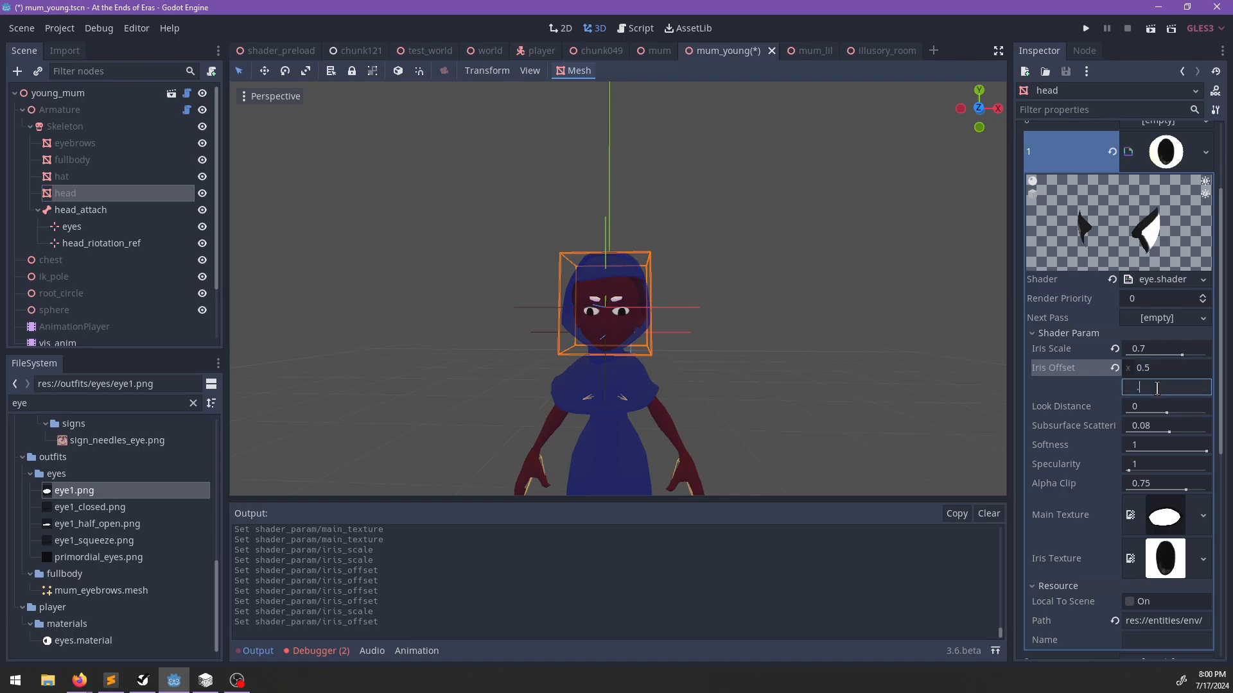
key(Return)
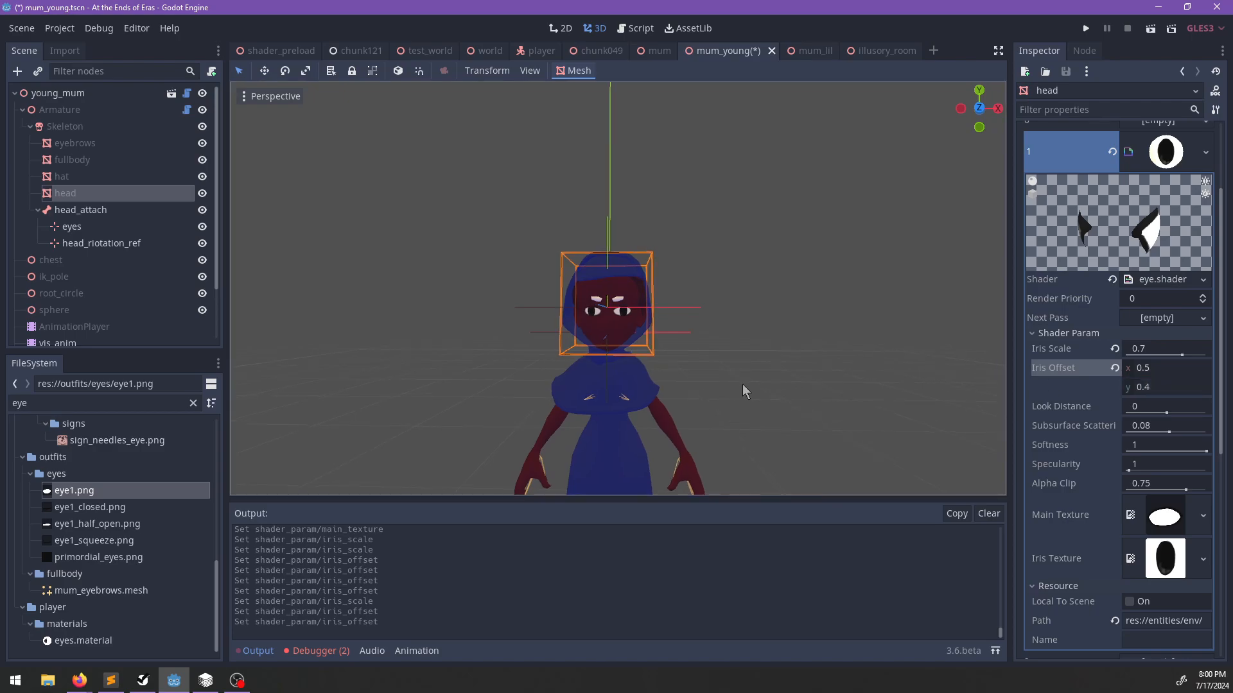
Set the eye material's Iris Scale to 0.6, trying a Look Distance of about -0.16 and resetting it to 0.
click(1157, 348)
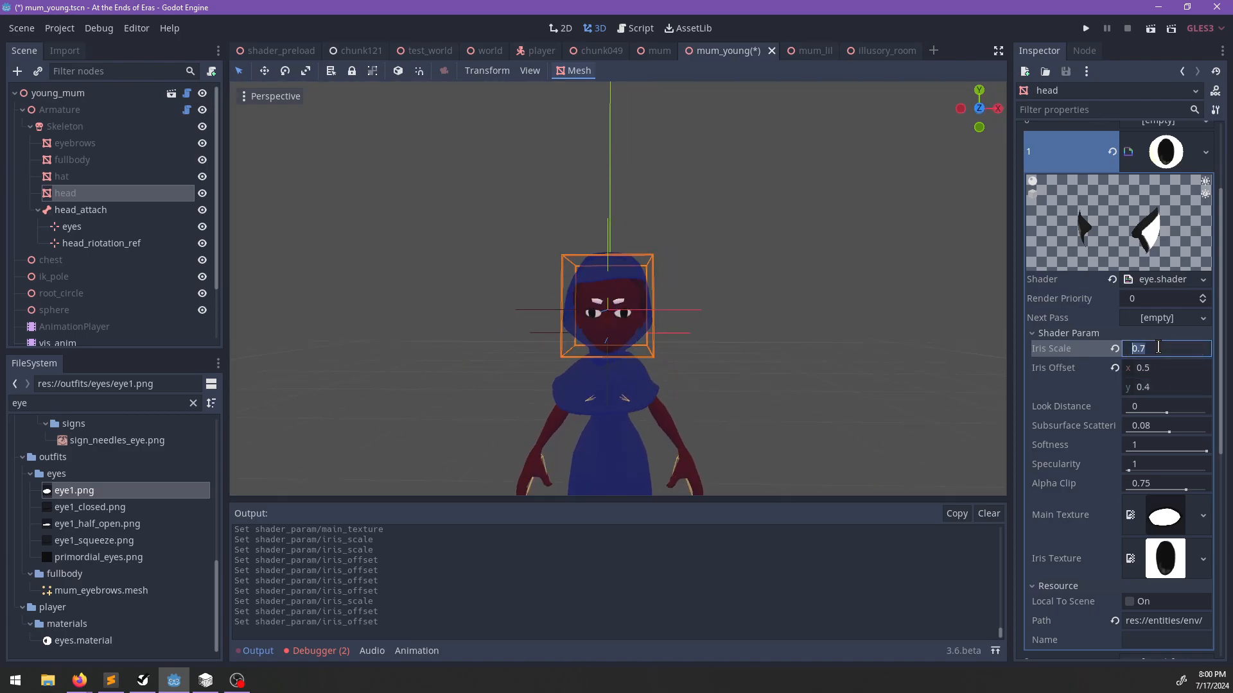
drag(1167, 407, 1160, 407)
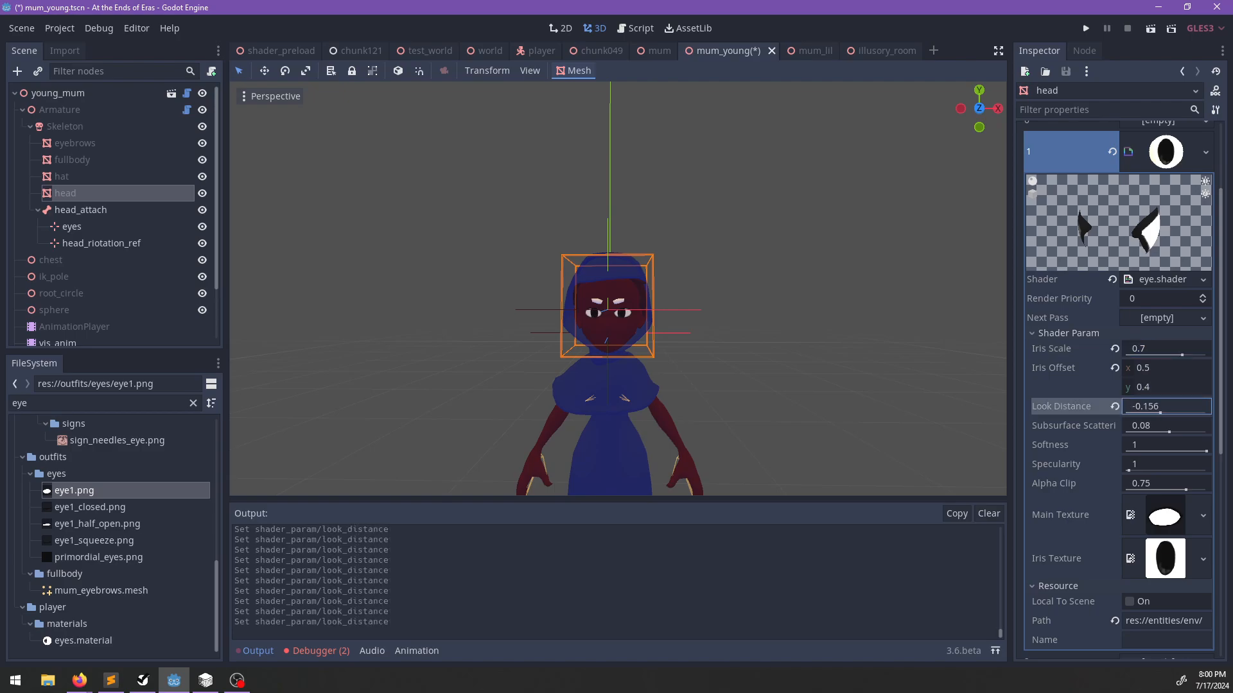
click(1159, 349)
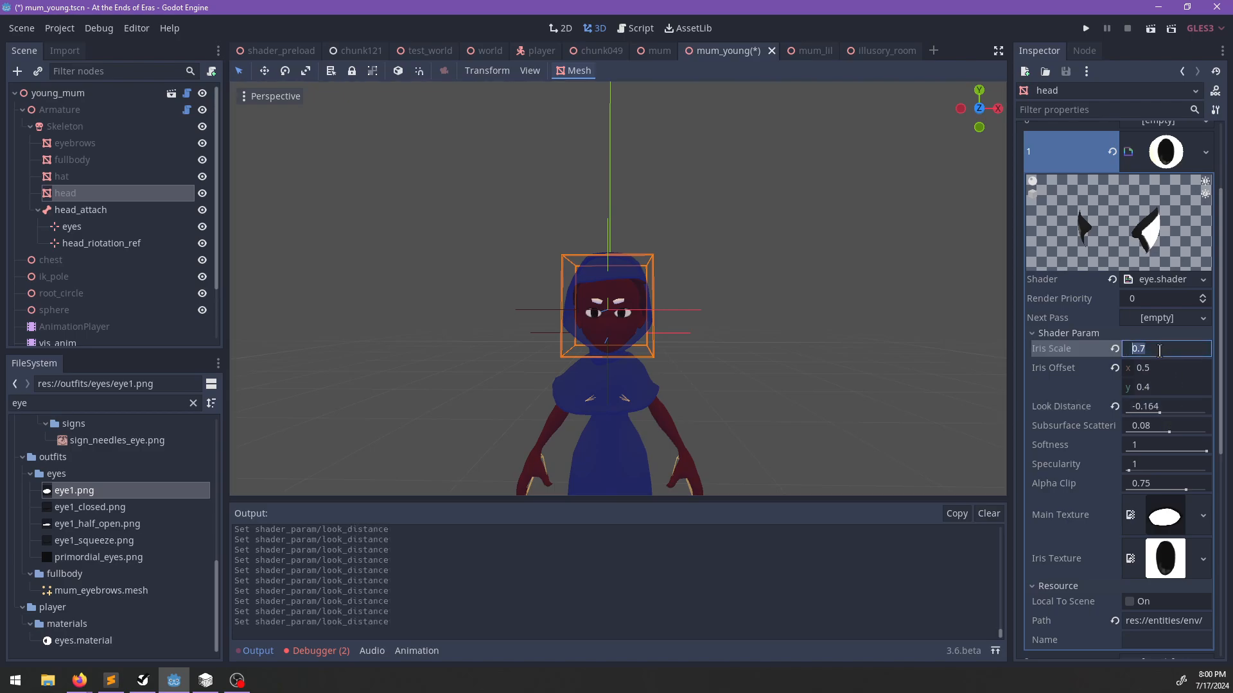
text(0.6)
key(Return)
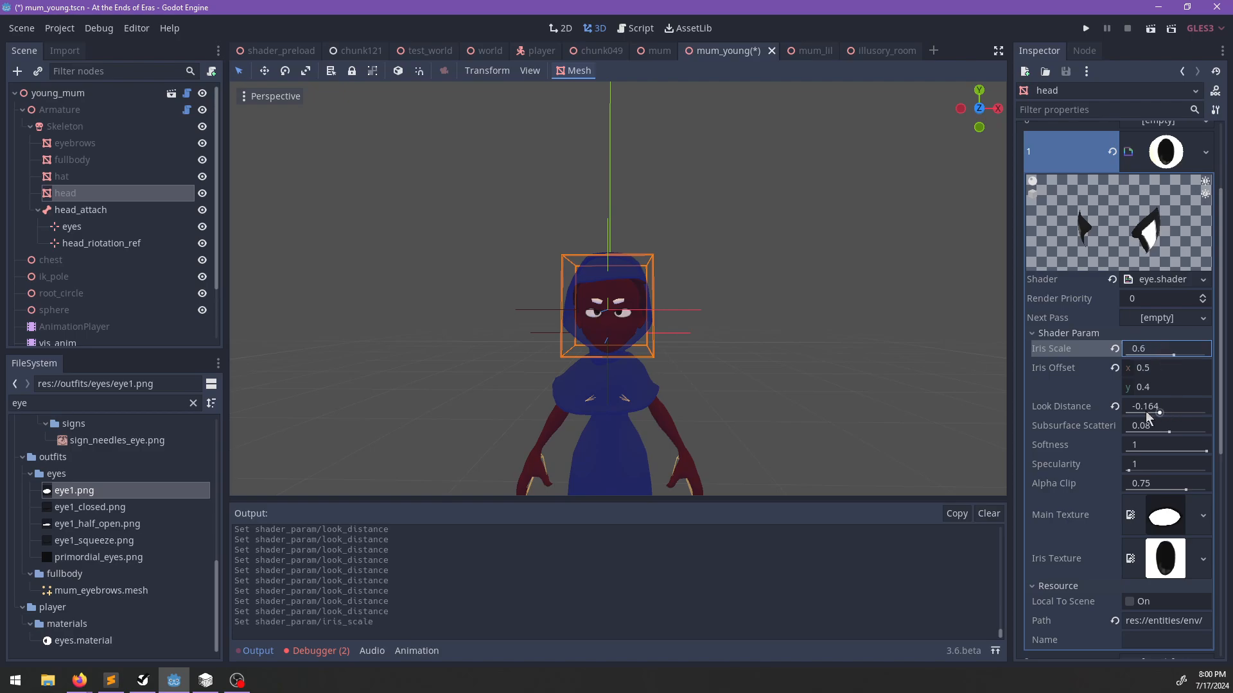
click(1114, 407)
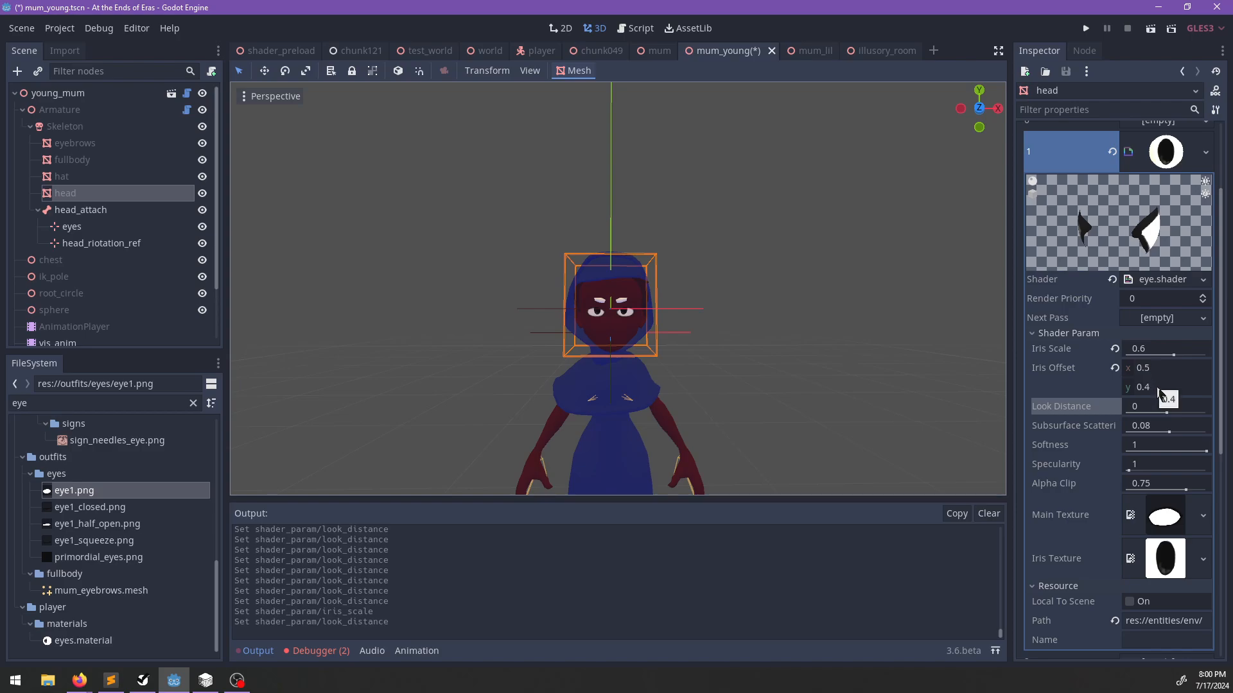
Try an Iris Offset y of 0.5 and of 0.25 on the eye material, checking the eyes from the side.
click(1159, 387)
text(.5)
key(Return)
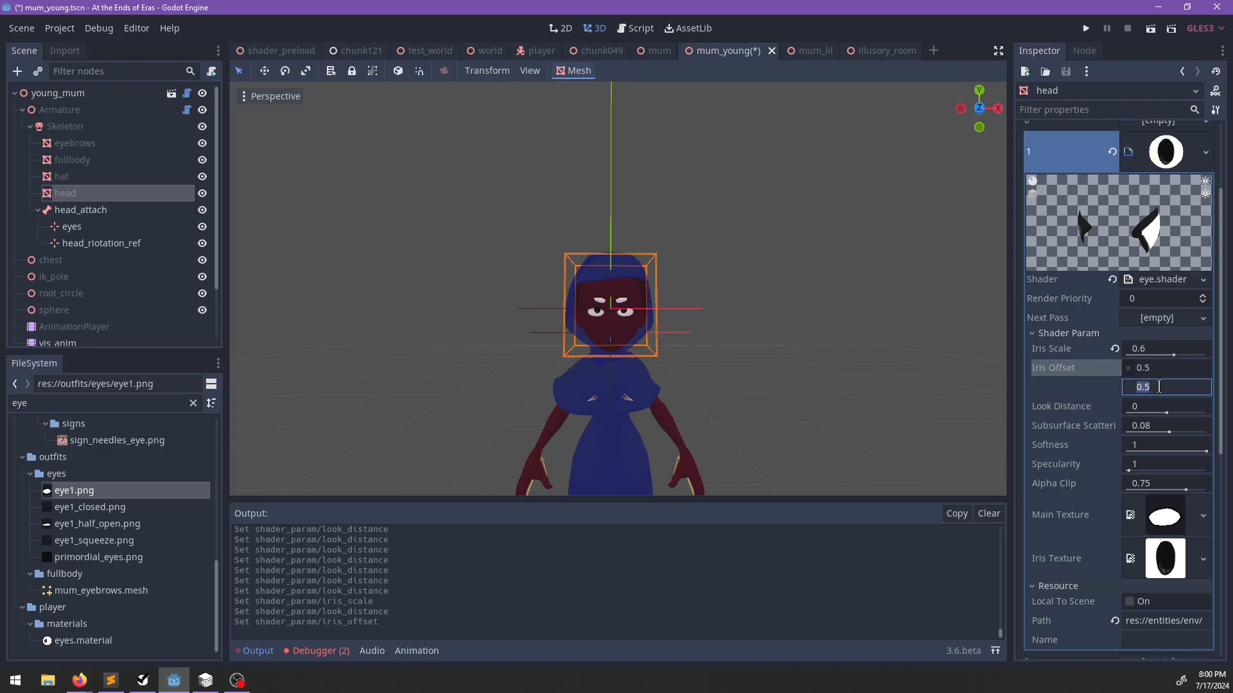
key(Return)
click(1159, 387)
text(.25)
key(Return)
middle_drag(847, 357, 663, 357)
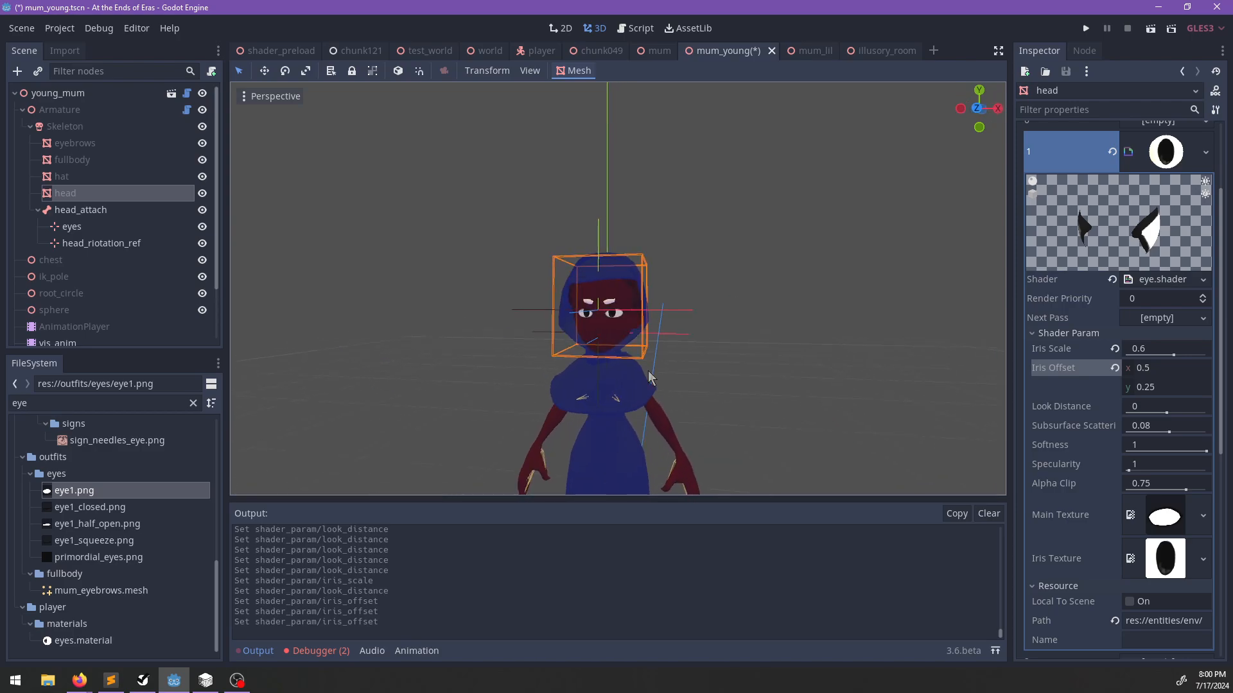
Set the eye material's Iris Offset y to 0.2 and save the young mum scene.
click(1152, 388)
text(.2)
key(Return)
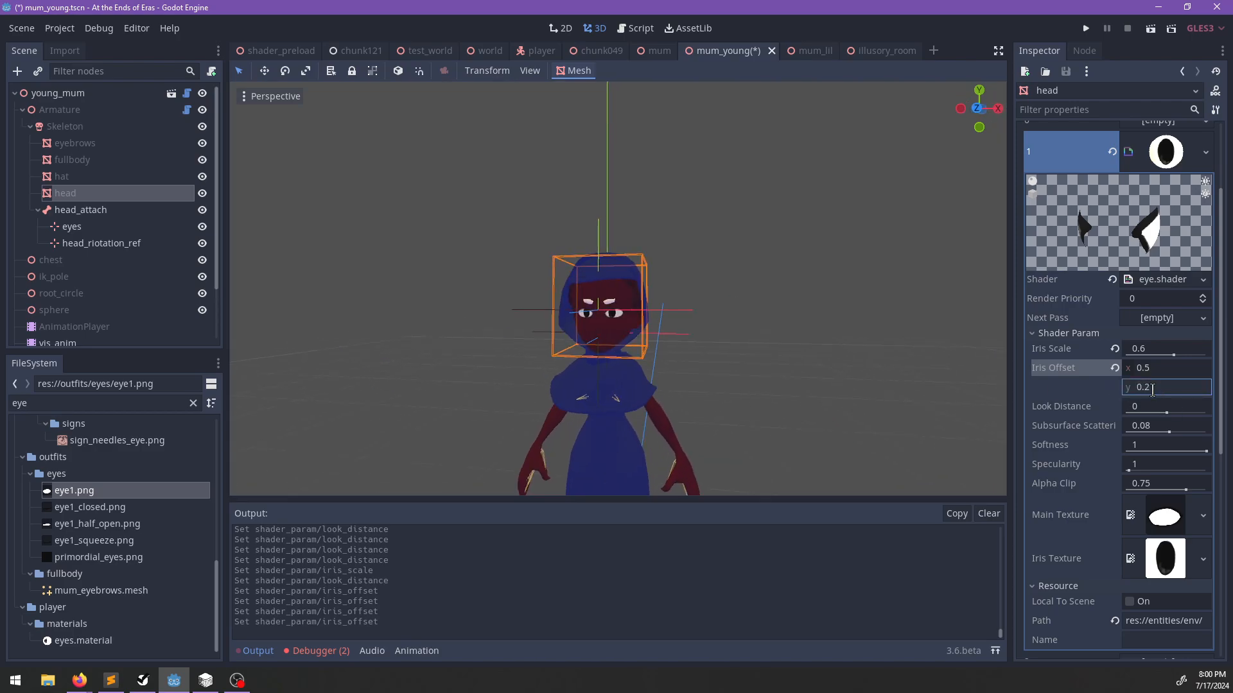
middle_drag(763, 378, 705, 373)
key(ctrl+s)
Search the project files for "white", try coat_white.material in the hat's material slot 0, clear the slot and save.
click(623, 396)
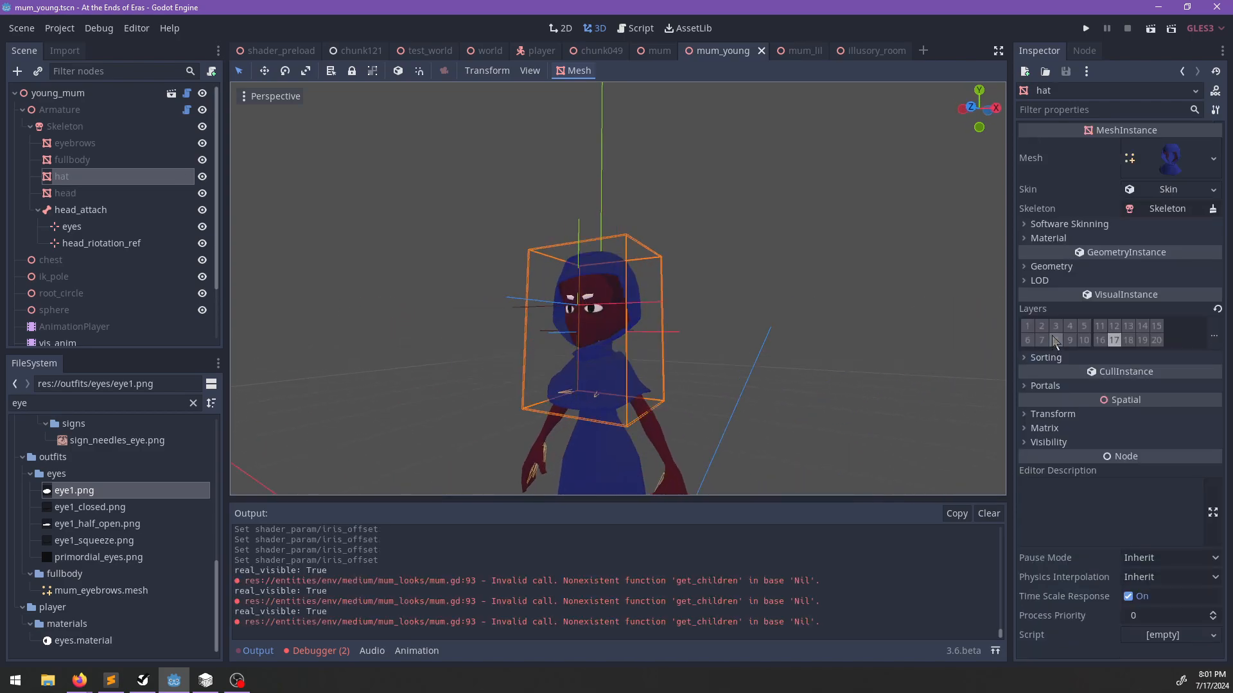
click(1066, 238)
double_click(111, 409)
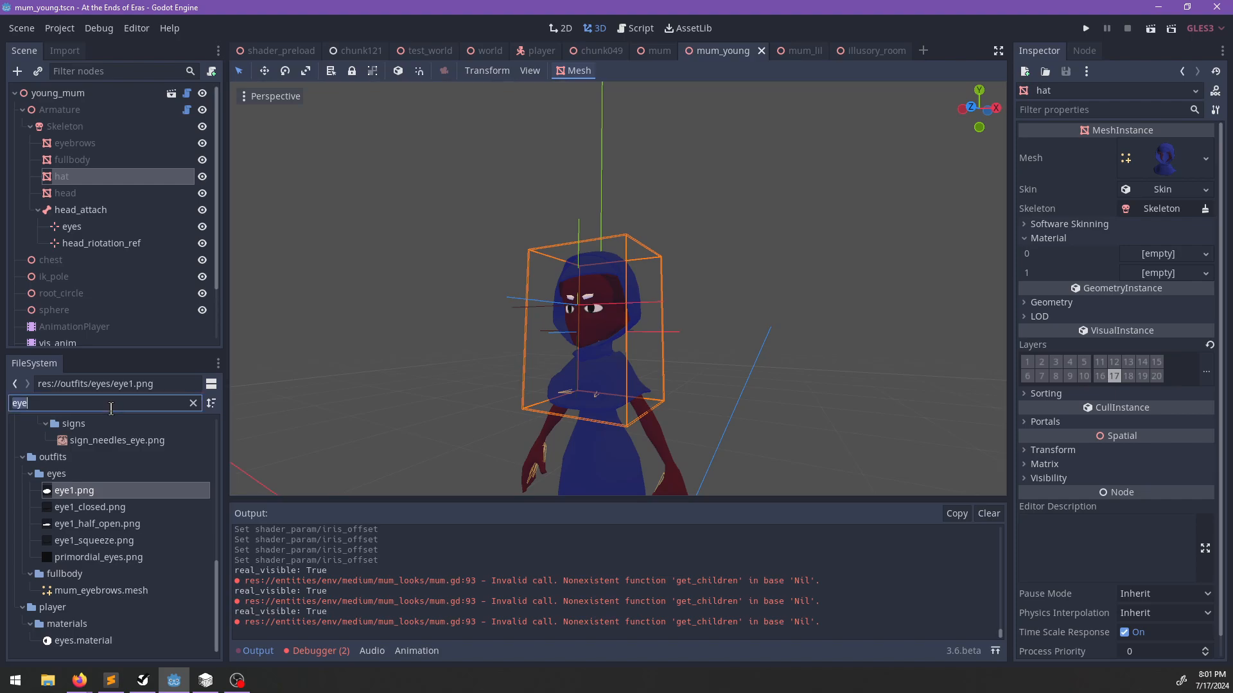
text(white)
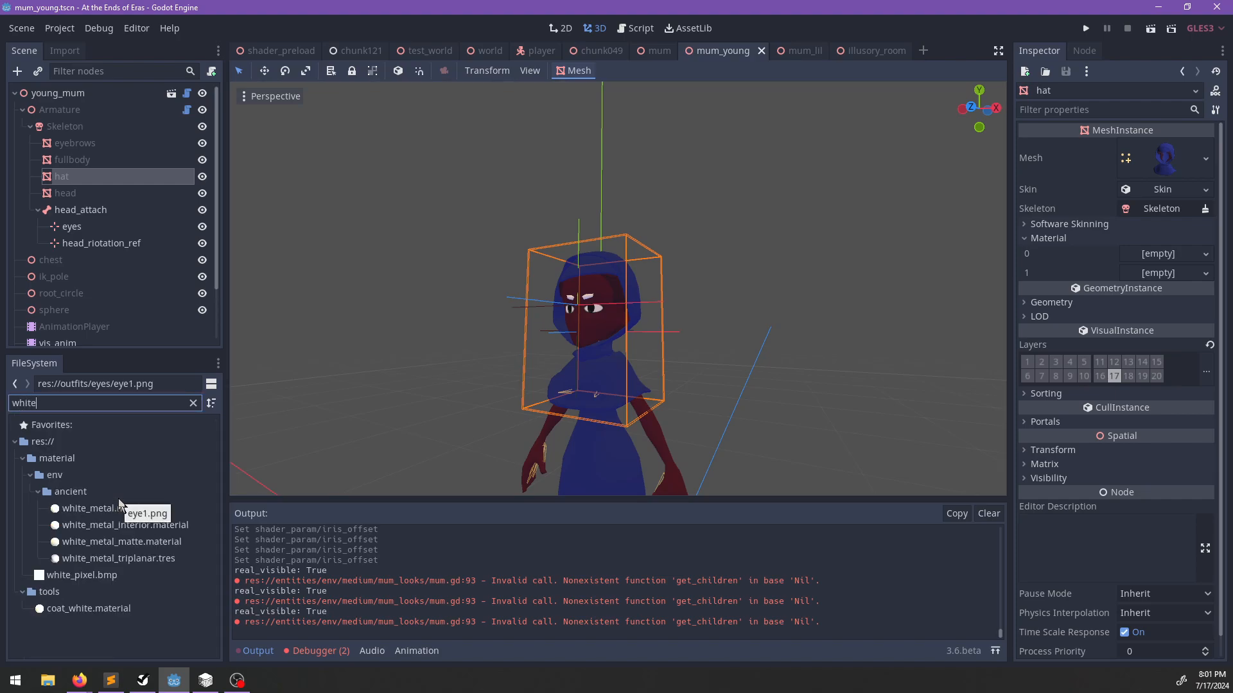
click(72, 613)
drag(70, 615, 1162, 257)
middle_drag(741, 315, 924, 308)
click(1111, 266)
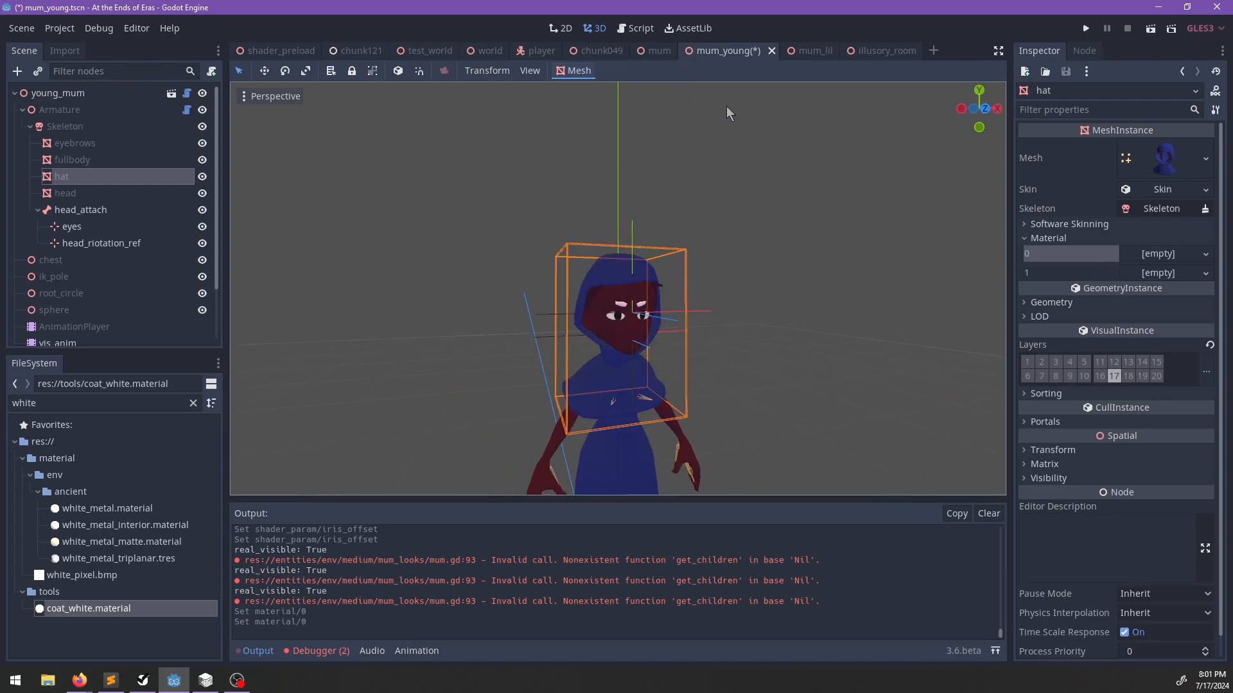
key(ctrl+s)
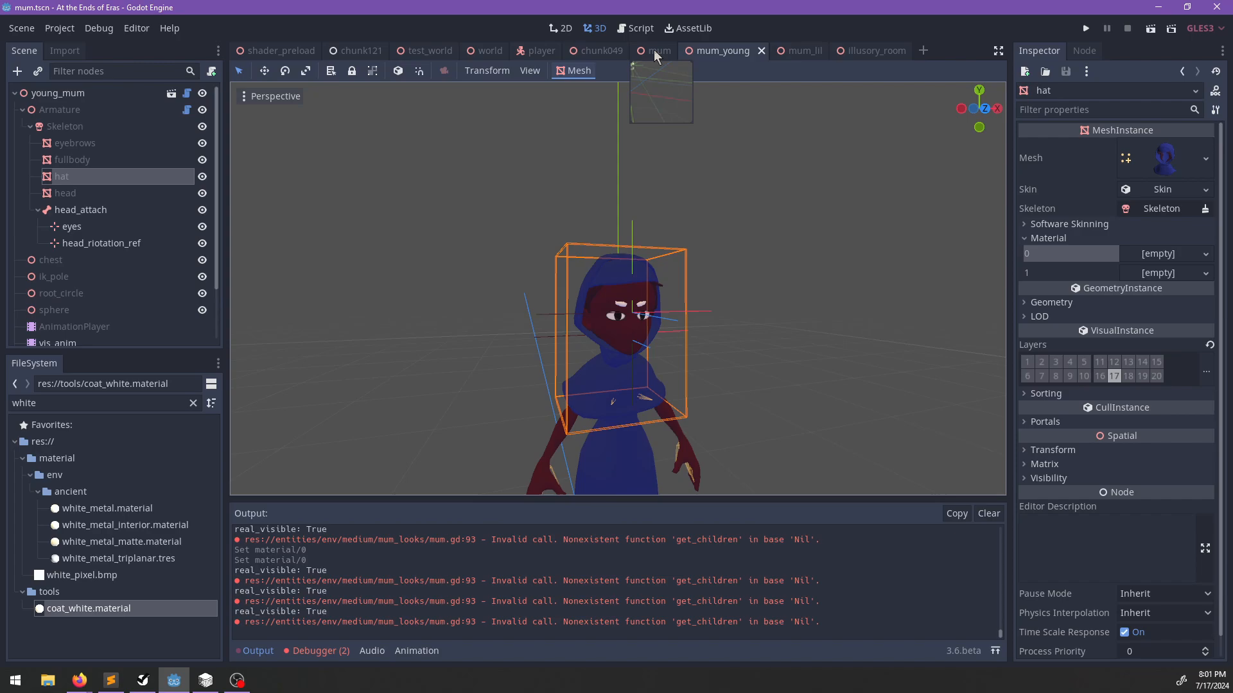
Copy the material in slot 1 of the fullbody mesh in the mum scene.
click(659, 51)
click(686, 431)
key(f)
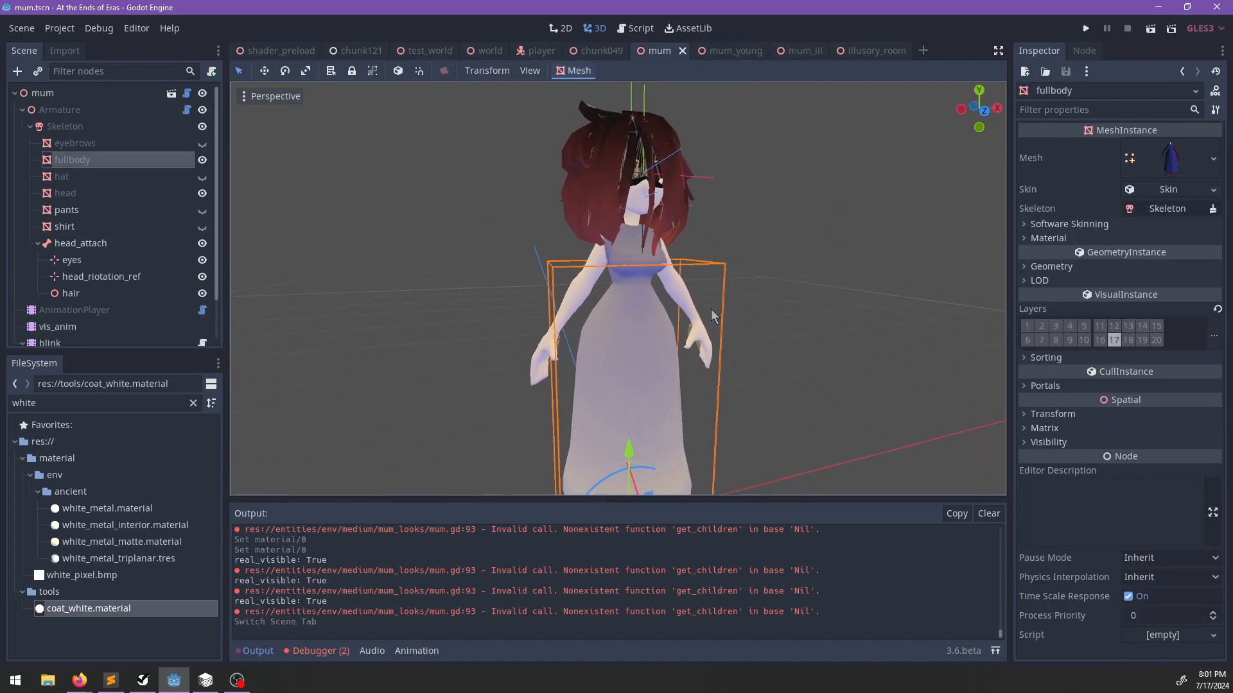
click(1051, 240)
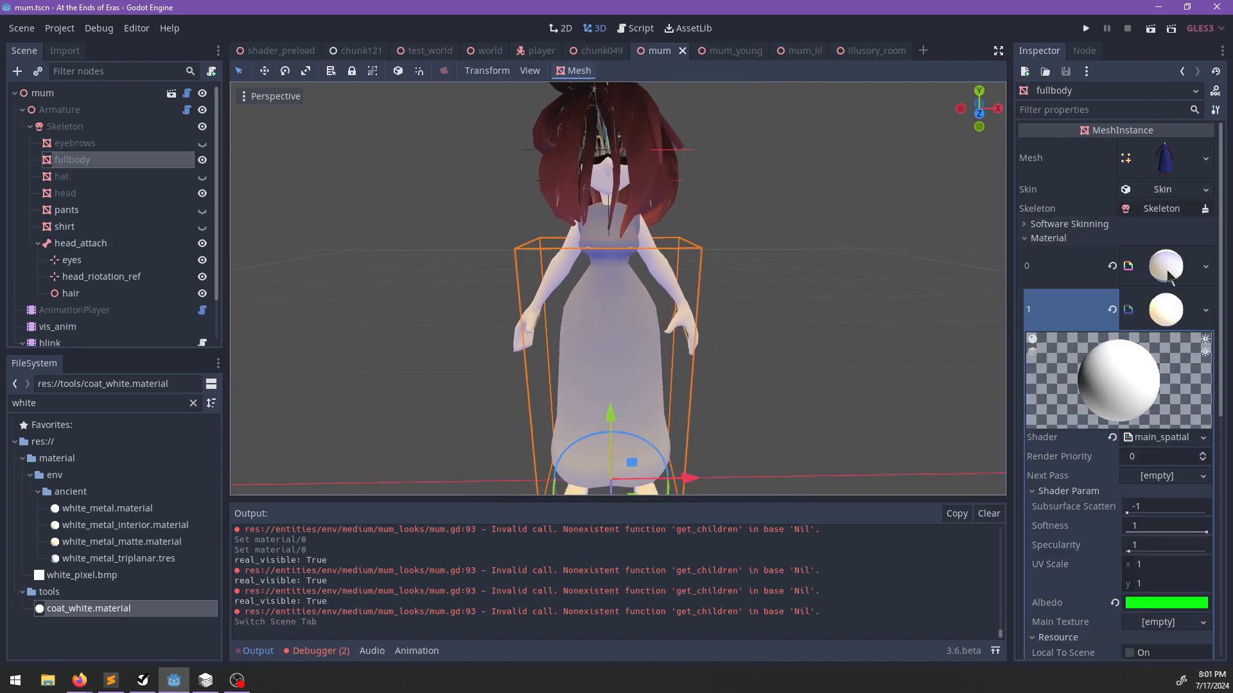
click(1167, 312)
right_click(1167, 311)
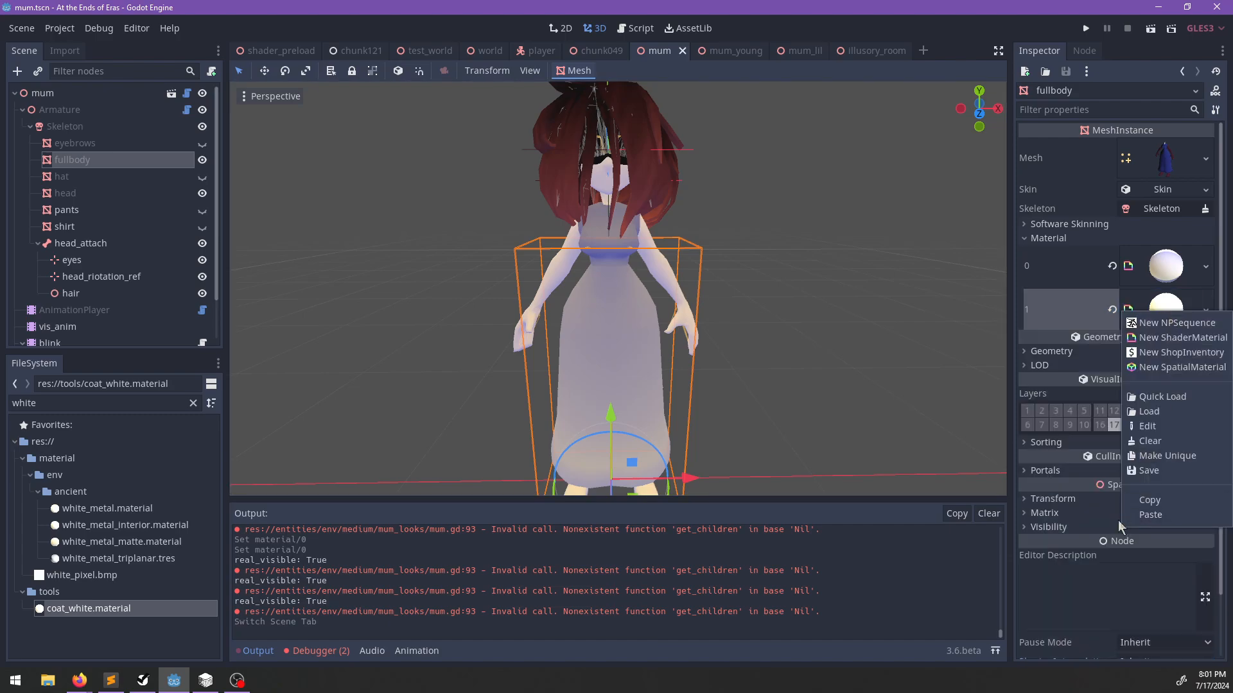
click(1150, 514)
Try the copied material in the young mum hat's material slots 1 and 0, undoing each assignment.
click(712, 57)
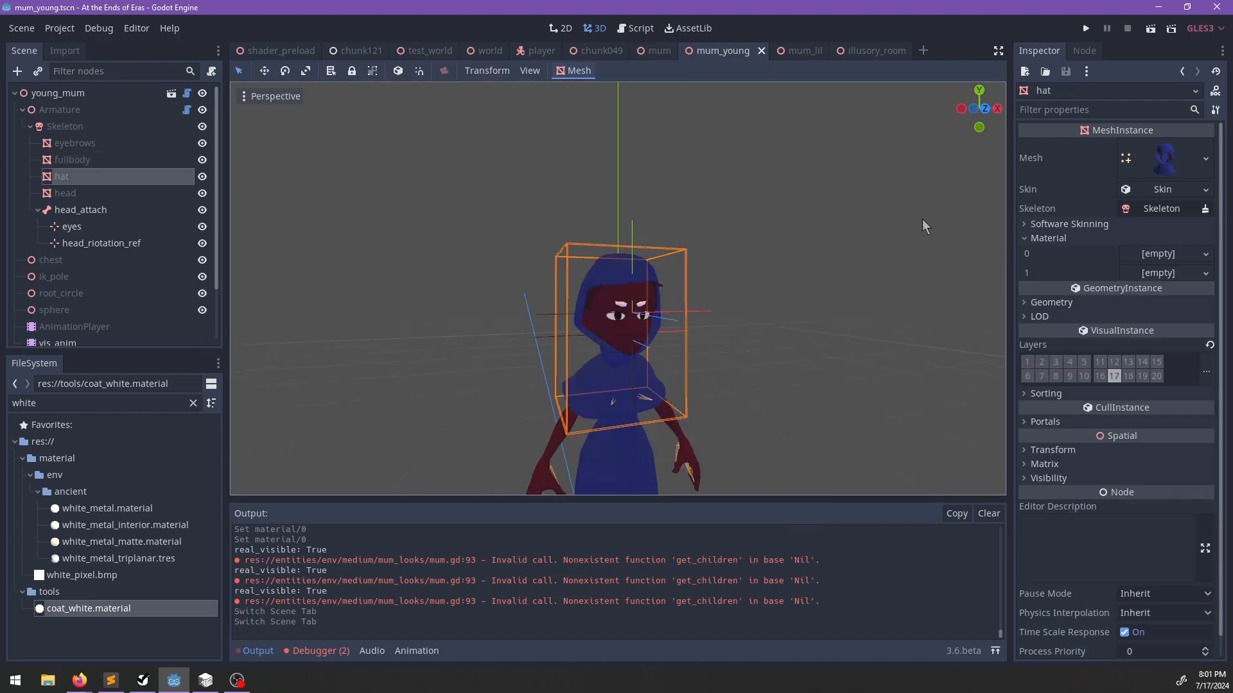
click(1158, 272)
click(1156, 406)
middle_drag(714, 290, 796, 318)
key(ctrl+z)
click(1141, 260)
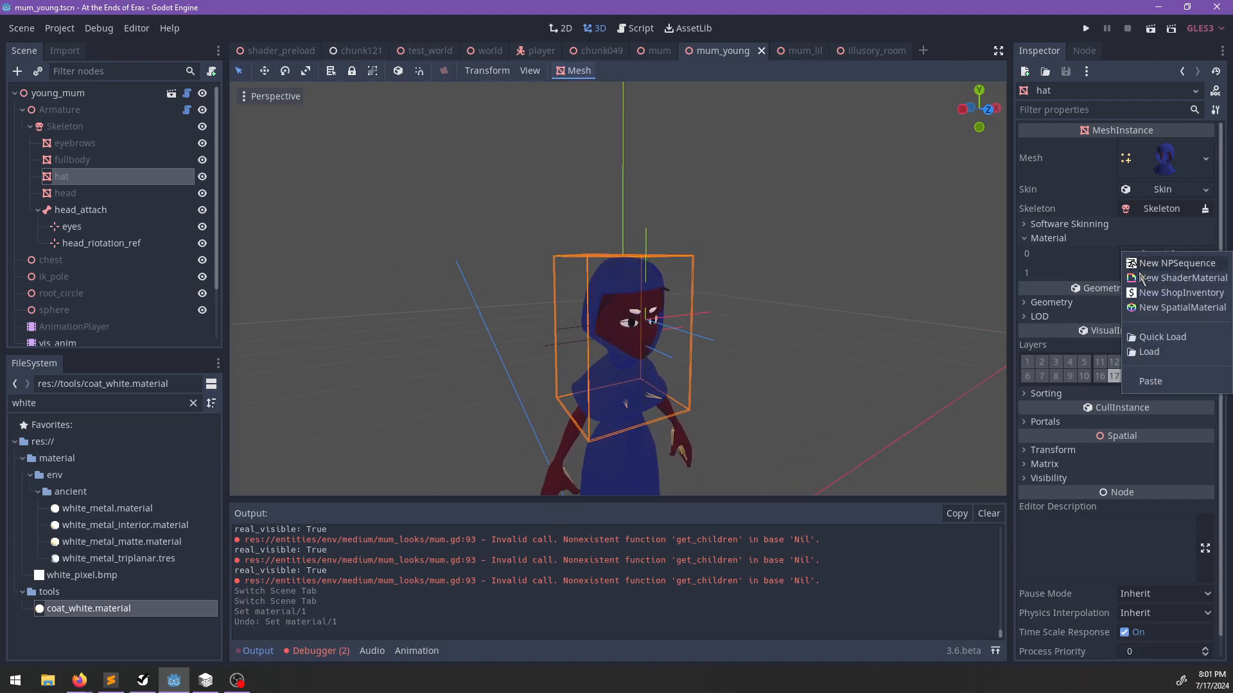
click(1150, 382)
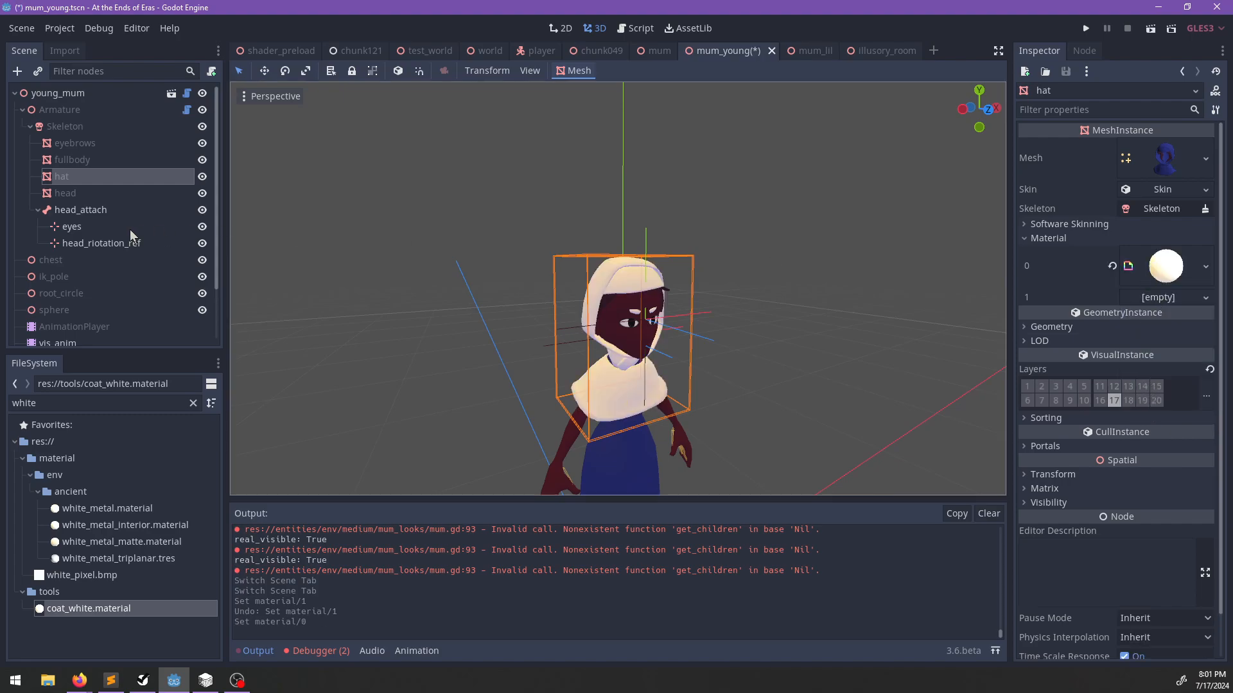
key(ctrl+z)
Paste the copied material into slot 1 of the young mum's fullbody mesh.
click(73, 160)
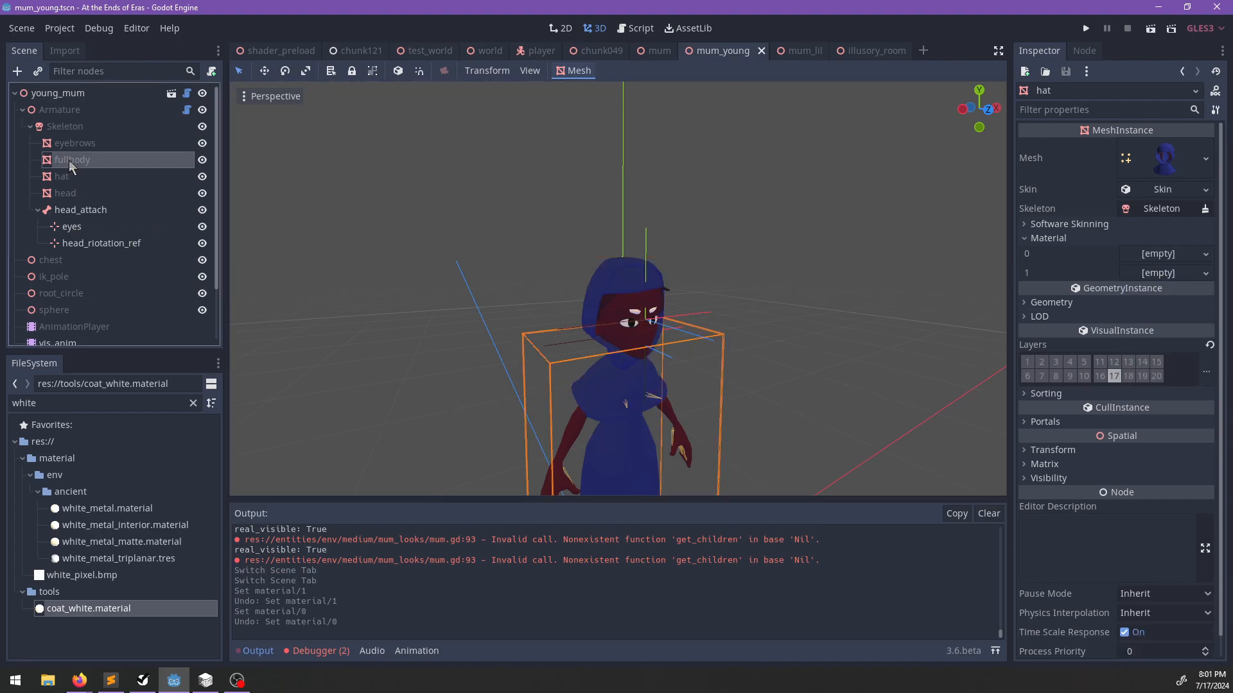
click(1085, 238)
click(1146, 273)
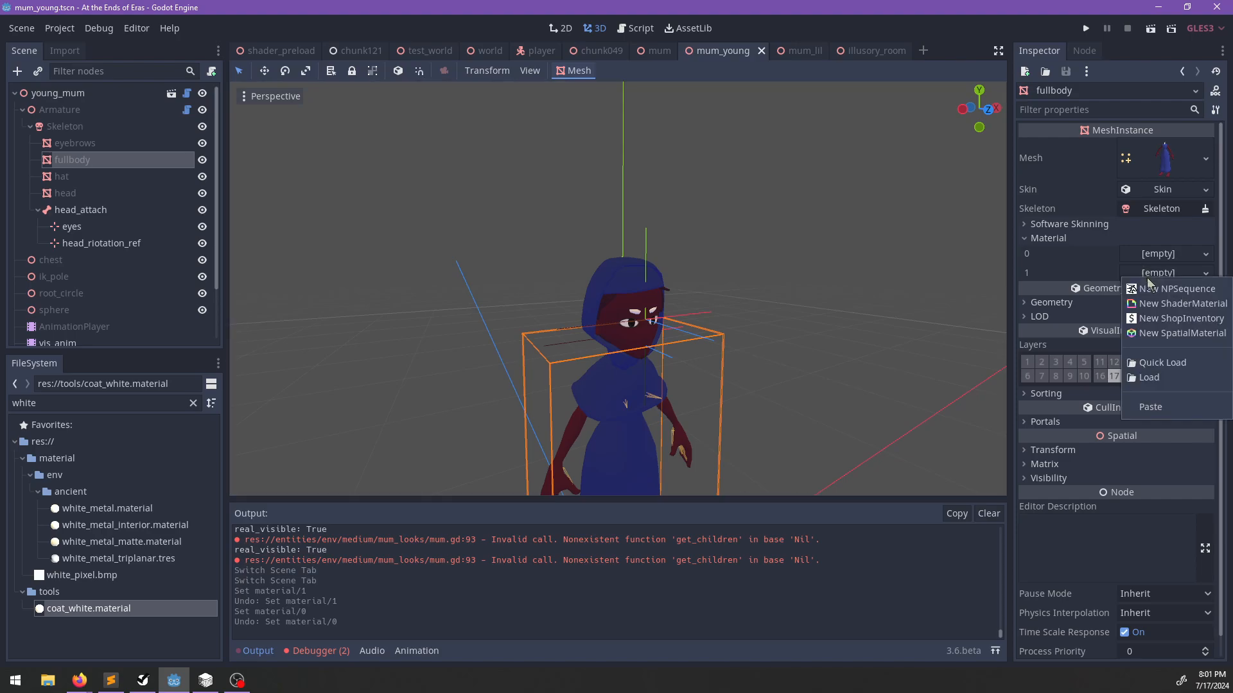
click(1149, 406)
Copy material slot 0 from the mum scene's fullbody mesh to slot 0 of the young mum's fullbody, and save.
click(658, 51)
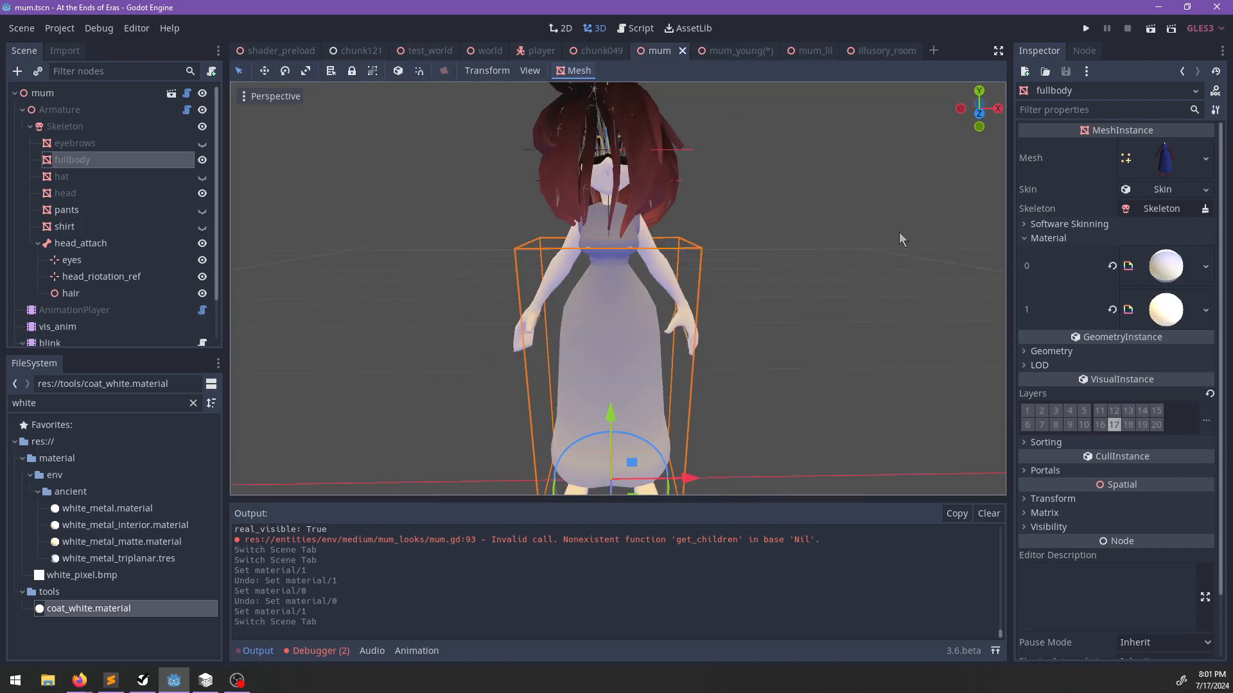
right_click(1177, 279)
click(1157, 495)
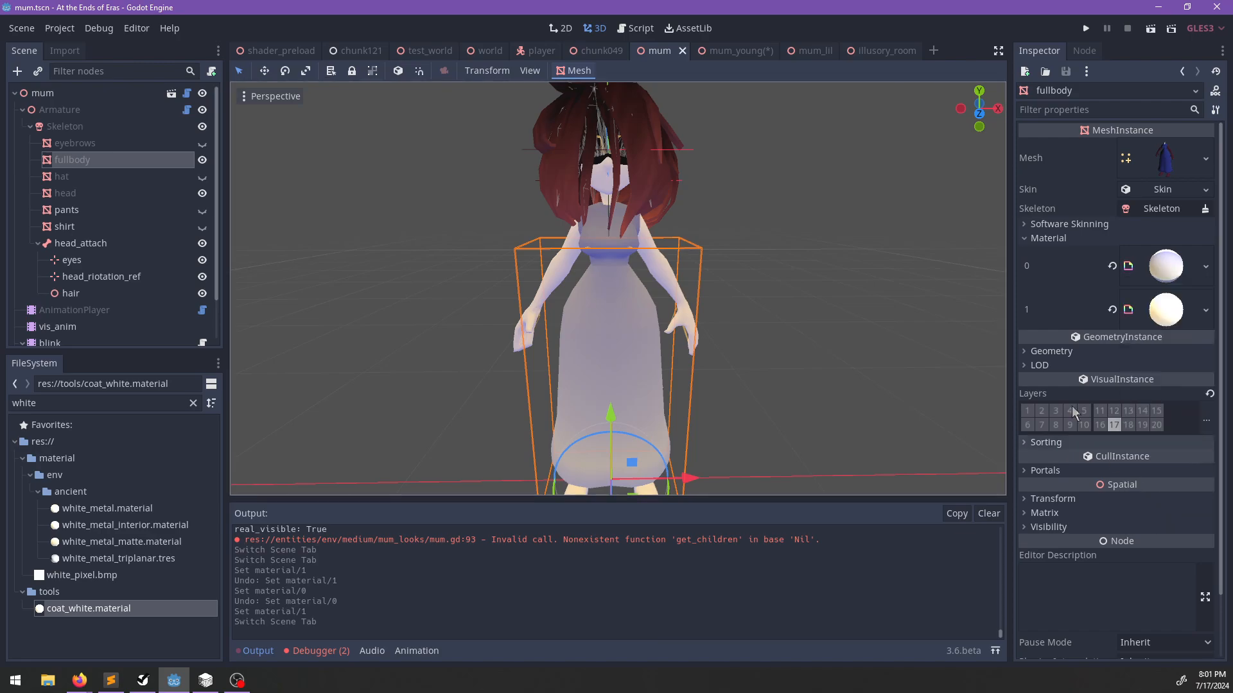
click(730, 57)
right_click(1165, 266)
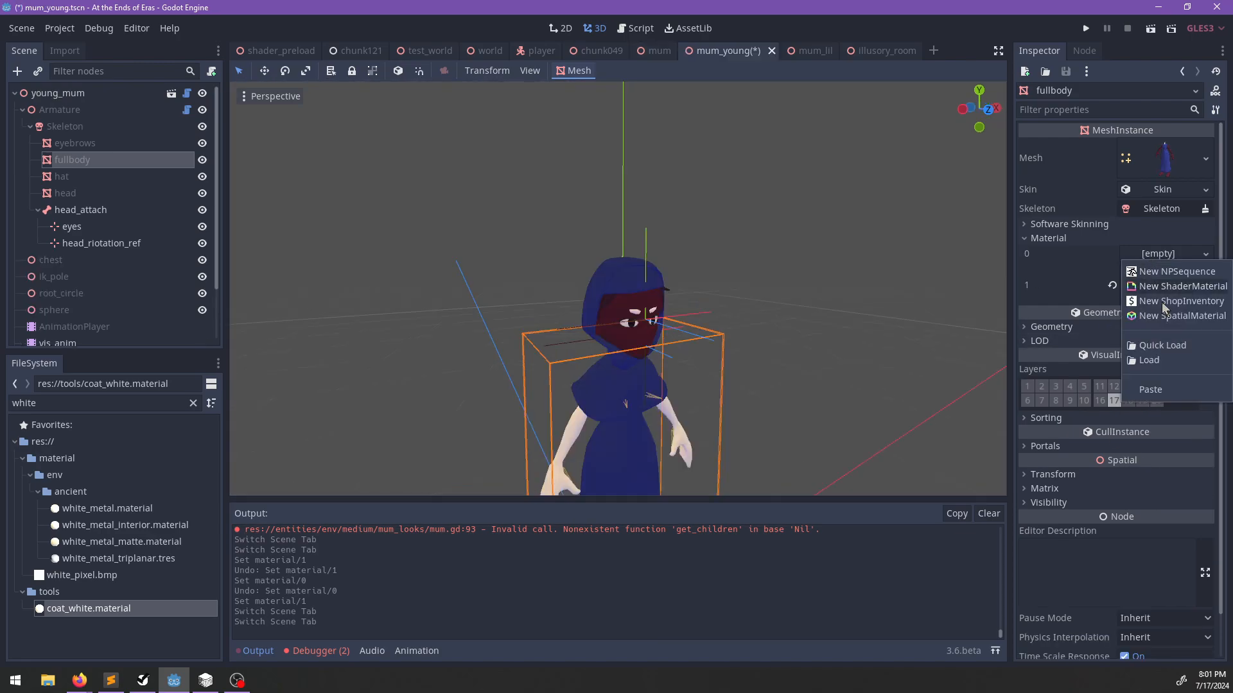
click(1154, 395)
key(ctrl+s)
Copy the material in slot 0 of the fullbody mesh in the mum scene.
click(656, 51)
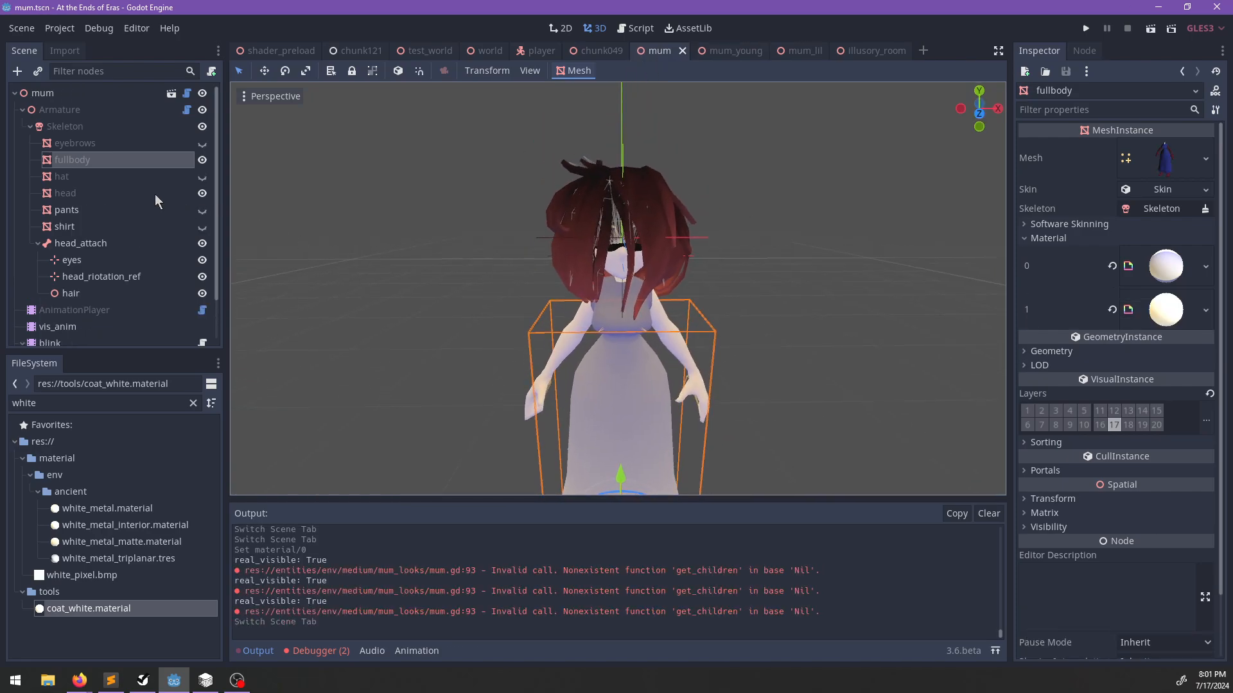
double_click(74, 403)
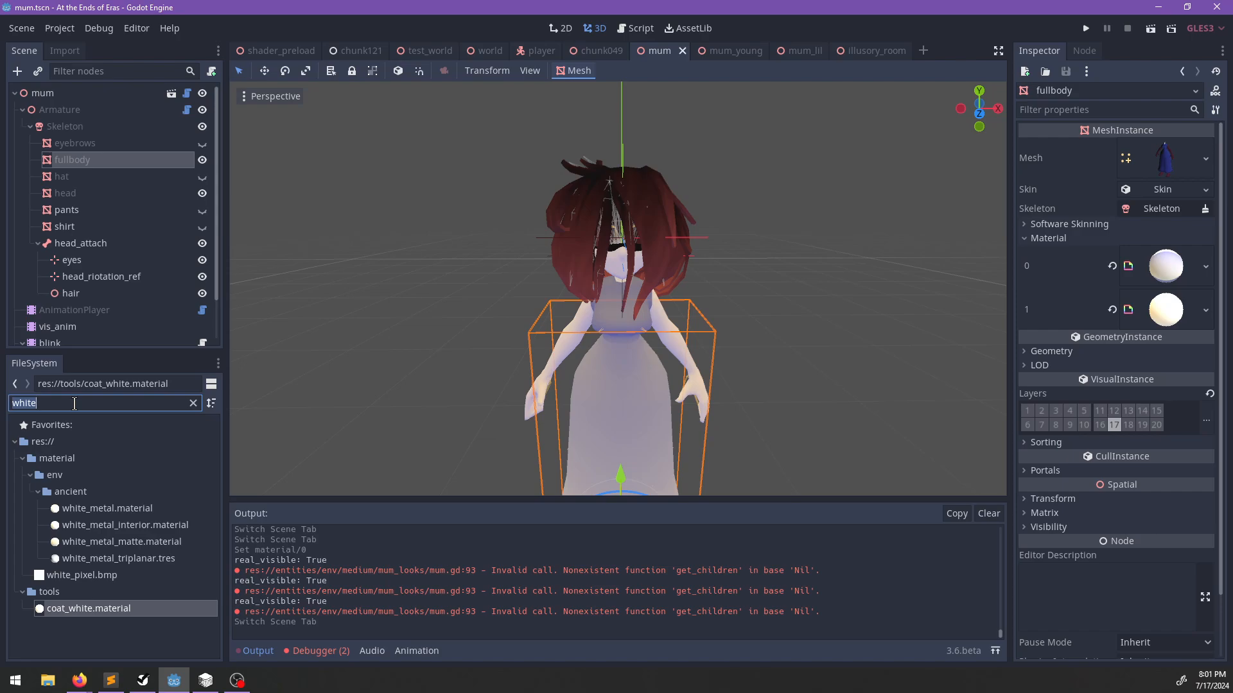
click(597, 52)
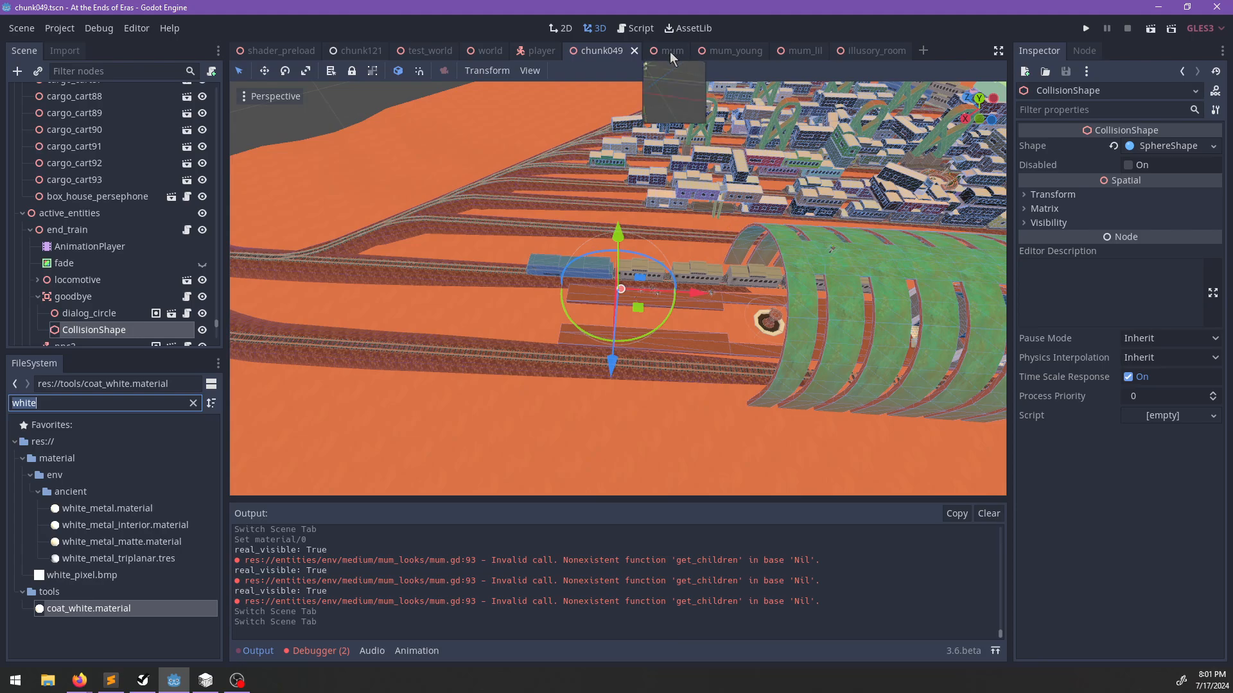
click(670, 53)
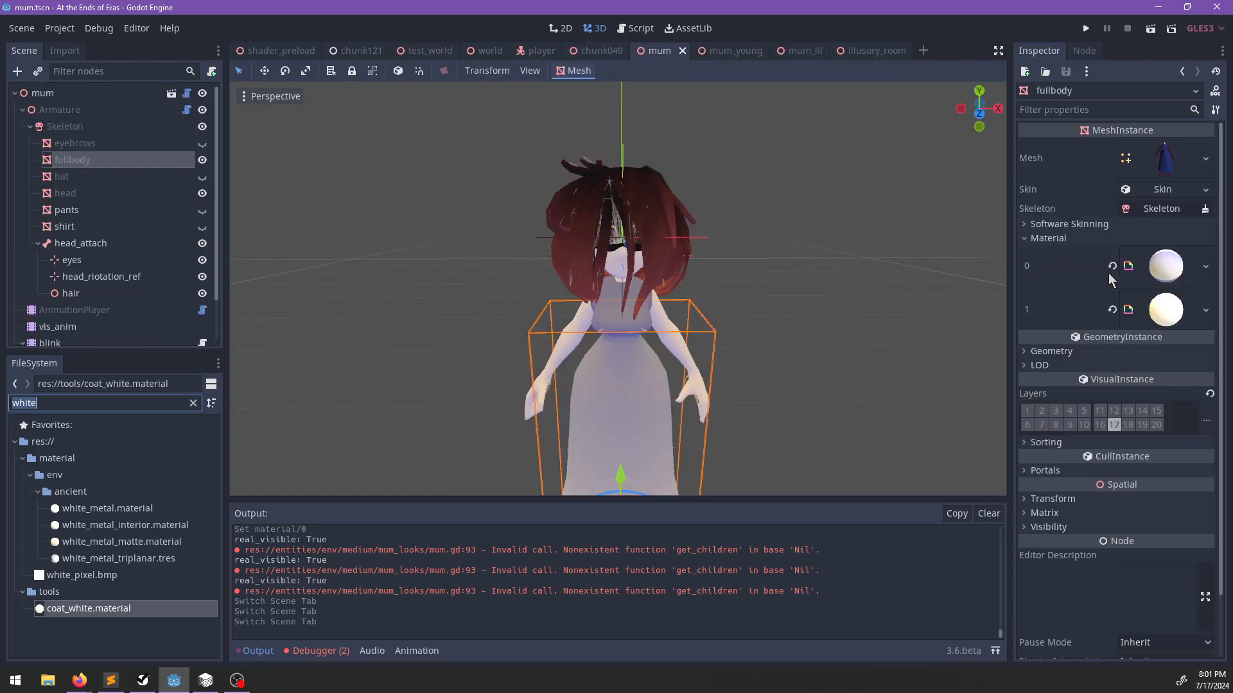
click(1205, 266)
click(1156, 486)
Paste the copied dress material into material slot 0 of the young mum's hat and save the scene.
click(719, 51)
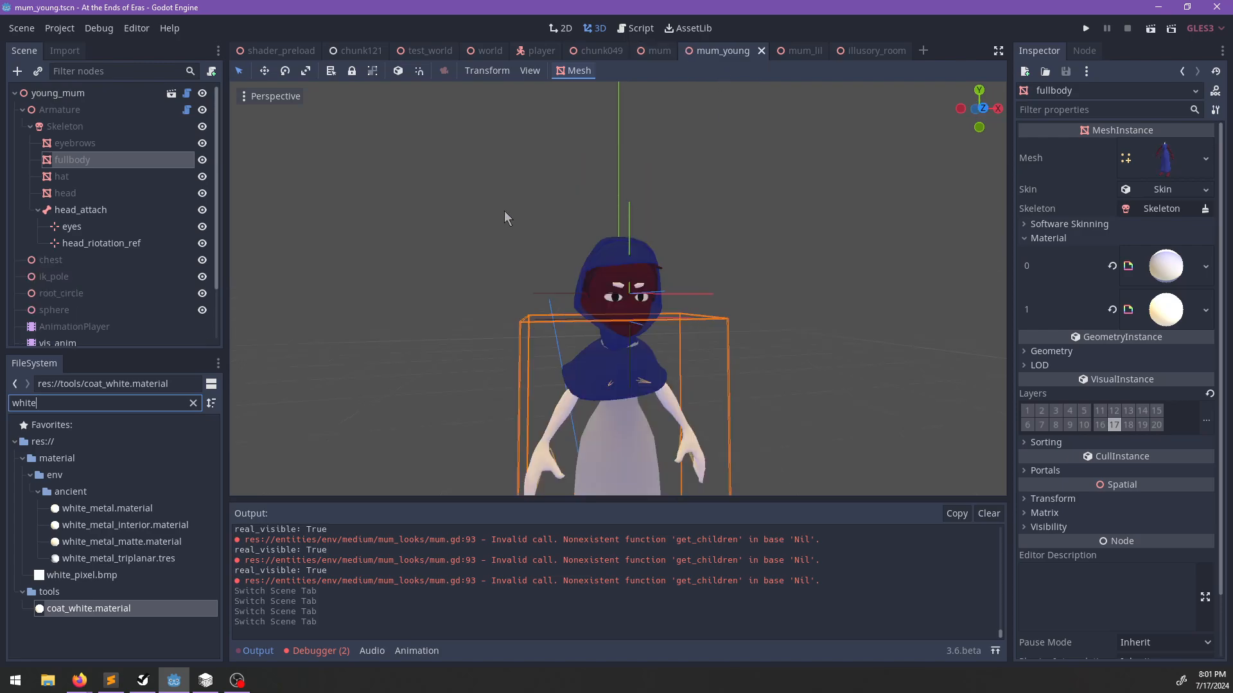
click(620, 253)
click(1153, 254)
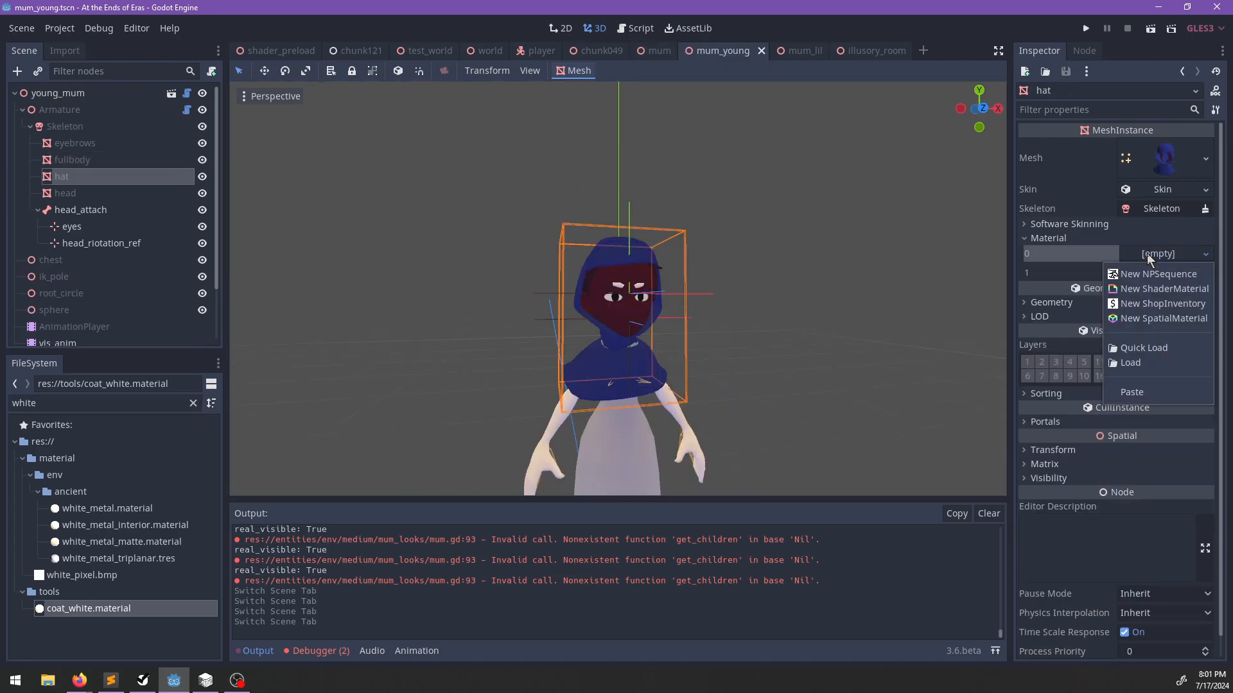
click(1151, 384)
middle_drag(770, 350, 634, 303)
key(ctrl+s)
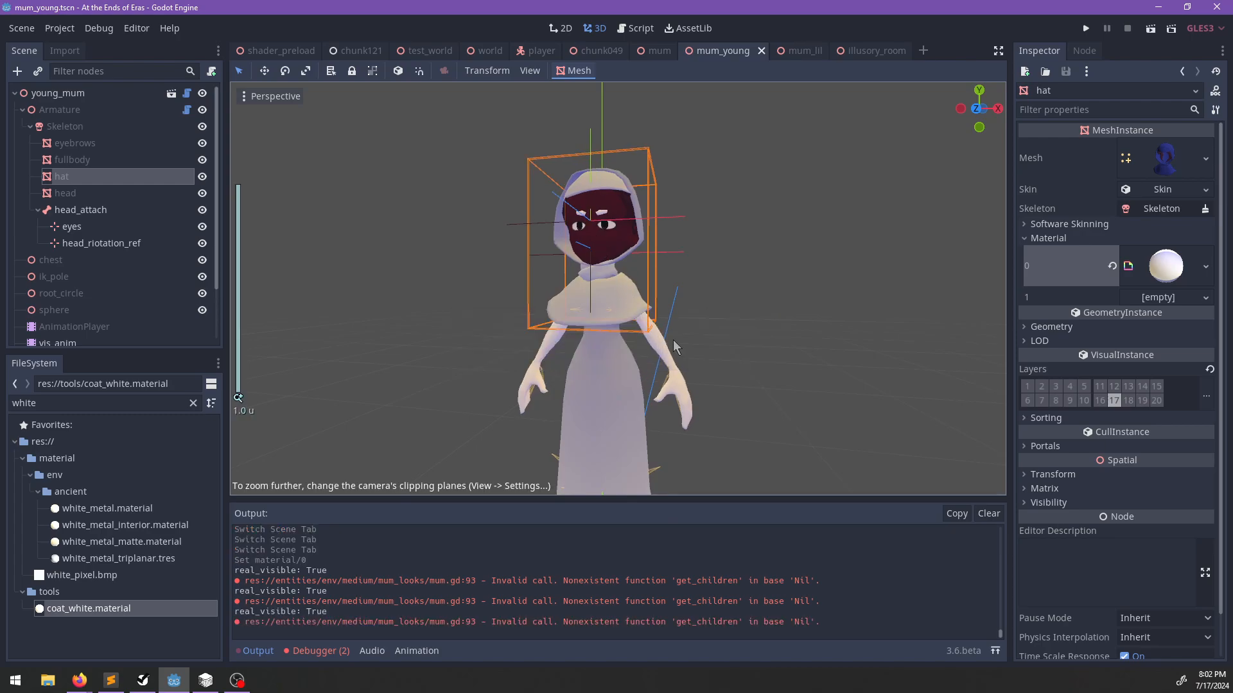
Copy the Skin Material from the young mum's Armature node.
click(63, 110)
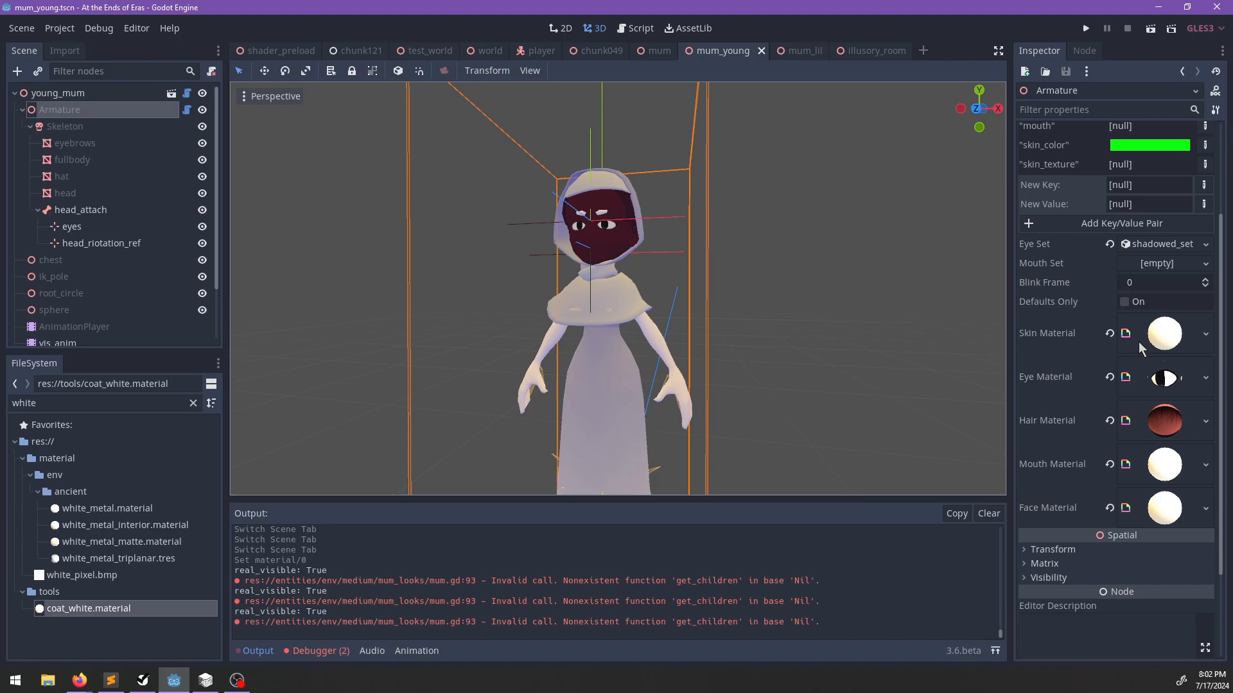
scroll(1156, 465, up, 4)
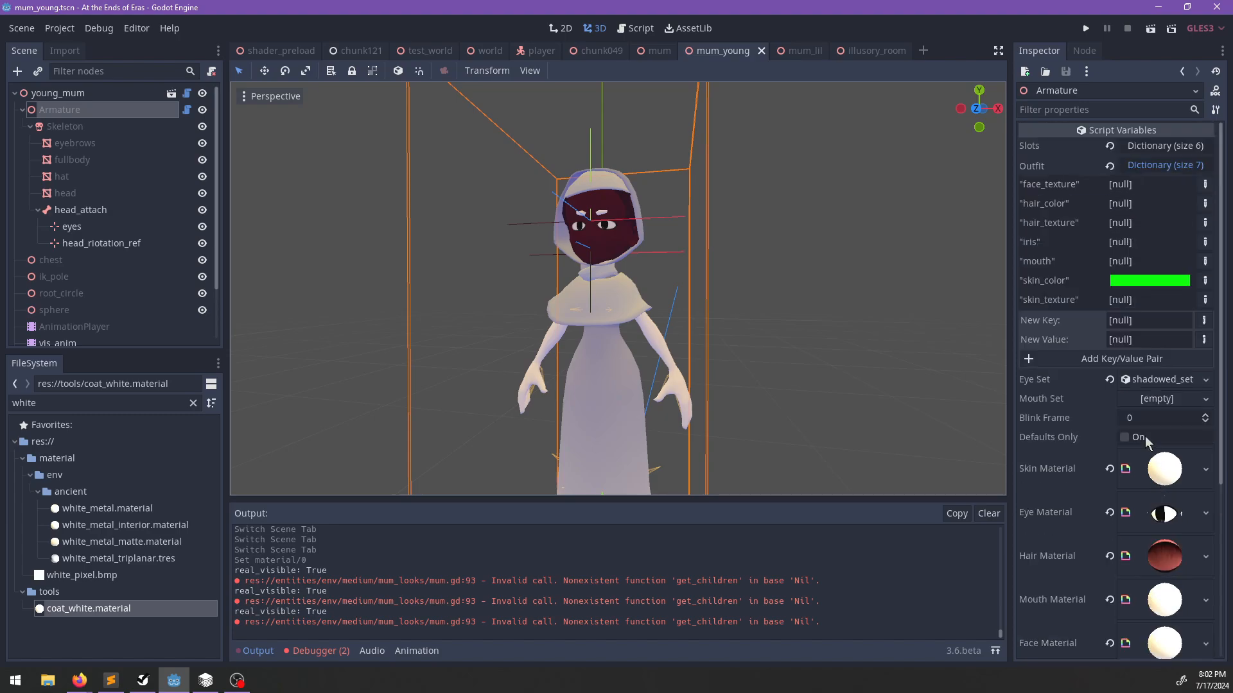
scroll(1145, 436, down, 2)
right_click(1159, 418)
click(1131, 632)
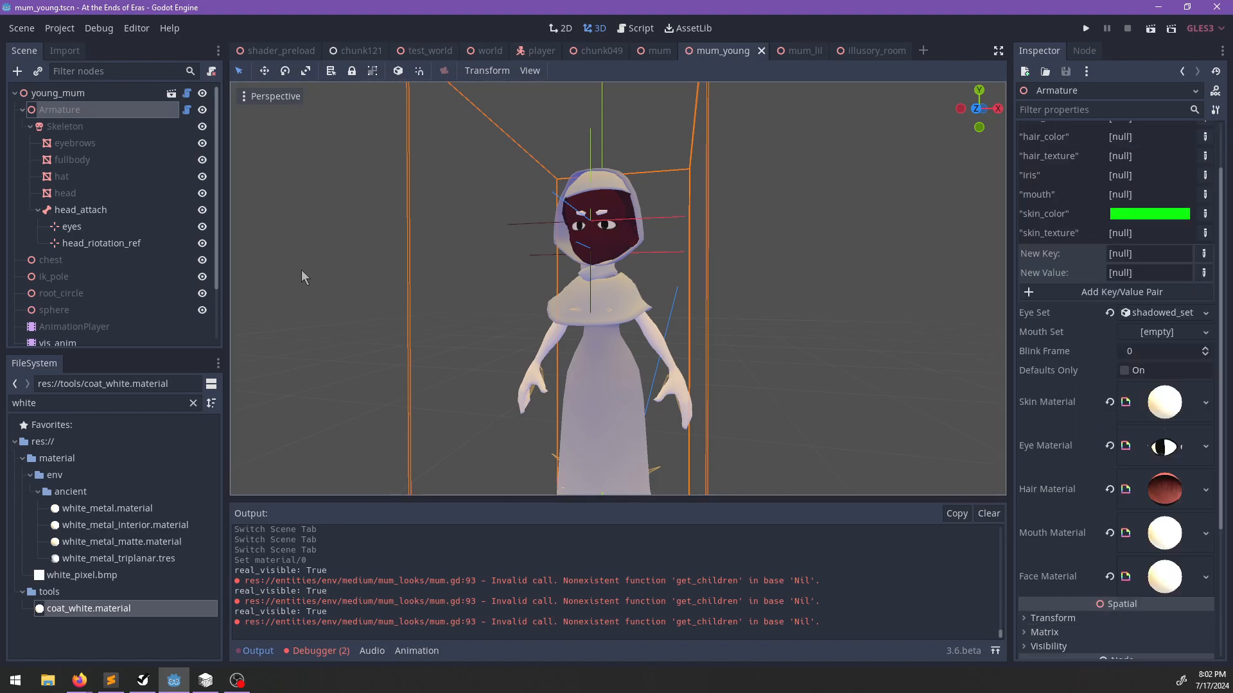
Paste the copied skin material into material slot 0 of the young mum's head mesh.
click(94, 177)
click(90, 193)
scroll(1140, 383, down, 10)
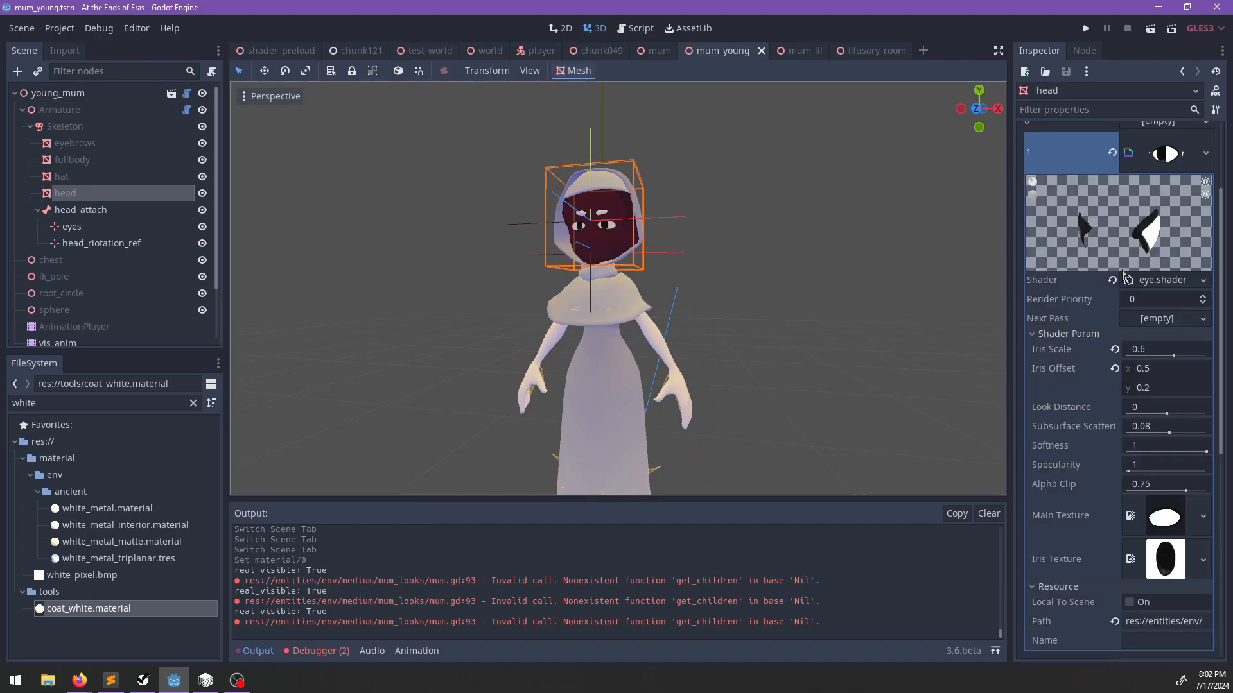
scroll(1141, 379, down, 2)
scroll(1143, 344, up, 8)
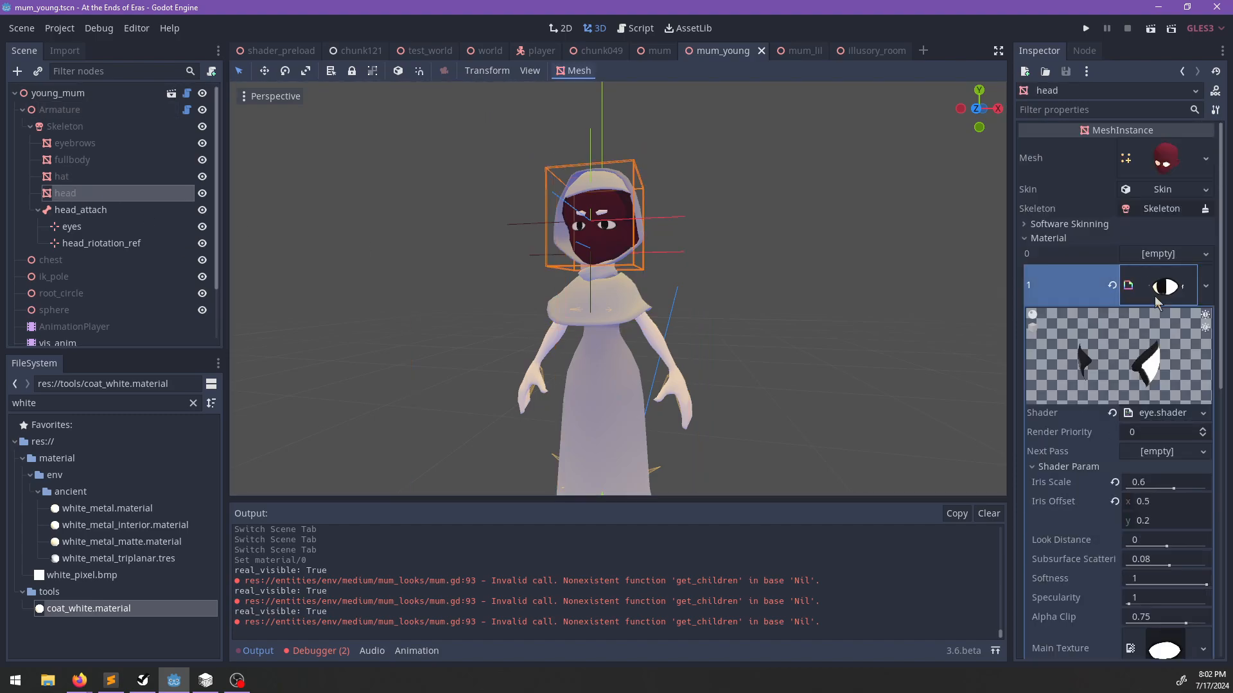
click(1149, 283)
right_click(1146, 249)
click(1157, 380)
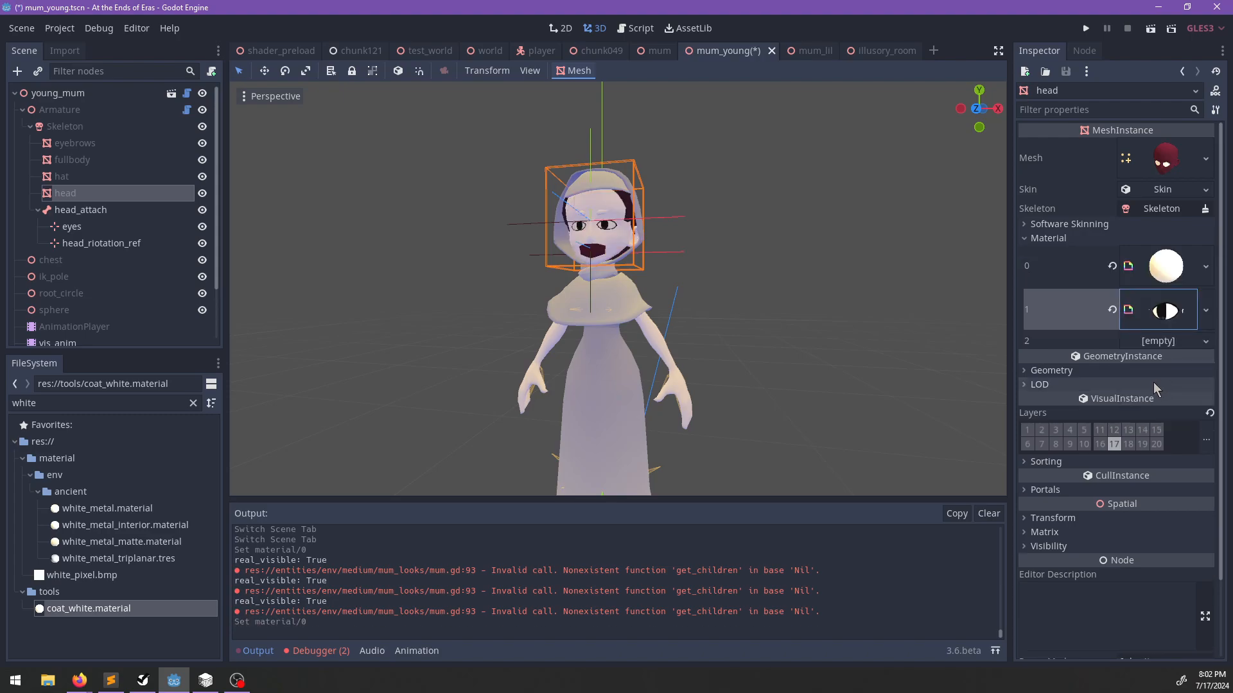
mouse_move(678, 370)
middle_down()
mouse_move(760, 368)
mouse_move(686, 386)
middle_up()
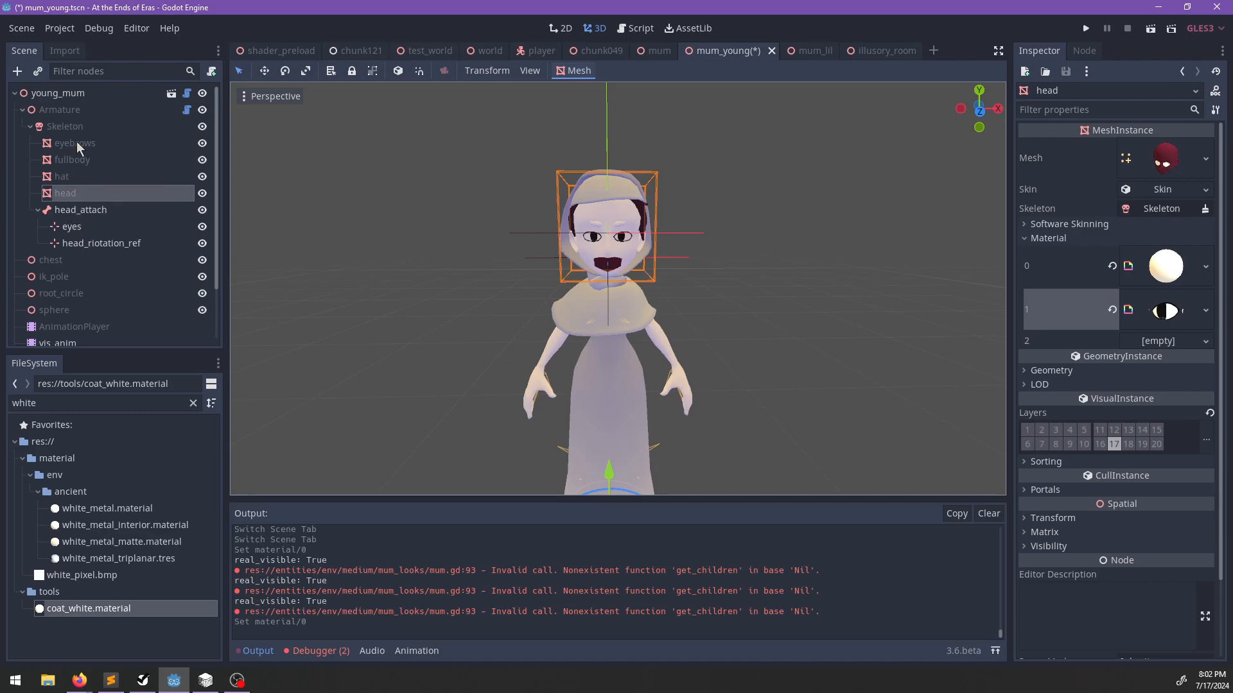
Paste the copied skin material into material slot 1 of the young mum's fullbody mesh and save the scene.
click(81, 160)
right_click(1148, 278)
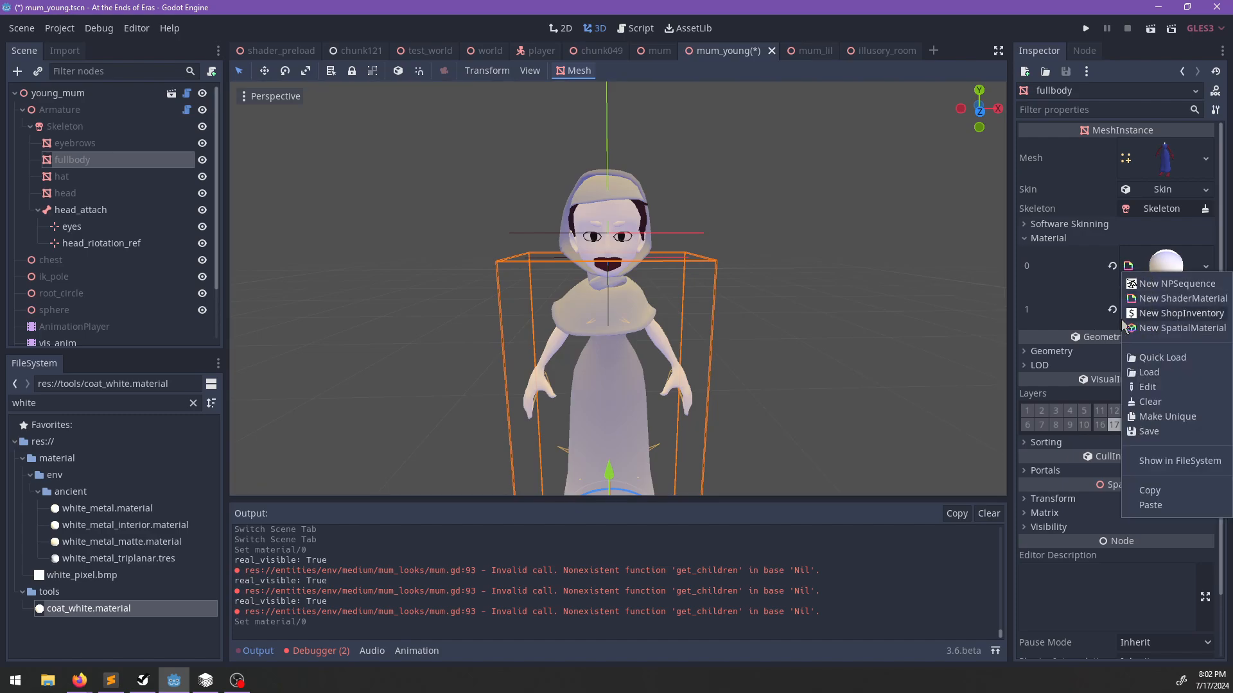
right_click(1048, 310)
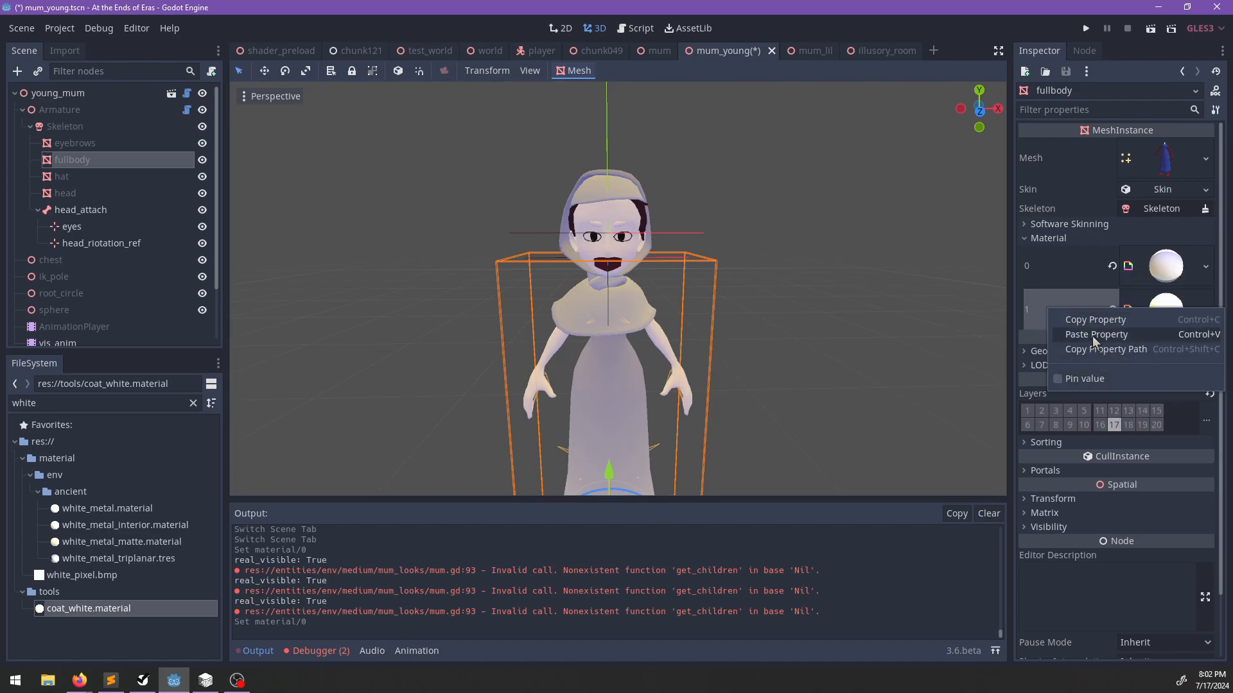
right_click(1147, 306)
click(1160, 507)
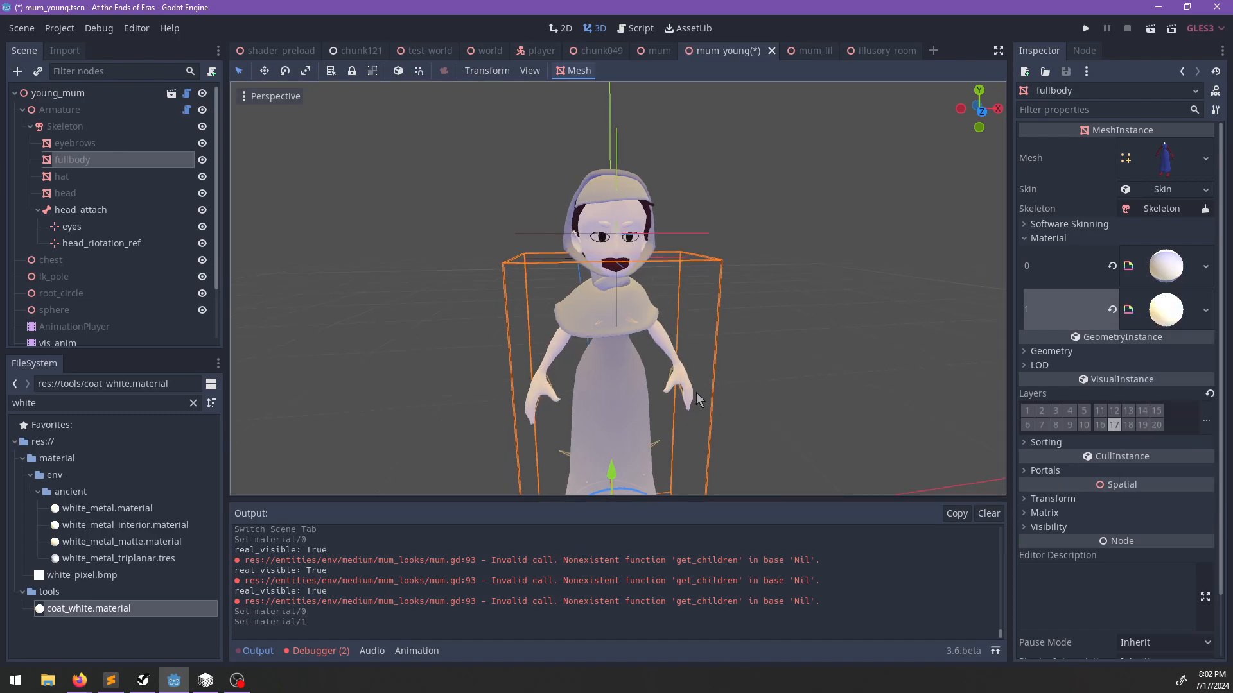
middle_drag(691, 393, 556, 394)
key(ctrl+s)
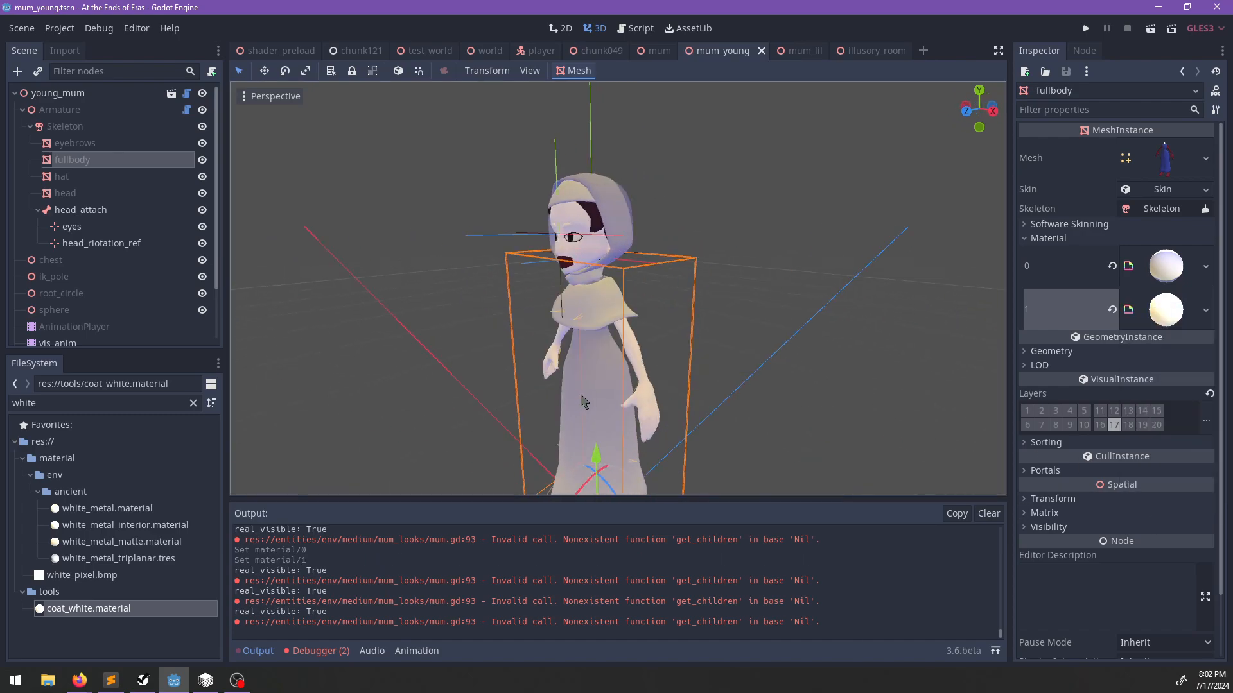
scroll(621, 338, down, 5)
middle_drag(621, 338, 748, 303)
scroll(784, 287, up, 6)
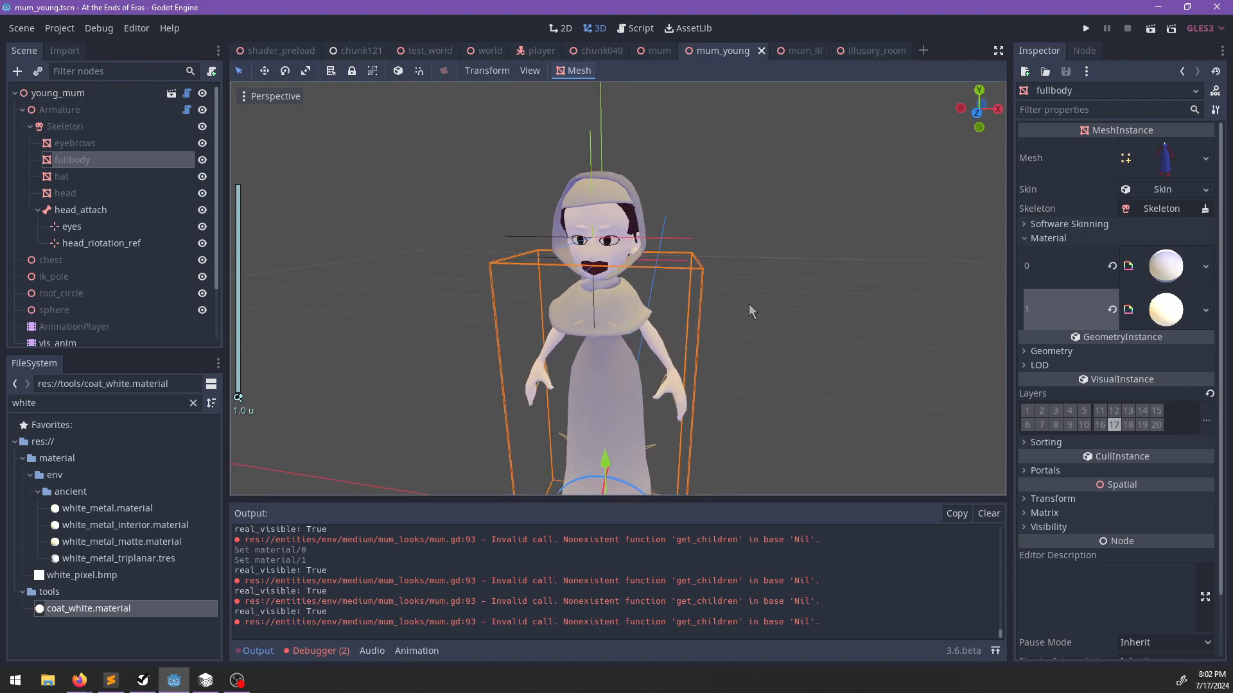
Find neutral_set.tres in the project files, assign it as the Armature's Eye Set, save the scene and clear the file filter.
click(75, 111)
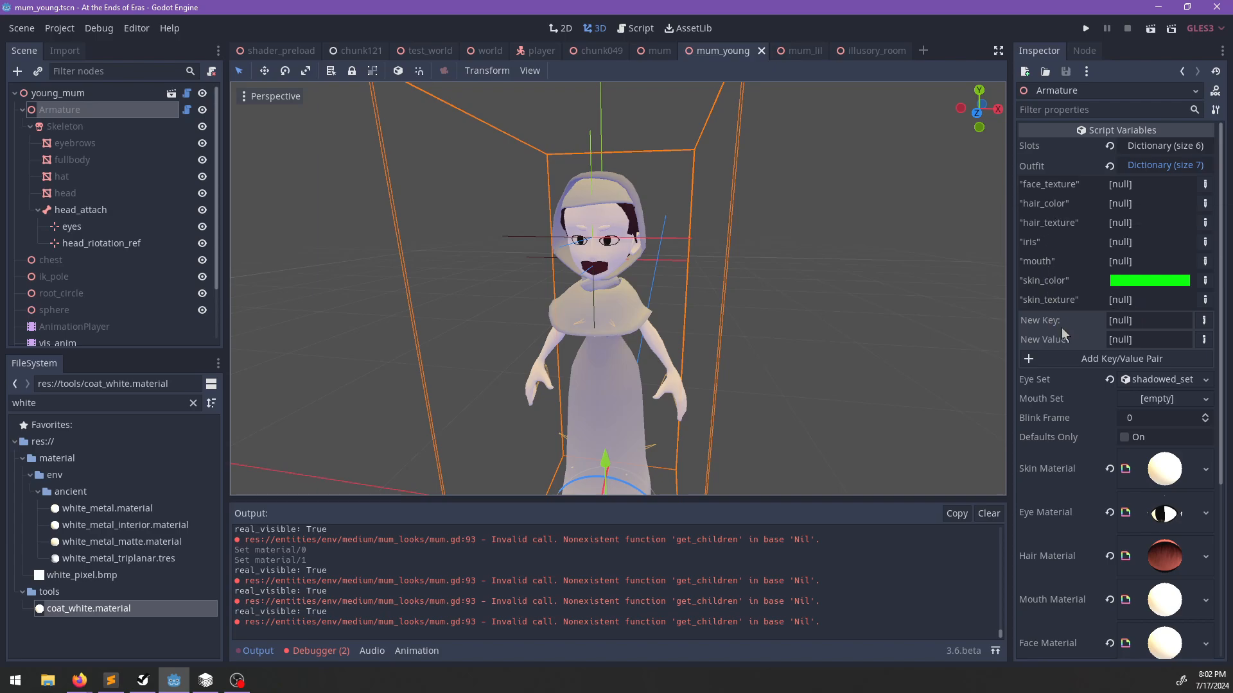
scroll(1080, 334, down, 5)
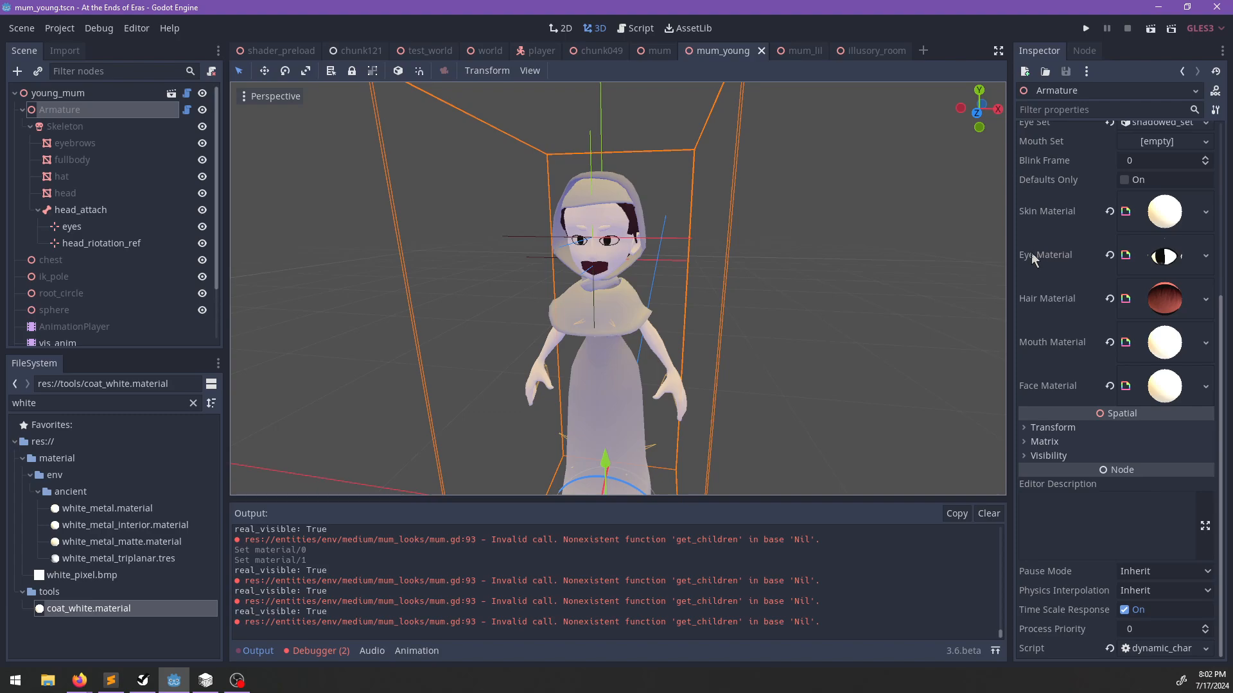
scroll(1058, 413, up, 5)
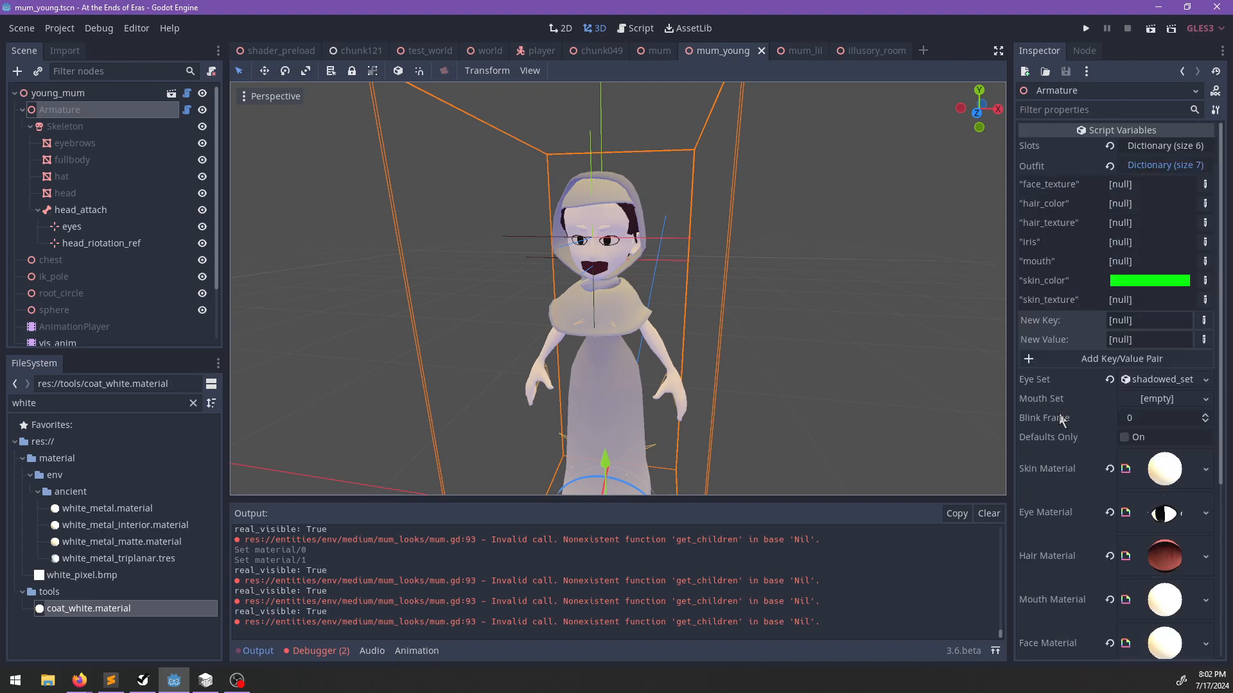
click(1161, 165)
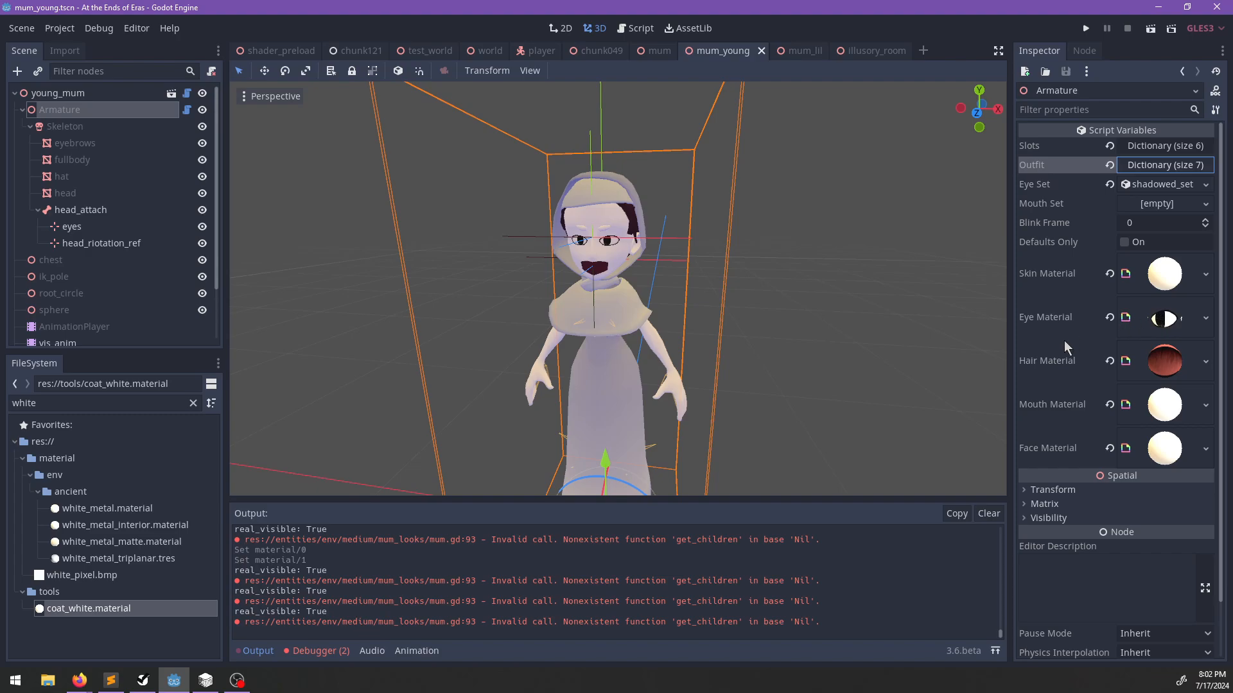
double_click(122, 407)
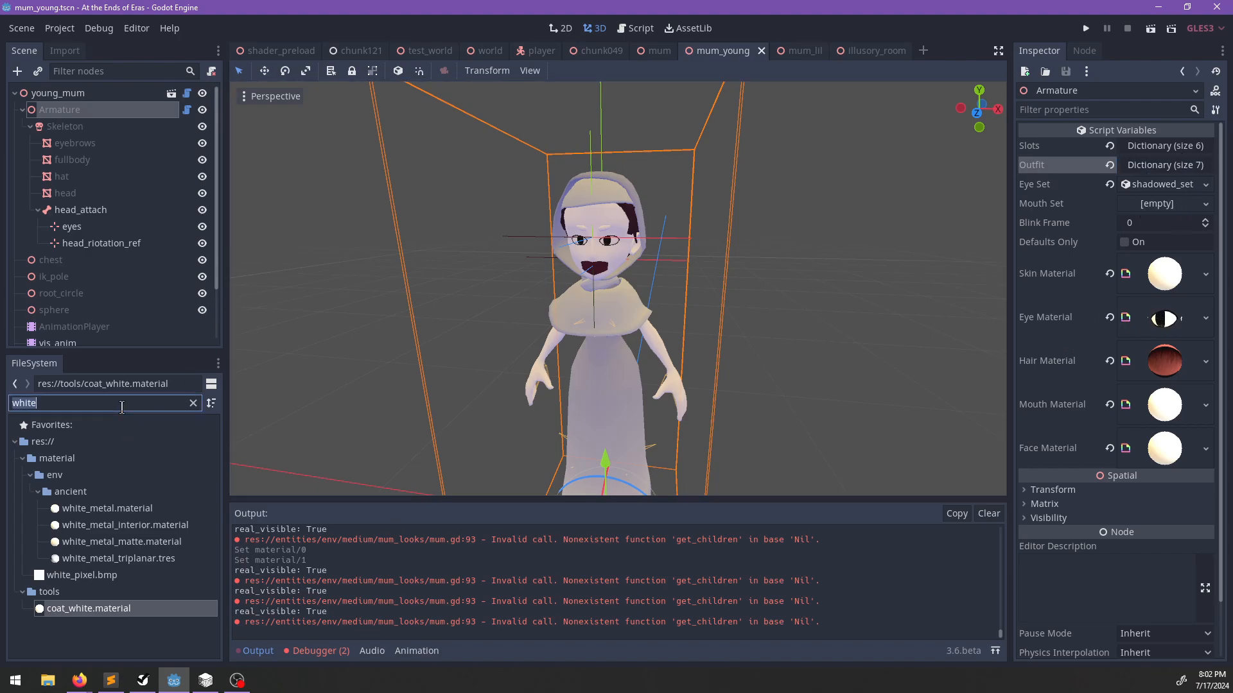
text(neutral)
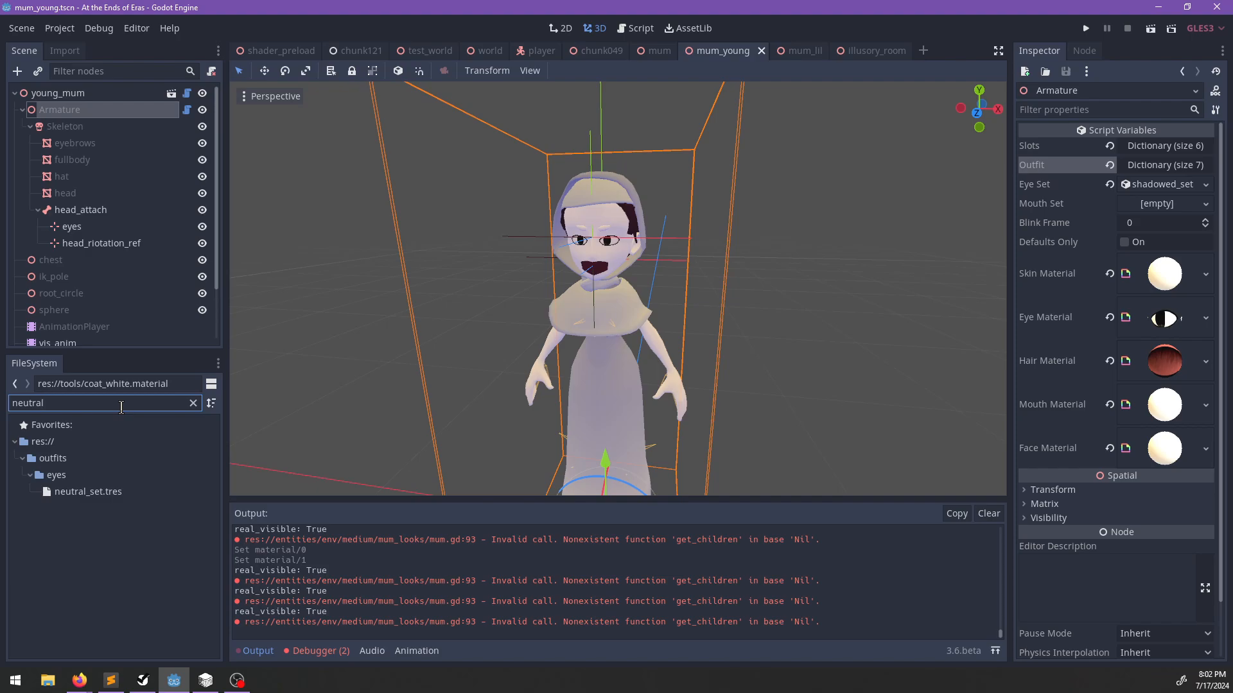
drag(103, 493, 1162, 185)
key(ctrl+s)
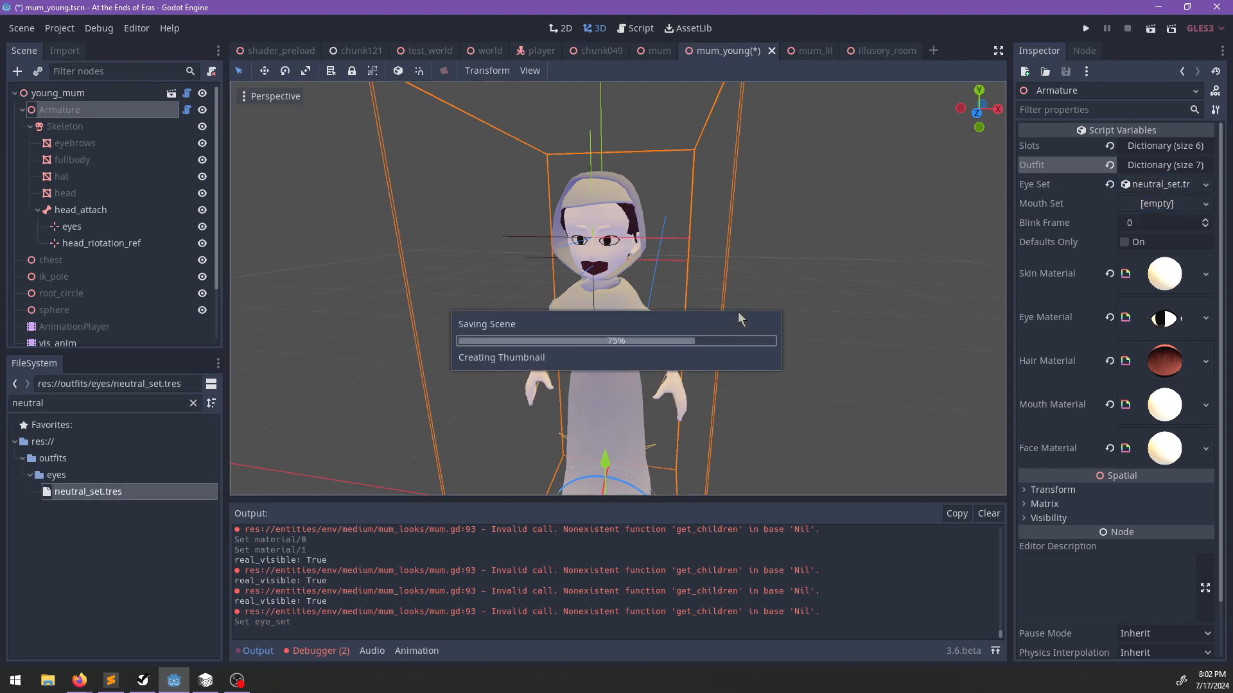
middle_drag(712, 298, 753, 280)
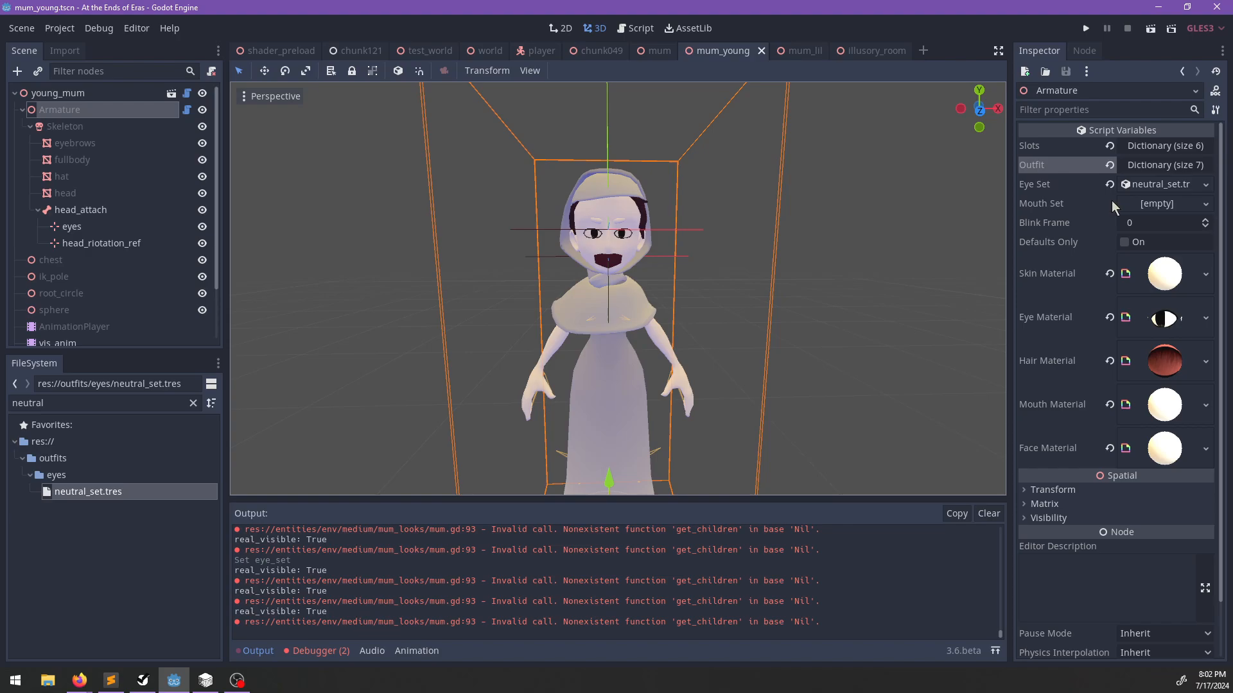
click(193, 404)
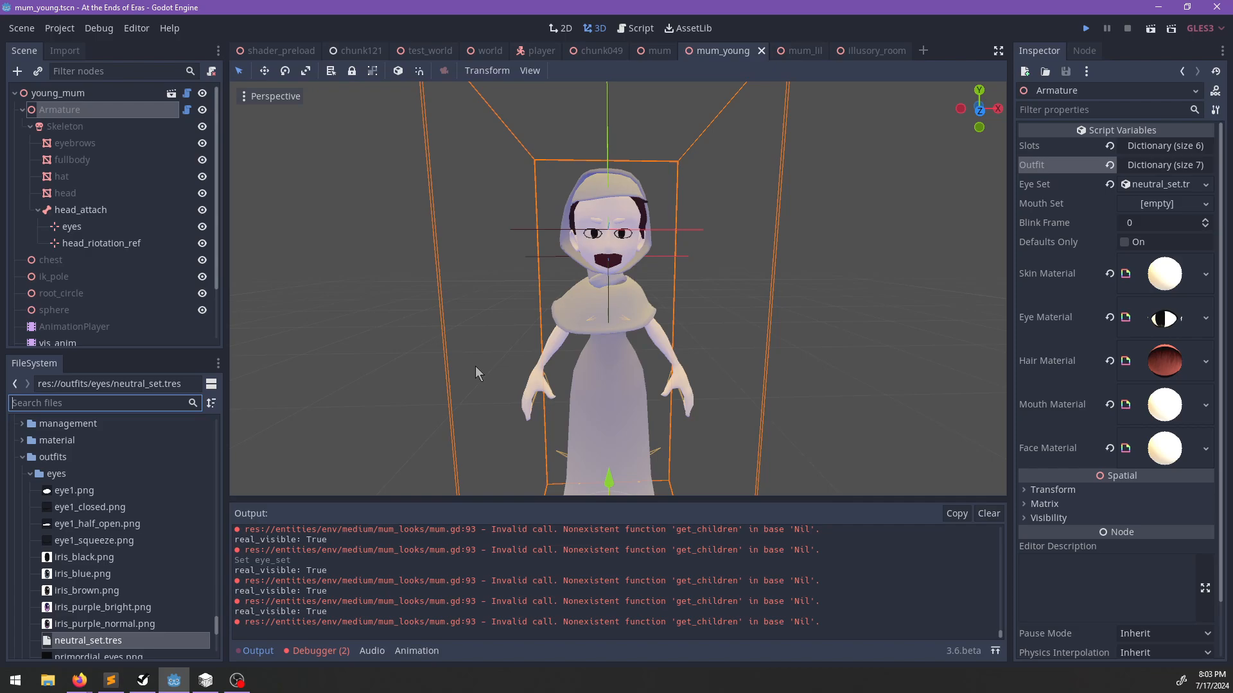
Save the scene and, in the running game's console, prepare the orstad_war event with Global.prepare_medium_event.
key(ctrl+s)
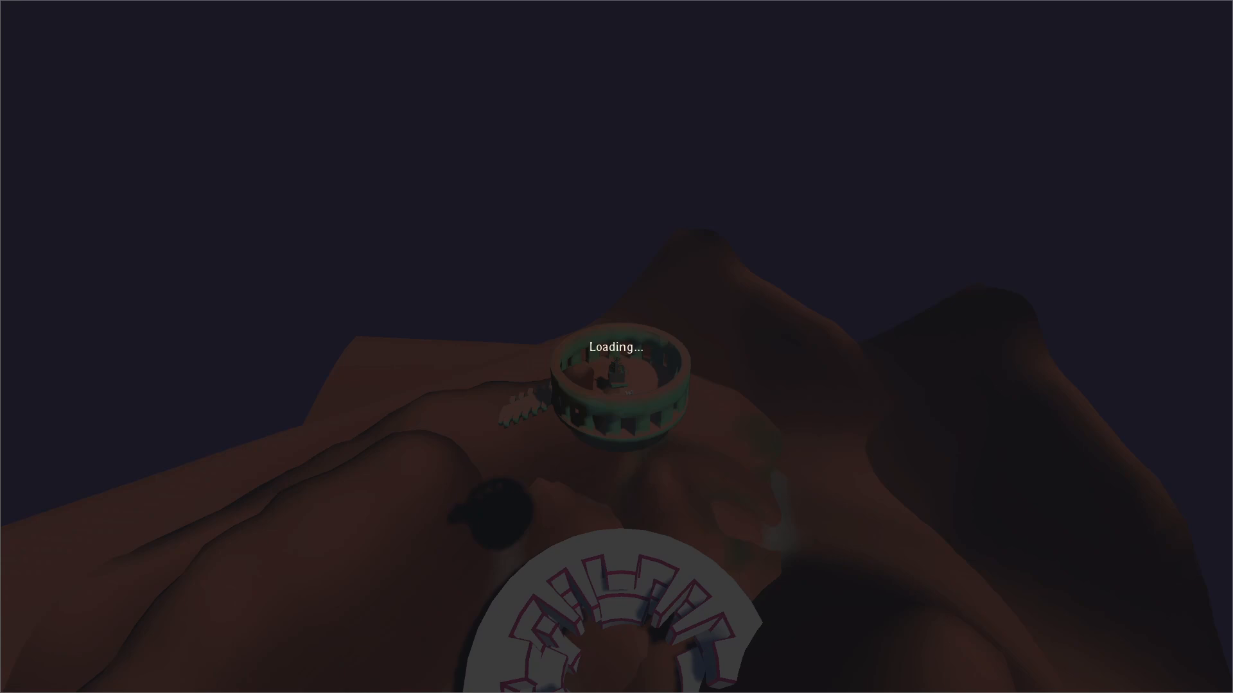
key(grave)
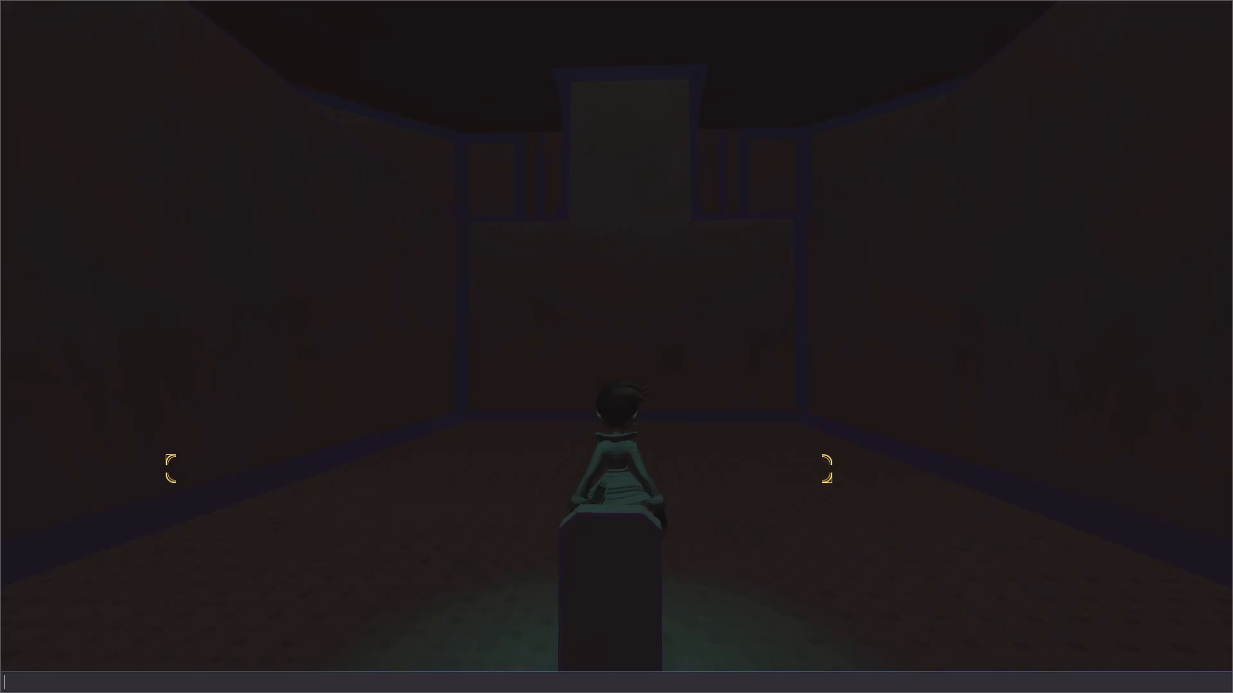
text(Global.prepare_medium_ev)
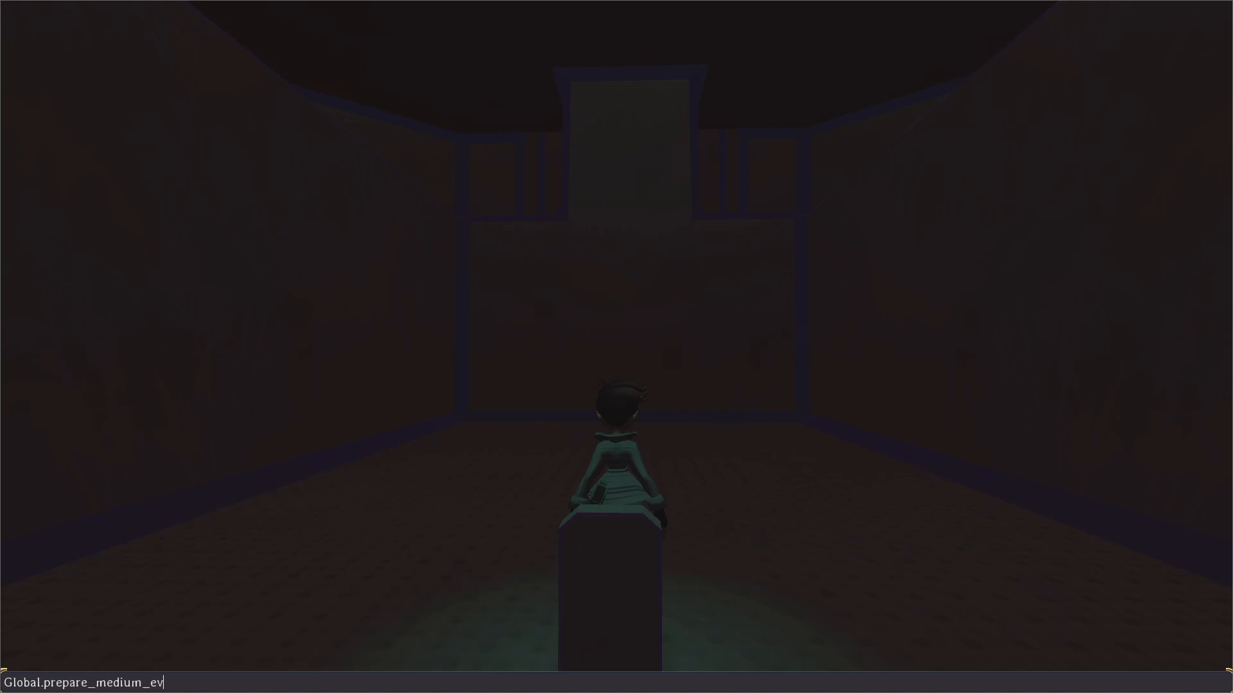
text(ent("ro)
key(BackSpace)
key(BackSpace)
text(orstated_war"))
key(Return)
Add the mum/postwar stat with Global.add_stat, close the console and start the Medium event in the game.
text(Global.add_stat("mum/p)
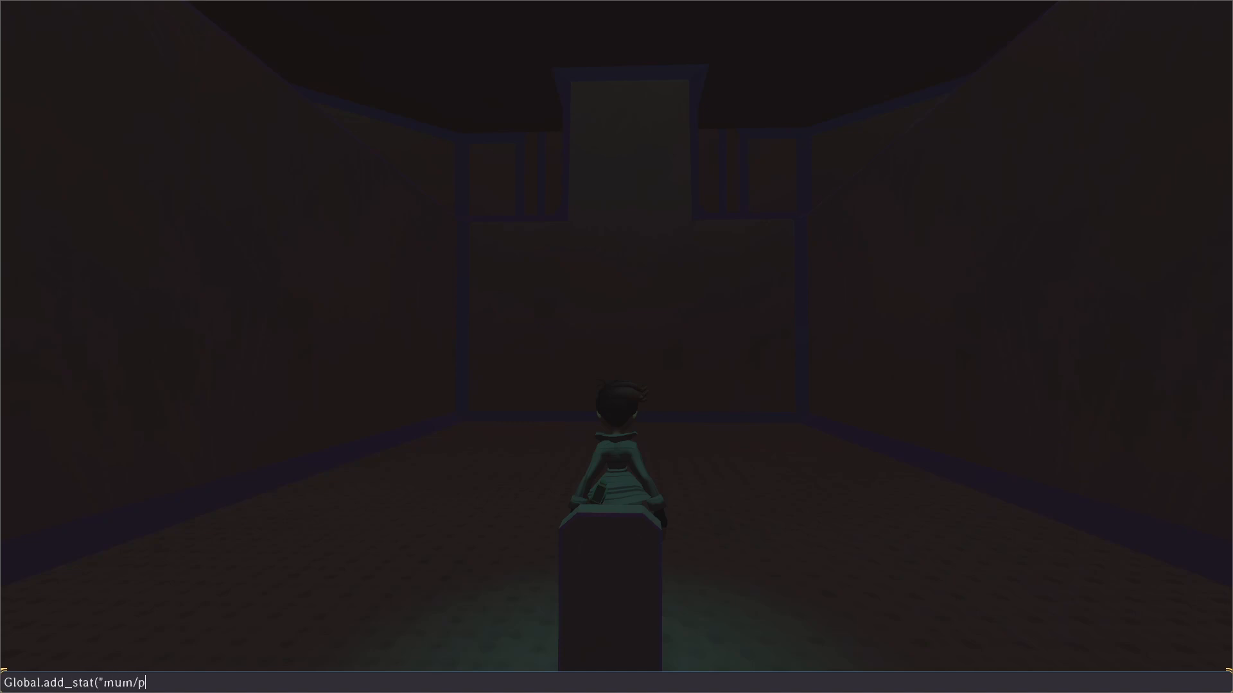
text(ostwar"))
key(Return)
key(grave)
key(e)
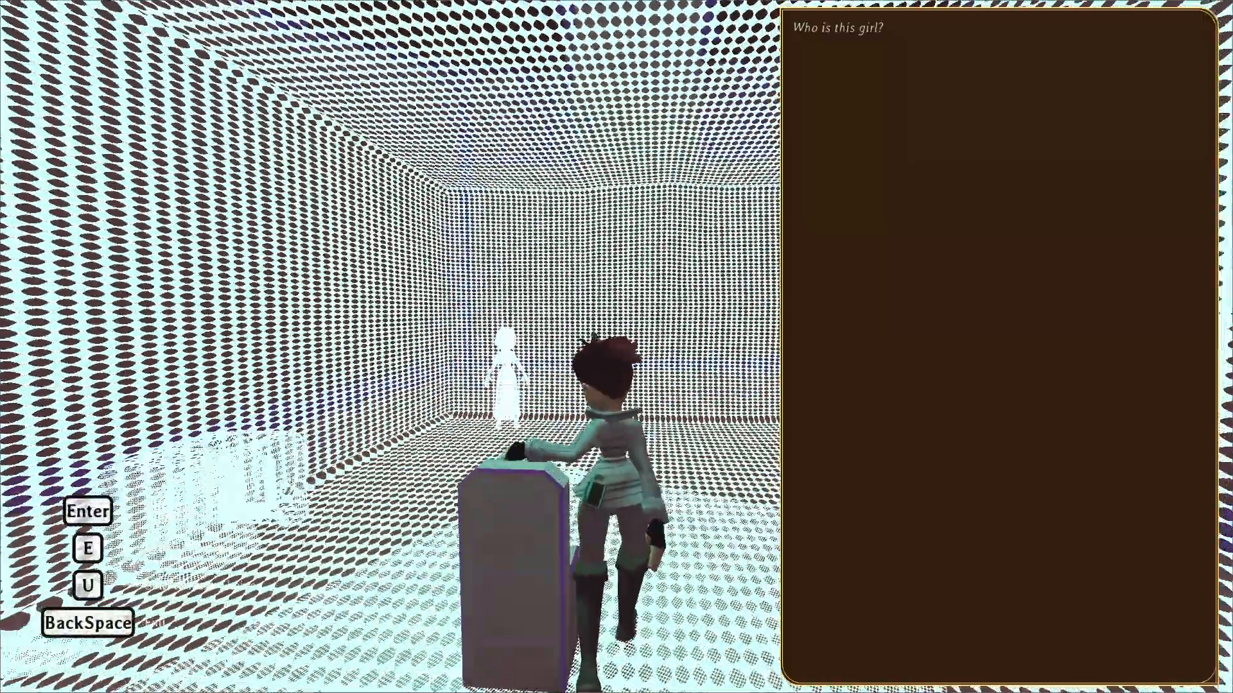
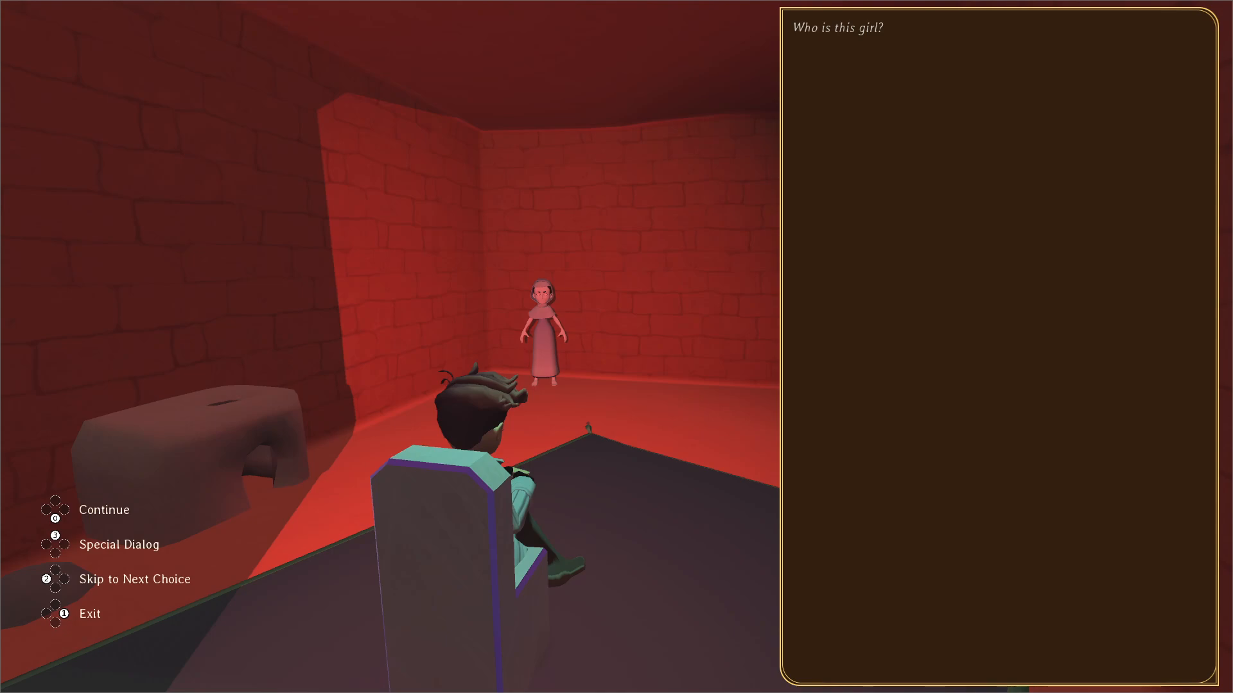
Return to the Godot editor and examine the young mum model from head to feet.
key(alt+Tab)
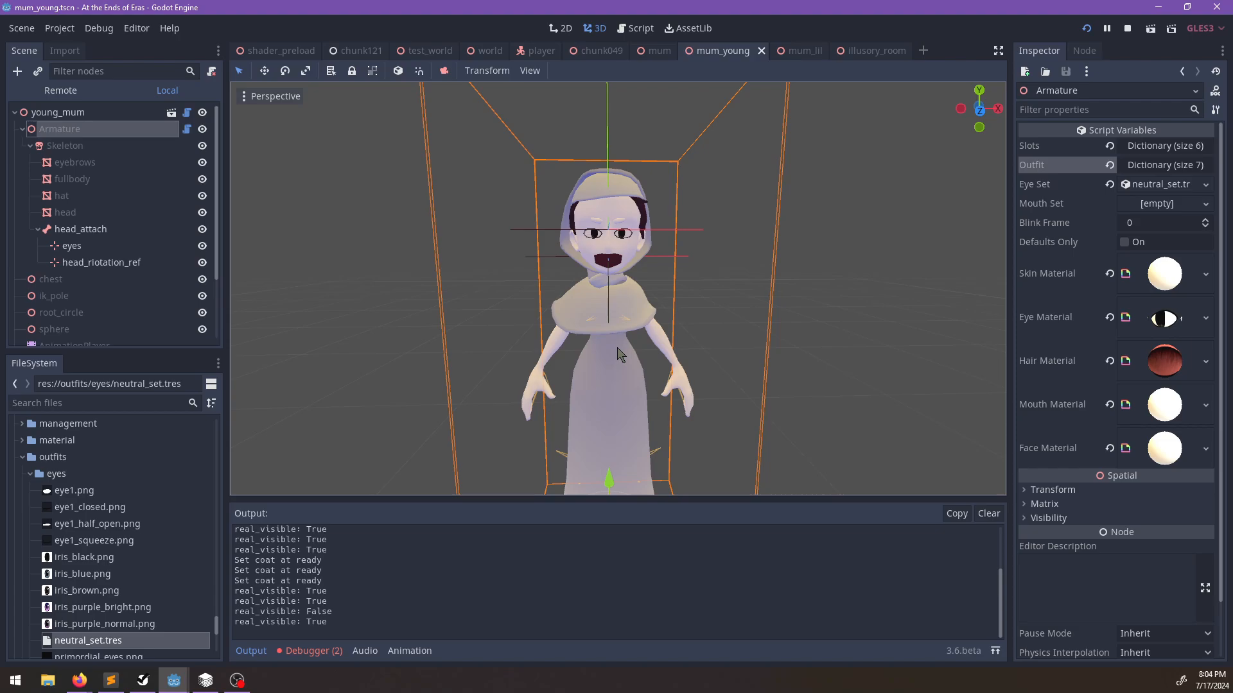
scroll(693, 264, down, 3)
middle_drag(746, 288, 758, 344)
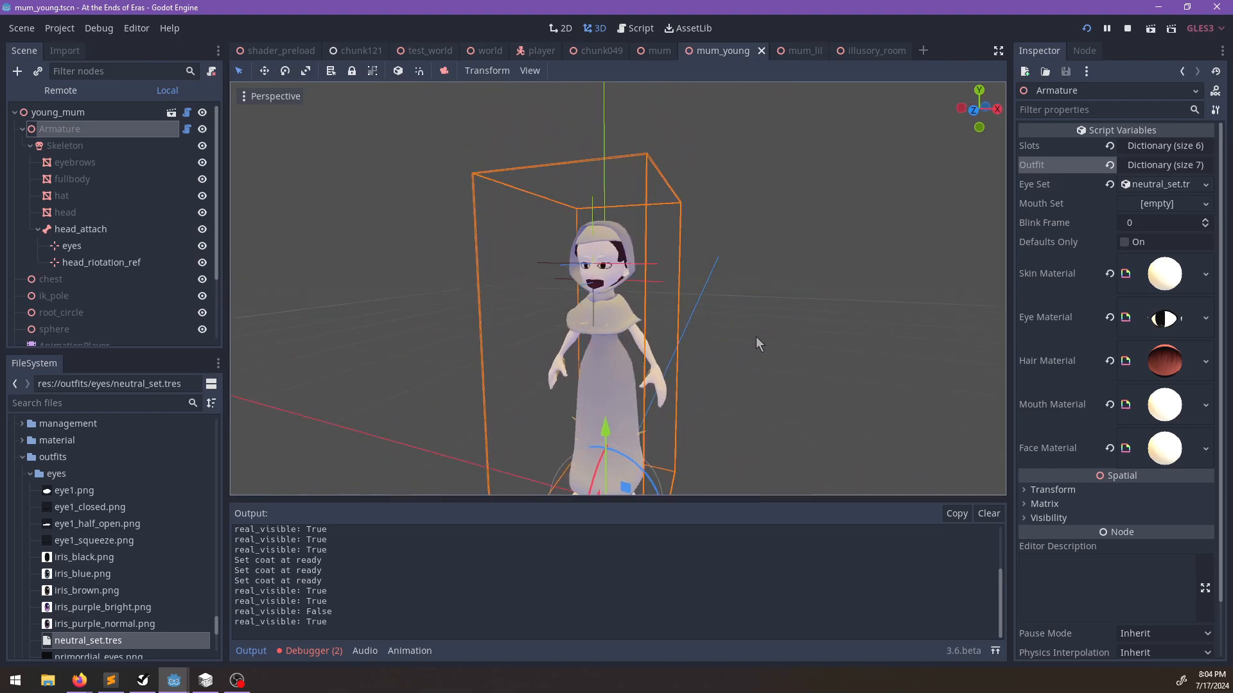
scroll(732, 280, up, 3)
scroll(730, 281, down, 5)
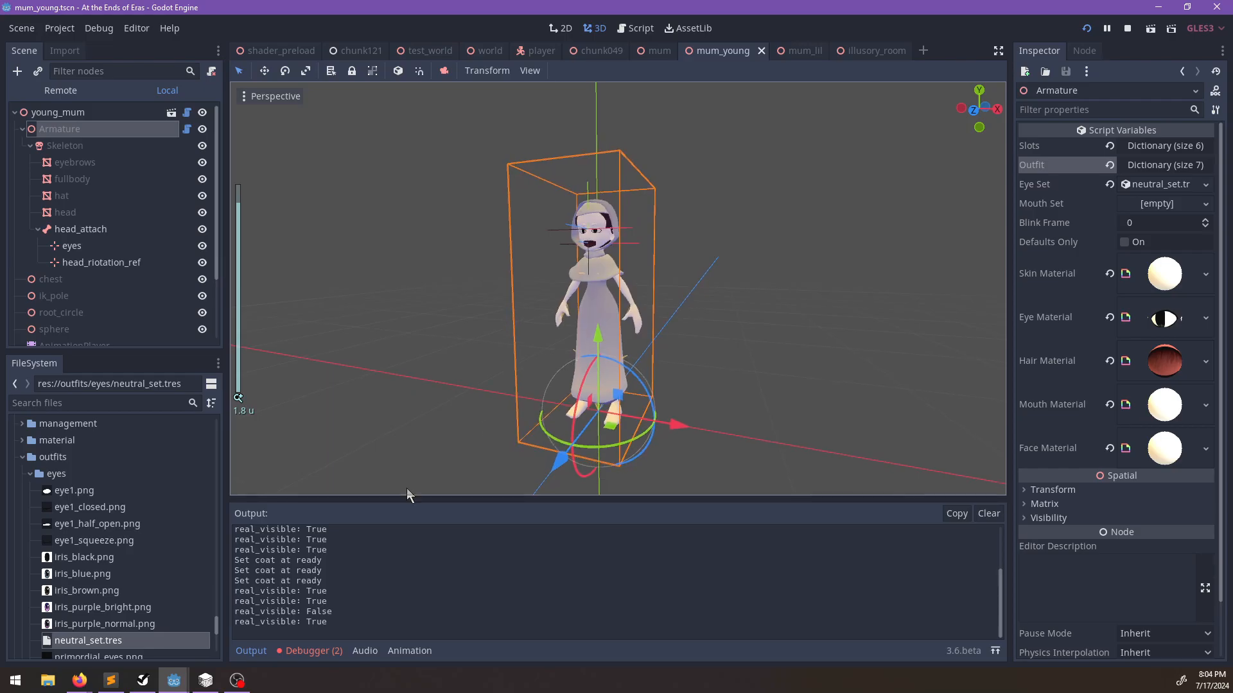
Switch to NP-ToDo and mark "Teen human", "Lil Guy" and their parent "War event doesn't have a person anymore" as completed.
click(138, 680)
scroll(181, 199, up, 10)
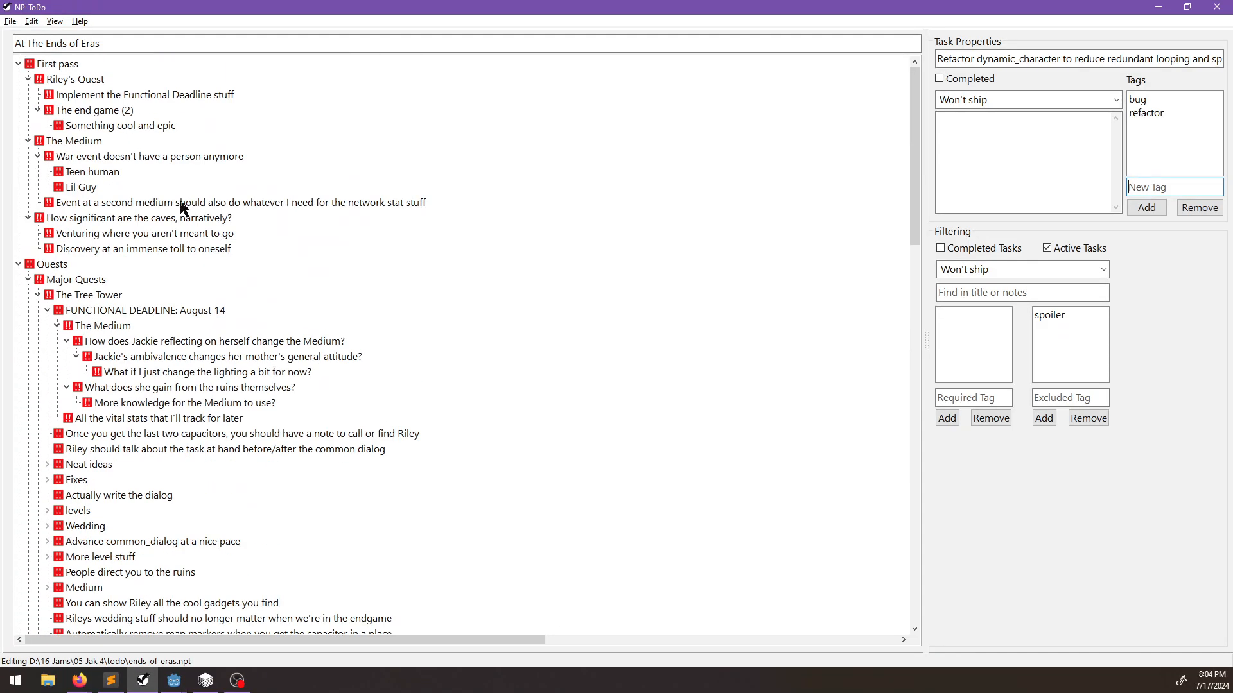
right_click(72, 173)
click(115, 183)
right_click(89, 173)
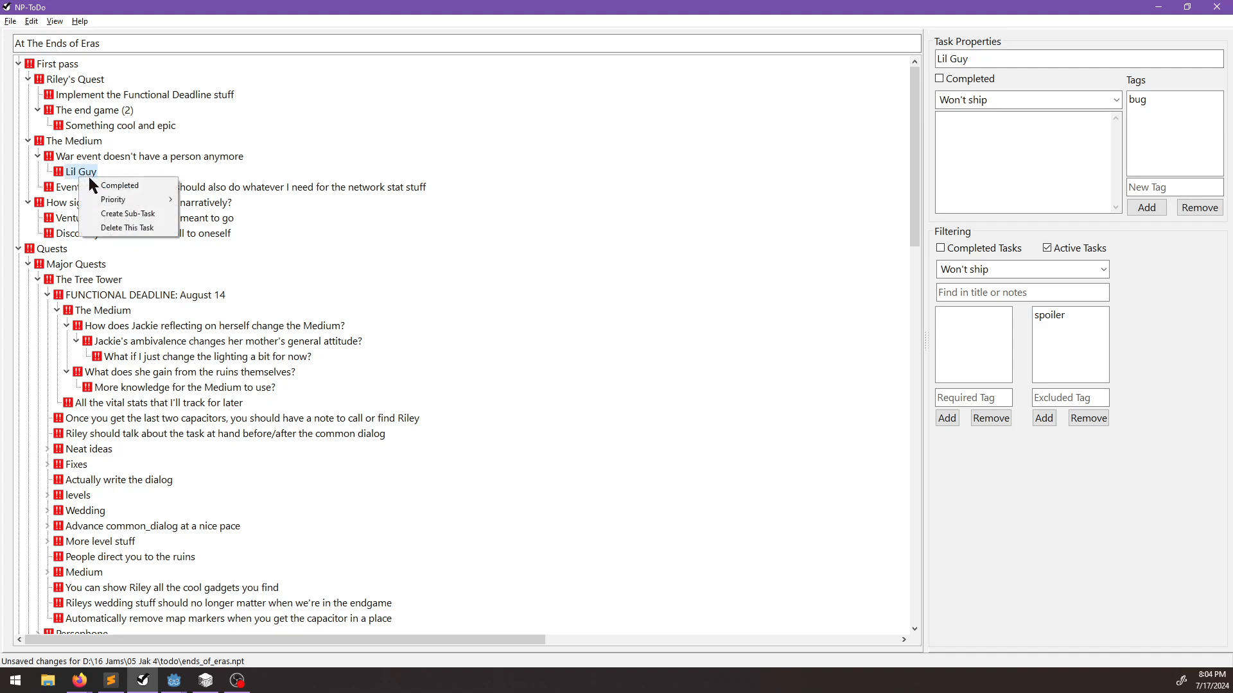
click(119, 185)
right_click(91, 157)
click(119, 170)
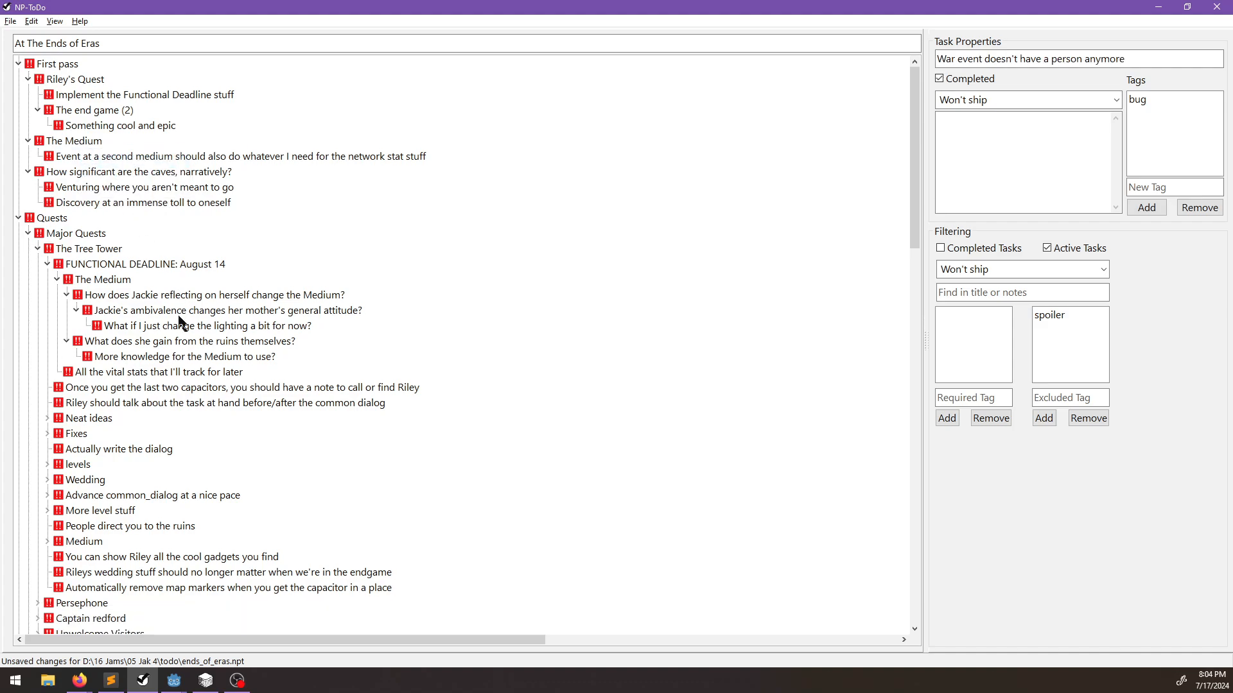
Add the sub-task "Make the human character actually work" under "The war event" in An Old Feeling's Medium tasks.
scroll(77, 286, down, 11)
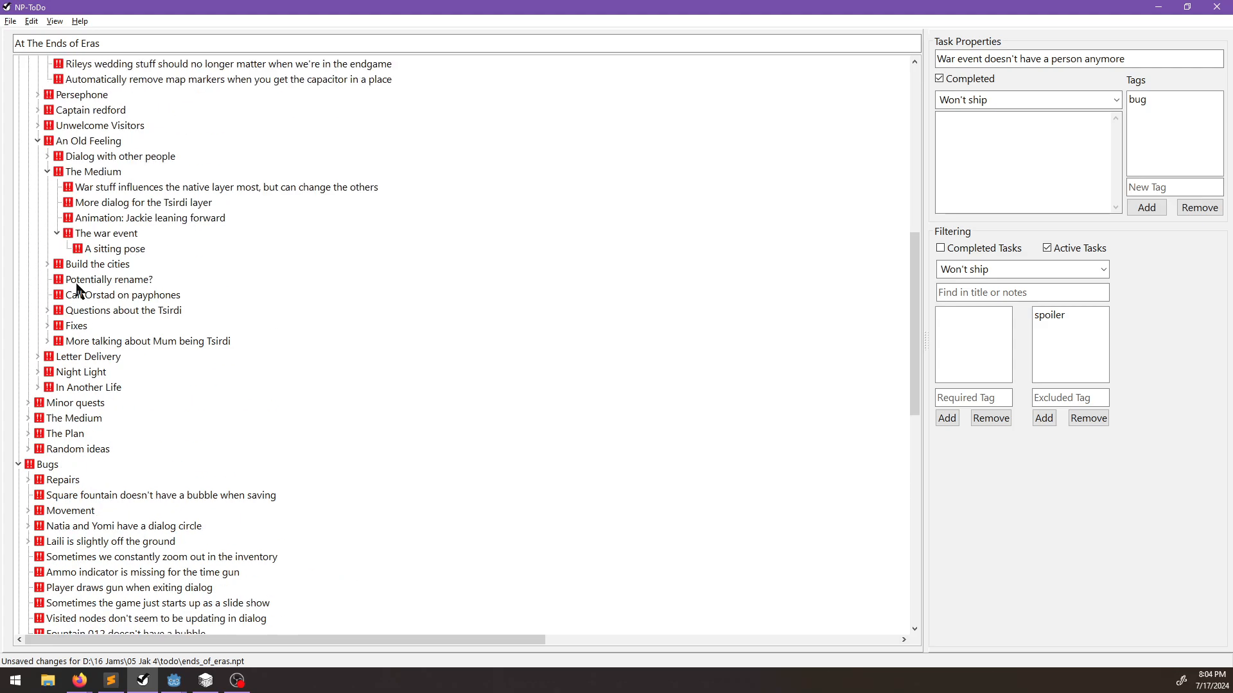
click(102, 235)
key(Insert)
text(Make the human character acually wor)
key(BackSpace)
key(BackSpace)
key(BackSpace)
key(BackSpace)
key(BackSpace)
key(BackSpace)
key(BackSpace)
key(BackSpace)
key(BackSpace)
key(BackSpace)
key(BackSpace)
text(actually work)
key(Return)
Add the sub-tasks "Hijab", "No hijab" and "Fix outfit" under "Make the human character actually work".
key(ctrl+shift+n)
text(Hijab)
key(Return)
key(ctrl+n)
text(J)
key(BackSpace)
text(N)
text(o hijab)
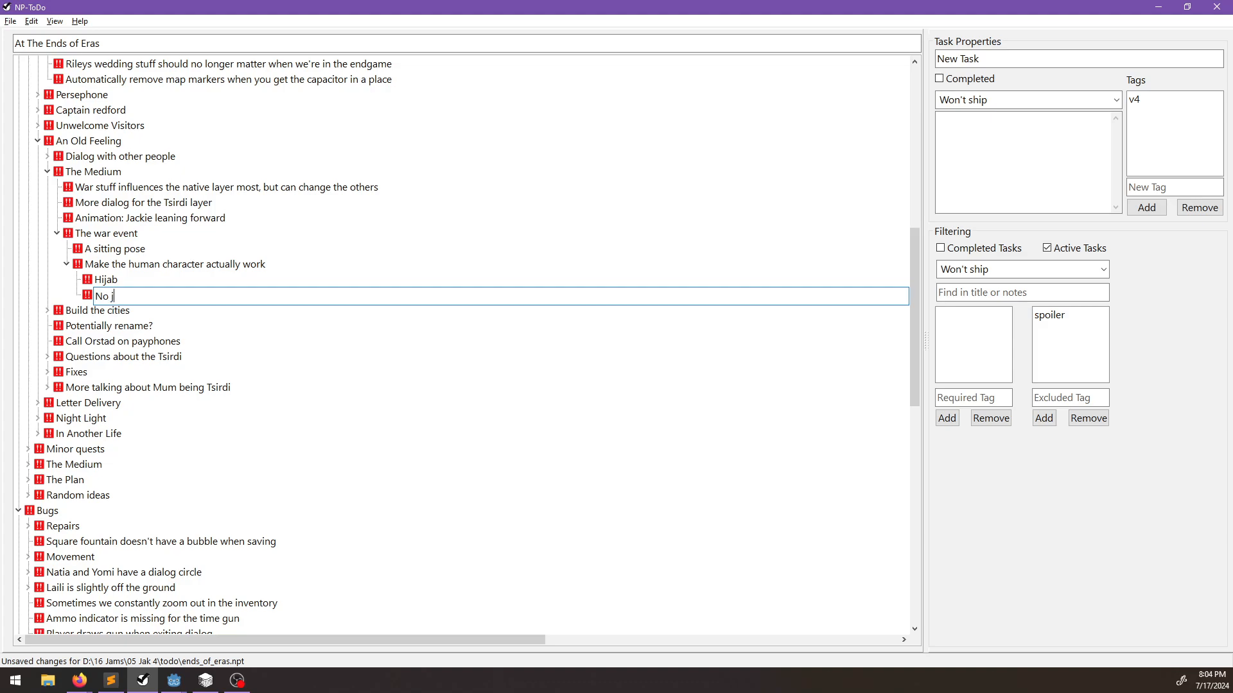
key(Return)
key(ctrl+n)
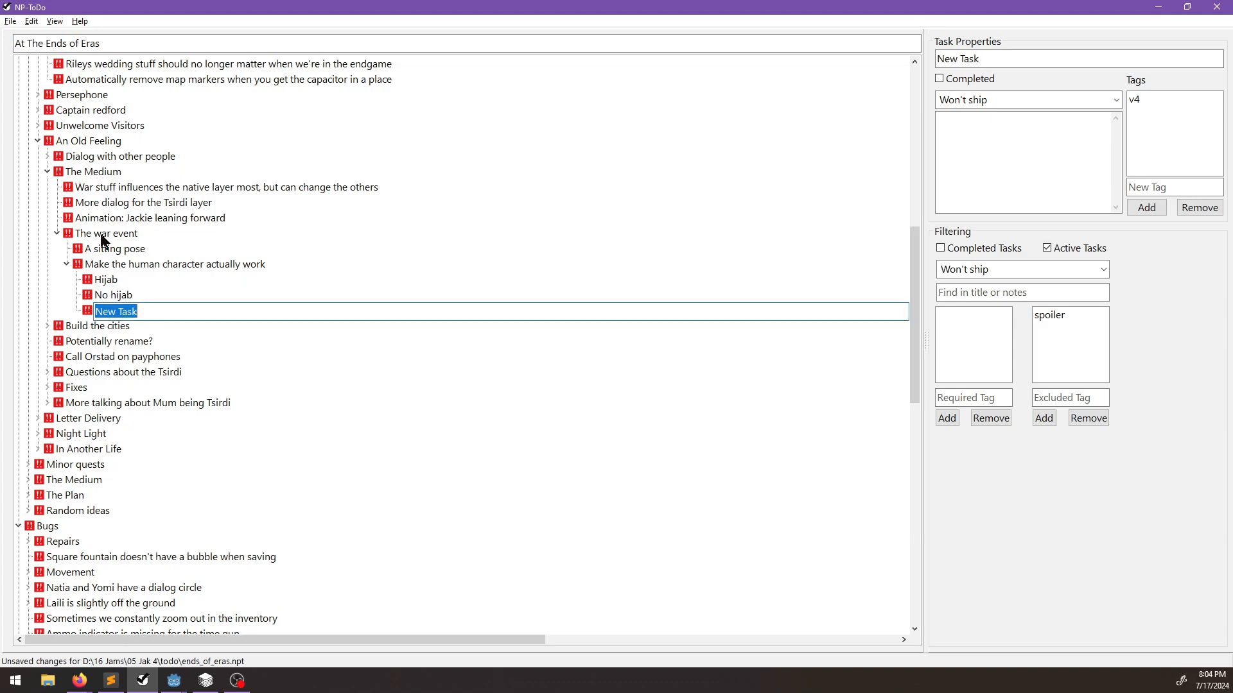
text(Different)
key(ctrl+BackSpace)
text(Fix outfit)
key(Return)
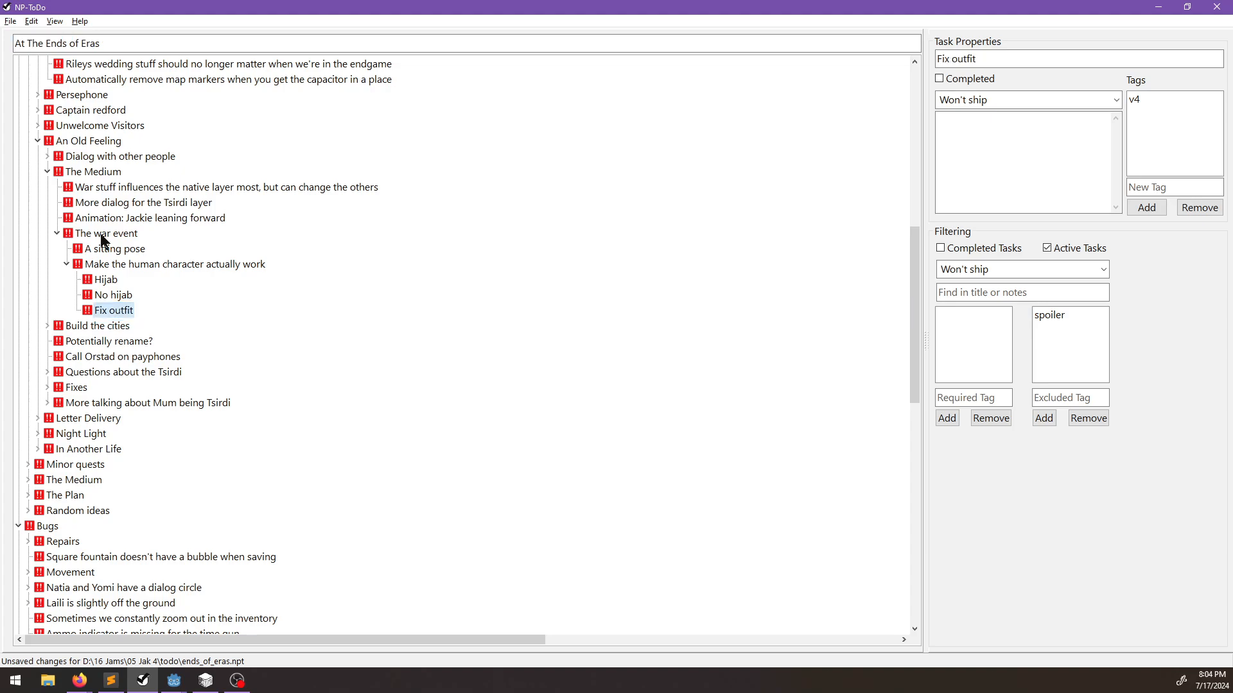
key(alt+Tab)
scroll(398, 250, down, 5)
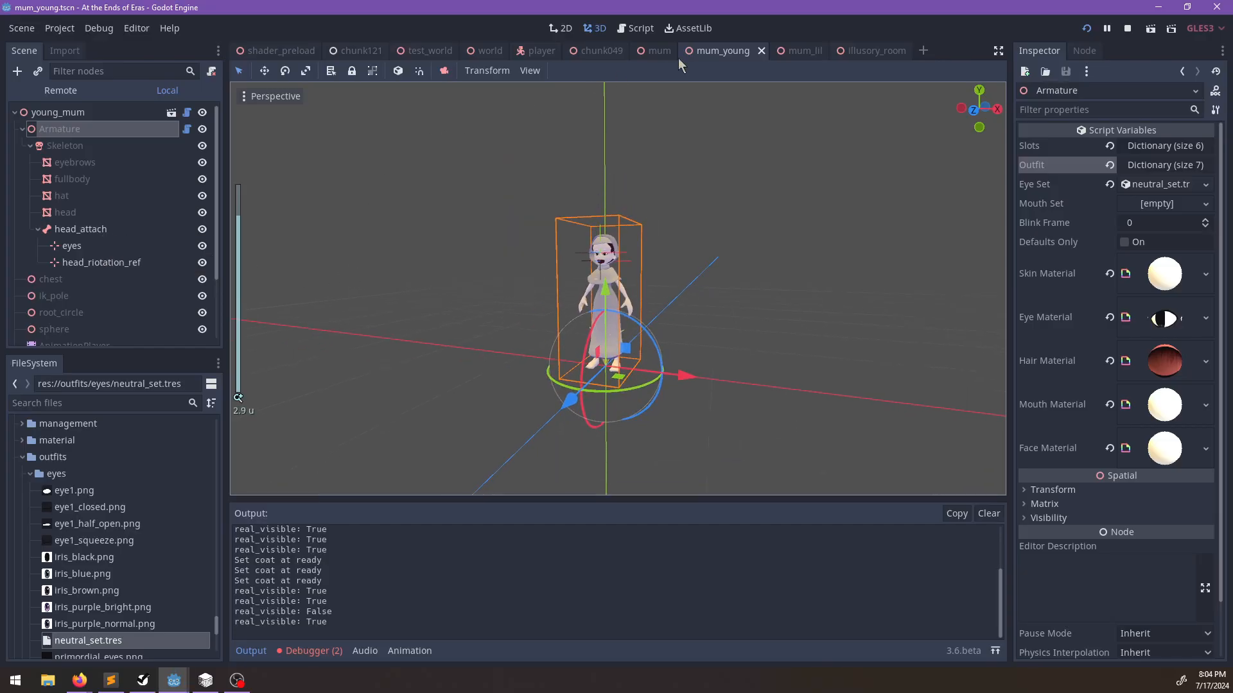
right_click(711, 51)
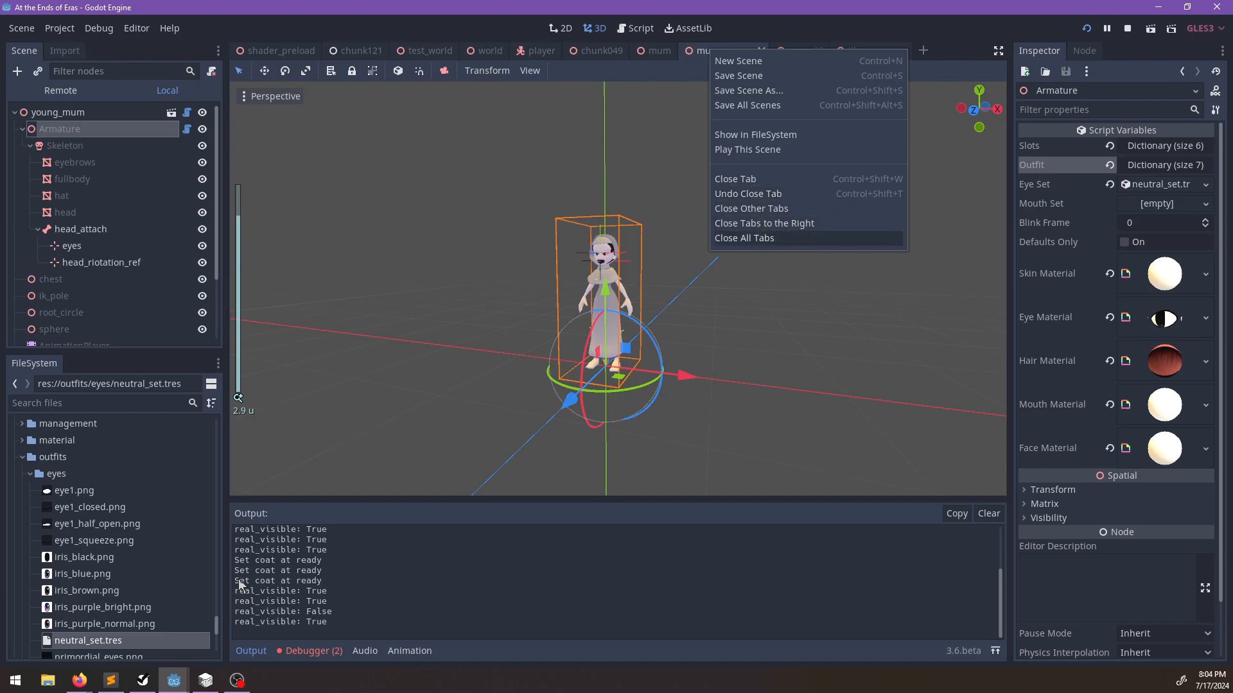
Return to NP-ToDo and select the First pass task about an event at a second medium and the network stat.
click(142, 681)
scroll(196, 281, up, 11)
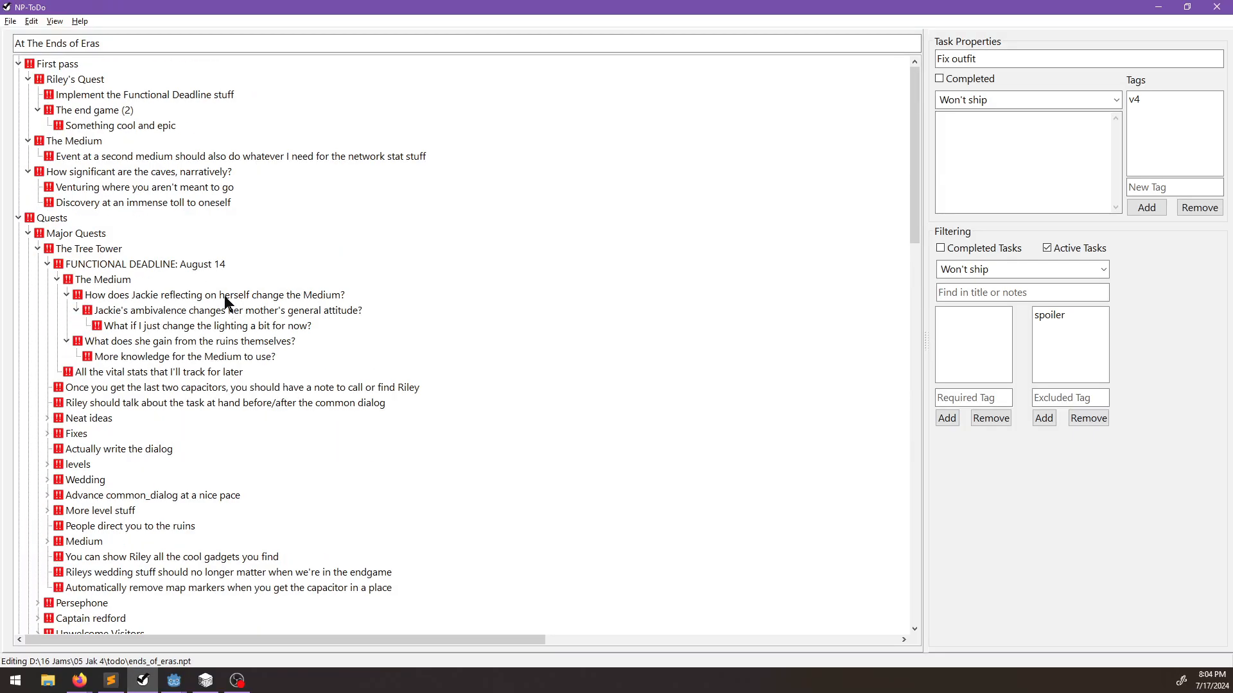
click(130, 161)
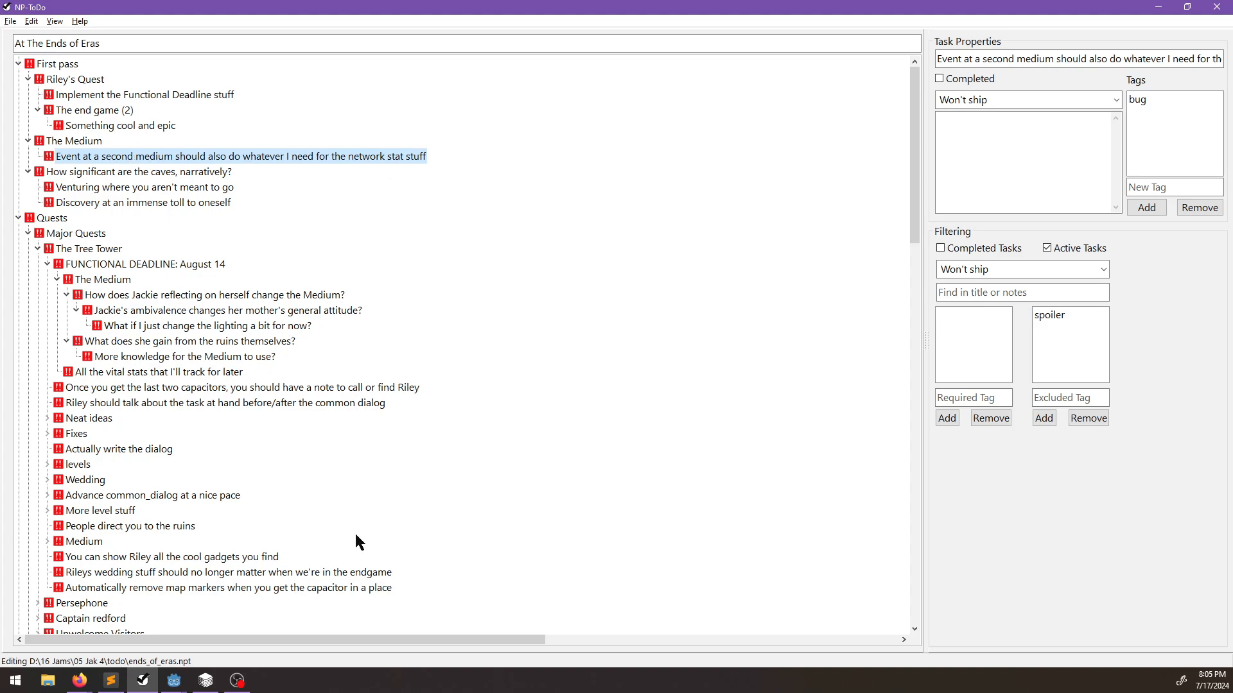
Switch to Sublime Text, find "another medium" in medium.dialog and examine the :_network section.
click(175, 680)
click(111, 681)
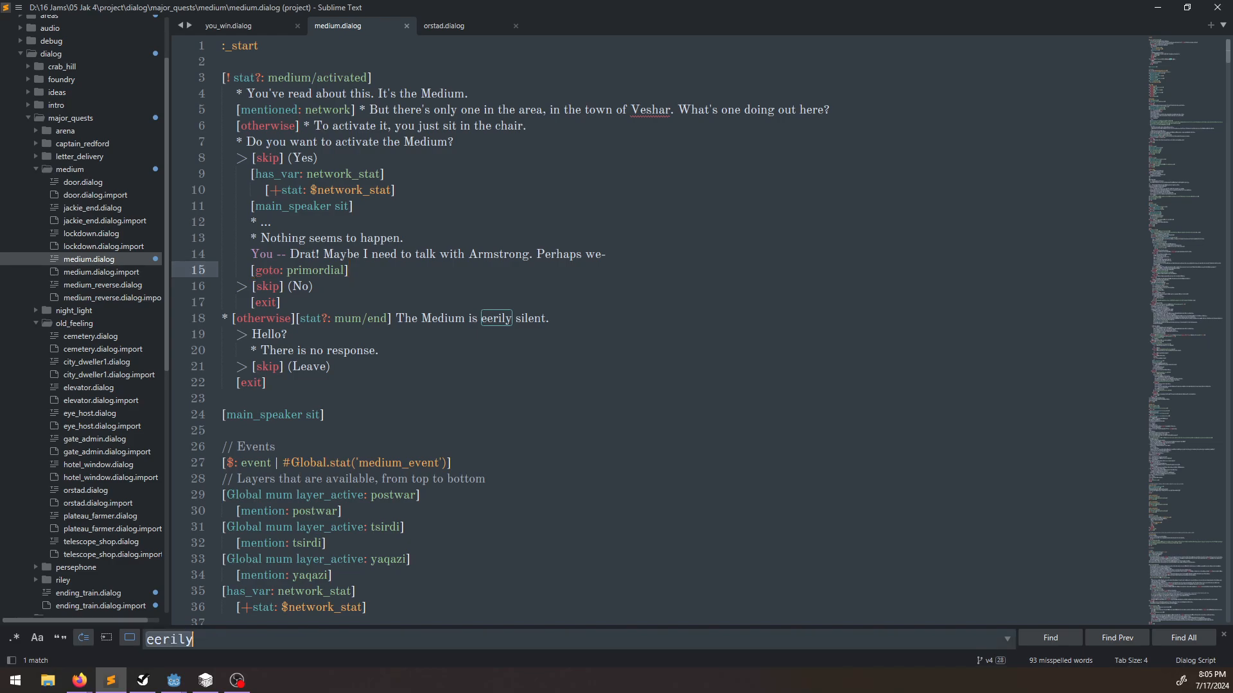
key(ctrl+f)
text(another m)
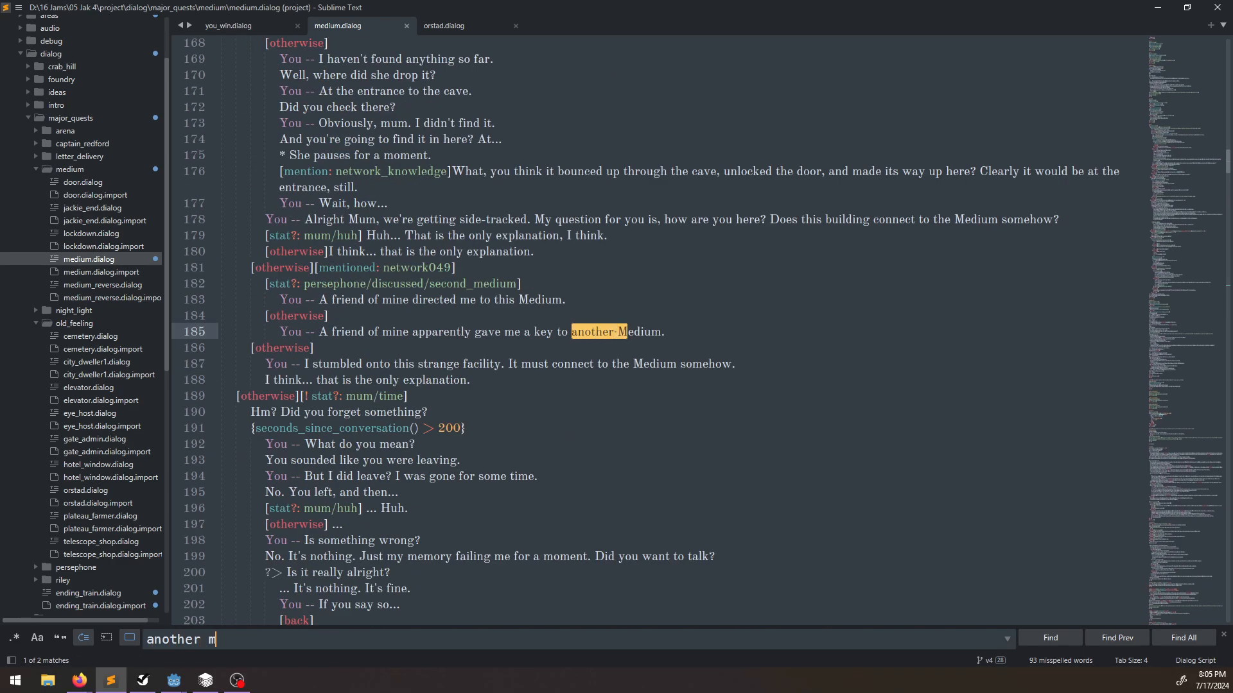
text(edium)
key(Return)
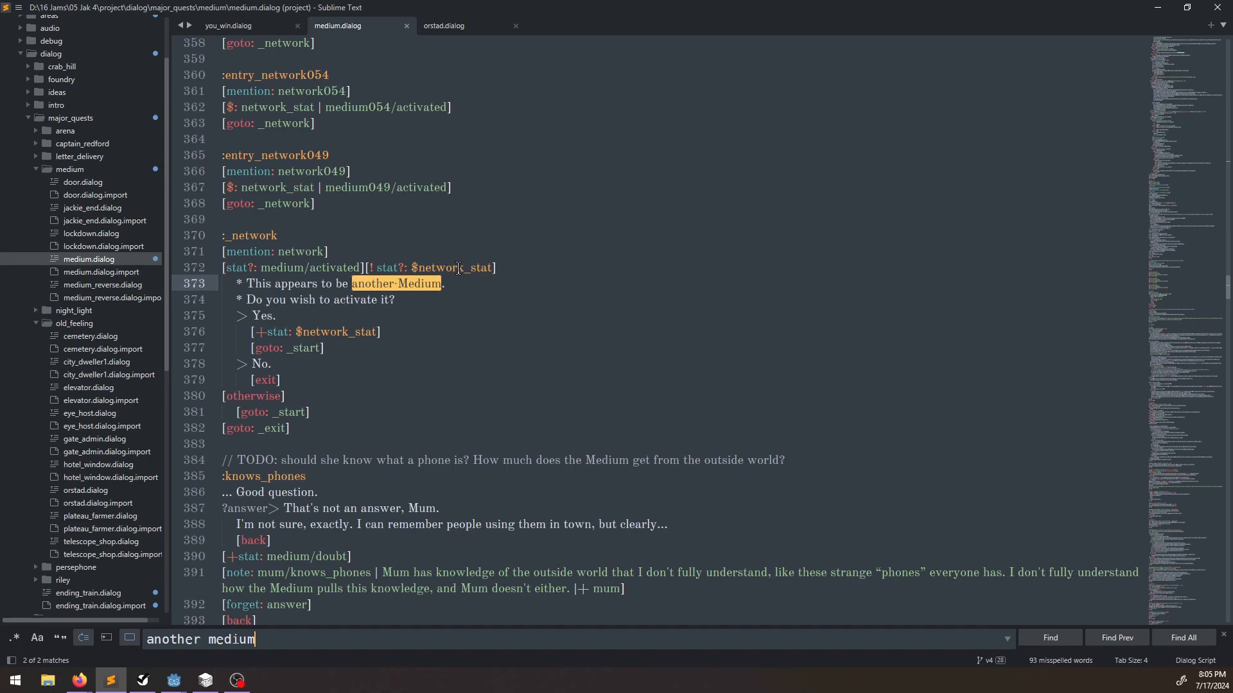
key(Escape)
scroll(471, 254, down, 5)
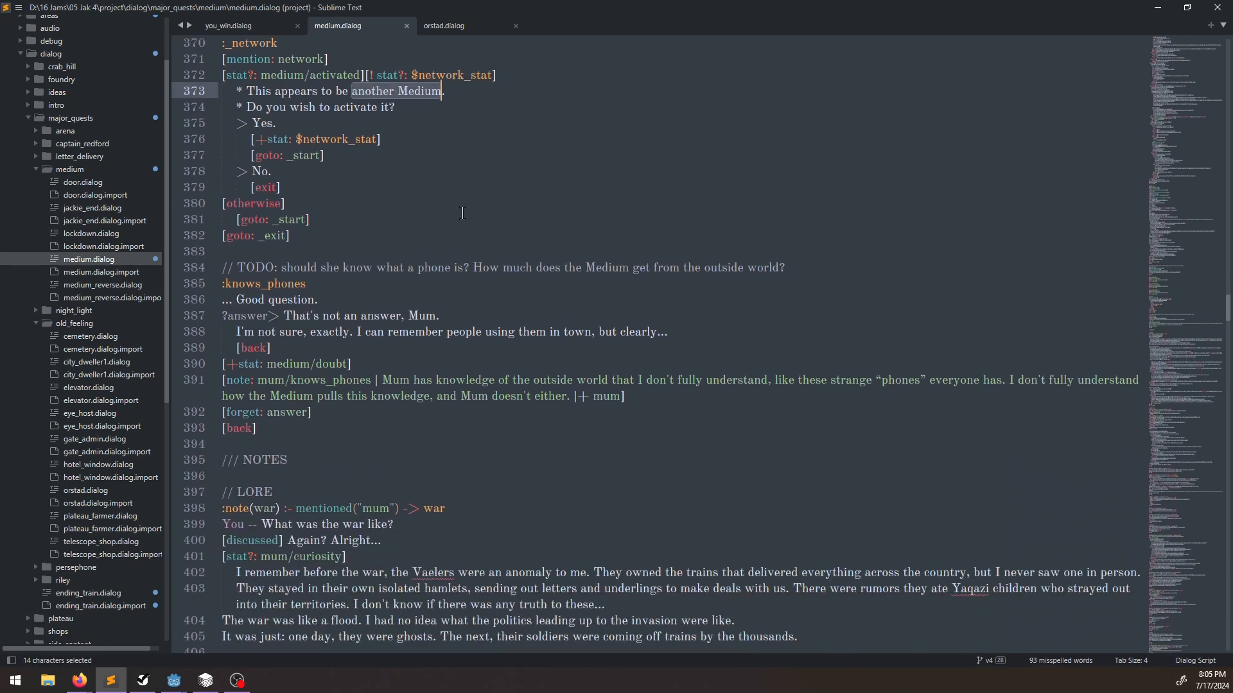
click(418, 139)
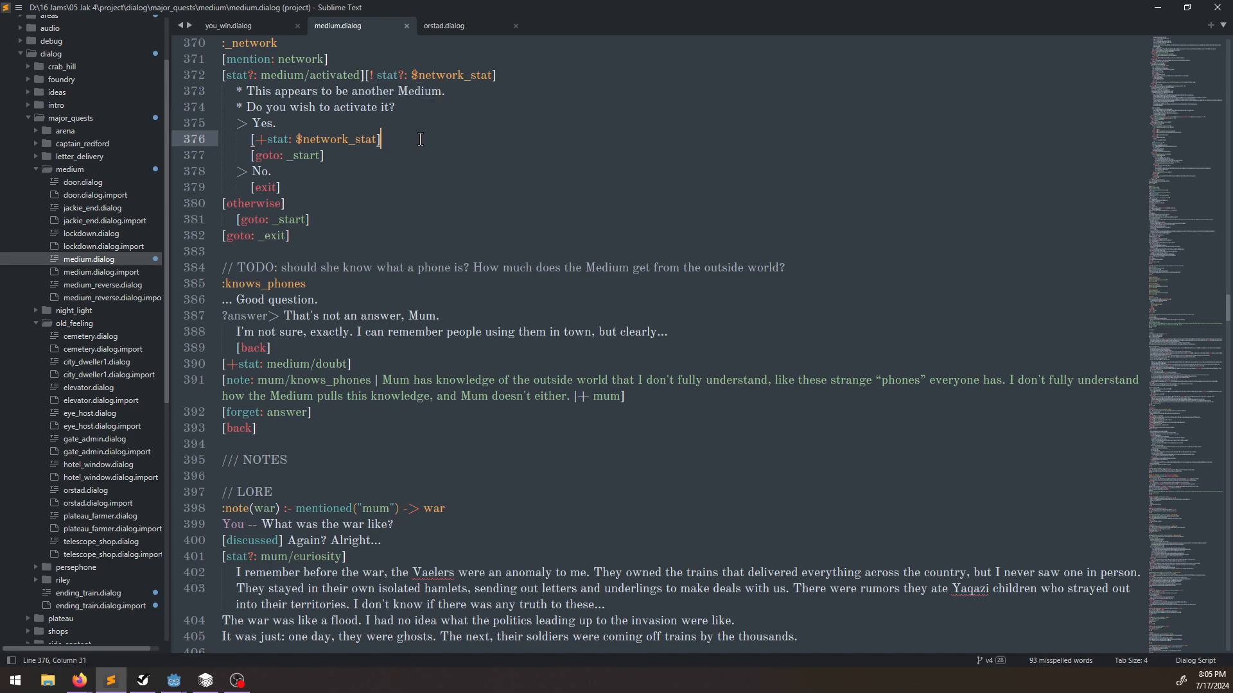
scroll(418, 139, down, 1)
scroll(417, 139, down, 5)
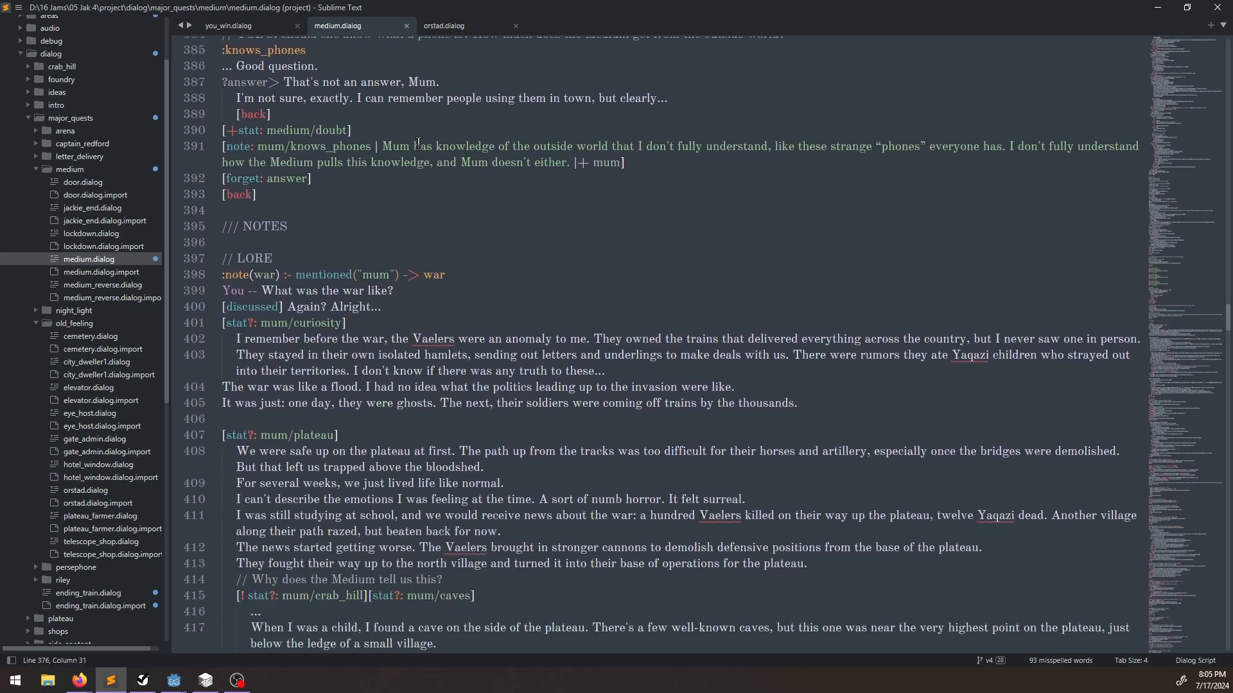
Search medium.dialog for "mum/network" and go through its occurrences up to the note in the :mum section.
key(ctrl+f)
text(mum/)
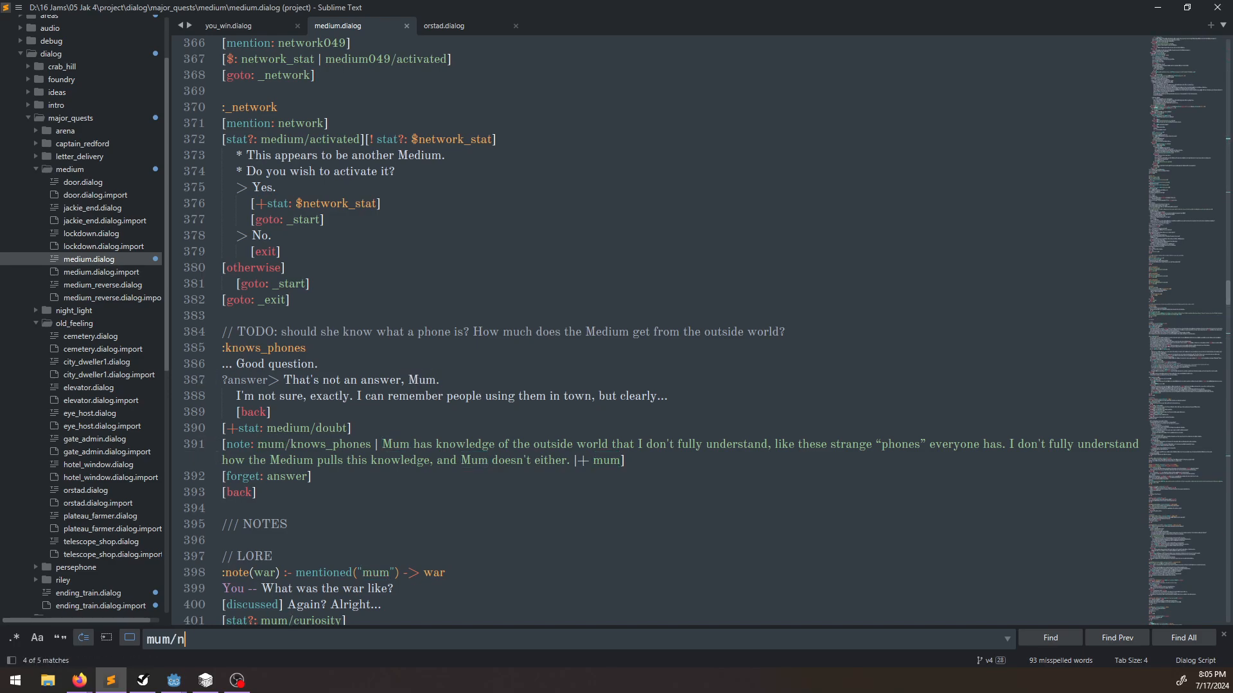
text(network)
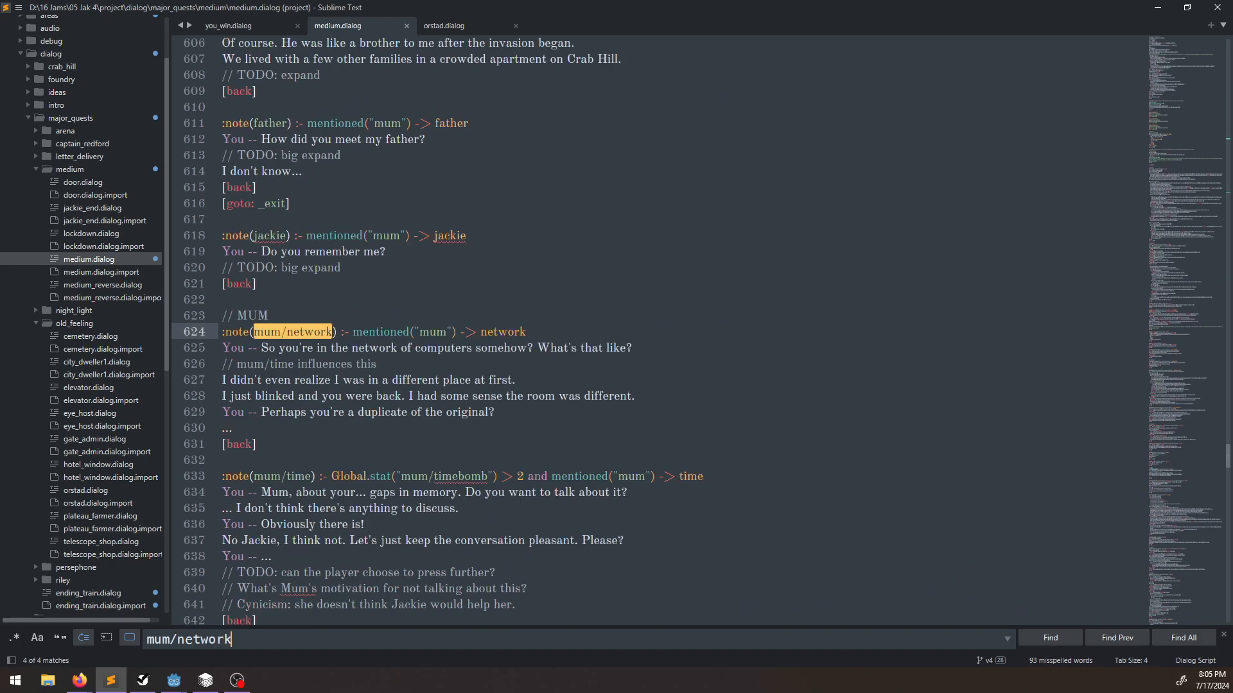
key(Return)
key(Return)
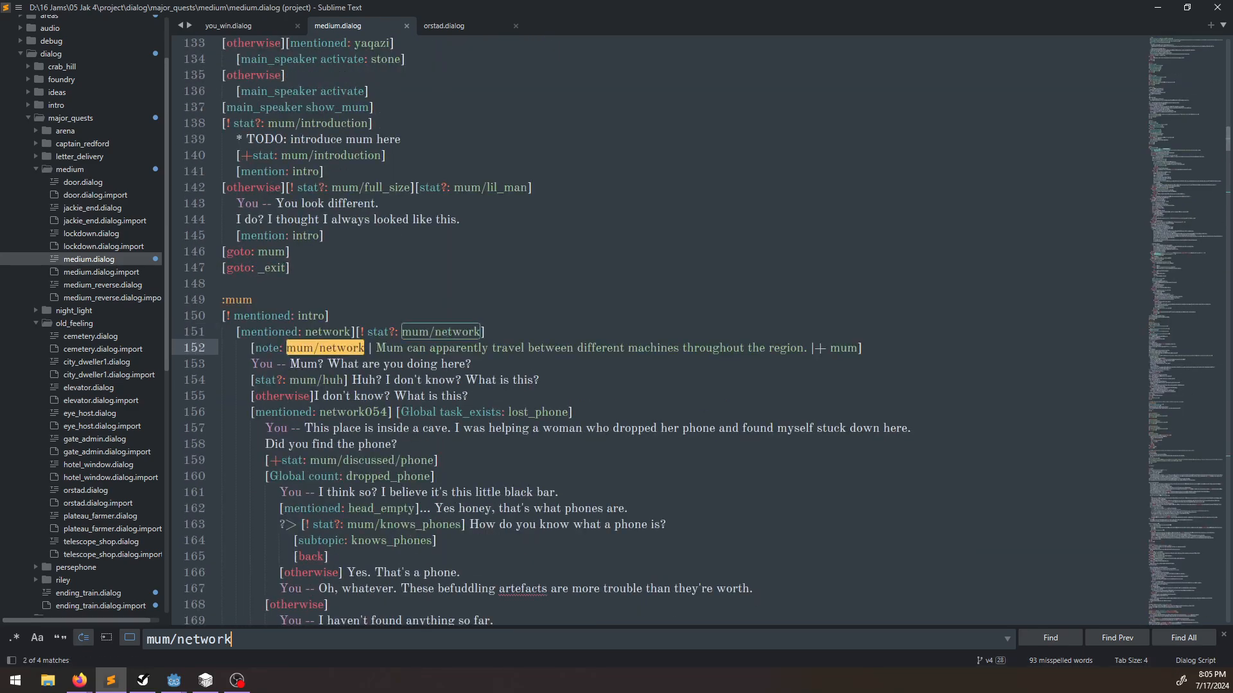
Add [+stat: jackie/medium/network] below the first [+stat: $network_stat] line in the Medium's activation choice, and copy the new line.
key(ctrl+a)
text(bn)
key(ctrl+a)
text(network_stat)
key(Escape)
key(Down)
key(Right)
key(Right)
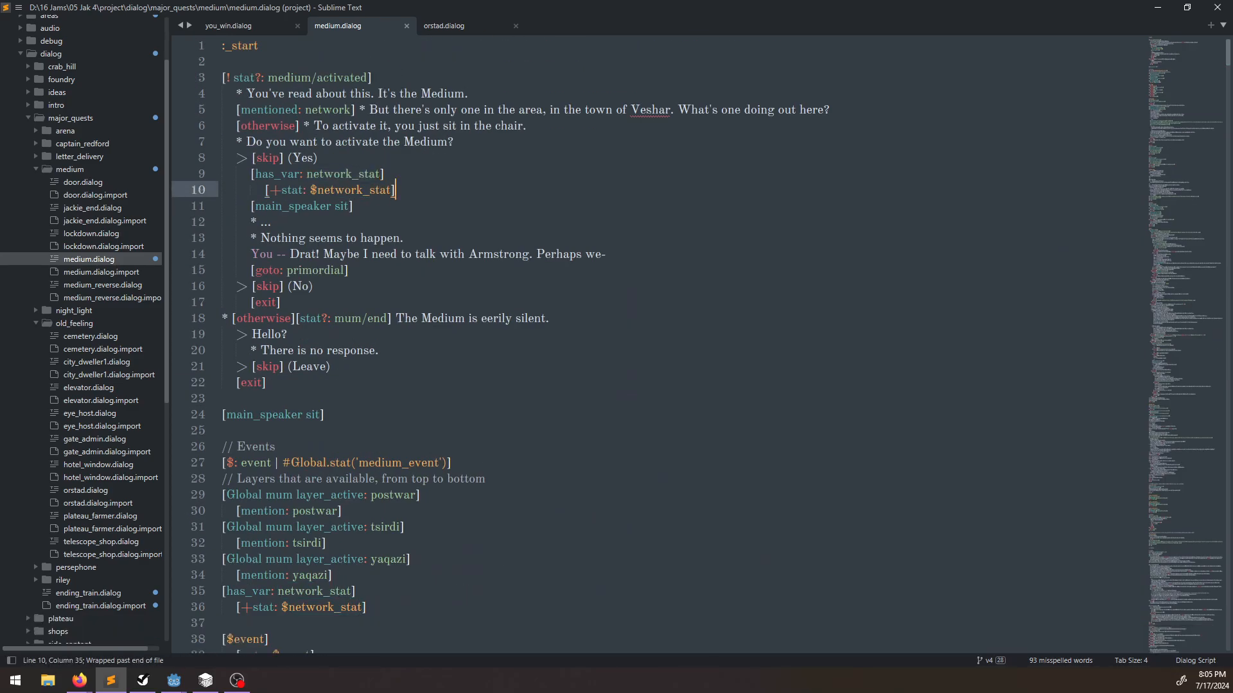
key(Return)
text([+stat: jackie/medium/network)
key(End)
key(shift+Up)
key(ctrl+c)
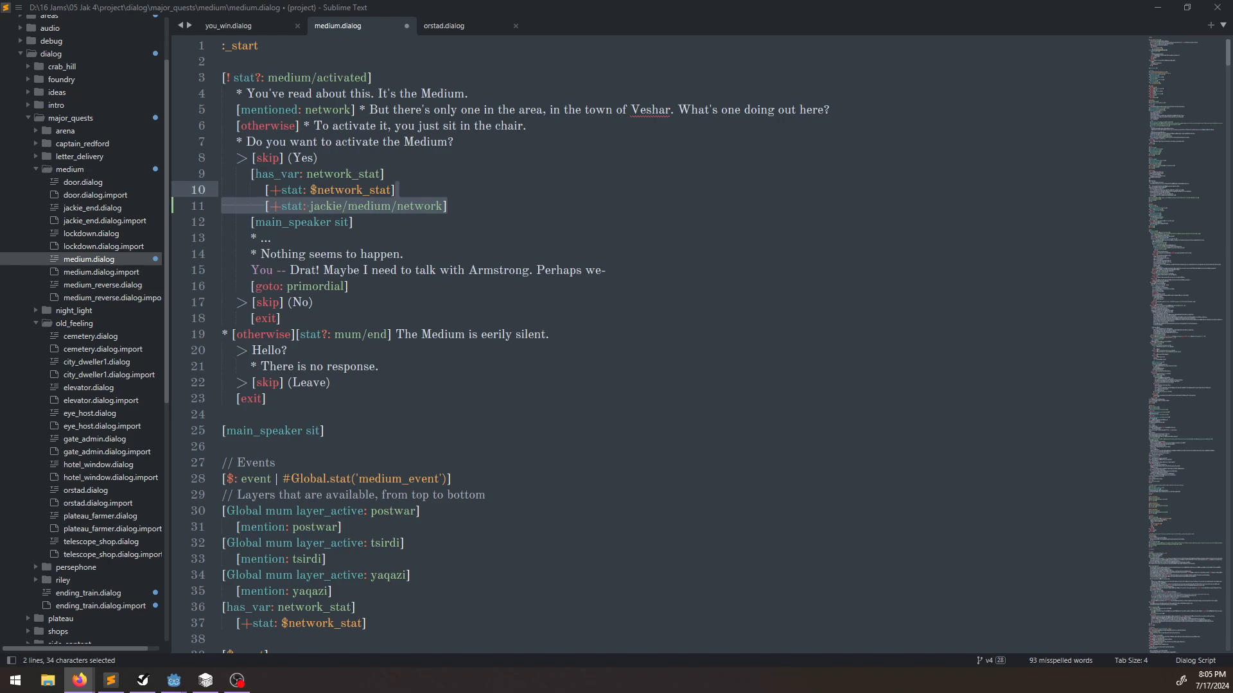
click(749, 345)
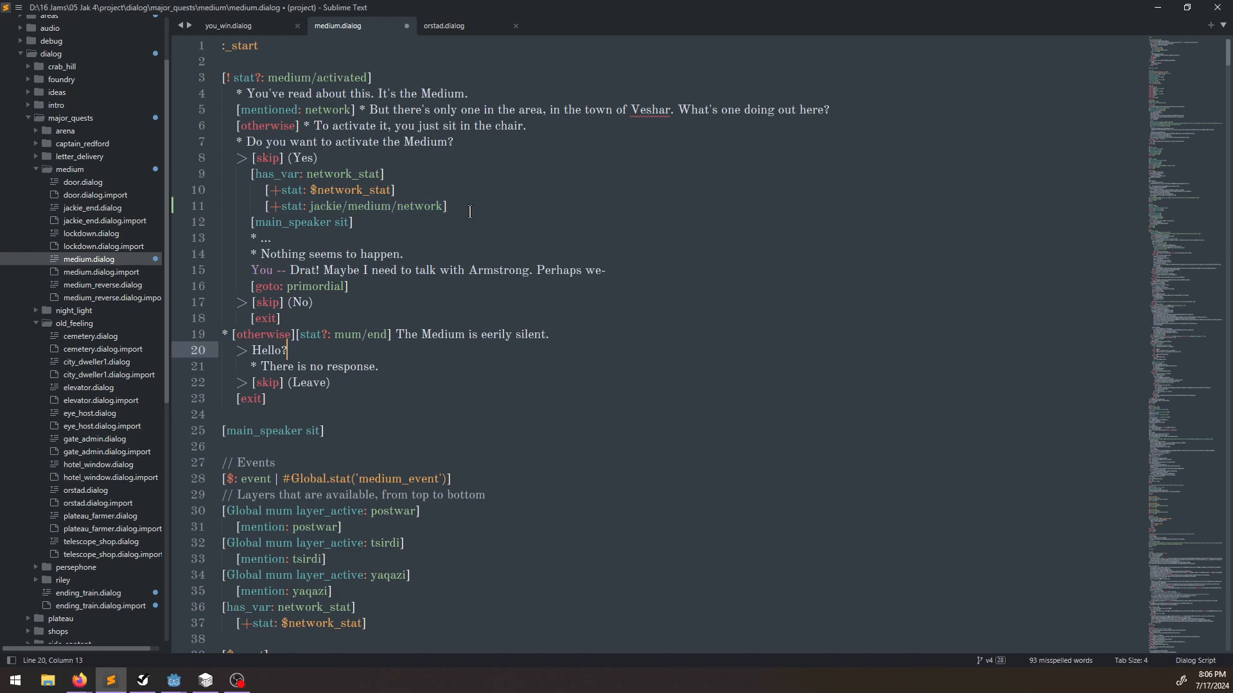
click(470, 211)
Find "mum/network" in the :mum section and paste the copied stat line below the mum/network note.
key(ctrl+f)
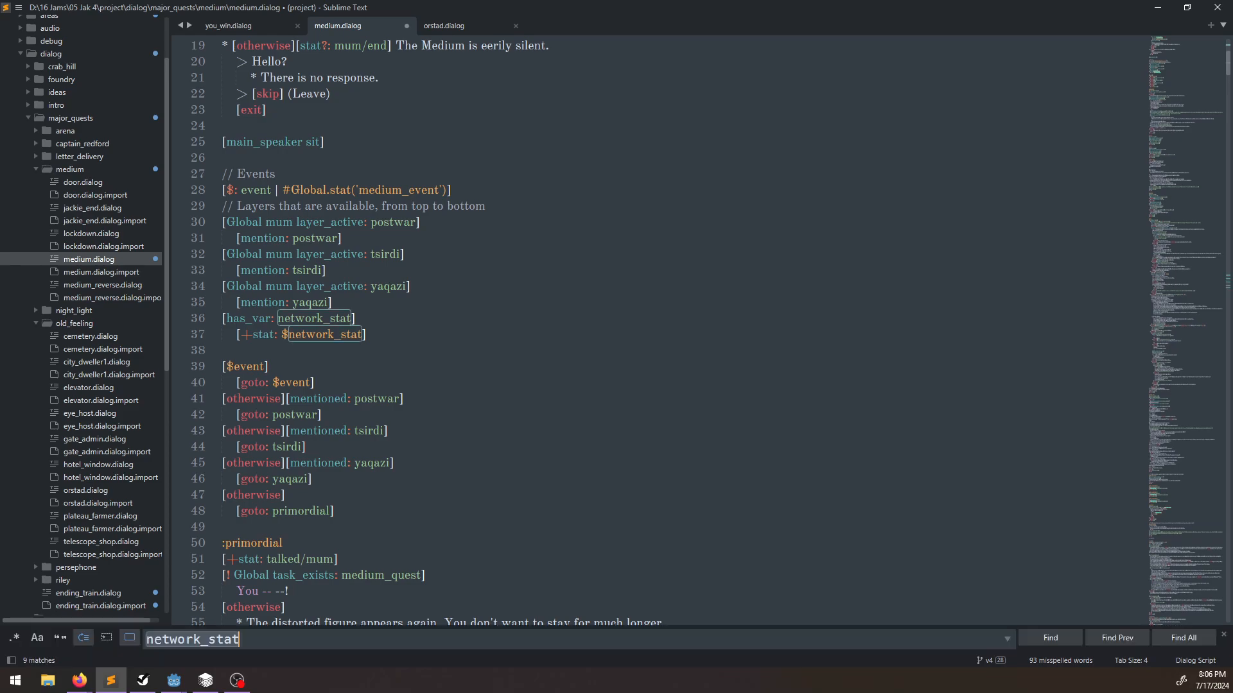
text(net)
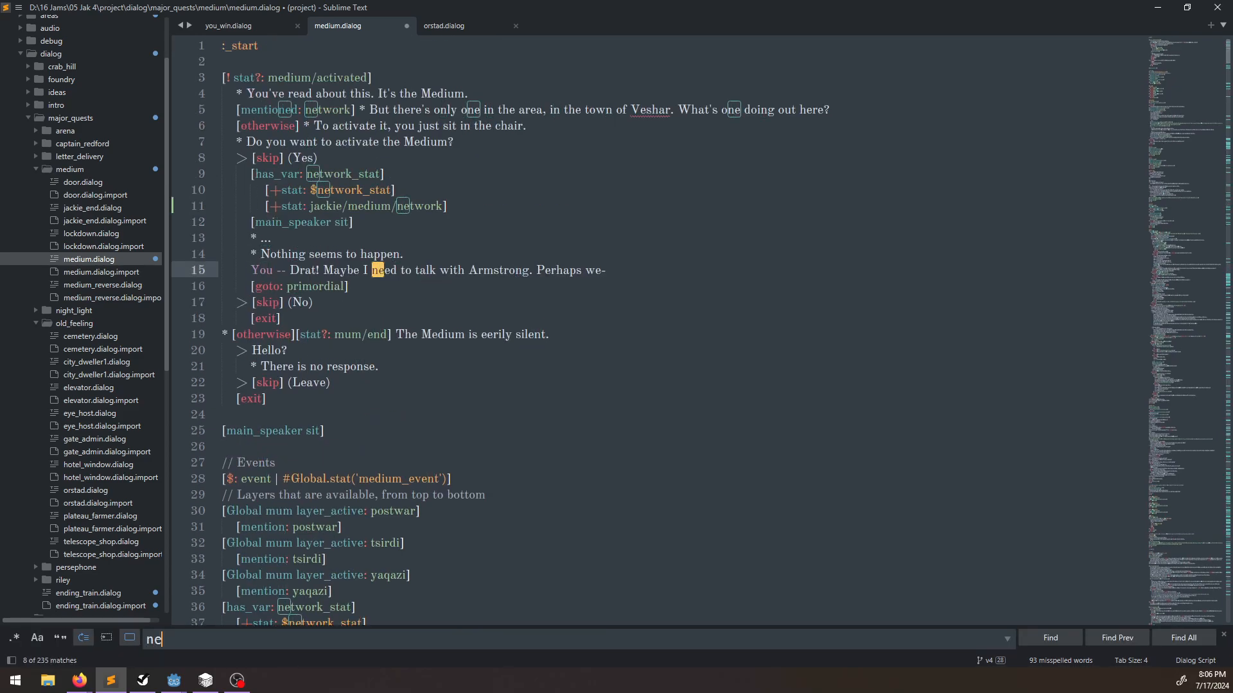
key(BackSpace)
key(BackSpace)
key(BackSpace)
text(mum/)
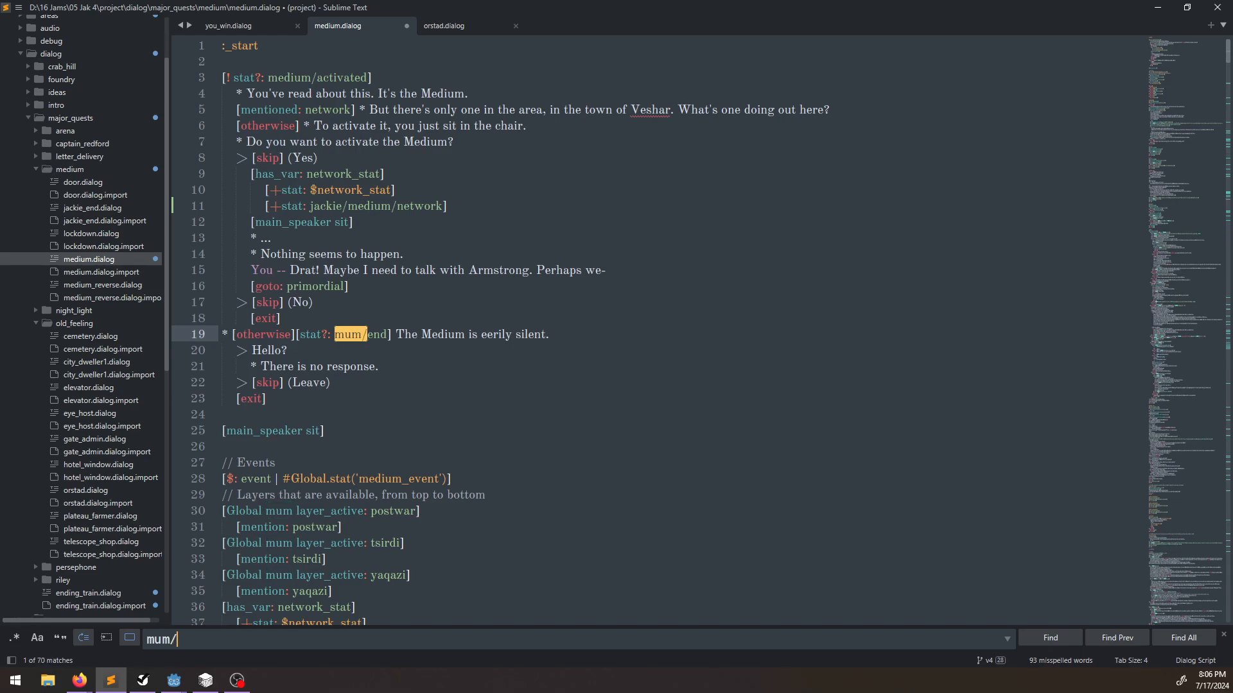
text(network)
key(Escape)
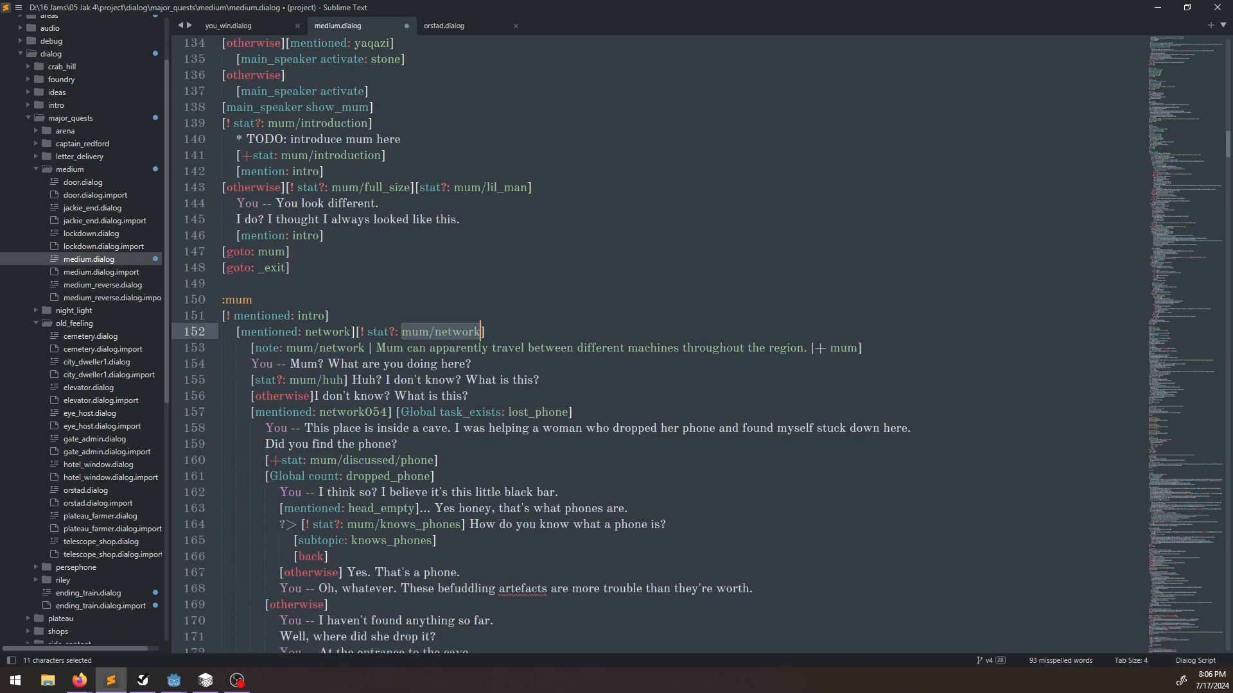
scroll(510, 193, down, 3)
click(511, 192)
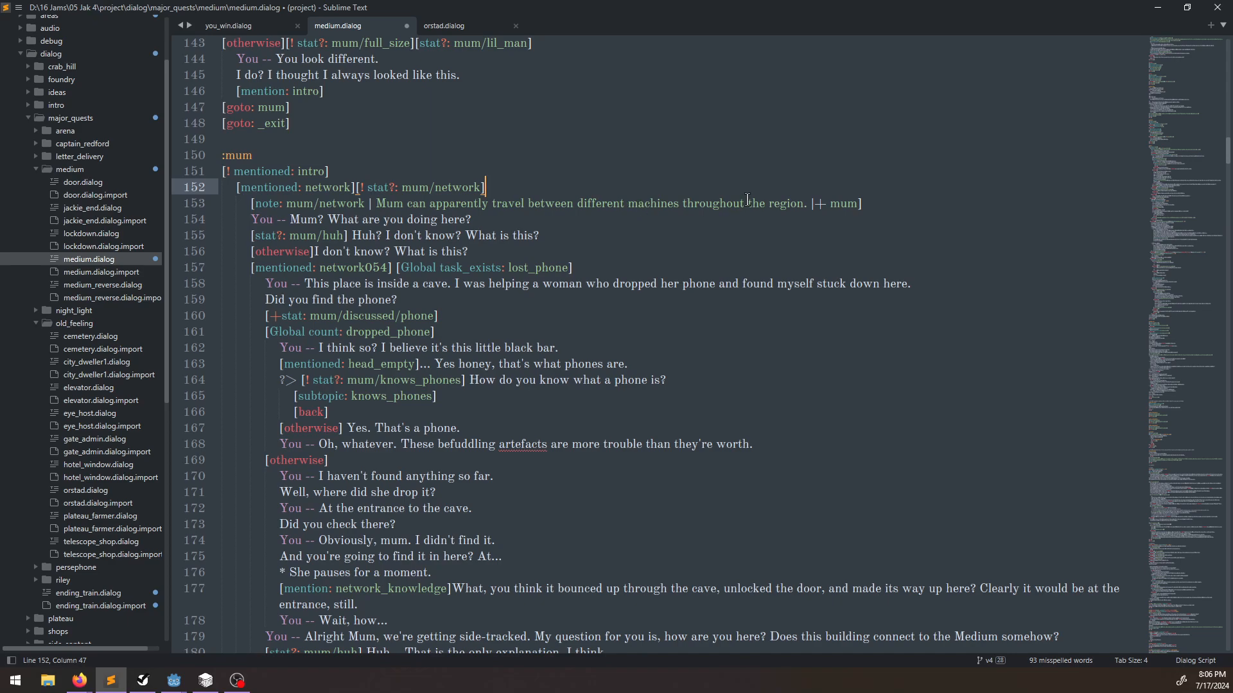
click(900, 202)
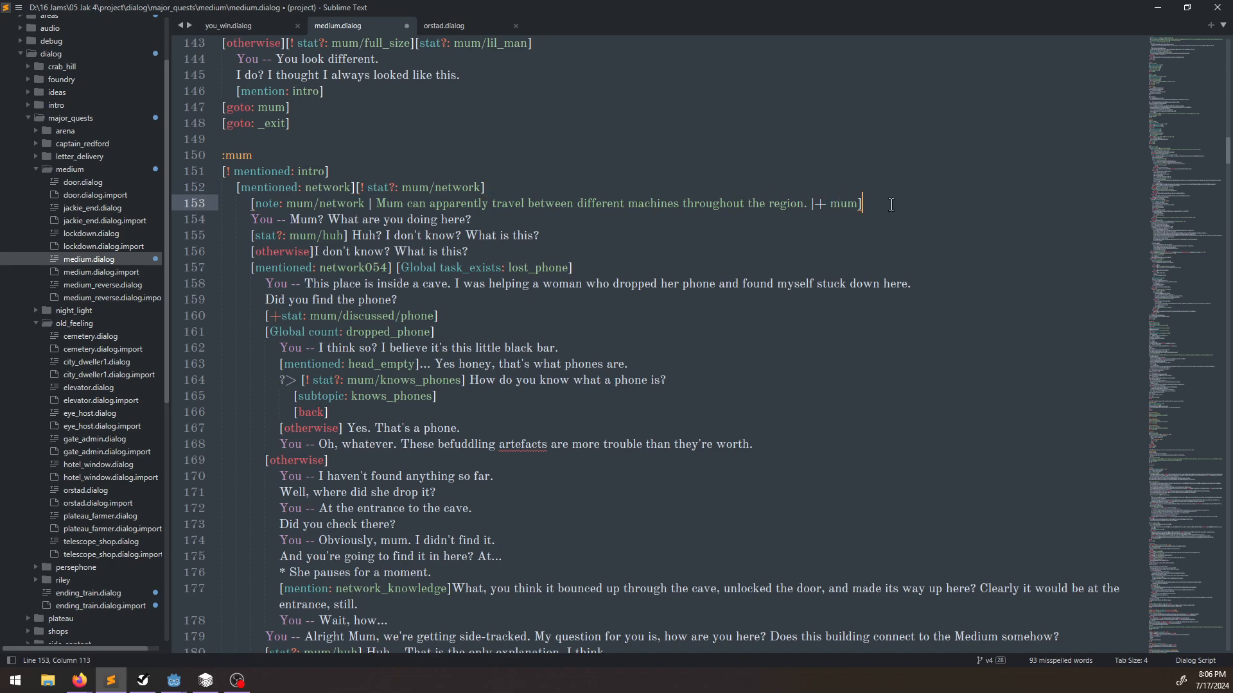
key(Return)
key(ctrl+v)
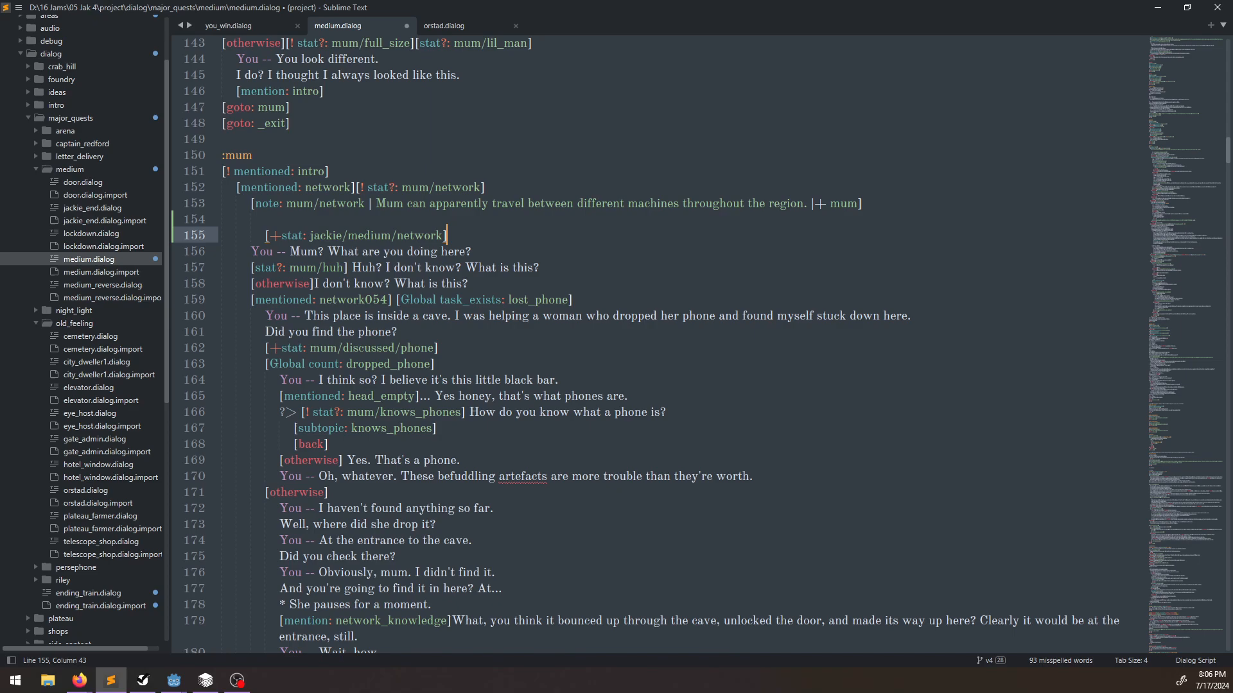
Outdent the pasted line to the note's level and turn it into a negated stat check on jackie/medium/network.
key(Left)
key(Left)
key(Left)
key(Left)
key(Left)
key(Left)
key(Left)
key(Left)
key(Left)
key(Left)
key(Left)
key(Left)
key(Left)
key(Left)
key(Left)
key(Left)
key(Left)
key(Left)
key(Left)
key(Left)
key(shift+Tab)
key(Right)
key(Right)
key(Right)
key(Right)
key(Right)
key(Right)
key(Right)
key(Left)
key(Left)
key(Left)
key(Left)
key(Left)
key(BackSpace)
key(Right)
key(Right)
key(Right)
key(Right)
text(>)
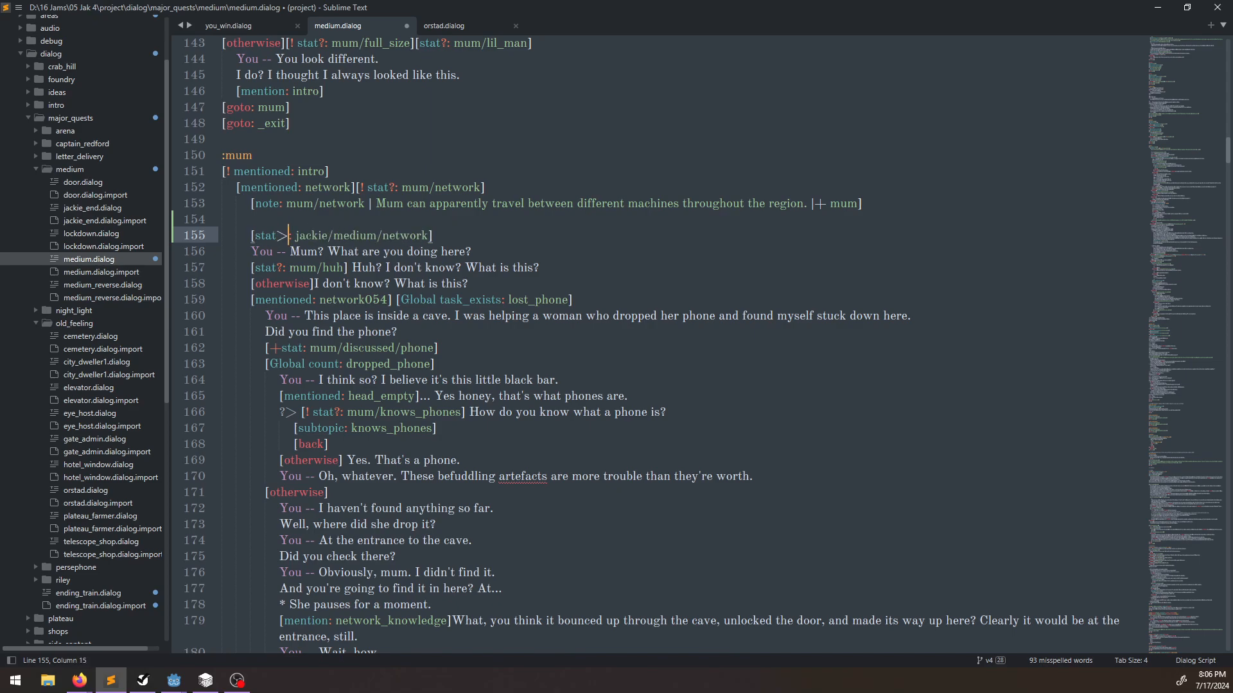
key(BackSpace)
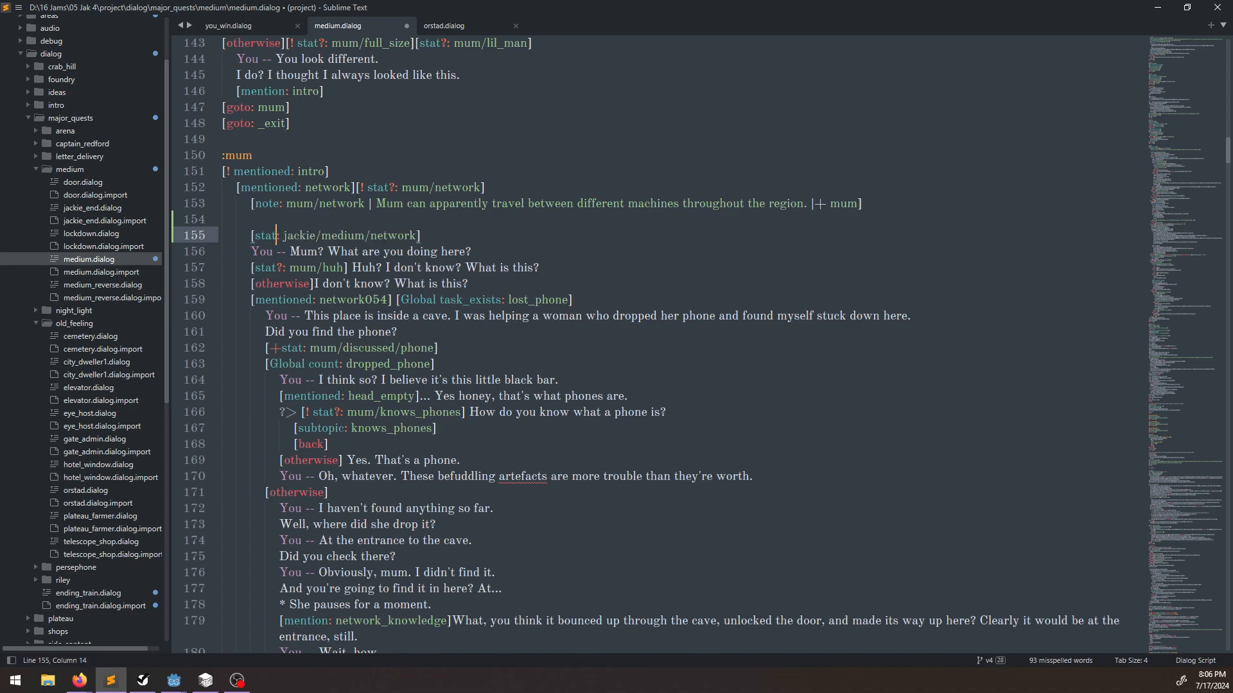
key(Left)
key(Left)
key(Left)
key(Left)
text(!)
key(Right)
key(Right)
key(Right)
key(Right)
text(?)
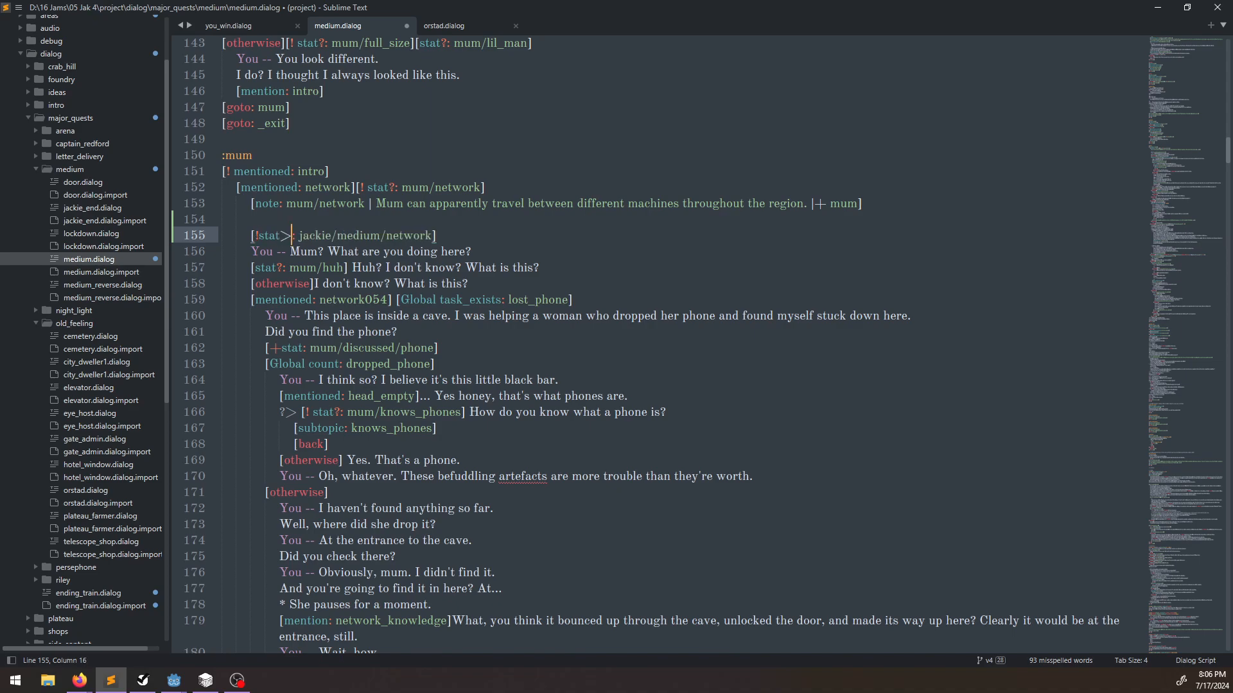
Remove the empty line above the condition and tidy it to read [! stat?: jackie/medium/network].
key(Up)
key(BackSpace)
key(Down)
key(ctrl+Left)
key(ctrl+Left)
key(ctrl+Left)
key(ctrl+Left)
key(ctrl+Left)
key(ctrl+Left)
key(Left)
key(Left)
key(BackSpace)
key(ctrl+Left)
key(ctrl+Left)
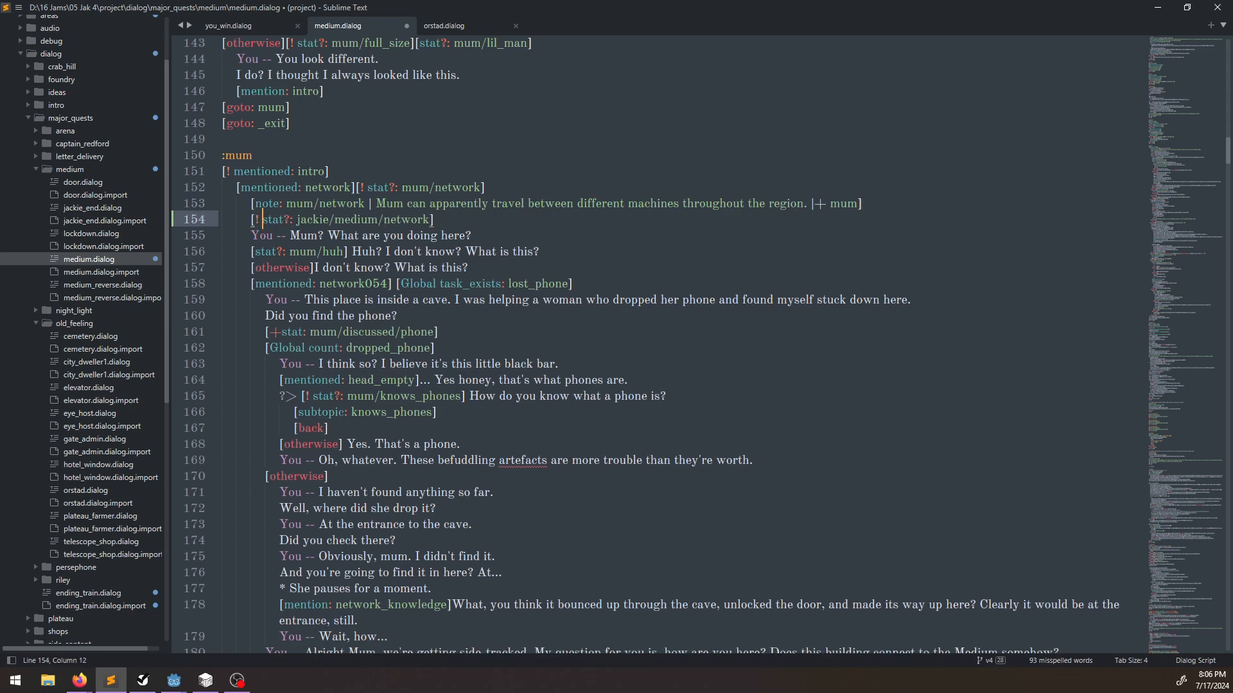
Indent the "Mum? What are you doing here?" line and its two replies under the new condition.
click(251, 235)
scroll(251, 236, down, 1)
drag(251, 235, 260, 225)
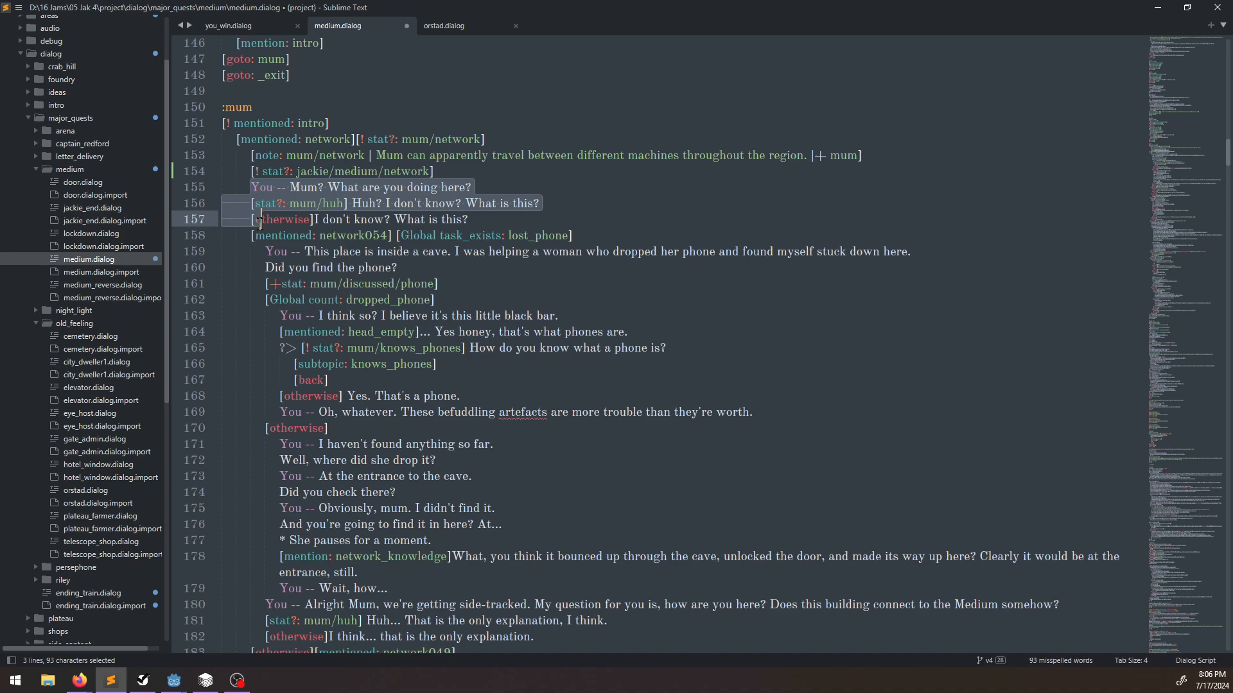
key(Tab)
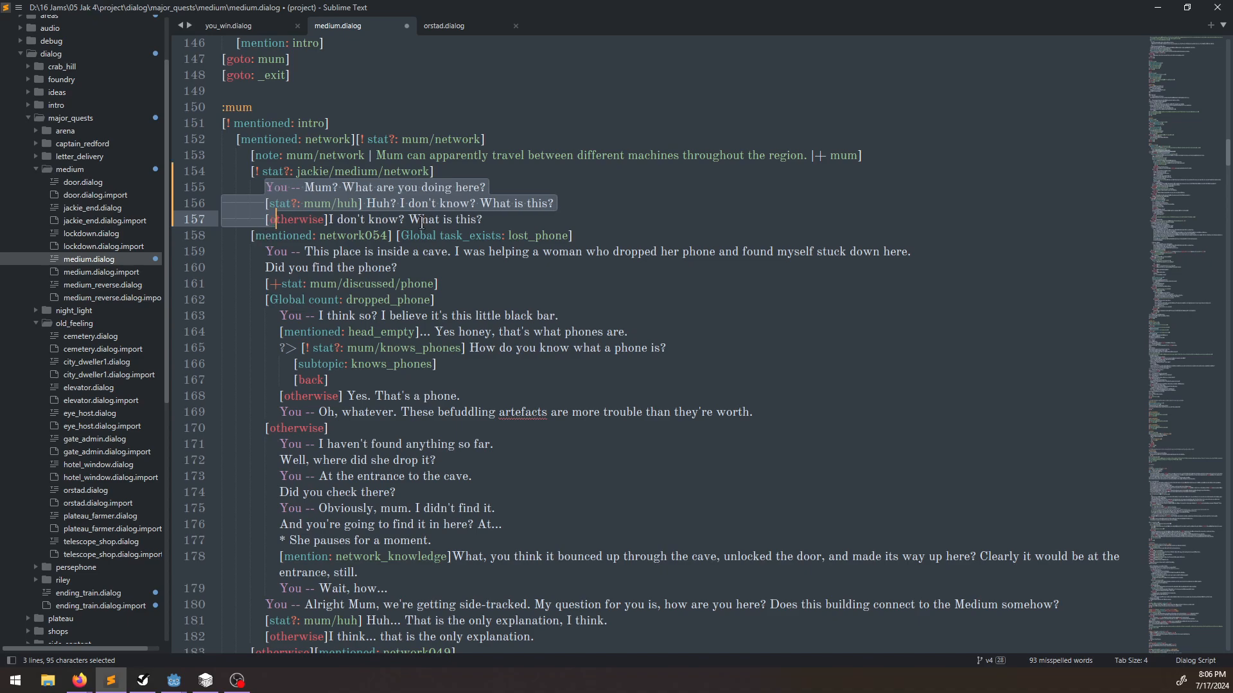
Add an [otherwise] branch after those replies with the line "You -- Hello again, mum.".
click(536, 222)
key(Return)
key(BackSpace)
text([otherwise])
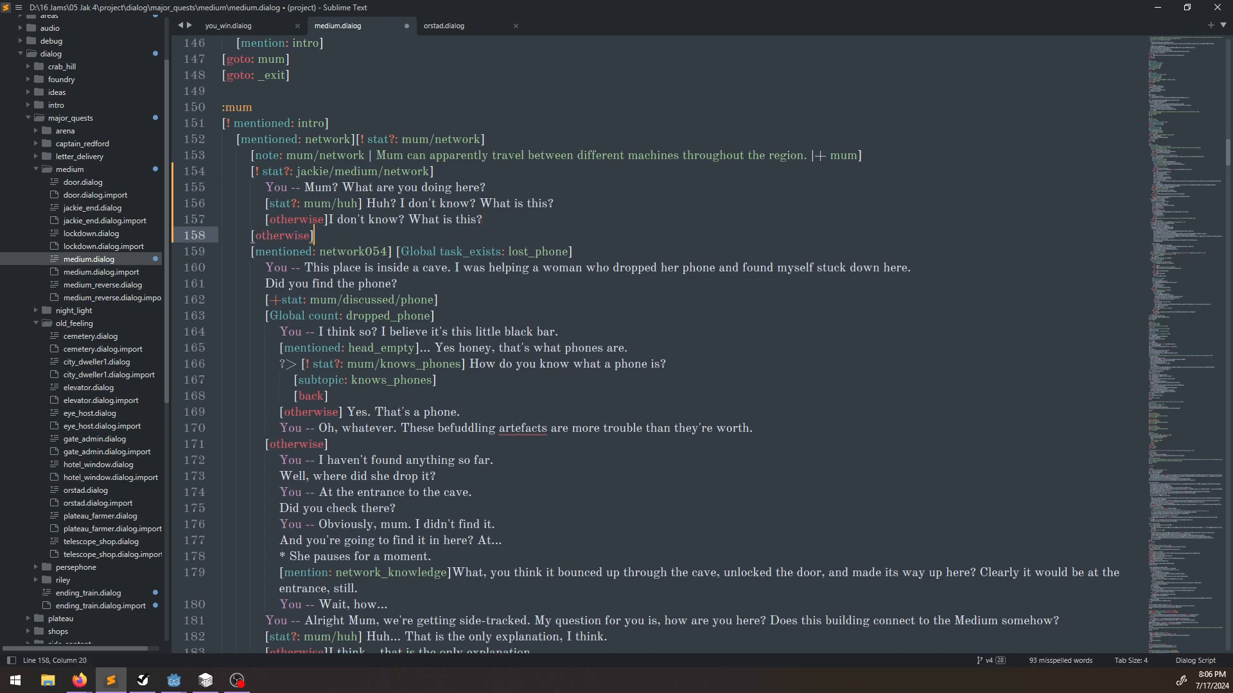
key(Return)
key(Tab)
text(You -- Hello again, mum.)
key(Return)
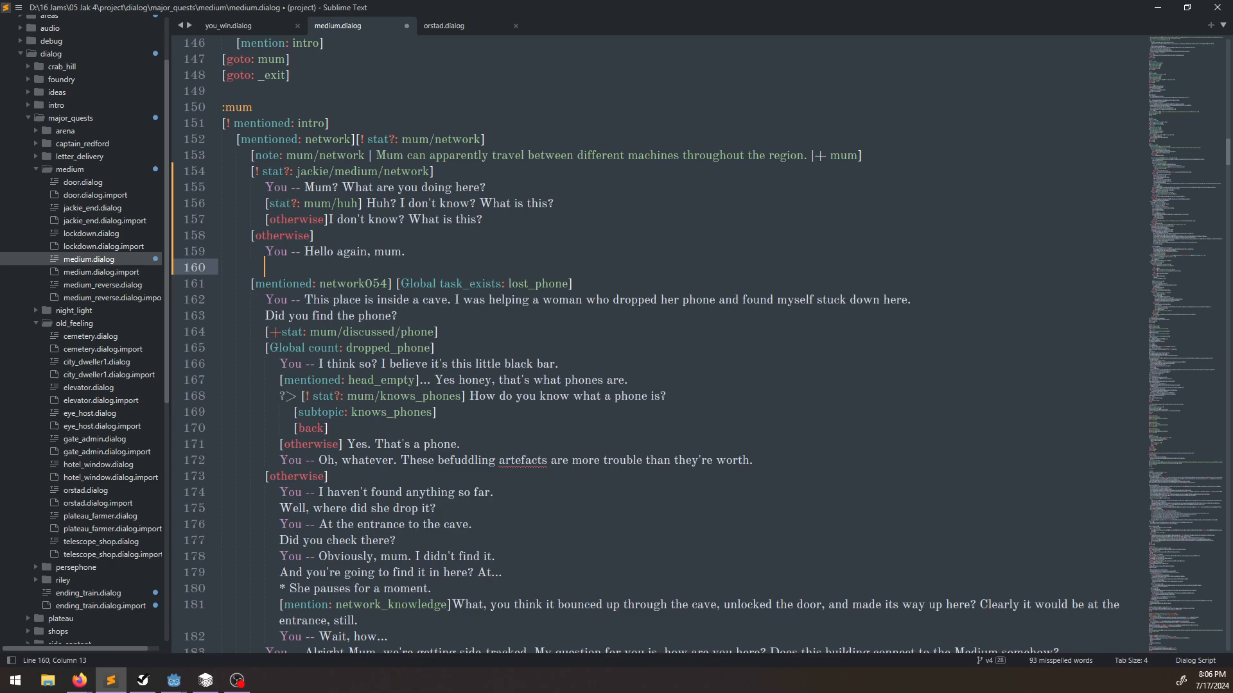
Copy mum's two replies into the new [otherwise] branch and reword the mum/huh reply to "Huh? Where am I?".
drag(514, 219, 511, 187)
key(ctrl+c)
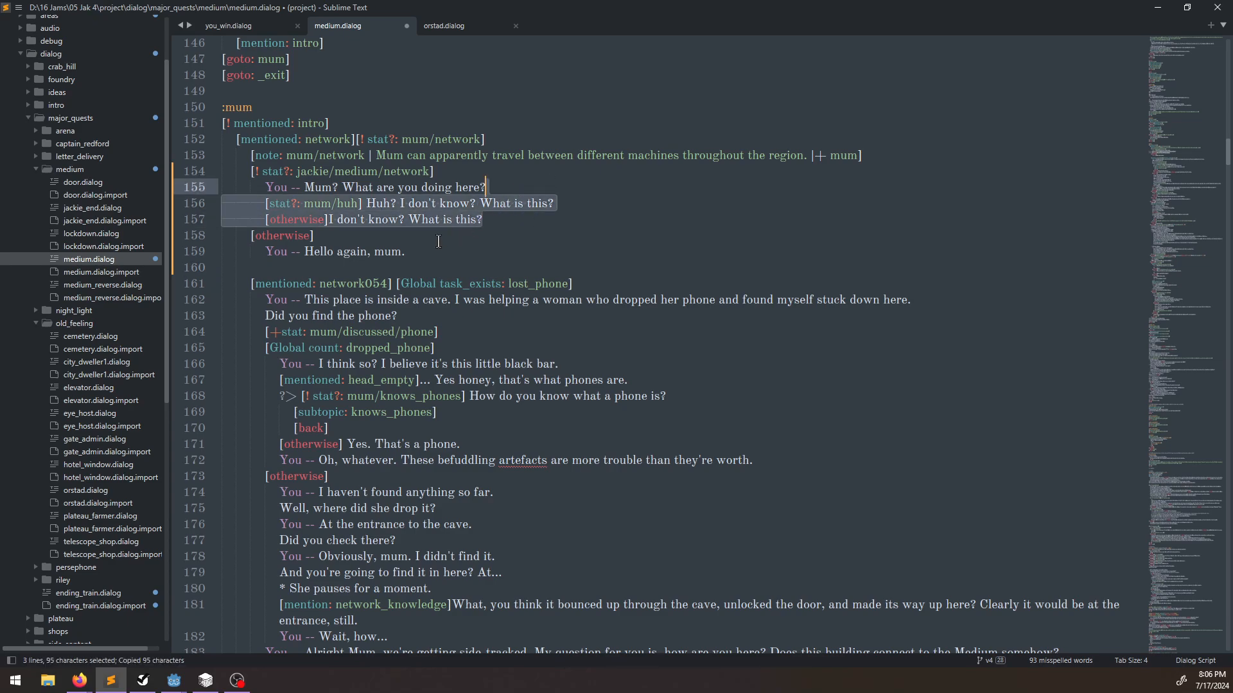
click(426, 251)
key(ctrl+v)
drag(396, 267, 576, 261)
text(Where )
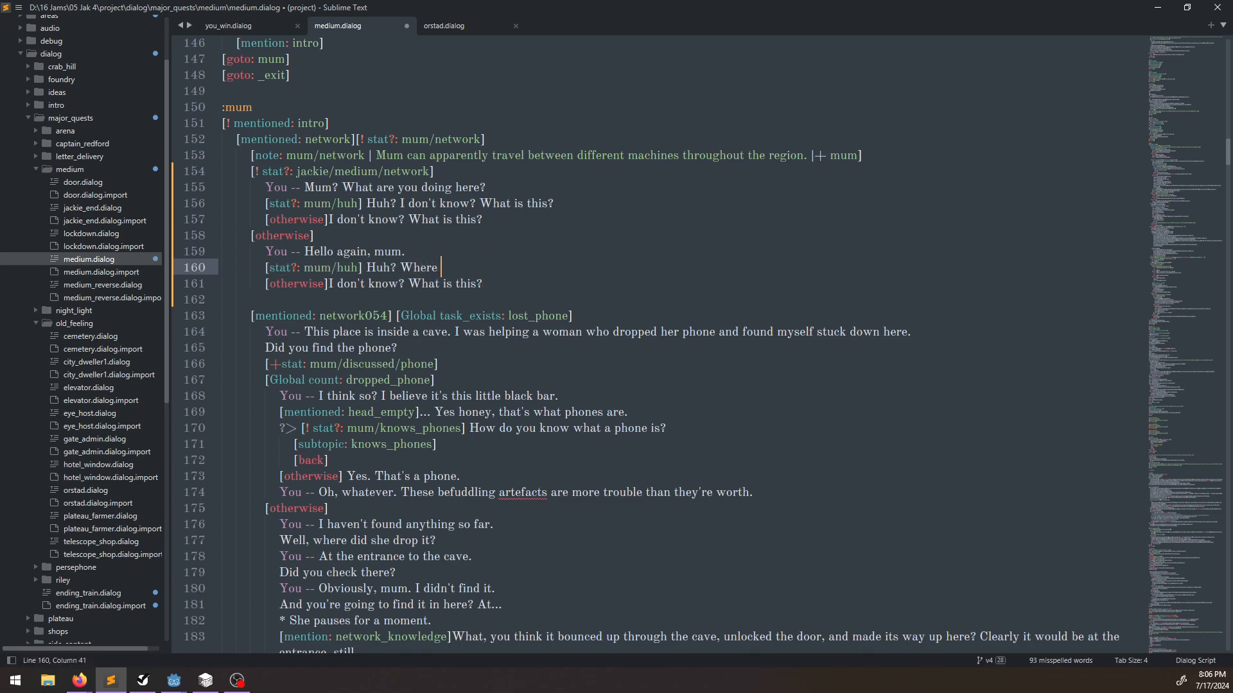
text(am I?)
Reword the copied [otherwise] reply in the "Hello again, mum." branch to "What is this? Where are we?".
key(Down)
key(ctrl+Left)
key(ctrl+Left)
key(ctrl+Left)
key(ctrl+shift+Left)
key(ctrl+shift+Left)
key(ctrl+shift+Left)
key(ctrl+shift+Left)
key(ctrl+shift+Left)
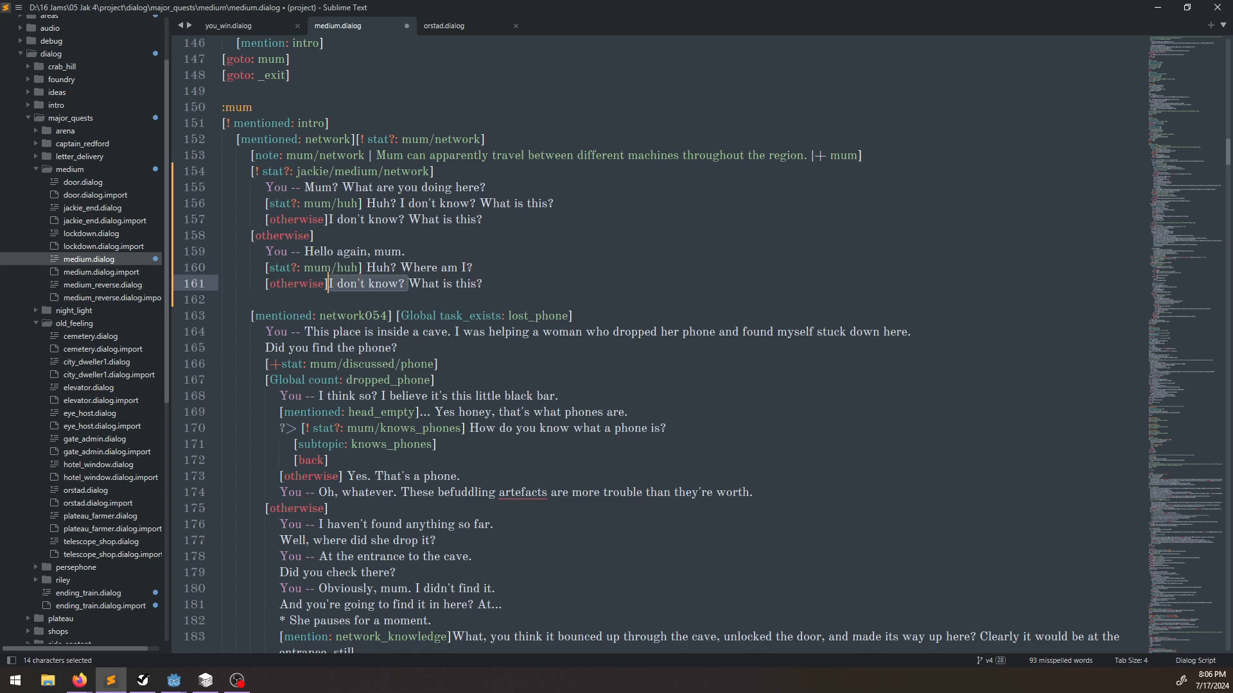
key(ctrl+Right)
key(ctrl+Right)
key(ctrl+Right)
key(ctrl+Right)
text(Wherea)
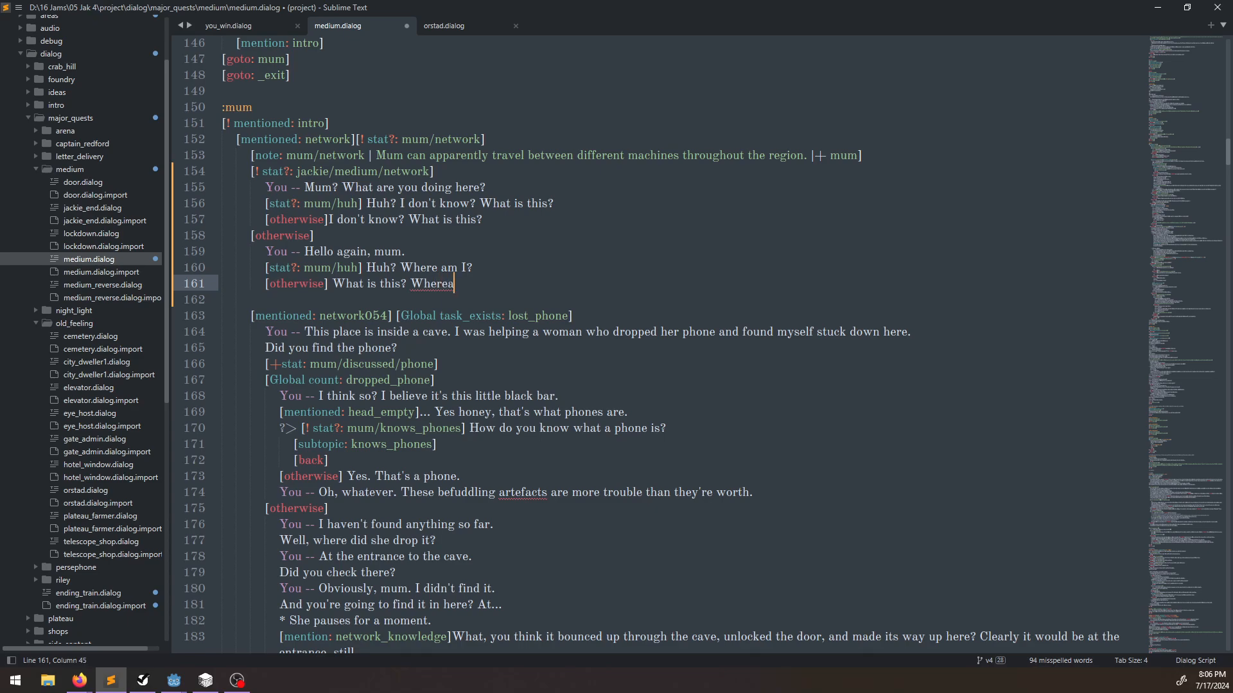
key(BackSpace)
key(BackSpace)
text(are we?)
Try adding the reply "You -- We're in another medium." on the empty line after mum's [otherwise] reply.
key(Down)
key(Tab)
key(Tab)
key(Tab)
text(You -- Right)
key(BackSpace)
key(BackSpace)
key(BackSpace)
key(BackSpace)
key(BackSpace)
text(We're in anoth)
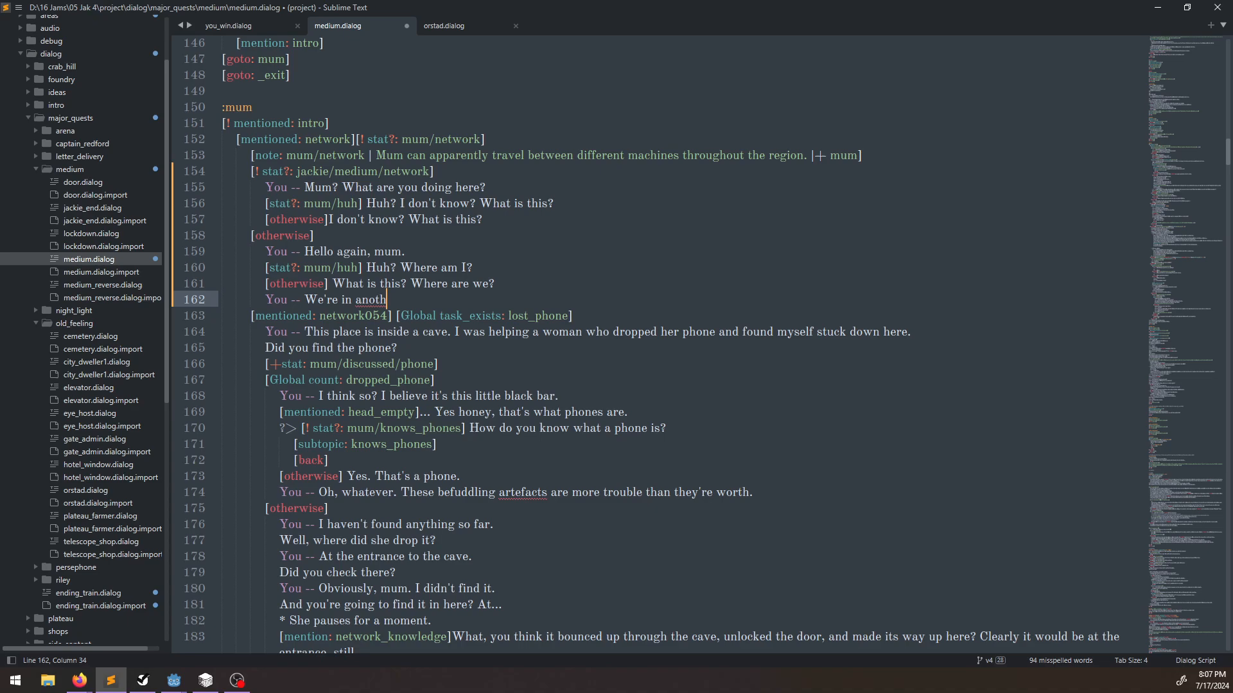
text(er medium.)
Remove line 162 entirely so [mentioned: network054] directly follows mum's replies, and save medium.dialog.
key(ctrl+BackSpace)
key(ctrl+BackSpace)
key(ctrl+BackSpace)
key(ctrl+BackSpace)
key(ctrl+BackSpace)
key(ctrl+BackSpace)
key(ctrl+BackSpace)
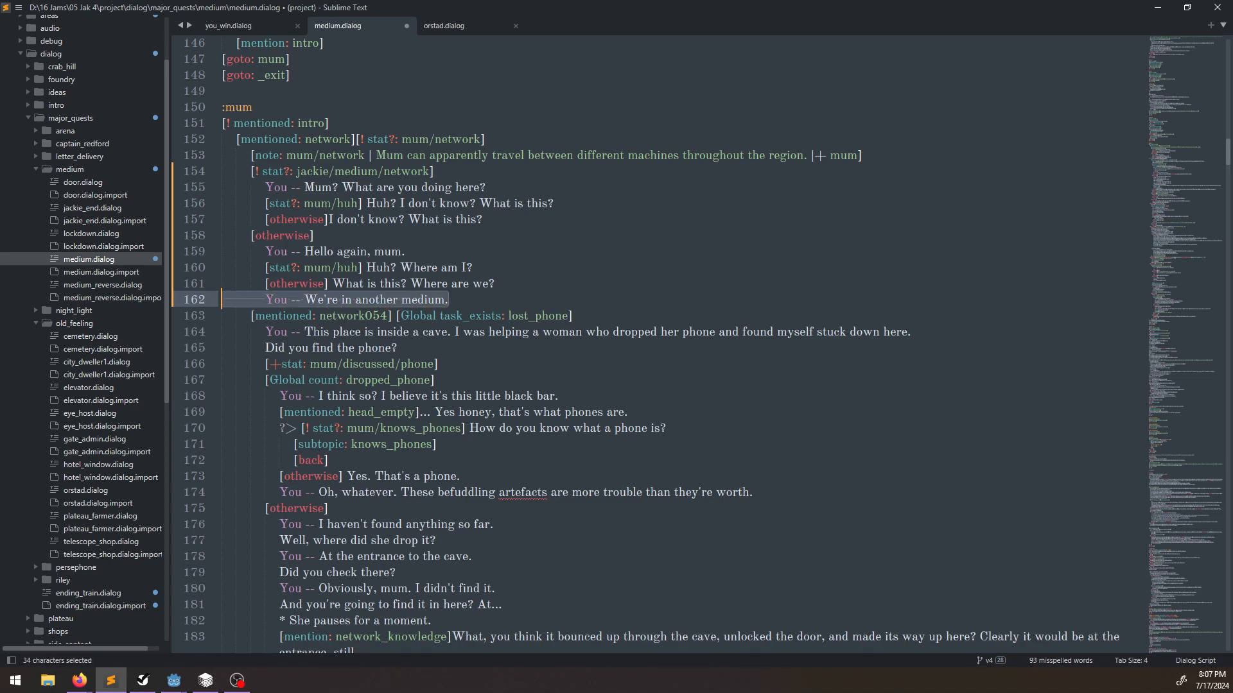
key(BackSpace)
key(ctrl+s)
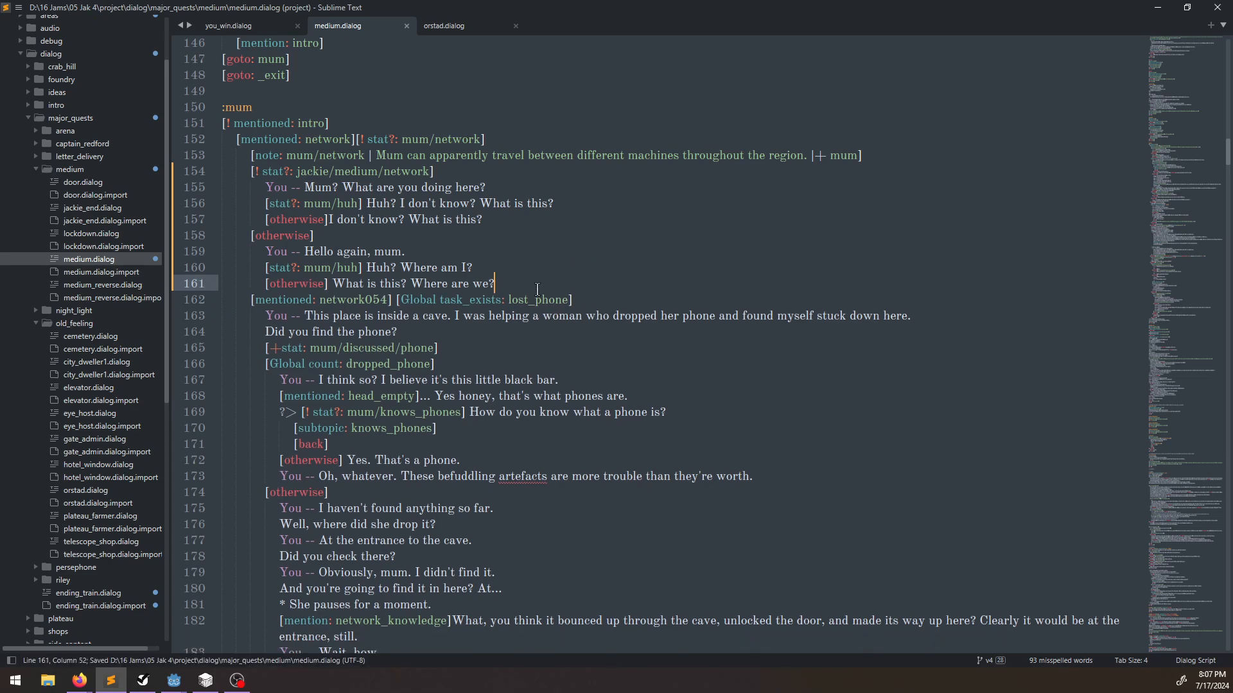
Review the network conditions, the mum/network note and both greeting branches at the start of the :mum section.
scroll(532, 280, down, 2)
scroll(545, 276, up, 3)
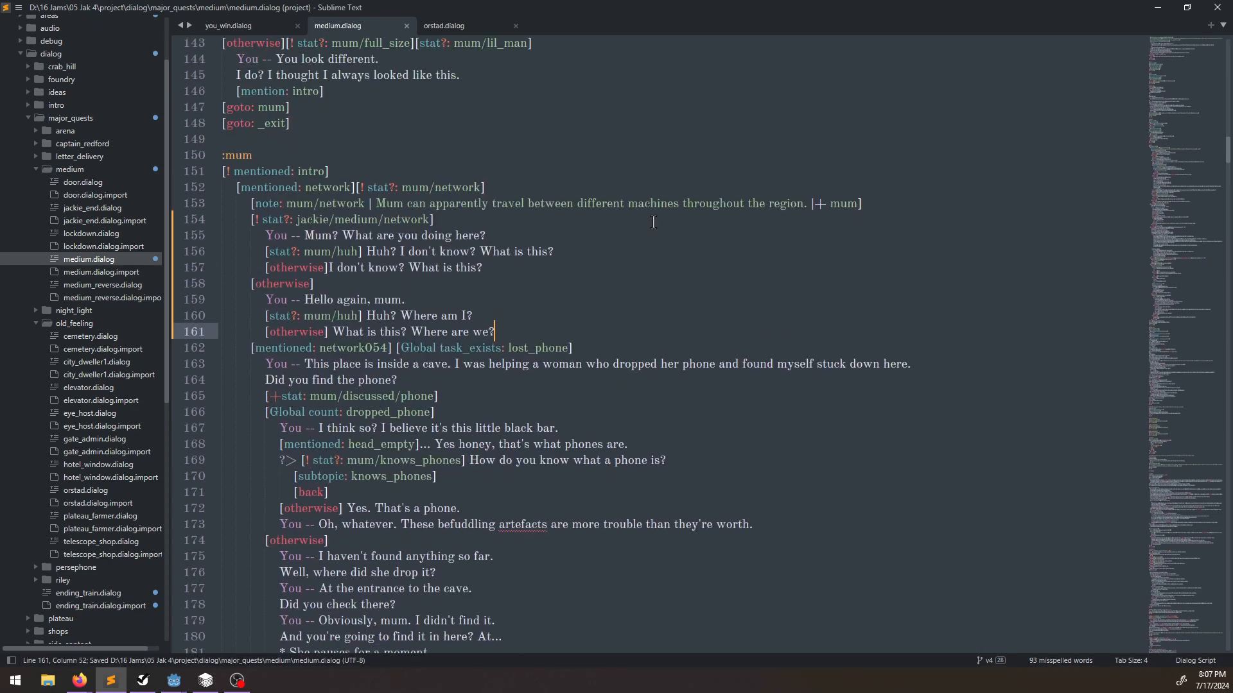
drag(886, 206, 886, 187)
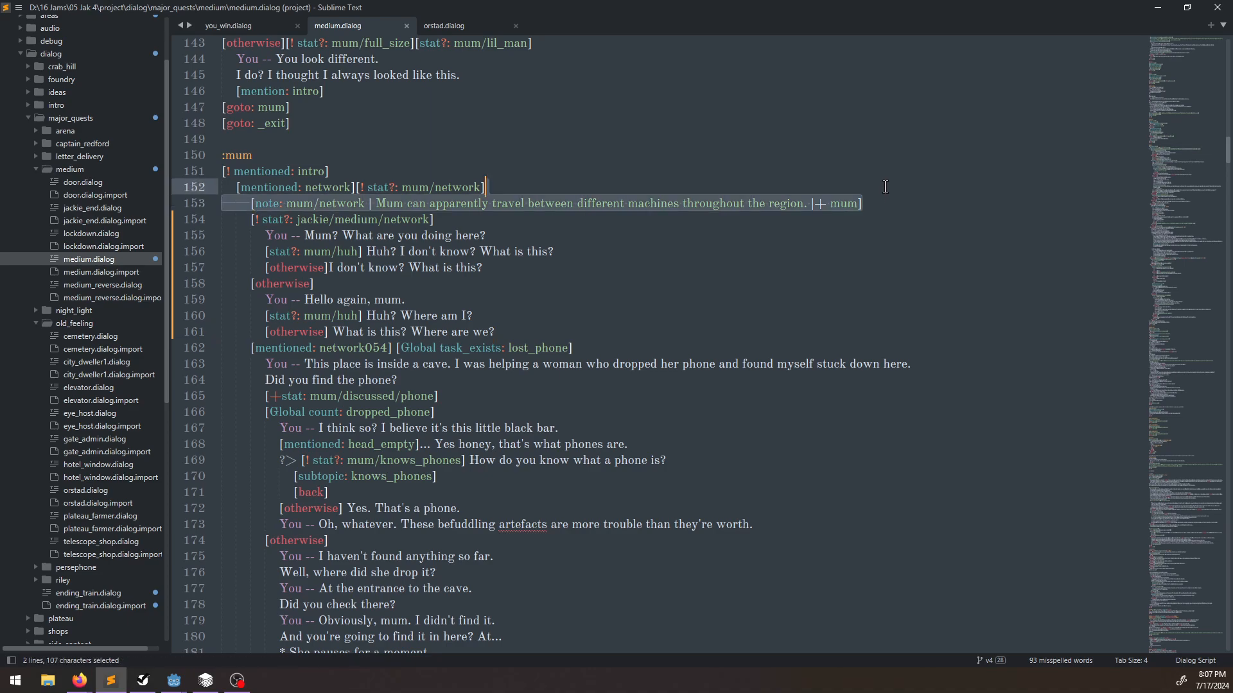
scroll(666, 247, up, 4)
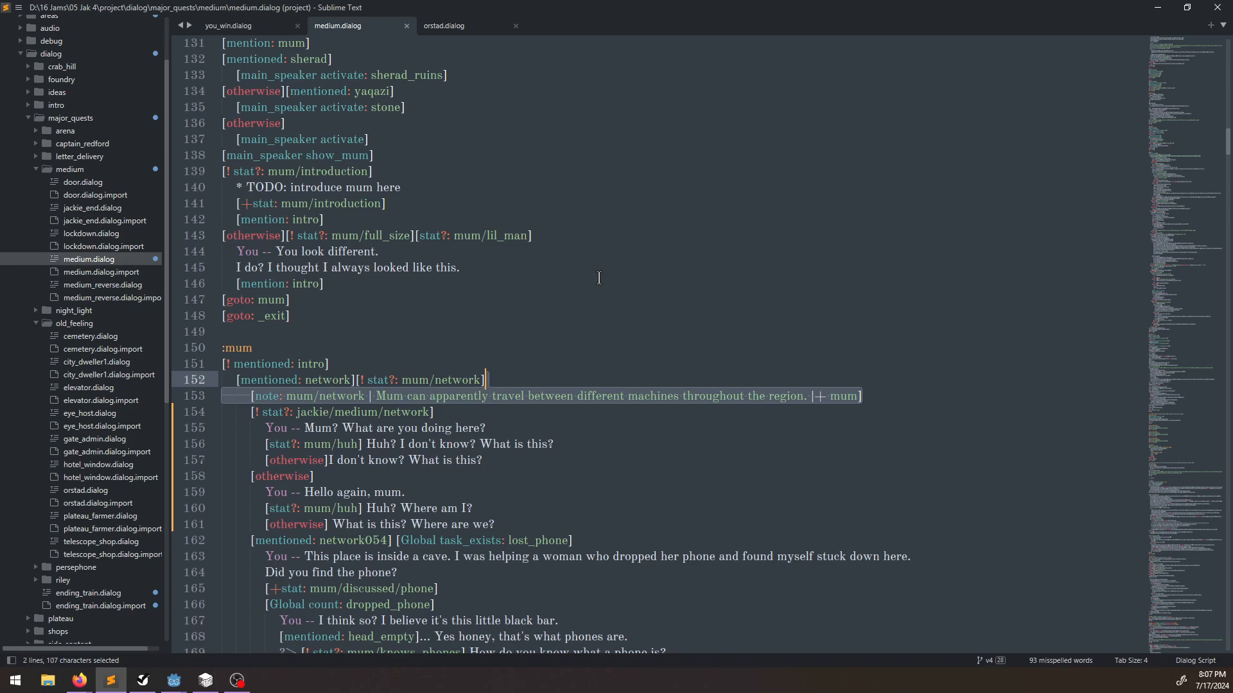
scroll(590, 278, down, 7)
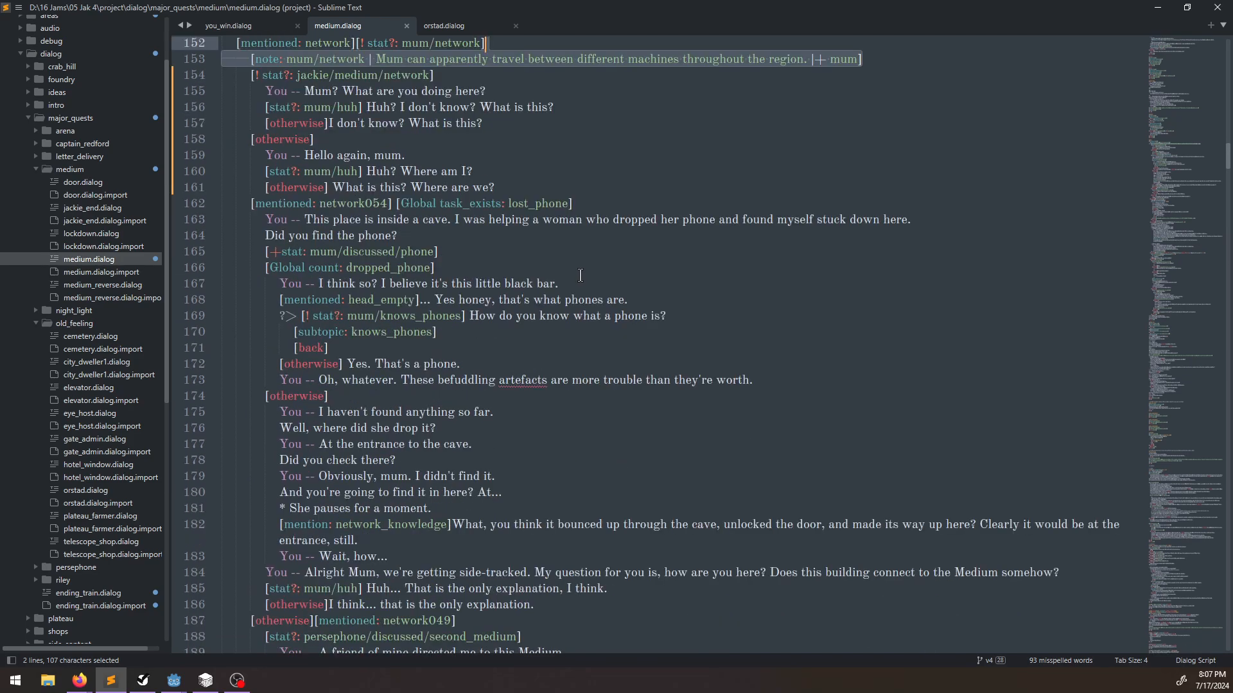
scroll(580, 276, up, 1)
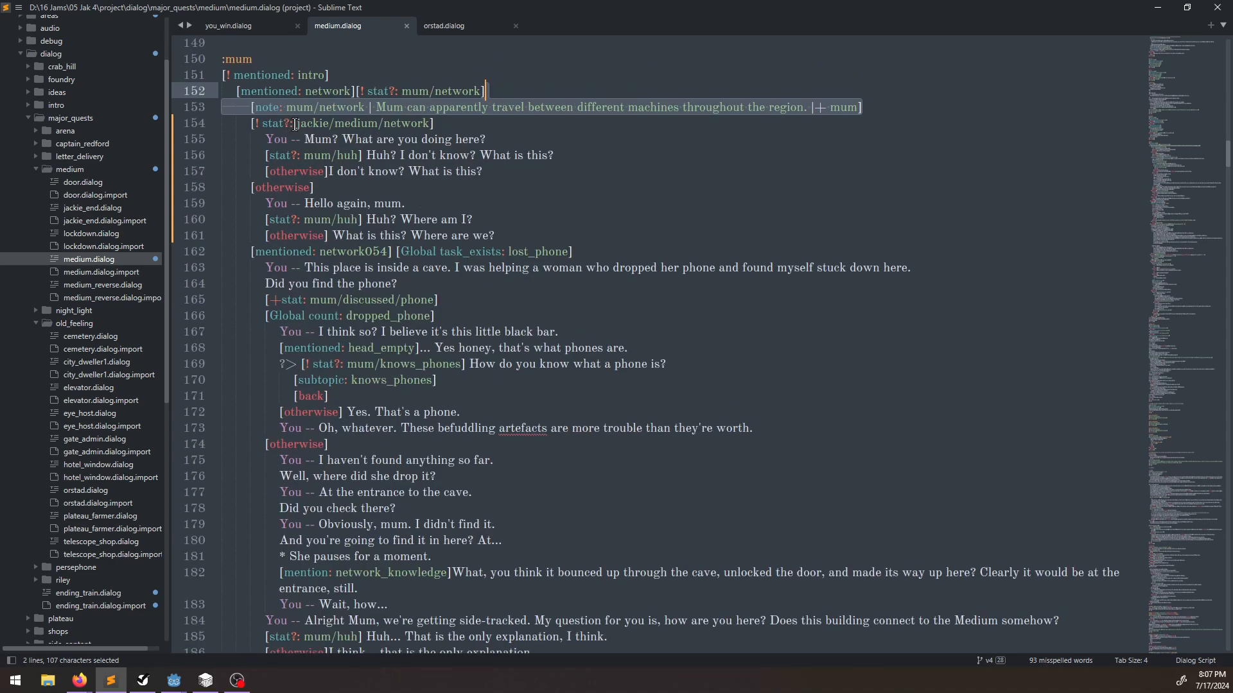
drag(295, 126, 417, 124)
click(451, 122)
scroll(505, 189, down, 1)
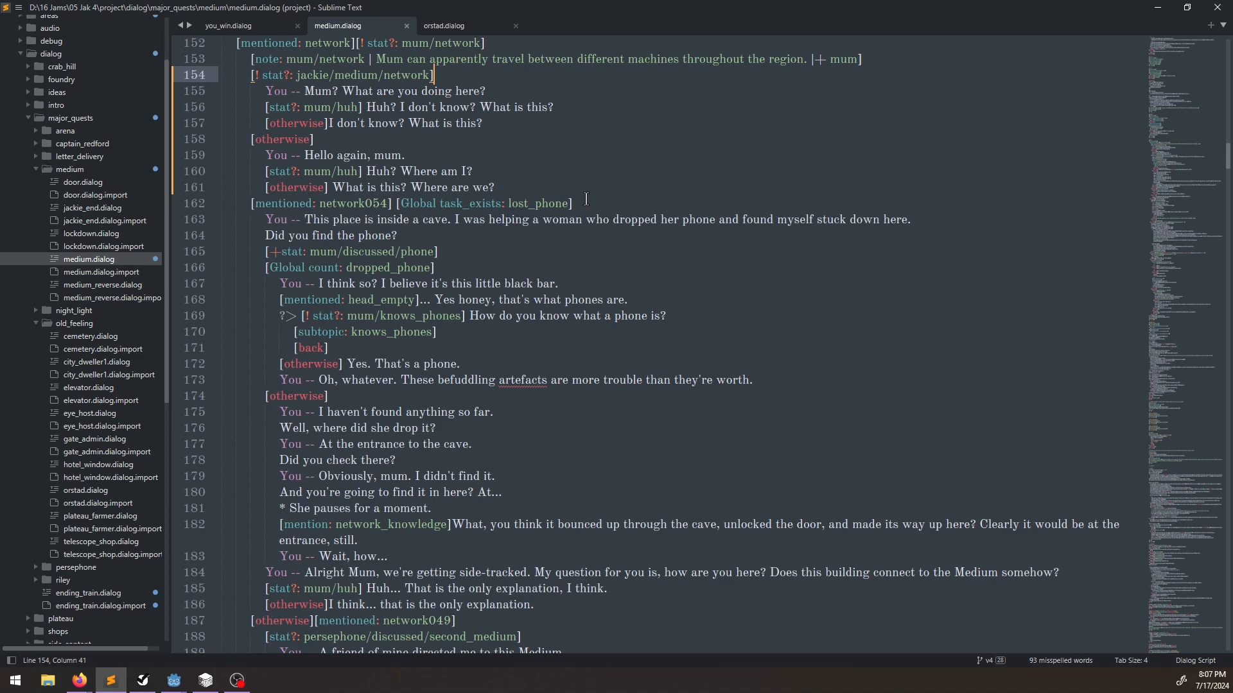
scroll(584, 198, up, 3)
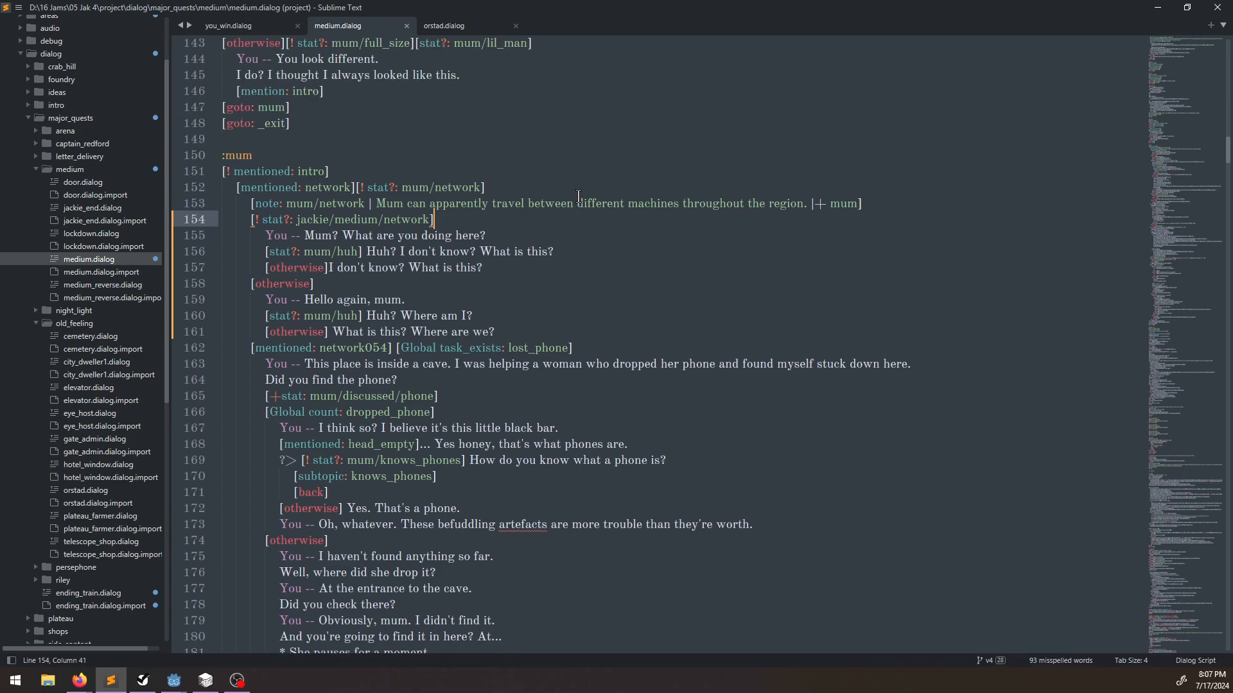
Add the narration "* Right. She must not remember coming to another Medium." after "Where are we?" and save the file.
click(518, 337)
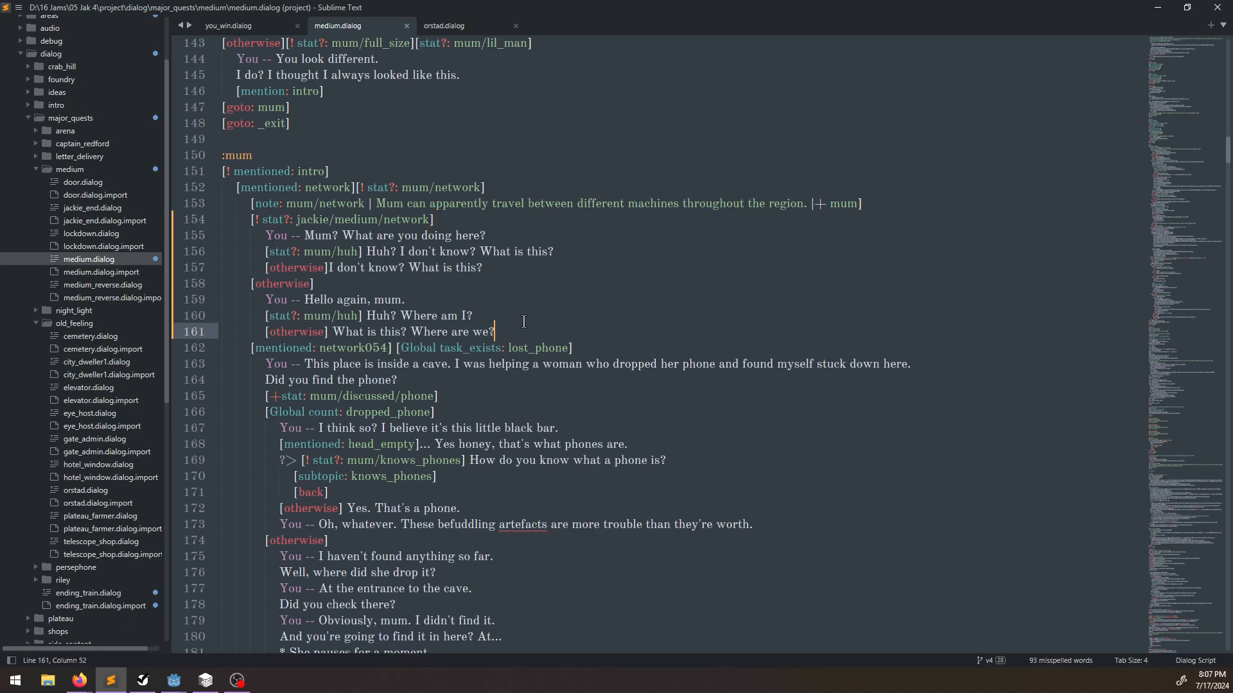
key(Return)
text(You)
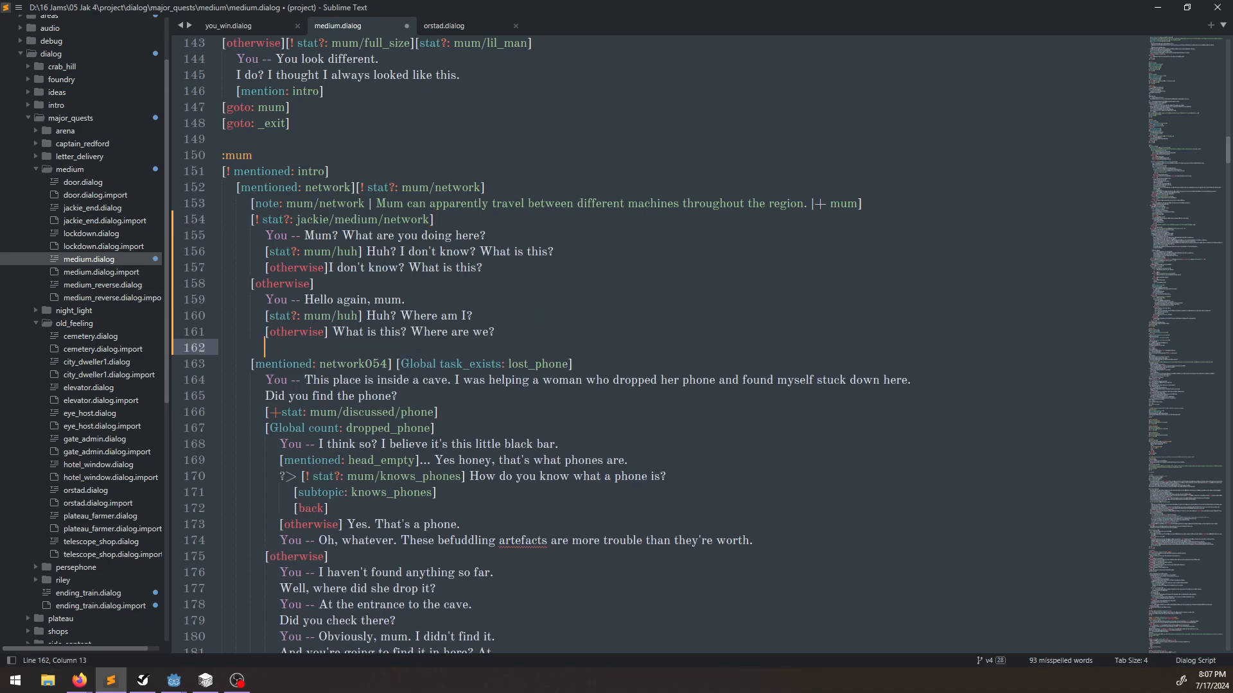
key(BackSpace)
key(BackSpace)
key(BackSpace)
text(* Right. She must not remember )
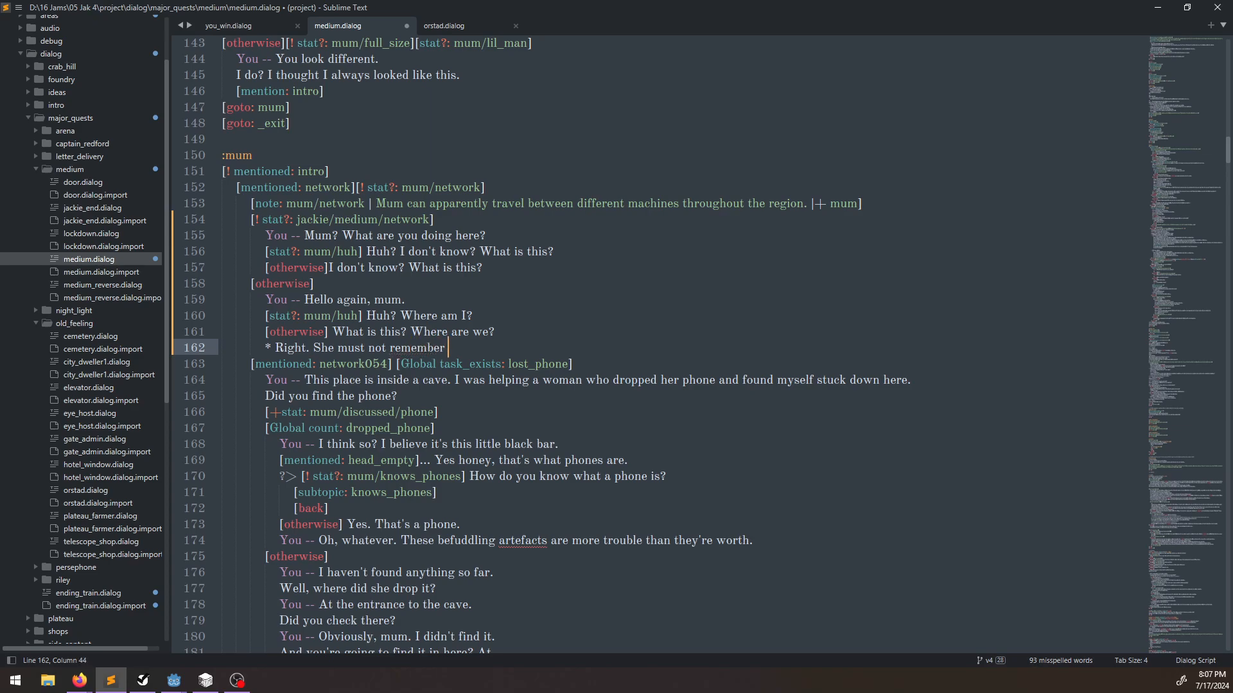
text(coming to another M)
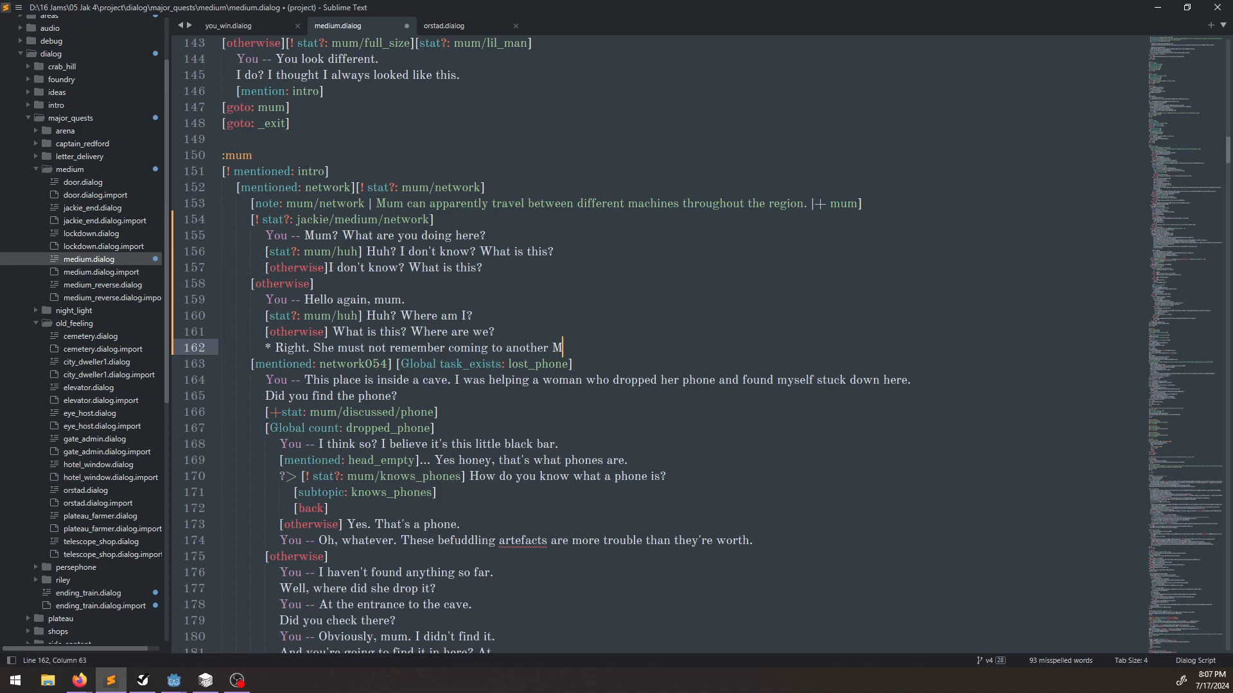
text(edium.)
key(ctrl+s)
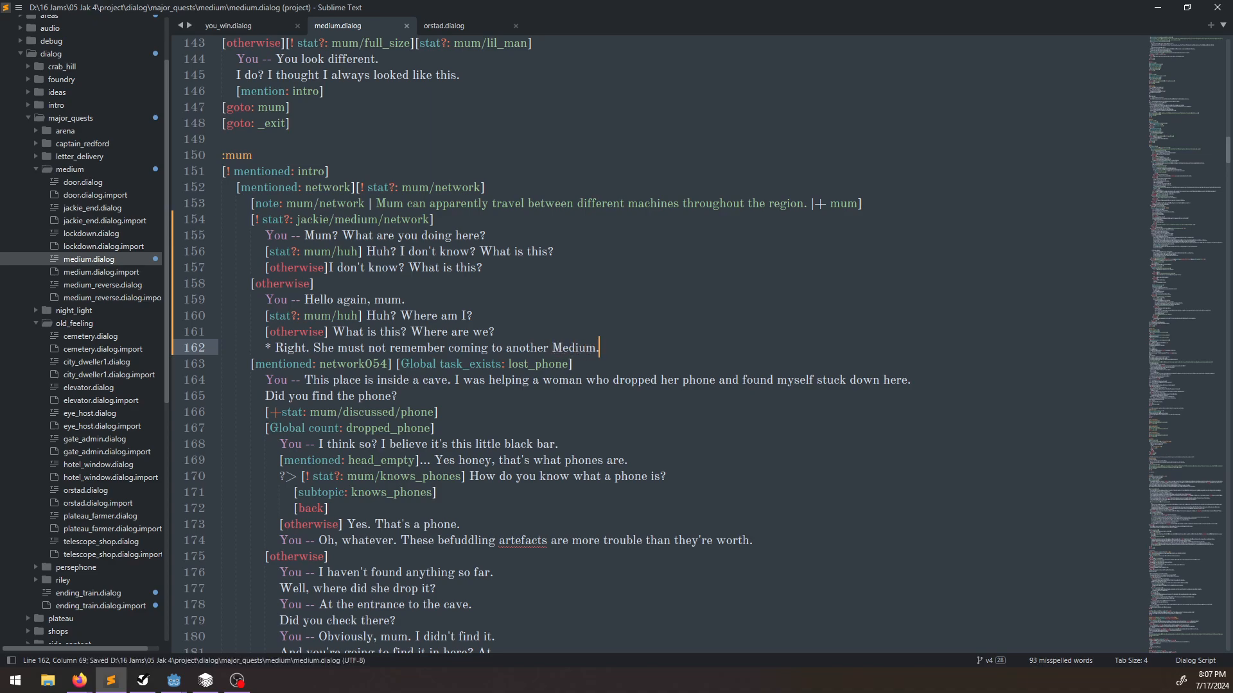
Read through the network054 and network049 dialog following the new greeting to check how it continues.
scroll(537, 314, down, 2)
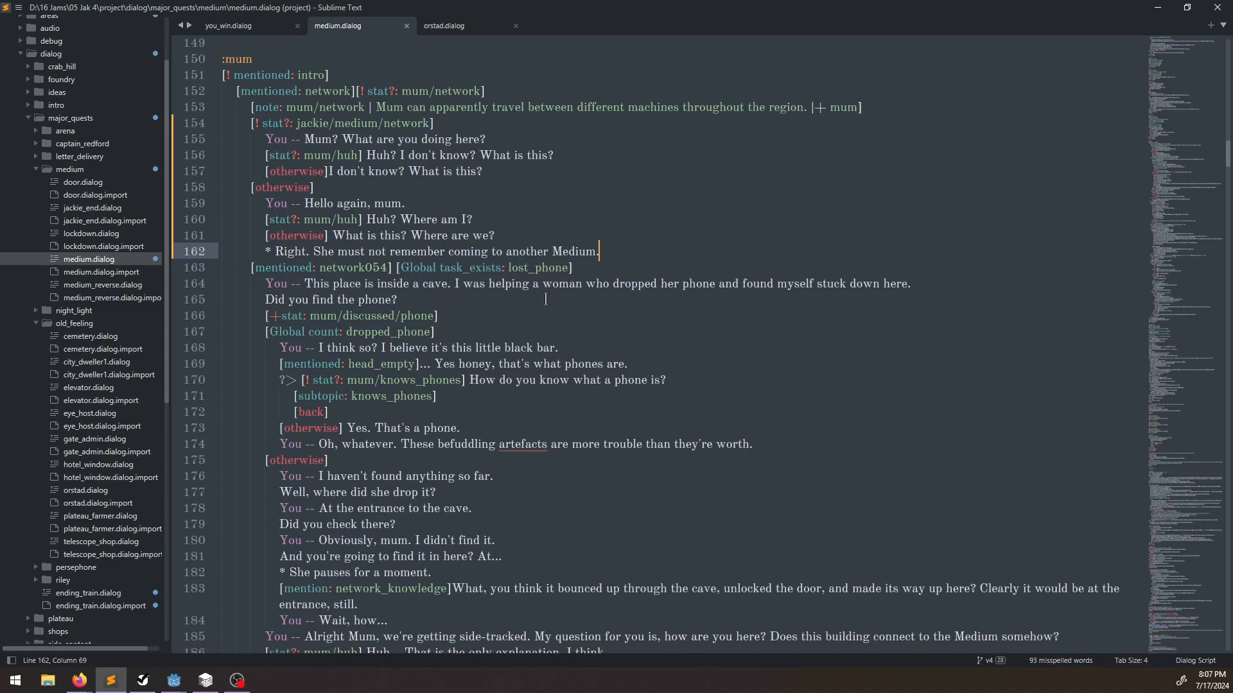
scroll(545, 299, down, 3)
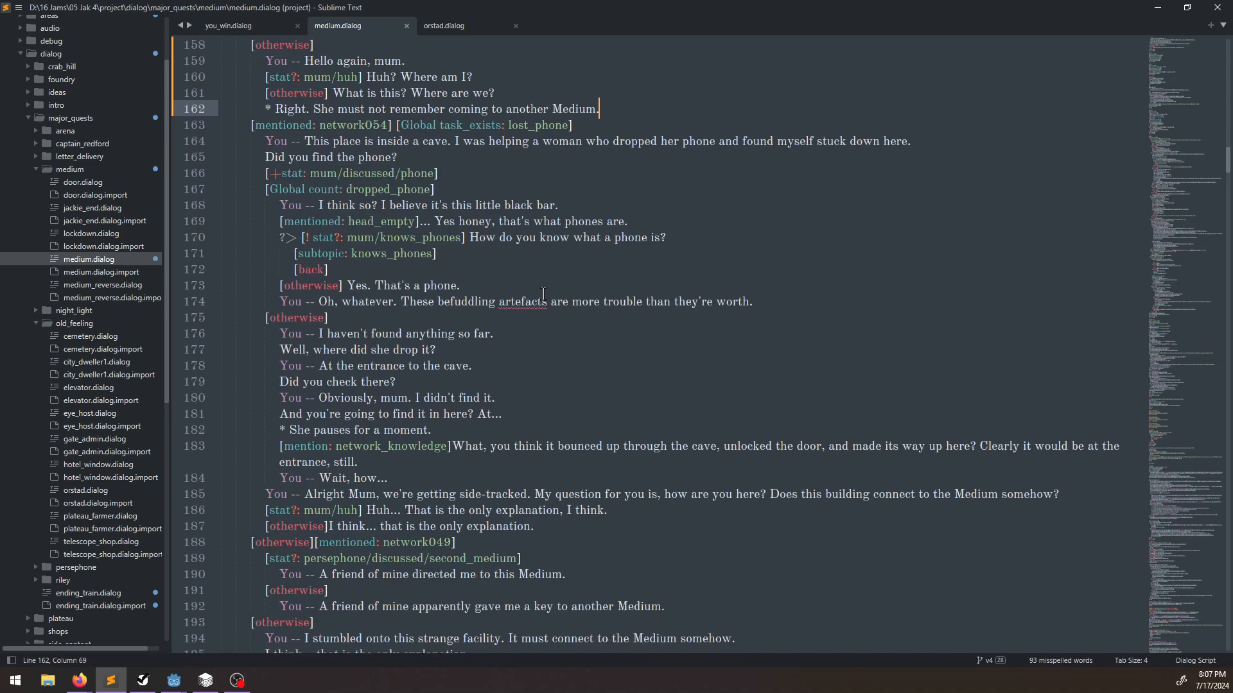
scroll(543, 294, down, 3)
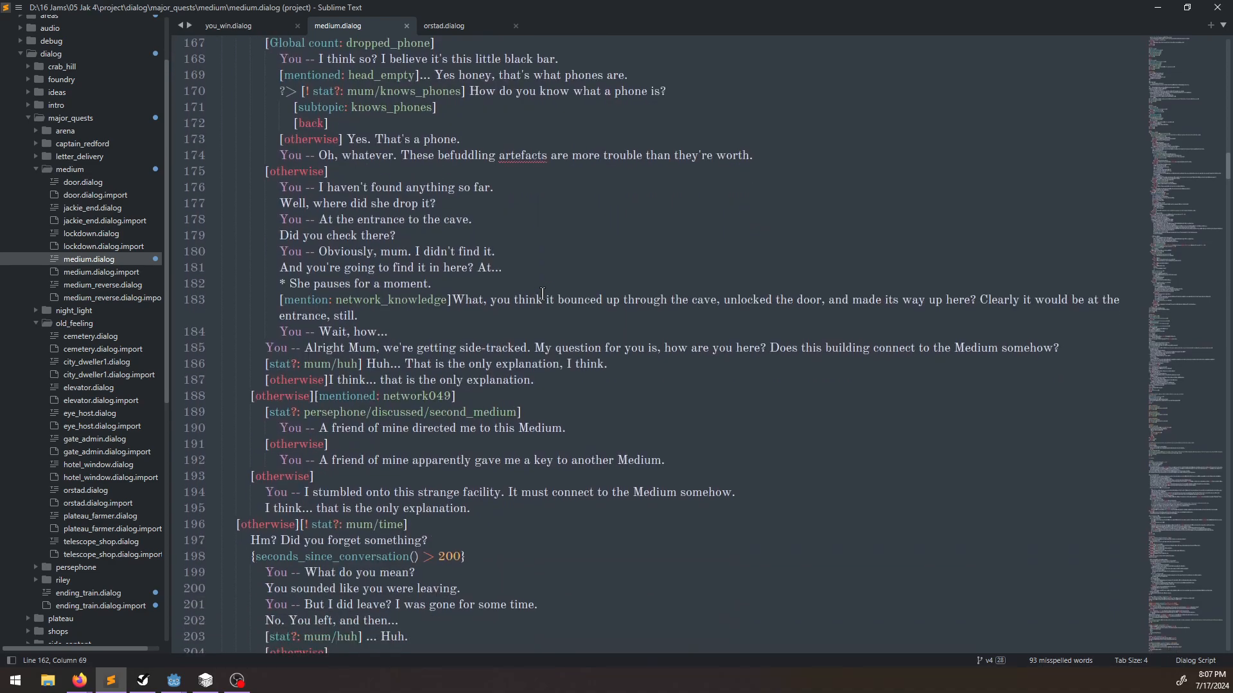
scroll(543, 294, up, 4)
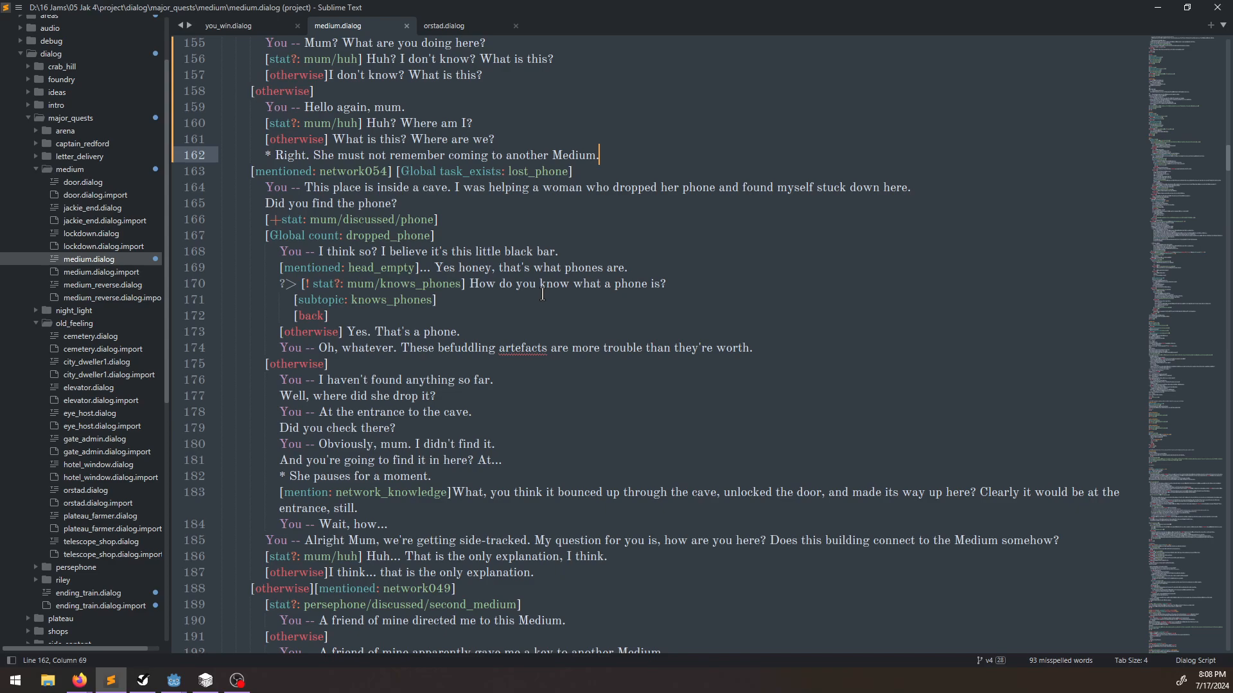
scroll(543, 293, down, 3)
scroll(543, 293, down, 3)
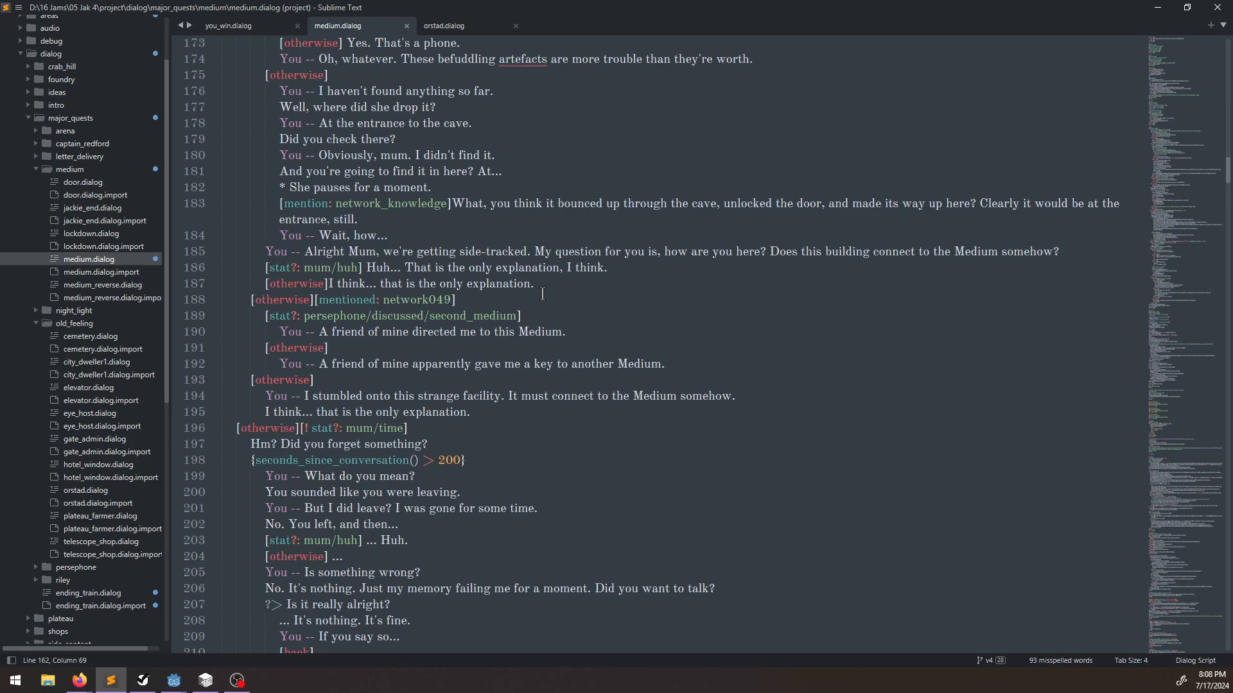
scroll(542, 294, up, 2)
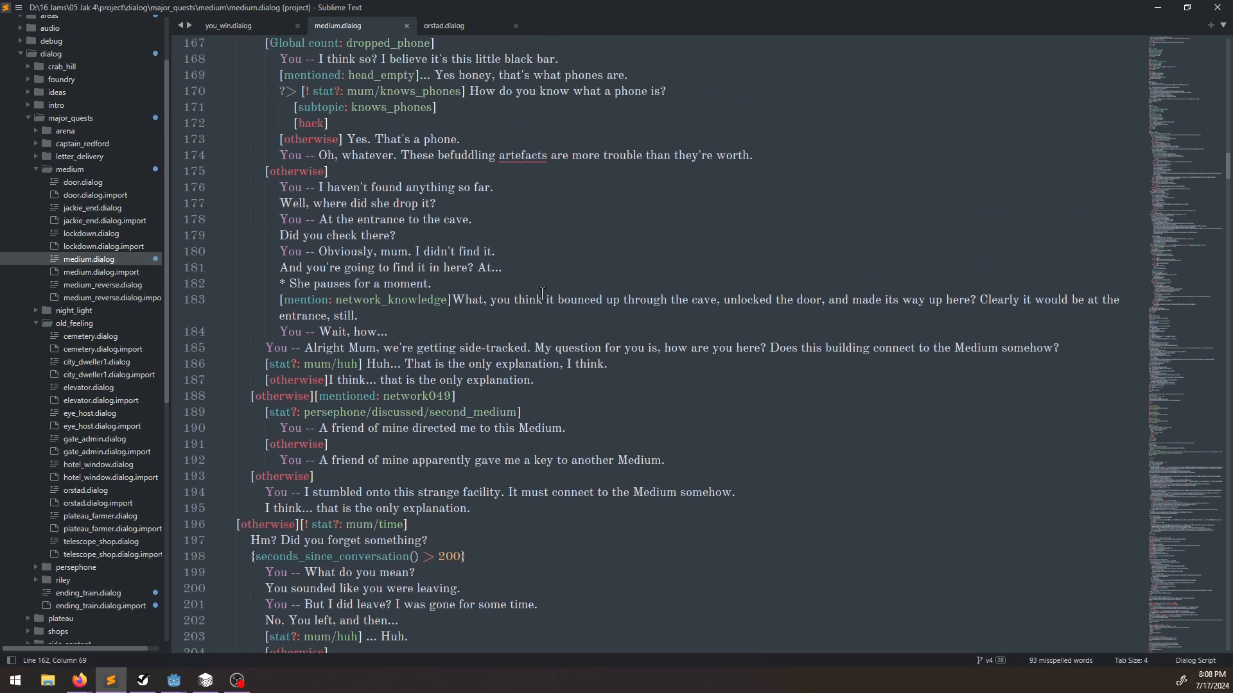
scroll(543, 293, up, 4)
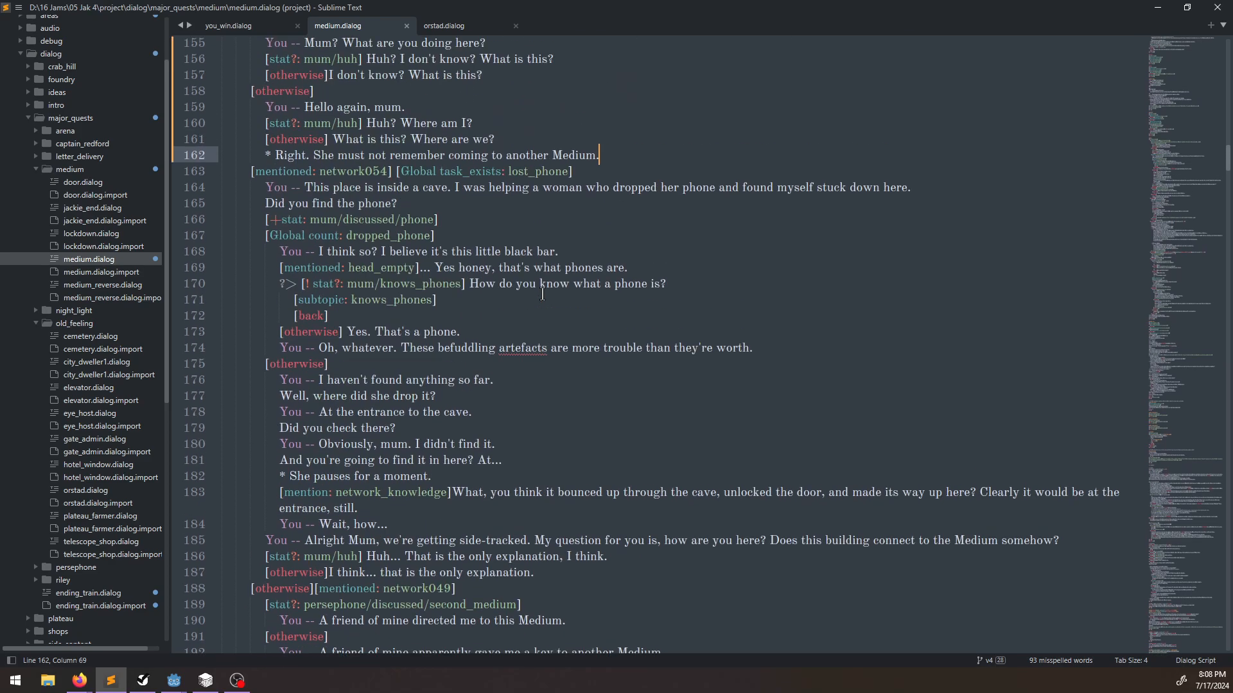
Fold the dropped_phone block and its [otherwise] branch, check the side-tracked question and following dialog, and close medium.dialog.
click(210, 235)
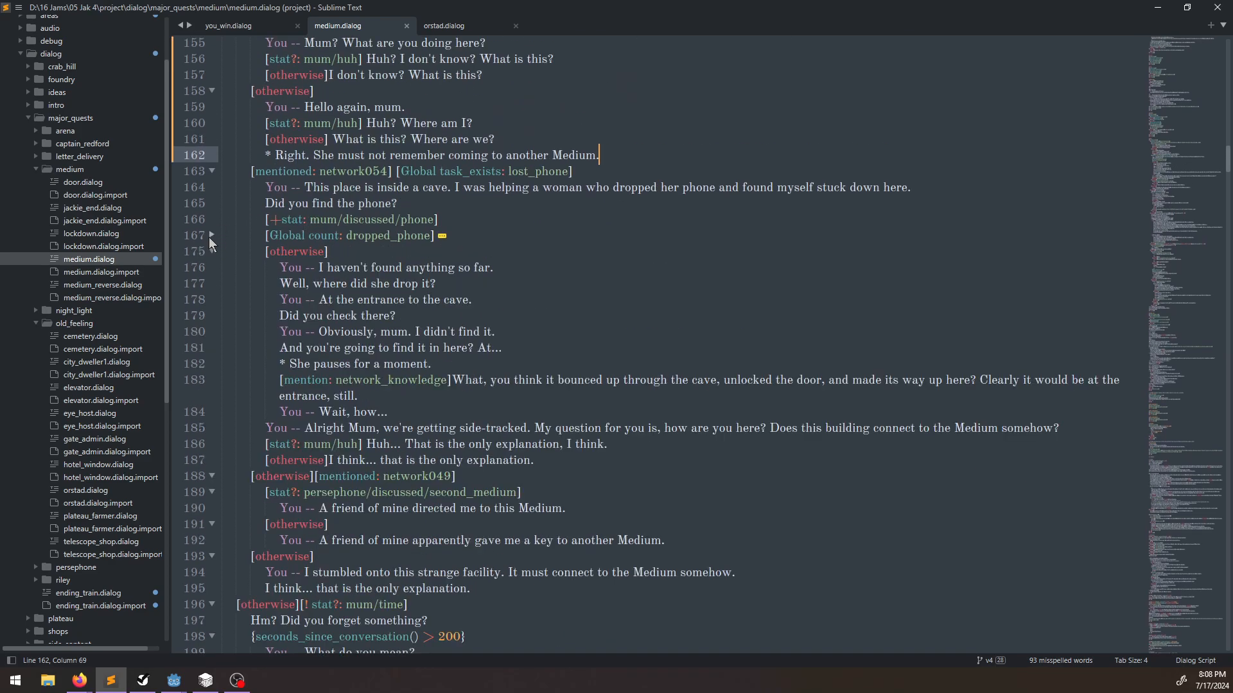
click(210, 250)
click(430, 266)
drag(303, 268, 1069, 278)
click(1066, 269)
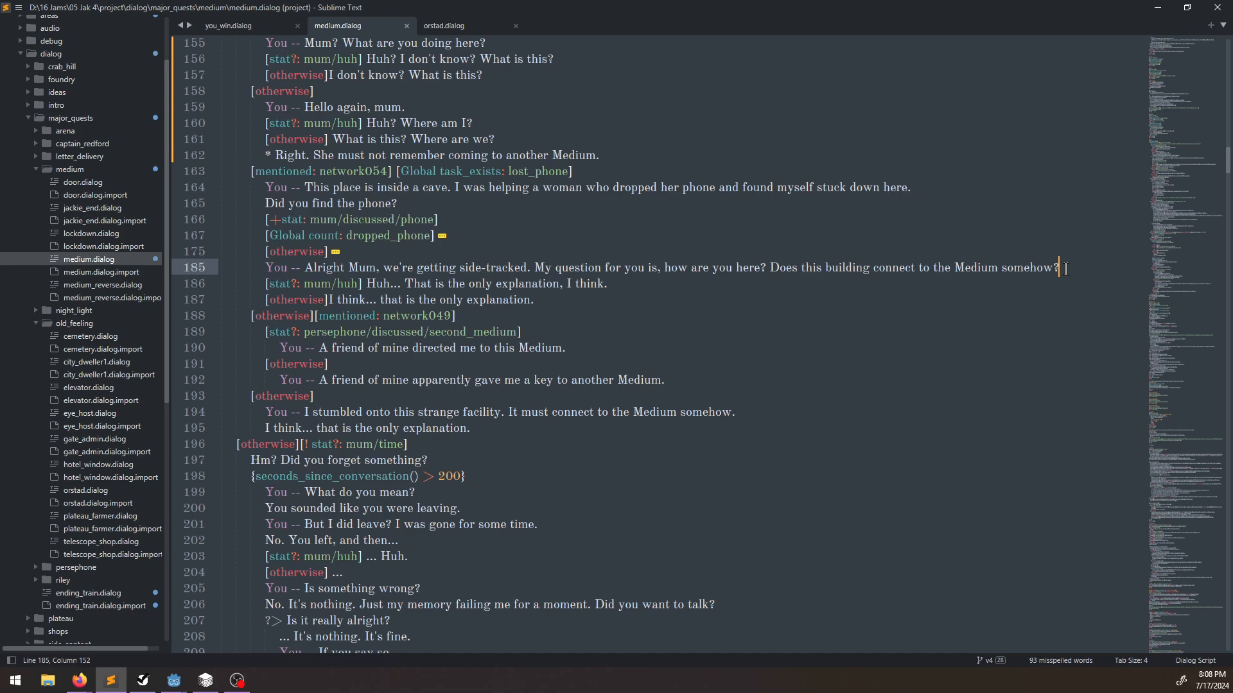
scroll(435, 449, down, 7)
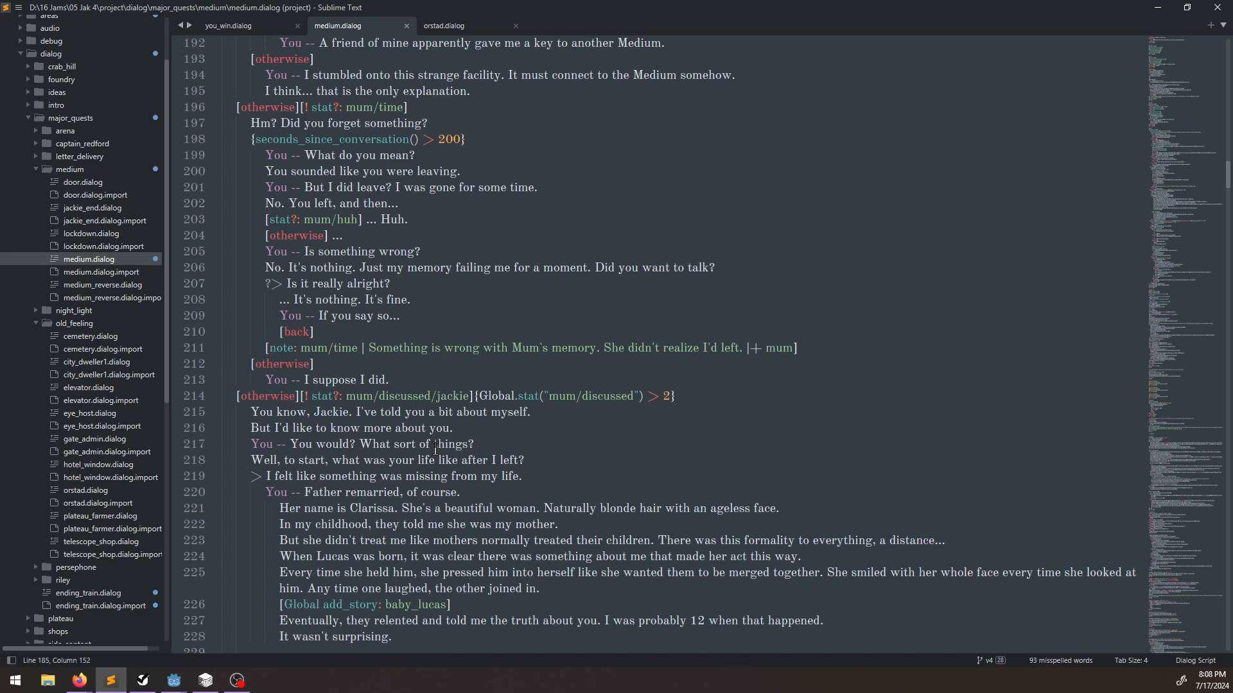
scroll(436, 449, up, 7)
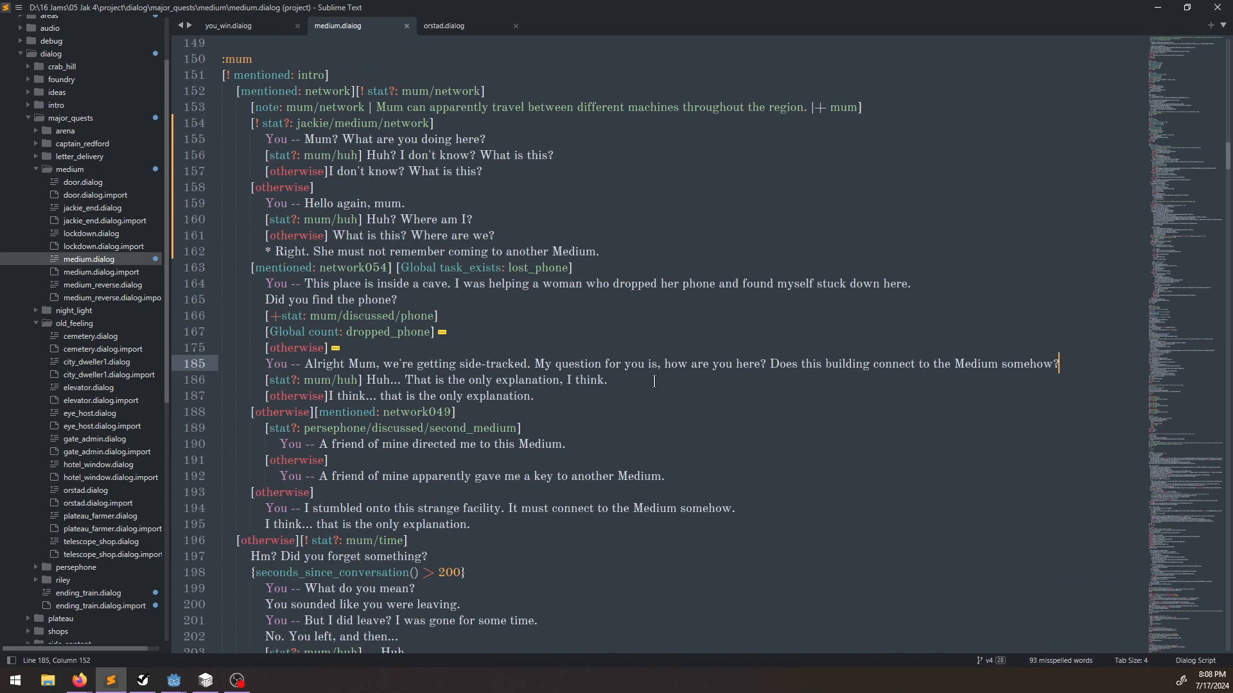
click(406, 25)
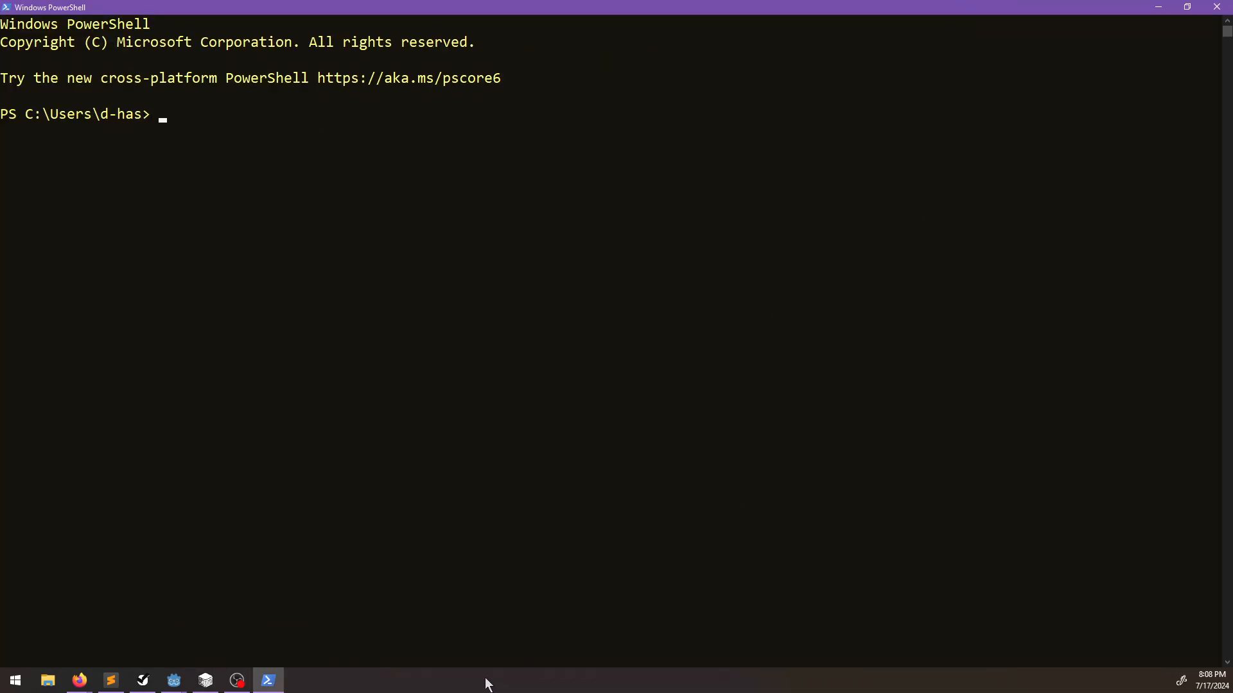
In NP-ToDo, mark the second-medium event task and its parent The Medium under First pass as completed, and save the list.
click(142, 681)
right_click(105, 158)
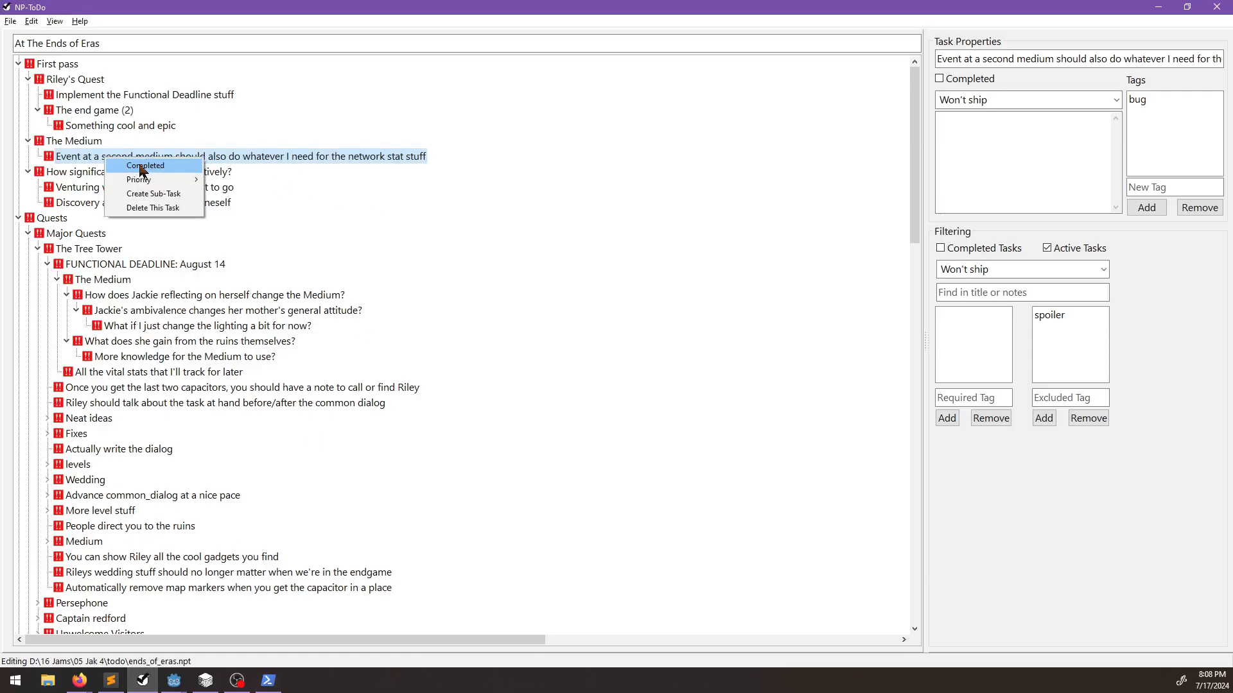
click(149, 206)
right_click(91, 142)
click(111, 152)
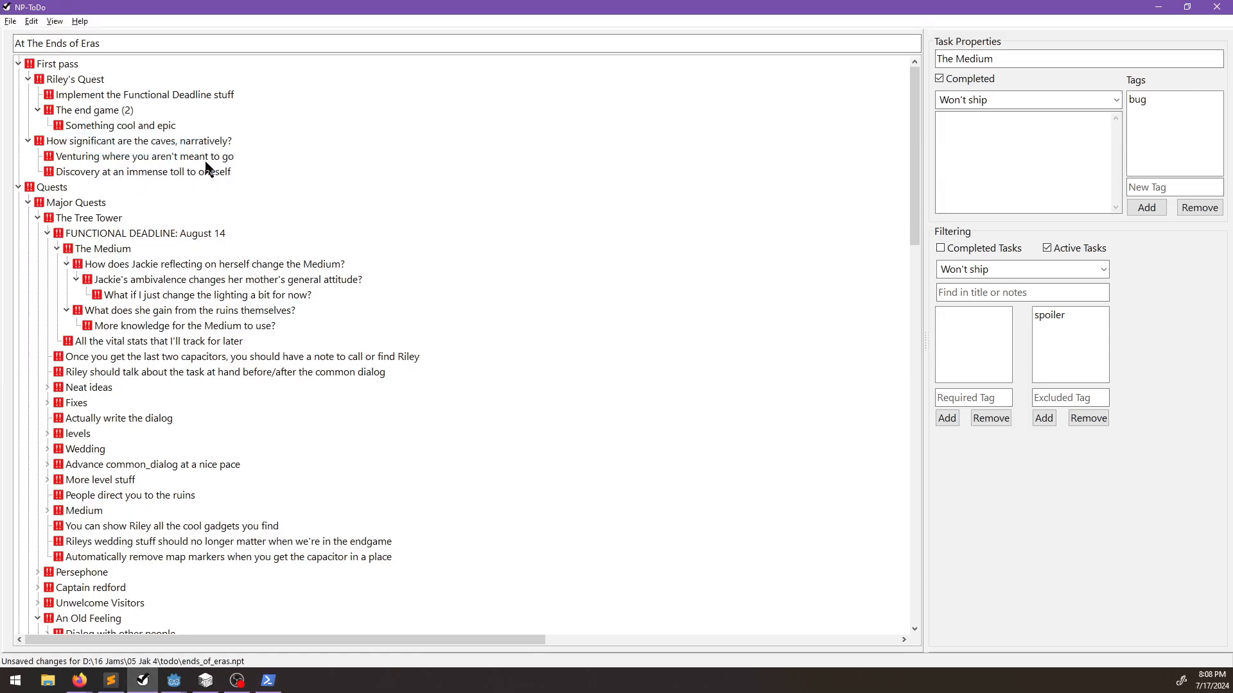
key(ctrl+s)
Look over the remaining First pass tasks about the caves' narrative significance and Riley's Quest.
click(119, 142)
click(121, 157)
click(124, 171)
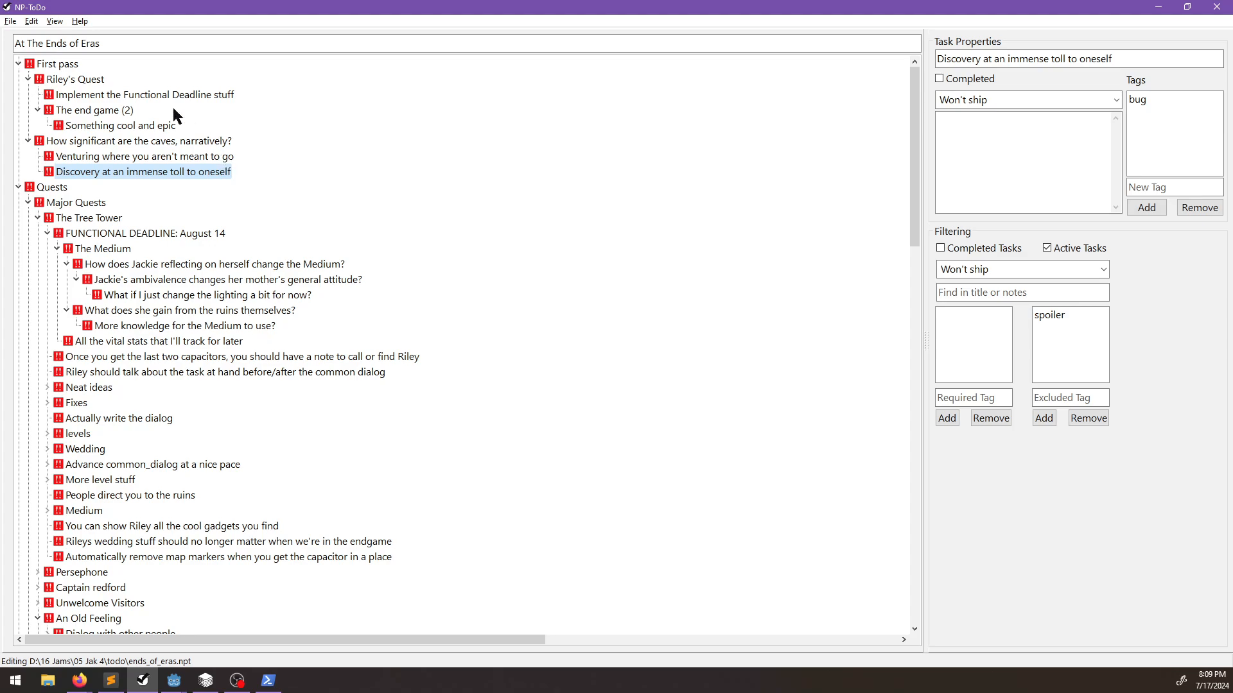
click(37, 109)
click(37, 109)
click(123, 96)
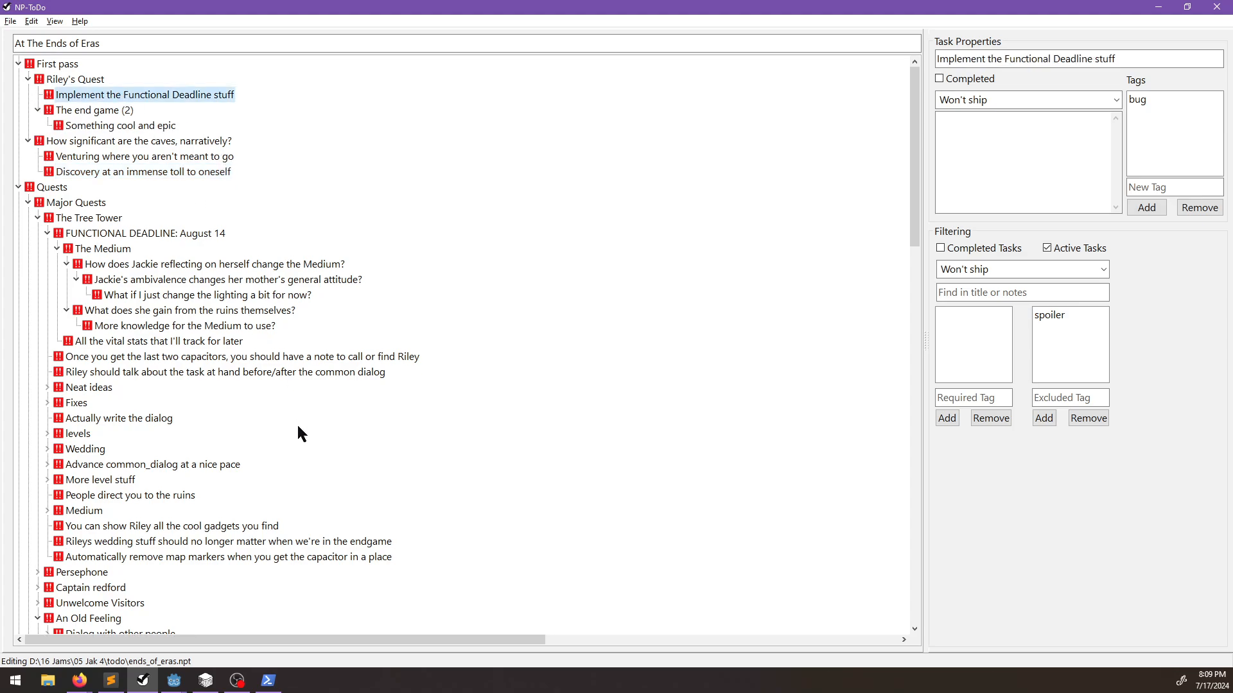
Collapse the An Old Feeling quest in the Major Quests list and return to The Tree Tower's tasks.
scroll(302, 424, down, 2)
scroll(306, 421, down, 5)
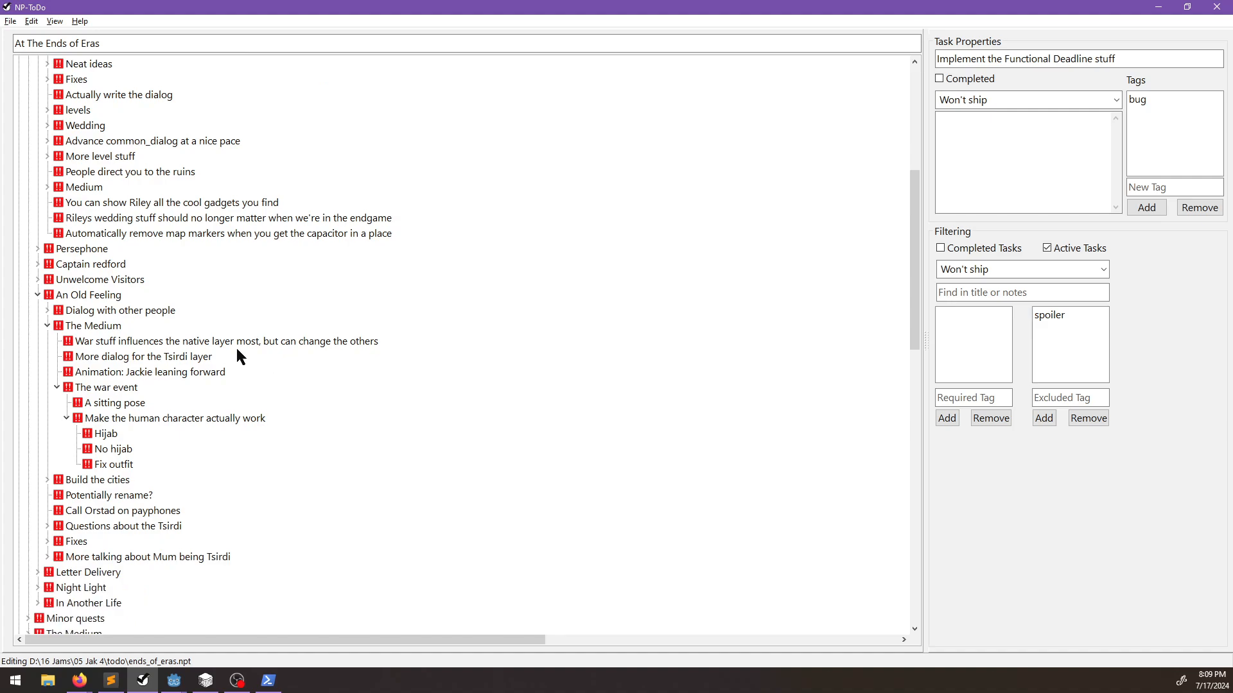
click(38, 294)
scroll(75, 296, up, 6)
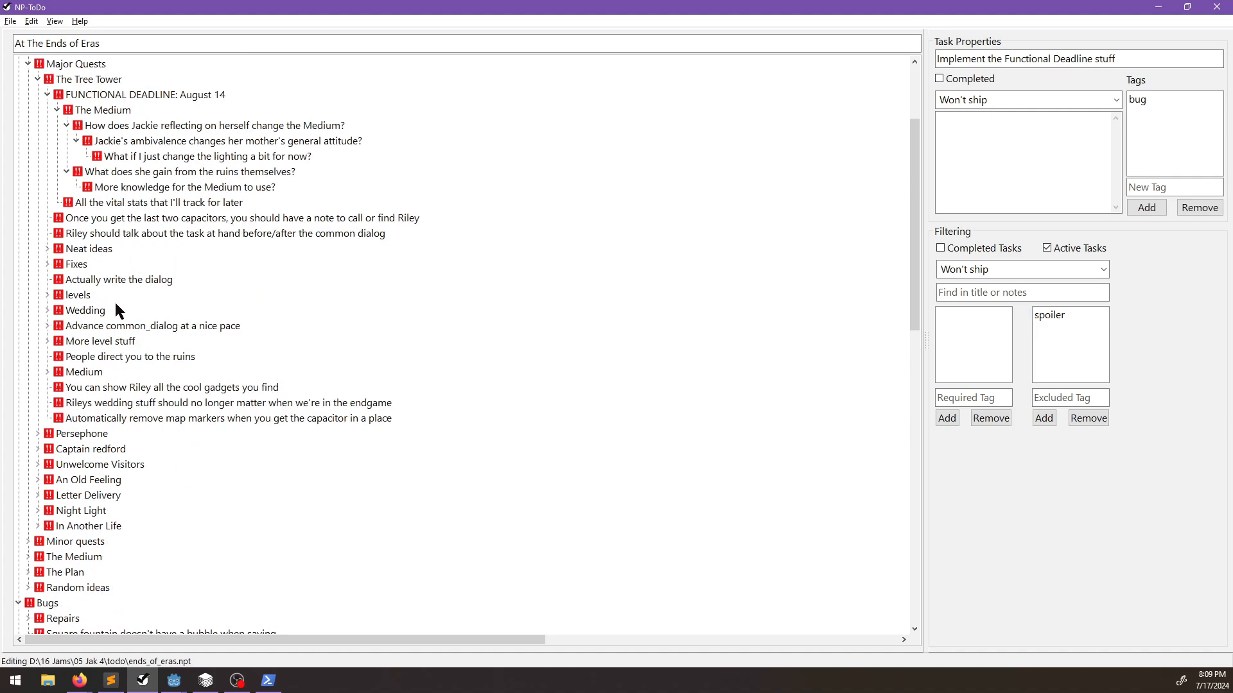
Review The Tree Tower's functional-deadline Medium tasks, Riley's Quest's deadline and end-game tasks, and both subtasks on the caves' narrative significance.
click(161, 250)
scroll(380, 284, up, 1)
click(176, 325)
click(178, 296)
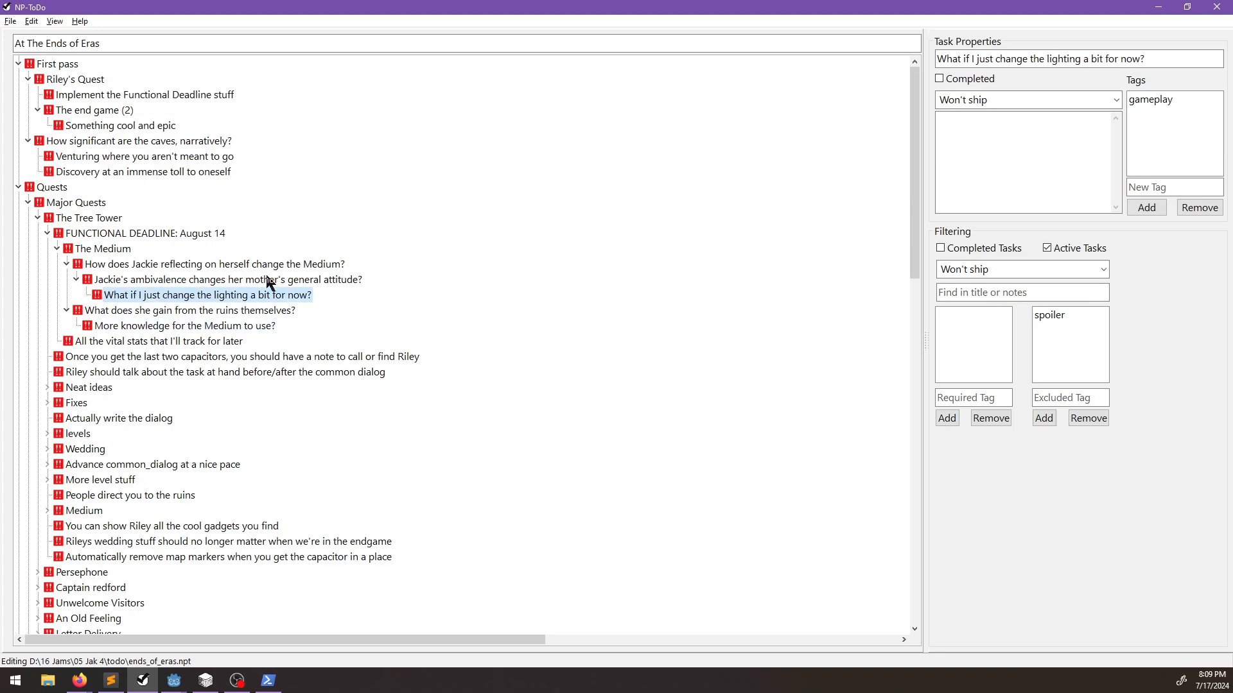
click(129, 140)
click(119, 95)
click(120, 126)
click(120, 157)
click(121, 172)
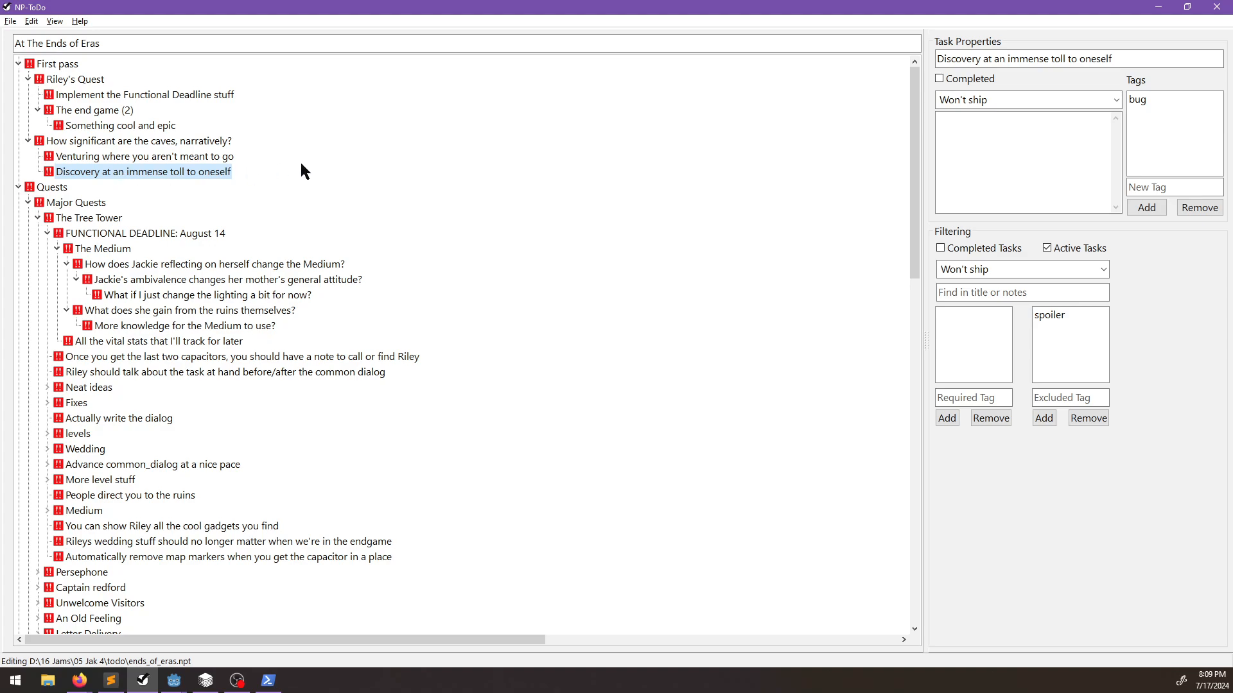
Switch to the running At the Ends of Eras debug game, pause it, and save and quit.
mouse_move(174, 680)
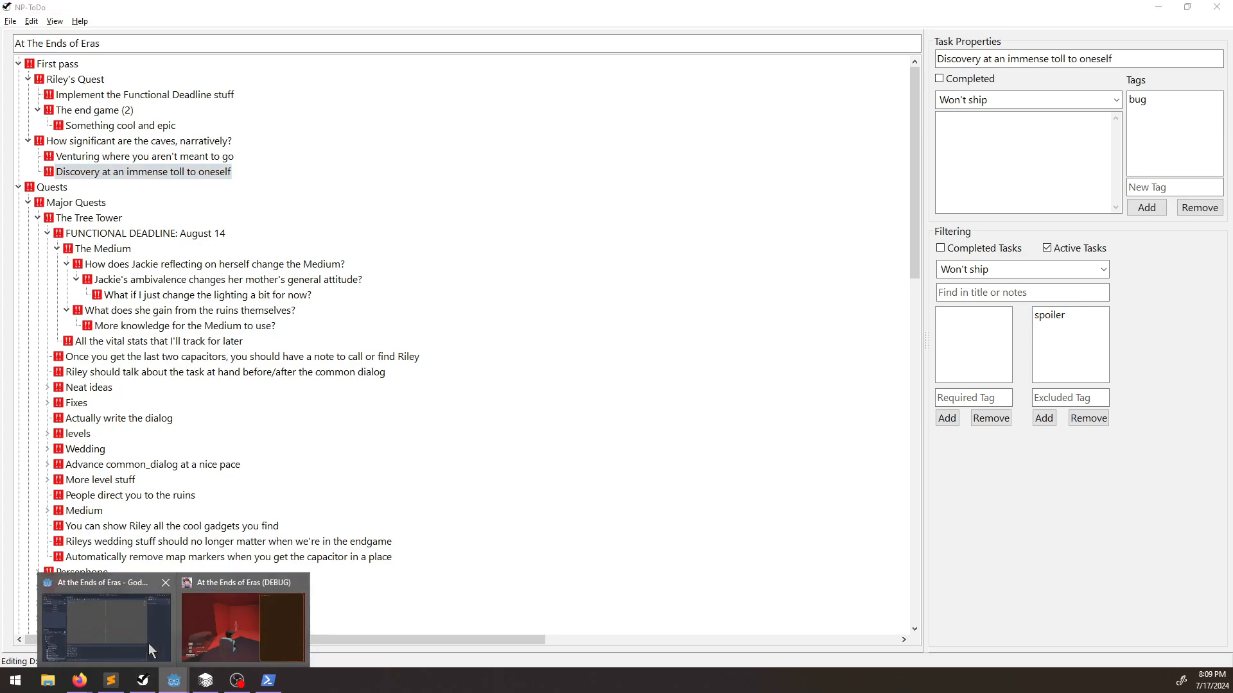
click(205, 626)
key(Escape)
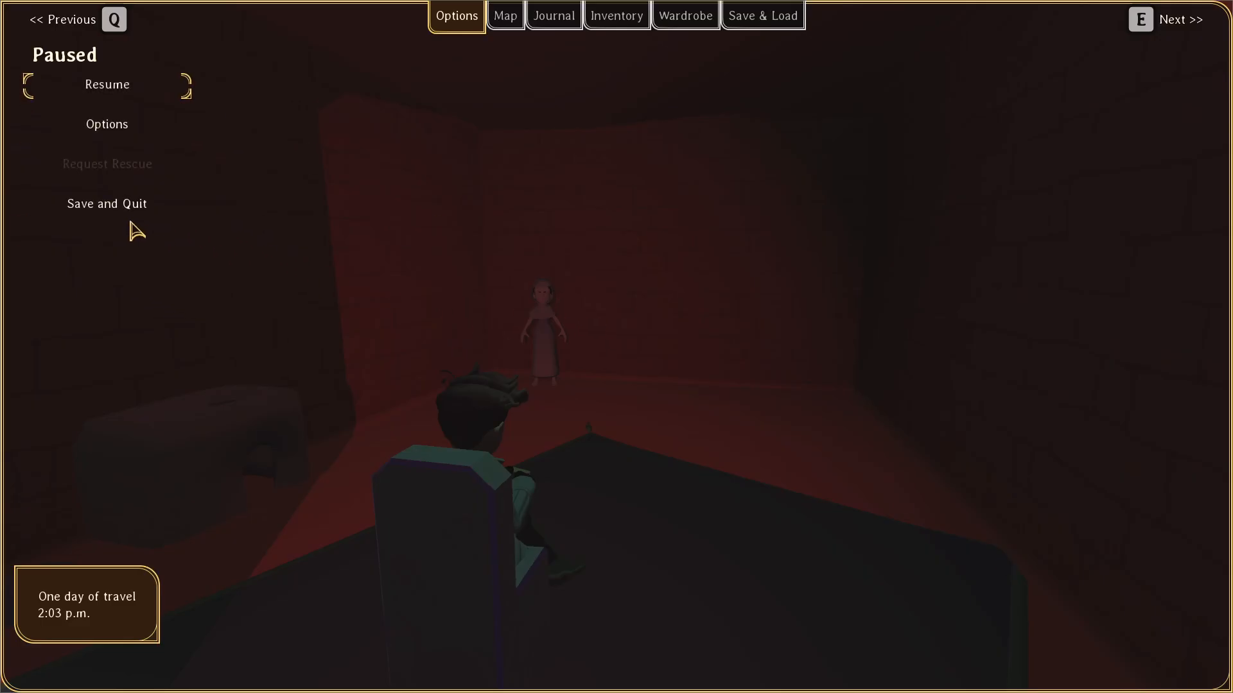
click(120, 208)
Switch to Windows PowerShell and change the working directory to D:\16 Jams\05 Jak 4\project.
click(269, 681)
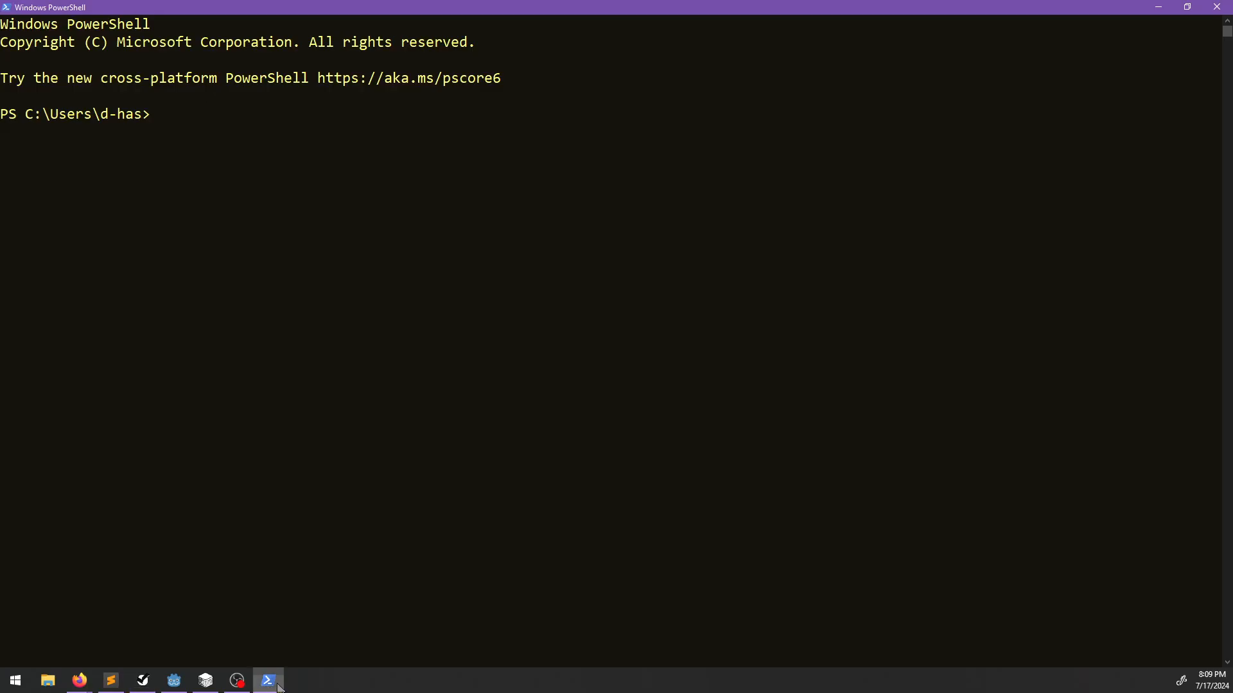
text(cd 'D:\16)
key(Tab)
text(05)
key(Tab)
text(pr)
key(Tab)
key(Return)
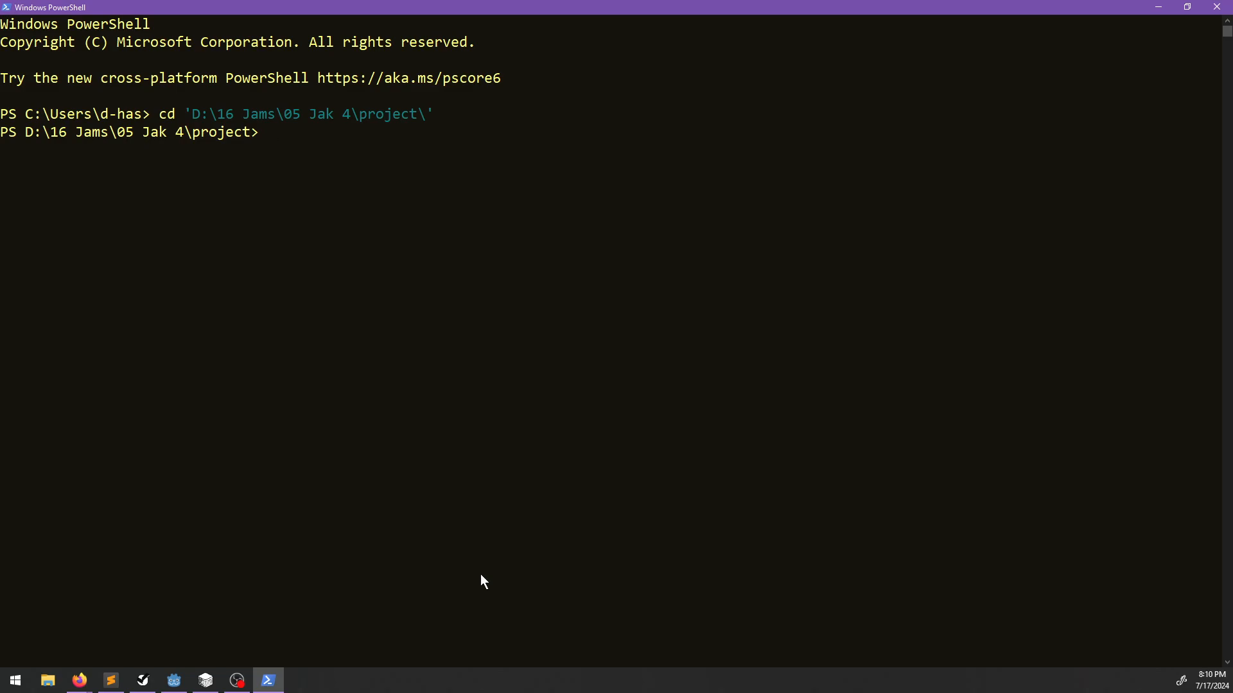
Check the project repository's git status for modified and untracked files.
text(git stauts)
key(Return)
text(git status)
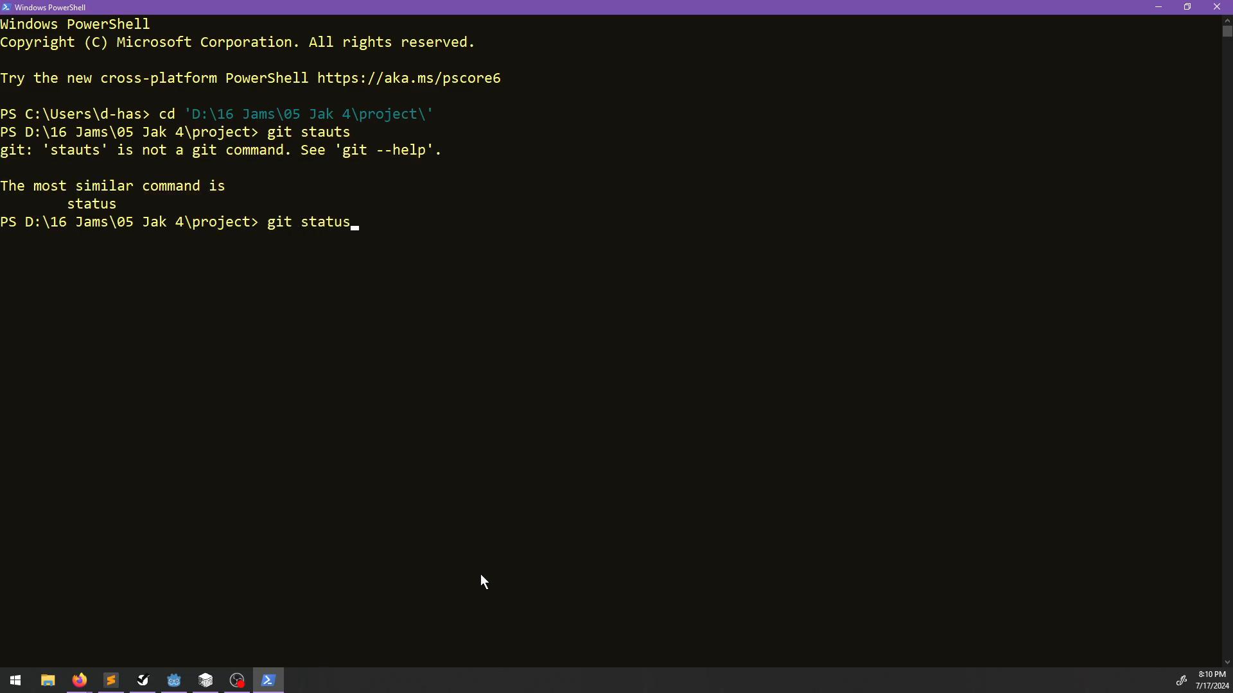
key(Return)
Stage all modified and untracked files in the project folder with git add.
text(git )
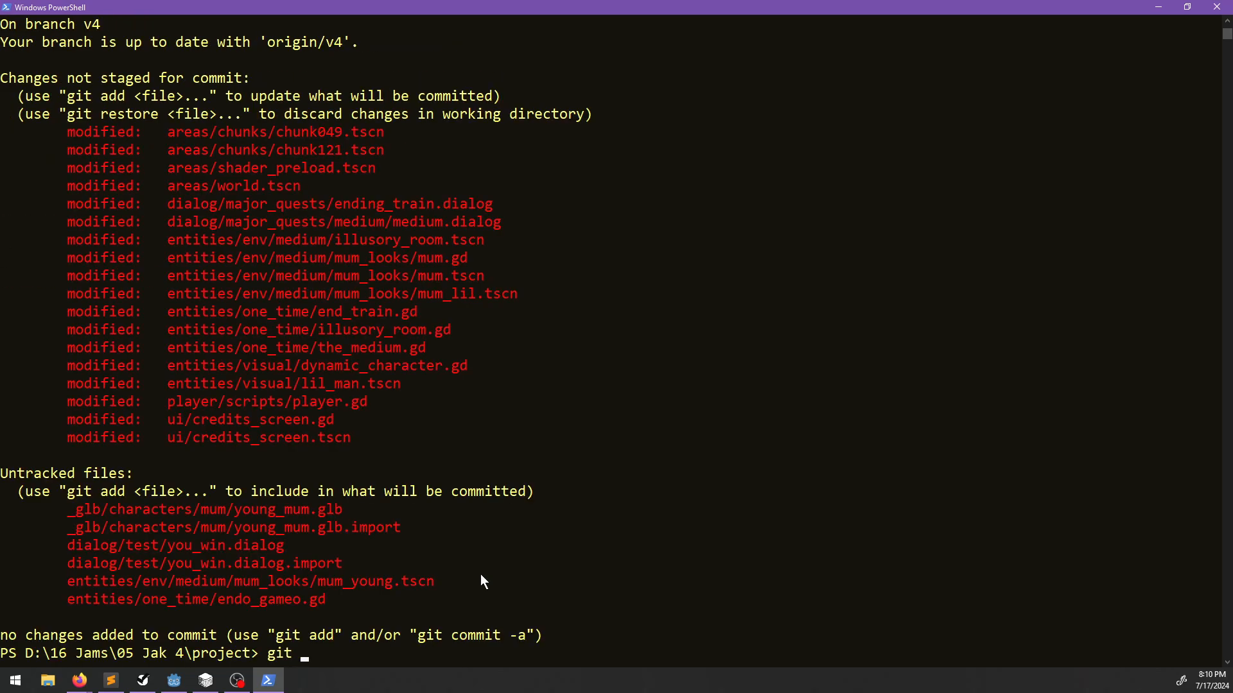
text(add _gl)
key(ctrl+BackSpace)
key(ctrl+BackSpace)
text(add .)
key(Return)
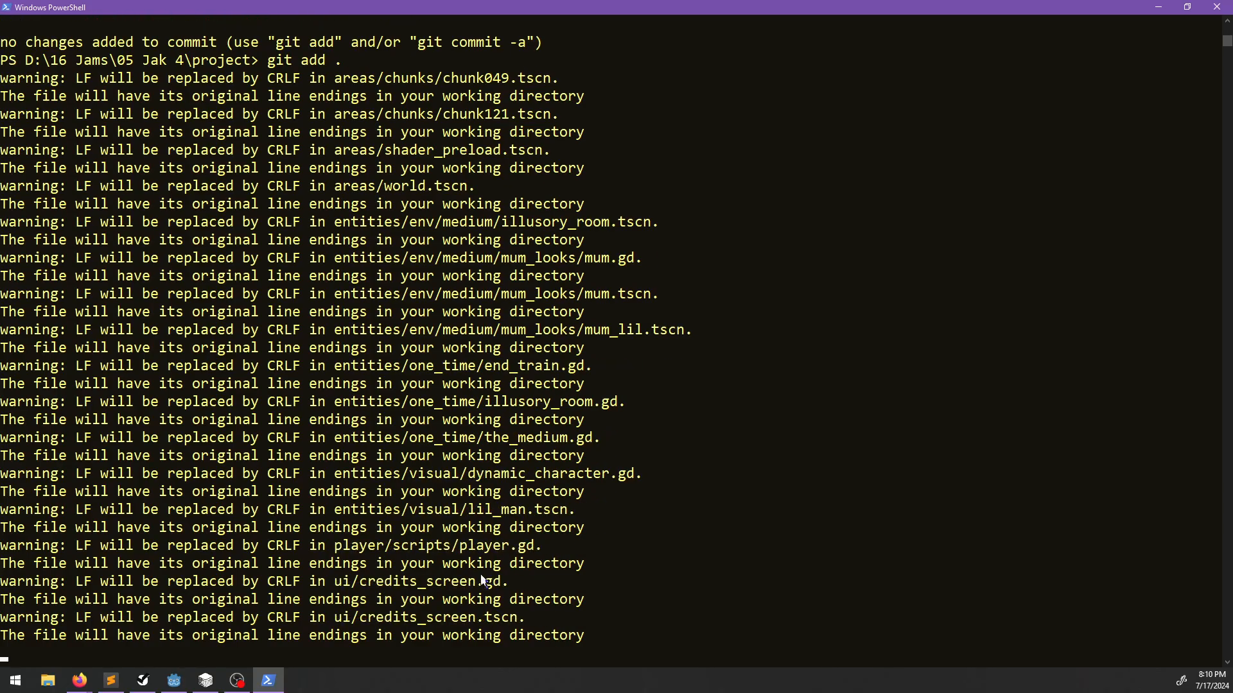
Commit the staged changes with the message "Uh some stuff".
text(git commit -m ")
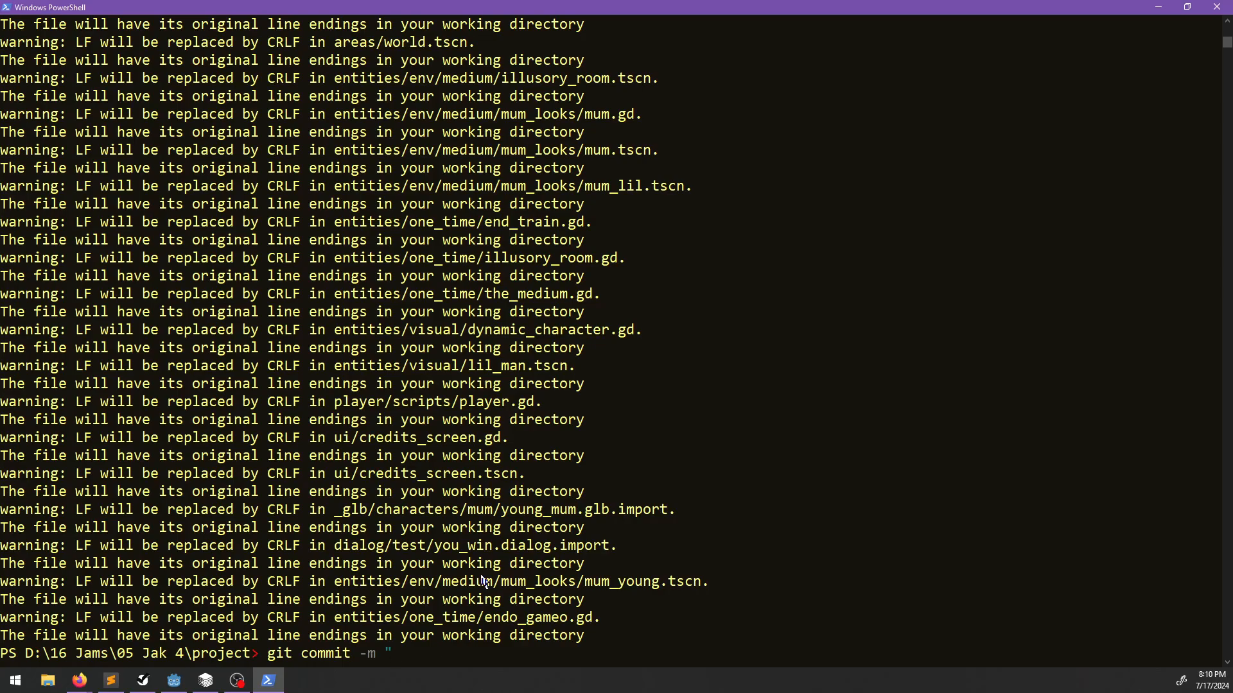
text(Uh some stuff)
key(Return)
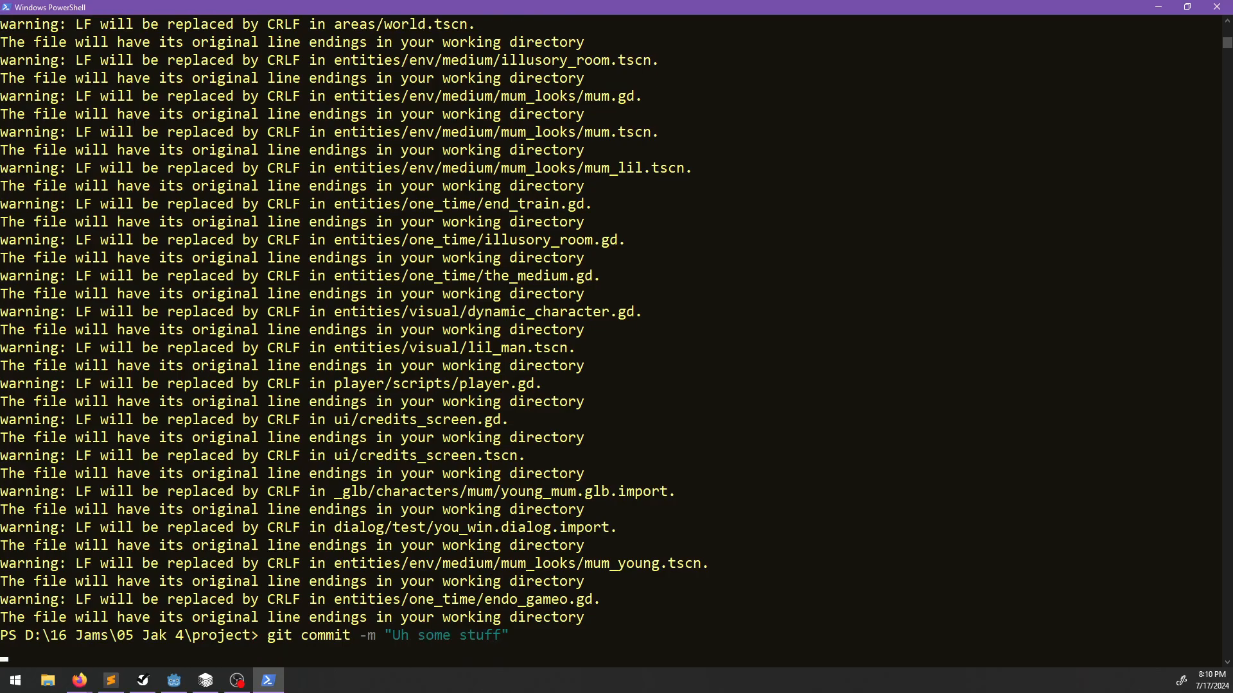
Switch to the Decker bingo card, choose the Interact tool, and mark the "Leave >20 minutes early" square.
key(alt+Tab)
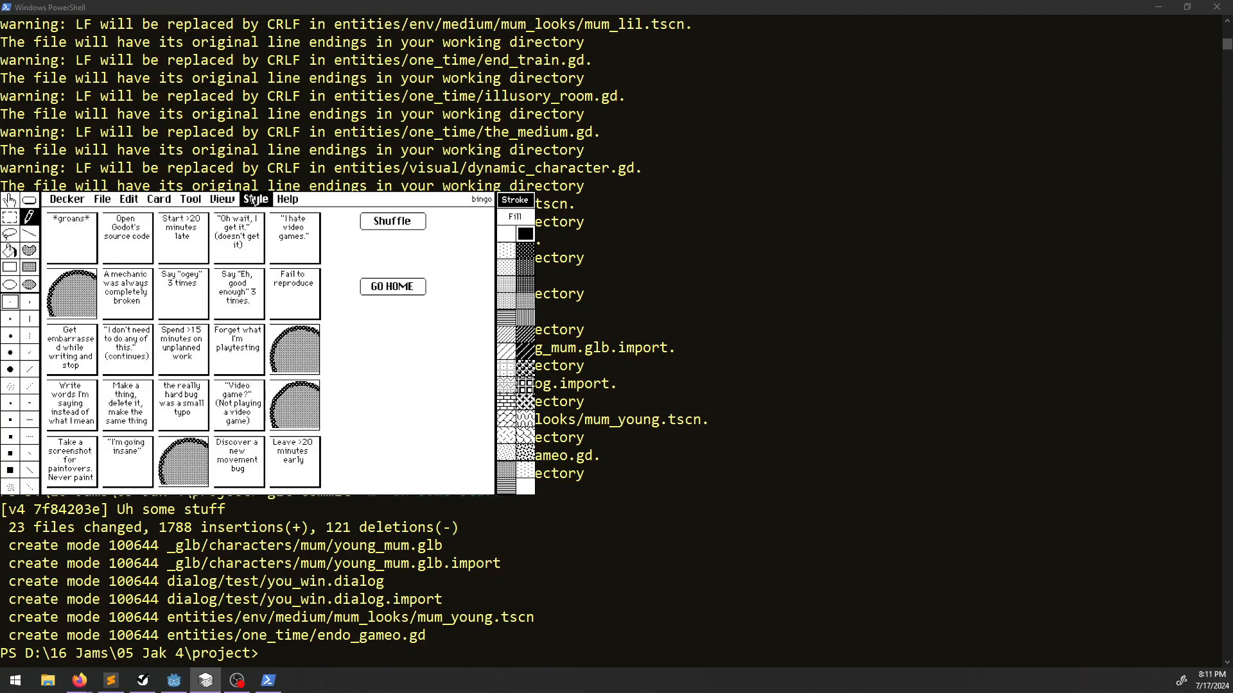
click(9, 200)
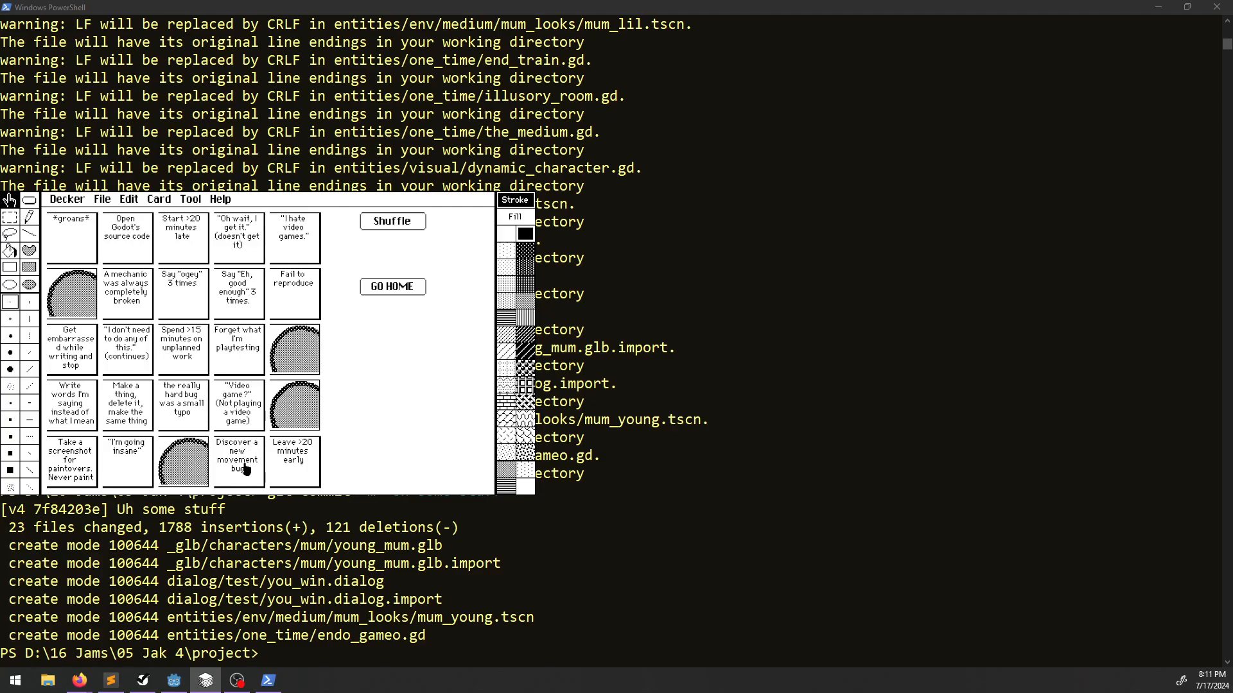
click(288, 462)
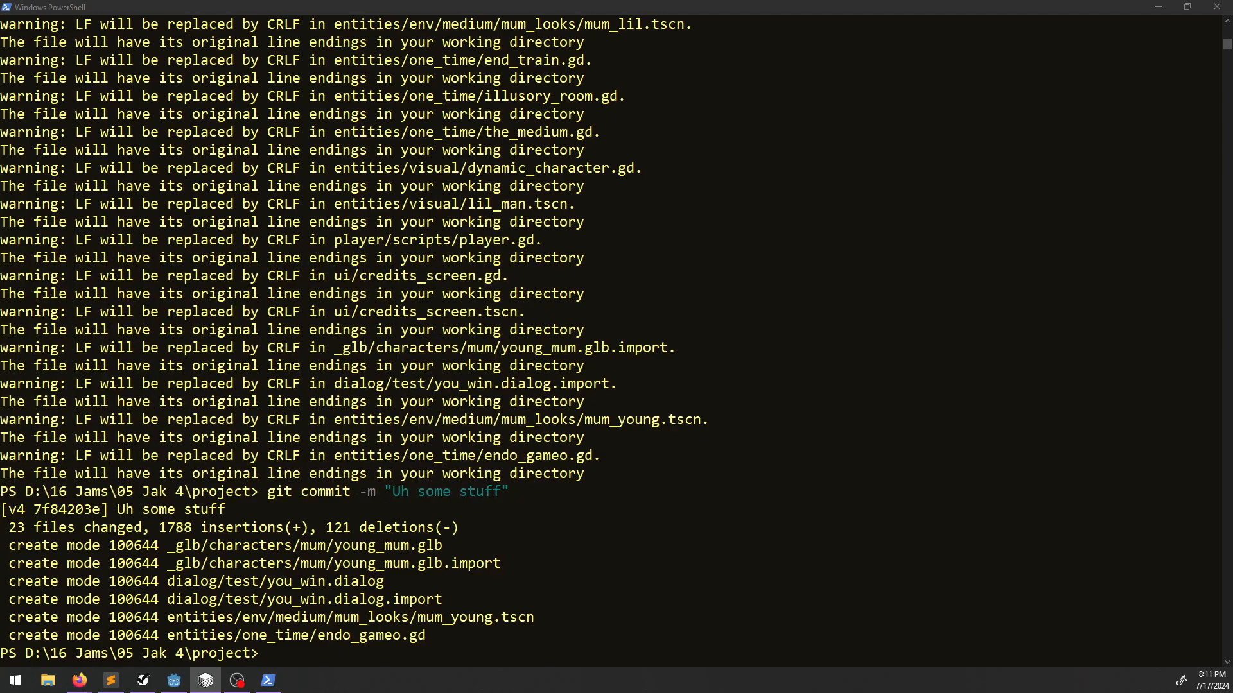
Return to PowerShell and push the commit to the remote repository with git push.
click(469, 617)
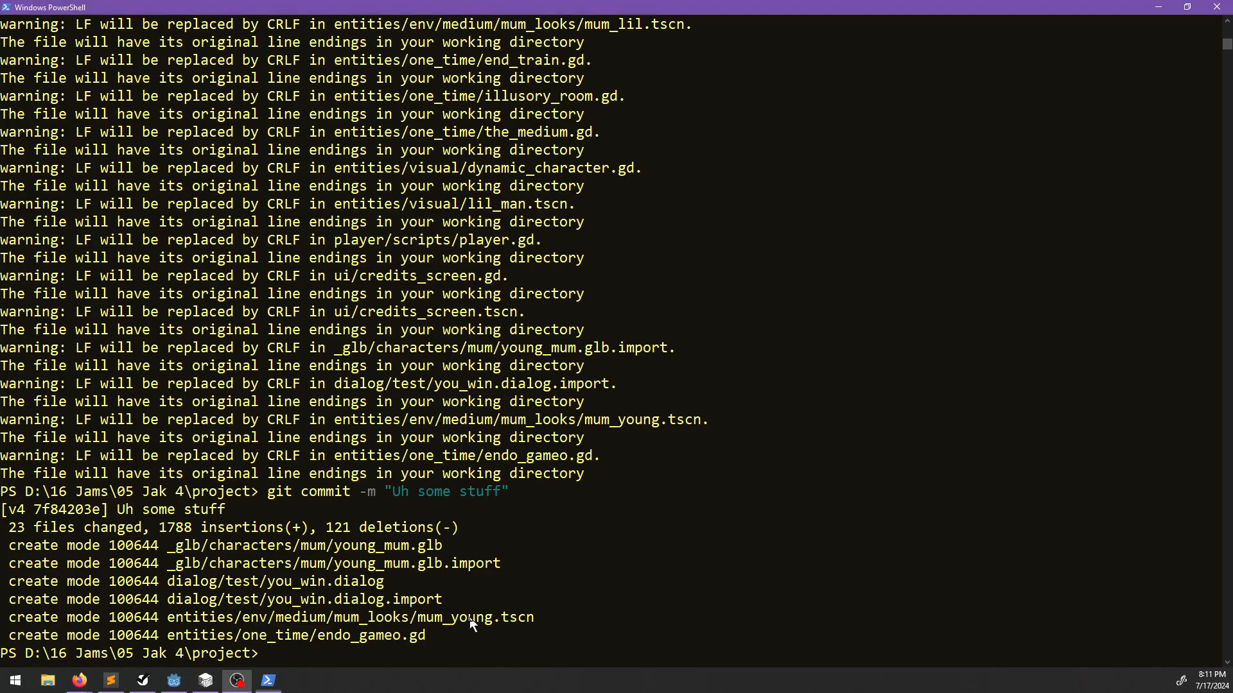
text(git push)
key(Return)
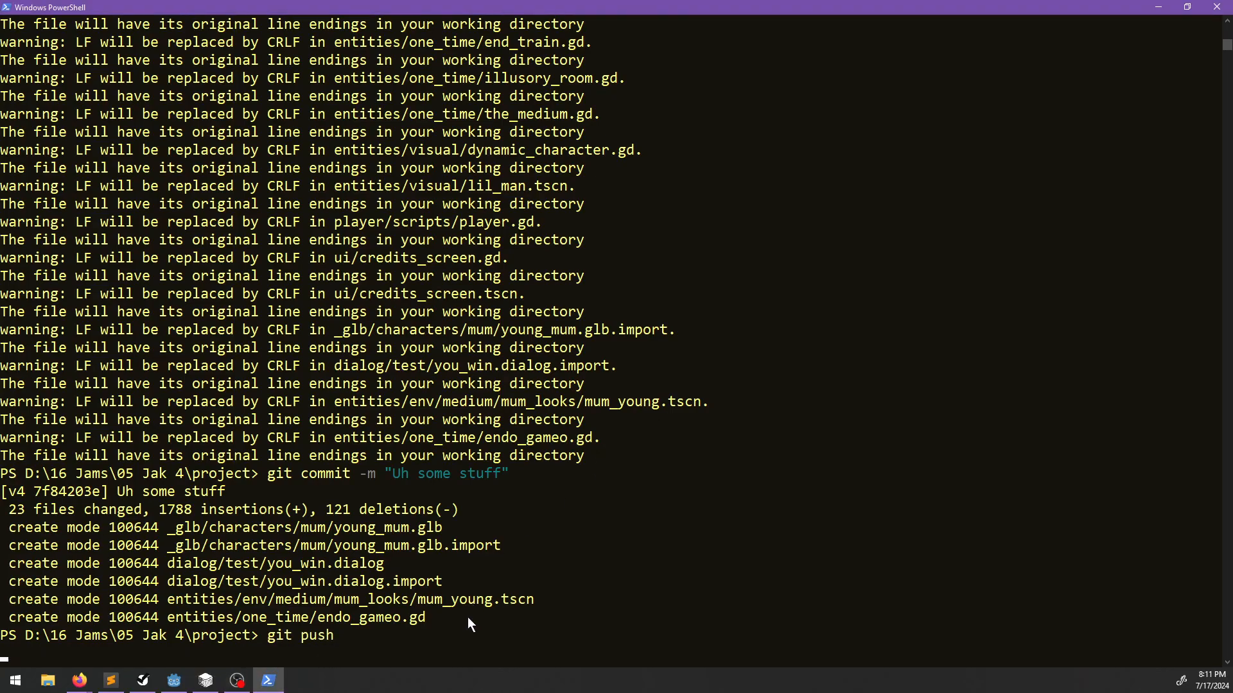